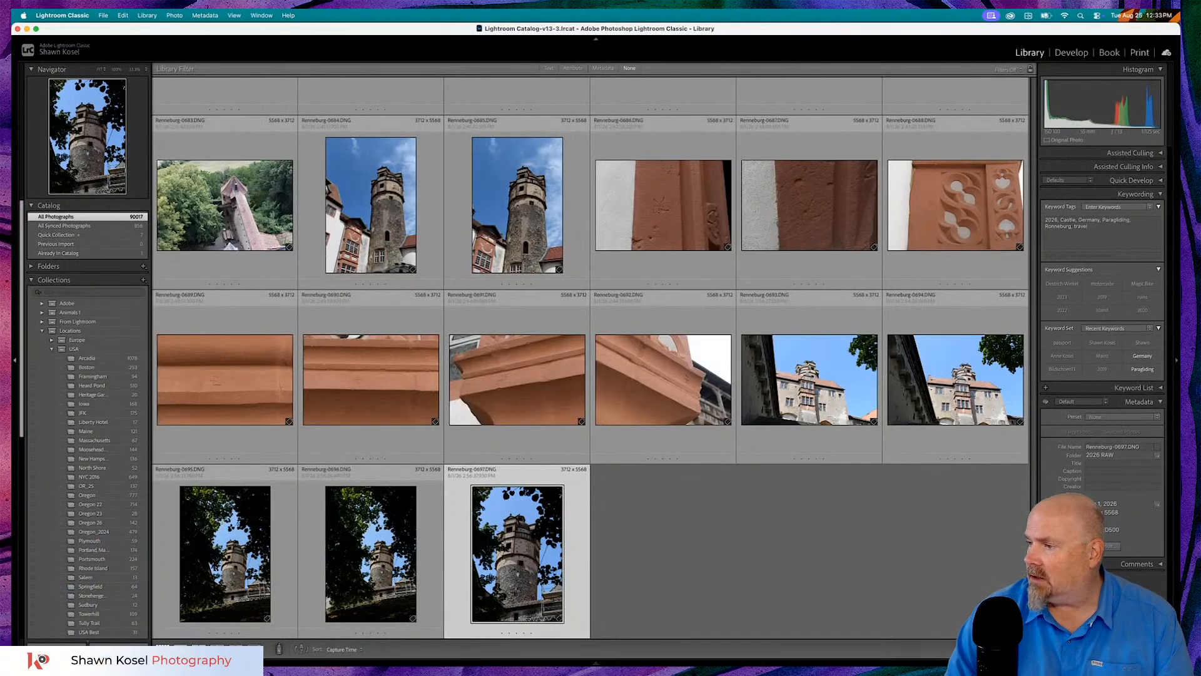
- Collapse the USA collection set and open the photo import window for the Nikon D500 card
{"action": "key", "text": "super+shift+i"}
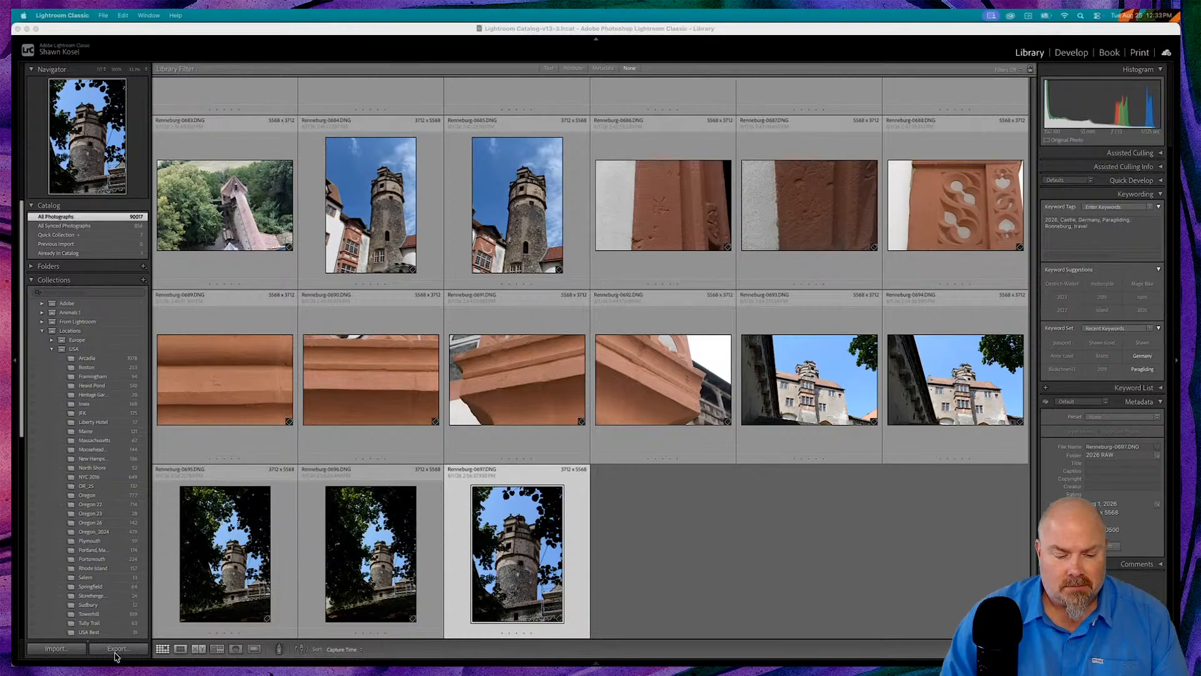
{"action": "left_click", "coordinate": [804, 568]}
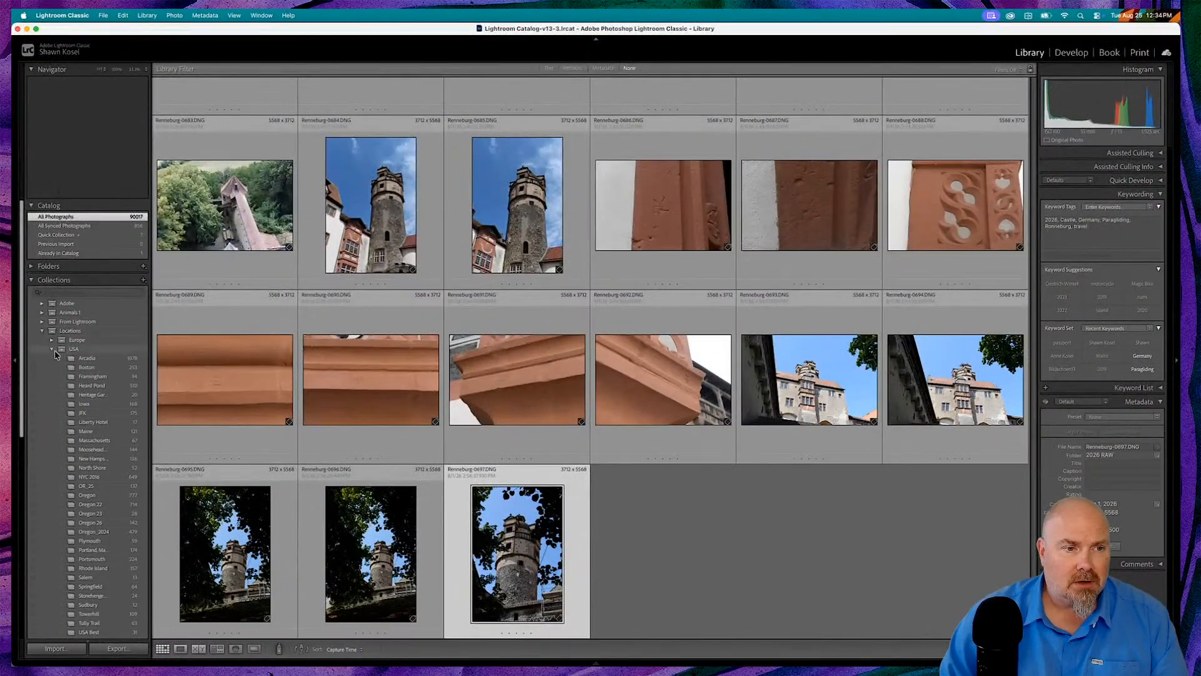
{"action": "left_click", "coordinate": [51, 348]}
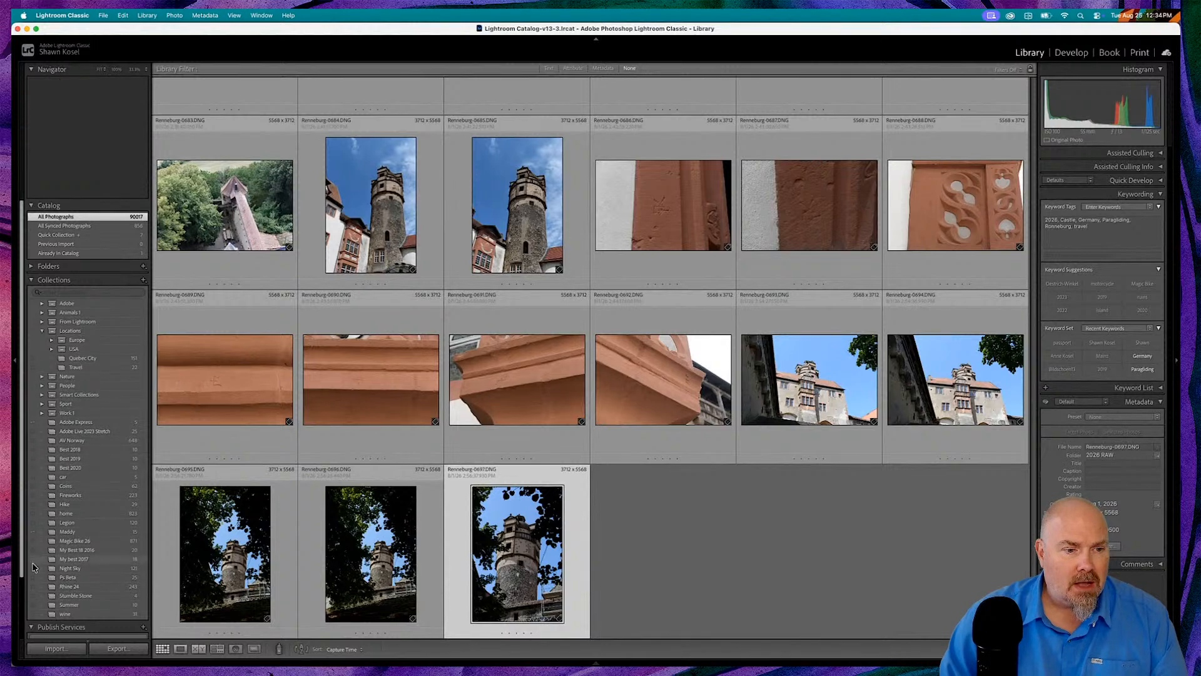
{"action": "left_click", "coordinate": [55, 649]}
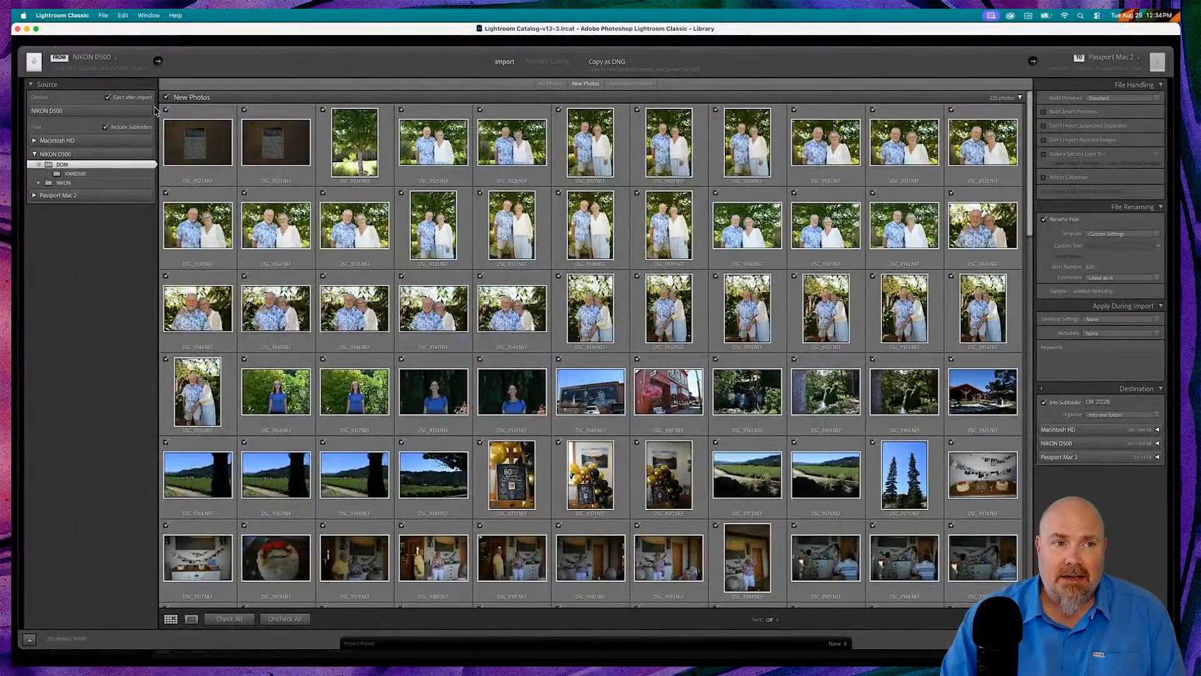
- Uncheck all new photos, leaving only the river photos from the first lake-like shore shot to the last image checked for import
{"action": "left_click", "coordinate": [166, 97]}
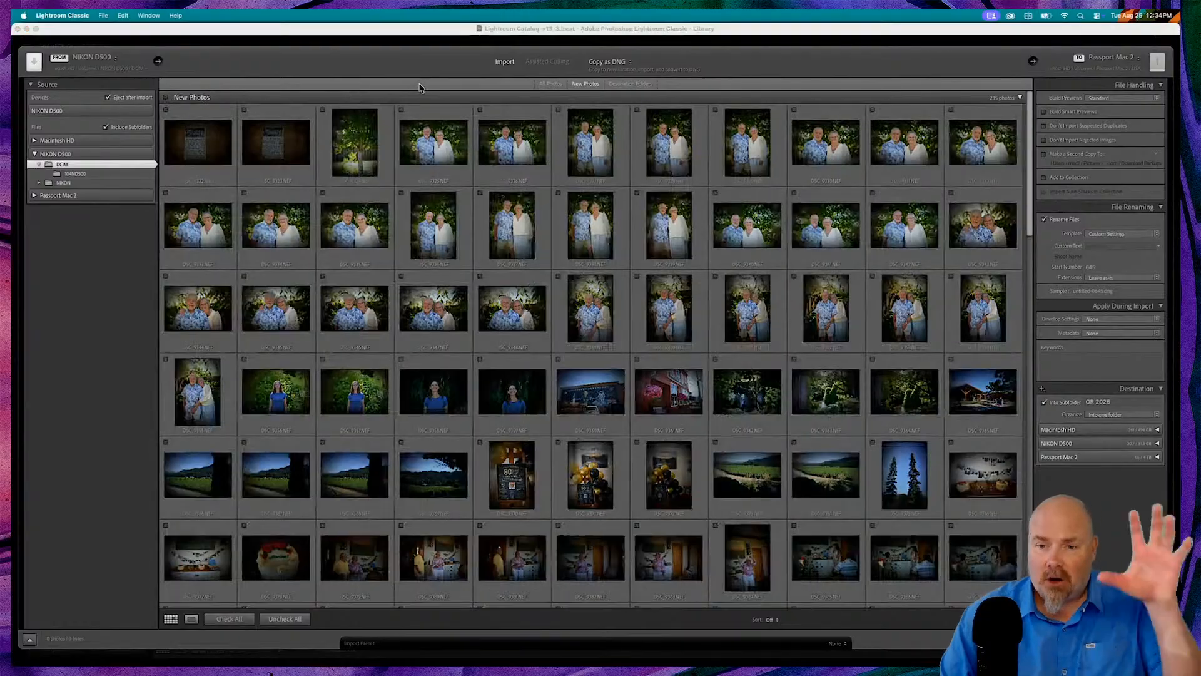
{"action": "scroll", "coordinate": [423, 162], "scroll_direction": "down", "scroll_amount": 20}
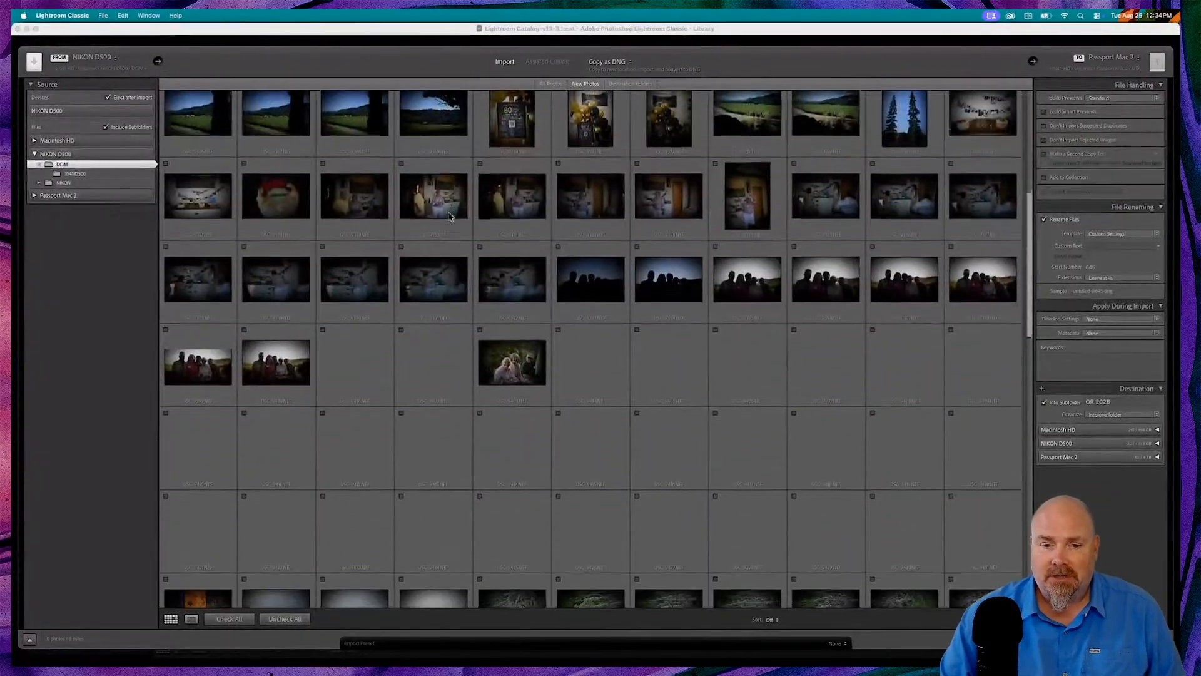
{"action": "scroll", "coordinate": [448, 215], "scroll_direction": "down", "scroll_amount": 8}
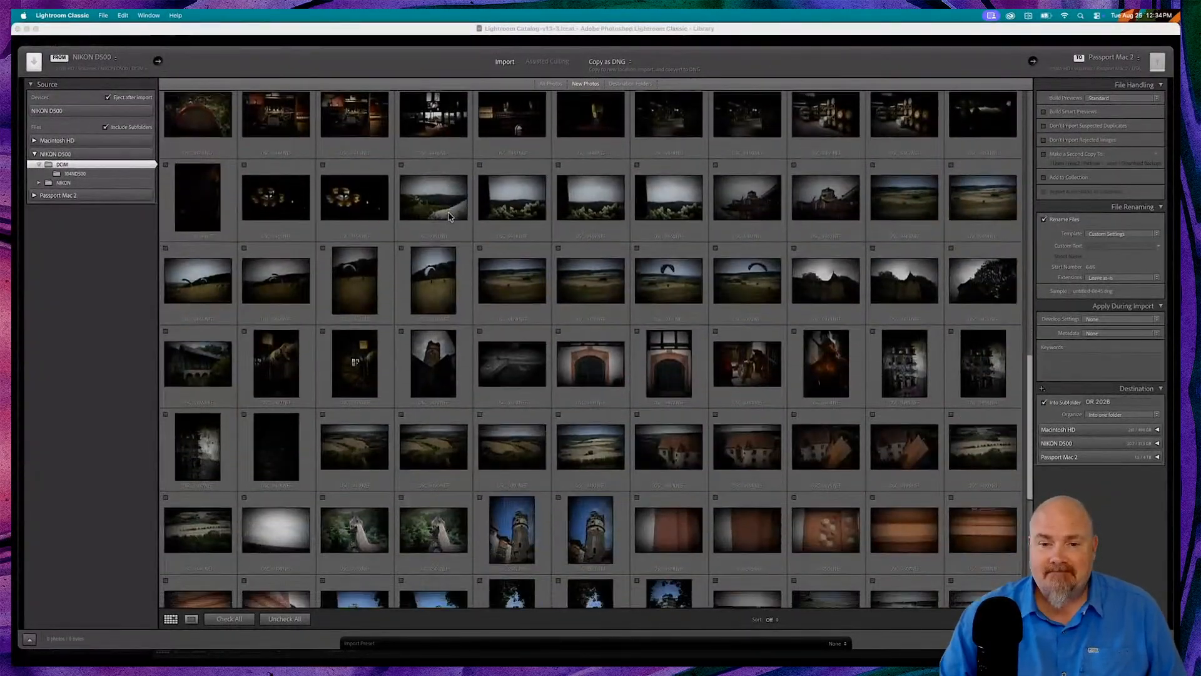
{"action": "scroll", "coordinate": [448, 216], "scroll_direction": "down", "scroll_amount": 10}
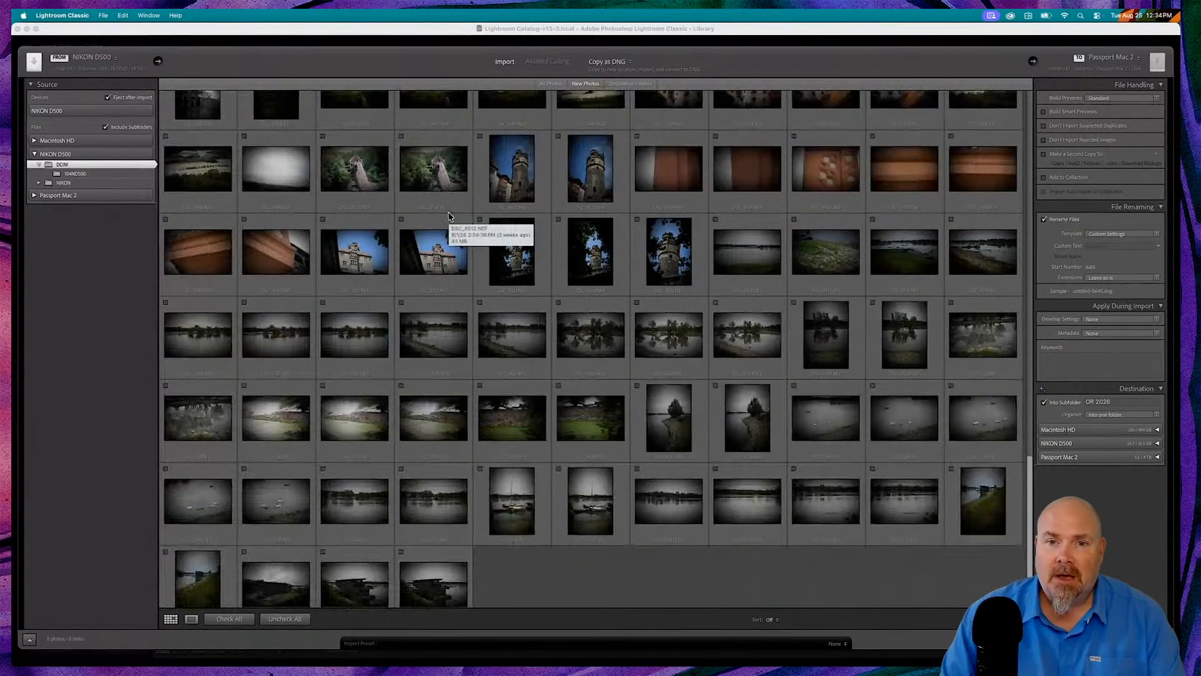
{"action": "left_click", "coordinate": [747, 250]}
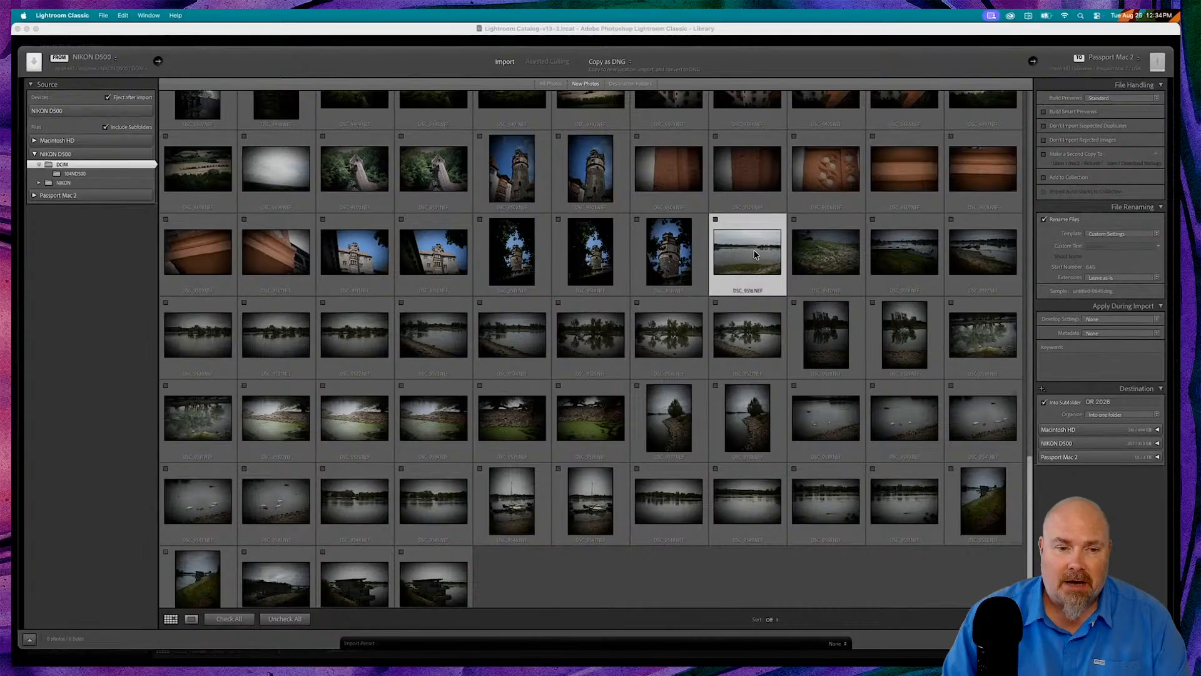
{"action": "scroll", "coordinate": [678, 328], "scroll_direction": "down", "scroll_amount": 1}
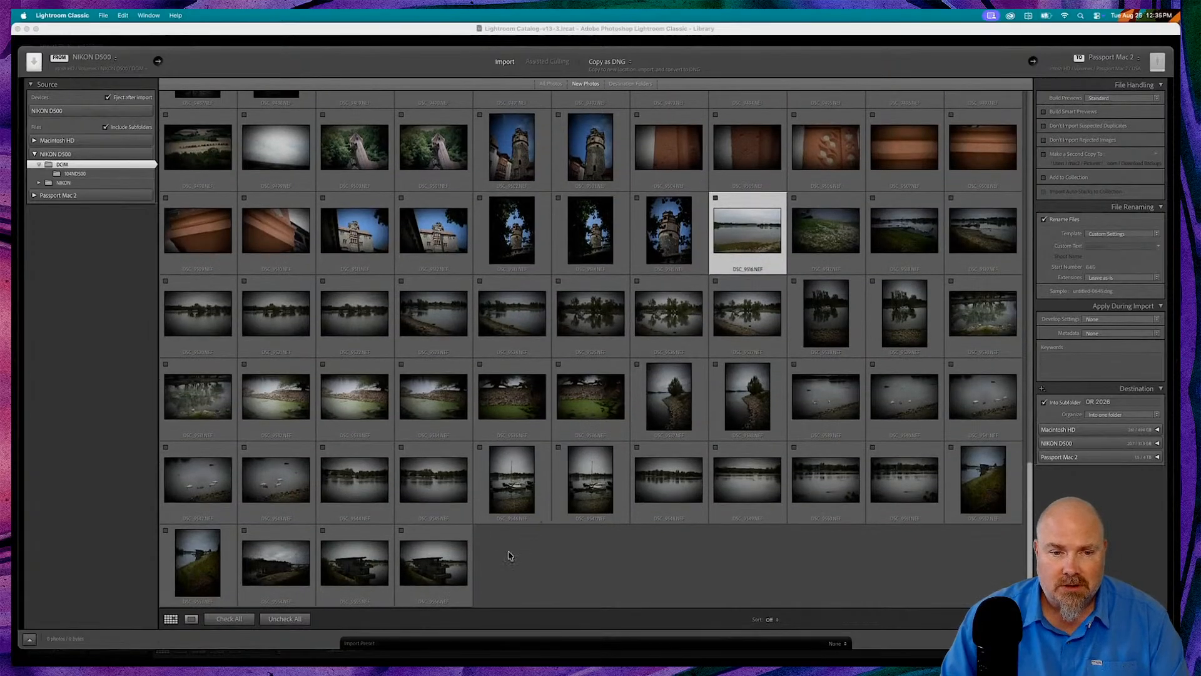
{"action": "left_click", "coordinate": [445, 561], "text": "shift"}
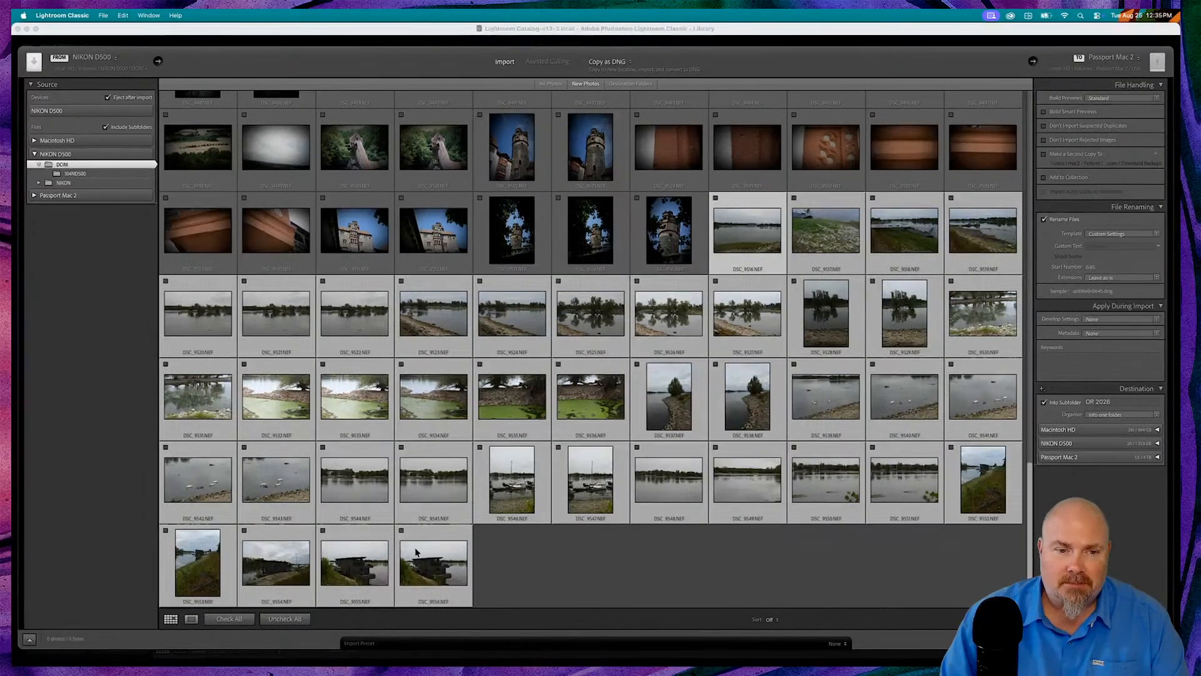
{"action": "left_click", "coordinate": [401, 530]}
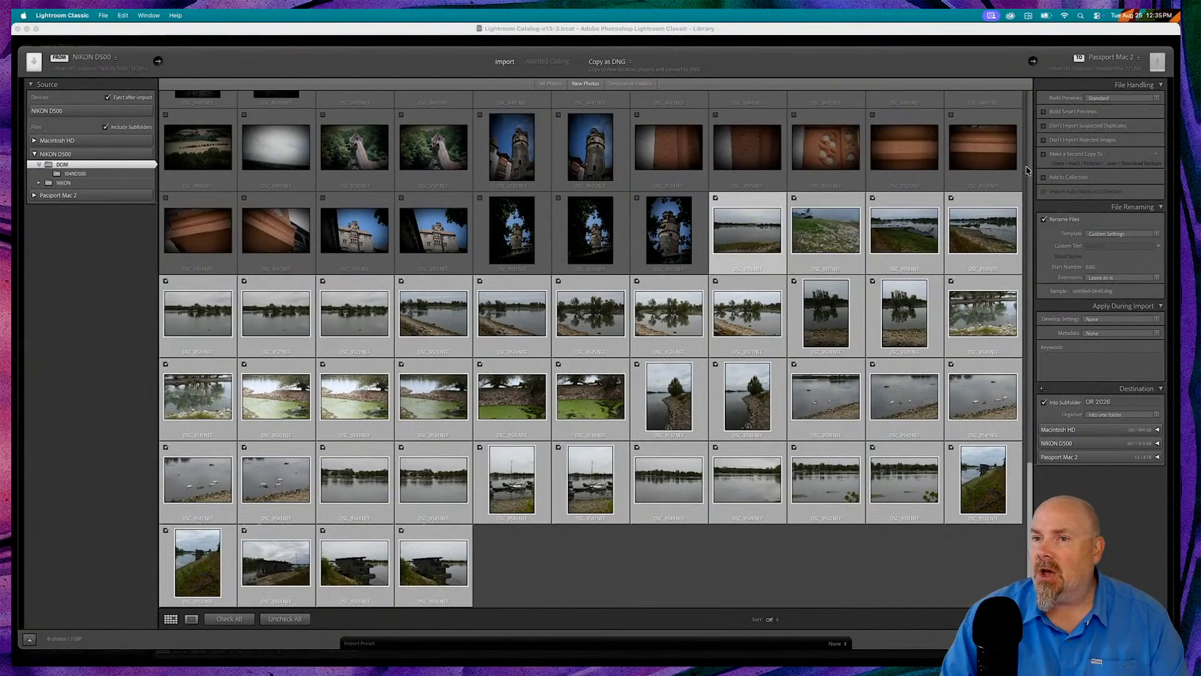
- Set the custom text for renaming the imported files to Rhine_26 and choose the SK 2025 metadata preset
{"action": "scroll", "coordinate": [1025, 168], "scroll_direction": "up", "scroll_amount": 5}
{"action": "scroll", "coordinate": [1032, 167], "scroll_direction": "down", "scroll_amount": 3}
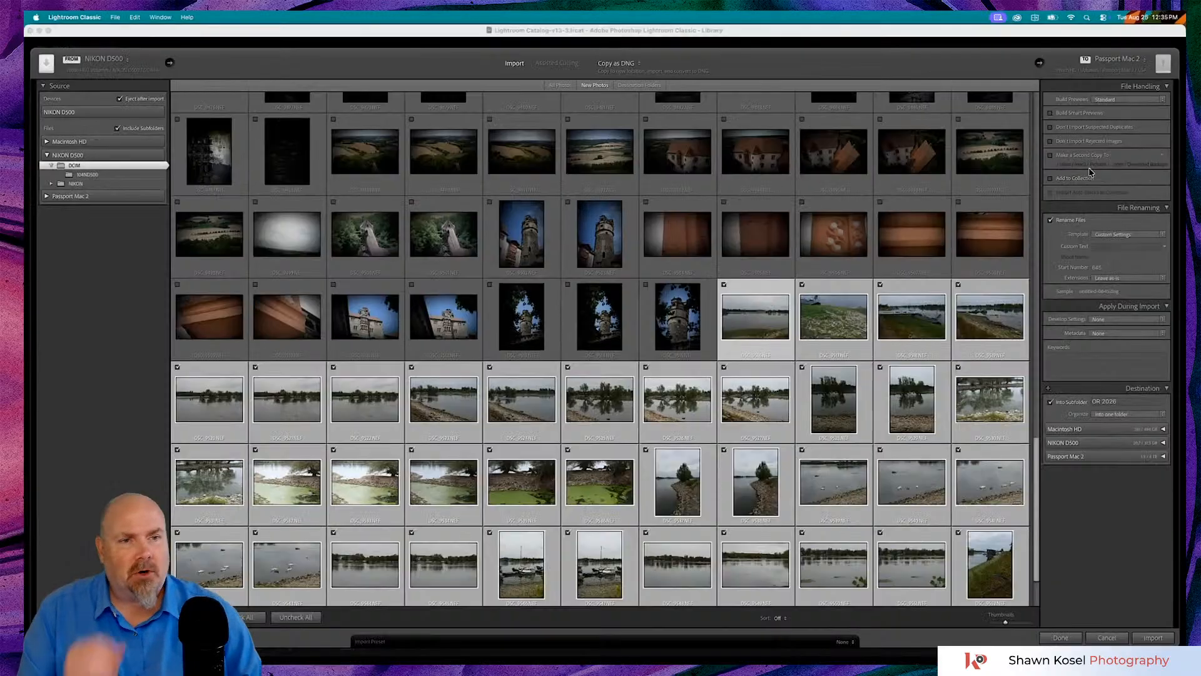
{"action": "left_click", "coordinate": [1107, 246]}
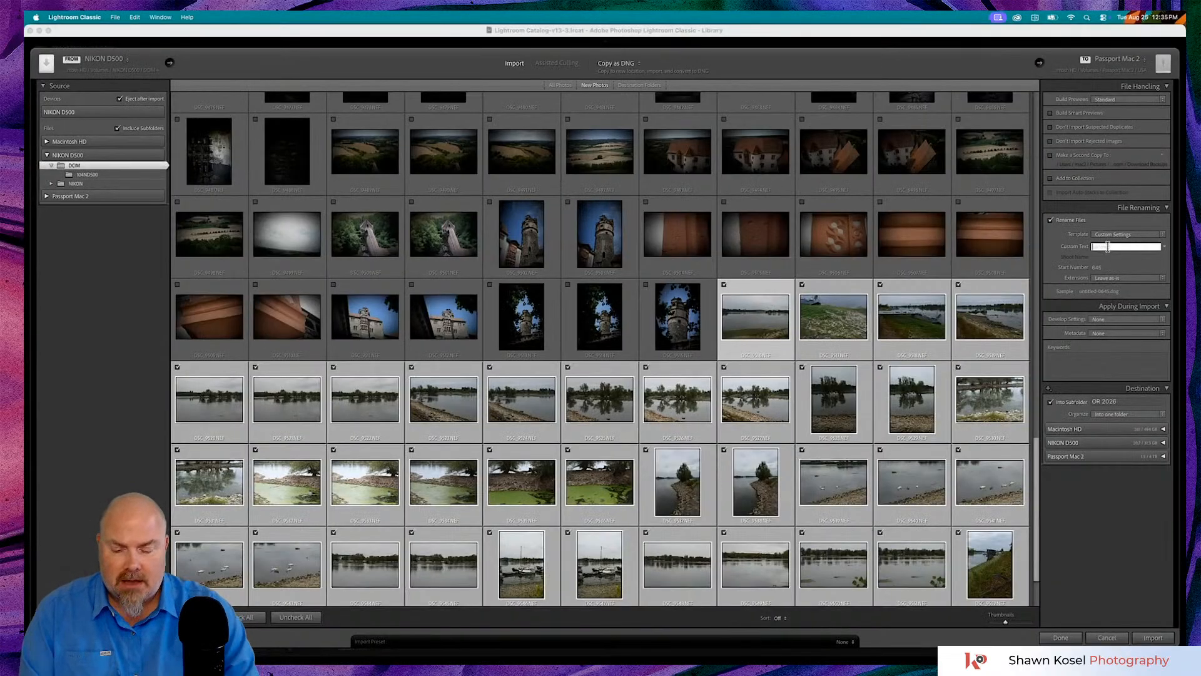
{"action": "type", "text": "Rhine_26"}
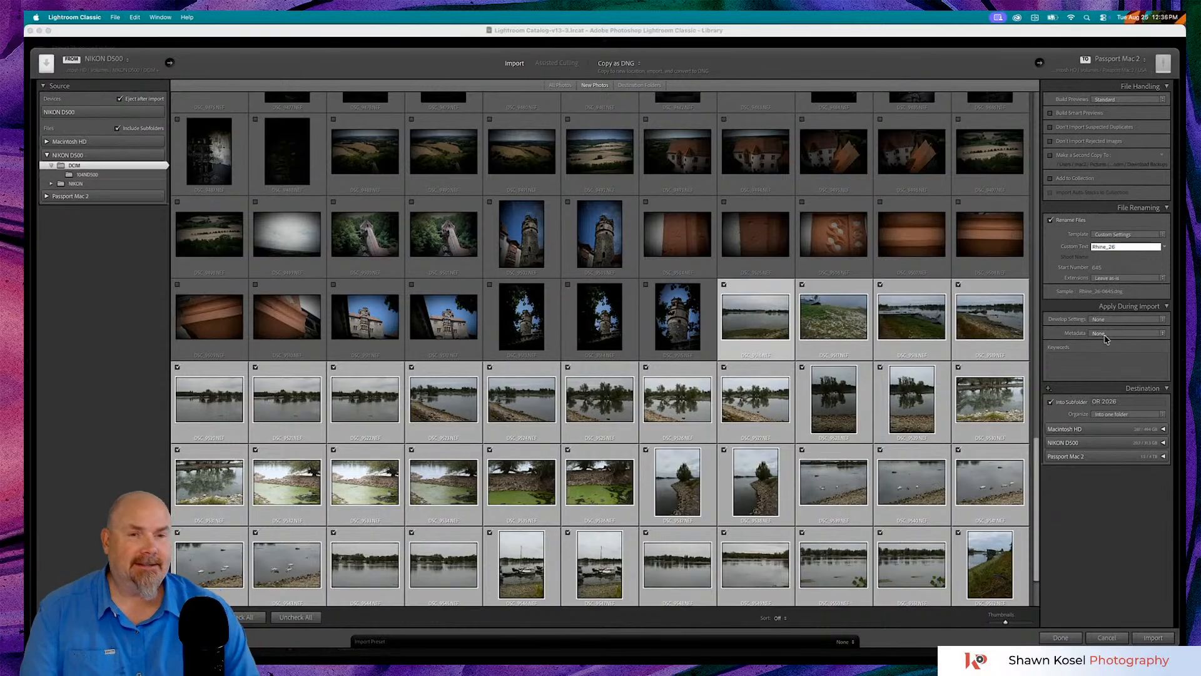
{"action": "left_click", "coordinate": [1000, 36]}
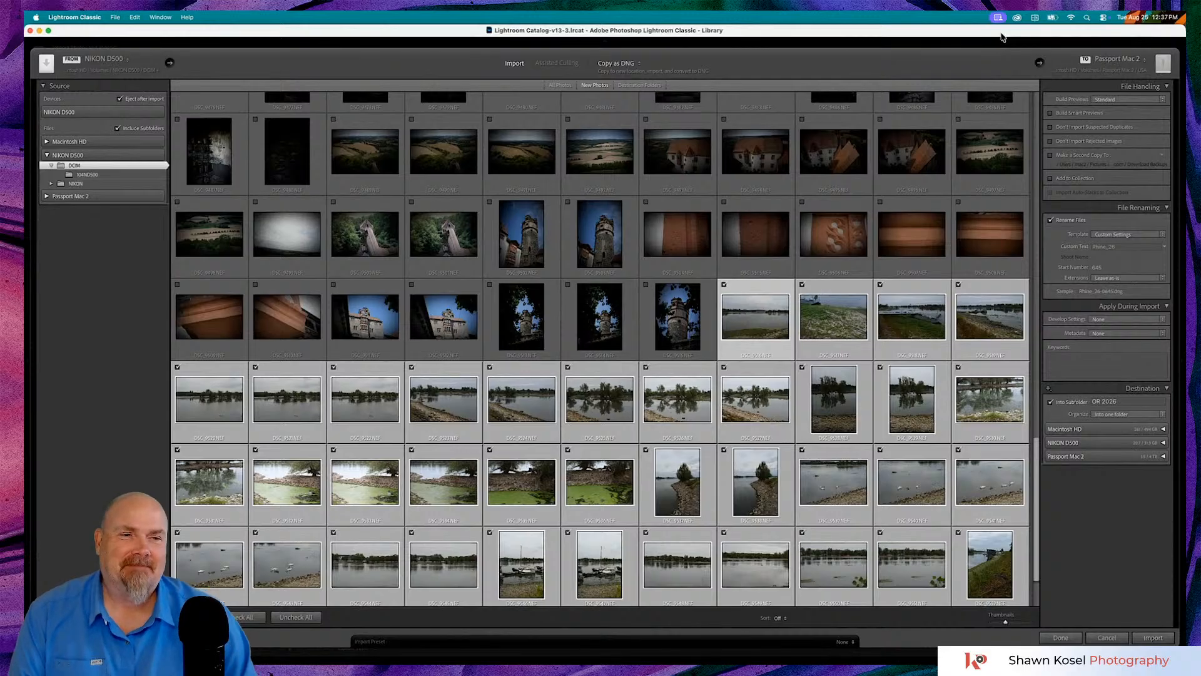
{"action": "left_click", "coordinate": [1112, 335]}
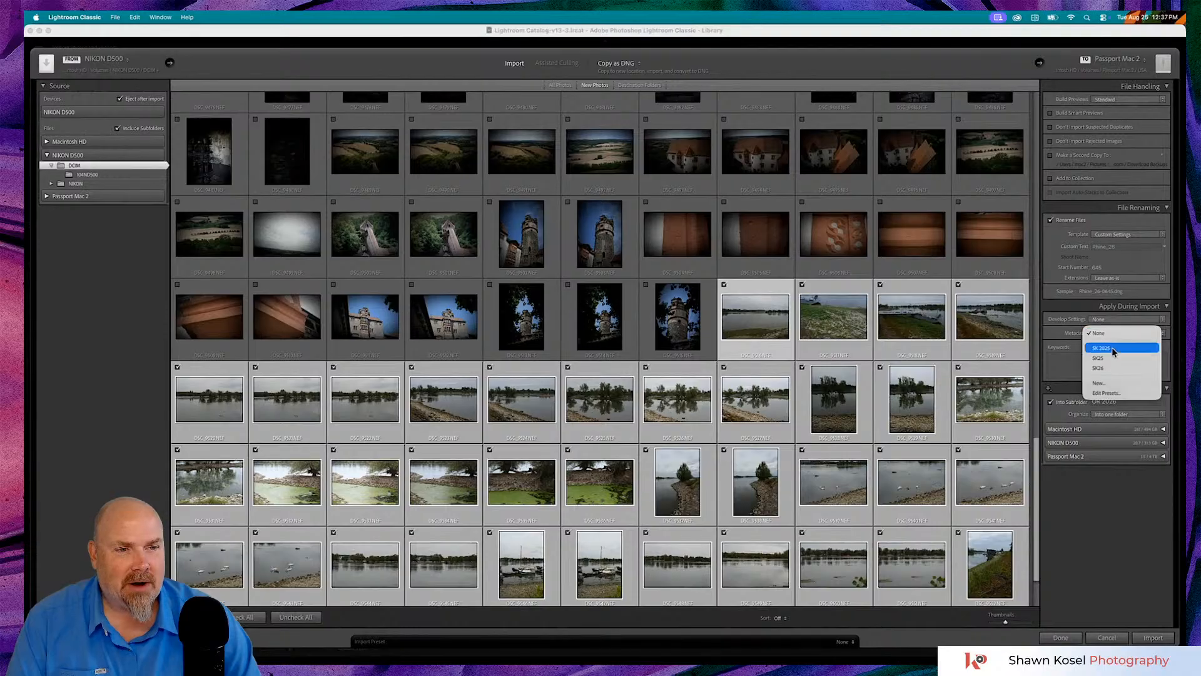
{"action": "left_click", "coordinate": [1113, 348]}
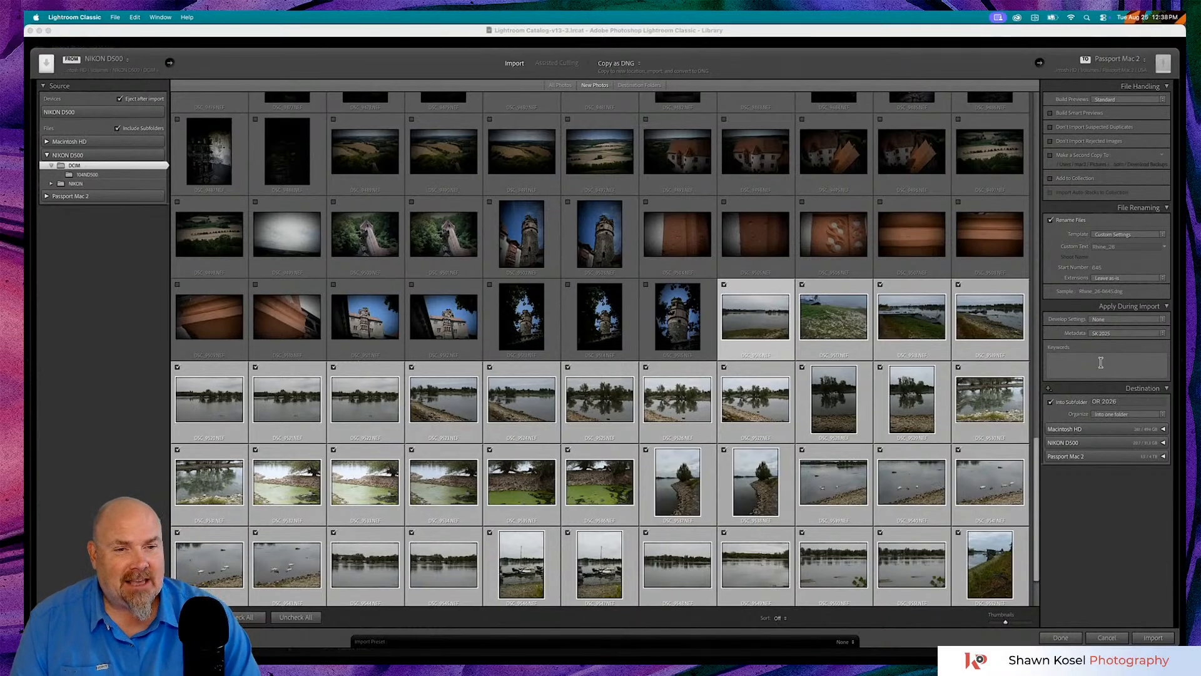
- Add the import keywords 2026, drought, river, Rhine, Germany and Oestrich-Winkel
{"action": "left_click", "coordinate": [1100, 363]}
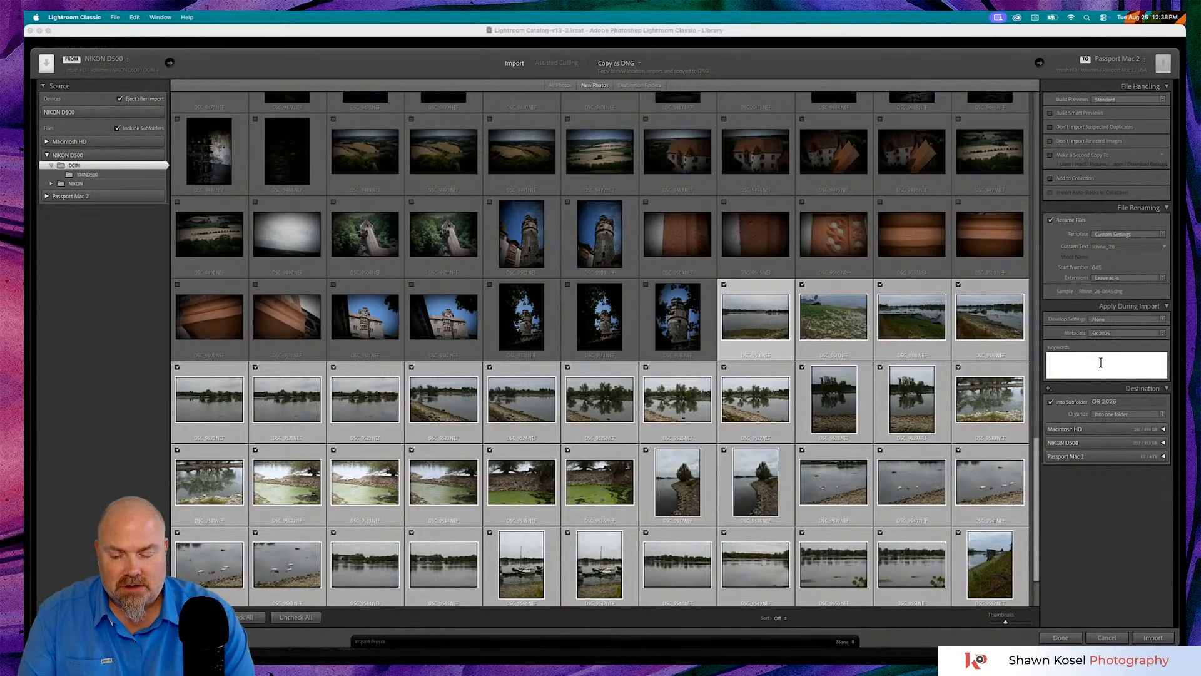
{"action": "type", "text": "2026,"}
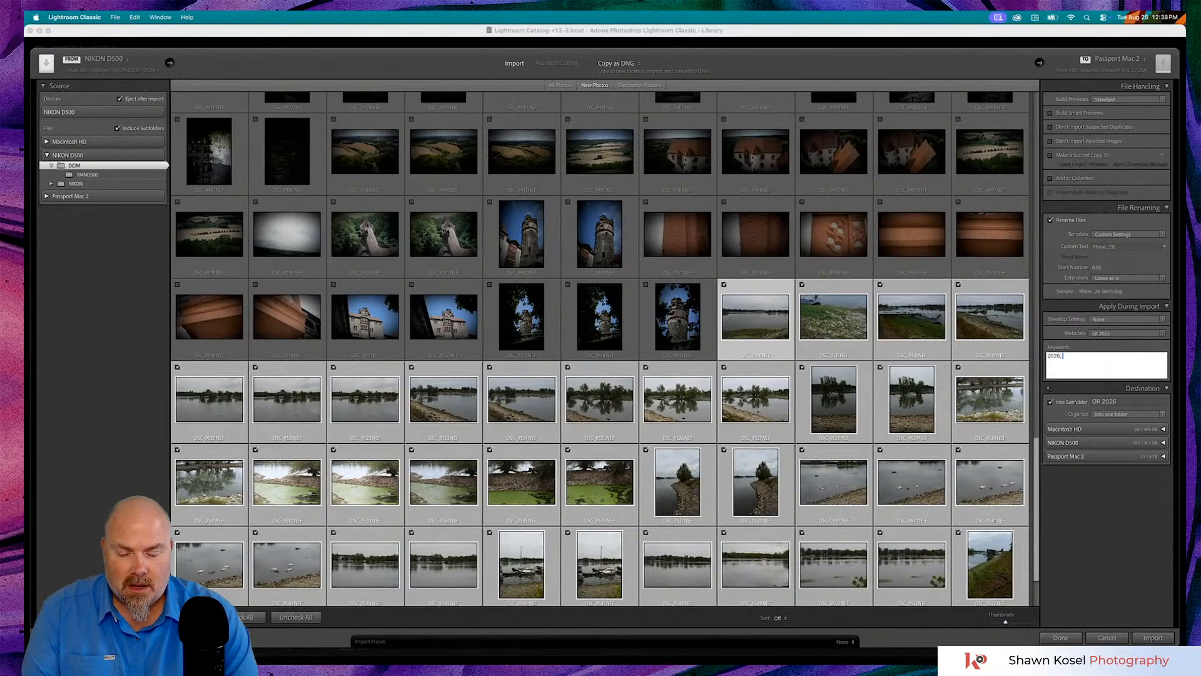
{"action": "type", "text": " drought"}
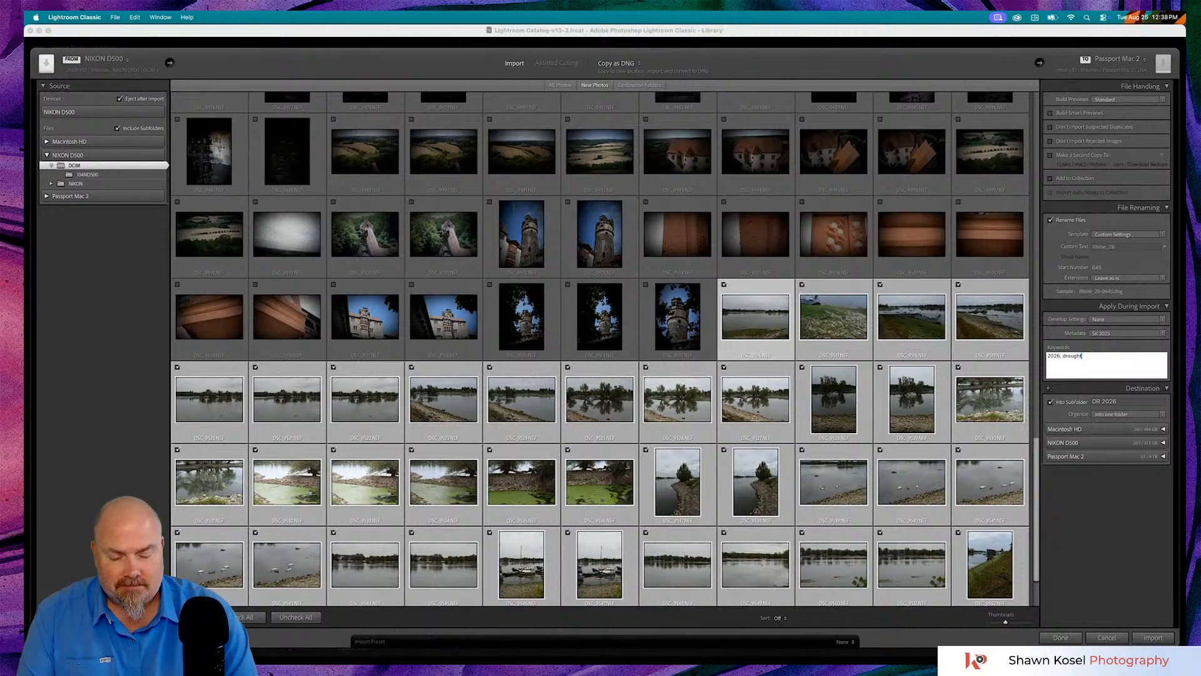
{"action": "type", "text": ", river"}
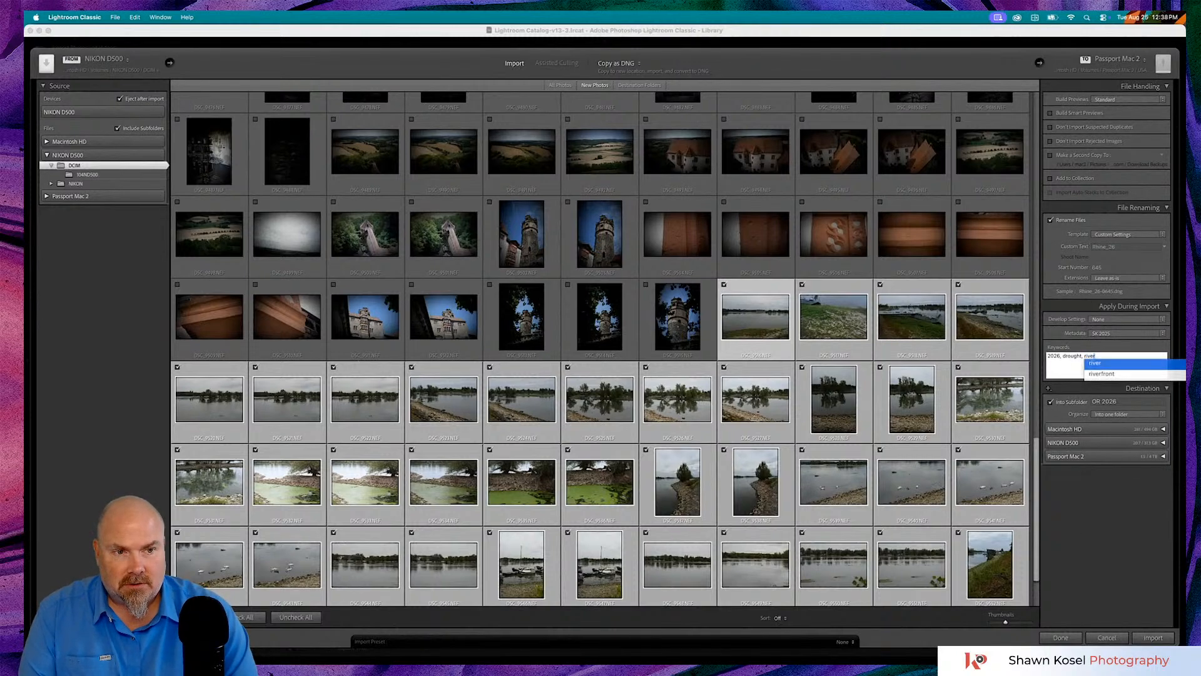
{"action": "type", "text": ", Rh"}
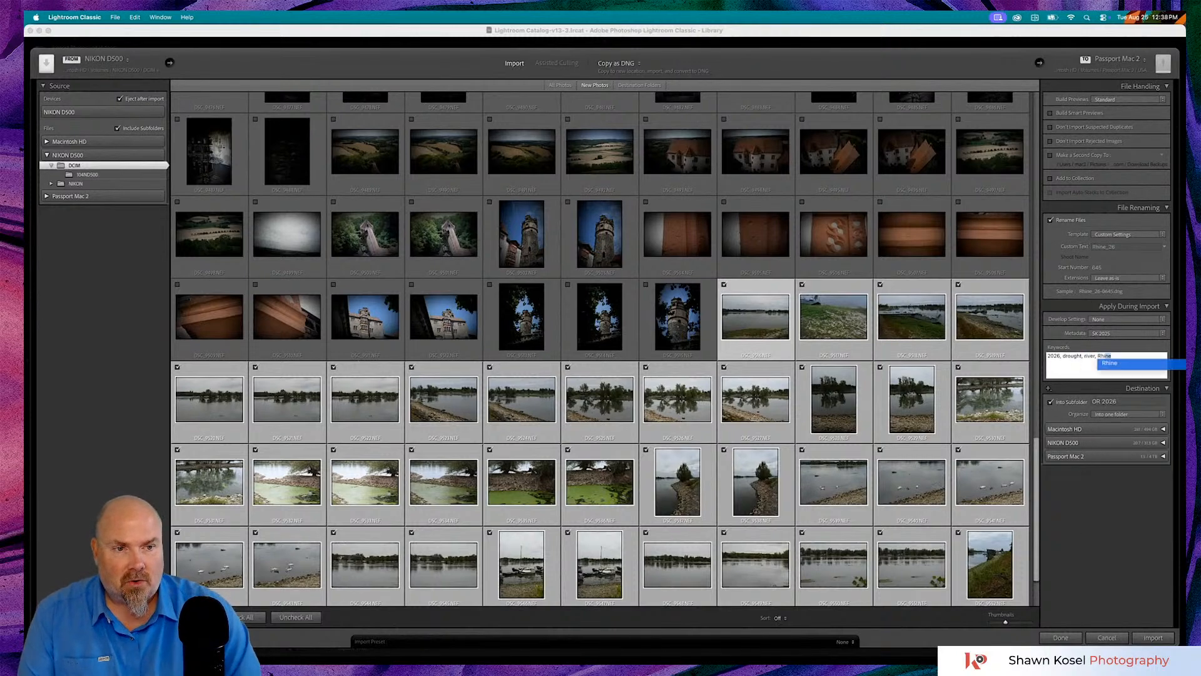
{"action": "type", "text": "ine"}
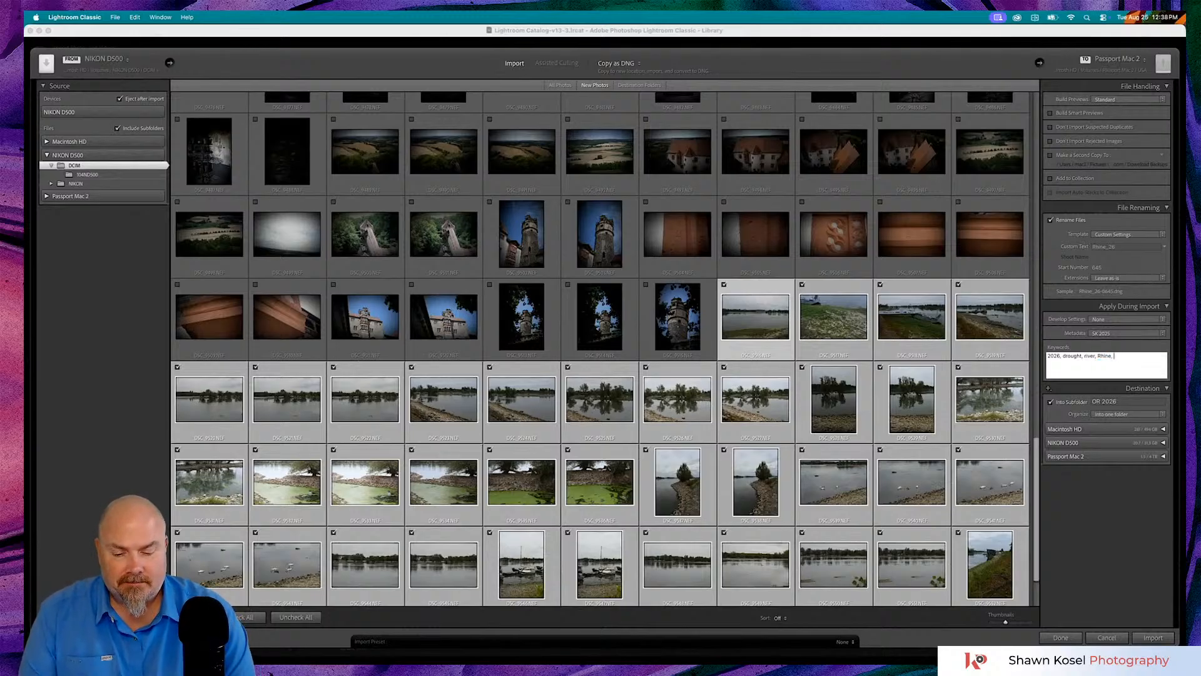
{"action": "type", "text": ", German"}
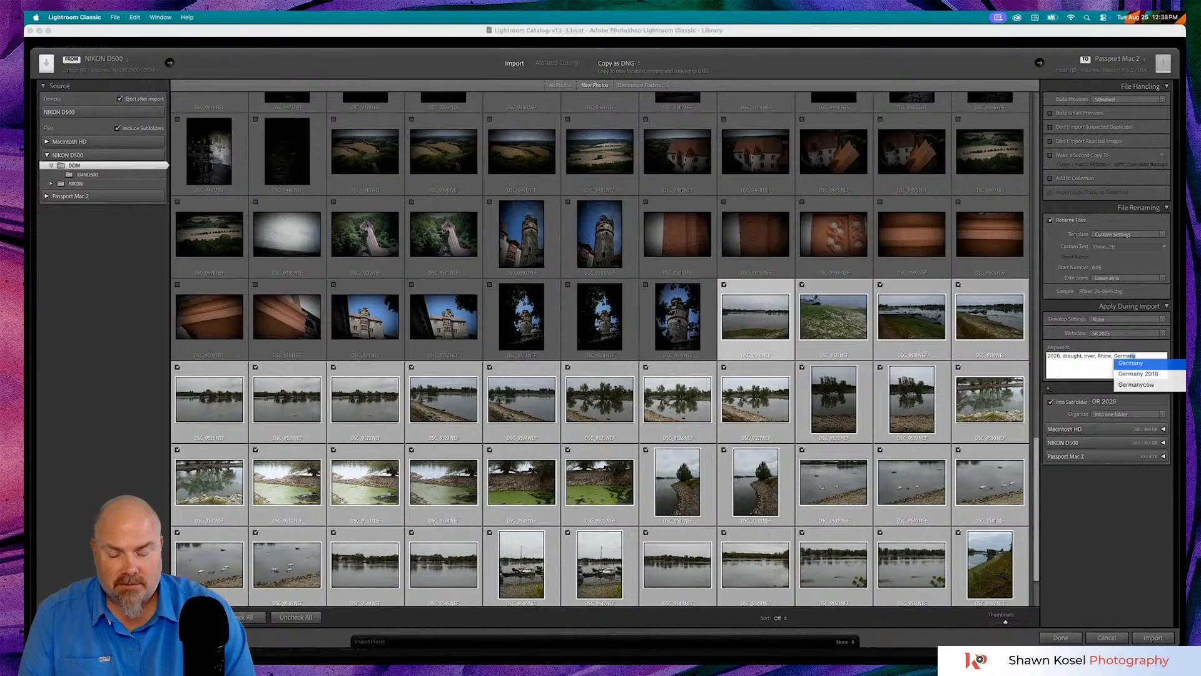
{"action": "type", "text": "y"}
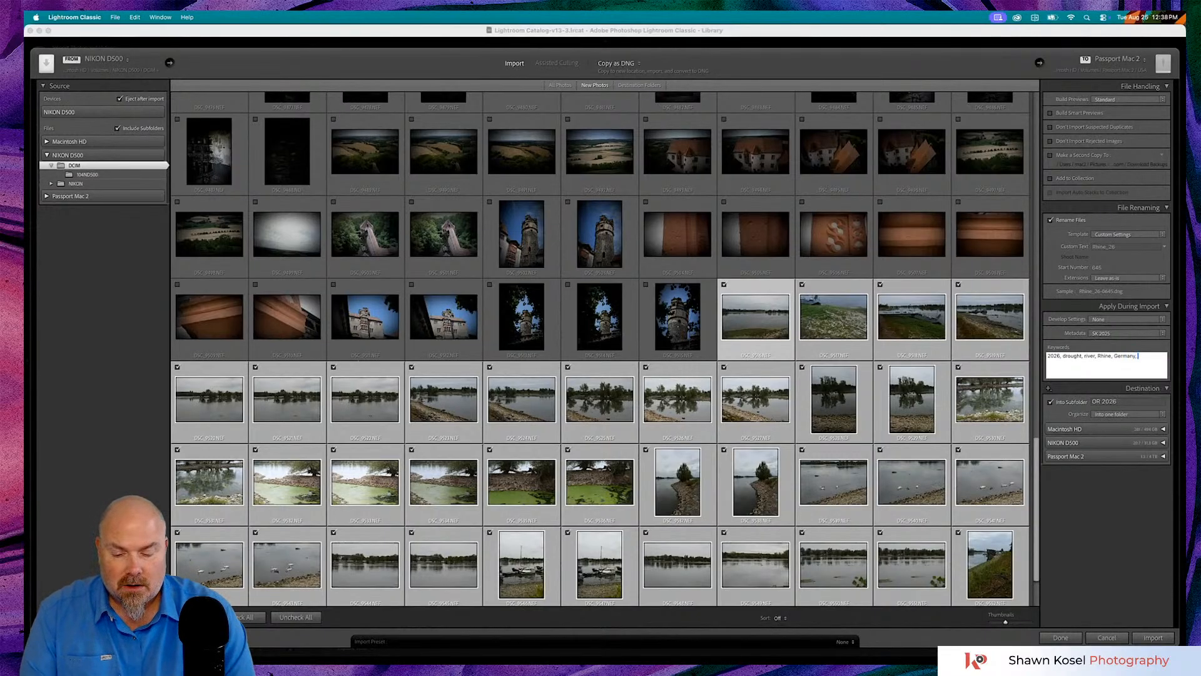
{"action": "type", "text": ", Oestrich-Winkel"}
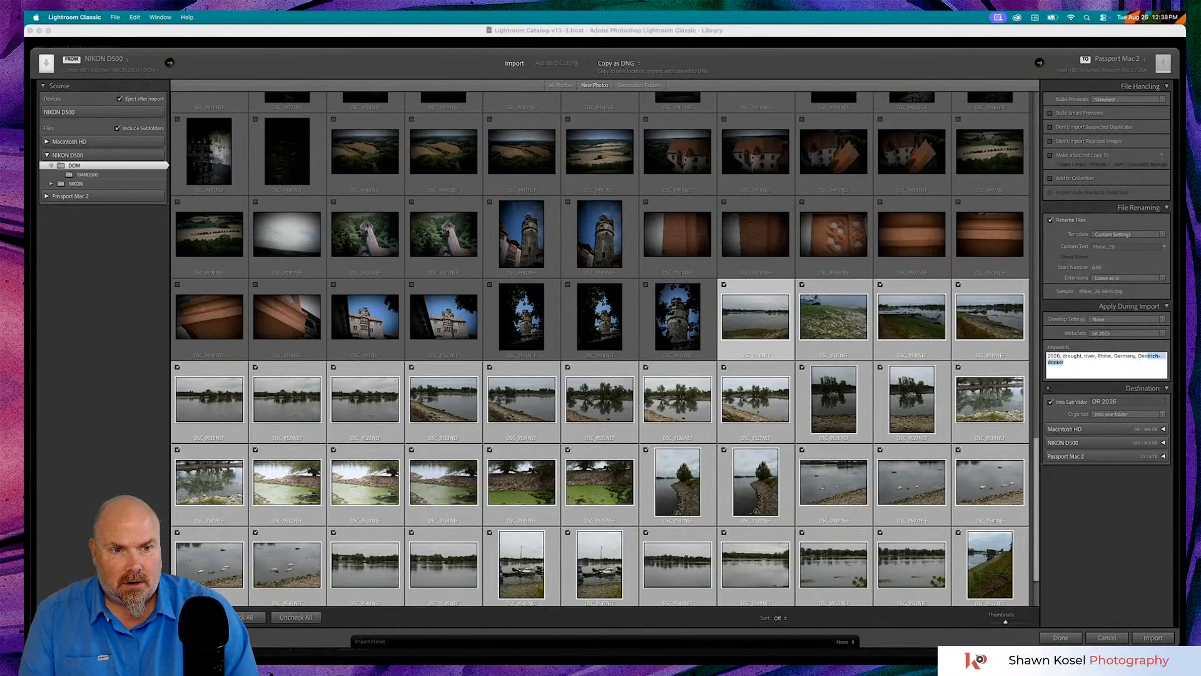
{"action": "type", "text": ","}
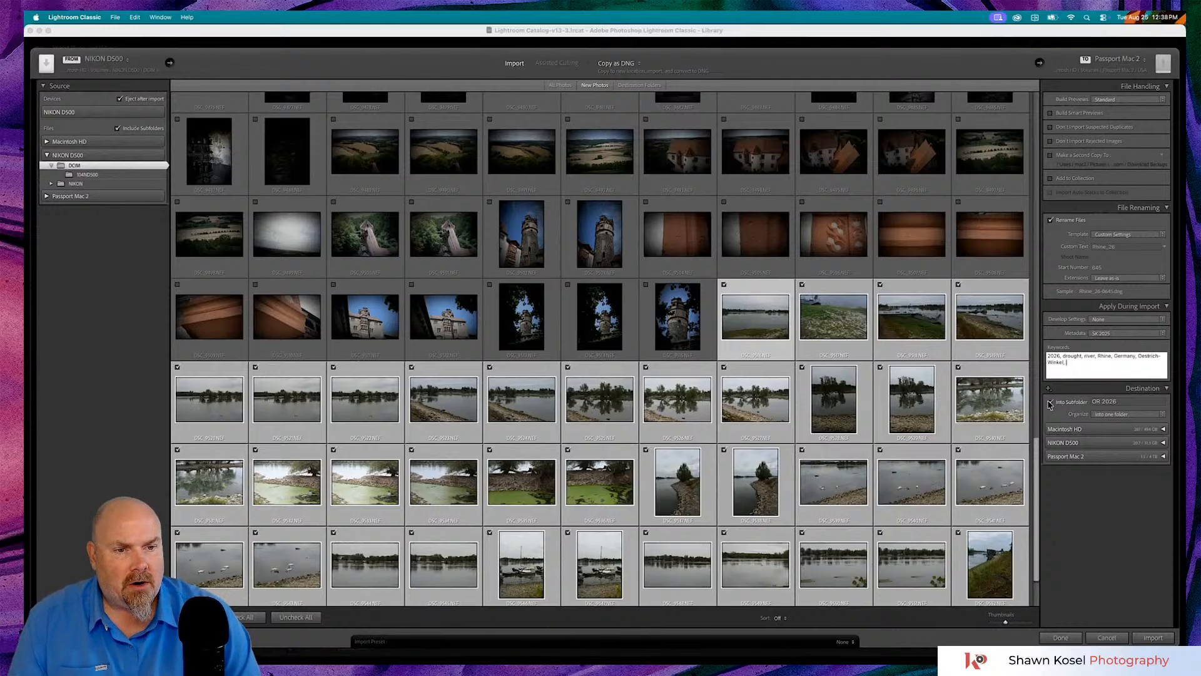
- Turn off the subfolder option and import the checked photos into the Germany/2026 RAW folder on the Passport Mac 2 drive
{"action": "left_click", "coordinate": [1053, 405]}
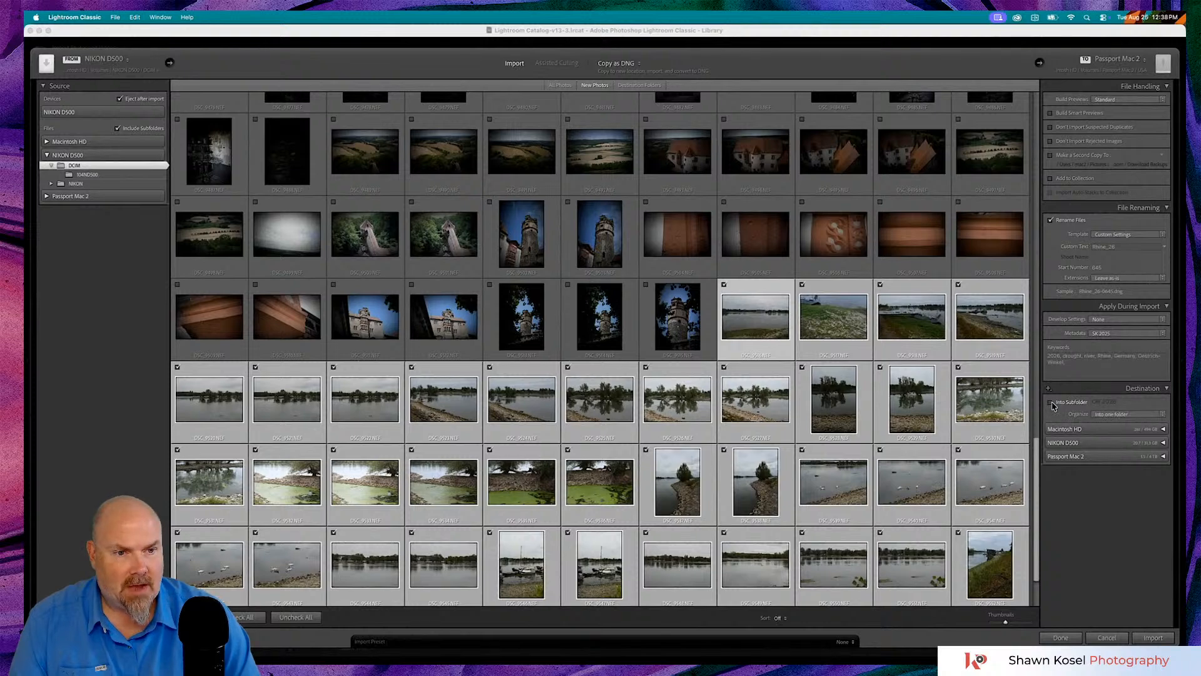
{"action": "left_click", "coordinate": [1052, 403]}
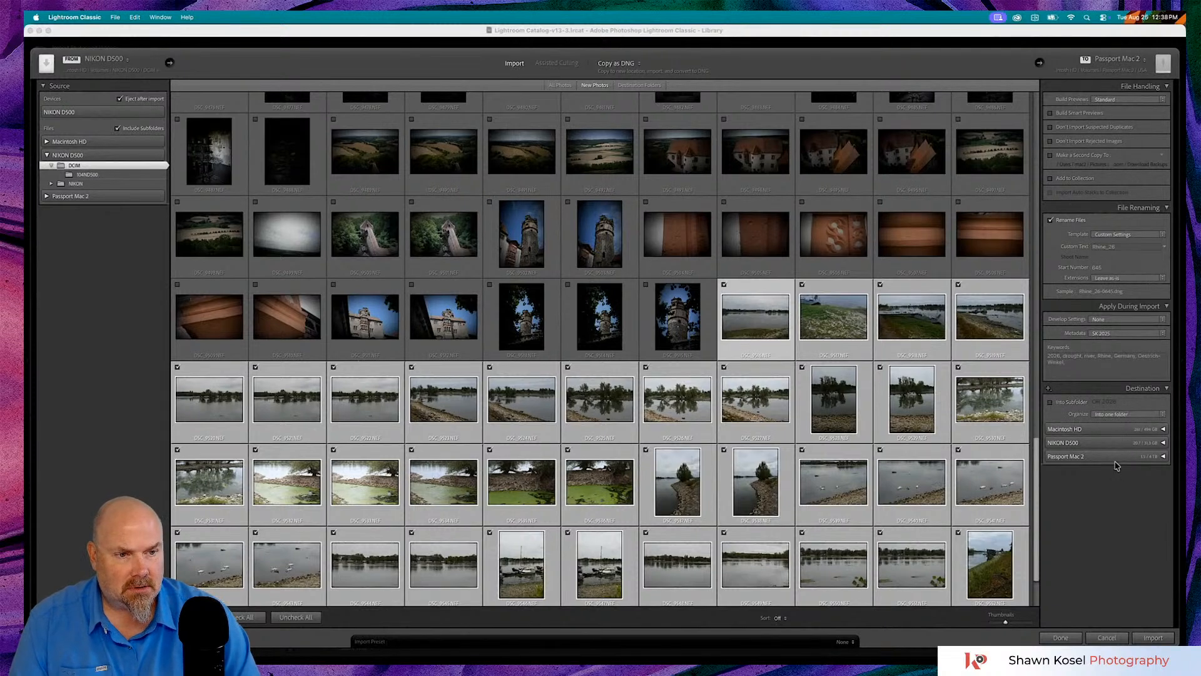
{"action": "left_click", "coordinate": [1163, 456]}
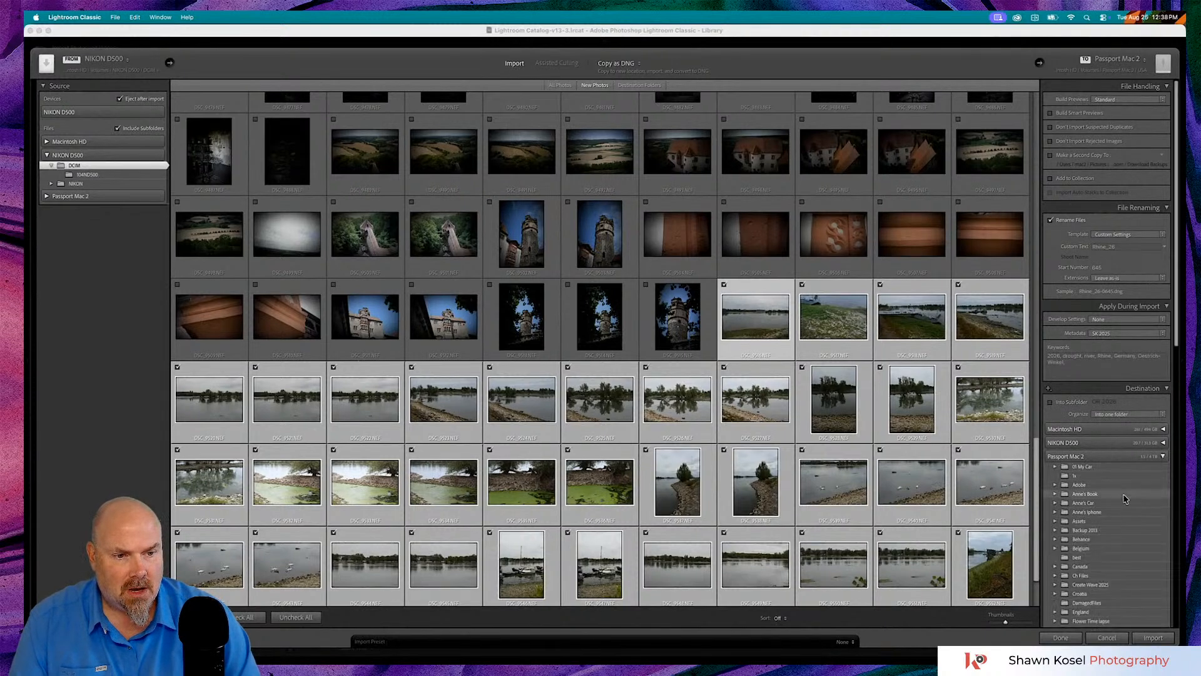
{"action": "scroll", "coordinate": [1123, 498], "scroll_direction": "down", "scroll_amount": 5}
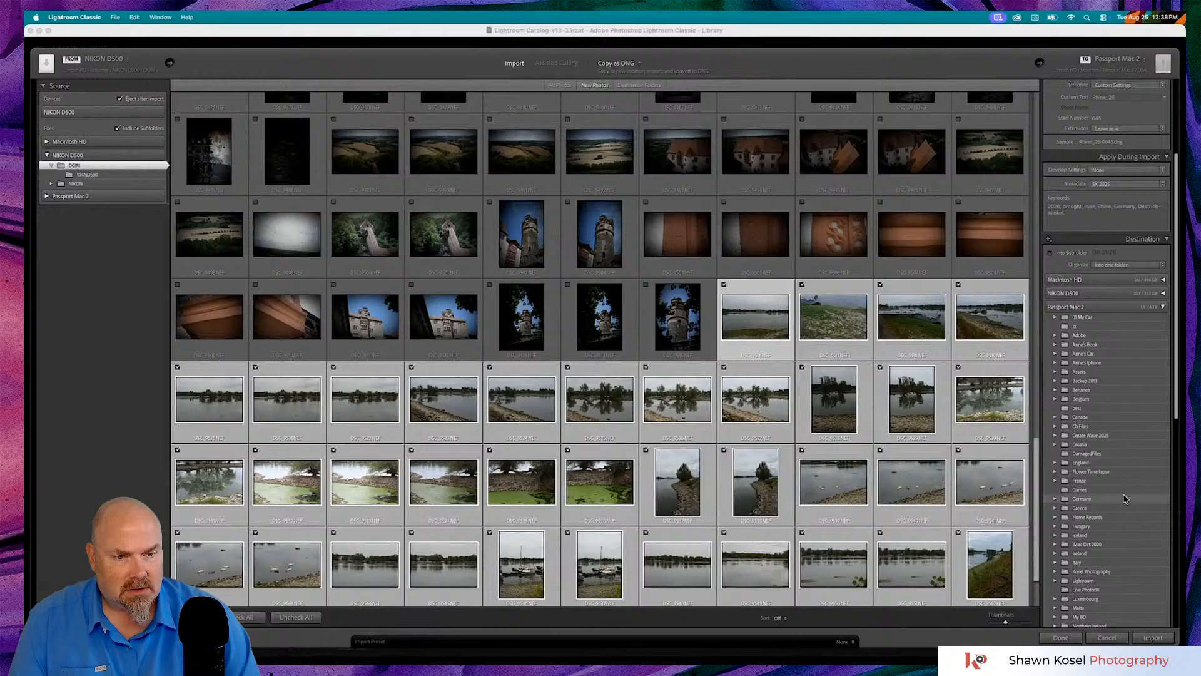
{"action": "left_click", "coordinate": [1055, 500]}
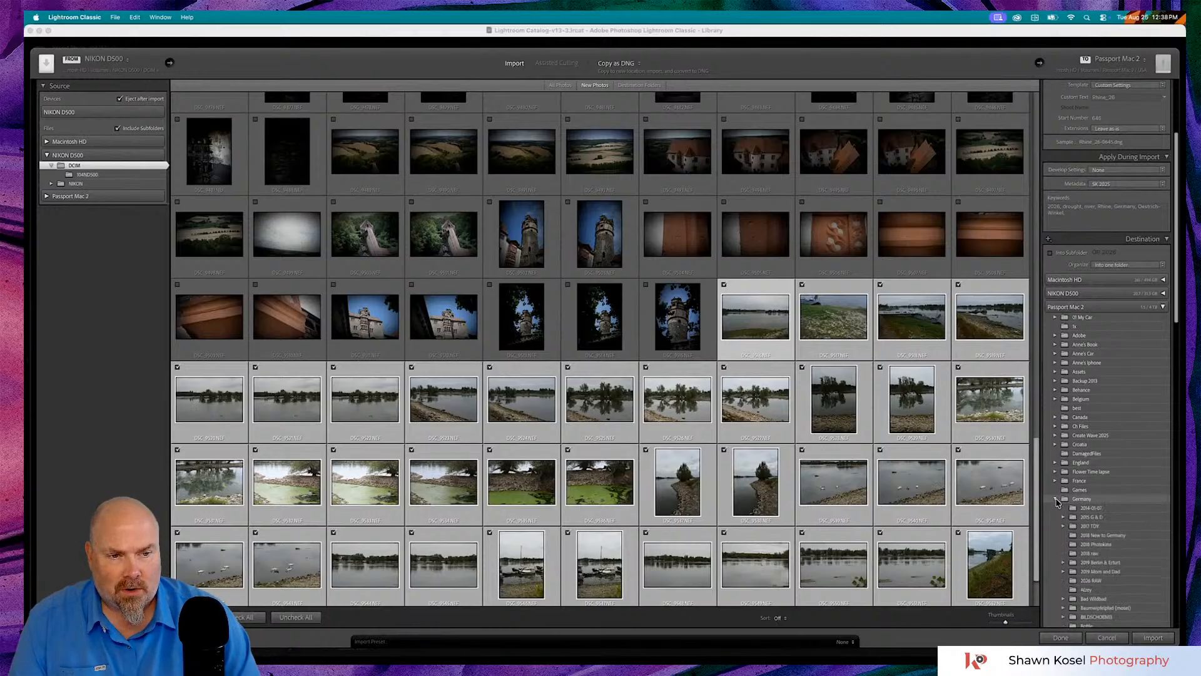
{"action": "scroll", "coordinate": [1099, 427], "scroll_direction": "down", "scroll_amount": 3}
{"action": "scroll", "coordinate": [1099, 427], "scroll_direction": "down", "scroll_amount": 2}
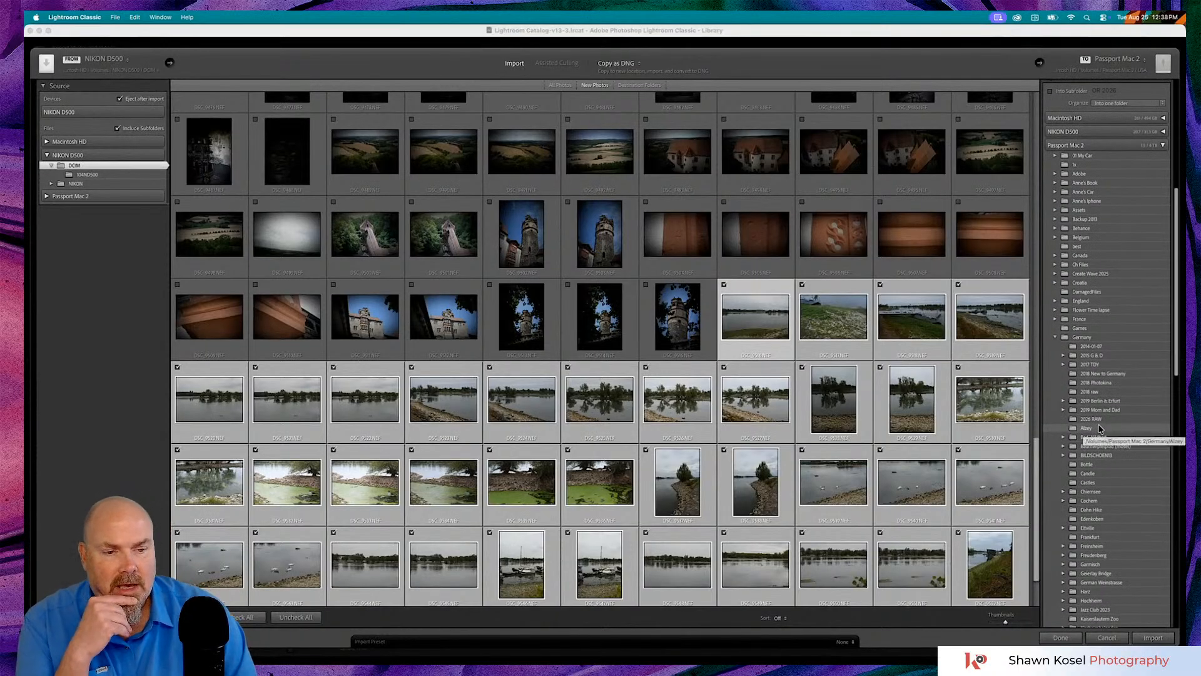
{"action": "scroll", "coordinate": [1100, 428], "scroll_direction": "down", "scroll_amount": 4}
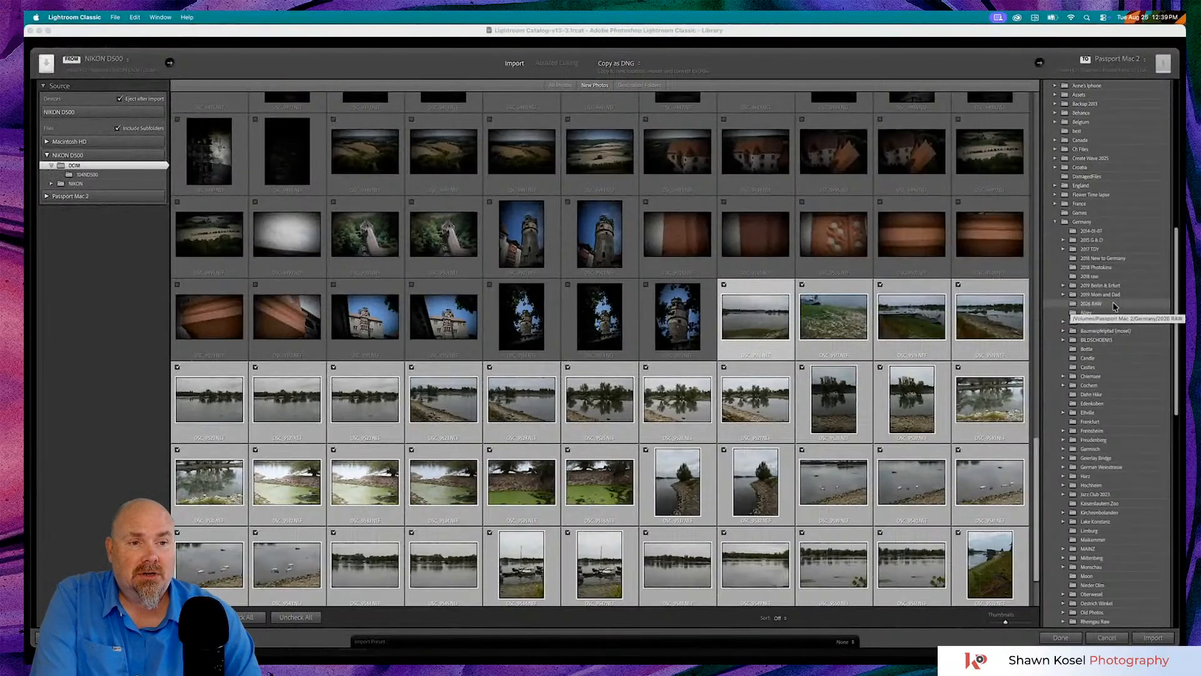
{"action": "left_click", "coordinate": [1110, 306]}
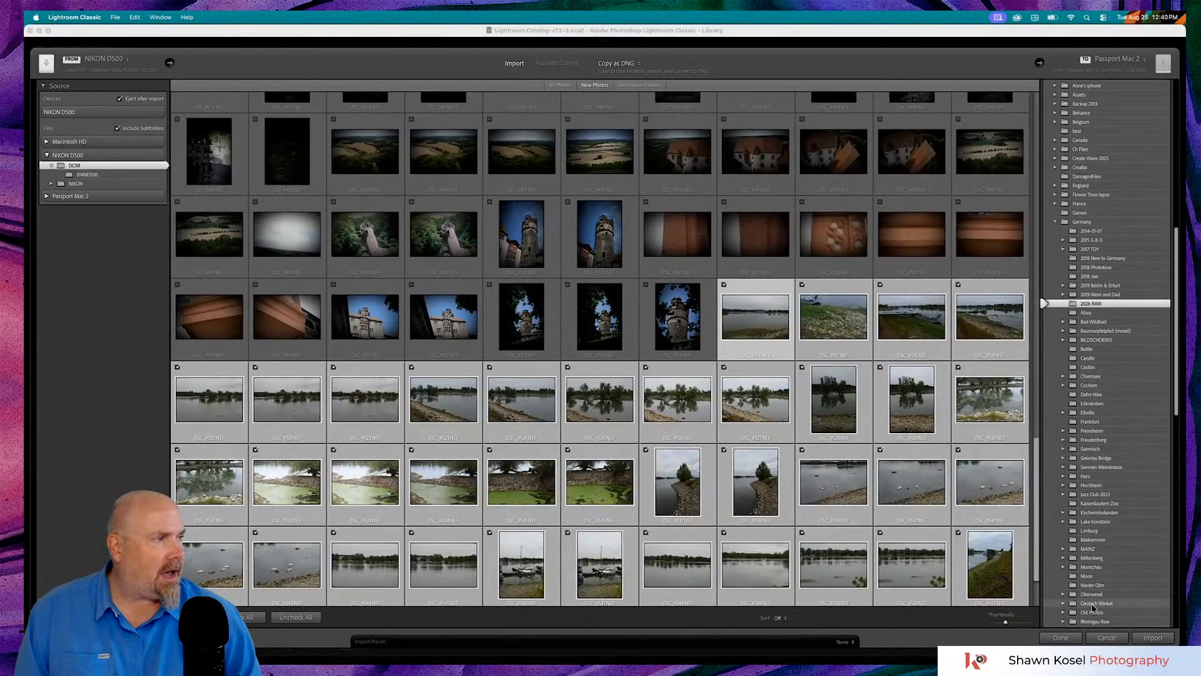
{"action": "left_click", "coordinate": [1151, 638]}
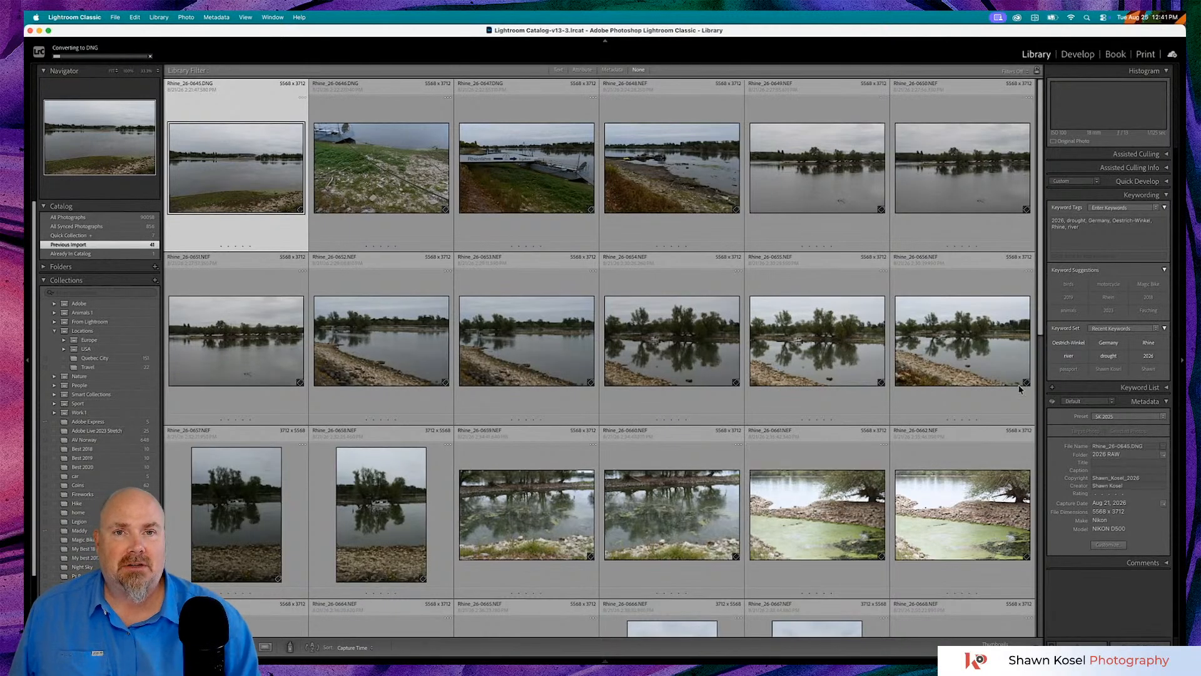
{"action": "left_click_drag", "start_coordinate": [703, 34], "coordinate": [701, 190]}
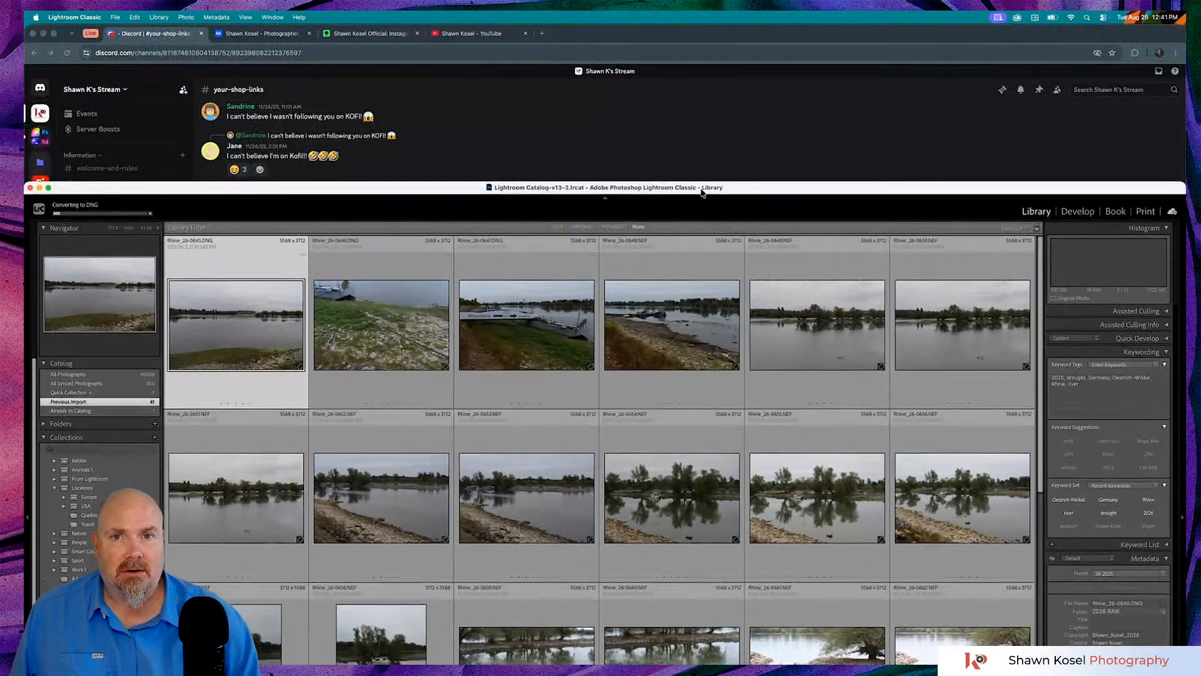
{"action": "left_click_drag", "start_coordinate": [721, 29], "coordinate": [719, 200]}
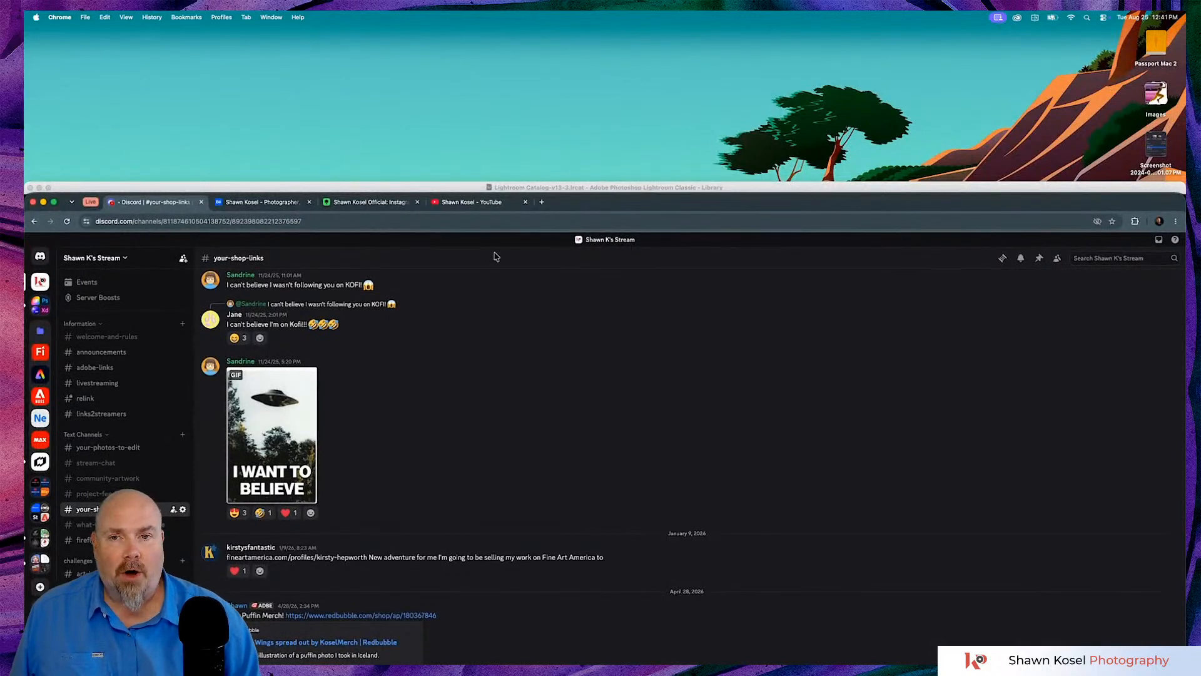
{"action": "left_click_drag", "start_coordinate": [566, 208], "coordinate": [565, 38]}
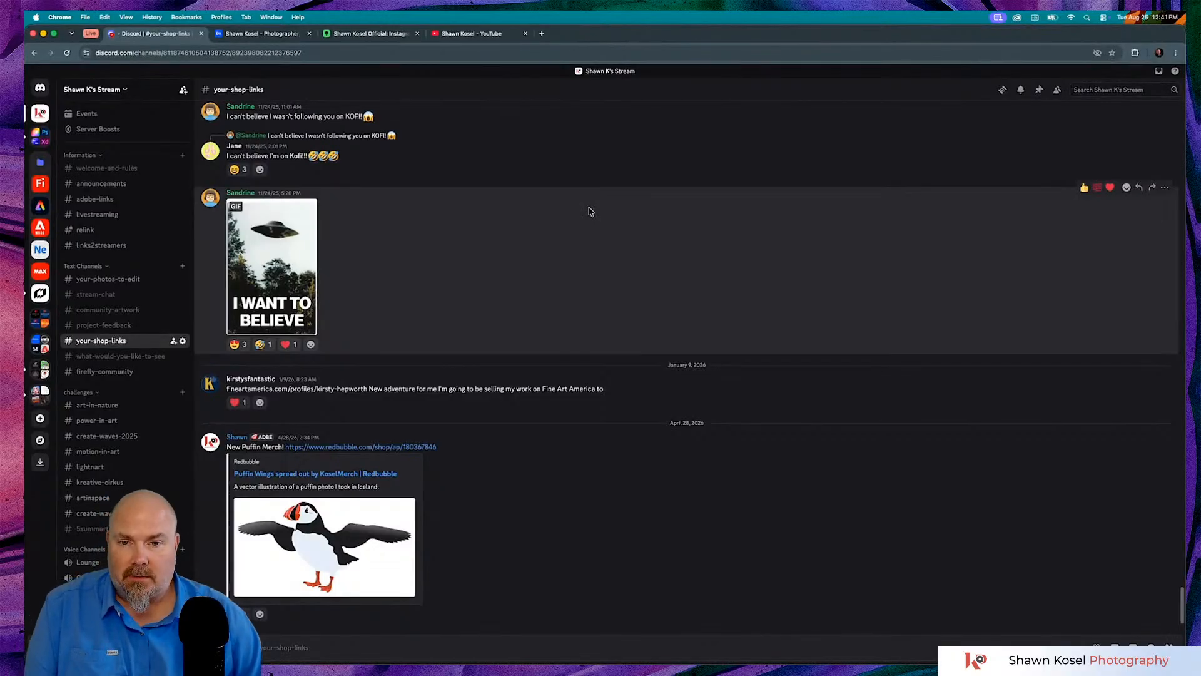
{"action": "key", "text": "super+Tab"}
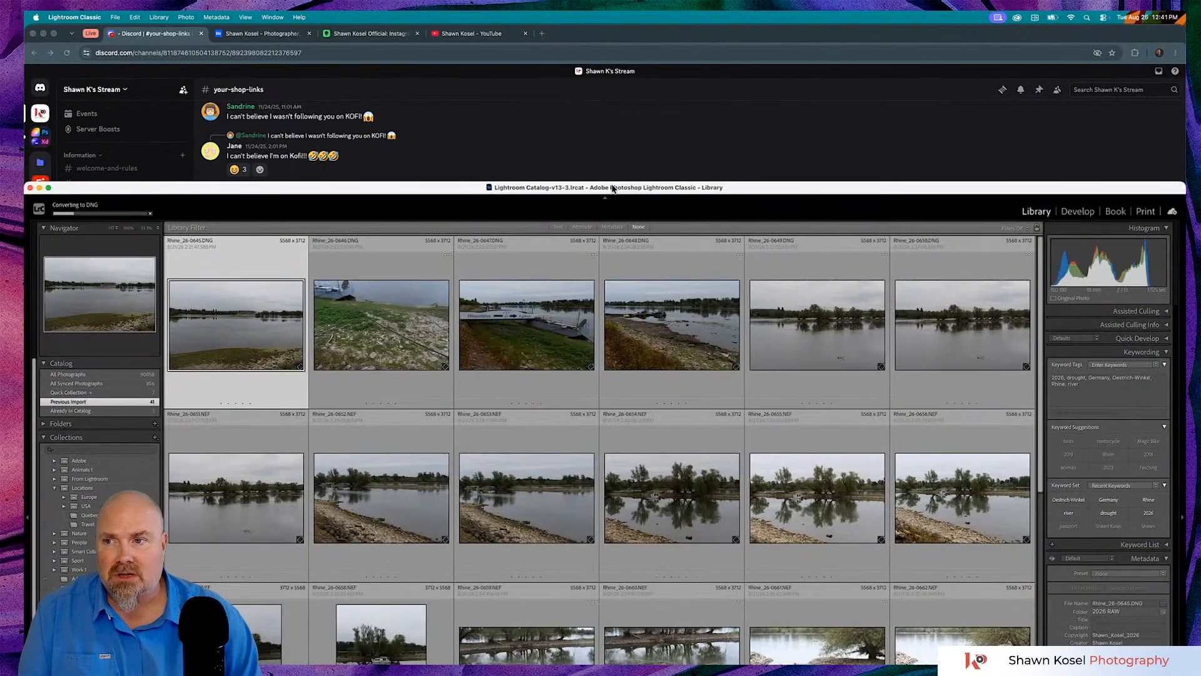
{"action": "left_click_drag", "start_coordinate": [612, 187], "coordinate": [613, 30]}
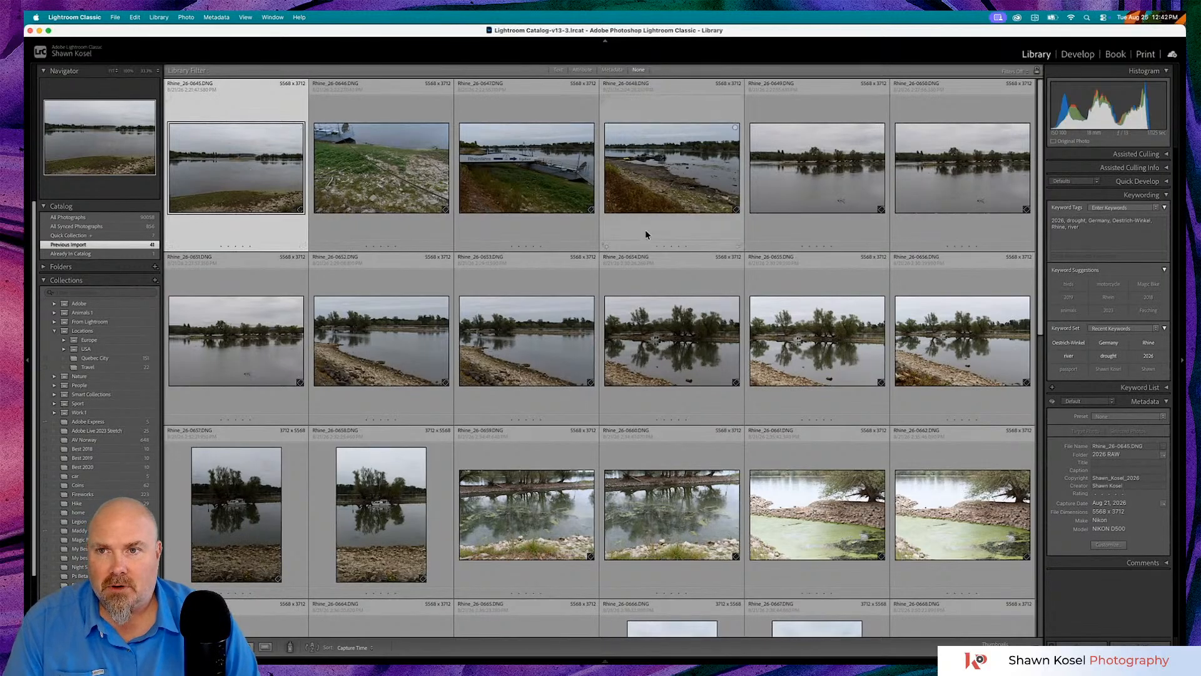
- Add all the newly imported river photos to the Rhine collection in the Germany set under Locations and Europe
{"action": "scroll", "coordinate": [904, 400], "scroll_direction": "down", "scroll_amount": 10}
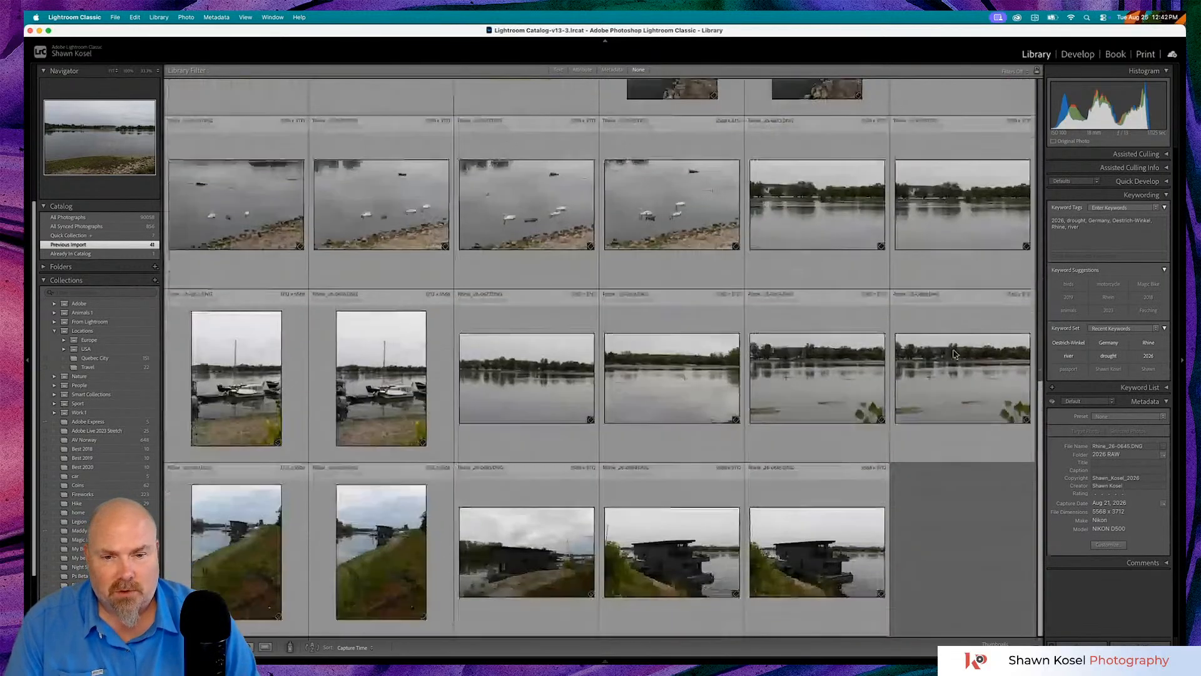
{"action": "left_click", "coordinate": [786, 527], "text": "shift"}
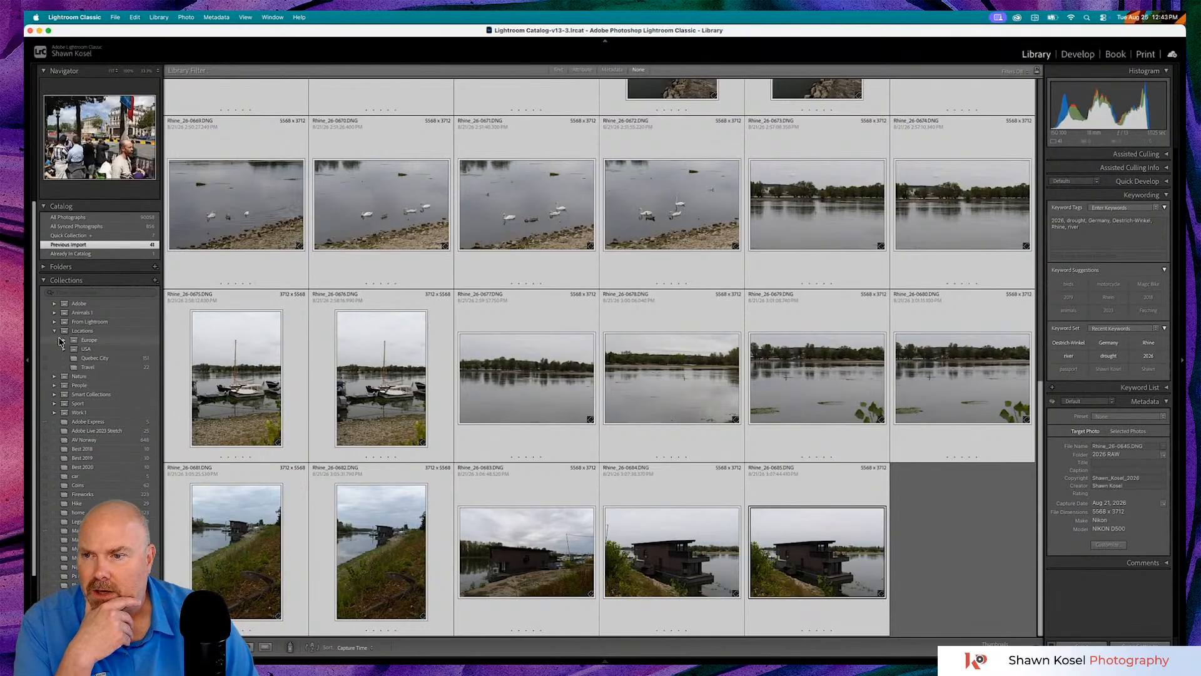
{"action": "left_click", "coordinate": [54, 377]}
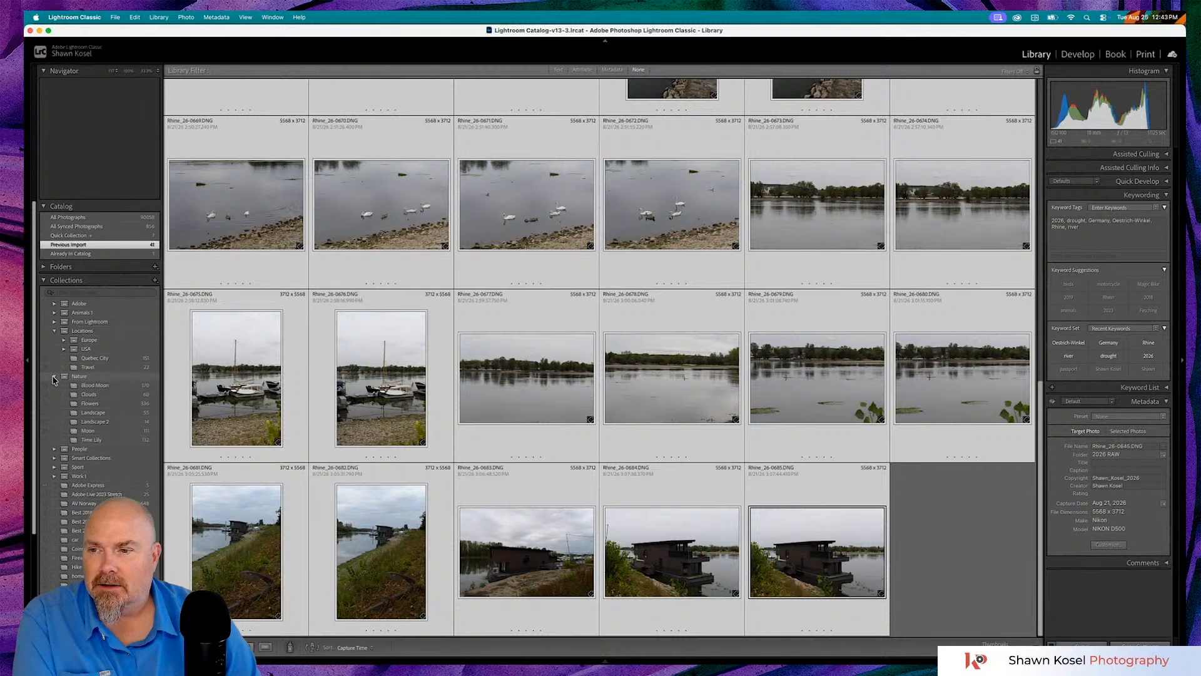
{"action": "left_click", "coordinate": [54, 376]}
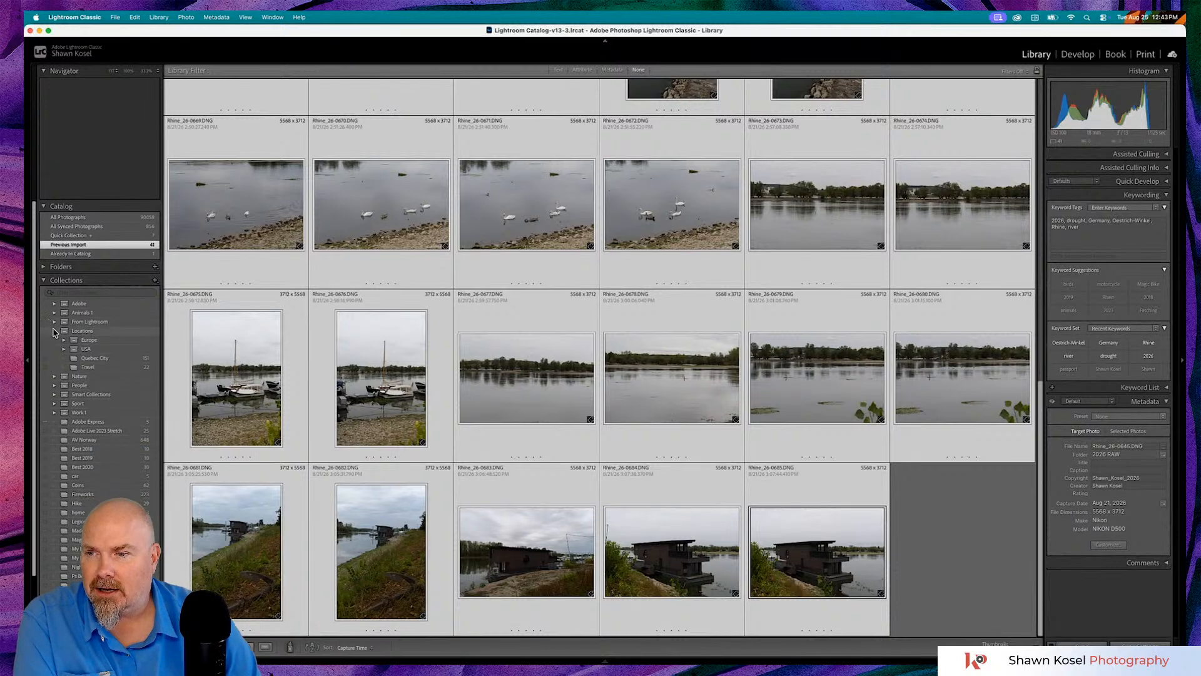
{"action": "left_click", "coordinate": [64, 340]}
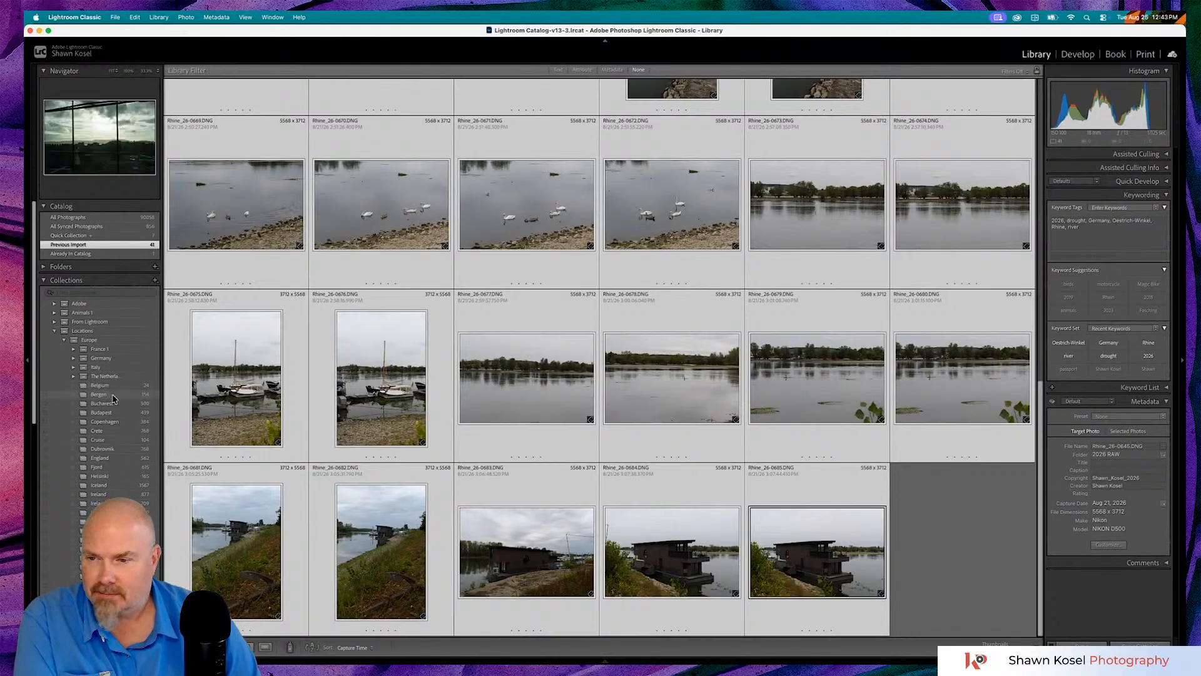
{"action": "scroll", "coordinate": [113, 398], "scroll_direction": "down", "scroll_amount": 4}
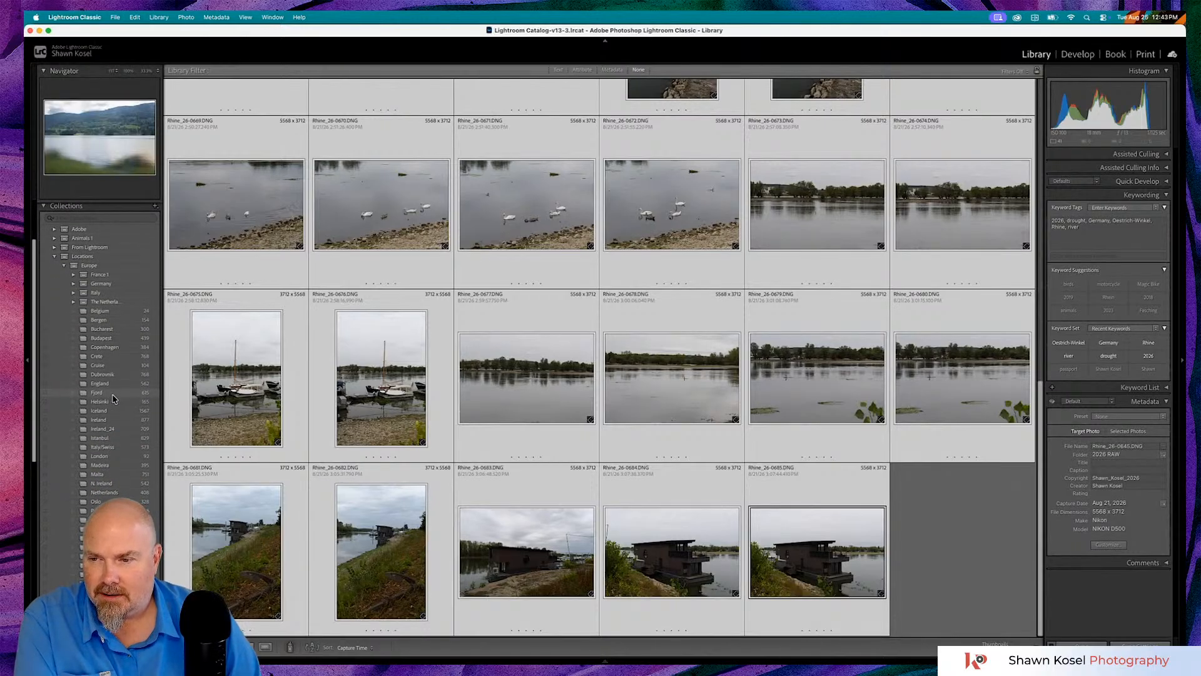
{"action": "left_click", "coordinate": [73, 283]}
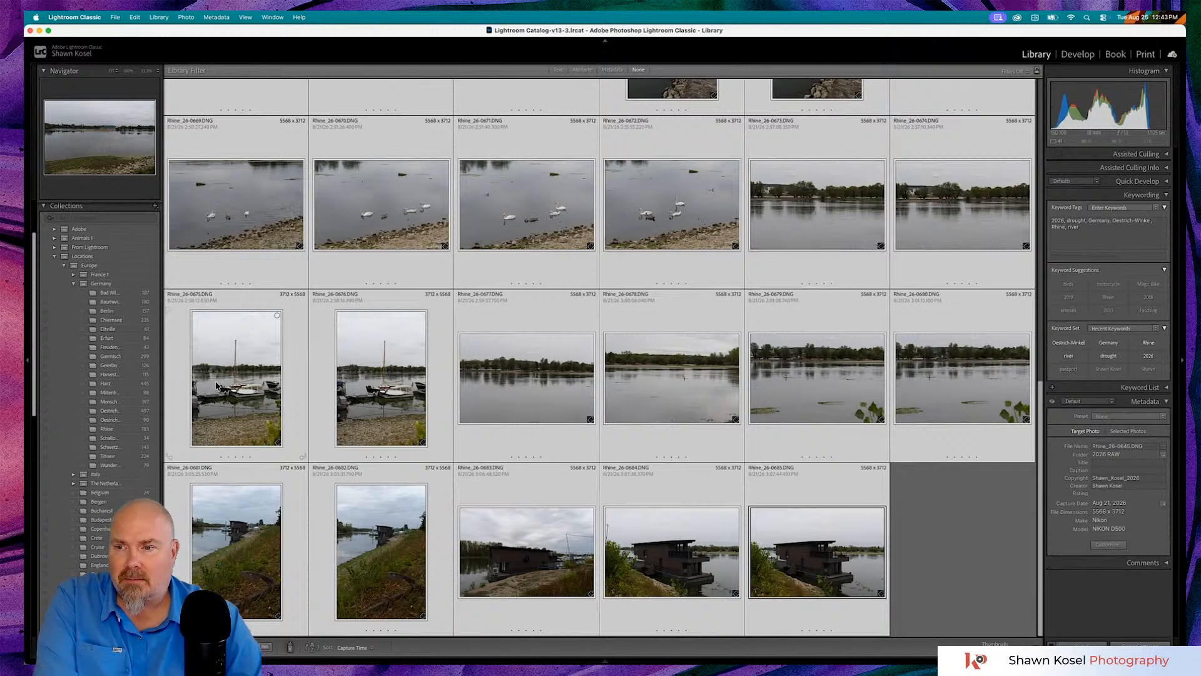
{"action": "left_click_drag", "start_coordinate": [216, 384], "coordinate": [122, 430]}
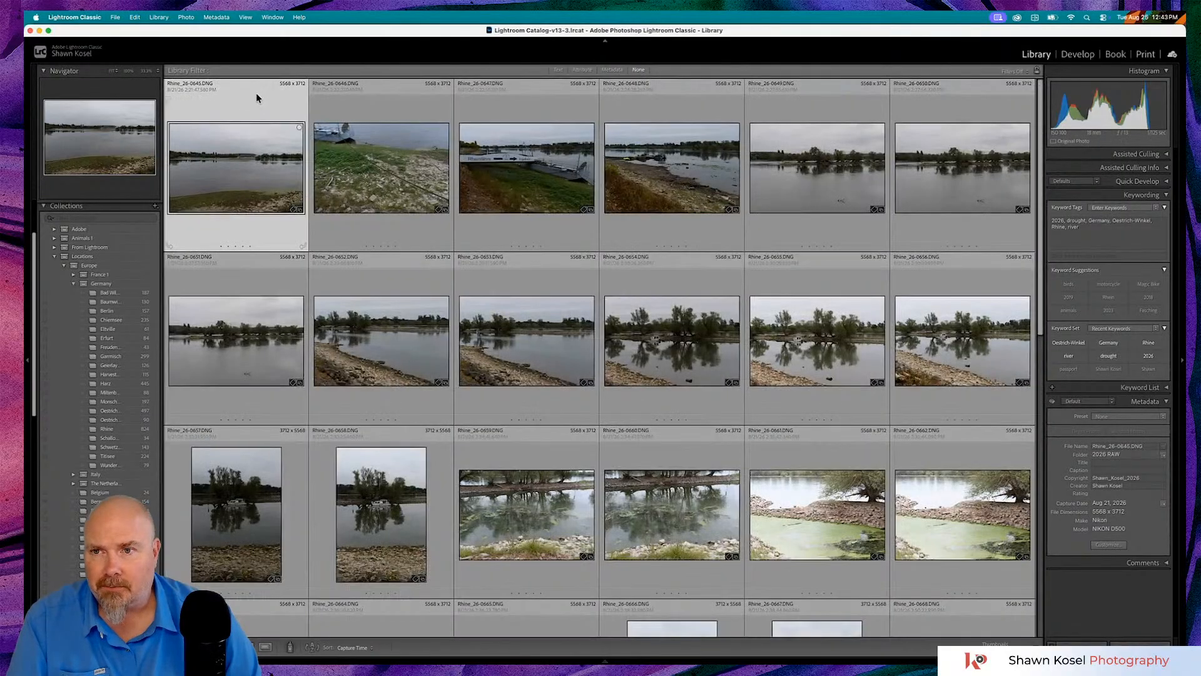
- Open the first Rhine photo in Loupe view, examine its far shore and sandbank at 100%, and return to the grid
{"action": "left_click", "coordinate": [256, 94]}
{"action": "left_click", "coordinate": [256, 97]}
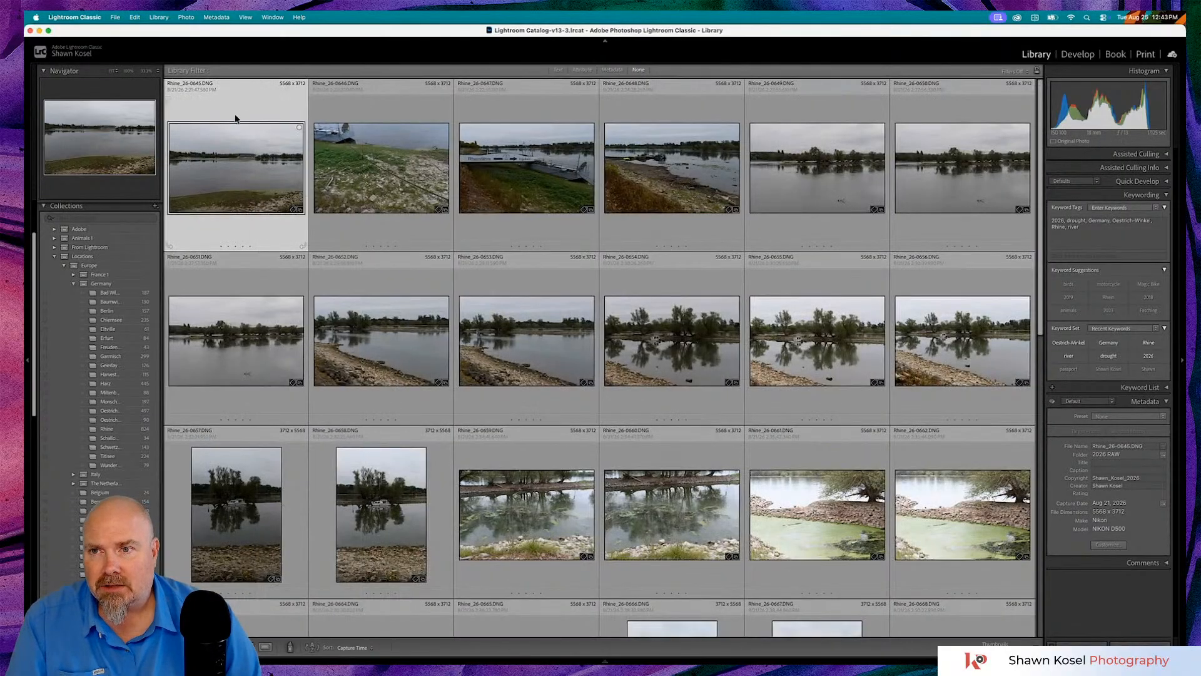
{"action": "double_click", "coordinate": [227, 140]}
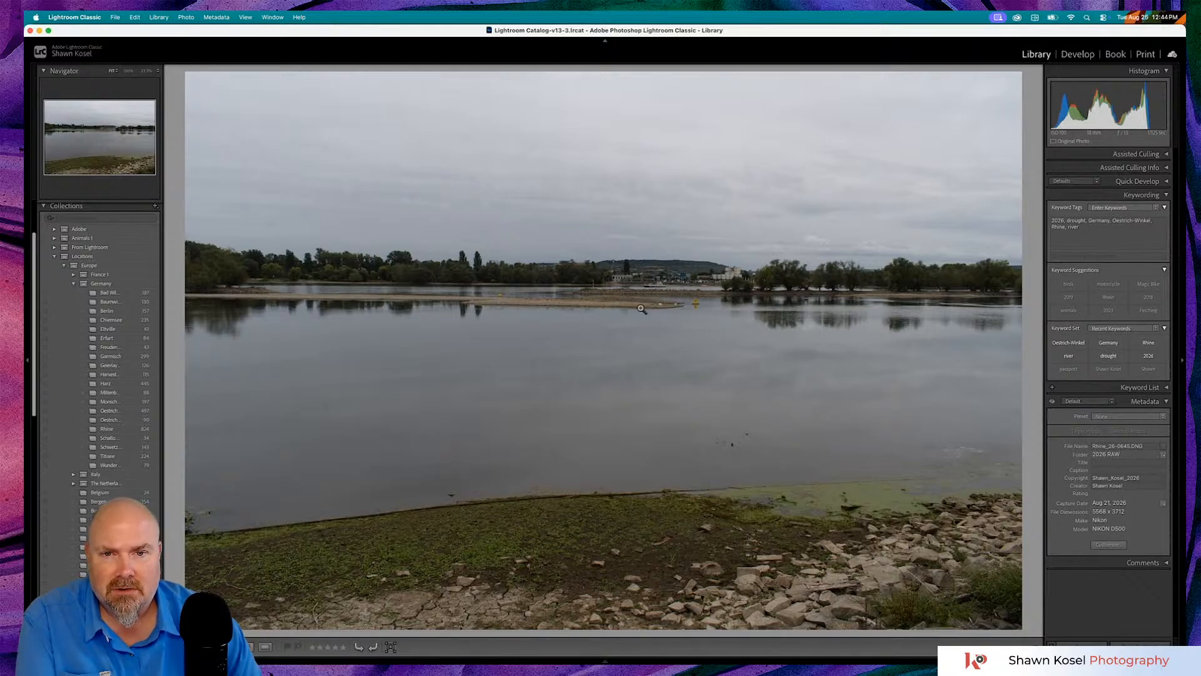
{"action": "left_click", "coordinate": [664, 283]}
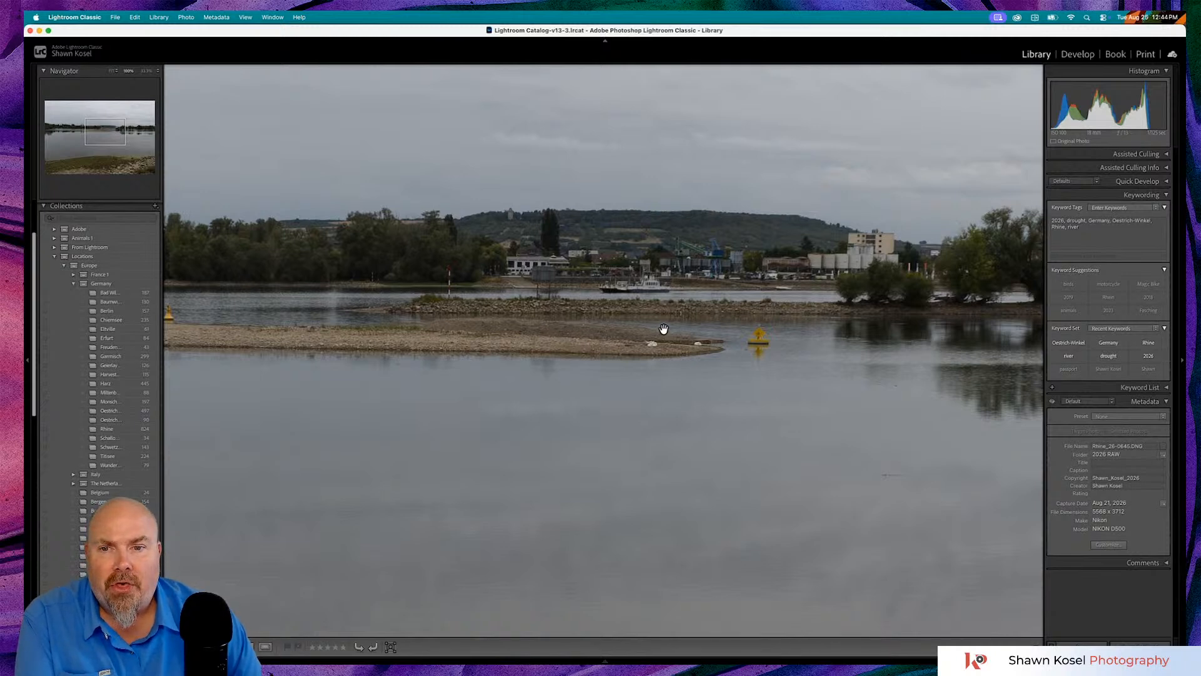
{"action": "left_click", "coordinate": [643, 286]}
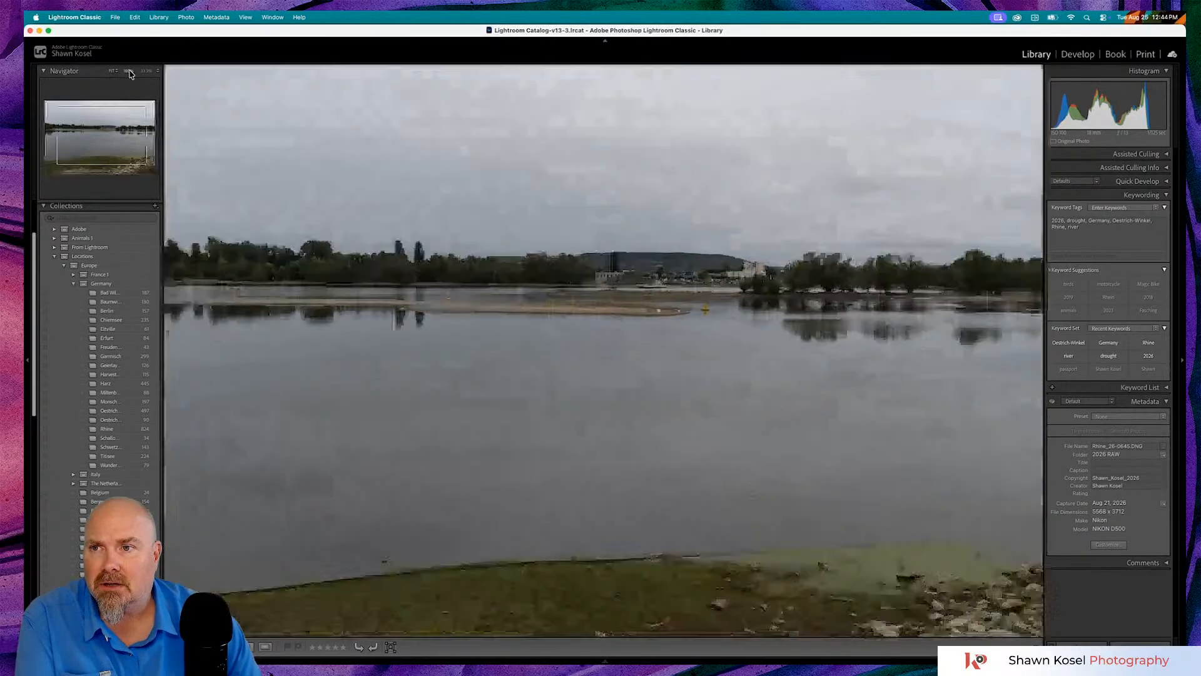
{"action": "left_click", "coordinate": [115, 71]}
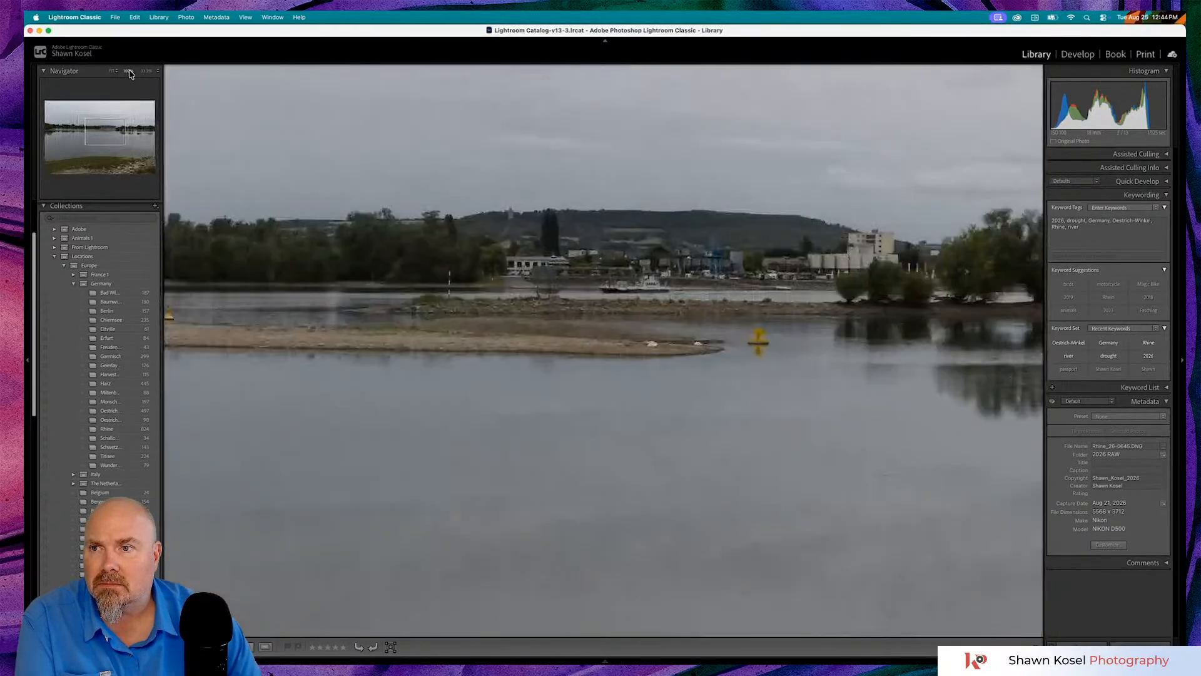
{"action": "key", "text": "g"}
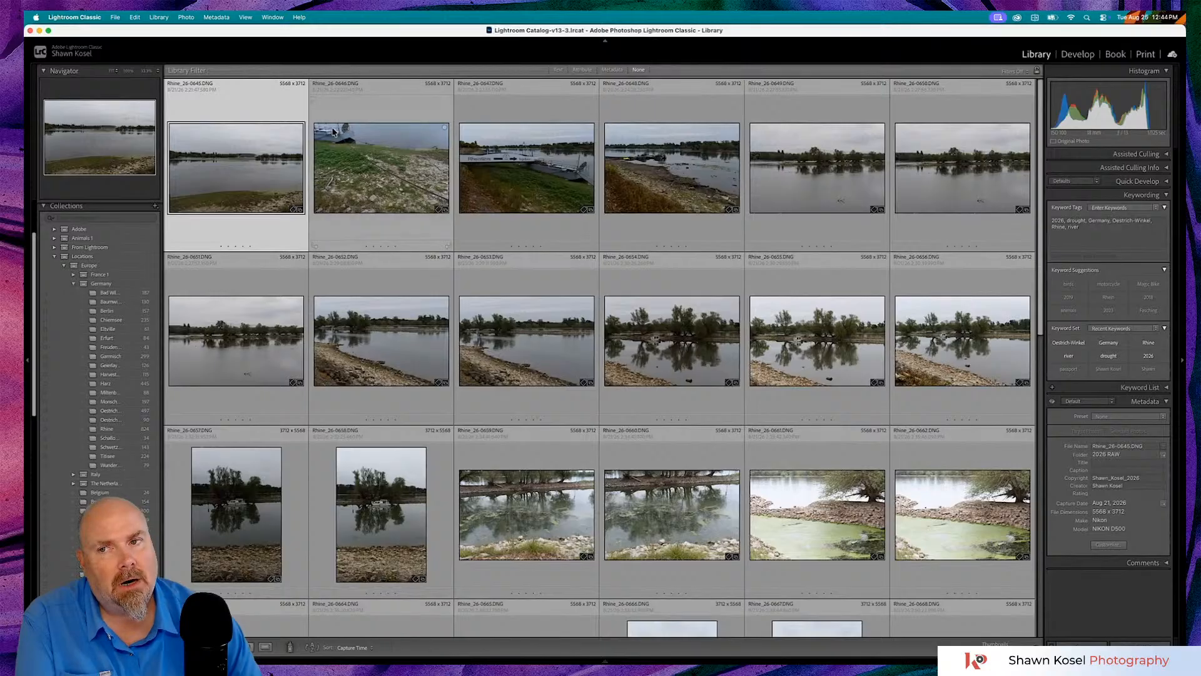
- Compare the first Rhine photo at fit and 100% zoom in Loupe view, and return to the grid
{"action": "double_click", "coordinate": [226, 144]}
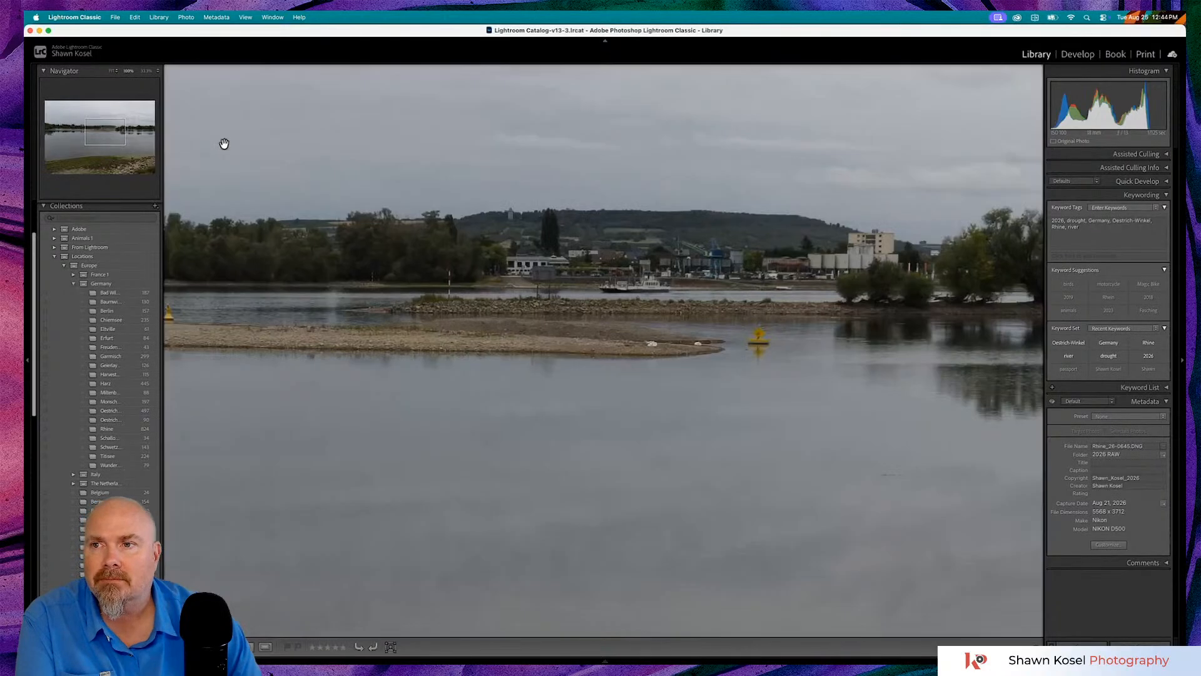
{"action": "left_click", "coordinate": [115, 71]}
{"action": "left_click", "coordinate": [117, 72]}
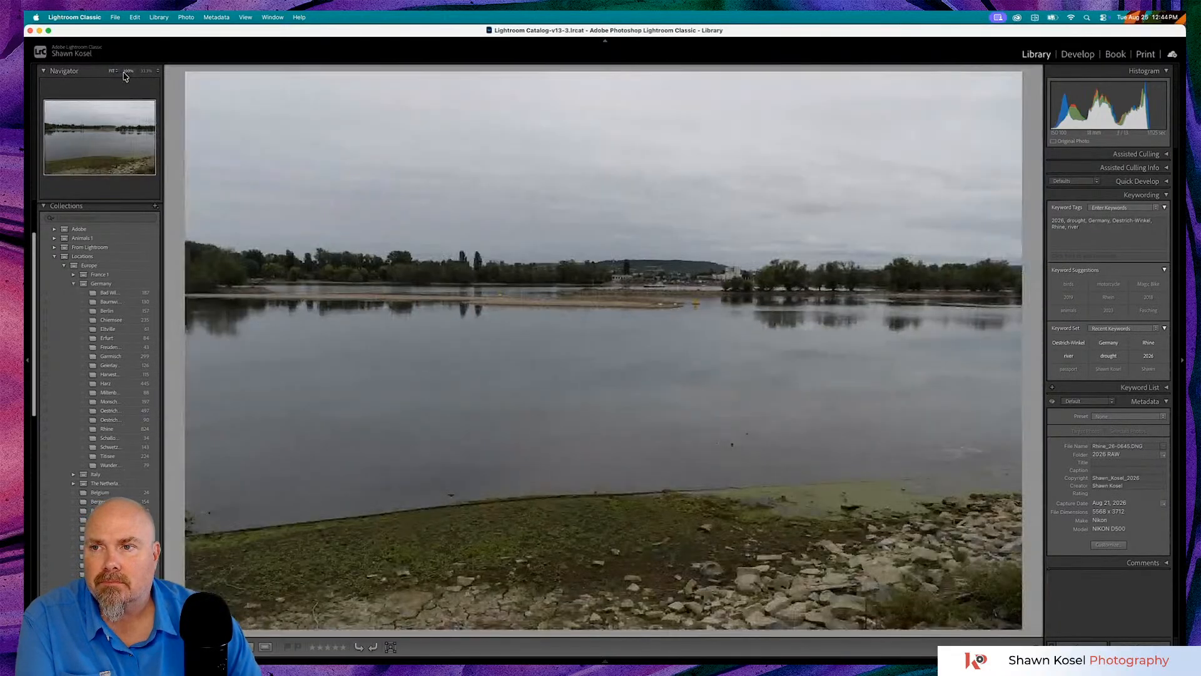
{"action": "left_click", "coordinate": [128, 71]}
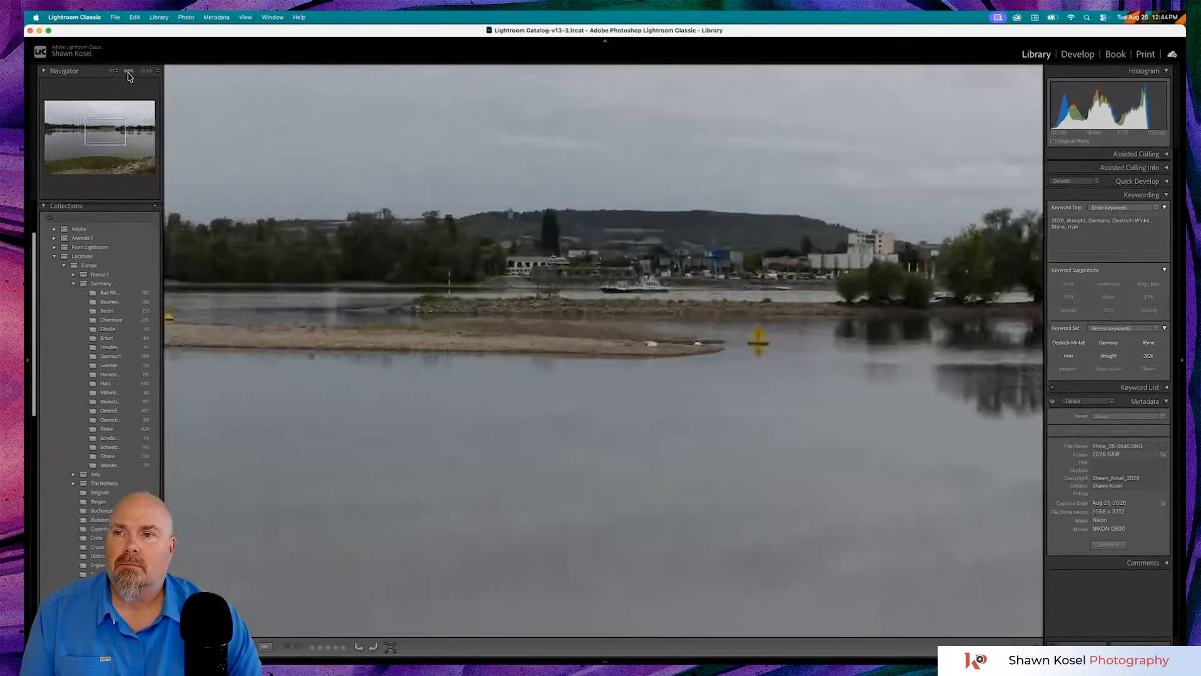
{"action": "key", "text": "g"}
- View the first Rhine photo at 200% zoom and examine the exposed sandbanks and the far shore across its width
{"action": "left_click", "coordinate": [153, 76]}
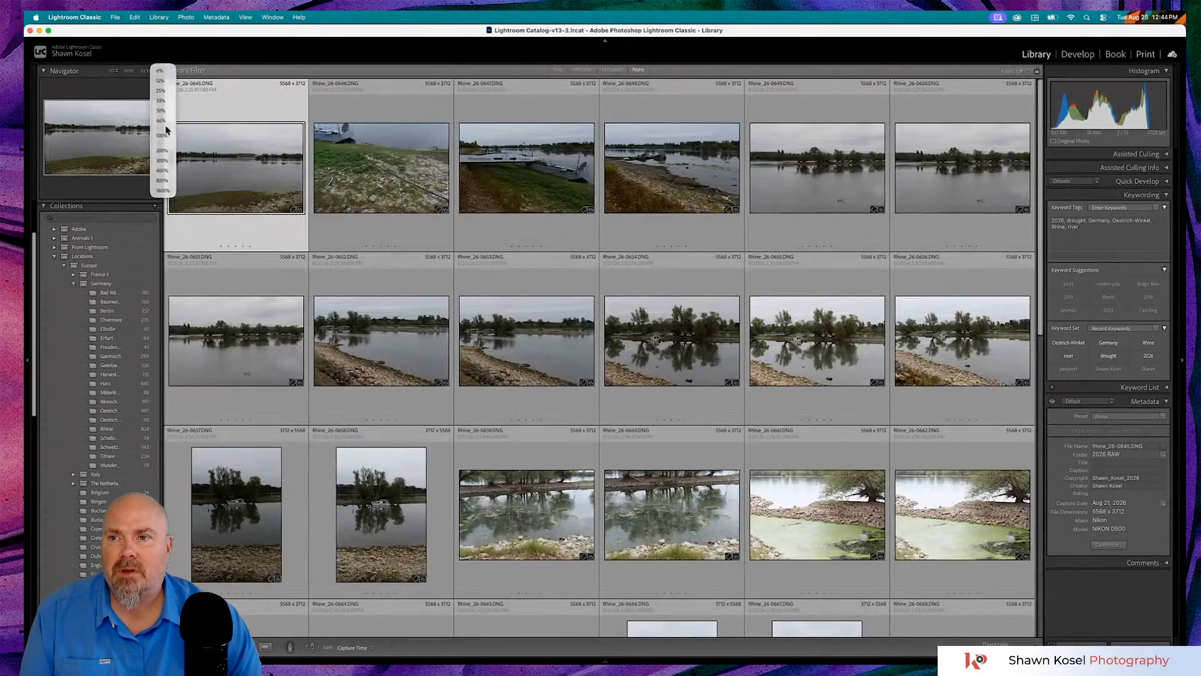
{"action": "left_click", "coordinate": [168, 157]}
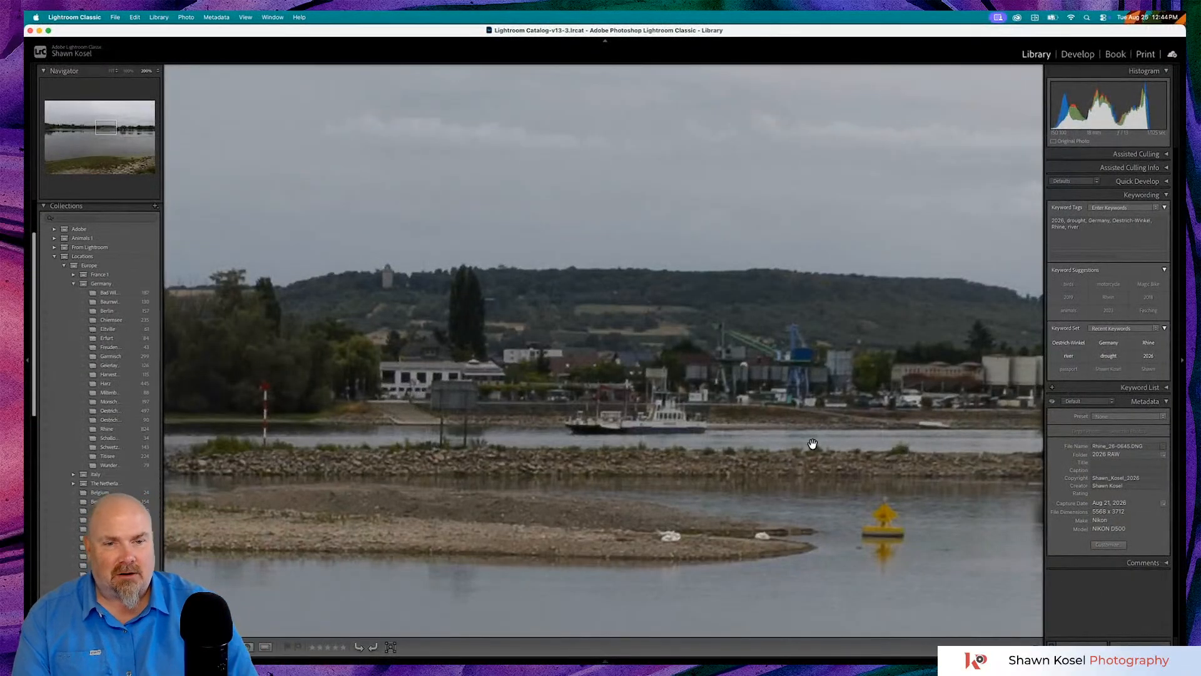
{"action": "left_click", "coordinate": [587, 414]}
{"action": "left_click", "coordinate": [513, 283]}
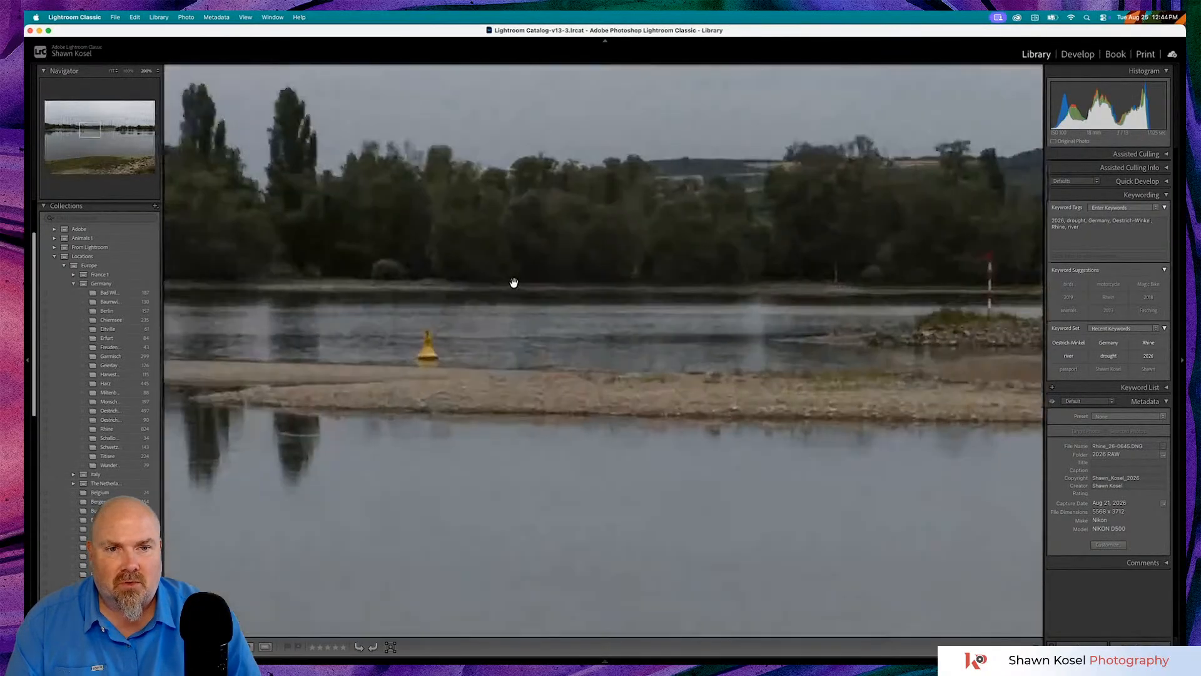
{"action": "scroll", "coordinate": [856, 297], "scroll_direction": "right", "scroll_amount": 10}
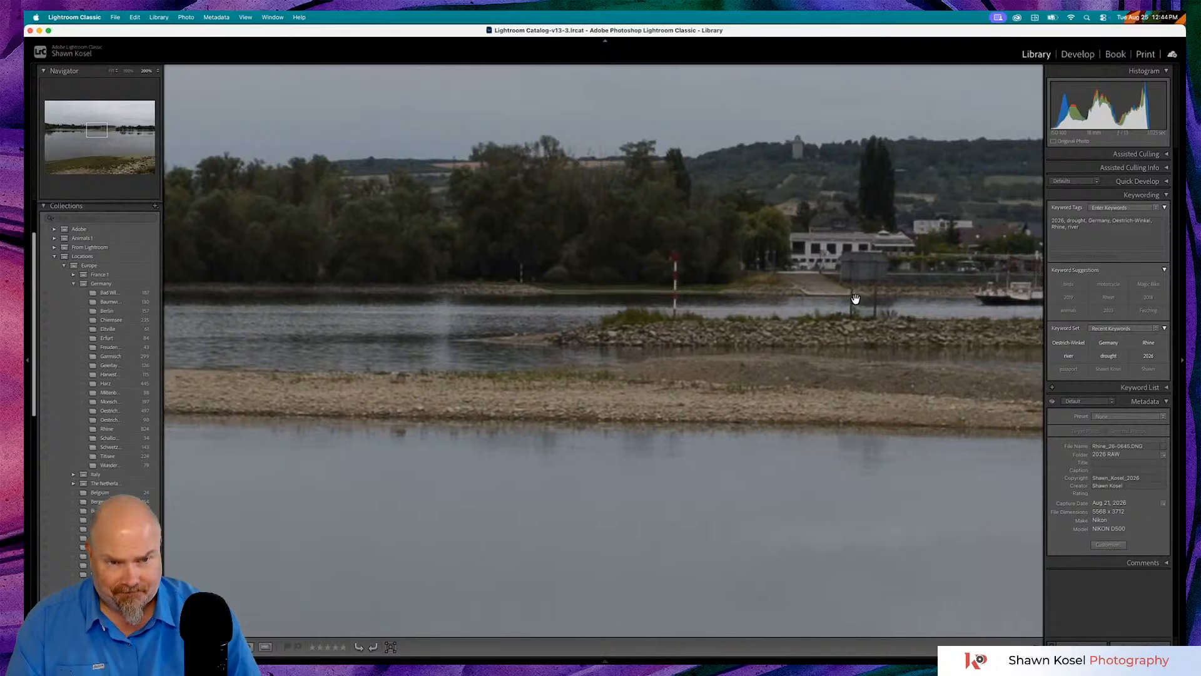
- Examine the first Rhine photo's ferry, gravel bank and yellow buoy at 200%, and return to the fitted view
{"action": "scroll", "coordinate": [856, 281], "scroll_direction": "right", "scroll_amount": 10}
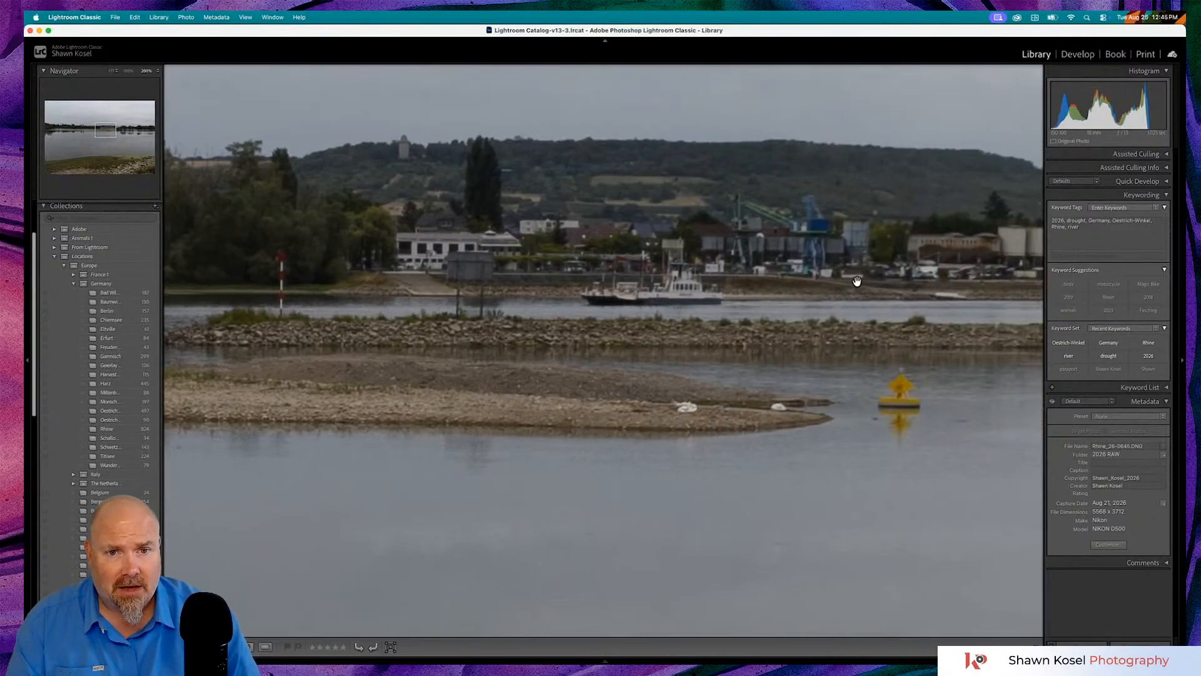
{"action": "scroll", "coordinate": [474, 336], "scroll_direction": "left", "scroll_amount": 10}
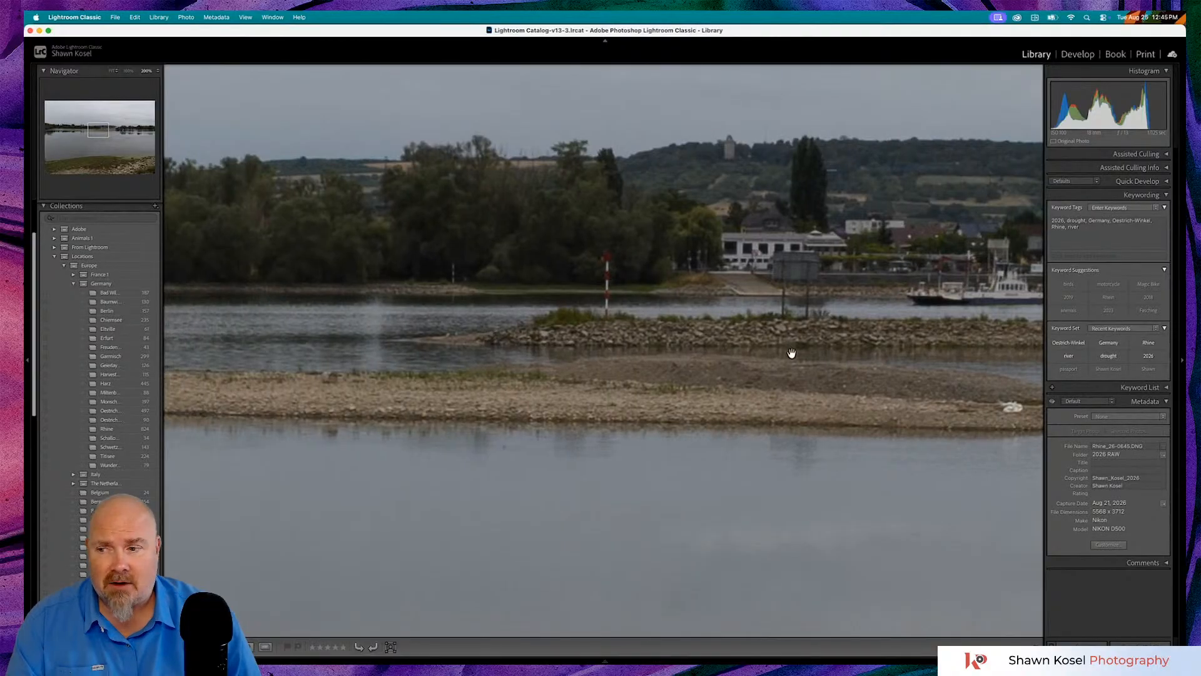
{"action": "scroll", "coordinate": [813, 355], "scroll_direction": "right", "scroll_amount": 15}
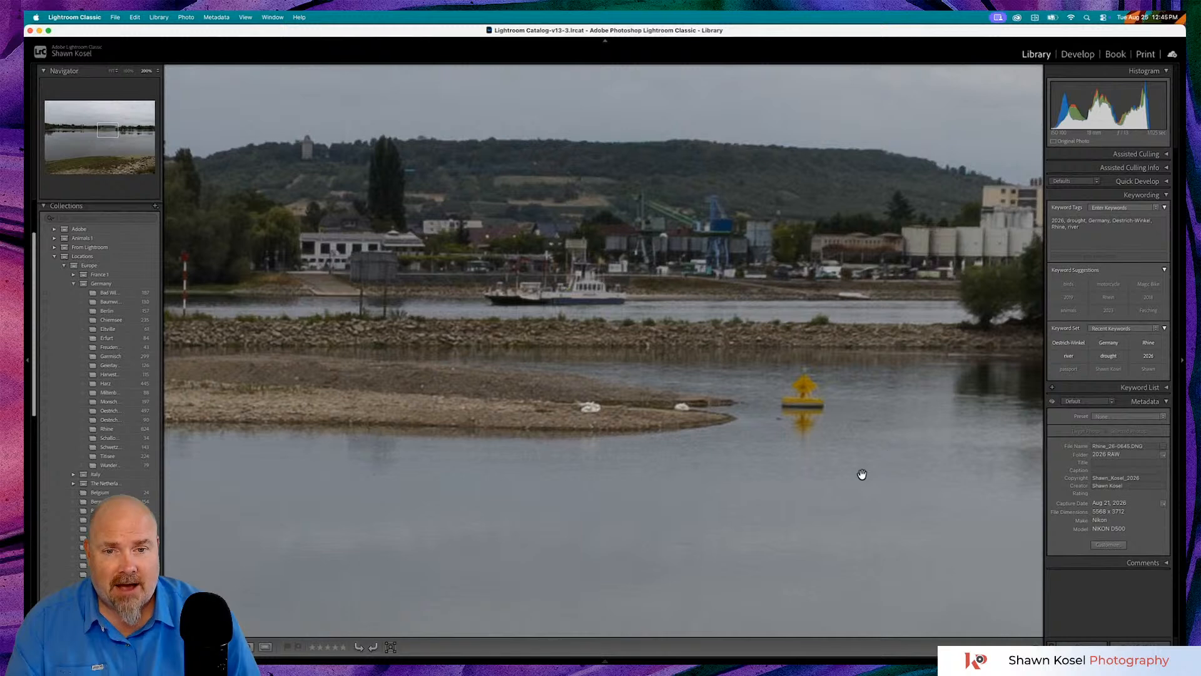
{"action": "scroll", "coordinate": [857, 475], "scroll_direction": "right", "scroll_amount": 9}
{"action": "left_click", "coordinate": [660, 458]}
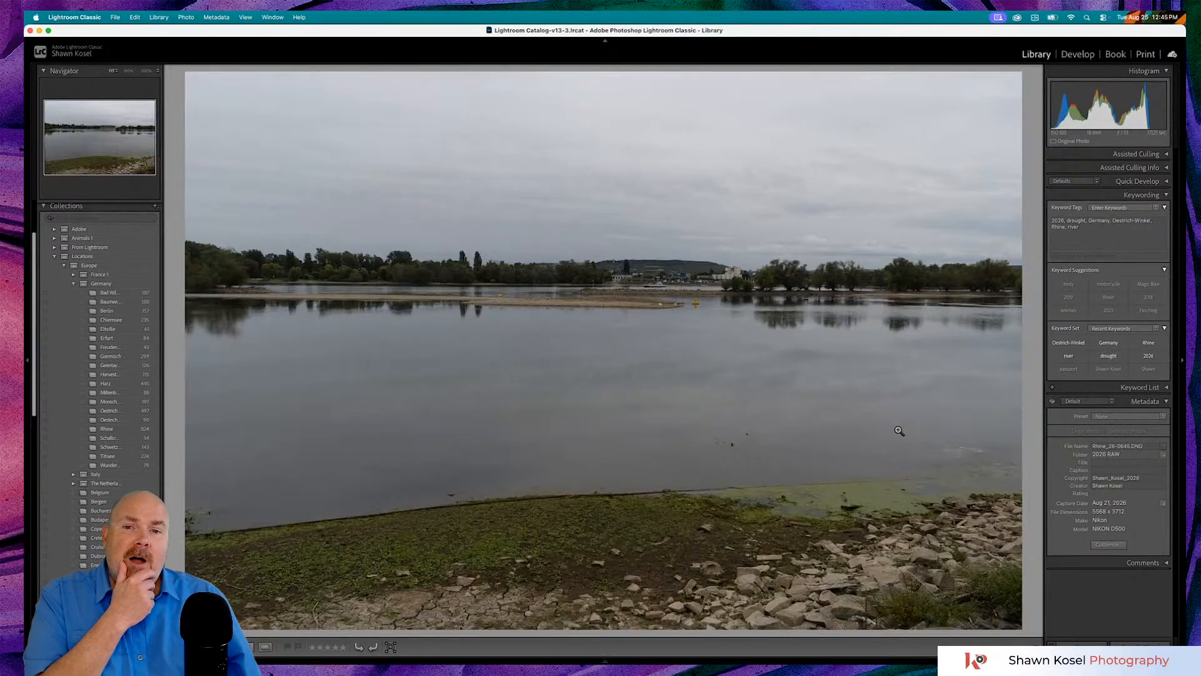
- Compare the gravel bank in the first Rhine photo at 200% and fitted size, and inspect its tip beside the yellow buoy
{"action": "left_click", "coordinate": [601, 304]}
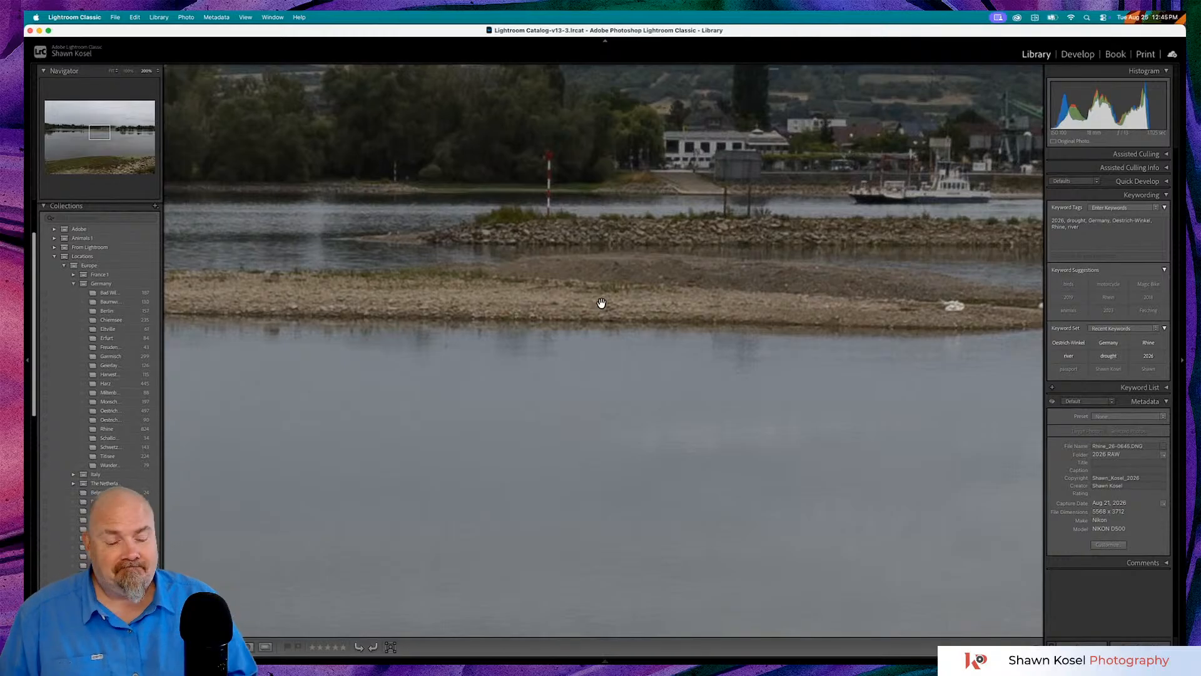
{"action": "left_click", "coordinate": [666, 288]}
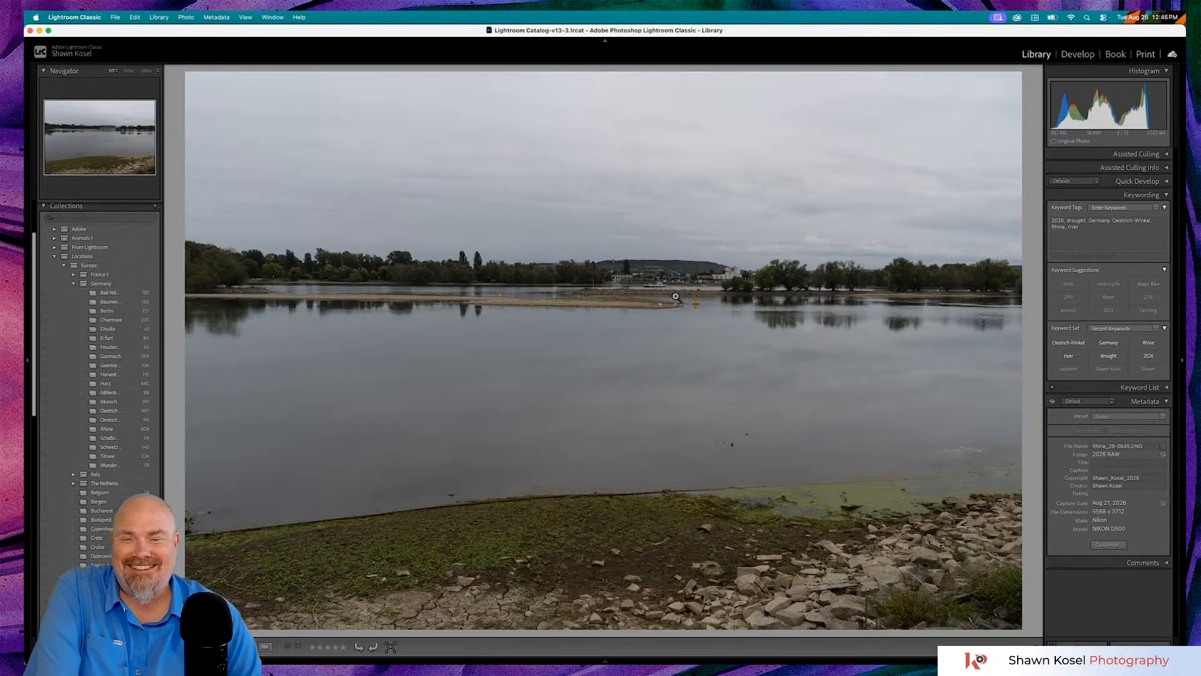
{"action": "left_click", "coordinate": [675, 296]}
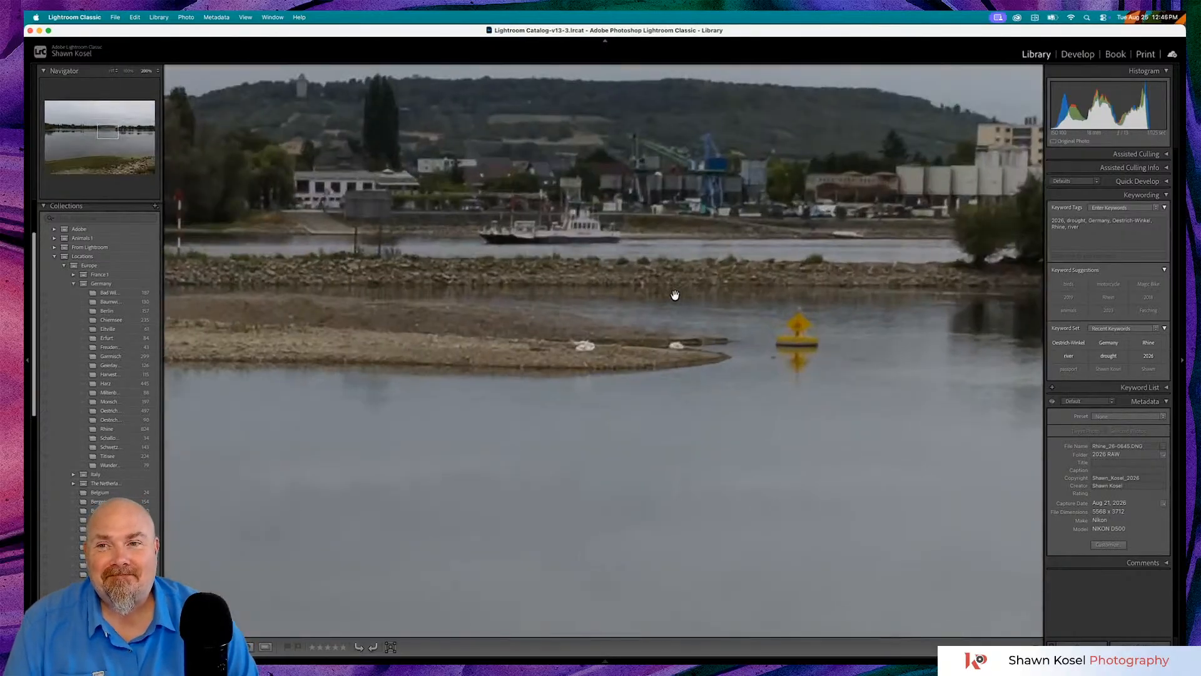
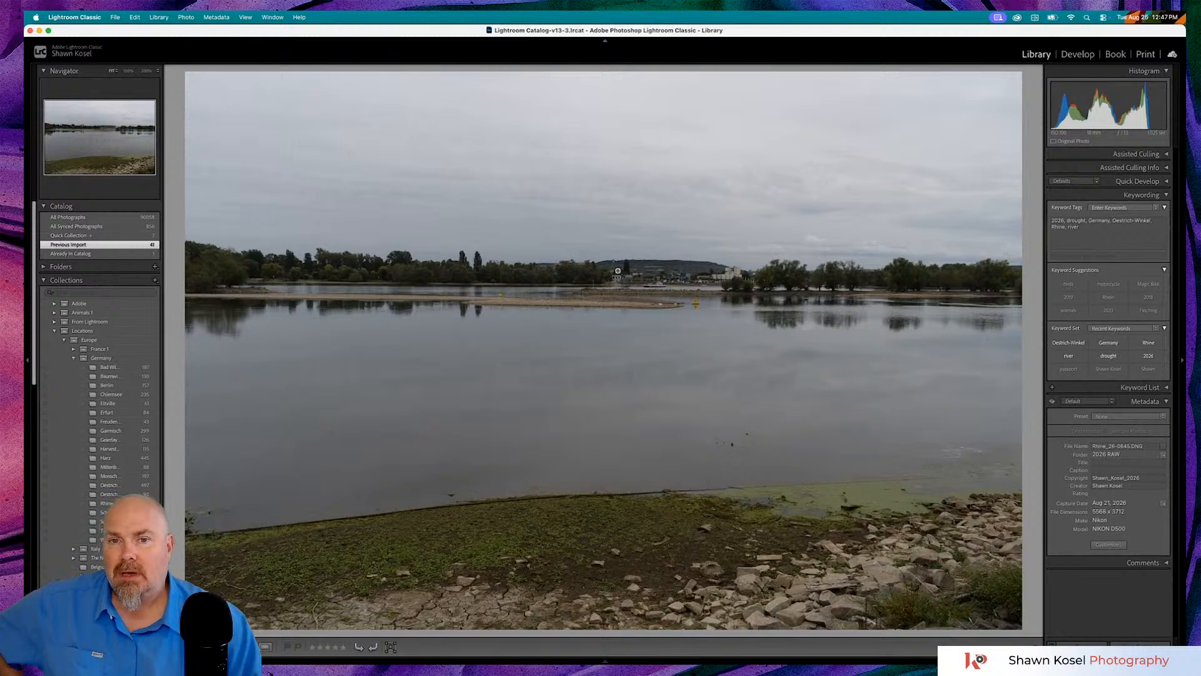
- Inspect the far shore, stone embankment and ferry in the first Rhine photo at 200%, and return to the grid
{"action": "left_click", "coordinate": [613, 269]}
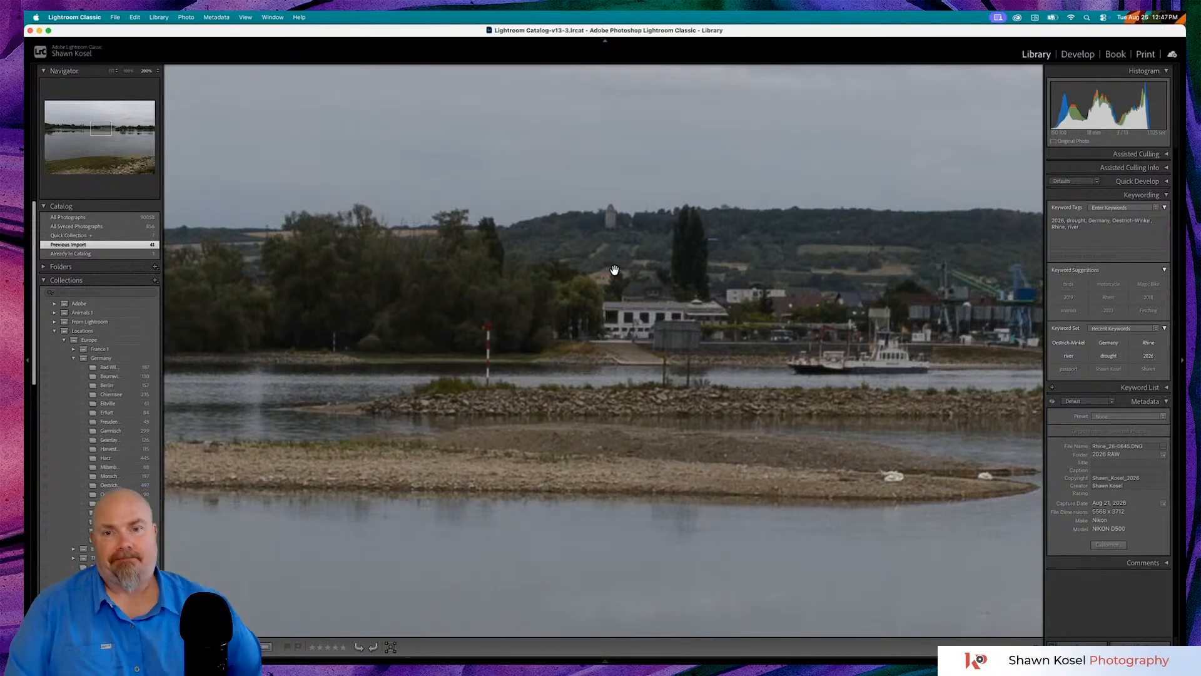
{"action": "left_click", "coordinate": [608, 307]}
{"action": "left_click", "coordinate": [639, 279]}
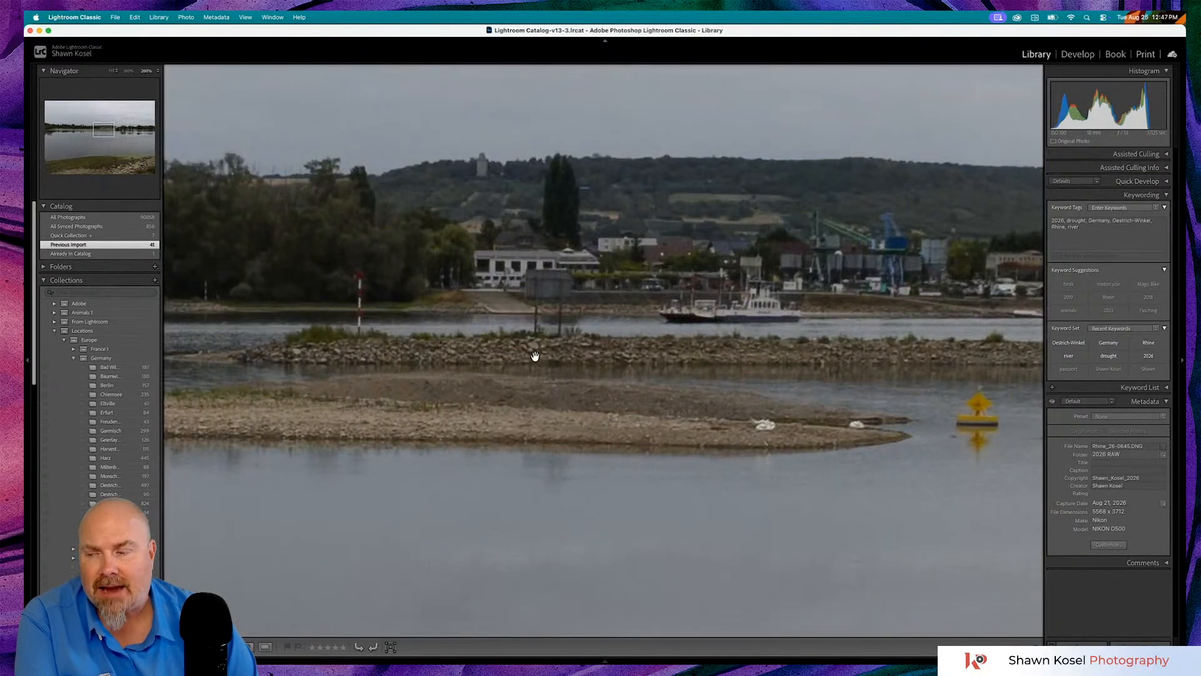
{"action": "scroll", "coordinate": [535, 355], "scroll_direction": "left", "scroll_amount": 5}
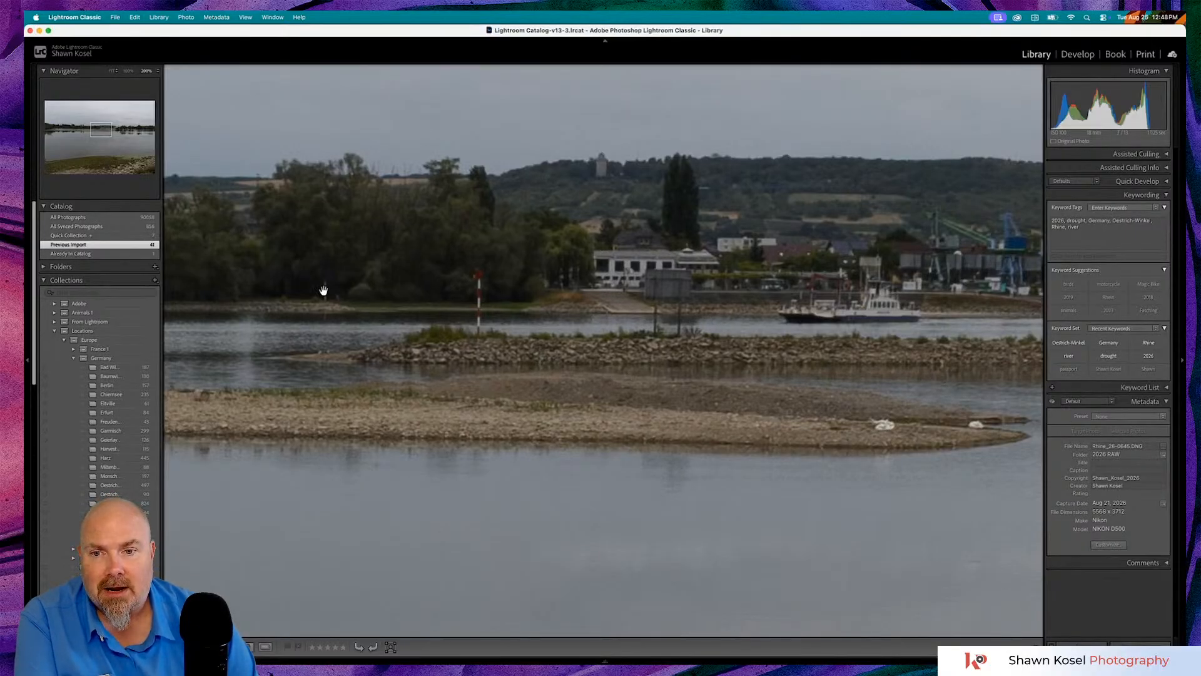
{"action": "scroll", "coordinate": [420, 318], "scroll_direction": "up", "scroll_amount": 2}
{"action": "scroll", "coordinate": [421, 319], "scroll_direction": "up", "scroll_amount": 1}
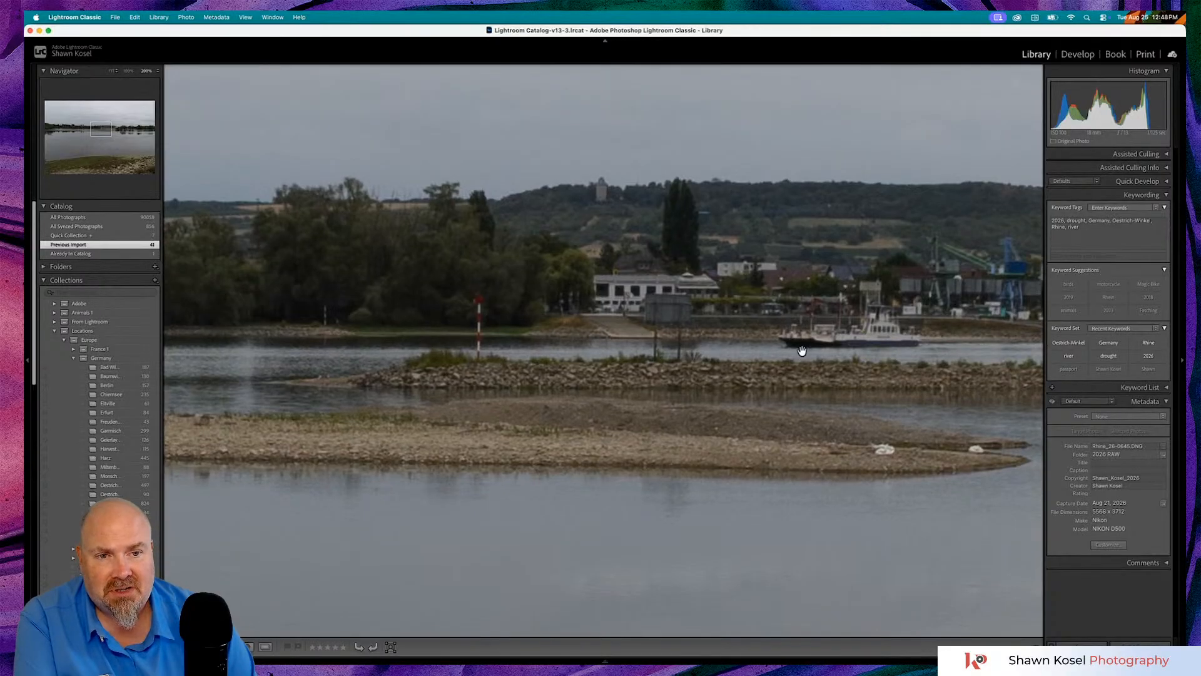
{"action": "left_click", "coordinate": [832, 338]}
{"action": "key", "text": "g"}
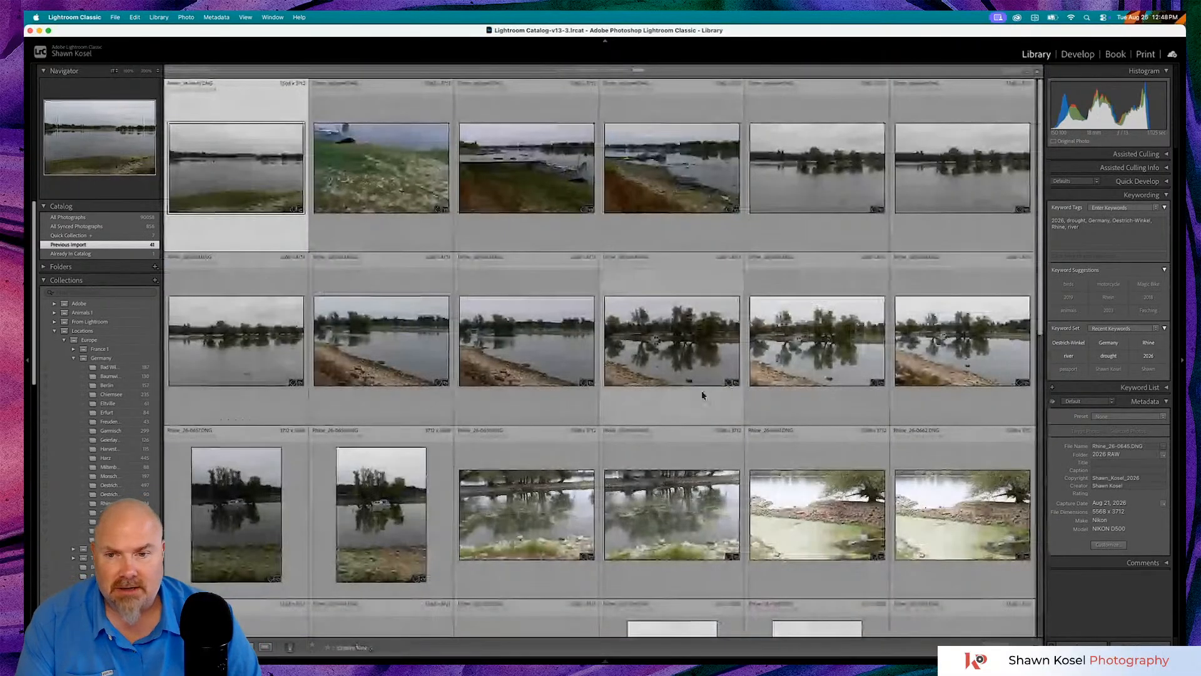
- Look through the whole grid of previously imported Rhine photos and return to its first row
{"action": "scroll", "coordinate": [695, 391], "scroll_direction": "down", "scroll_amount": 10}
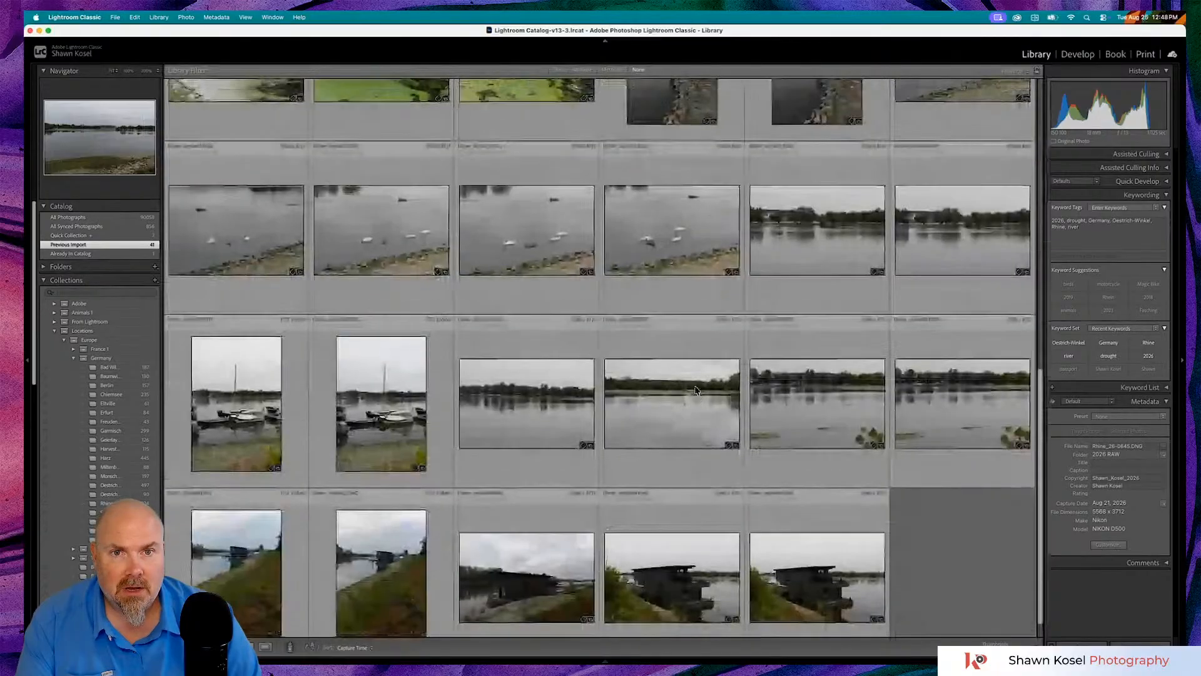
{"action": "scroll", "coordinate": [695, 391], "scroll_direction": "up", "scroll_amount": 5}
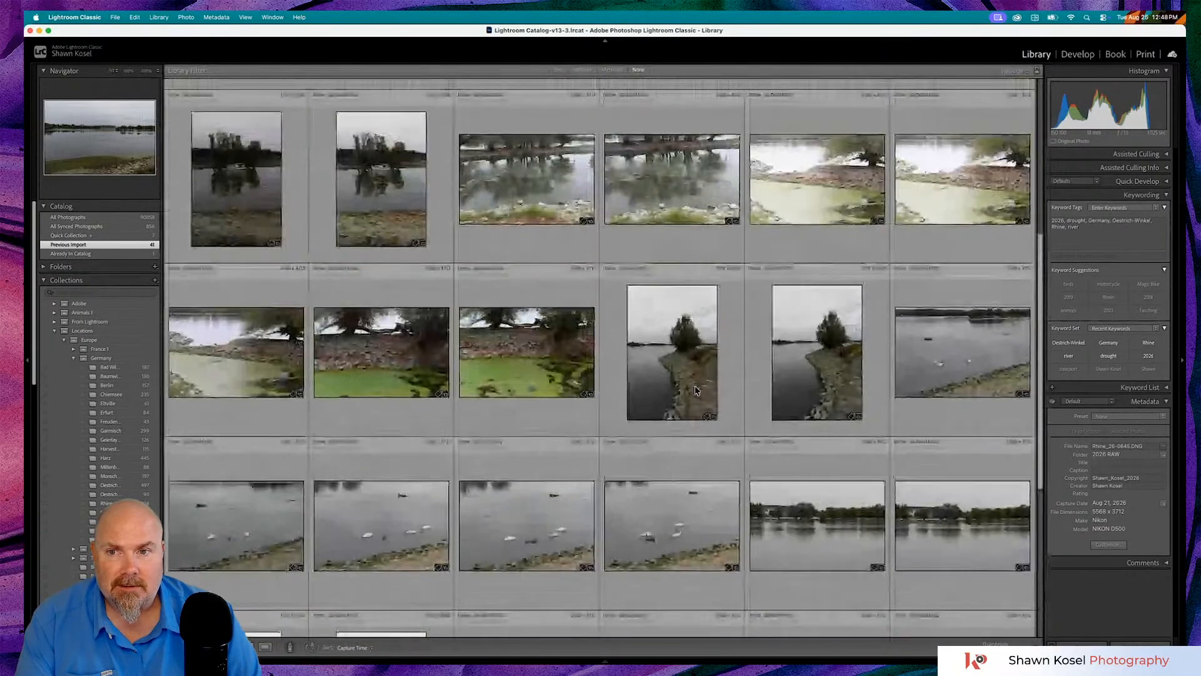
{"action": "scroll", "coordinate": [695, 390], "scroll_direction": "up", "scroll_amount": 8}
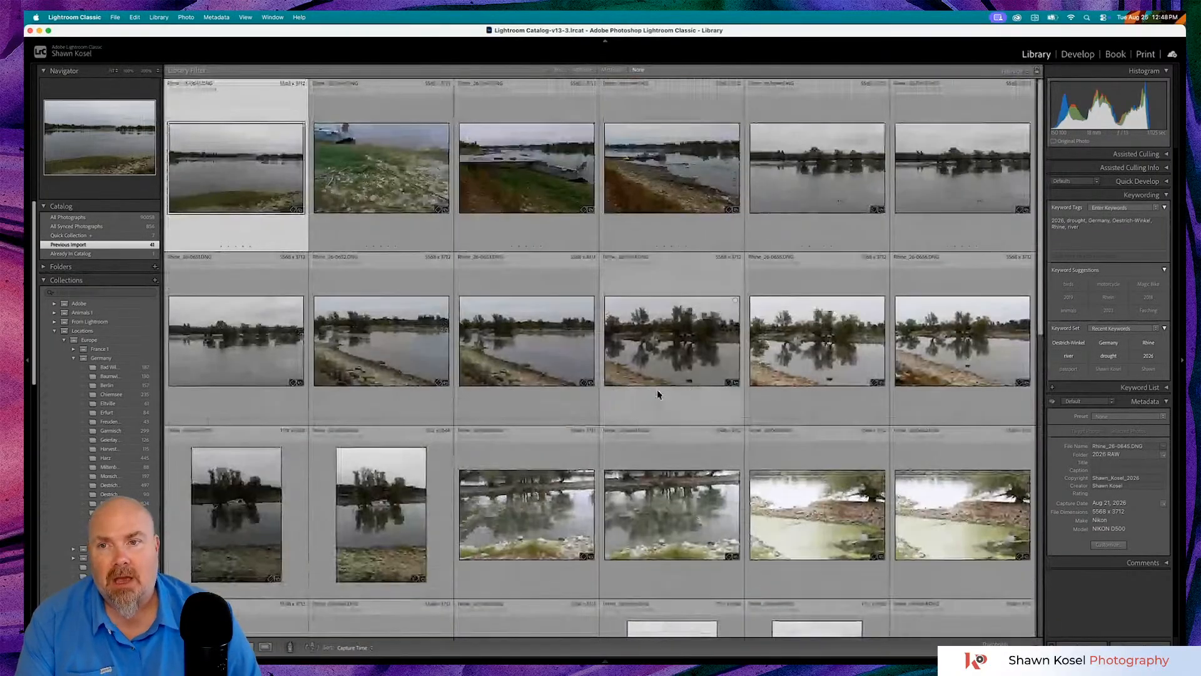
- Reopen the first Rhine photo in Loupe view, examine its sandbanks and tree-lined far shore at 200%, and return to the grid
{"action": "double_click", "coordinate": [268, 157]}
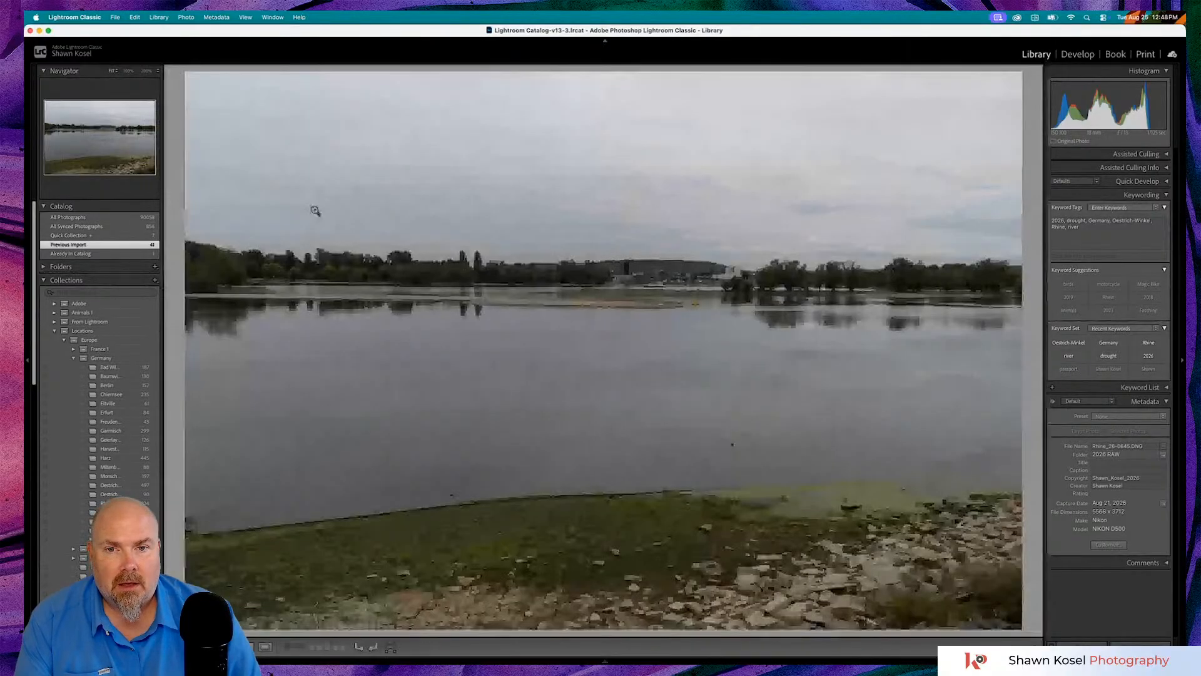
{"action": "left_click", "coordinate": [610, 292]}
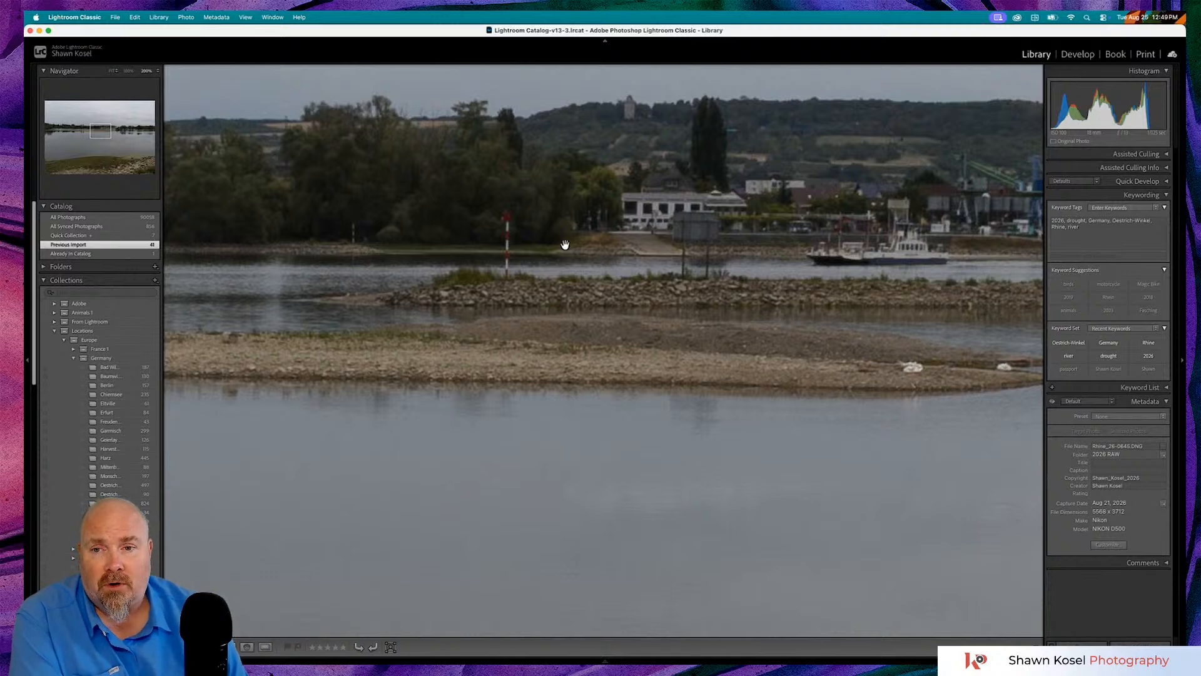
{"action": "key", "text": "Right"}
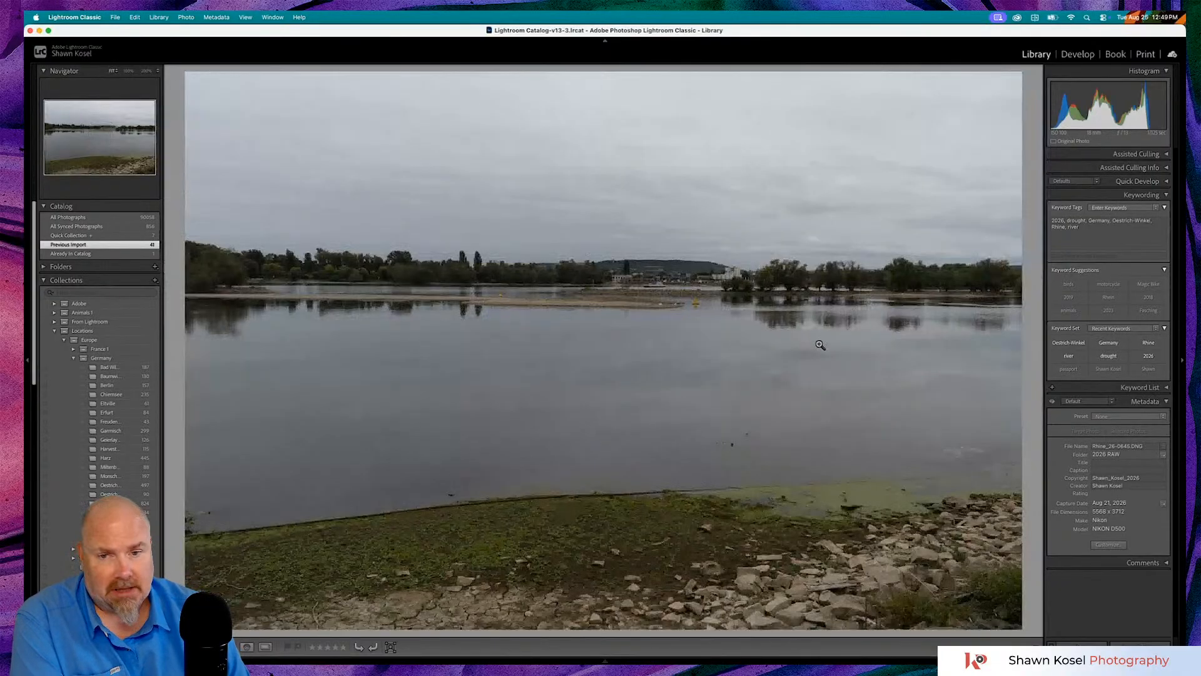
{"action": "left_click", "coordinate": [820, 345]}
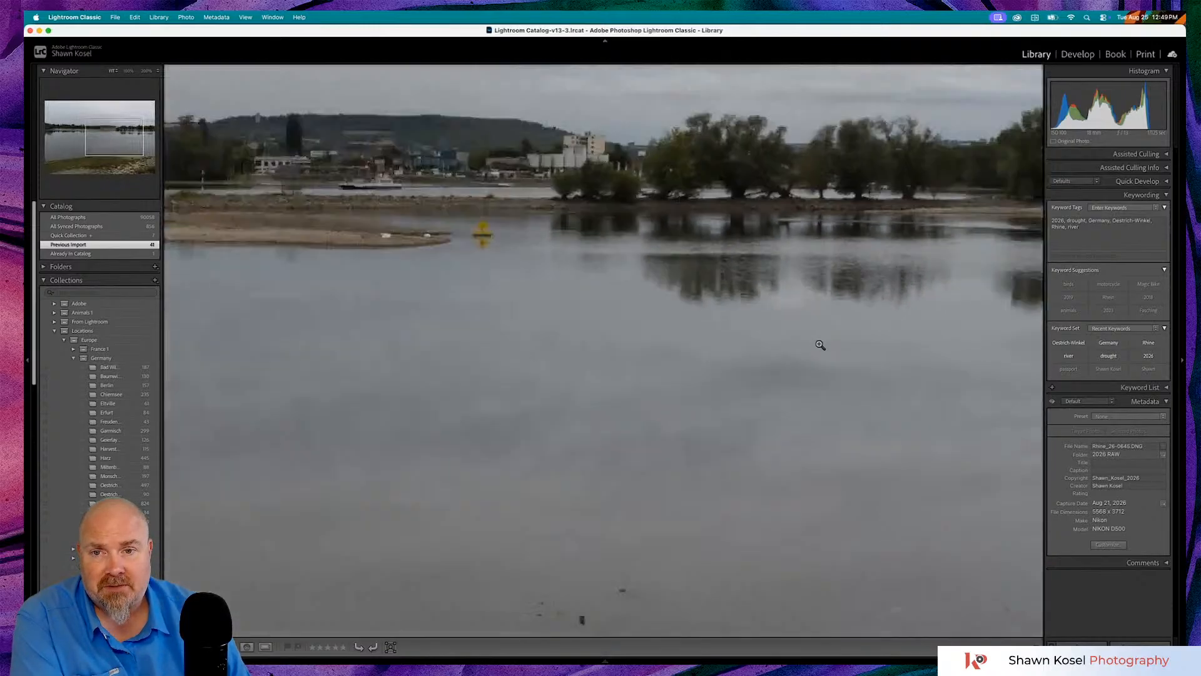
{"action": "left_click", "coordinate": [820, 345]}
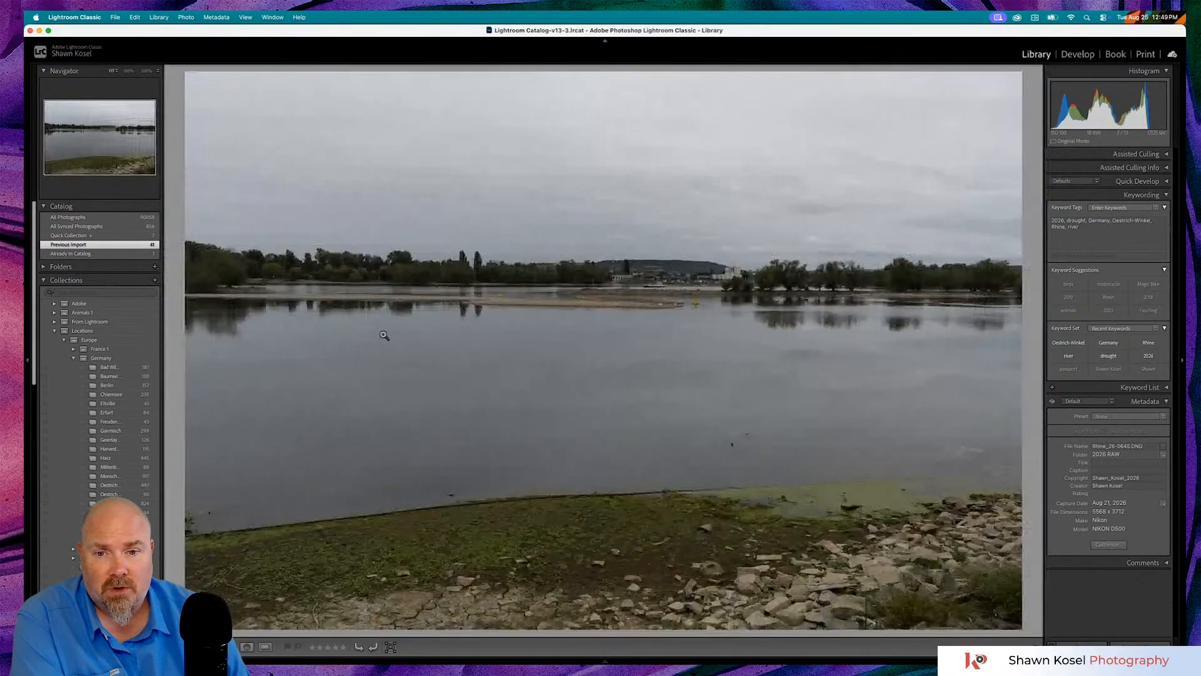
{"action": "left_click", "coordinate": [482, 354]}
{"action": "scroll", "coordinate": [492, 335], "scroll_direction": "up", "scroll_amount": 8}
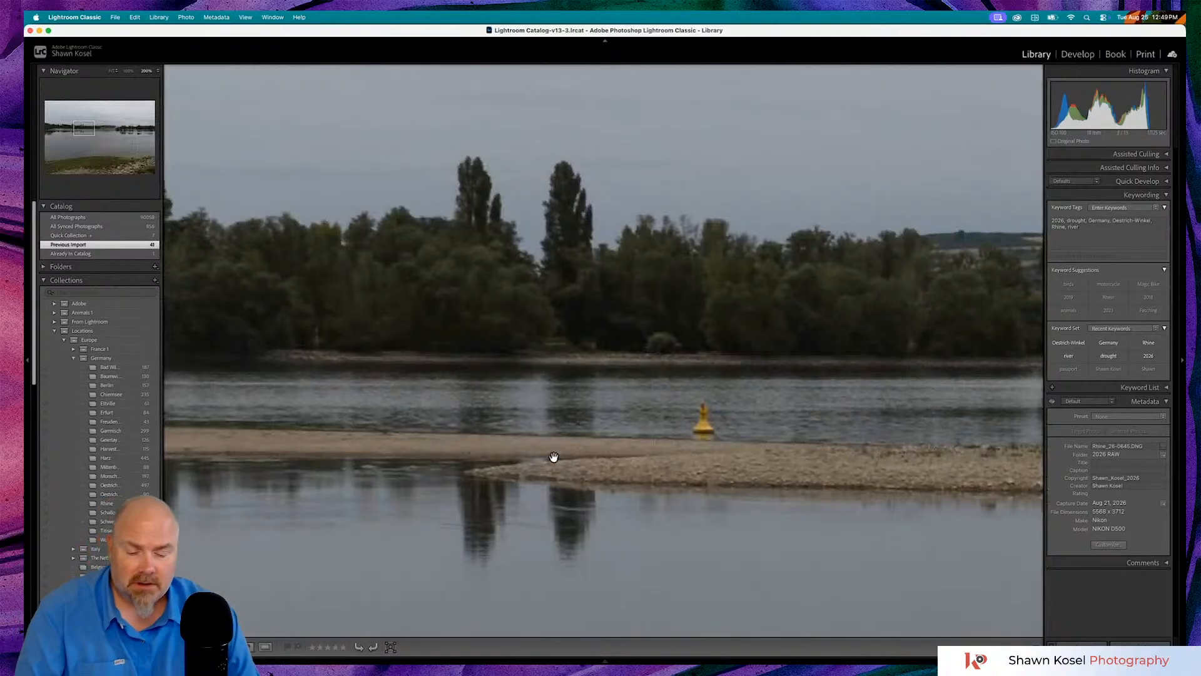
{"action": "key", "text": "Right"}
{"action": "key", "text": "g"}
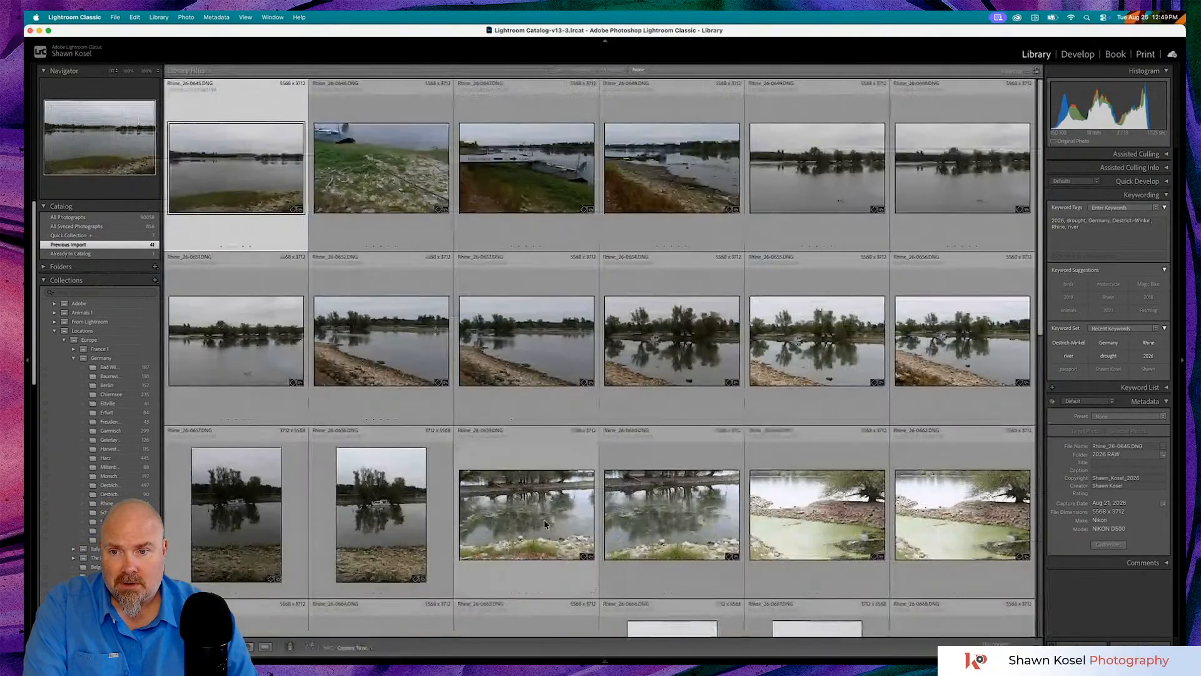
- View the rocky shoreline photo and the algae-covered backwater photo in Loupe view, returning to the grid after each
{"action": "scroll", "coordinate": [542, 528], "scroll_direction": "down", "scroll_amount": 1}
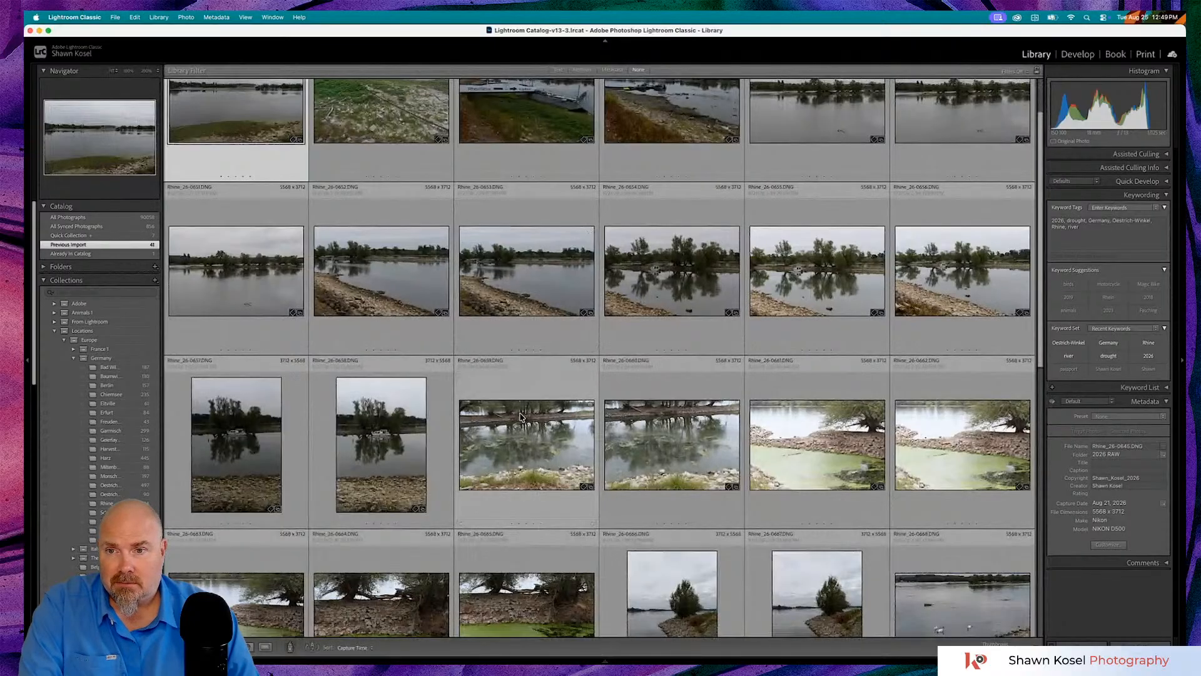
{"action": "double_click", "coordinate": [391, 276]}
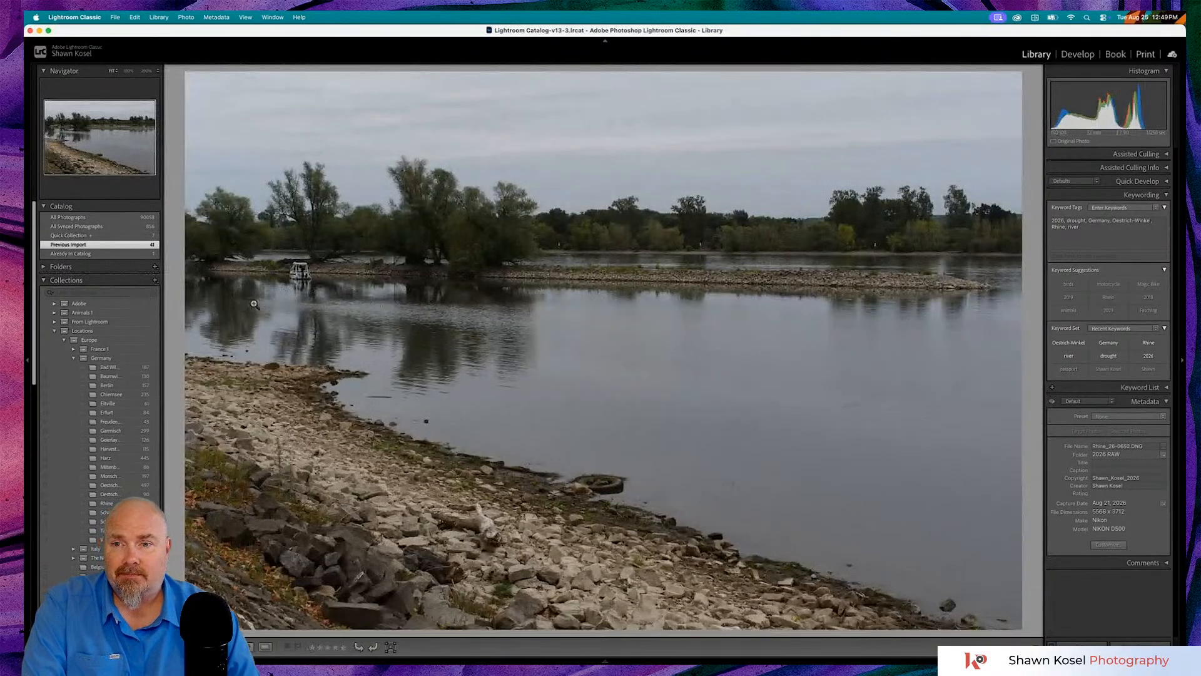
{"action": "key", "text": "g"}
{"action": "scroll", "coordinate": [949, 211], "scroll_direction": "down", "scroll_amount": 5}
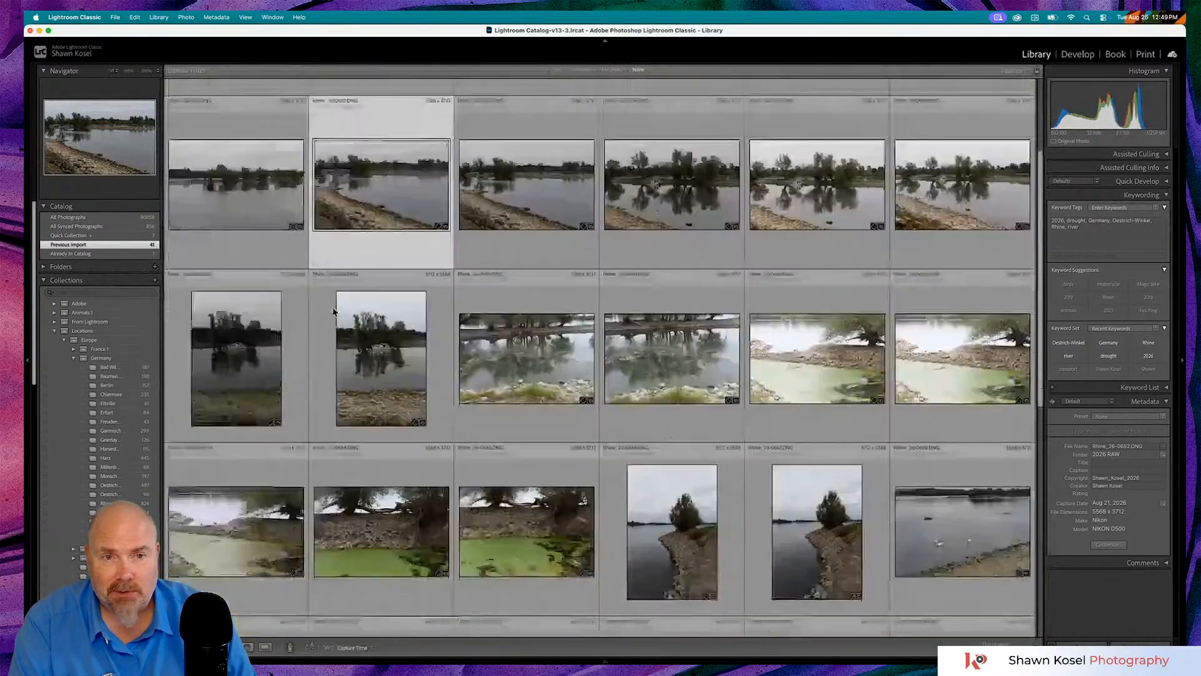
{"action": "double_click", "coordinate": [949, 212]}
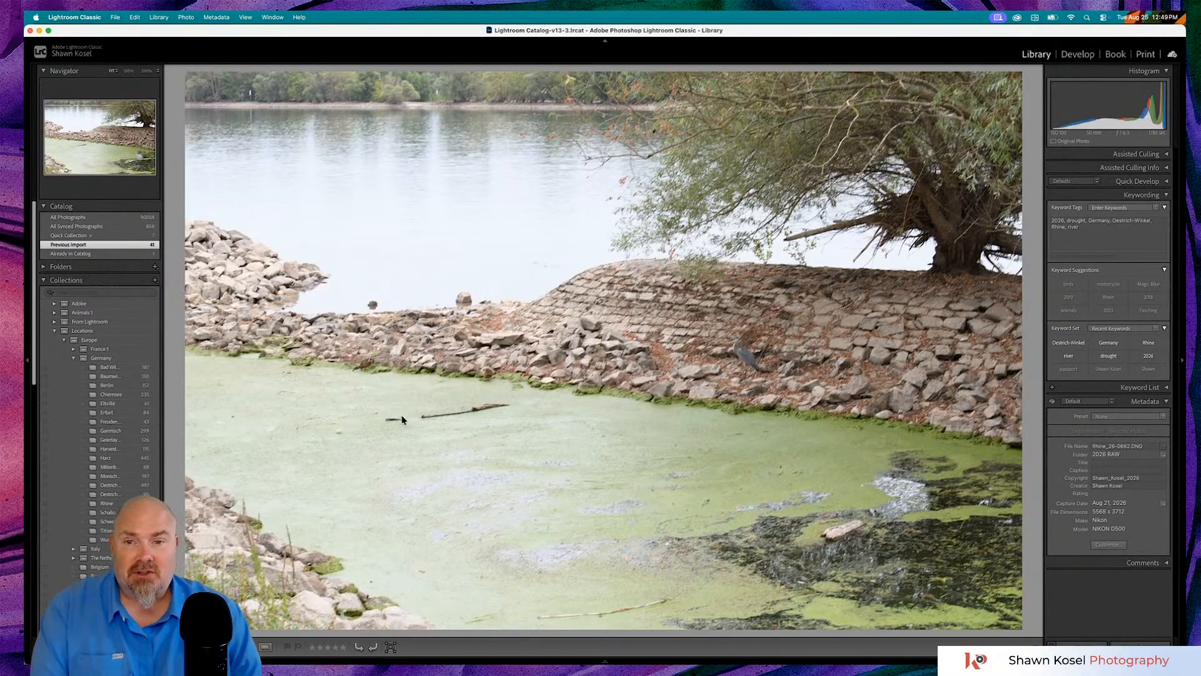
{"action": "key", "text": "g"}
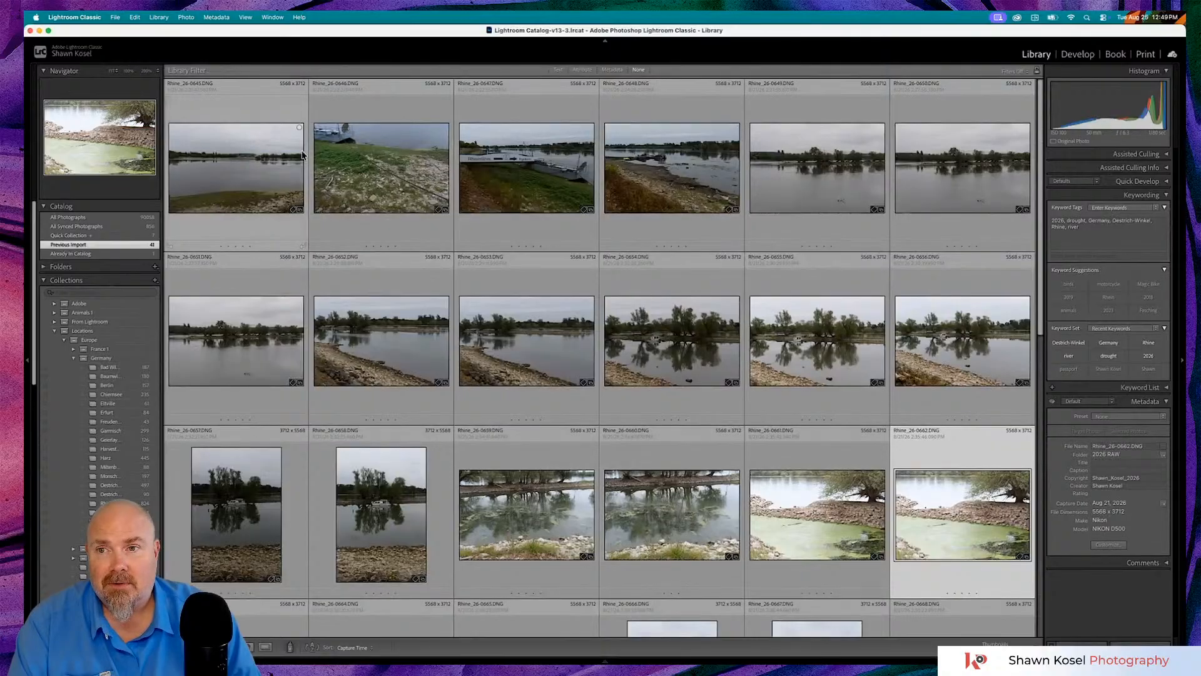
- Open the first Rhine photo in Loupe view and briefly check its open water zoomed in and fitted
{"action": "double_click", "coordinate": [219, 247]}
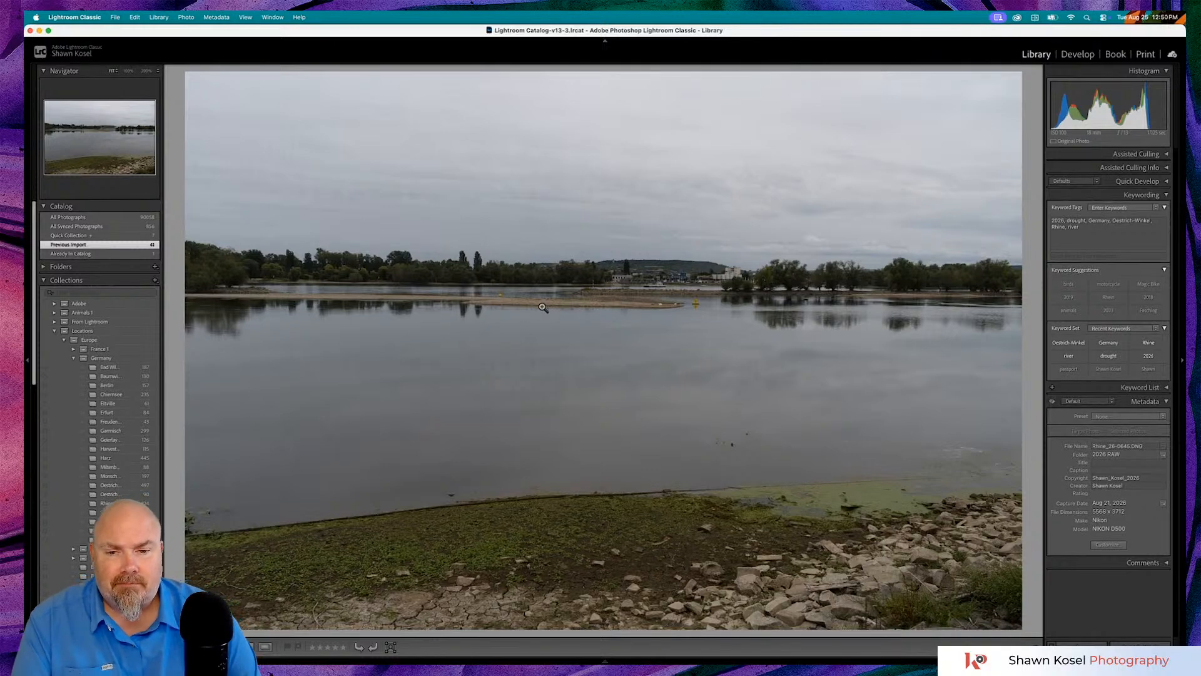
{"action": "left_click", "coordinate": [567, 336]}
{"action": "left_click", "coordinate": [565, 341]}
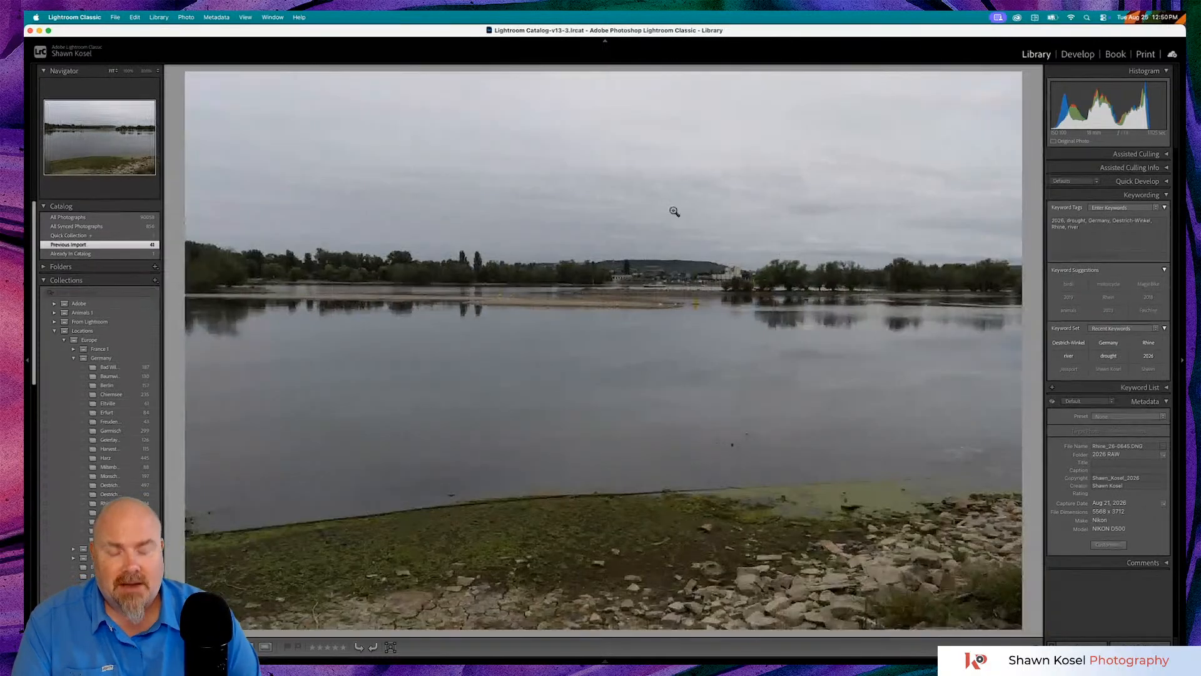
- Go to the moored boat photo and examine its mooring chain, vegetation and dried ground near the waterline at 200%
{"action": "key", "text": "Right"}
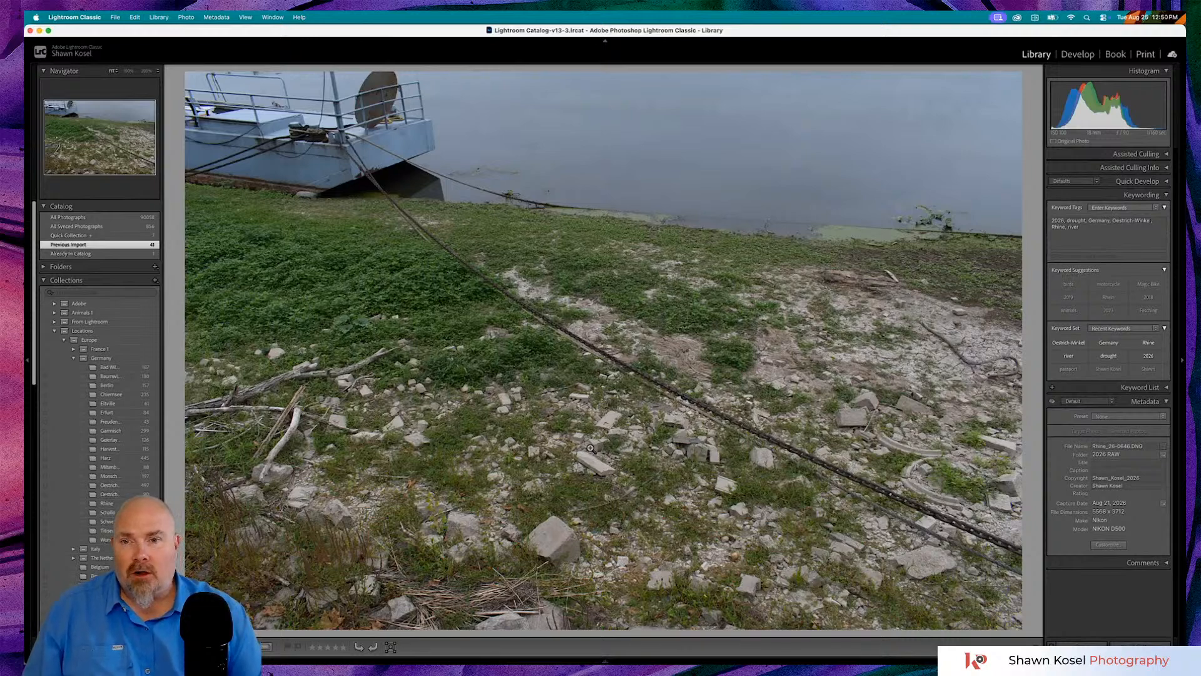
{"action": "left_click", "coordinate": [452, 267]}
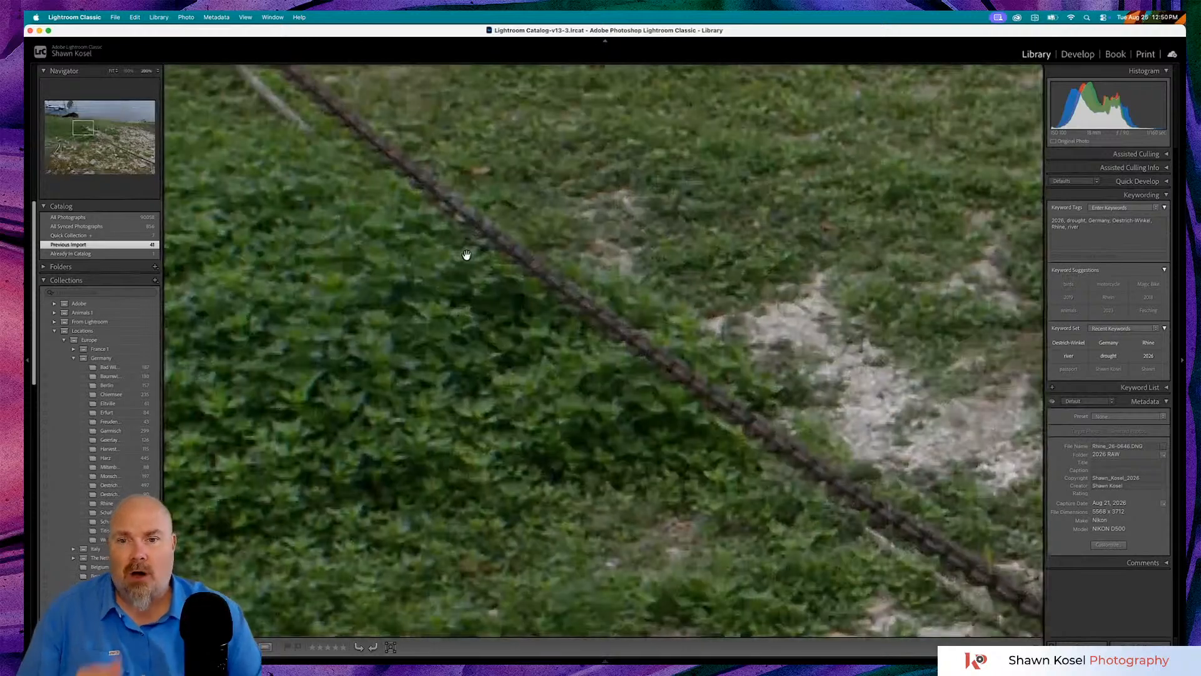
{"action": "scroll", "coordinate": [462, 334], "scroll_direction": "up", "scroll_amount": 5}
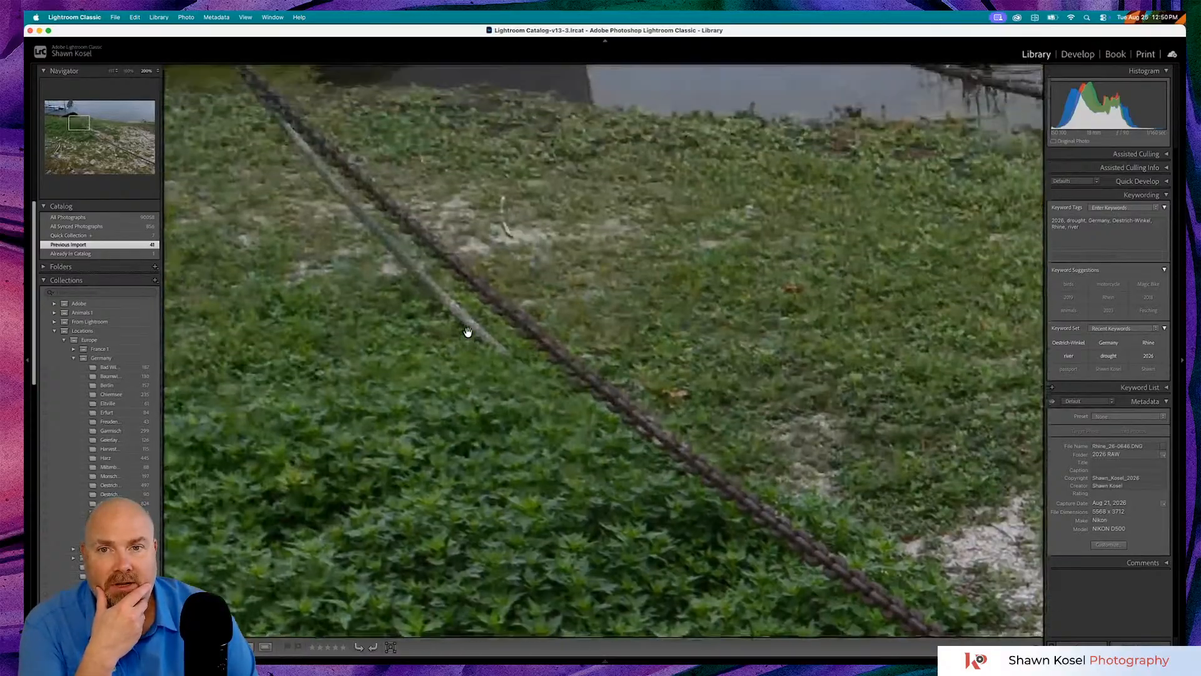
{"action": "left_click", "coordinate": [468, 334]}
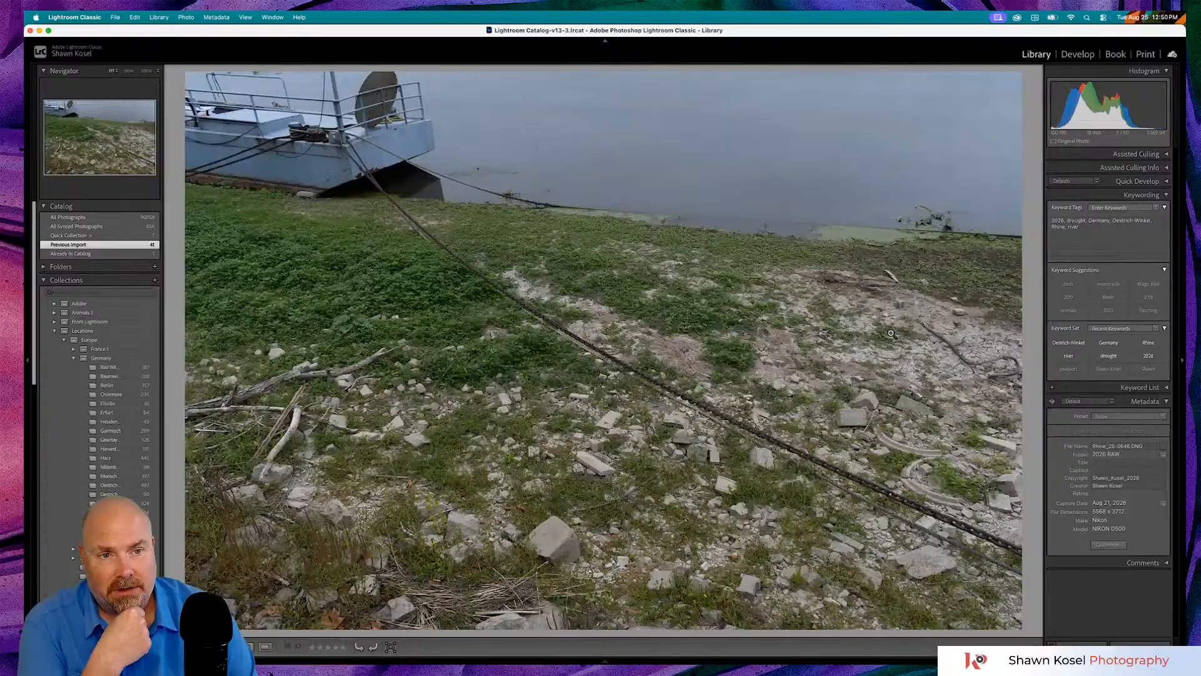
{"action": "left_click", "coordinate": [982, 272]}
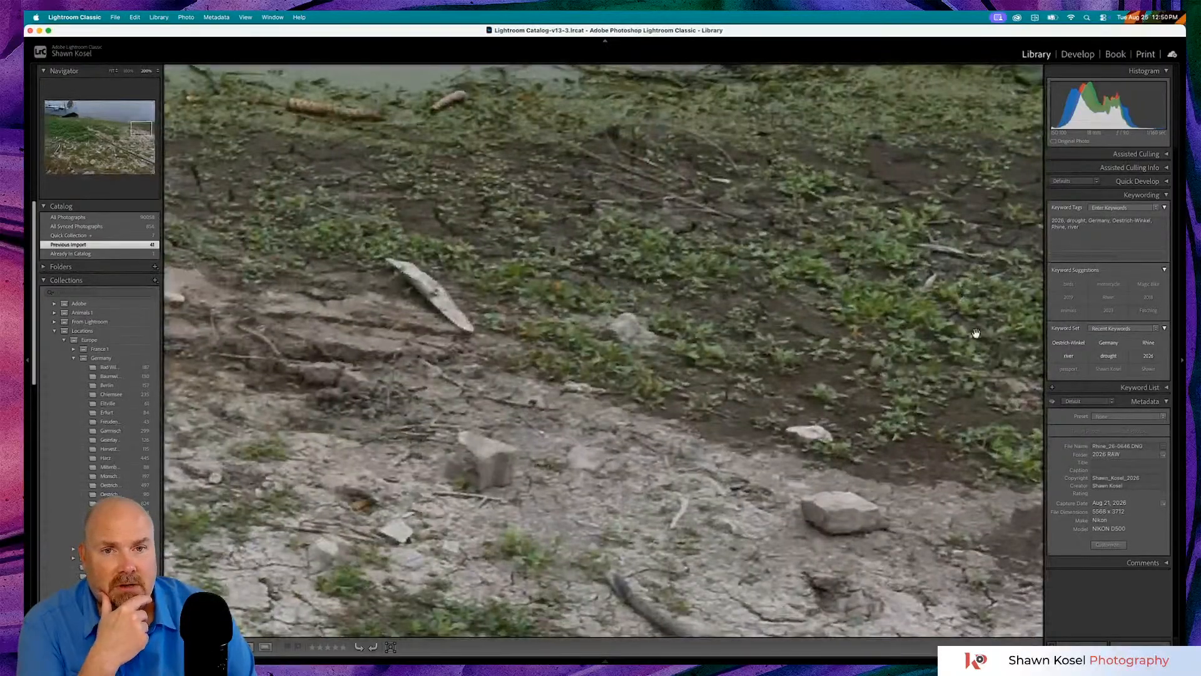
- Examine the cracked ground at the right edge of the moored boat photo, and go to the Rheinfähre sign photo
{"action": "scroll", "coordinate": [891, 251], "scroll_direction": "right", "scroll_amount": 5}
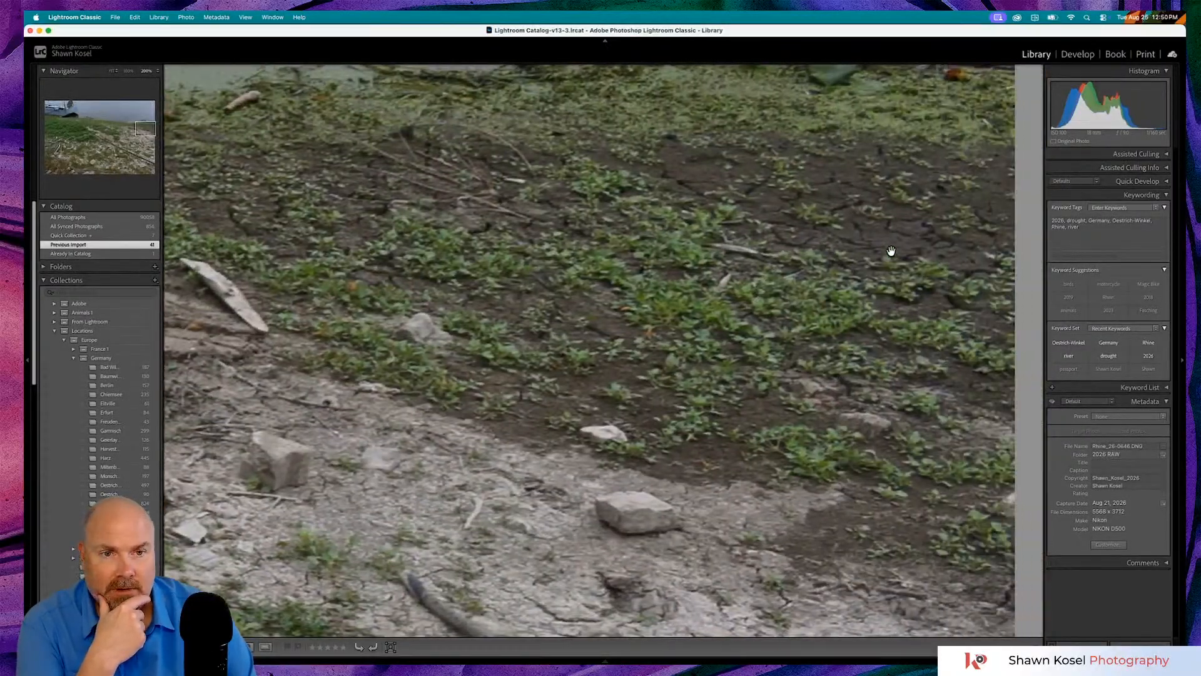
{"action": "left_click", "coordinate": [891, 251]}
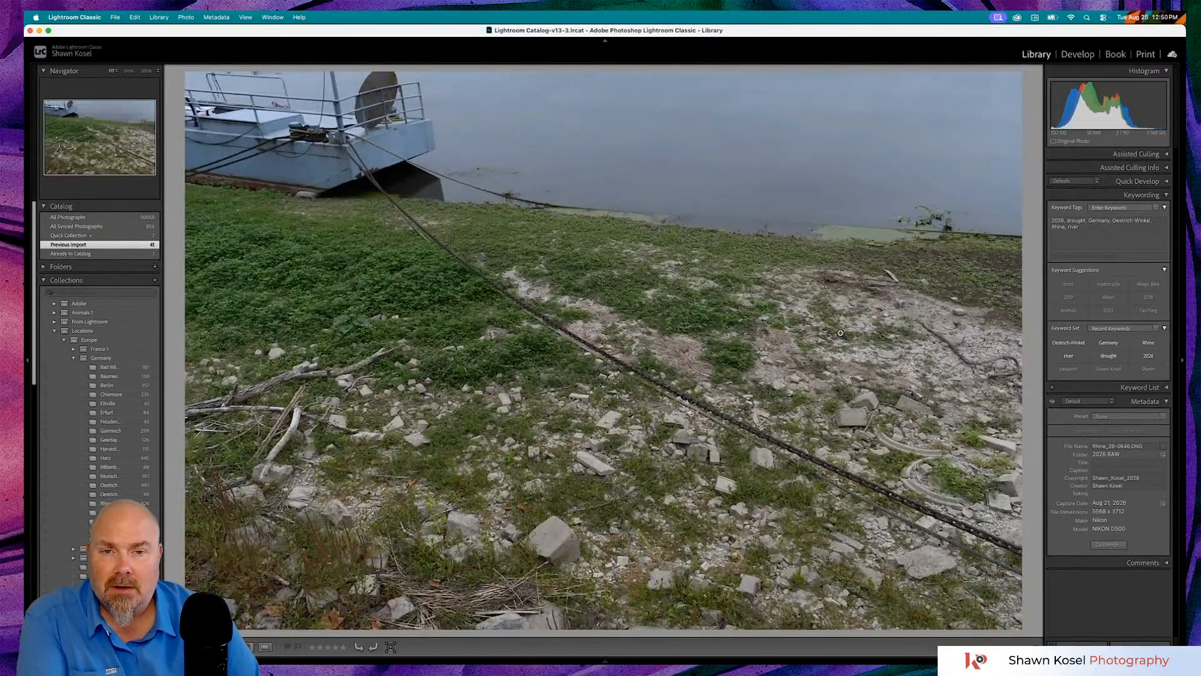
{"action": "key", "text": "Right"}
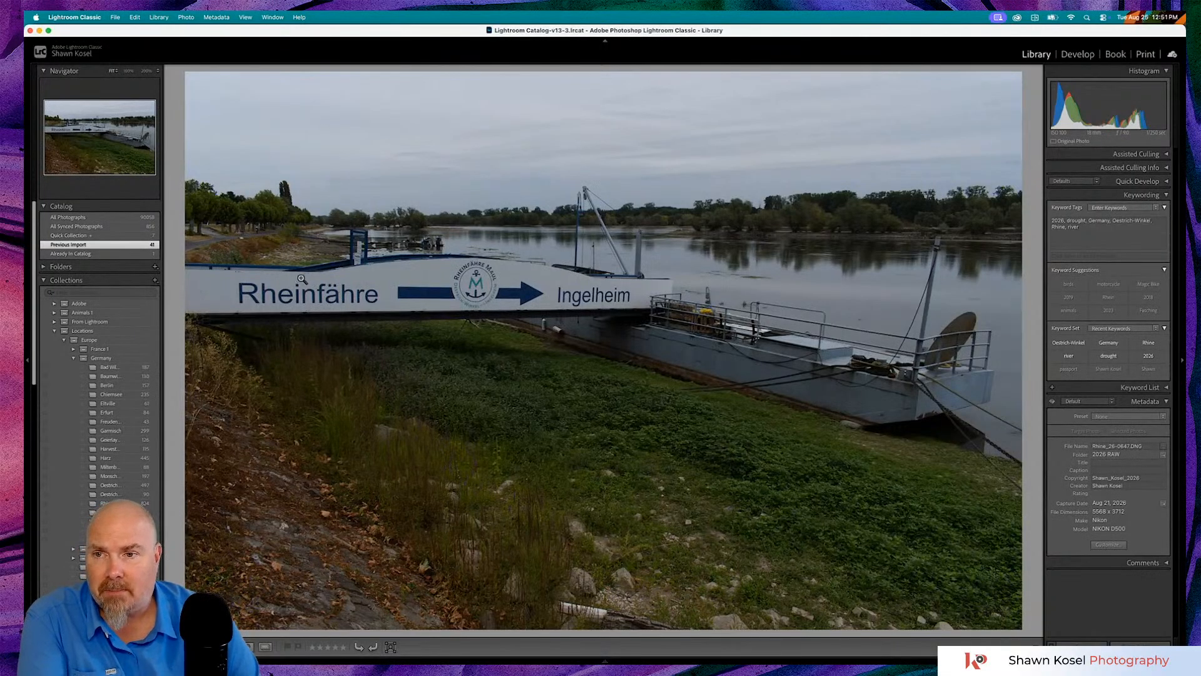
- Examine the dried bank and exposed riverbed behind the Rheinfähre sign at 200%, and return to the fitted view
{"action": "left_click", "coordinate": [209, 241]}
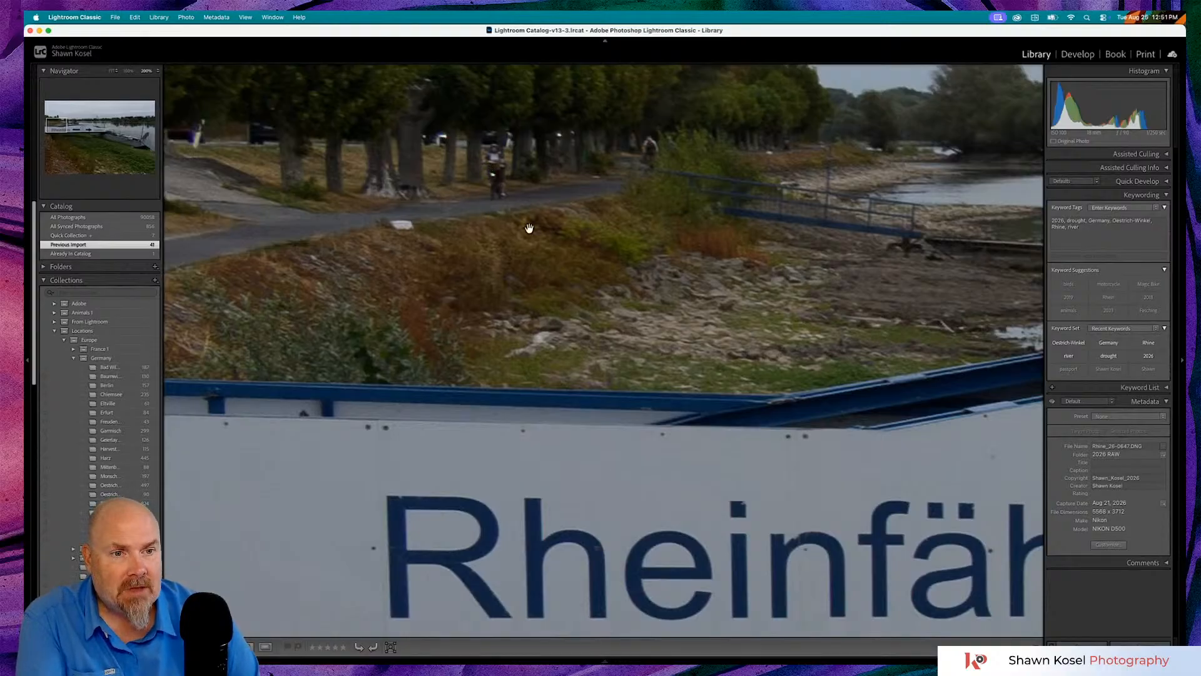
{"action": "scroll", "coordinate": [542, 232], "scroll_direction": "right", "scroll_amount": 3}
{"action": "scroll", "coordinate": [555, 235], "scroll_direction": "right", "scroll_amount": 5}
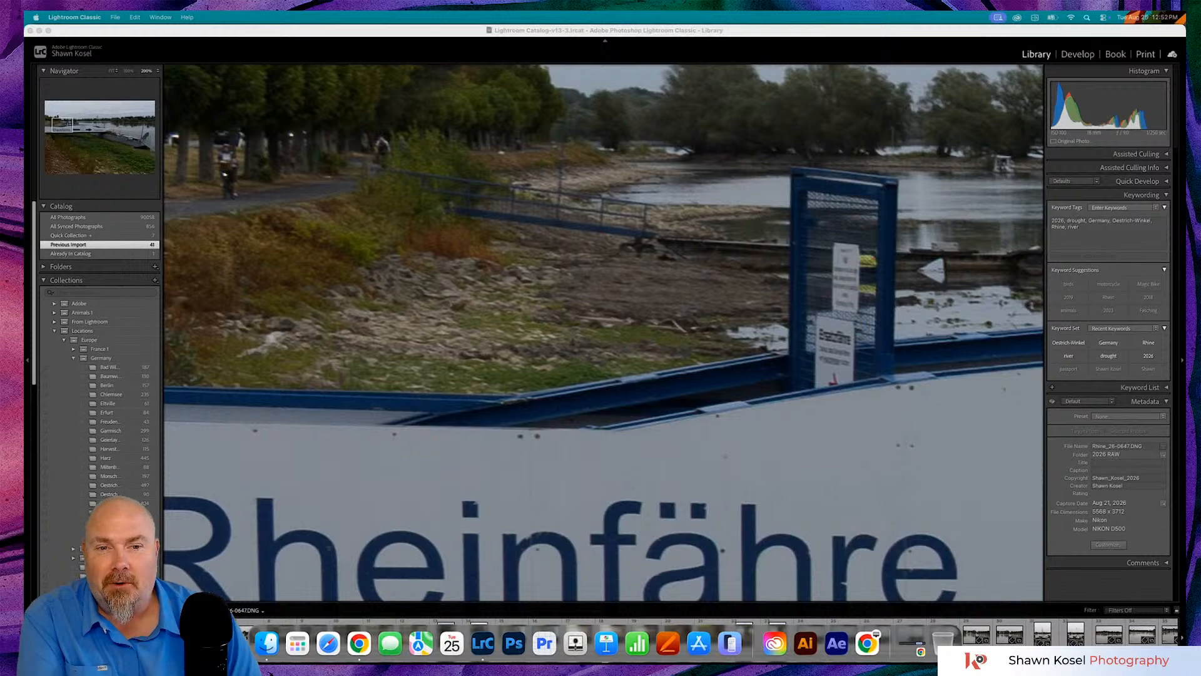
{"action": "left_click", "coordinate": [496, 342]}
{"action": "left_click", "coordinate": [496, 343]}
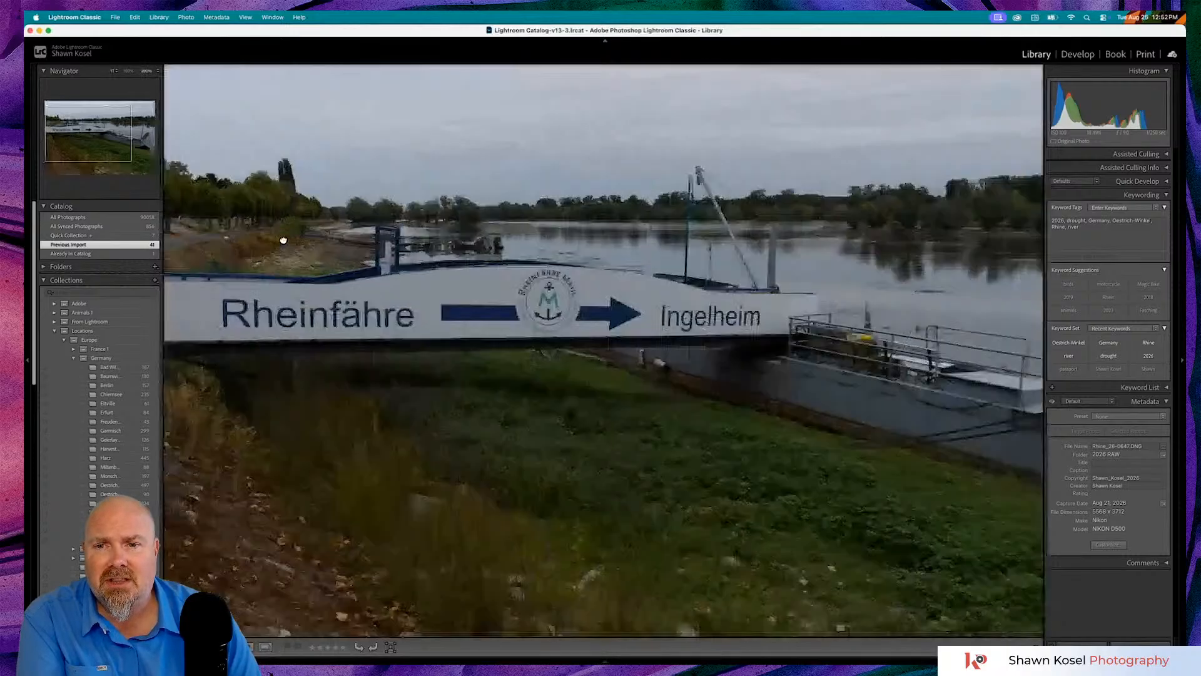
- Zoom into the Rheinfähre photo again to examine the grounded dock and moored boats, and return to the full photo
{"action": "left_click", "coordinate": [284, 239]}
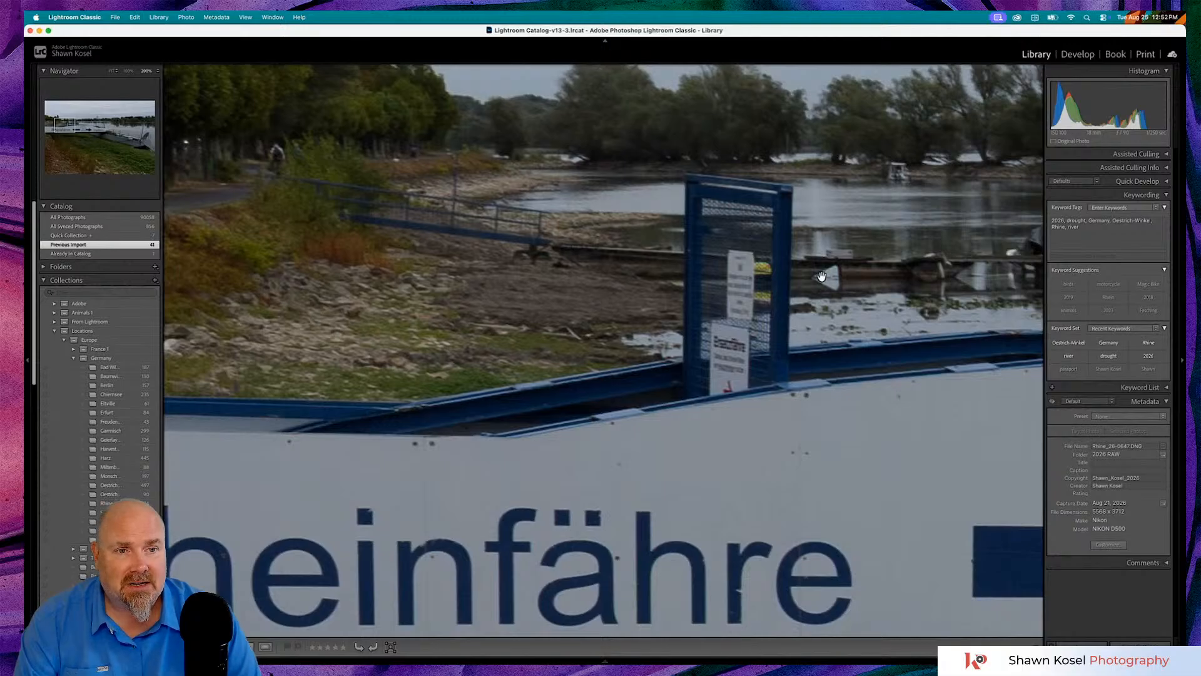
{"action": "left_click", "coordinate": [952, 261]}
{"action": "left_click", "coordinate": [447, 230]}
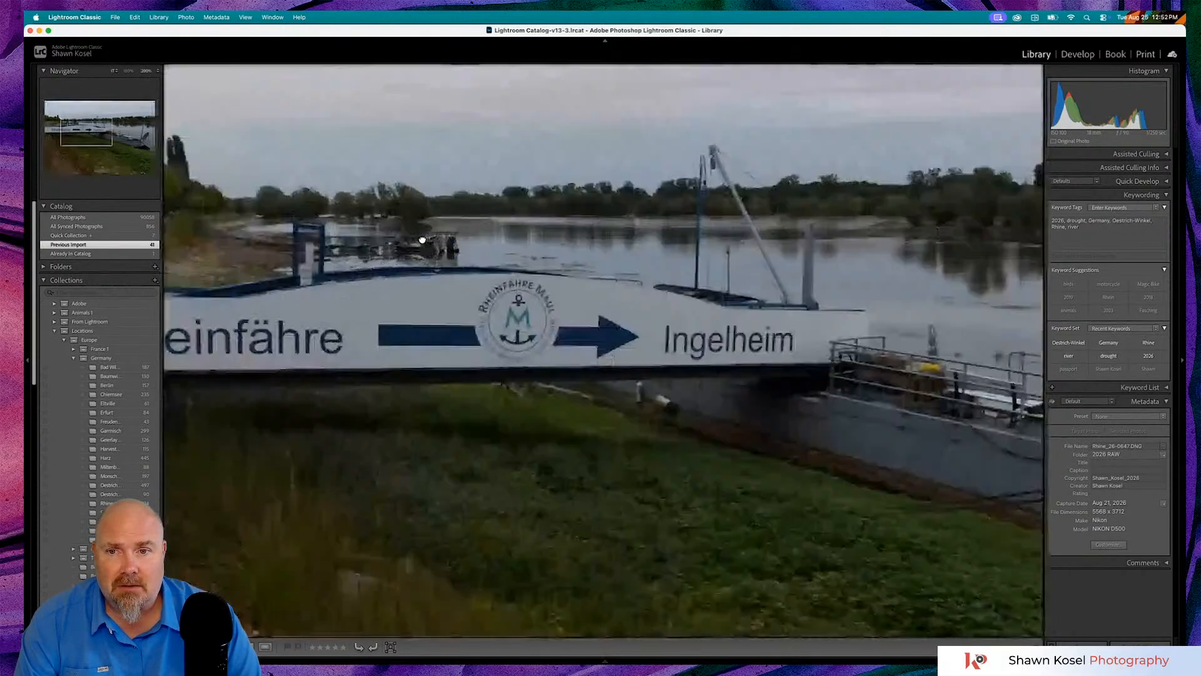
{"action": "scroll", "coordinate": [442, 254], "scroll_direction": "left", "scroll_amount": 5}
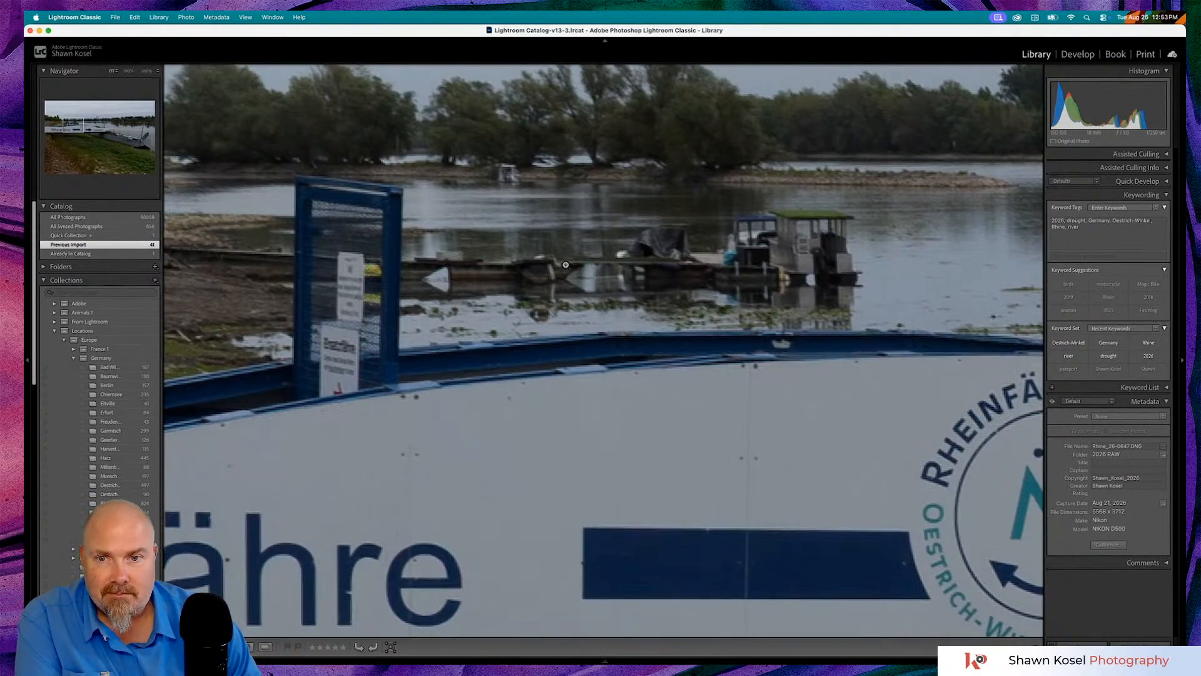
{"action": "left_click", "coordinate": [565, 265]}
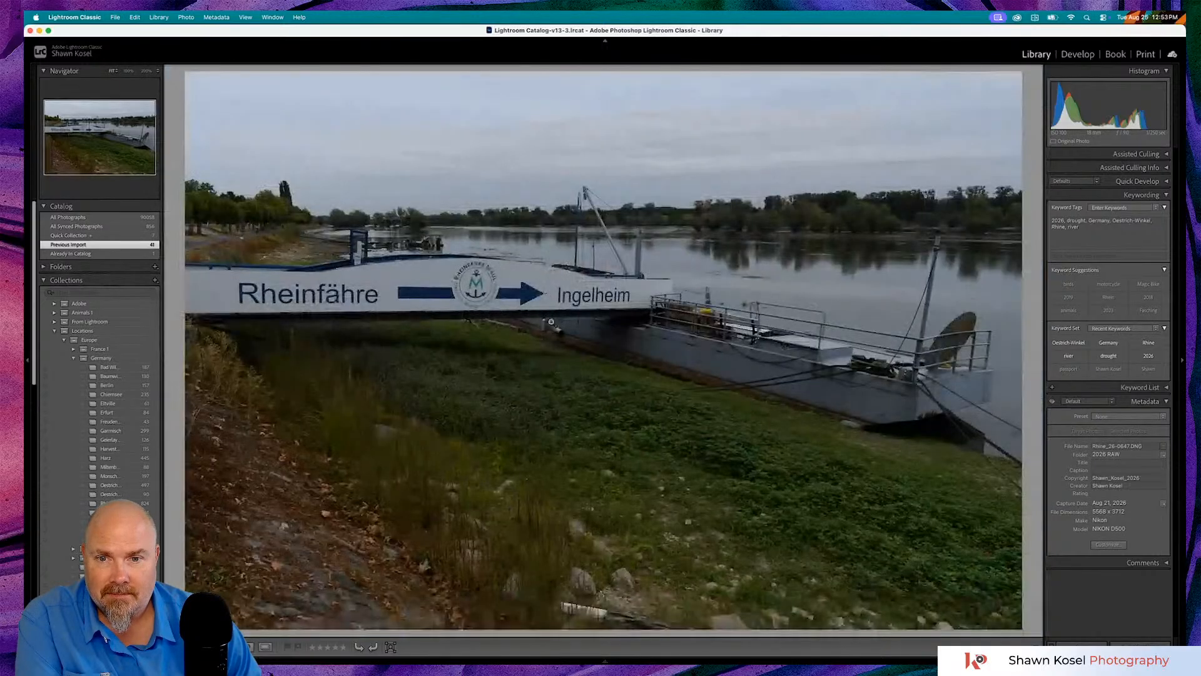
- Switch to the muddy shoreline photo with the boat dock and examine its waterline debris and grassy, rocky ground at 200%
{"action": "key", "text": "Left"}
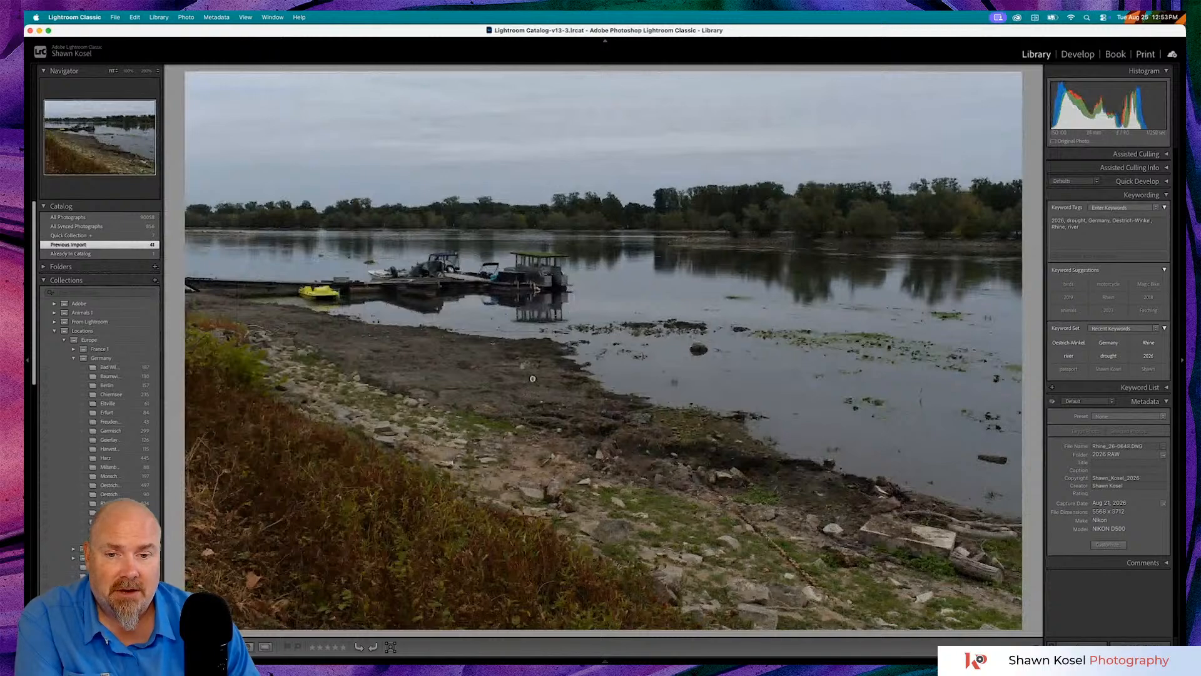
{"action": "left_click", "coordinate": [741, 445]}
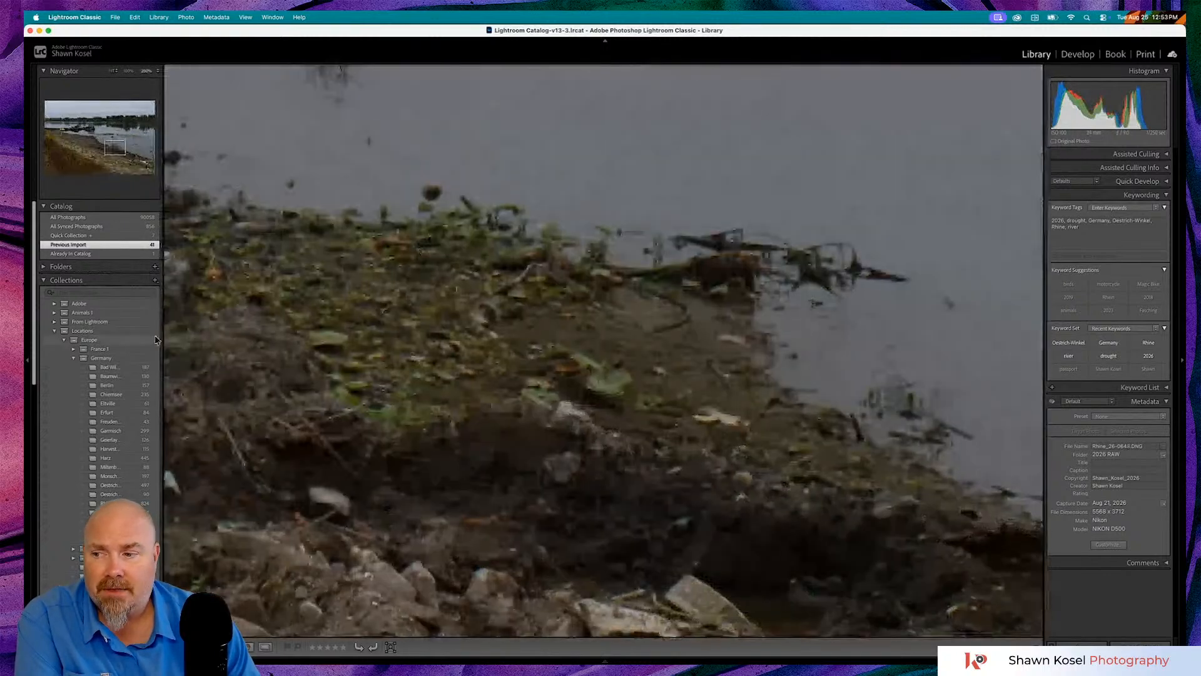
{"action": "scroll", "coordinate": [548, 405], "scroll_direction": "left", "scroll_amount": 6}
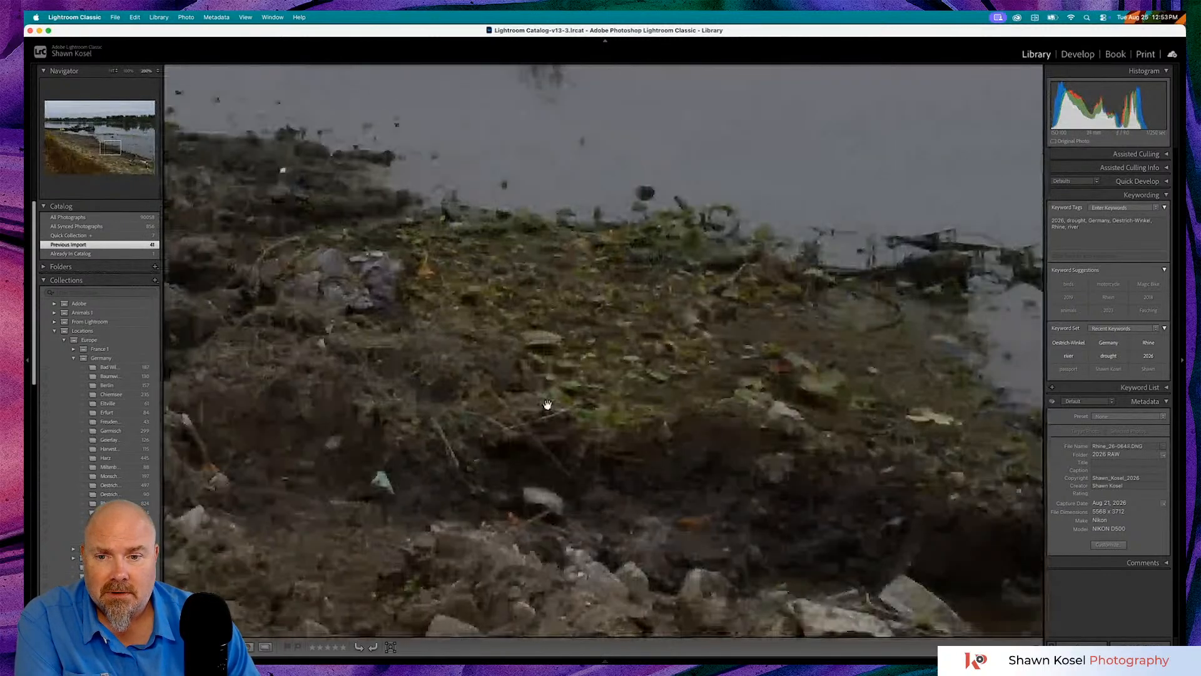
{"action": "left_click", "coordinate": [547, 405]}
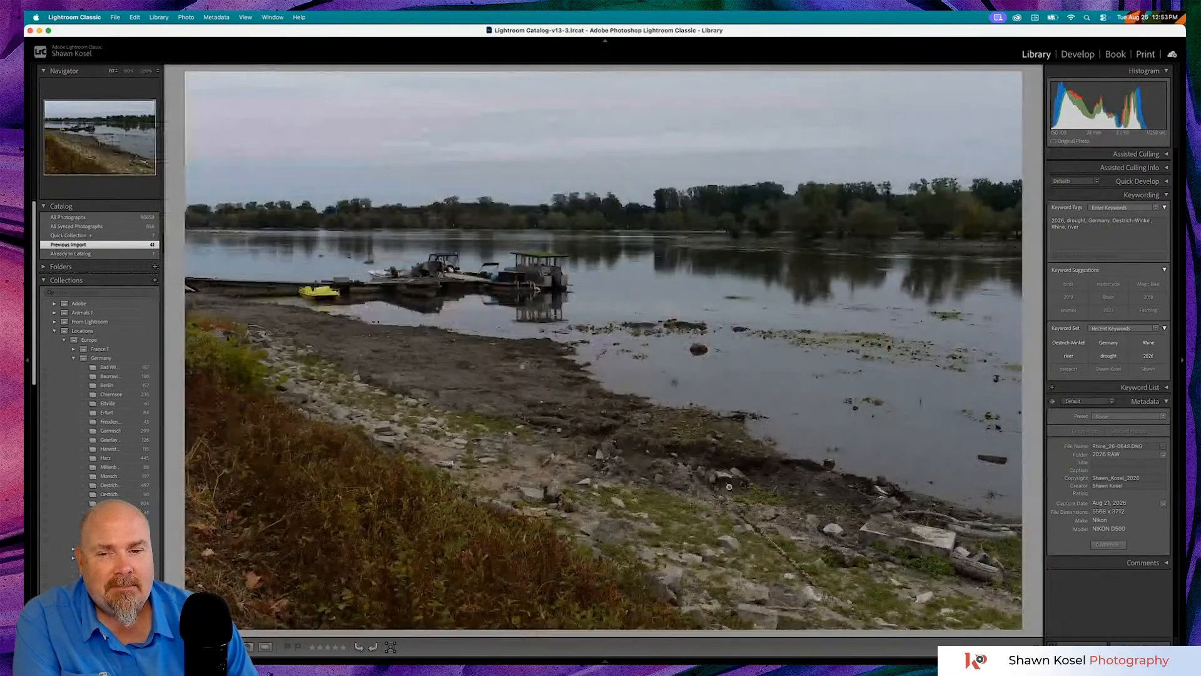
{"action": "left_click", "coordinate": [728, 486]}
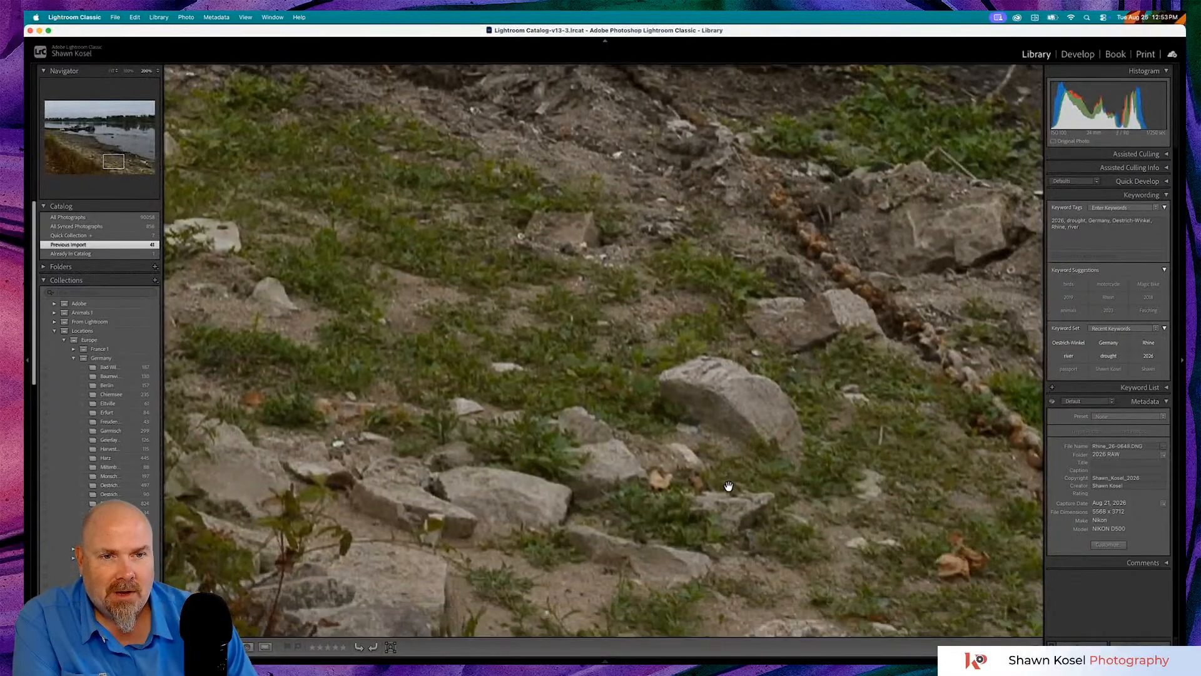
{"action": "left_click", "coordinate": [728, 487]}
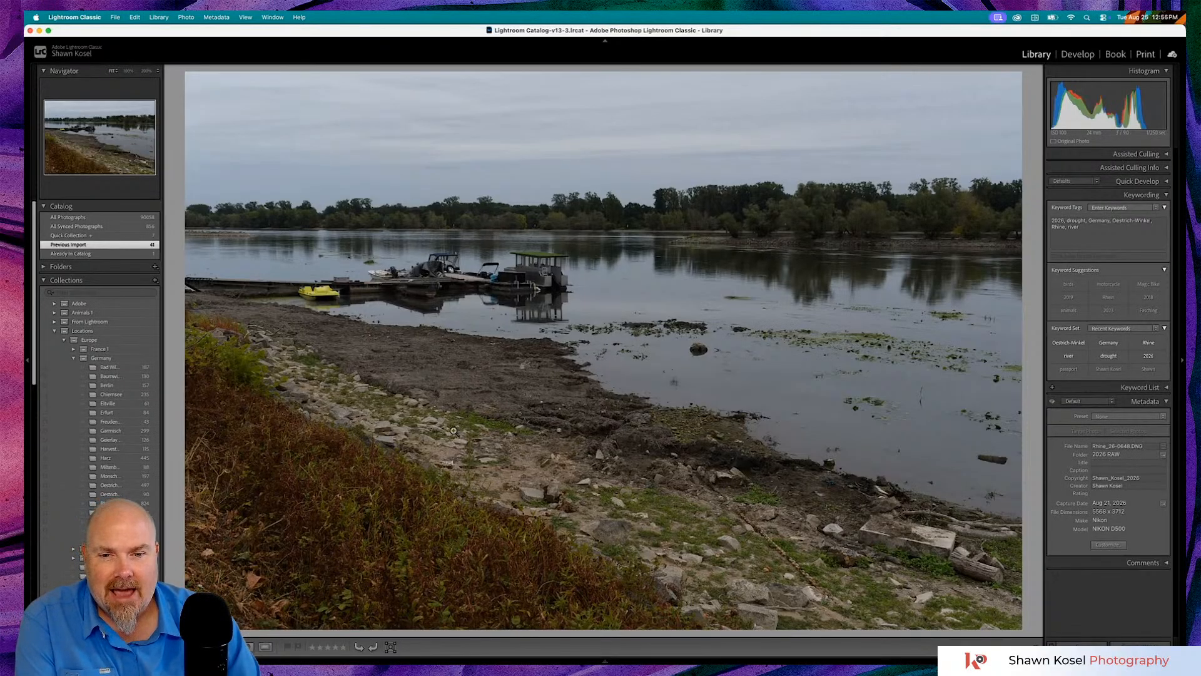
- Trace the rusty mooring chain across the exposed shore of the boat dock photo at 200%, and return to the fitted view
{"action": "left_click", "coordinate": [731, 537]}
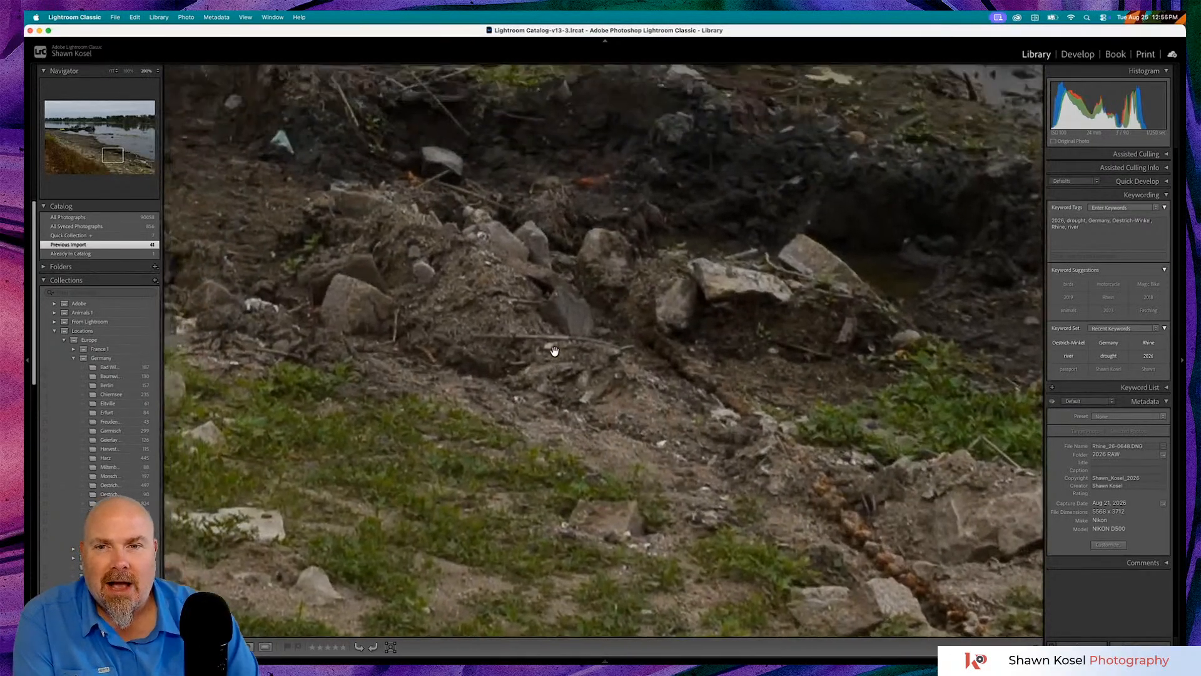
{"action": "scroll", "coordinate": [554, 351], "scroll_direction": "left", "scroll_amount": 7}
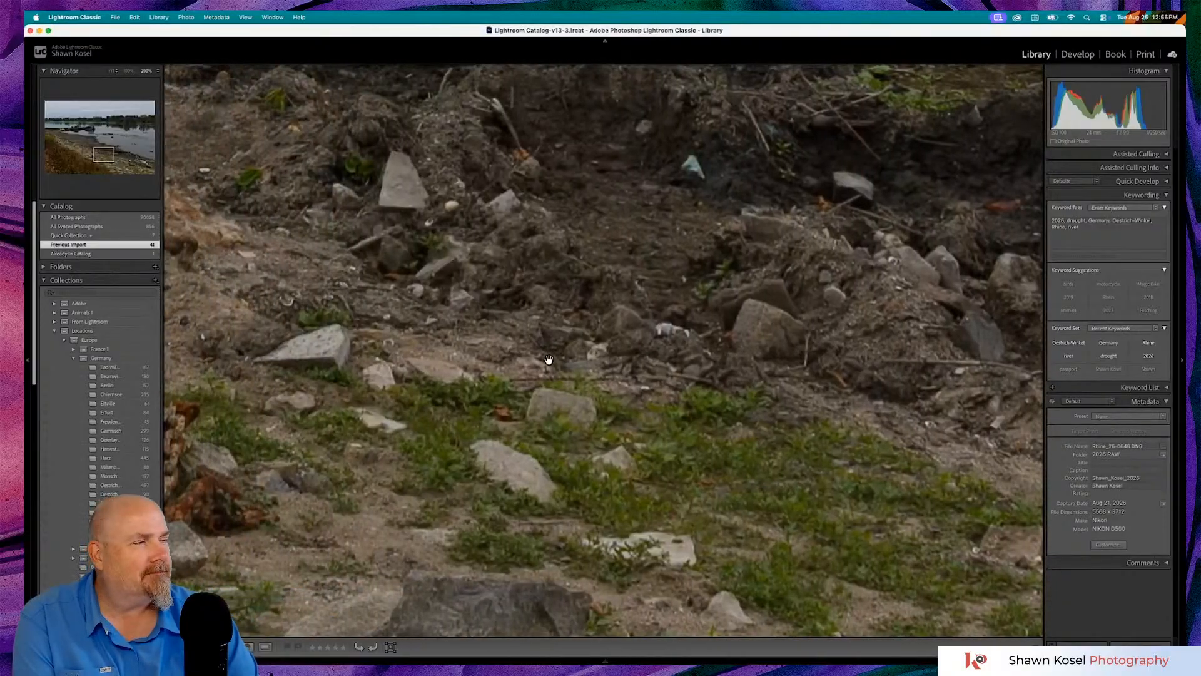
{"action": "scroll", "coordinate": [549, 359], "scroll_direction": "left", "scroll_amount": 3}
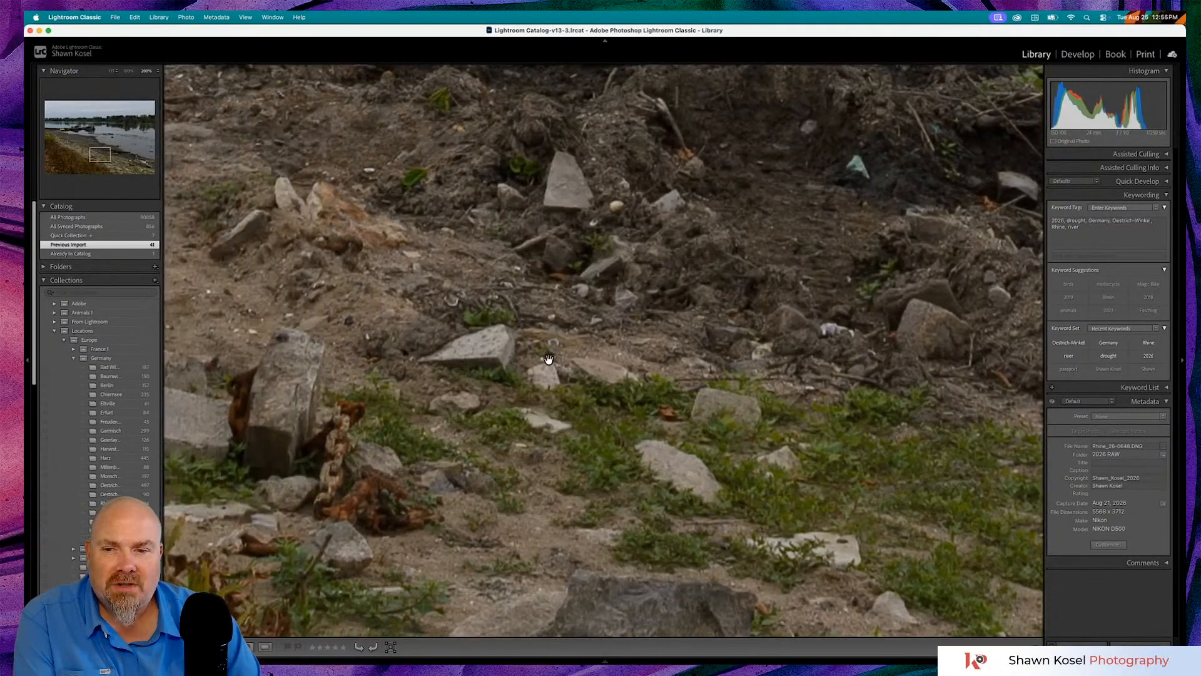
{"action": "scroll", "coordinate": [488, 411], "scroll_direction": "left", "scroll_amount": 5}
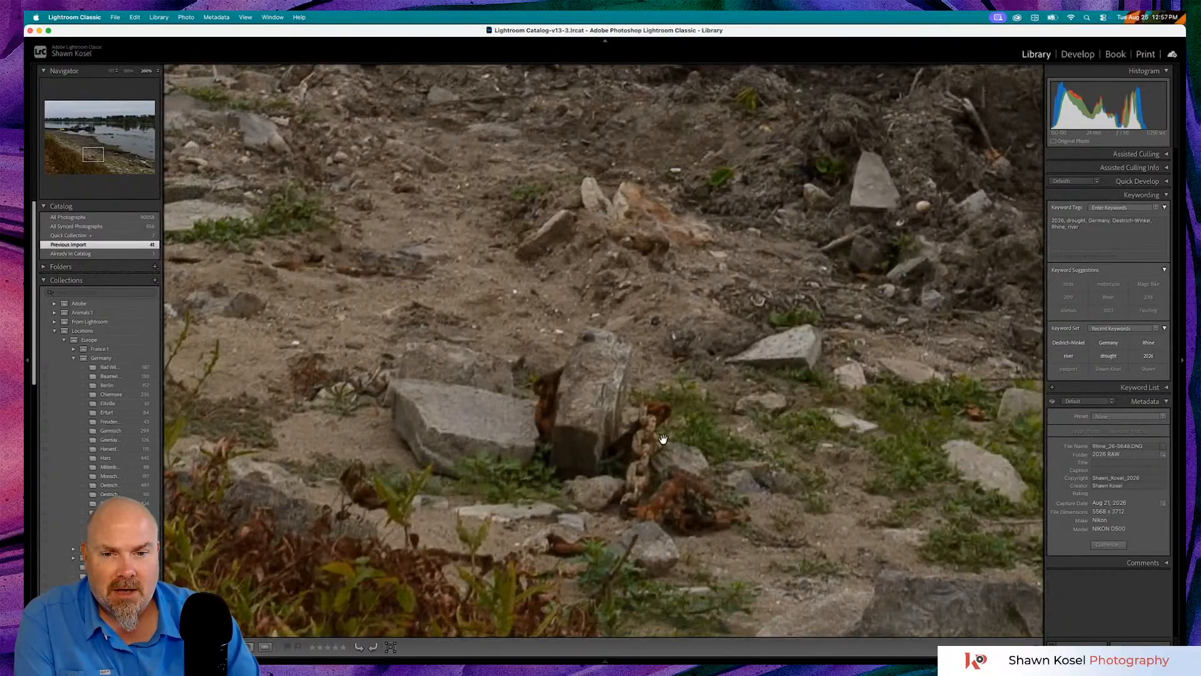
{"action": "scroll", "coordinate": [654, 468], "scroll_direction": "down", "scroll_amount": 3}
{"action": "scroll", "coordinate": [653, 468], "scroll_direction": "right", "scroll_amount": 10}
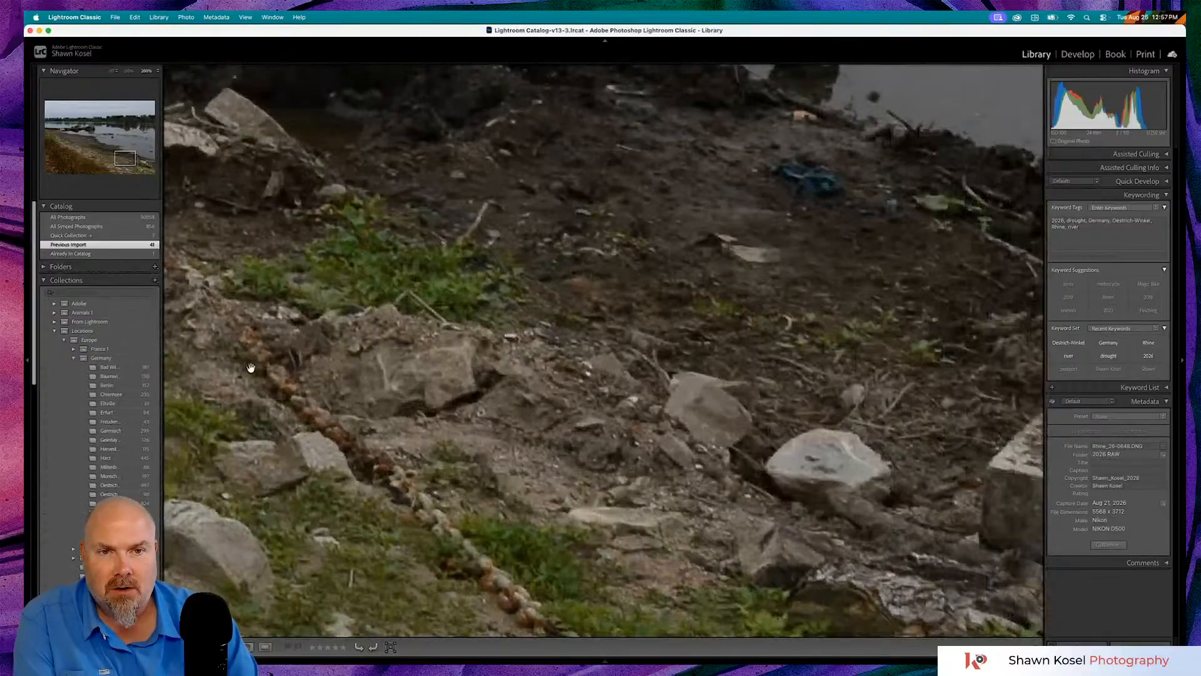
{"action": "scroll", "coordinate": [460, 451], "scroll_direction": "left", "scroll_amount": 3}
{"action": "left_click", "coordinate": [460, 451]}
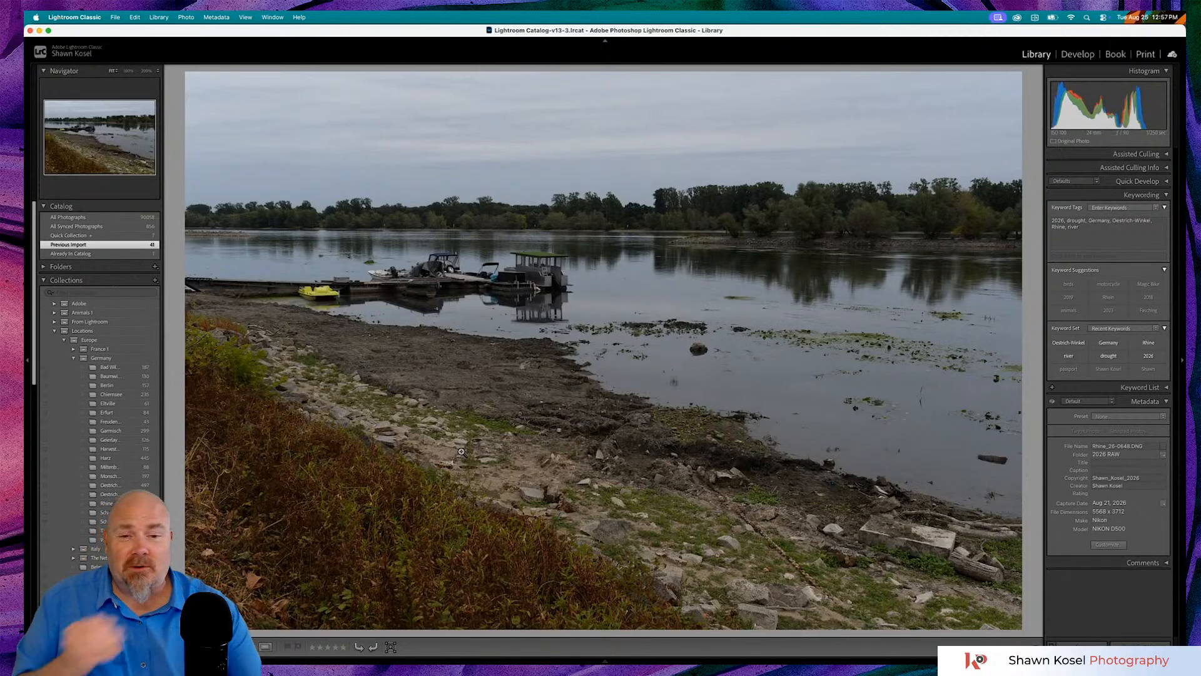
- Examine the mudflat and stone embankment below the boat dock at 200%, and return to the full photo
{"action": "left_click", "coordinate": [416, 352]}
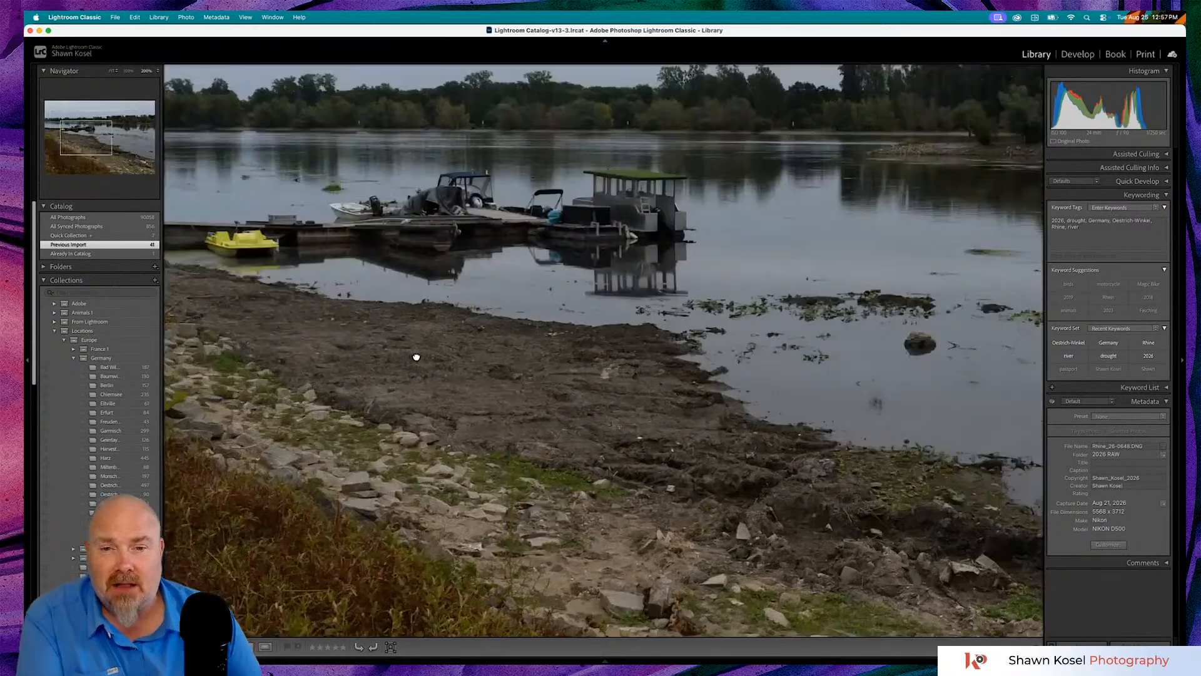
{"action": "scroll", "coordinate": [419, 354], "scroll_direction": "down", "scroll_amount": 10}
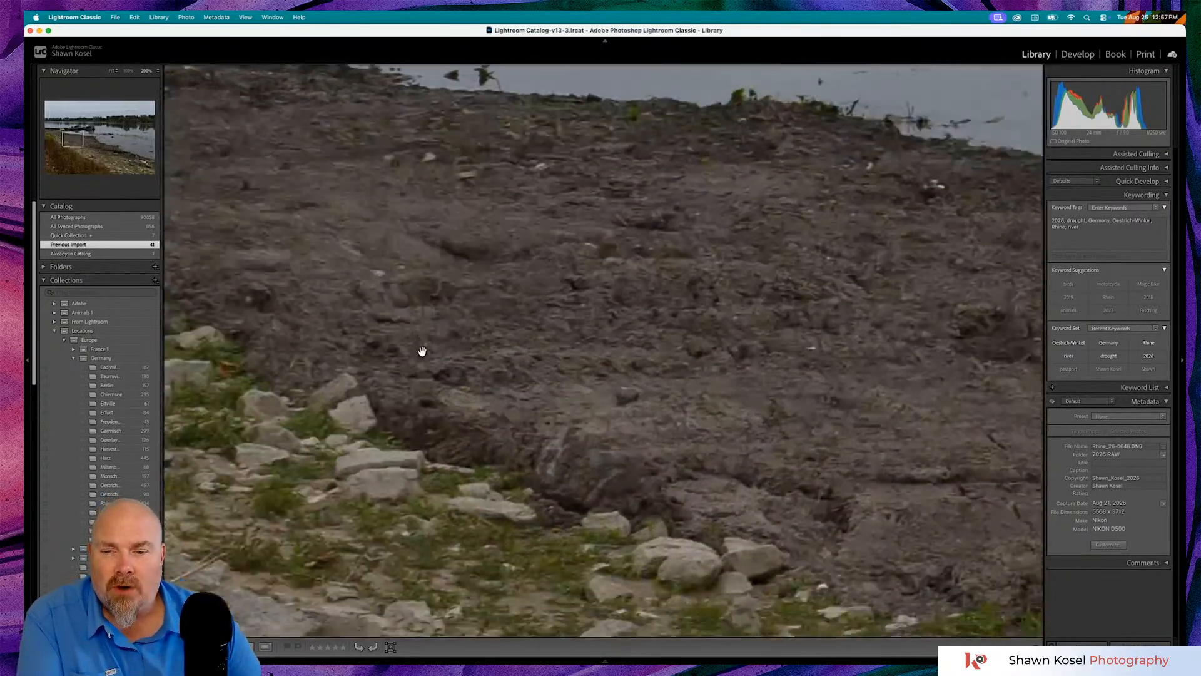
{"action": "scroll", "coordinate": [423, 351], "scroll_direction": "up", "scroll_amount": 10}
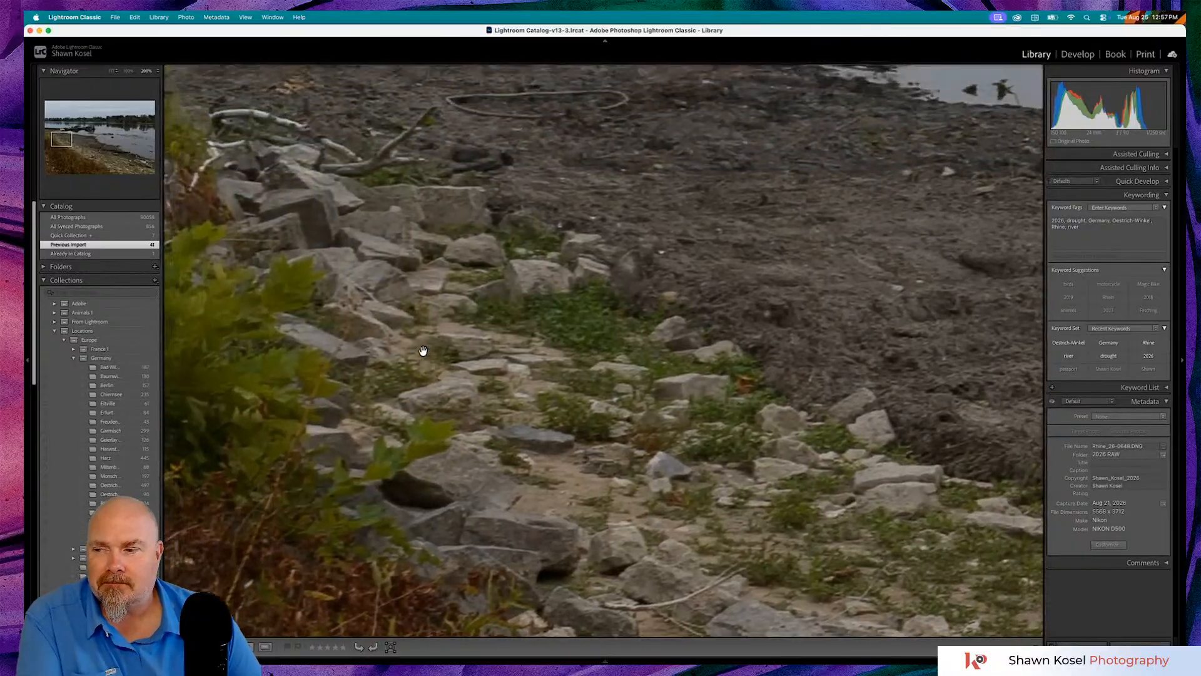
{"action": "left_click", "coordinate": [423, 351]}
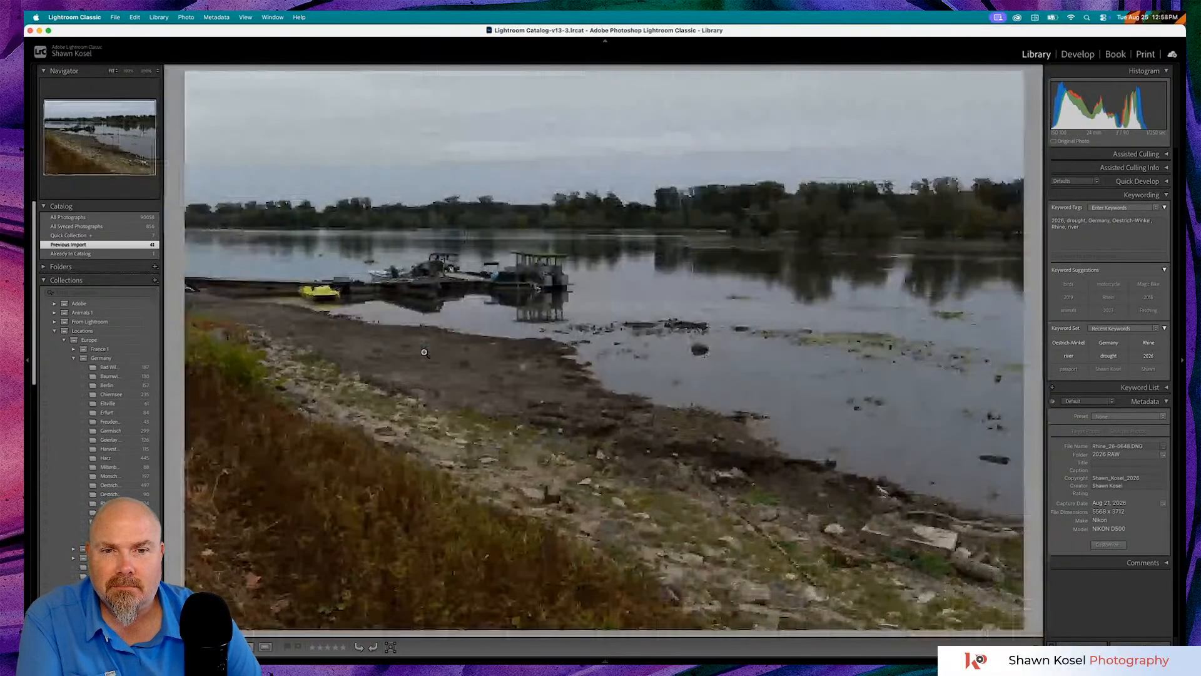
- Go to the tree-covered island photo and examine its flying birds, stony bank and exposed tree roots at 200%
{"action": "key", "text": "Right"}
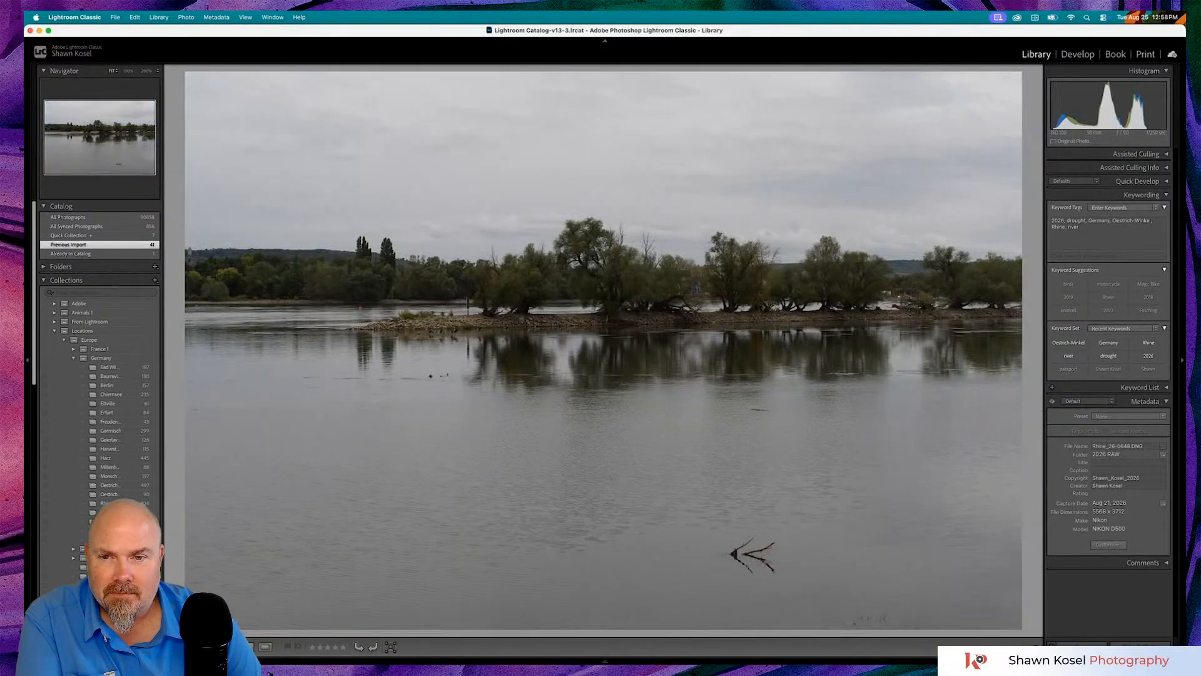
{"action": "left_click", "coordinate": [435, 336]}
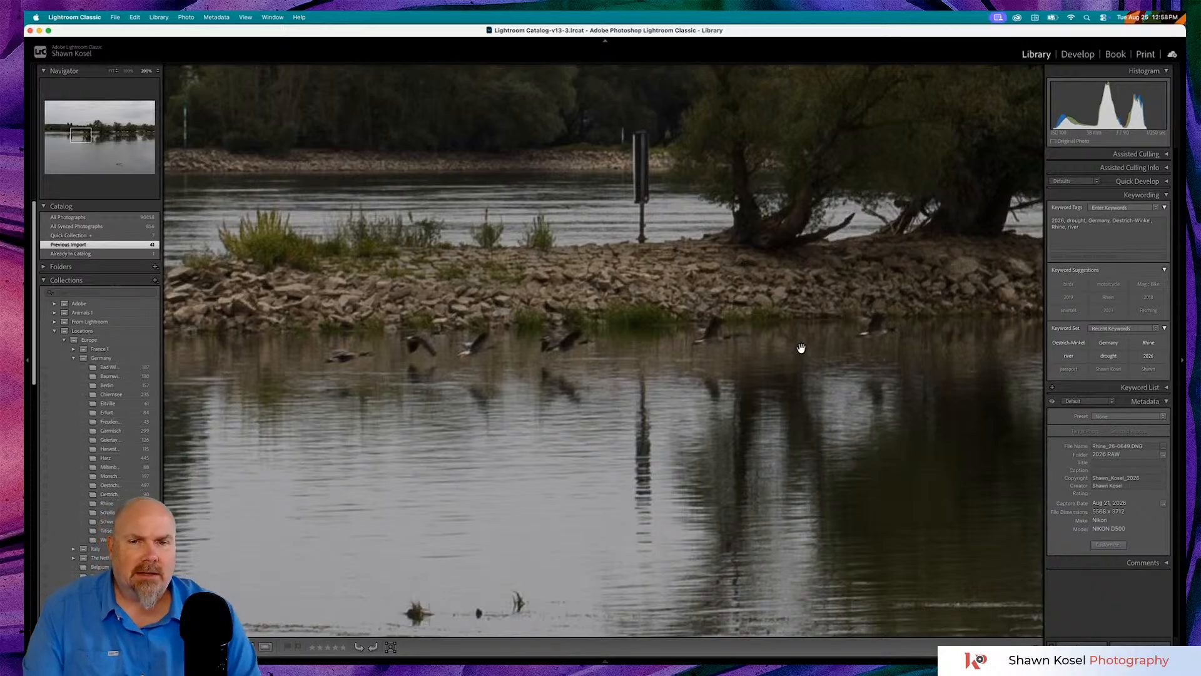
{"action": "left_click", "coordinate": [801, 348]}
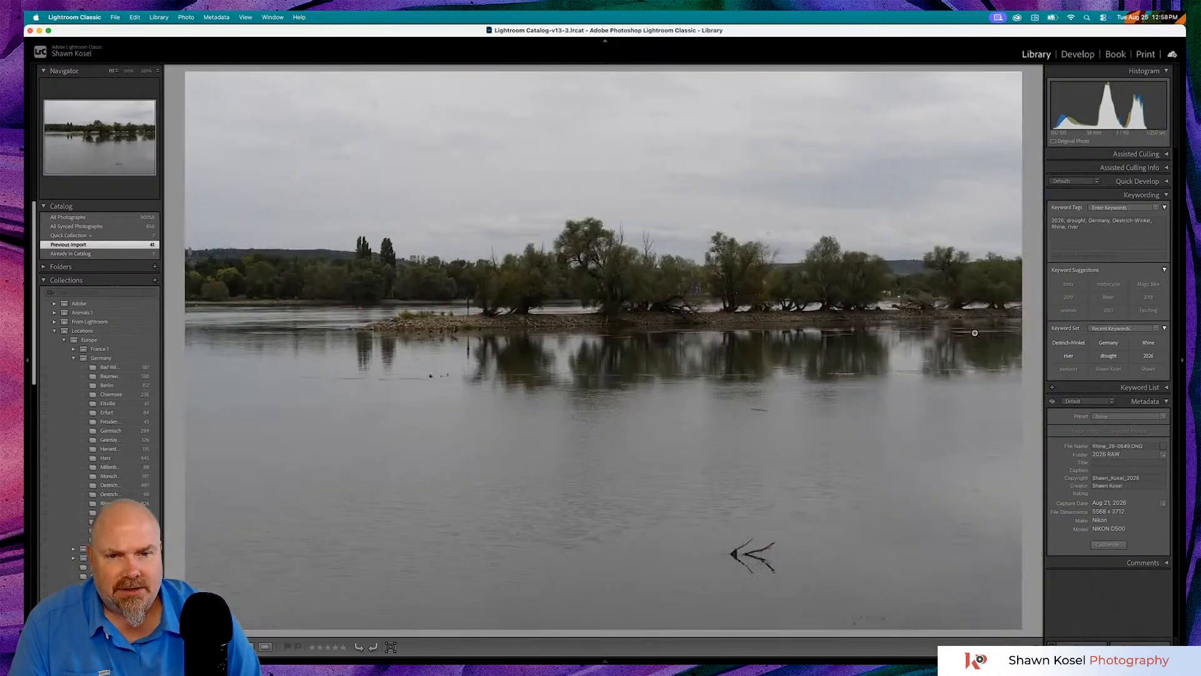
{"action": "left_click", "coordinate": [715, 307]}
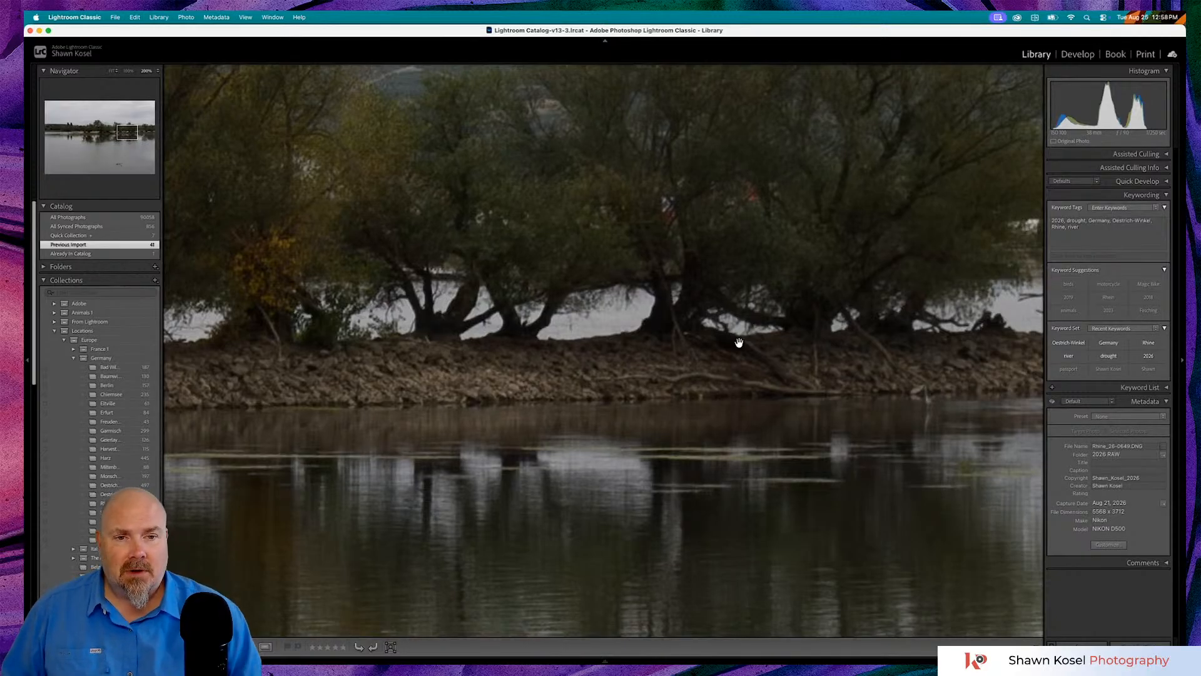
{"action": "left_click", "coordinate": [739, 342]}
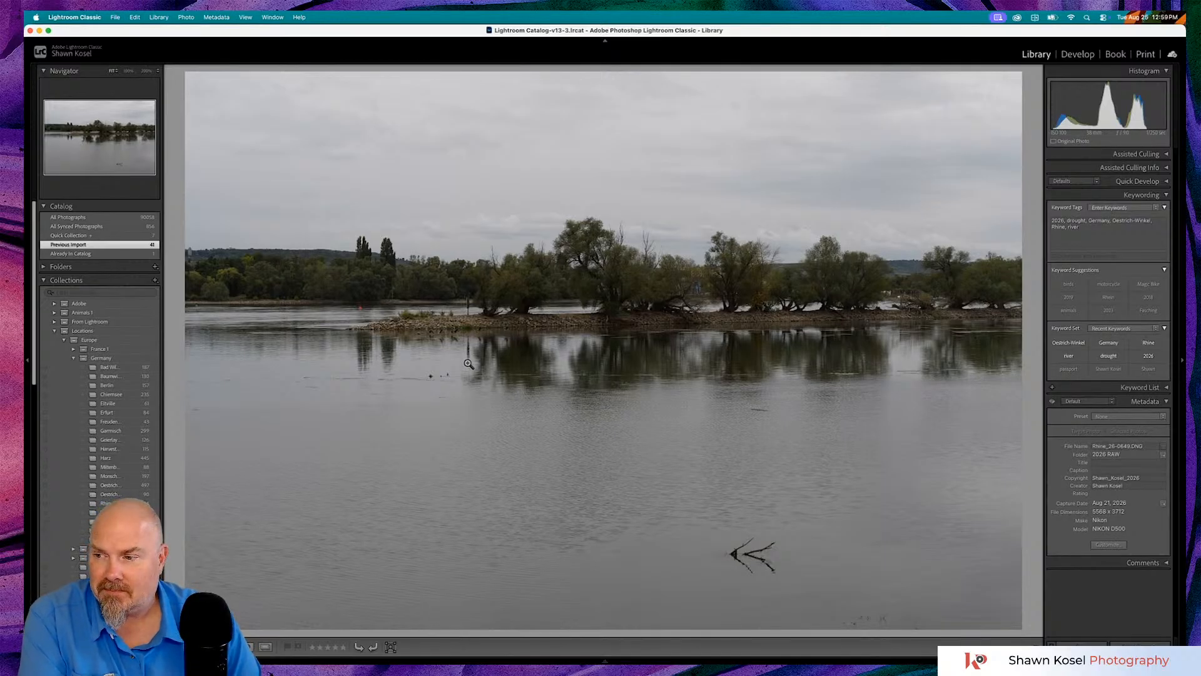
- Browse forward through the remaining island photos to the rocky shoreline photo with the long stone spit
{"action": "key", "text": "Right"}
{"action": "key", "text": "Right"}
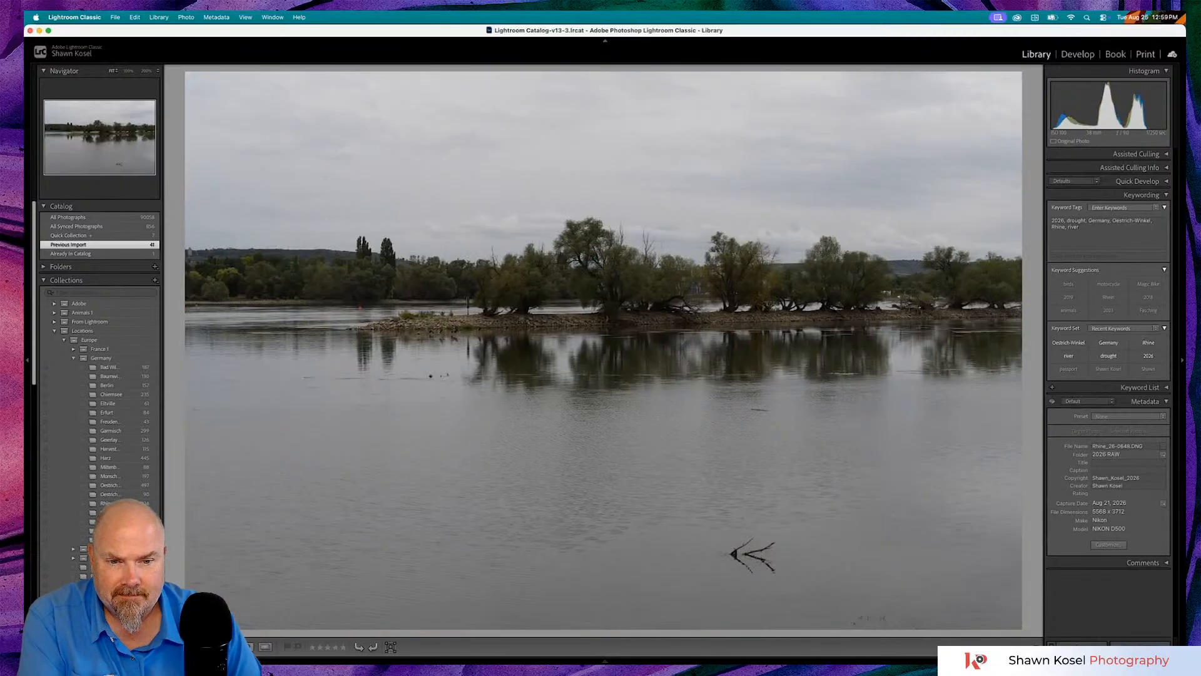
{"action": "key", "text": "Right"}
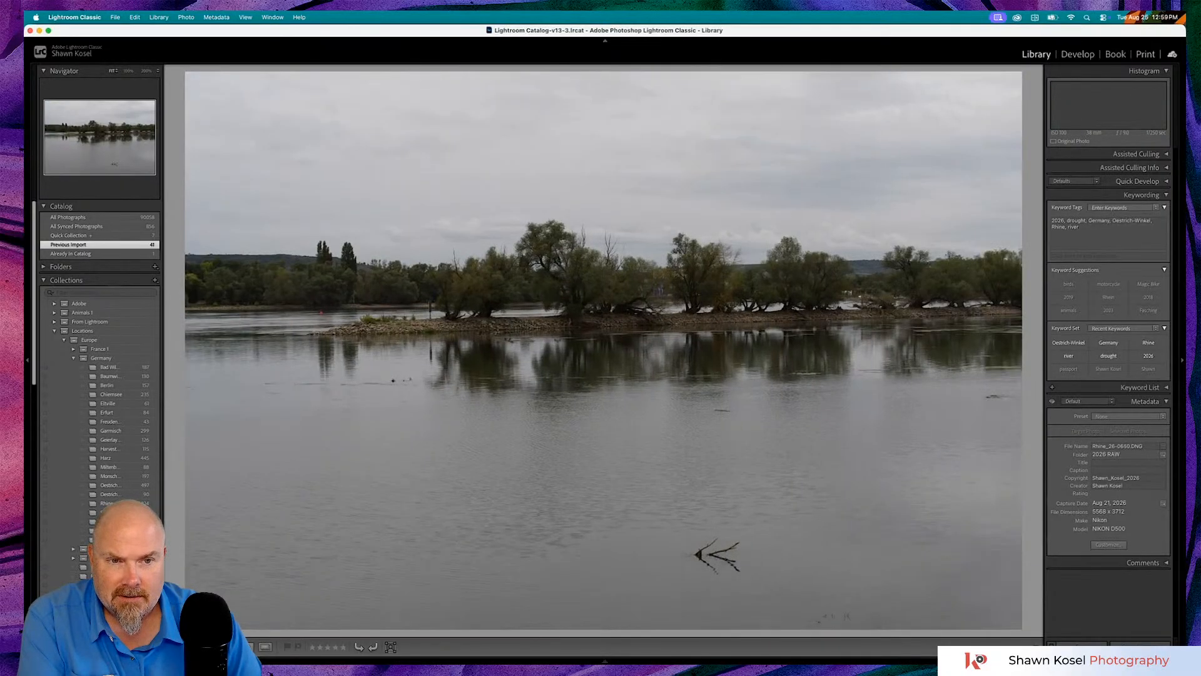
{"action": "key", "text": "Right"}
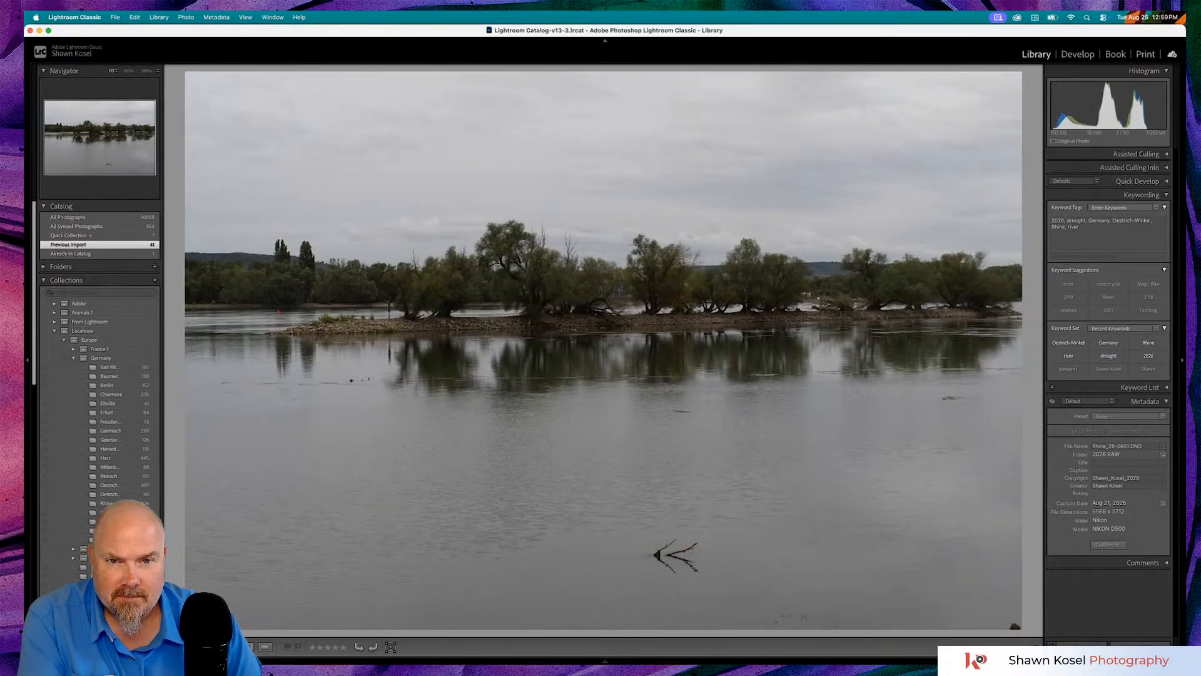
{"action": "key", "text": "Right"}
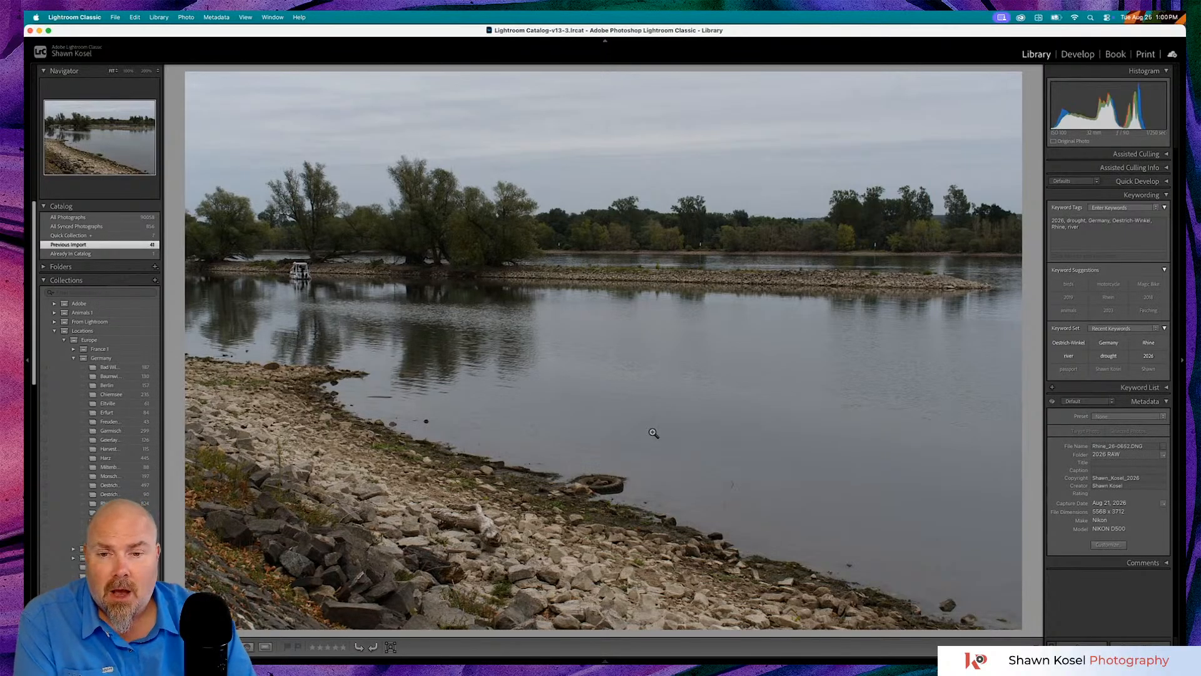
- Examine the stone-filled tire at the waterline of the rocky shoreline photo at 200%, and return to the full photo
{"action": "left_click", "coordinate": [613, 471]}
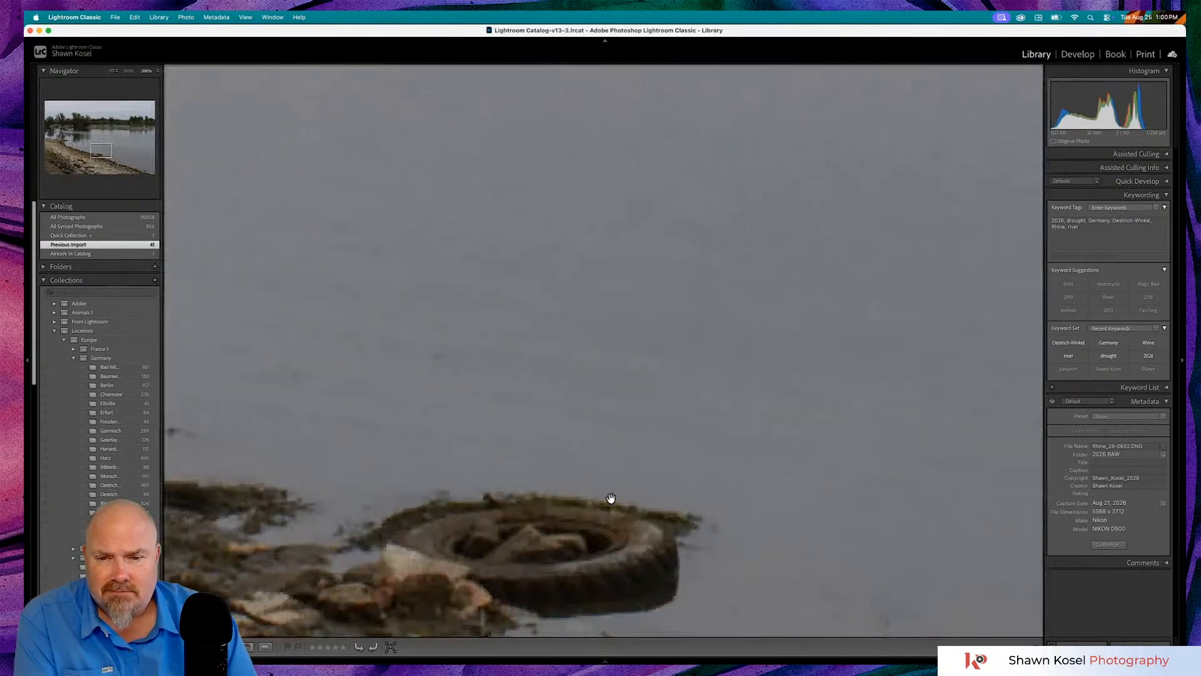
{"action": "scroll", "coordinate": [611, 499], "scroll_direction": "down", "scroll_amount": 3}
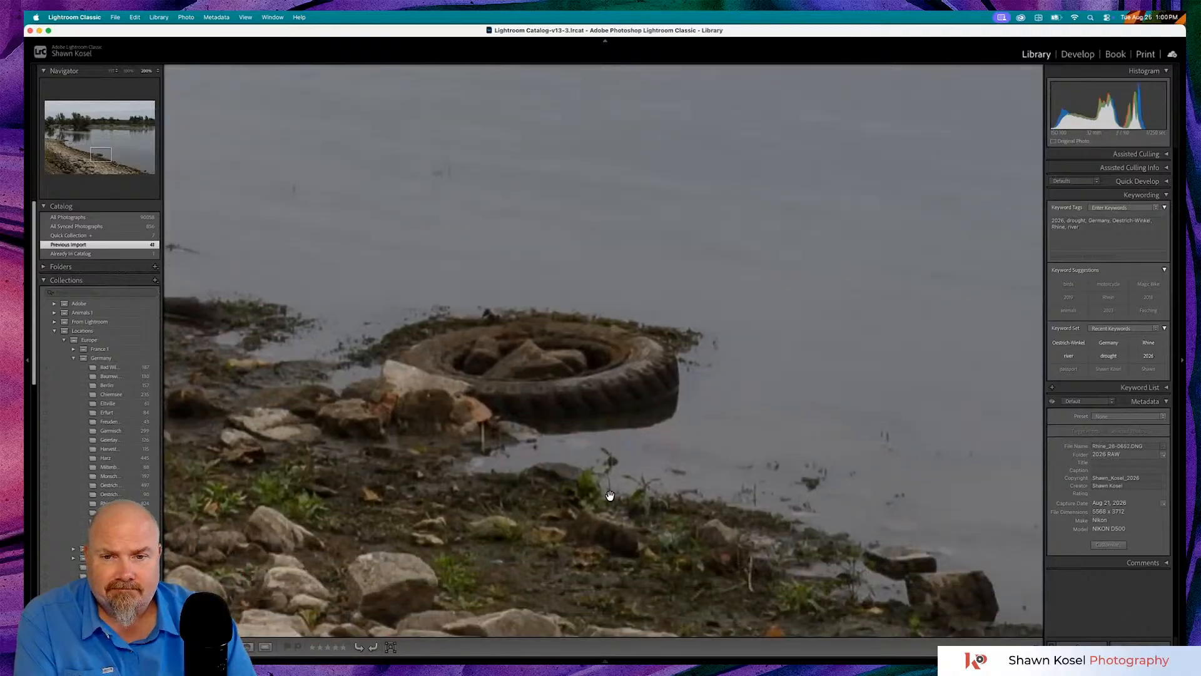
{"action": "left_click", "coordinate": [602, 408]}
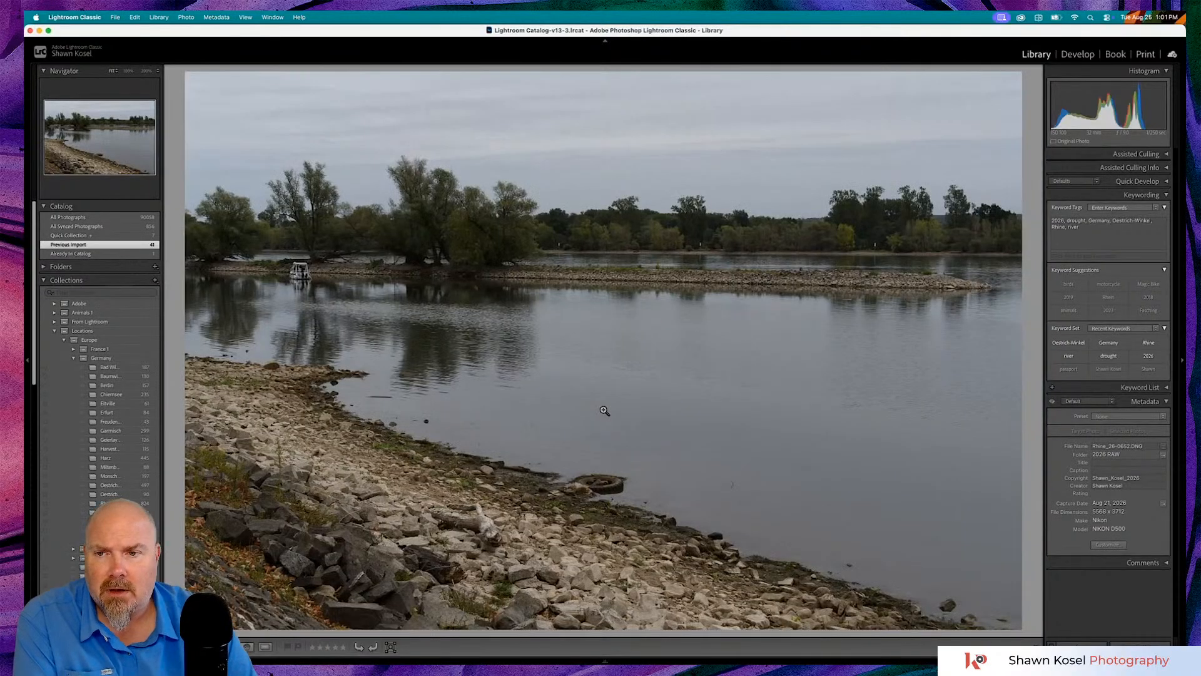
- Browse forward to the darker moored boat photo, examine the log floating near the shore at 200%, and return to the full photo
{"action": "key", "text": "Right"}
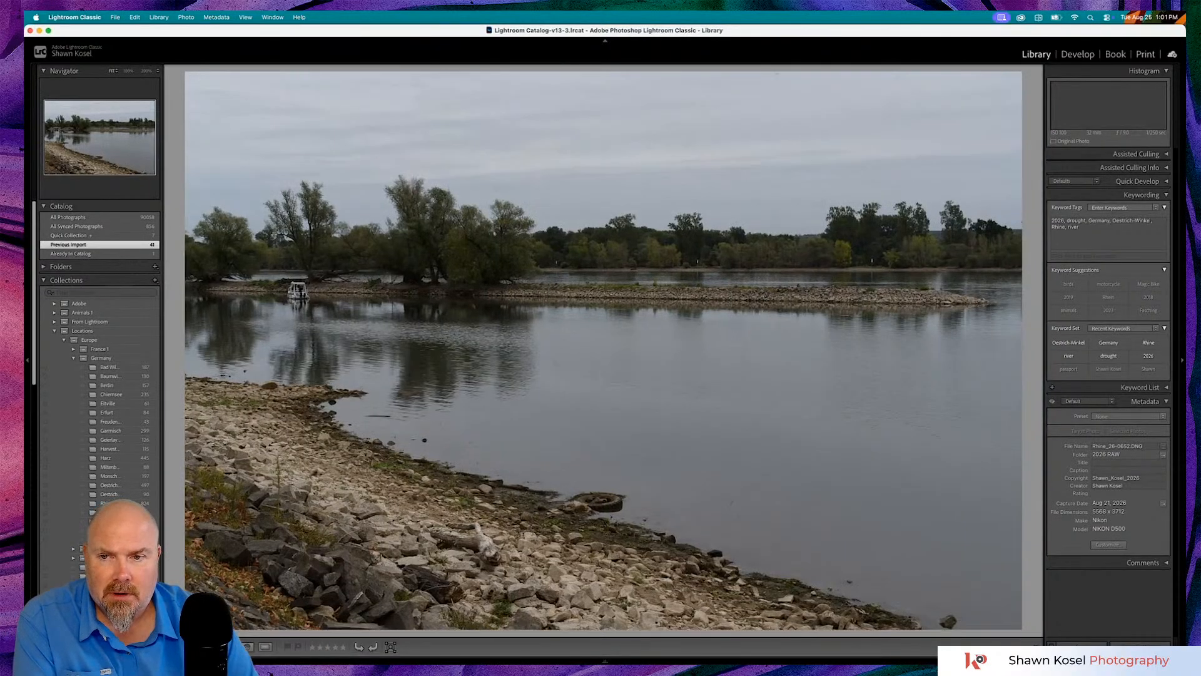
{"action": "key", "text": "Right"}
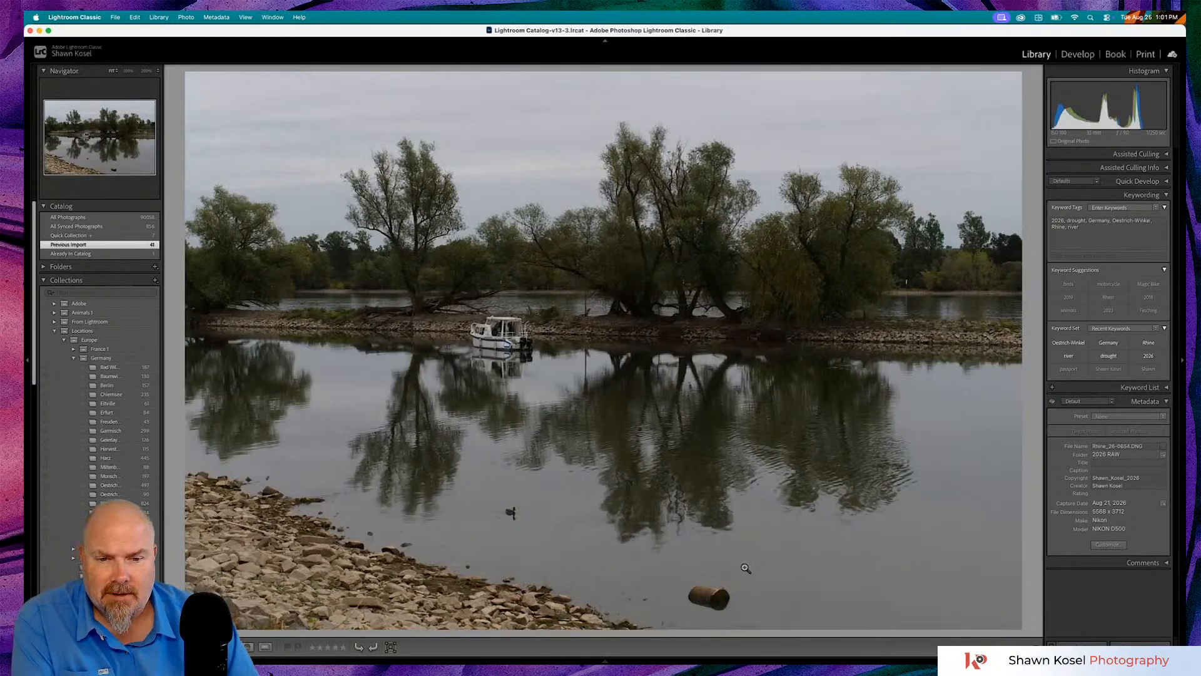
{"action": "left_click", "coordinate": [745, 568]}
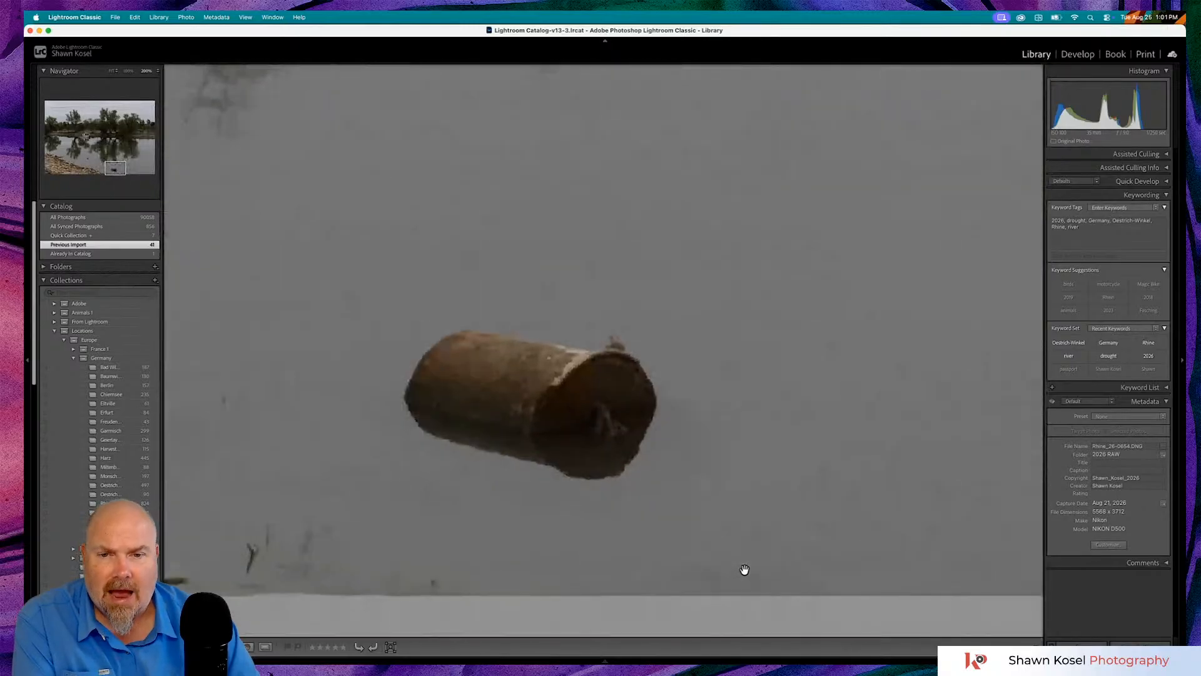
{"action": "left_click", "coordinate": [498, 434]}
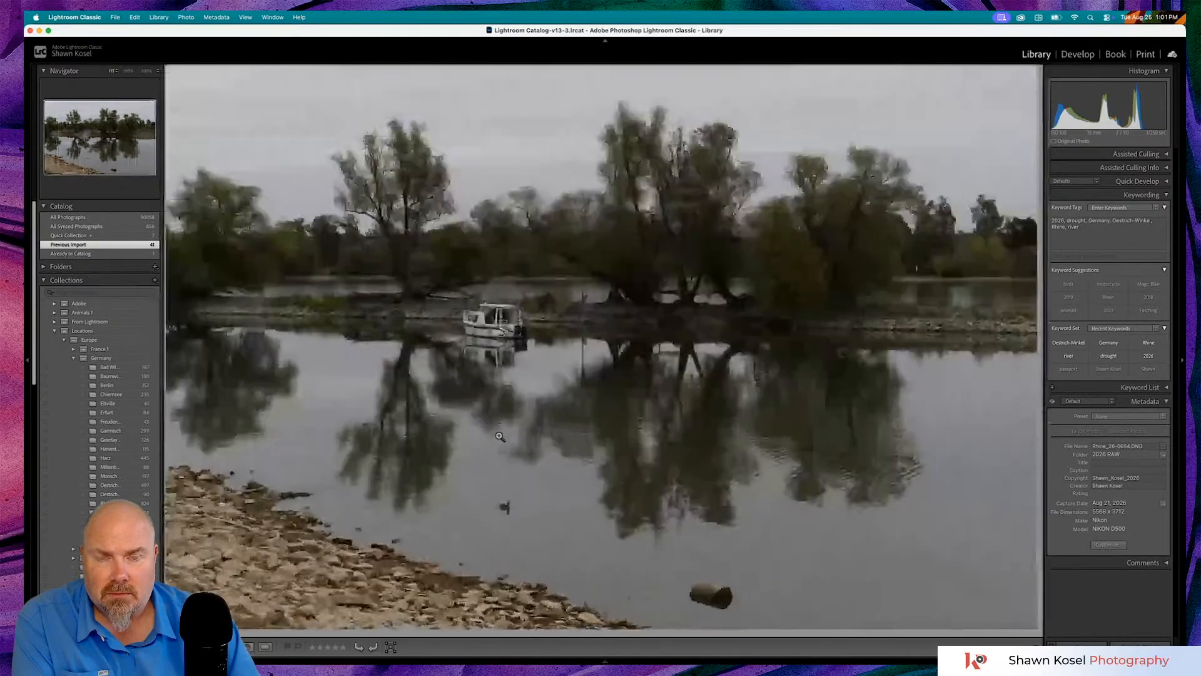
- Go to the brighter exposure of the moored boat photo and examine the swimming duck at 200%
{"action": "key", "text": "Right"}
{"action": "key", "text": "Right"}
{"action": "key", "text": "Left"}
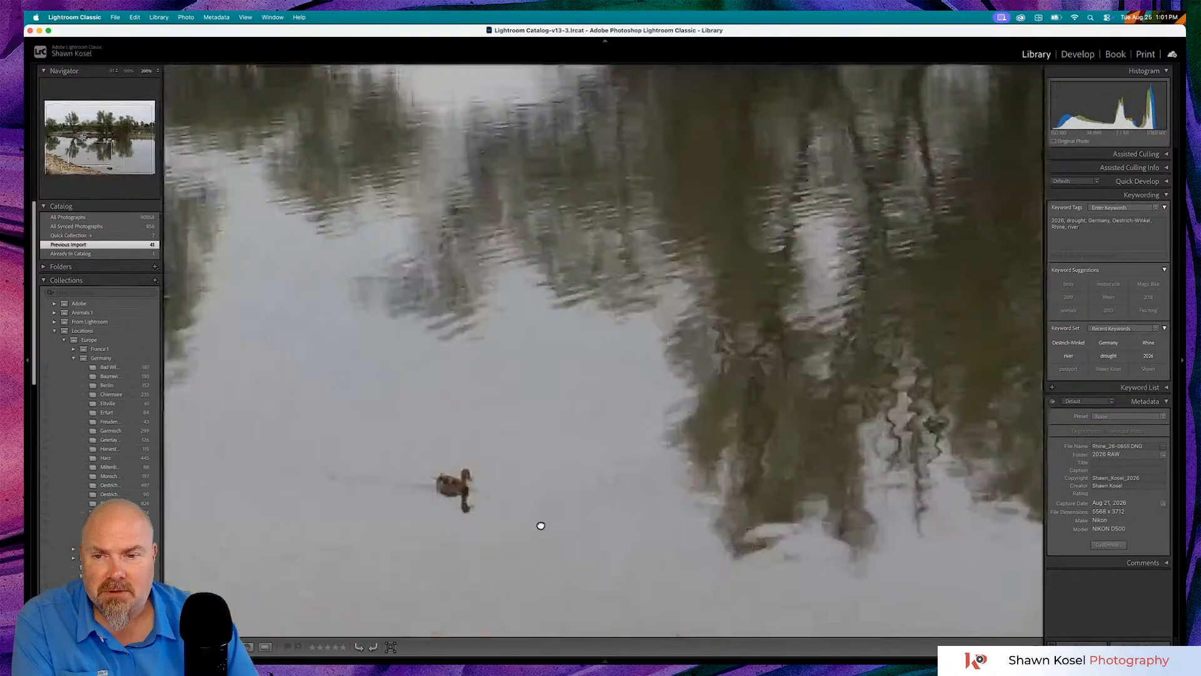
{"action": "left_click", "coordinate": [543, 525]}
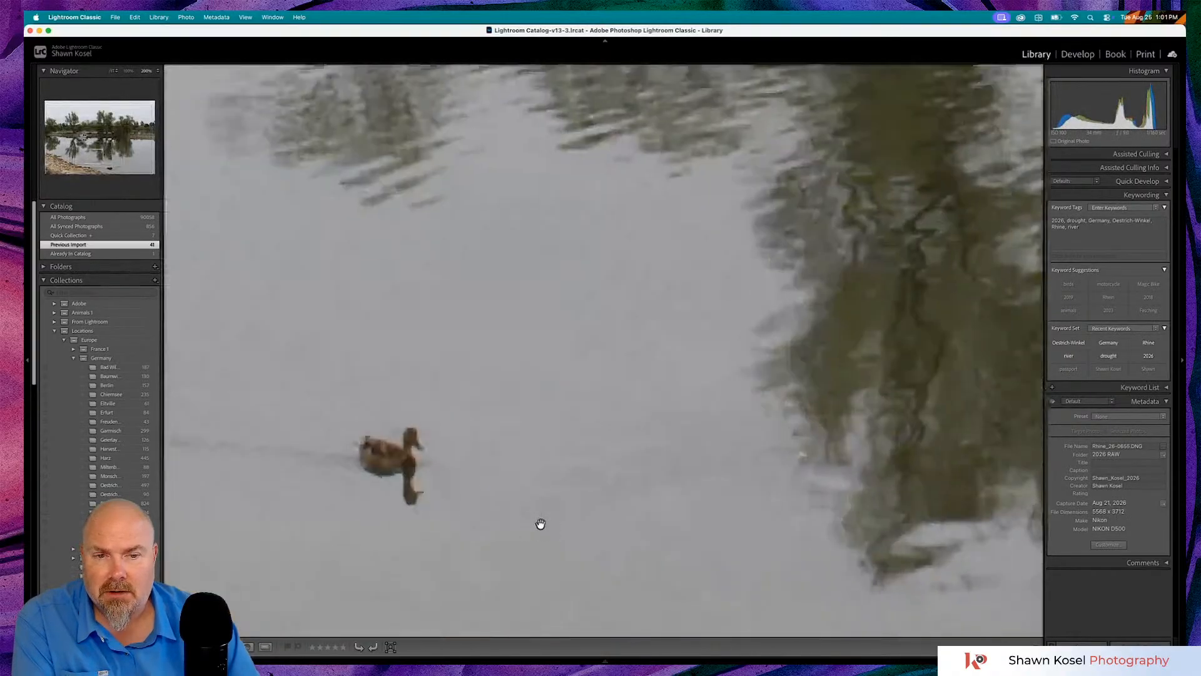
{"action": "left_click", "coordinate": [449, 520]}
- Examine the white boat and its reflection at 200%, and return to the thumbnail grid
{"action": "left_click", "coordinate": [481, 332]}
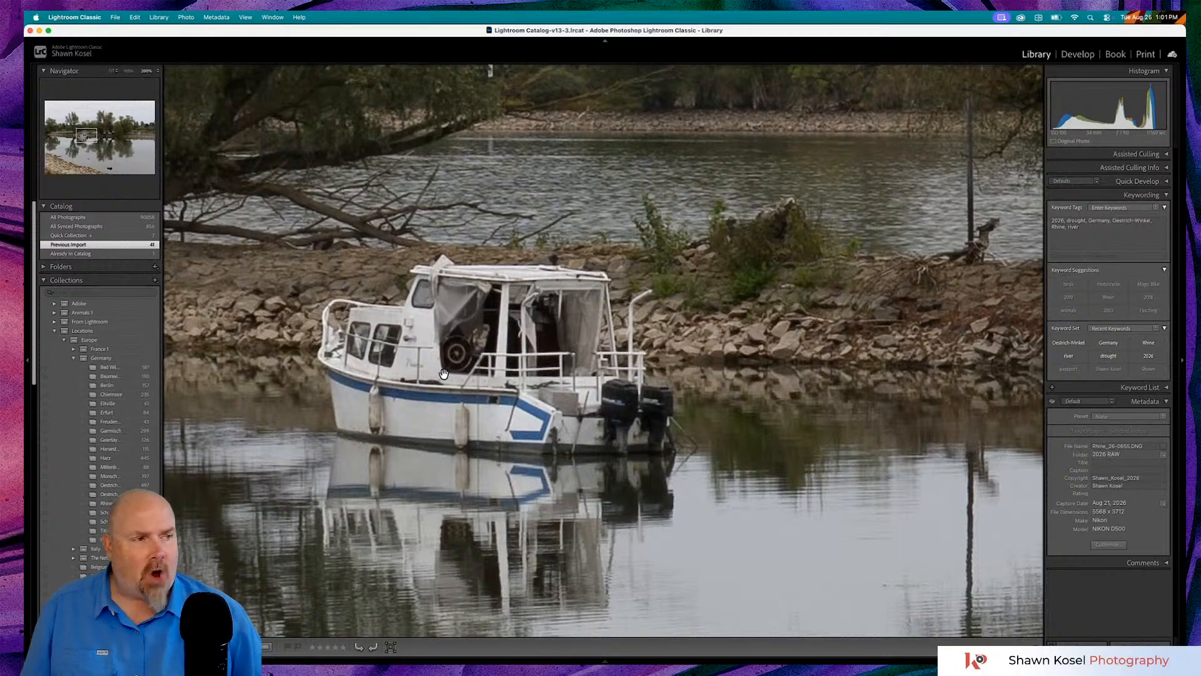
{"action": "scroll", "coordinate": [445, 381], "scroll_direction": "left", "scroll_amount": 3}
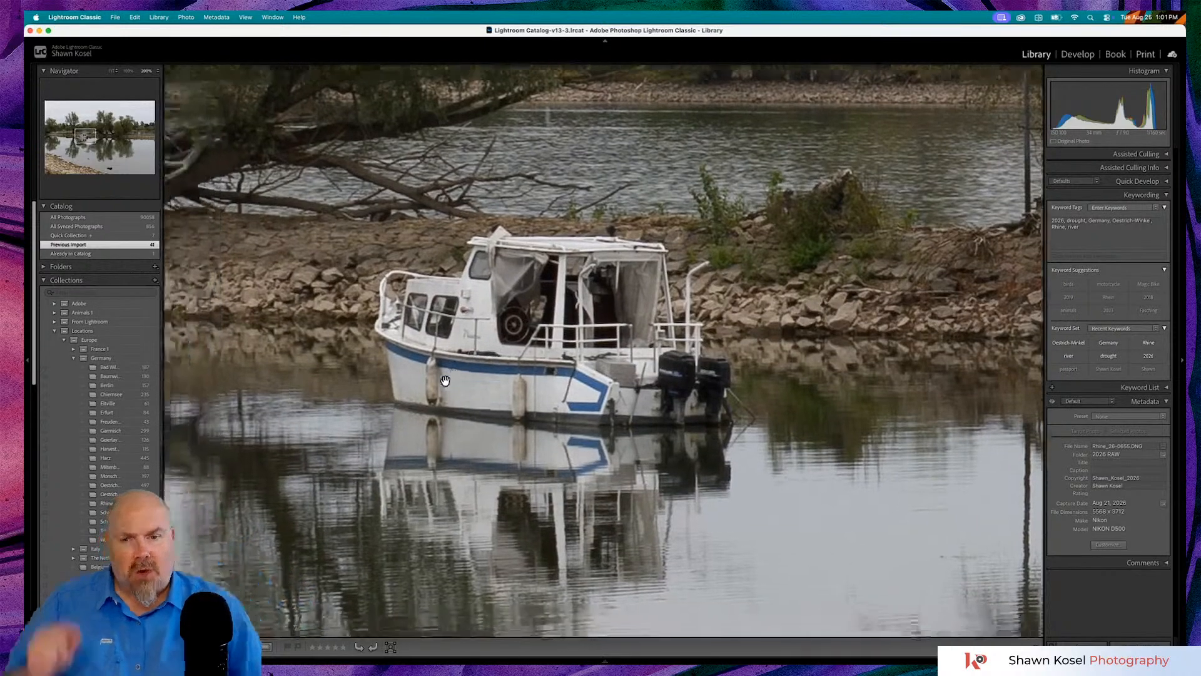
{"action": "scroll", "coordinate": [489, 363], "scroll_direction": "down", "scroll_amount": 2}
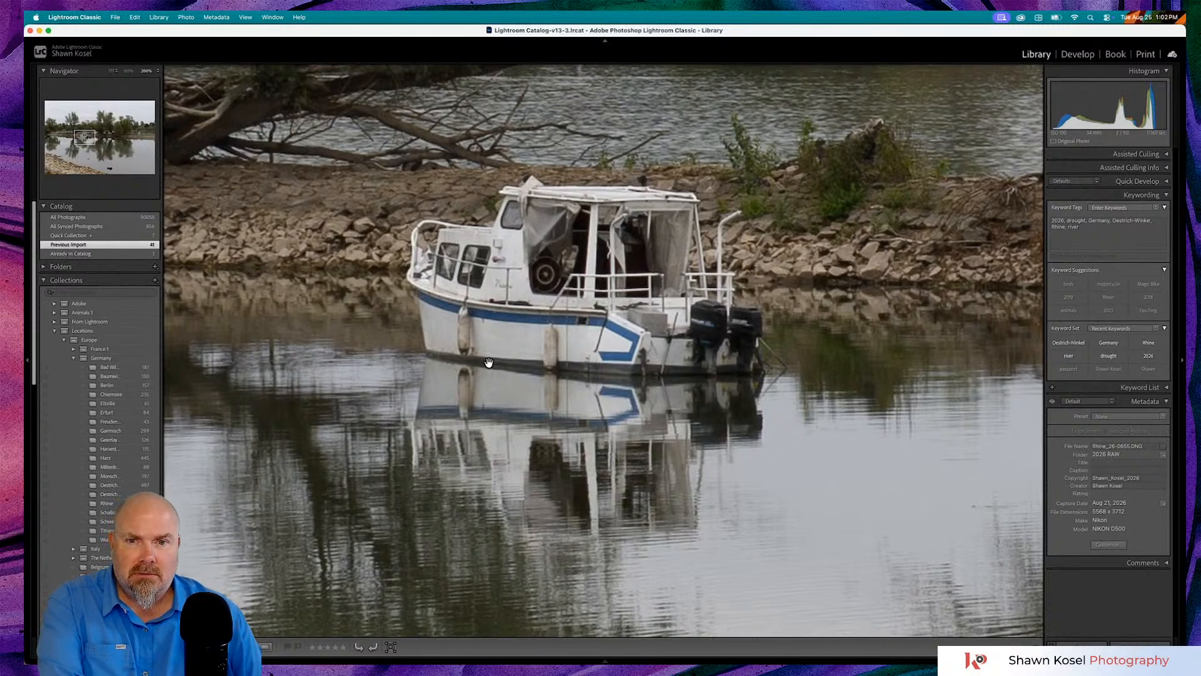
{"action": "key", "text": "g"}
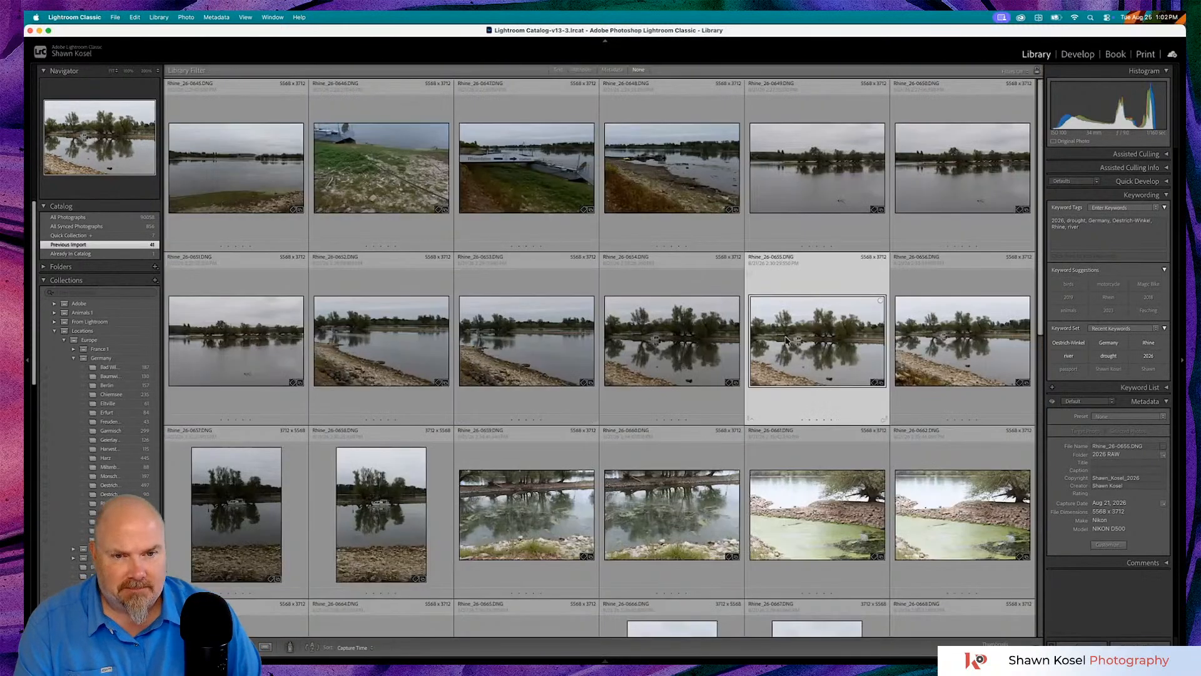
- Reopen the brighter boat photo, compare it with the darker exposure before it, and continue to the first portrait-format boat photo
{"action": "double_click", "coordinate": [784, 338]}
{"action": "left_click", "coordinate": [762, 343]}
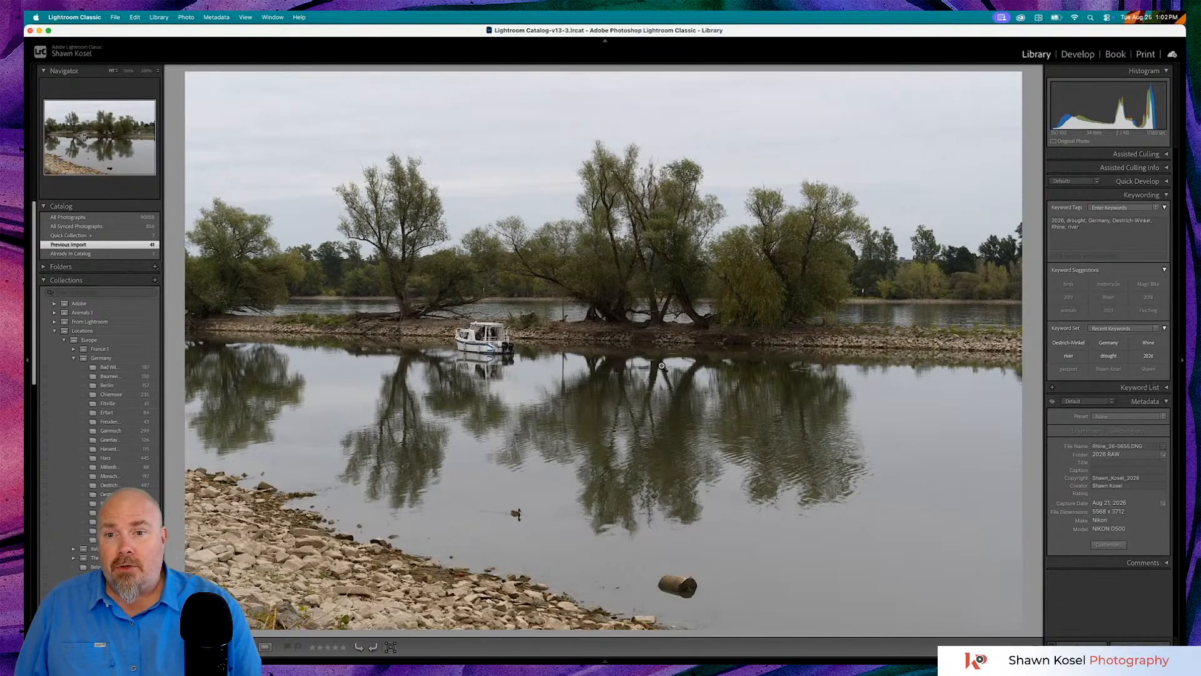
{"action": "key", "text": "Left"}
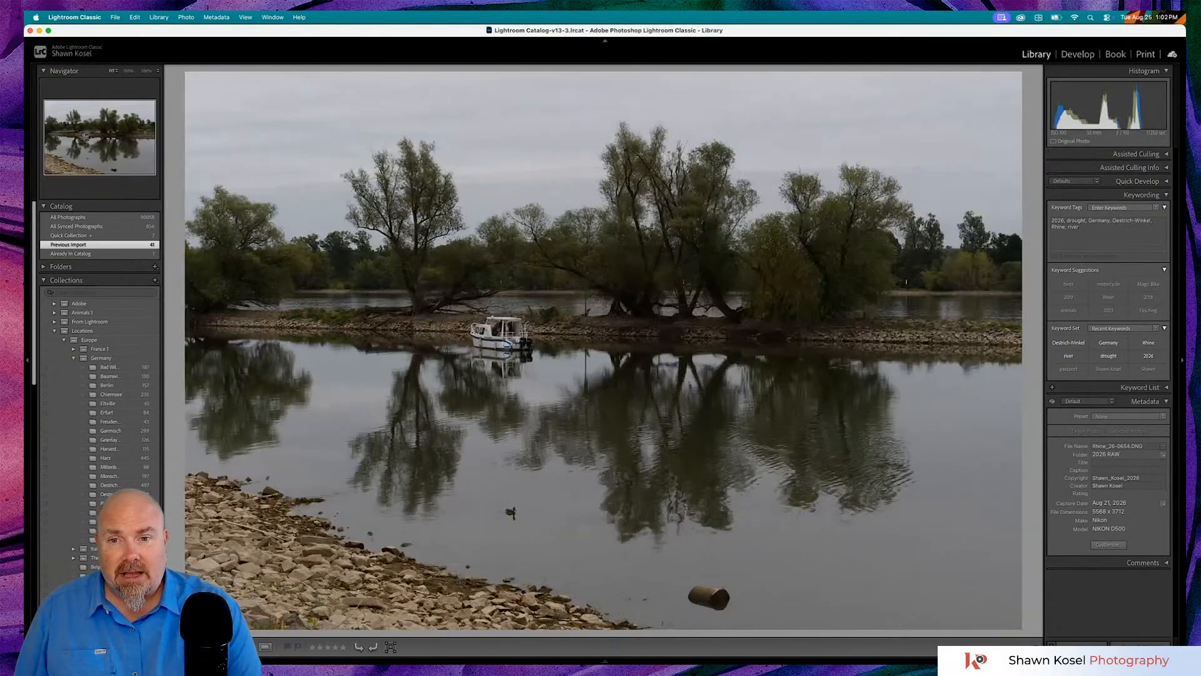
{"action": "key", "text": "Right"}
{"action": "key", "text": "Right"}
{"action": "key", "text": "Right"}
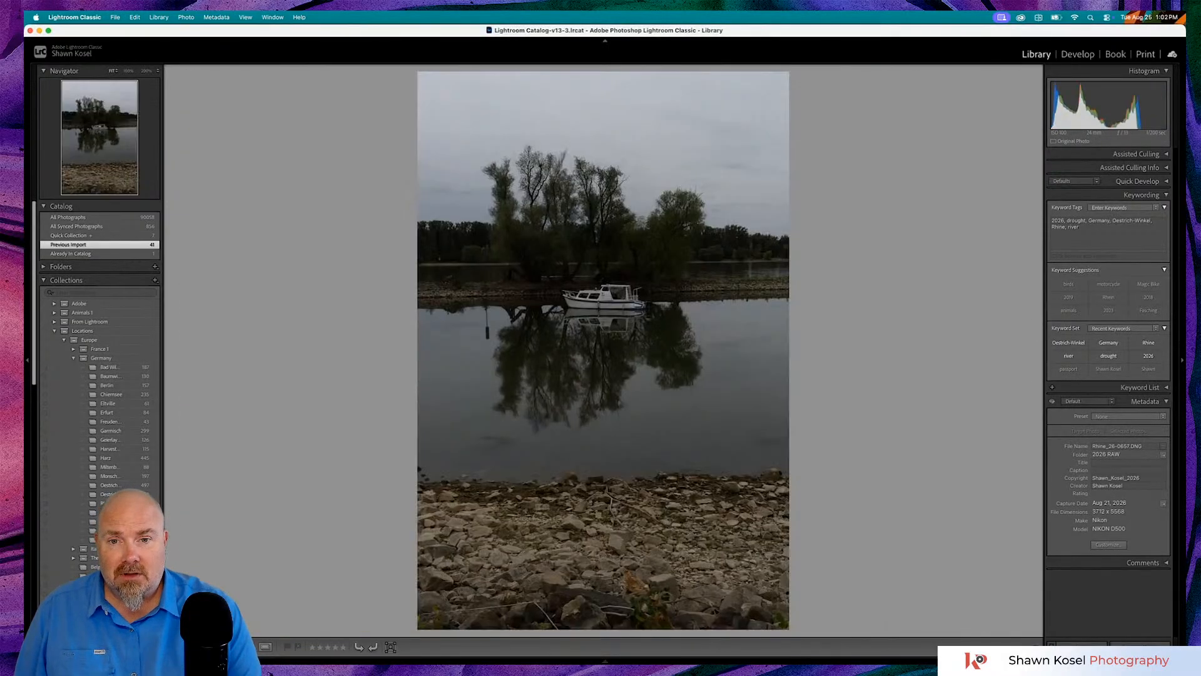
- Examine the boat and the stony foreground of the portrait photo up close, returning to the full photo after each
{"action": "left_click", "coordinate": [603, 297]}
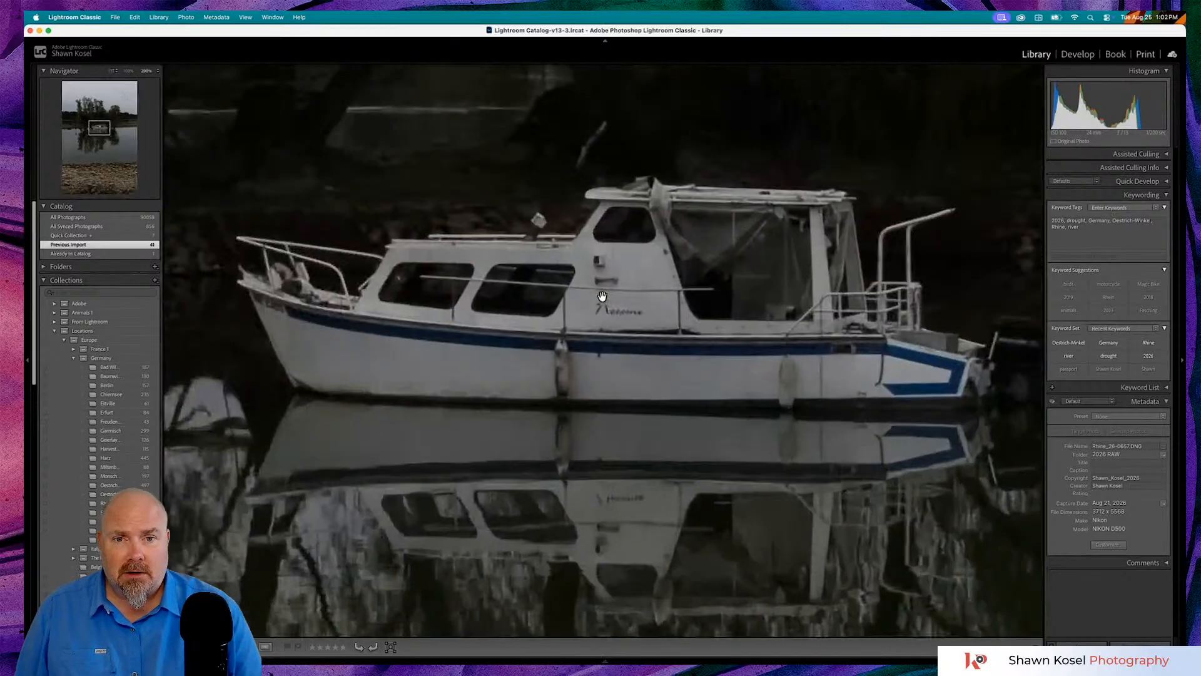
{"action": "left_click", "coordinate": [602, 297]}
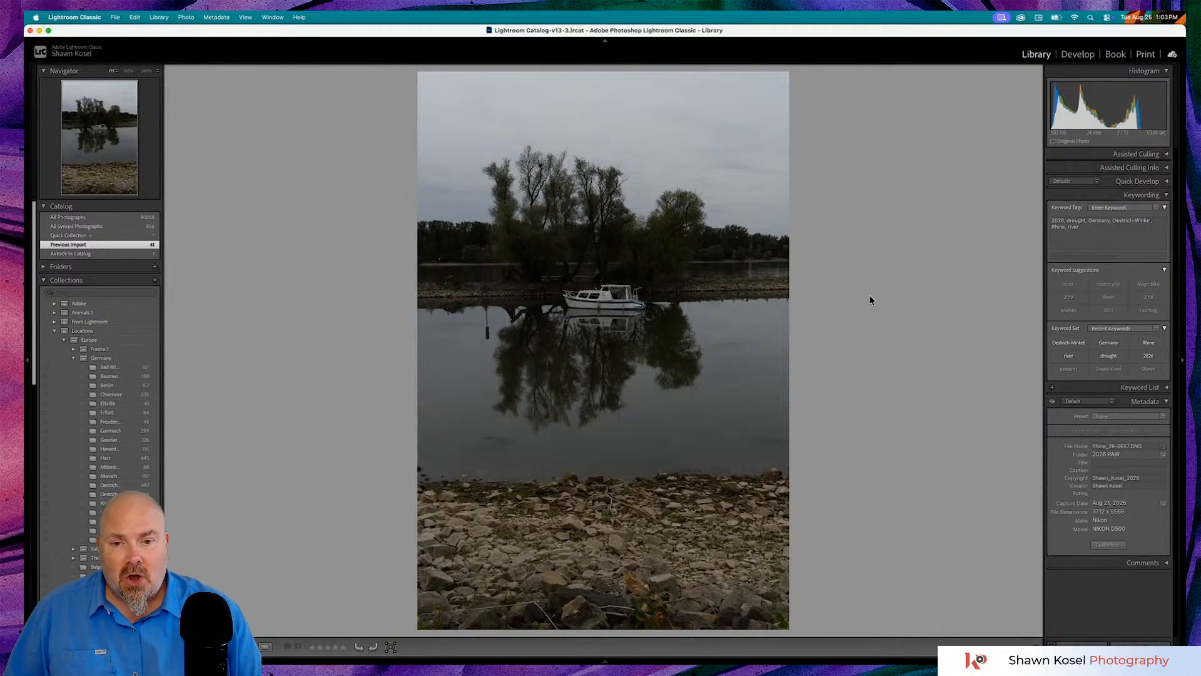
{"action": "left_click", "coordinate": [532, 574]}
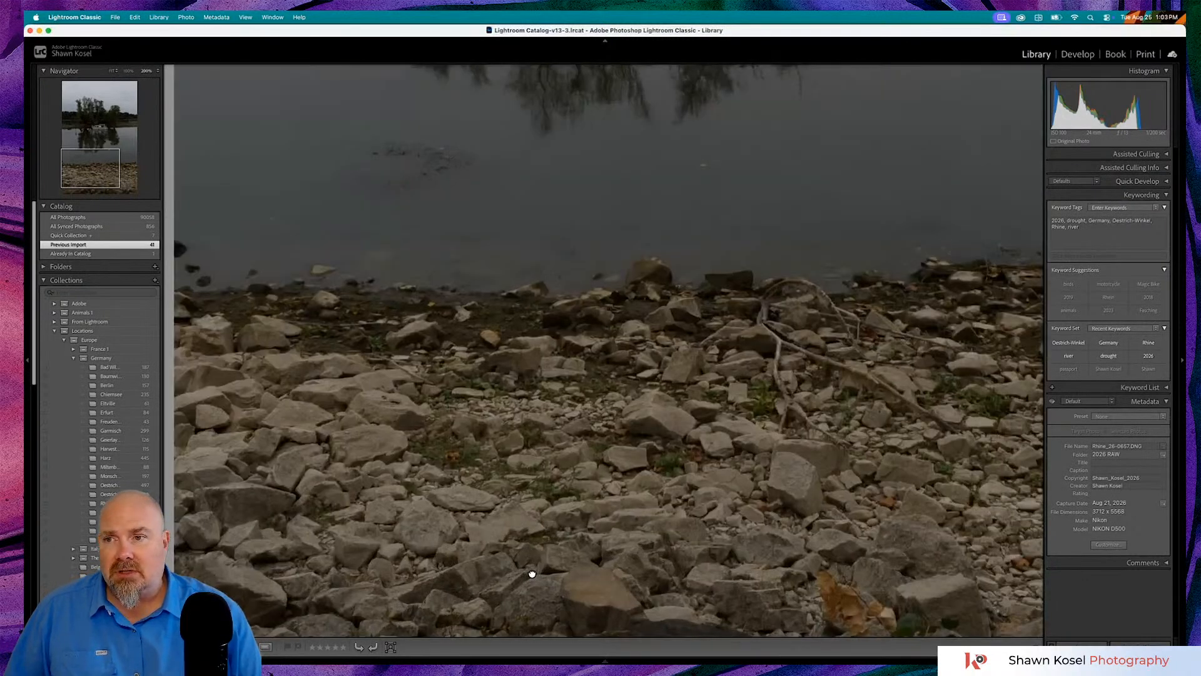
{"action": "scroll", "coordinate": [532, 573], "scroll_direction": "down", "scroll_amount": 3}
{"action": "left_click", "coordinate": [659, 499]}
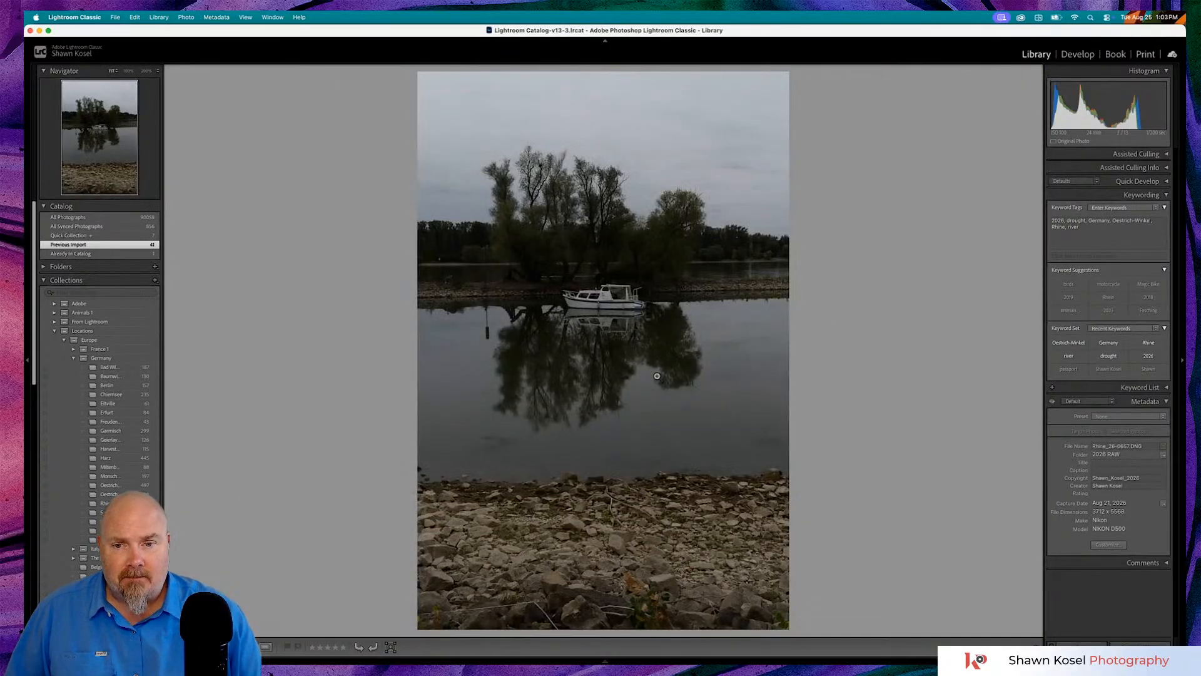
- Examine the floating debris in the dark water of the portrait photo at 200%, and return to the full photo
{"action": "left_click", "coordinate": [563, 450]}
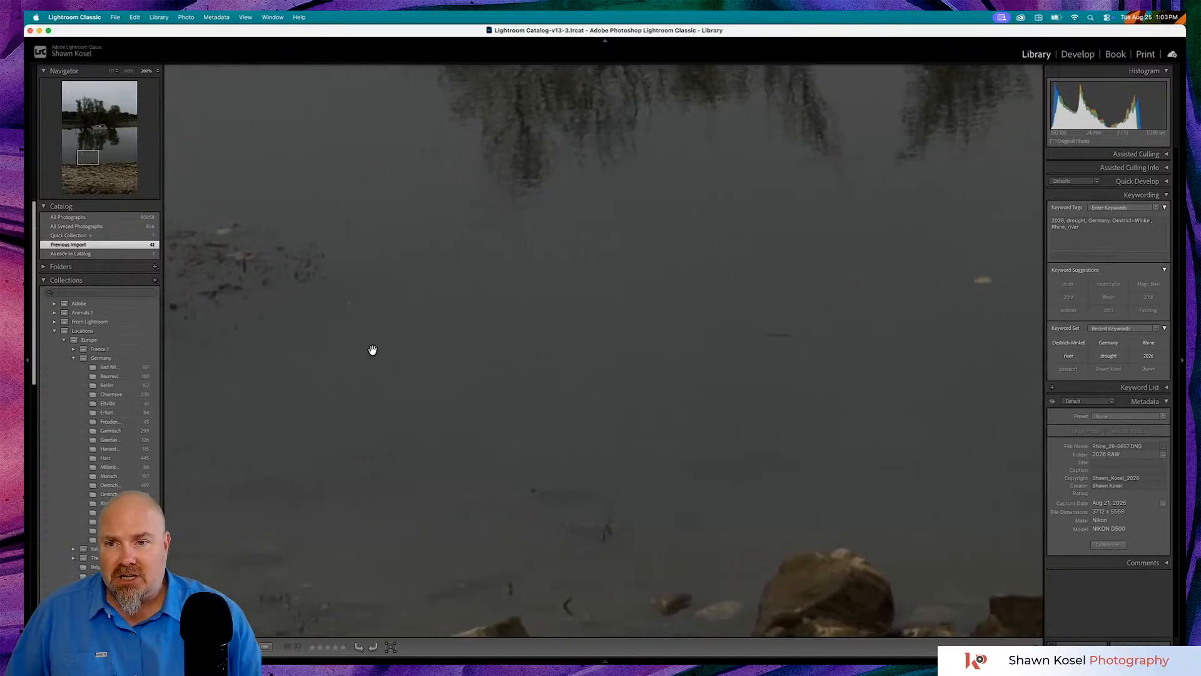
{"action": "scroll", "coordinate": [372, 350], "scroll_direction": "left", "scroll_amount": 4}
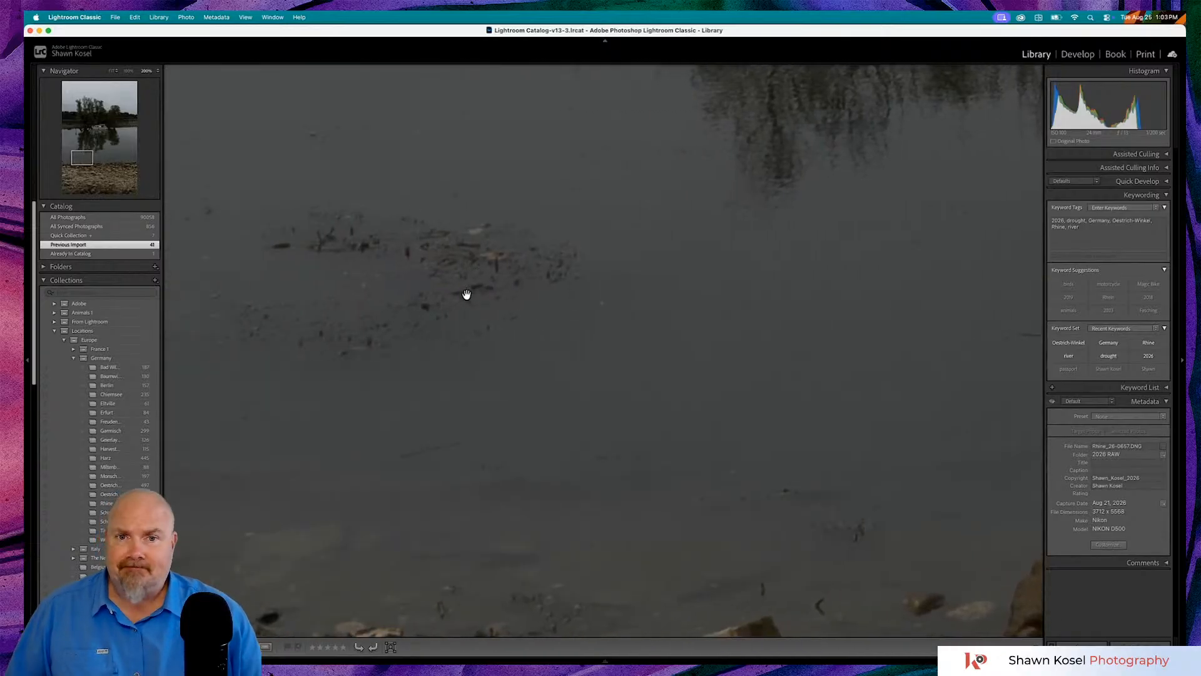
{"action": "left_click", "coordinate": [466, 294]}
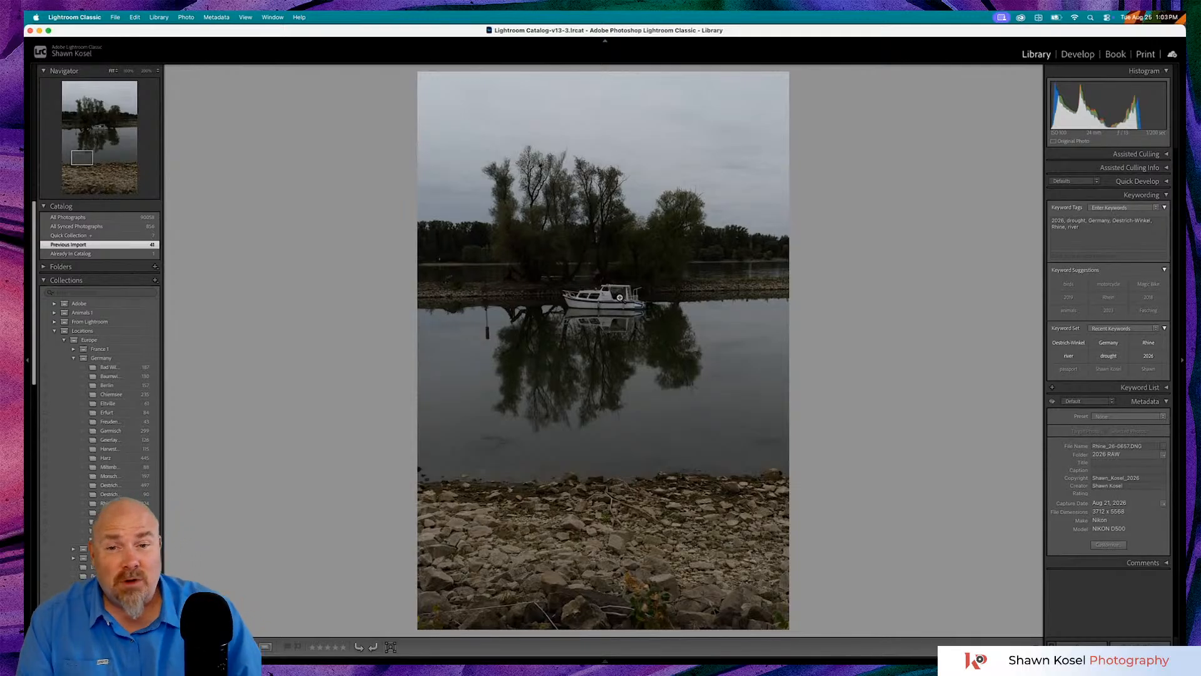
- Inspect the boat's hull and name lettering in the portrait photo at 200%, and return to the thumbnail grid
{"action": "left_click", "coordinate": [619, 297]}
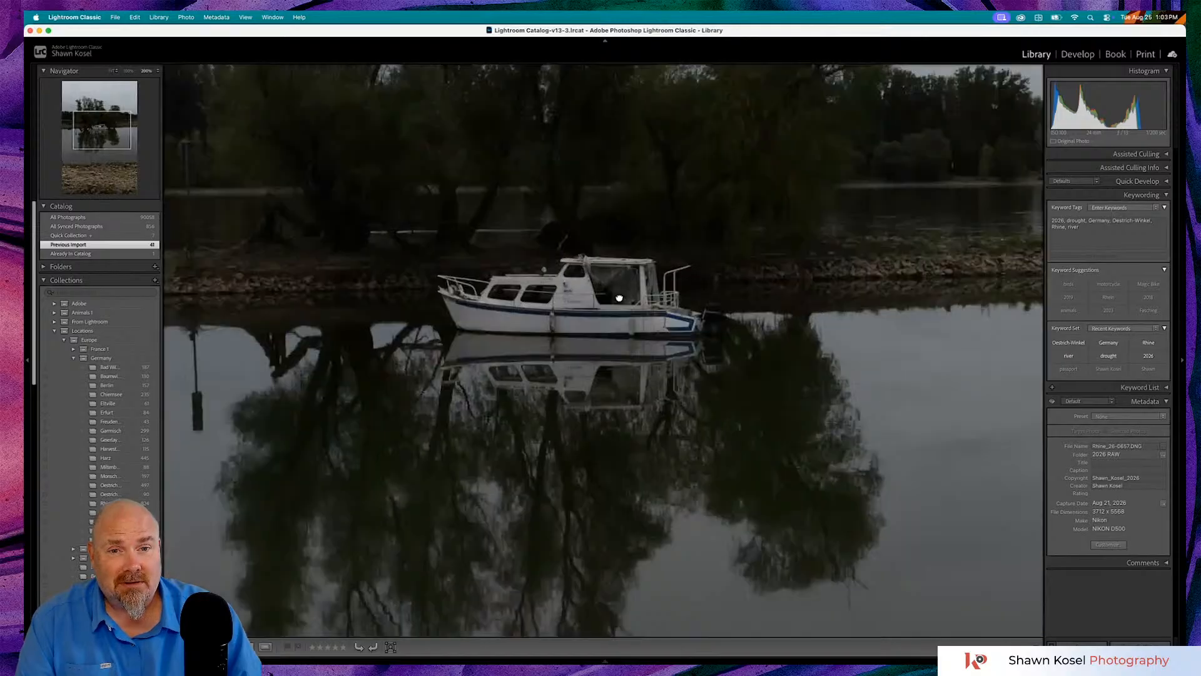
{"action": "left_click", "coordinate": [619, 297]}
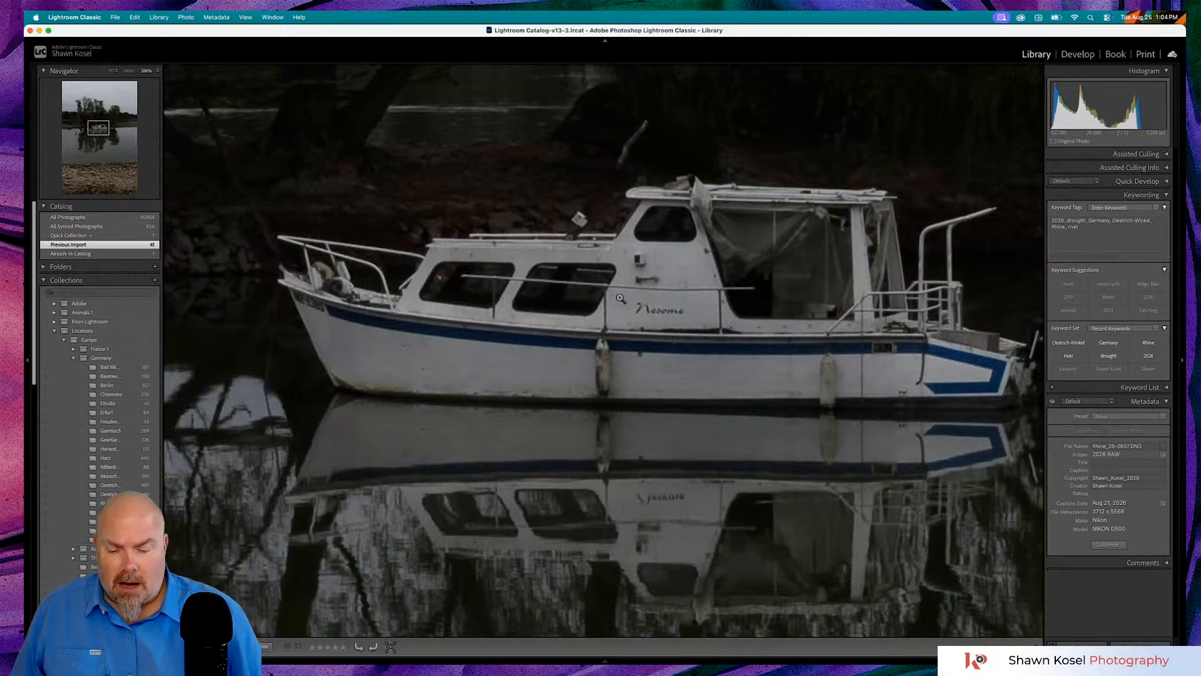
{"action": "left_click", "coordinate": [621, 298]}
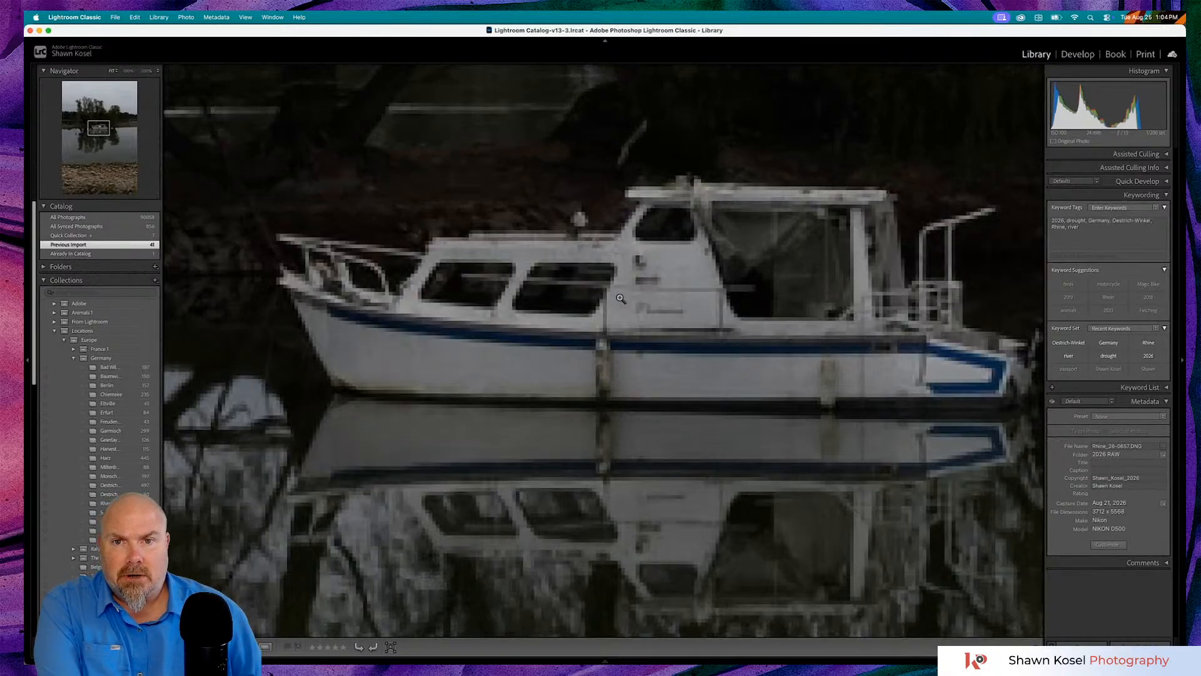
{"action": "key", "text": "g"}
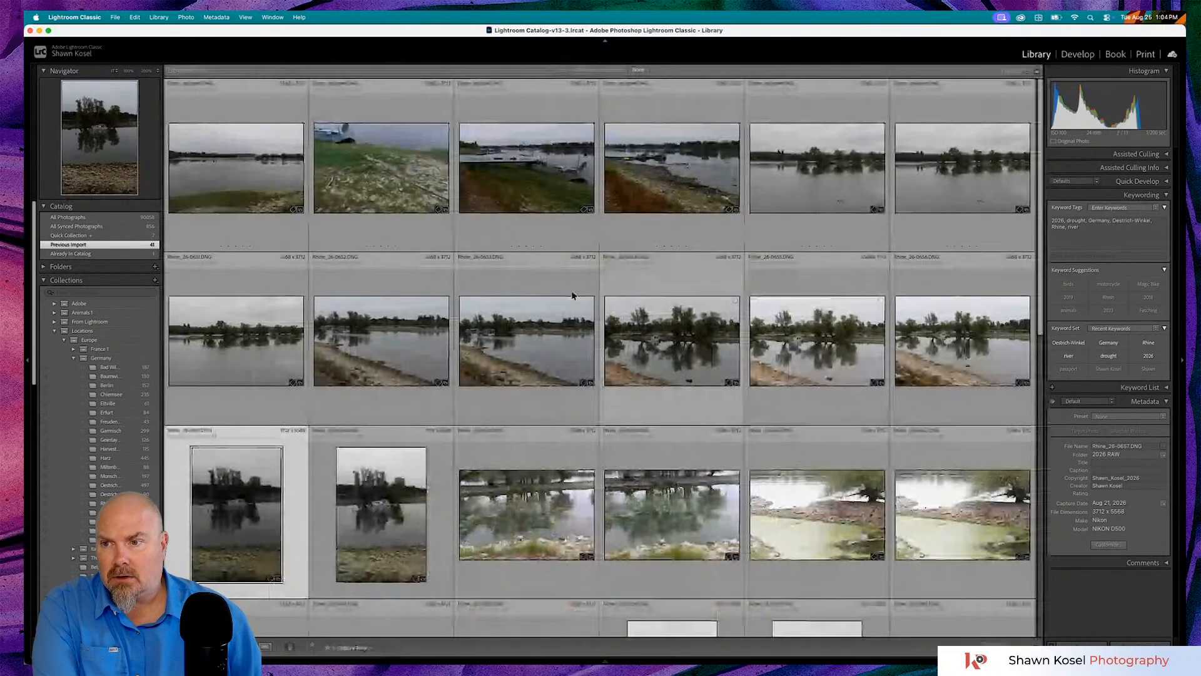
- Show all photographs in the catalog and browse back through the older shoots to the Magic_Bike motorcycle photos
{"action": "left_click", "coordinate": [220, 152]}
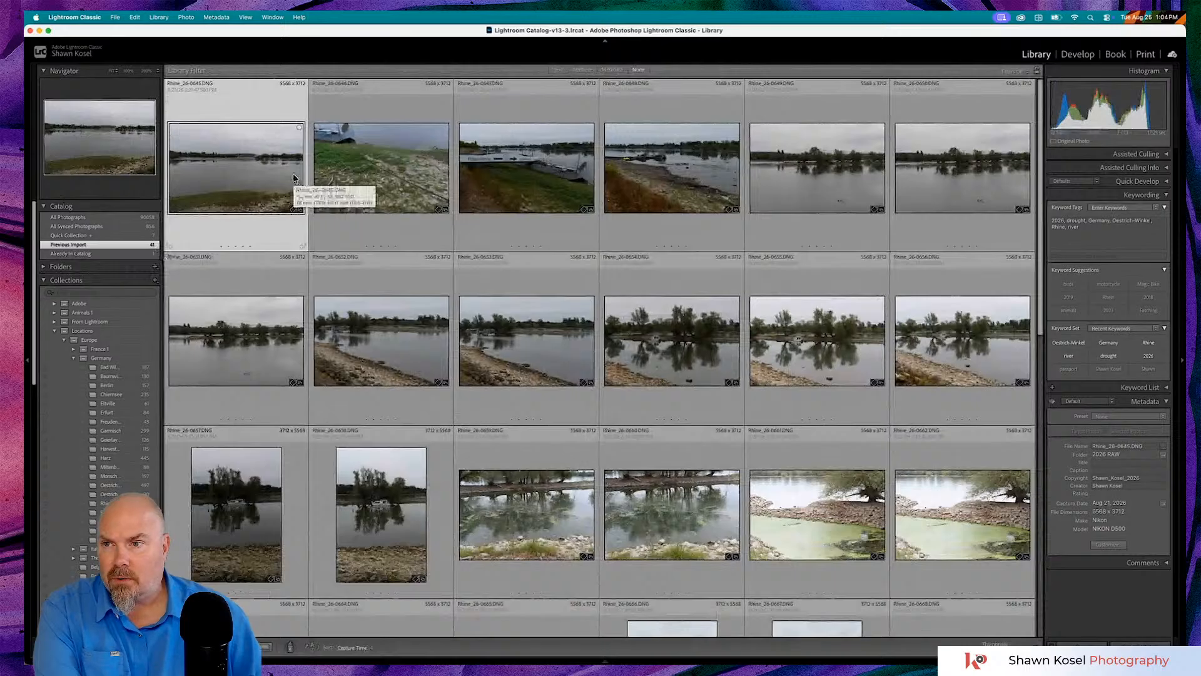
{"action": "left_click", "coordinate": [125, 217]}
{"action": "scroll", "coordinate": [589, 281], "scroll_direction": "up", "scroll_amount": 3}
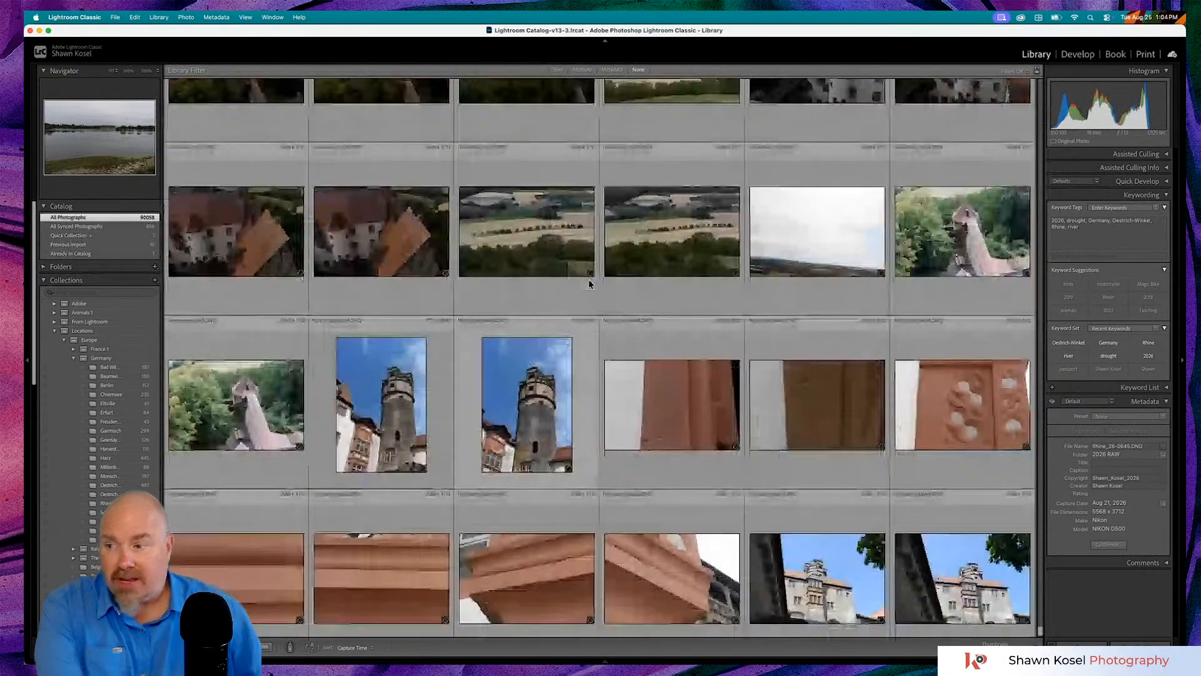
{"action": "scroll", "coordinate": [589, 283], "scroll_direction": "up", "scroll_amount": 10}
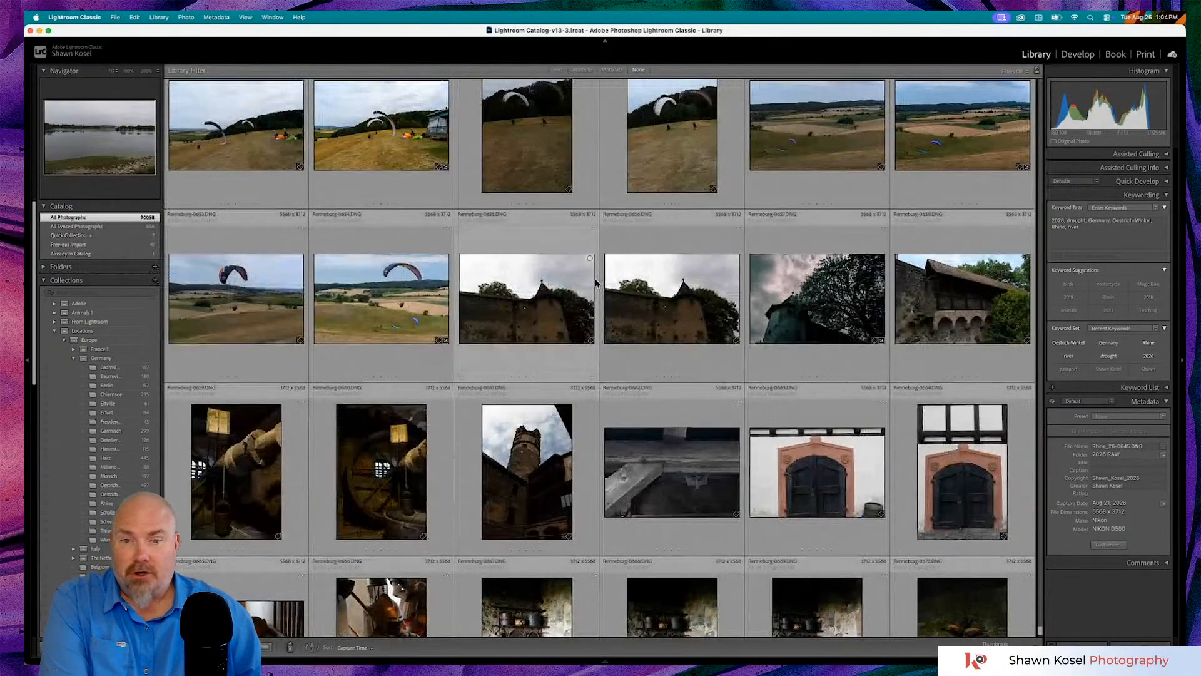
{"action": "scroll", "coordinate": [598, 282], "scroll_direction": "up", "scroll_amount": 10}
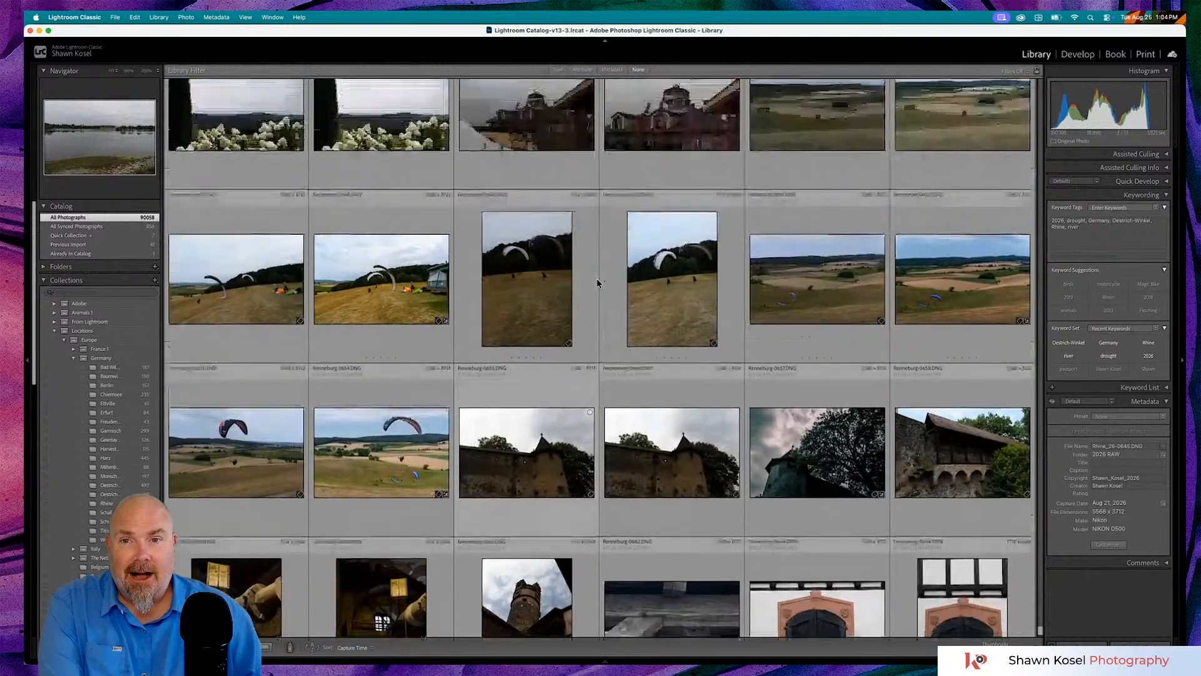
{"action": "scroll", "coordinate": [597, 282], "scroll_direction": "up", "scroll_amount": 15}
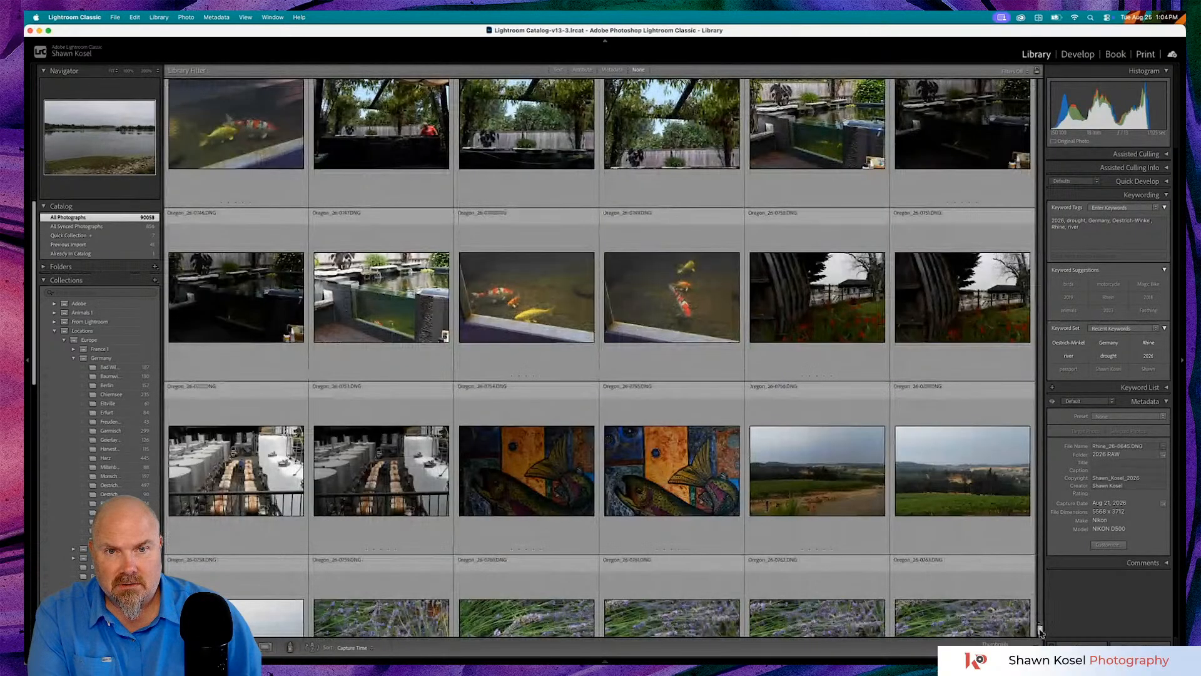
{"action": "left_click_drag", "start_coordinate": [1039, 628], "coordinate": [1037, 620]}
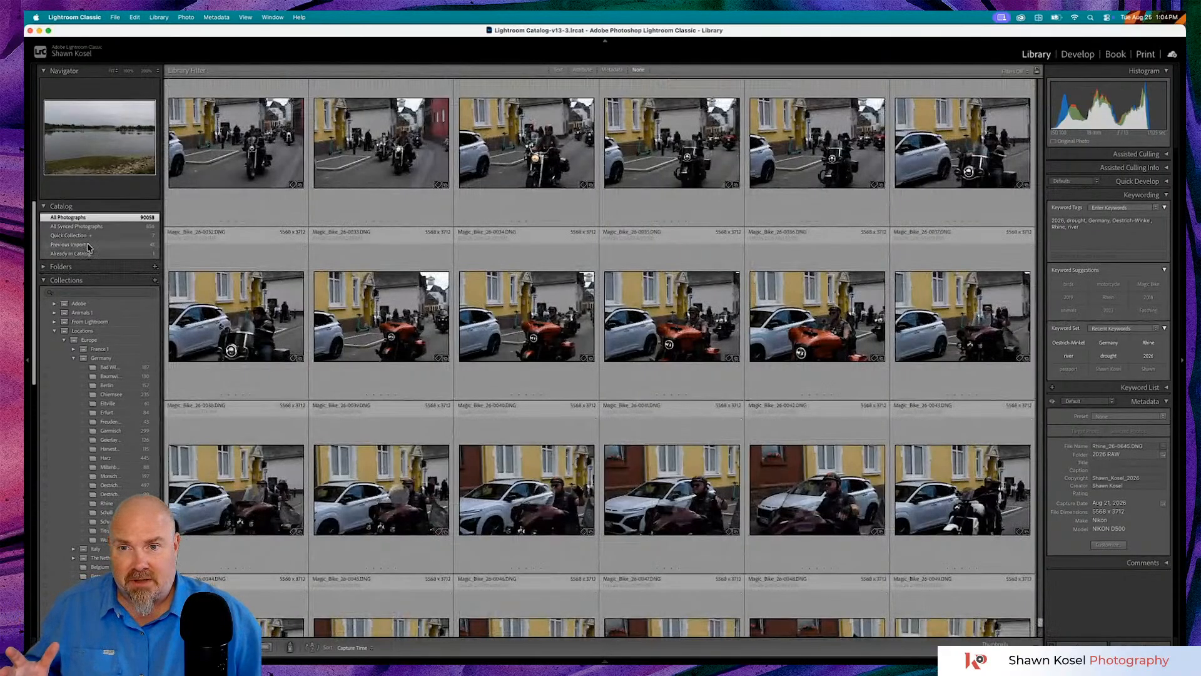
- Return to the previous import and open the portrait boat photo Rhine_26-0657.DNG in the single-photo view
{"action": "left_click", "coordinate": [88, 246]}
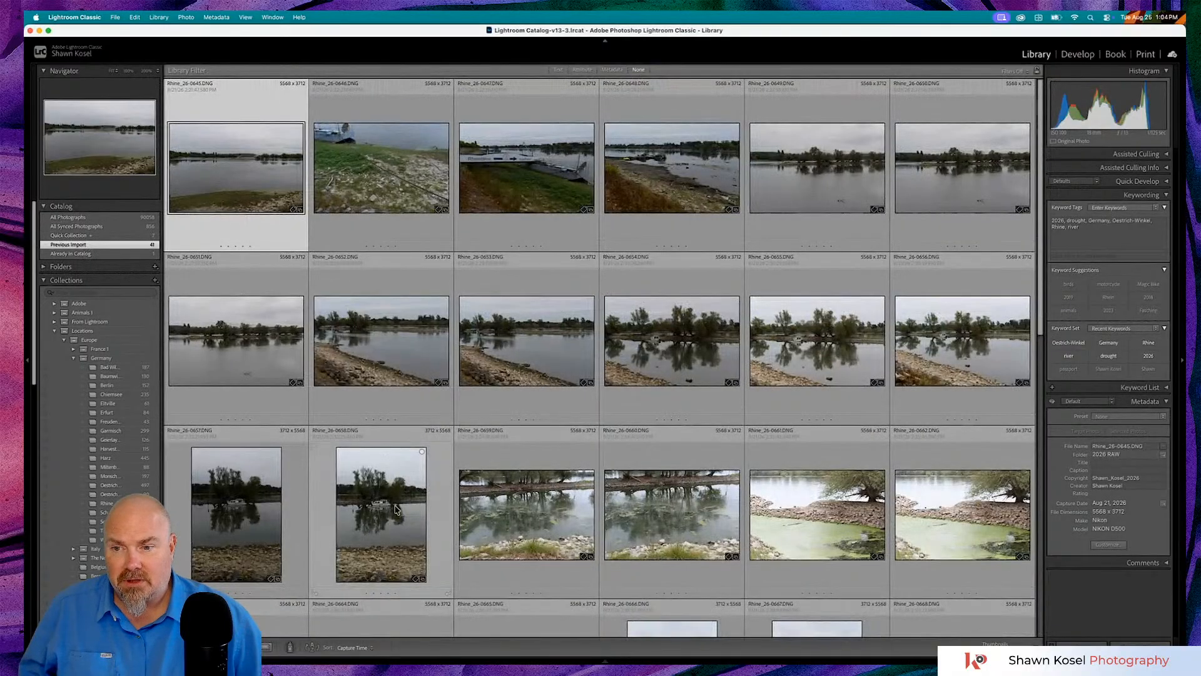
{"action": "double_click", "coordinate": [237, 478]}
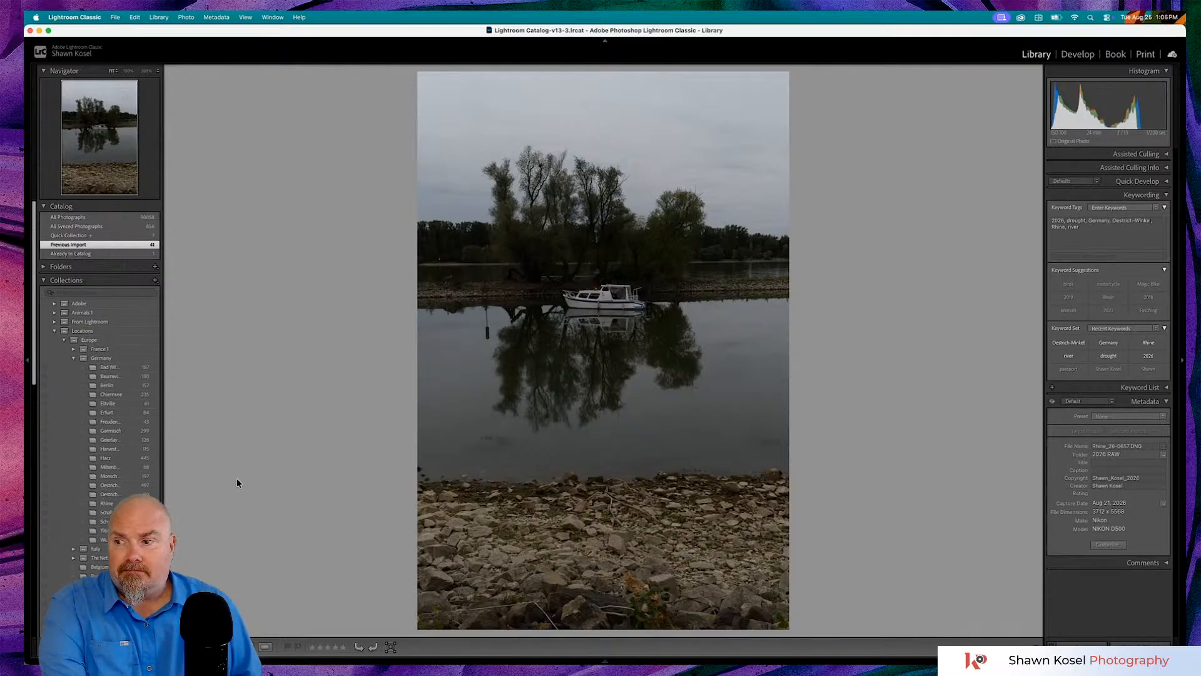
- Show all photographs in the catalog and browse the September 2018 castle ruin photos, starting at DSC_5606.NEF, in the single-photo view
{"action": "key", "text": "g"}
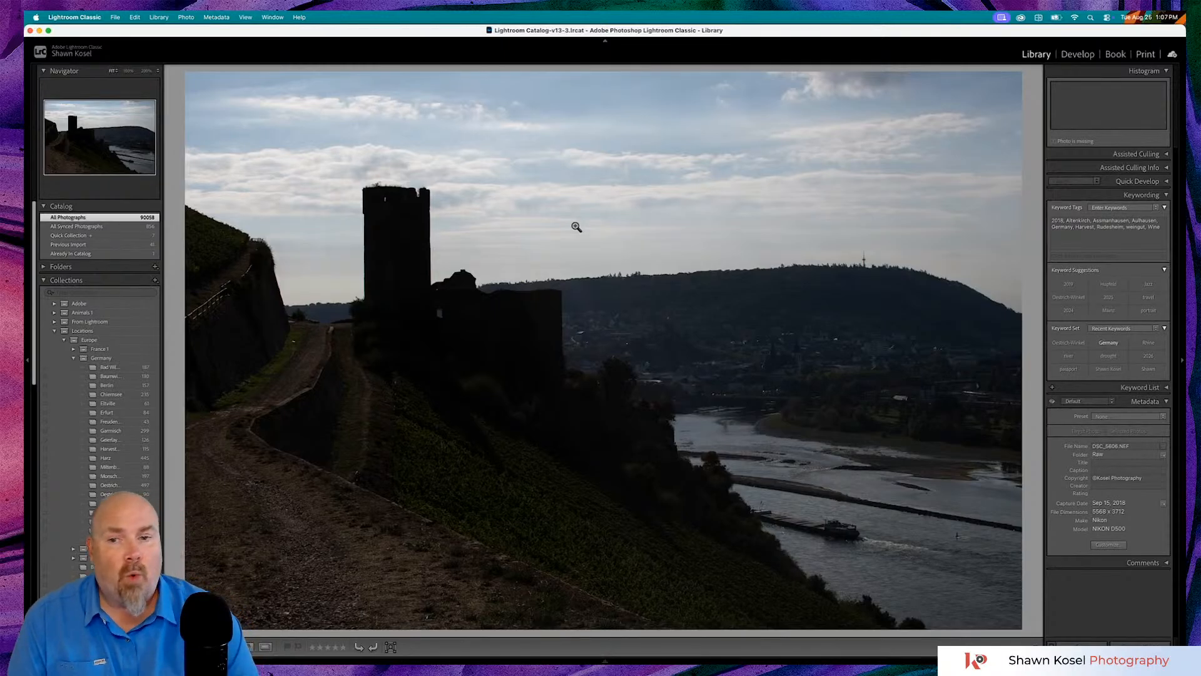
{"action": "key", "text": "Right"}
{"action": "key", "text": "Left"}
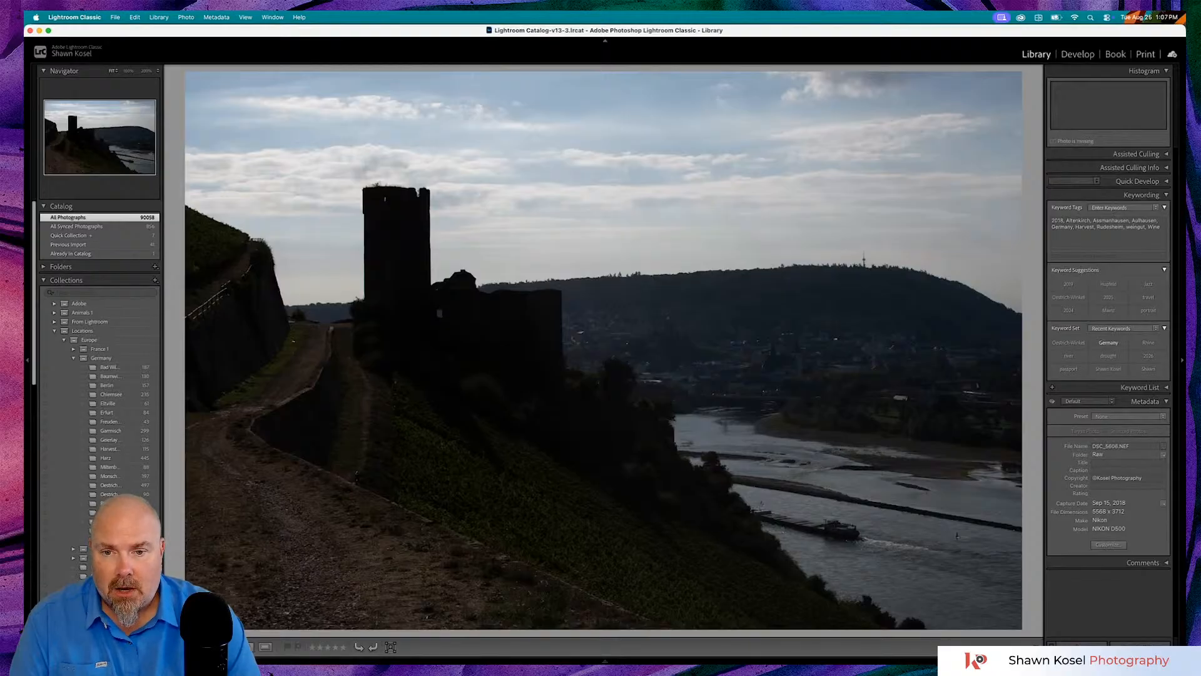
{"action": "key", "text": "Right"}
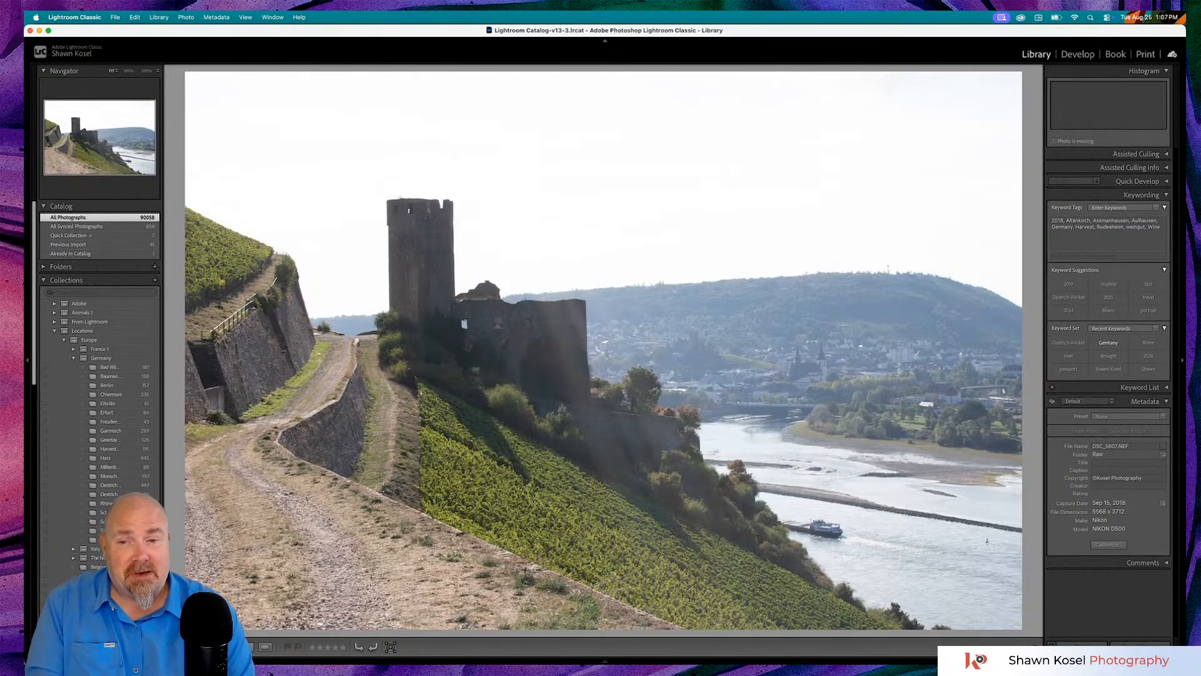
{"action": "key", "text": "Right"}
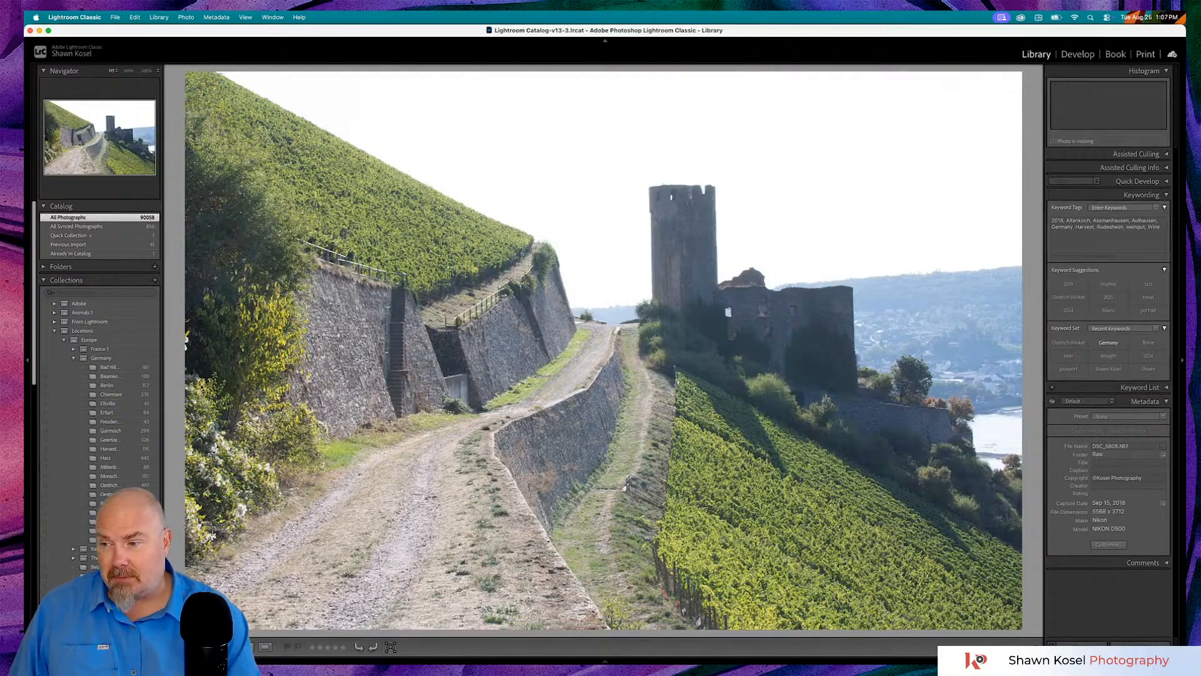
{"action": "key", "text": "Right"}
{"action": "key", "text": "Right"}
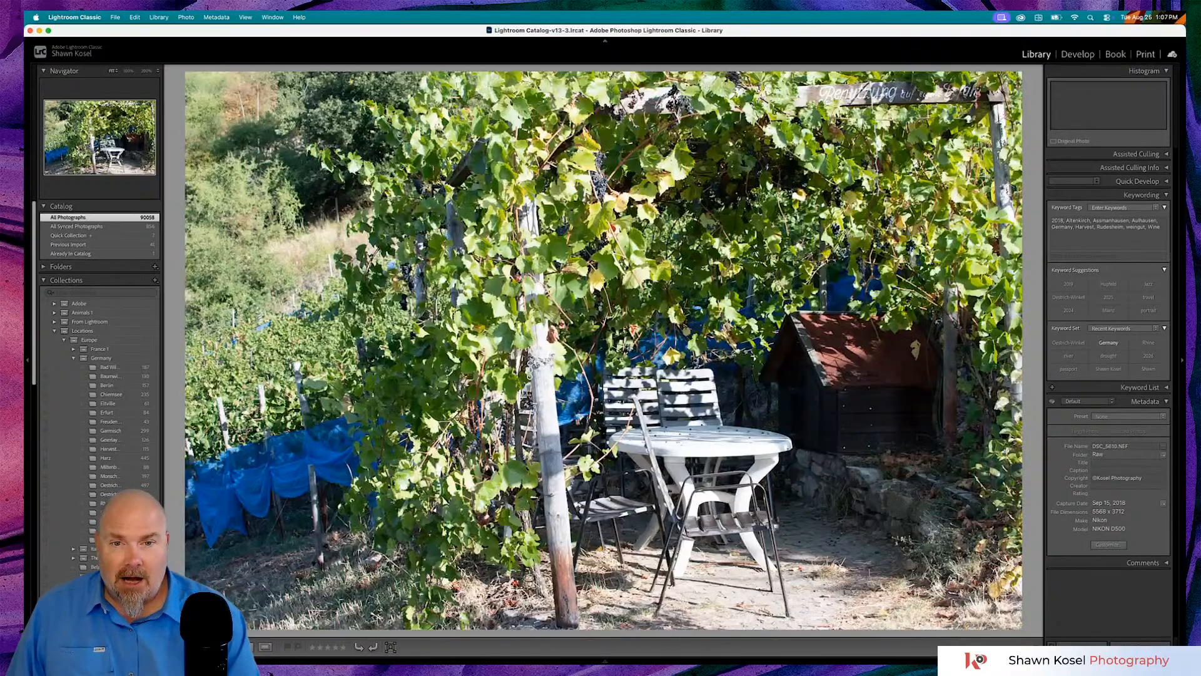
- Browse onward from the vine arbor photos through the vineyard workers to the two men among the vines, DSC_5616.NEF
{"action": "key", "text": "Right"}
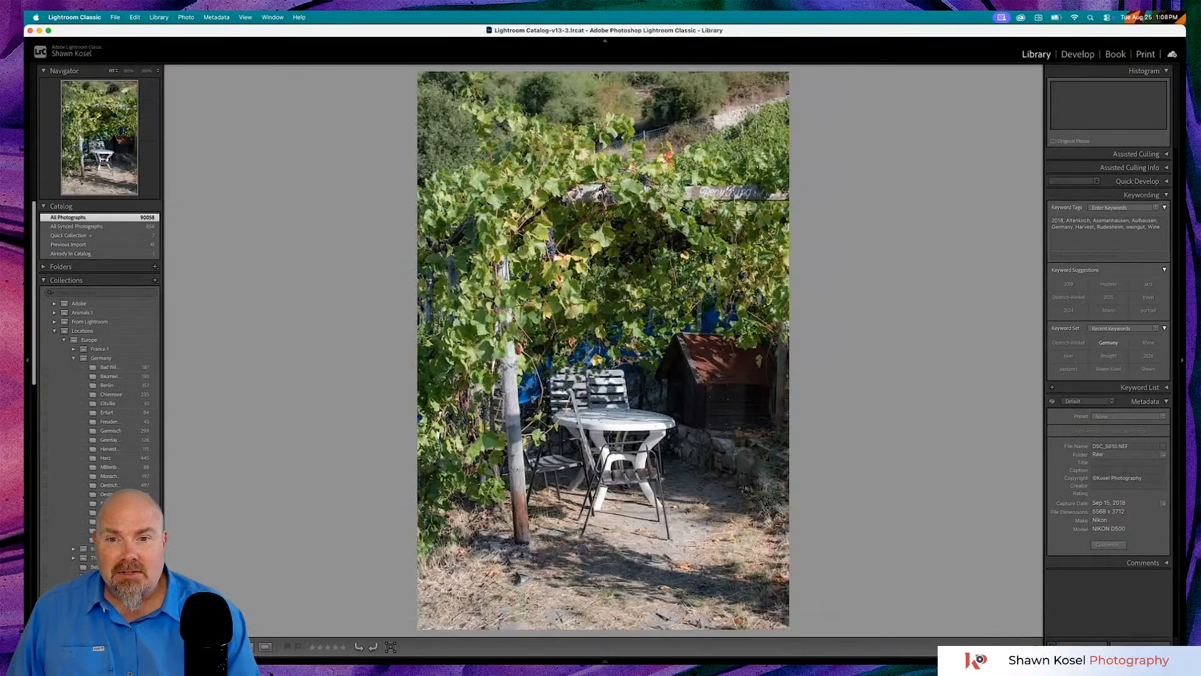
{"action": "key", "text": "Right"}
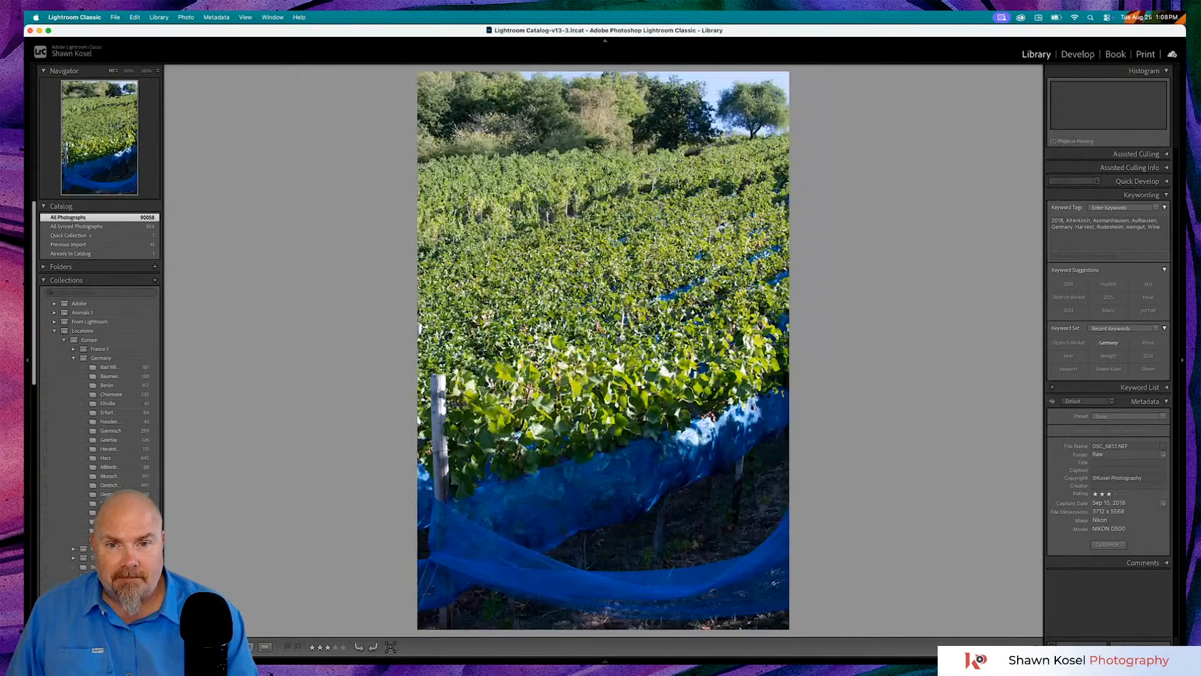
{"action": "key", "text": "Right"}
{"action": "key", "text": "Right"}
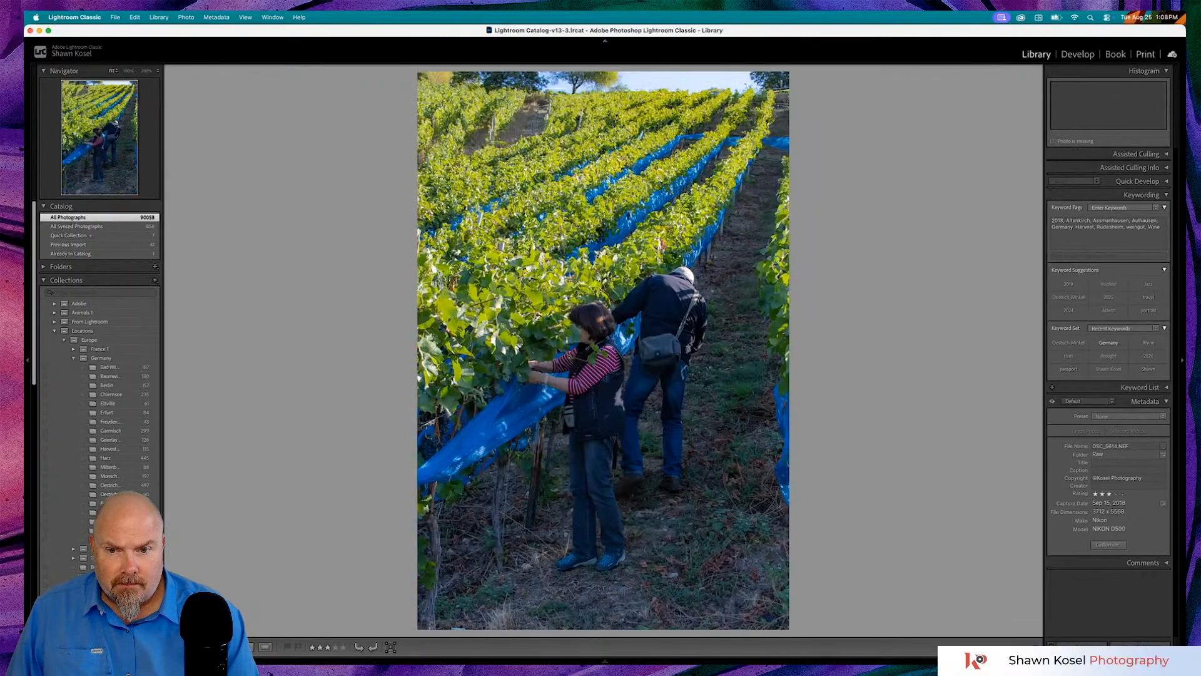
{"action": "key", "text": "Right"}
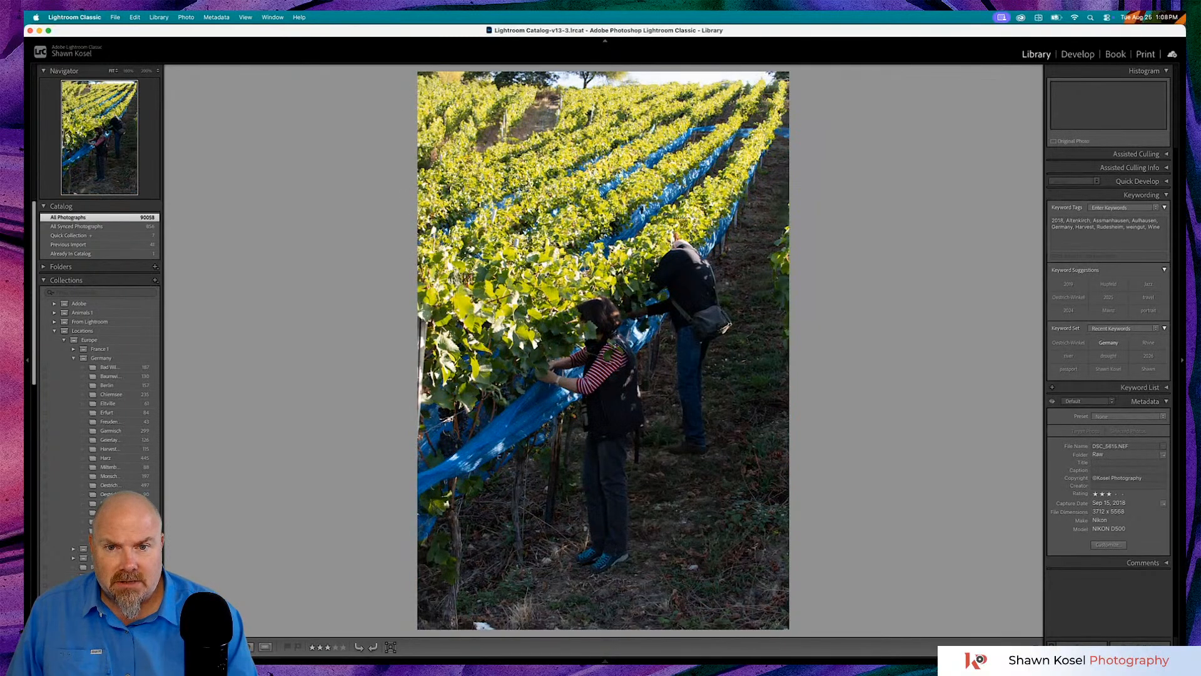
{"action": "key", "text": "Right"}
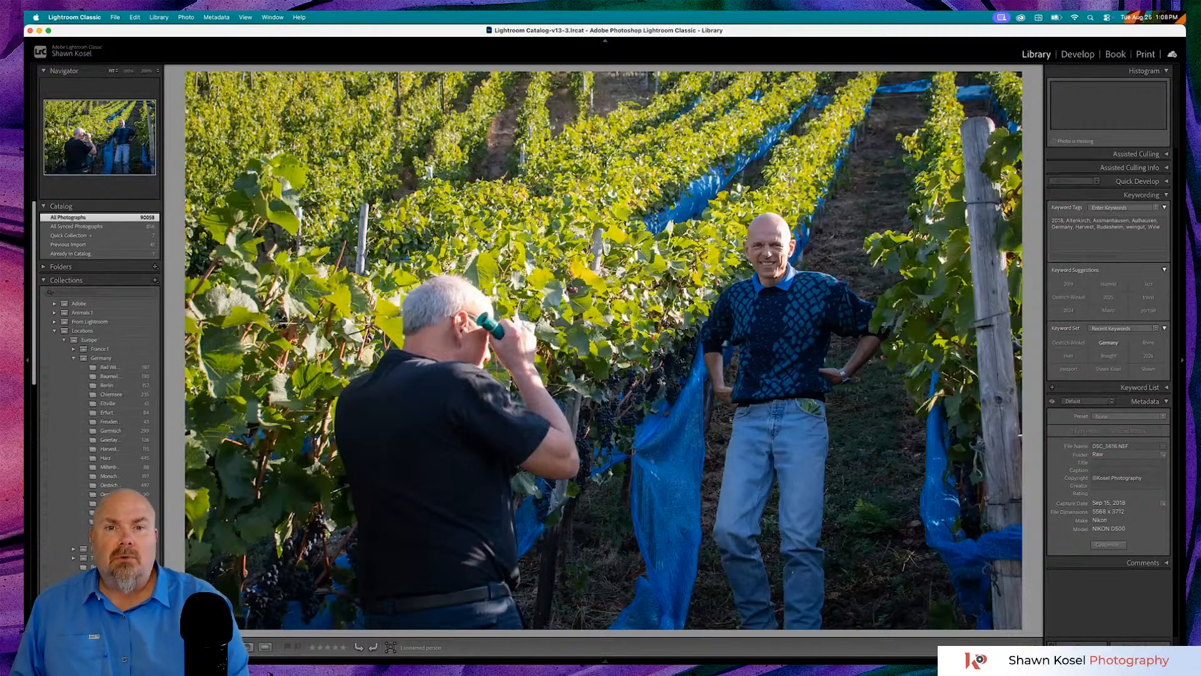
- Inspect the grape clusters between the two men at 200%, zoom back out, and return to the thumbnail grid
{"action": "left_click", "coordinate": [645, 394]}
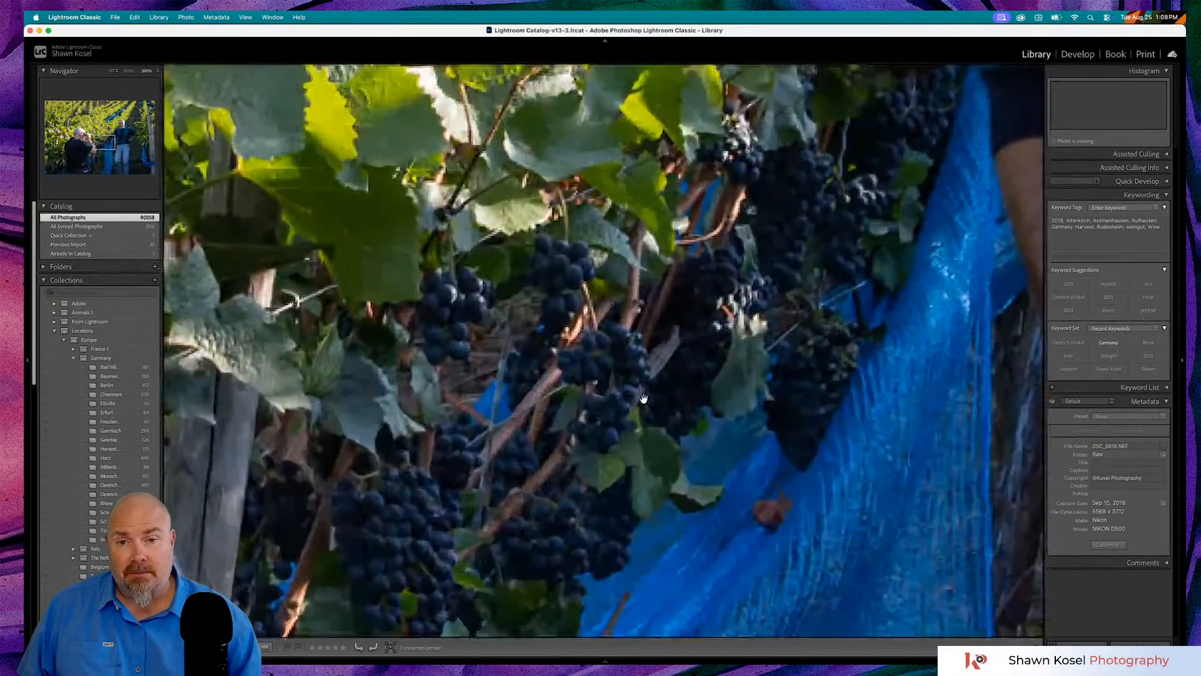
{"action": "left_click", "coordinate": [539, 326]}
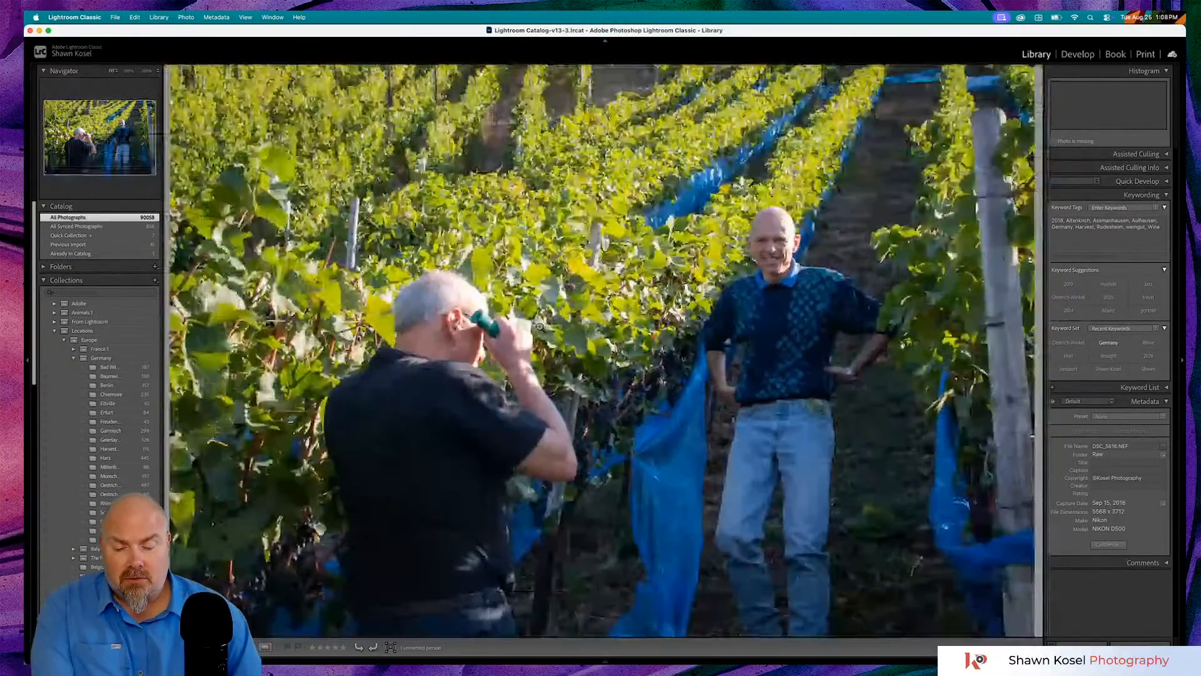
{"action": "key", "text": "g"}
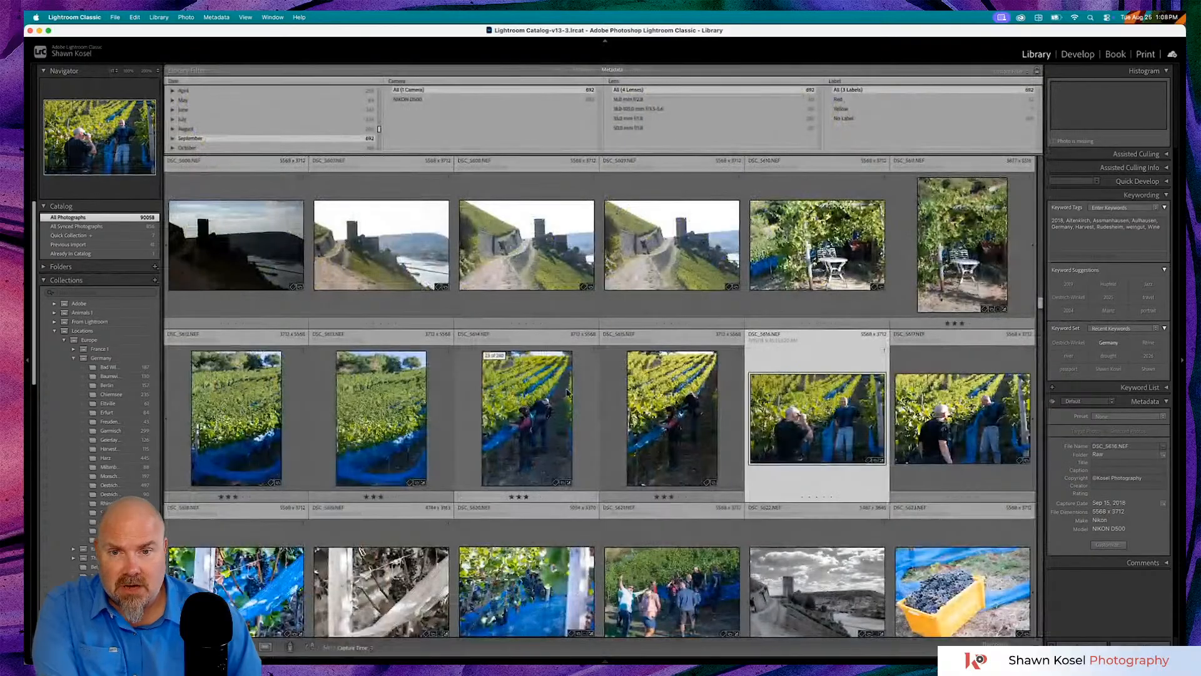
- Check the missing original of DSC_5614.NEF without relocating it, and view the photo of the two men once more
{"action": "left_click", "coordinate": [594, 352]}
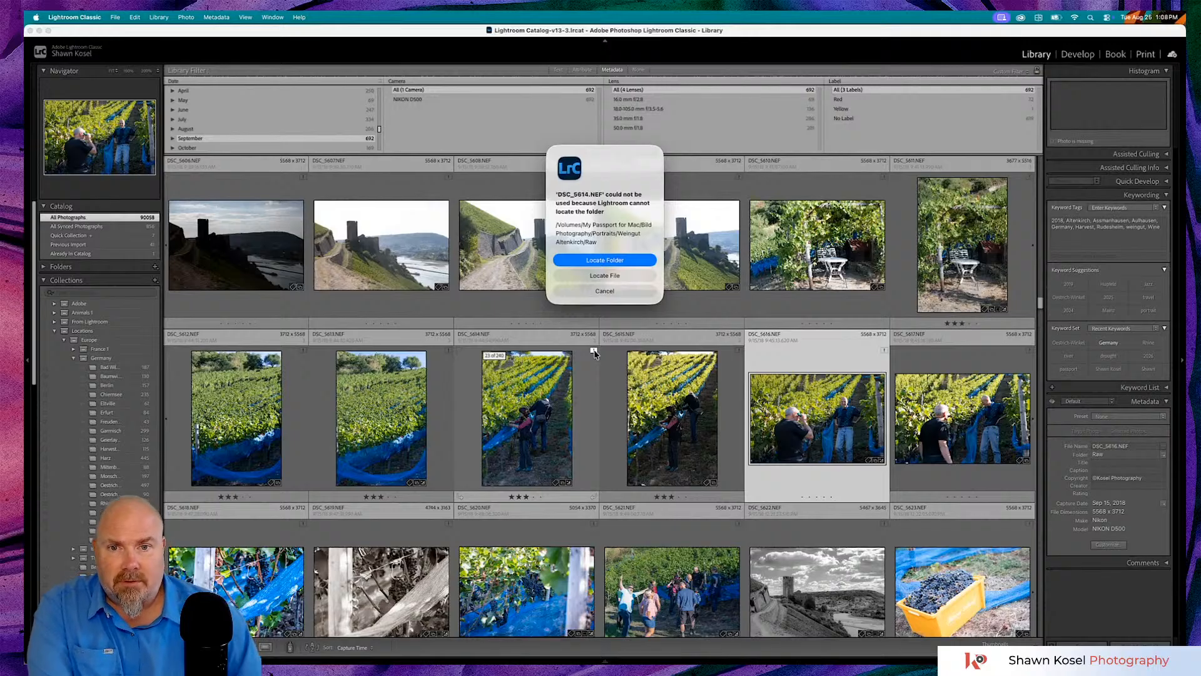
{"action": "left_click", "coordinate": [605, 290]}
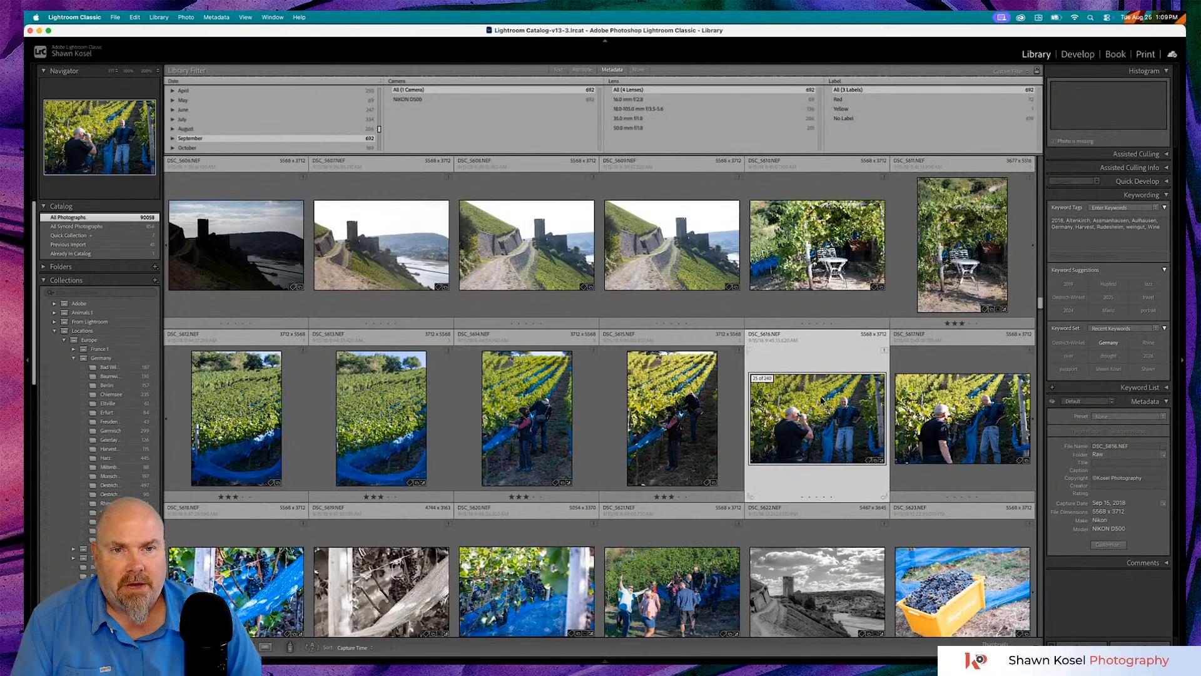
{"action": "double_click", "coordinate": [799, 403]}
{"action": "key", "text": "g"}
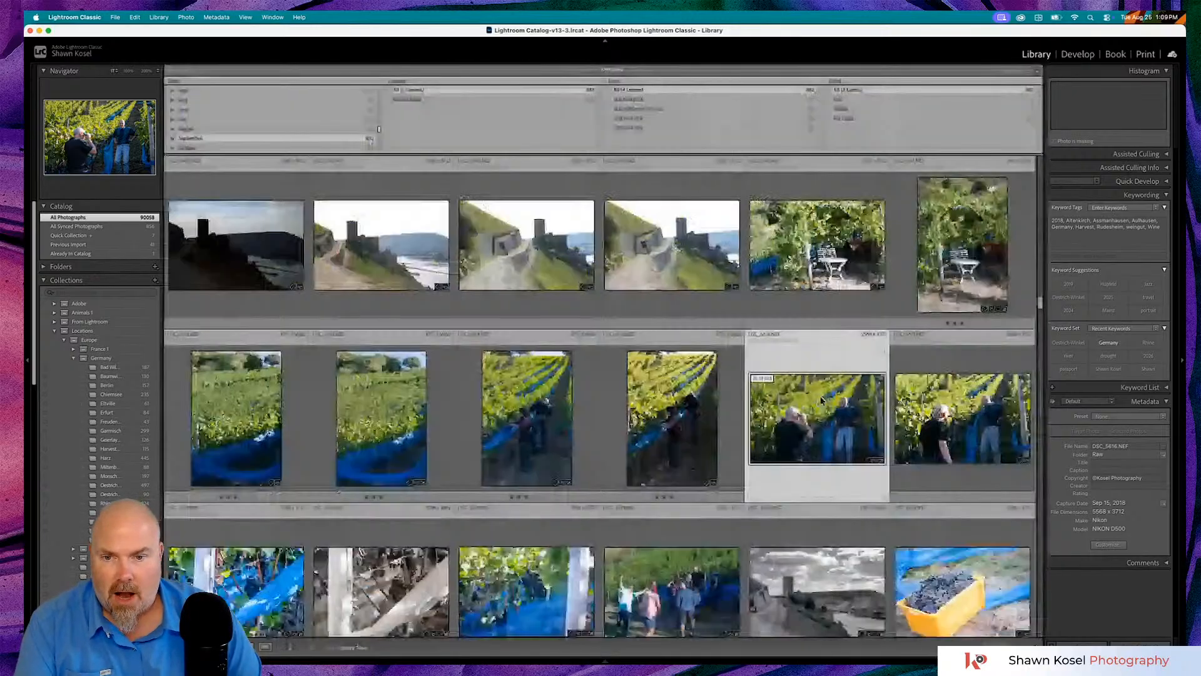
- View the color and black-and-white close-ups of grapes behind the netting, beginning with DSC_5618.NEF, and return to the thumbnail grid
{"action": "scroll", "coordinate": [365, 367], "scroll_direction": "down", "scroll_amount": 5}
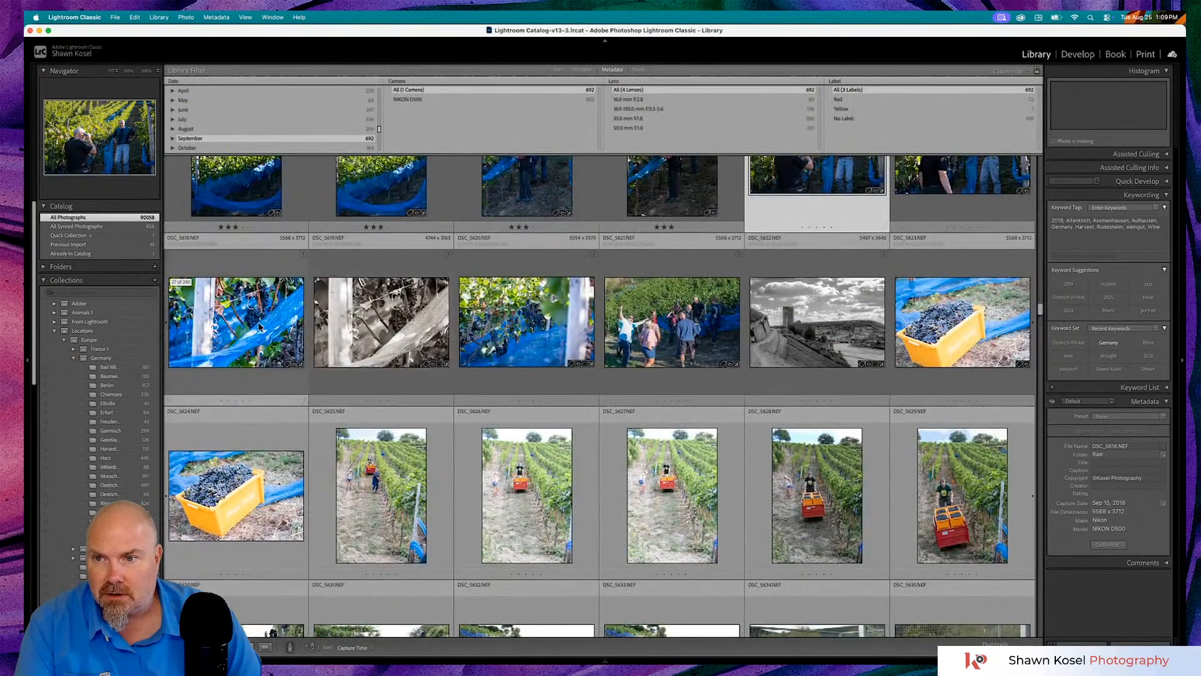
{"action": "double_click", "coordinate": [286, 332]}
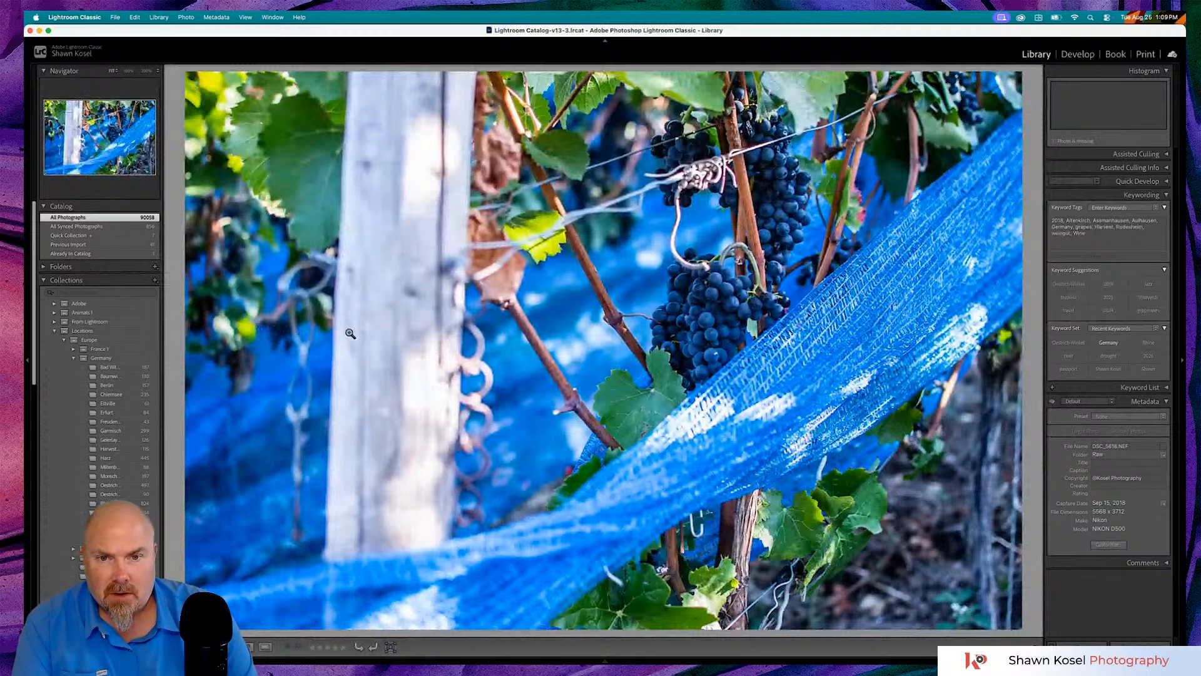
{"action": "key", "text": "Right"}
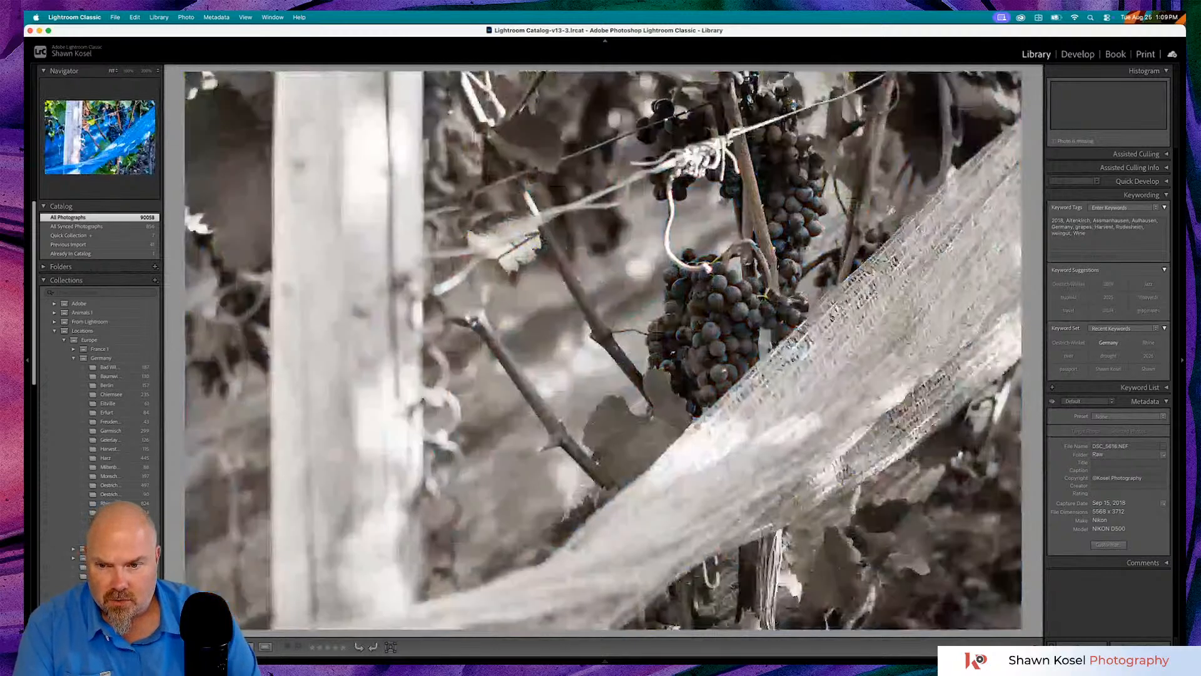
{"action": "key", "text": "g"}
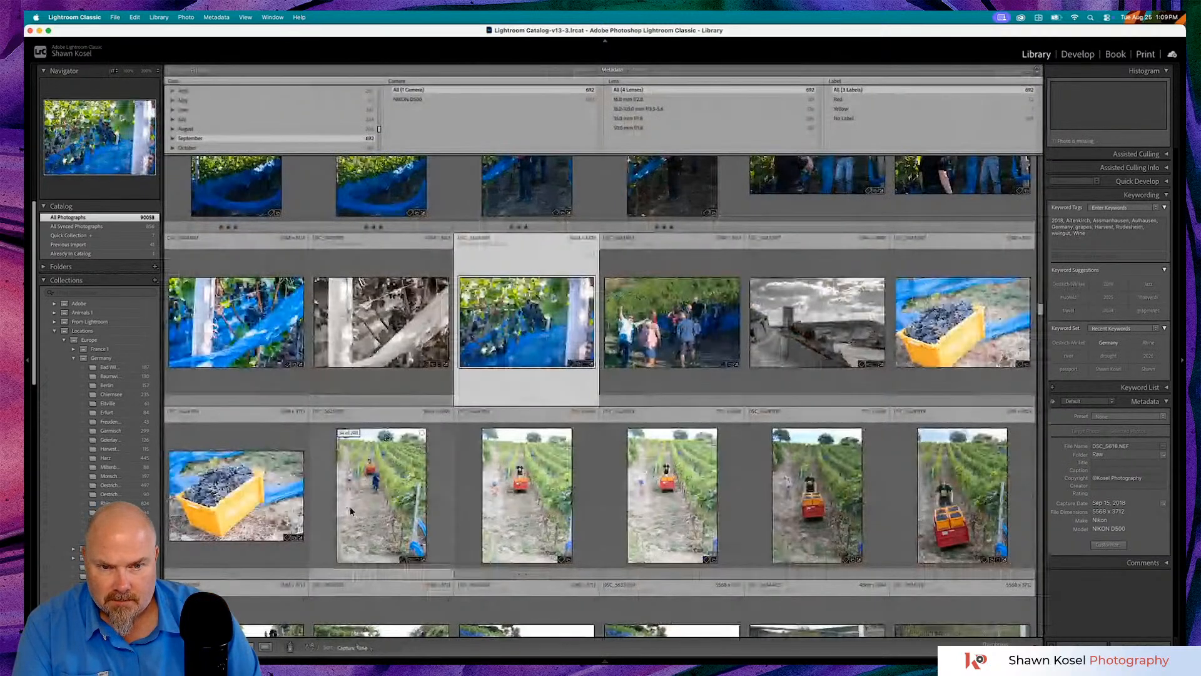
- Browse the harvest cart photos from the vineyard row to the worker seen from behind, DSC_5631.NEF, and return to the grid
{"action": "double_click", "coordinate": [385, 492]}
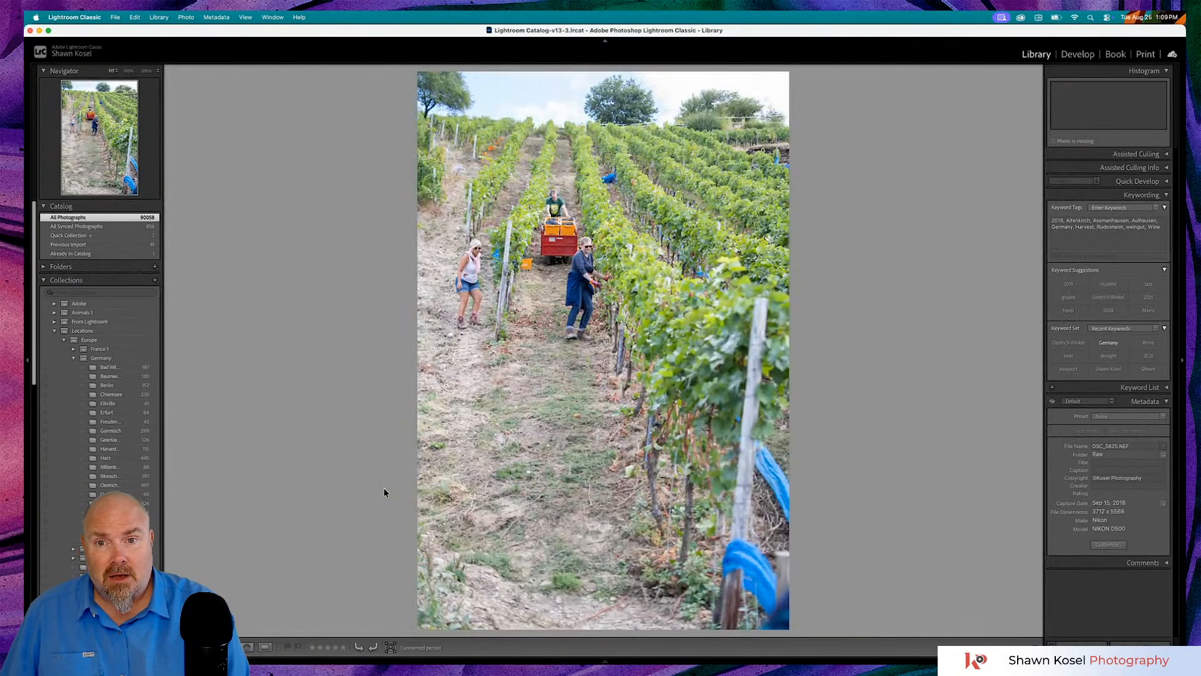
{"action": "key", "text": "Right"}
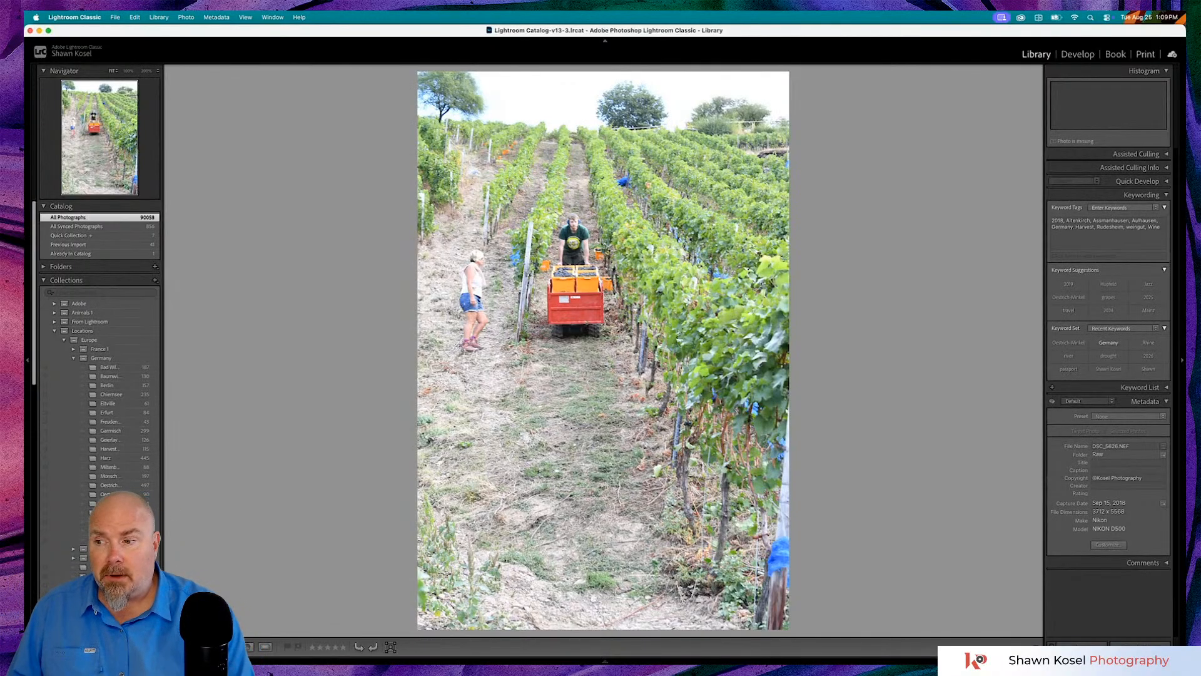
{"action": "key", "text": "Right"}
{"action": "key", "text": "Right"}
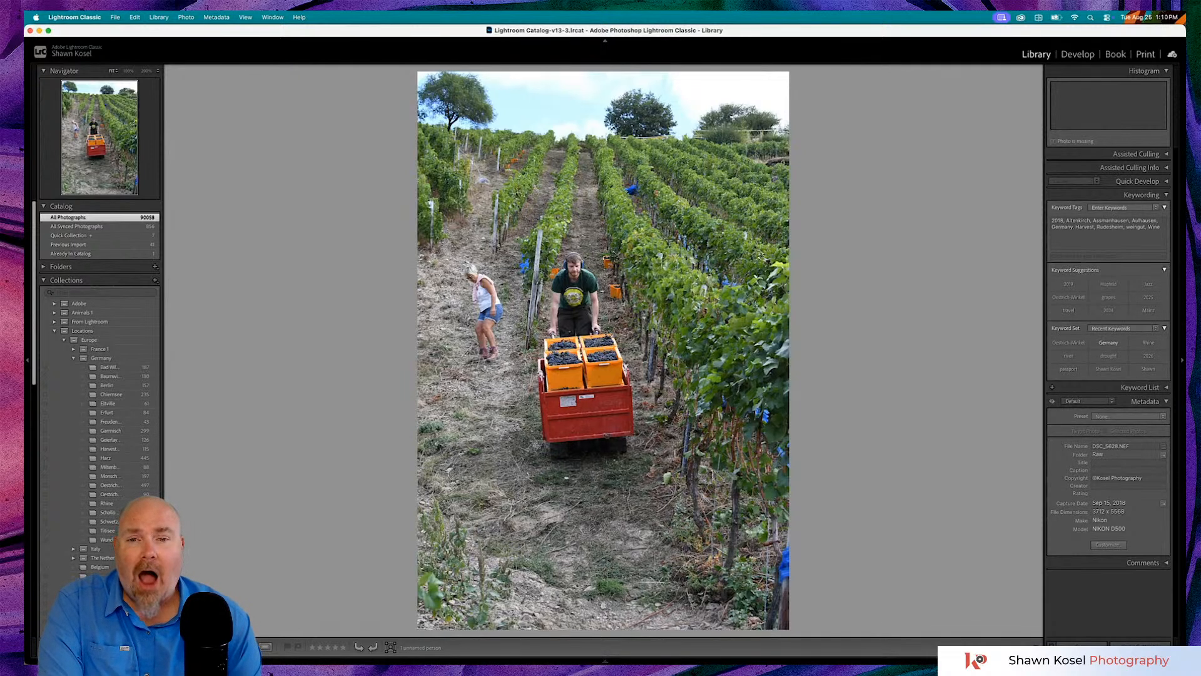
{"action": "key", "text": "Right"}
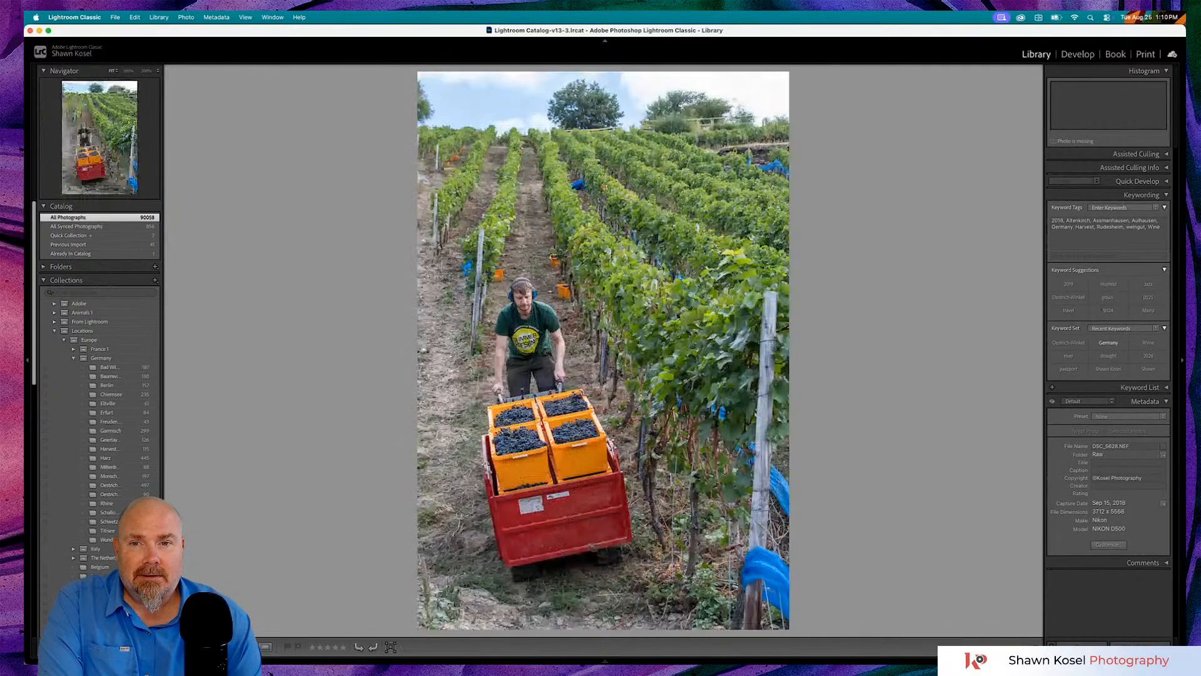
{"action": "key", "text": "Right"}
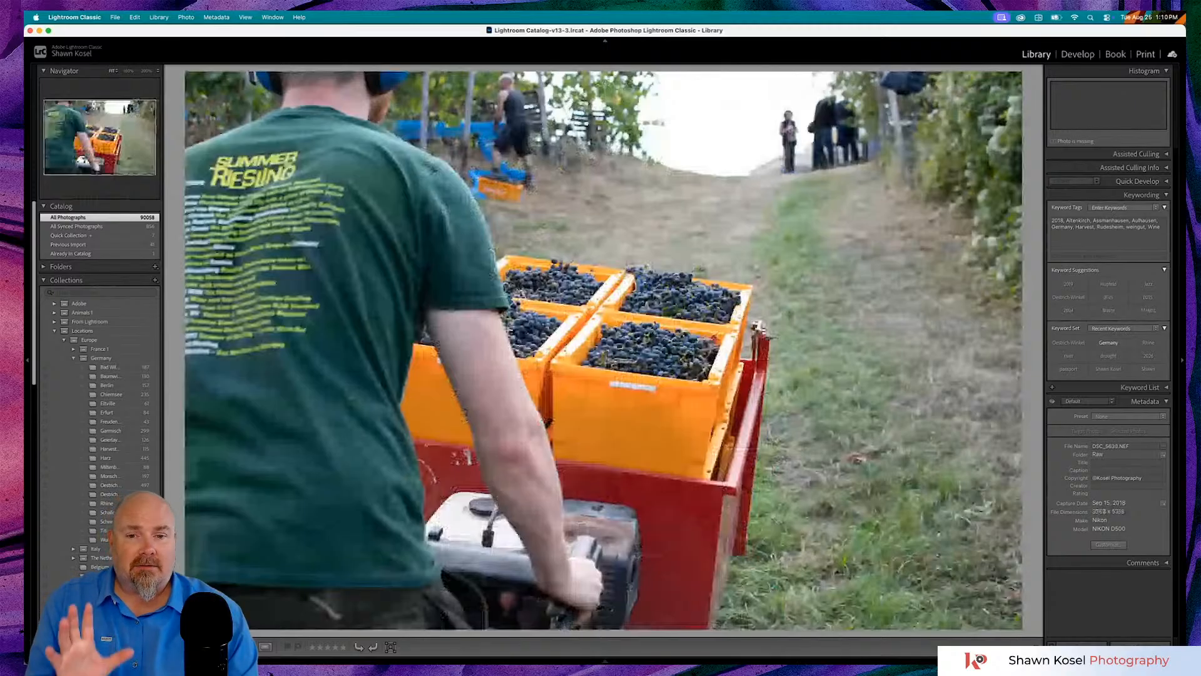
{"action": "key", "text": "Right"}
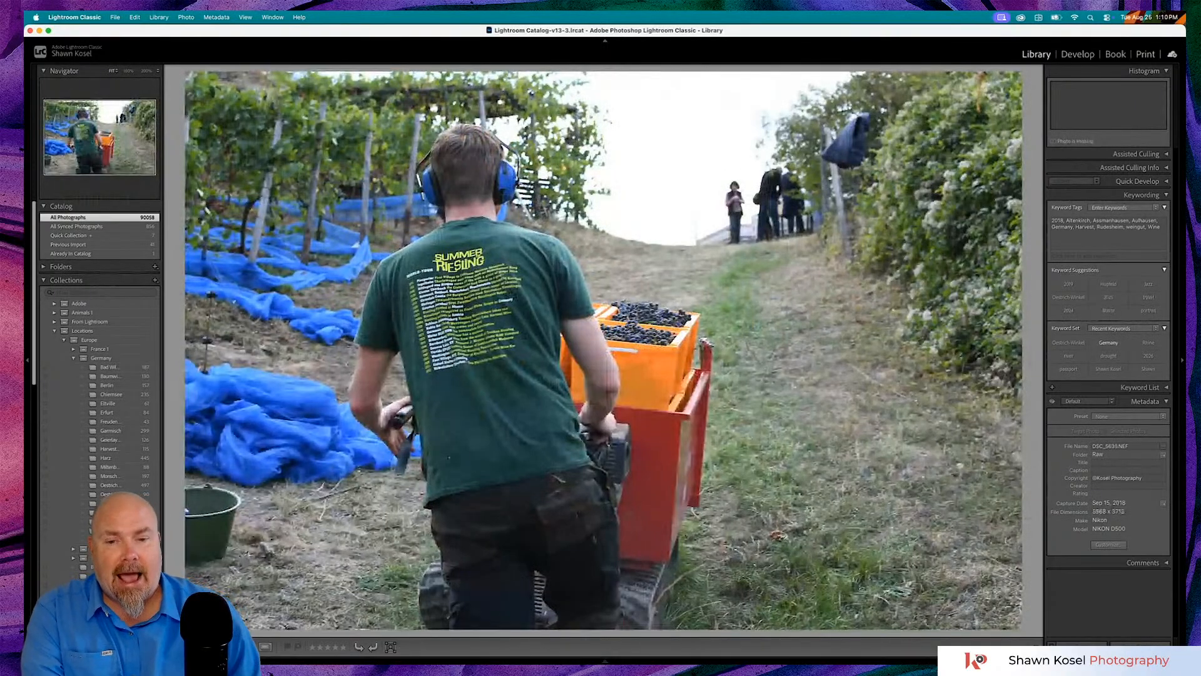
{"action": "key", "text": "g"}
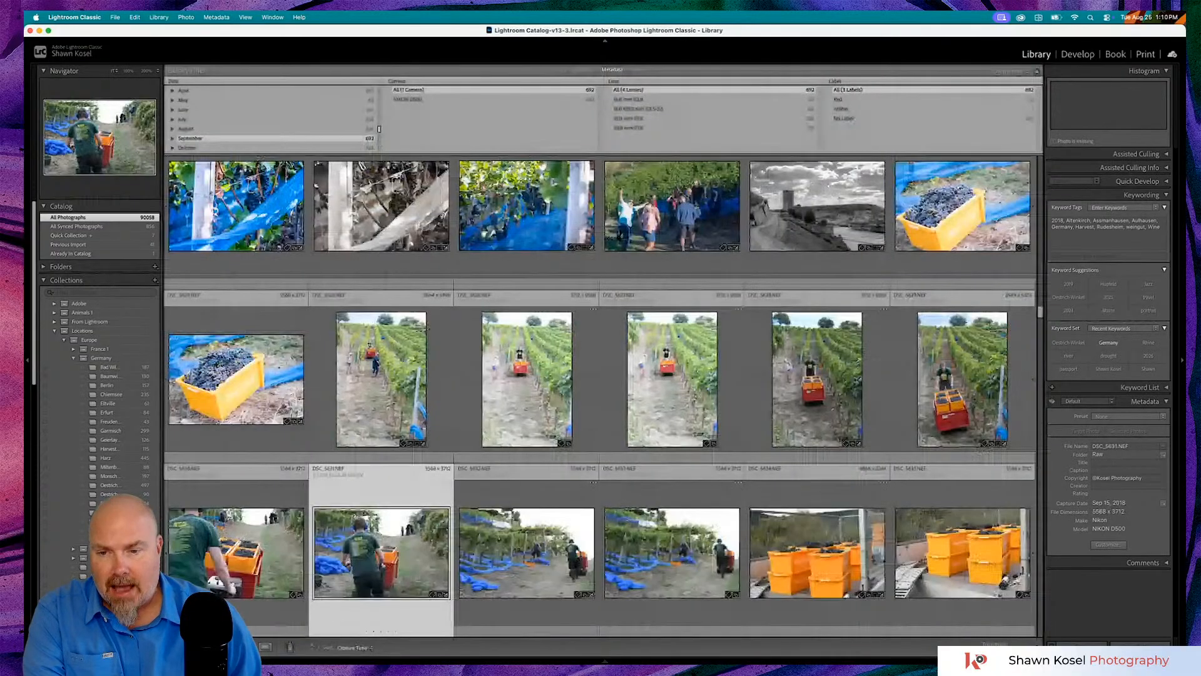
- Look past the picnic and grape crate photos, view the portrait grapevine photo DSC_5665.NEF enlarged, and return to the grid
{"action": "scroll", "coordinate": [600, 394], "scroll_direction": "down", "scroll_amount": 5}
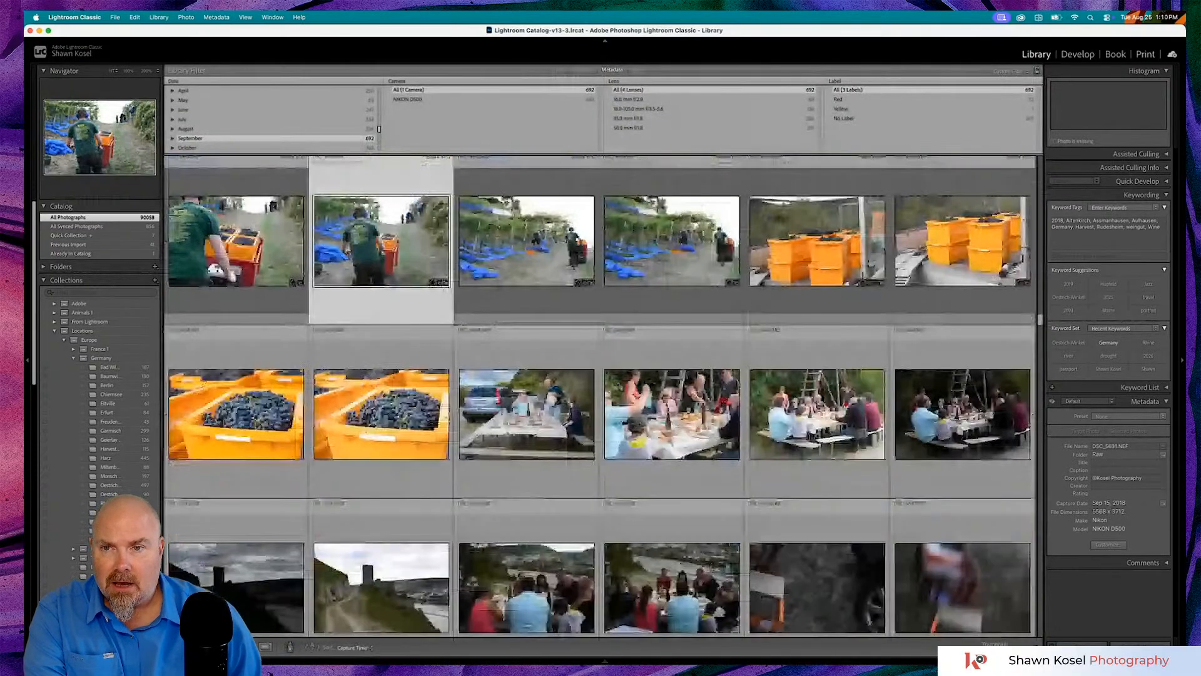
{"action": "scroll", "coordinate": [371, 500], "scroll_direction": "down", "scroll_amount": 6}
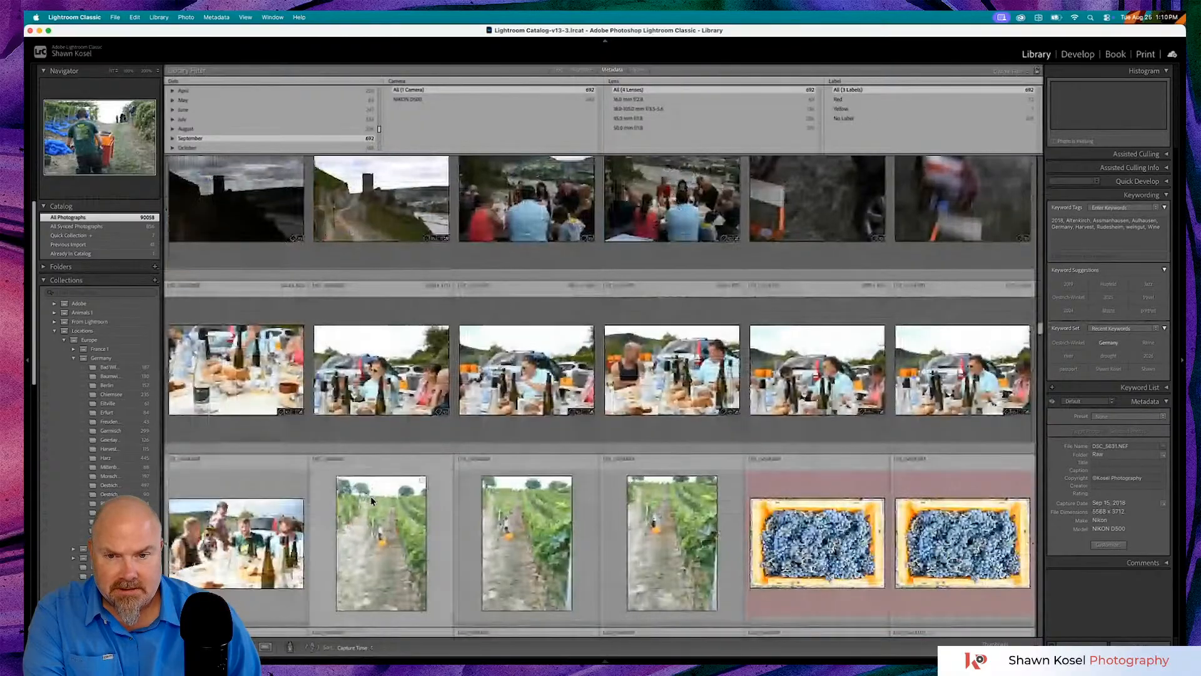
{"action": "scroll", "coordinate": [371, 500], "scroll_direction": "down", "scroll_amount": 2}
{"action": "scroll", "coordinate": [371, 501], "scroll_direction": "down", "scroll_amount": 4}
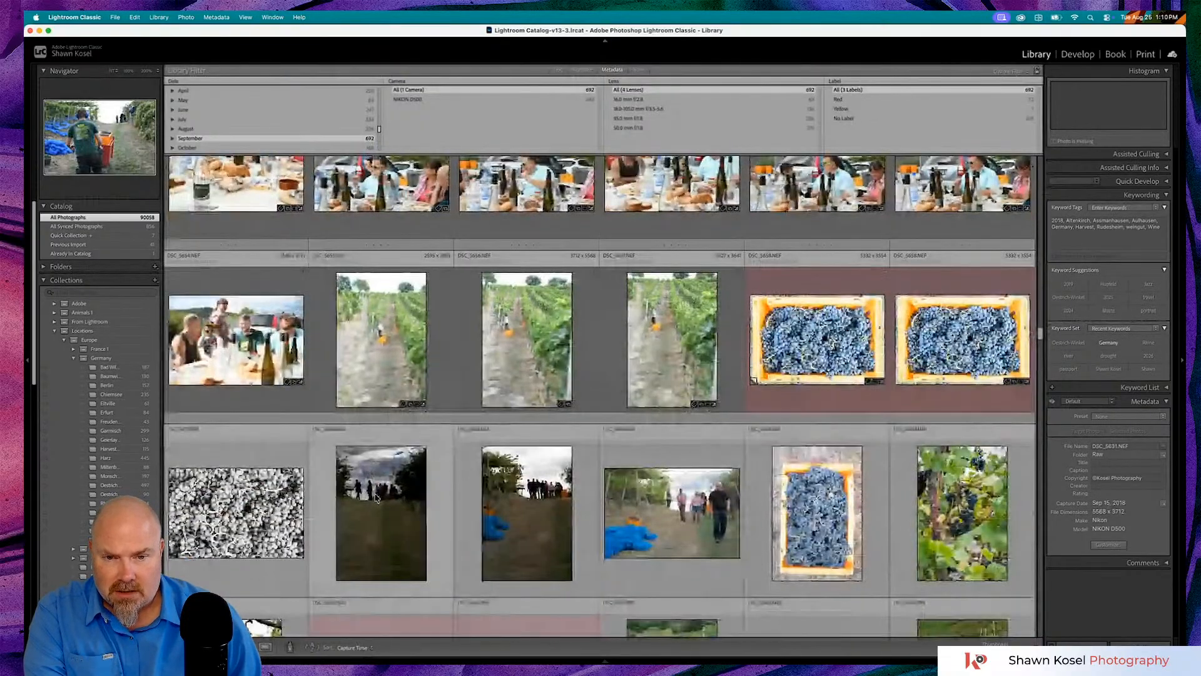
{"action": "scroll", "coordinate": [376, 498], "scroll_direction": "down", "scroll_amount": 6}
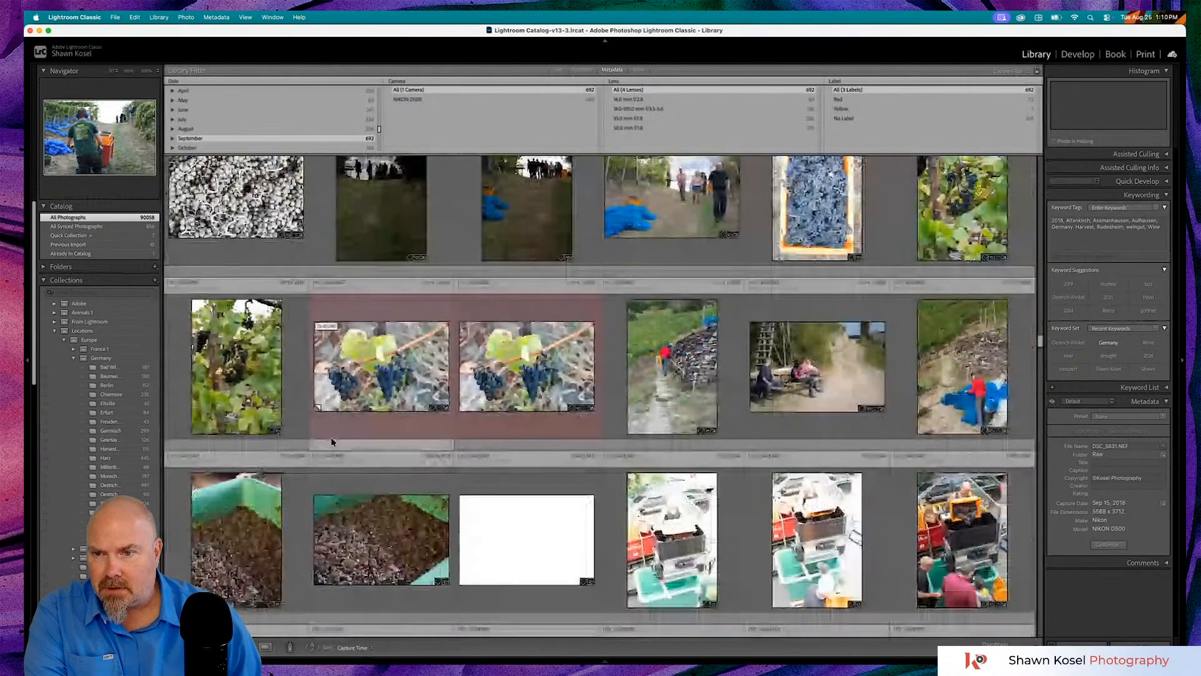
{"action": "double_click", "coordinate": [263, 371]}
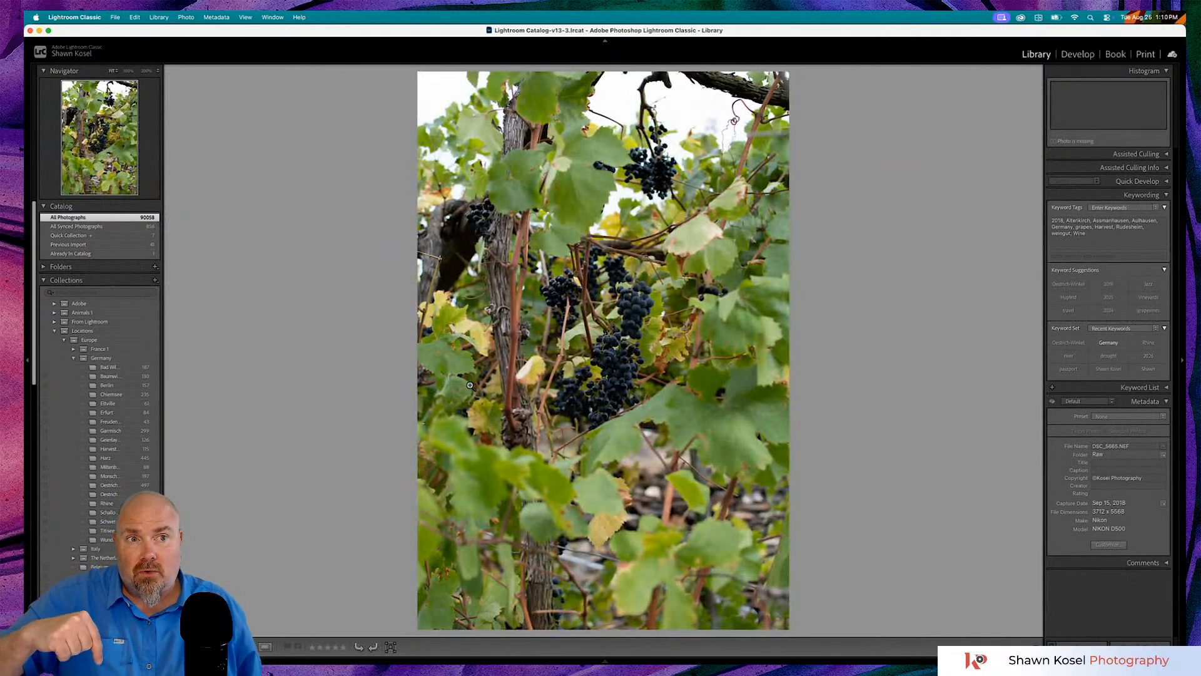
{"action": "key", "text": "g"}
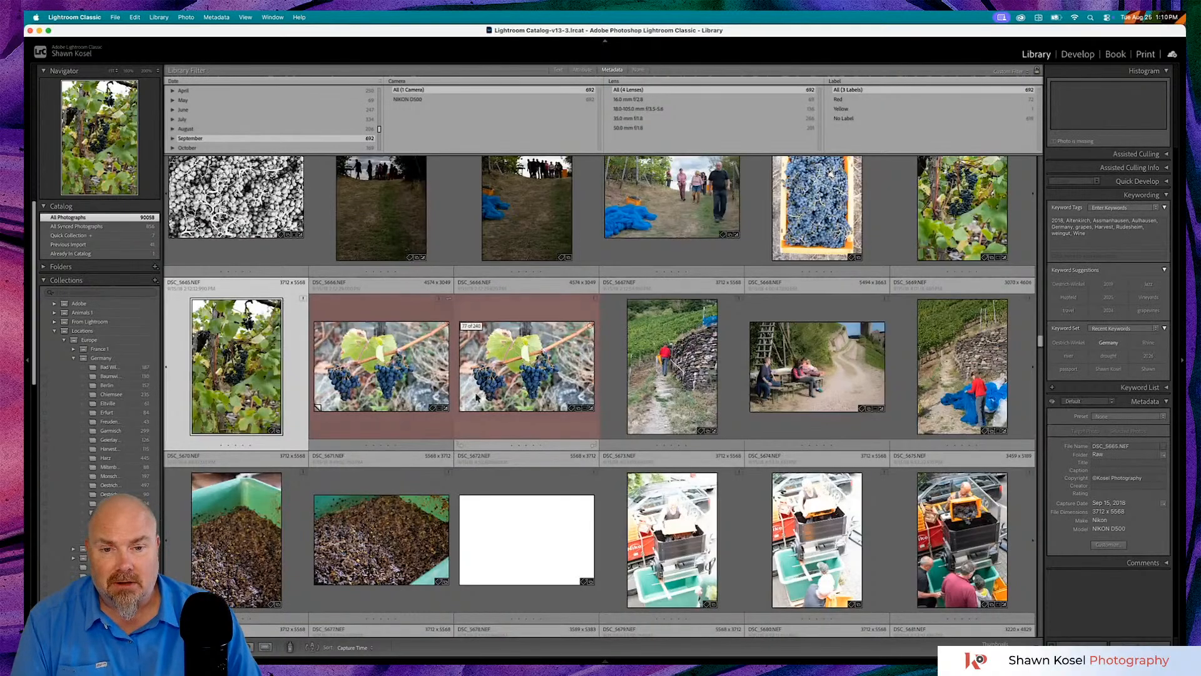
- View the castle ruin photo above the Rhine, DSC_5643.NEF, enlarged and return to the thumbnail grid
{"action": "scroll", "coordinate": [523, 391], "scroll_direction": "up", "scroll_amount": 2}
{"action": "scroll", "coordinate": [523, 391], "scroll_direction": "up", "scroll_amount": 5}
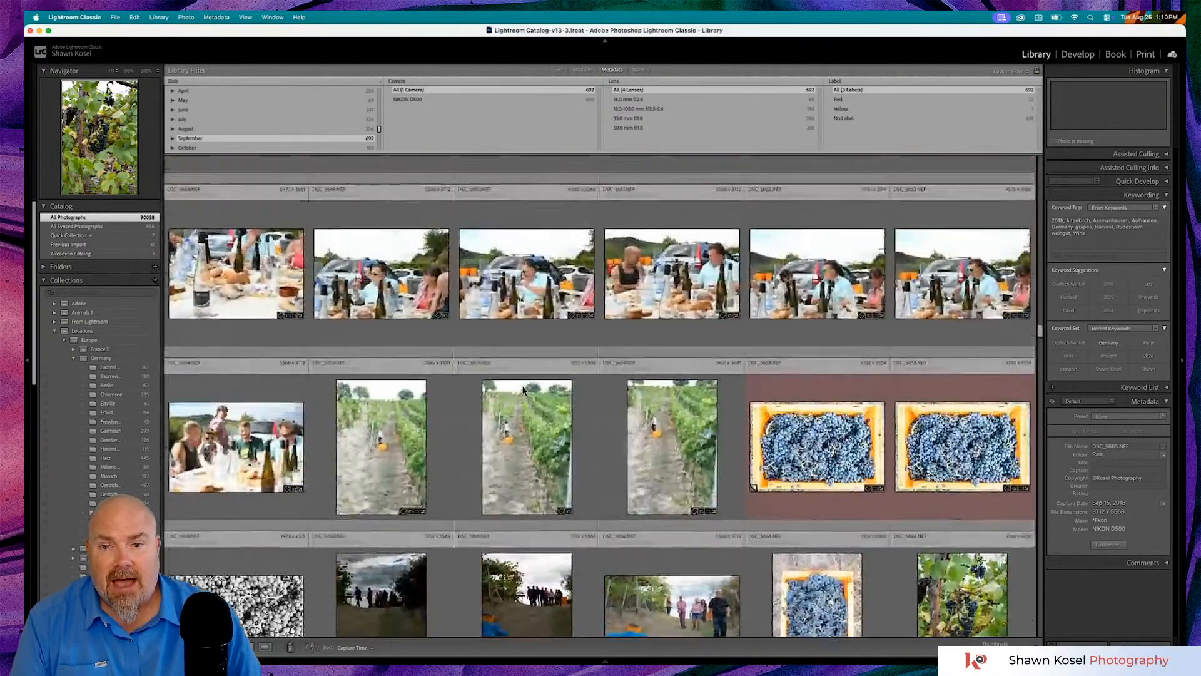
{"action": "scroll", "coordinate": [529, 417], "scroll_direction": "up", "scroll_amount": 5}
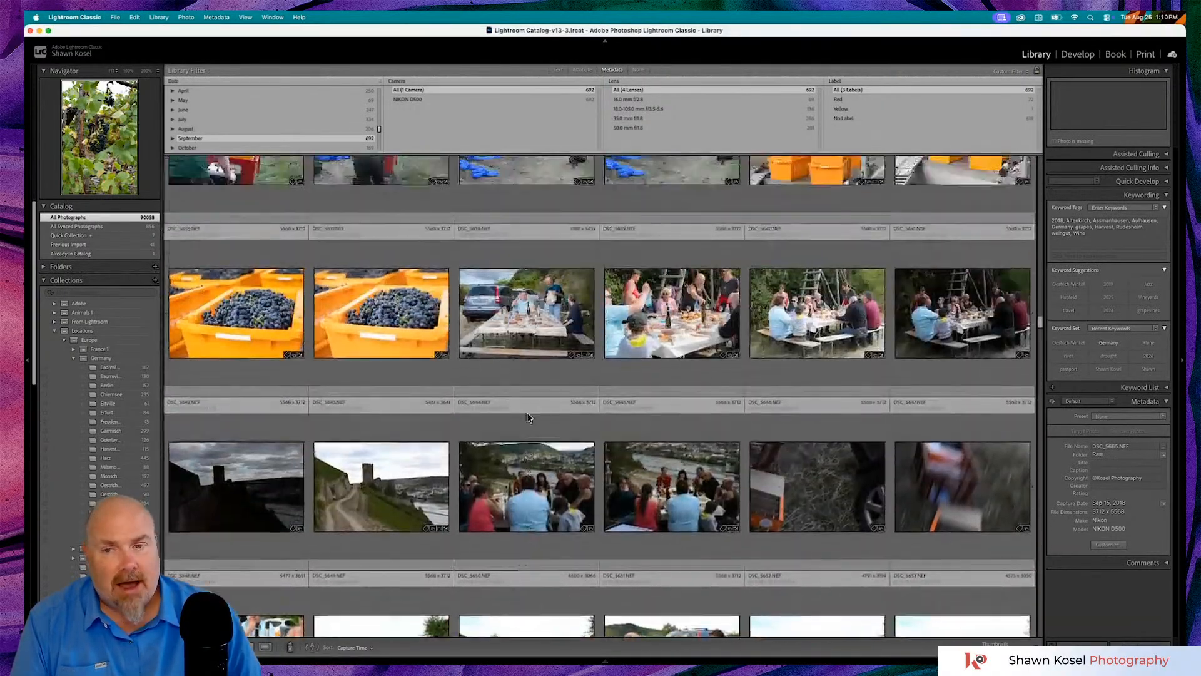
{"action": "double_click", "coordinate": [401, 470]}
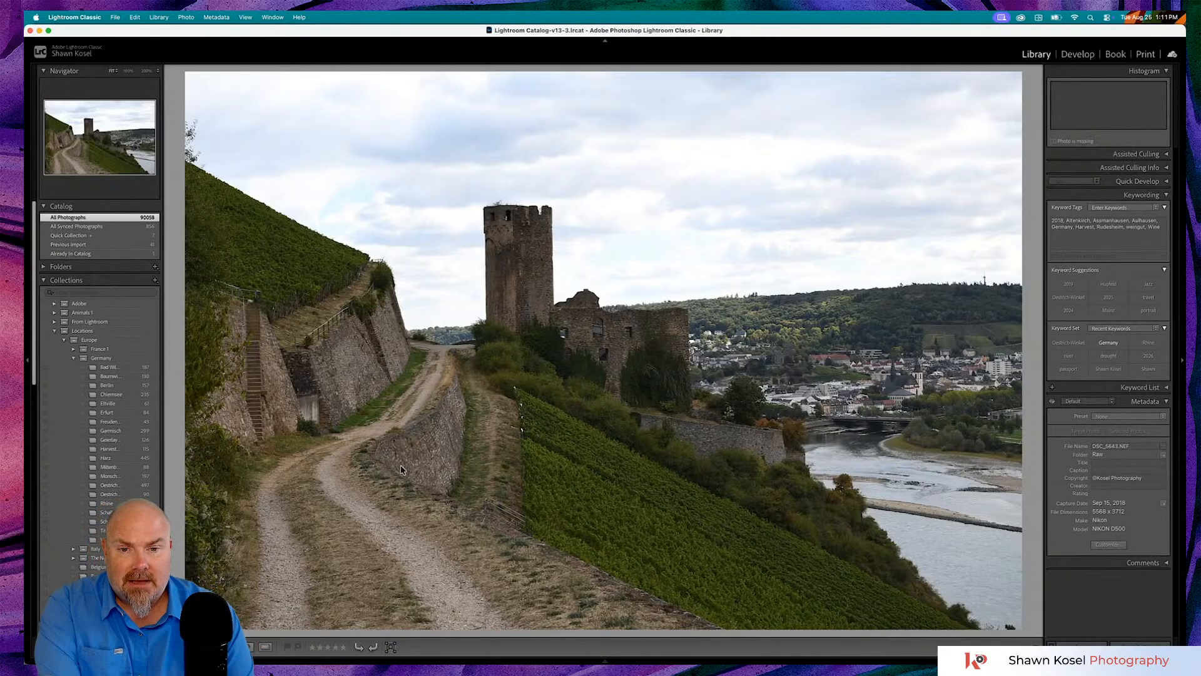
{"action": "key", "text": "g"}
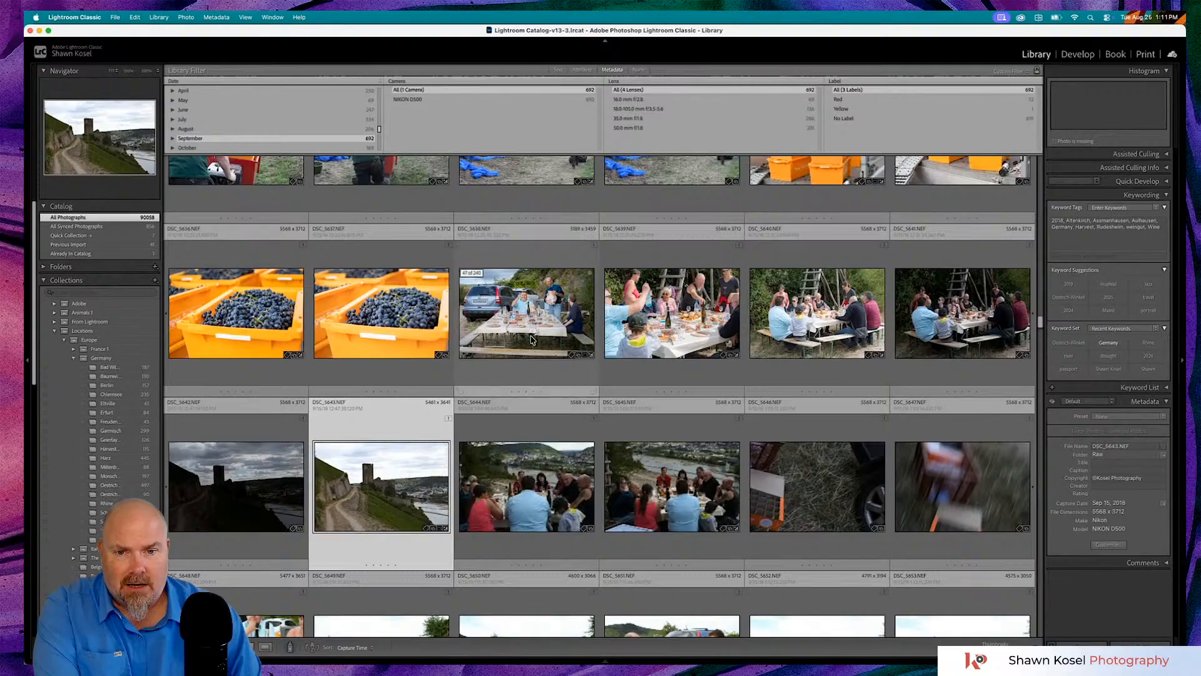
- Browse the September 2018 thumbnails from the picnic and grape crate photos to the grape unloading shots
{"action": "scroll", "coordinate": [531, 339], "scroll_direction": "down", "scroll_amount": 10}
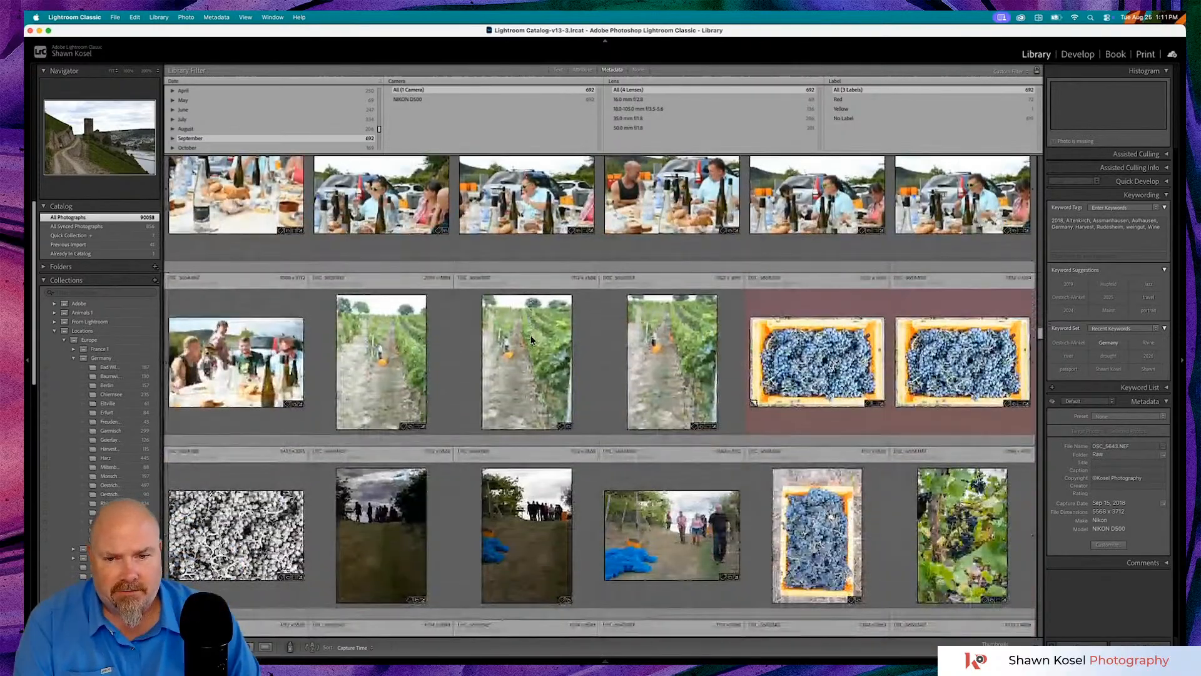
{"action": "scroll", "coordinate": [531, 339], "scroll_direction": "down", "scroll_amount": 5}
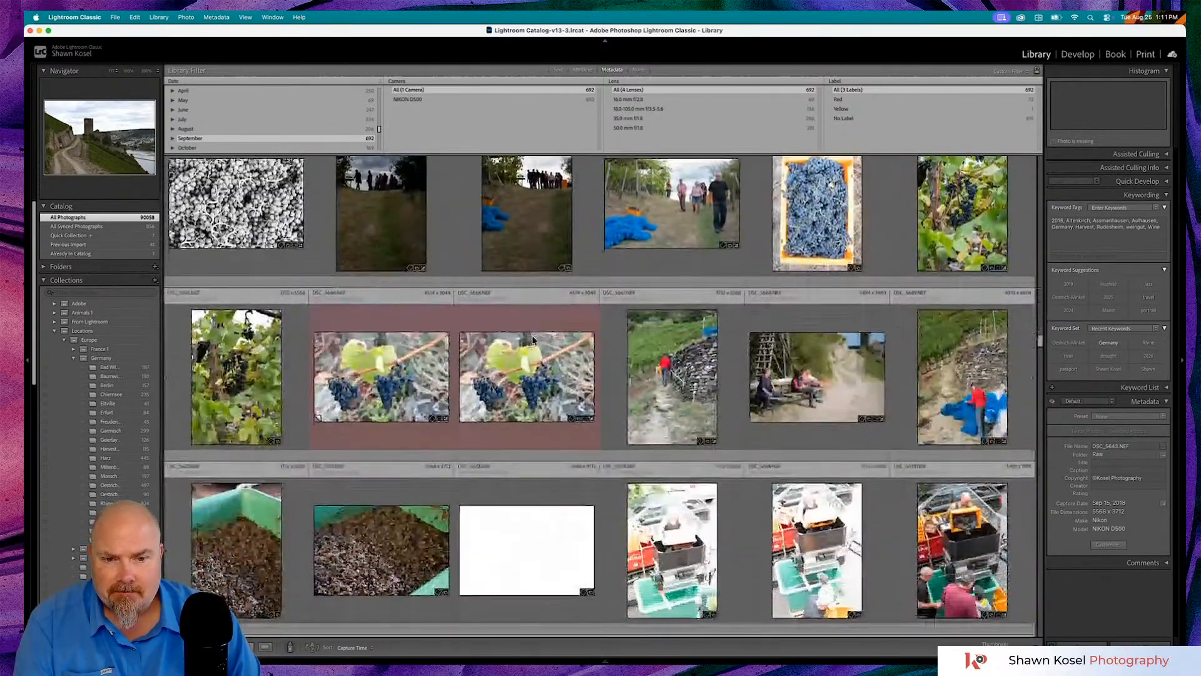
{"action": "scroll", "coordinate": [533, 340], "scroll_direction": "up", "scroll_amount": 3}
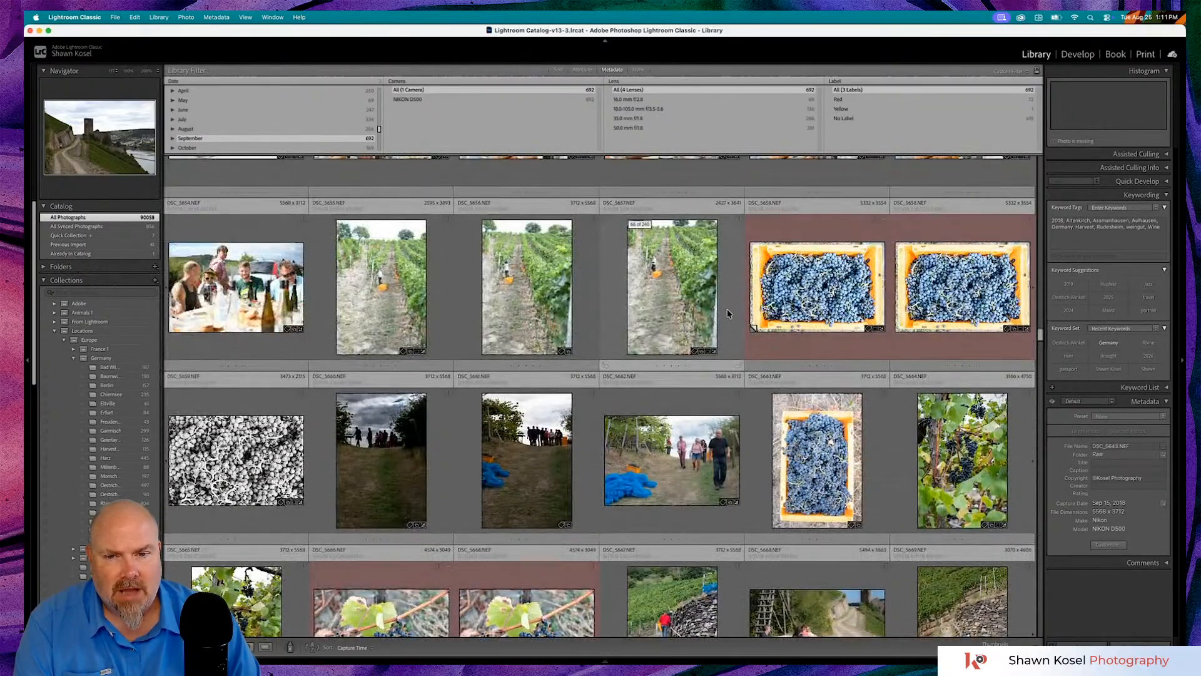
{"action": "scroll", "coordinate": [728, 314], "scroll_direction": "down", "scroll_amount": 3}
{"action": "scroll", "coordinate": [727, 313], "scroll_direction": "down", "scroll_amount": 3}
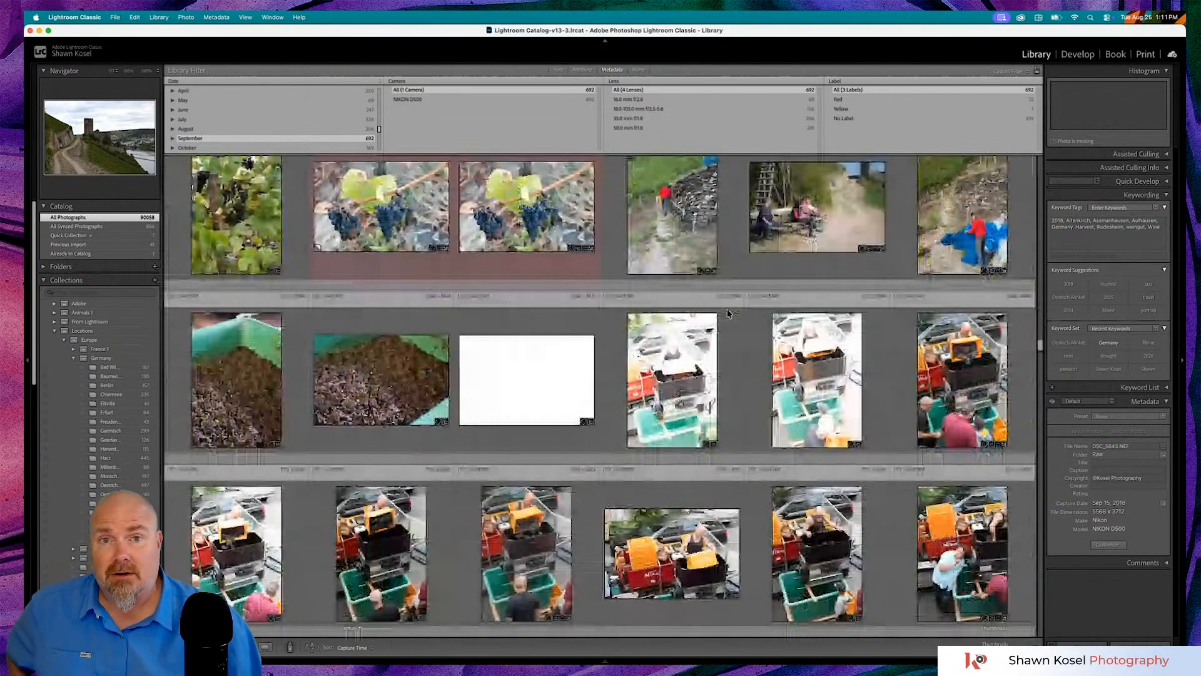
{"action": "scroll", "coordinate": [728, 313], "scroll_direction": "down", "scroll_amount": 1}
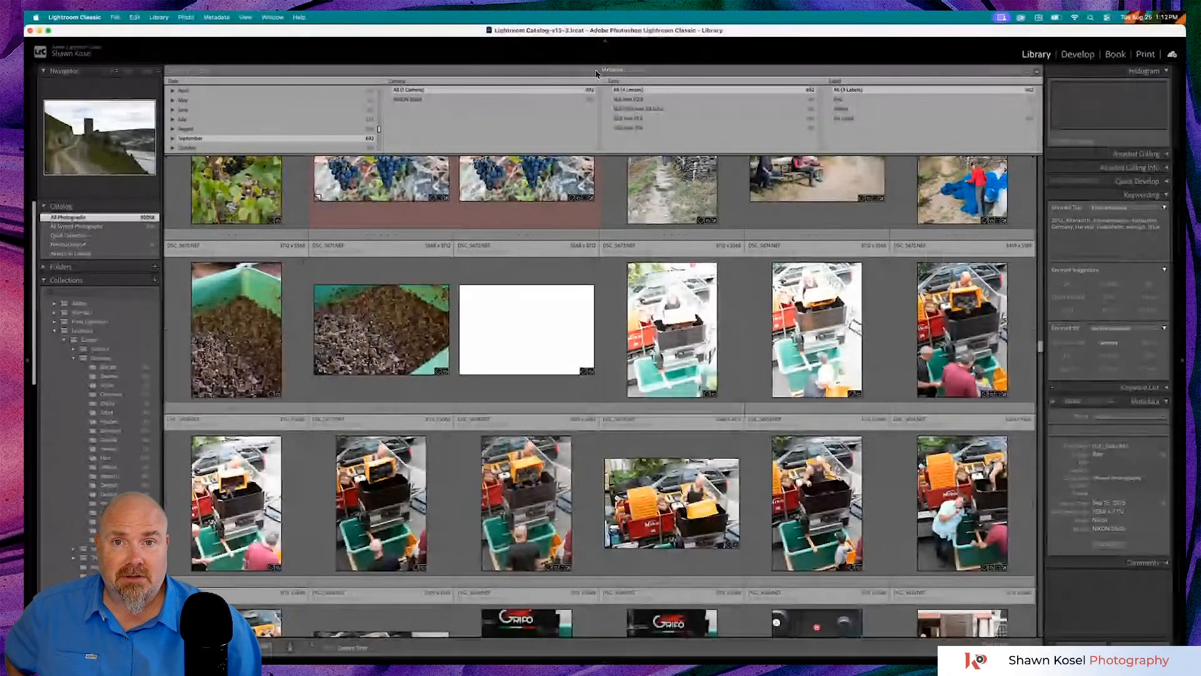
- Turn off the library filter and show the photos of the previous import
{"action": "left_click", "coordinate": [561, 71]}
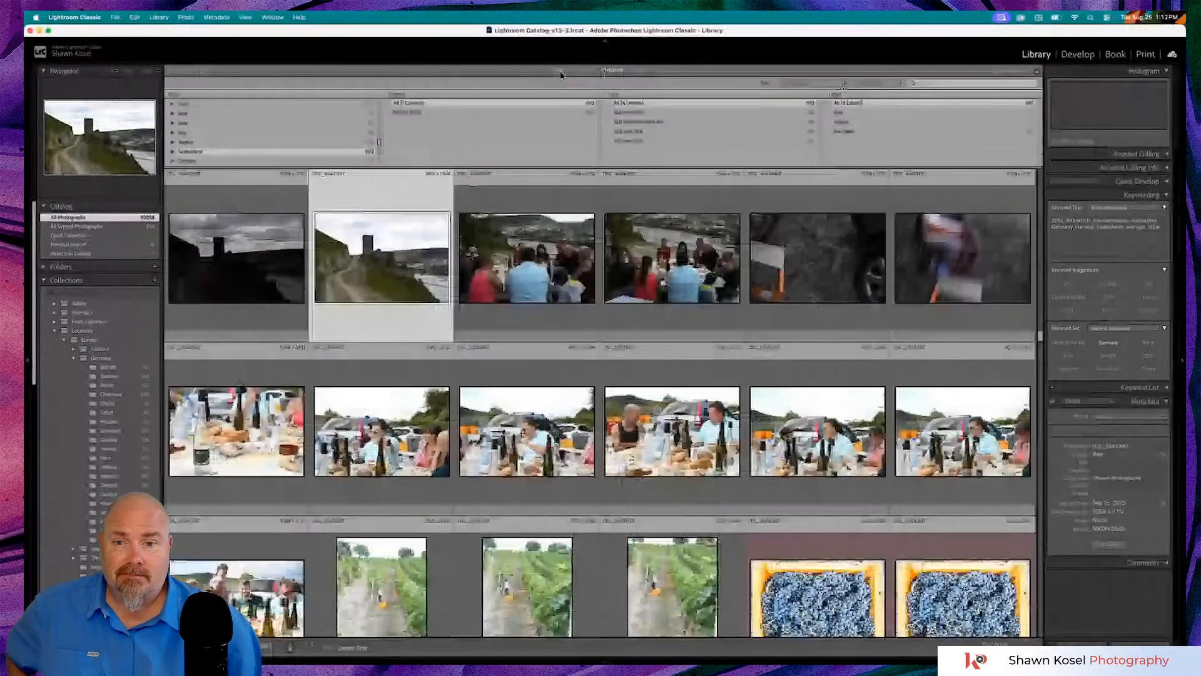
{"action": "left_click", "coordinate": [561, 70]}
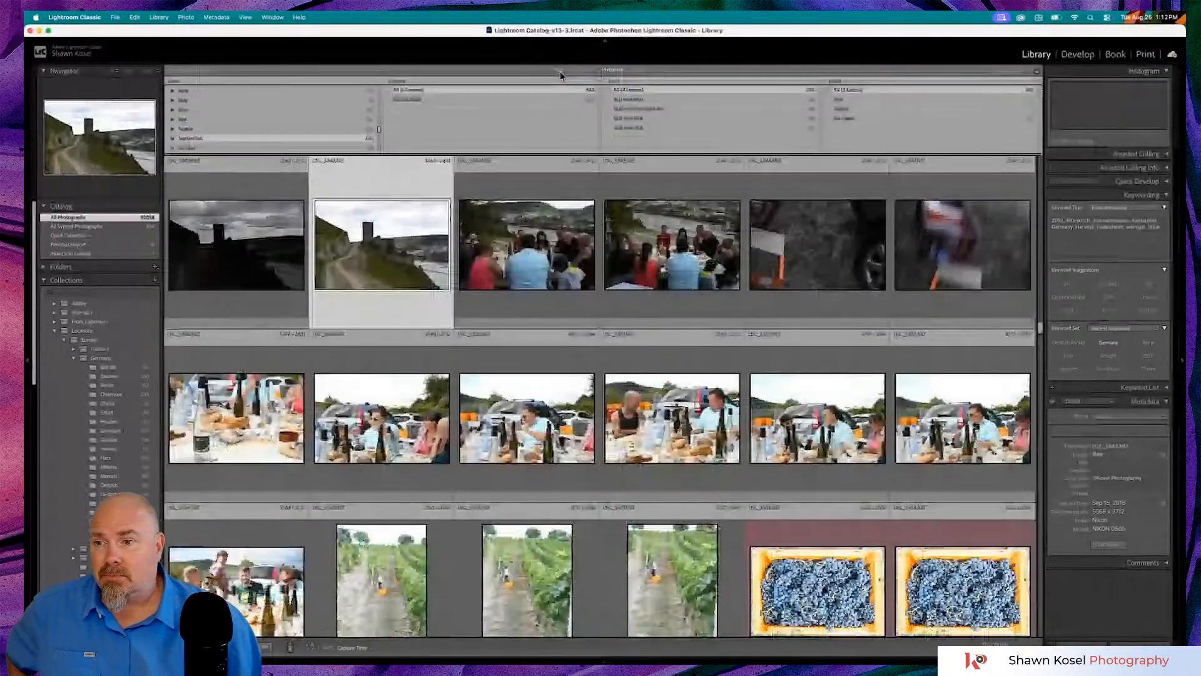
{"action": "left_click", "coordinate": [635, 71]}
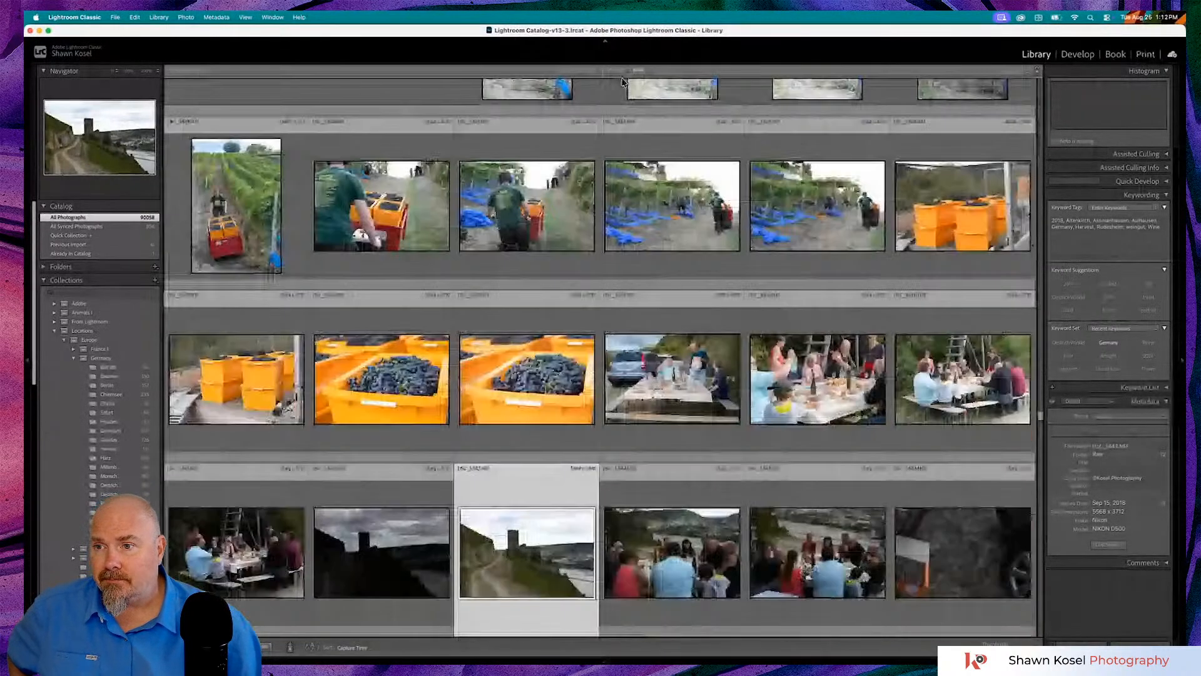
{"action": "left_click", "coordinate": [98, 245]}
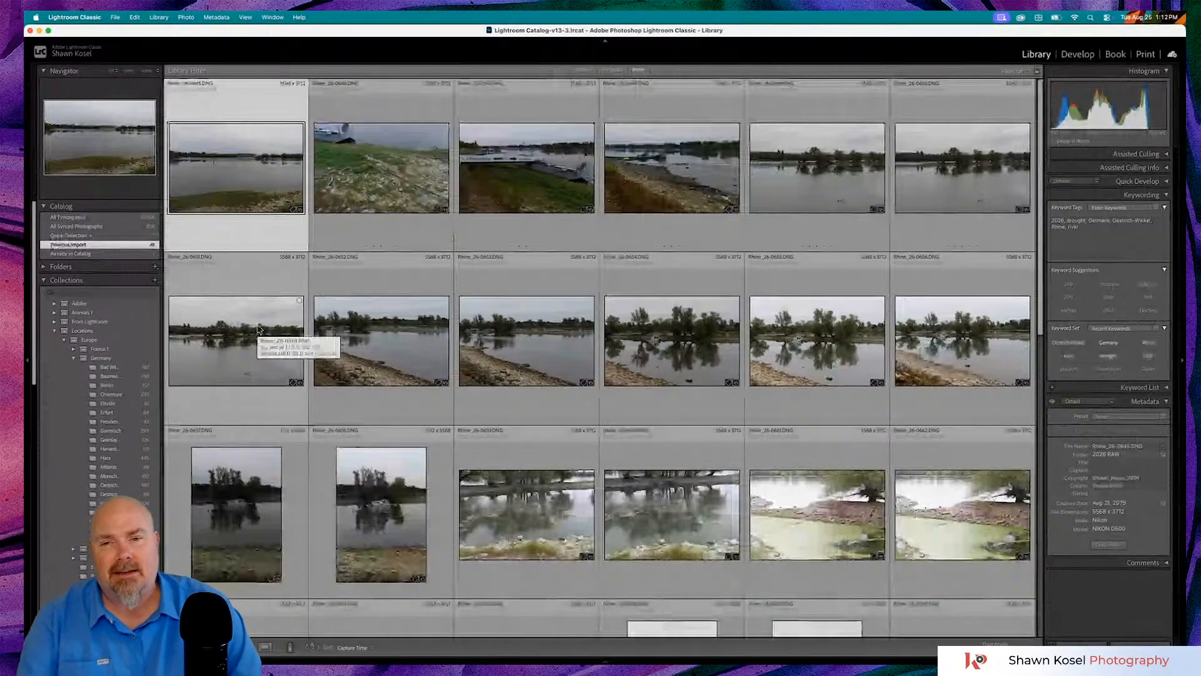
- View the portrait photo of the moored boat enlarged and step through the following shots to the algae-covered bay
{"action": "double_click", "coordinate": [428, 459]}
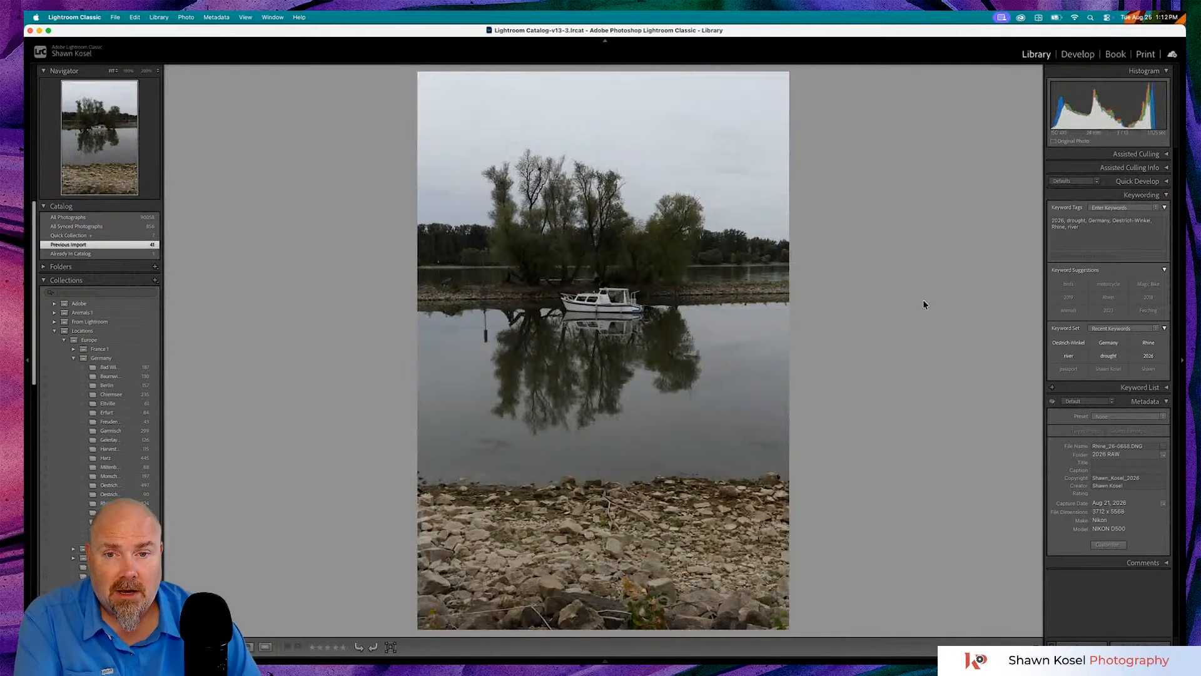
{"action": "key", "text": "Right"}
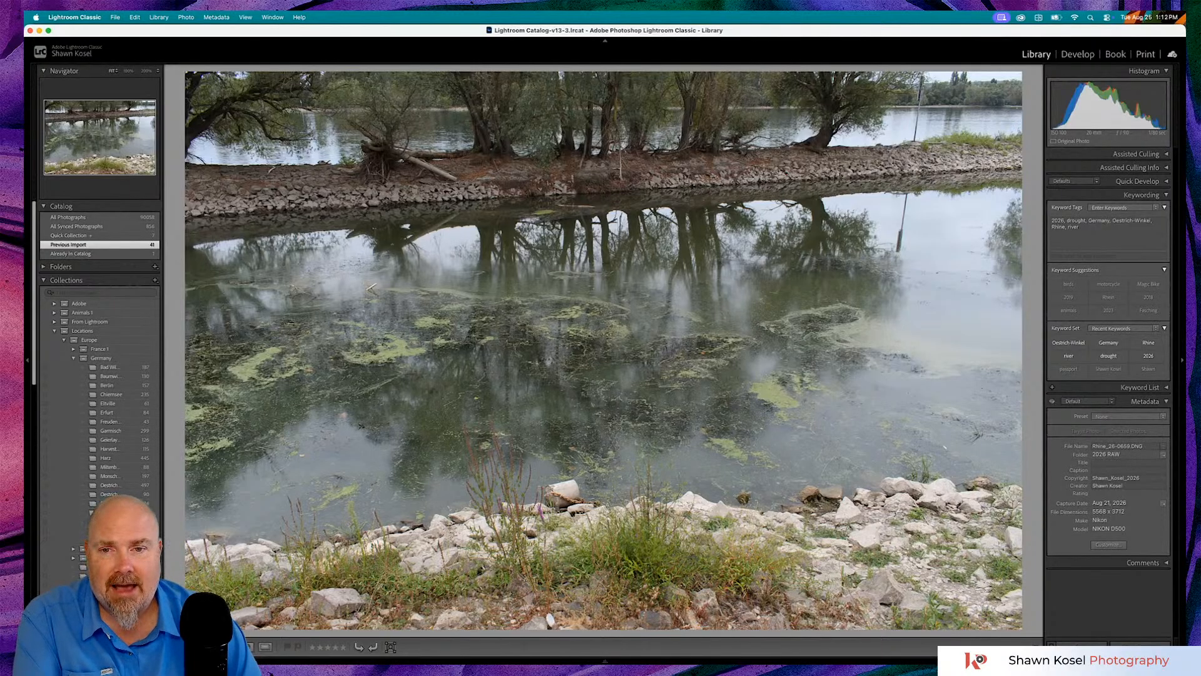
{"action": "key", "text": "Right"}
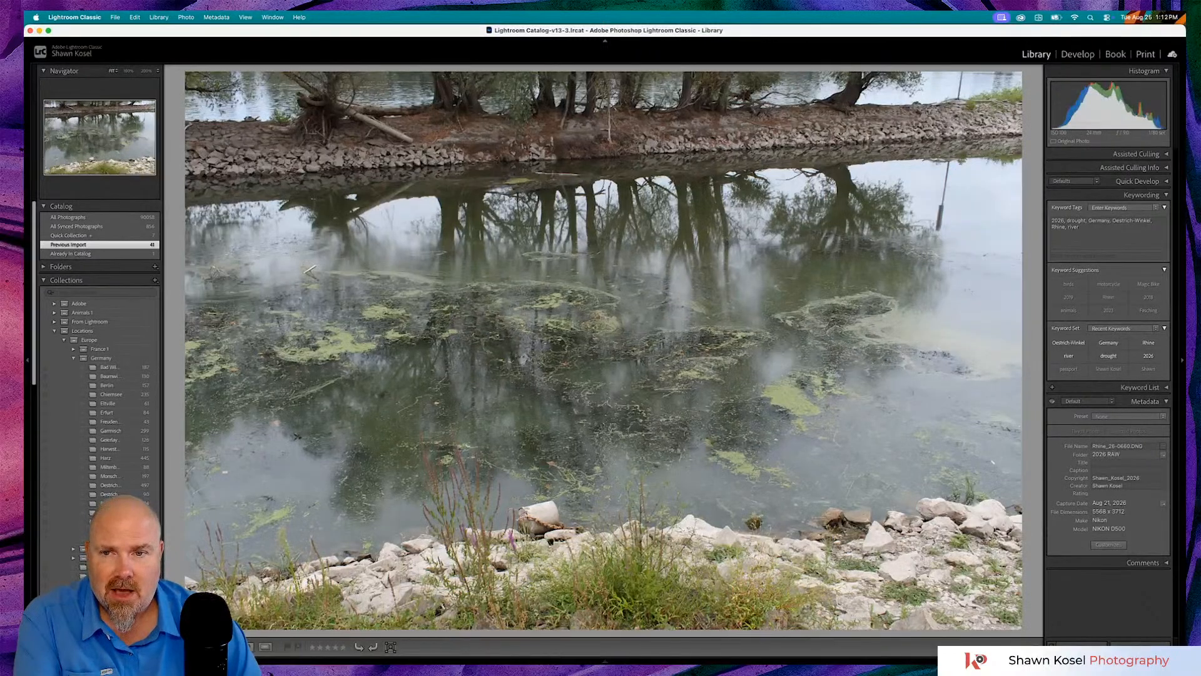
{"action": "key", "text": "Right"}
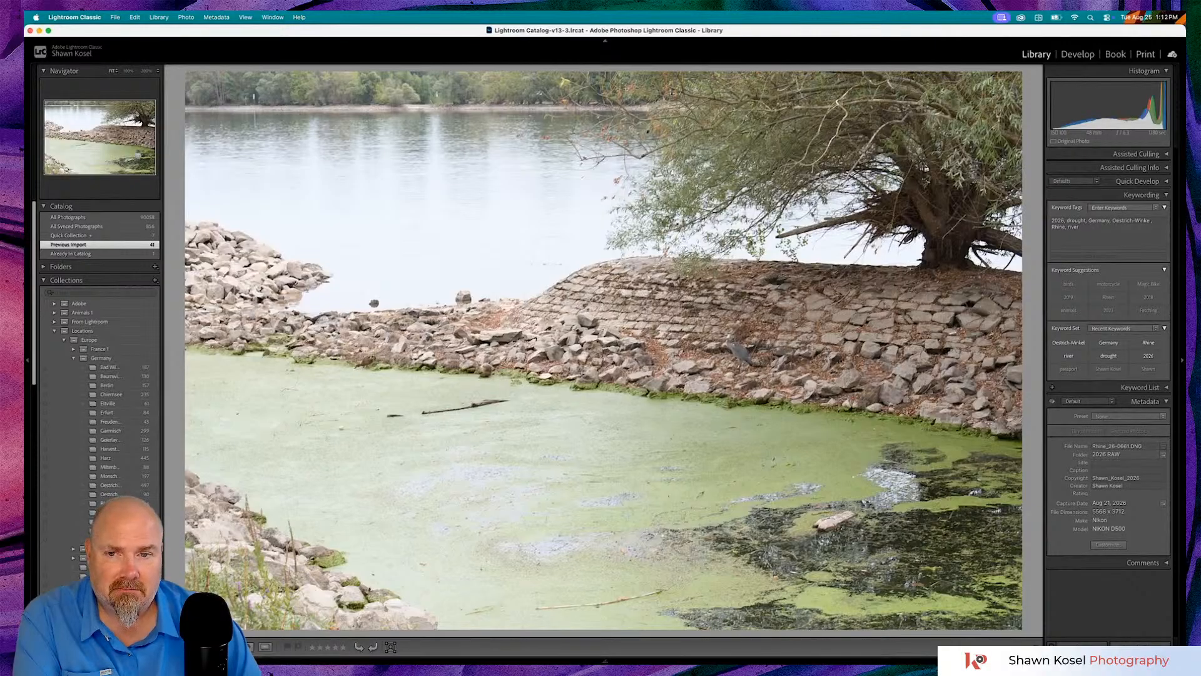
{"action": "key", "text": "Right"}
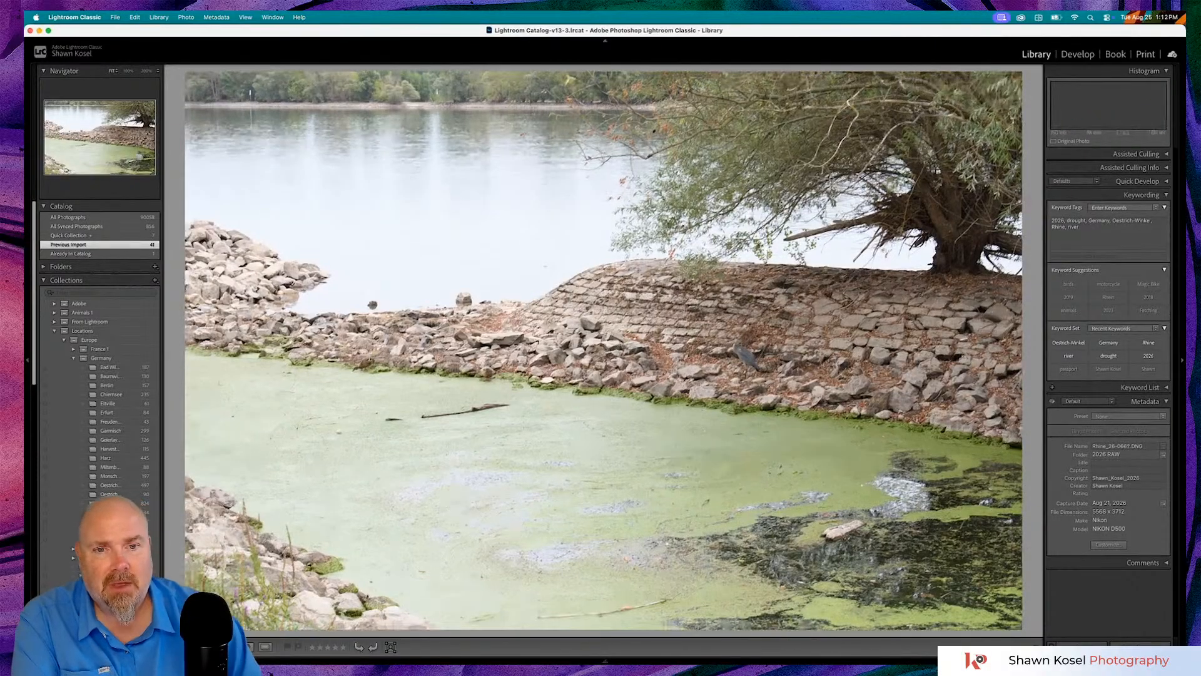
- Go back to Rhine_26-0661.DNG and check the heron on the stones at high magnification in the differently exposed shots
{"action": "key", "text": "Left"}
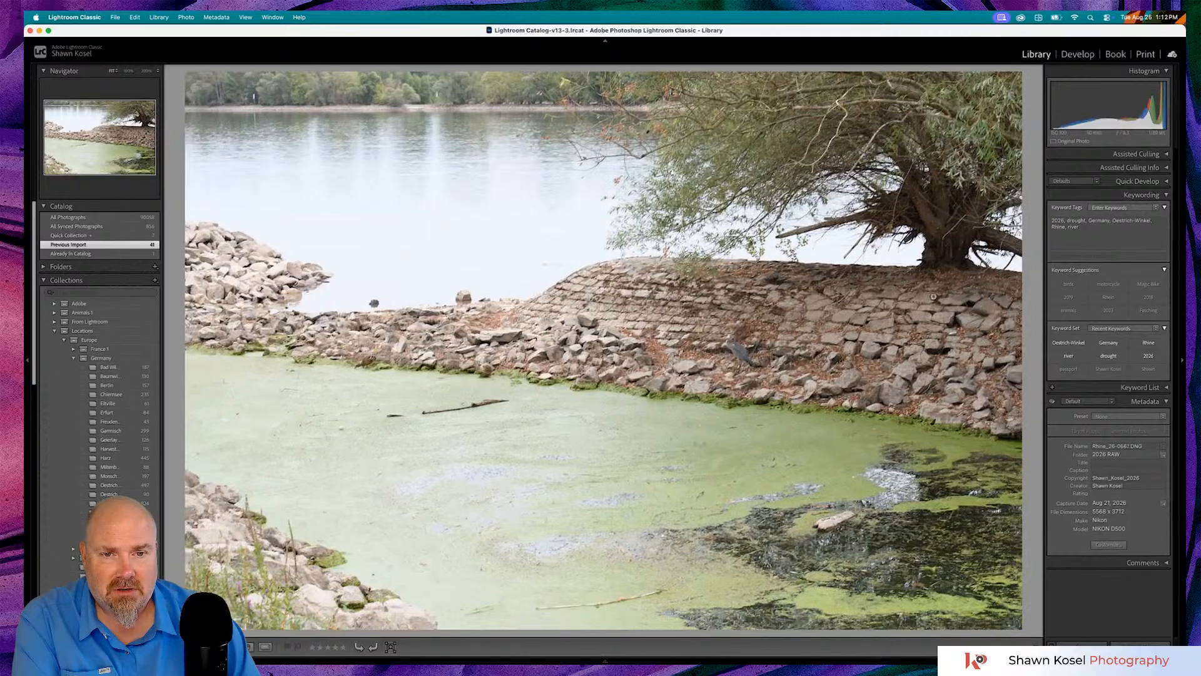
{"action": "left_click", "coordinate": [740, 348]}
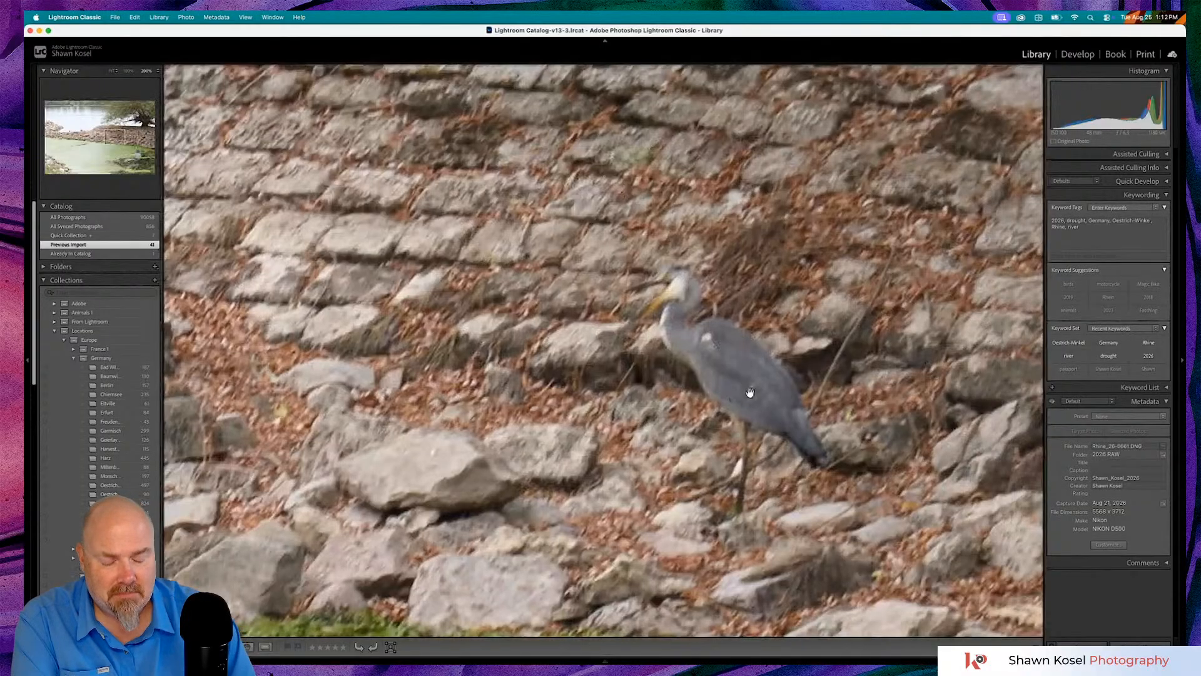
{"action": "left_click", "coordinate": [750, 392]}
{"action": "key", "text": "Right"}
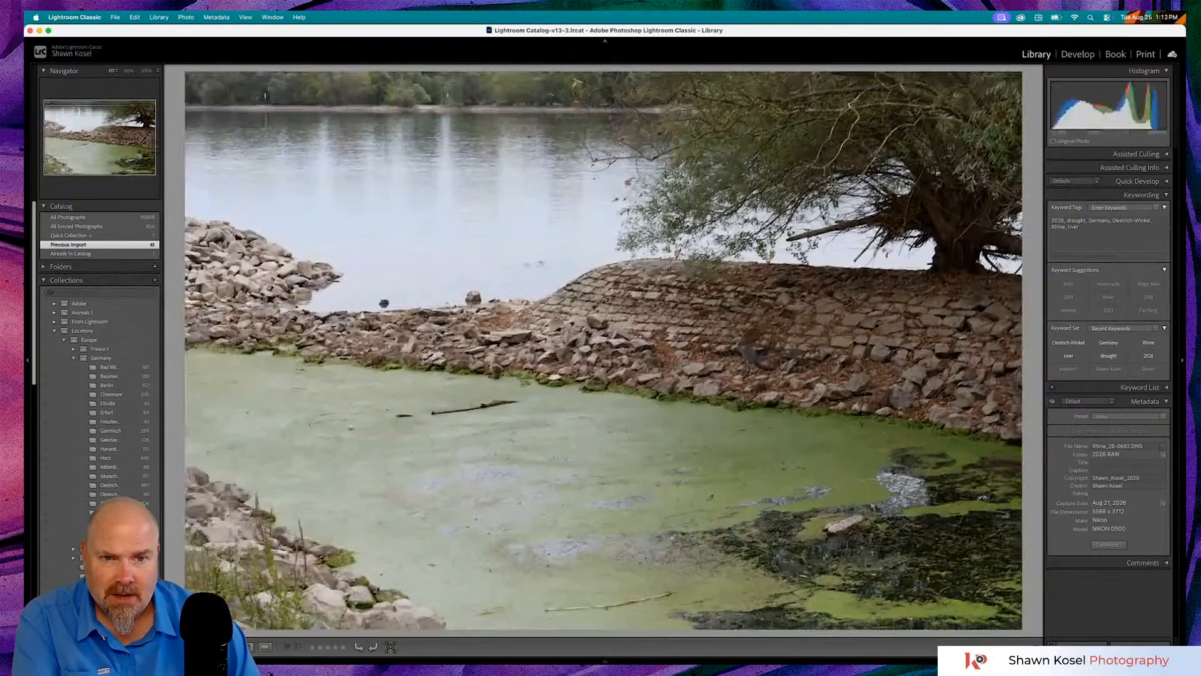
{"action": "left_click", "coordinate": [753, 363]}
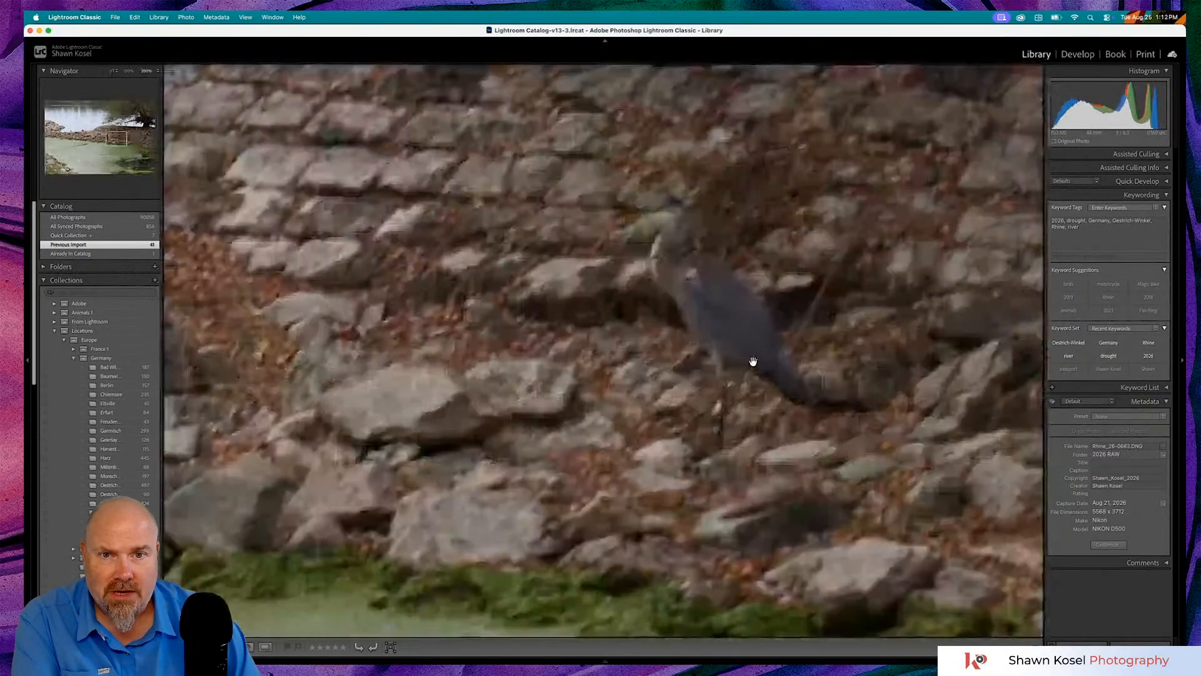
{"action": "left_click", "coordinate": [754, 363]}
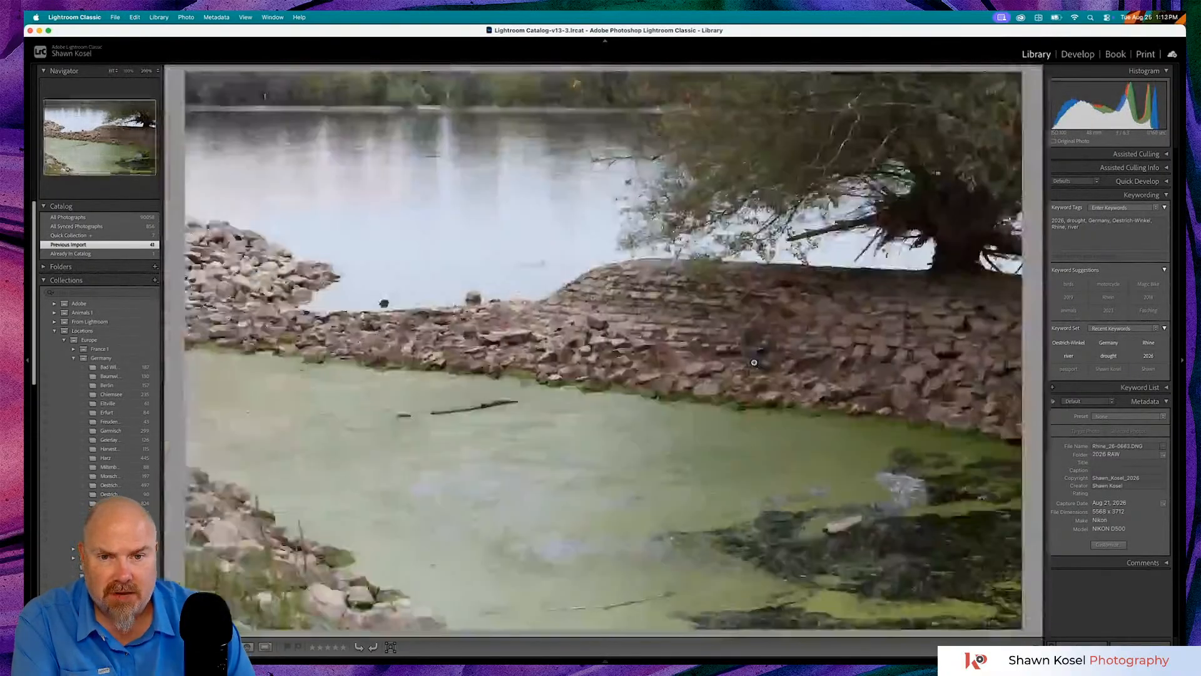
- Go on to Rhine_26-0664.DNG, inspect the heron by the stone wall at 200%, and return to the full-image view
{"action": "key", "text": "Right"}
{"action": "key", "text": "Right"}
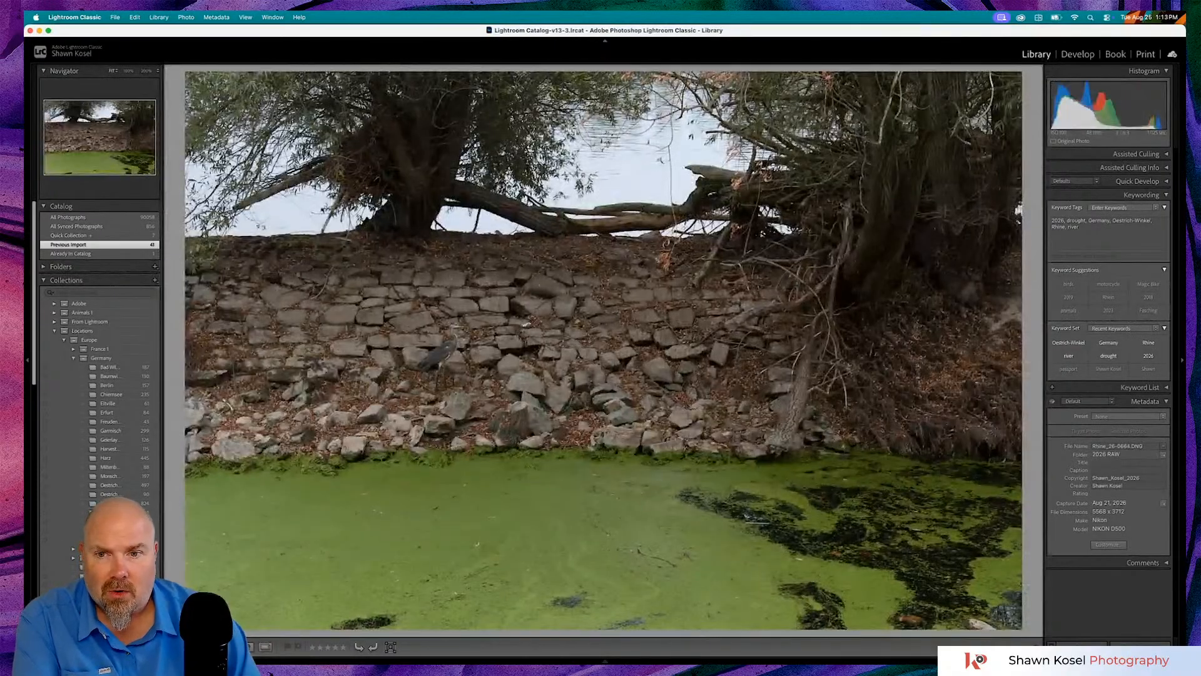
{"action": "left_click", "coordinate": [446, 354]}
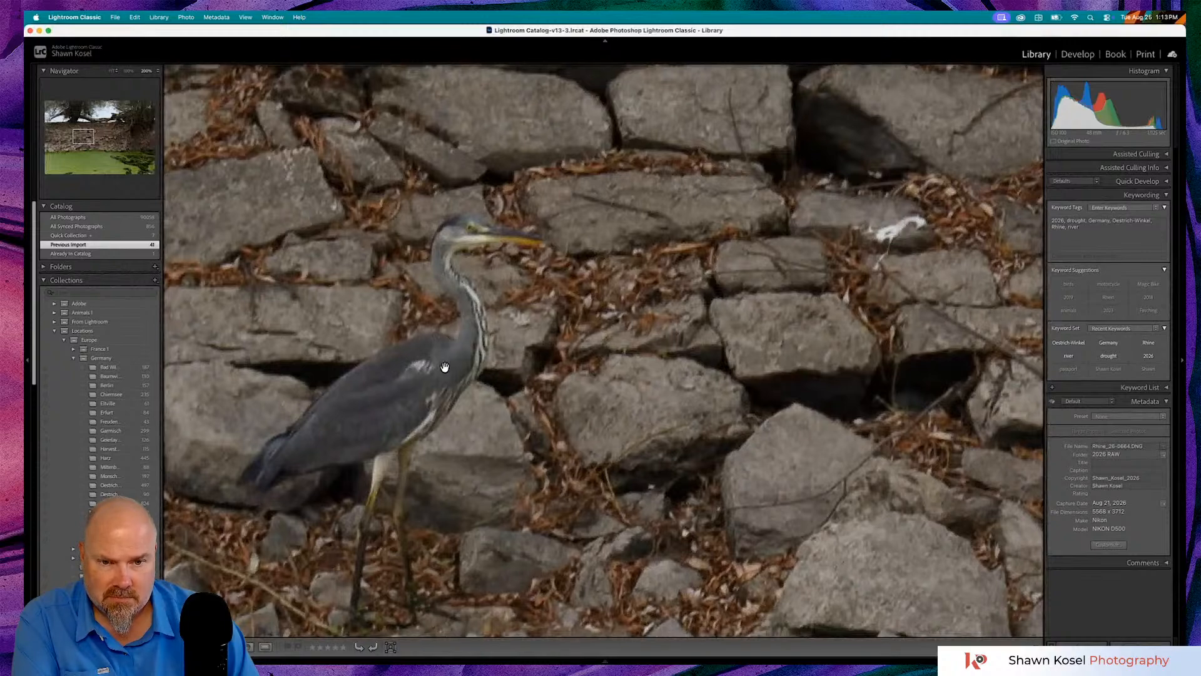
{"action": "left_click", "coordinate": [444, 367]}
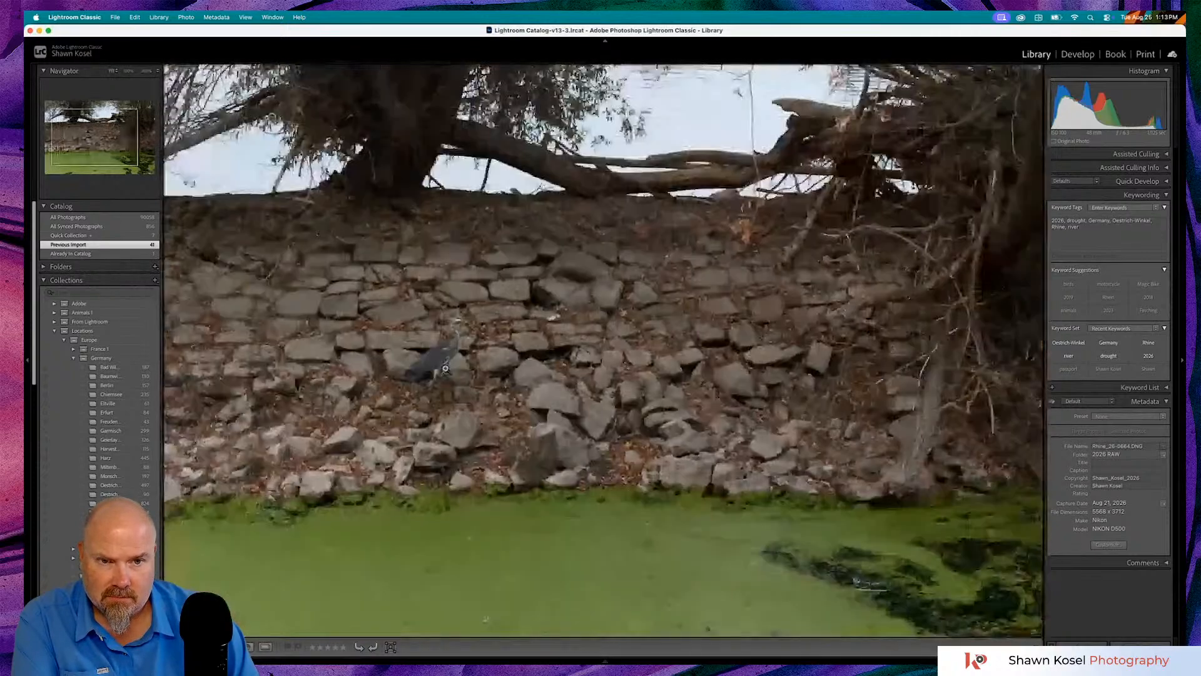
{"action": "left_click", "coordinate": [445, 368]}
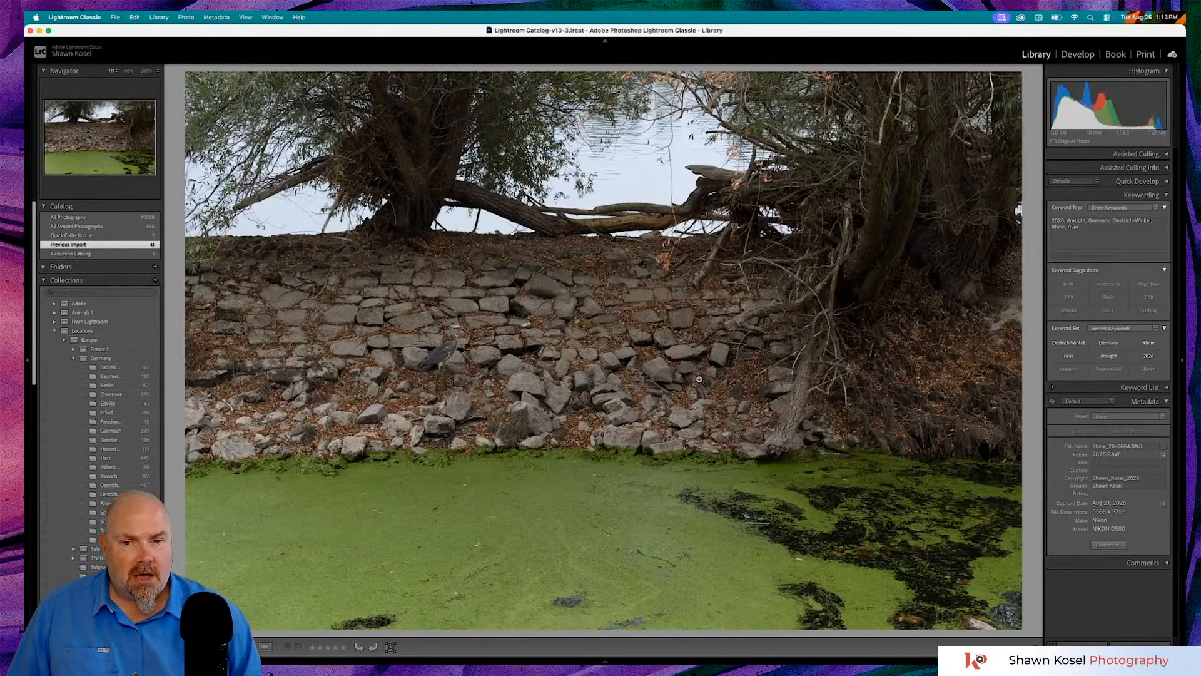
- Inspect the algae on the water and the tangled fallen branches in Rhine_26-0664.DNG at 200%
{"action": "left_click", "coordinate": [632, 561]}
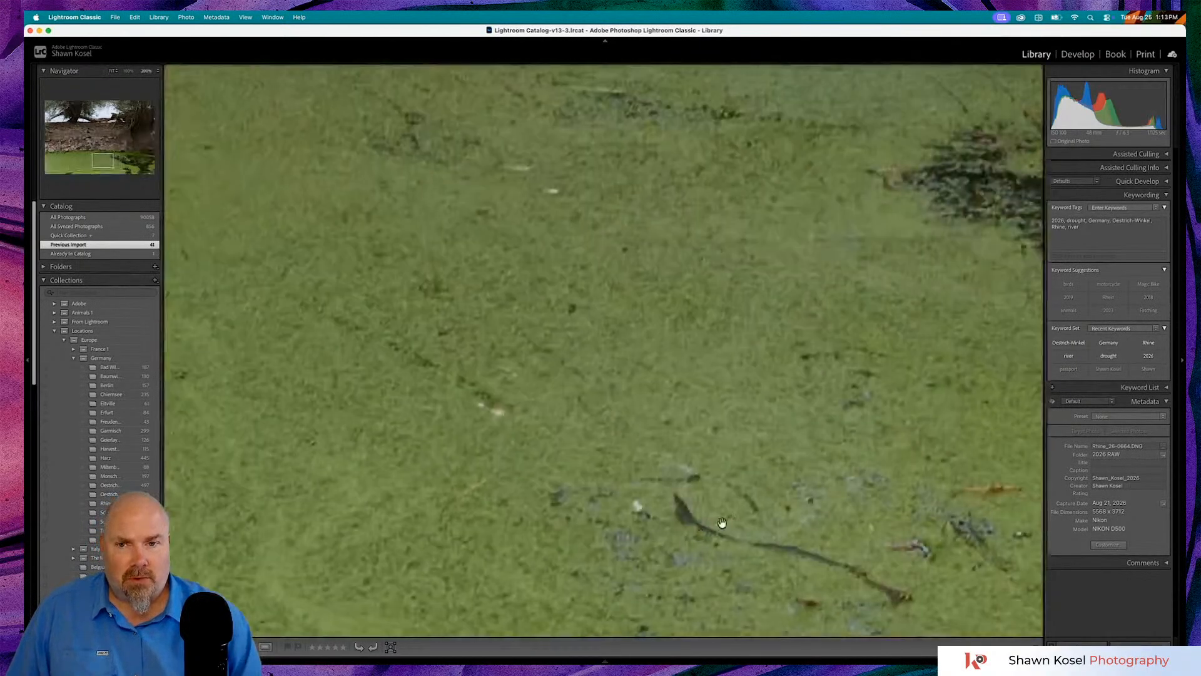
{"action": "left_click", "coordinate": [396, 412]}
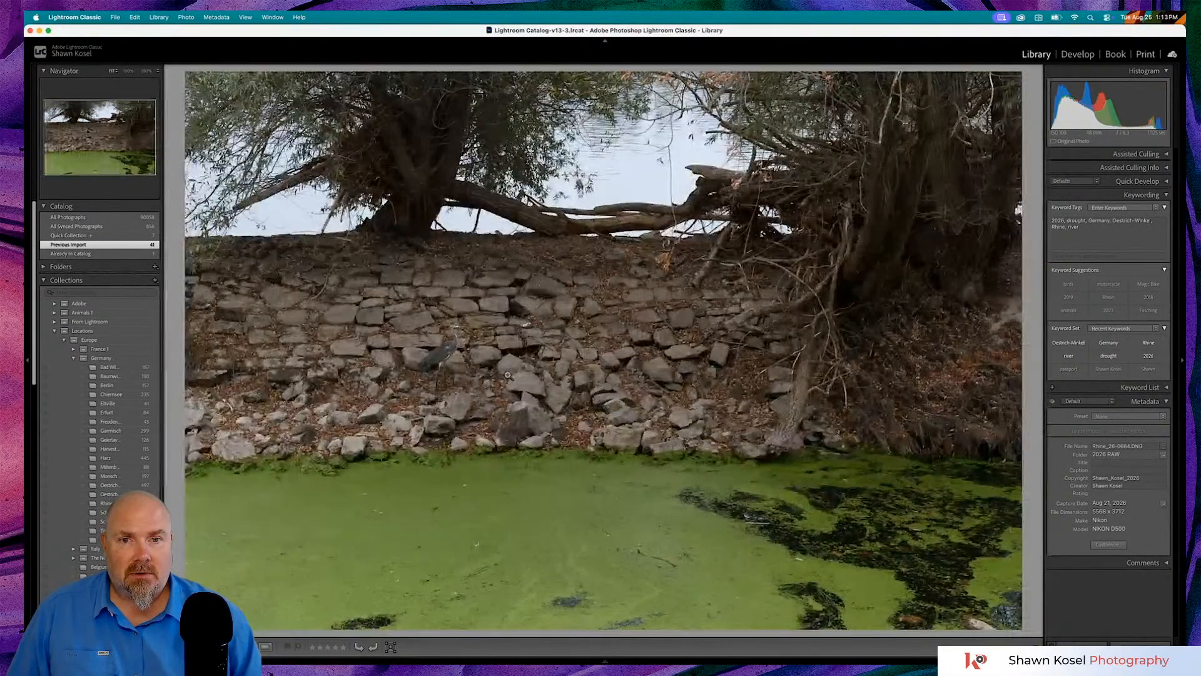
{"action": "left_click", "coordinate": [797, 187]}
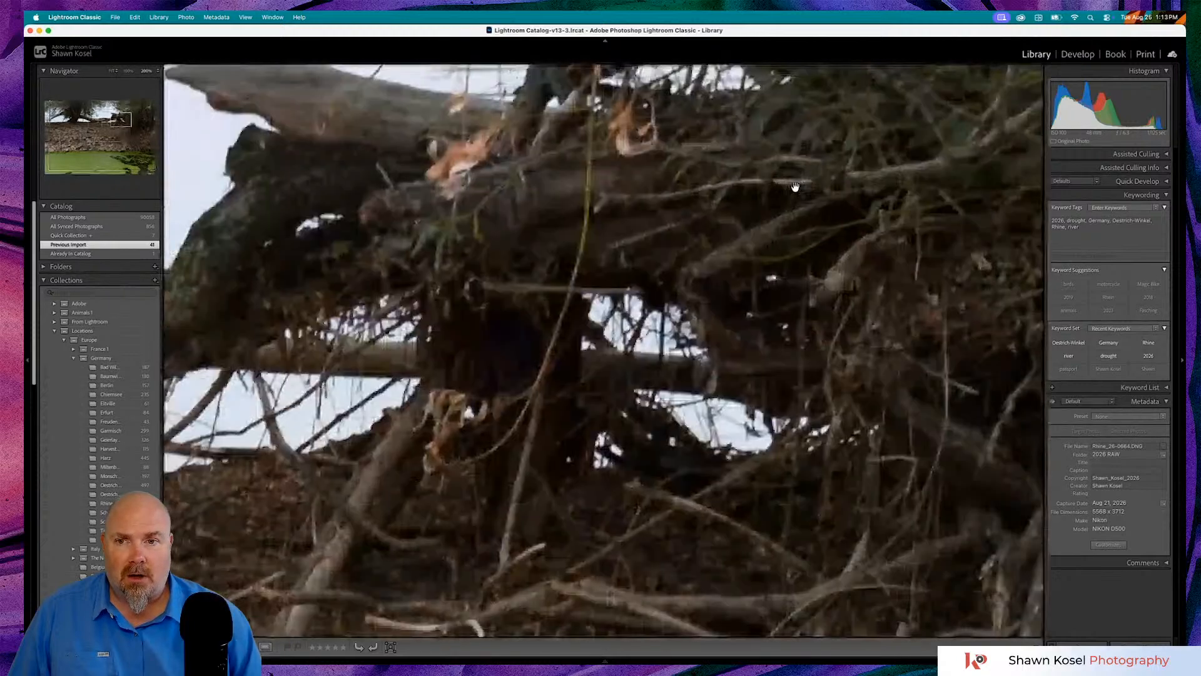
{"action": "scroll", "coordinate": [465, 214], "scroll_direction": "left", "scroll_amount": 5}
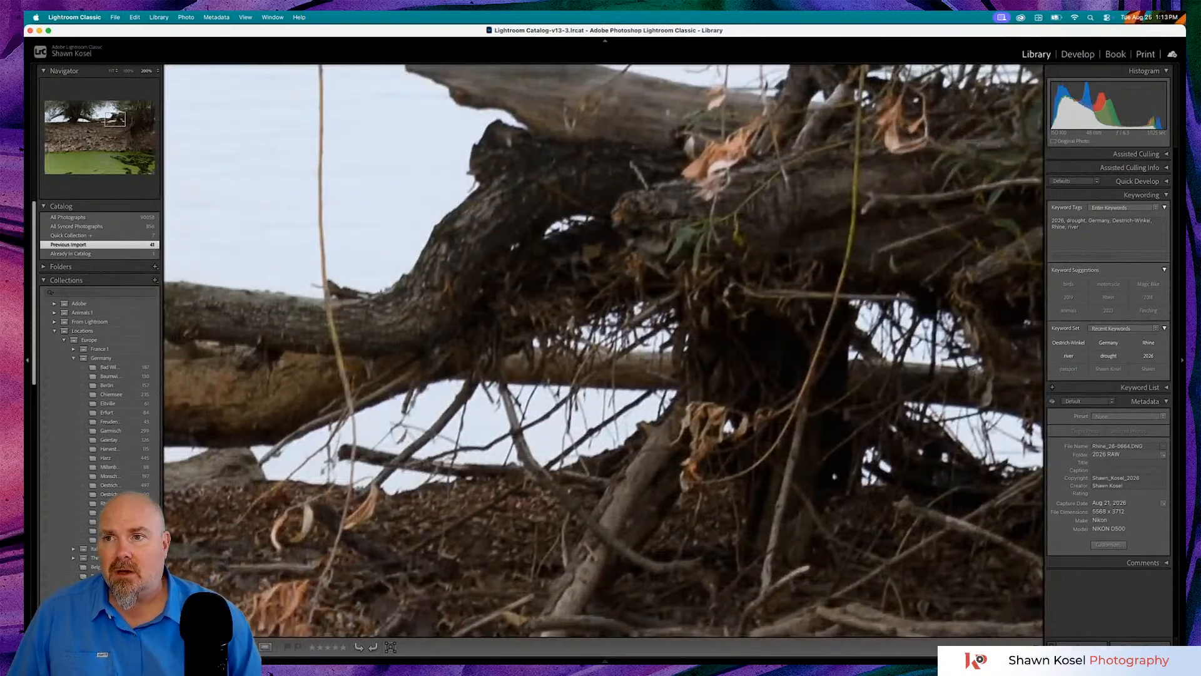
- Reduce the magnification to 100% and inspect the branches and the heron near the middle of the view
{"action": "left_click", "coordinate": [129, 71]}
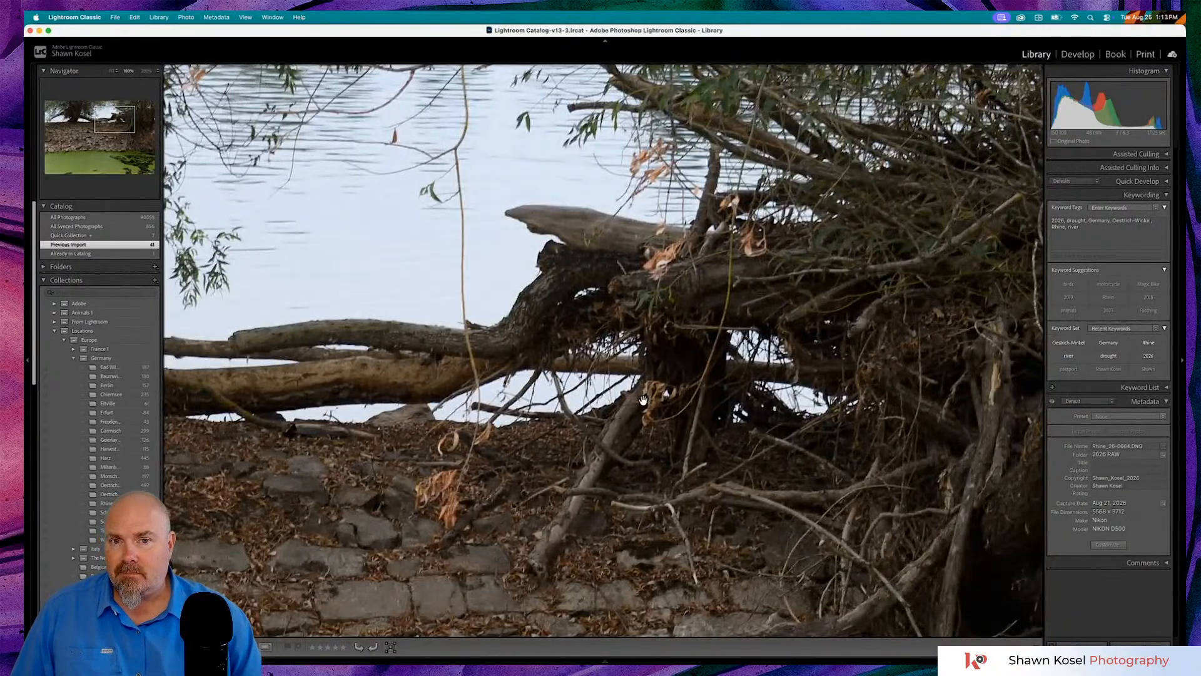
{"action": "left_click", "coordinate": [642, 401]}
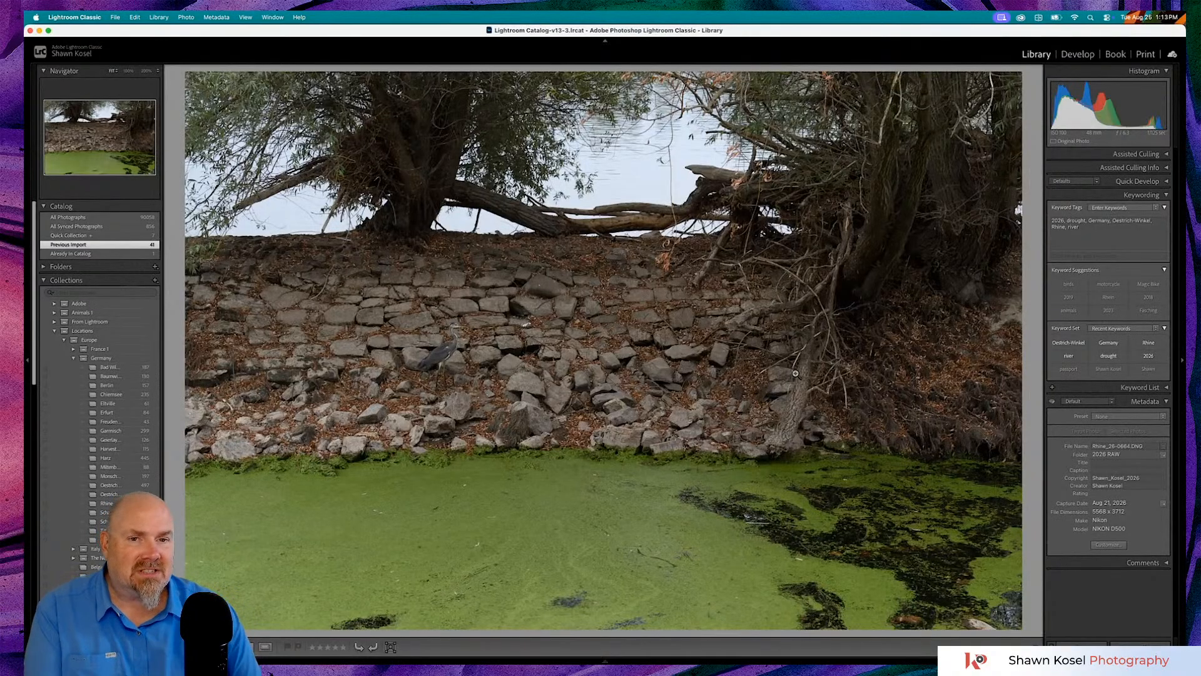
{"action": "left_click", "coordinate": [458, 333]}
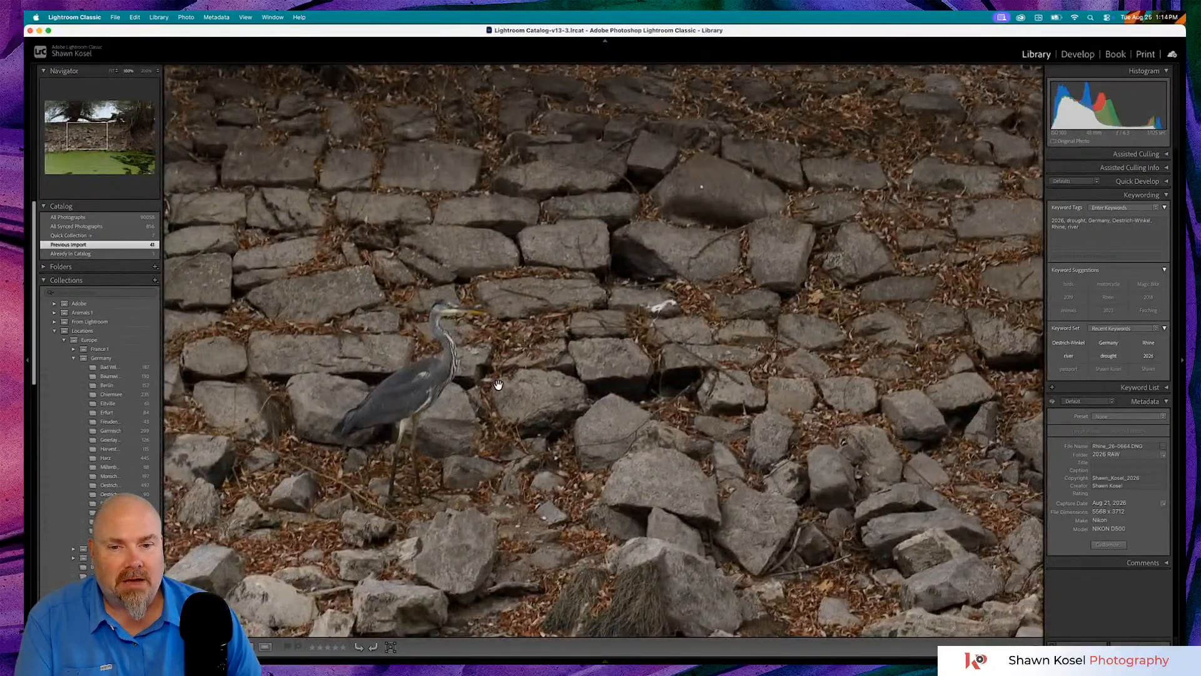
{"action": "scroll", "coordinate": [499, 384], "scroll_direction": "left", "scroll_amount": 5}
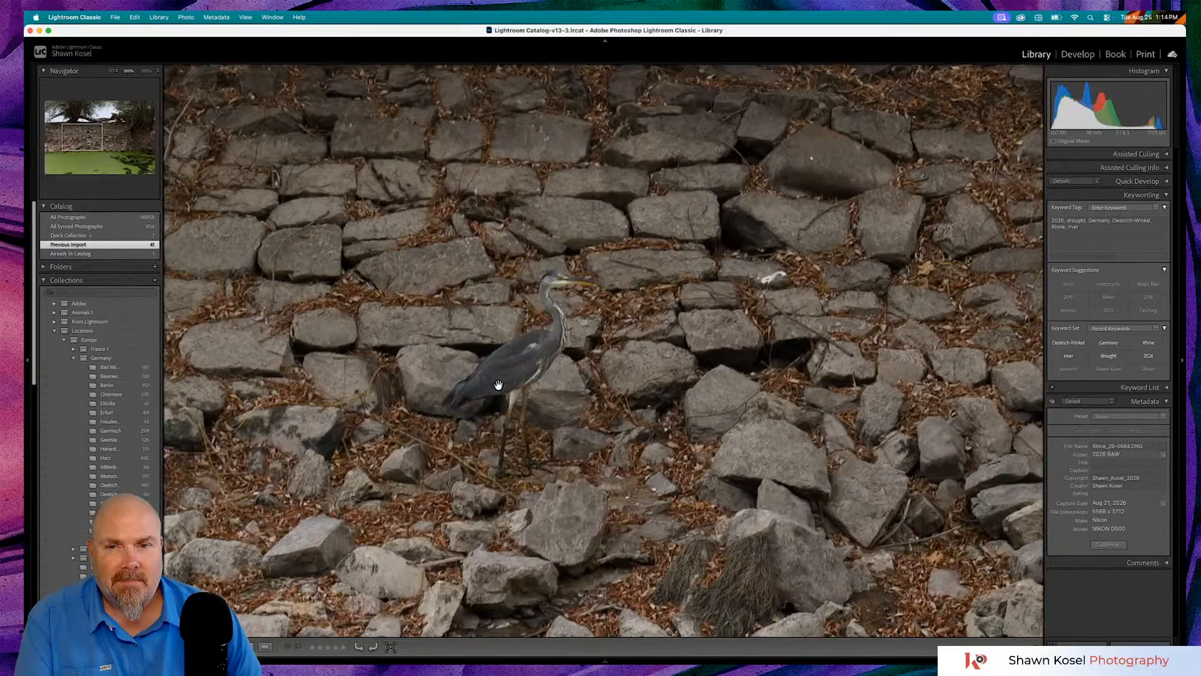
- Return Rhine_26-0664.DNG to the full-image view and give it a three-star rating
{"action": "left_click", "coordinate": [499, 384]}
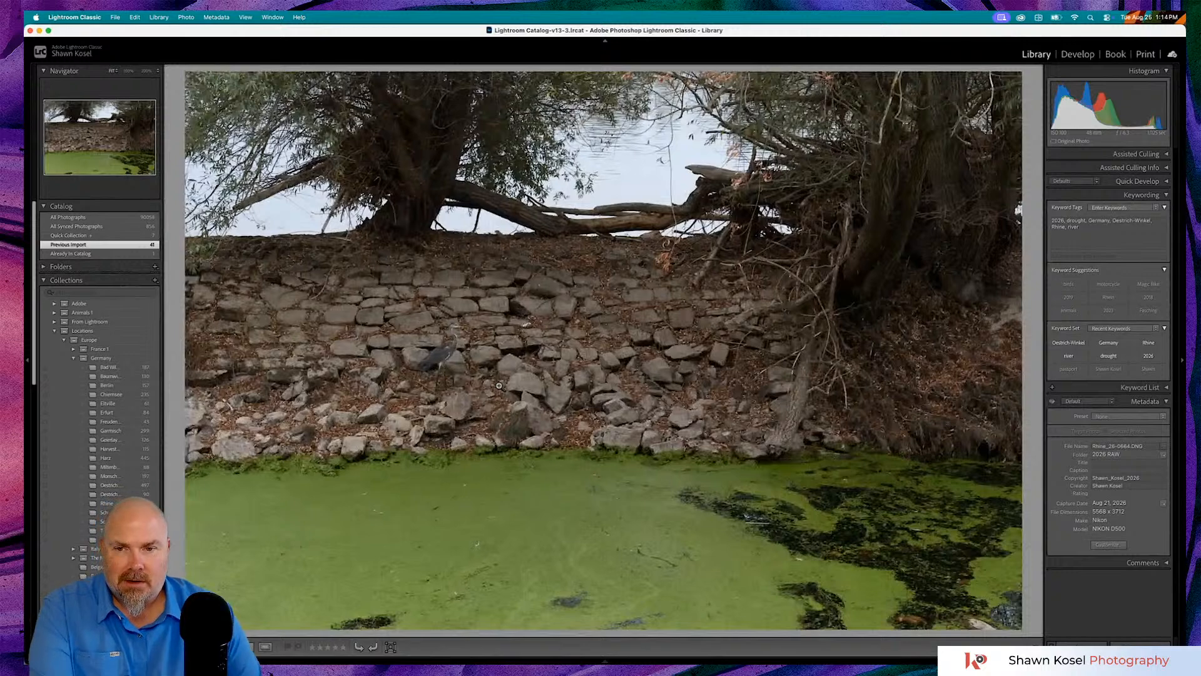
{"action": "key", "text": "3"}
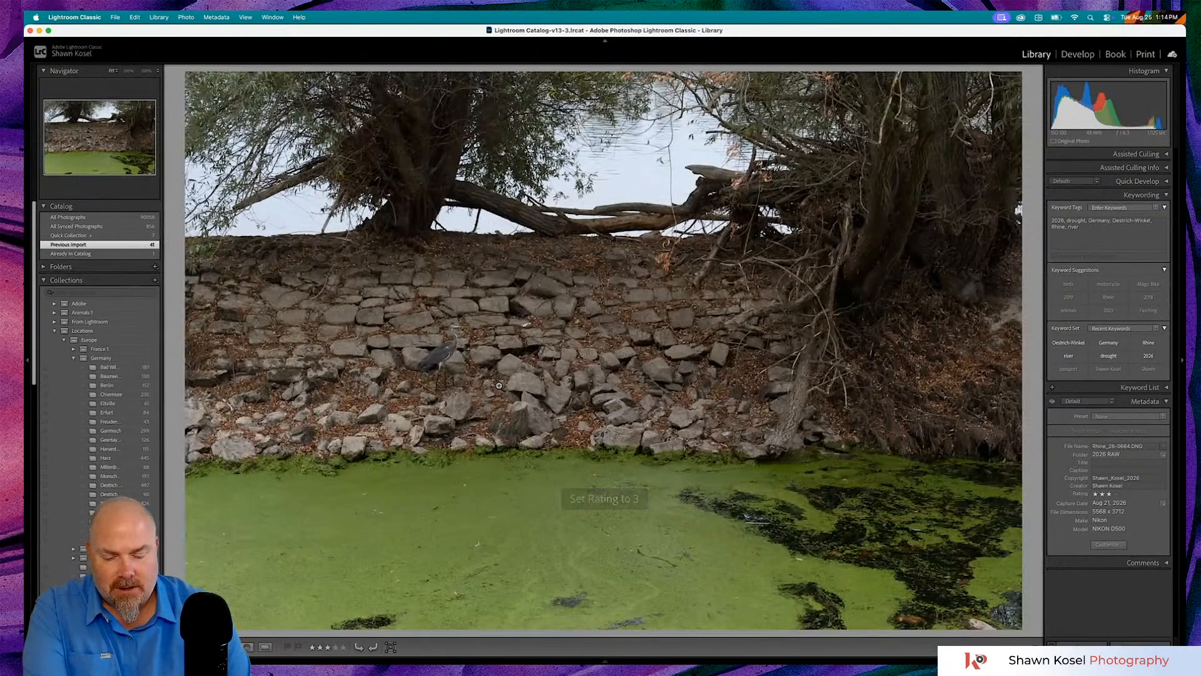
- Open the vertical boat shot Rhine_26-0658.DNG from the grid, rate it three stars, and return to the grid
{"action": "key", "text": "g"}
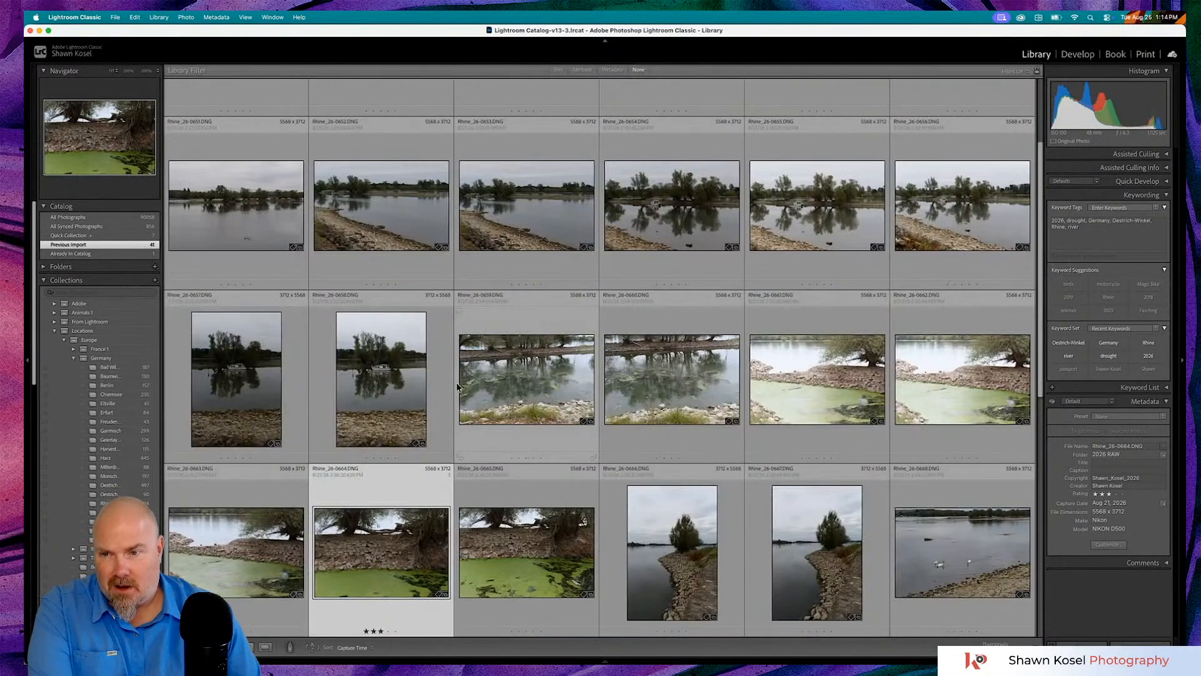
{"action": "key", "text": "d"}
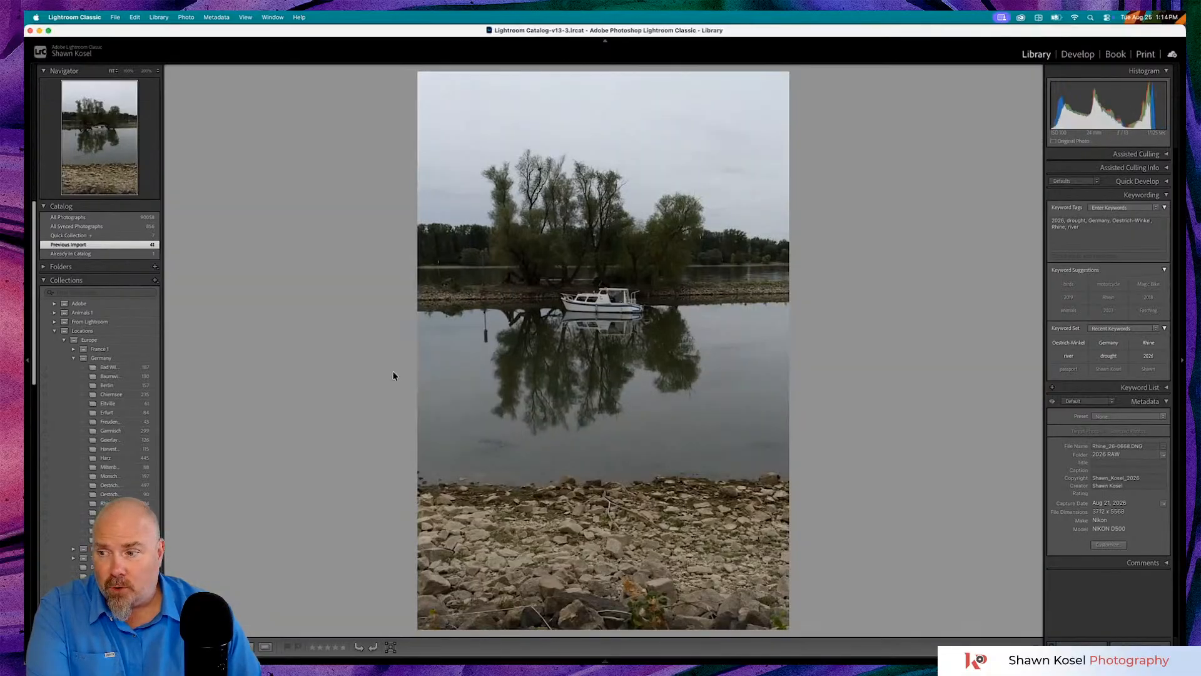
{"action": "key", "text": "3"}
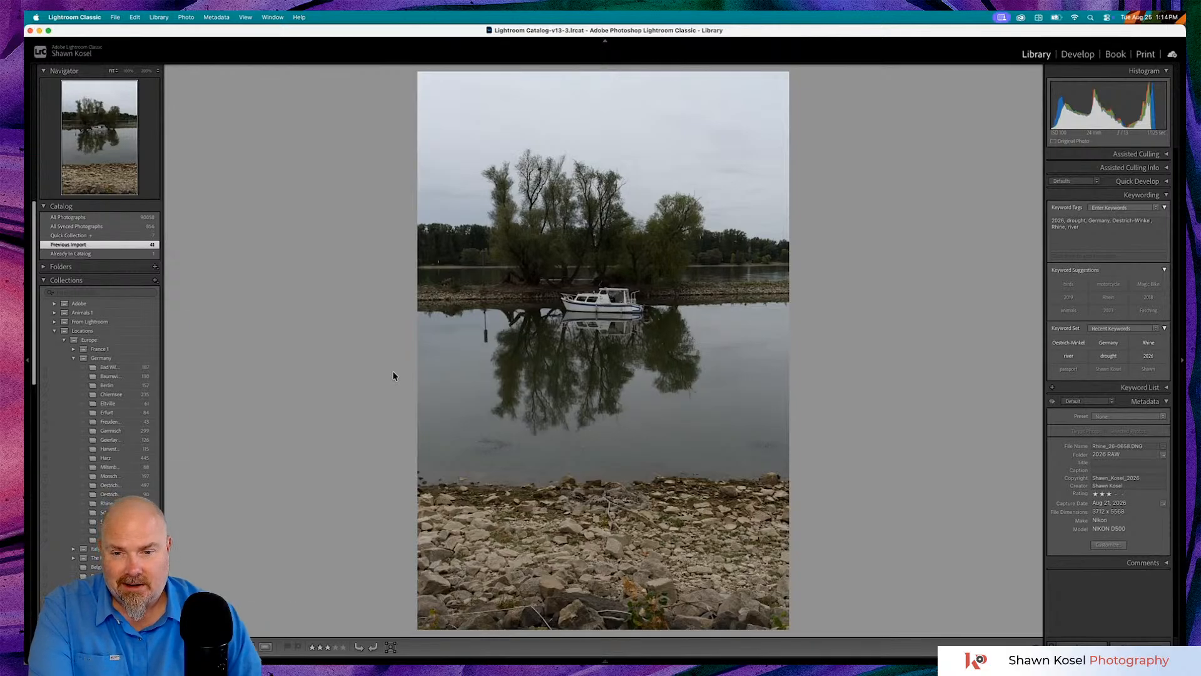
{"action": "key", "text": "g"}
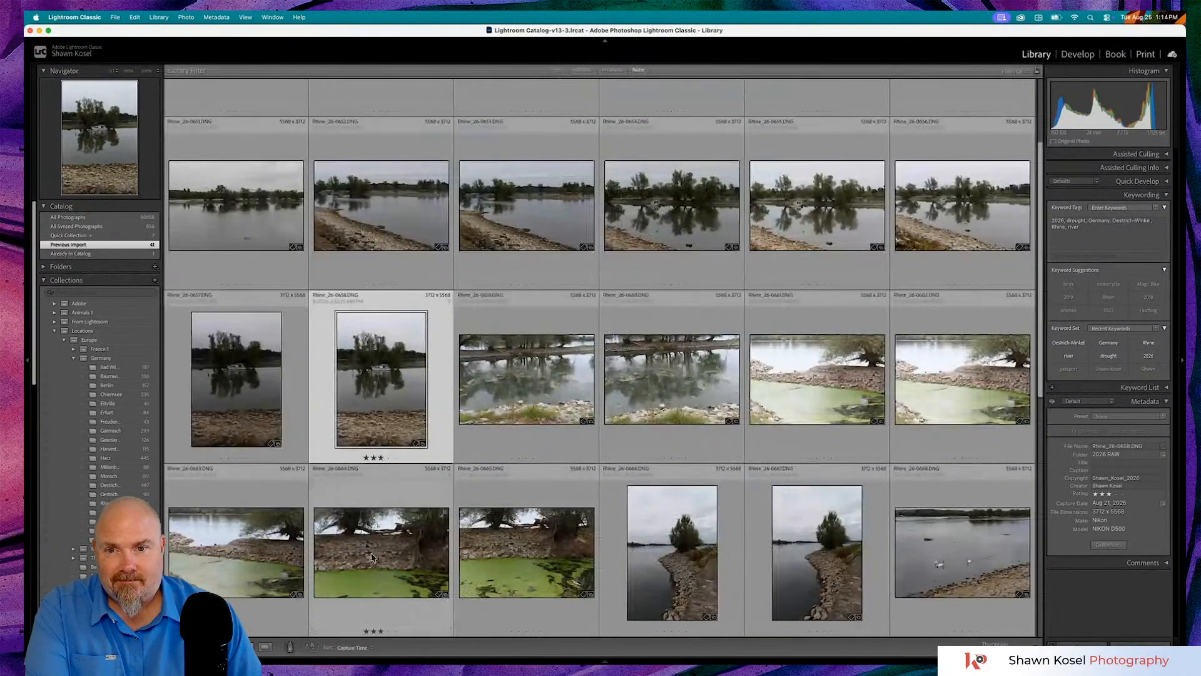
- Open Rhine_26-0664.DNG in full view, compare its framing with Rhine_26-0665.DNG, and go back to the grid
{"action": "double_click", "coordinate": [372, 557]}
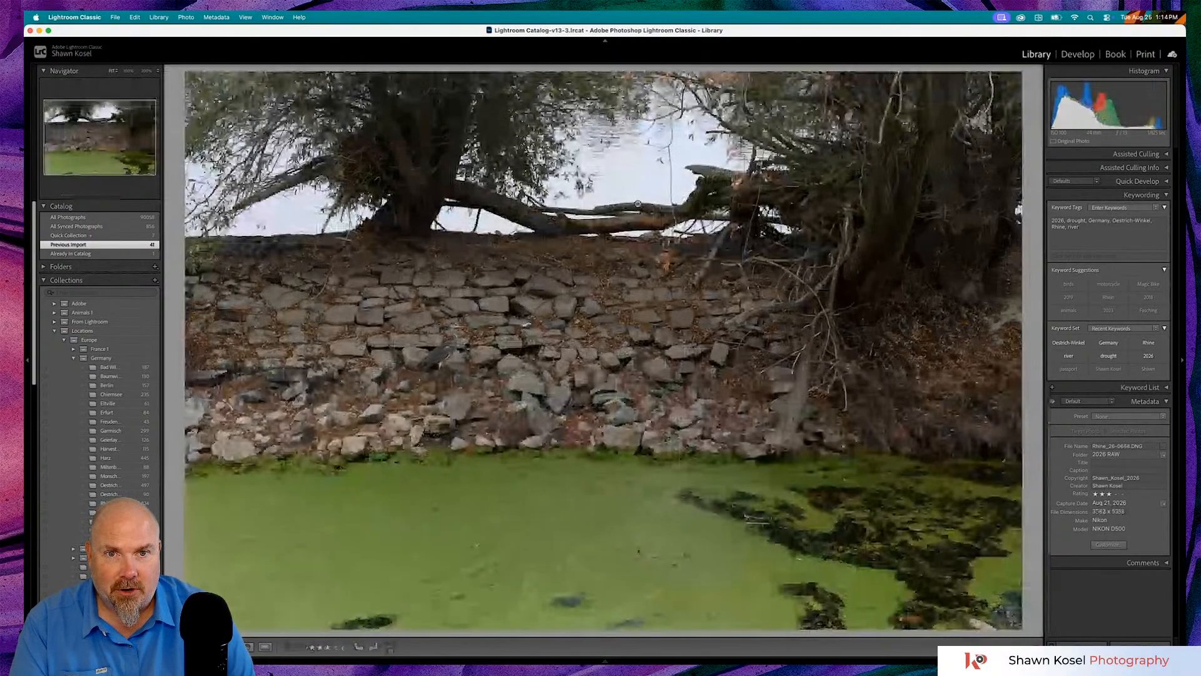
{"action": "key", "text": "Right"}
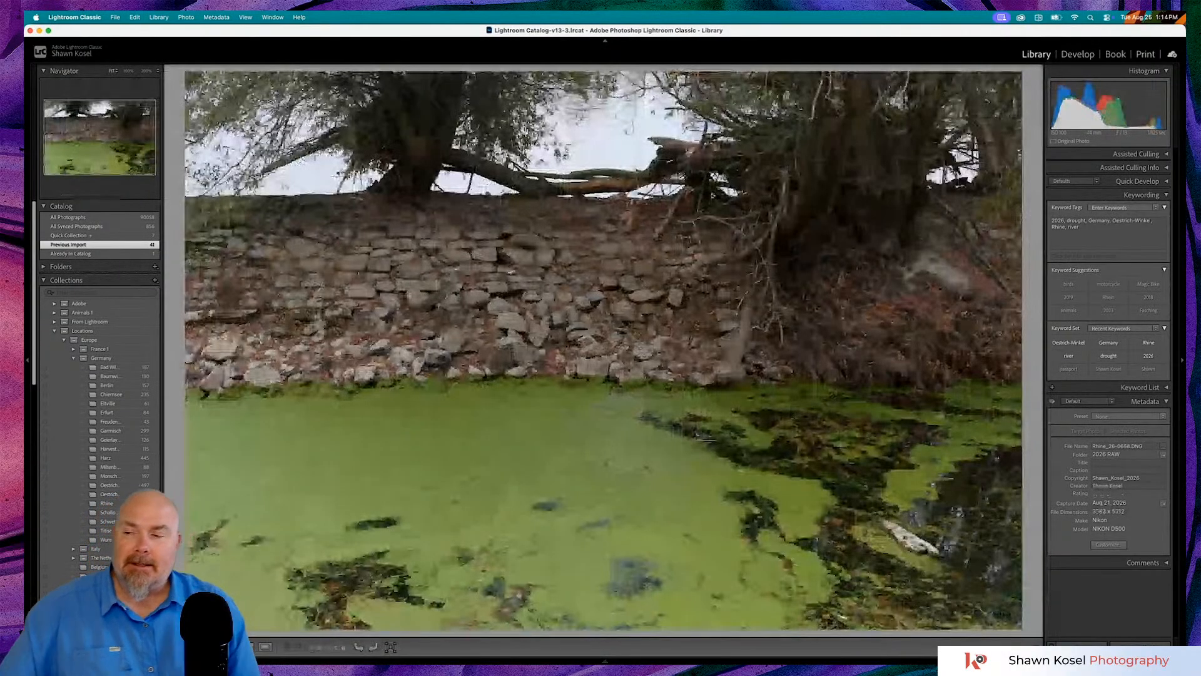
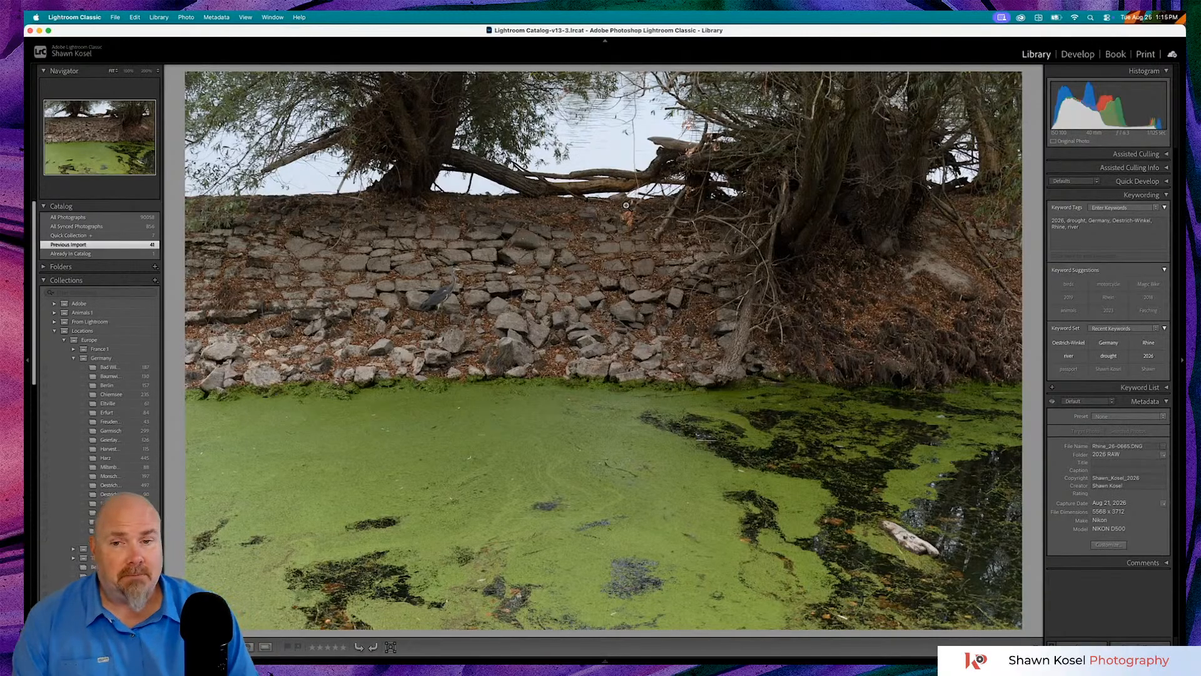
{"action": "key", "text": "Right"}
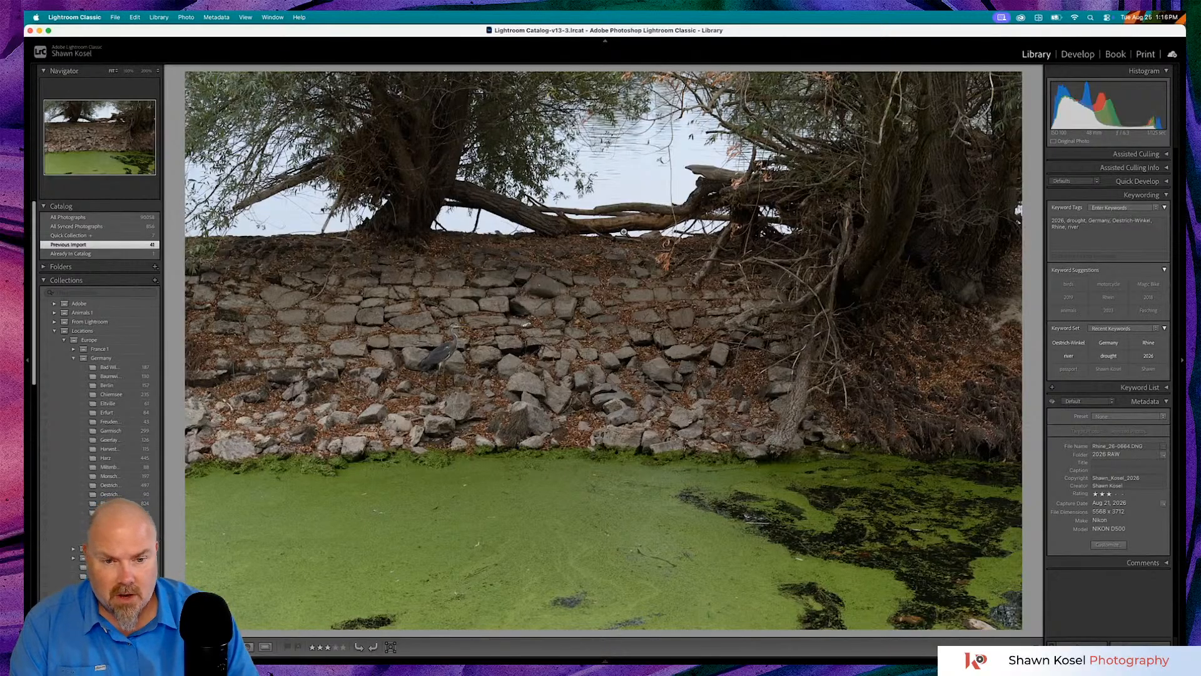
{"action": "key", "text": "g"}
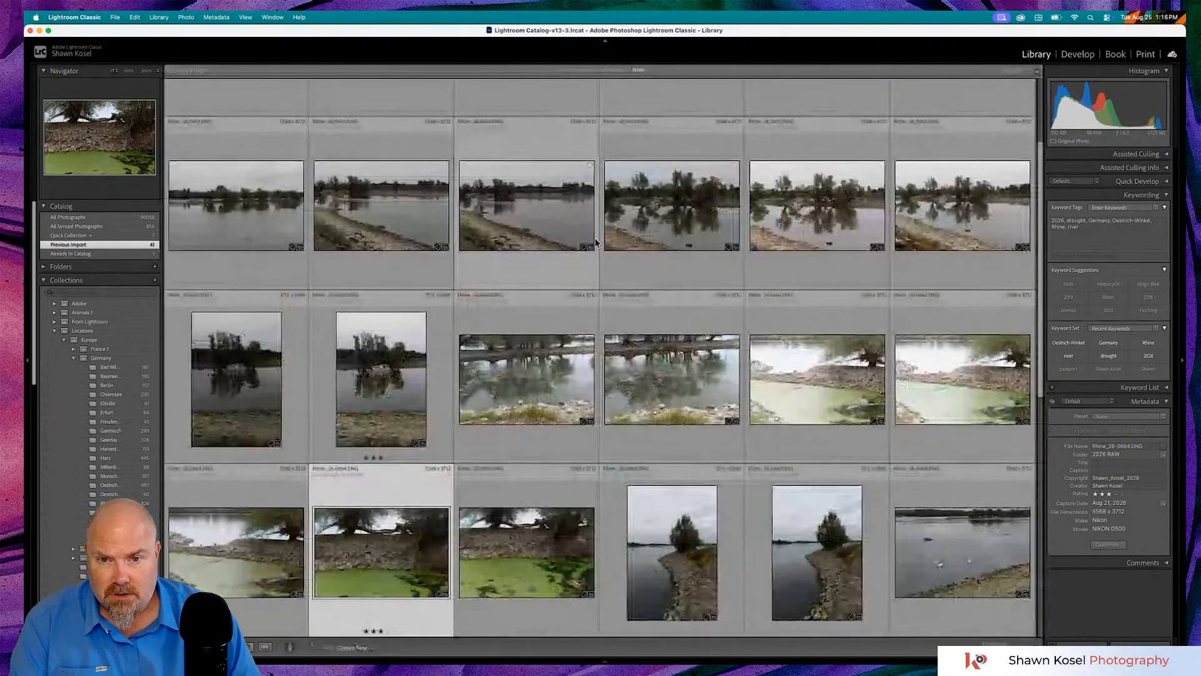
- Go through Rhine_26-0664.DNG to Rhine_26-0666.DNG in full view, comparing the two heron shots, and stop on Rhine_26-0665.DNG
{"action": "scroll", "coordinate": [568, 281], "scroll_direction": "down", "scroll_amount": 5}
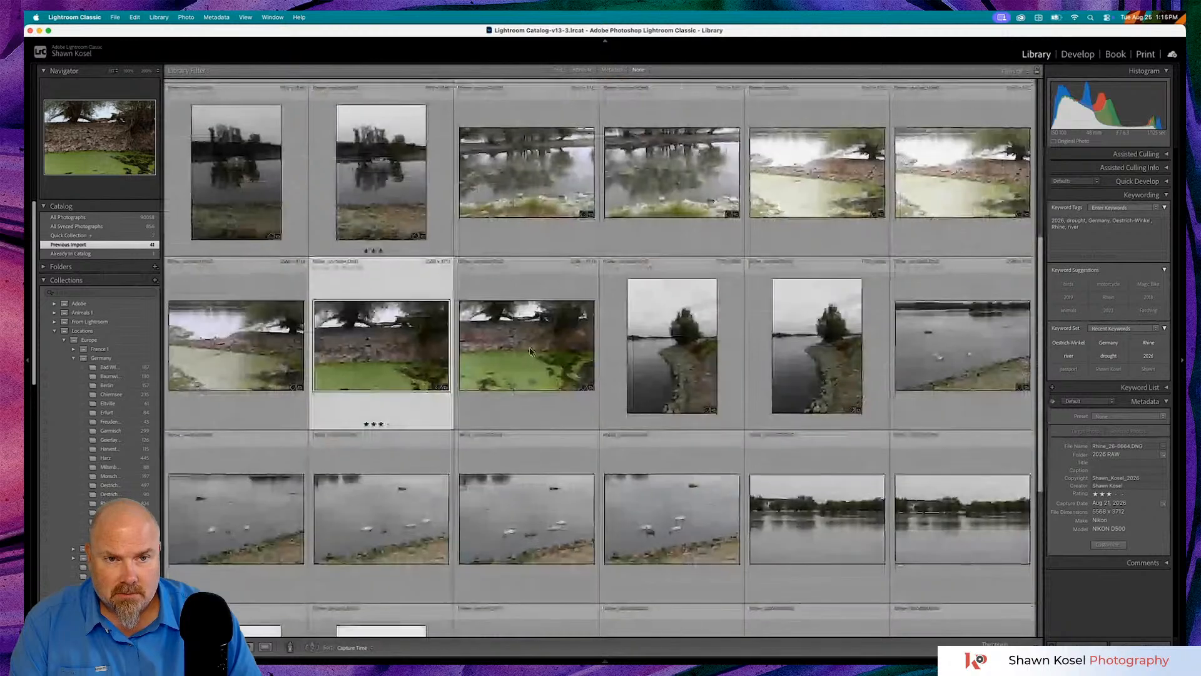
{"action": "key", "text": "e"}
{"action": "key", "text": "Right"}
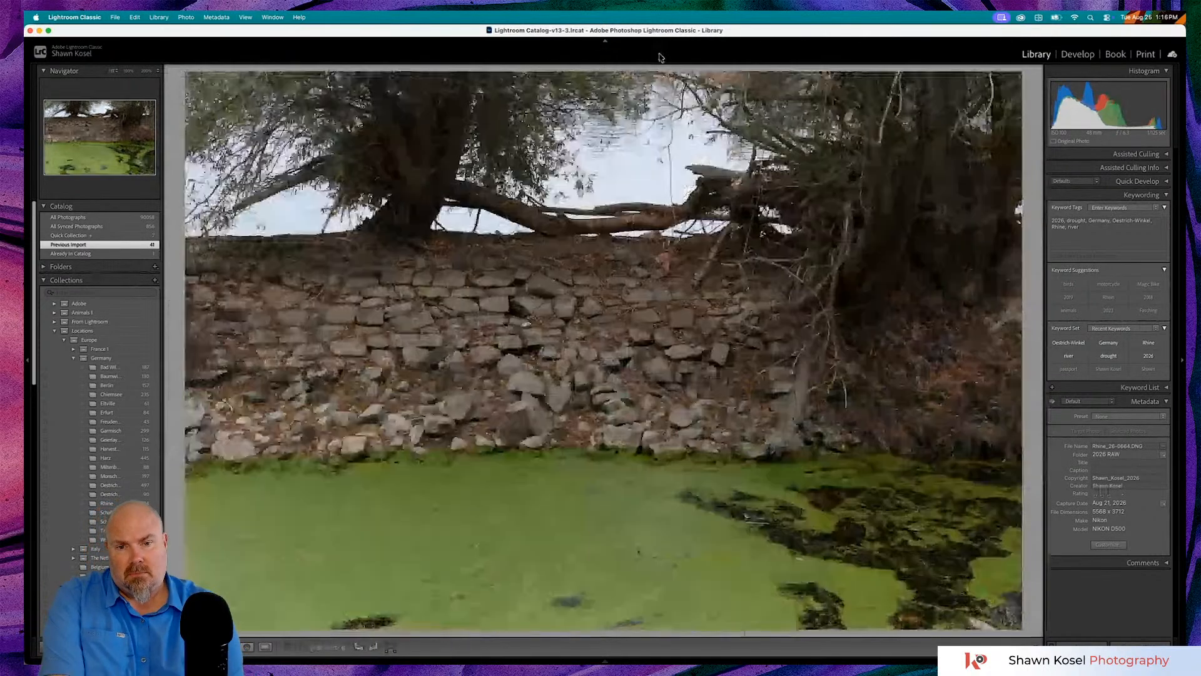
{"action": "key", "text": "Right"}
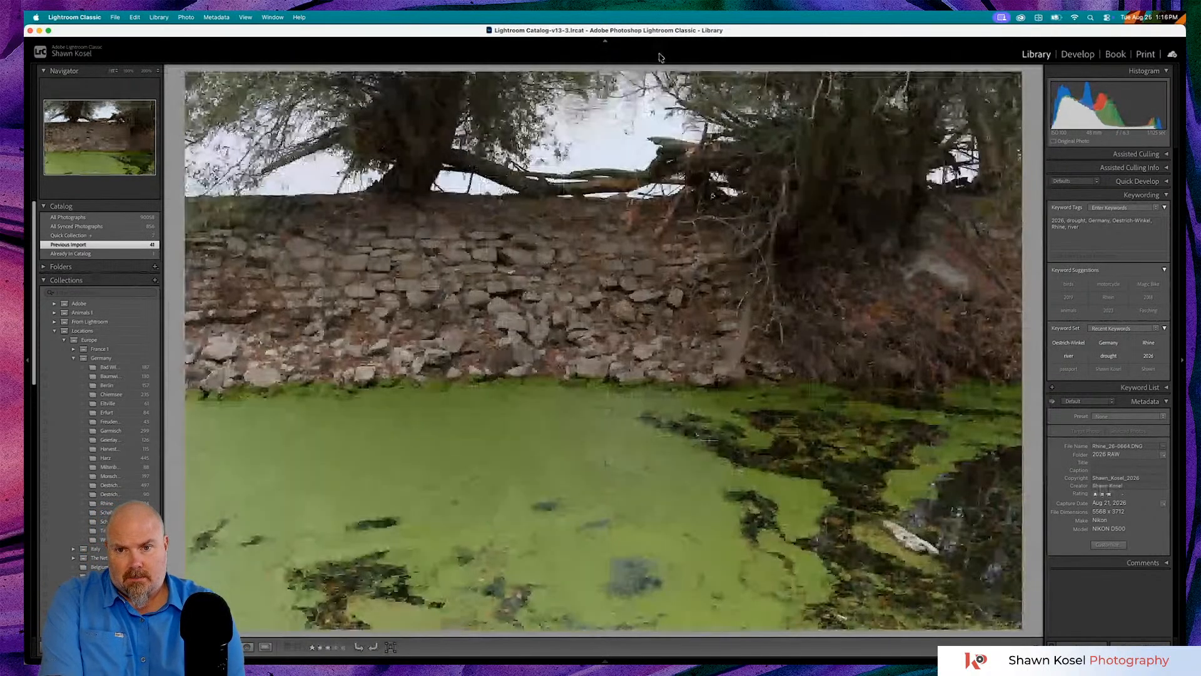
{"action": "key", "text": "Right"}
{"action": "key", "text": "Right"}
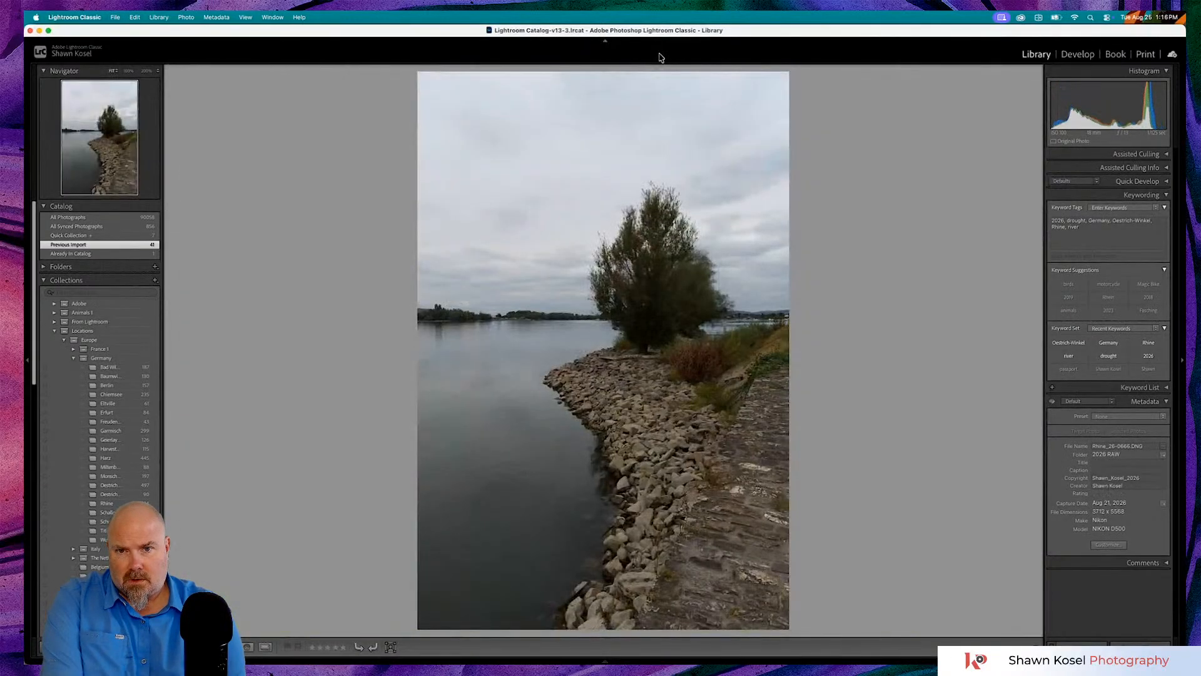
{"action": "key", "text": "Right"}
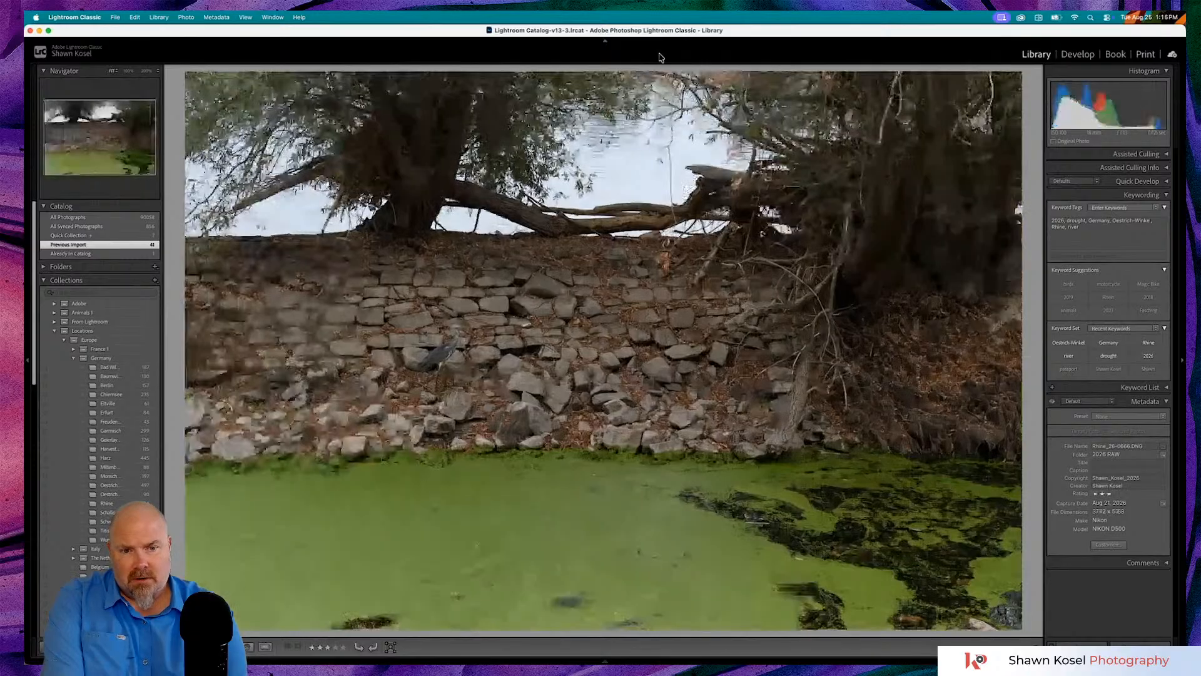
{"action": "key", "text": "Right"}
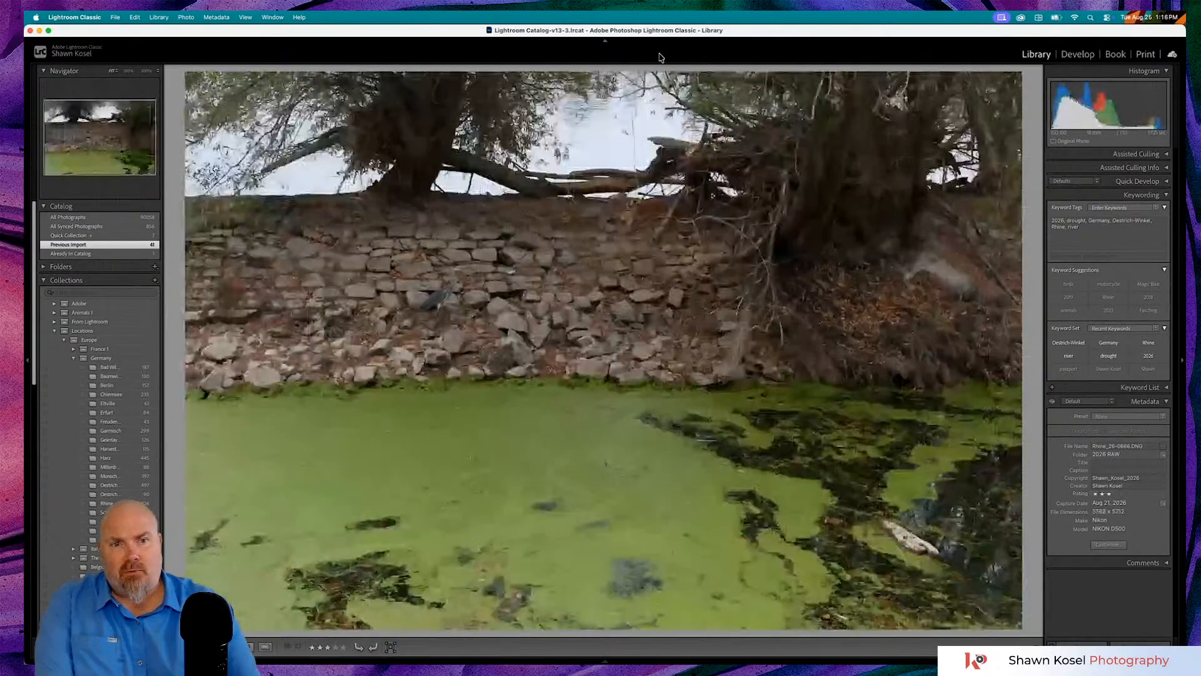
{"action": "key", "text": "Right"}
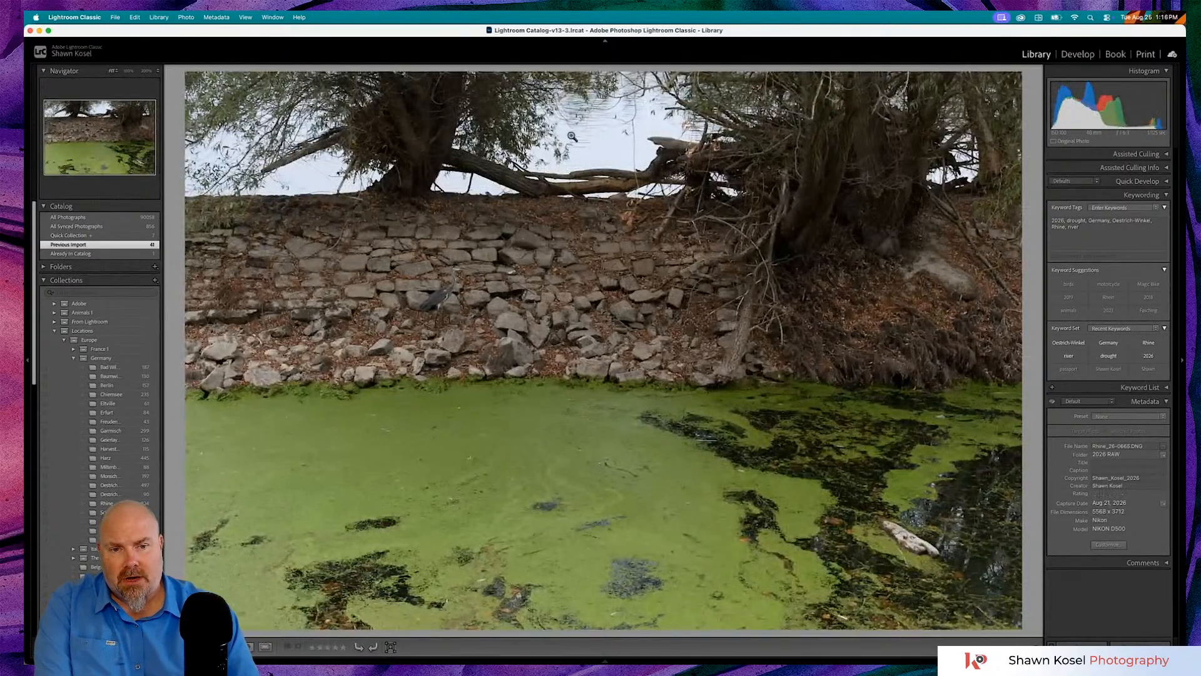
- Inspect the floating driftwood and the algae around it in Rhine_26-0665.DNG up close, and return to the full-image view
{"action": "left_click", "coordinate": [936, 502]}
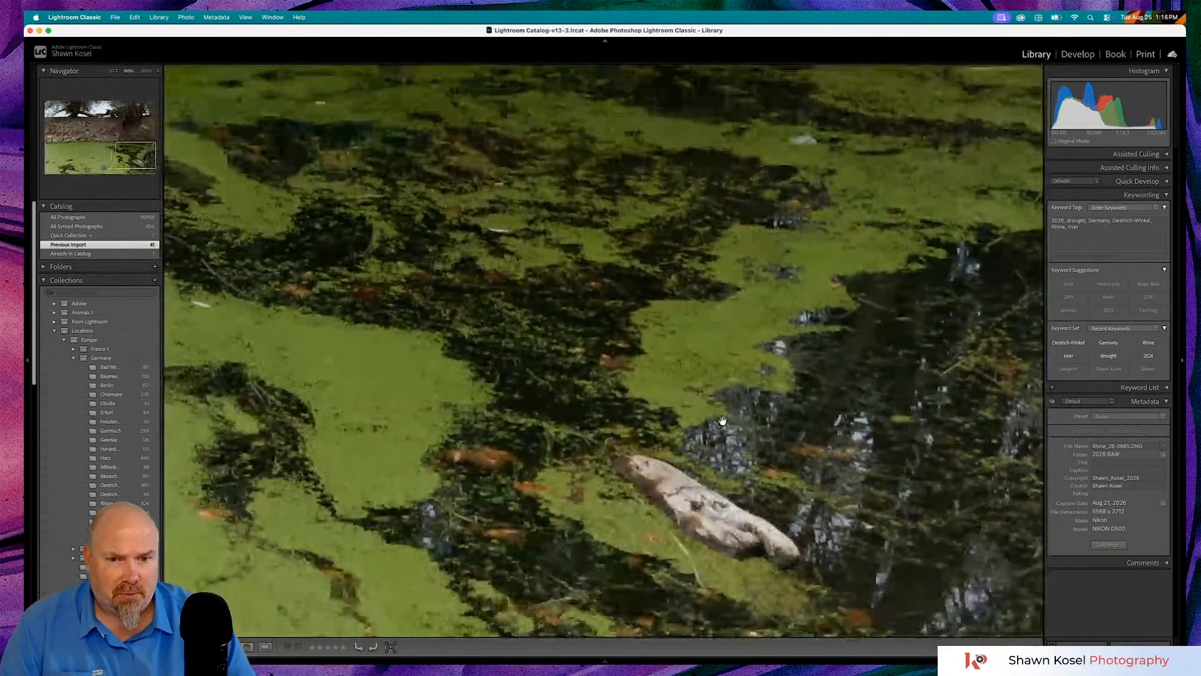
{"action": "left_click", "coordinate": [936, 494]}
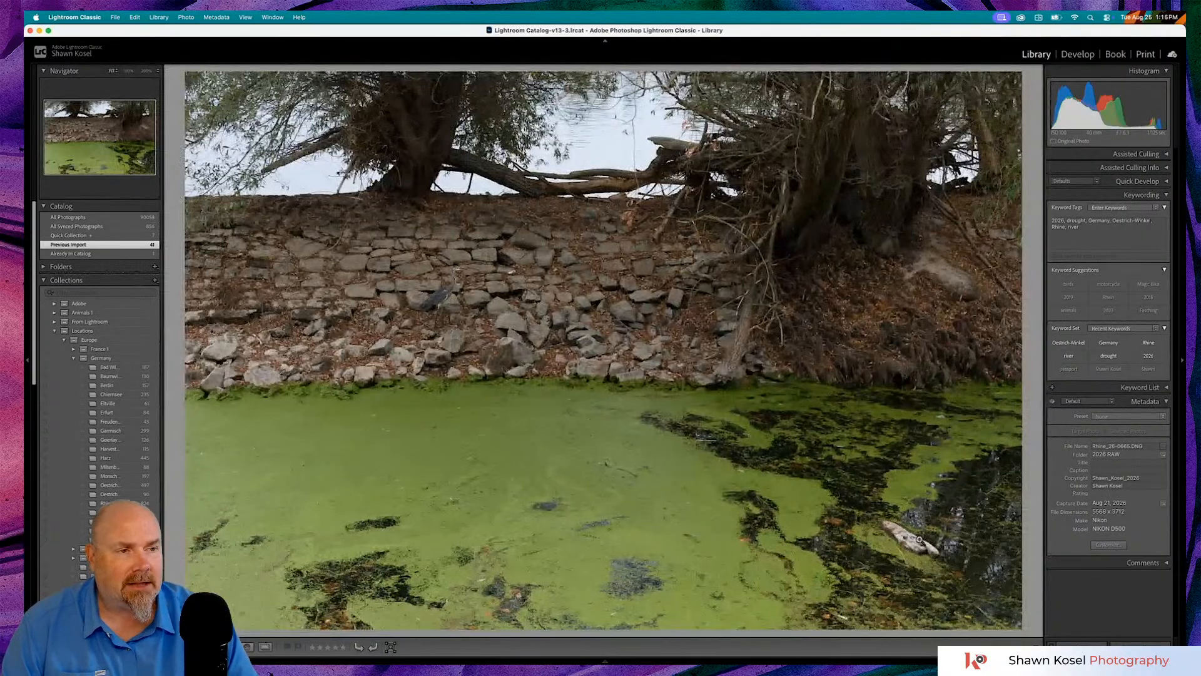
{"action": "left_click", "coordinate": [919, 537]}
{"action": "left_click", "coordinate": [900, 553]}
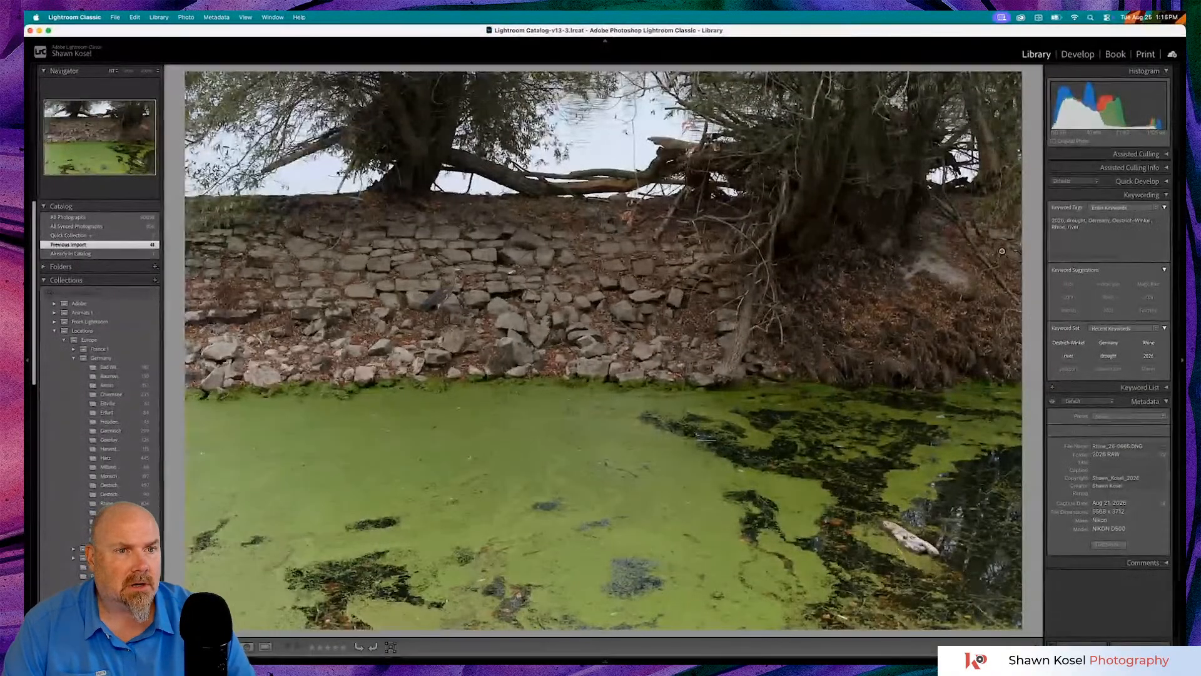
- Examine the composition of Rhine_26-0665.DNG in Develop with the crop overlay, and return to the Library grid without cropping
{"action": "key", "text": "d"}
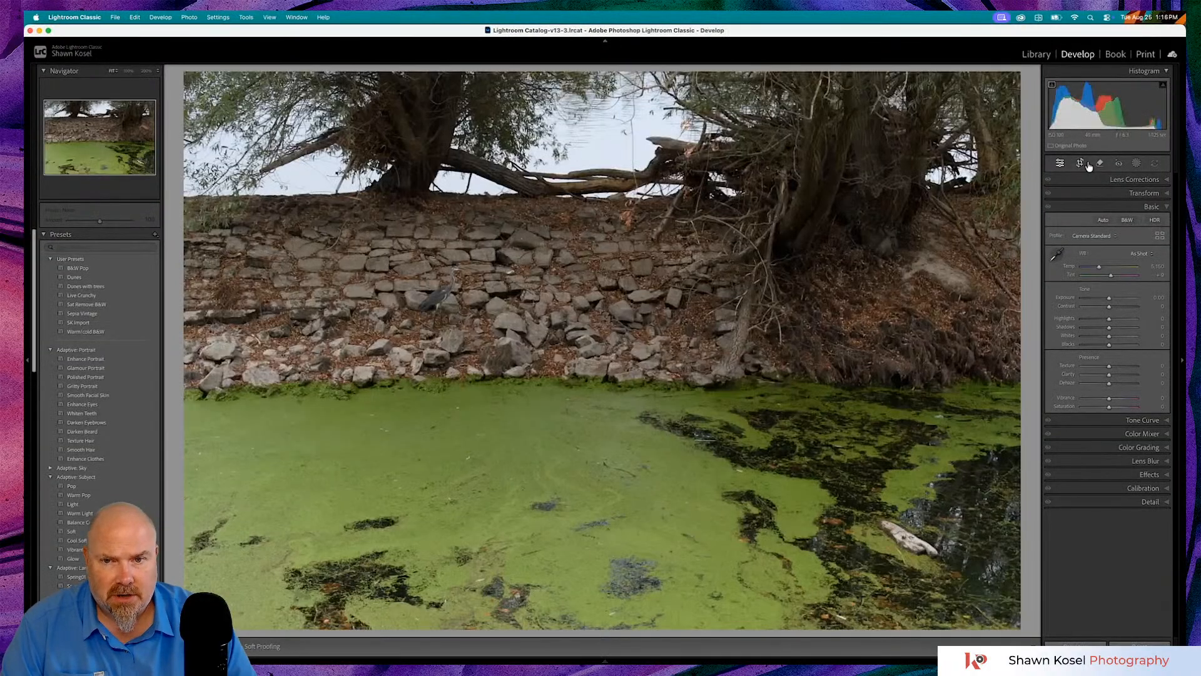
{"action": "left_click", "coordinate": [1081, 163]}
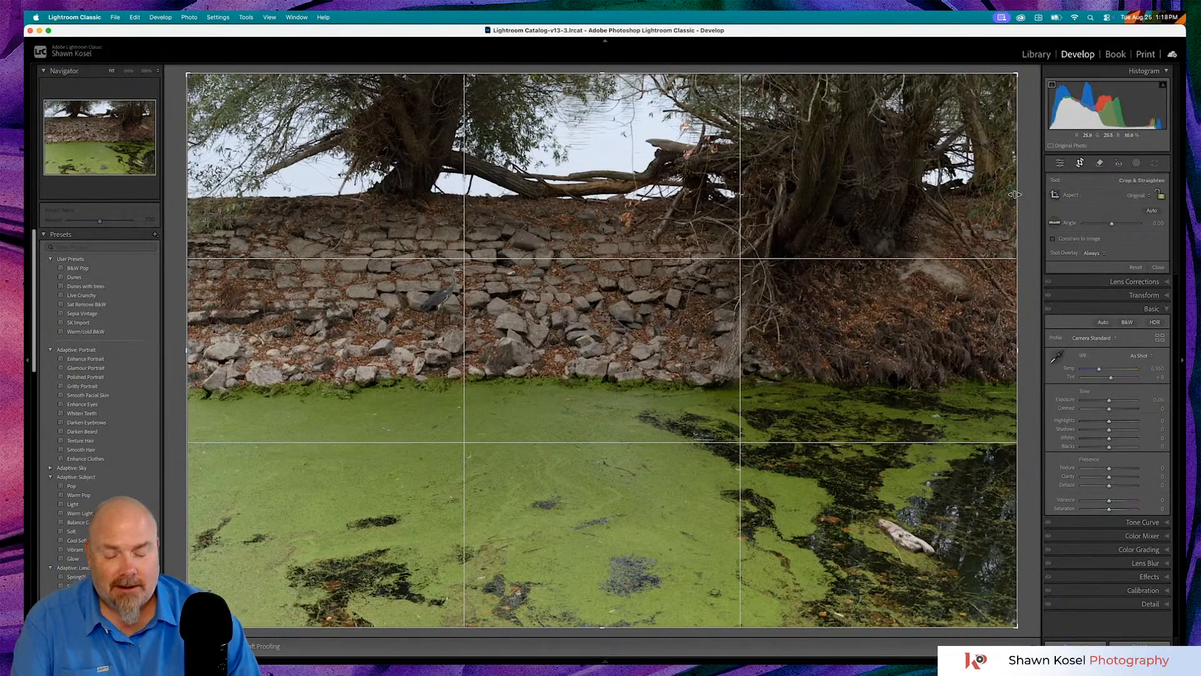
{"action": "key", "text": "g"}
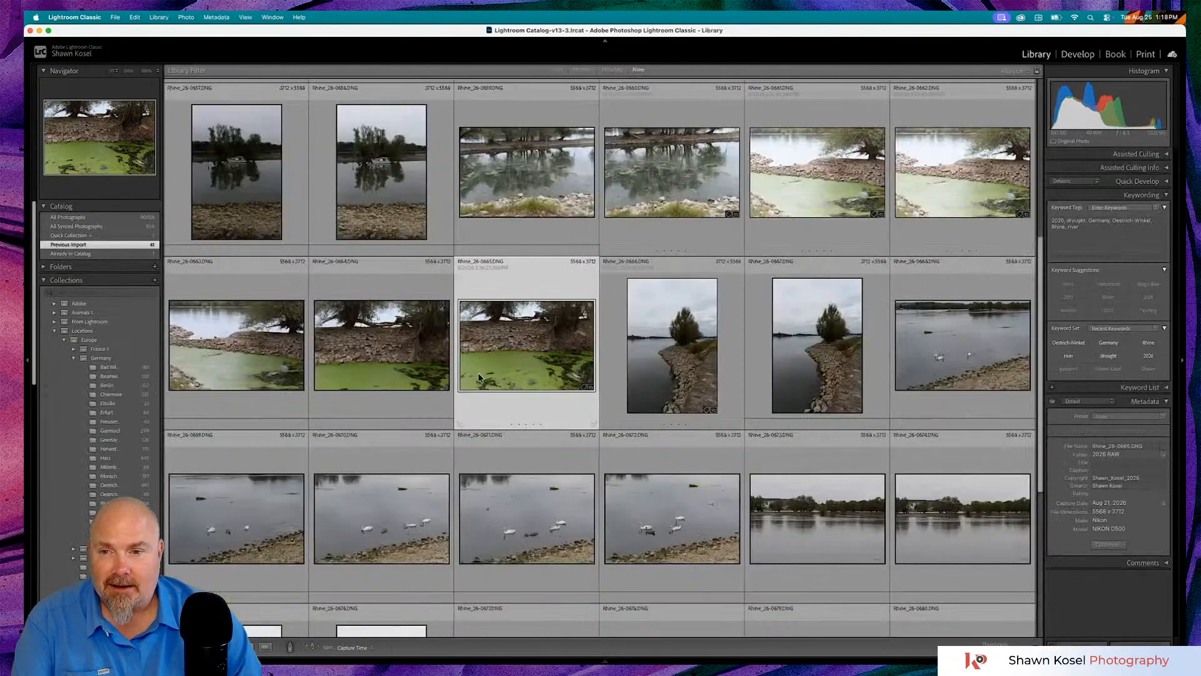
- Switch repeatedly between Rhine_26-0664.DNG and Rhine_26-0665.DNG in full view to compare the balance of stone wall, heron and algae
{"action": "double_click", "coordinate": [355, 338]}
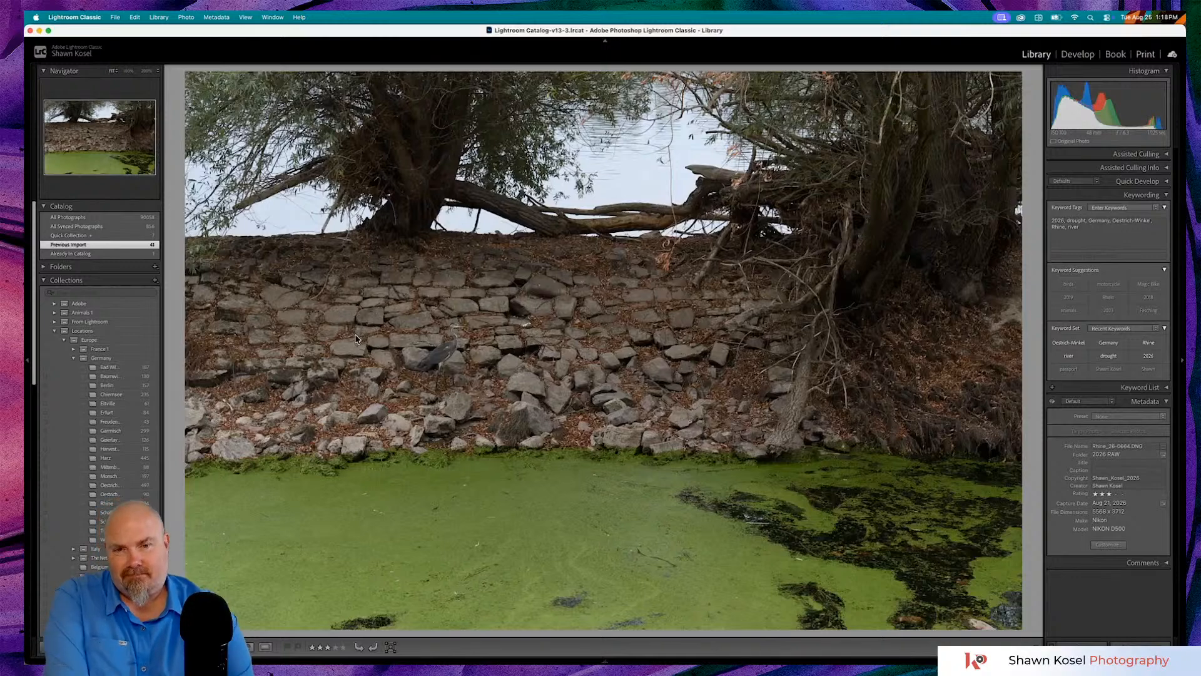
{"action": "key", "text": "Right"}
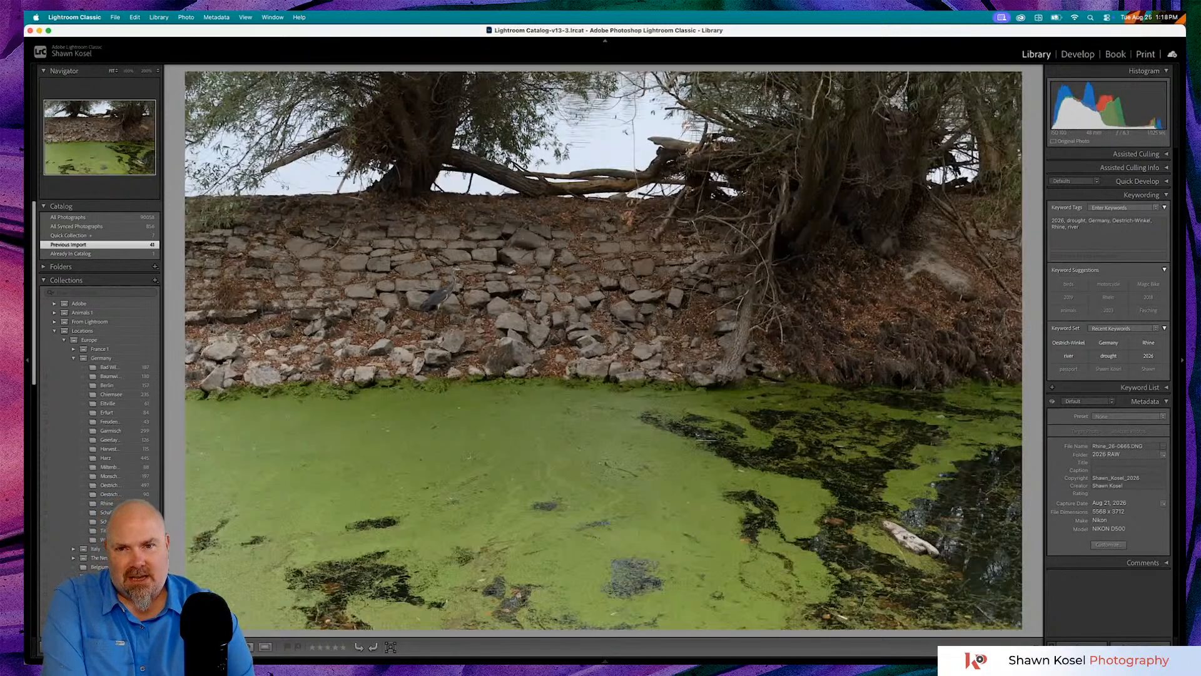
{"action": "key", "text": "Left"}
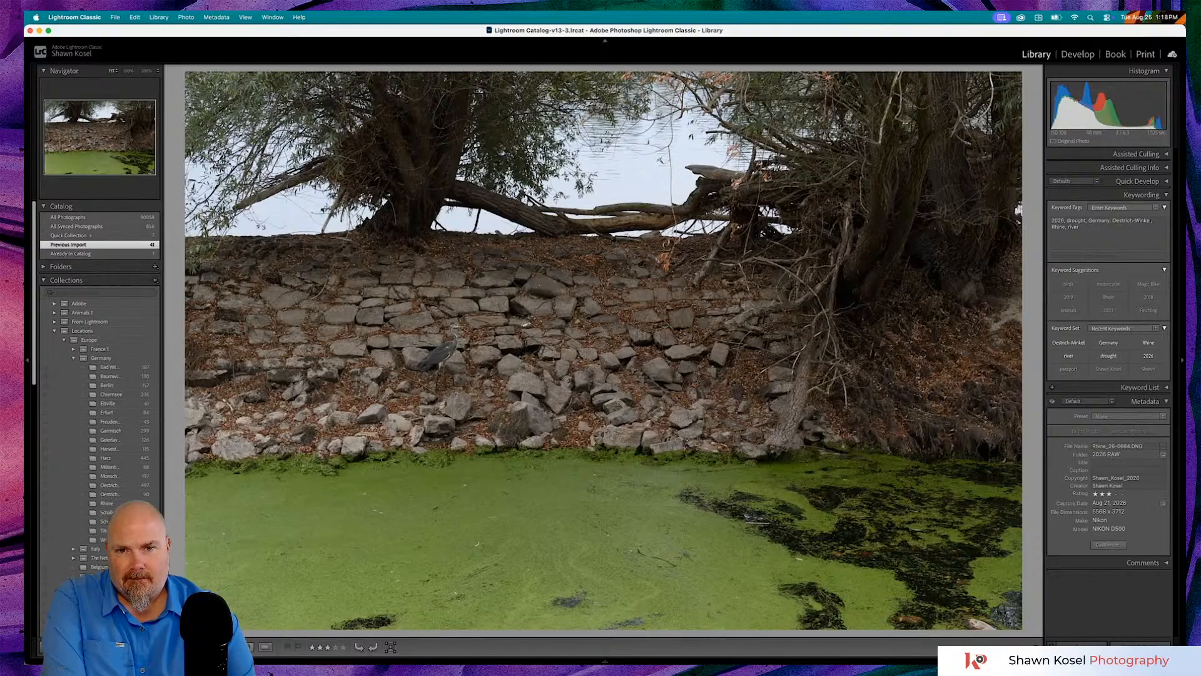
{"action": "key", "text": "Right"}
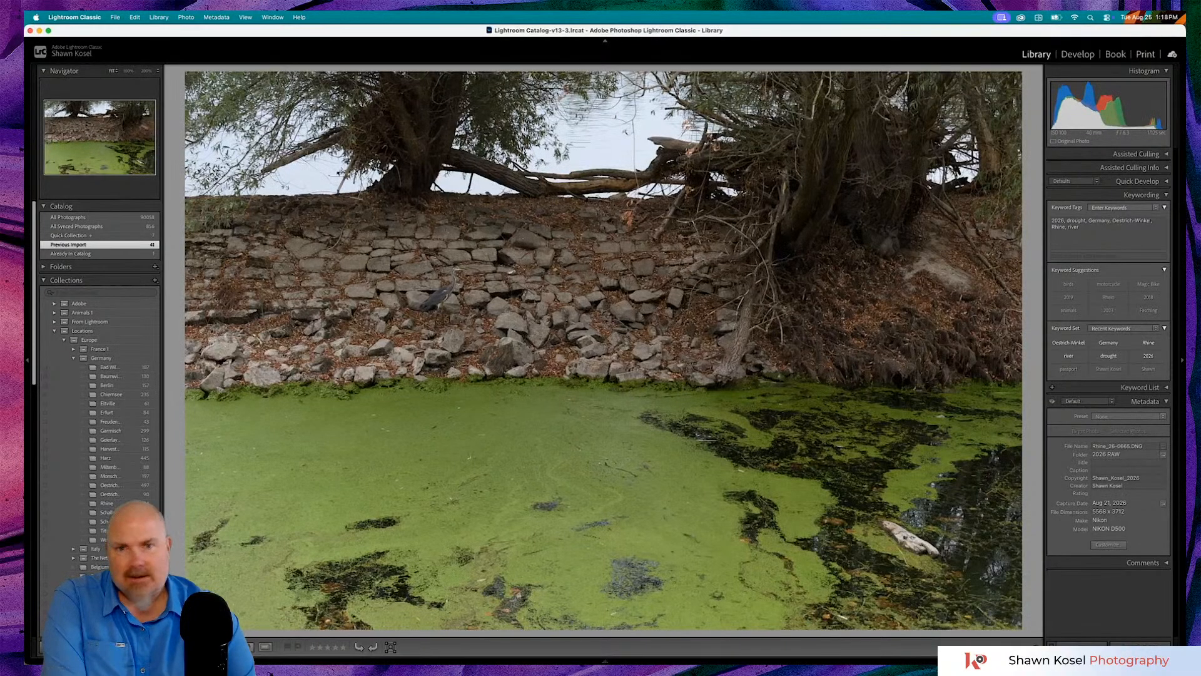
{"action": "key", "text": "3"}
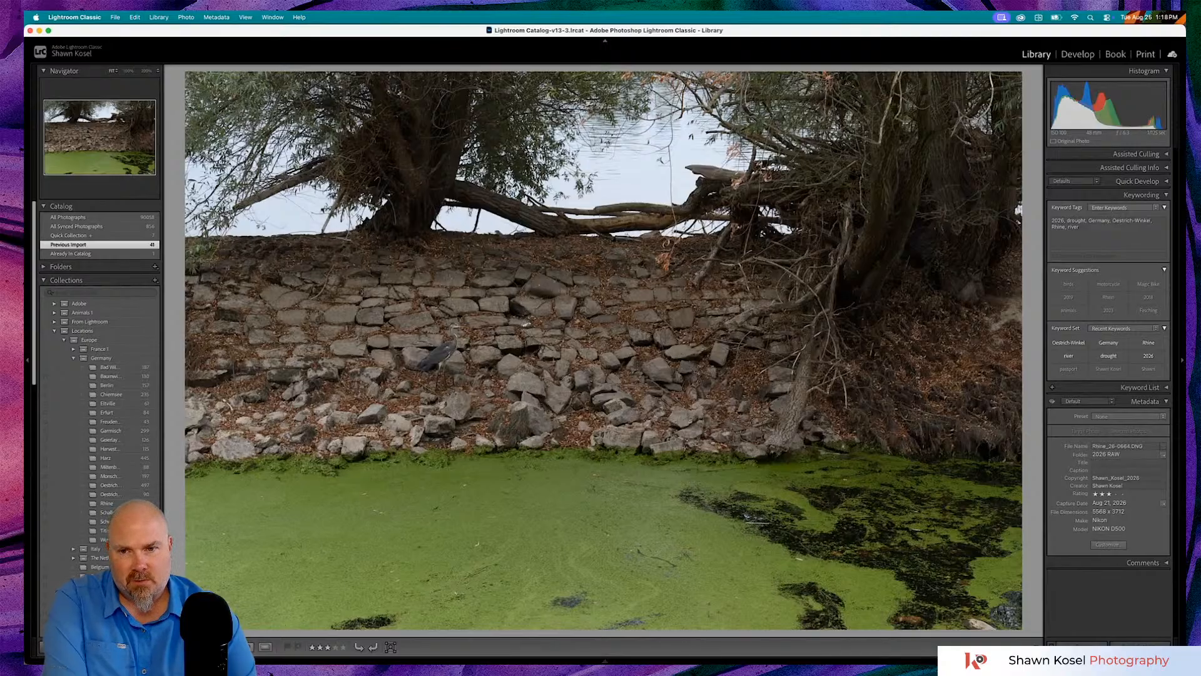
{"action": "key", "text": "Right"}
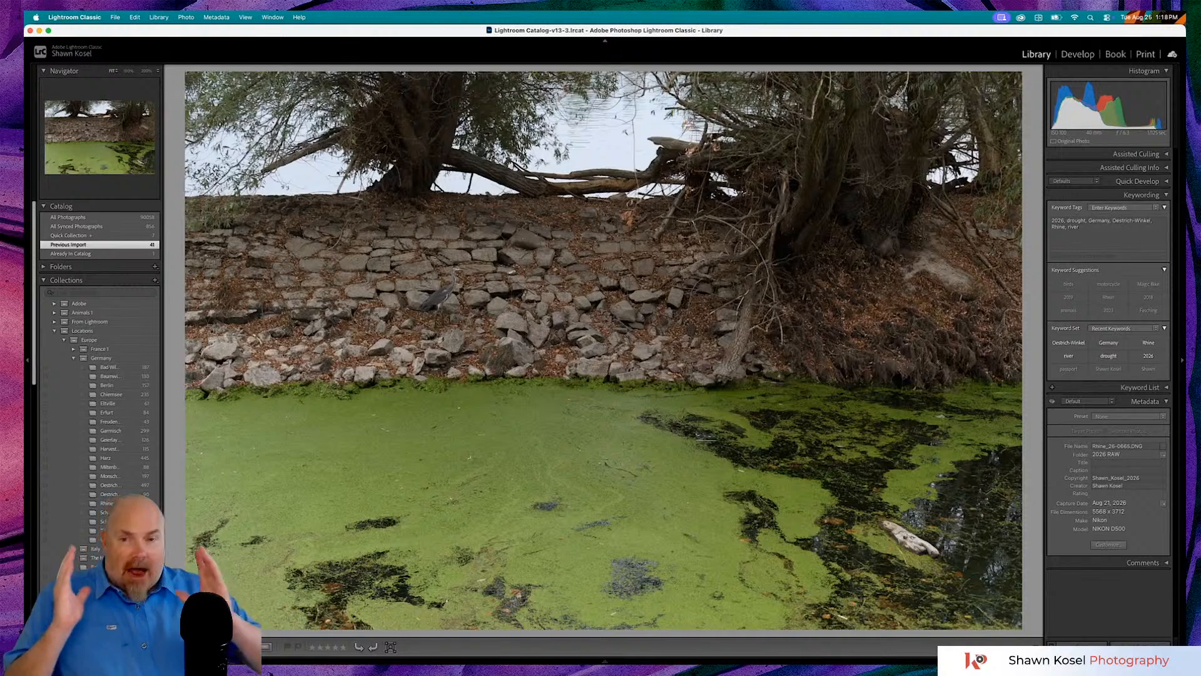
{"action": "key", "text": "3"}
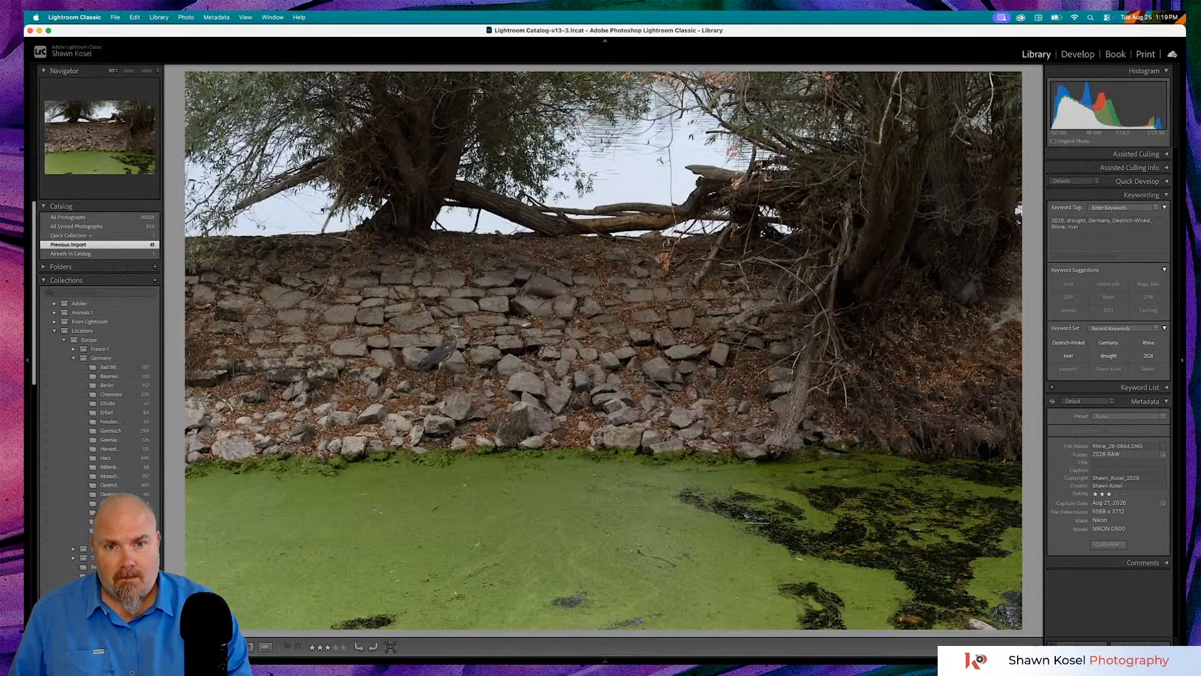
{"action": "key", "text": "Right"}
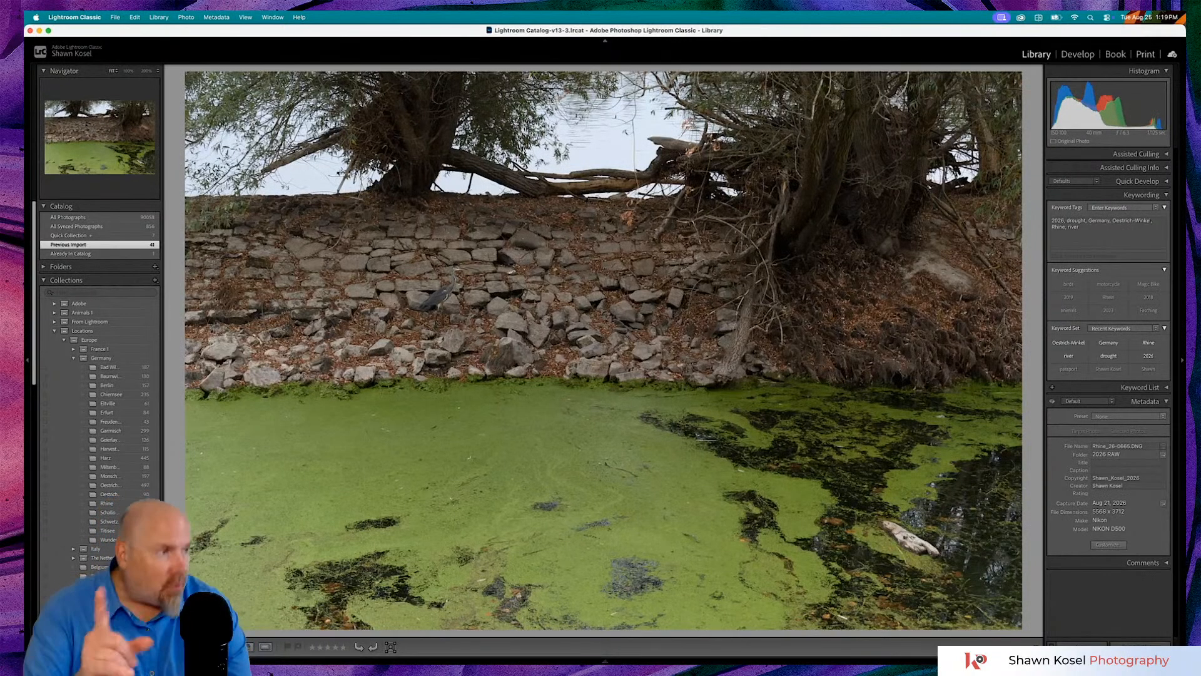
{"action": "key", "text": "Right"}
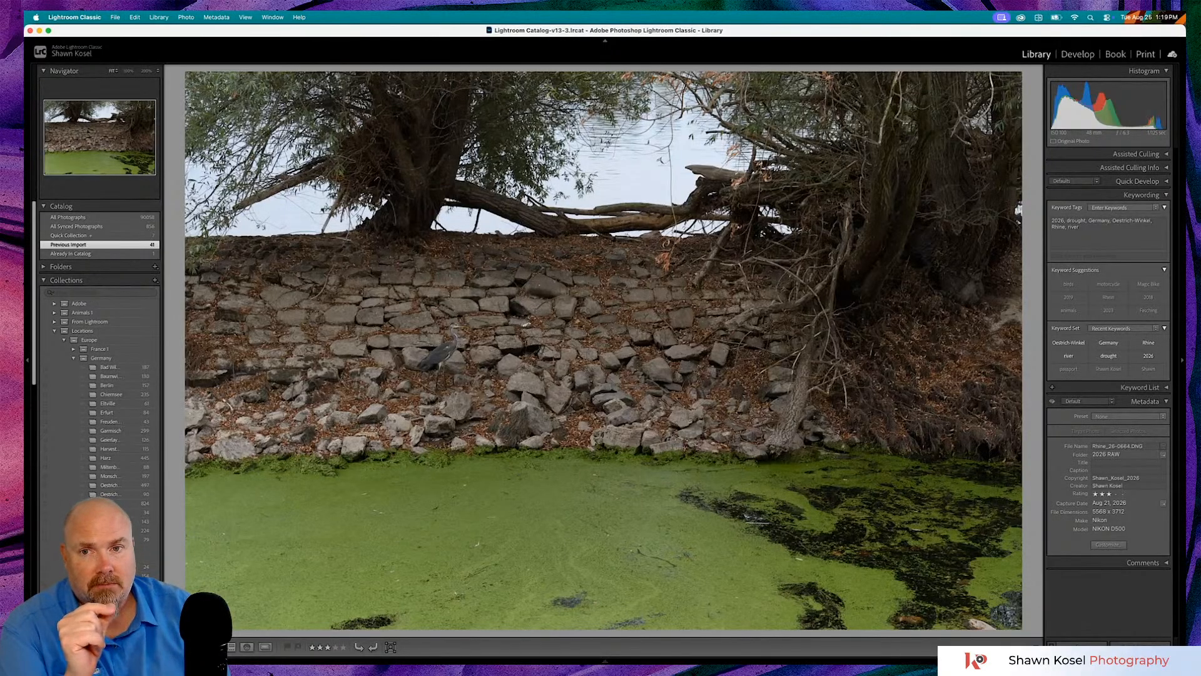
{"action": "key", "text": "Right"}
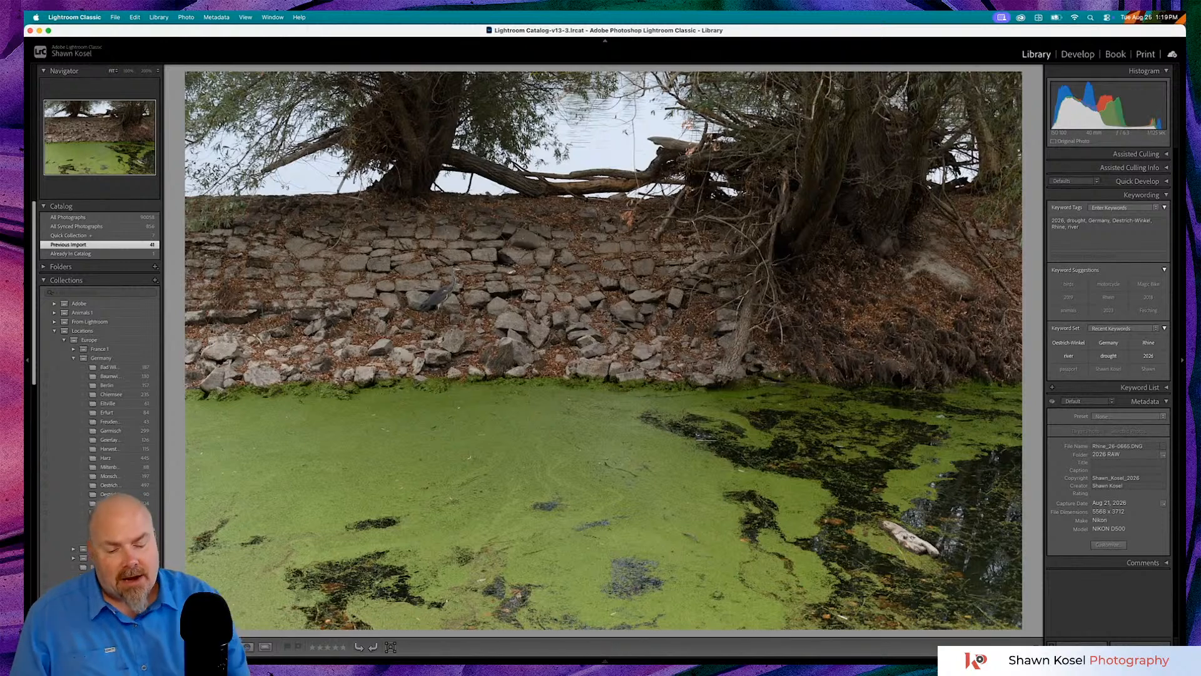
{"action": "key", "text": "Right"}
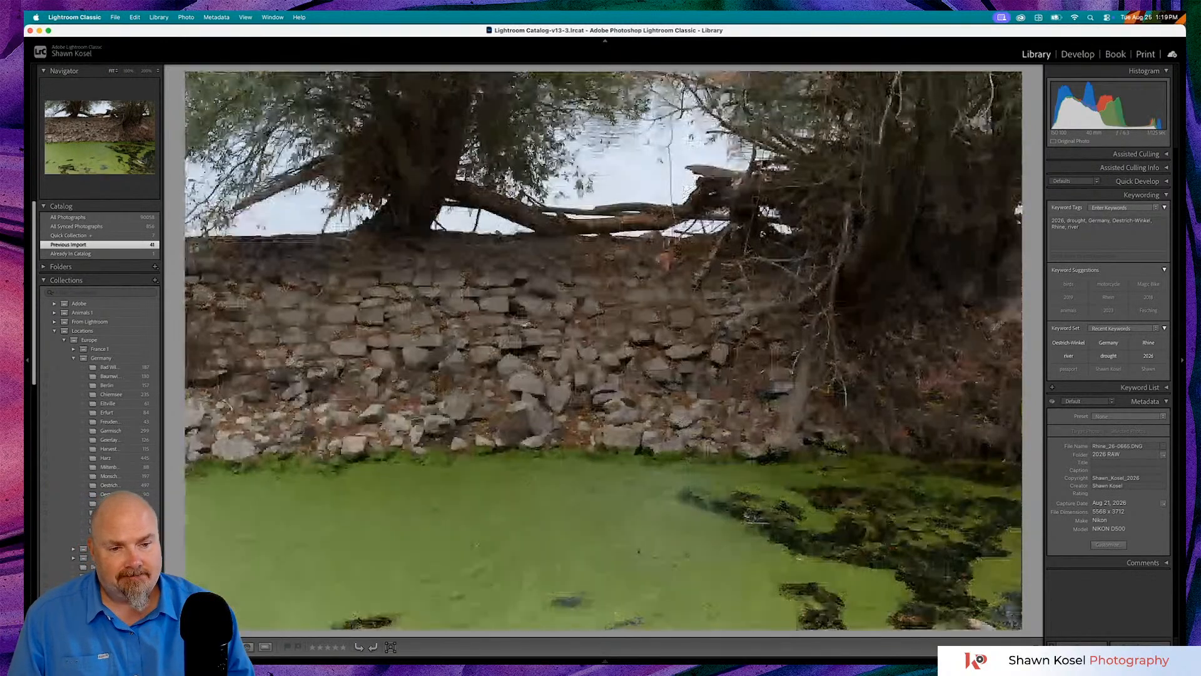
- Rate Rhine_26-0664.DNG three stars, inspect the algae and driftwood near its lower corner up close, and return to the full-image view
{"action": "key", "text": "3"}
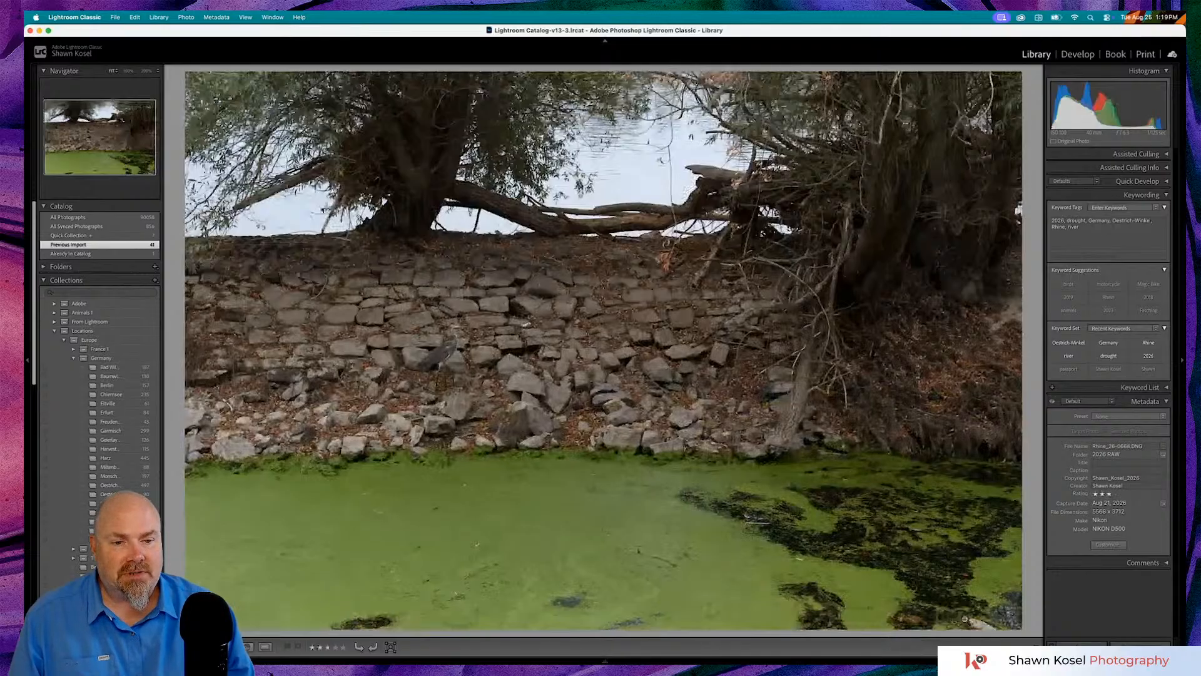
{"action": "left_click", "coordinate": [976, 618]}
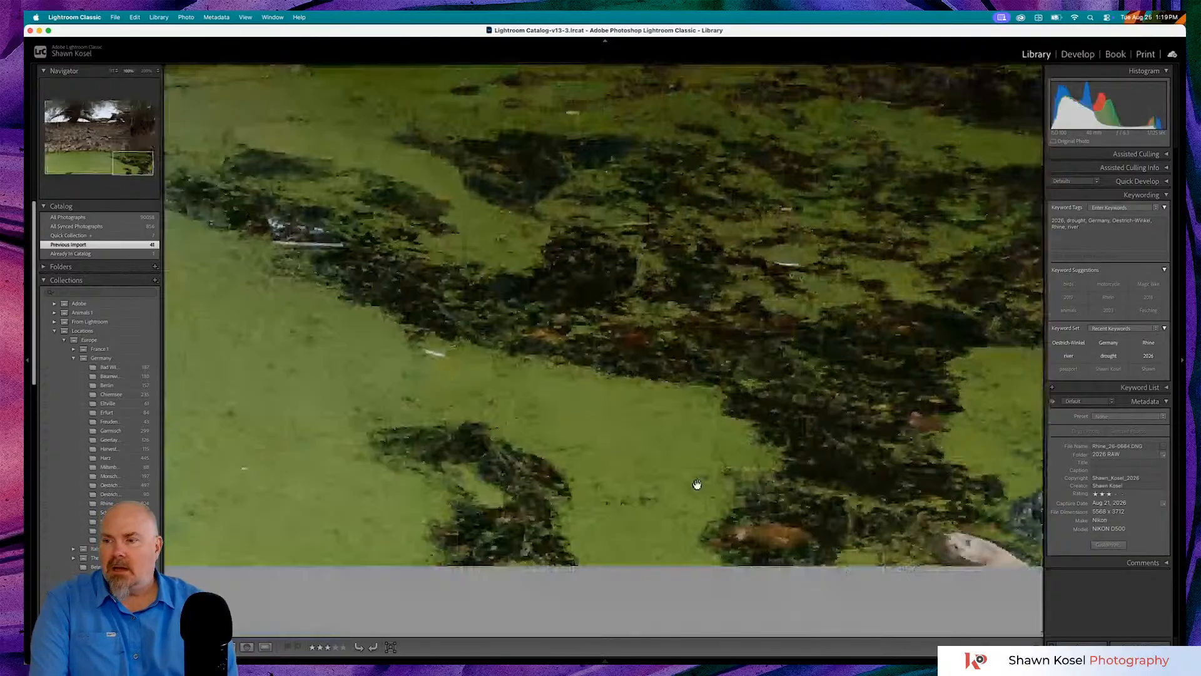
{"action": "left_click", "coordinate": [697, 485]}
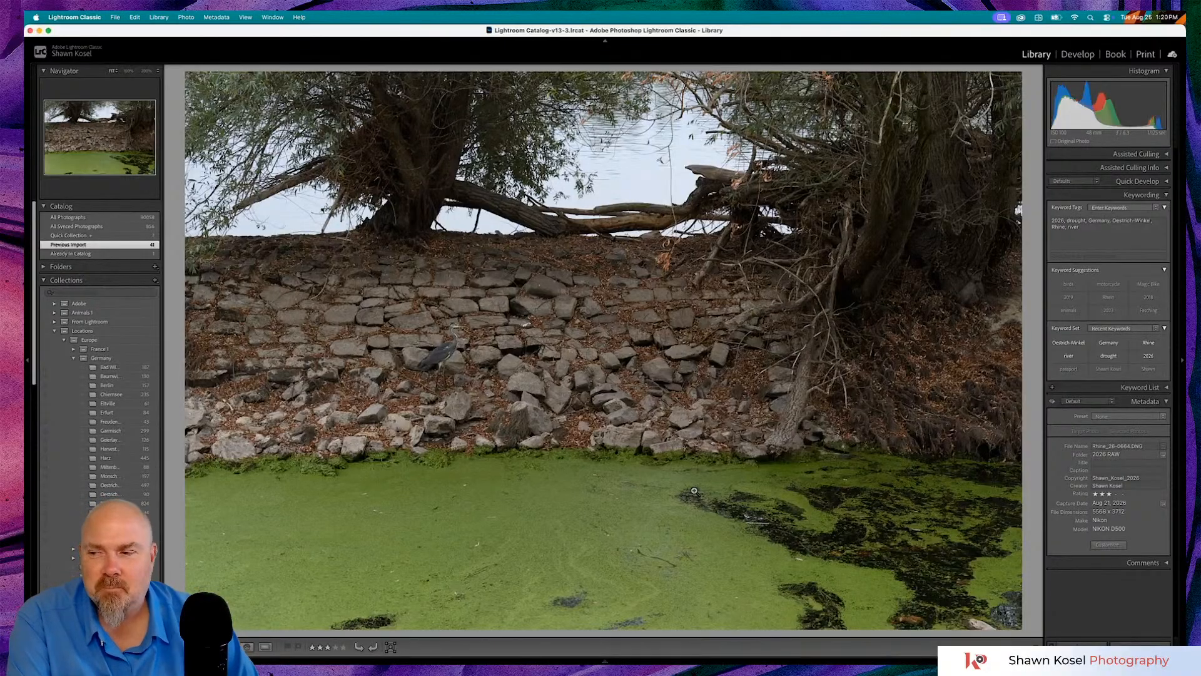
- Go on to the portrait shot of the tree and stony bank, Rhine_26-0666.DNG, and rate it three stars
{"action": "key", "text": "Right"}
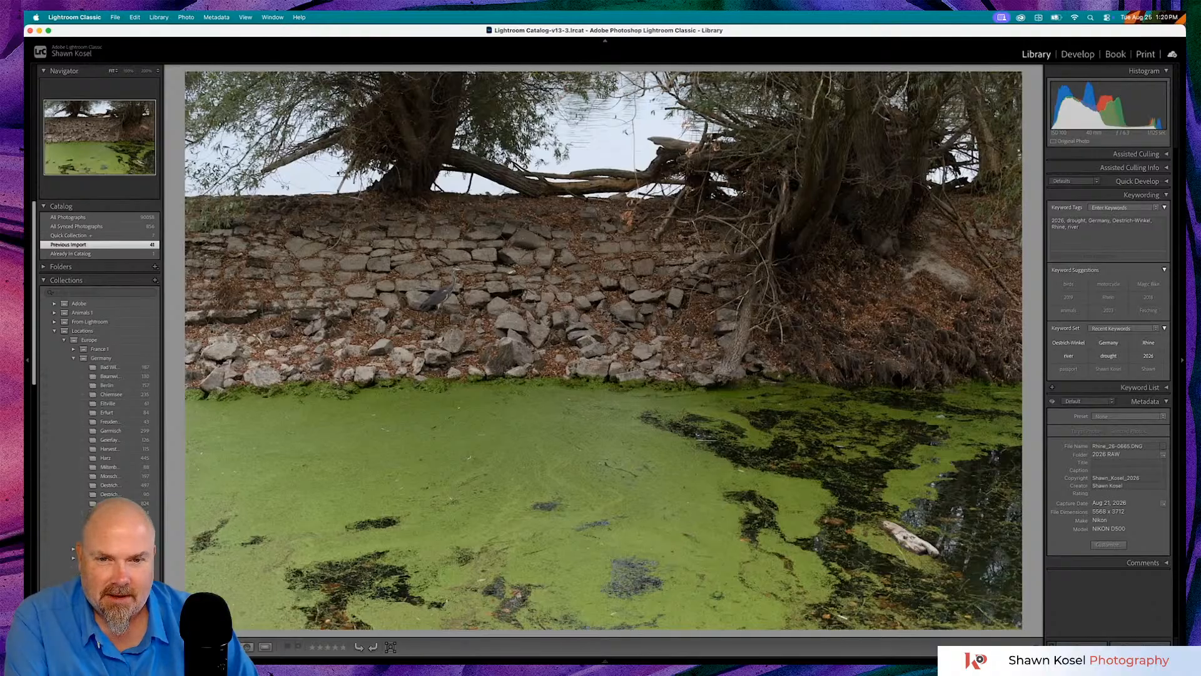
{"action": "key", "text": "Right"}
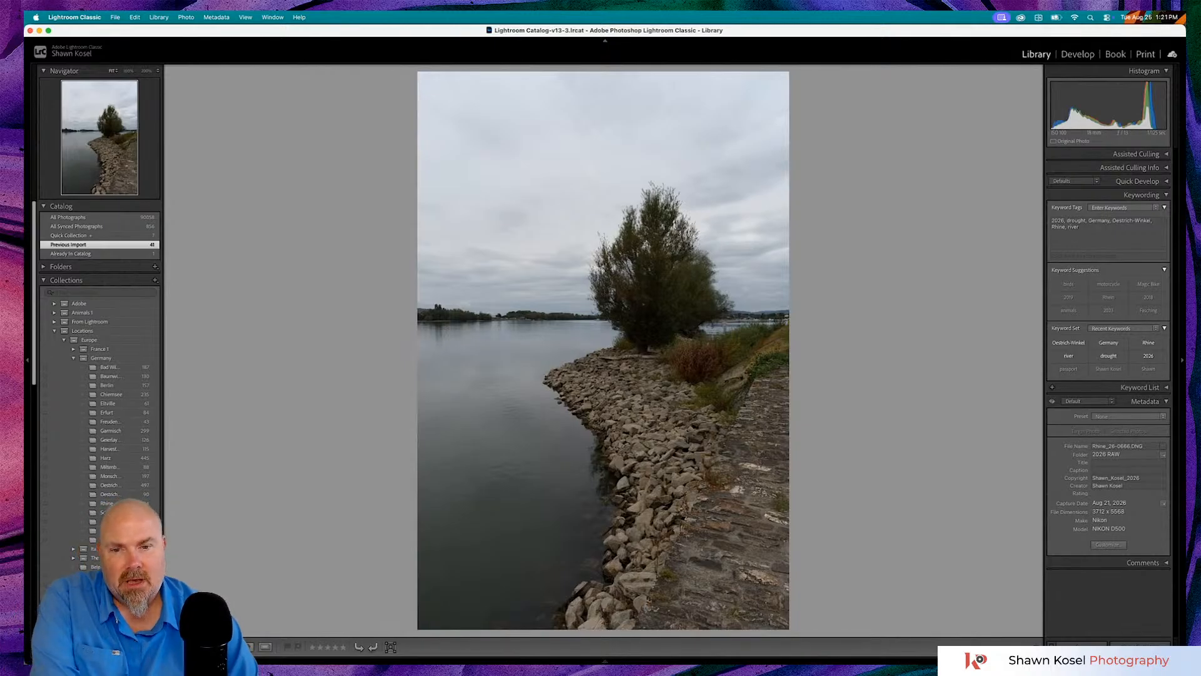
{"action": "key", "text": "3"}
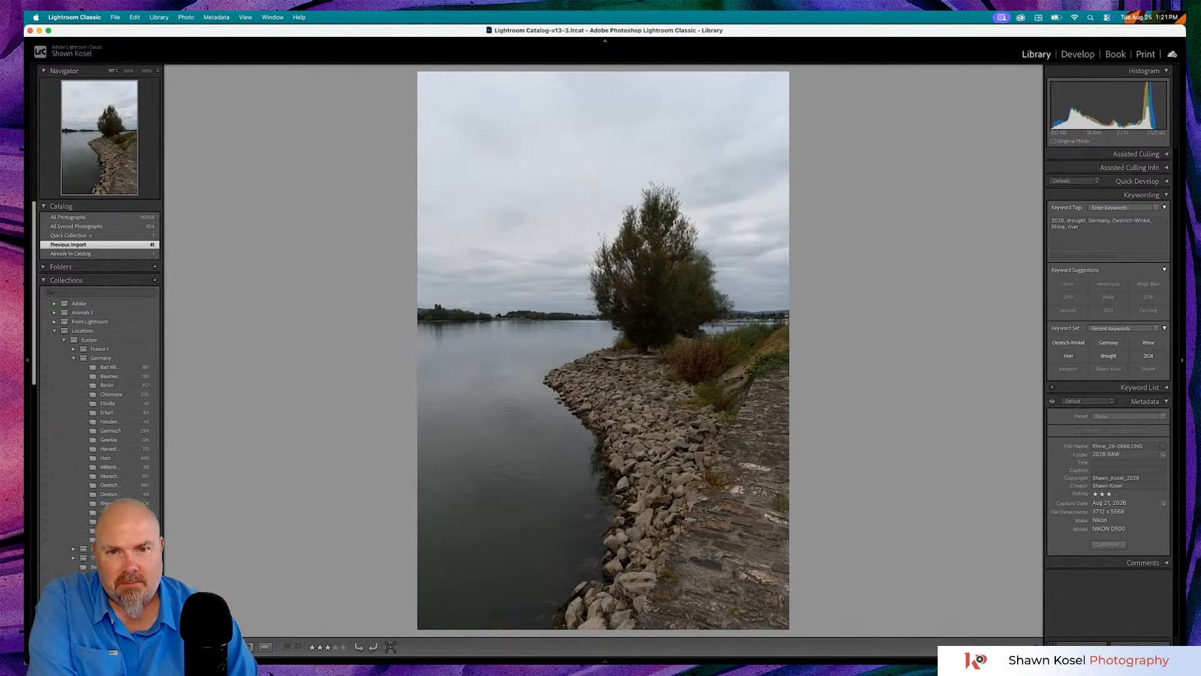
- Compare Rhine_26-0666.DNG with the similar Rhine_26-0667.DNG in full view, and go on to the swan shot Rhine_26-0668.DNG
{"action": "key", "text": "Right"}
{"action": "key", "text": "Left"}
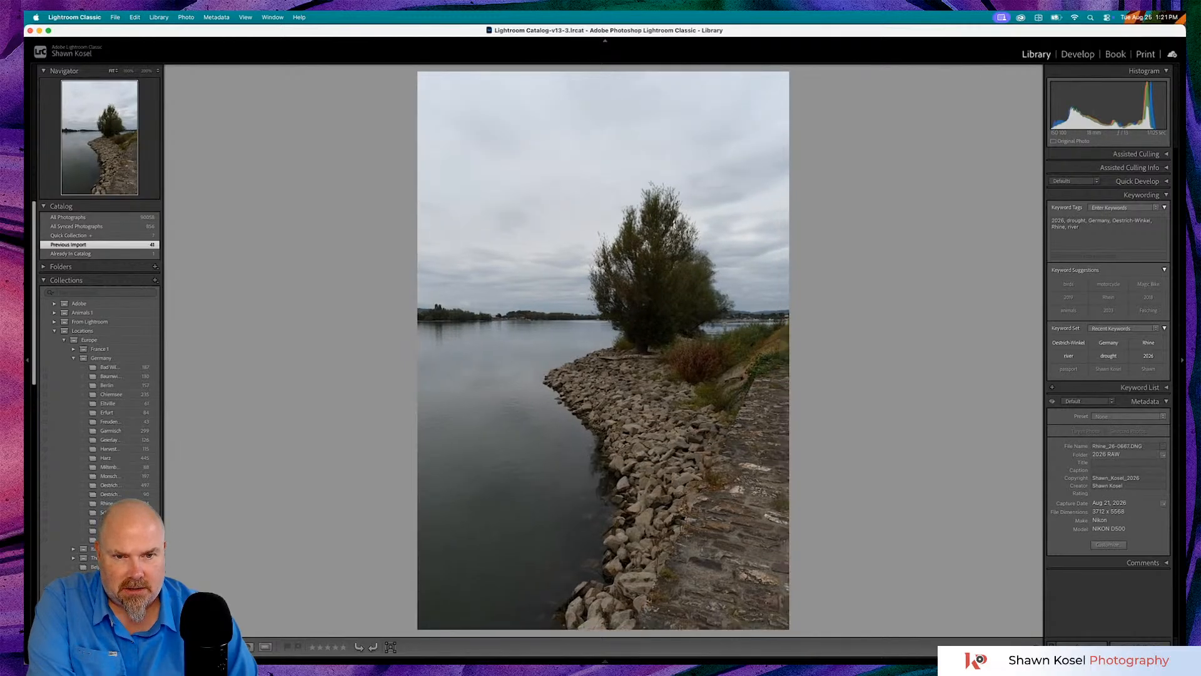
{"action": "key", "text": "Right"}
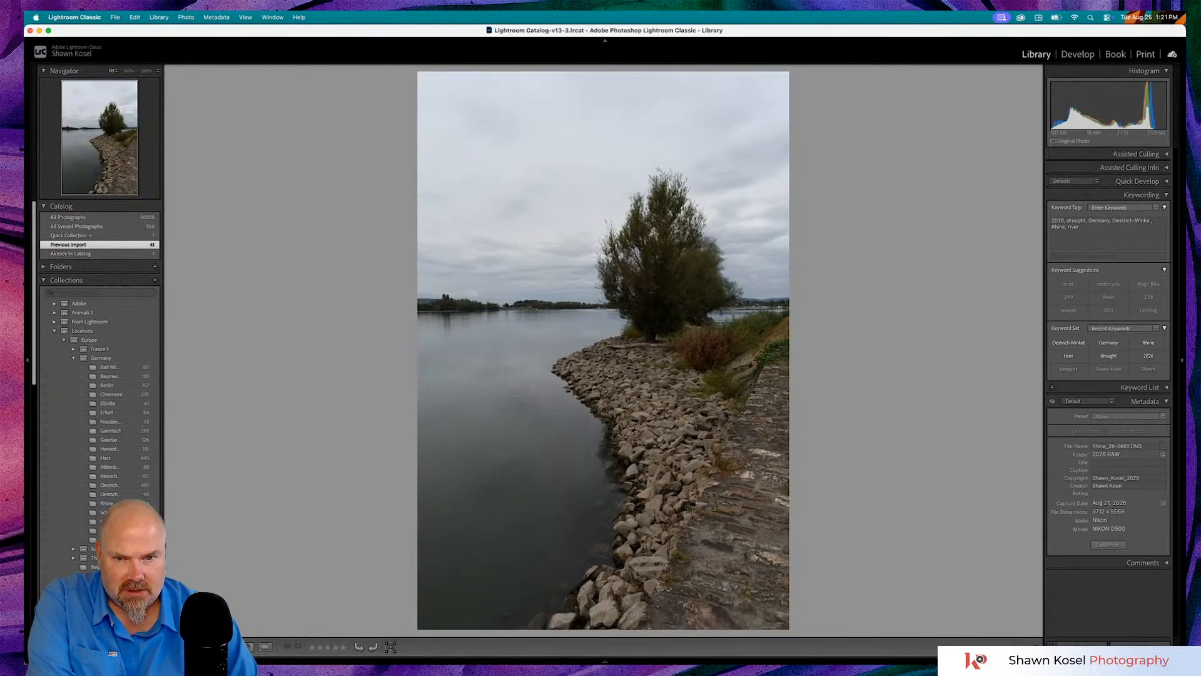
{"action": "key", "text": "Left"}
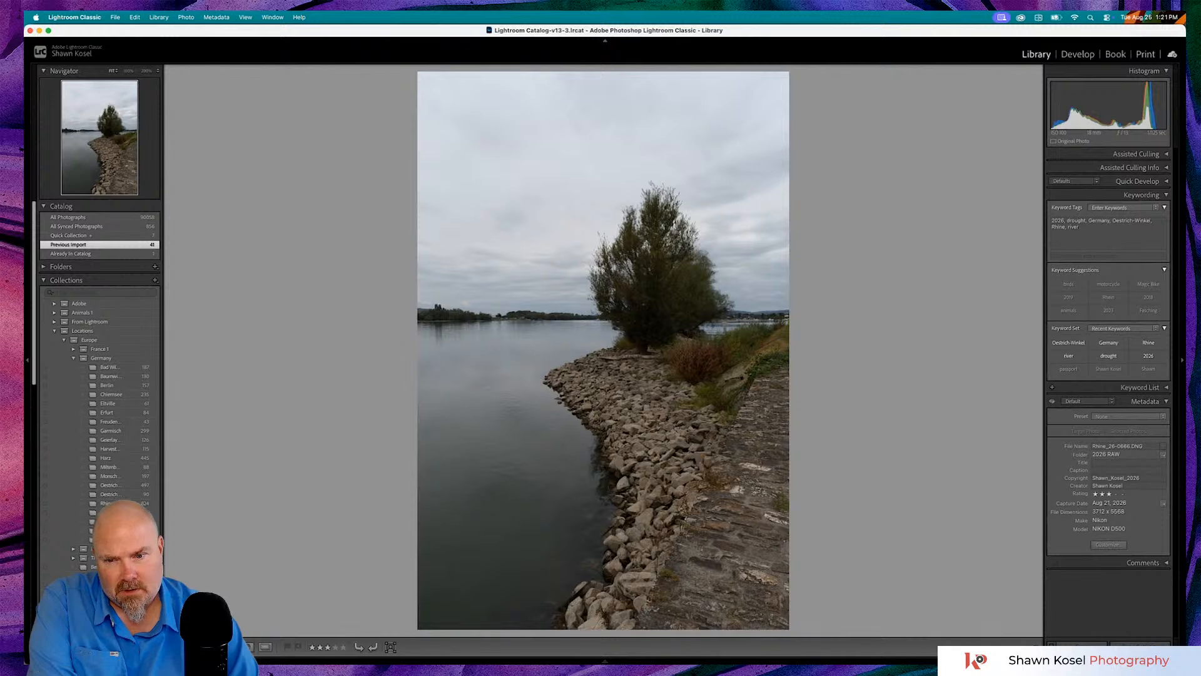
{"action": "key", "text": "Right"}
{"action": "key", "text": "Right"}
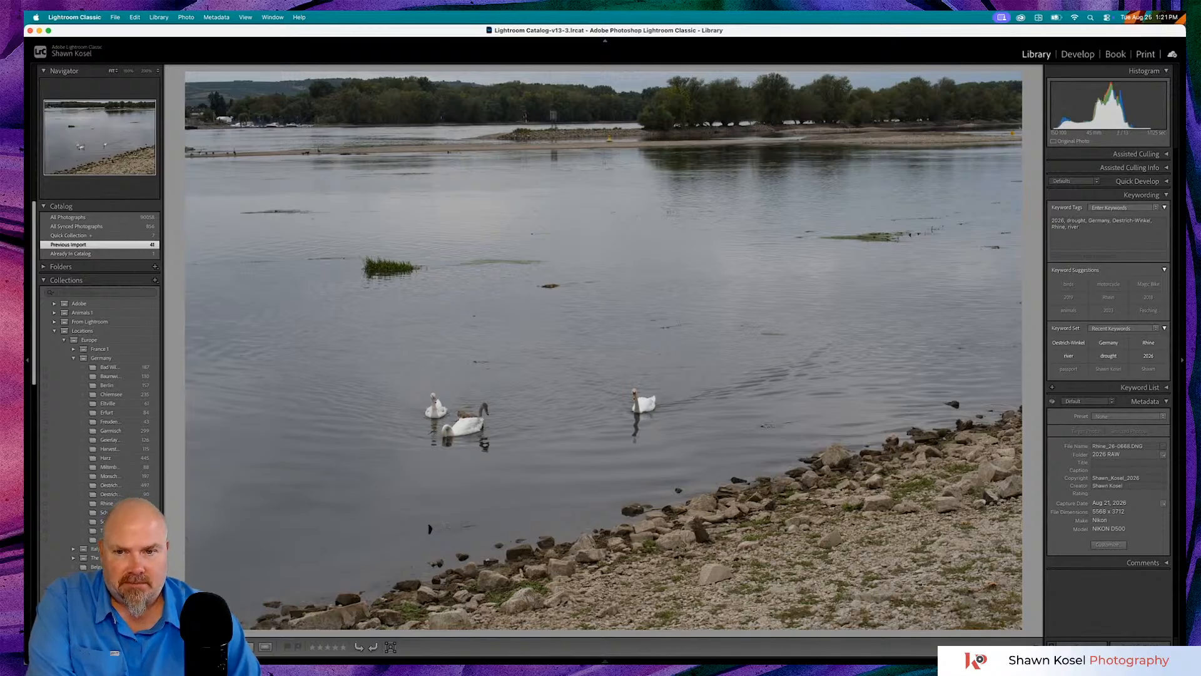
{"action": "key", "text": "Right"}
{"action": "key", "text": "Right"}
{"action": "key", "text": "Right"}
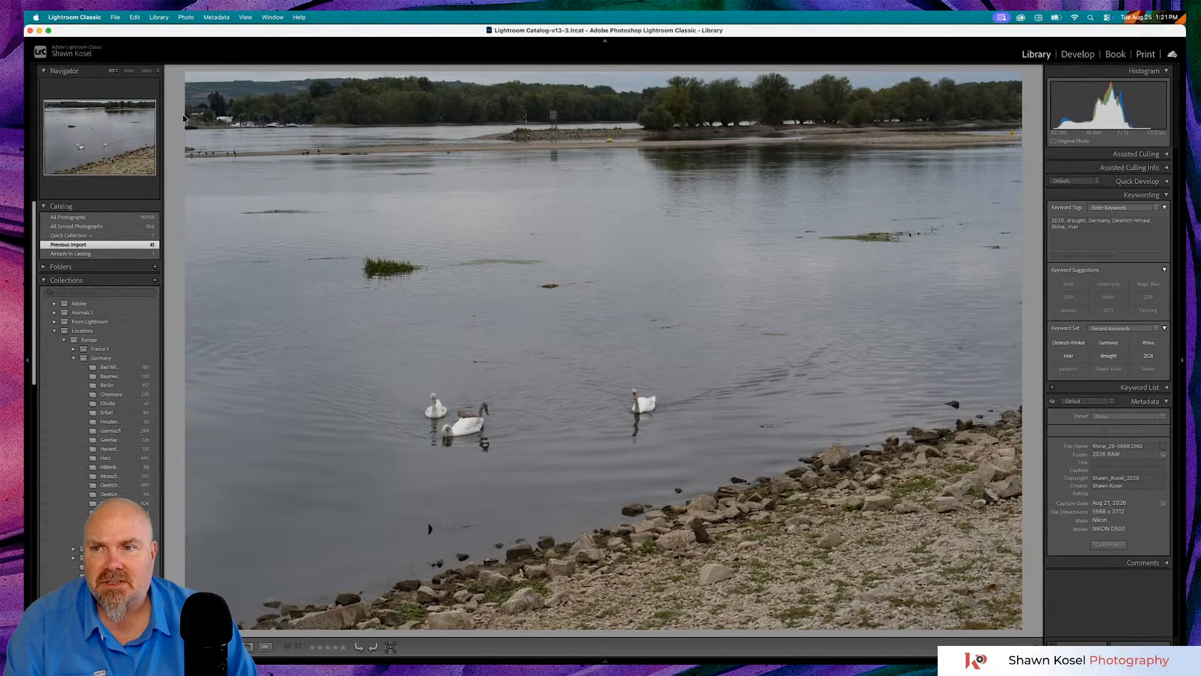
- Inspect the birds on the sandbar and the boats behind them in Rhine_26-0668.DNG at 200%, and return to the full-image view
{"action": "left_click", "coordinate": [210, 164]}
{"action": "left_click_drag", "start_coordinate": [209, 163], "coordinate": [264, 168]}
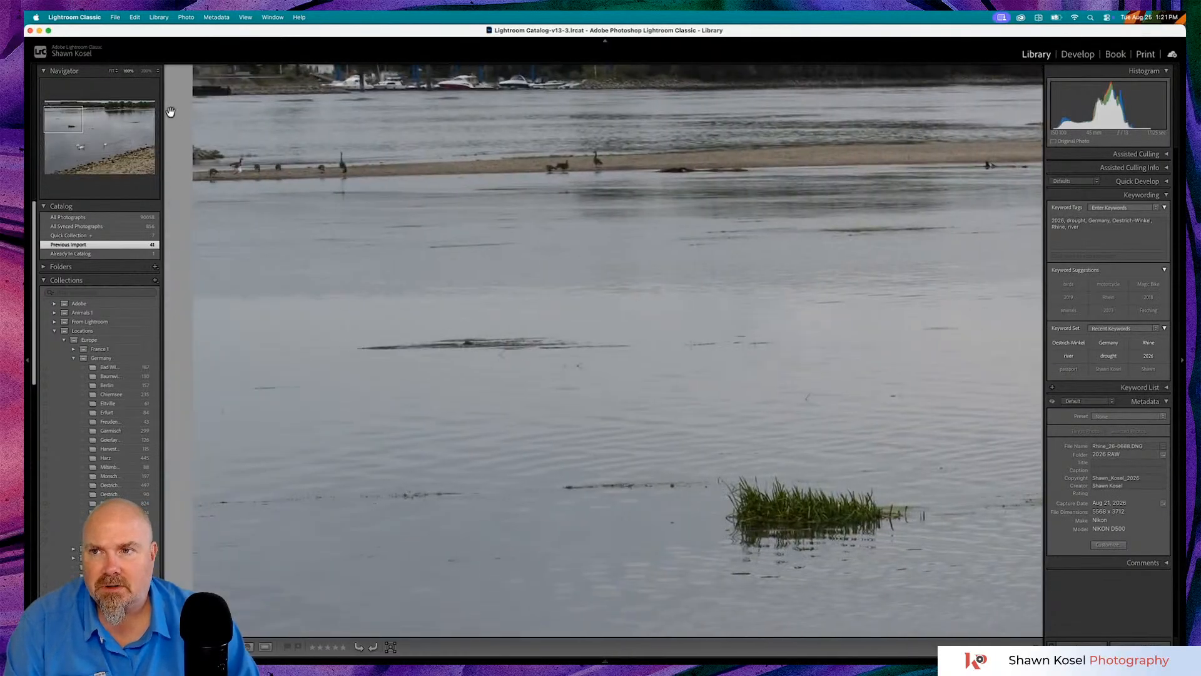
{"action": "left_click", "coordinate": [146, 71]}
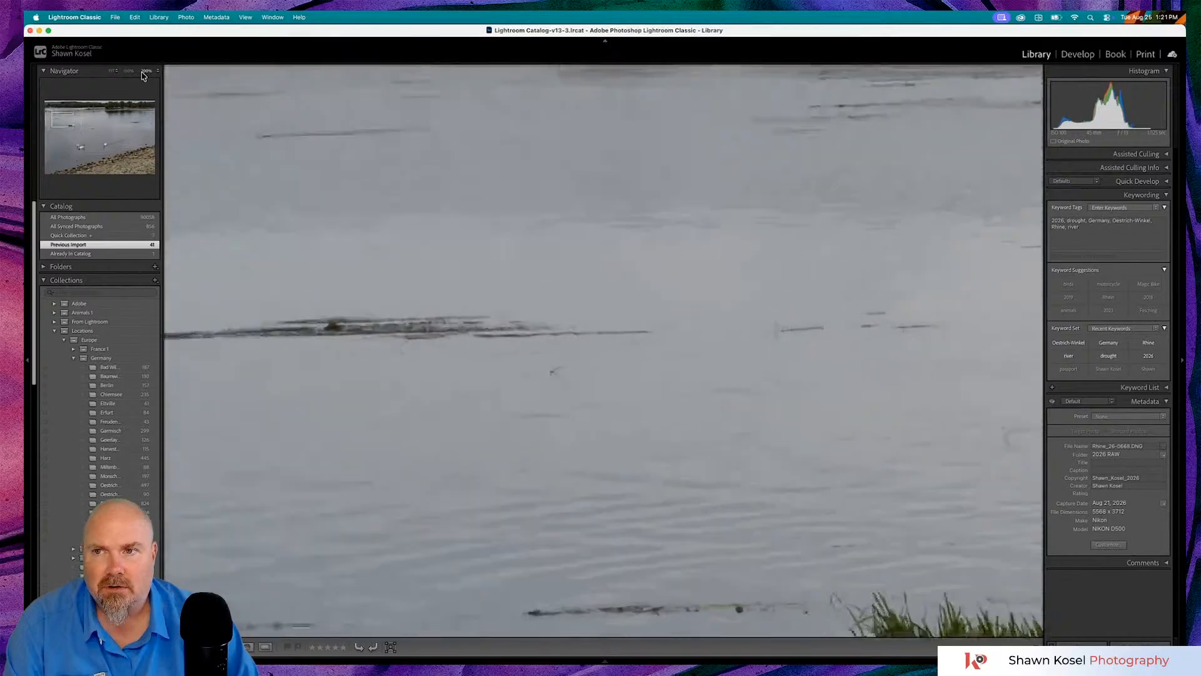
{"action": "scroll", "coordinate": [461, 202], "scroll_direction": "up", "scroll_amount": 4}
{"action": "scroll", "coordinate": [461, 202], "scroll_direction": "left", "scroll_amount": 6}
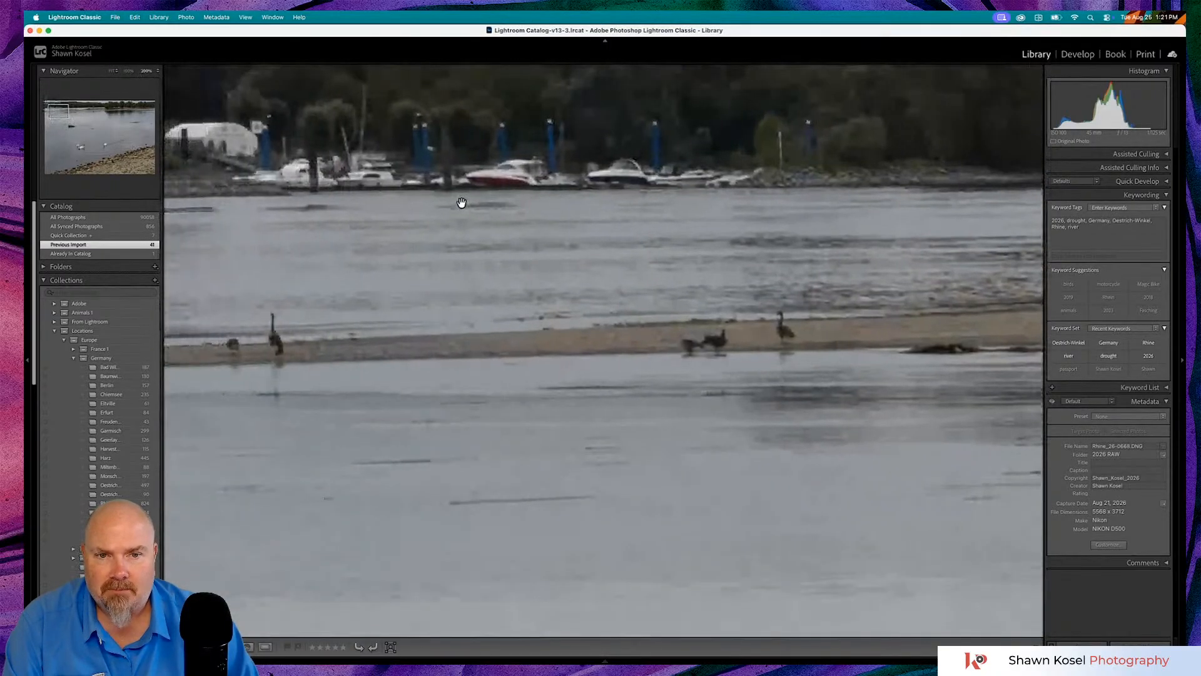
{"action": "scroll", "coordinate": [447, 330], "scroll_direction": "left", "scroll_amount": 8}
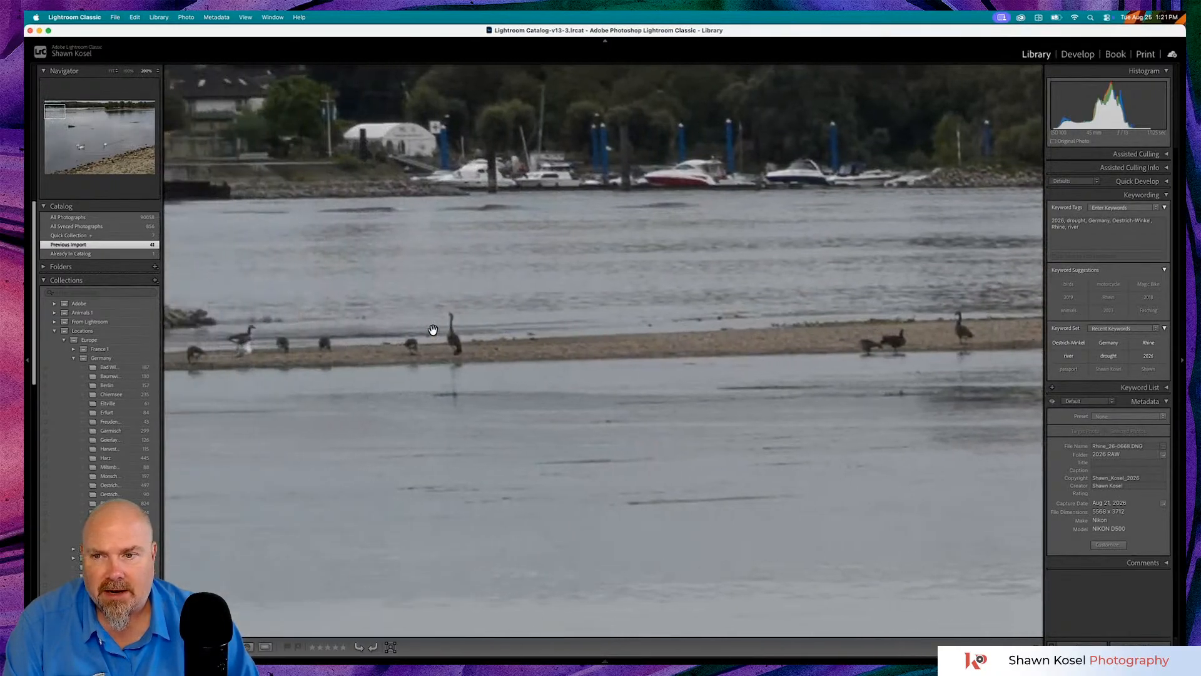
{"action": "left_click", "coordinate": [685, 359]}
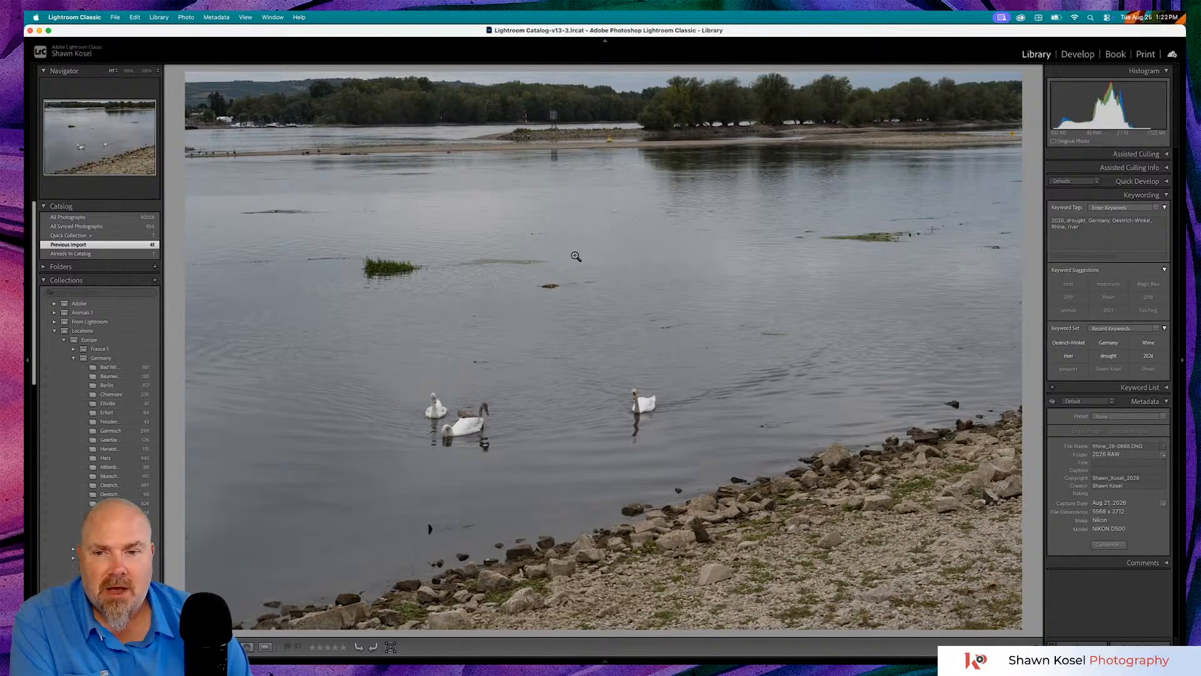
- Inspect the grass clump and the floating green patch on the water in Rhine_26-0668.DNG up close
{"action": "left_click", "coordinate": [389, 261]}
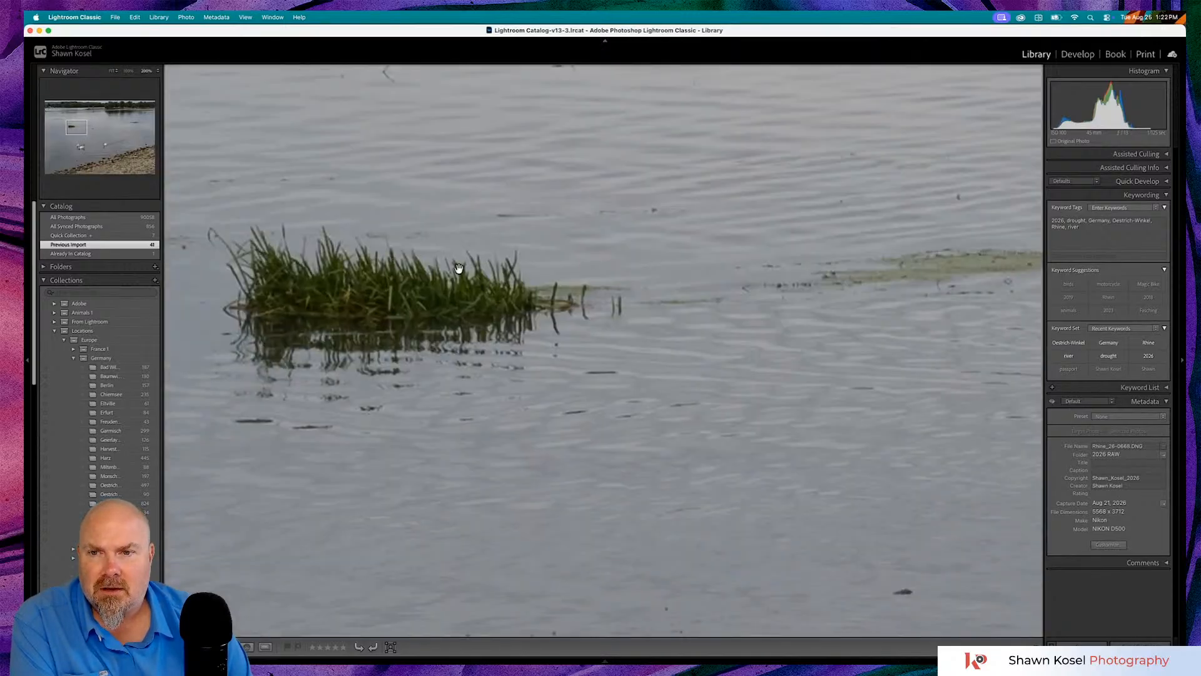
{"action": "left_click_drag", "start_coordinate": [464, 285], "coordinate": [524, 285]}
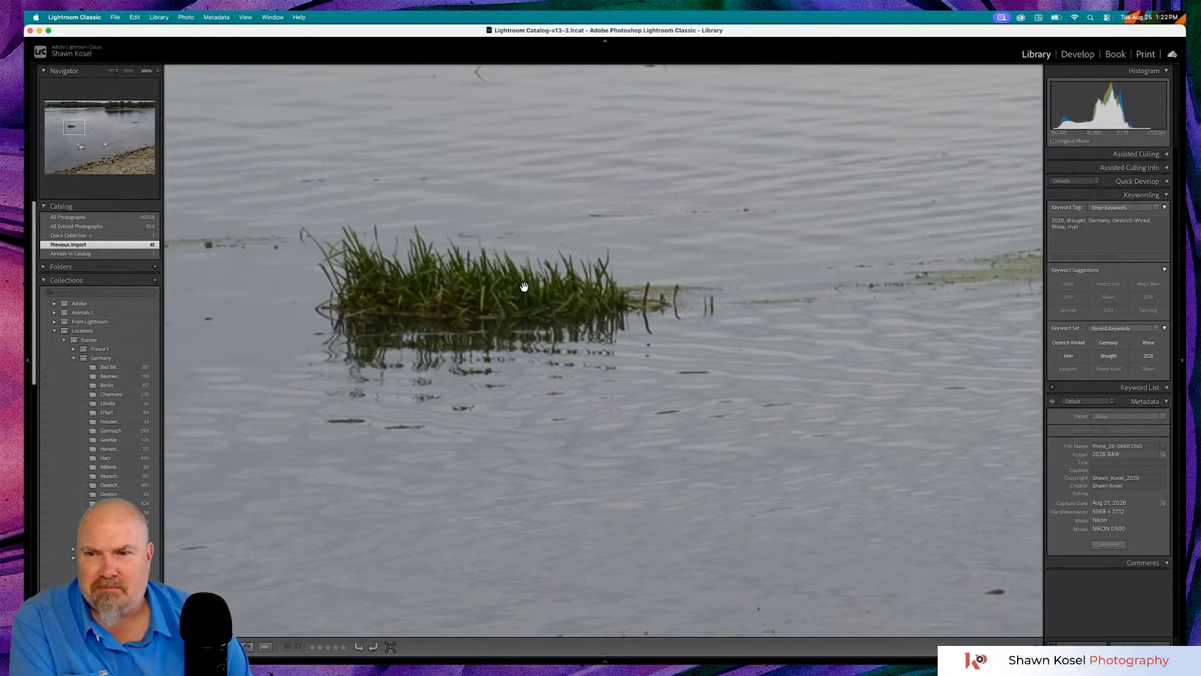
{"action": "left_click", "coordinate": [525, 286]}
{"action": "left_click", "coordinate": [876, 250]}
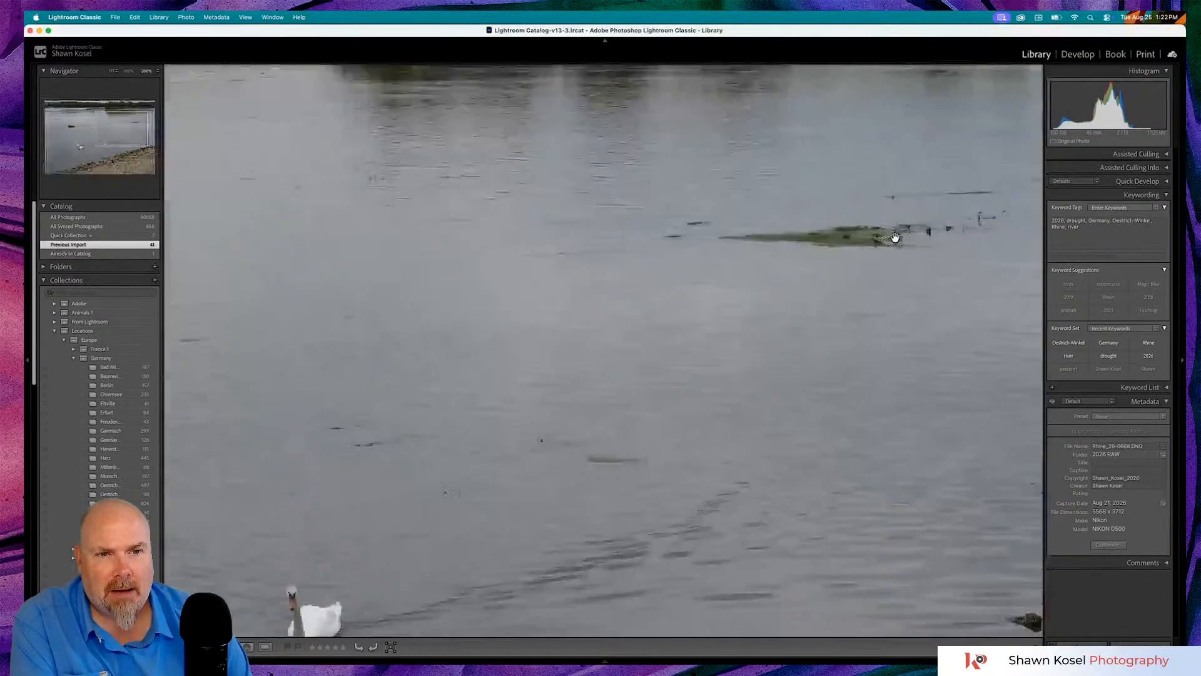
{"action": "left_click", "coordinate": [895, 237]}
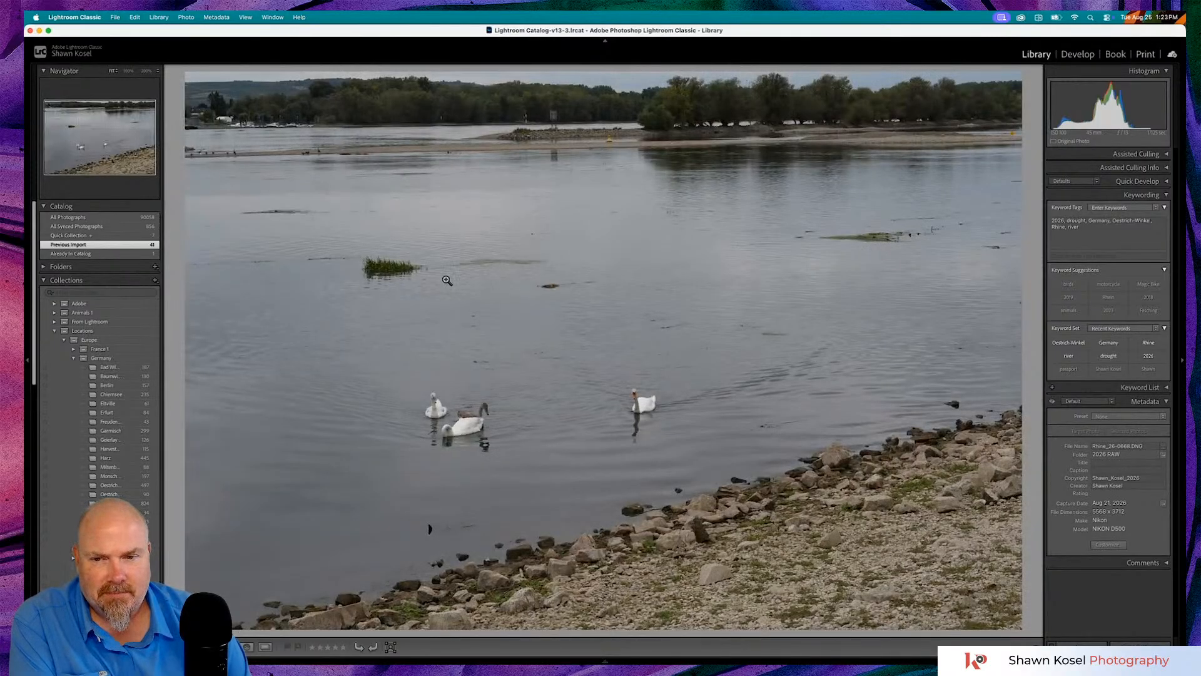
- Inspect the group of swans in Rhine_26-0668.DNG up close, and go on to Rhine_26-0670.DNG in full view
{"action": "left_click", "coordinate": [466, 423]}
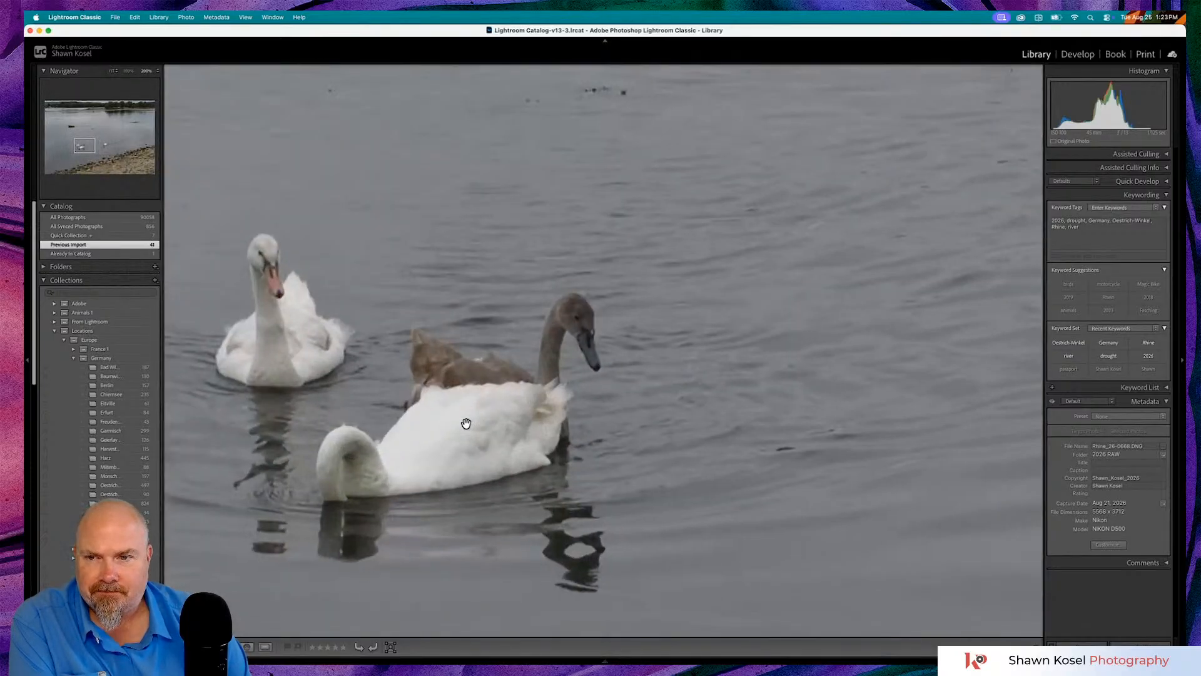
{"action": "left_click", "coordinate": [466, 423]}
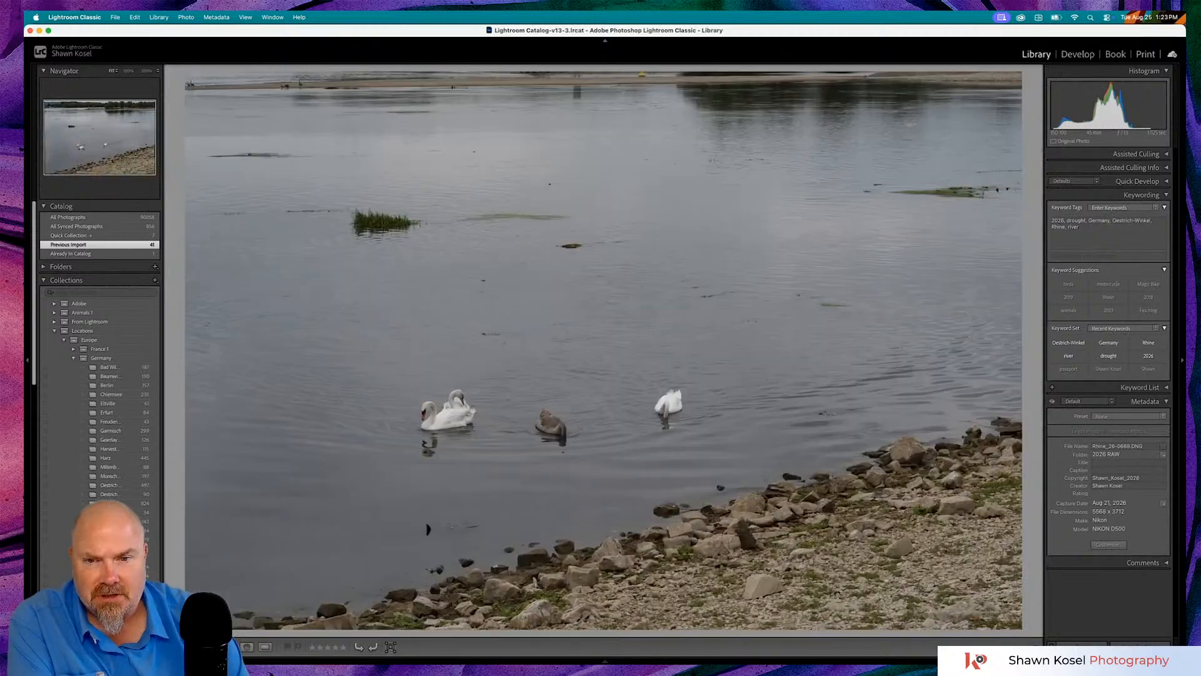
{"action": "key", "text": "Right"}
{"action": "key", "text": "Right"}
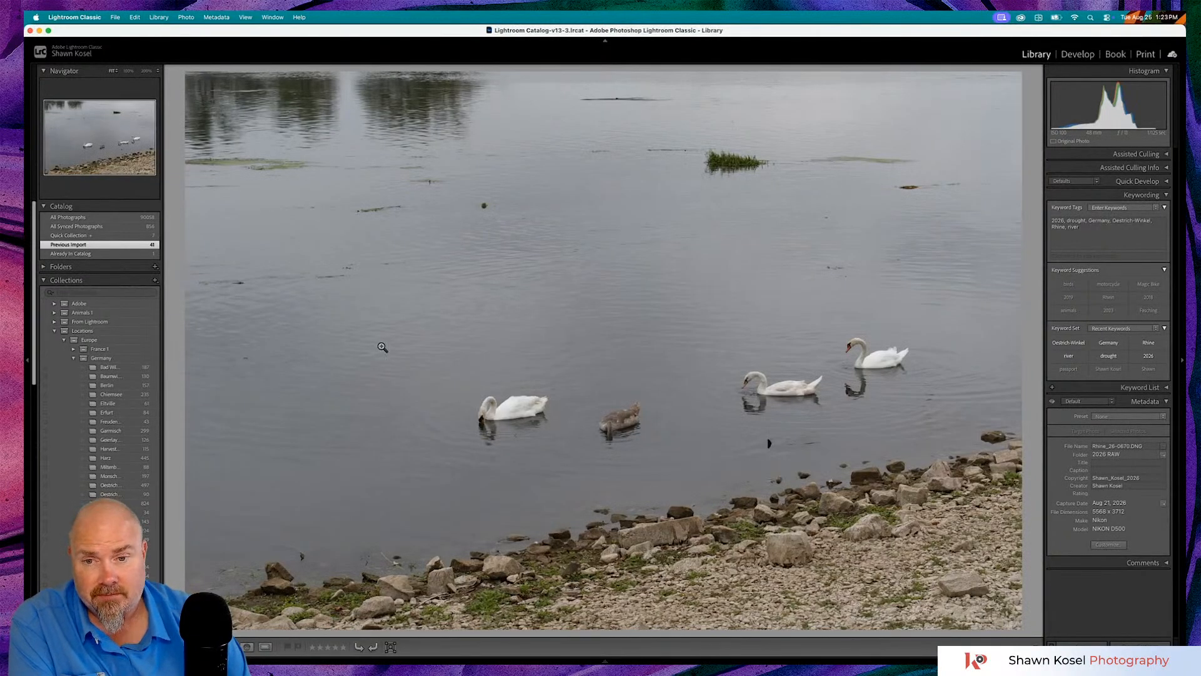
- Inspect each of the white swans and the brown cygnet in Rhine_26-0670.DNG up close, and return to the full-image view
{"action": "left_click", "coordinate": [496, 389]}
{"action": "scroll", "coordinate": [528, 450], "scroll_direction": "down", "scroll_amount": 5}
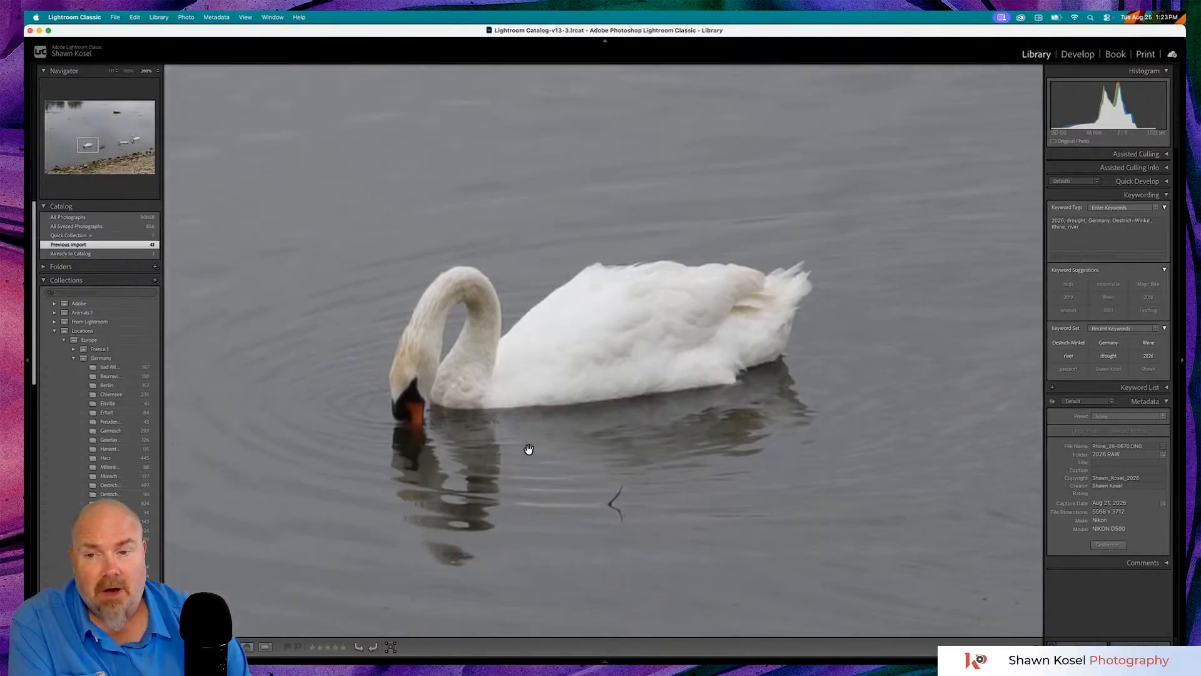
{"action": "scroll", "coordinate": [579, 352], "scroll_direction": "right", "scroll_amount": 10}
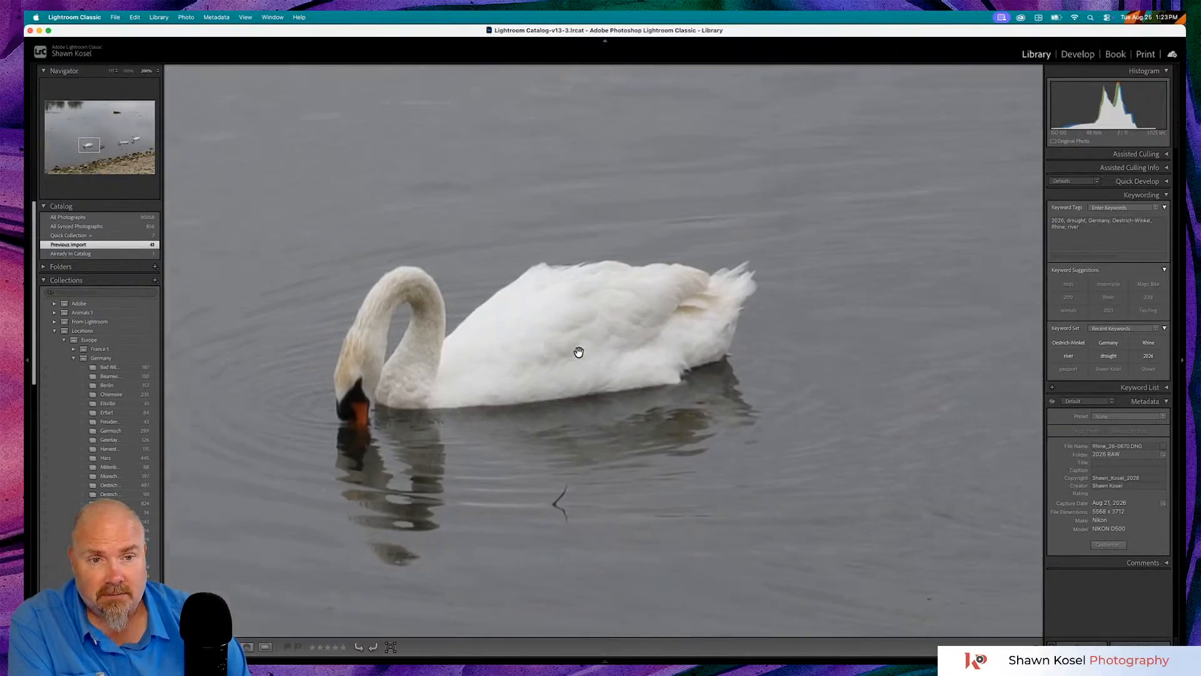
{"action": "scroll", "coordinate": [581, 351], "scroll_direction": "right", "scroll_amount": 10}
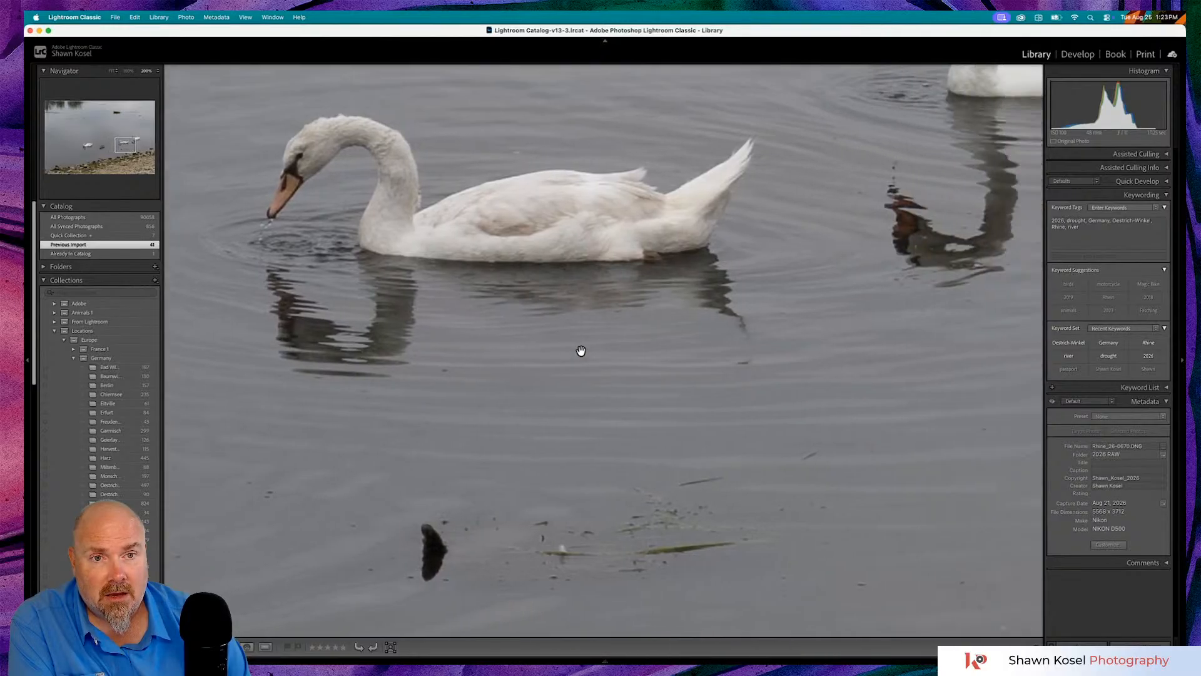
{"action": "scroll", "coordinate": [583, 350], "scroll_direction": "left", "scroll_amount": 5}
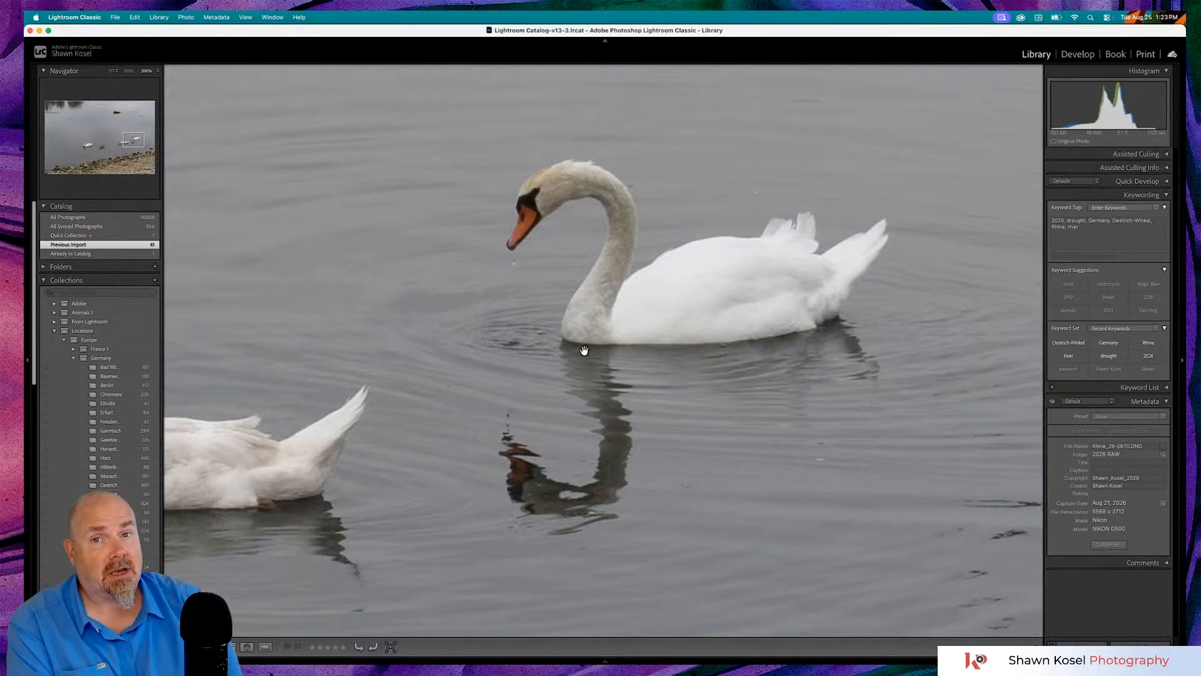
{"action": "scroll", "coordinate": [584, 350], "scroll_direction": "left", "scroll_amount": 5}
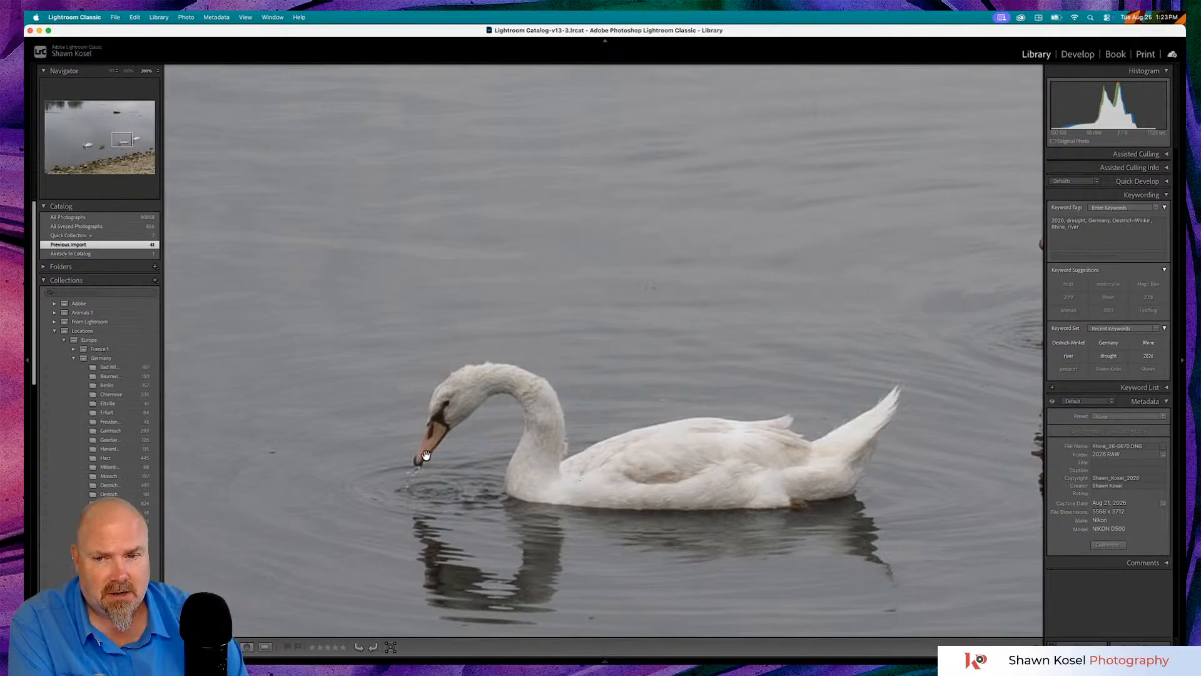
{"action": "scroll", "coordinate": [426, 455], "scroll_direction": "left", "scroll_amount": 5}
{"action": "scroll", "coordinate": [426, 456], "scroll_direction": "left", "scroll_amount": 4}
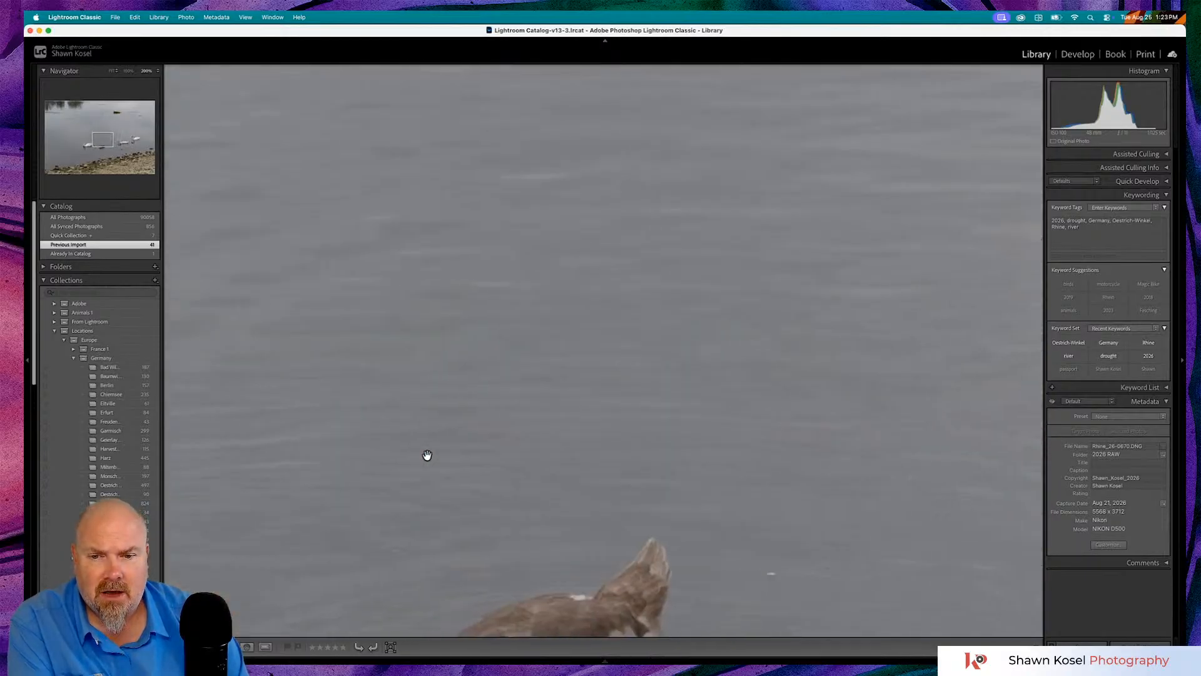
{"action": "scroll", "coordinate": [426, 456], "scroll_direction": "down", "scroll_amount": 8}
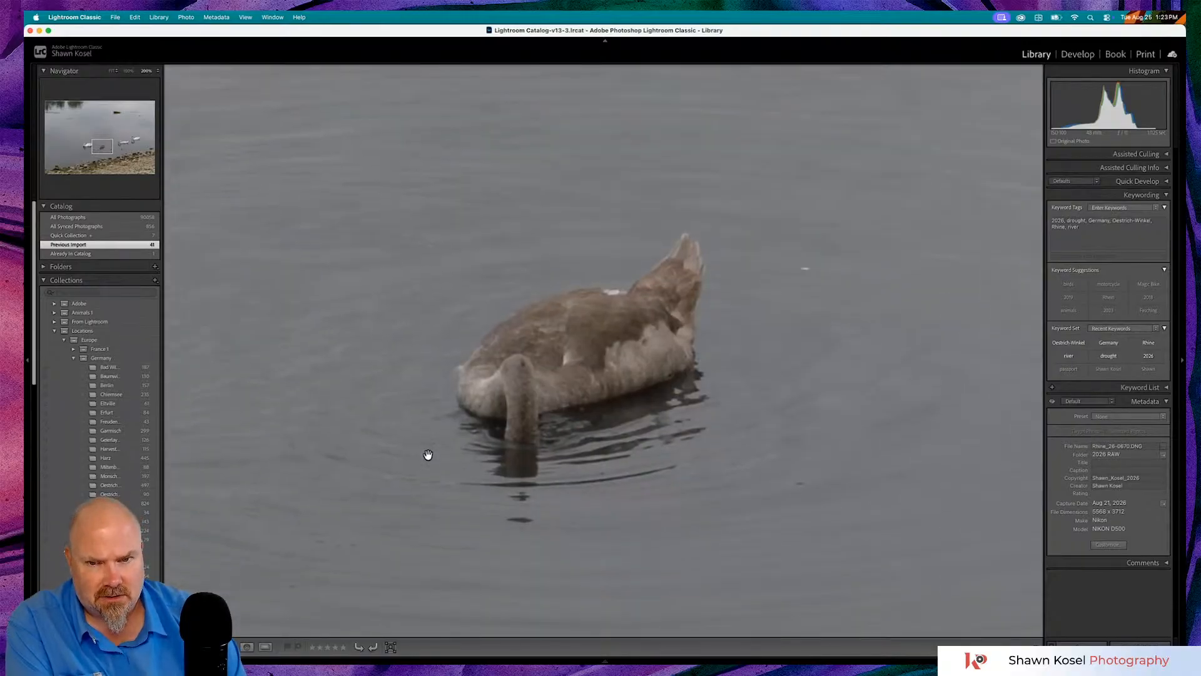
{"action": "left_click", "coordinate": [589, 338]}
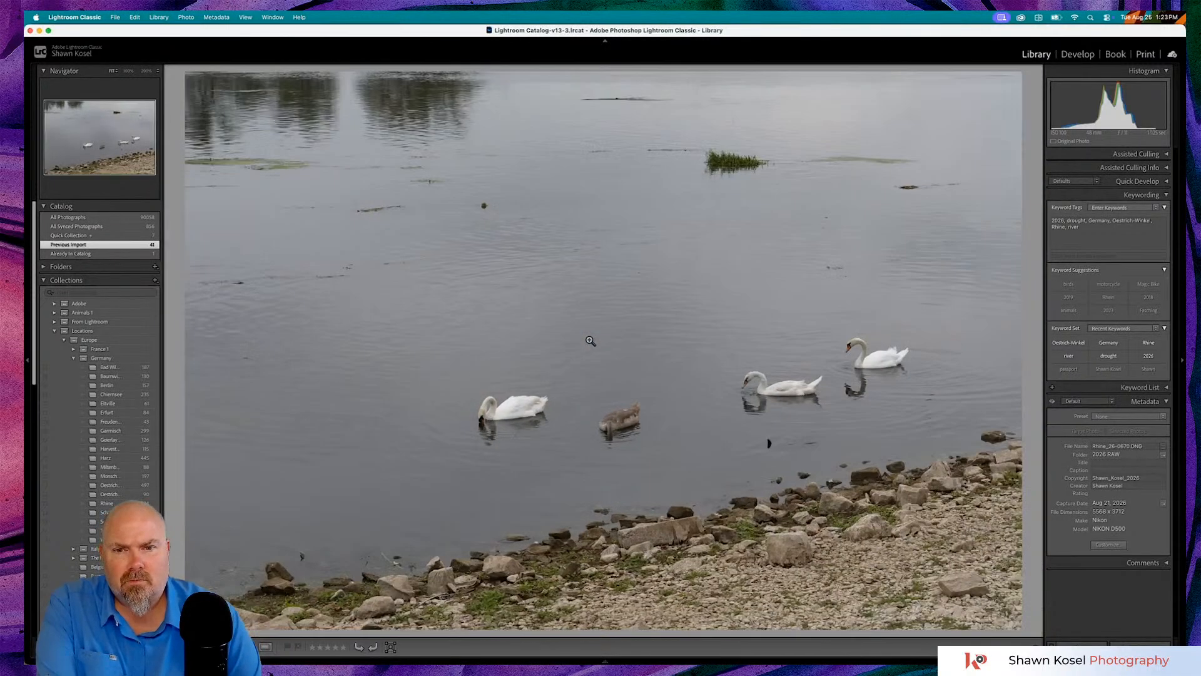
- Go back to Rhine_26-0669.DNG, inspect its overlapping pair of swans up close, and advance to Rhine_26-0671.DNG in full view
{"action": "key", "text": "Left"}
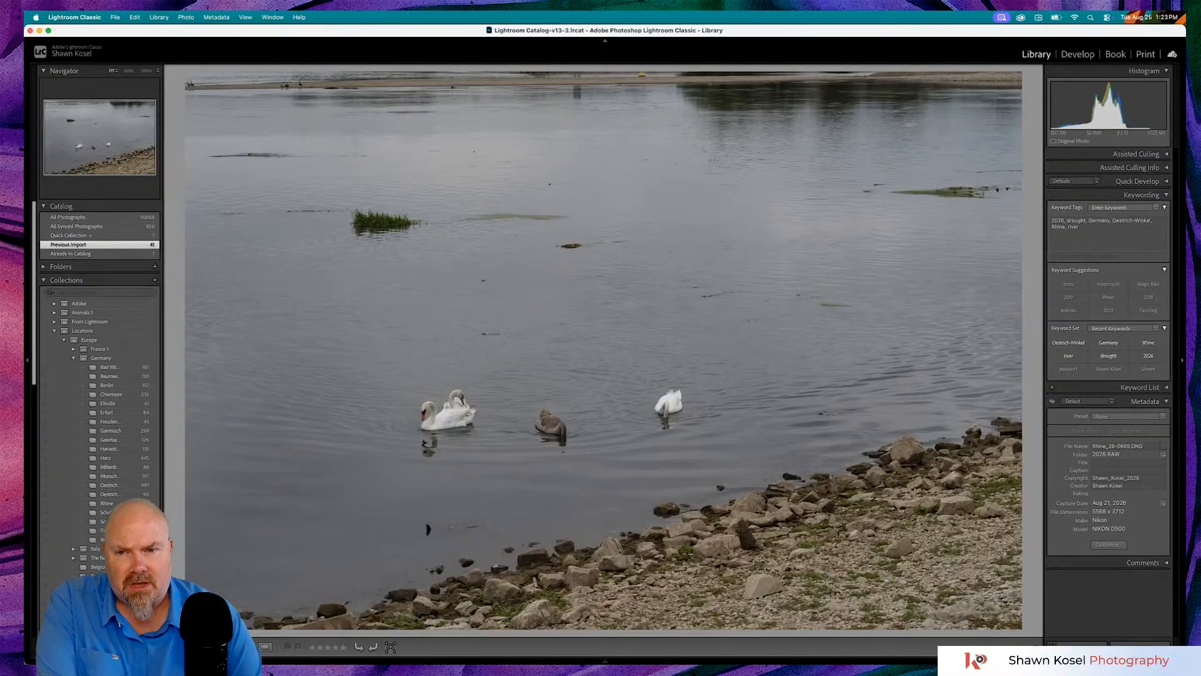
{"action": "left_click", "coordinate": [455, 414]}
{"action": "scroll", "coordinate": [454, 410], "scroll_direction": "left", "scroll_amount": 3}
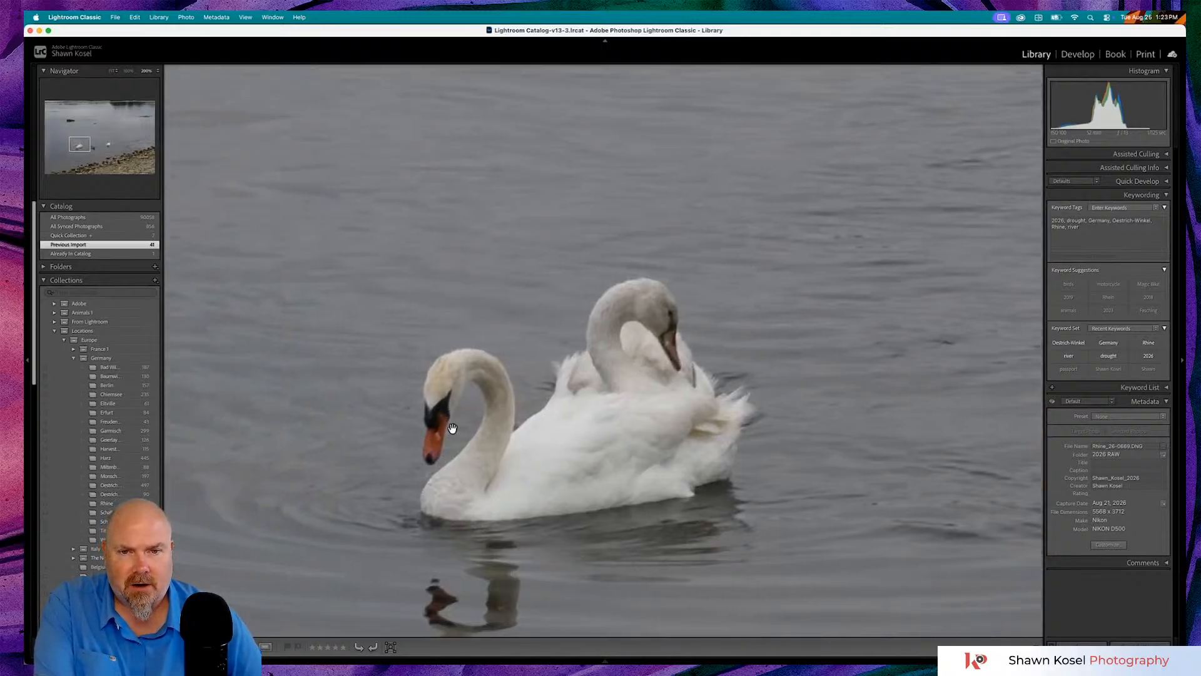
{"action": "left_click", "coordinate": [533, 447]}
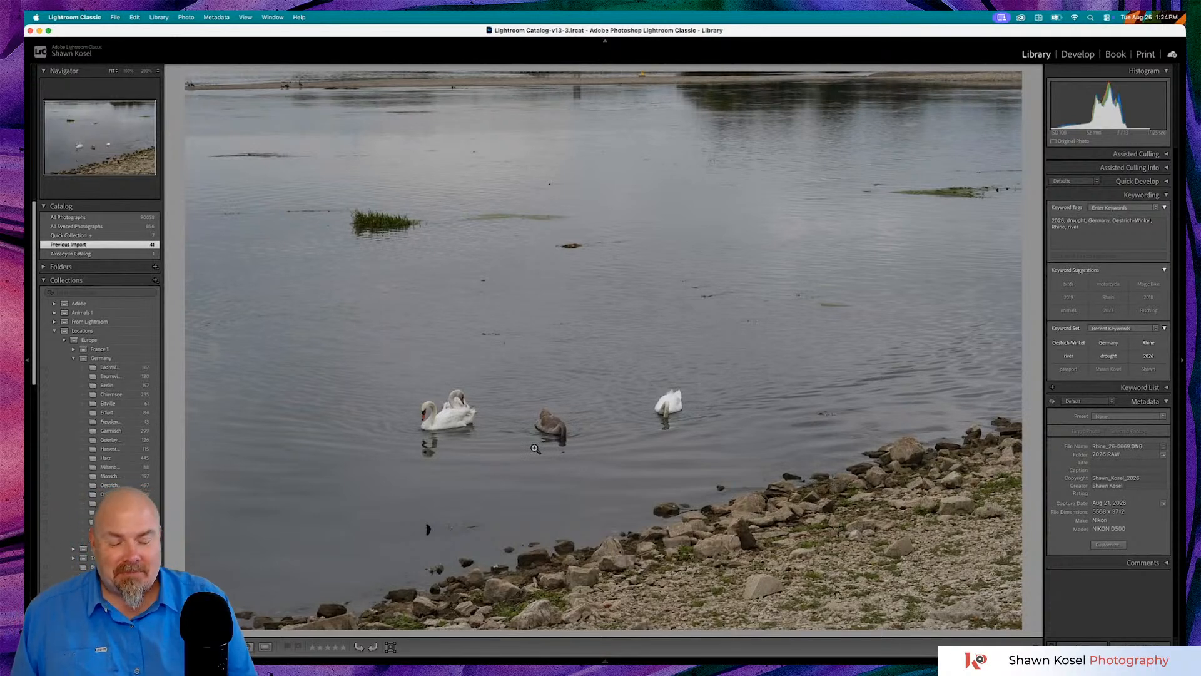
{"action": "key", "text": "Right"}
{"action": "key", "text": "Right"}
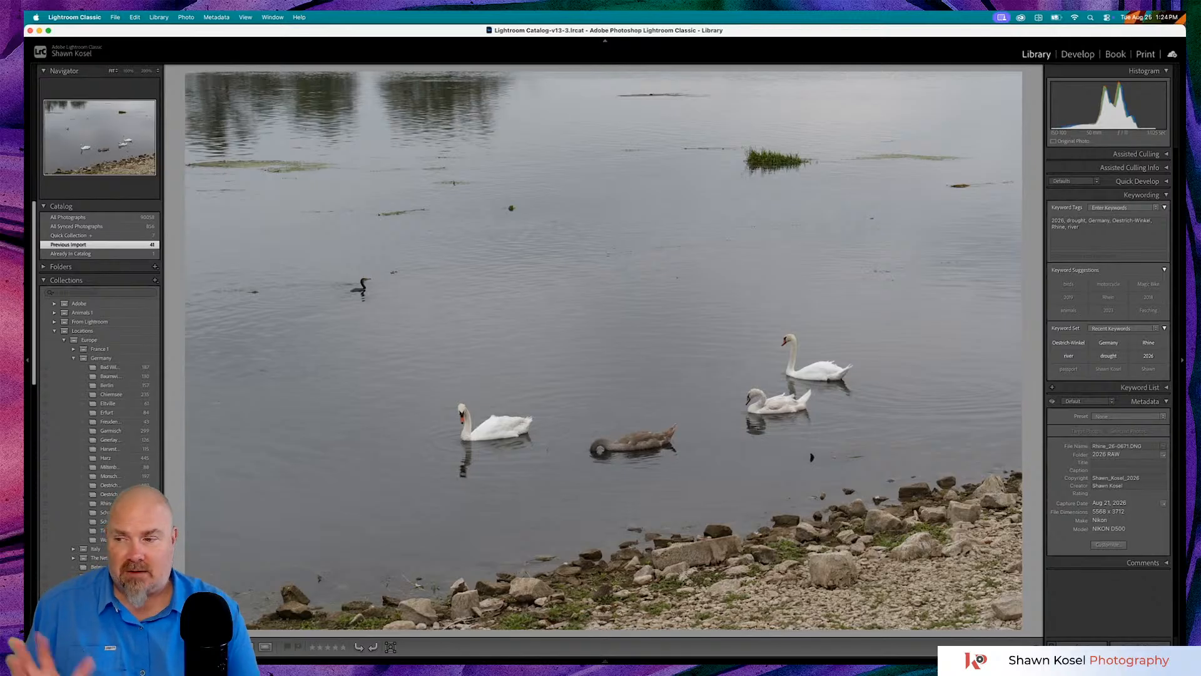
- Go on to Rhine_26-0672.DNG, inspect the cormorant on the water up close, and return to the full-image view
{"action": "key", "text": "Right"}
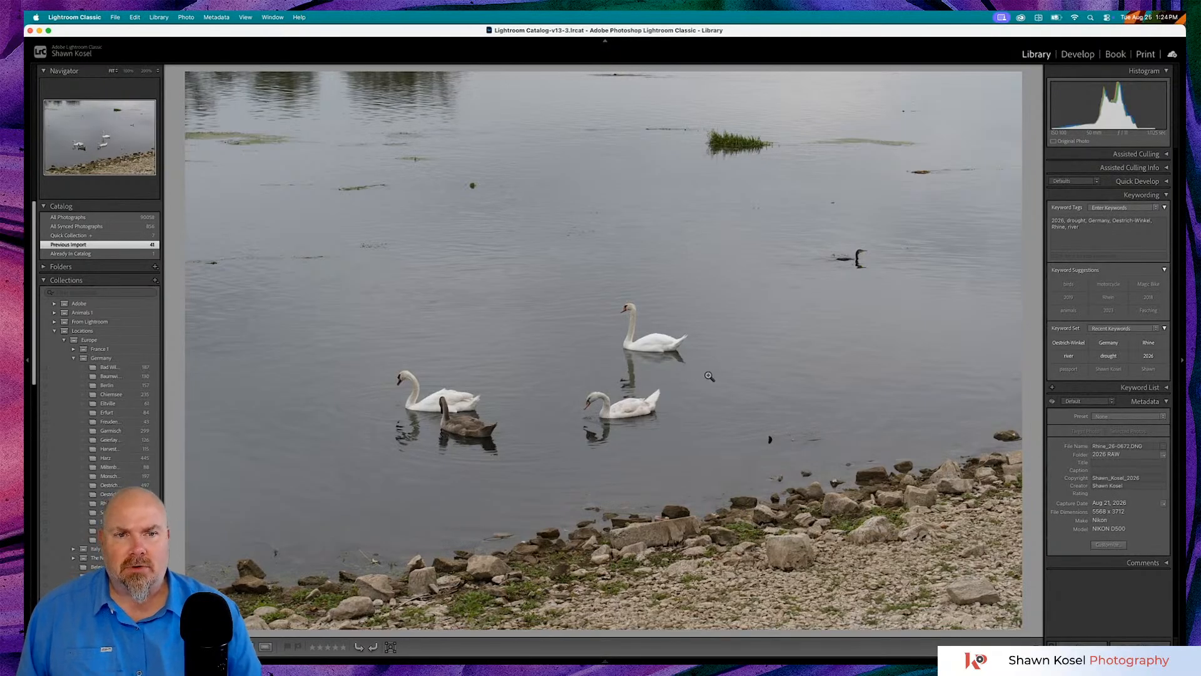
{"action": "left_click", "coordinate": [876, 248]}
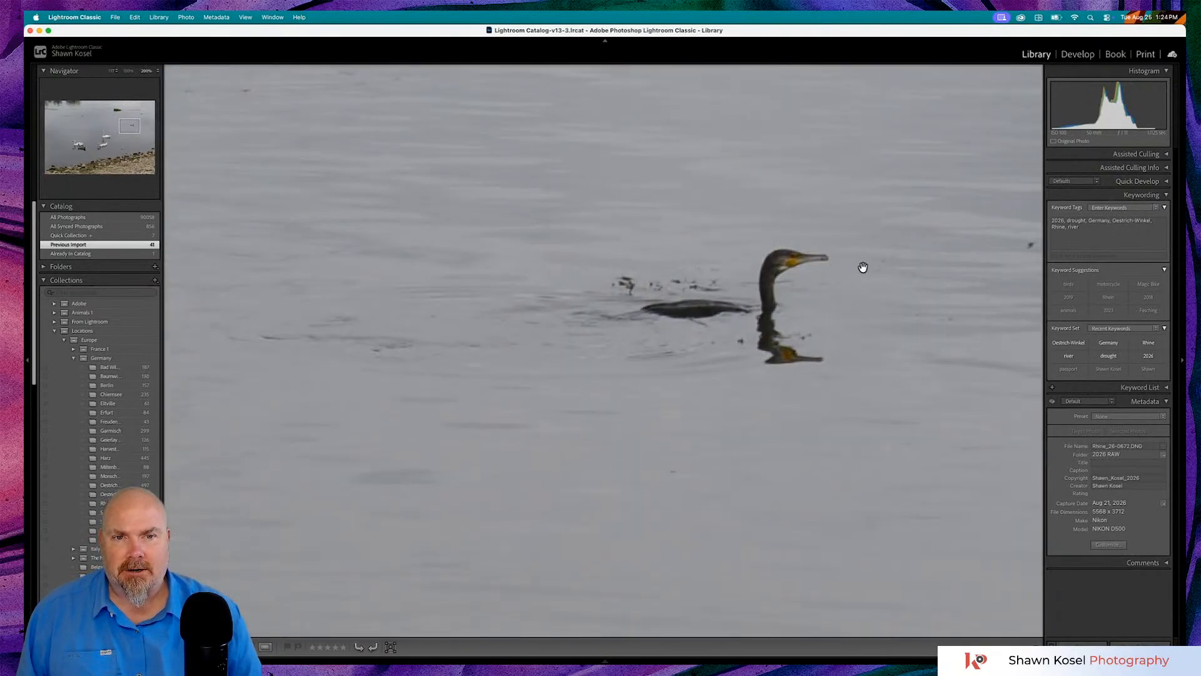
{"action": "left_click", "coordinate": [764, 321]}
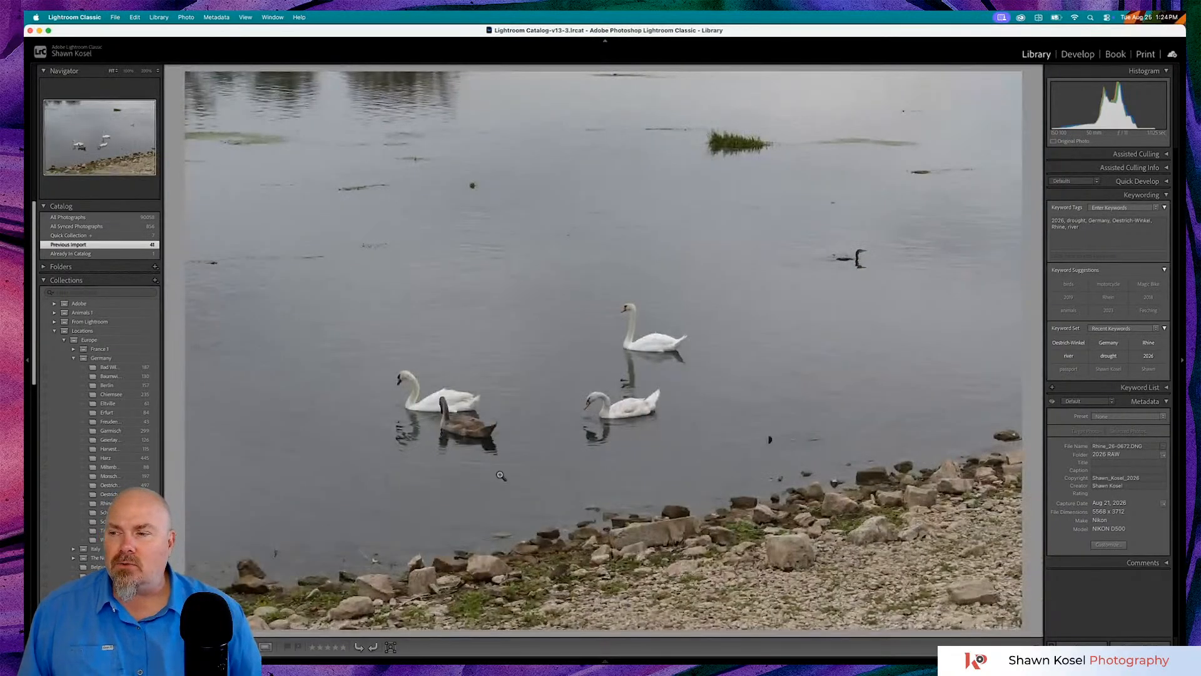
- Inspect the white swan beside the brown cygnet and the drinking swan in Rhine_26-0672.DNG up close, and return to the full-image view
{"action": "left_click", "coordinate": [438, 408]}
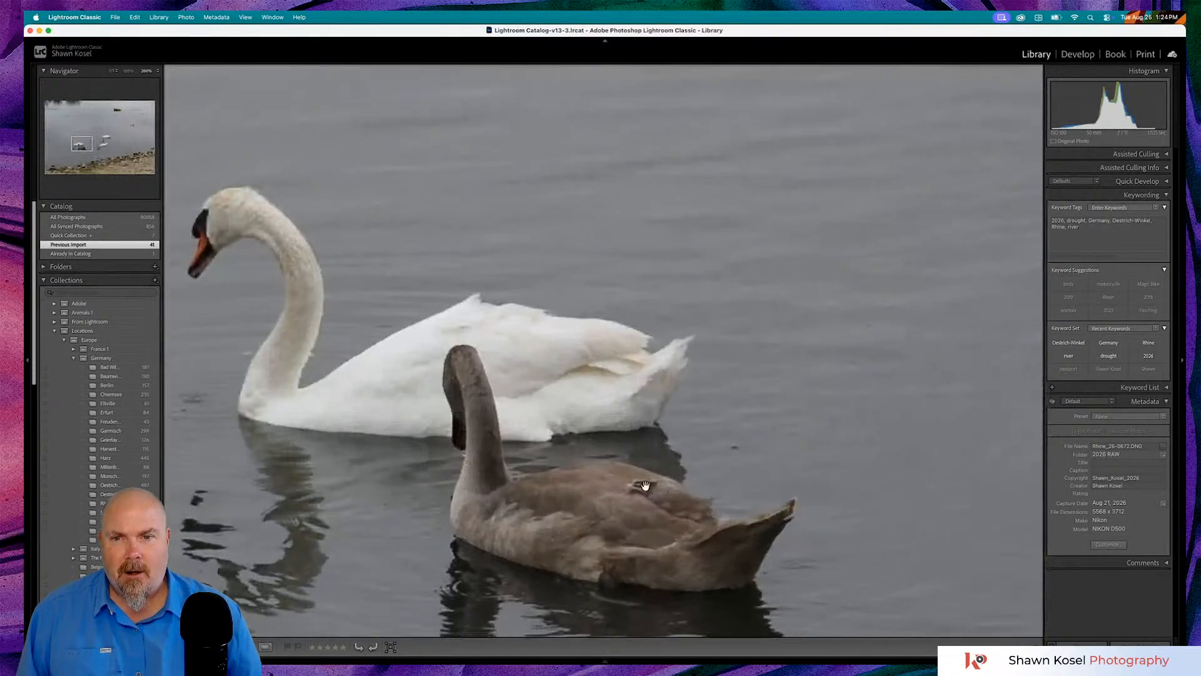
{"action": "scroll", "coordinate": [619, 478], "scroll_direction": "down", "scroll_amount": 5}
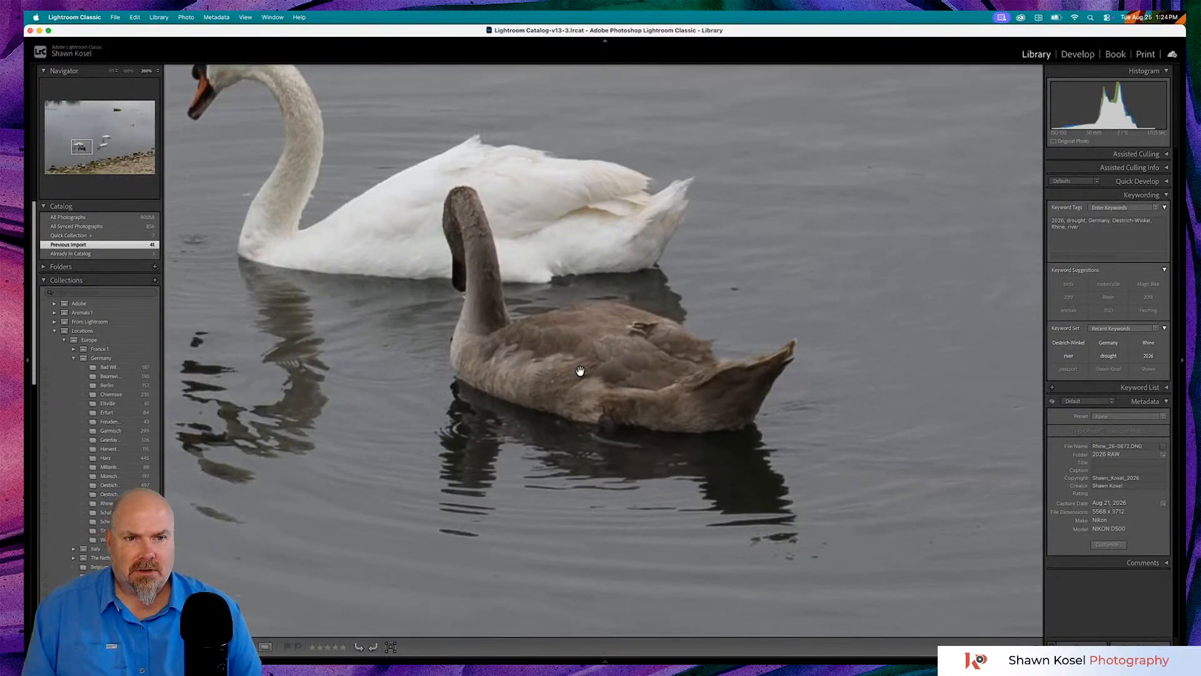
{"action": "scroll", "coordinate": [578, 369], "scroll_direction": "right", "scroll_amount": 10}
{"action": "scroll", "coordinate": [581, 369], "scroll_direction": "left", "scroll_amount": 5}
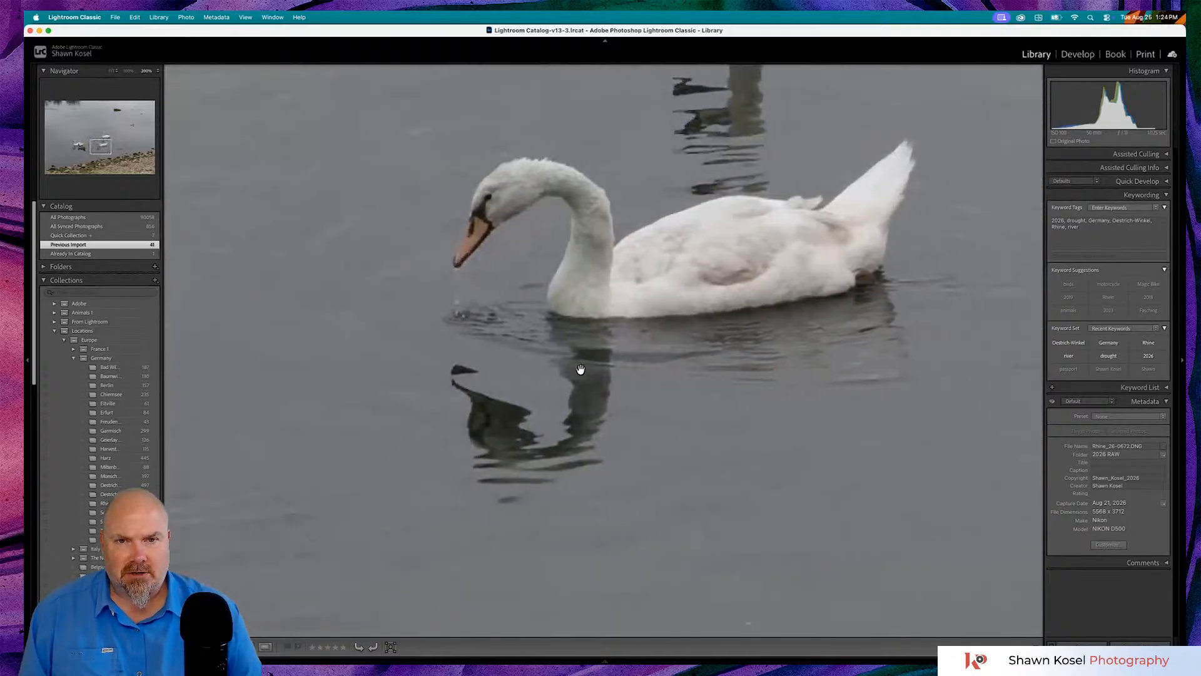
{"action": "scroll", "coordinate": [581, 369], "scroll_direction": "up", "scroll_amount": 2}
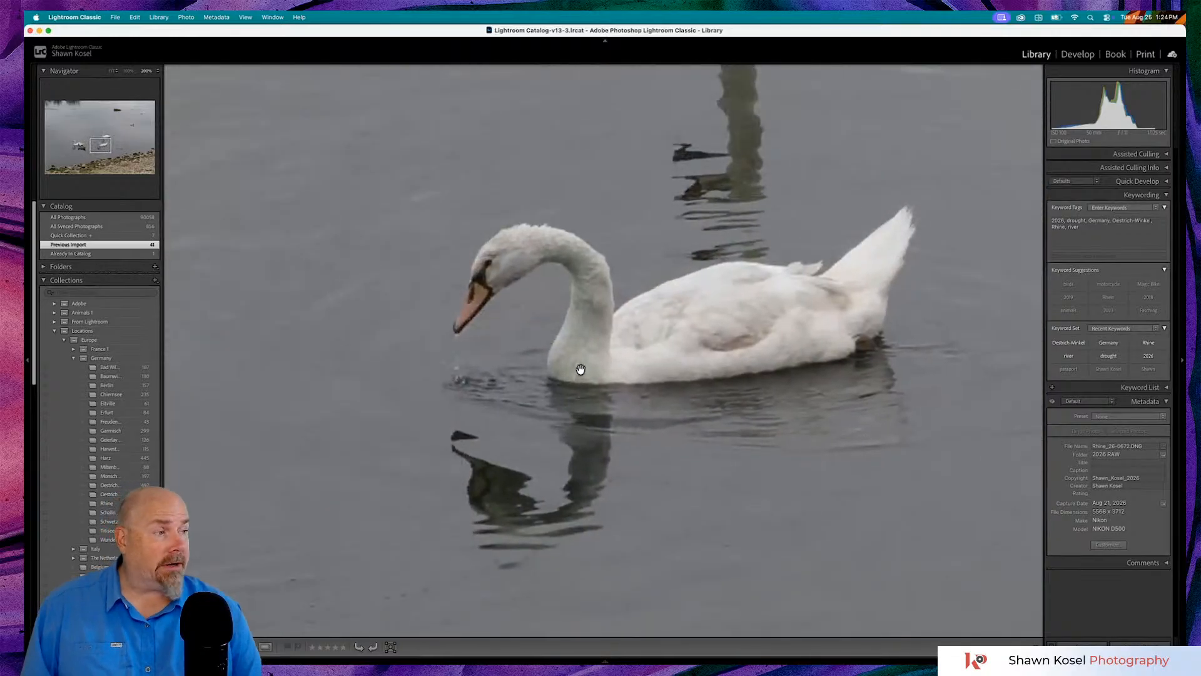
{"action": "left_click", "coordinate": [580, 369]}
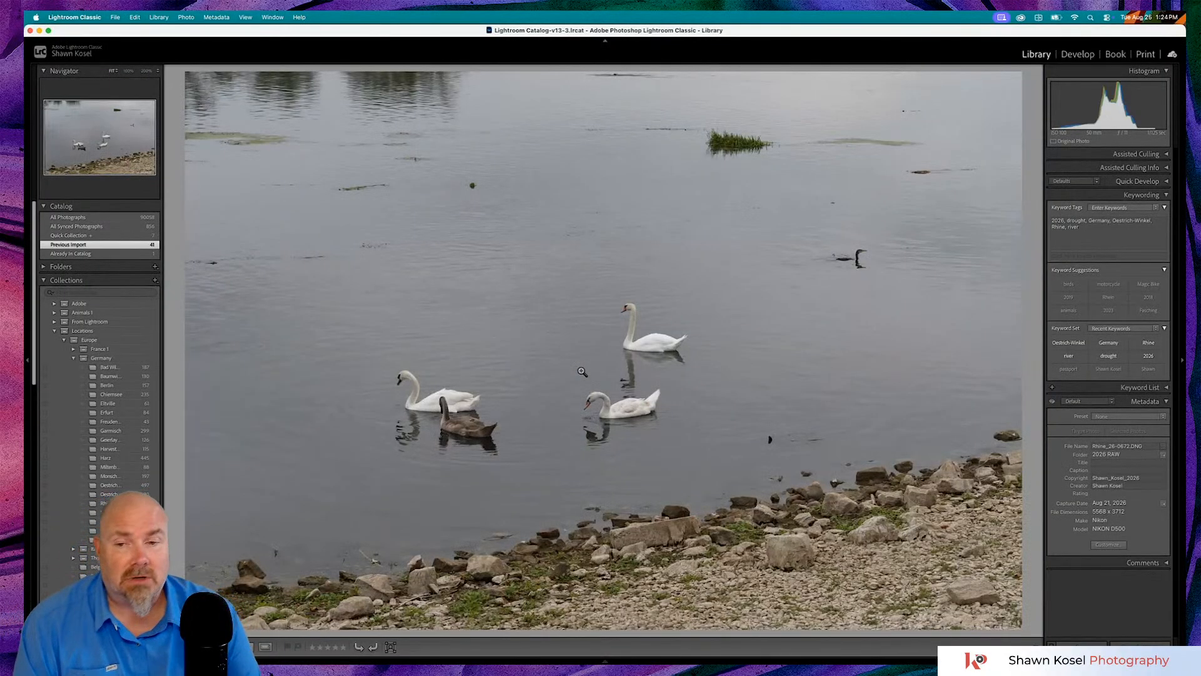
{"action": "key", "text": "Right"}
{"action": "key", "text": "Left"}
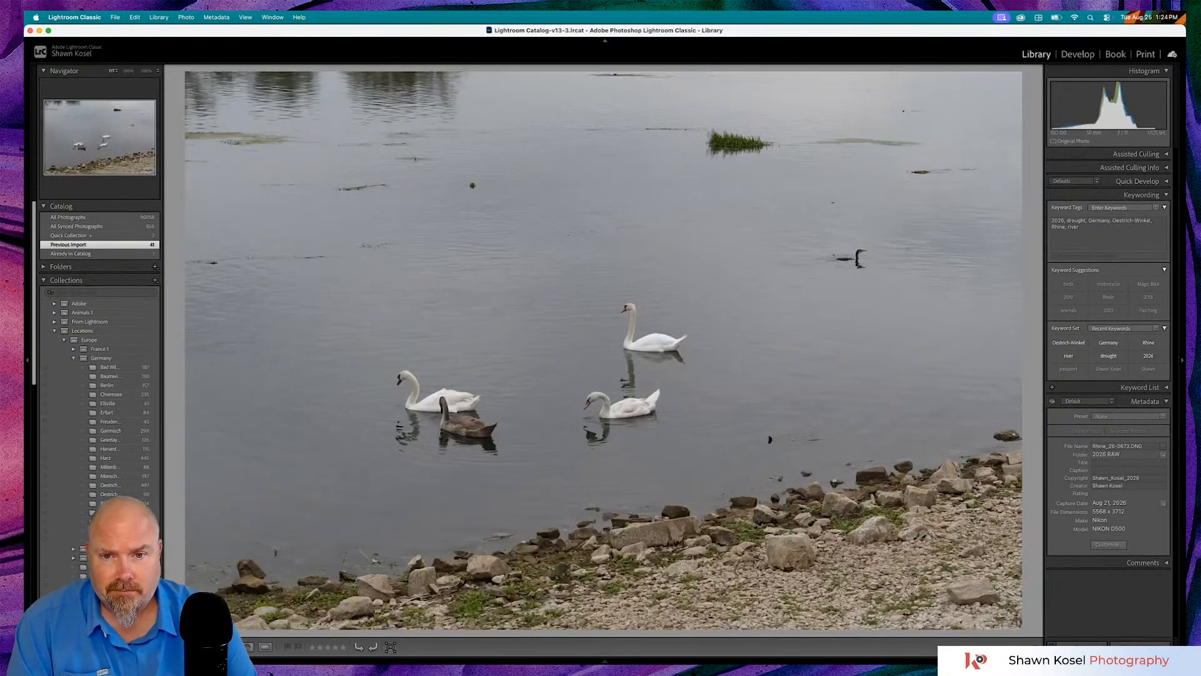
- Go on to Rhine_26-0673.DNG and inspect the herons standing in the river up close
{"action": "key", "text": "Right"}
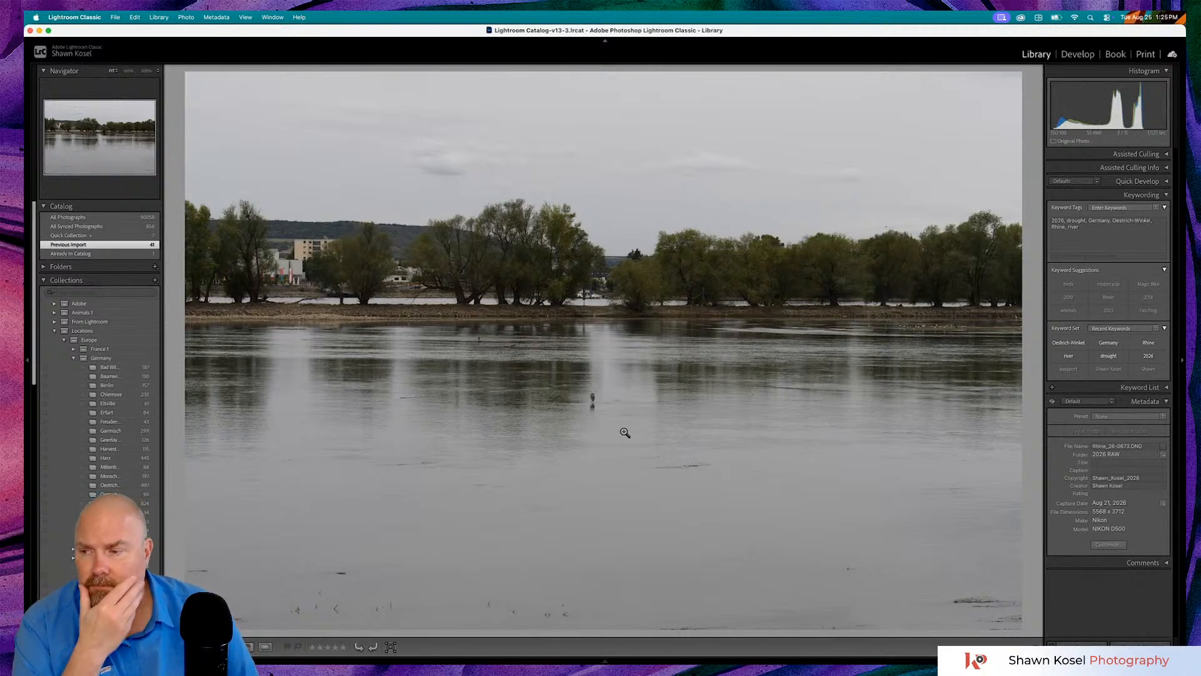
{"action": "left_click", "coordinate": [603, 406]}
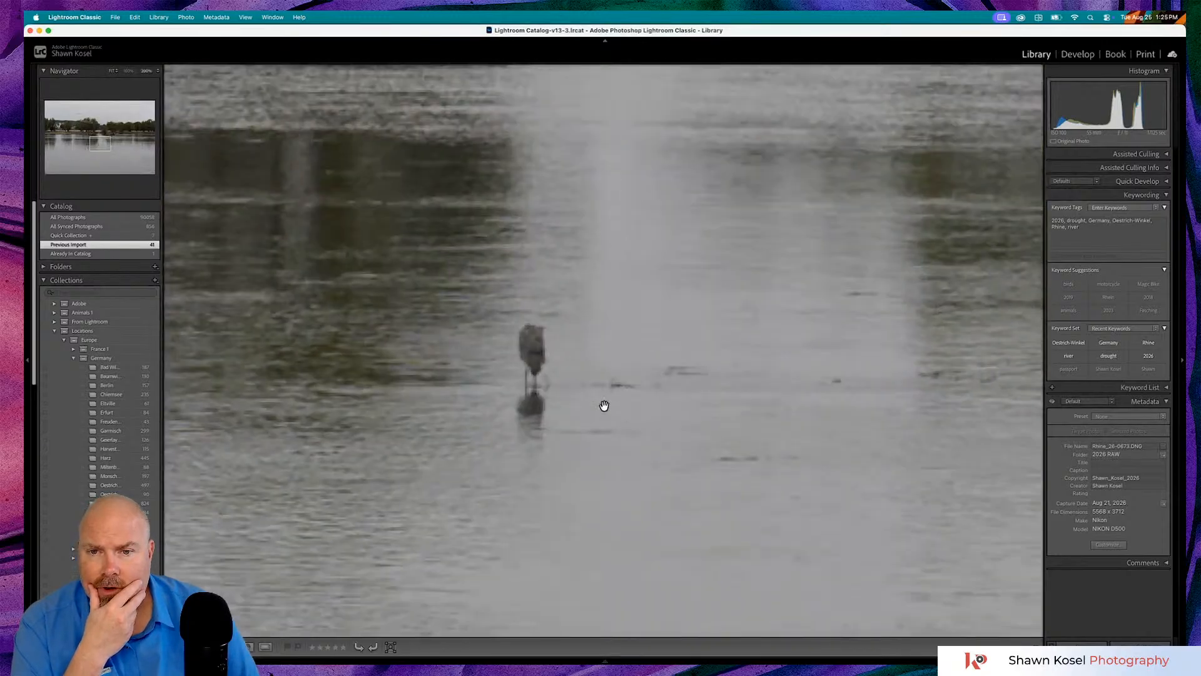
{"action": "scroll", "coordinate": [603, 406], "scroll_direction": "left", "scroll_amount": 1}
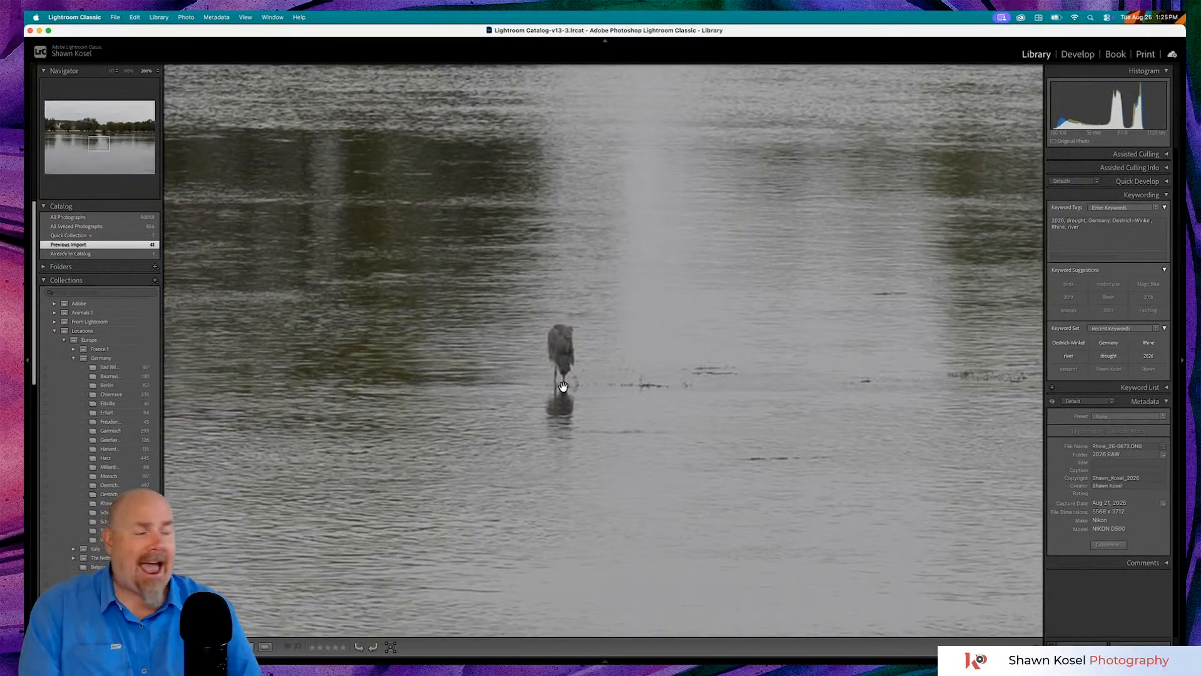
{"action": "scroll", "coordinate": [557, 366], "scroll_direction": "left", "scroll_amount": 6}
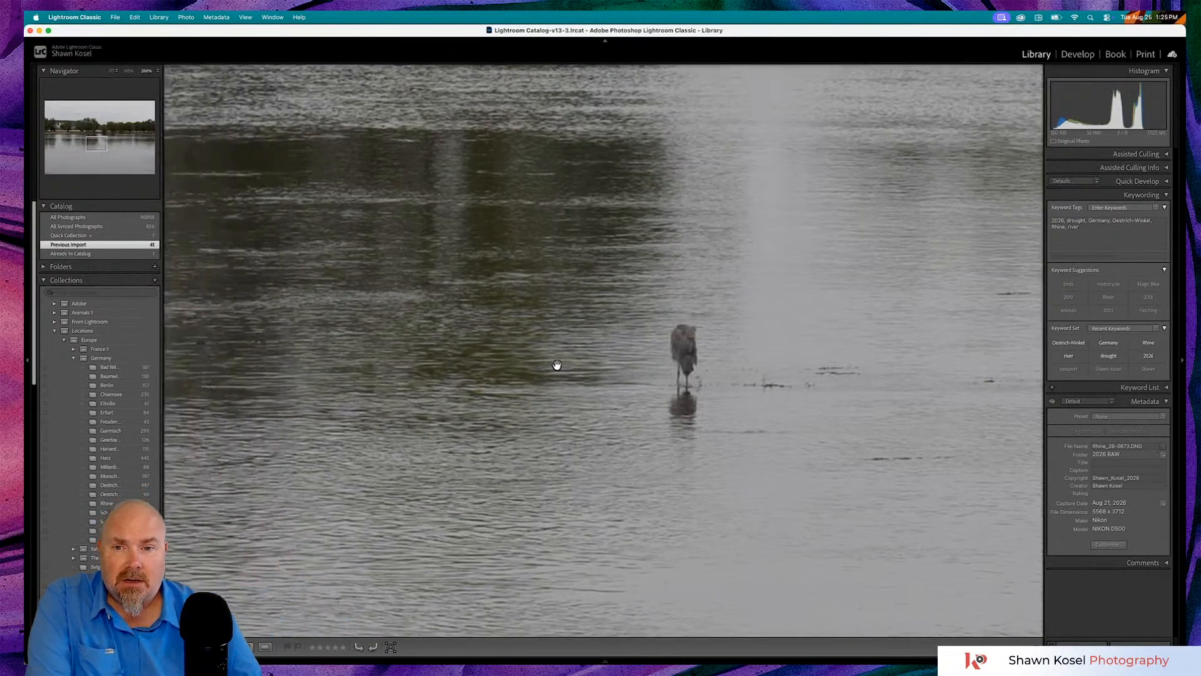
{"action": "scroll", "coordinate": [557, 364], "scroll_direction": "up", "scroll_amount": 7}
{"action": "scroll", "coordinate": [557, 365], "scroll_direction": "left", "scroll_amount": 7}
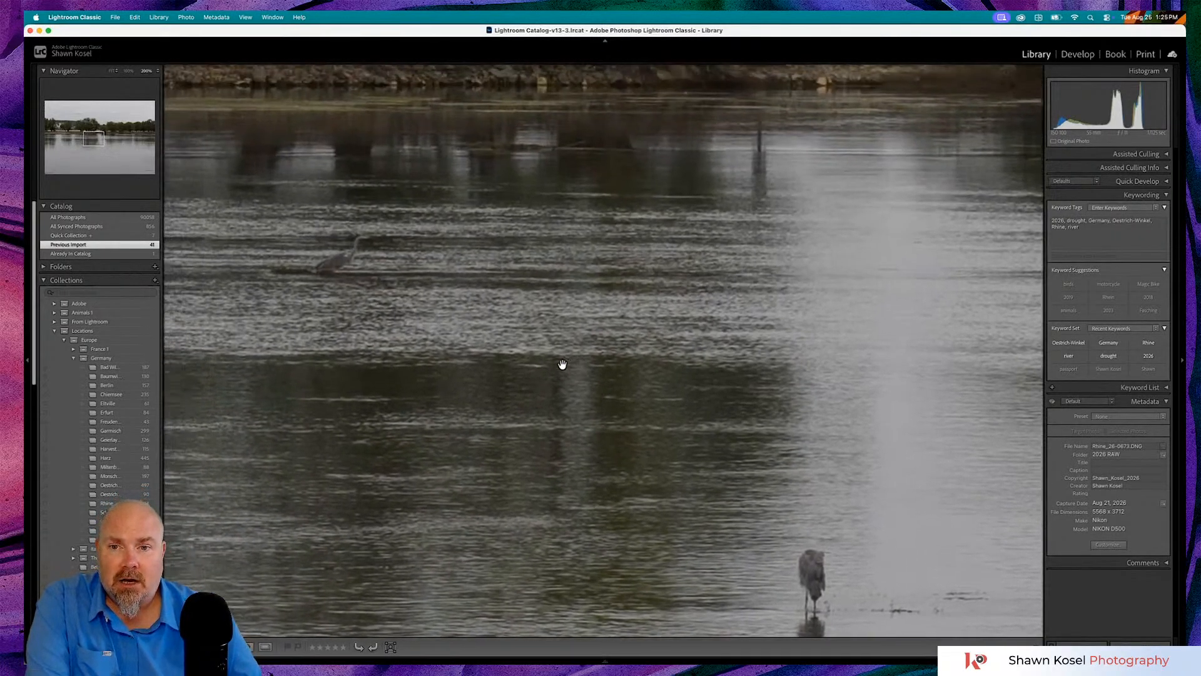
{"action": "scroll", "coordinate": [447, 263], "scroll_direction": "left", "scroll_amount": 4}
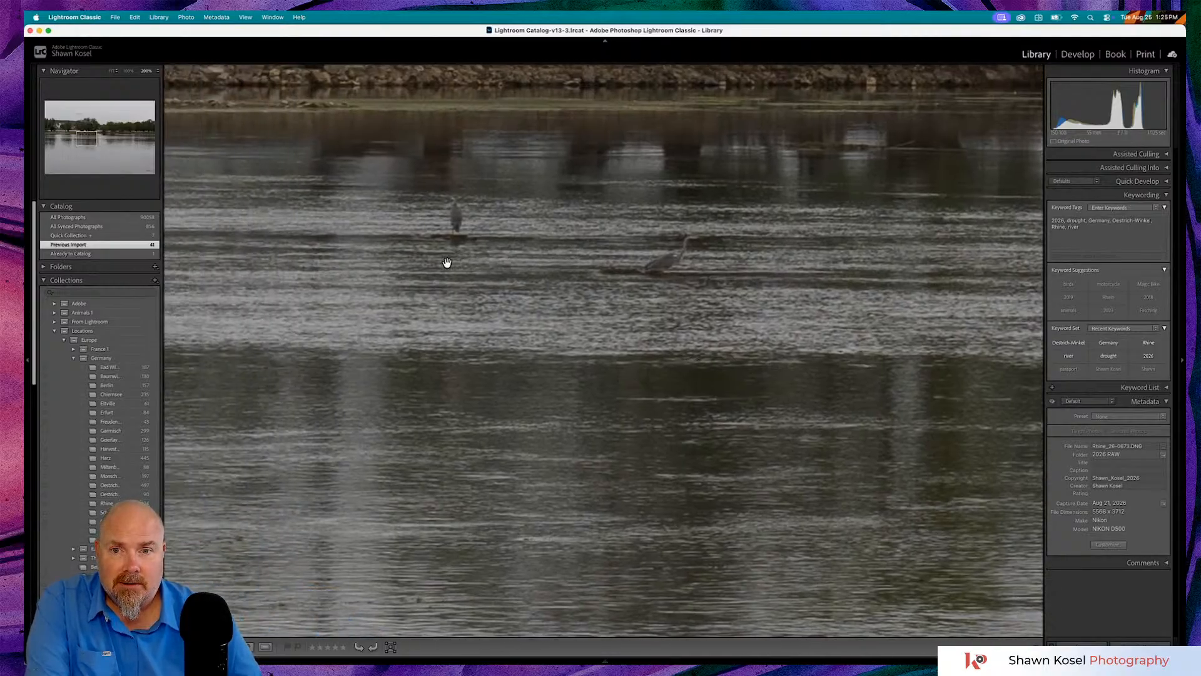
{"action": "scroll", "coordinate": [447, 263], "scroll_direction": "left", "scroll_amount": 9}
{"action": "left_click", "coordinate": [447, 263]}
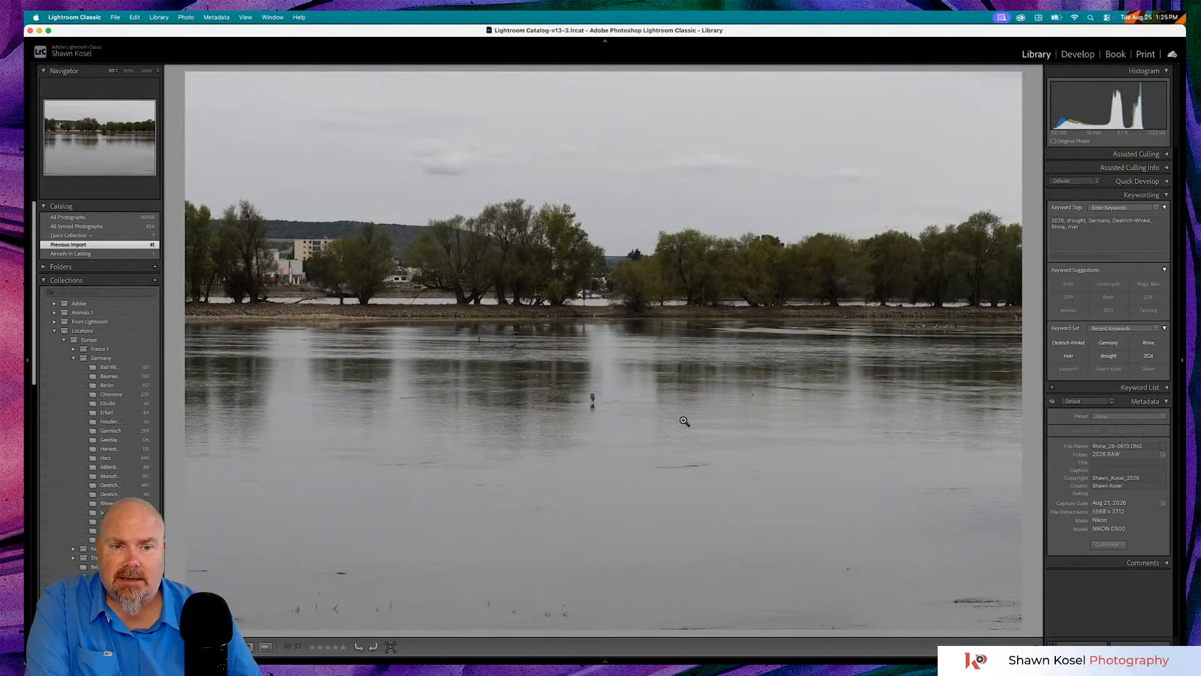
- Take another close look at the central heron in Rhine_26-0673.DNG, and advance two photos to Rhine_26-0675.DNG
{"action": "left_click", "coordinate": [584, 413]}
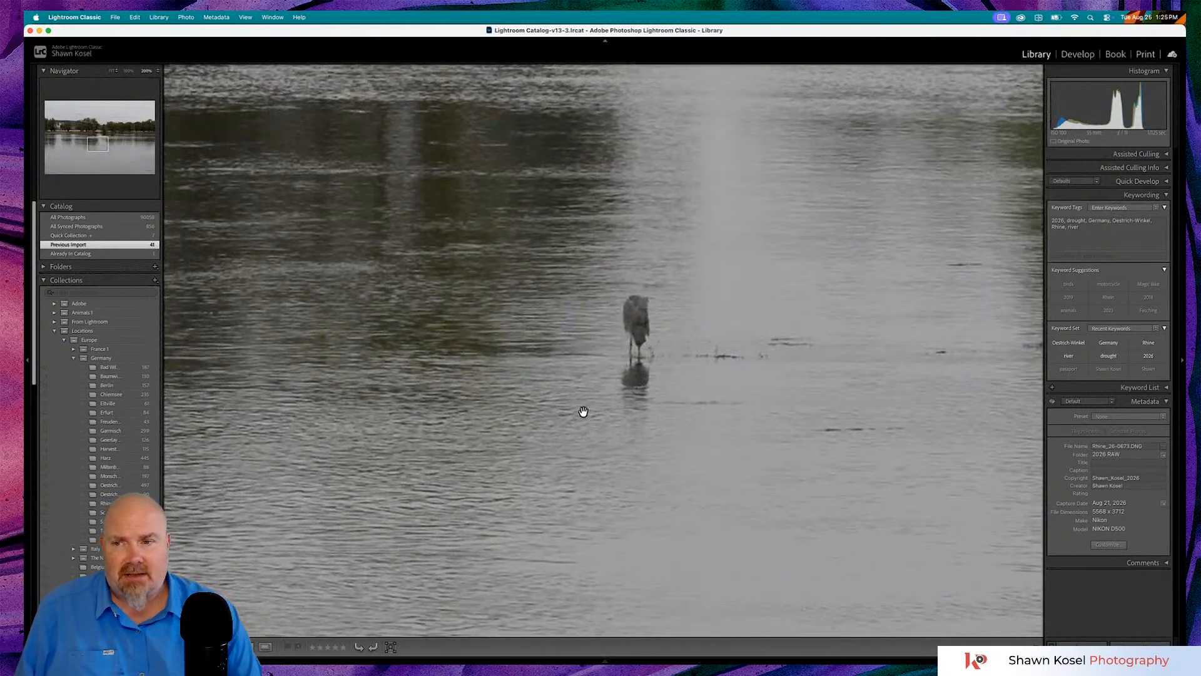
{"action": "left_click", "coordinate": [588, 410]}
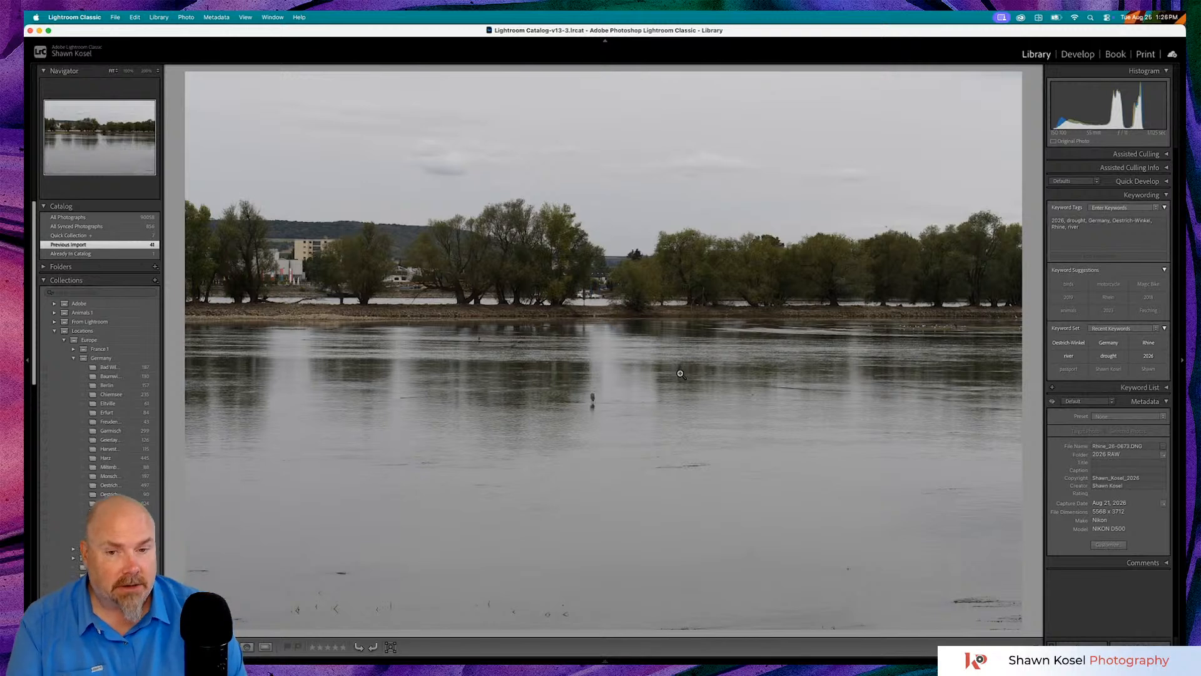
{"action": "key", "text": "Right"}
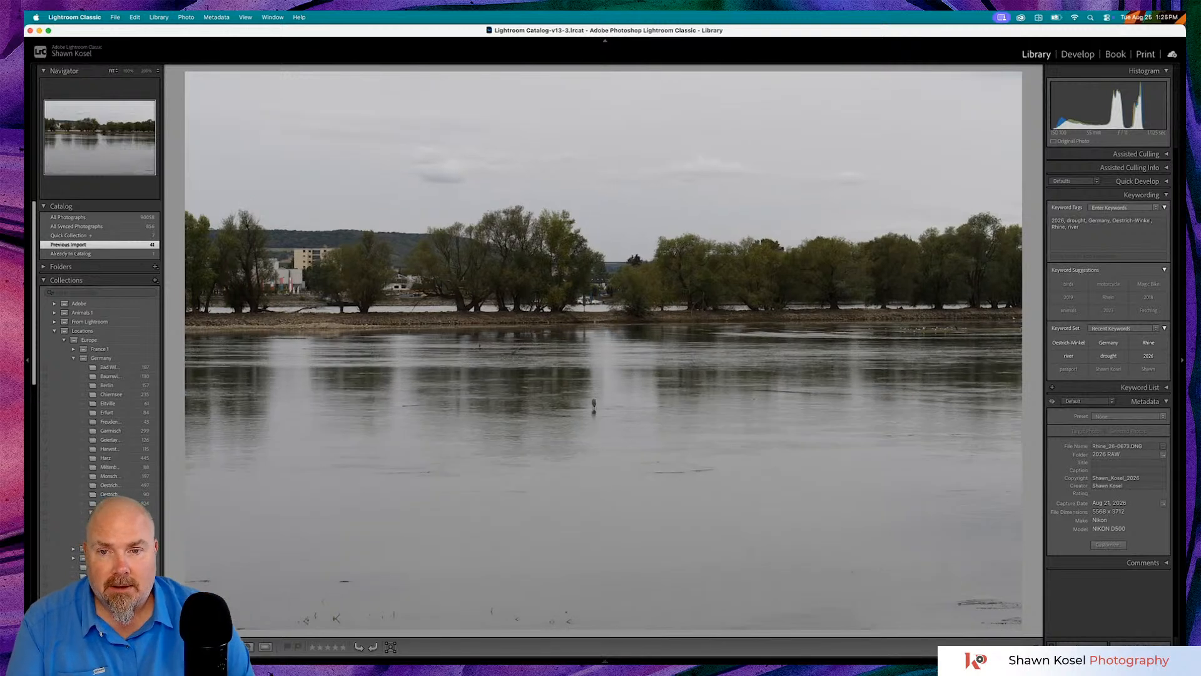
{"action": "key", "text": "Right"}
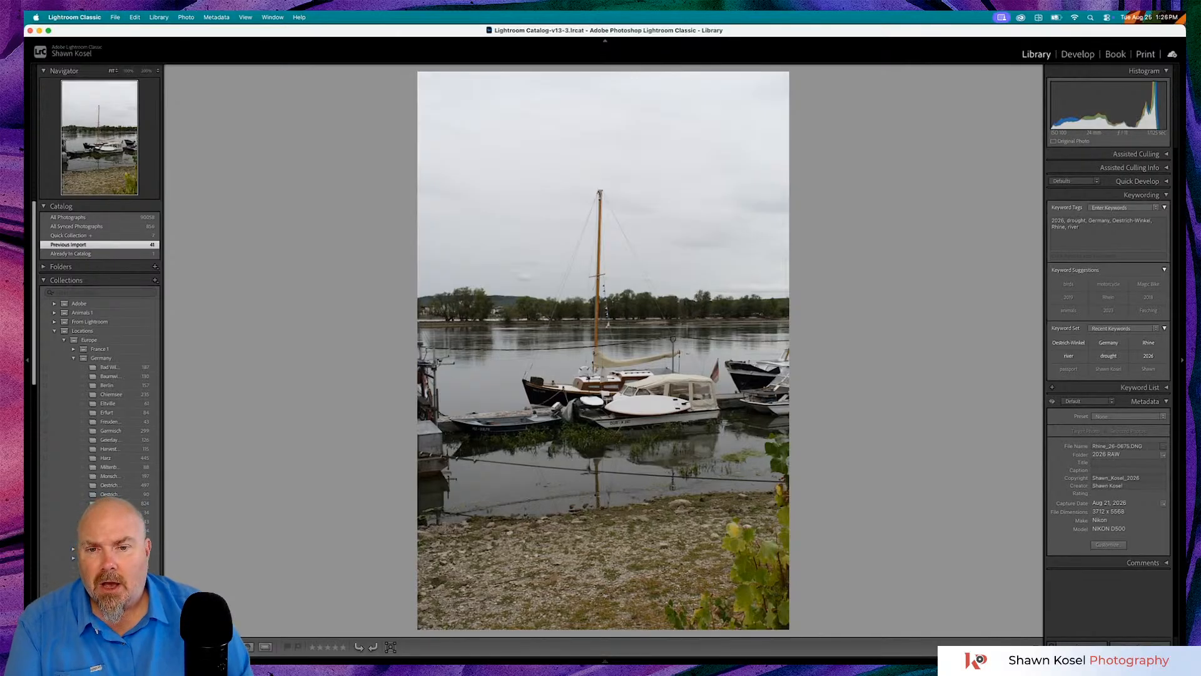
- Inspect the pebbled shore, the mooring rope and the moored boats in Rhine_26-0675.DNG at 100% zoom
{"action": "left_click", "coordinate": [556, 444]}
{"action": "left_click", "coordinate": [556, 444]}
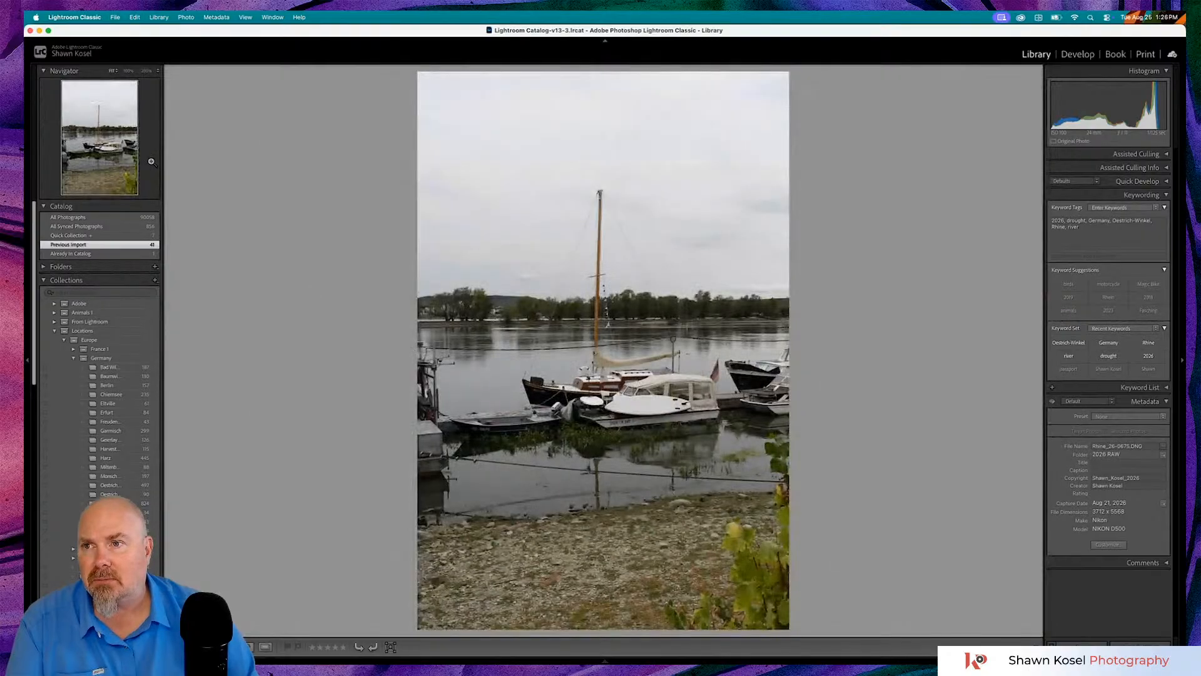
{"action": "left_click", "coordinate": [127, 71]}
{"action": "scroll", "coordinate": [645, 337], "scroll_direction": "down", "scroll_amount": 5}
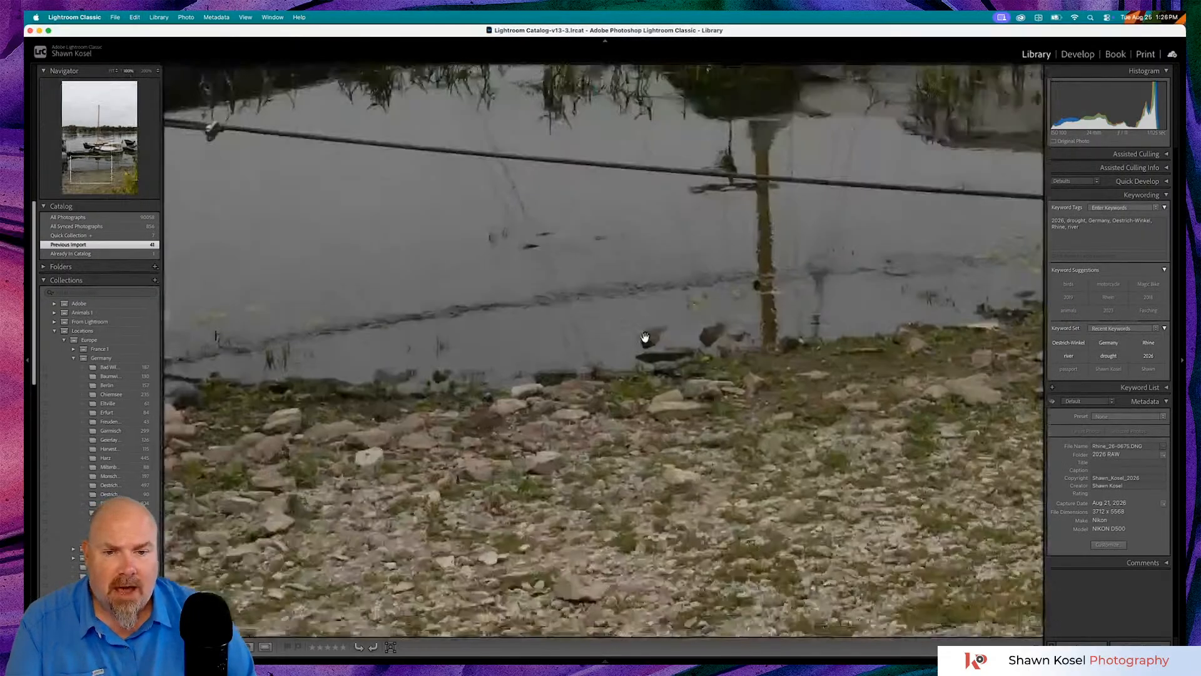
{"action": "scroll", "coordinate": [645, 338], "scroll_direction": "down", "scroll_amount": 5}
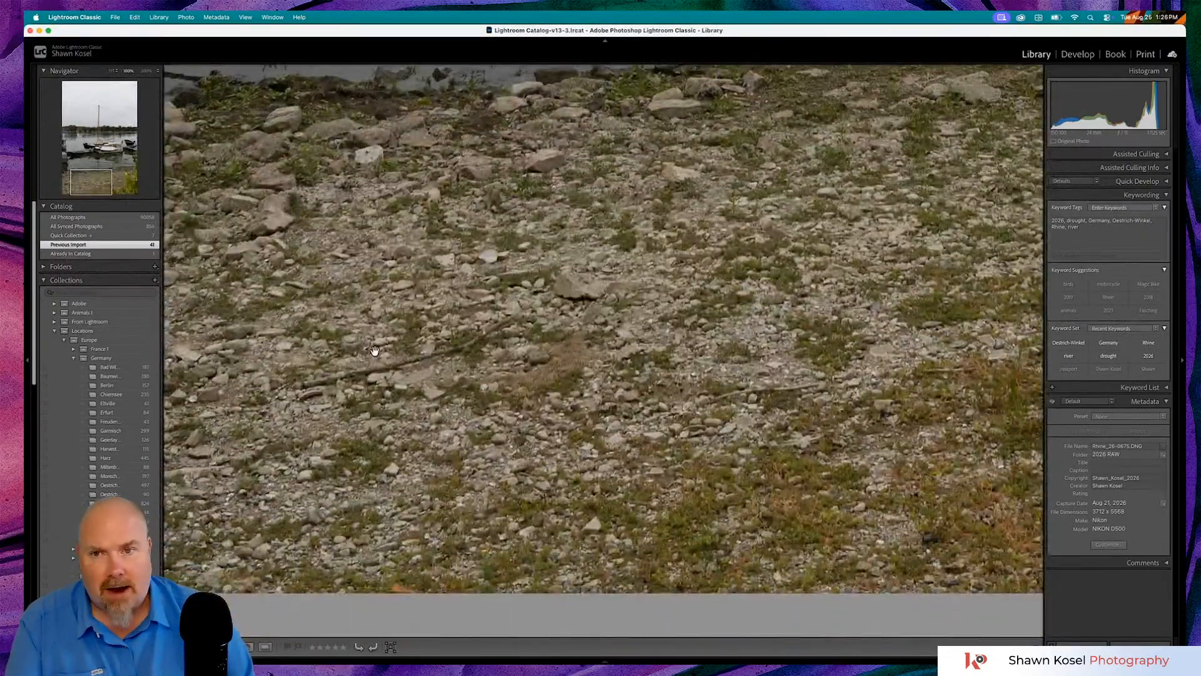
{"action": "scroll", "coordinate": [603, 314], "scroll_direction": "up", "scroll_amount": 5}
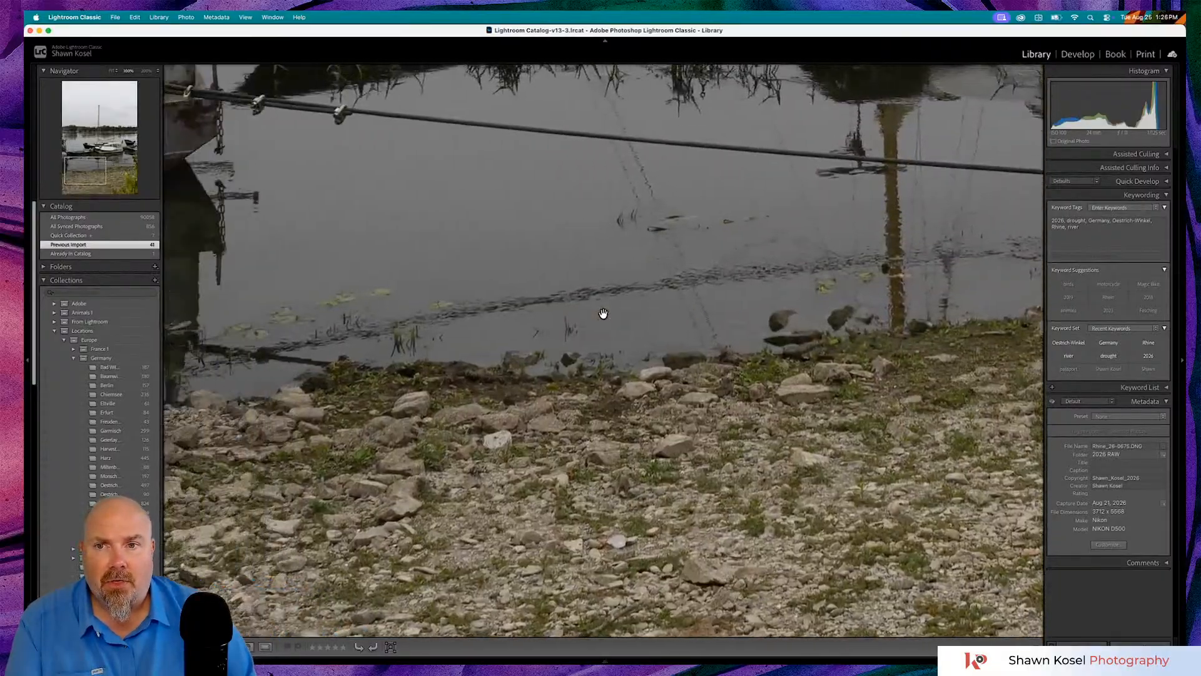
{"action": "scroll", "coordinate": [603, 313], "scroll_direction": "up", "scroll_amount": 5}
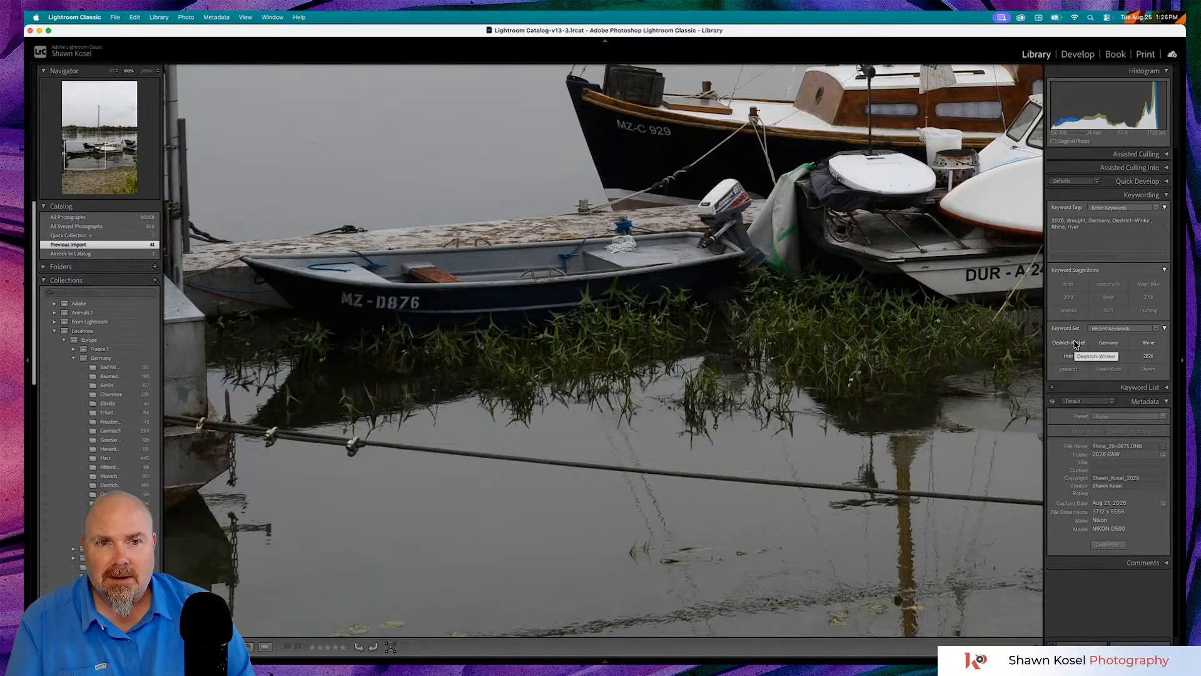
{"action": "scroll", "coordinate": [655, 201], "scroll_direction": "up", "scroll_amount": 4}
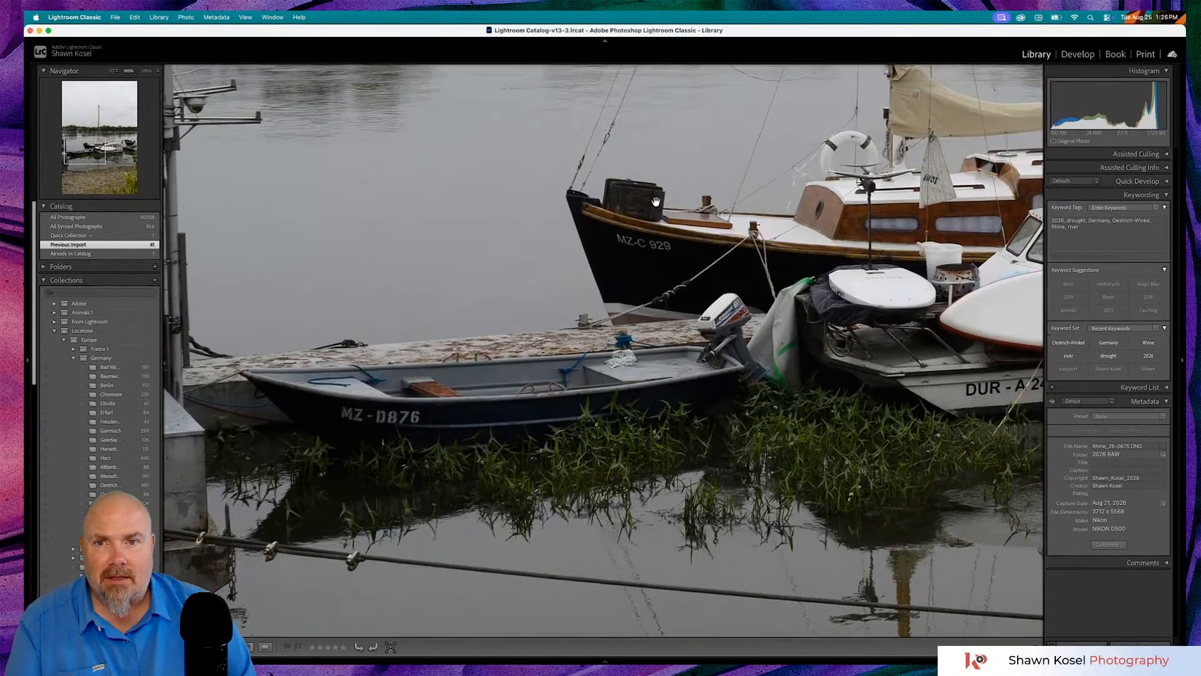
- Inspect the sailboat's mast, its furled sail and the far riverbank in Rhine_26-0675.DNG, and return to the full-image view
{"action": "scroll", "coordinate": [656, 201], "scroll_direction": "up", "scroll_amount": 5}
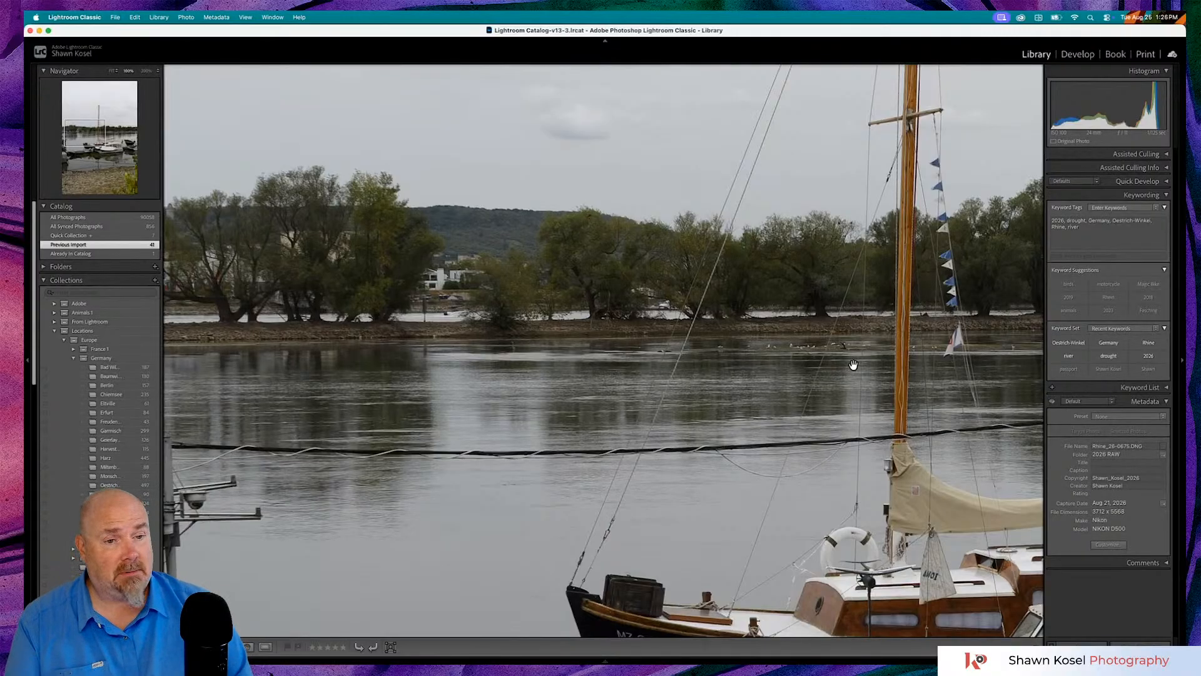
{"action": "scroll", "coordinate": [854, 364], "scroll_direction": "right", "scroll_amount": 3}
{"action": "scroll", "coordinate": [853, 364], "scroll_direction": "right", "scroll_amount": 8}
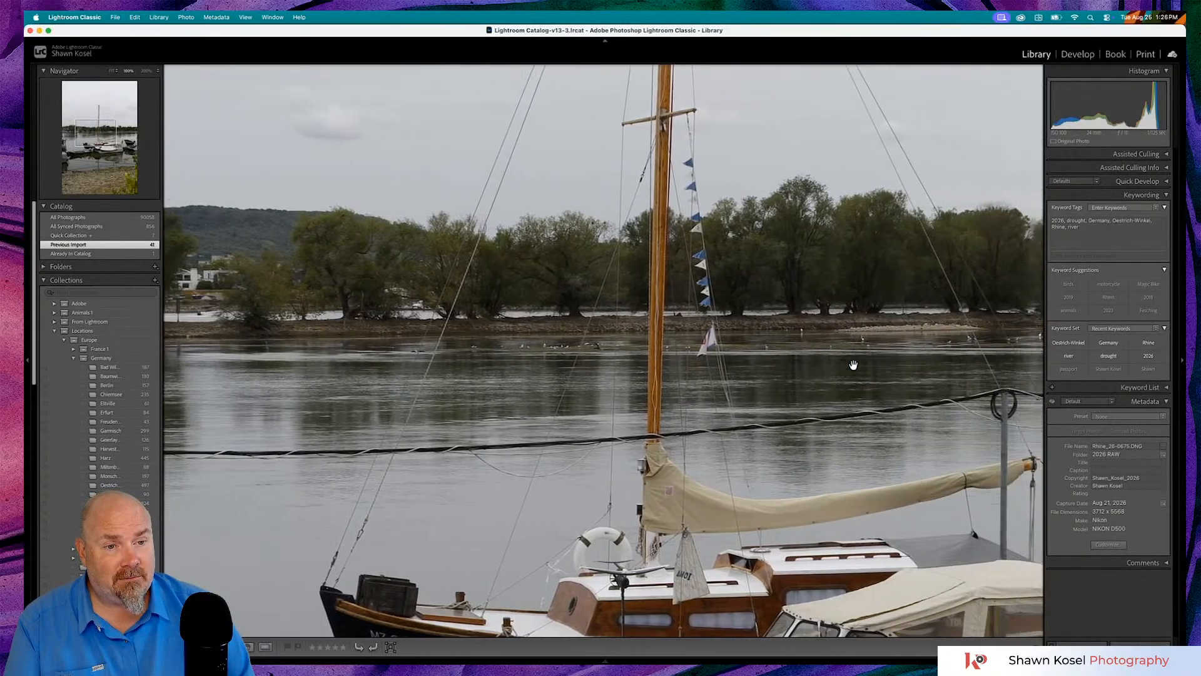
{"action": "scroll", "coordinate": [853, 364], "scroll_direction": "right", "scroll_amount": 8}
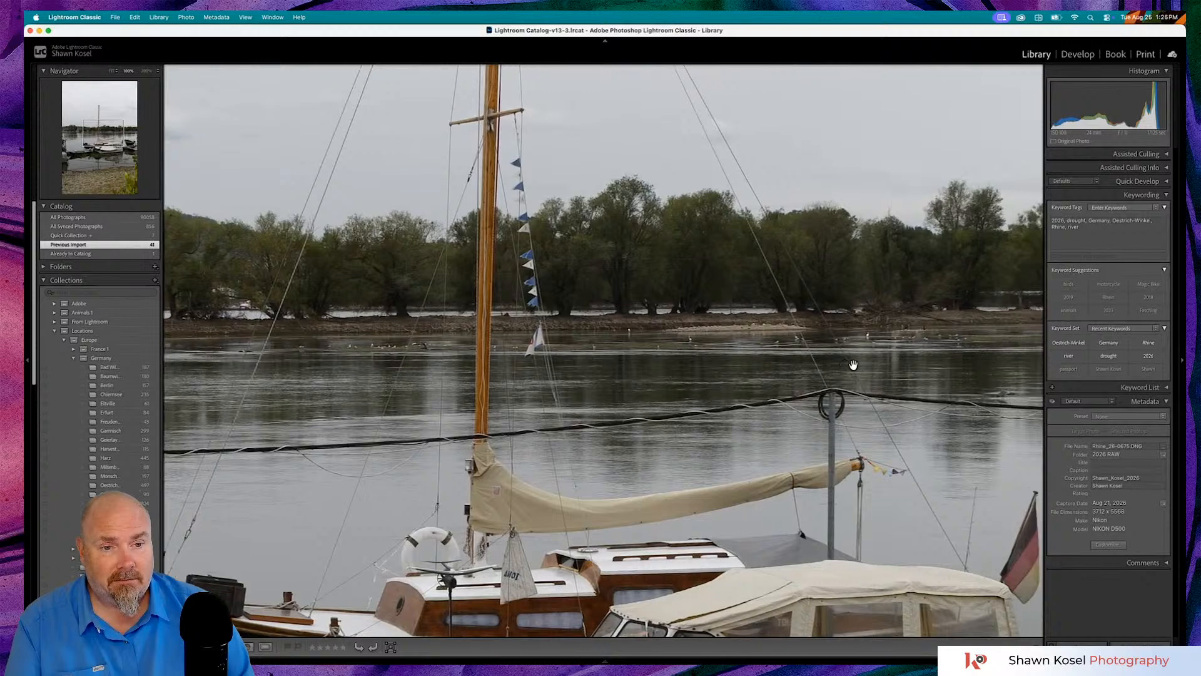
{"action": "scroll", "coordinate": [854, 364], "scroll_direction": "right", "scroll_amount": 1}
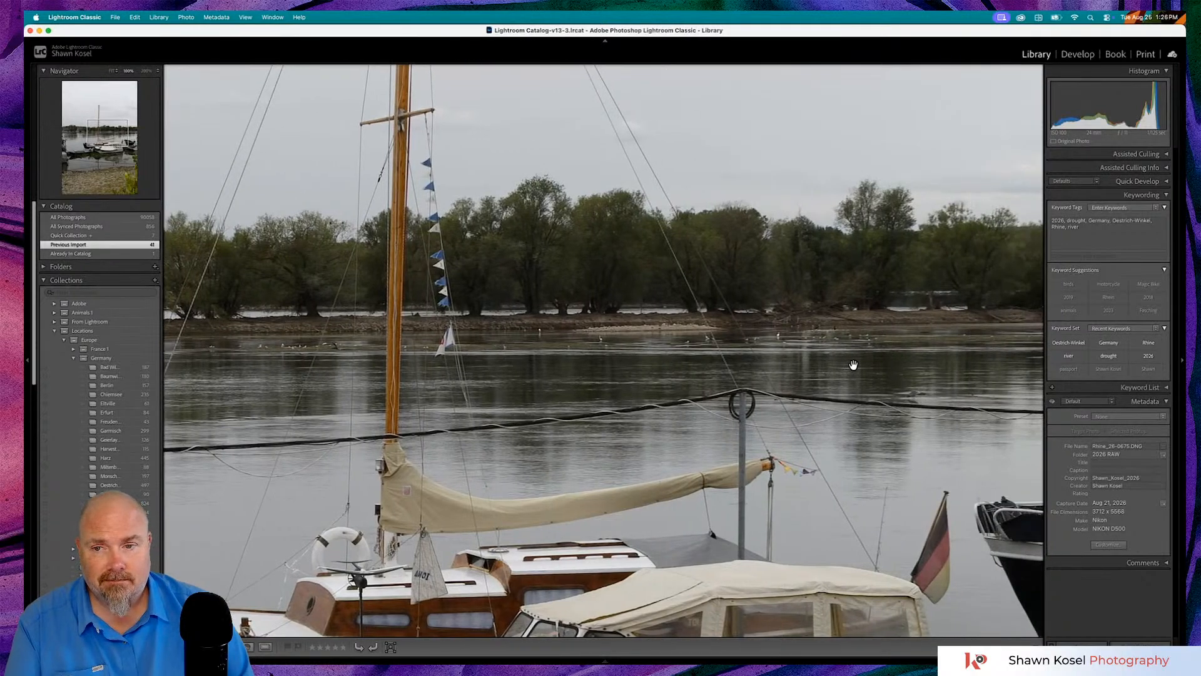
{"action": "left_click", "coordinate": [854, 366]}
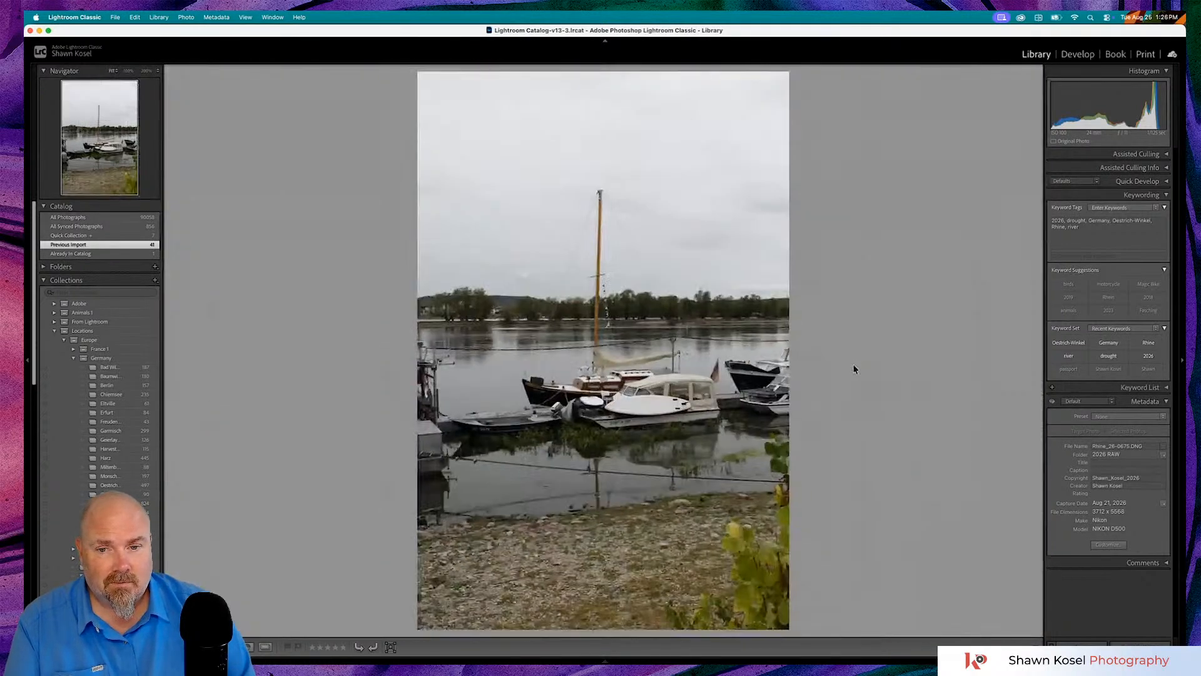
- Compare Rhine_26-0675.DNG with the photos that follow it, and rate Rhine_26-0675.DNG three stars
{"action": "key", "text": "Right"}
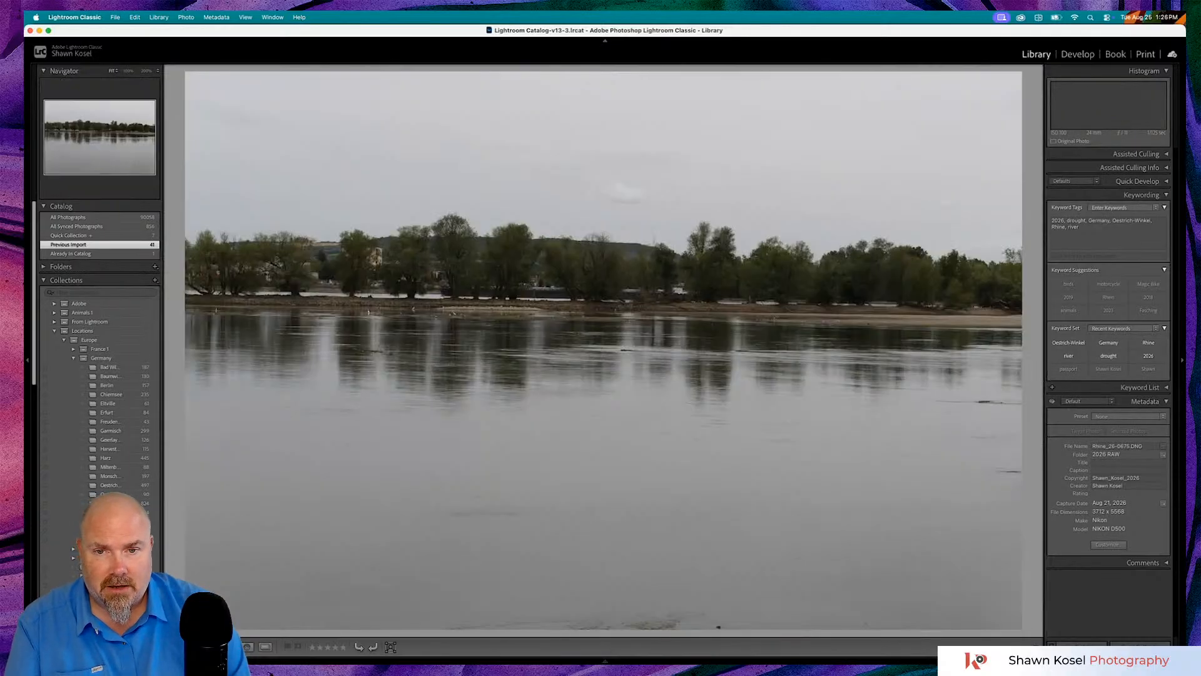
{"action": "key", "text": "Right"}
{"action": "key", "text": "Left"}
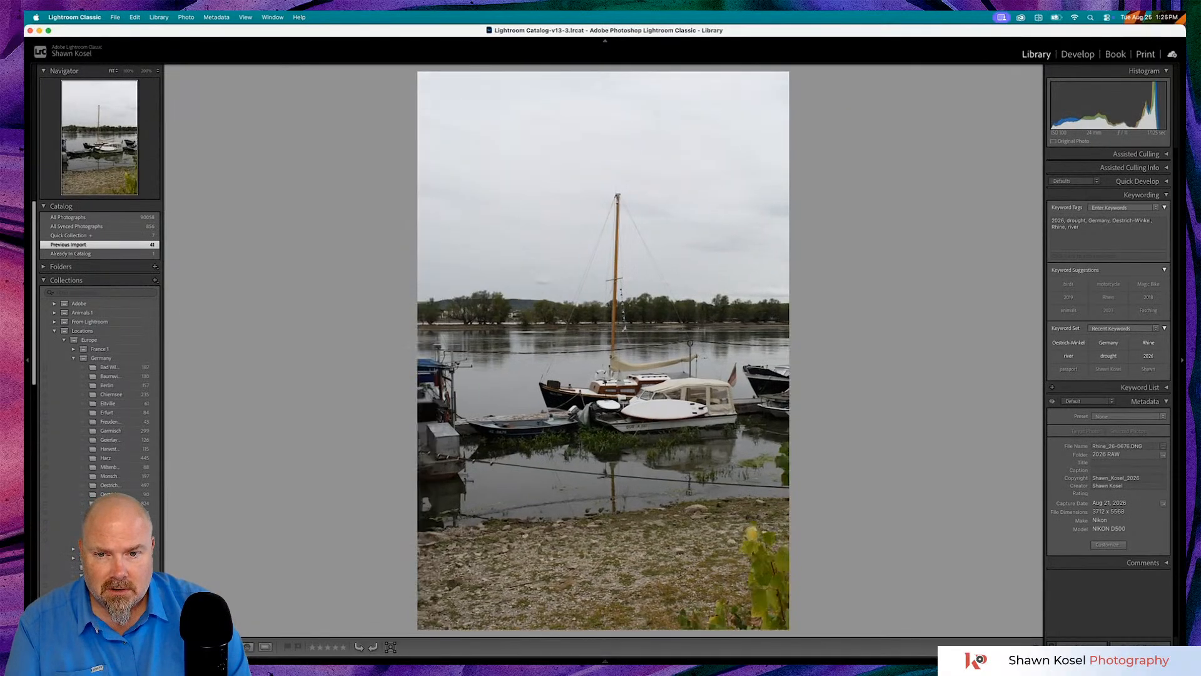
{"action": "key", "text": "Left"}
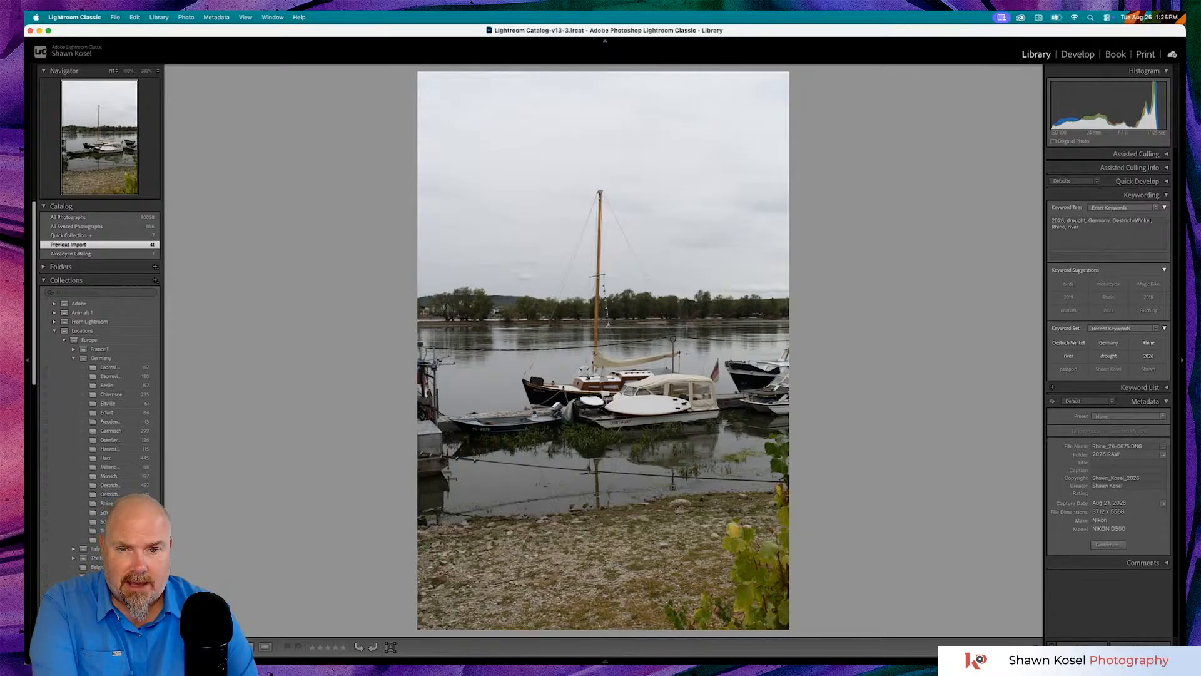
{"action": "key", "text": "3"}
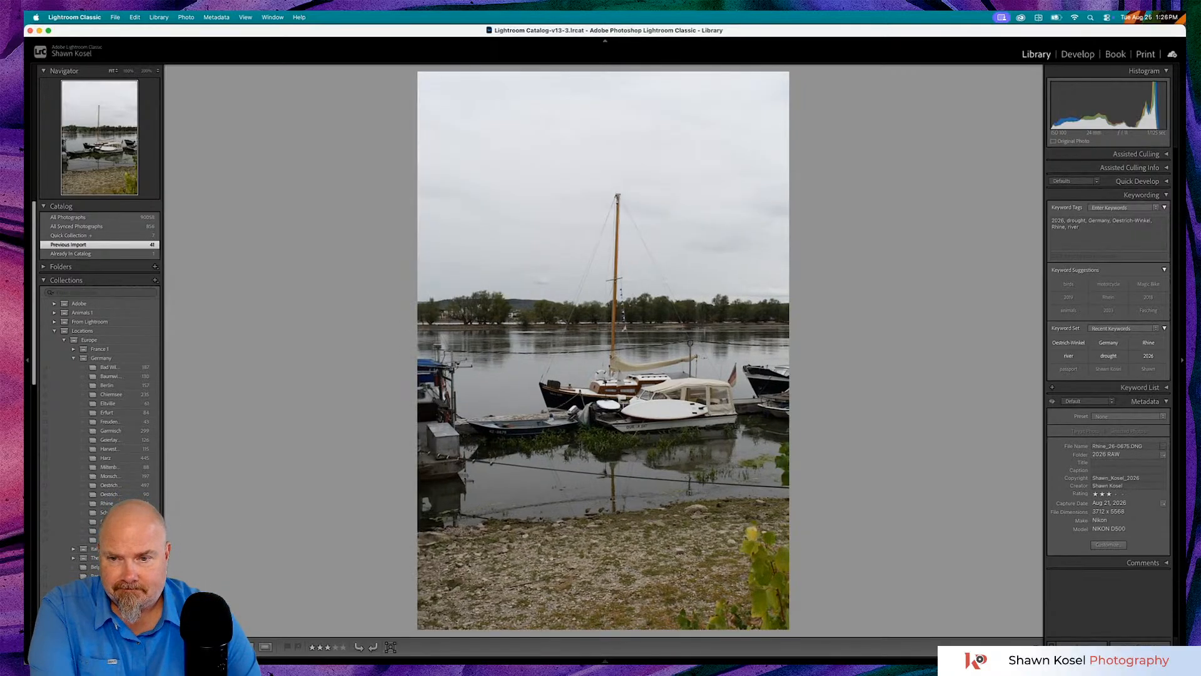
- Advance to Rhine_26-0677.DNG and inspect the far riverbank and waterline across the frame at 100% zoom
{"action": "key", "text": "Right"}
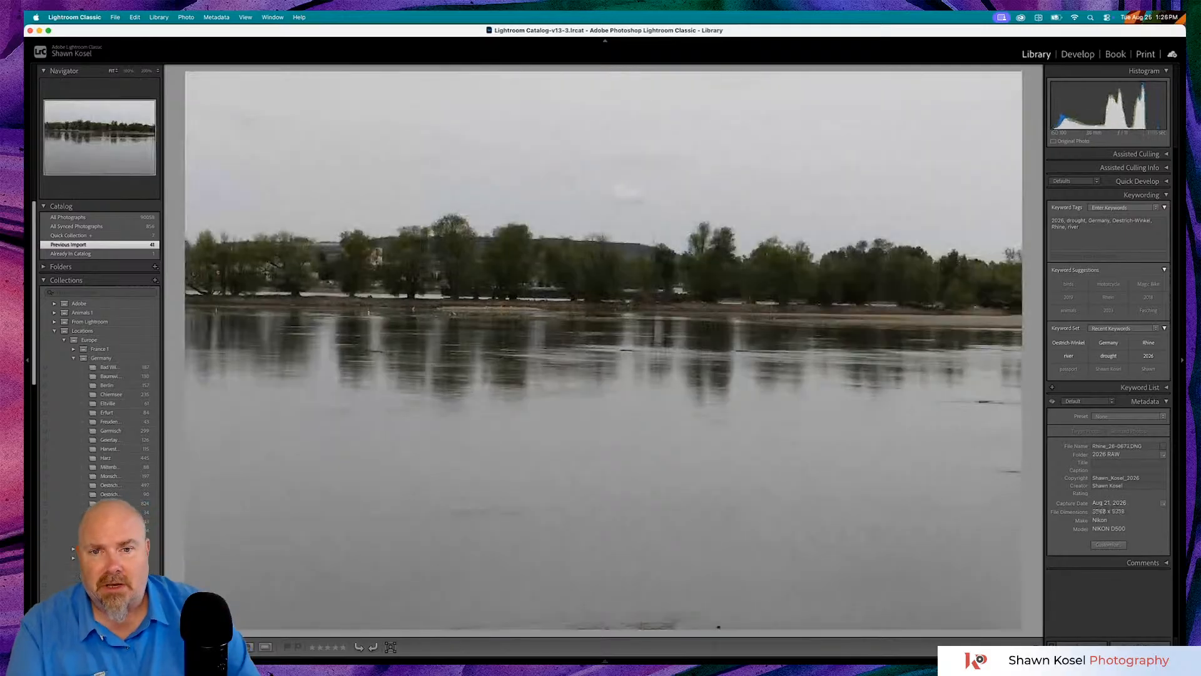
{"action": "key", "text": "Right"}
{"action": "key", "text": "Right"}
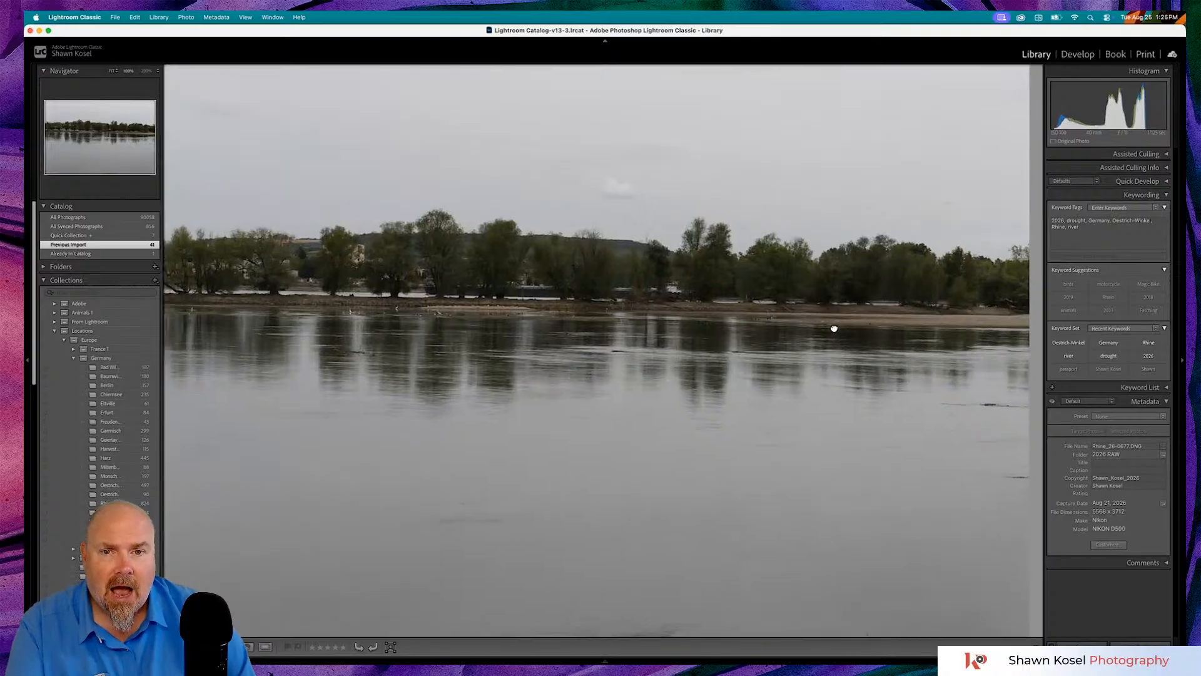
{"action": "left_click", "coordinate": [837, 336]}
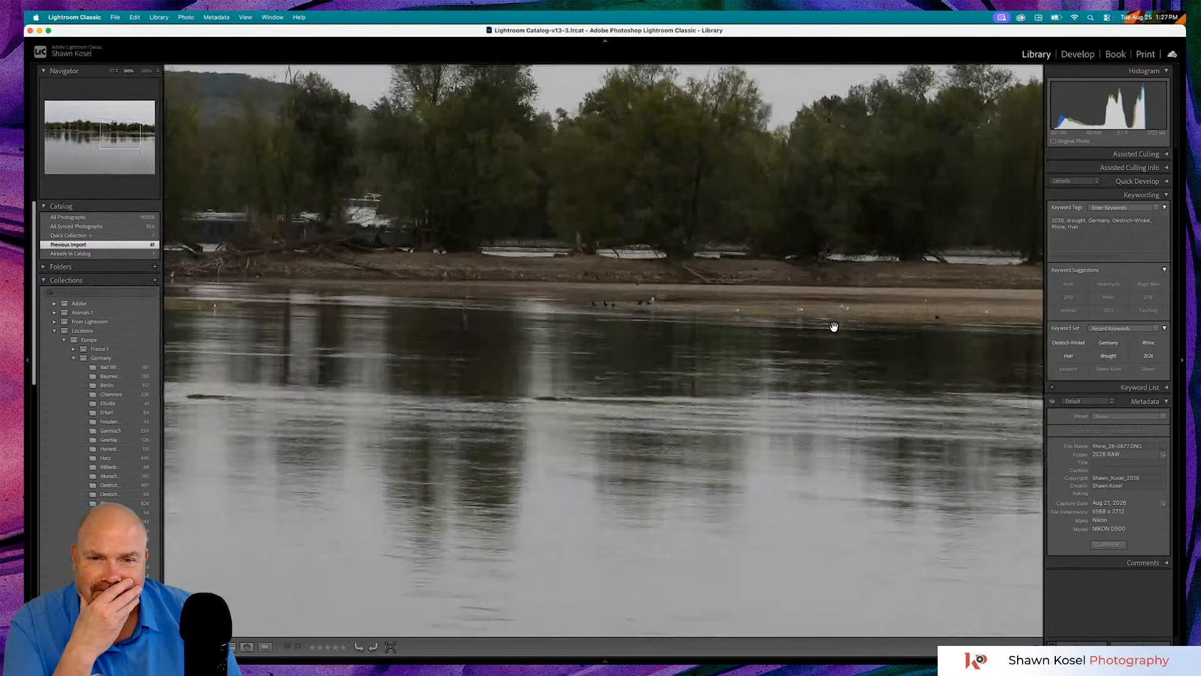
{"action": "scroll", "coordinate": [834, 327], "scroll_direction": "left", "scroll_amount": 5}
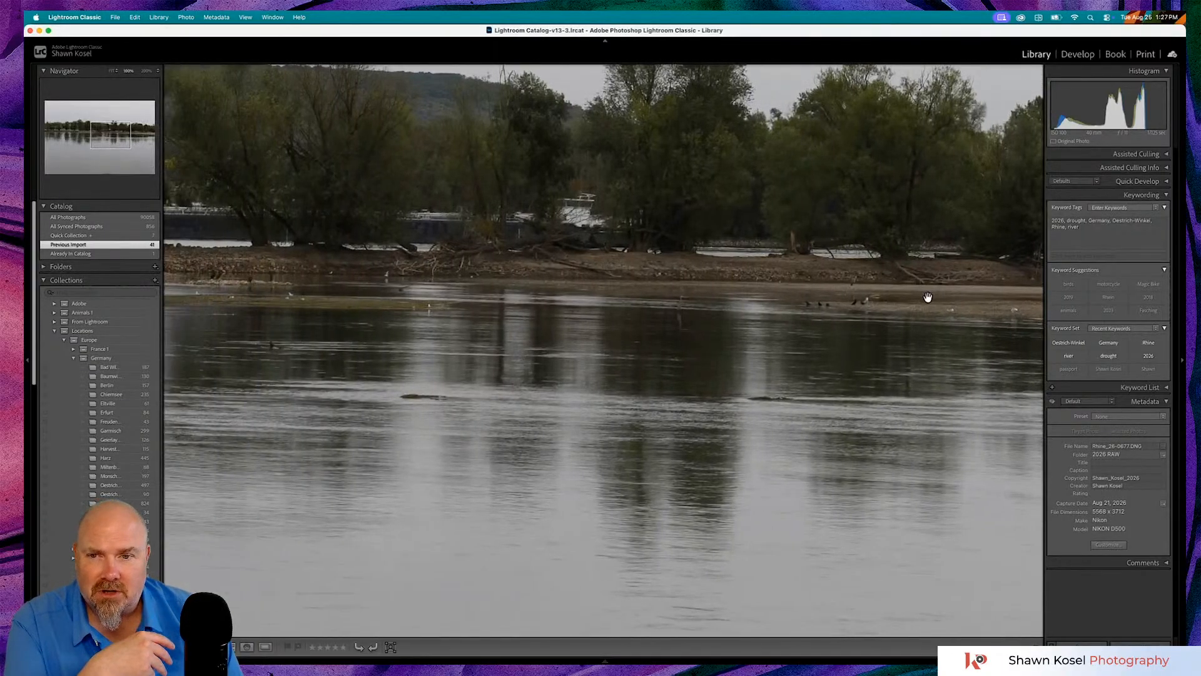
{"action": "scroll", "coordinate": [369, 324], "scroll_direction": "left", "scroll_amount": 5}
{"action": "scroll", "coordinate": [370, 323], "scroll_direction": "left", "scroll_amount": 8}
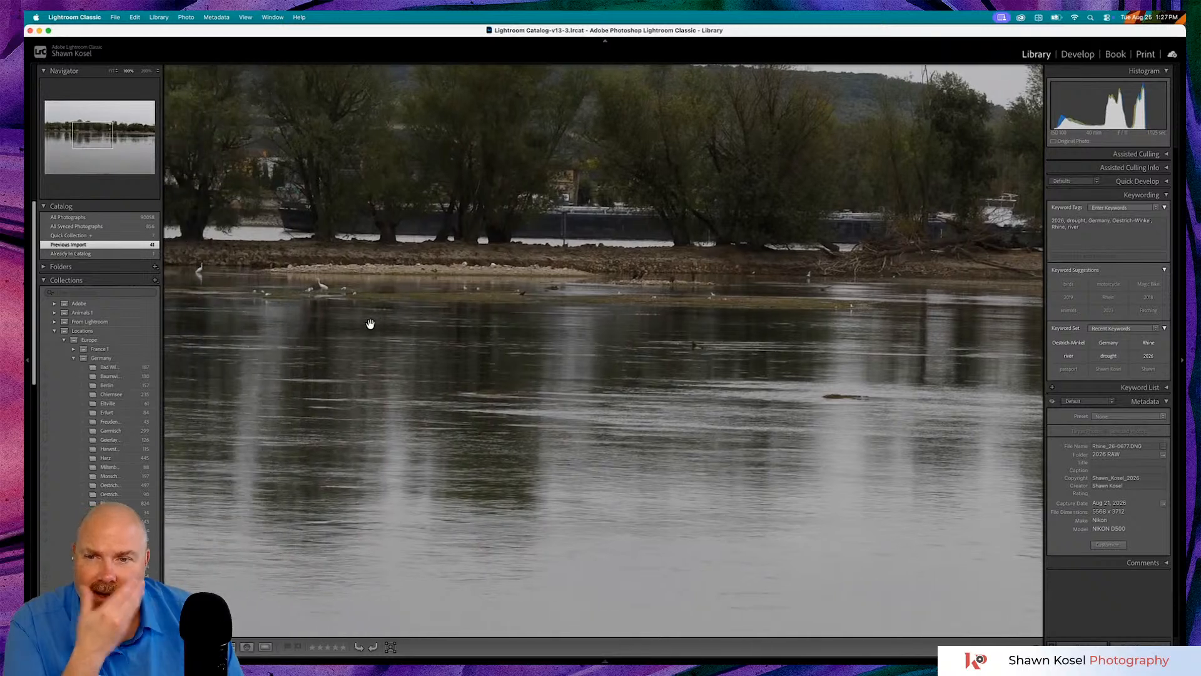
{"action": "scroll", "coordinate": [417, 287], "scroll_direction": "left", "scroll_amount": 8}
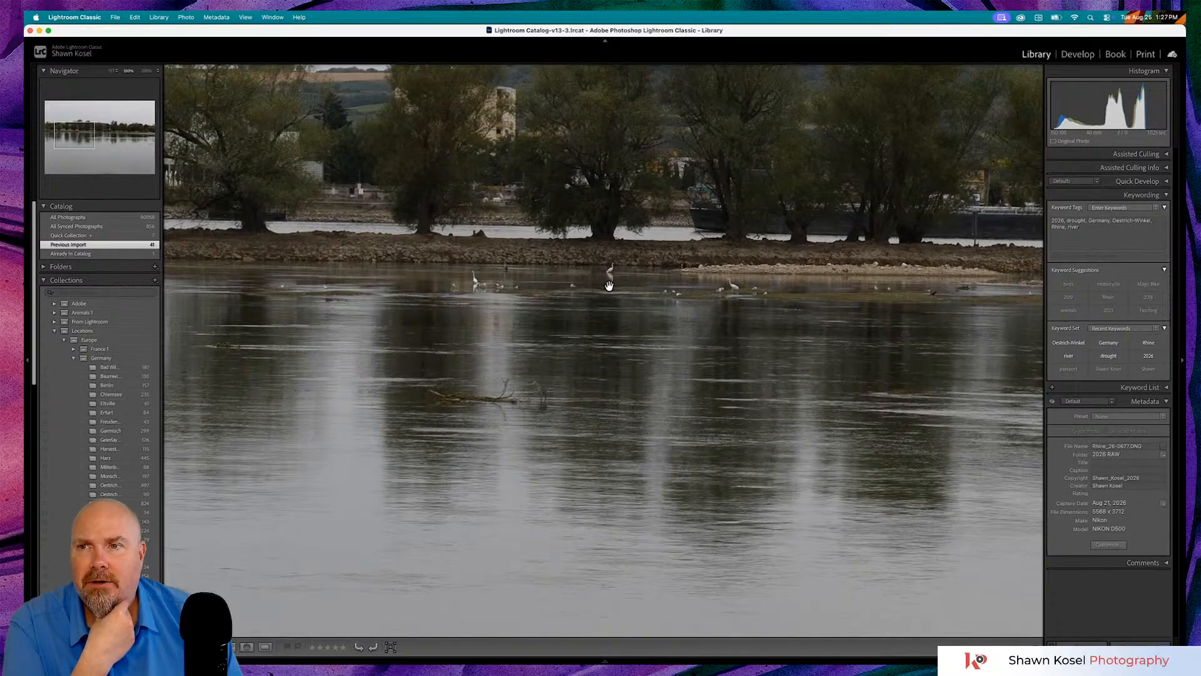
- Examine the wading birds and the floating branch in Rhine_26-0677.DNG at 200% zoom
{"action": "left_click", "coordinate": [147, 71]}
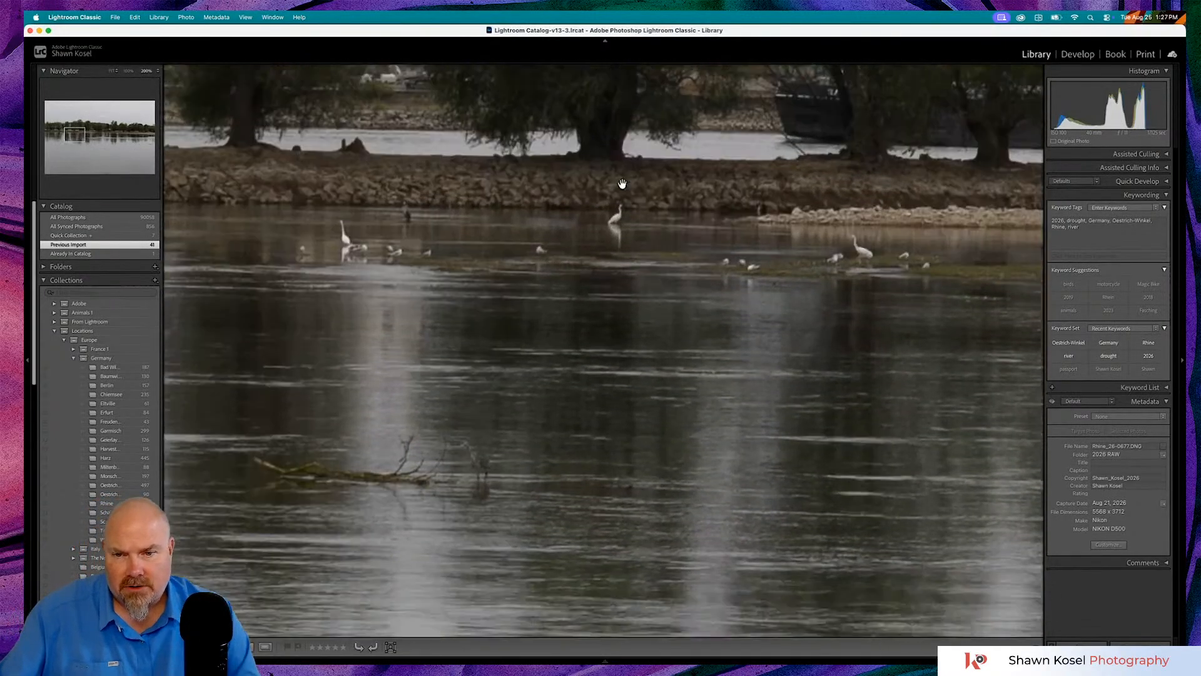
{"action": "scroll", "coordinate": [622, 184], "scroll_direction": "down", "scroll_amount": 1}
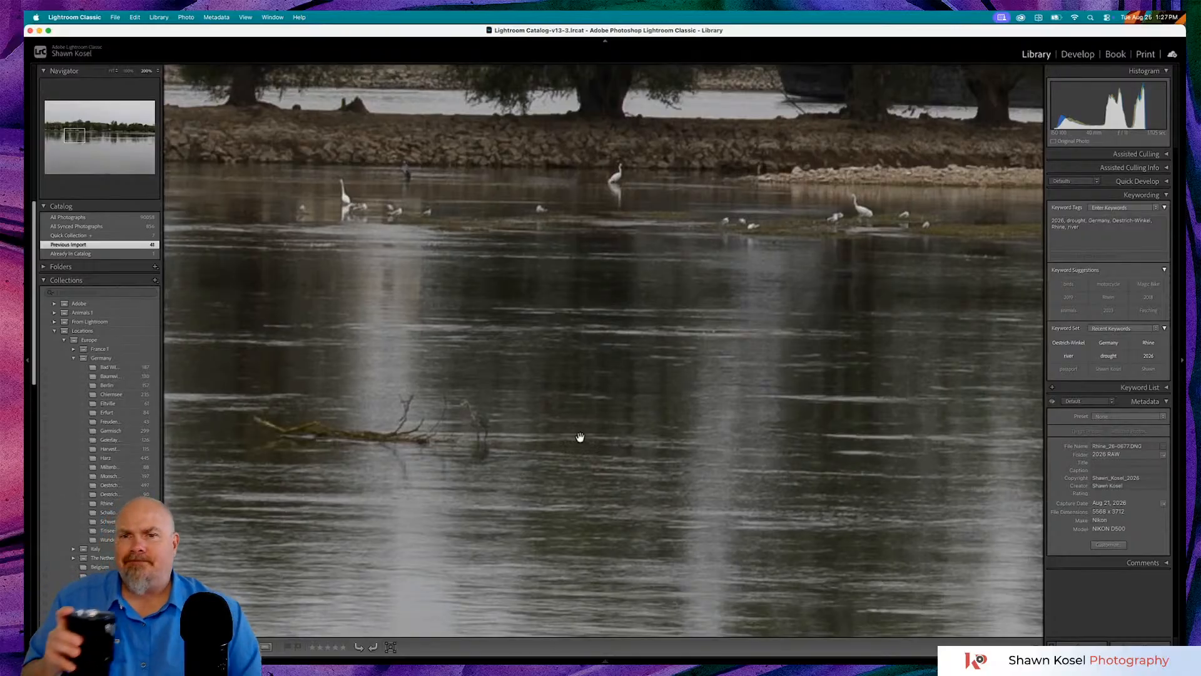
{"action": "scroll", "coordinate": [677, 433], "scroll_direction": "up", "scroll_amount": 2}
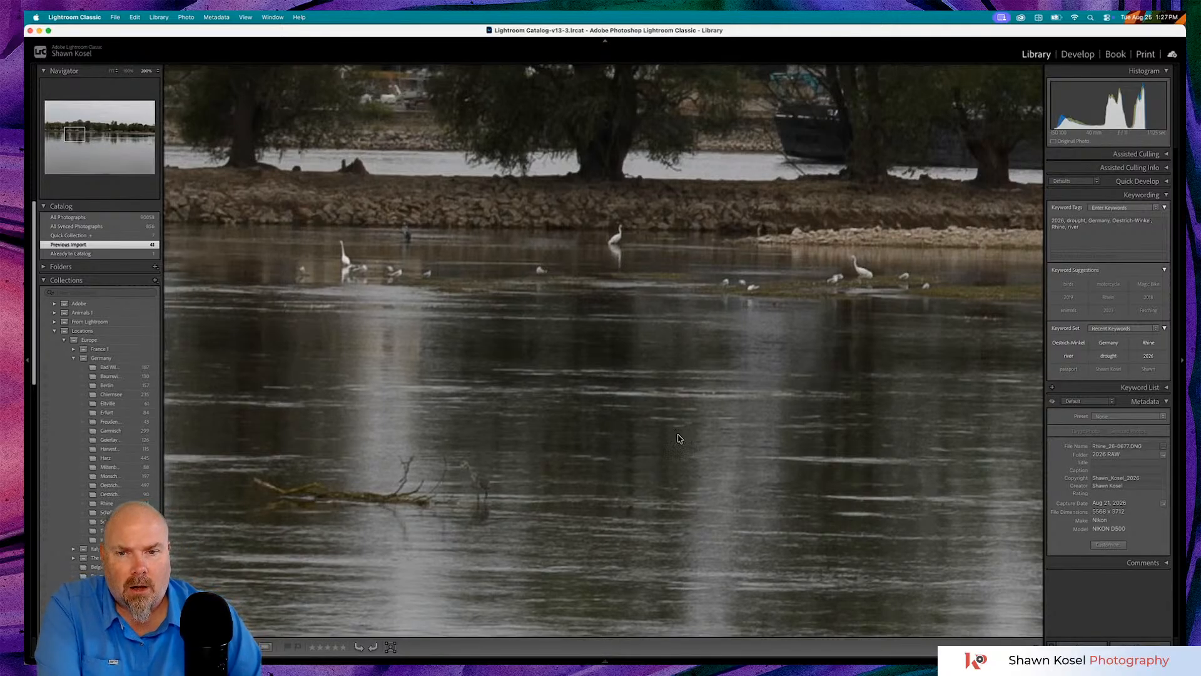
- Open Rhine_26-0672.DNG from the thumbnail grid, inspect the cormorant at 200% zoom, and return to the full-image view
{"action": "key", "text": "g"}
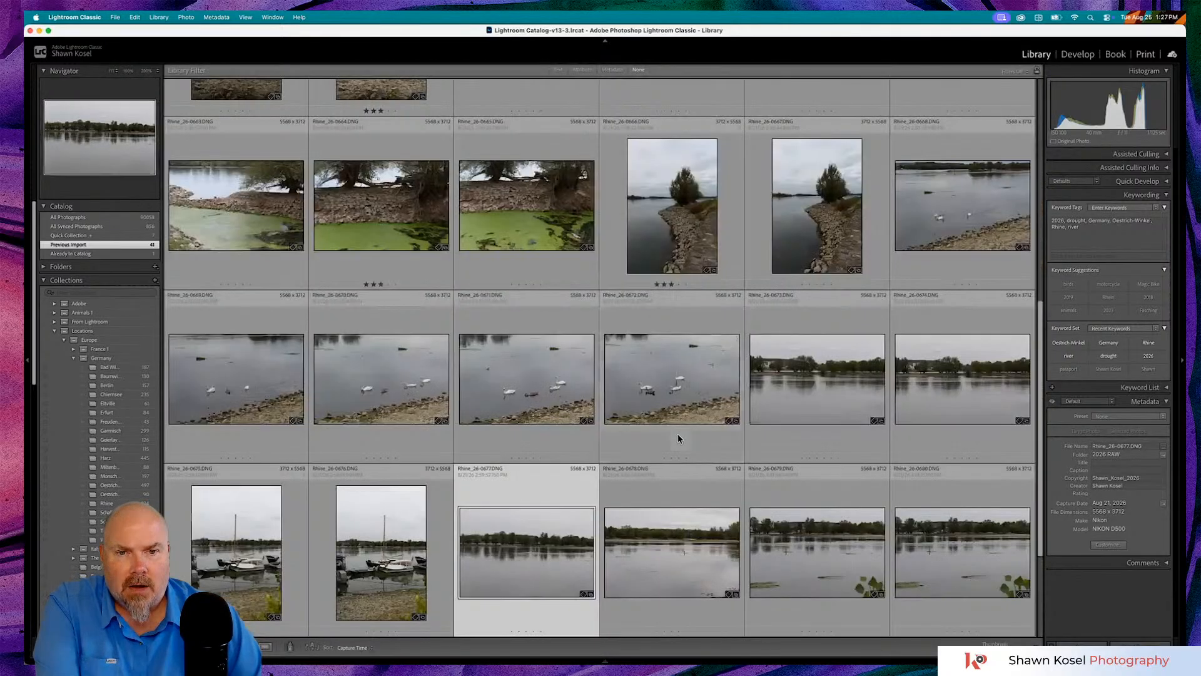
{"action": "double_click", "coordinate": [688, 366]}
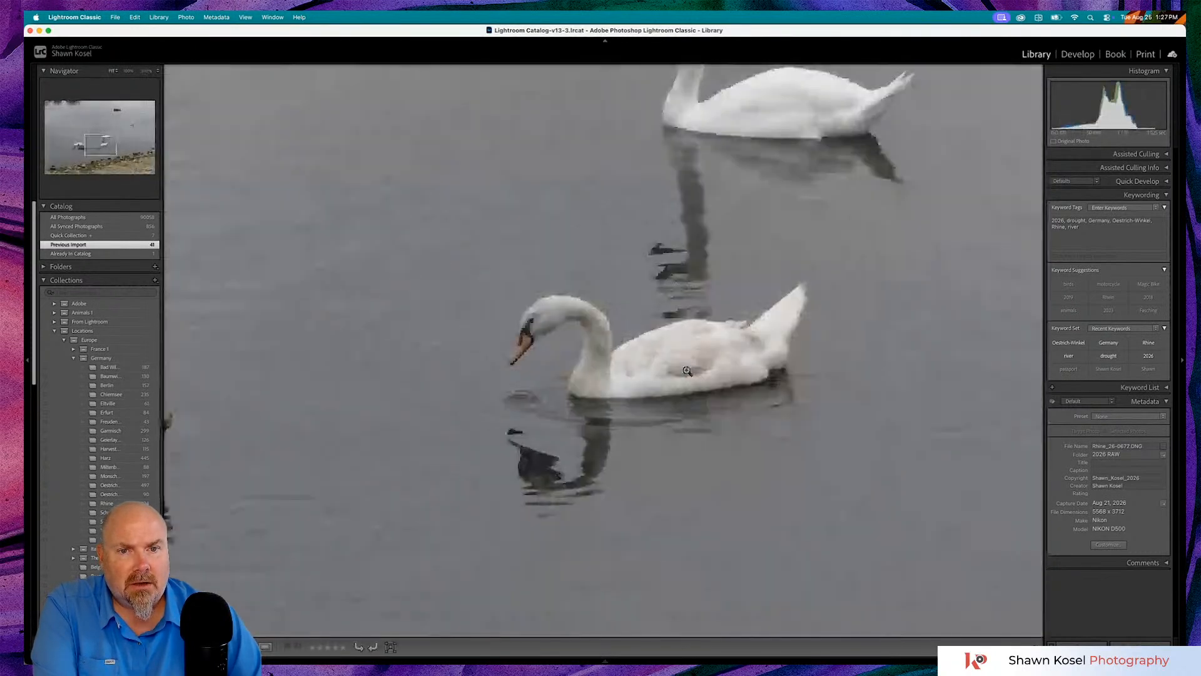
{"action": "left_click", "coordinate": [687, 371]}
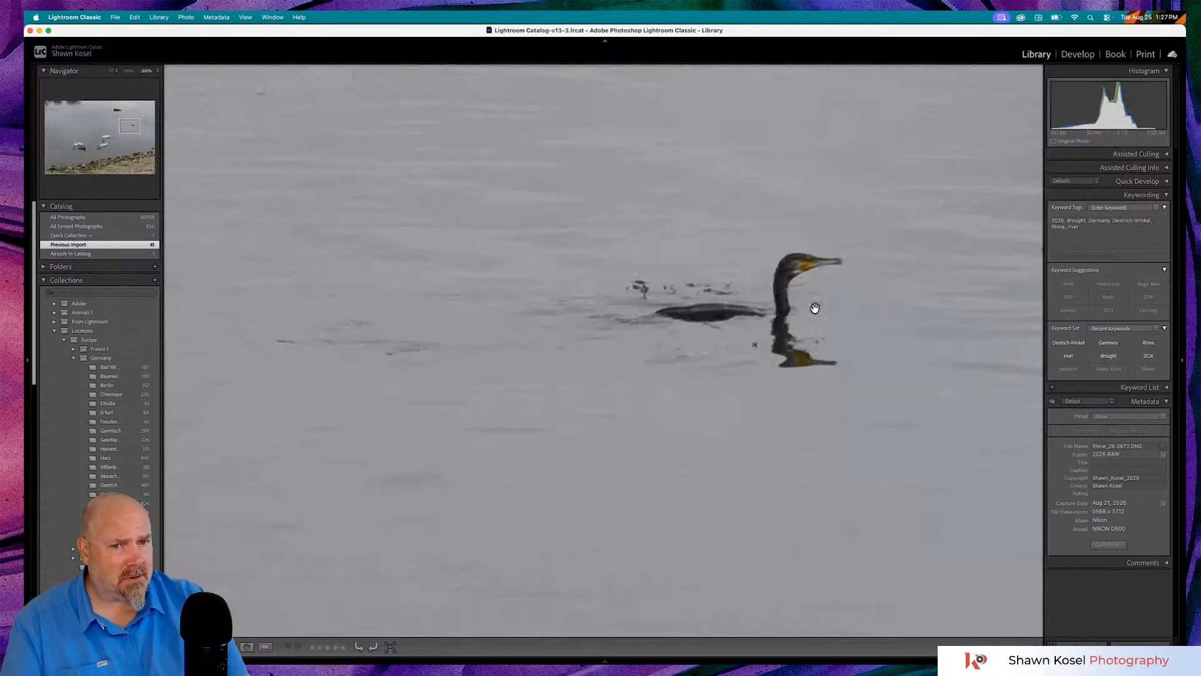
{"action": "scroll", "coordinate": [815, 308], "scroll_direction": "right", "scroll_amount": 3}
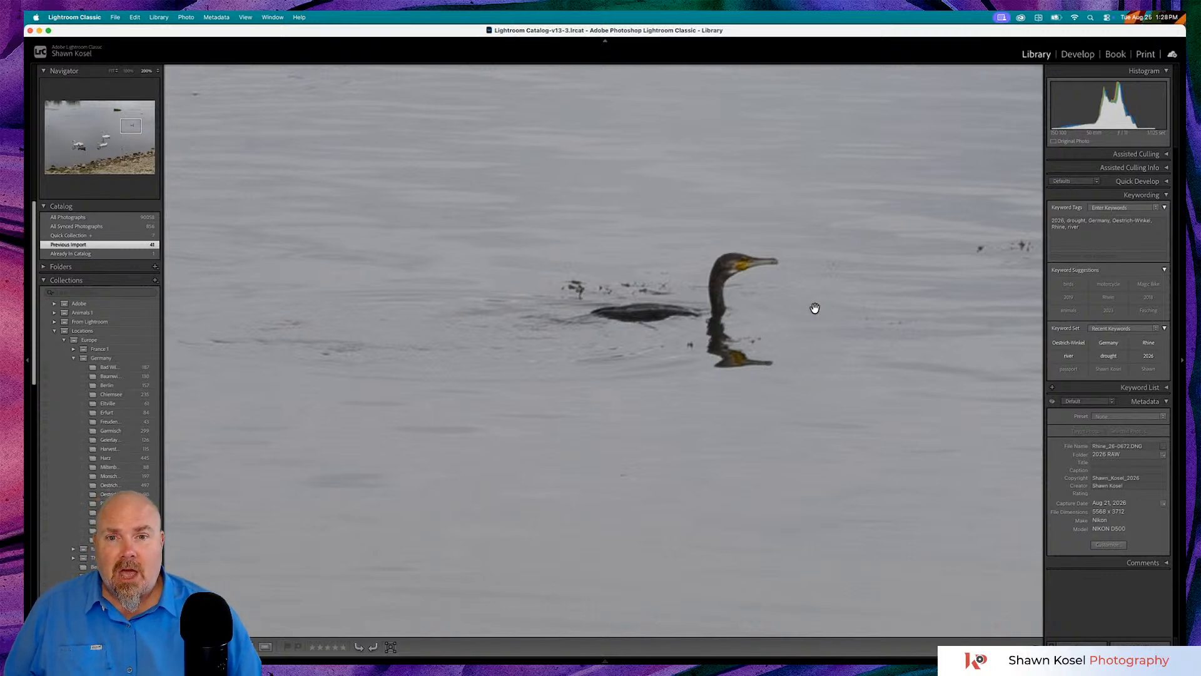
{"action": "scroll", "coordinate": [815, 307], "scroll_direction": "right", "scroll_amount": 4}
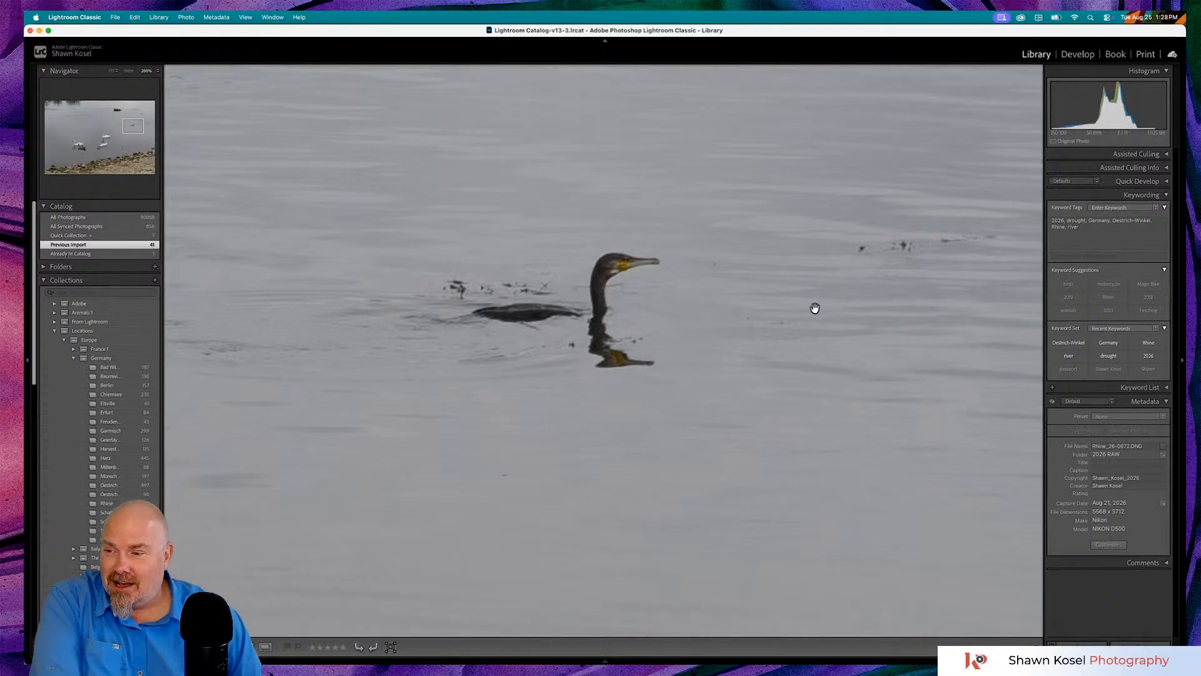
{"action": "left_click", "coordinate": [814, 311]}
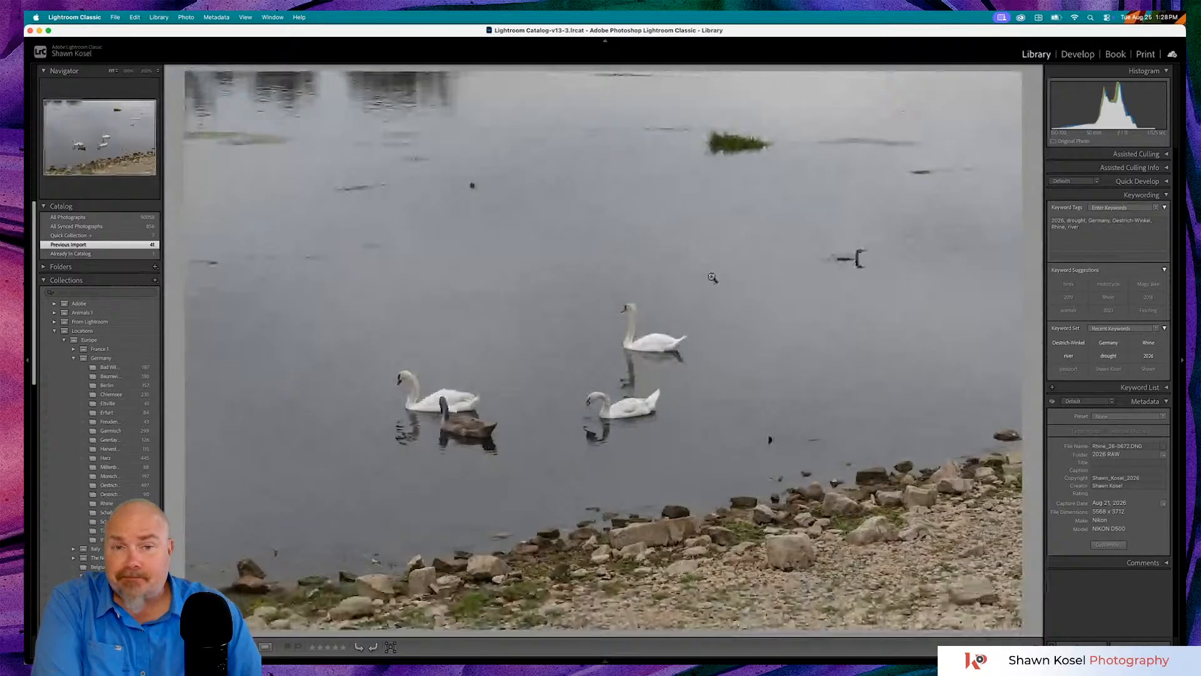
- Inspect the floating plants and ripples in the upper water of Rhine_26-0672.DNG, and return to the full-image view
{"action": "left_click", "coordinate": [712, 277]}
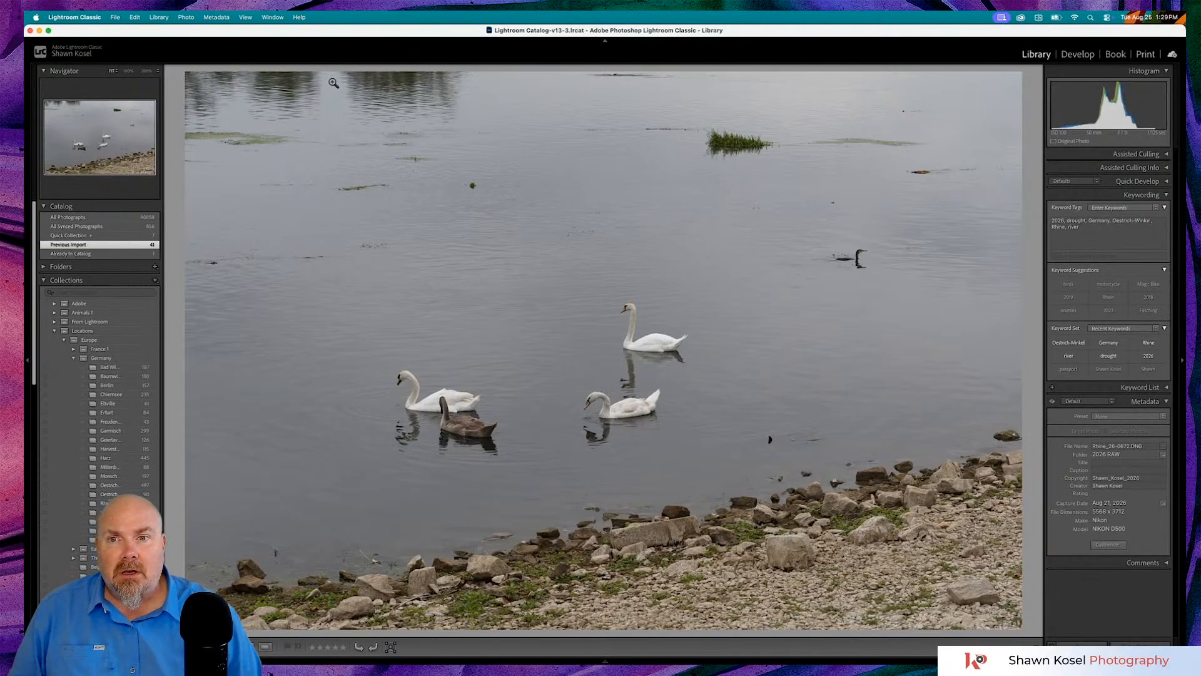
{"action": "left_click", "coordinate": [399, 158]}
{"action": "scroll", "coordinate": [405, 160], "scroll_direction": "up", "scroll_amount": 5}
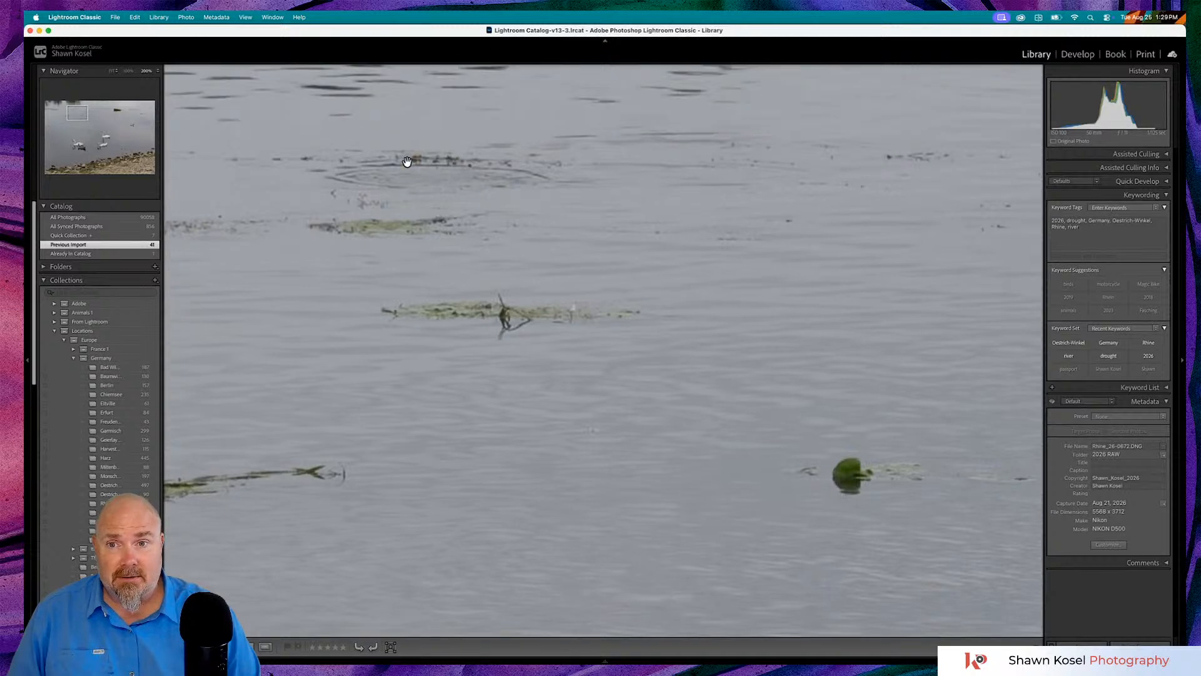
{"action": "left_click", "coordinate": [407, 161]}
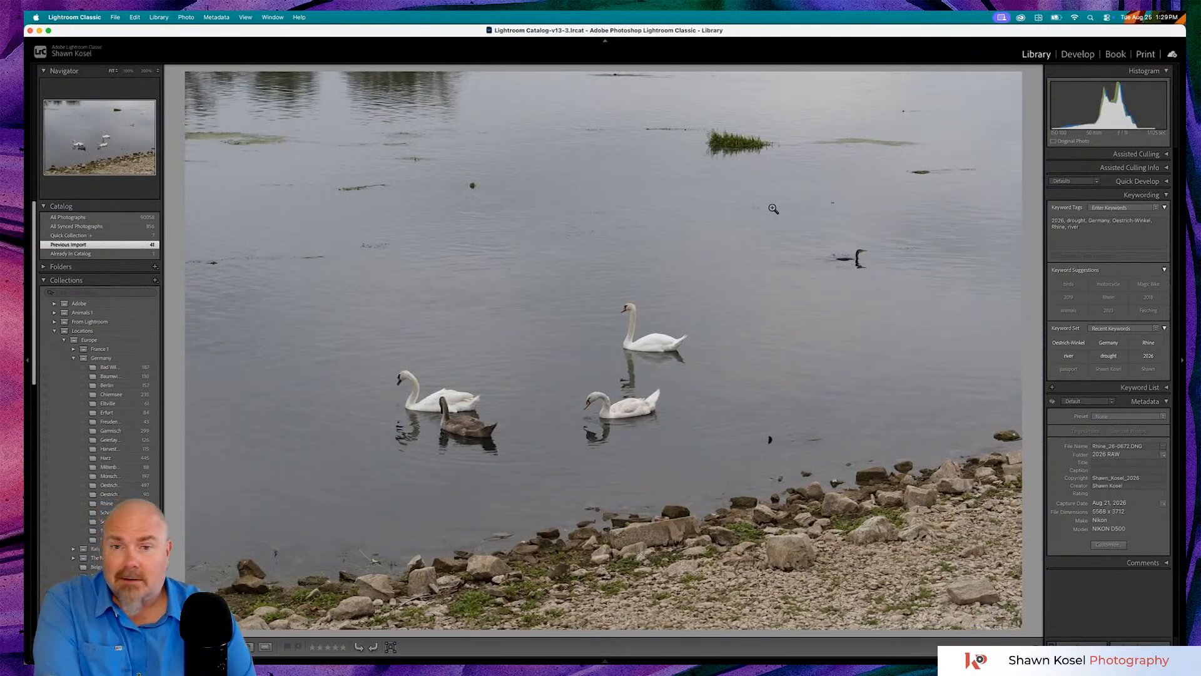
- Advance to Rhine_26-0673.DNG, take a close look at the central heron, and zoom back out
{"action": "key", "text": "Right"}
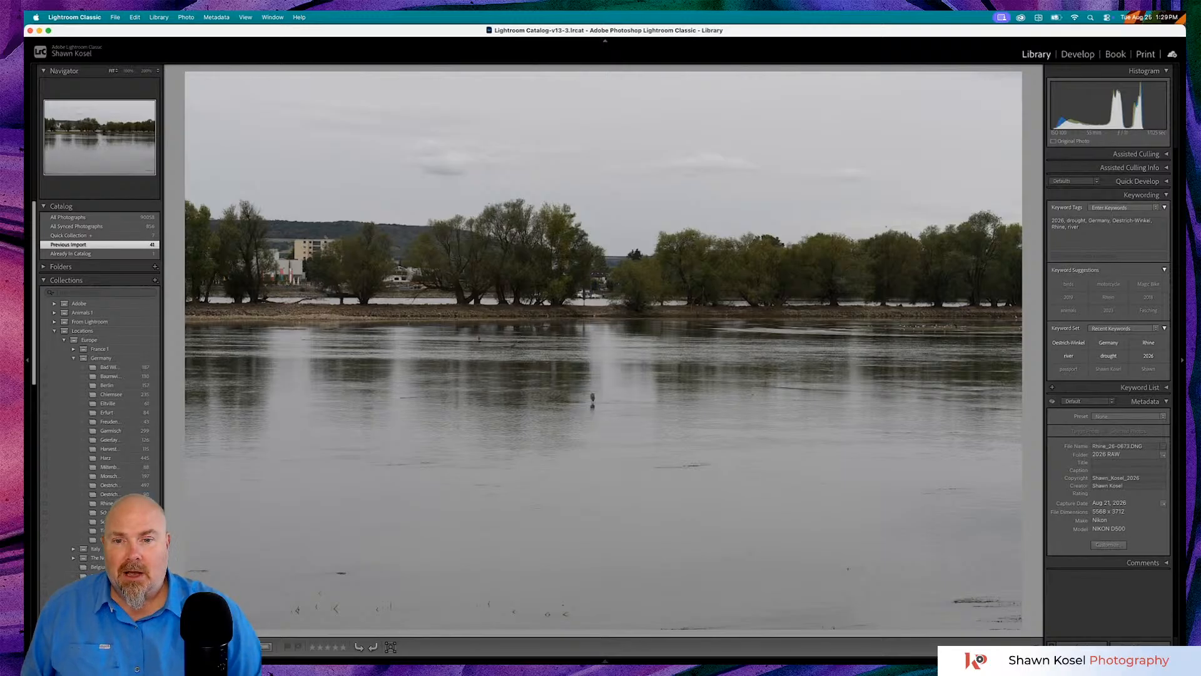
{"action": "left_click", "coordinate": [608, 402]}
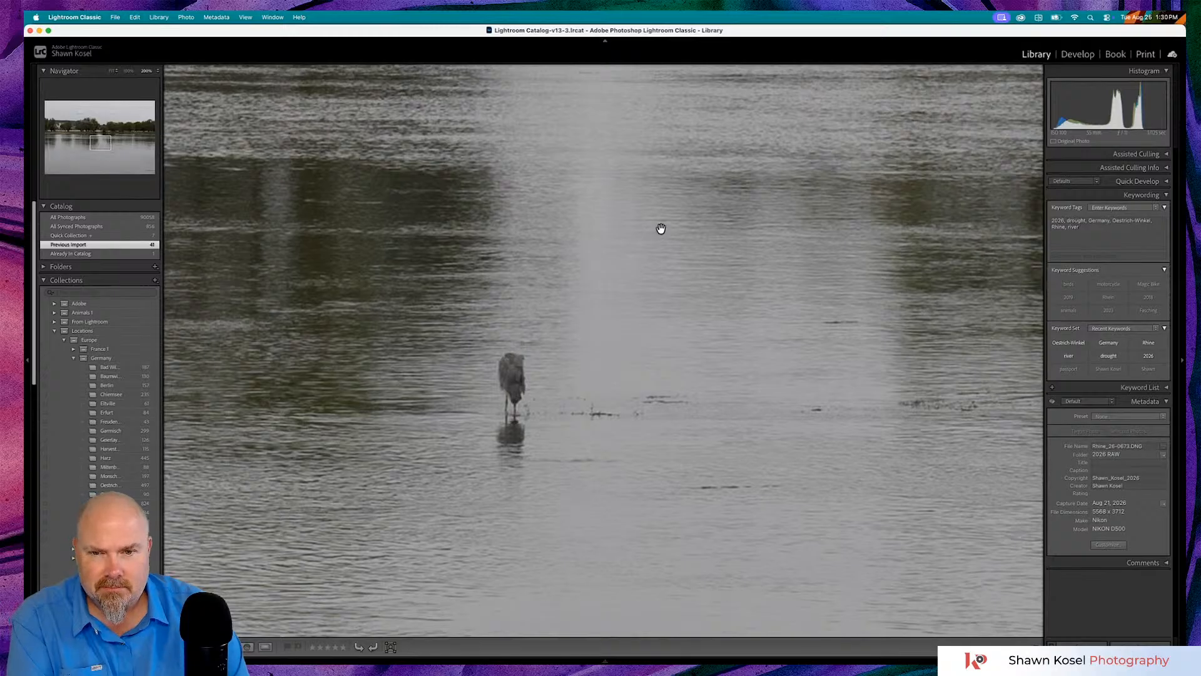
{"action": "left_click", "coordinate": [605, 305]}
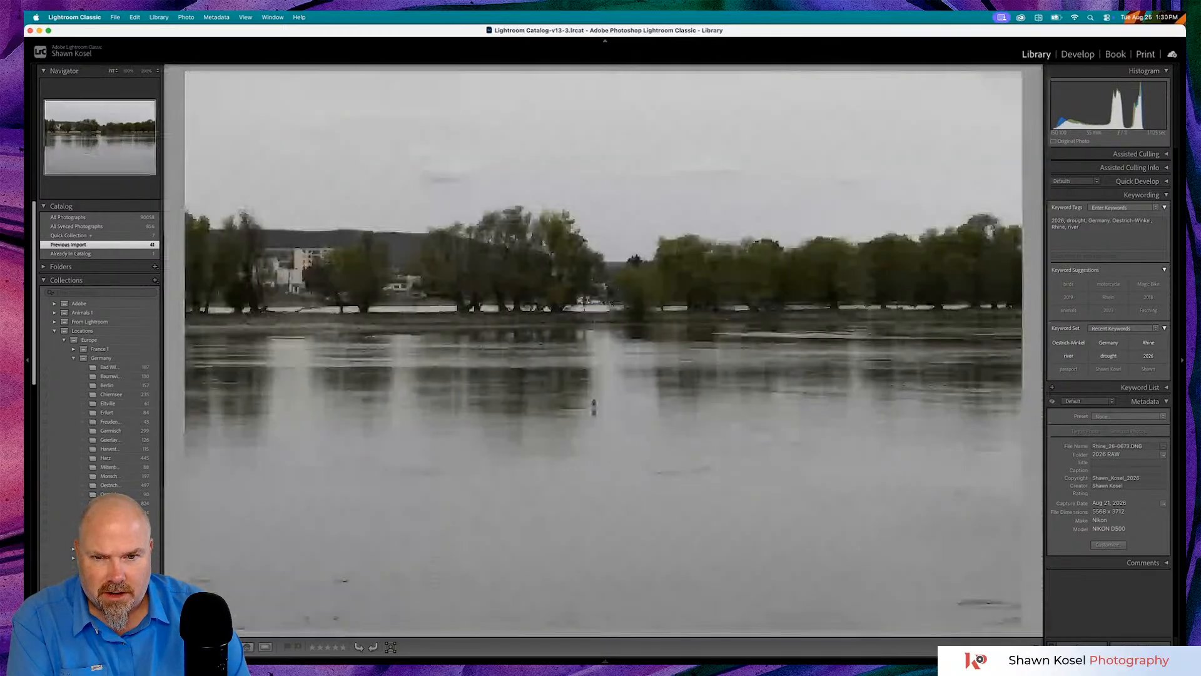
- Advance to Rhine_26-0678.DNG, inspect the heron near the grassy far bank up close, and return to the full-image view
{"action": "key", "text": "Right"}
{"action": "key", "text": "Right"}
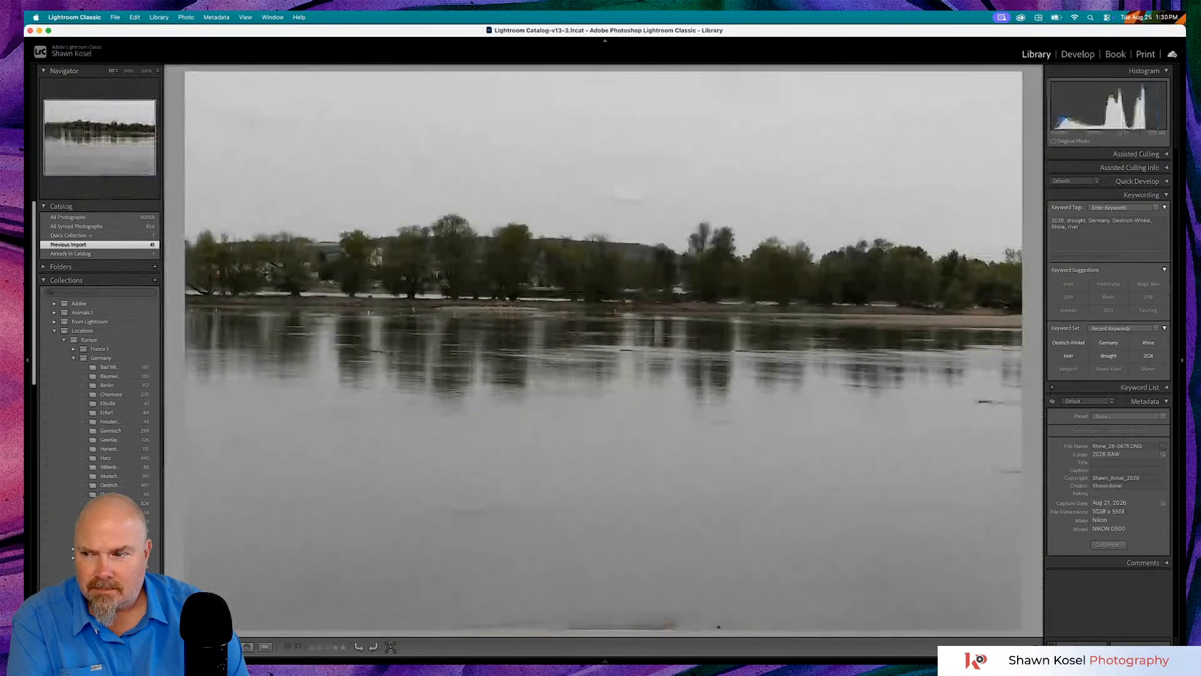
{"action": "key", "text": "Right"}
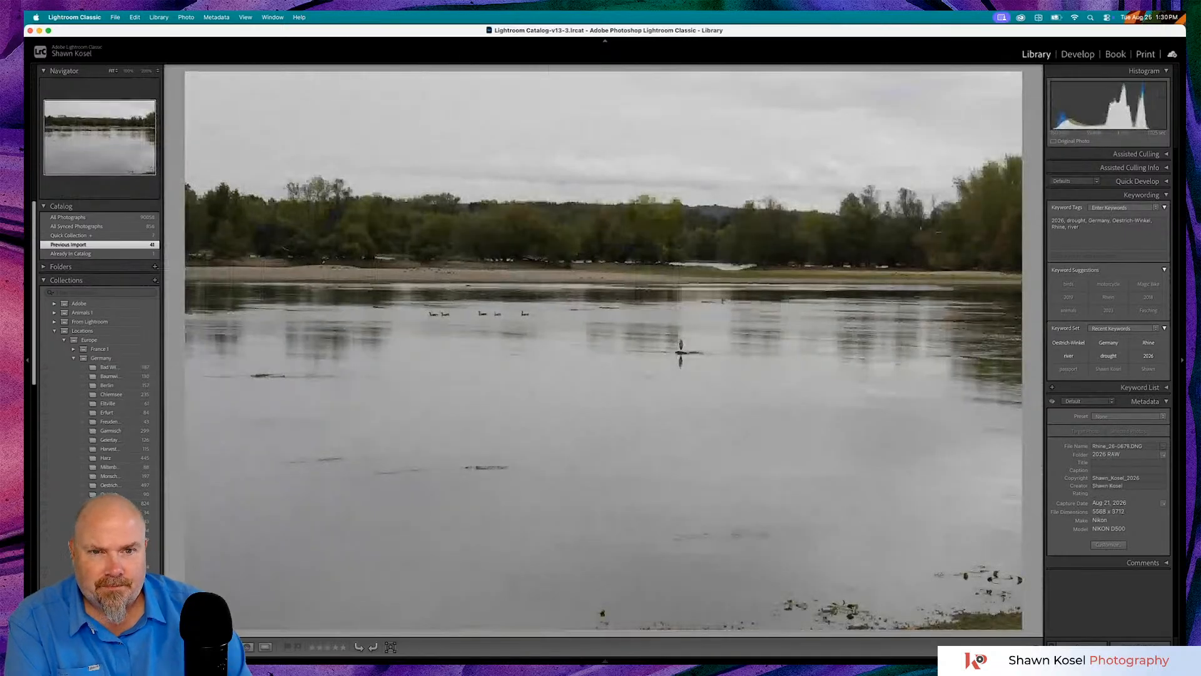
{"action": "left_click", "coordinate": [703, 265]}
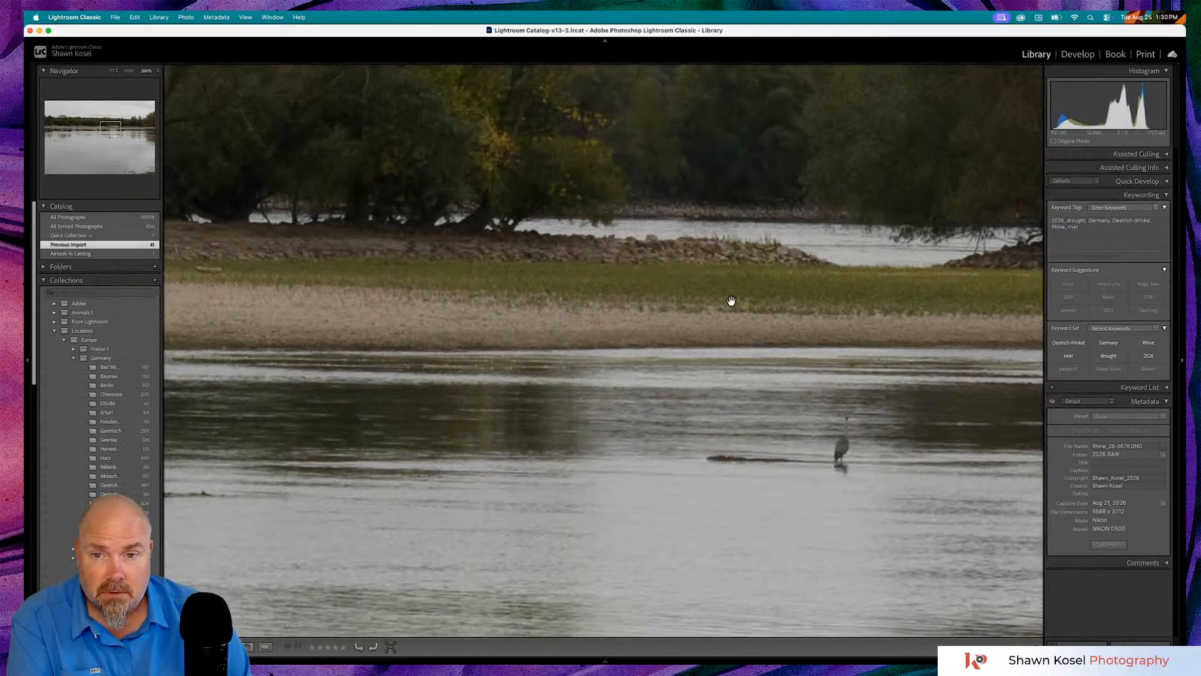
{"action": "left_click", "coordinate": [731, 301]}
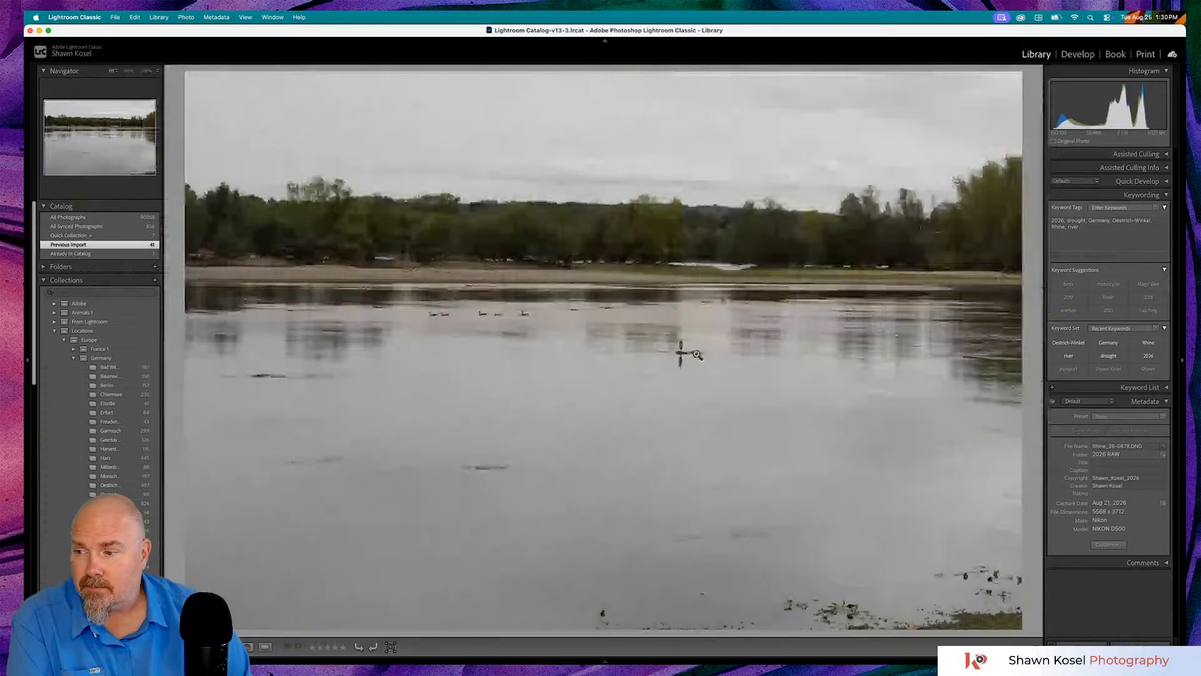
- Inspect the heron standing on the floating debris and the surrounding water in Rhine_26-0678.DNG at 200% zoom
{"action": "left_click", "coordinate": [688, 345]}
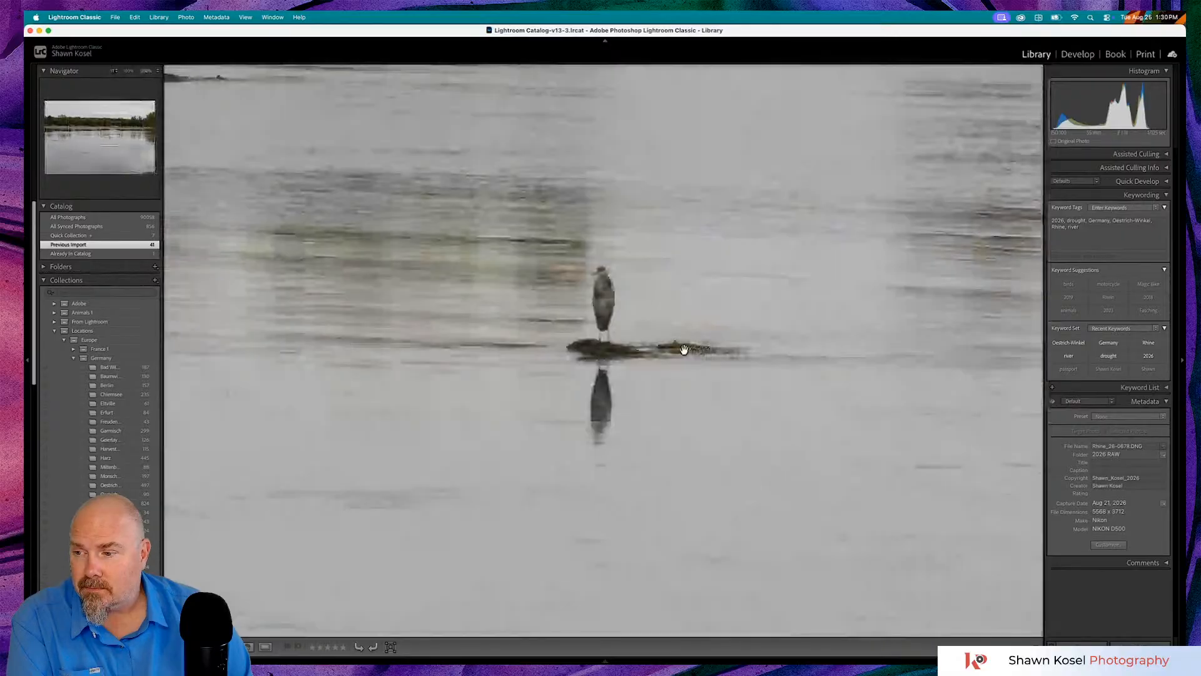
{"action": "scroll", "coordinate": [554, 352], "scroll_direction": "left", "scroll_amount": 3}
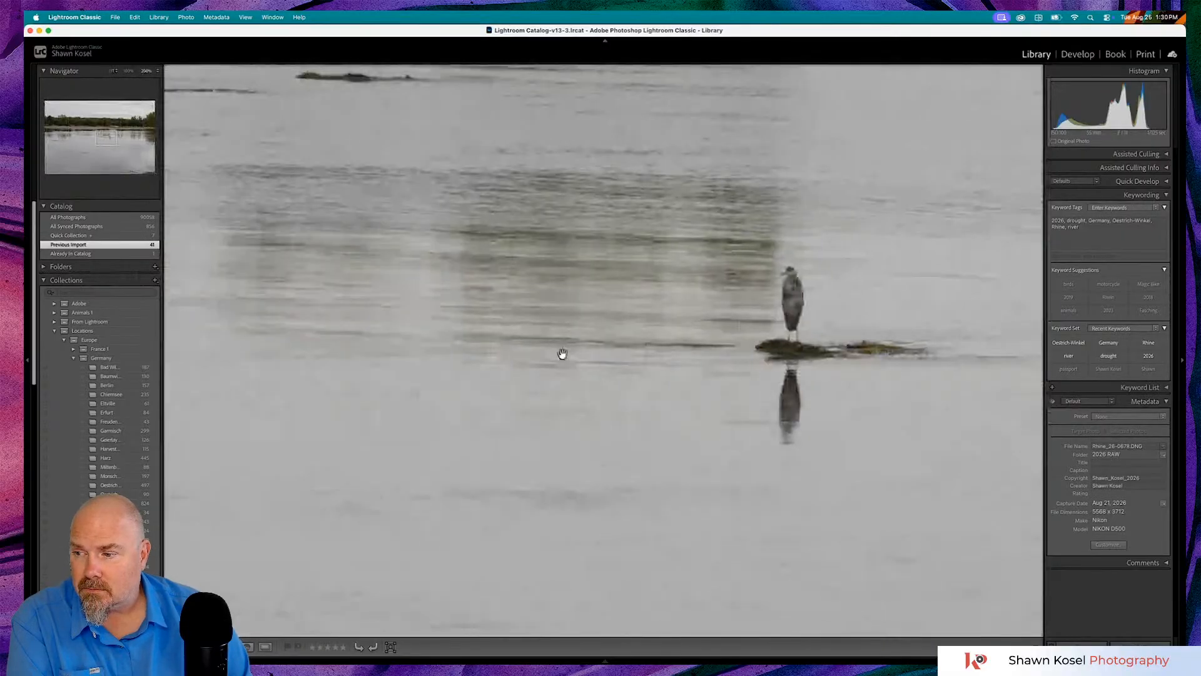
{"action": "scroll", "coordinate": [553, 352], "scroll_direction": "up", "scroll_amount": 4}
{"action": "scroll", "coordinate": [554, 351], "scroll_direction": "left", "scroll_amount": 3}
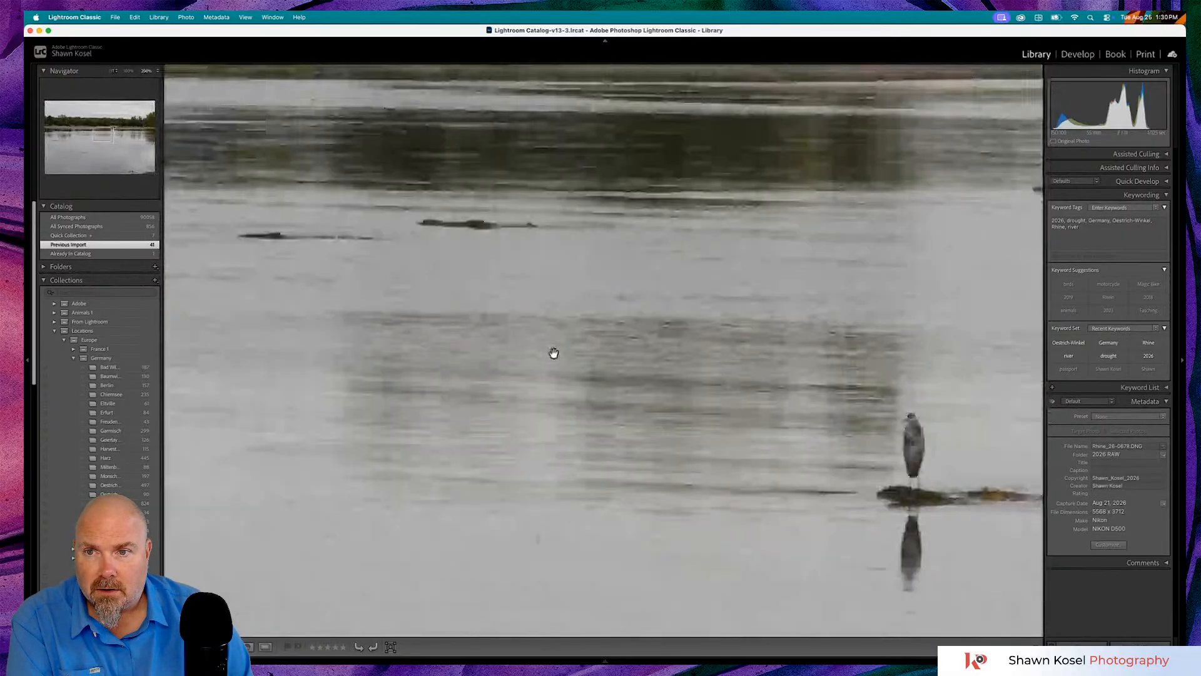
- Inspect the geese and the far sandbank up close in the river photo, and return to the full photo
{"action": "scroll", "coordinate": [553, 353], "scroll_direction": "up", "scroll_amount": 4}
{"action": "scroll", "coordinate": [554, 353], "scroll_direction": "left", "scroll_amount": 3}
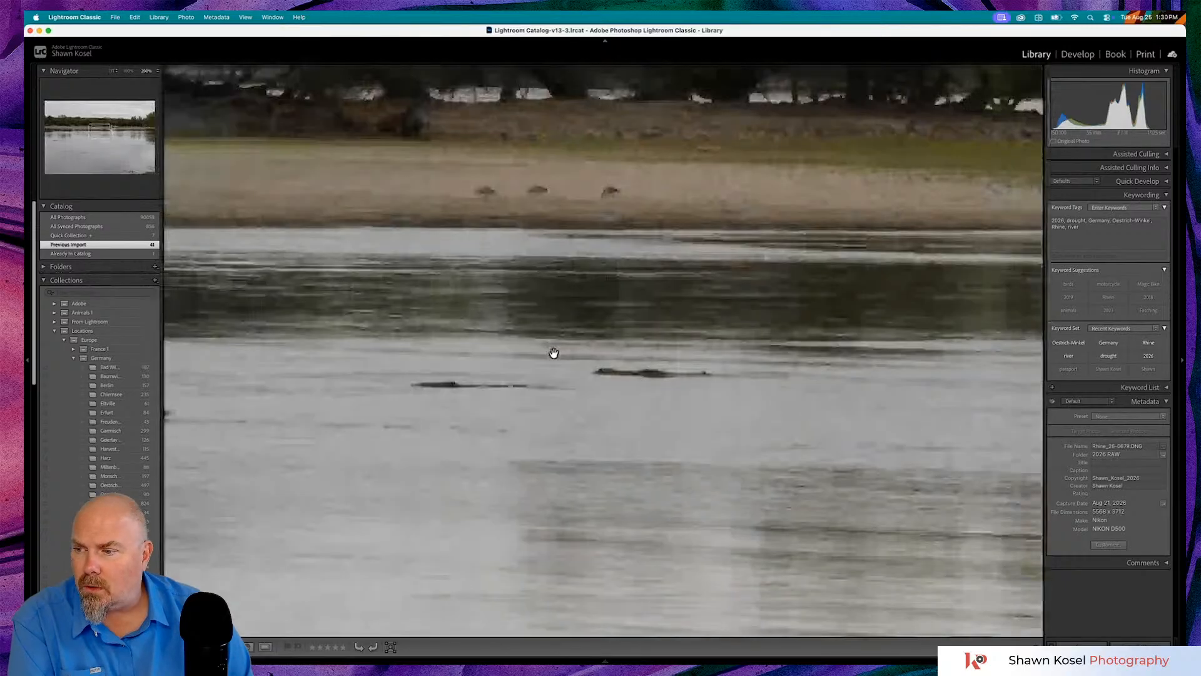
{"action": "scroll", "coordinate": [553, 352], "scroll_direction": "left", "scroll_amount": 6}
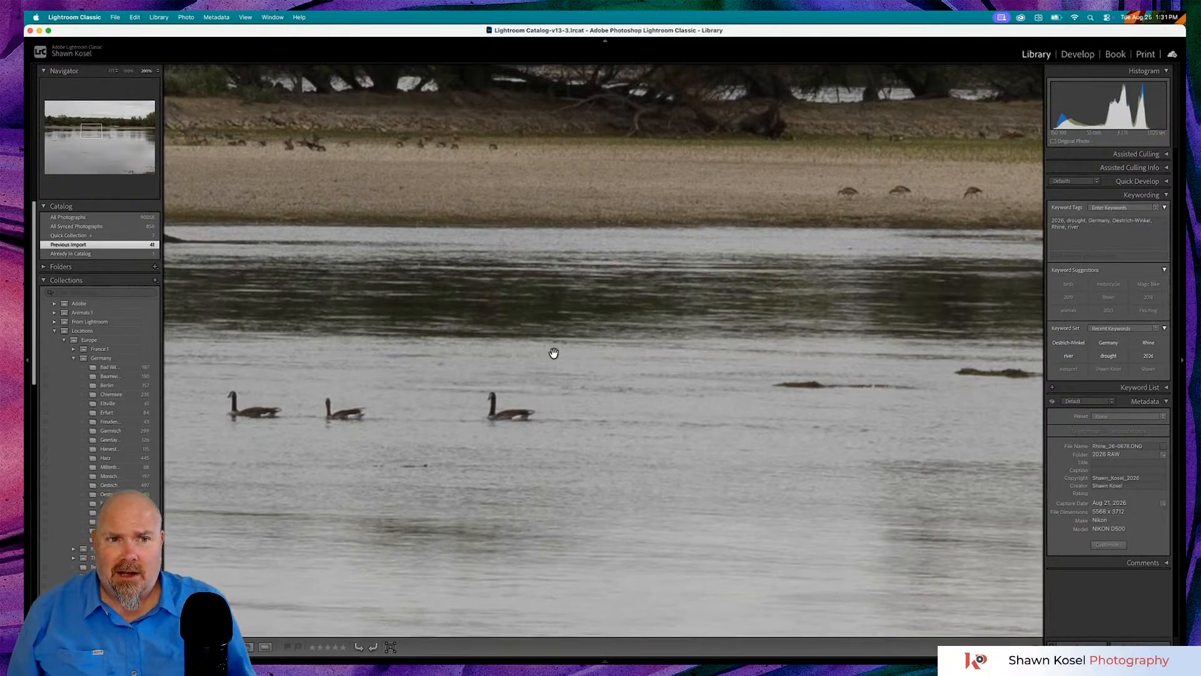
{"action": "scroll", "coordinate": [554, 353], "scroll_direction": "left", "scroll_amount": 5}
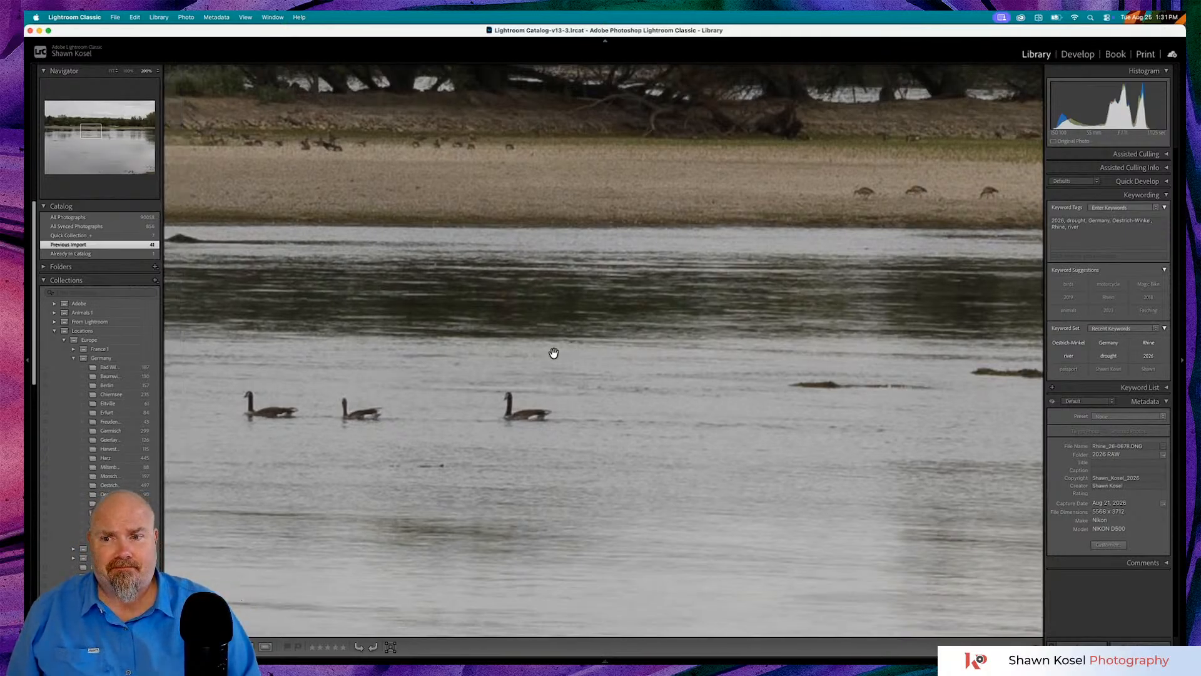
{"action": "left_click", "coordinate": [553, 352]}
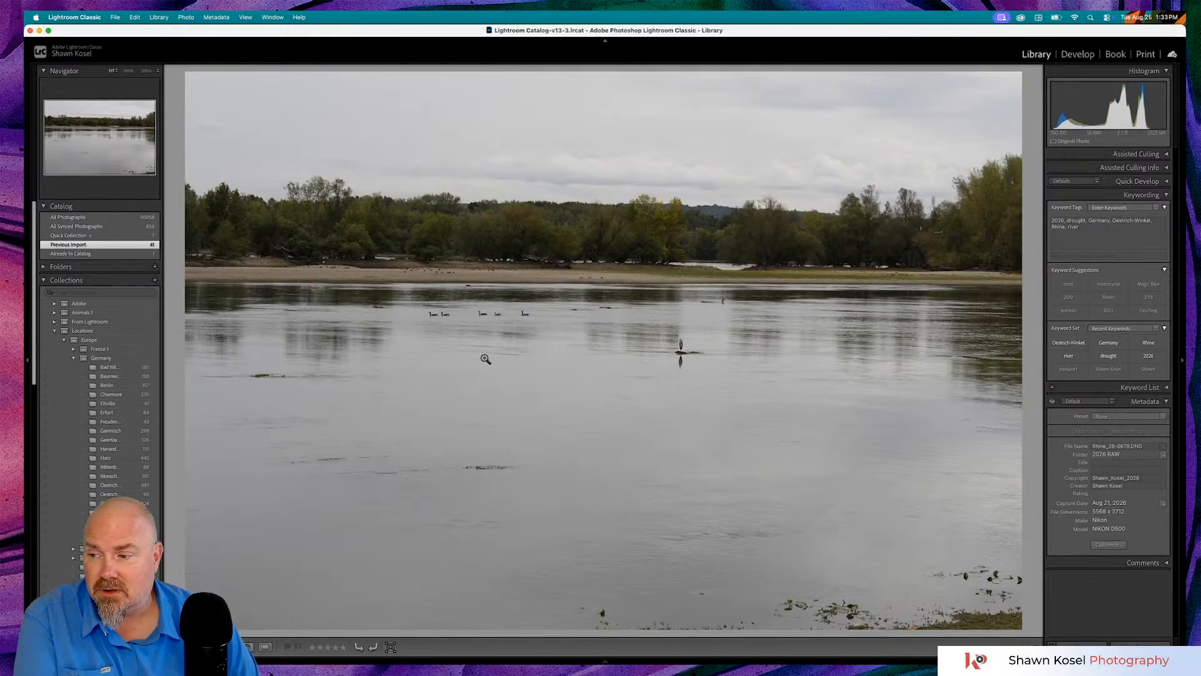
- Inspect the orange buoy and the birds along the far sandbank up close, and return to the full photo
{"action": "left_click", "coordinate": [313, 283]}
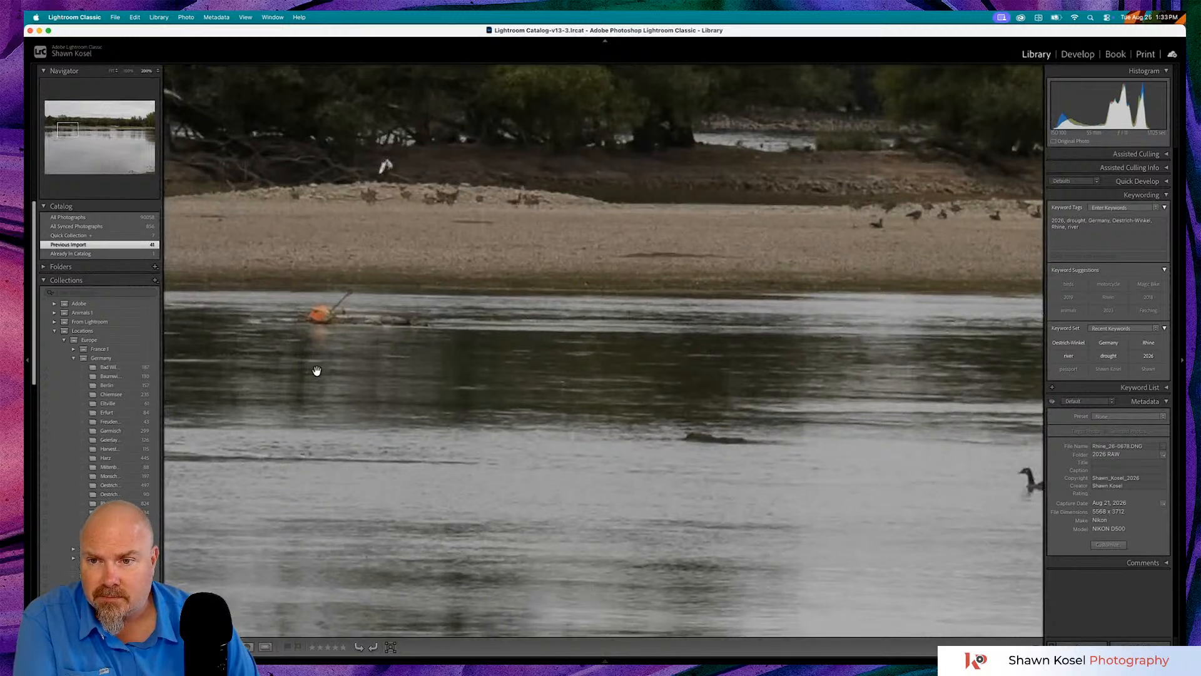
{"action": "scroll", "coordinate": [342, 362], "scroll_direction": "left", "scroll_amount": 3}
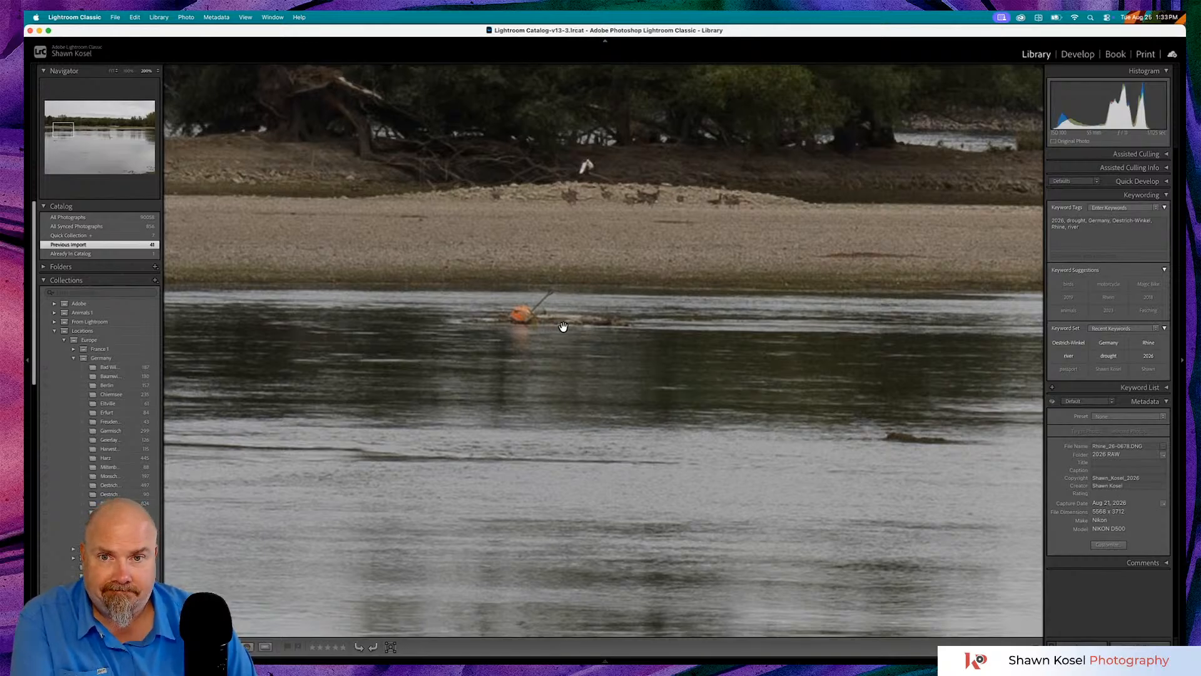
{"action": "scroll", "coordinate": [563, 327], "scroll_direction": "left", "scroll_amount": 5}
{"action": "scroll", "coordinate": [563, 326], "scroll_direction": "left", "scroll_amount": 2}
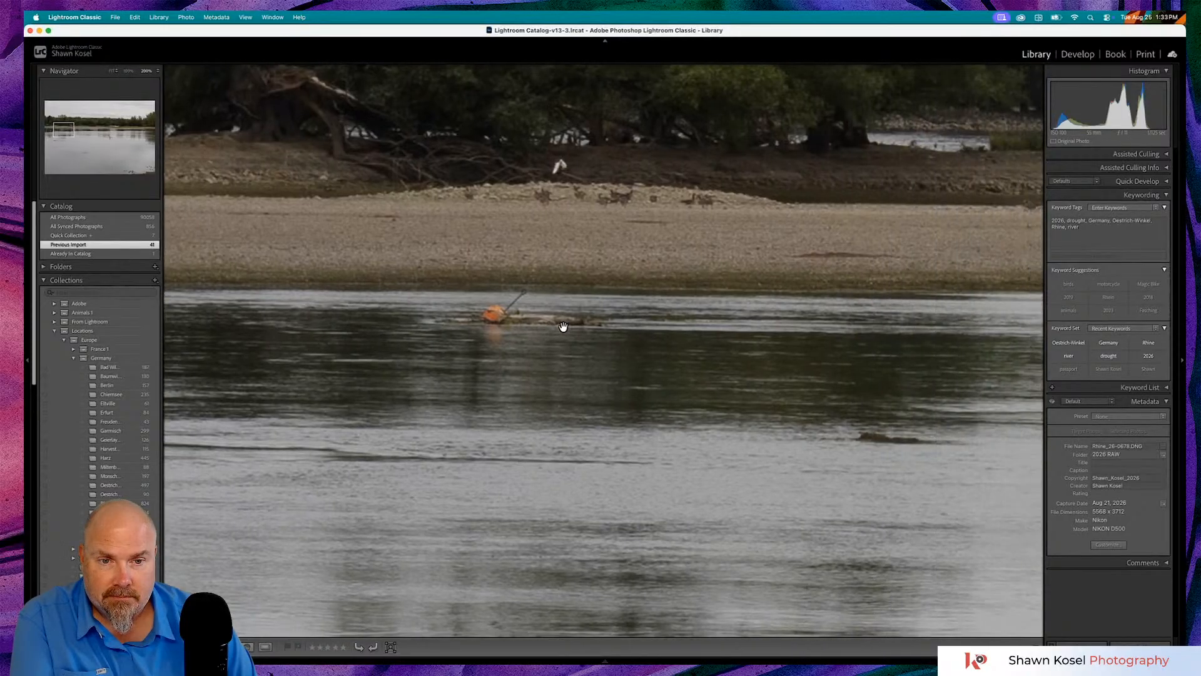
{"action": "left_click", "coordinate": [563, 327]}
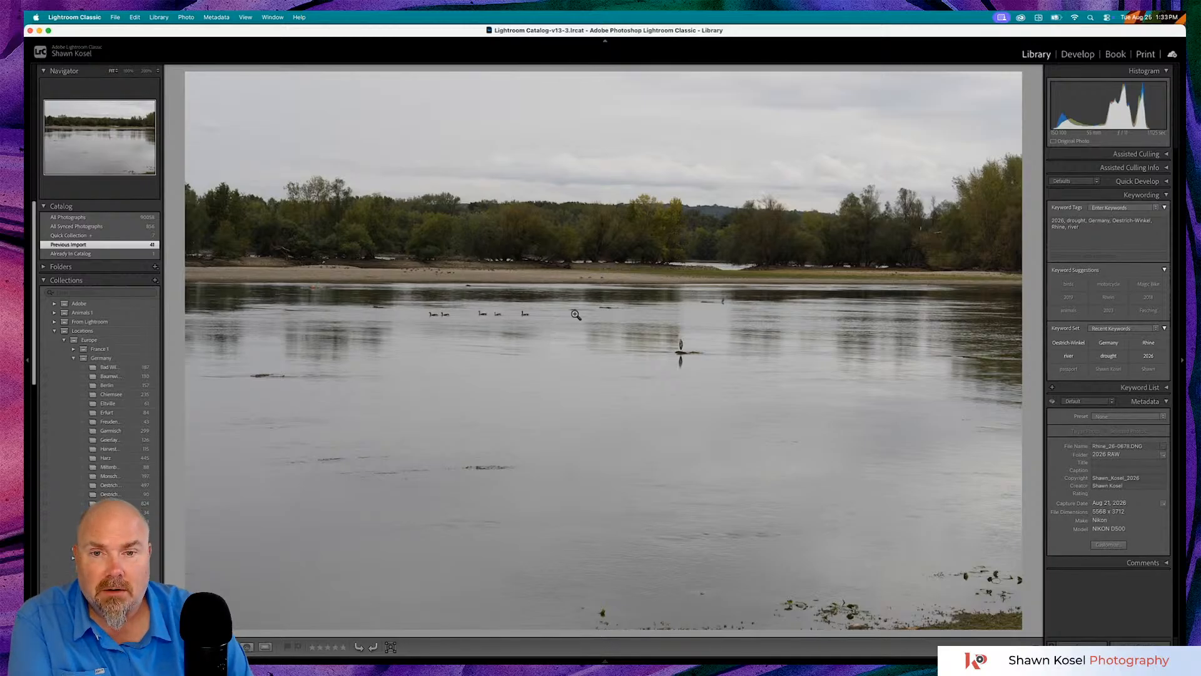
- Look through the three photos that follow the river shot with the heron, and return to that shot
{"action": "key", "text": "Right"}
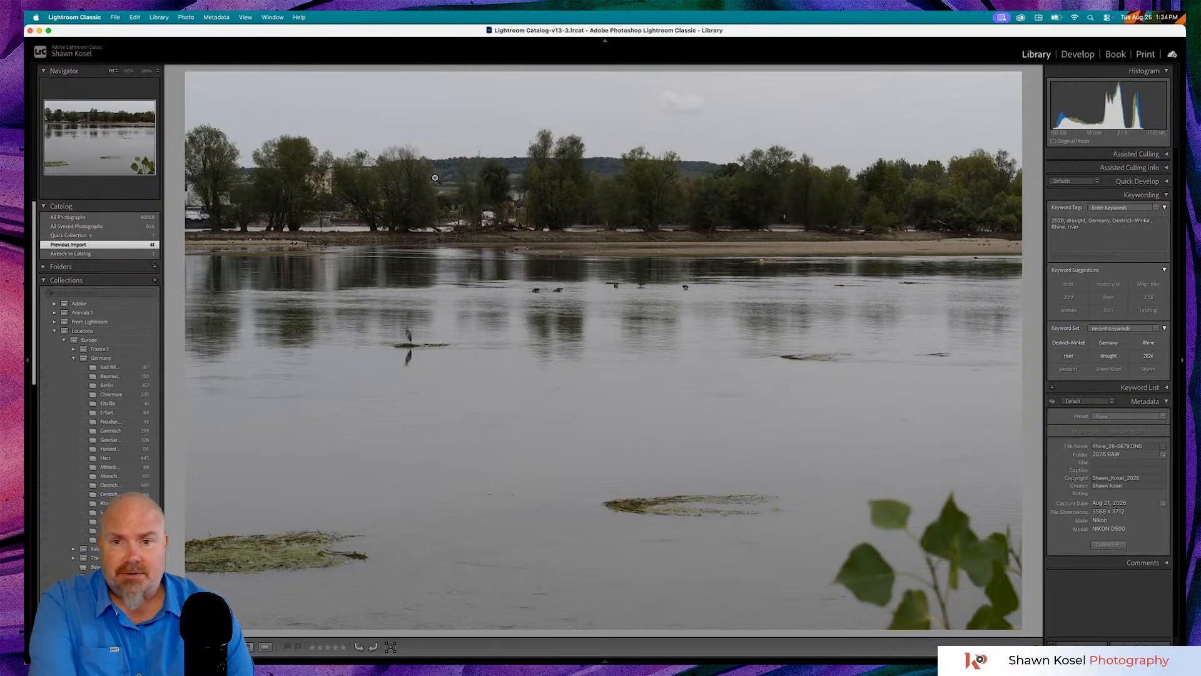
{"action": "key", "text": "Right"}
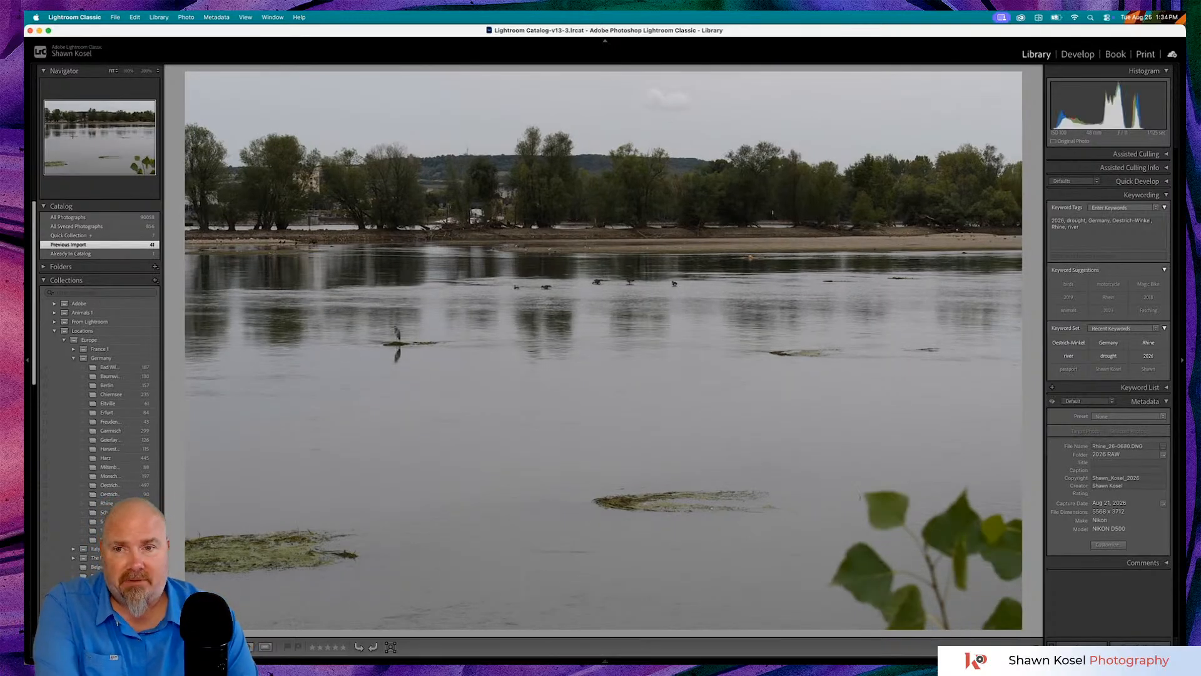
{"action": "key", "text": "Right"}
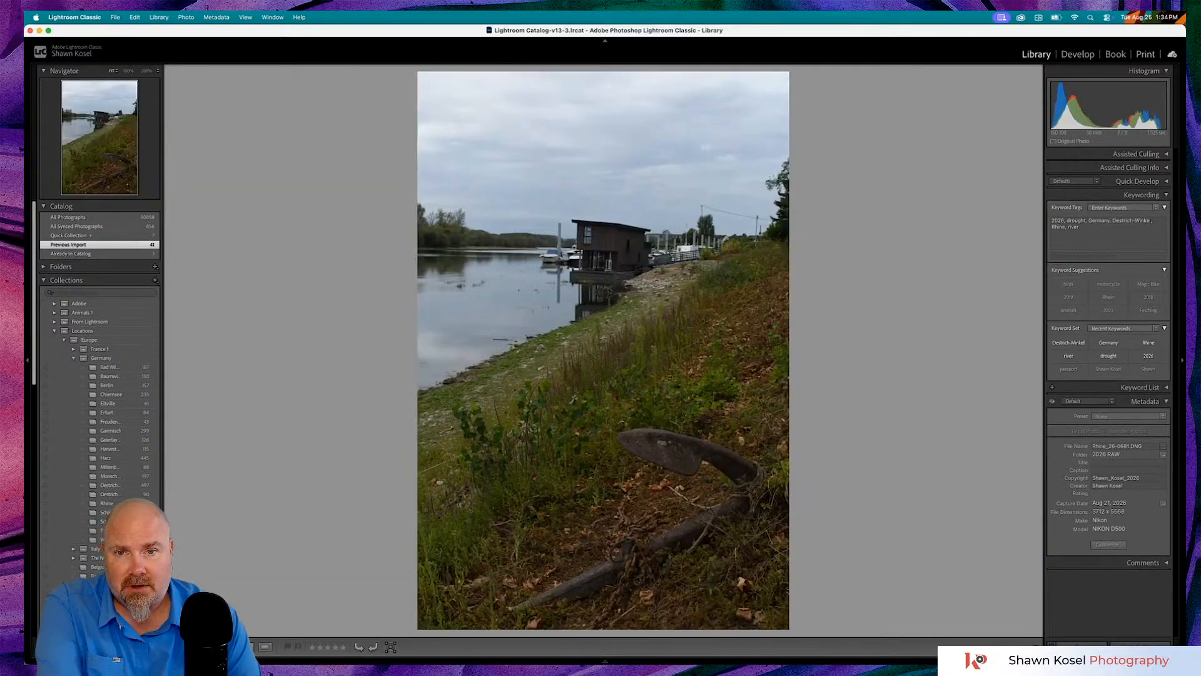
{"action": "key", "text": "Left"}
{"action": "key", "text": "Left"}
{"action": "key", "text": "Left"}
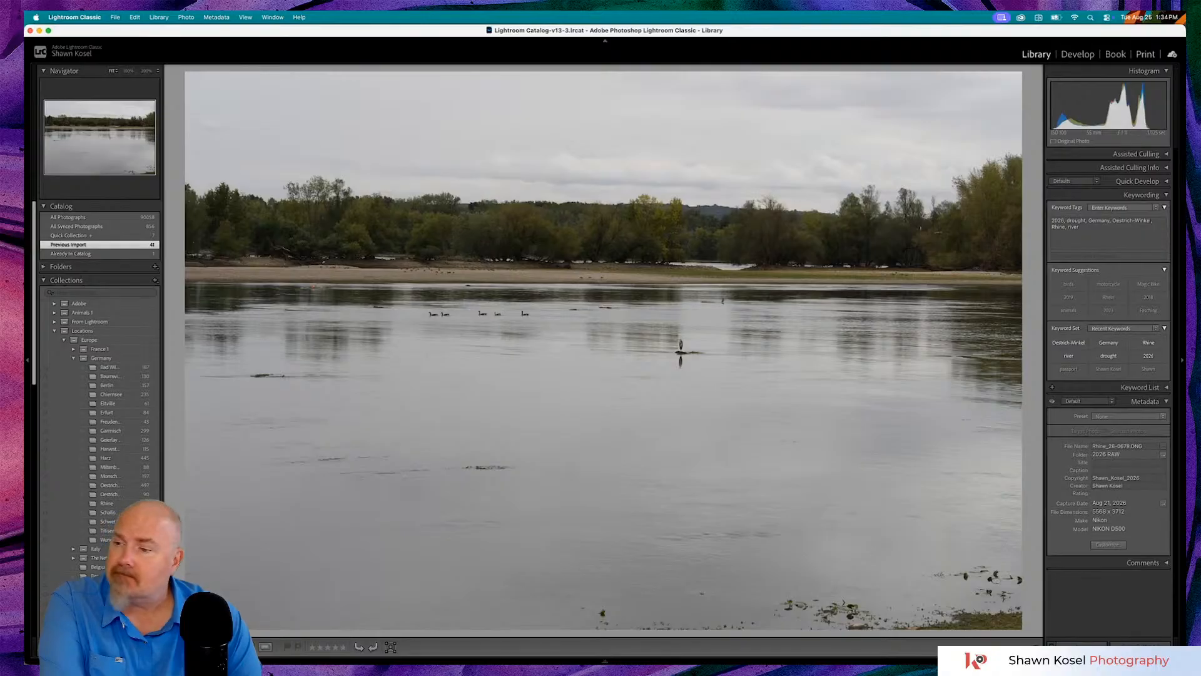
- Review the river photos back to the sailboat portrait shot and forward to the portrait photo with the anchor on the bank
{"action": "key", "text": "Left"}
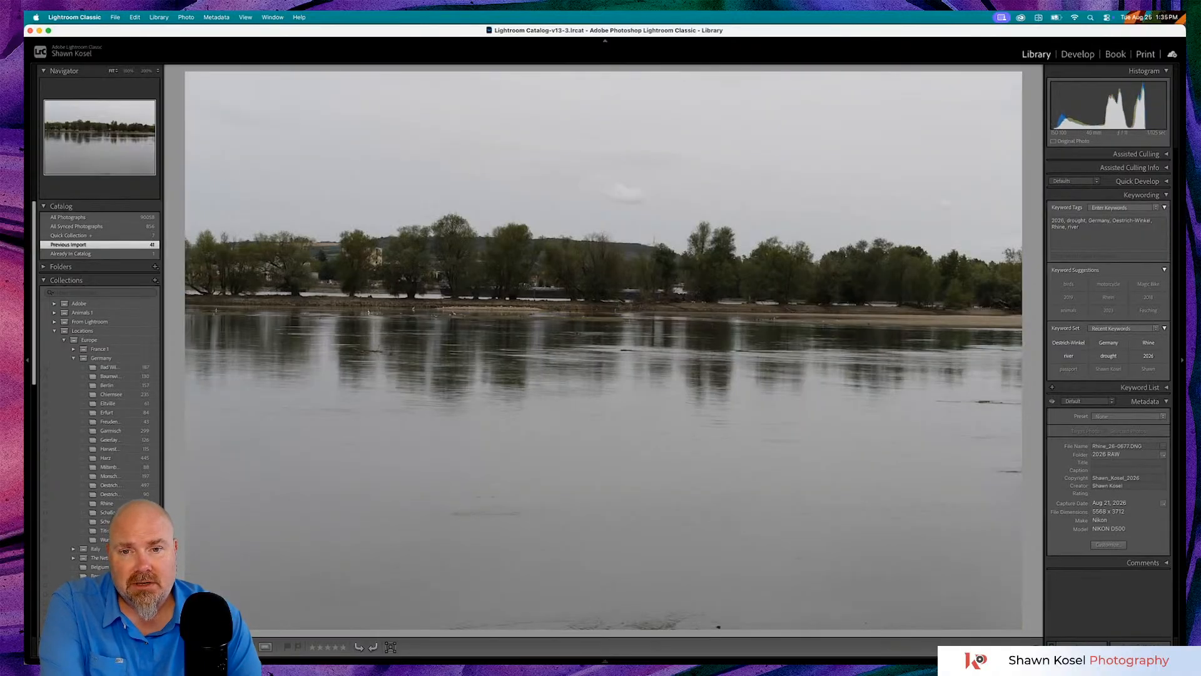
{"action": "key", "text": "Left"}
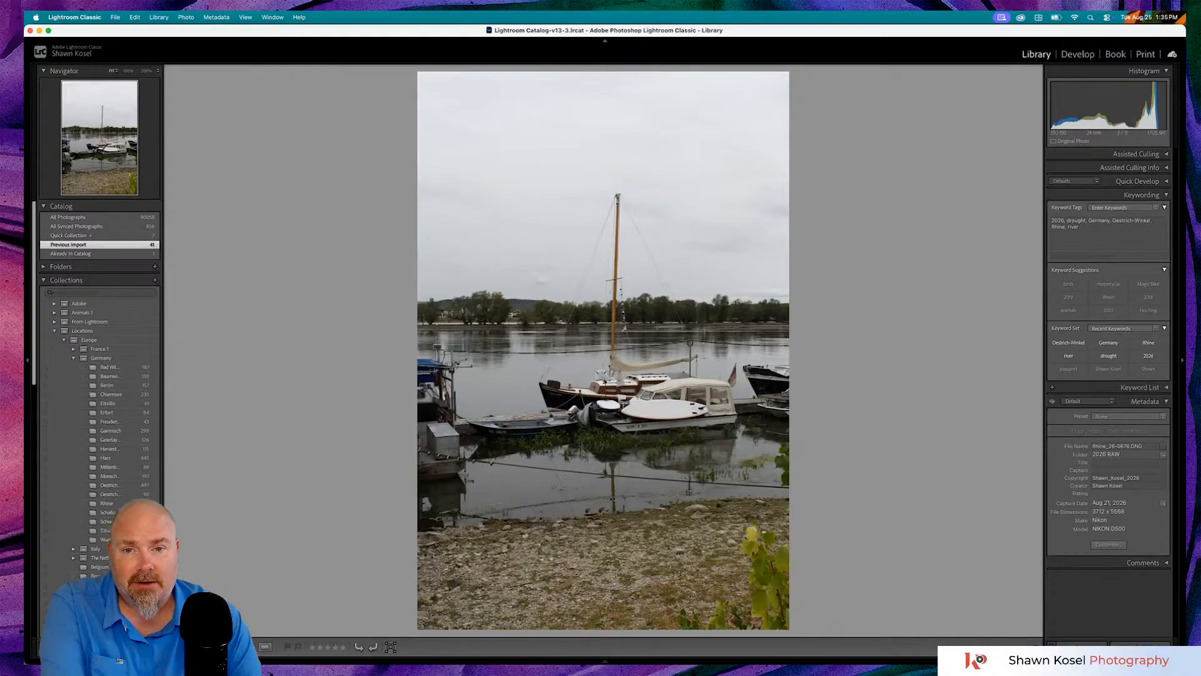
{"action": "key", "text": "Right"}
{"action": "key", "text": "Right"}
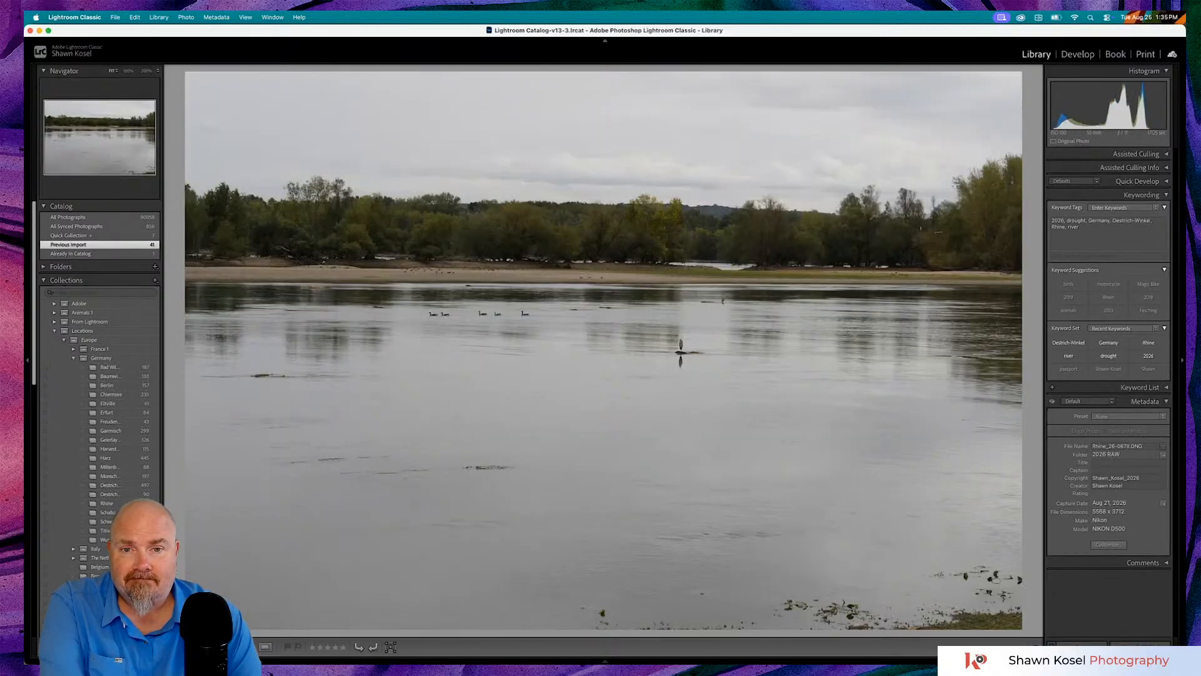
{"action": "key", "text": "Right"}
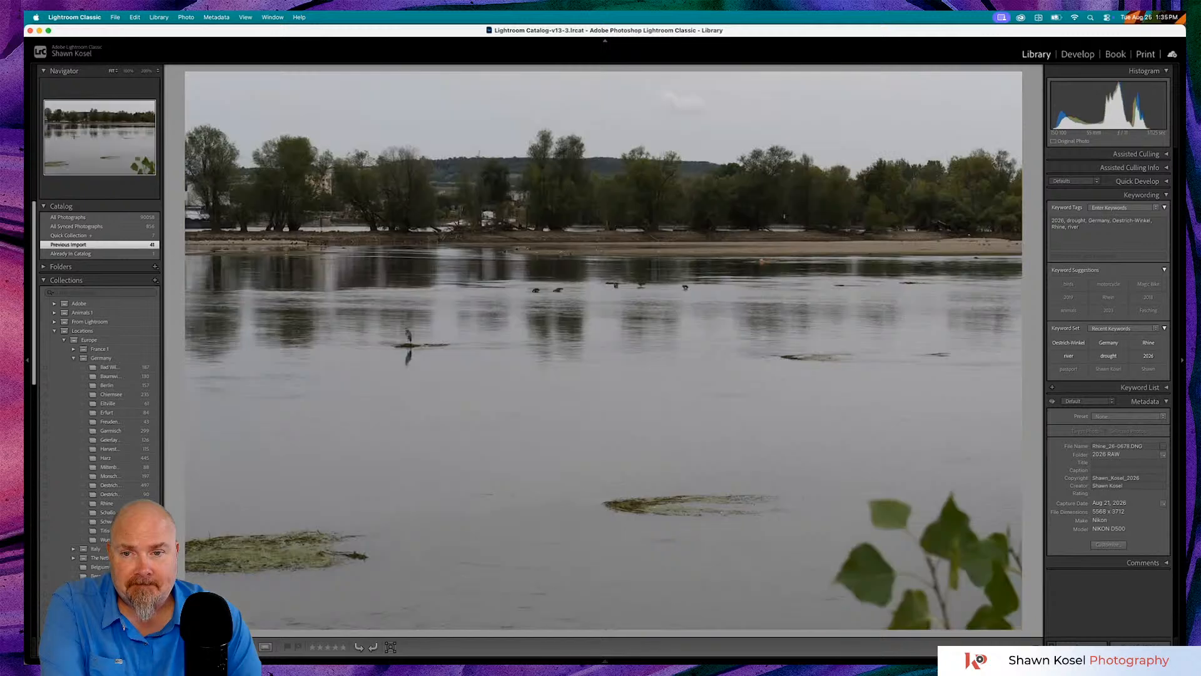
{"action": "key", "text": "Right"}
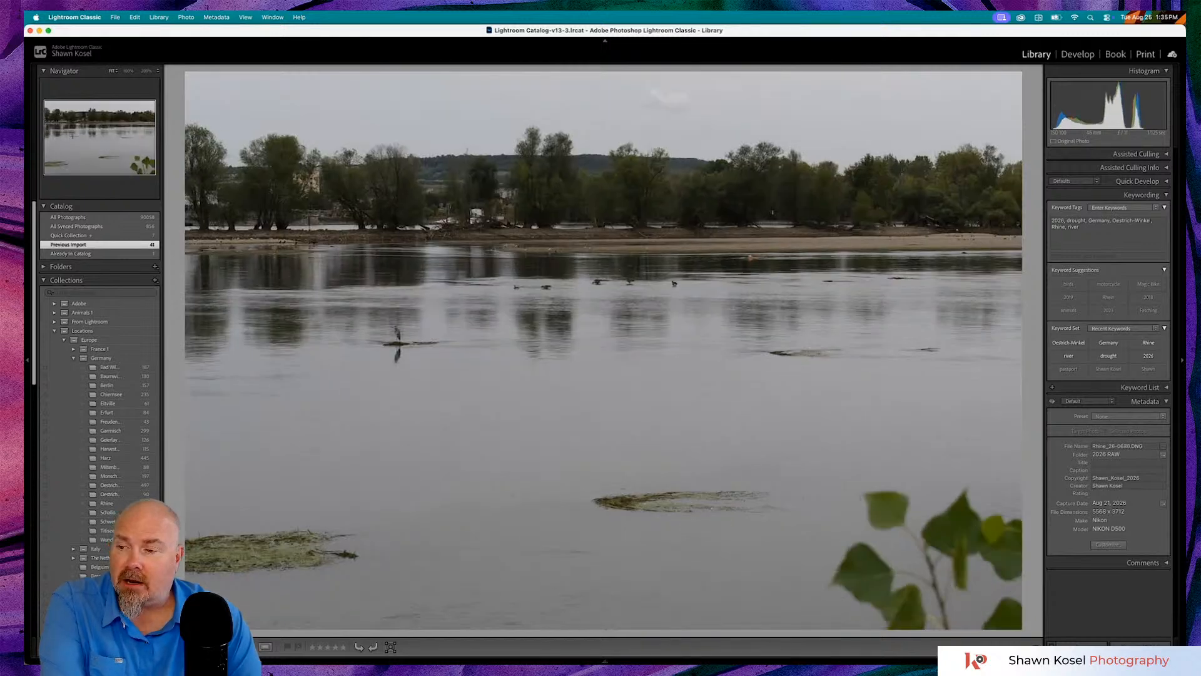
{"action": "key", "text": "Right"}
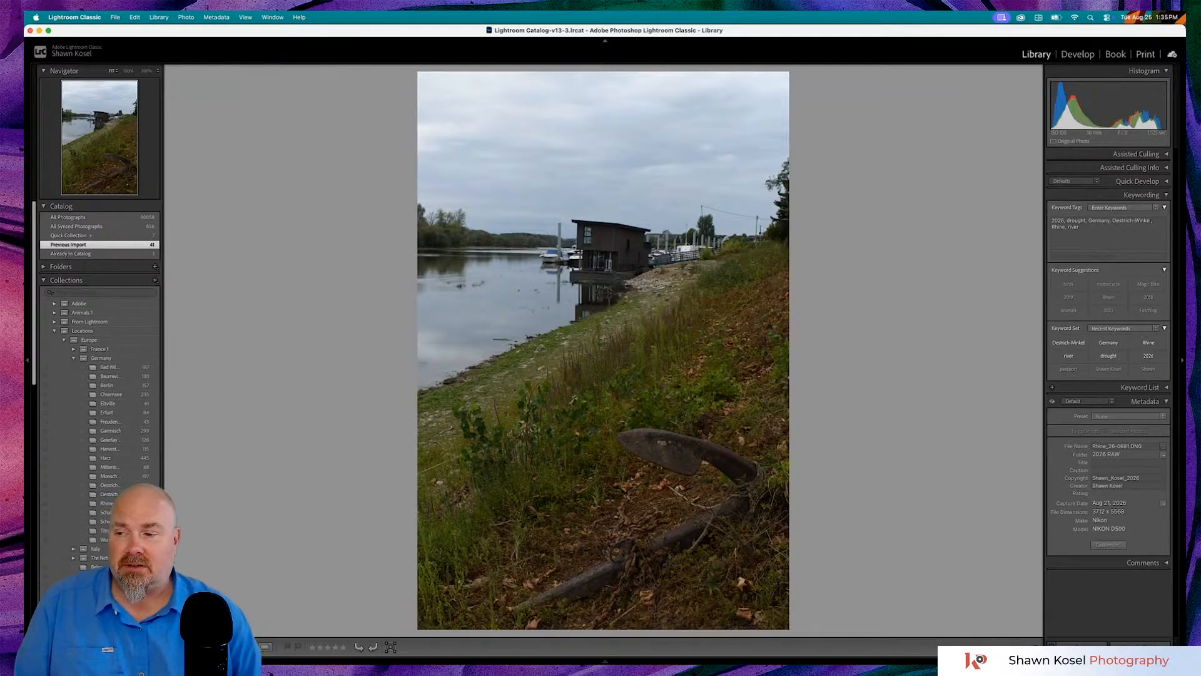
- Inspect the leafy ground by the anchor and the exposed grassy bank up close in the portrait photo
{"action": "left_click", "coordinate": [684, 516]}
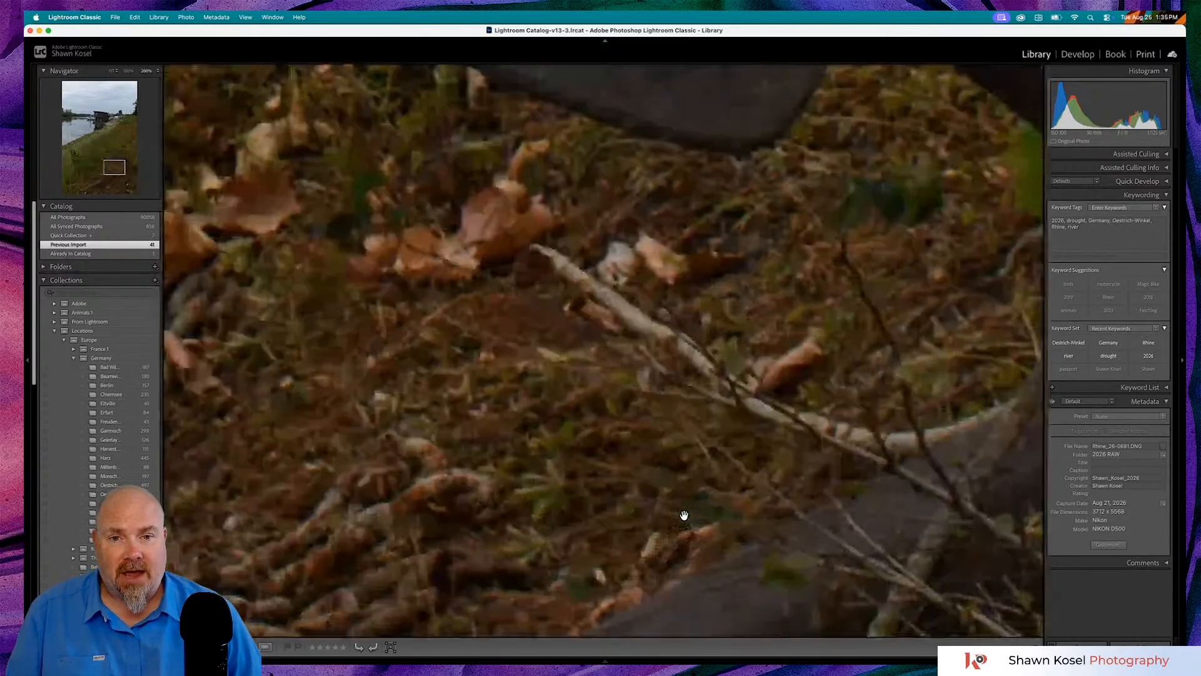
{"action": "left_click", "coordinate": [684, 516]}
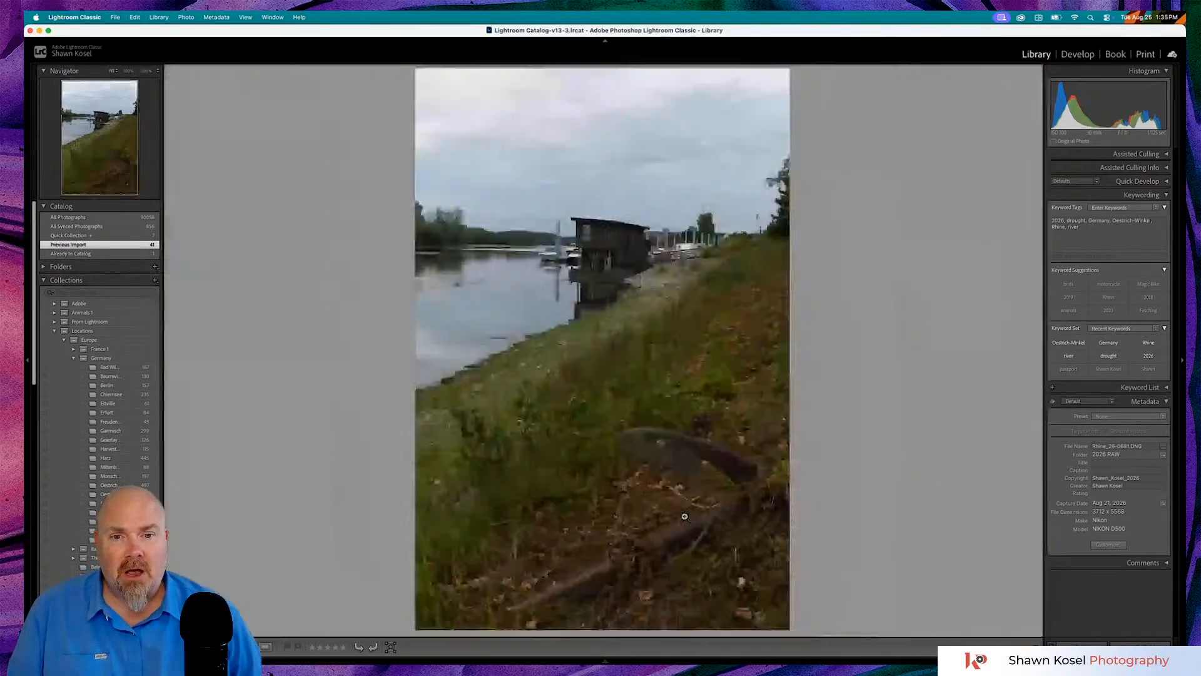
{"action": "left_click", "coordinate": [605, 341]}
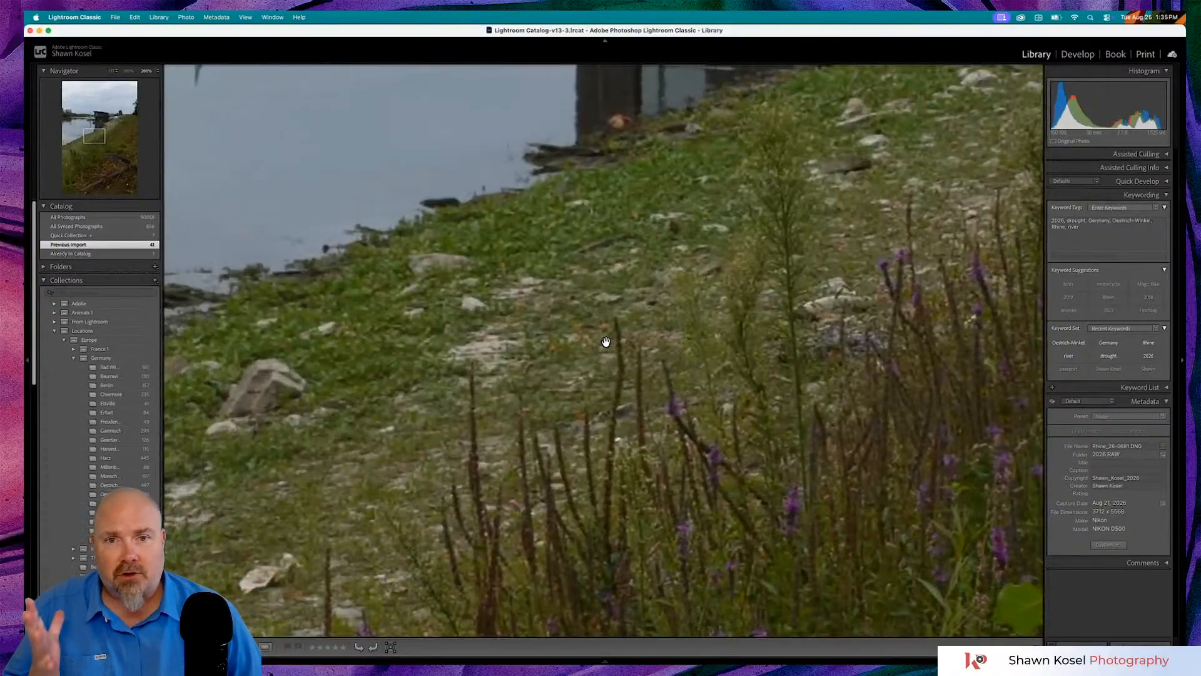
{"action": "left_click", "coordinate": [605, 341]}
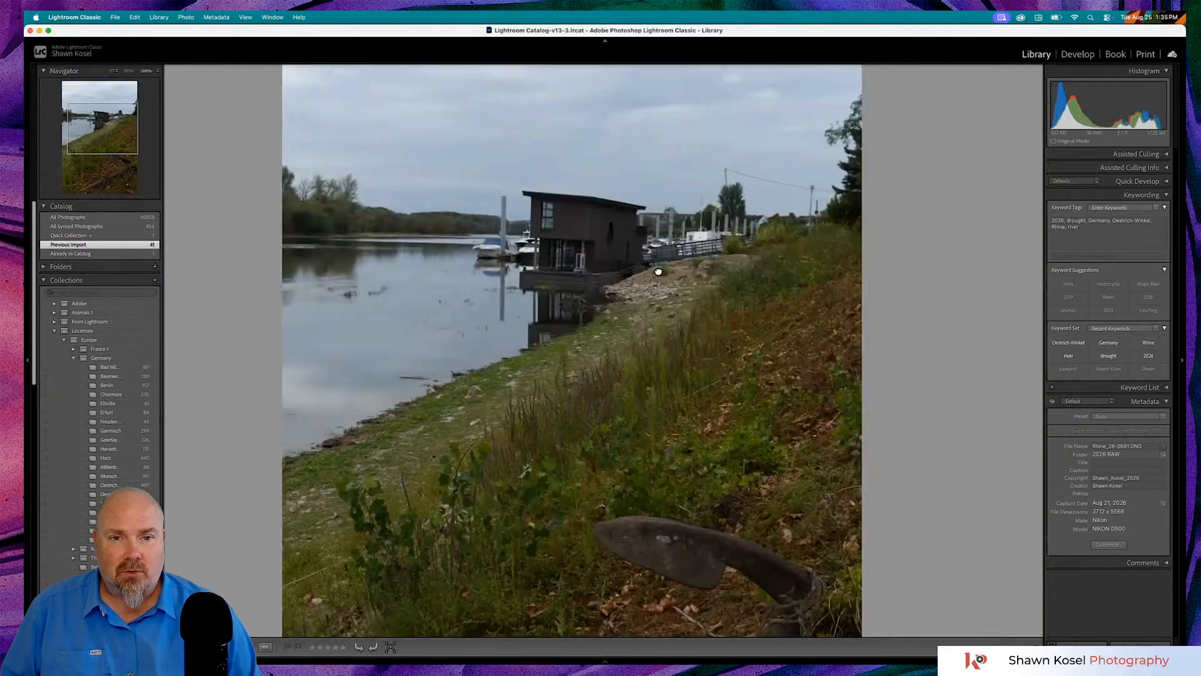
- Inspect the rocky shoreline and the dark wooden houseboat up close, and return to the full photo
{"action": "left_click", "coordinate": [659, 272]}
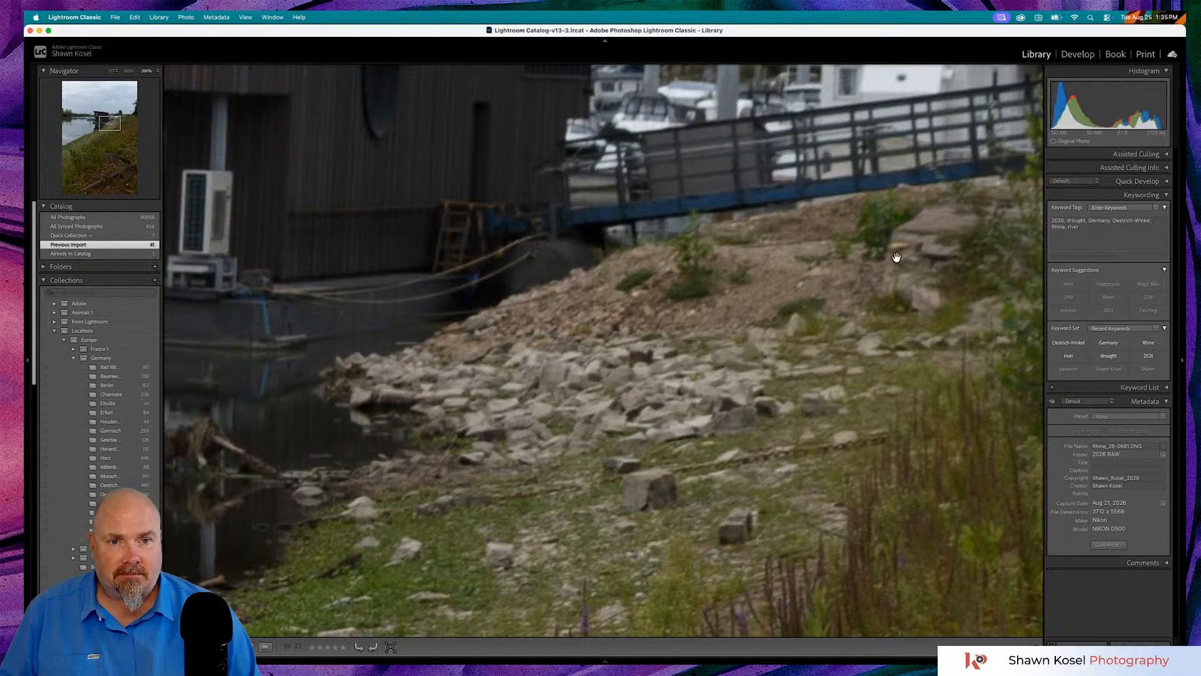
{"action": "left_click", "coordinate": [465, 332]}
{"action": "left_click", "coordinate": [617, 225]}
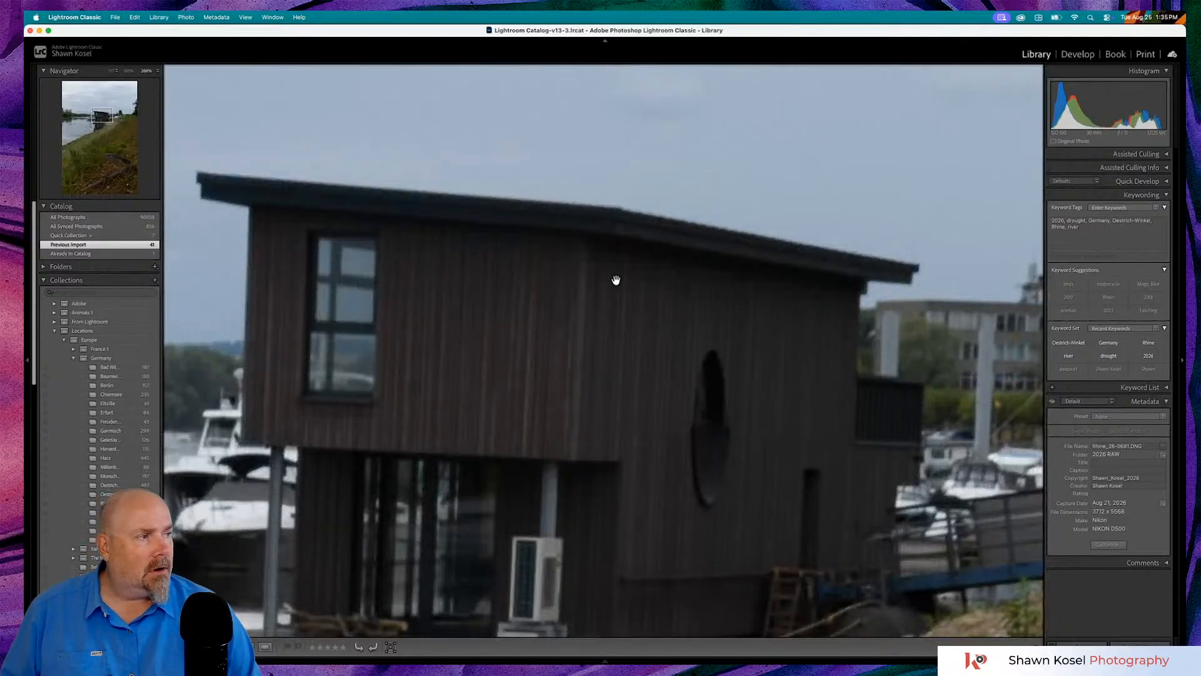
{"action": "scroll", "coordinate": [616, 279], "scroll_direction": "down", "scroll_amount": 3}
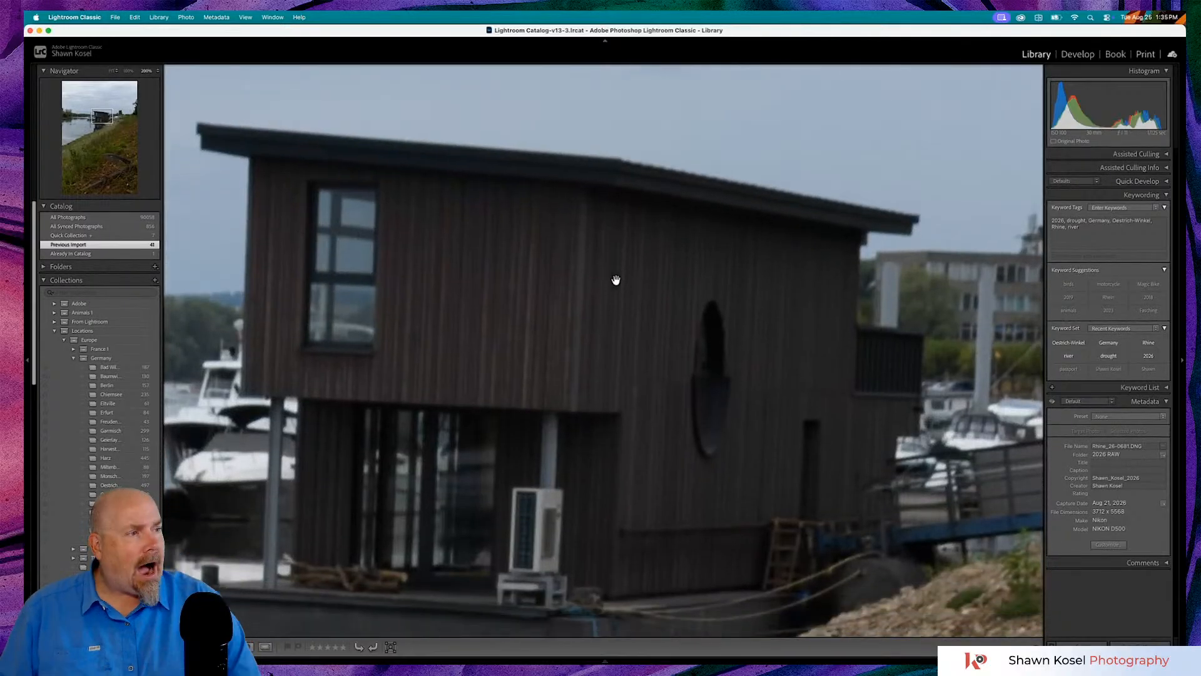
{"action": "left_click", "coordinate": [615, 280]}
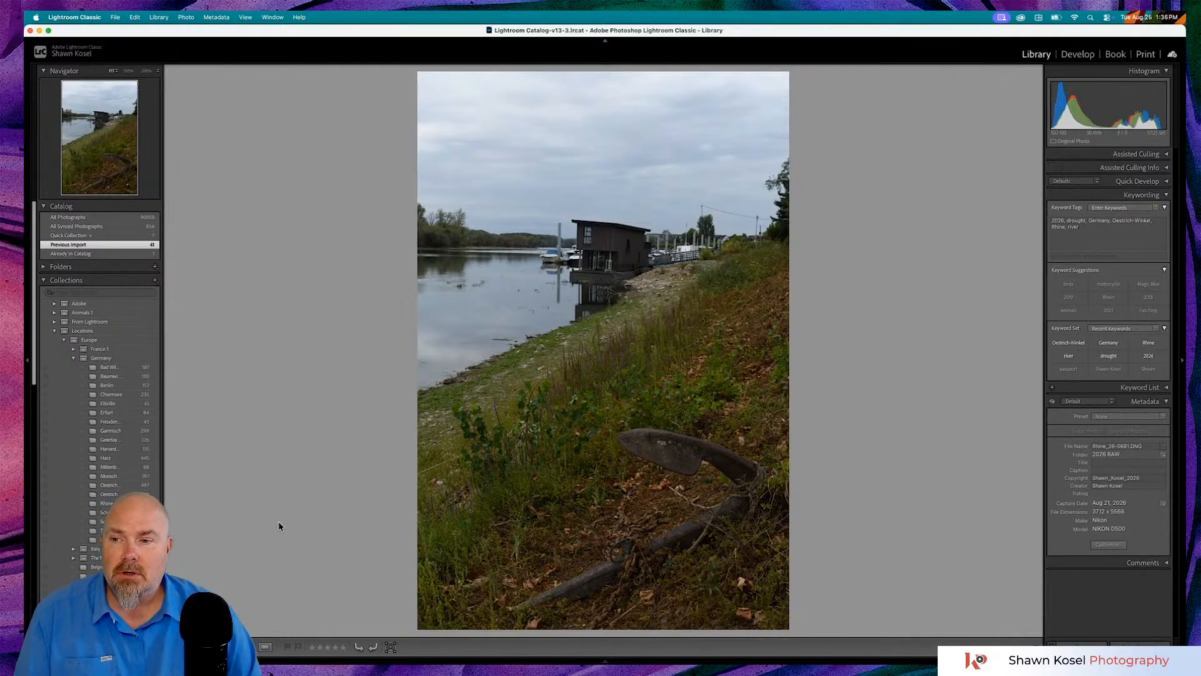
- Open the Rhine collection under Germany and show its photos as a thumbnail grid
{"action": "scroll", "coordinate": [106, 407], "scroll_direction": "down", "scroll_amount": 5}
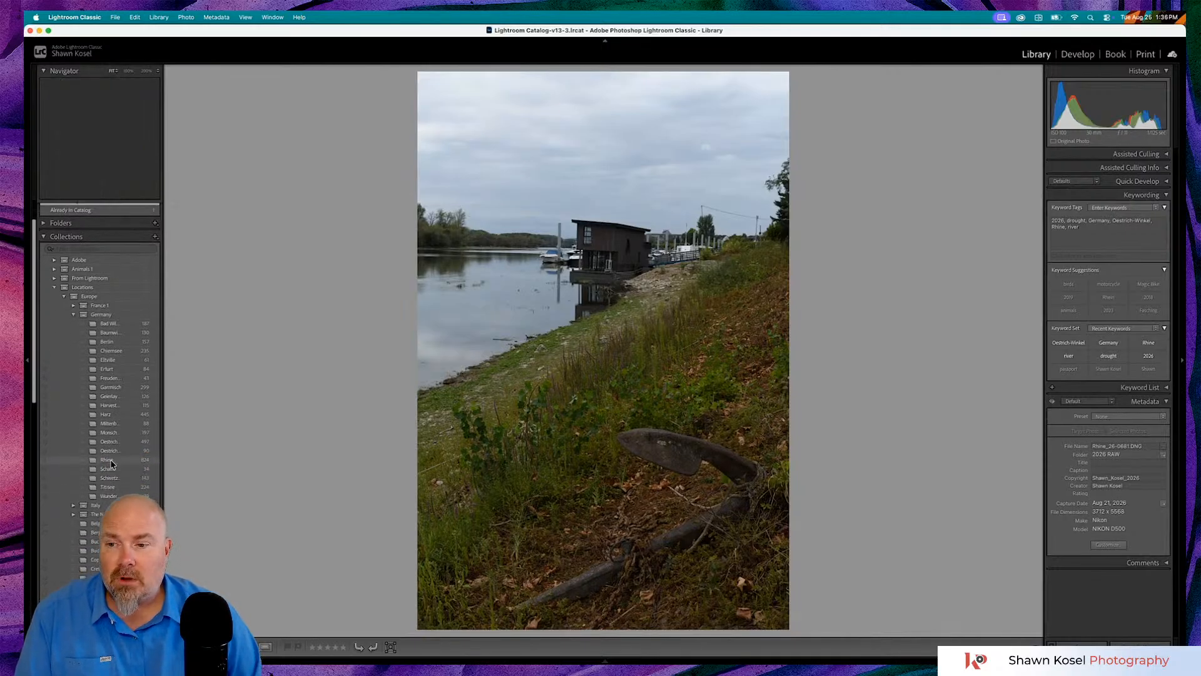
{"action": "scroll", "coordinate": [114, 462], "scroll_direction": "up", "scroll_amount": 3}
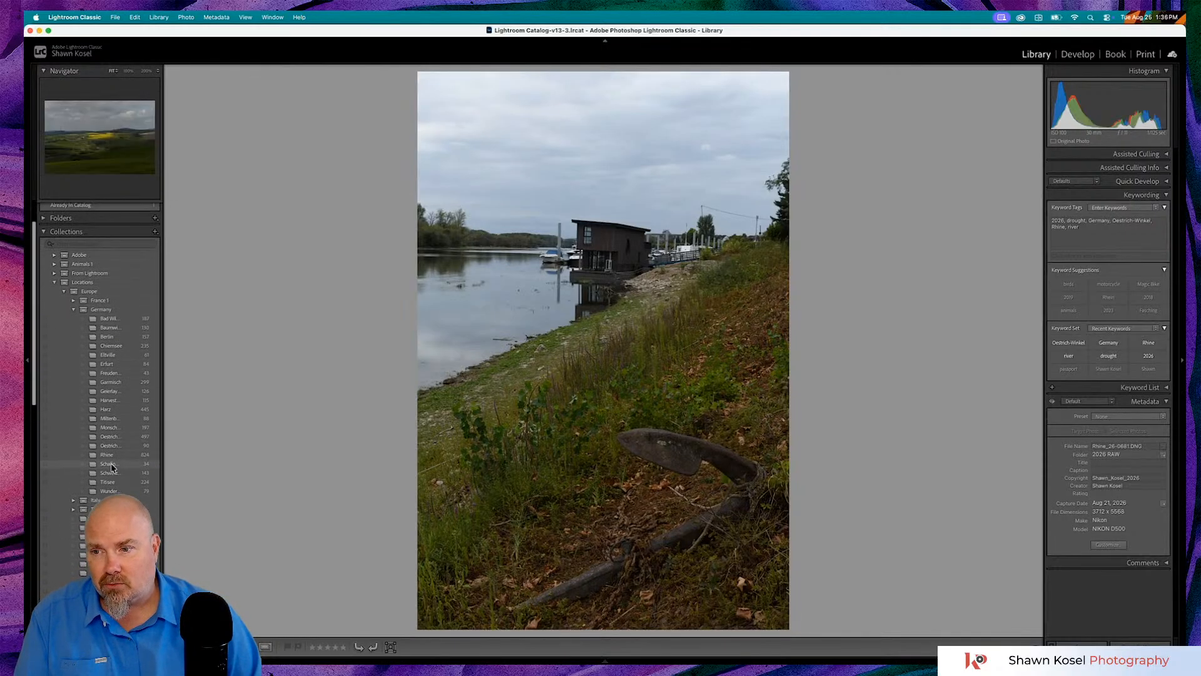
{"action": "left_click", "coordinate": [116, 458]}
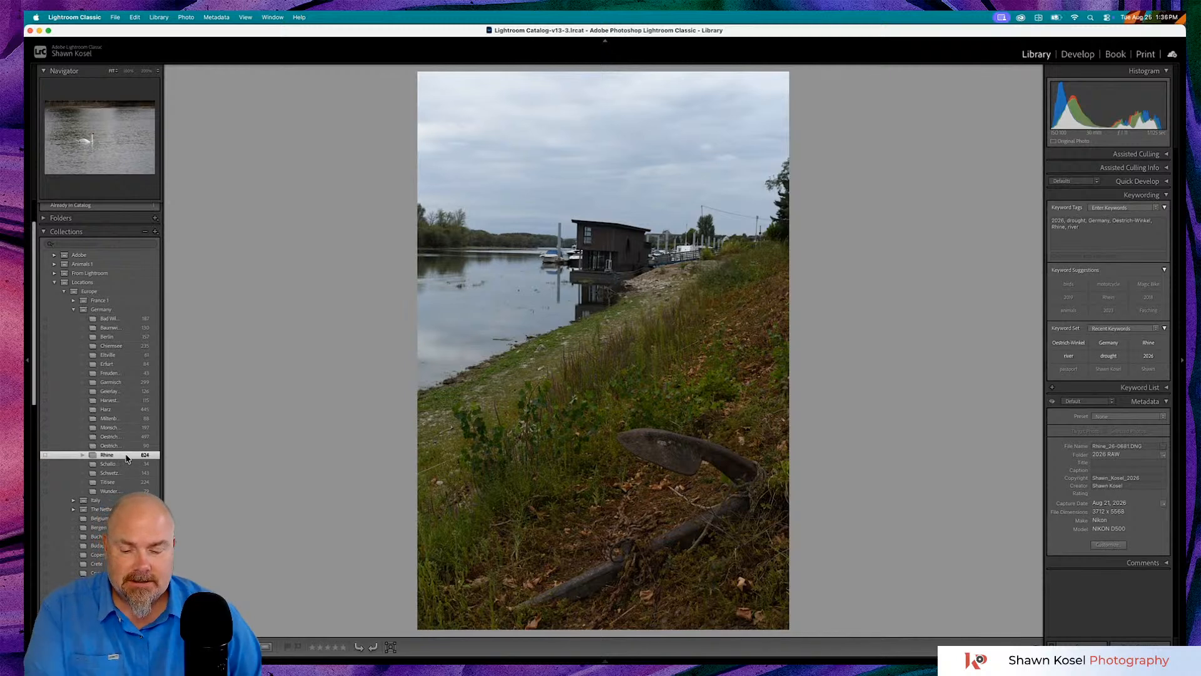
{"action": "key", "text": "g"}
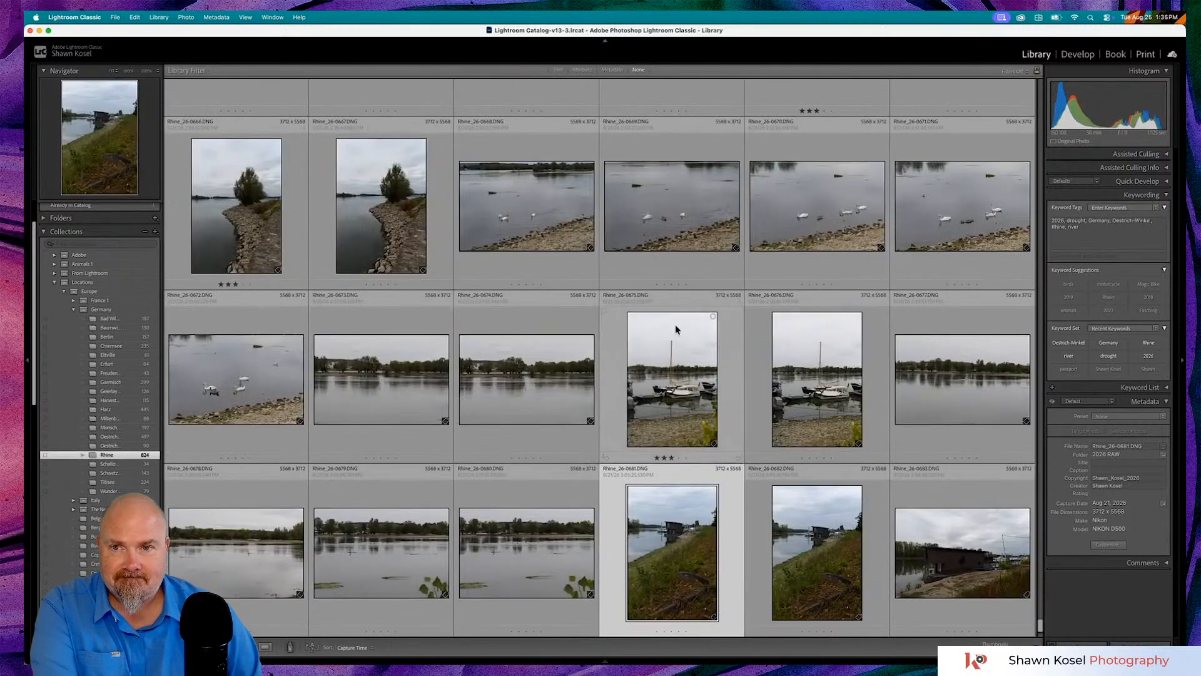
- Find the flooded street photo Flood_24-0036.dng among the earlier photos, view it enlarged, and return to the grid
{"action": "scroll", "coordinate": [581, 334], "scroll_direction": "up", "scroll_amount": 2}
{"action": "scroll", "coordinate": [581, 336], "scroll_direction": "up", "scroll_amount": 5}
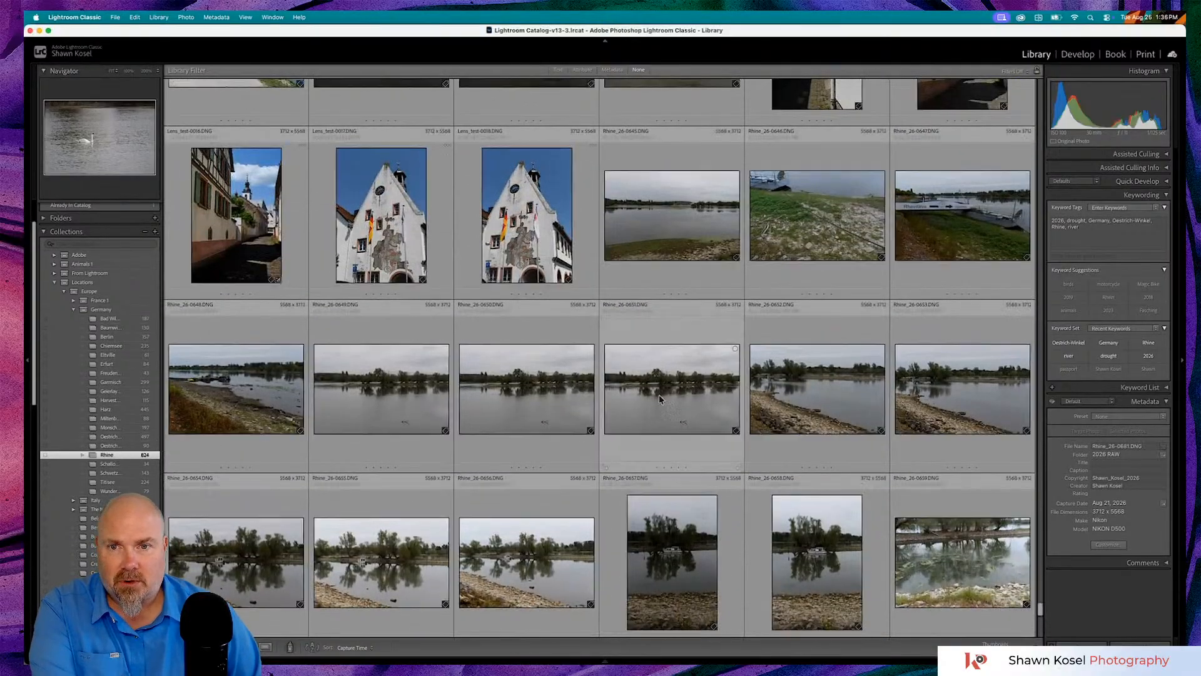
{"action": "scroll", "coordinate": [682, 387], "scroll_direction": "up", "scroll_amount": 2}
{"action": "scroll", "coordinate": [682, 388], "scroll_direction": "up", "scroll_amount": 3}
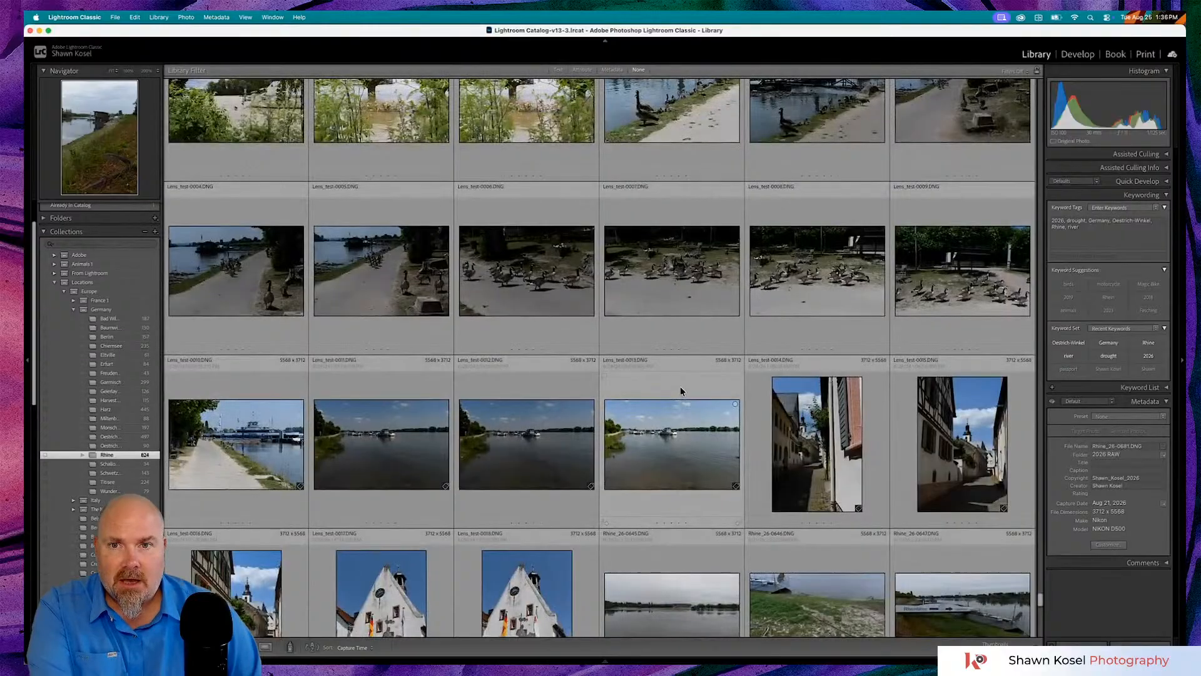
{"action": "scroll", "coordinate": [681, 390], "scroll_direction": "up", "scroll_amount": 3}
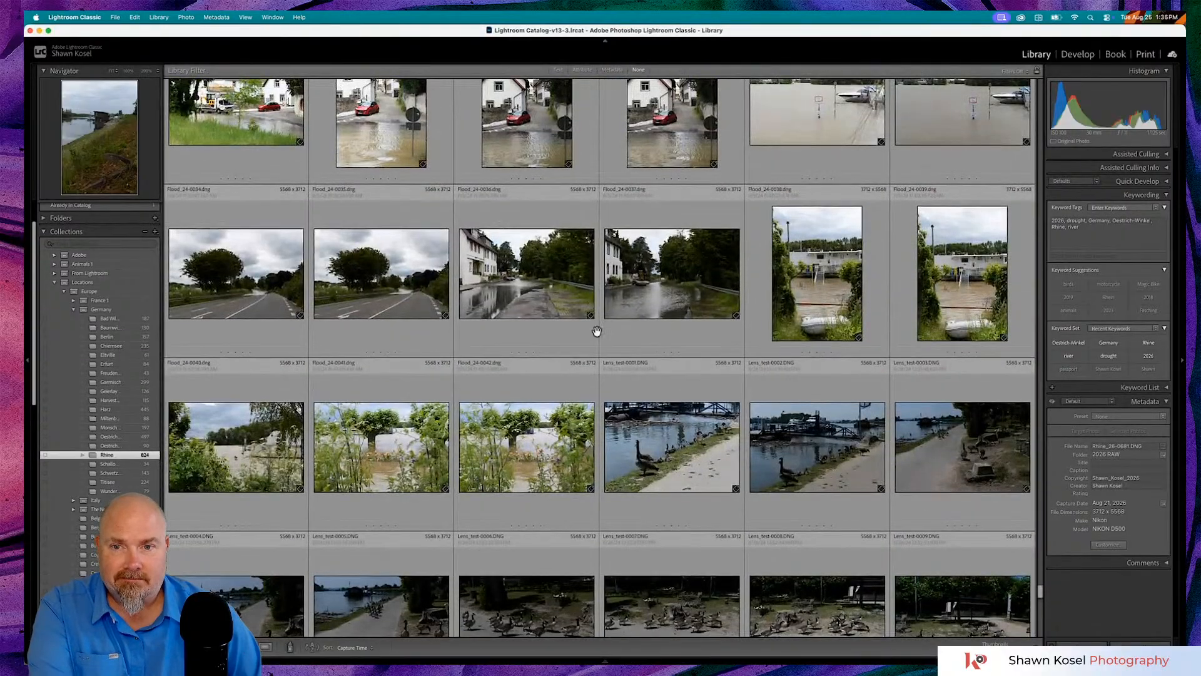
{"action": "double_click", "coordinate": [510, 272]}
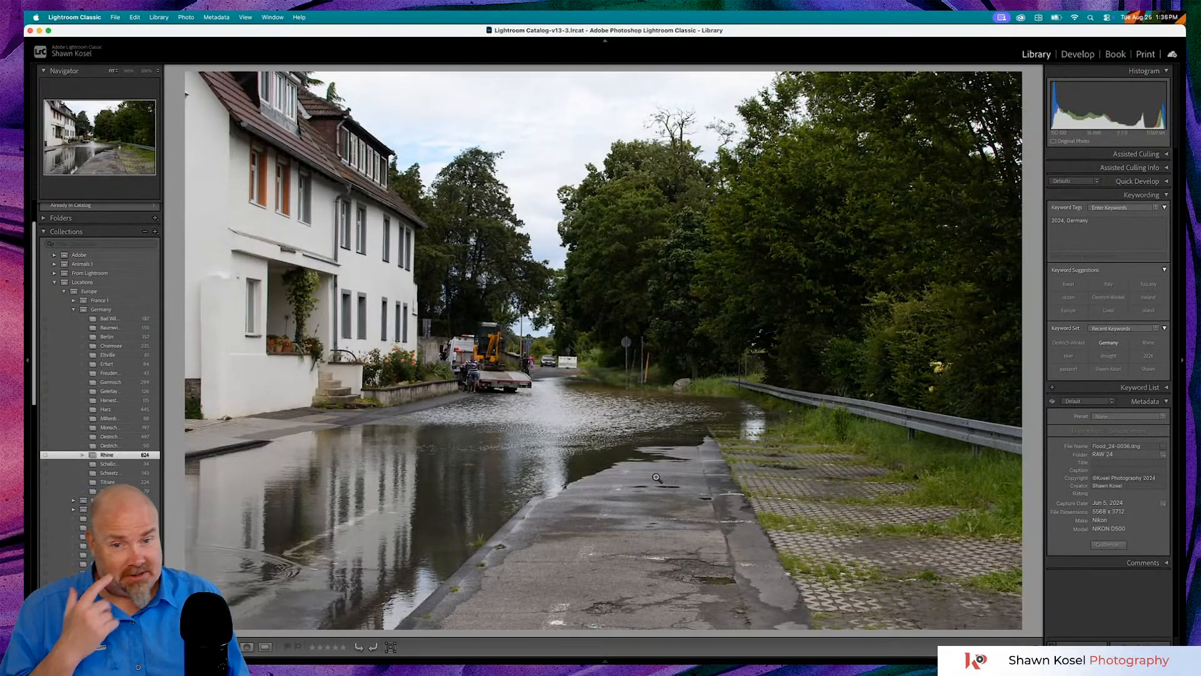
{"action": "key", "text": "g"}
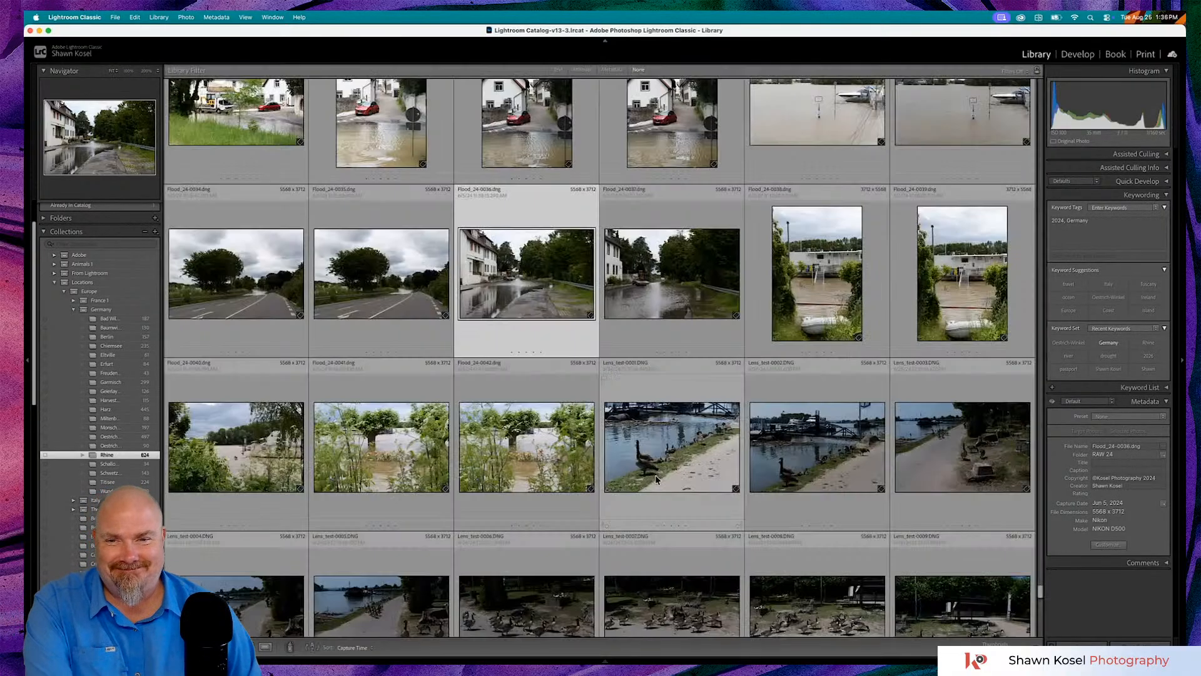
- View the flooded white house photo Flood_24-0031.dng and the flooded trees with the German flag enlarged, returning to the grid after each
{"action": "scroll", "coordinate": [714, 435], "scroll_direction": "up", "scroll_amount": 3}
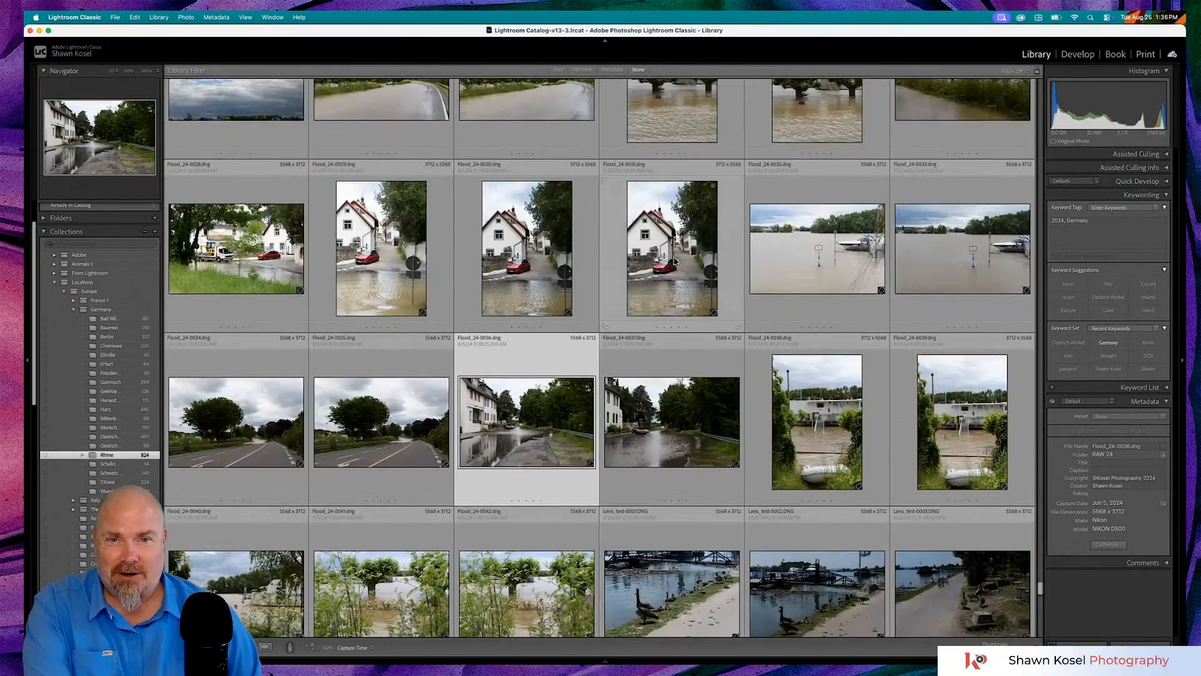
{"action": "double_click", "coordinate": [674, 258]}
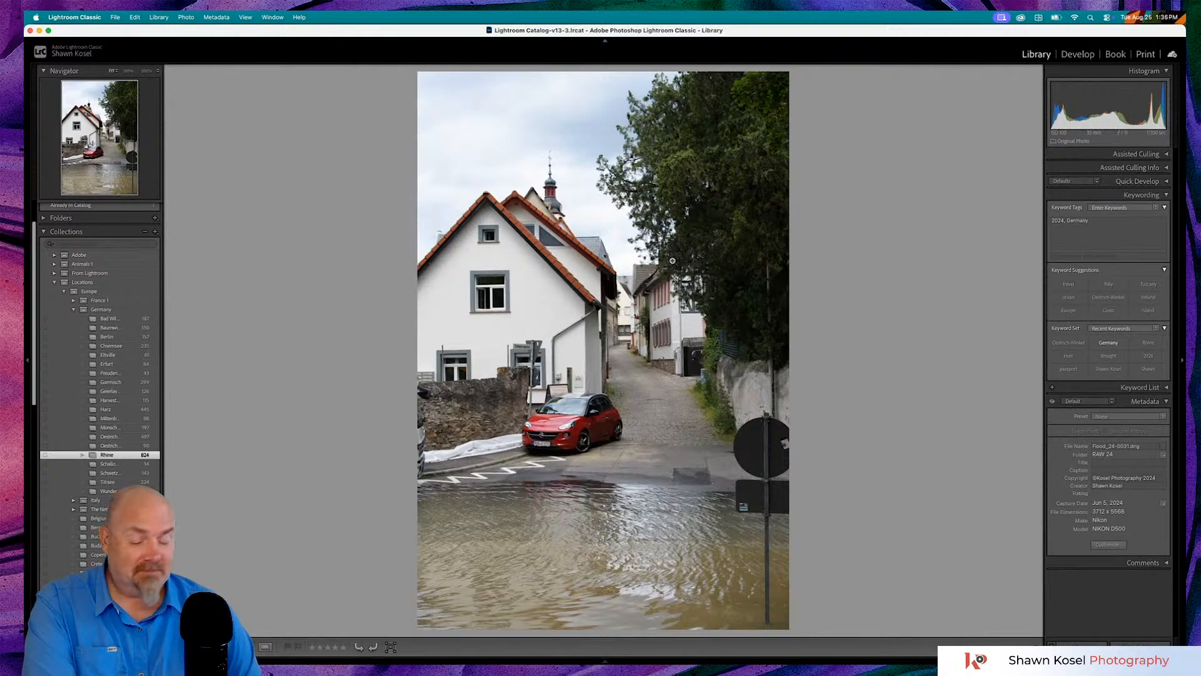
{"action": "double_click", "coordinate": [663, 275]}
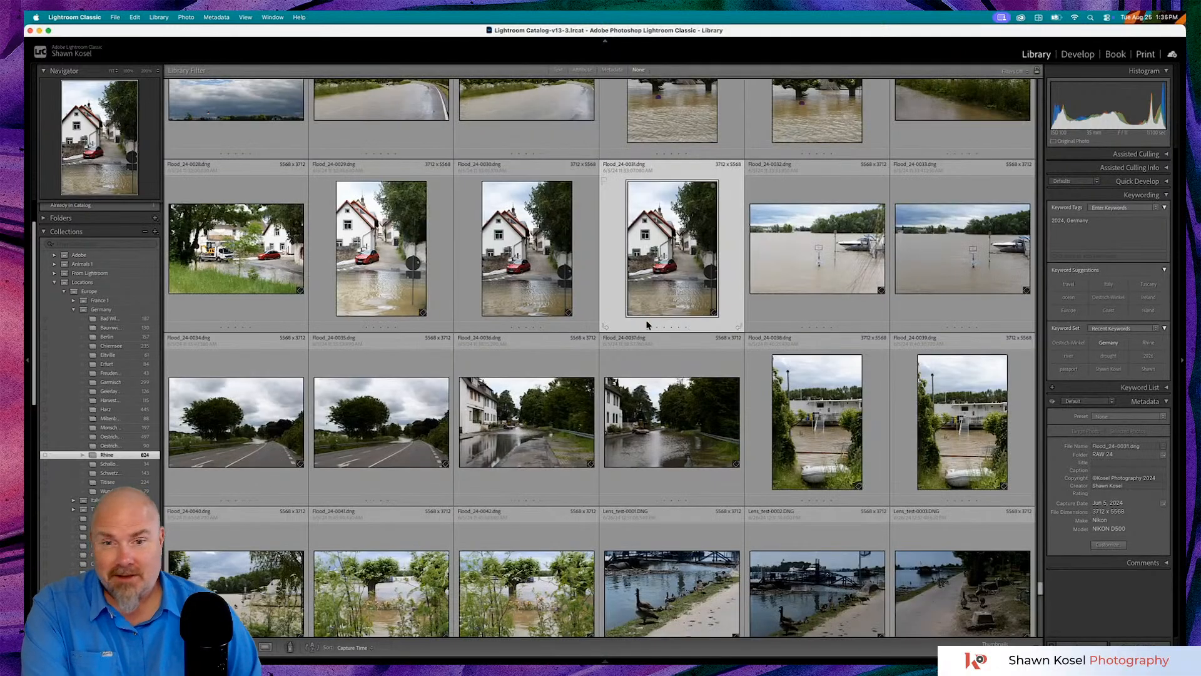
{"action": "scroll", "coordinate": [649, 324], "scroll_direction": "up", "scroll_amount": 3}
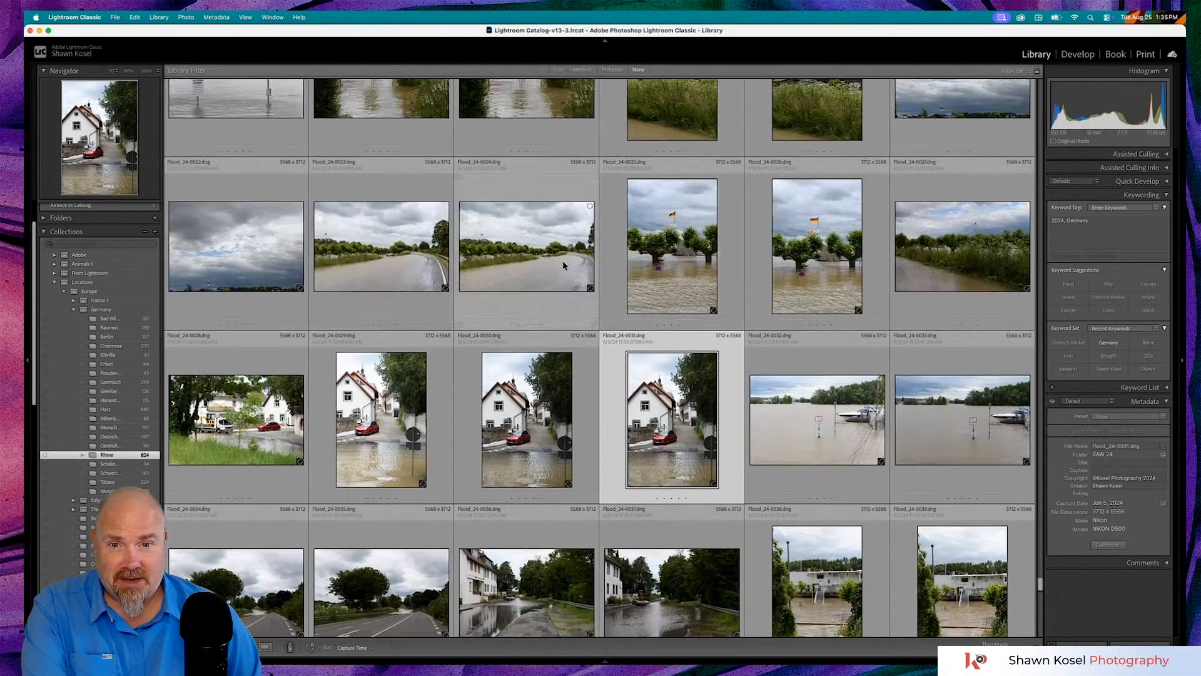
{"action": "double_click", "coordinate": [667, 265]}
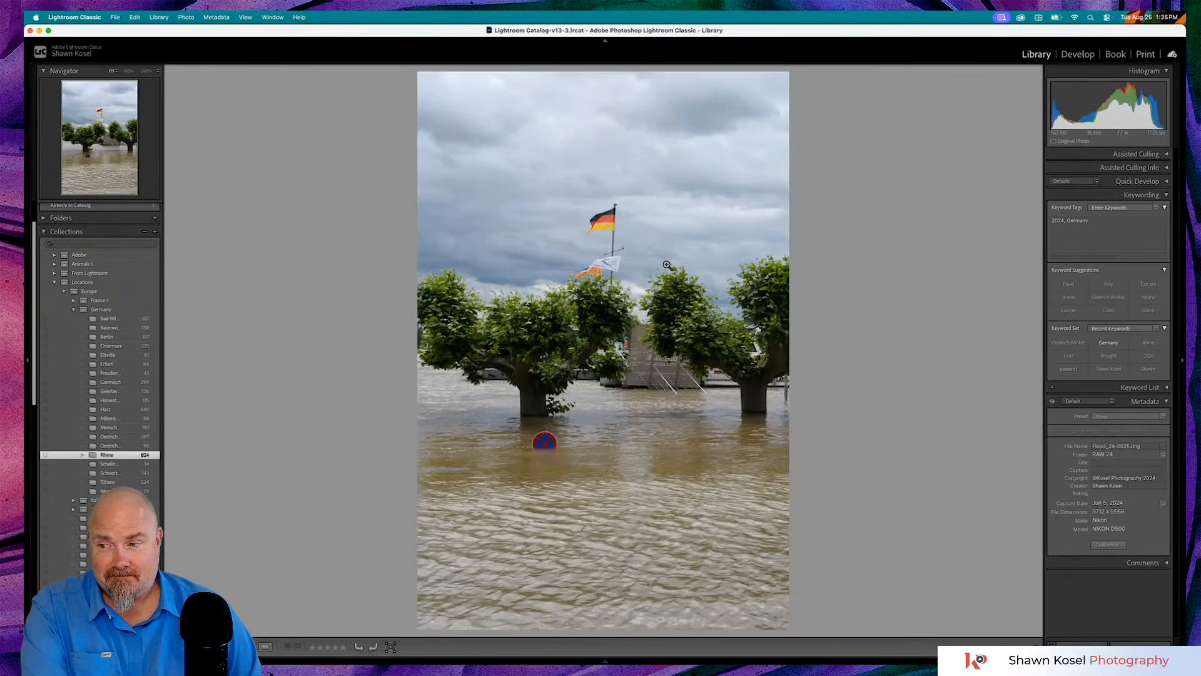
{"action": "double_click", "coordinate": [668, 266]}
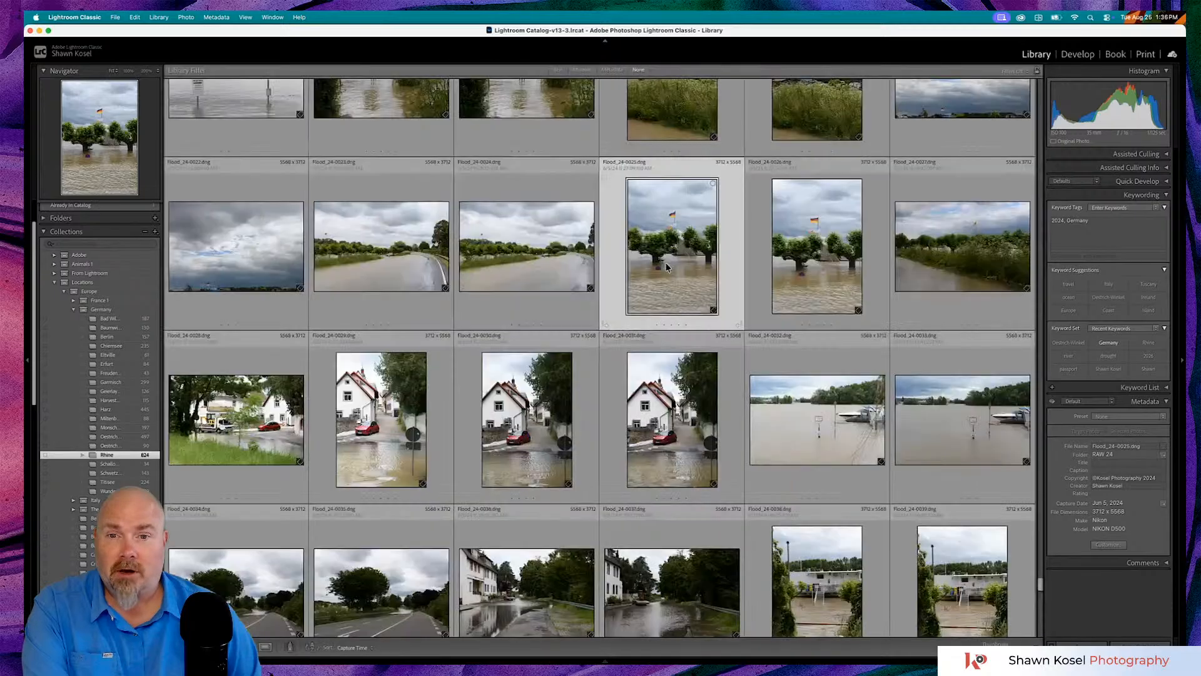
- Find the flooded Rheinfähre Ingelheim ferry sign photo Flood_24-0016.dng, view it enlarged, and return to the grid
{"action": "scroll", "coordinate": [673, 294], "scroll_direction": "up", "scroll_amount": 3}
{"action": "scroll", "coordinate": [674, 310], "scroll_direction": "up", "scroll_amount": 2}
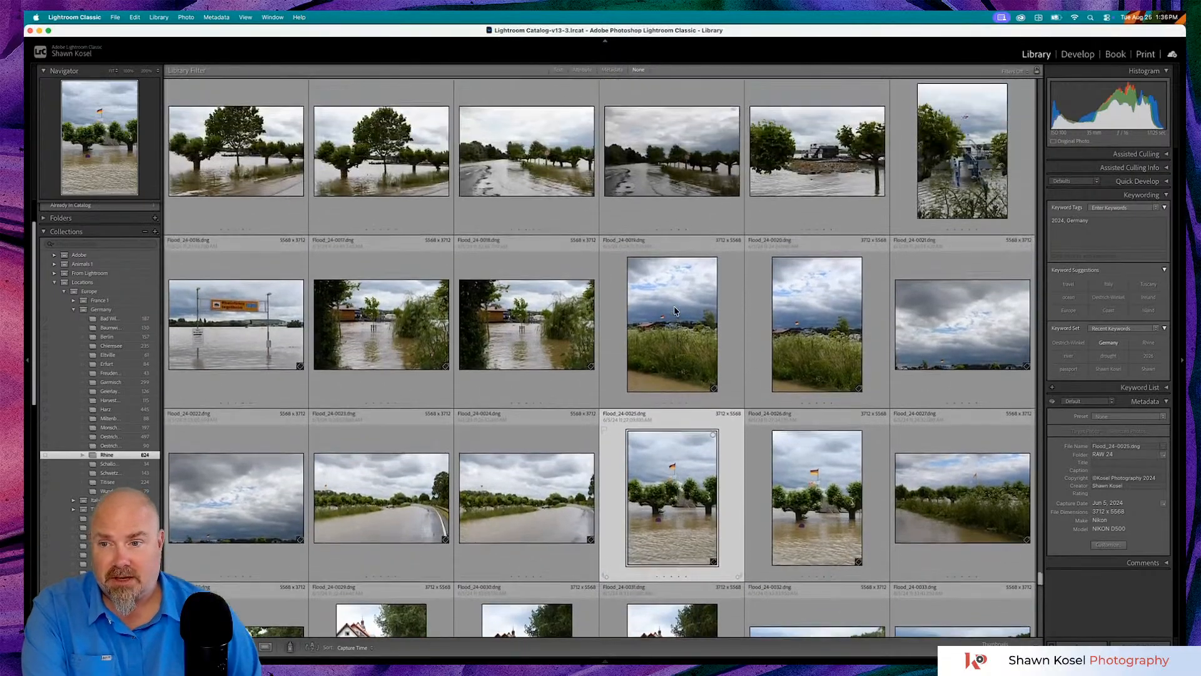
{"action": "double_click", "coordinate": [244, 321]}
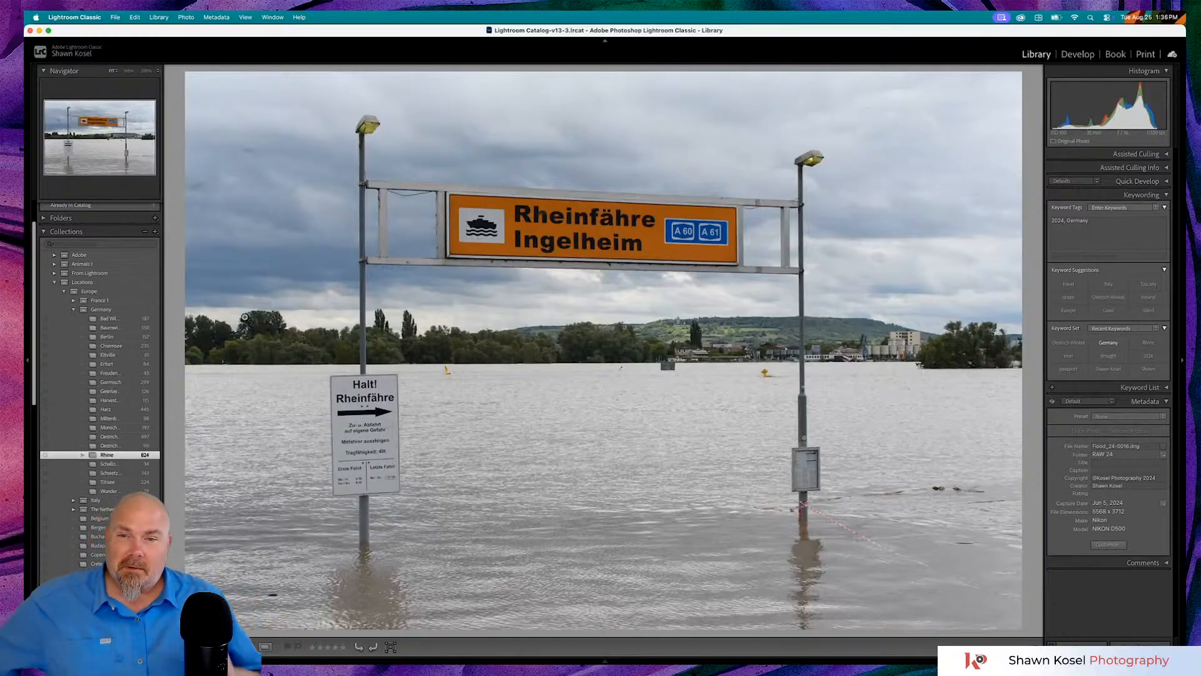
{"action": "double_click", "coordinate": [245, 317]}
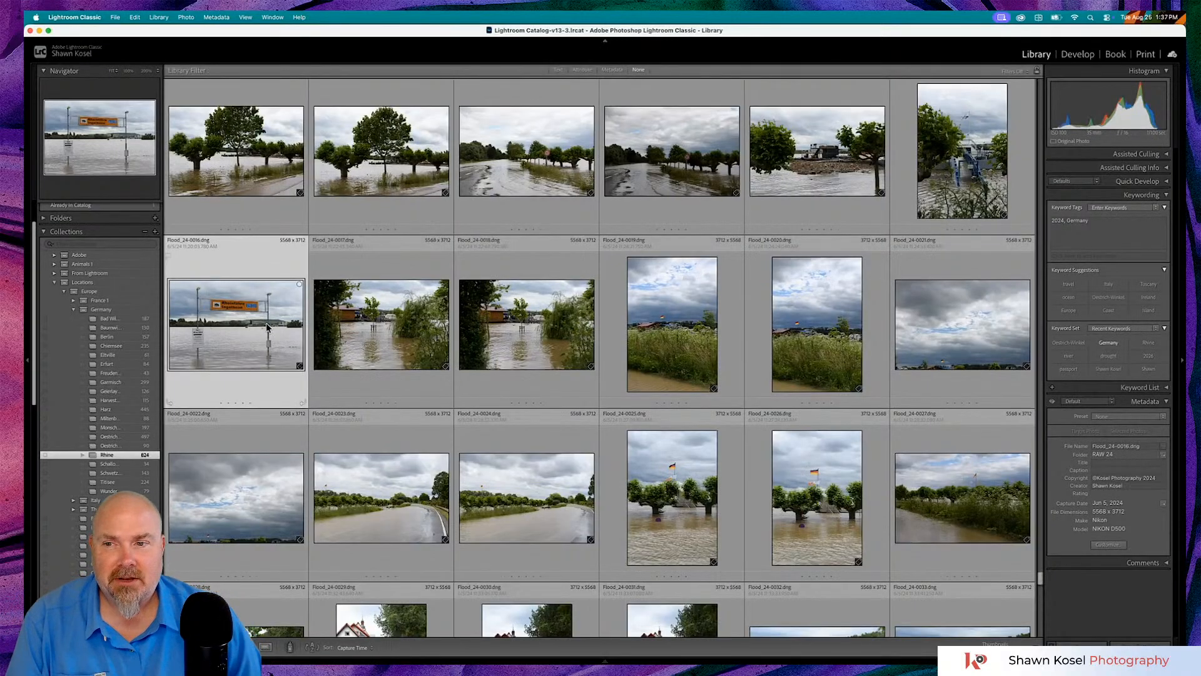
- Compare the flooded ferry sign photo side by side with the drought ferry ramp photo Rhine_26-0647.DNG, and return to the grid
{"action": "scroll", "coordinate": [267, 326], "scroll_direction": "down", "scroll_amount": 15}
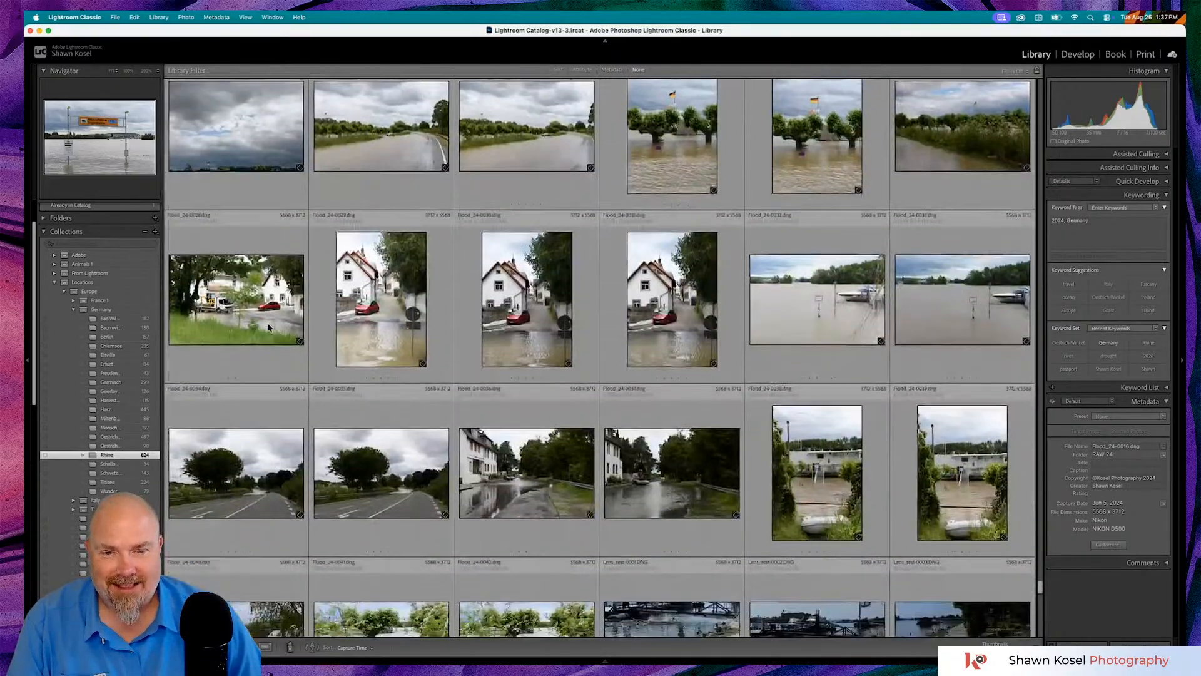
{"action": "scroll", "coordinate": [268, 326], "scroll_direction": "down", "scroll_amount": 15}
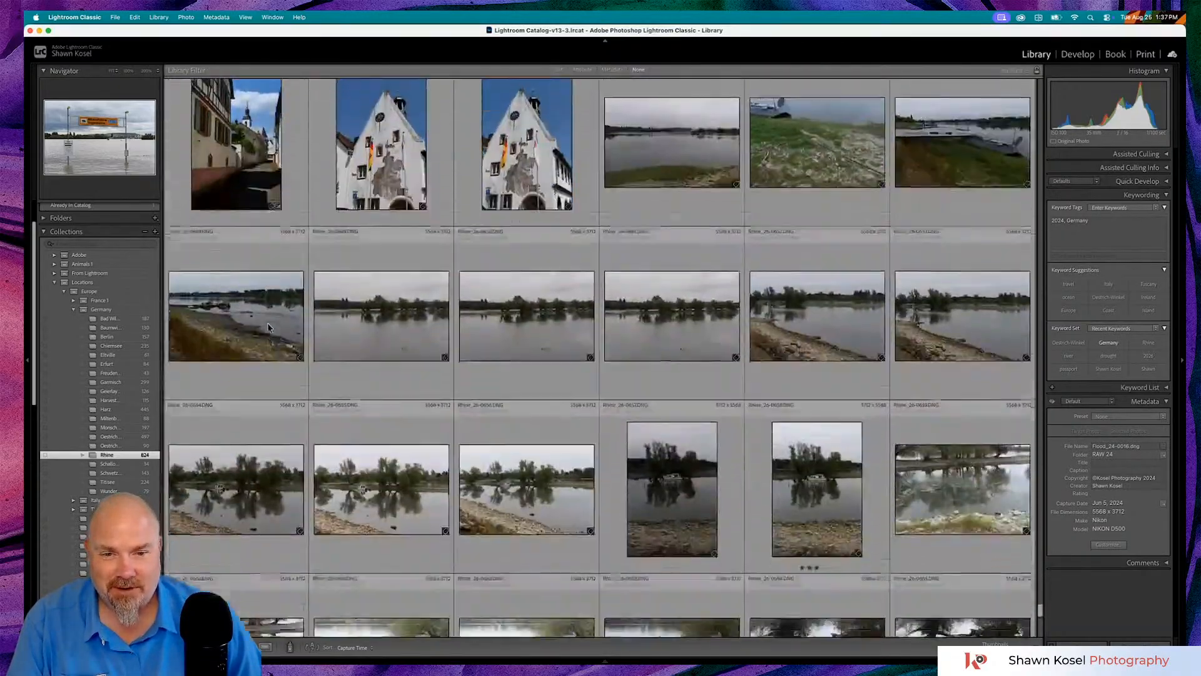
{"action": "scroll", "coordinate": [267, 326], "scroll_direction": "down", "scroll_amount": 2}
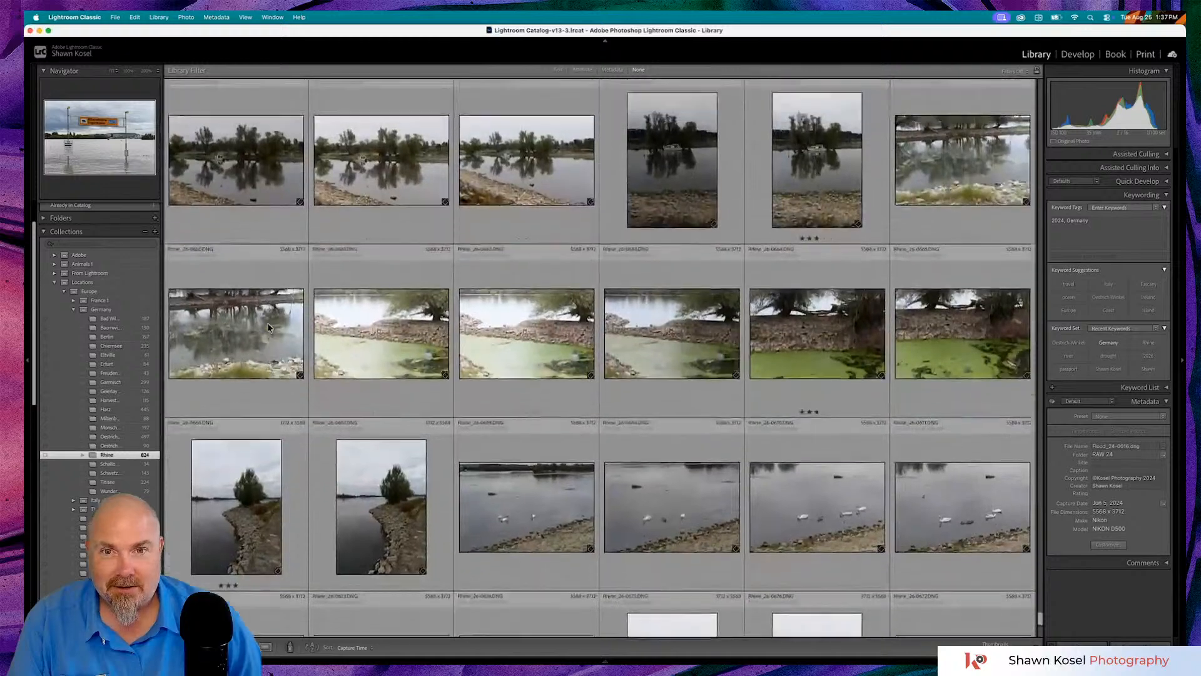
{"action": "scroll", "coordinate": [267, 326], "scroll_direction": "up", "scroll_amount": 4}
{"action": "scroll", "coordinate": [268, 326], "scroll_direction": "up", "scroll_amount": 3}
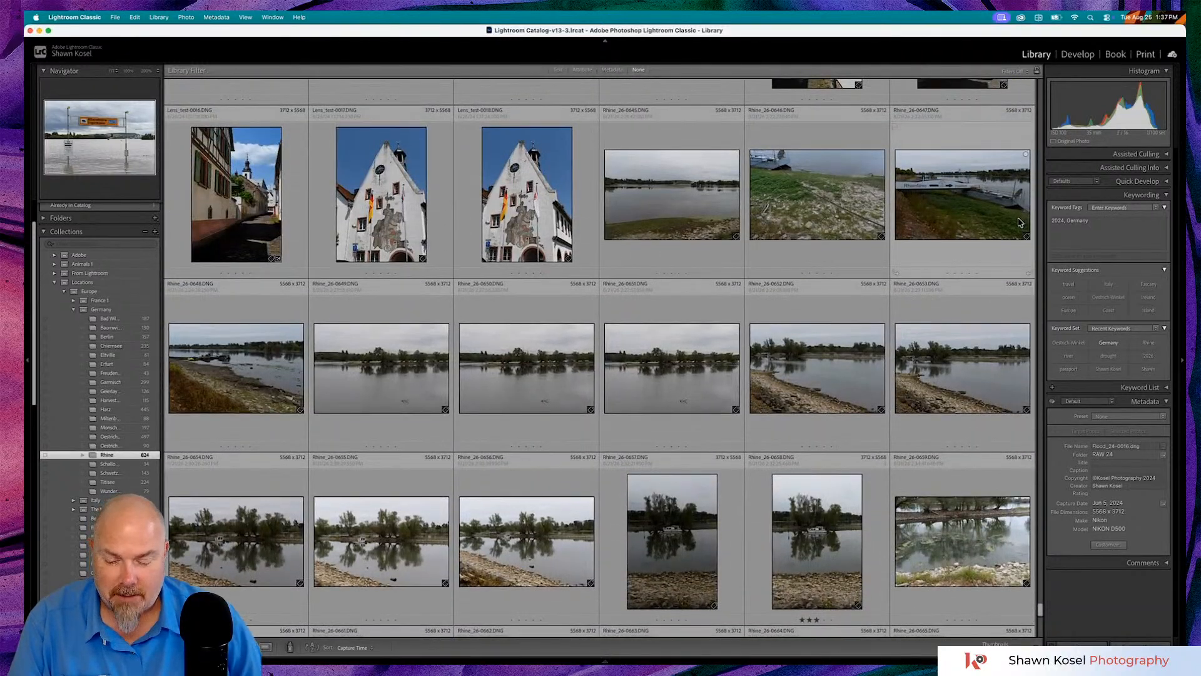
{"action": "left_click", "coordinate": [981, 204]}
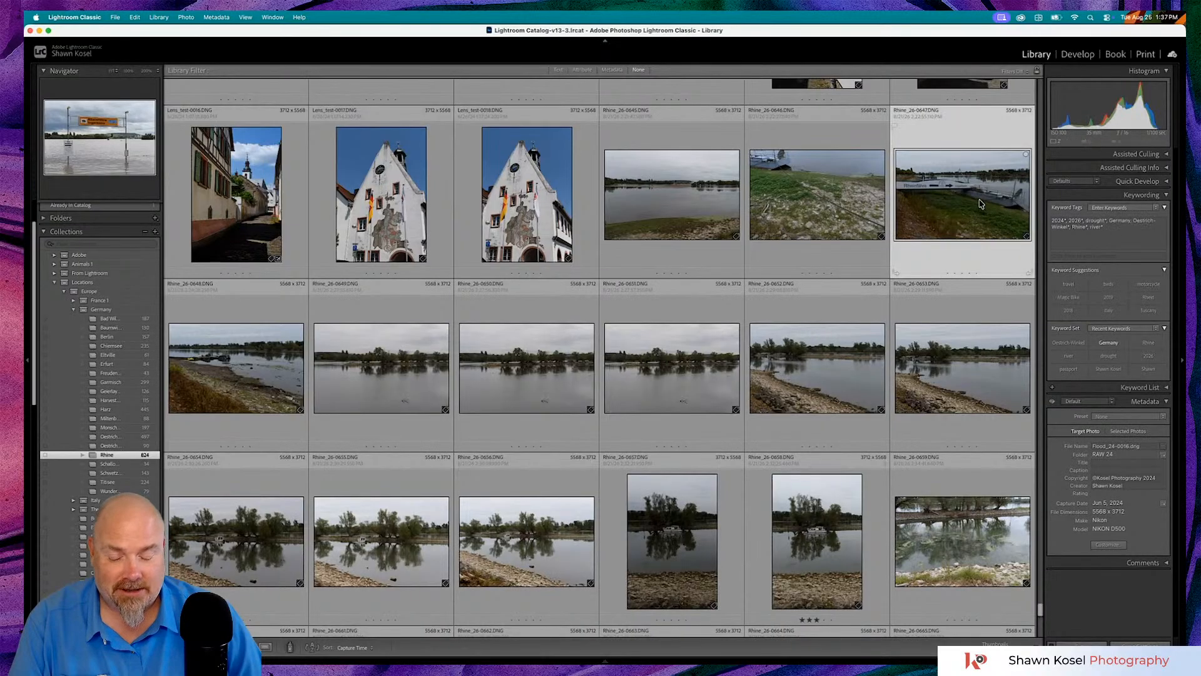
{"action": "key", "text": "c"}
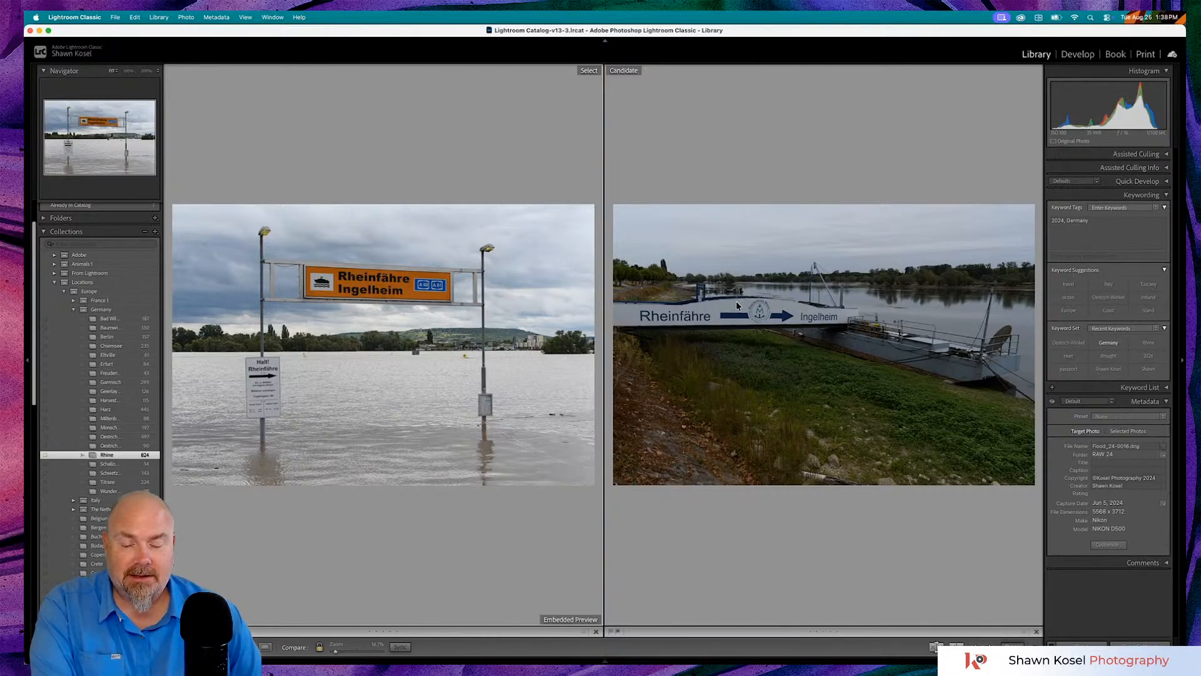
{"action": "key", "text": "g"}
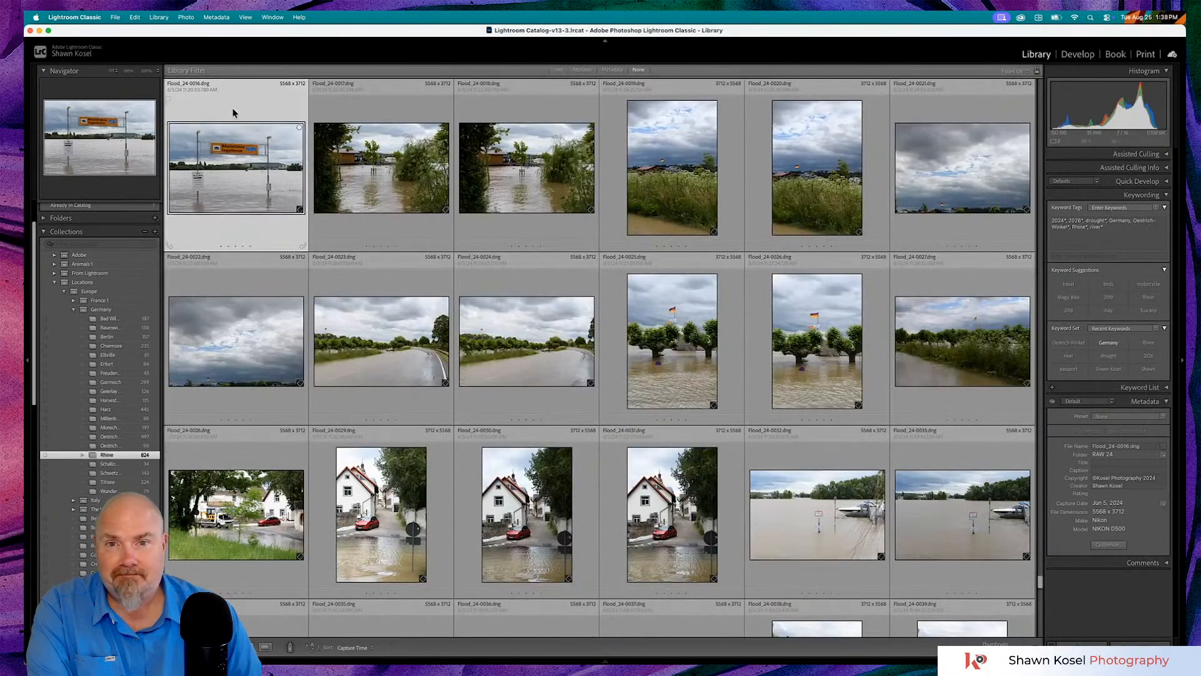
- Browse back through the older Rhein Flood photos and select the close-up of the railing over water to check its metadata
{"action": "scroll", "coordinate": [545, 252], "scroll_direction": "up", "scroll_amount": 15}
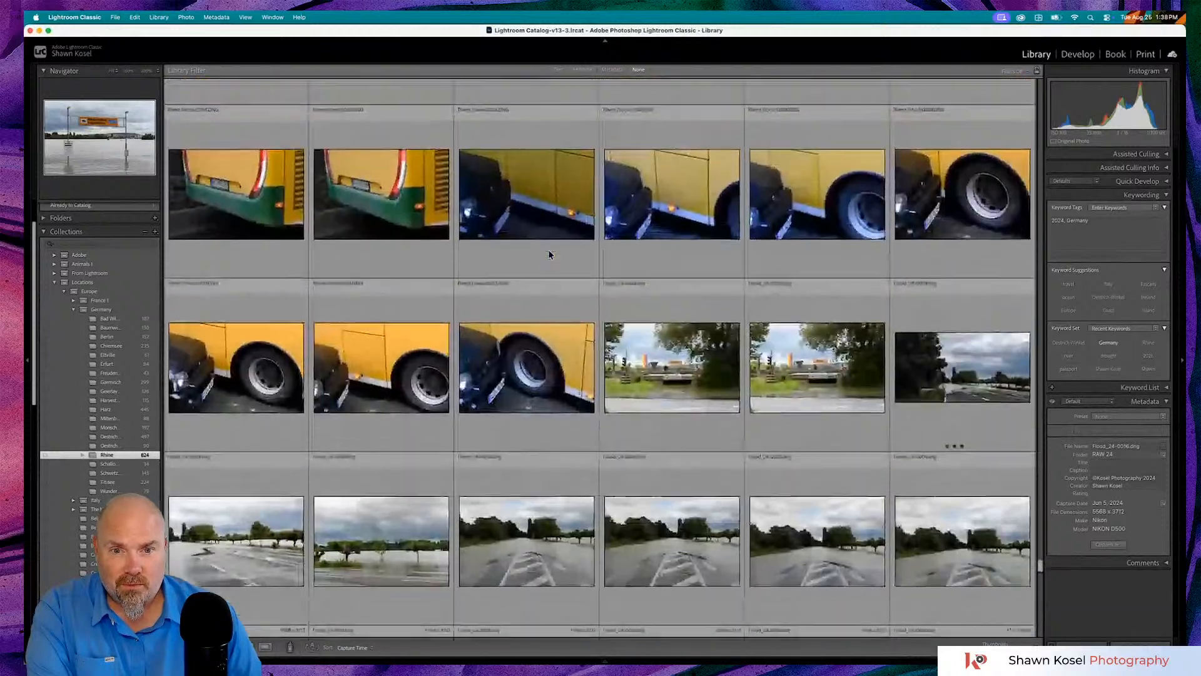
{"action": "scroll", "coordinate": [639, 284], "scroll_direction": "up", "scroll_amount": 2}
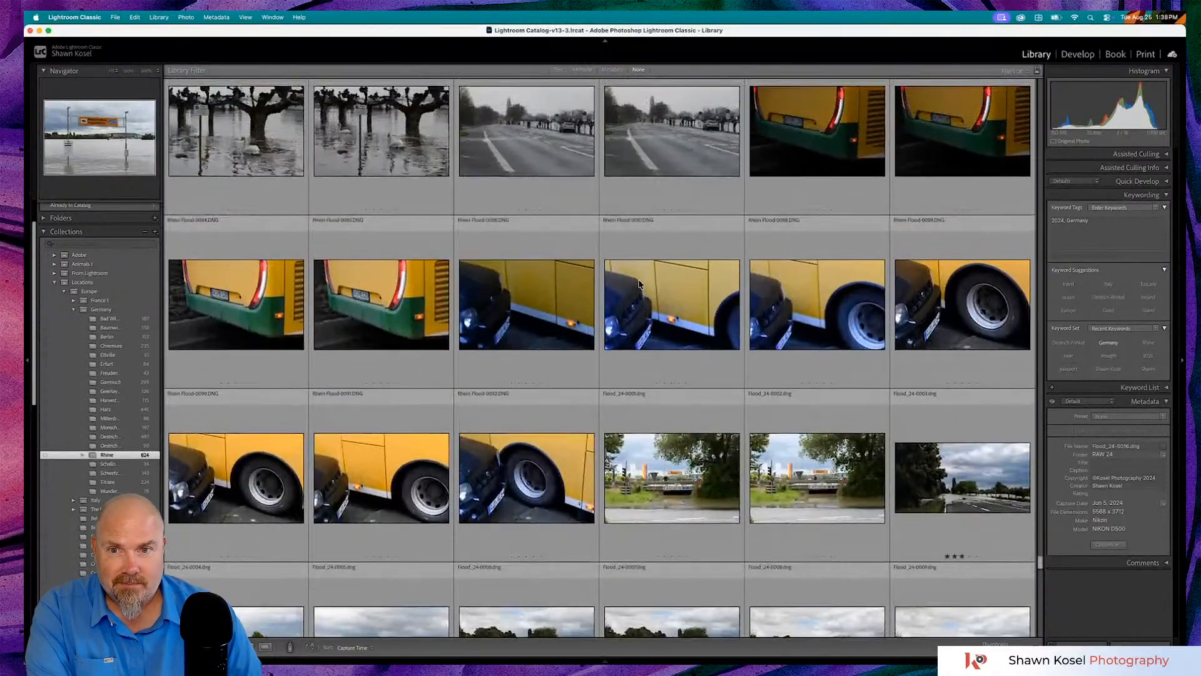
{"action": "scroll", "coordinate": [639, 284], "scroll_direction": "up", "scroll_amount": 20}
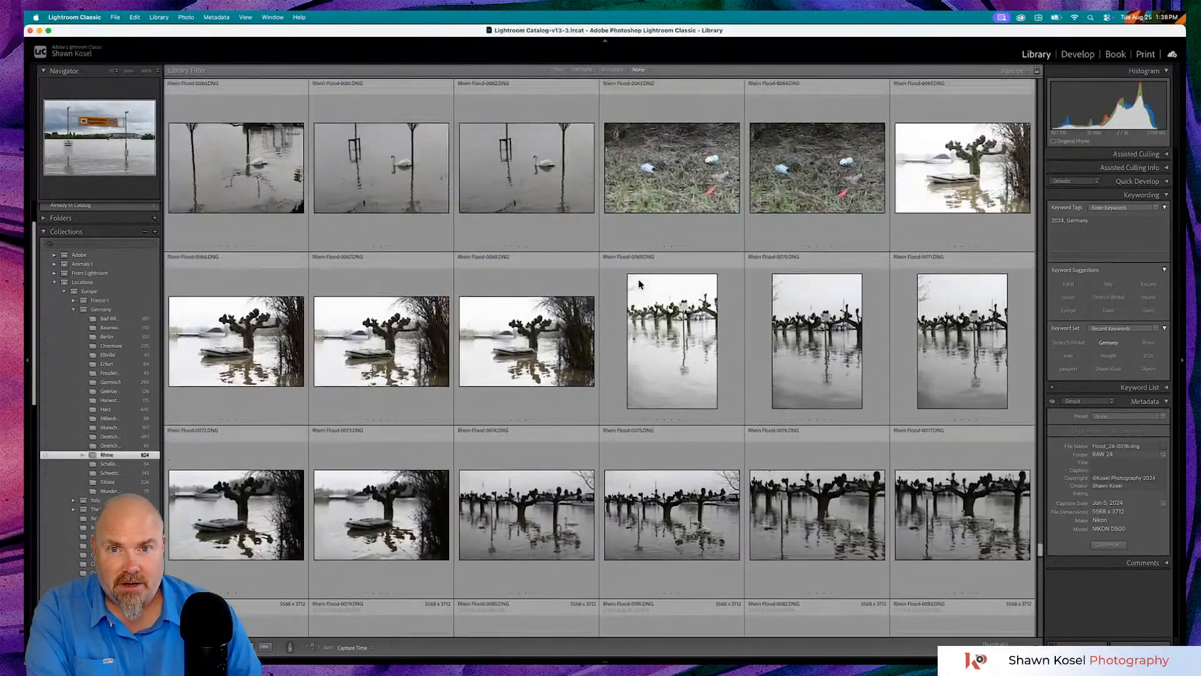
{"action": "scroll", "coordinate": [639, 284], "scroll_direction": "up", "scroll_amount": 10}
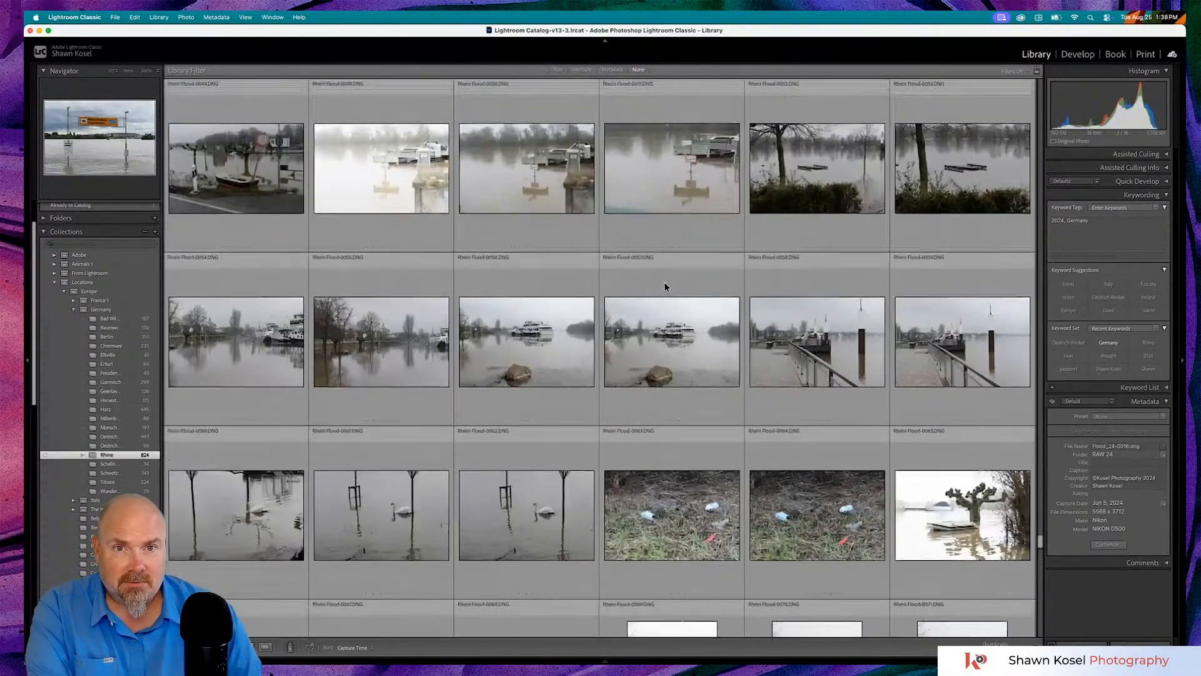
{"action": "scroll", "coordinate": [665, 287], "scroll_direction": "up", "scroll_amount": 10}
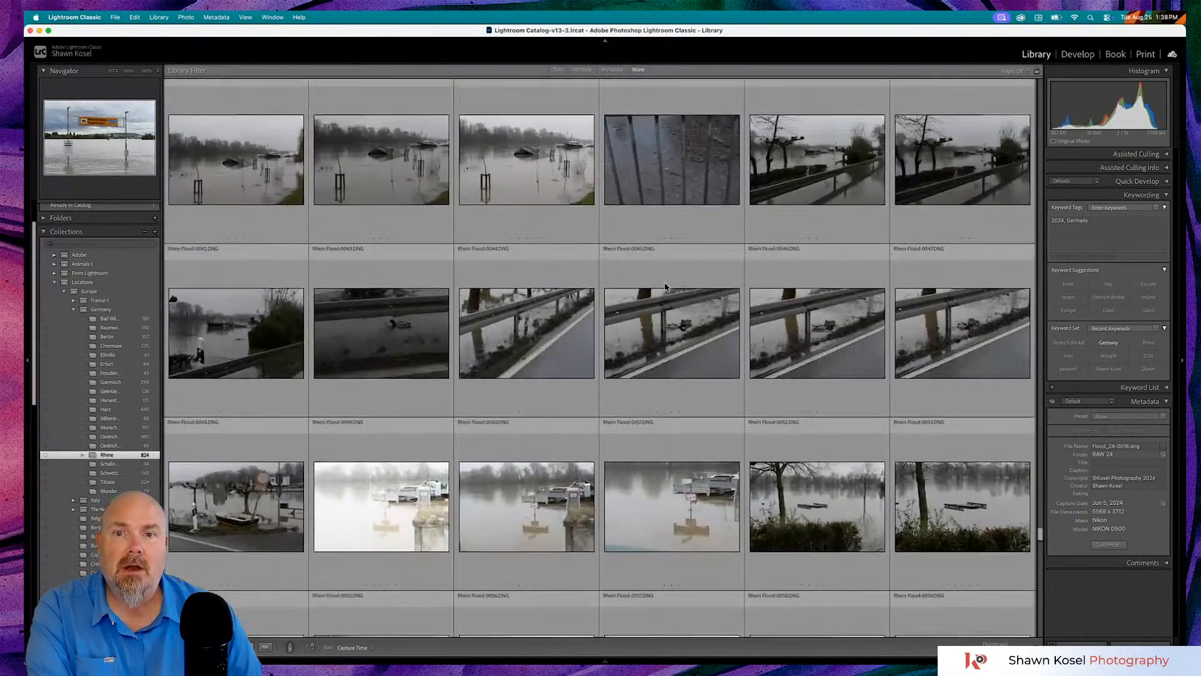
{"action": "scroll", "coordinate": [665, 286], "scroll_direction": "up", "scroll_amount": 7}
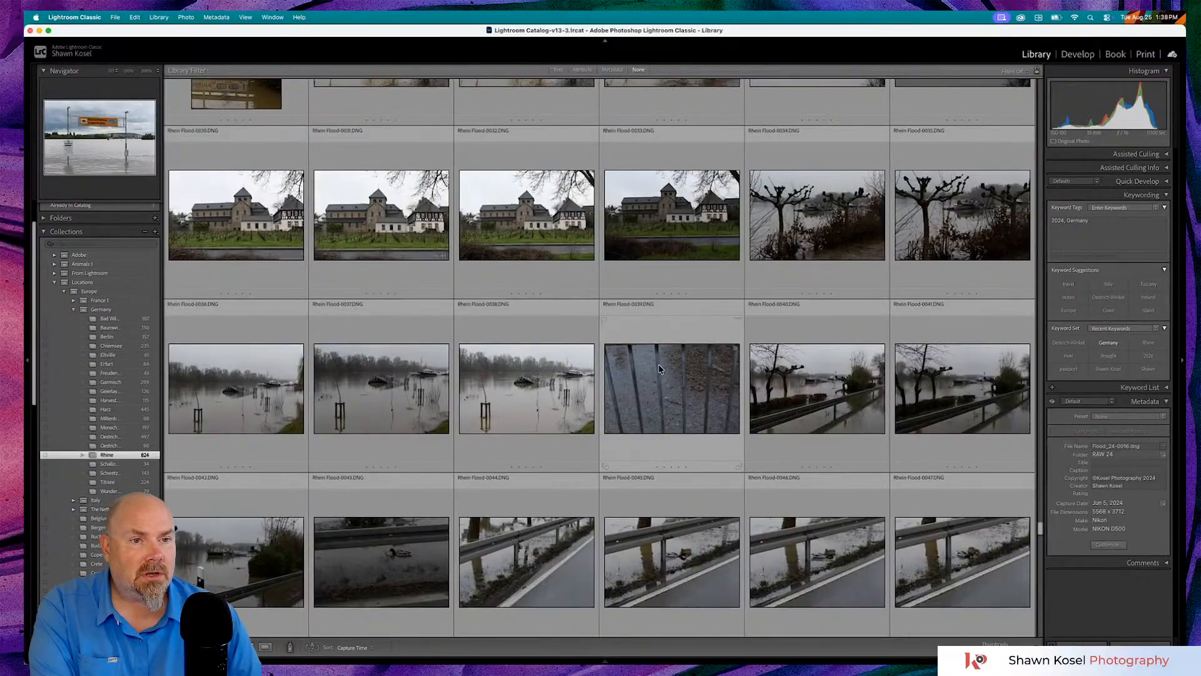
{"action": "left_click", "coordinate": [658, 370]}
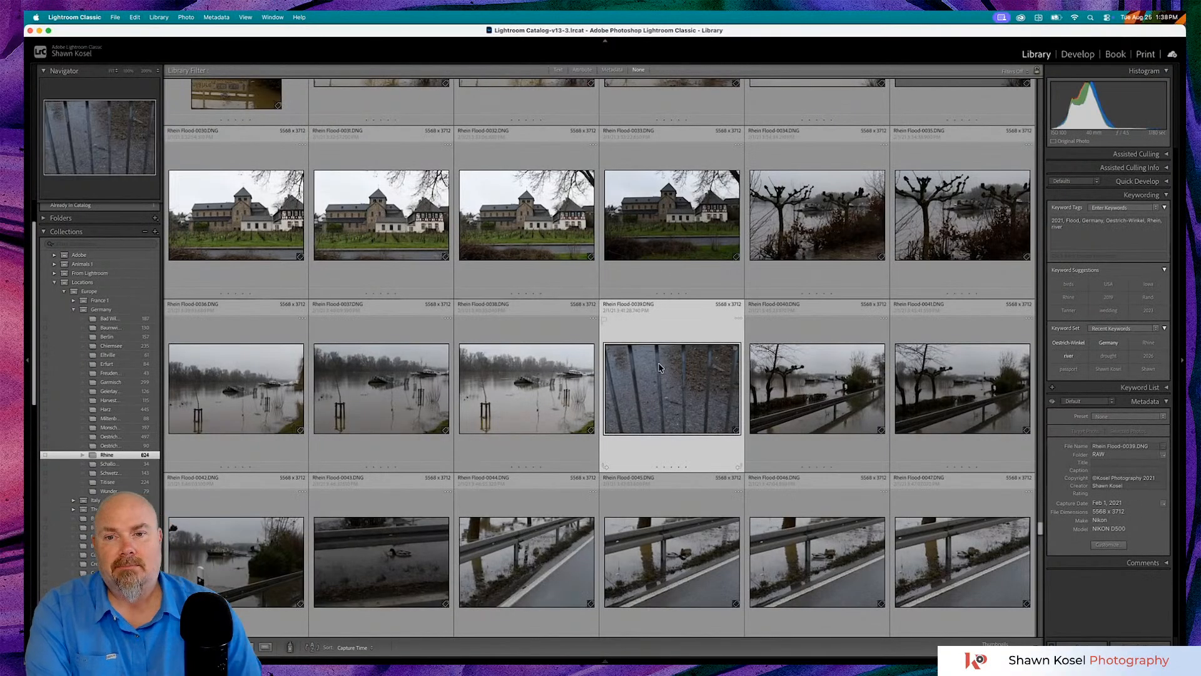
- Look through the recent drought photos at the end of the collection and select the last white gabled building photo before them
{"action": "scroll", "coordinate": [669, 392], "scroll_direction": "down", "scroll_amount": 20}
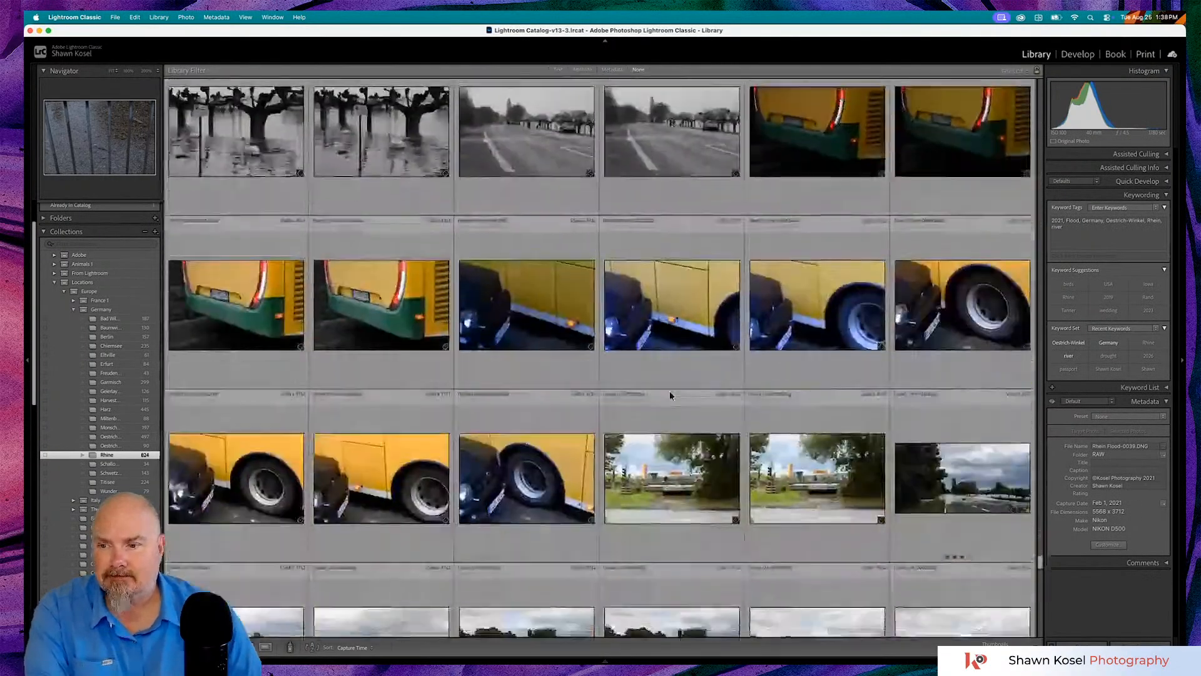
{"action": "scroll", "coordinate": [669, 396], "scroll_direction": "down", "scroll_amount": 20}
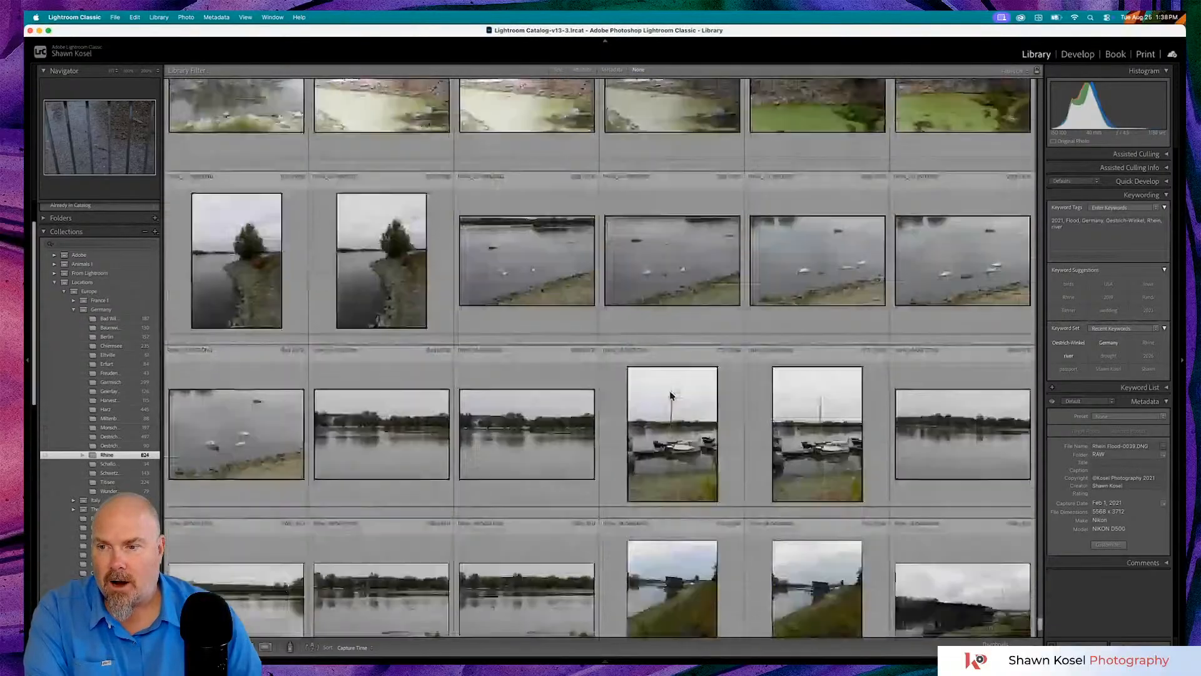
{"action": "scroll", "coordinate": [670, 396], "scroll_direction": "down", "scroll_amount": 5}
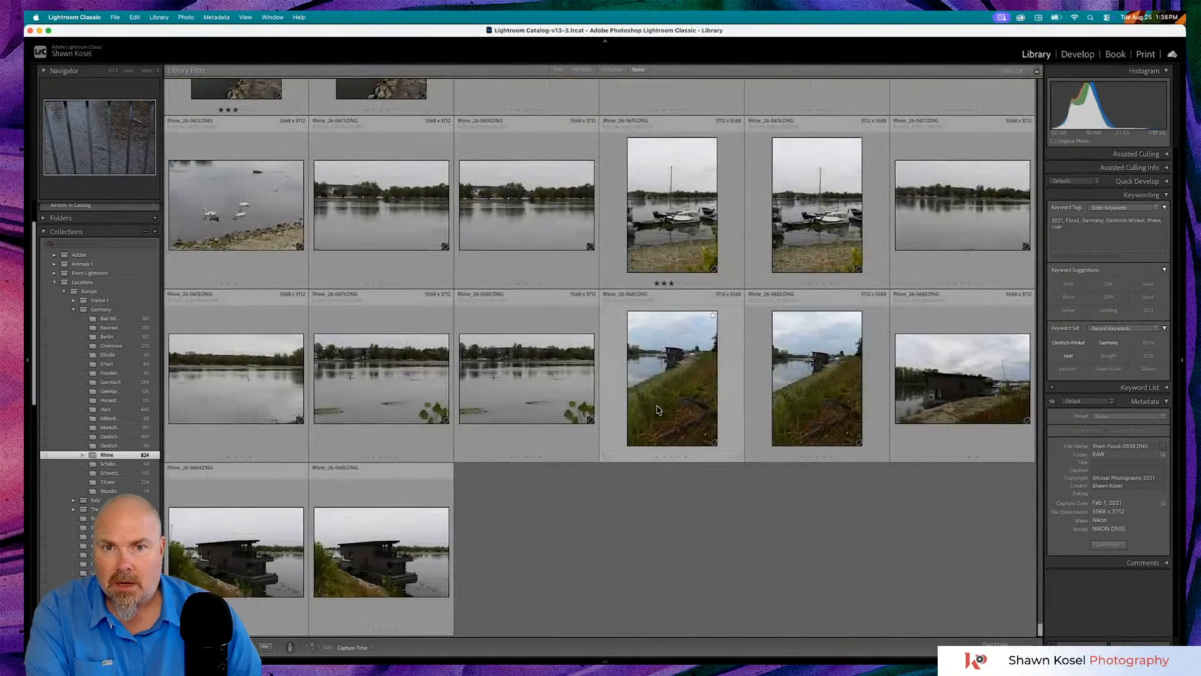
{"action": "scroll", "coordinate": [672, 395], "scroll_direction": "up", "scroll_amount": 5}
{"action": "scroll", "coordinate": [657, 409], "scroll_direction": "up", "scroll_amount": 2}
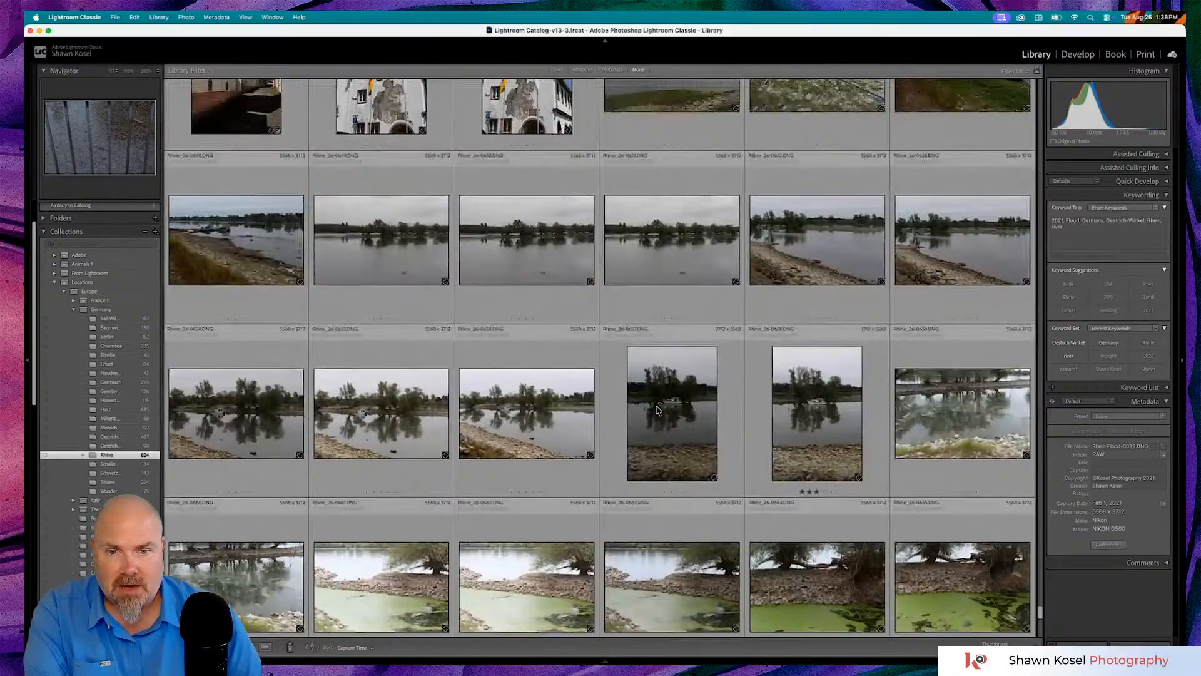
{"action": "scroll", "coordinate": [681, 408], "scroll_direction": "up", "scroll_amount": 3}
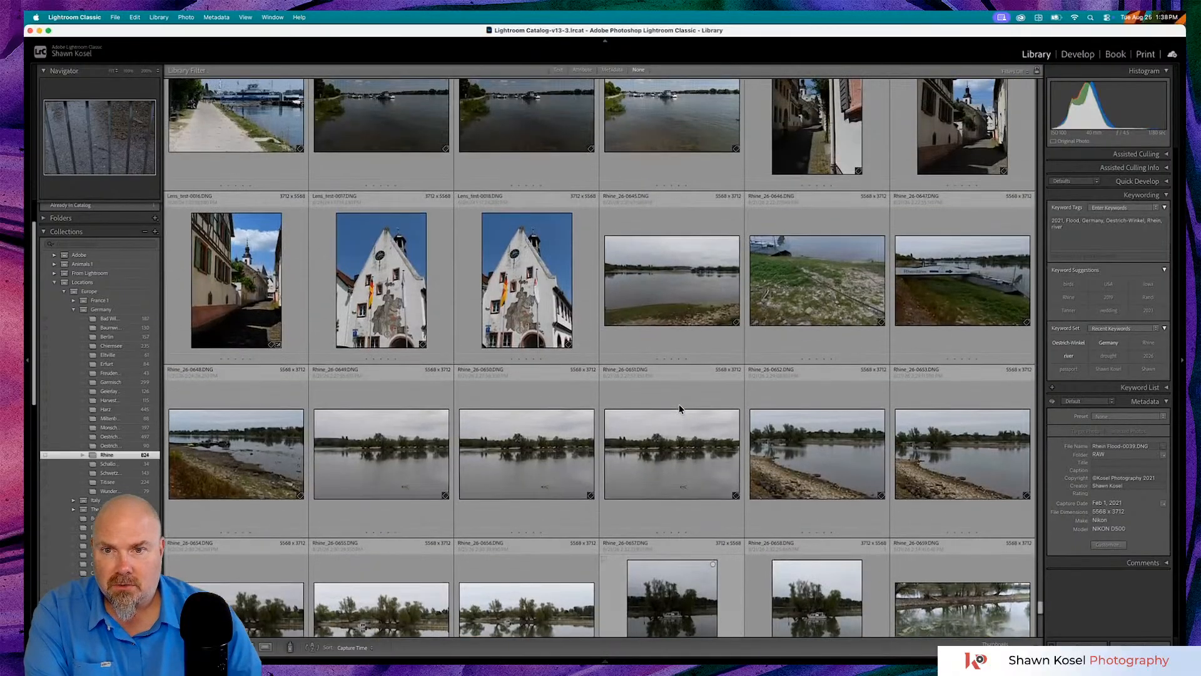
{"action": "left_click", "coordinate": [536, 288]}
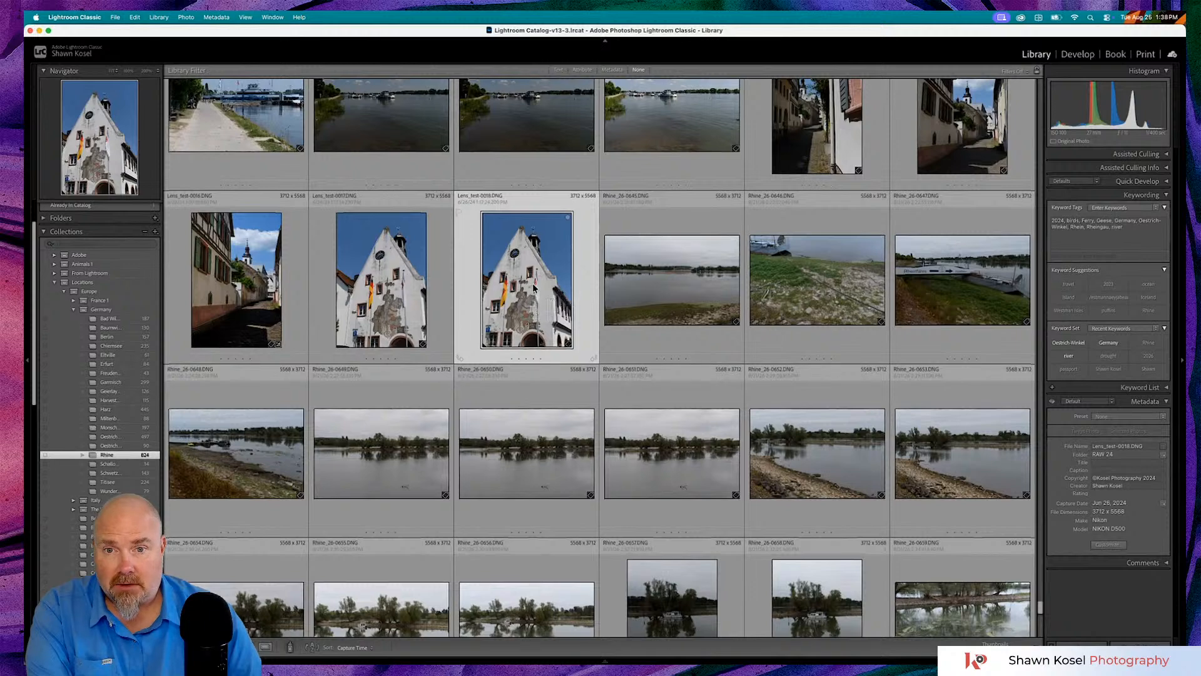
- View the riverside path and ferry photo Lens_test-0010.DNG enlarged, and return to the grid among the neighbouring photos
{"action": "scroll", "coordinate": [533, 288], "scroll_direction": "up", "scroll_amount": 3}
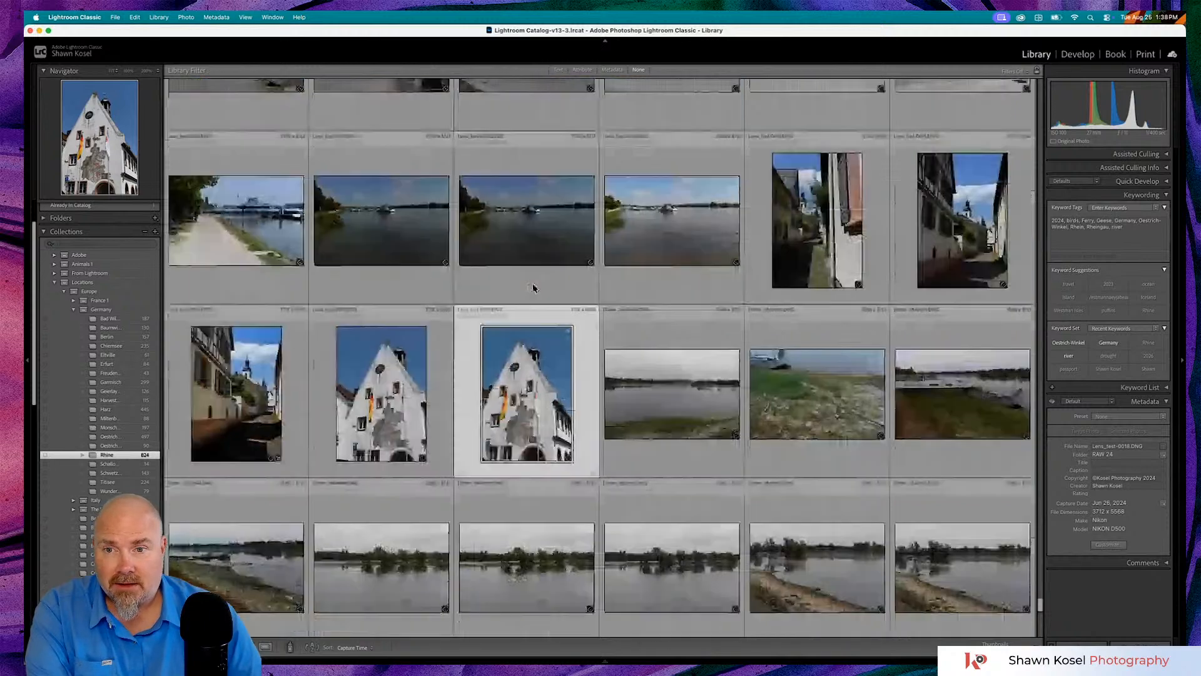
{"action": "scroll", "coordinate": [534, 288], "scroll_direction": "up", "scroll_amount": 3}
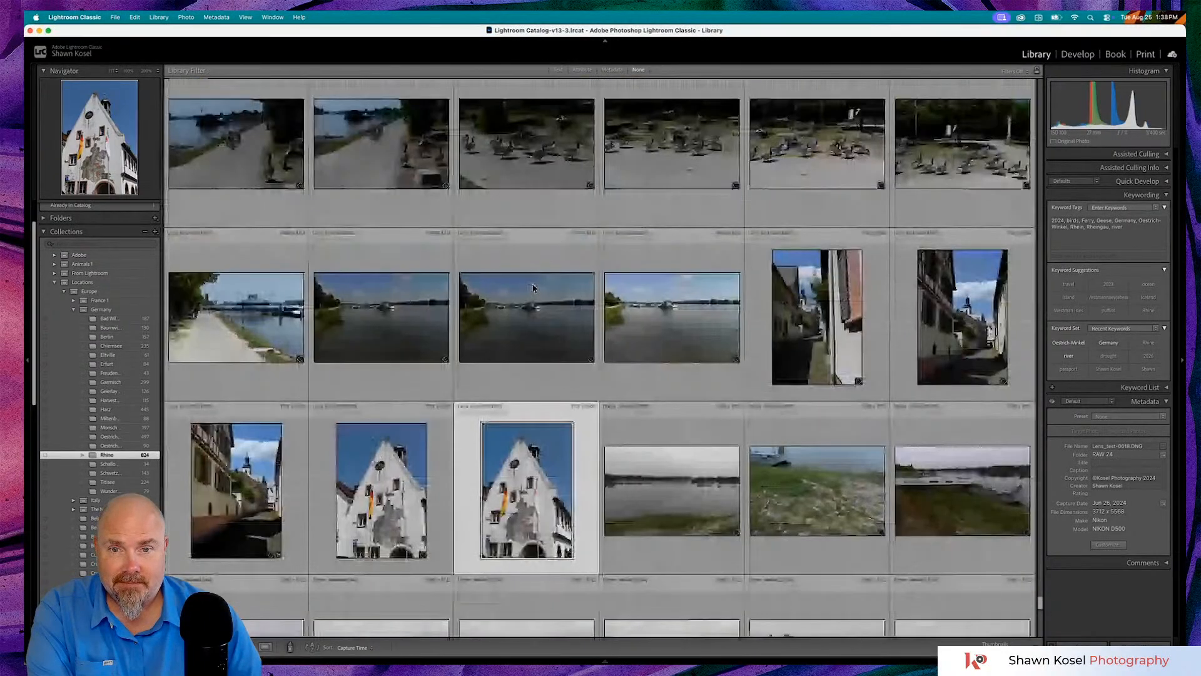
{"action": "double_click", "coordinate": [213, 317]}
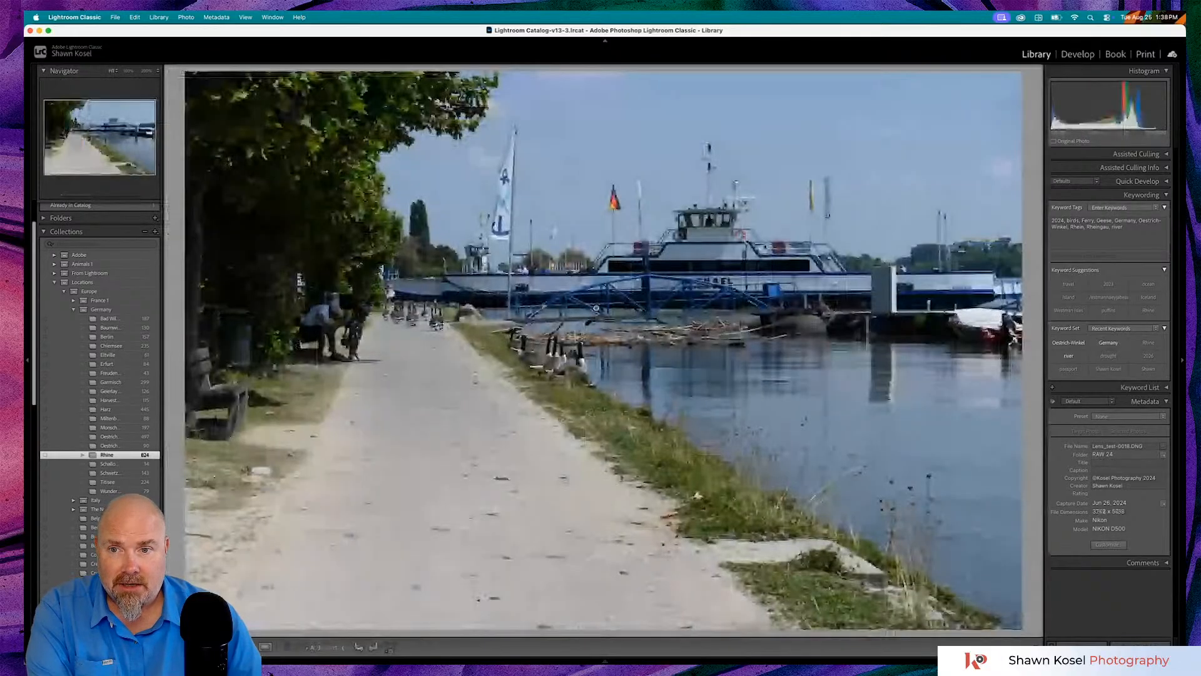
{"action": "left_click", "coordinate": [596, 308]}
{"action": "left_click", "coordinate": [595, 307]}
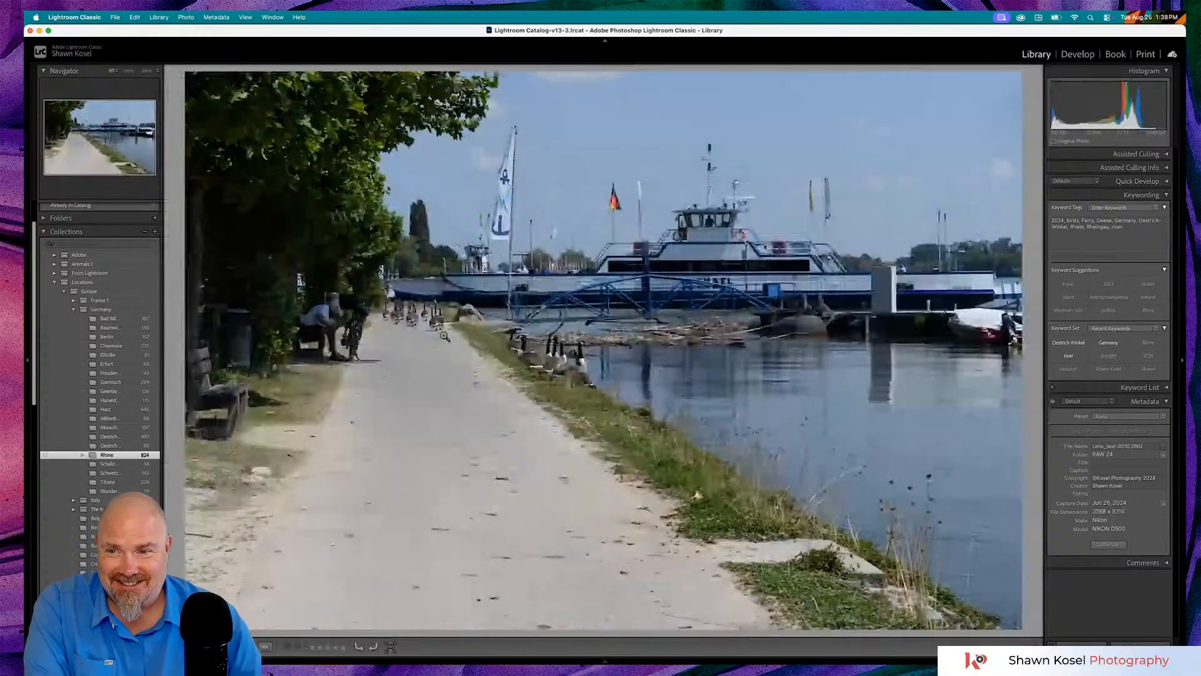
{"action": "key", "text": "g"}
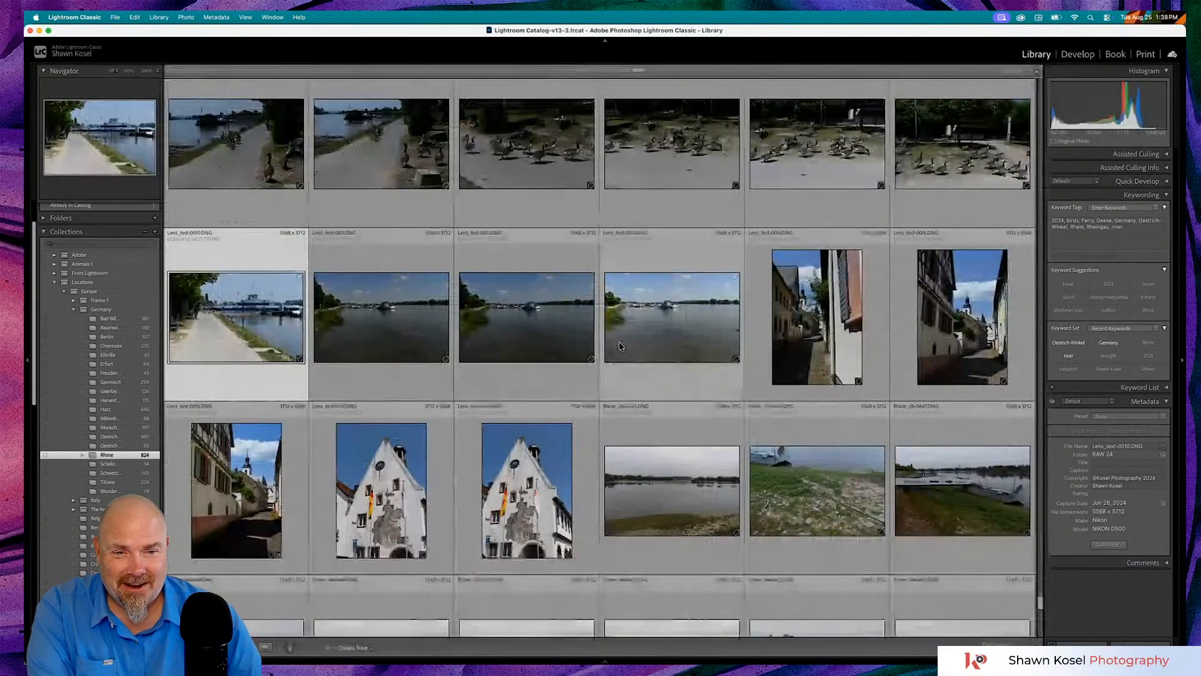
{"action": "scroll", "coordinate": [618, 343], "scroll_direction": "down", "scroll_amount": 5}
{"action": "scroll", "coordinate": [619, 345], "scroll_direction": "up", "scroll_amount": 5}
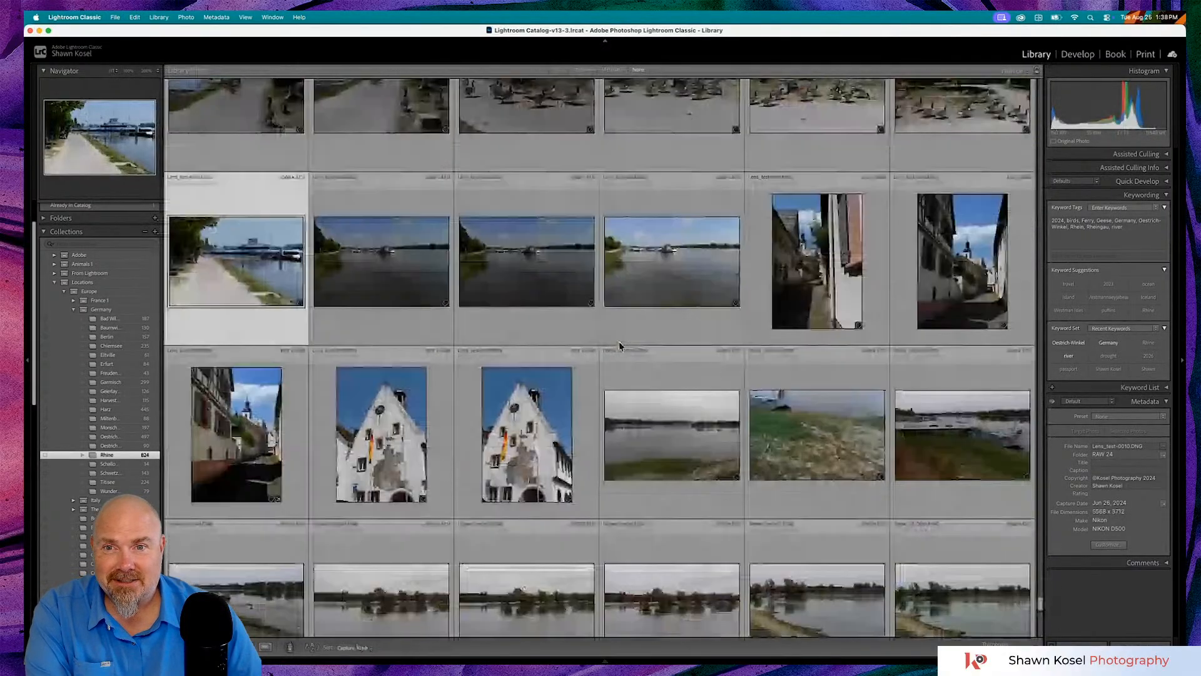
- Compare the riverside path photo Lens_test-0010.DNG side by side with the flooded Rheinfähre Ingelheim sign photo
{"action": "scroll", "coordinate": [620, 345], "scroll_direction": "up", "scroll_amount": 10}
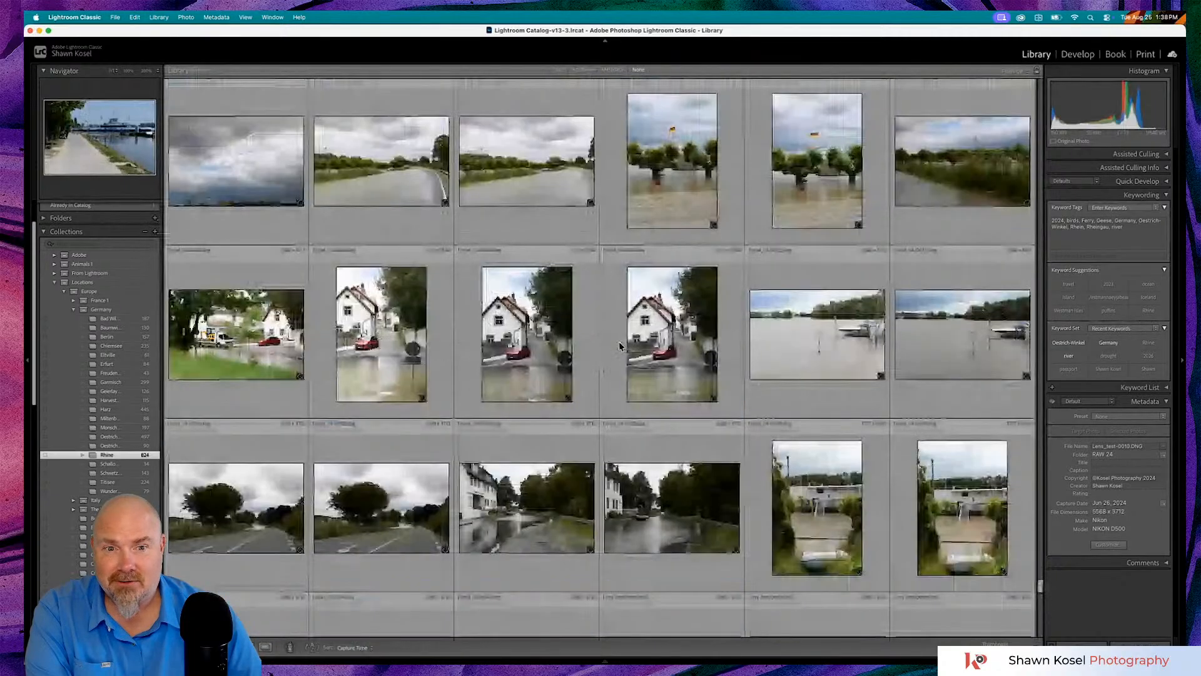
{"action": "scroll", "coordinate": [619, 346], "scroll_direction": "up", "scroll_amount": 2}
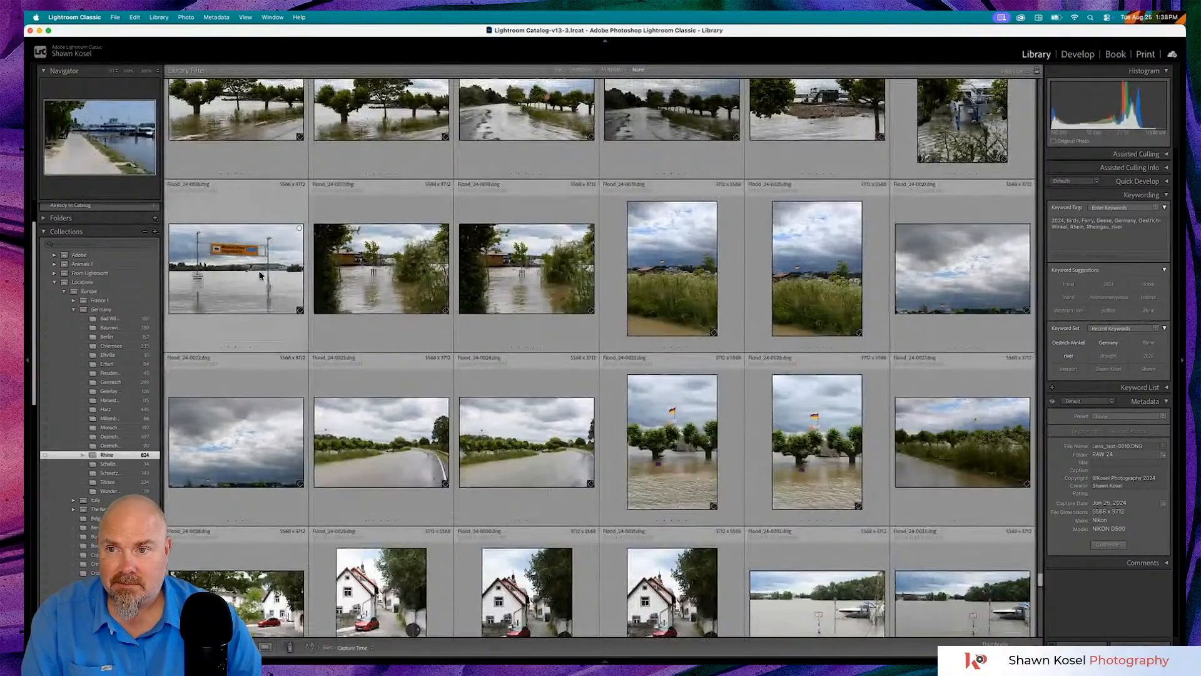
{"action": "left_click", "coordinate": [259, 273], "text": "super"}
{"action": "key", "text": "c"}
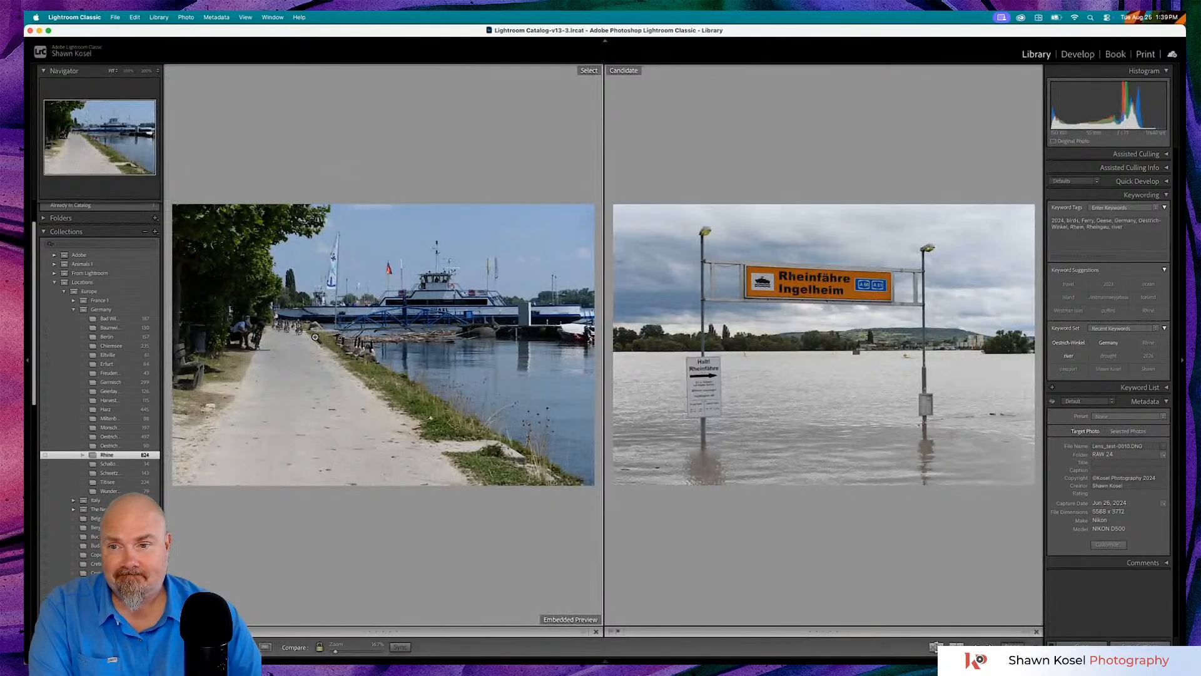
- Inspect the geese on the path up close in the comparison, restore the full view, and return to the grid
{"action": "left_click", "coordinate": [316, 338]}
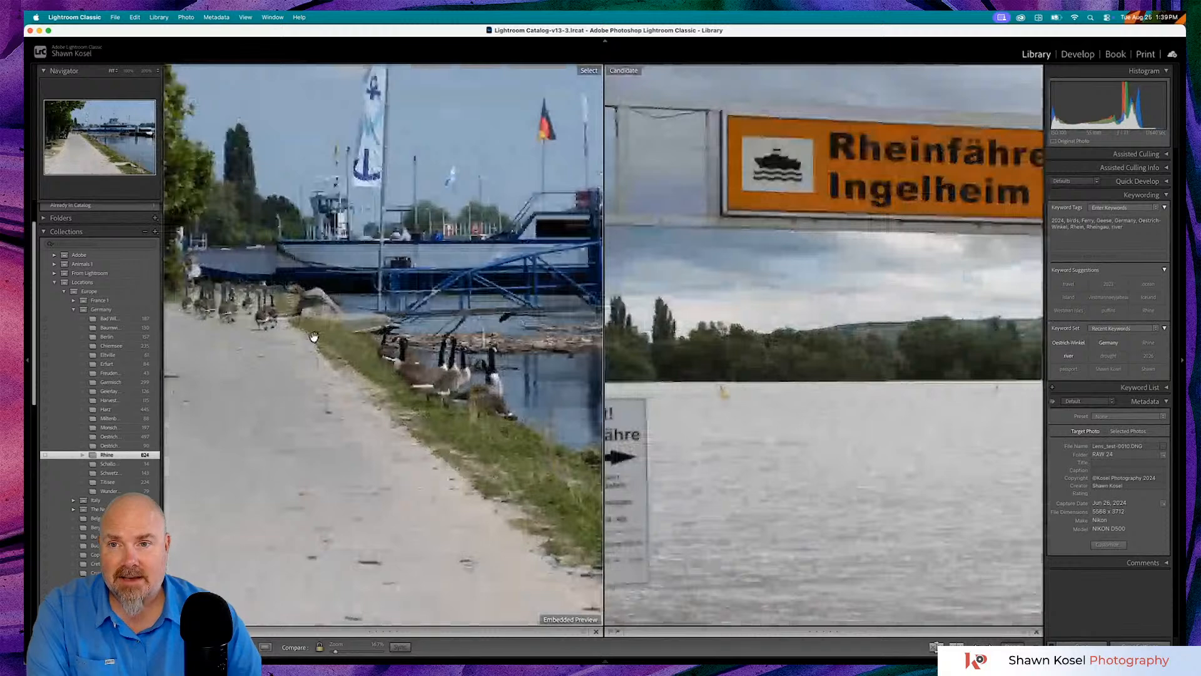
{"action": "scroll", "coordinate": [313, 337], "scroll_direction": "left", "scroll_amount": 5}
{"action": "scroll", "coordinate": [314, 336], "scroll_direction": "up", "scroll_amount": 5}
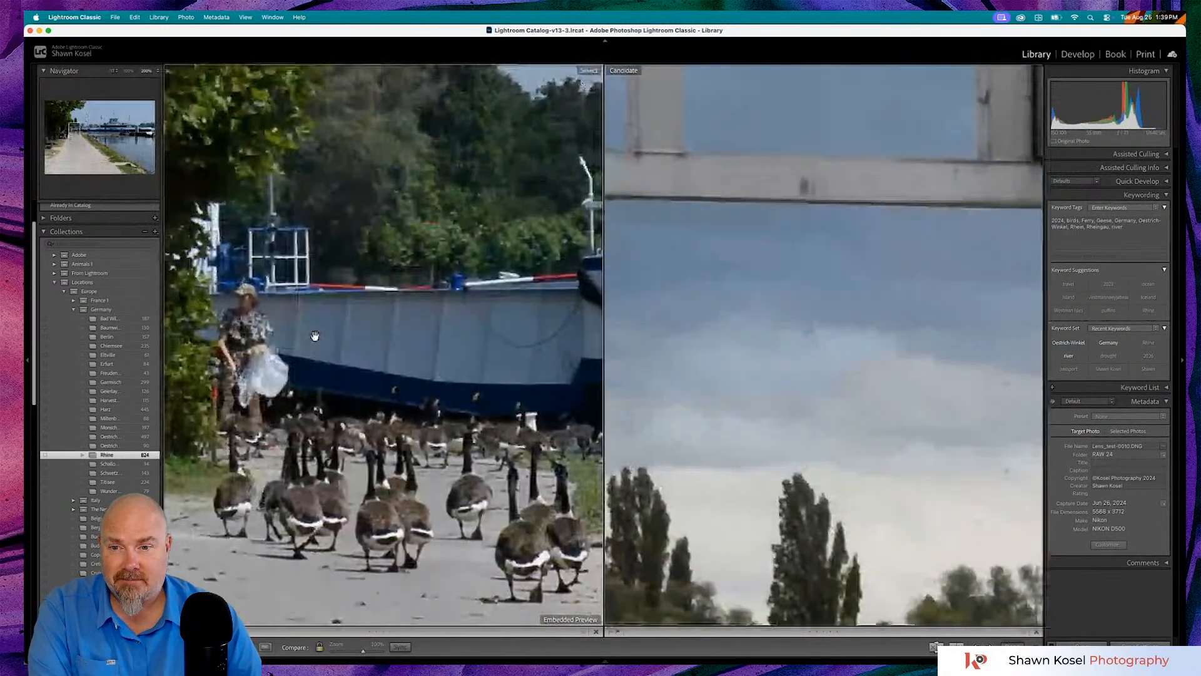
{"action": "scroll", "coordinate": [459, 386], "scroll_direction": "down", "scroll_amount": 5}
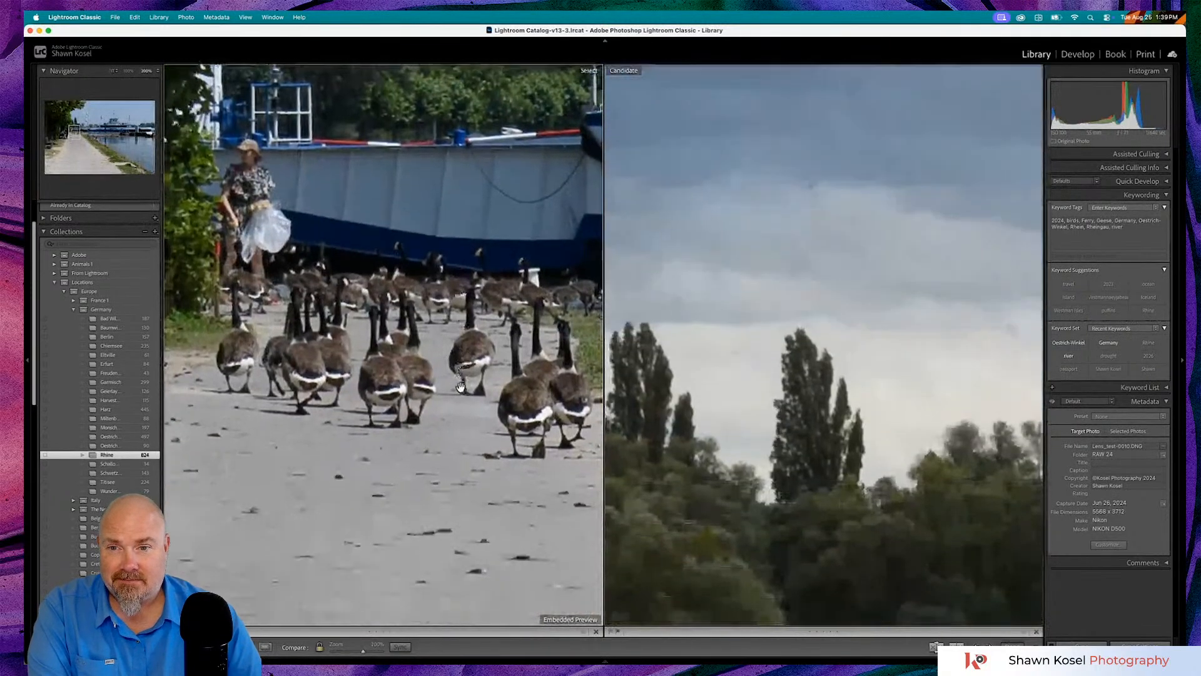
{"action": "left_click", "coordinate": [460, 386]}
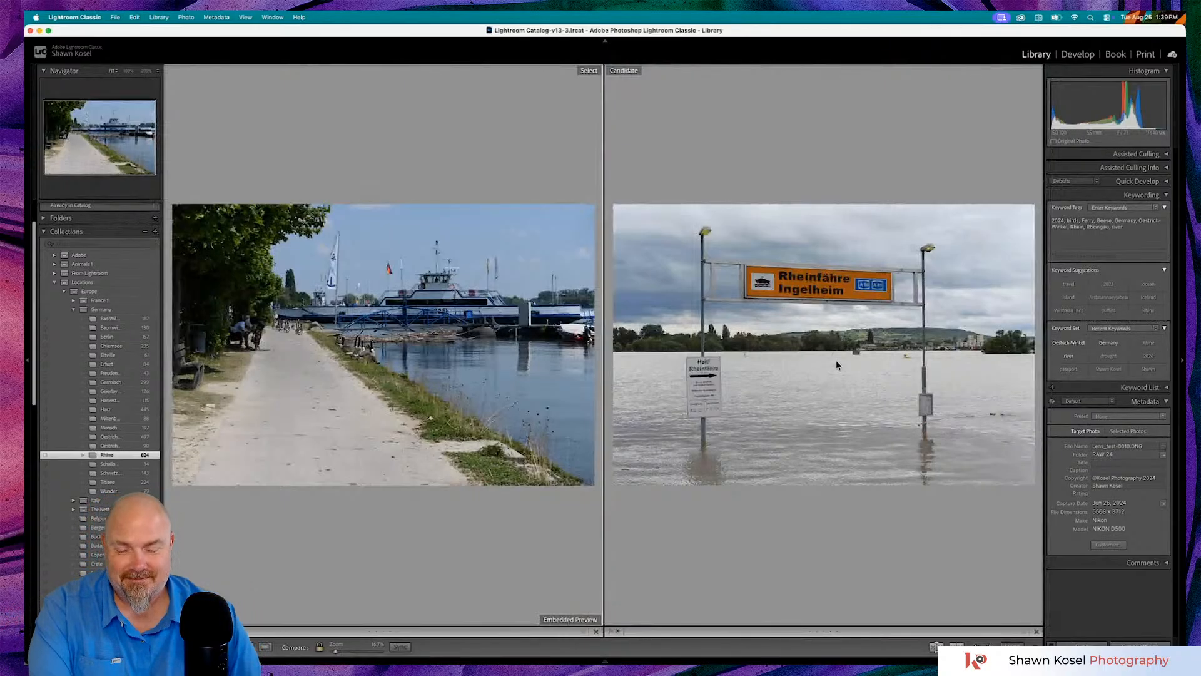
{"action": "key", "text": "g"}
- Look through the Rhine_26 drought photos after the gabled building, and come back to the Lens_test photos
{"action": "scroll", "coordinate": [753, 357], "scroll_direction": "down", "scroll_amount": 5}
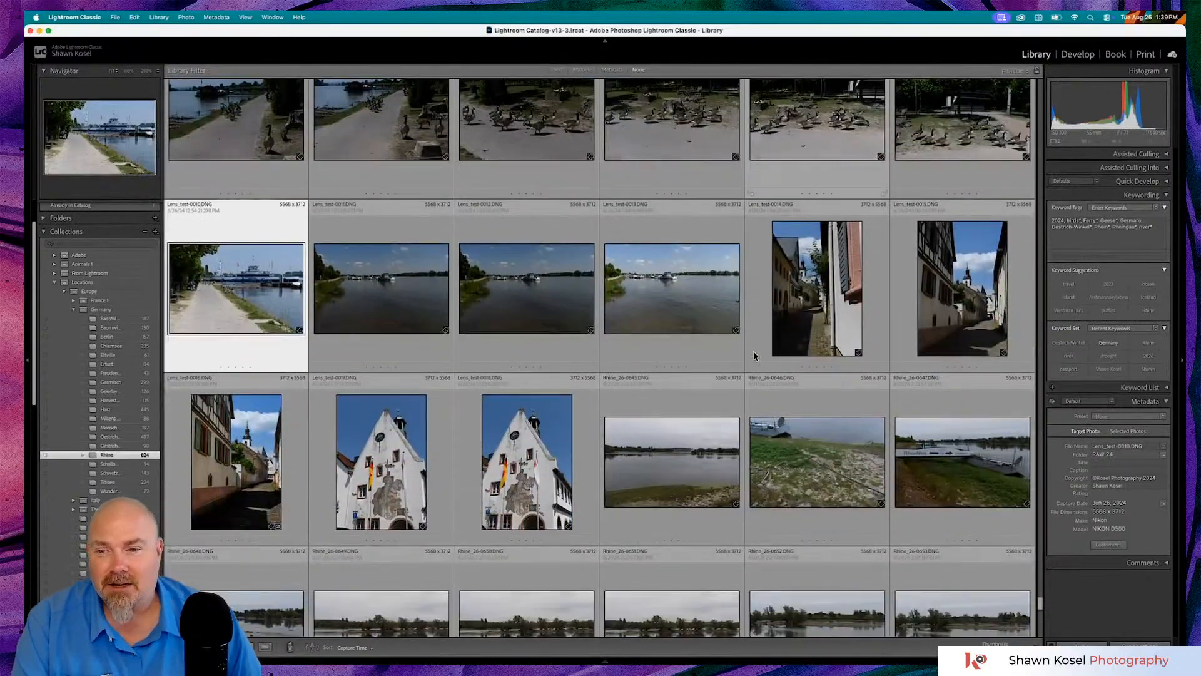
{"action": "scroll", "coordinate": [590, 278], "scroll_direction": "down", "scroll_amount": 5}
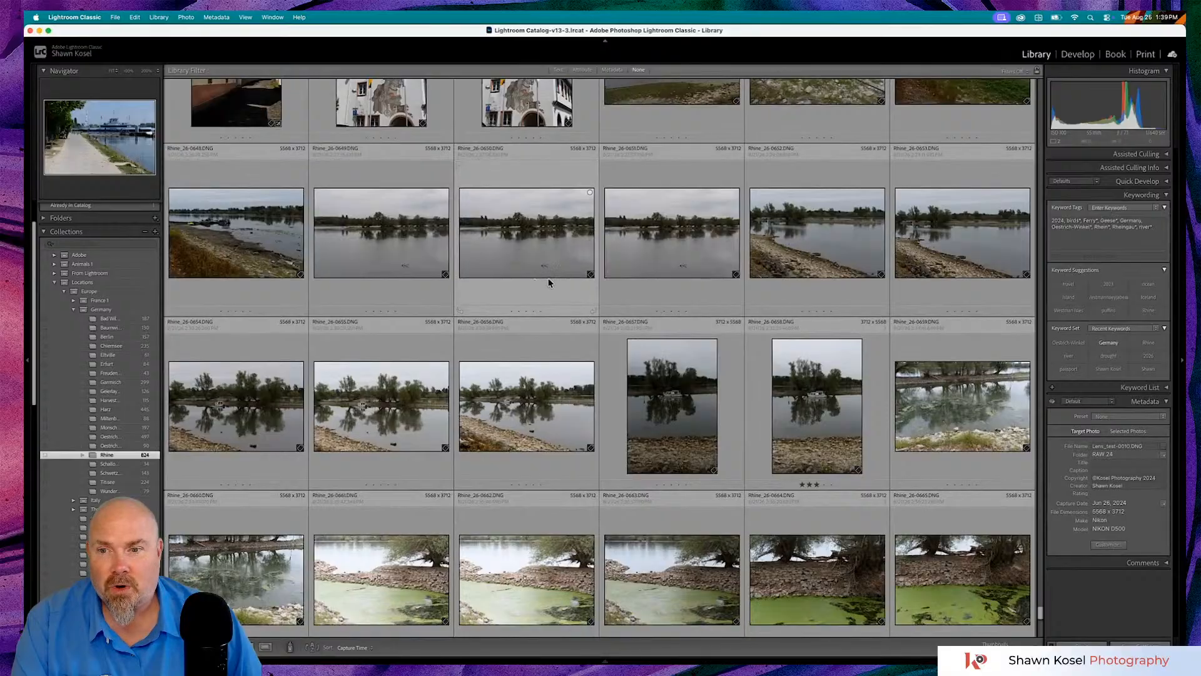
{"action": "scroll", "coordinate": [482, 194], "scroll_direction": "up", "scroll_amount": 5}
{"action": "scroll", "coordinate": [484, 198], "scroll_direction": "up", "scroll_amount": 3}
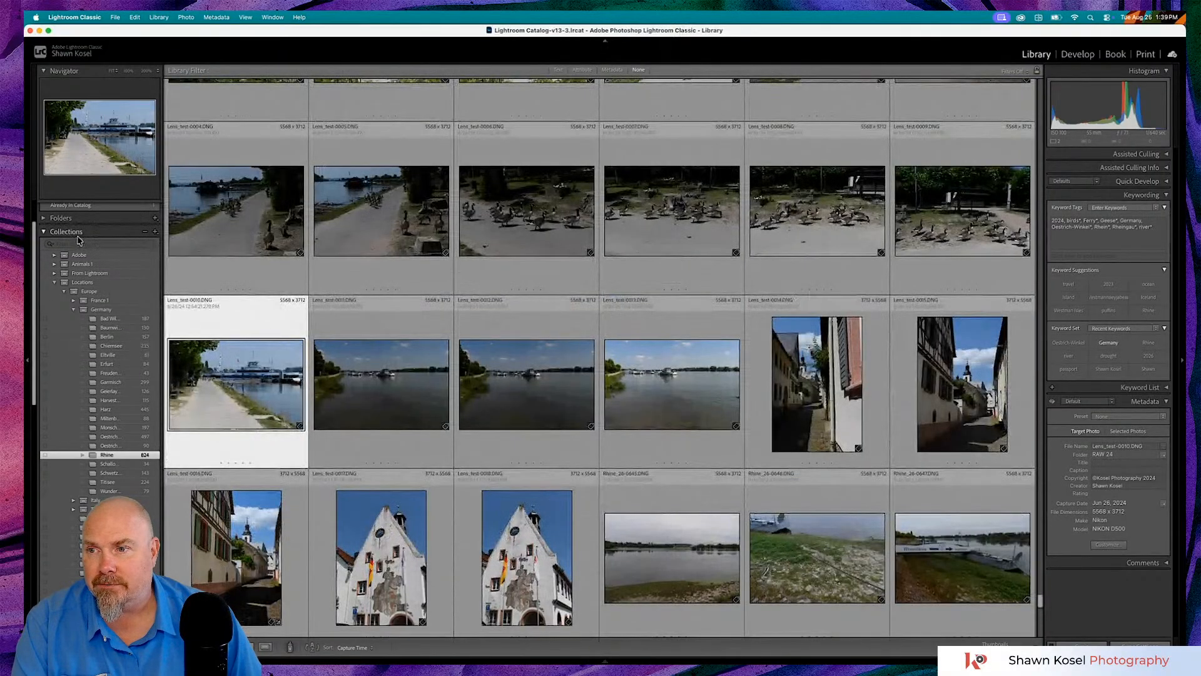
- Show all photographs in the catalog and filter them by the keyword "birds"
{"action": "scroll", "coordinate": [88, 217], "scroll_direction": "up", "scroll_amount": 3}
{"action": "left_click", "coordinate": [88, 217]}
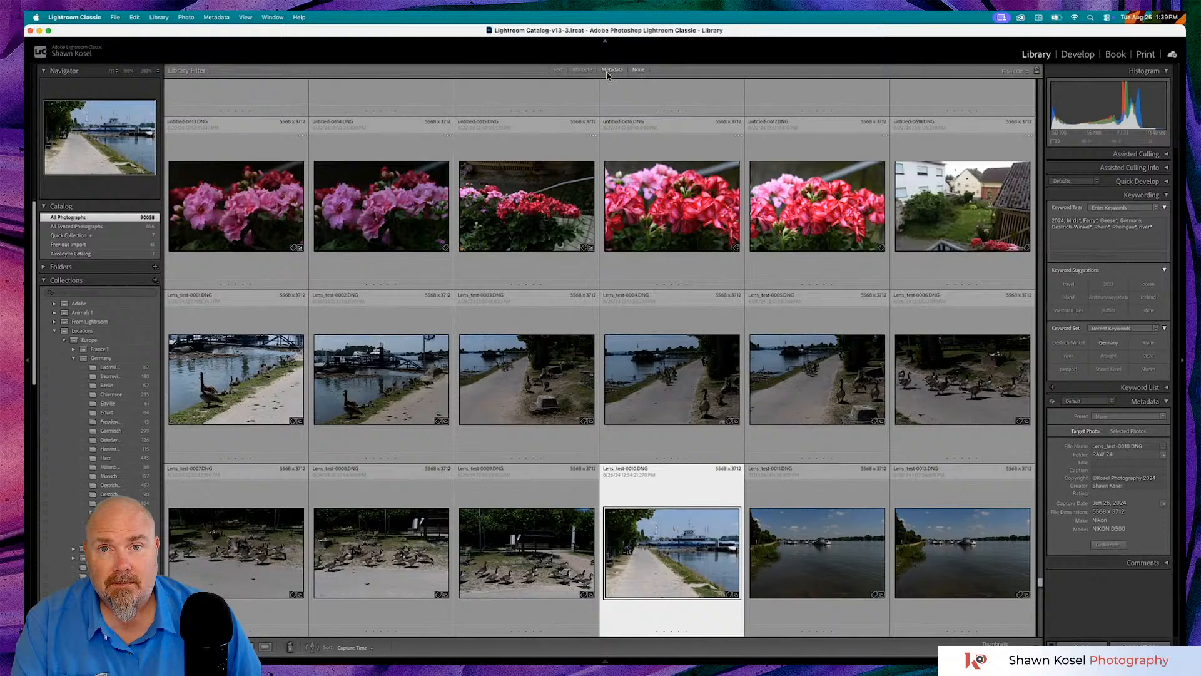
{"action": "left_click", "coordinate": [559, 71]}
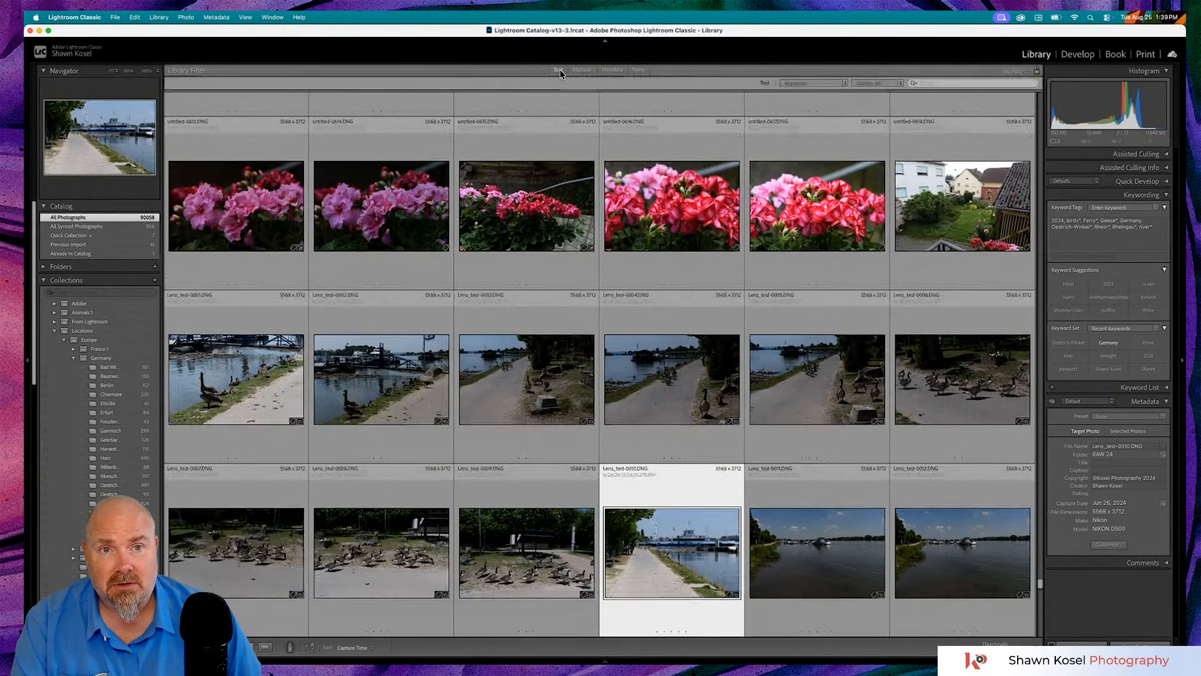
{"action": "left_click", "coordinate": [959, 83]}
{"action": "type", "text": "bi"}
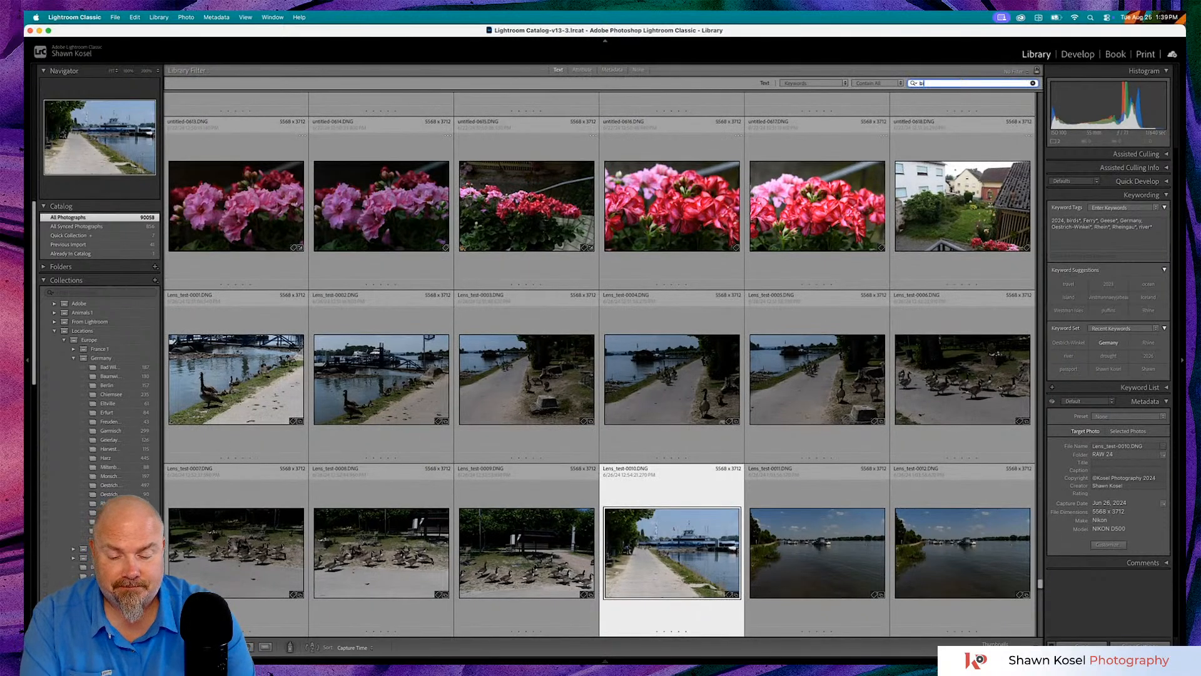
{"action": "type", "text": "rds"}
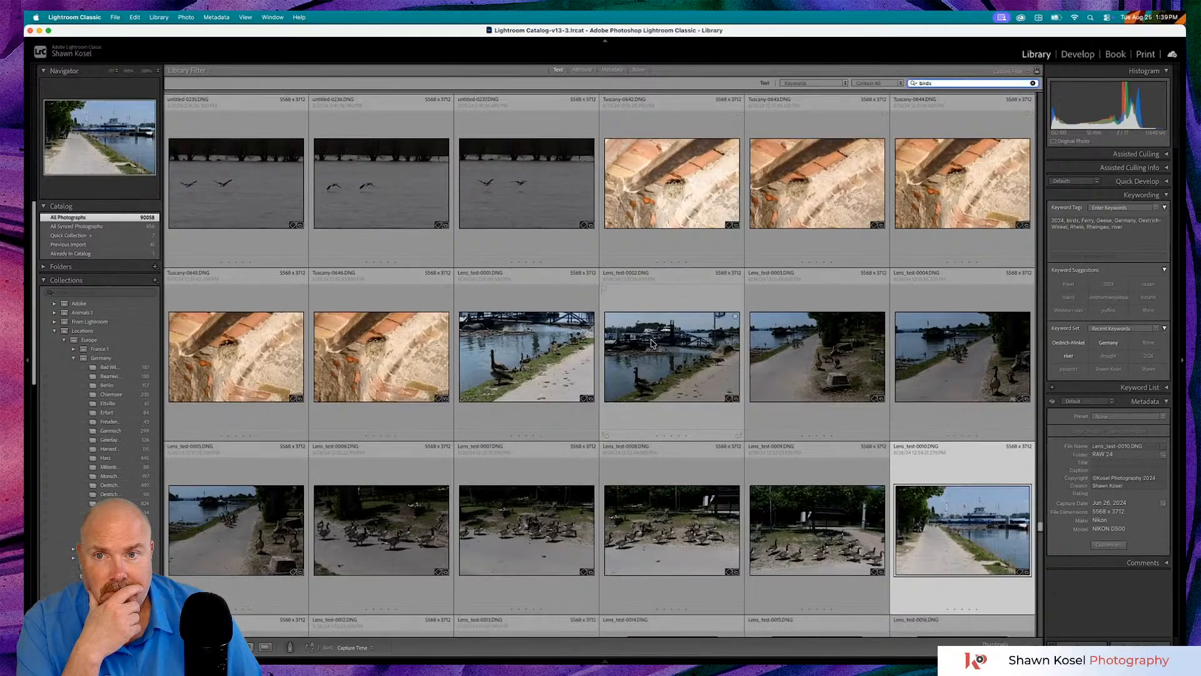
- Browse back through the filtered bird photos and select untitled-0178.DNG, a diving bird, to check its metadata
{"action": "scroll", "coordinate": [651, 344], "scroll_direction": "up", "scroll_amount": 3}
{"action": "scroll", "coordinate": [651, 343], "scroll_direction": "up", "scroll_amount": 8}
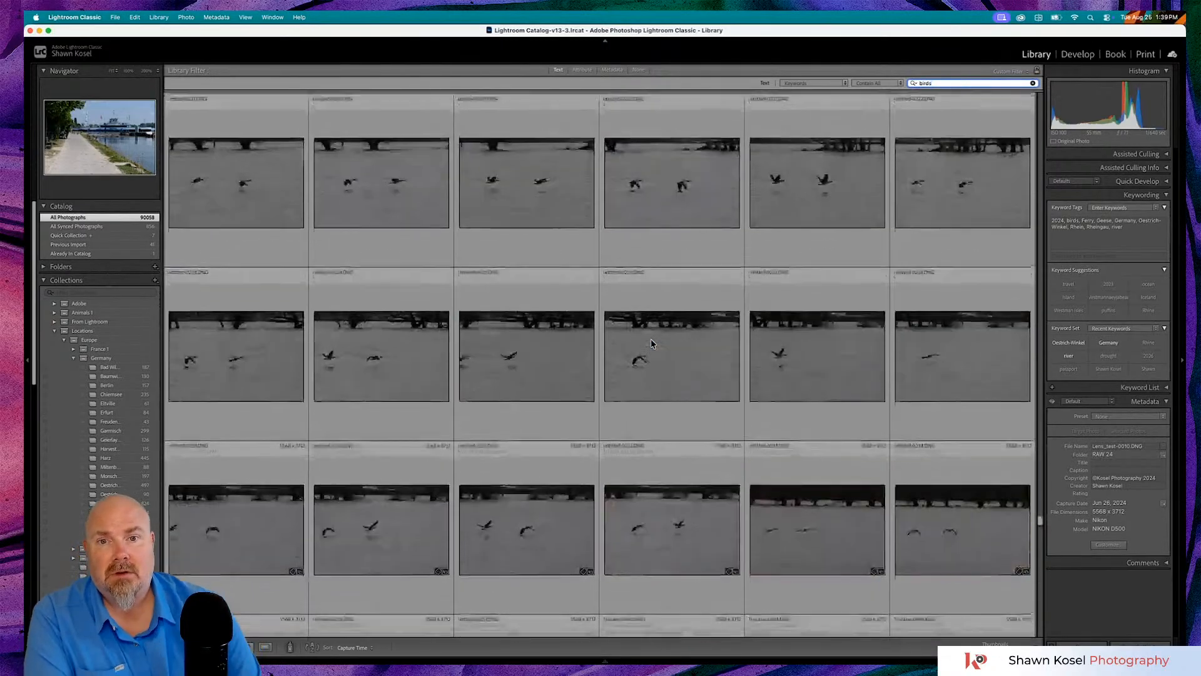
{"action": "scroll", "coordinate": [651, 344], "scroll_direction": "up", "scroll_amount": 10}
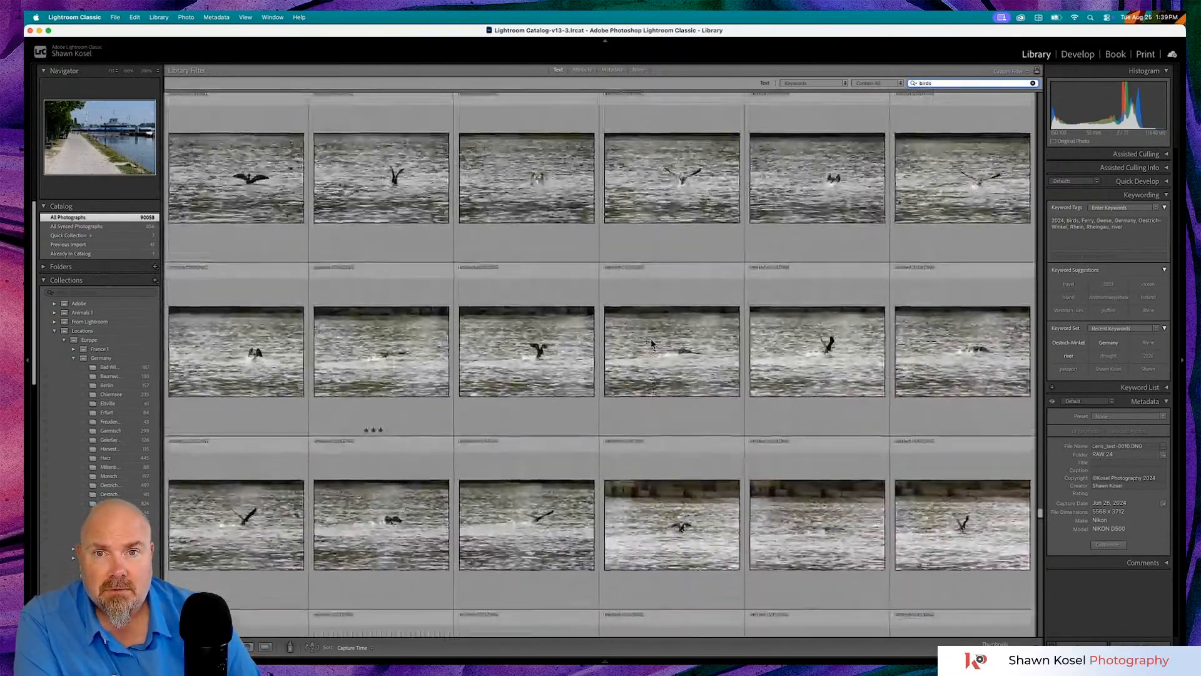
{"action": "scroll", "coordinate": [651, 343], "scroll_direction": "up", "scroll_amount": 5}
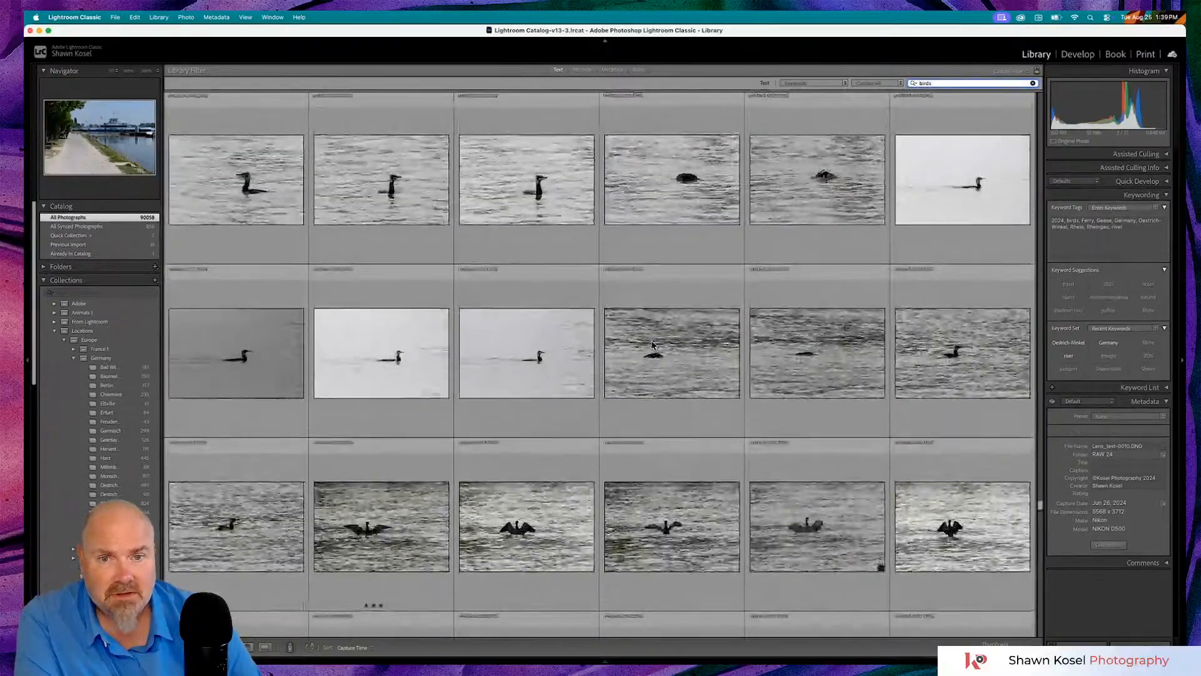
{"action": "left_click", "coordinate": [651, 343]}
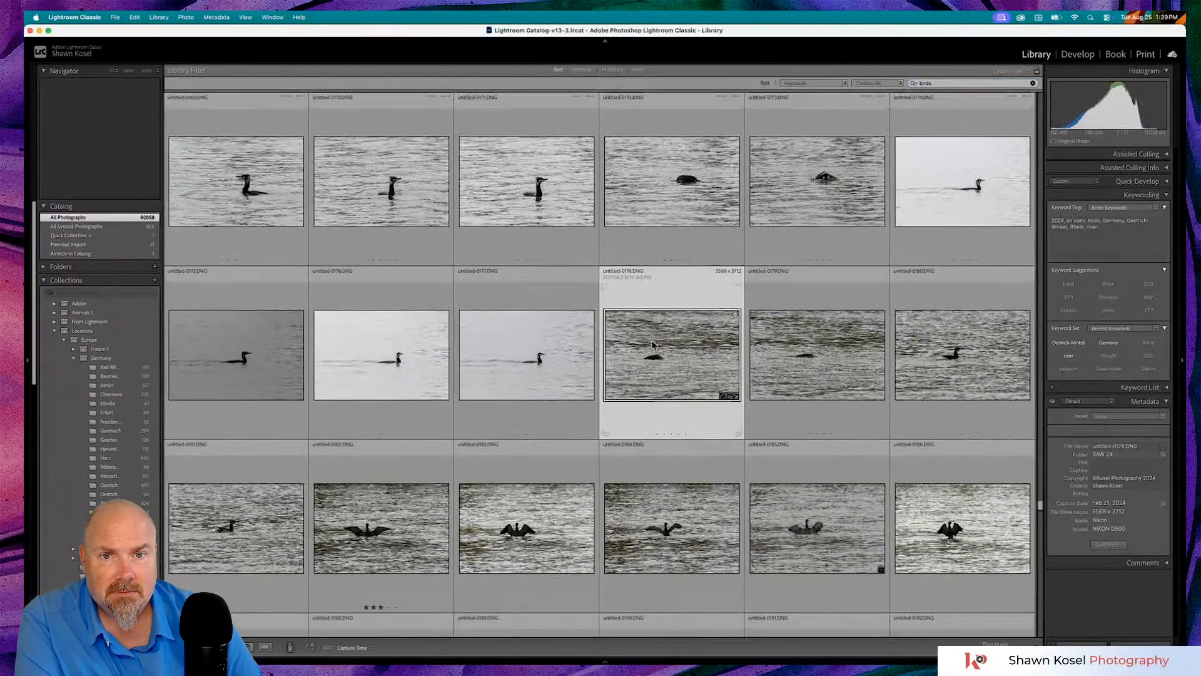
- Browse further back past the cormorant and wooded shoreline photos to the goose landing on the river
{"action": "scroll", "coordinate": [651, 344], "scroll_direction": "up", "scroll_amount": 7}
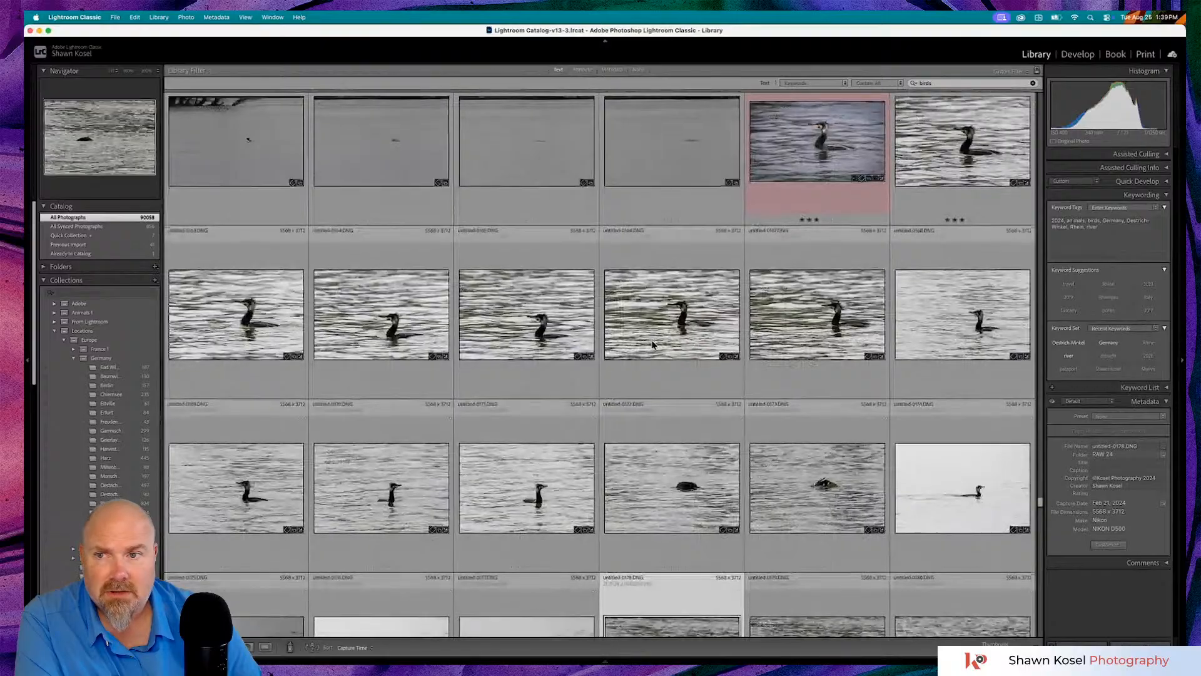
{"action": "scroll", "coordinate": [651, 343], "scroll_direction": "up", "scroll_amount": 8}
{"action": "scroll", "coordinate": [651, 343], "scroll_direction": "up", "scroll_amount": 6}
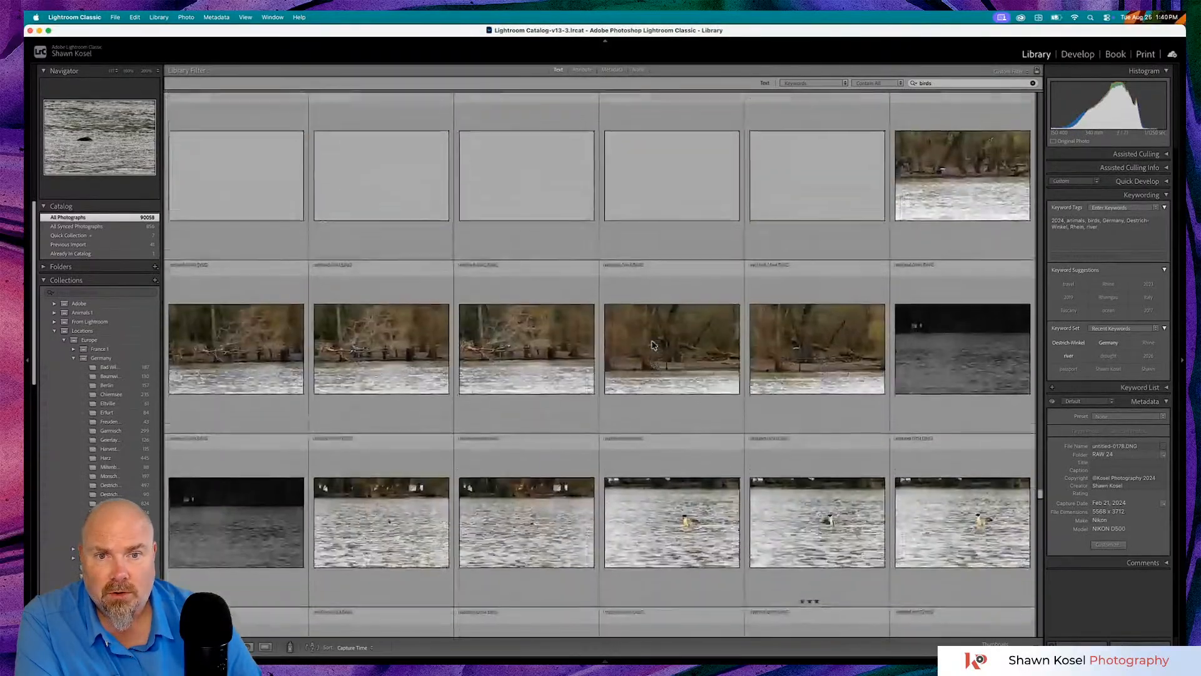
{"action": "scroll", "coordinate": [651, 344], "scroll_direction": "up", "scroll_amount": 4}
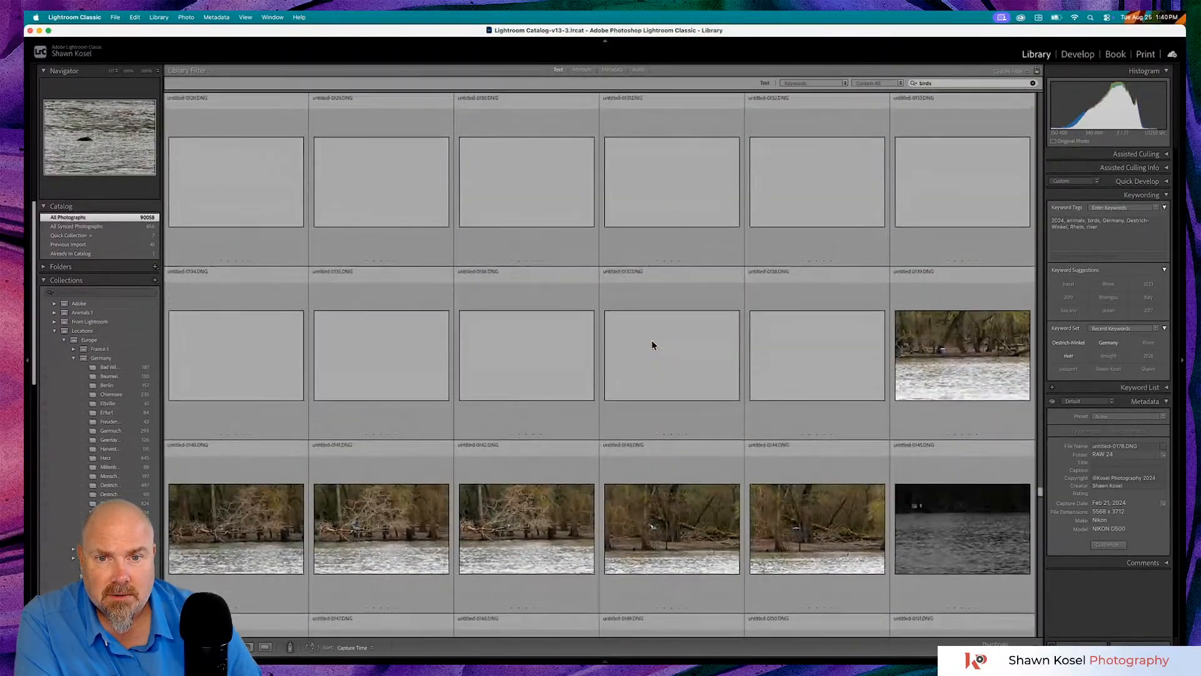
{"action": "scroll", "coordinate": [651, 343], "scroll_direction": "up", "scroll_amount": 2}
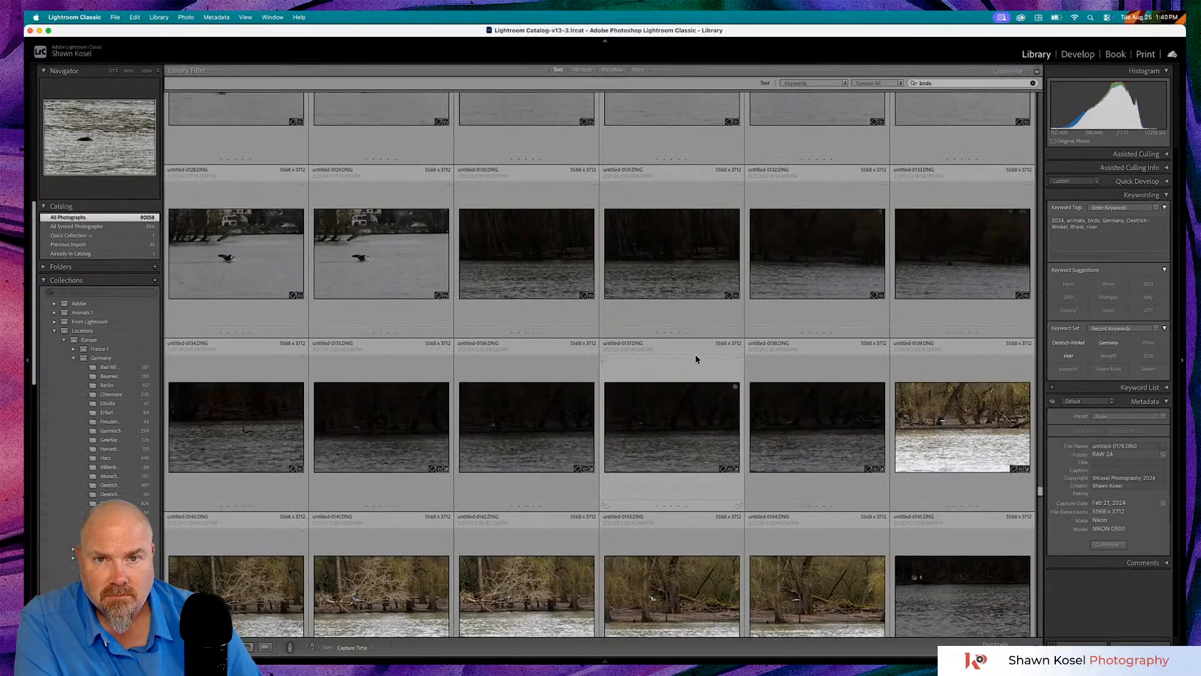
{"action": "scroll", "coordinate": [697, 356], "scroll_direction": "up", "scroll_amount": 3}
{"action": "scroll", "coordinate": [697, 358], "scroll_direction": "up", "scroll_amount": 5}
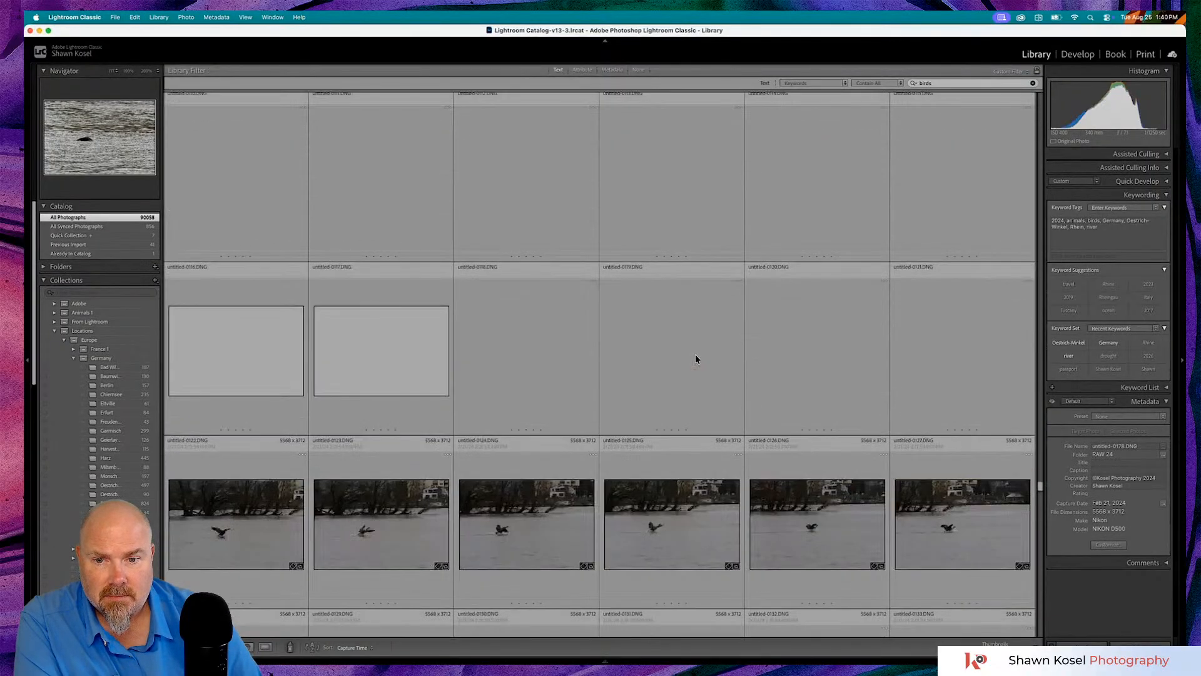
- View the landing goose photo untitled-0125.DNG enlarged, inspect the waterline below the trees up close, and return to the grid
{"action": "scroll", "coordinate": [696, 359], "scroll_direction": "down", "scroll_amount": 3}
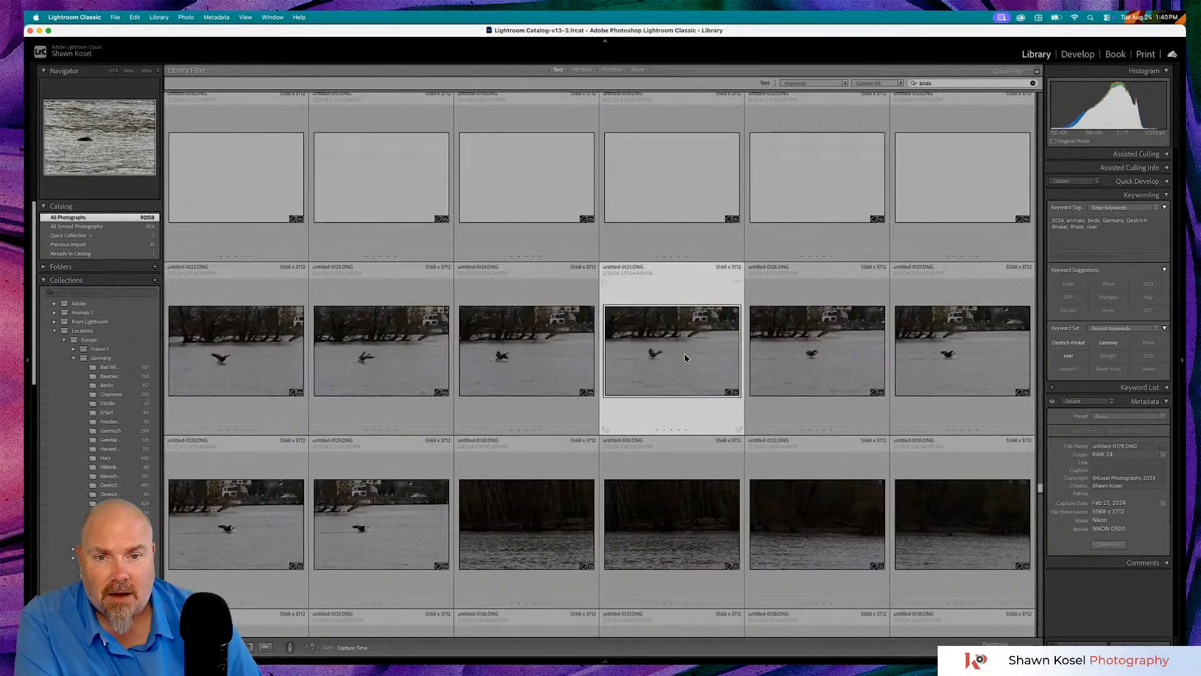
{"action": "key", "text": "e"}
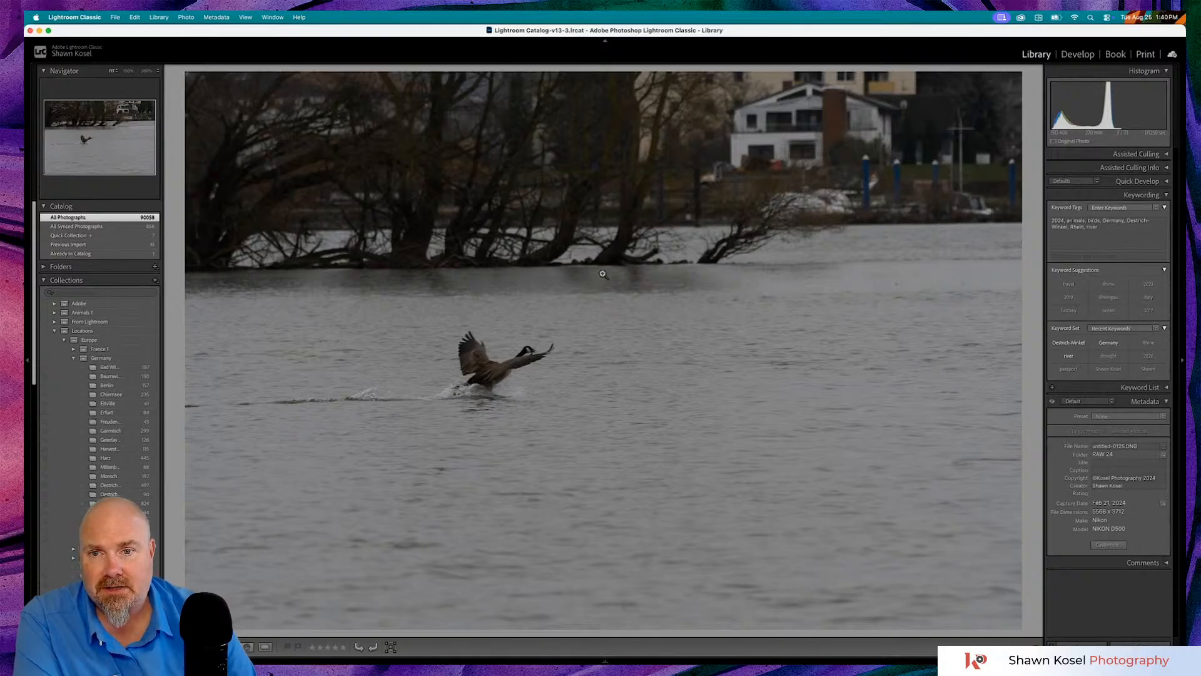
{"action": "left_click", "coordinate": [635, 271]}
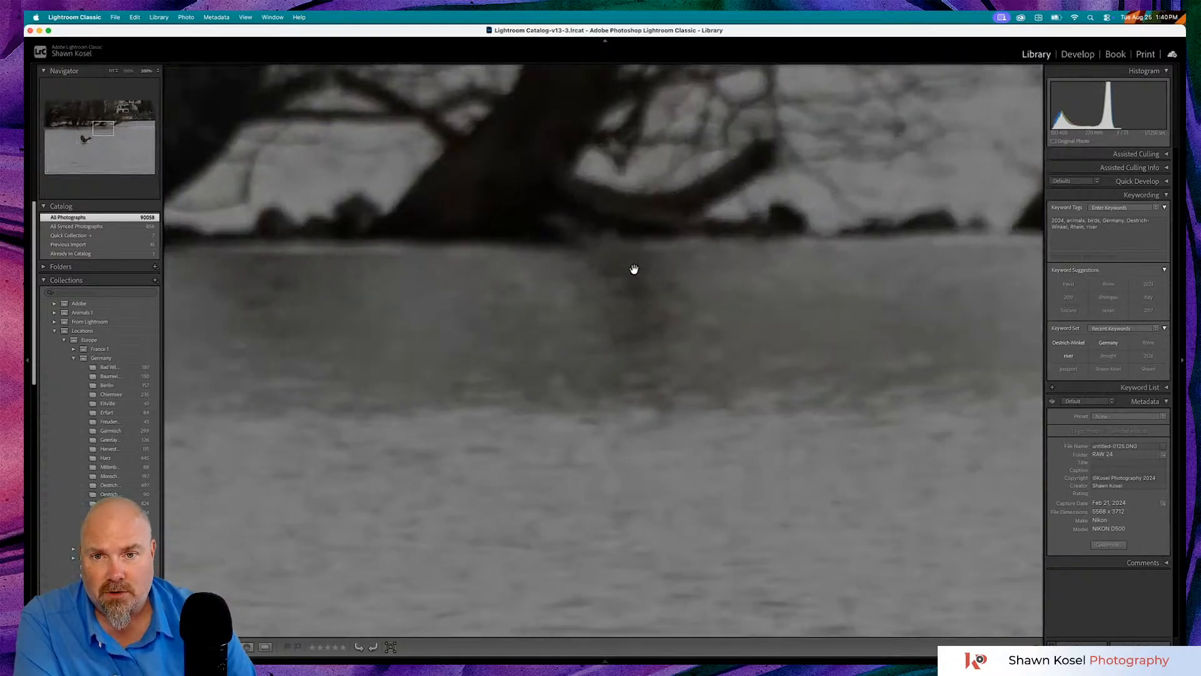
{"action": "left_click", "coordinate": [633, 269]}
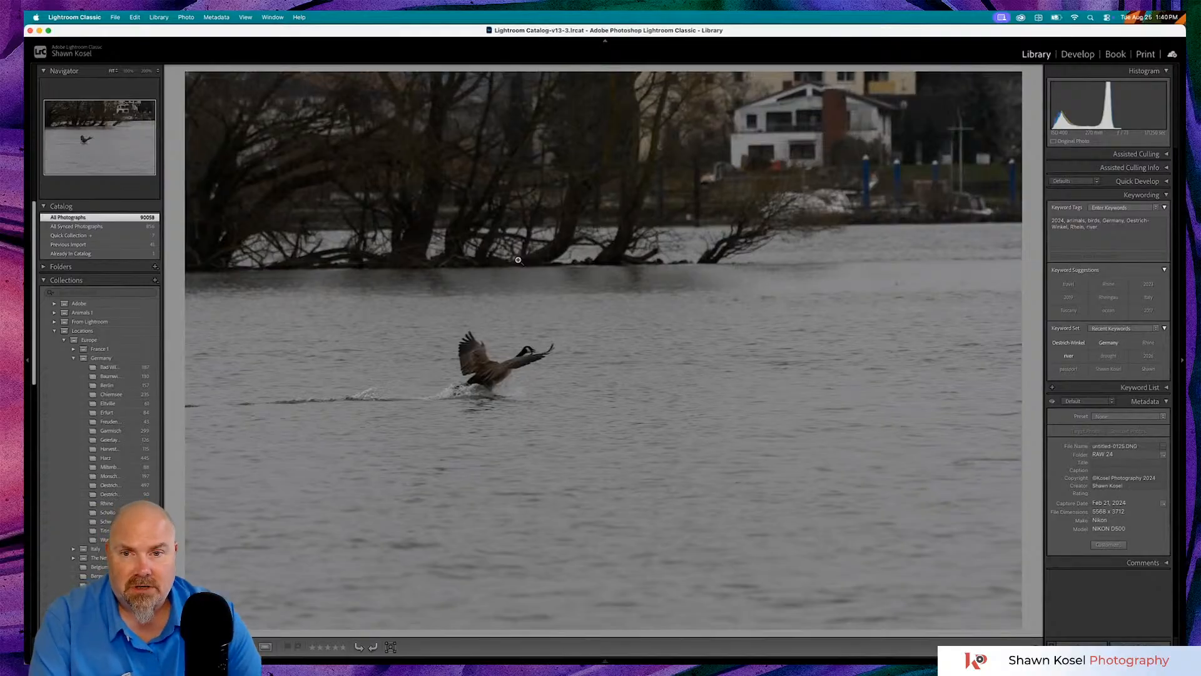
{"action": "key", "text": "g"}
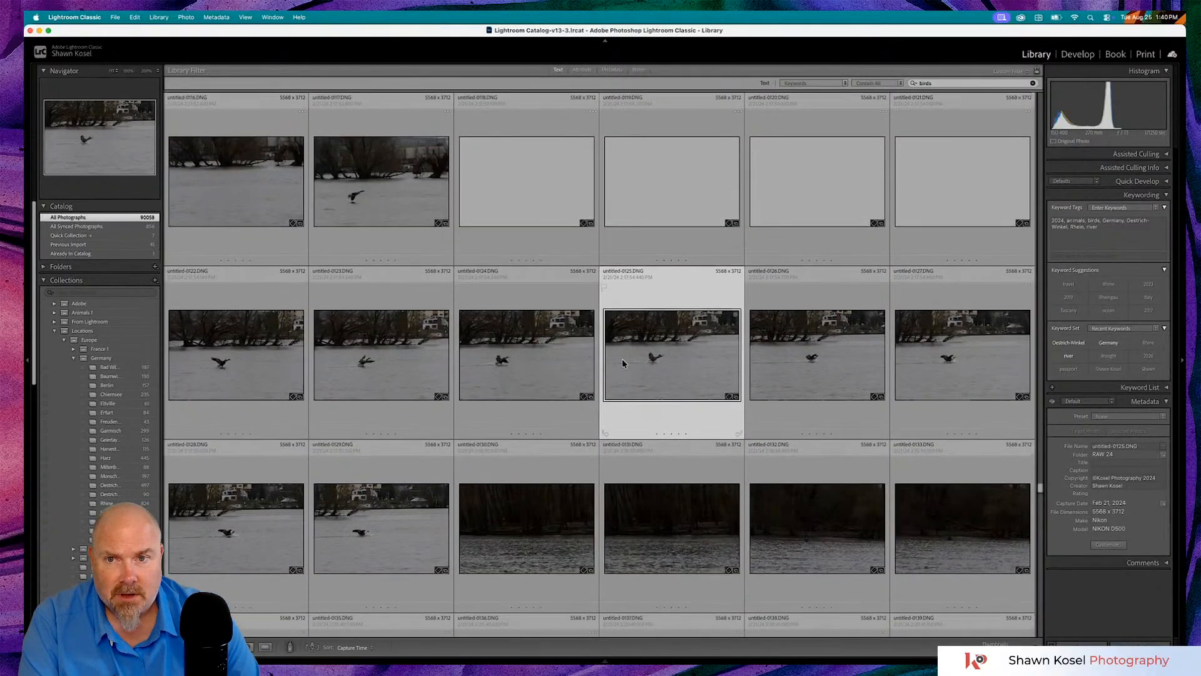
- Browse forward through the filtered bird photos, past the cormorant, village and beach shots, to the Rhine_25 goose family
{"action": "scroll", "coordinate": [622, 358], "scroll_direction": "down", "scroll_amount": 10}
{"action": "scroll", "coordinate": [623, 362], "scroll_direction": "down", "scroll_amount": 20}
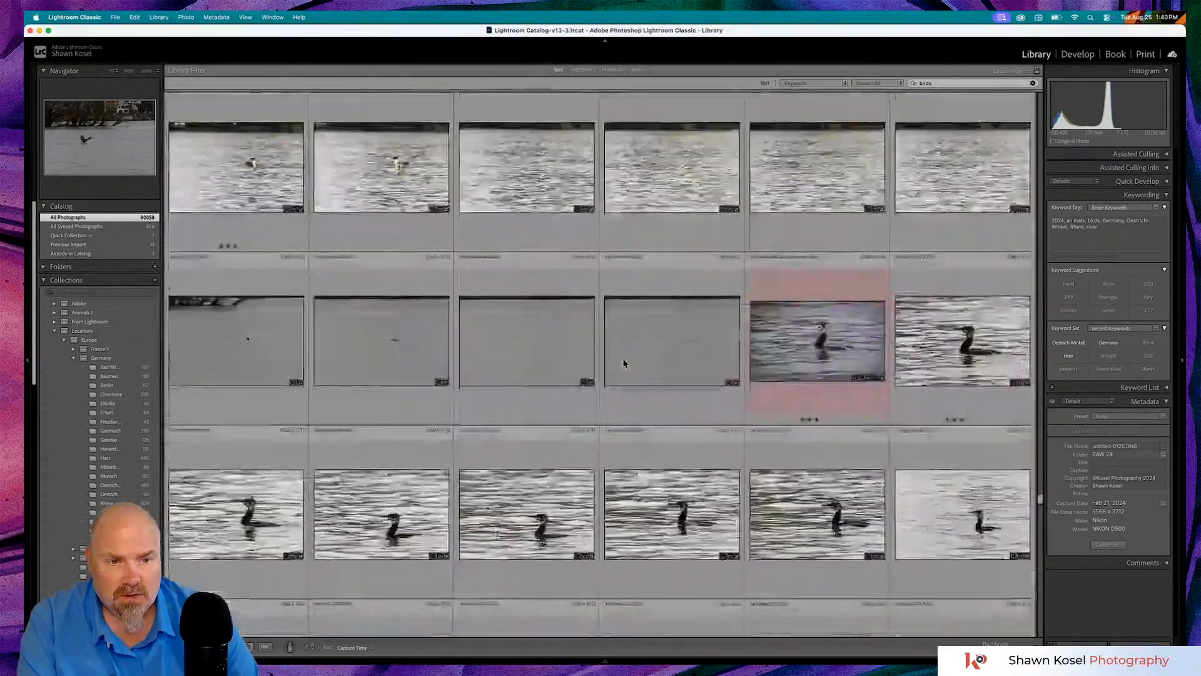
{"action": "scroll", "coordinate": [623, 362], "scroll_direction": "down", "scroll_amount": 20}
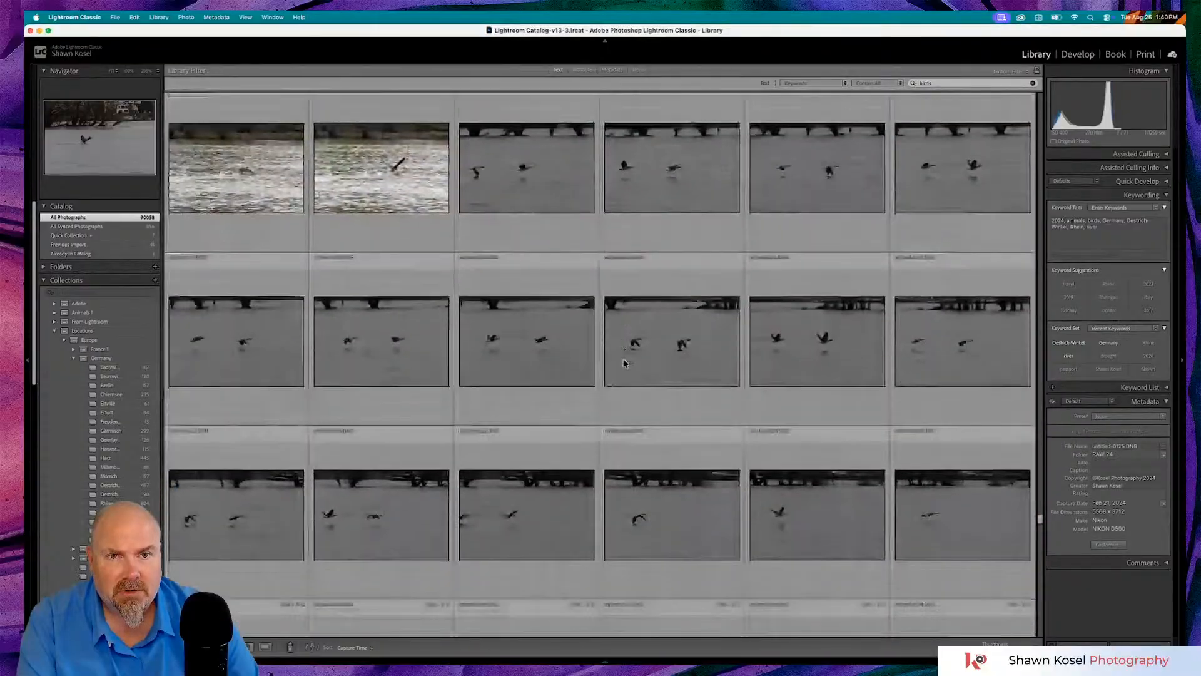
{"action": "scroll", "coordinate": [623, 362], "scroll_direction": "down", "scroll_amount": 10}
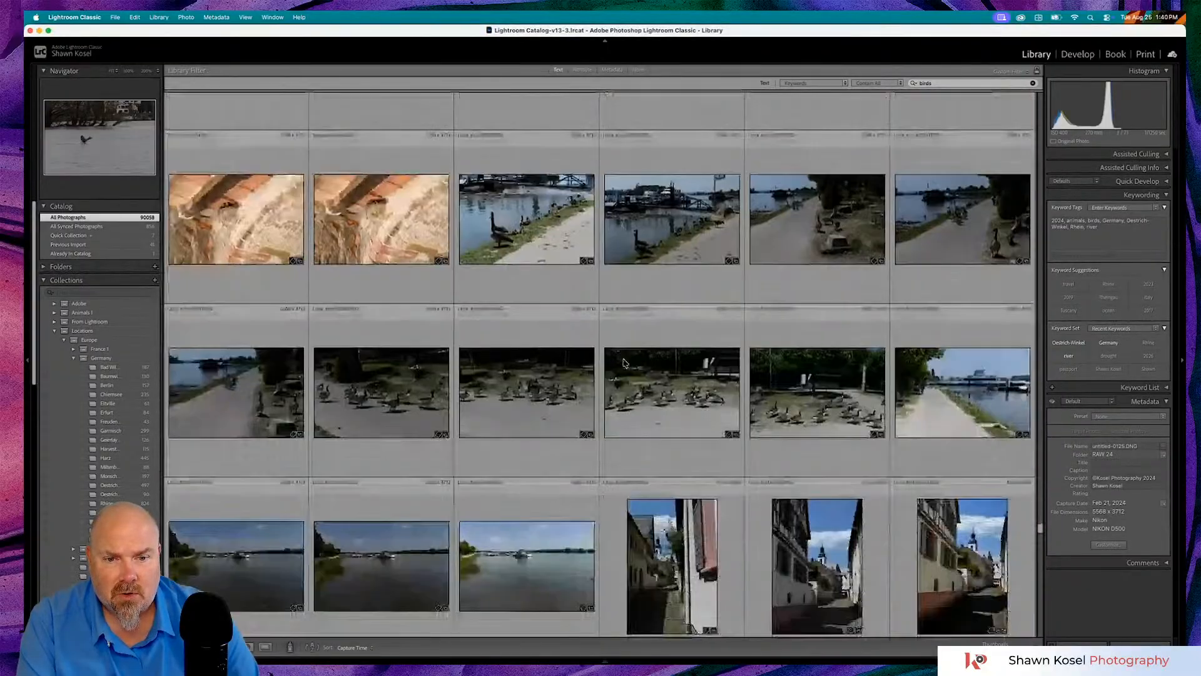
{"action": "scroll", "coordinate": [623, 363], "scroll_direction": "down", "scroll_amount": 5}
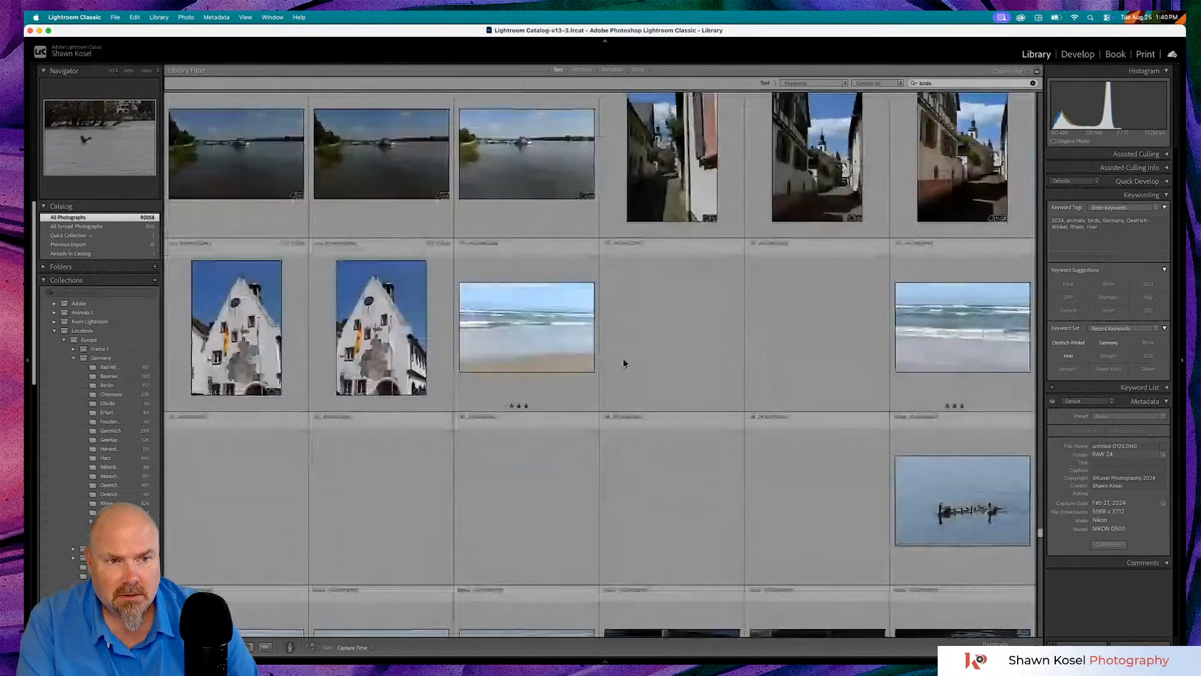
{"action": "scroll", "coordinate": [778, 375], "scroll_direction": "down", "scroll_amount": 3}
{"action": "scroll", "coordinate": [779, 376], "scroll_direction": "down", "scroll_amount": 5}
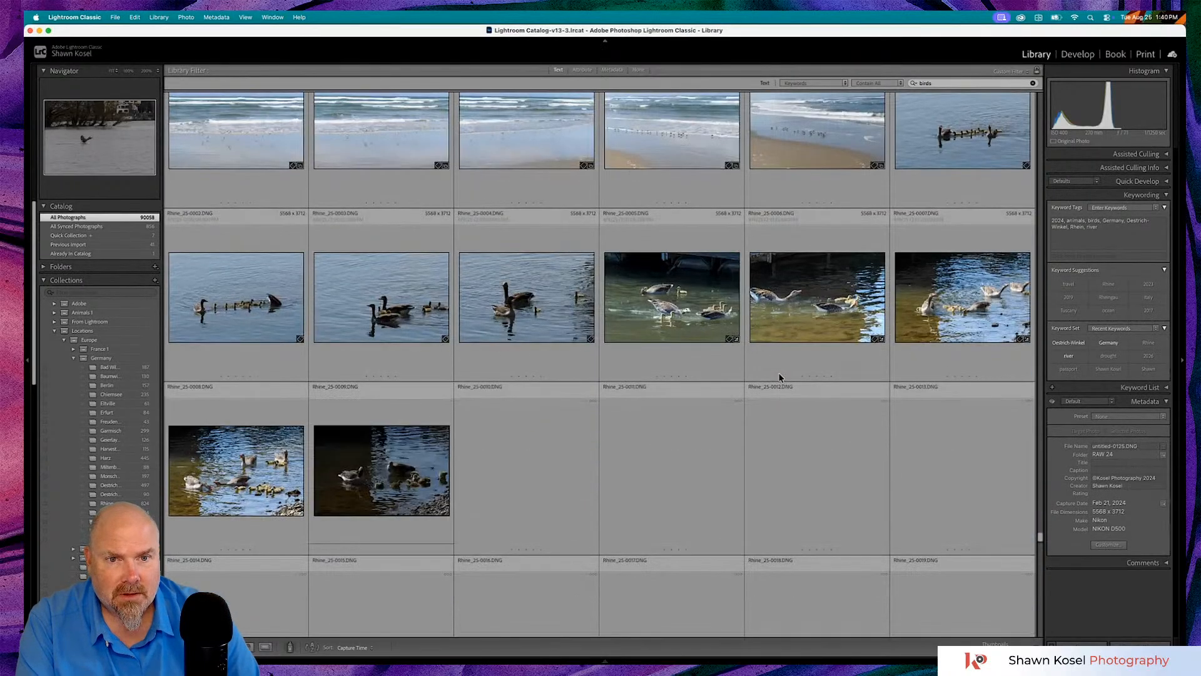
- View the Rhine_25 photo of three geese swimming with goslings enlarged to check the water level, and return to the grid
{"action": "scroll", "coordinate": [779, 377], "scroll_direction": "down", "scroll_amount": 1}
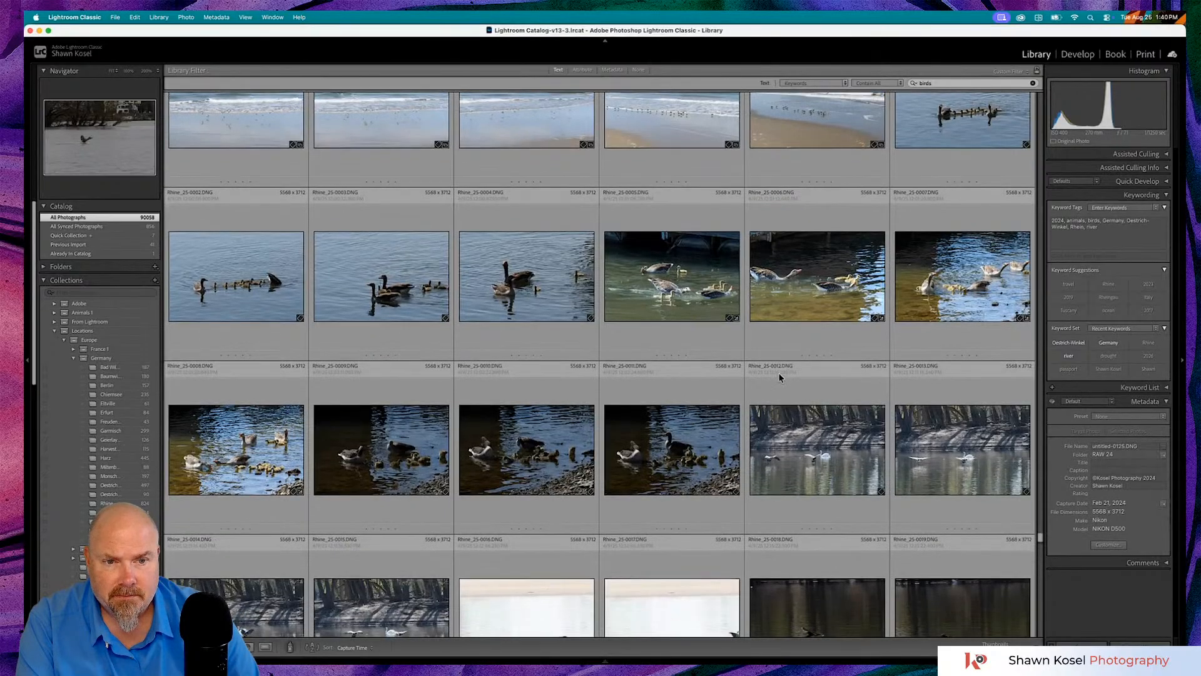
{"action": "scroll", "coordinate": [779, 377], "scroll_direction": "down", "scroll_amount": 4}
{"action": "scroll", "coordinate": [779, 375], "scroll_direction": "up", "scroll_amount": 6}
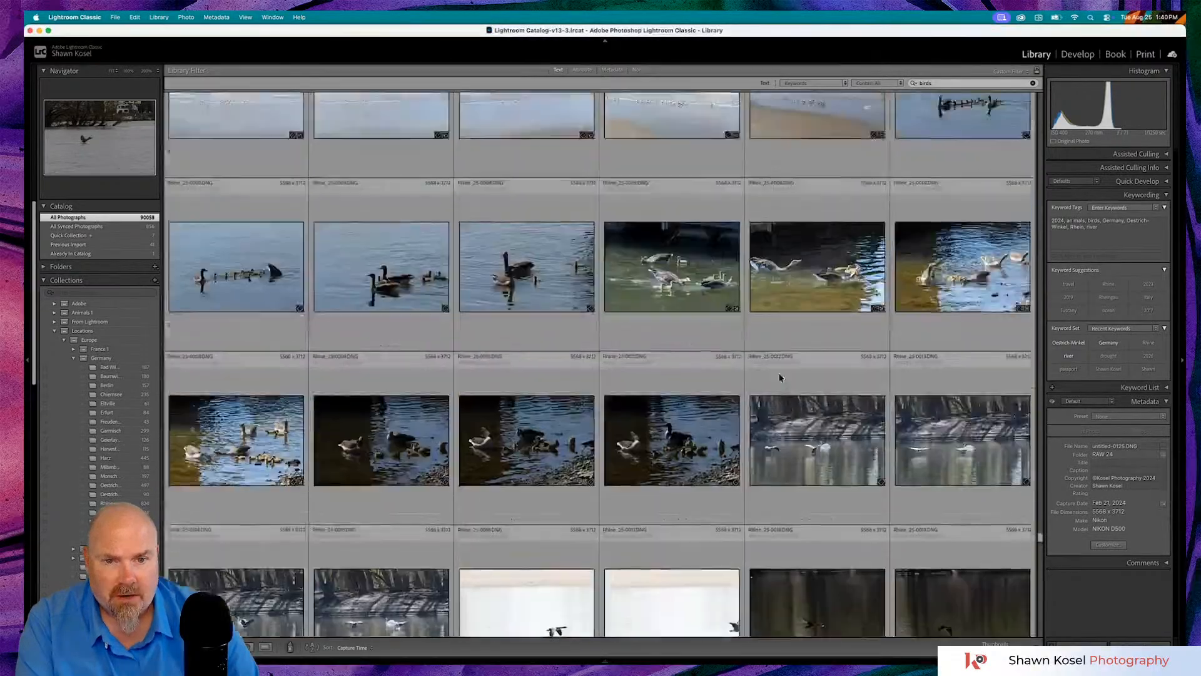
{"action": "double_click", "coordinate": [692, 361]}
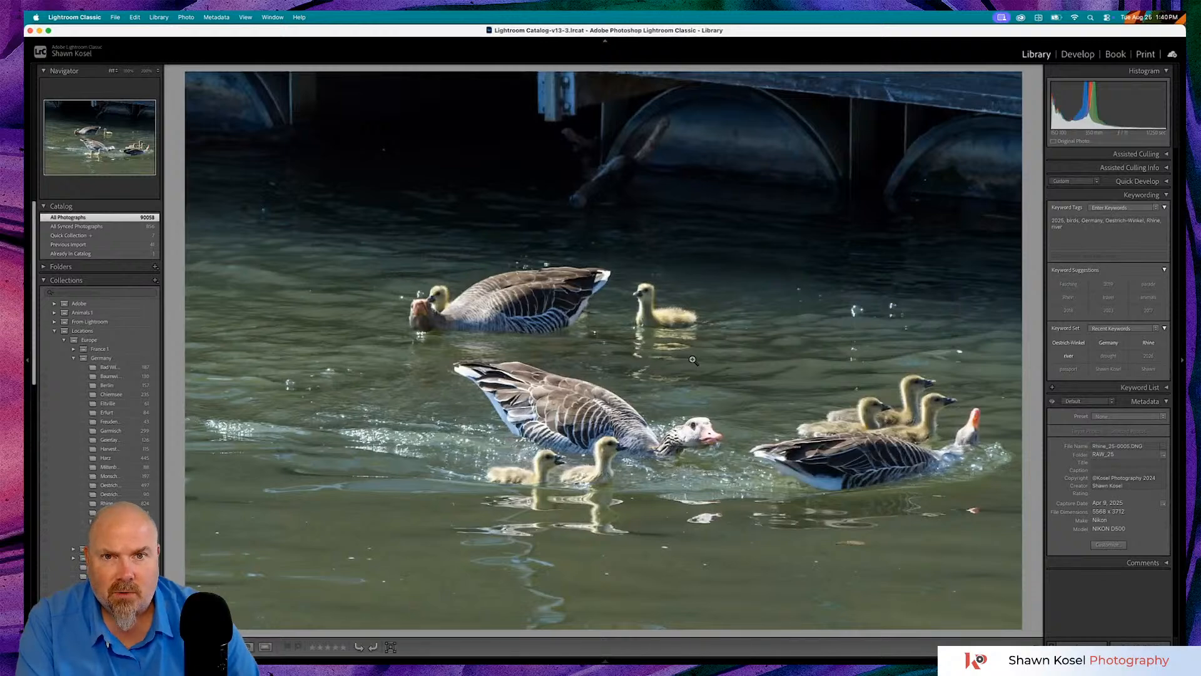
{"action": "key", "text": "g"}
- Browse further forward through the Rhine_25 photos, past the moored boat, to the heron taking off from the stony bank
{"action": "scroll", "coordinate": [692, 361], "scroll_direction": "down", "scroll_amount": 5}
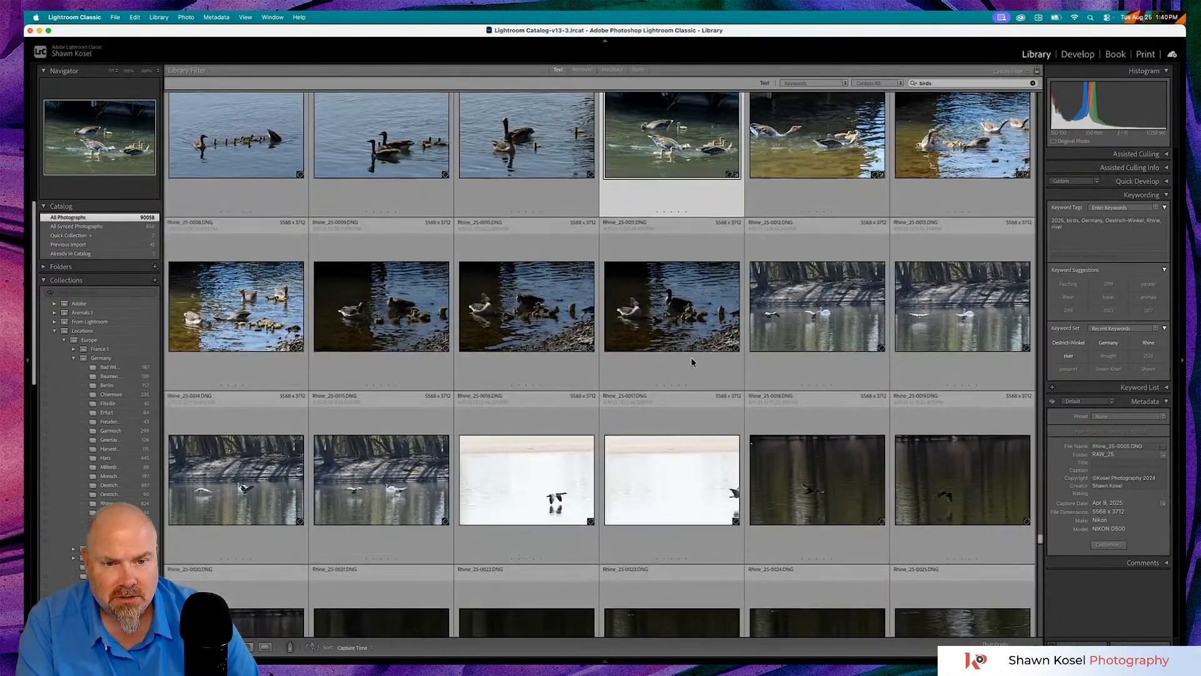
{"action": "scroll", "coordinate": [692, 361], "scroll_direction": "down", "scroll_amount": 10}
{"action": "scroll", "coordinate": [692, 362], "scroll_direction": "down", "scroll_amount": 20}
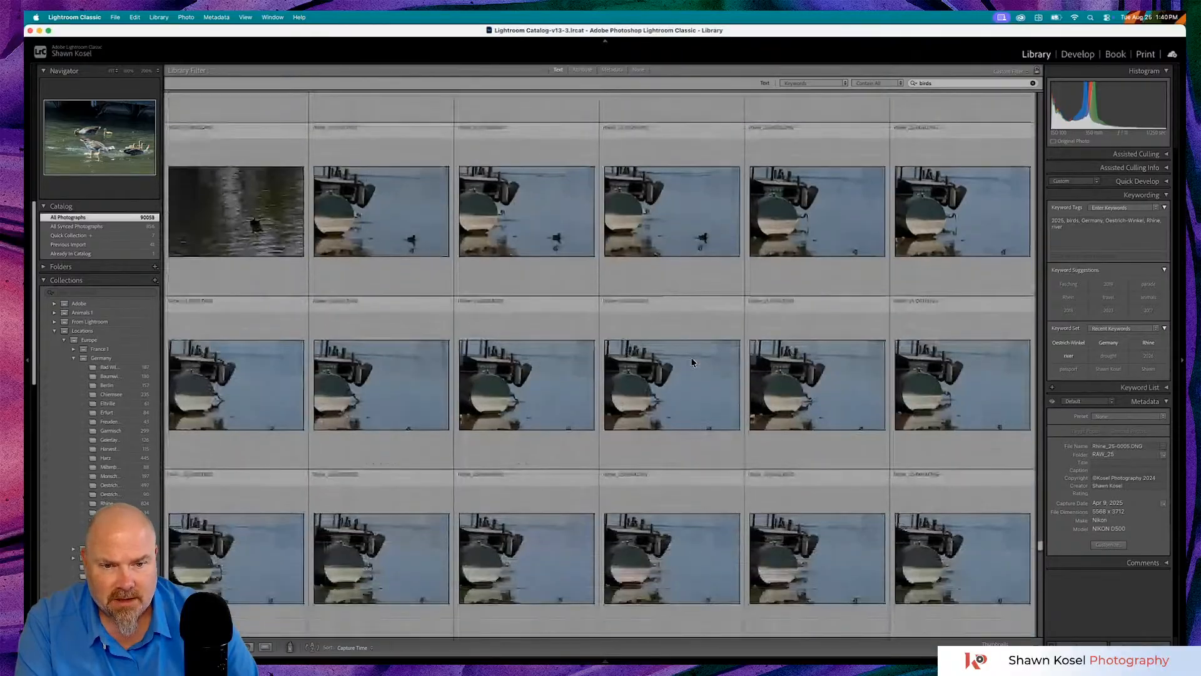
{"action": "scroll", "coordinate": [692, 362], "scroll_direction": "down", "scroll_amount": 15}
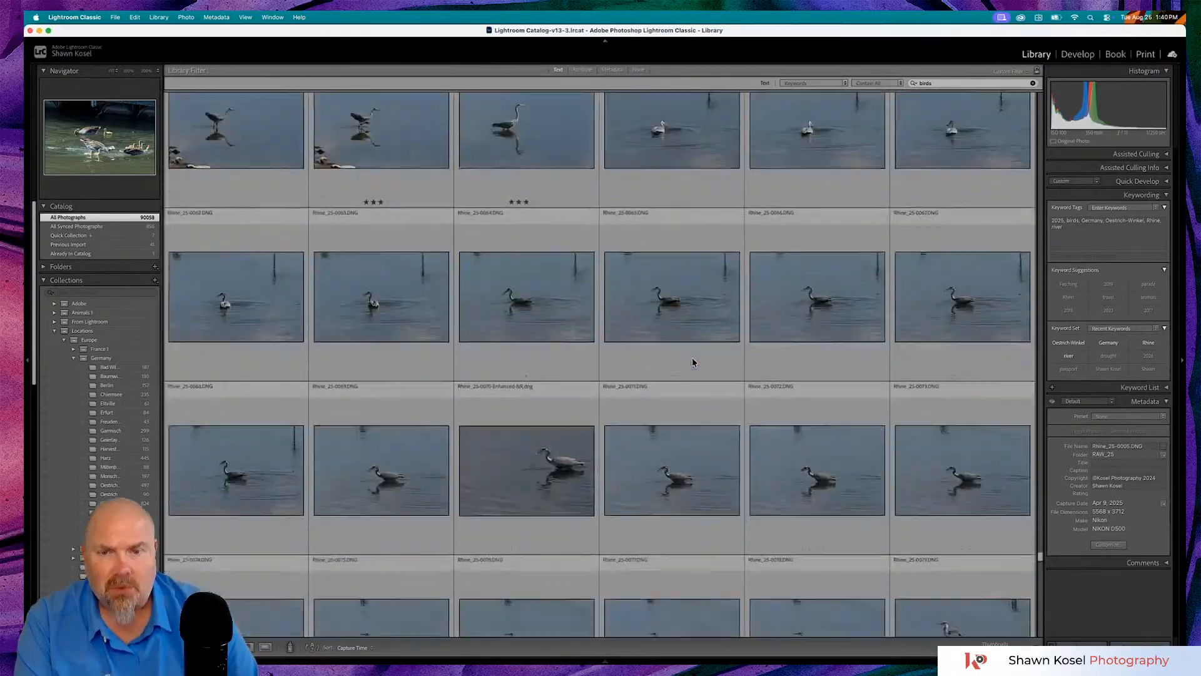
{"action": "scroll", "coordinate": [692, 361], "scroll_direction": "down", "scroll_amount": 12}
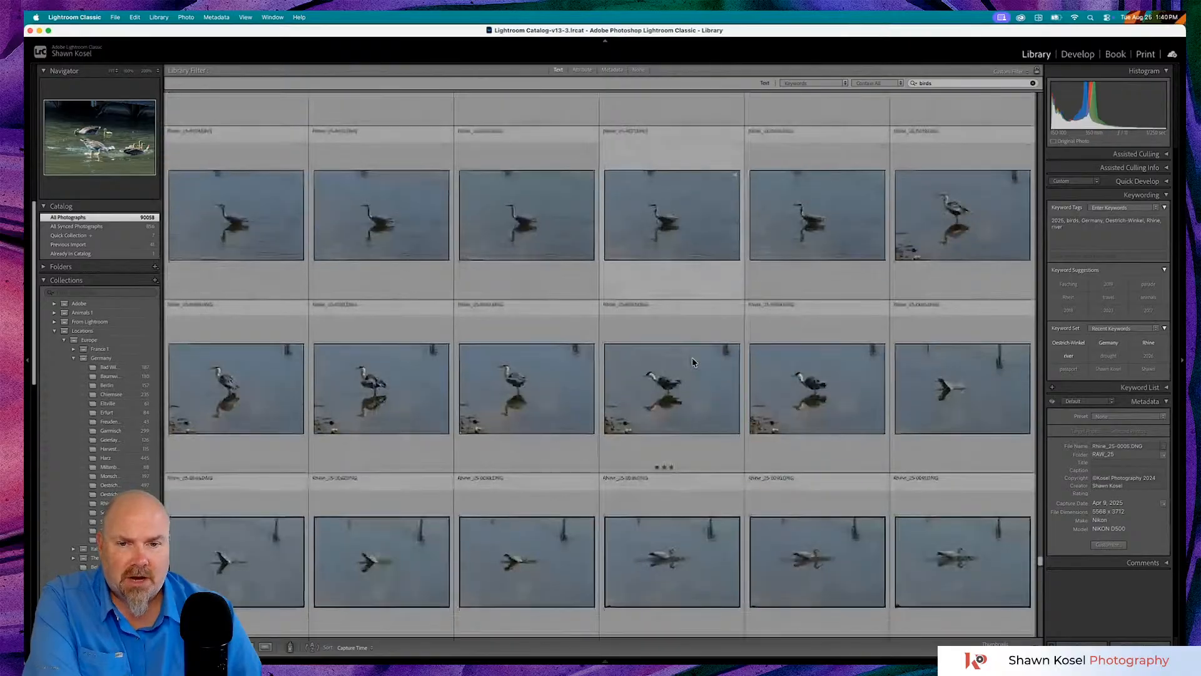
{"action": "scroll", "coordinate": [692, 362], "scroll_direction": "down", "scroll_amount": 2}
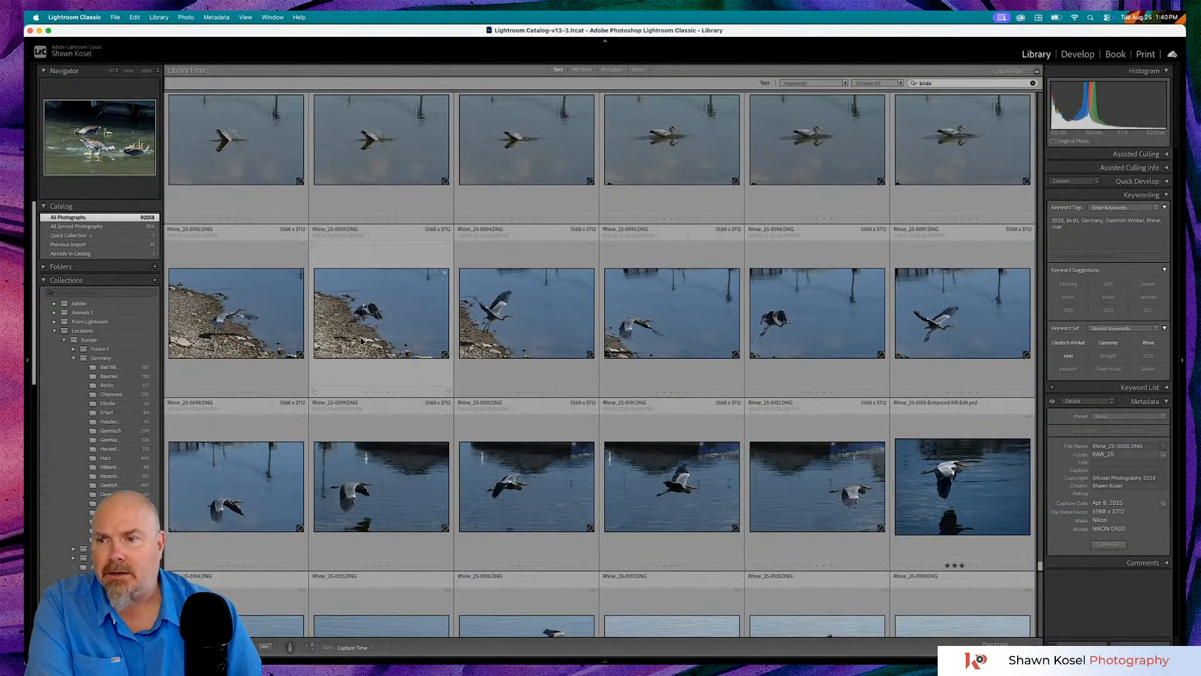
- Show the previous import, open houseboat photo Rhine_26-0683.DNG enlarged, and inspect the exposed bank and waterline beside the hull up close
{"action": "left_click", "coordinate": [93, 244]}
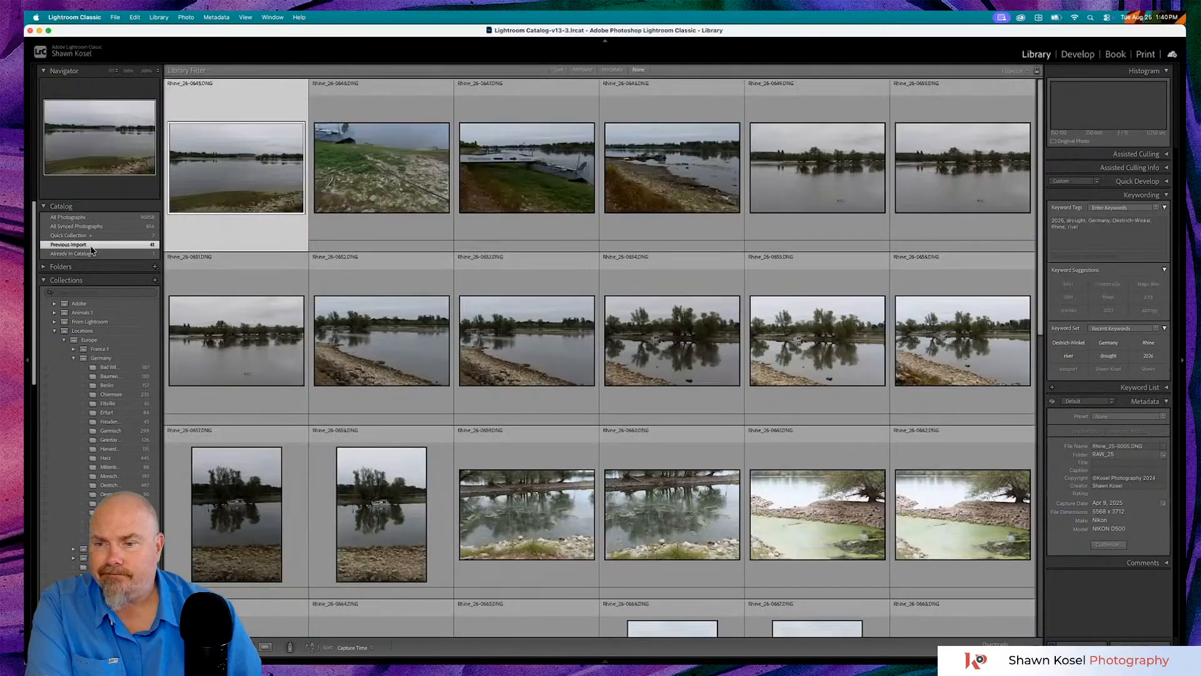
{"action": "scroll", "coordinate": [548, 365], "scroll_direction": "down", "scroll_amount": 10}
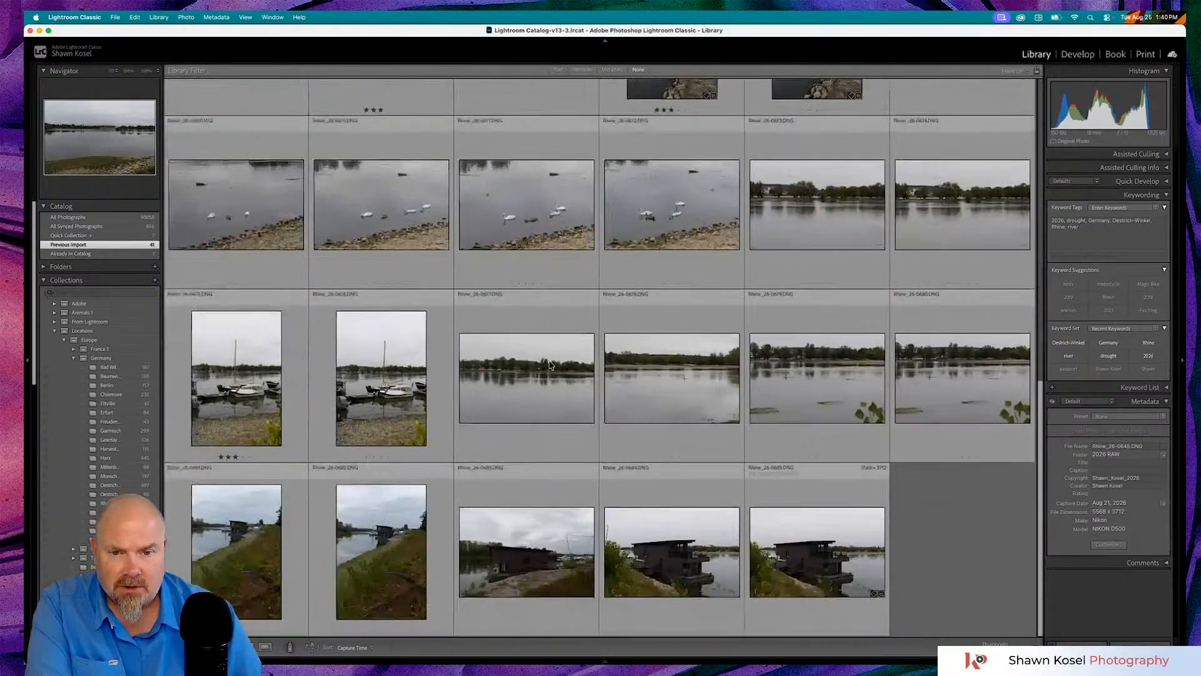
{"action": "double_click", "coordinate": [501, 533]}
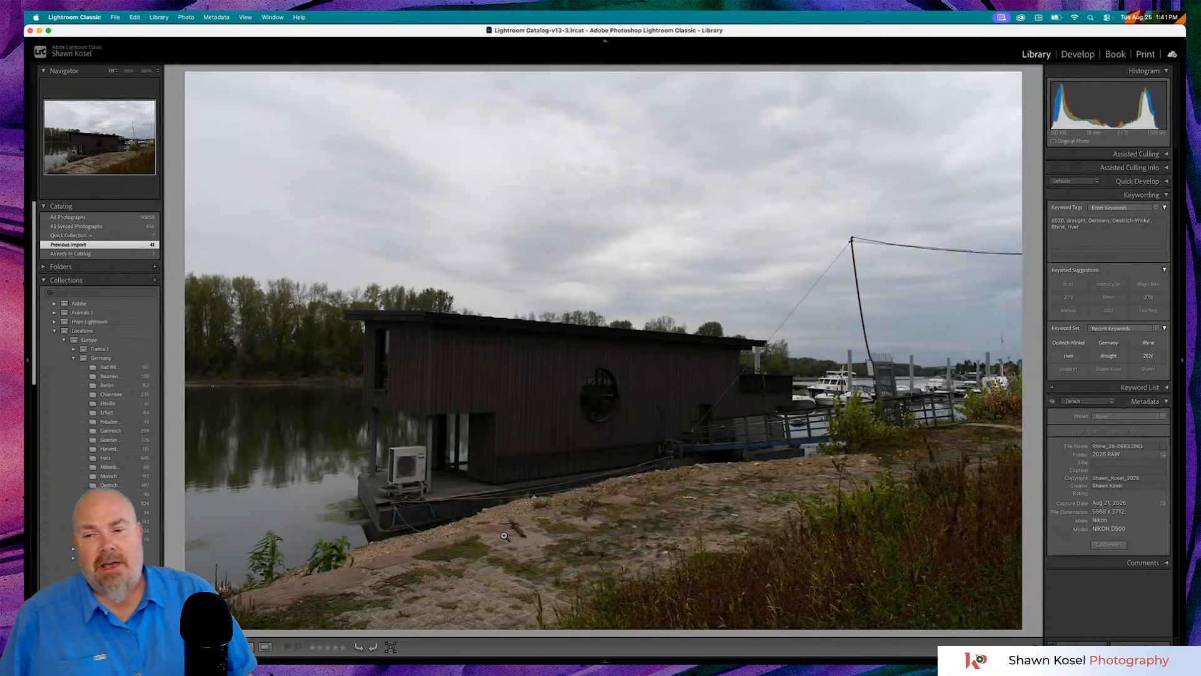
{"action": "left_click", "coordinate": [661, 537]}
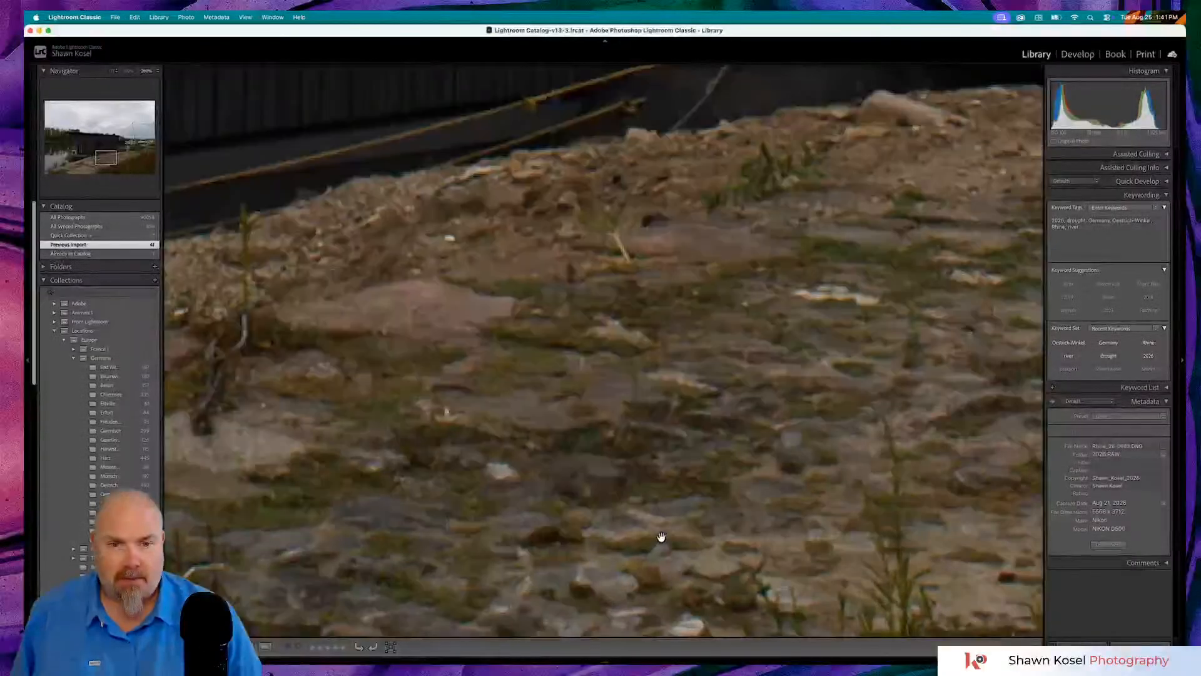
{"action": "left_click", "coordinate": [731, 469]}
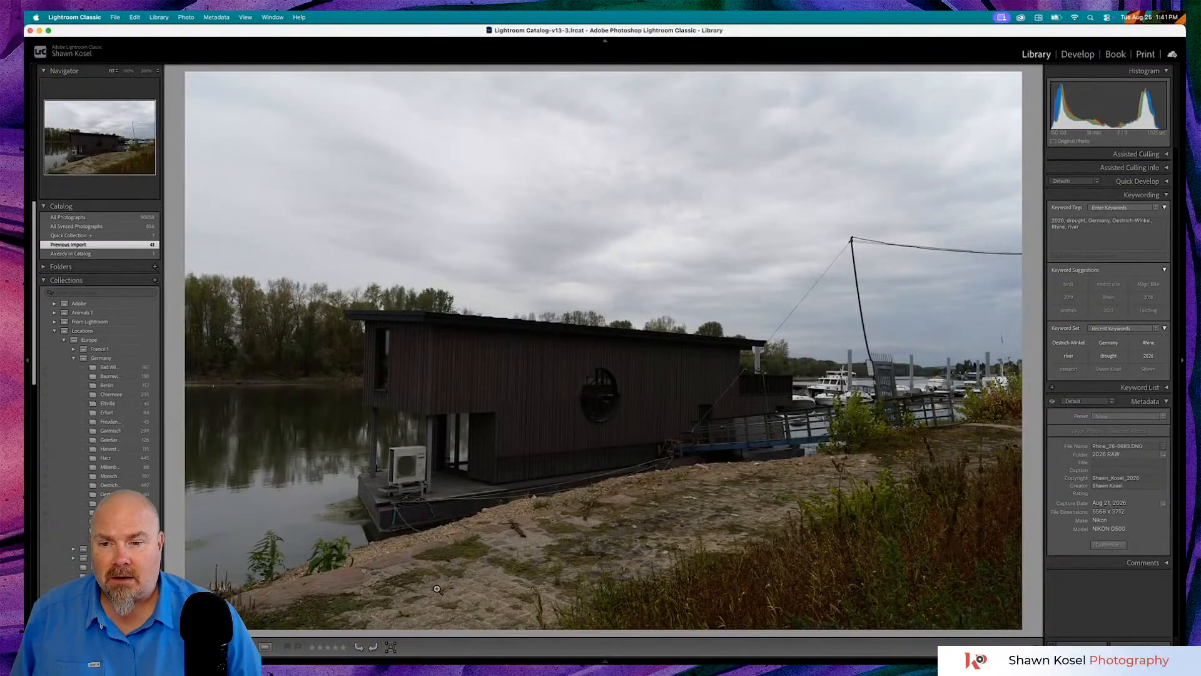
{"action": "left_click", "coordinate": [335, 583]}
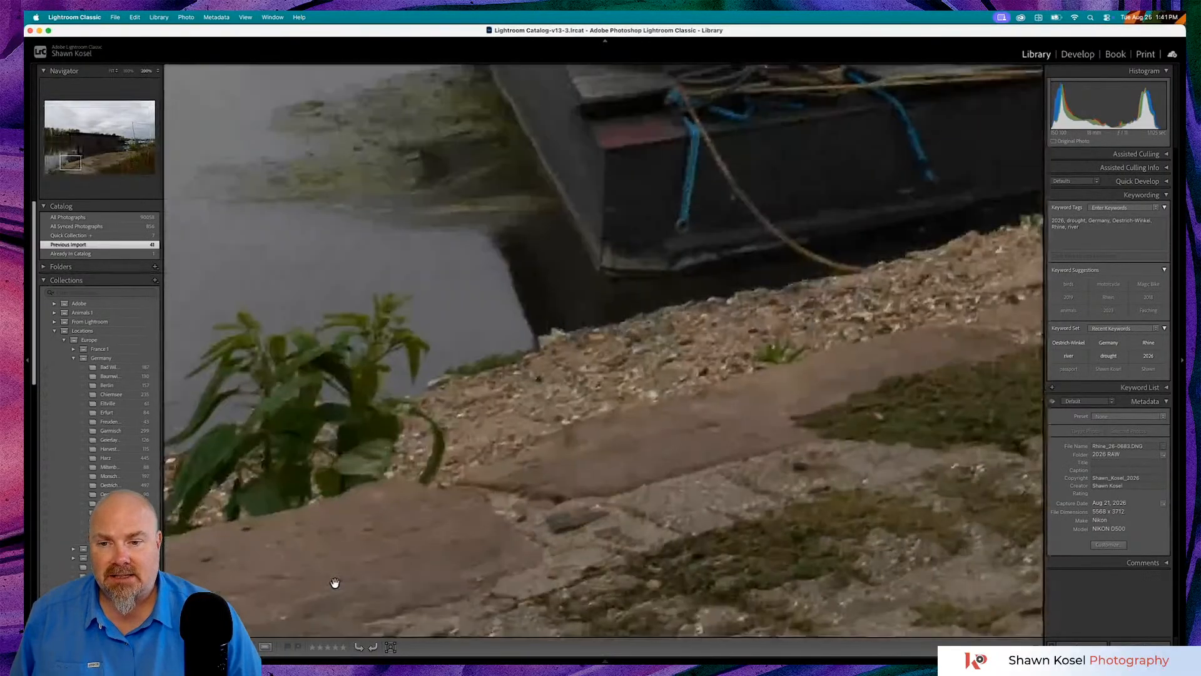
{"action": "left_click", "coordinate": [339, 550]}
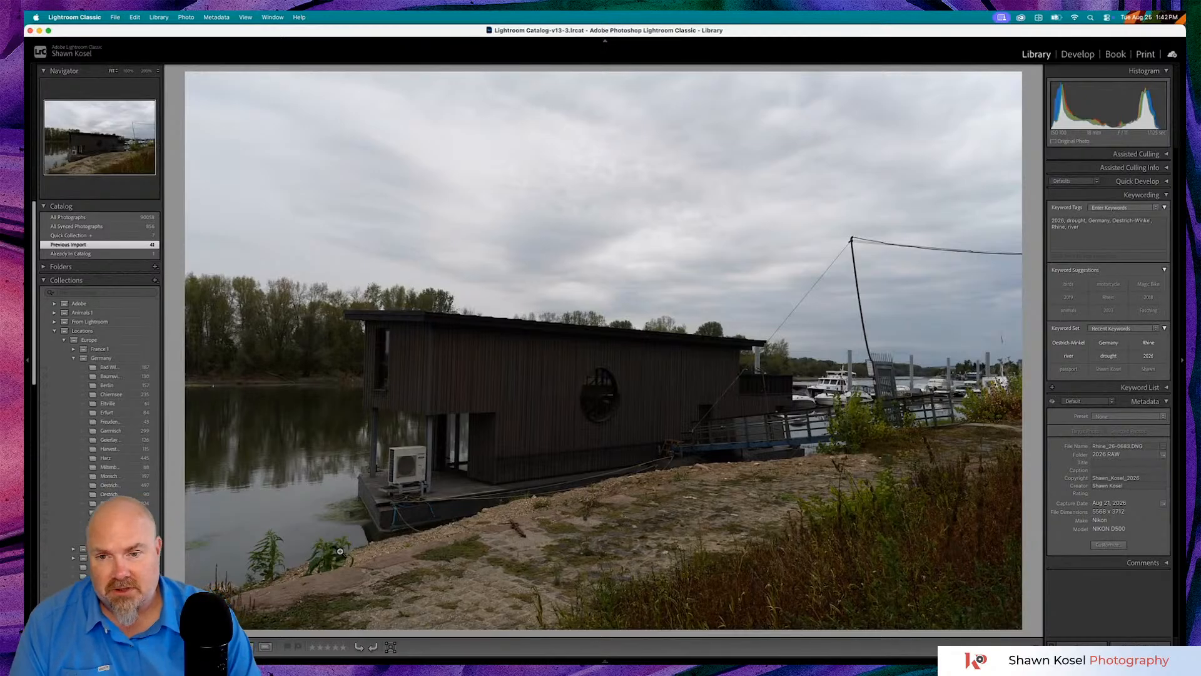
- Compare the neighbouring houseboat and anchor photos, and examine the rocky bank below the gangway in Rhine_26-0682.DNG up close
{"action": "key", "text": "Right"}
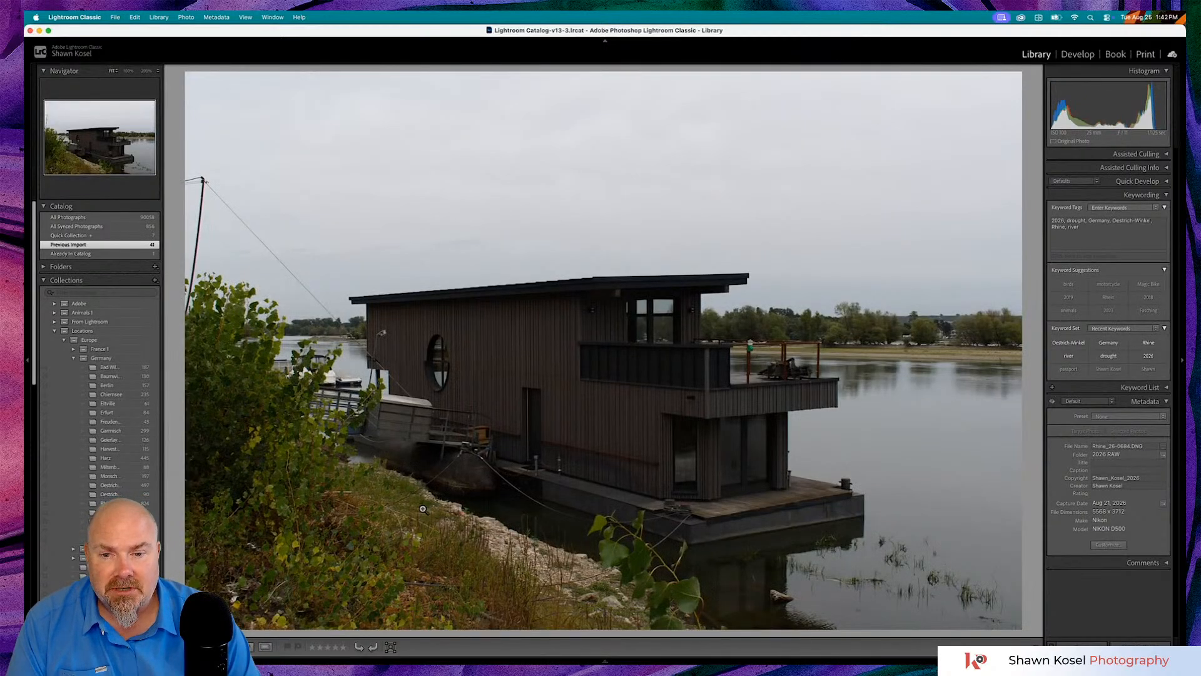
{"action": "key", "text": "Left"}
{"action": "key", "text": "Left"}
{"action": "key", "text": "Left"}
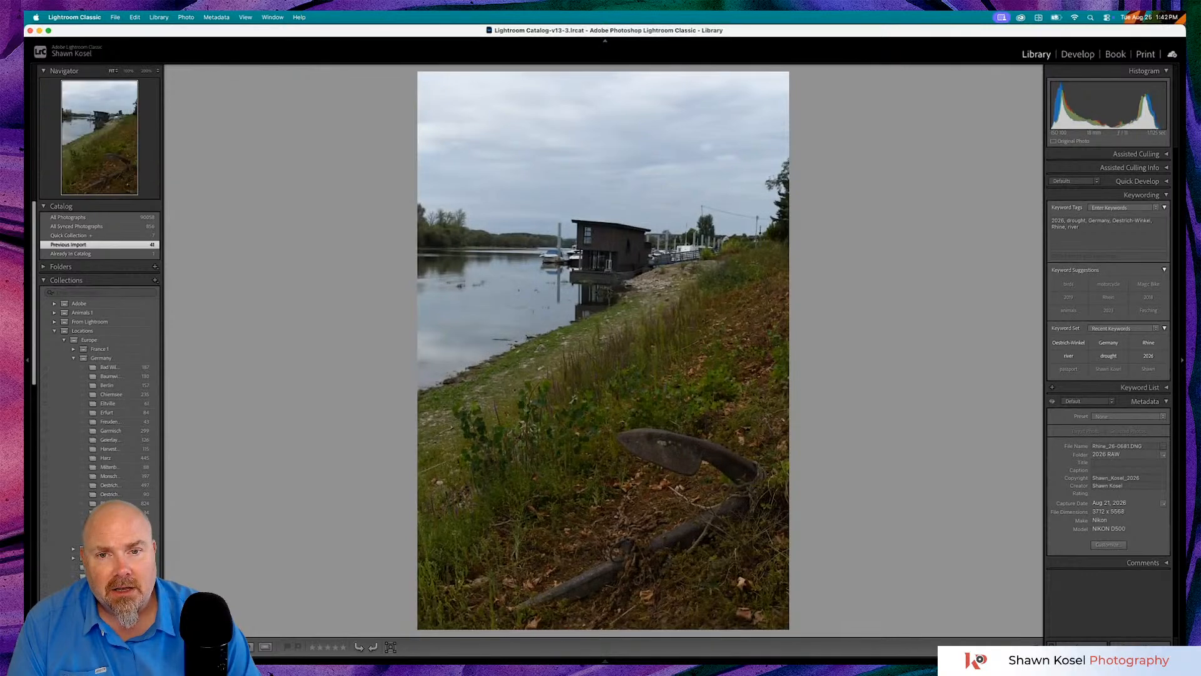
{"action": "key", "text": "Right"}
{"action": "key", "text": "Right"}
{"action": "key", "text": "Left"}
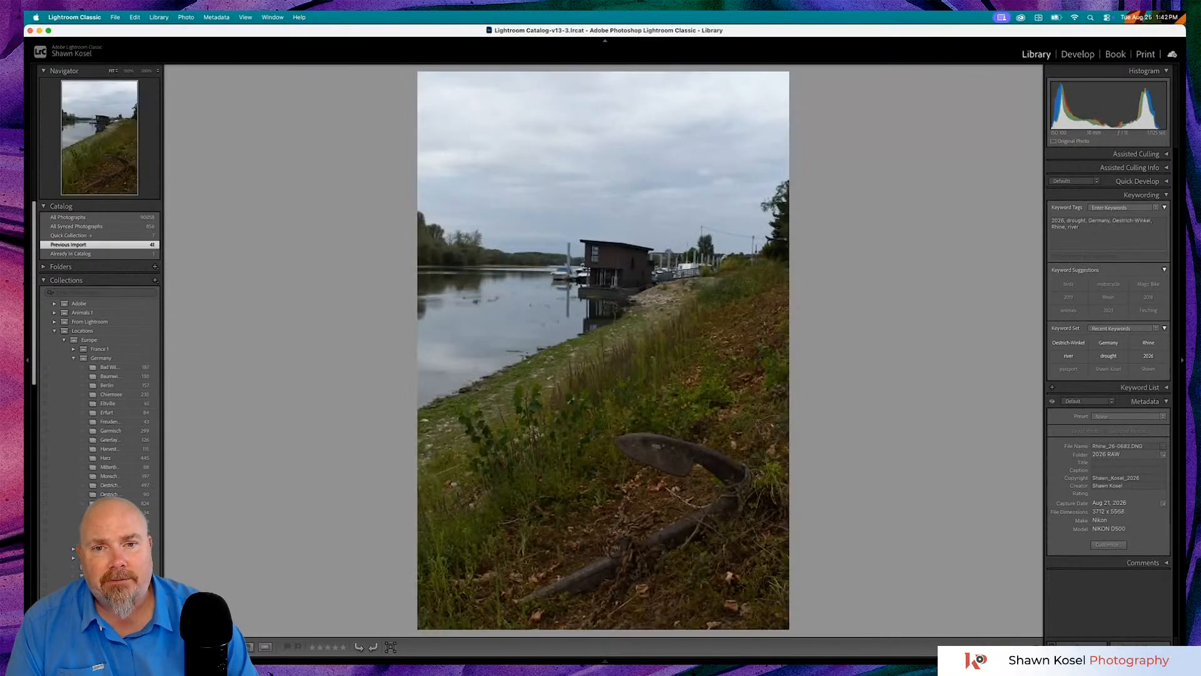
{"action": "left_click", "coordinate": [691, 281]}
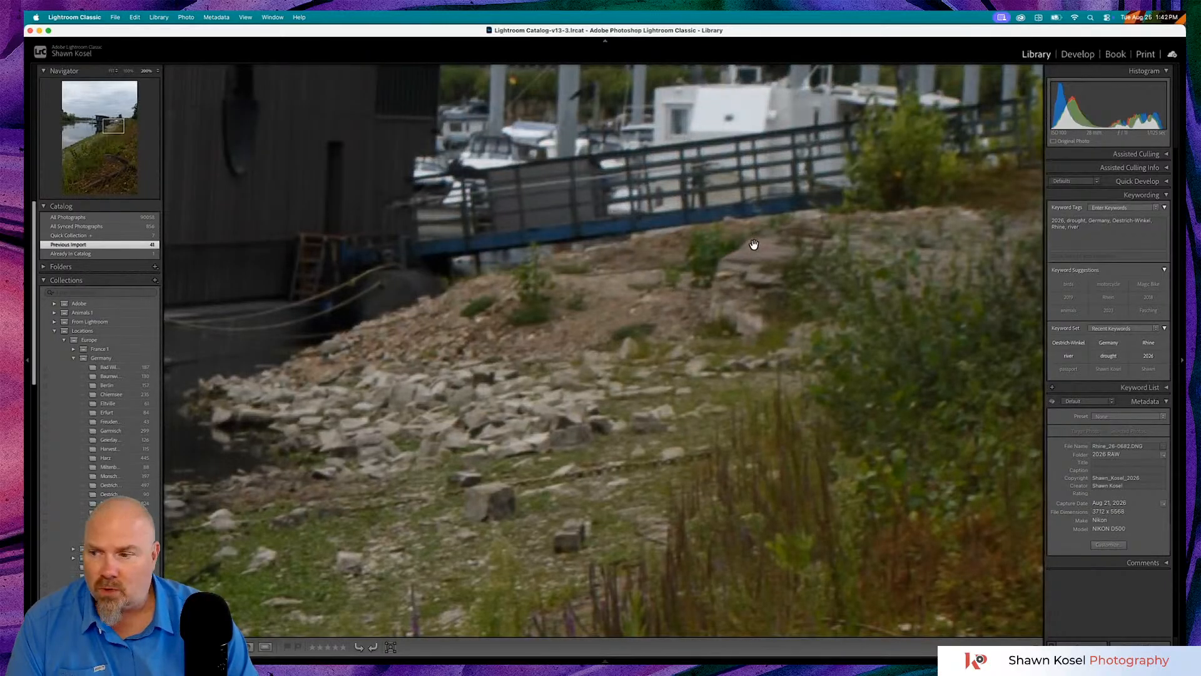
{"action": "left_click", "coordinate": [797, 315]}
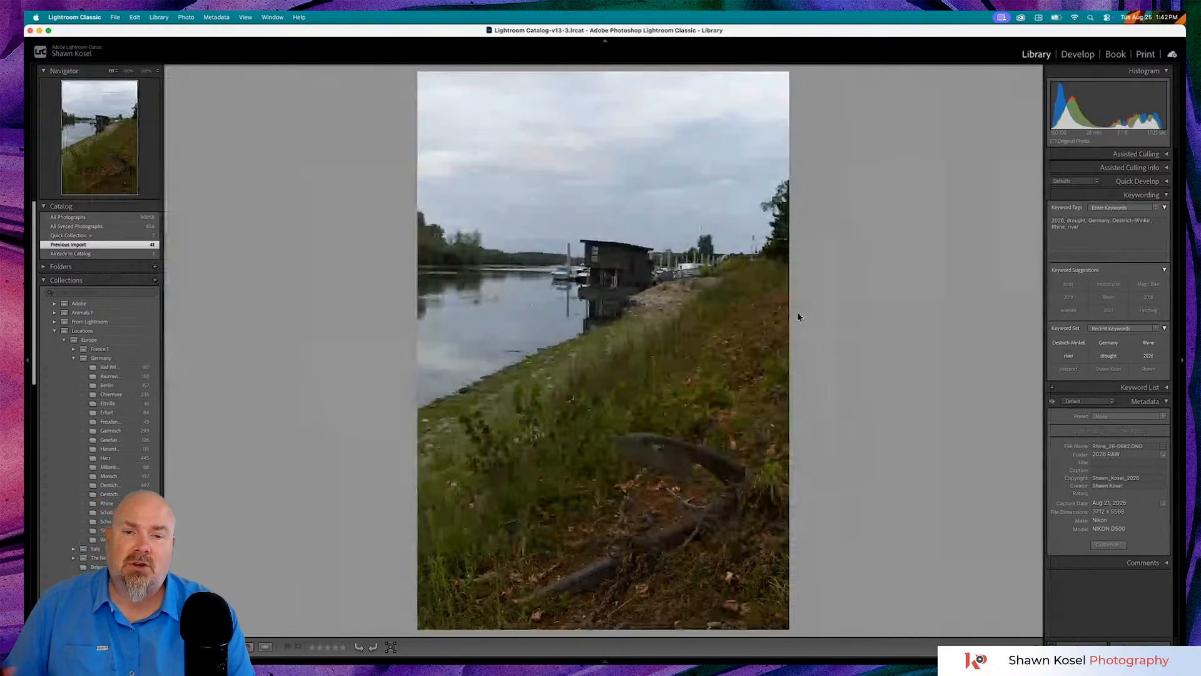
- Review both sides of the houseboat in the following photos, and re-examine the exposed stones beside it in the anchor photo
{"action": "key", "text": "Right"}
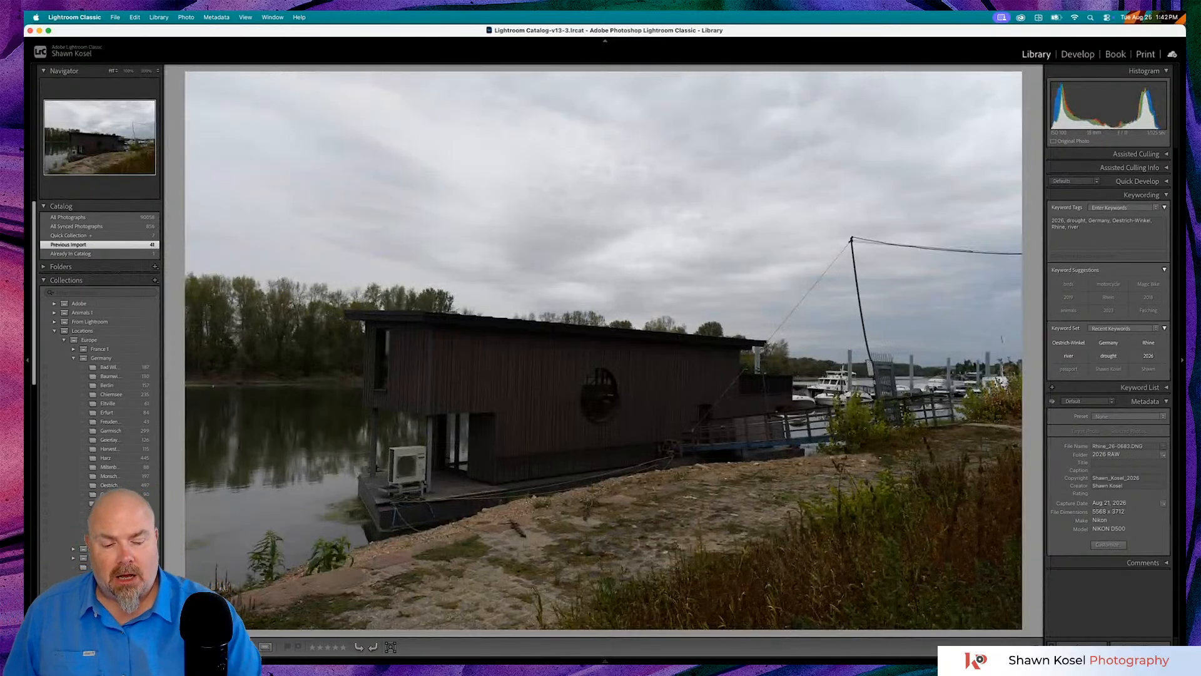
{"action": "key", "text": "Right"}
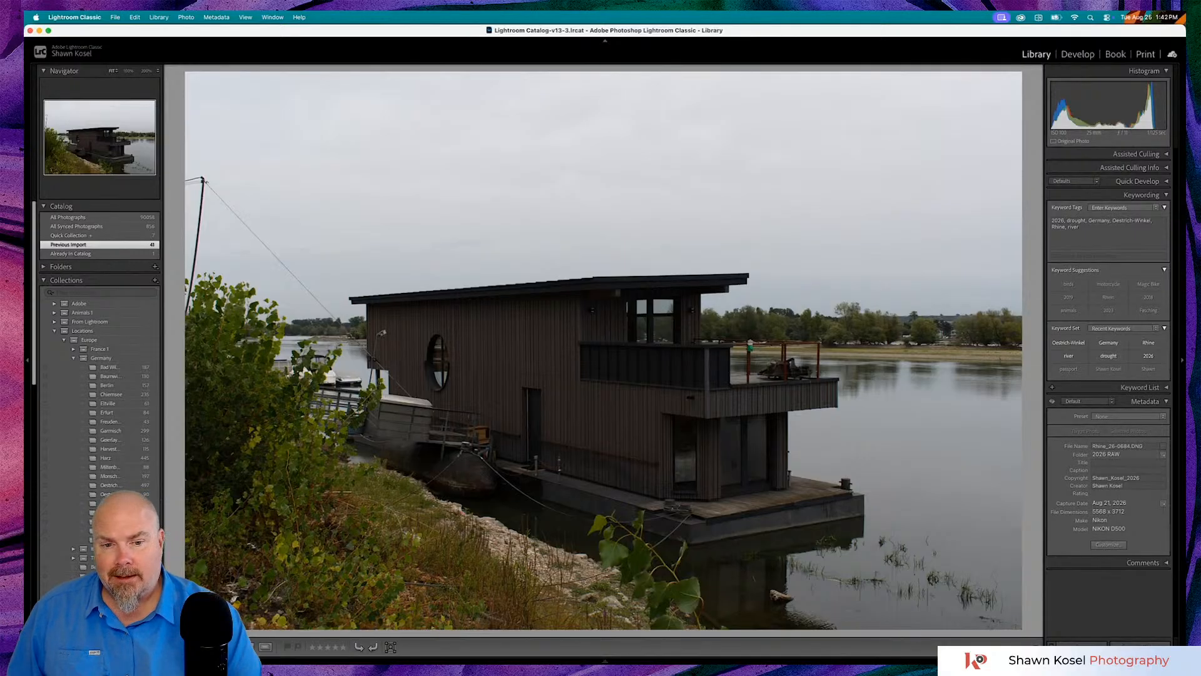
{"action": "key", "text": "Left"}
{"action": "key", "text": "Left"}
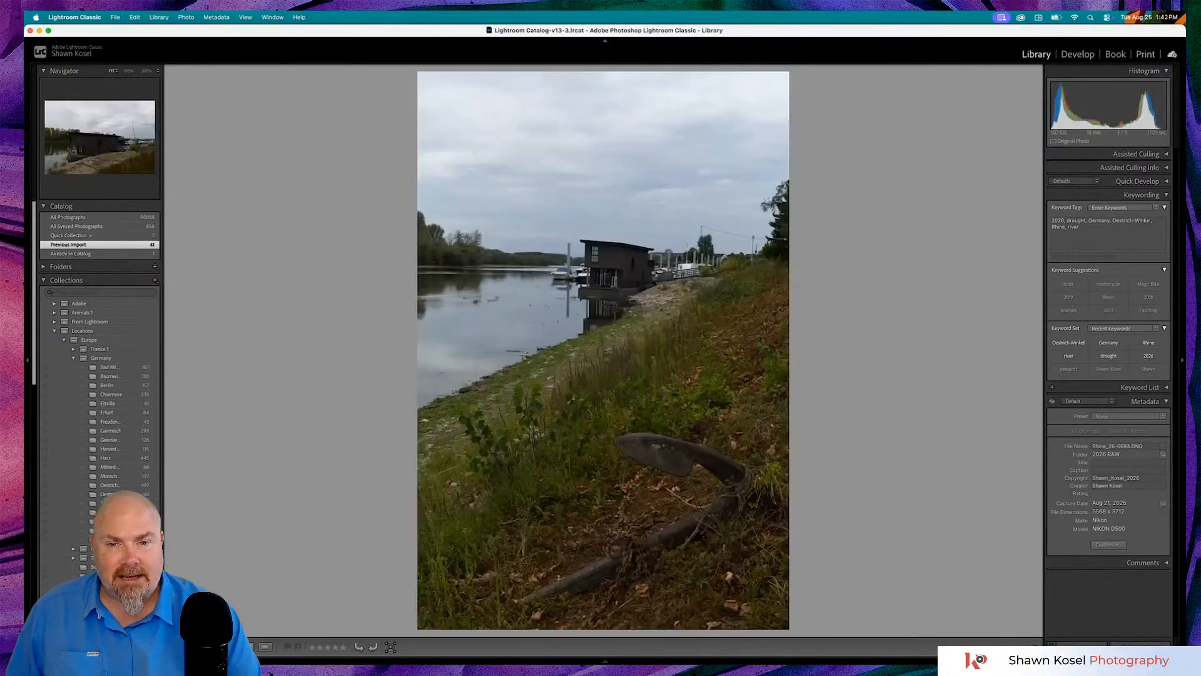
{"action": "key", "text": "Right"}
{"action": "key", "text": "Left"}
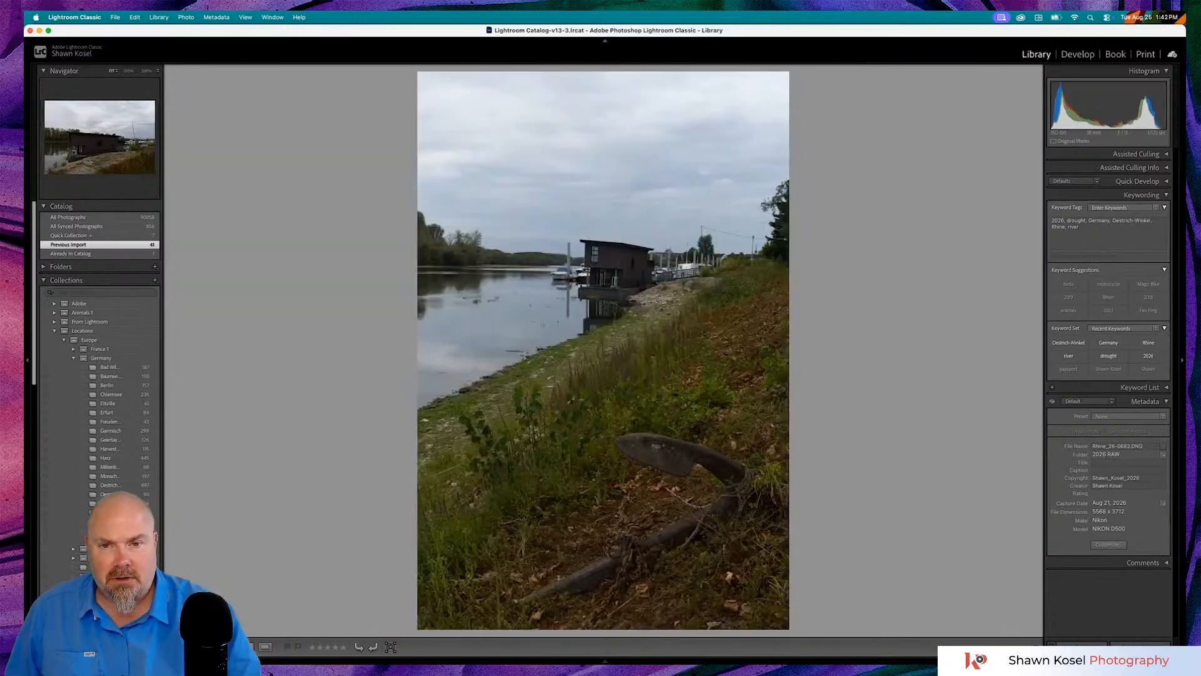
{"action": "left_click", "coordinate": [679, 286]}
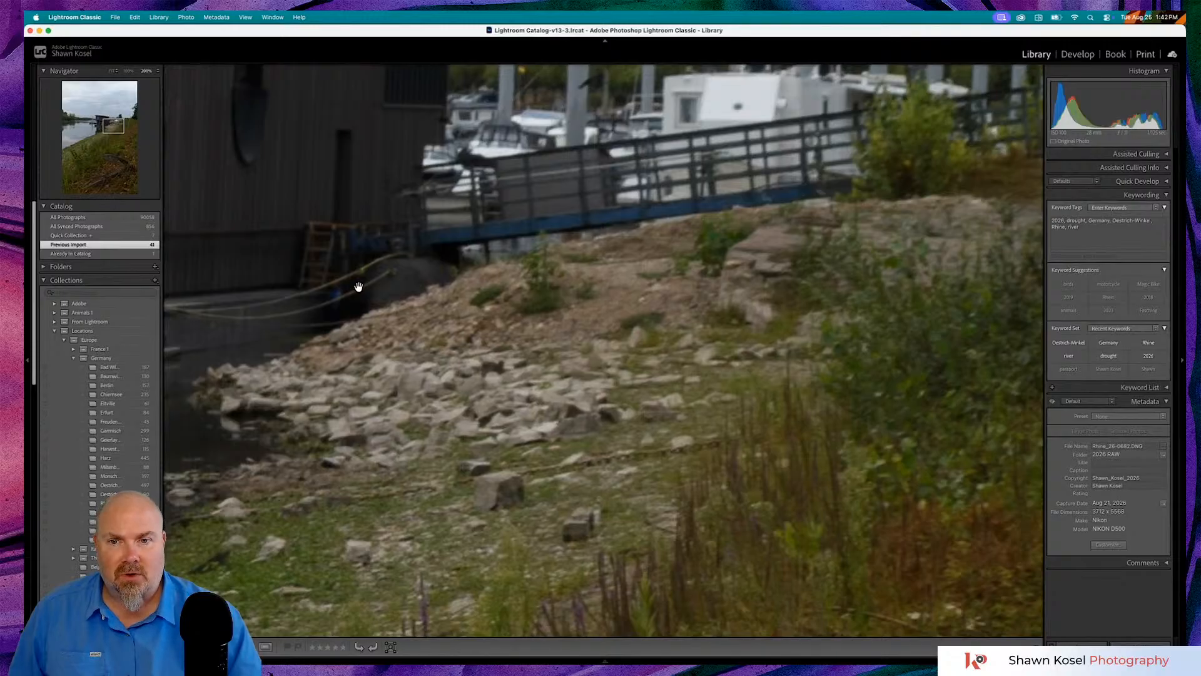
{"action": "left_click", "coordinate": [540, 306]}
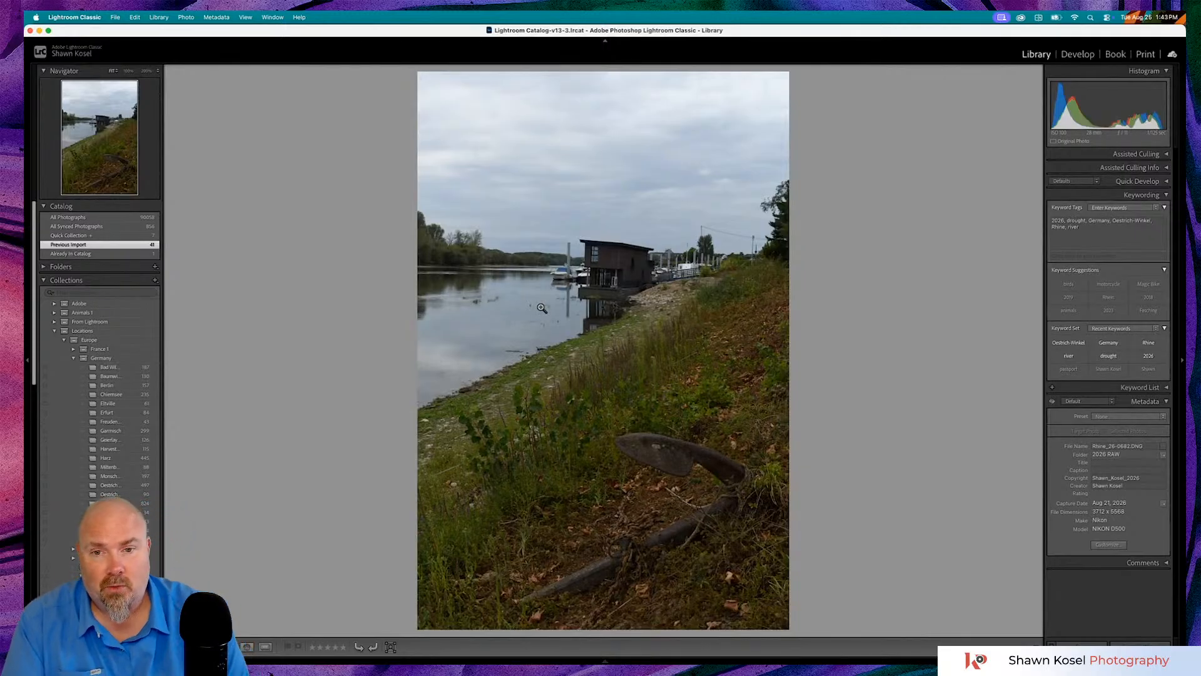
- View the remaining houseboat photos through the last one, Rhine_26-0685.DNG, and return to the grid
{"action": "key", "text": "Right"}
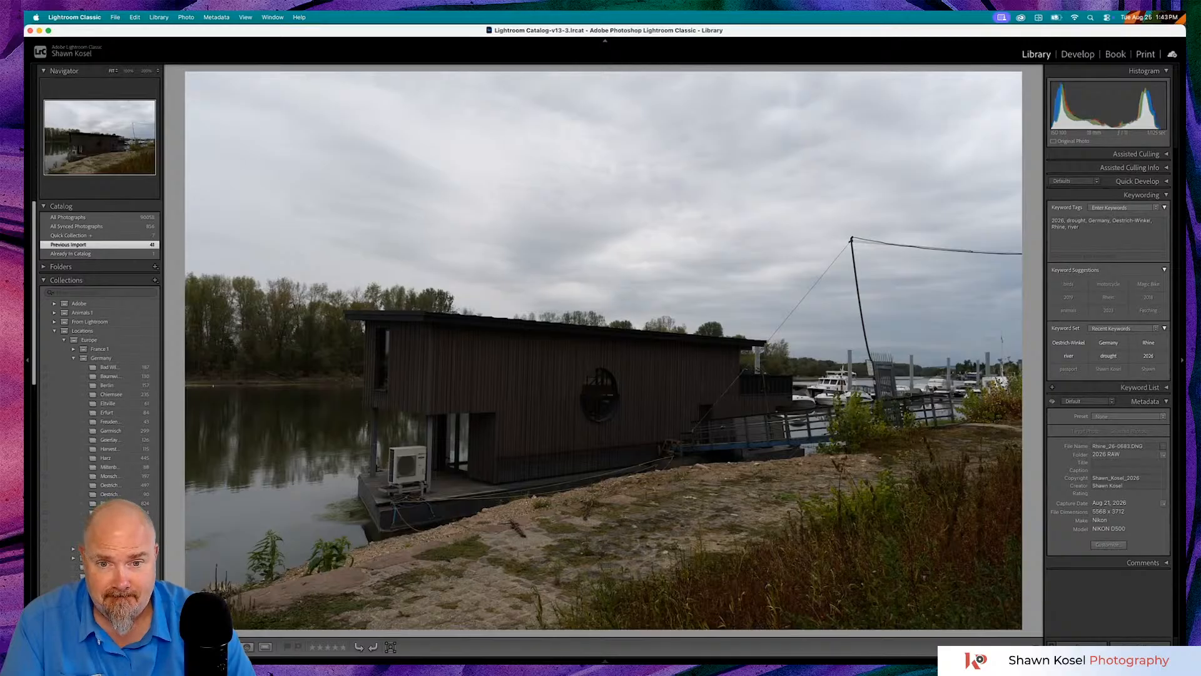
{"action": "key", "text": "Right"}
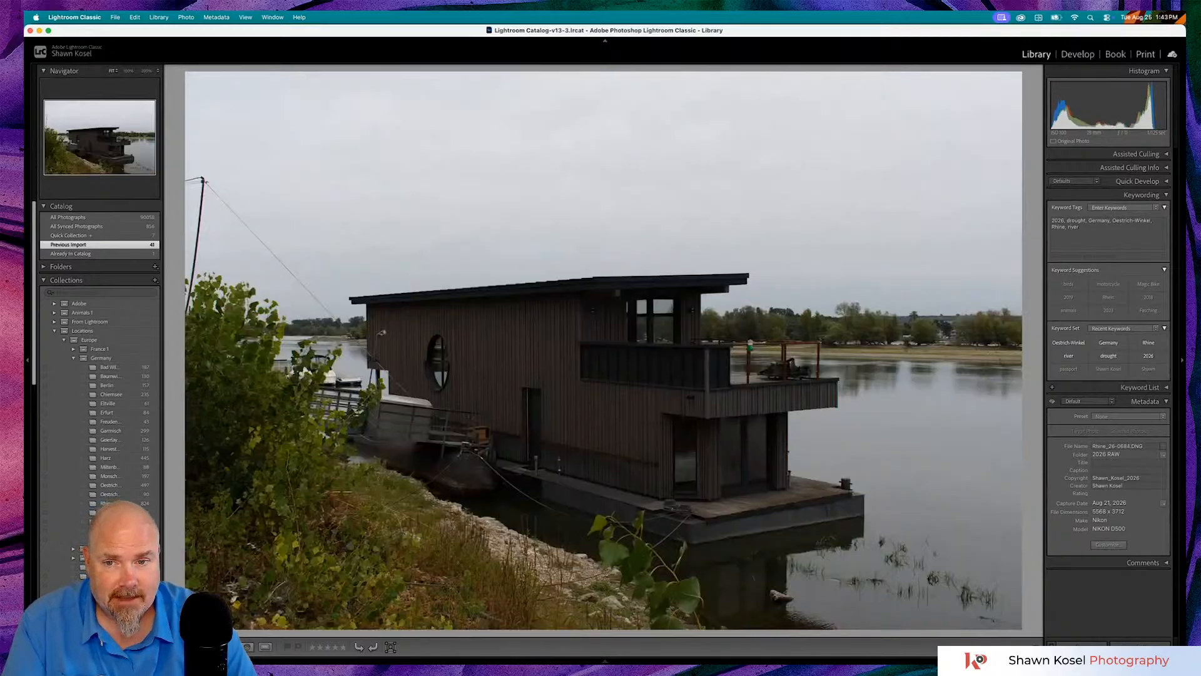
{"action": "key", "text": "Right"}
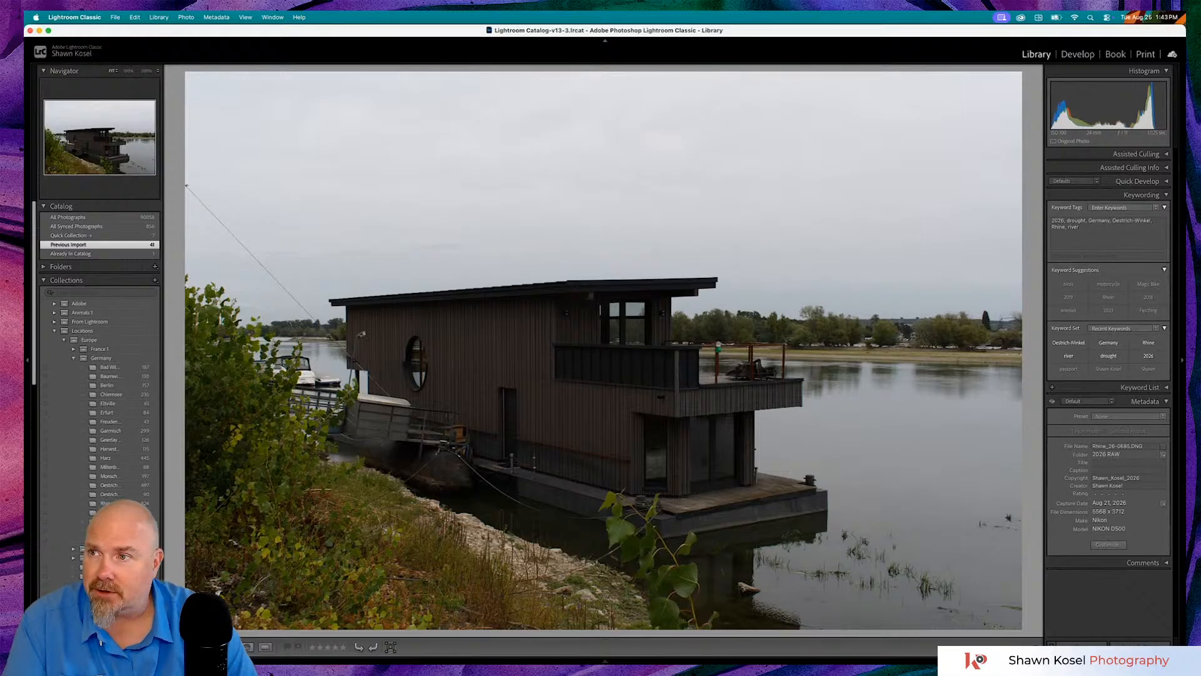
{"action": "key", "text": "g"}
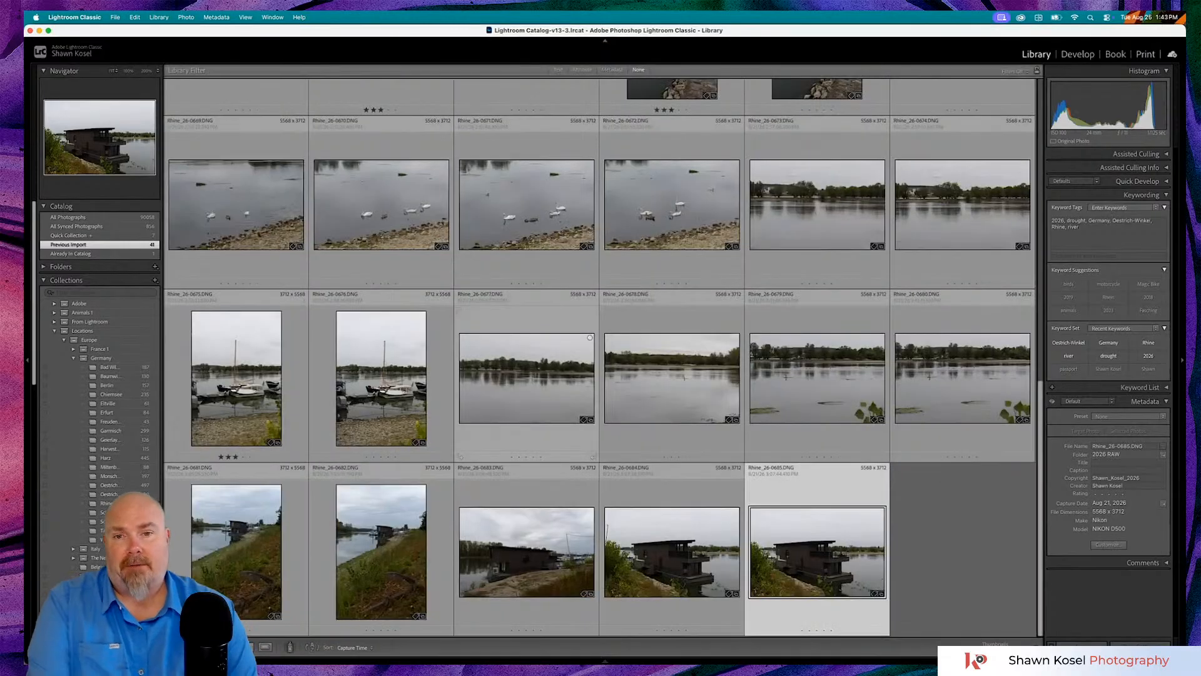
- Find the three-star portrait photo of the moored boat, Rhine_26-0658.DNG, and open it in the Develop module
{"action": "scroll", "coordinate": [571, 281], "scroll_direction": "up", "scroll_amount": 10}
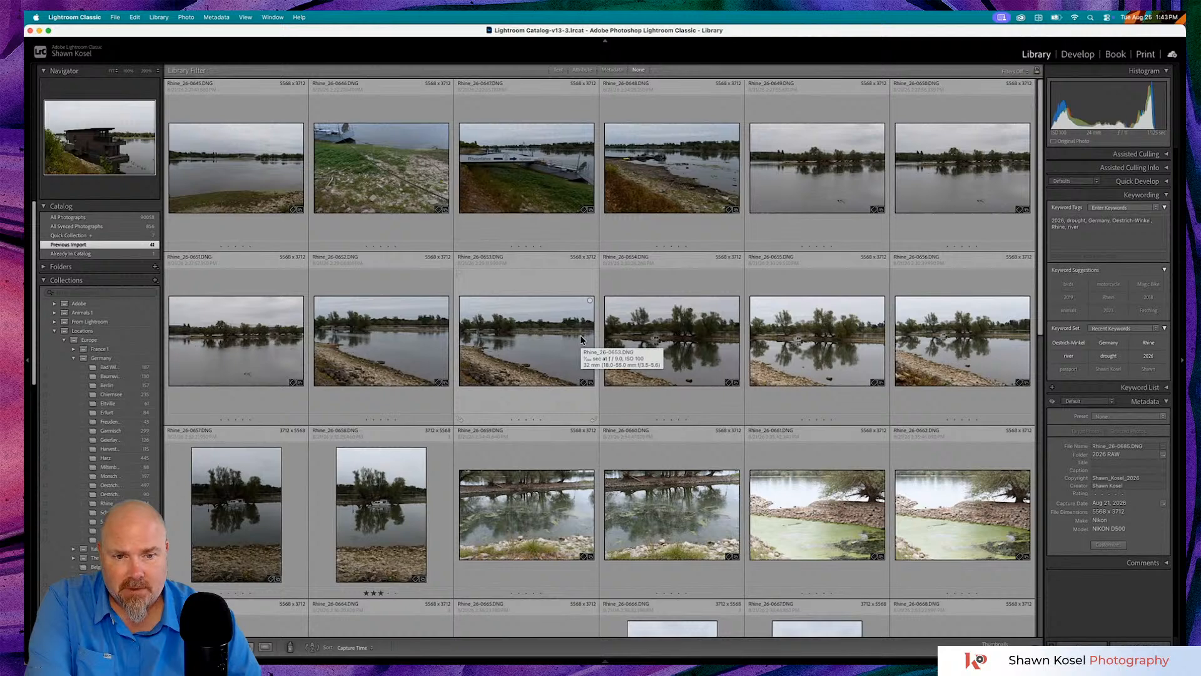
{"action": "scroll", "coordinate": [581, 339], "scroll_direction": "down", "scroll_amount": 3}
{"action": "scroll", "coordinate": [580, 339], "scroll_direction": "down", "scroll_amount": 2}
{"action": "double_click", "coordinate": [398, 363]}
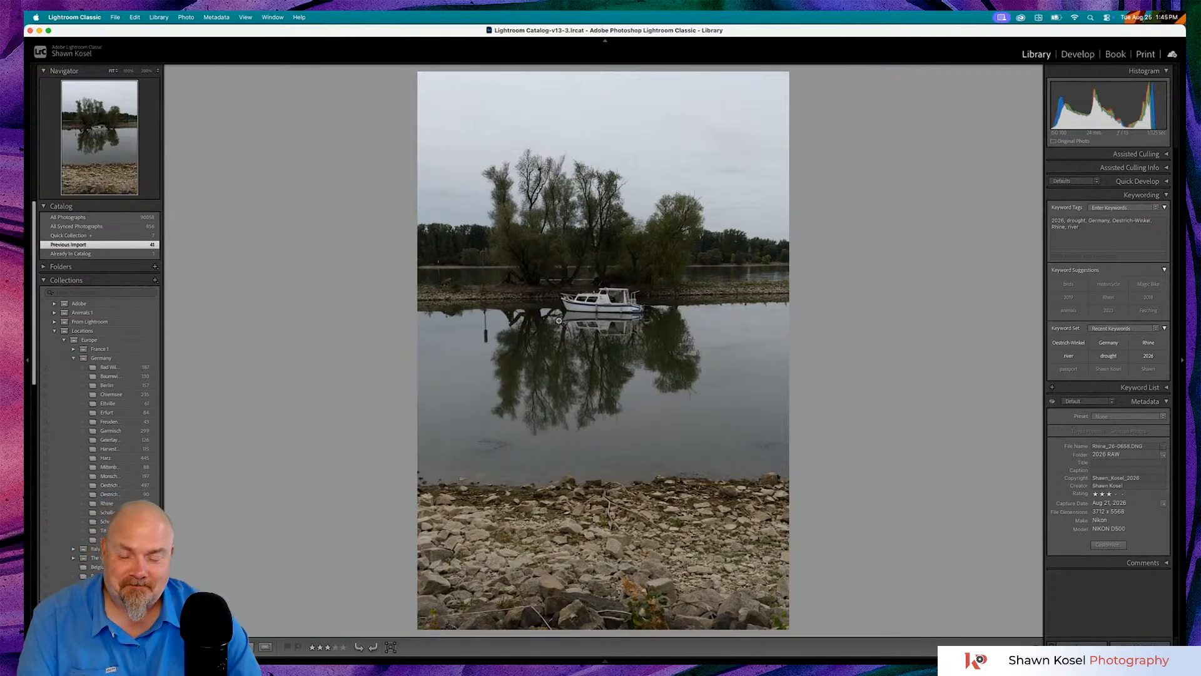
{"action": "key", "text": "d"}
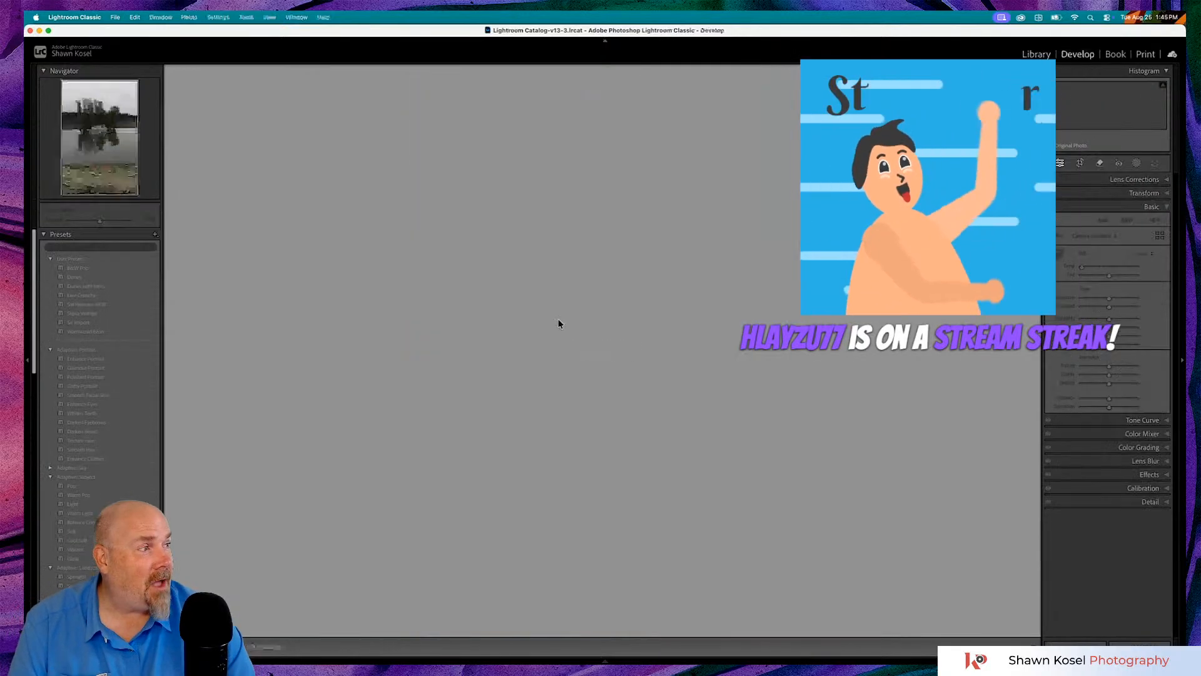
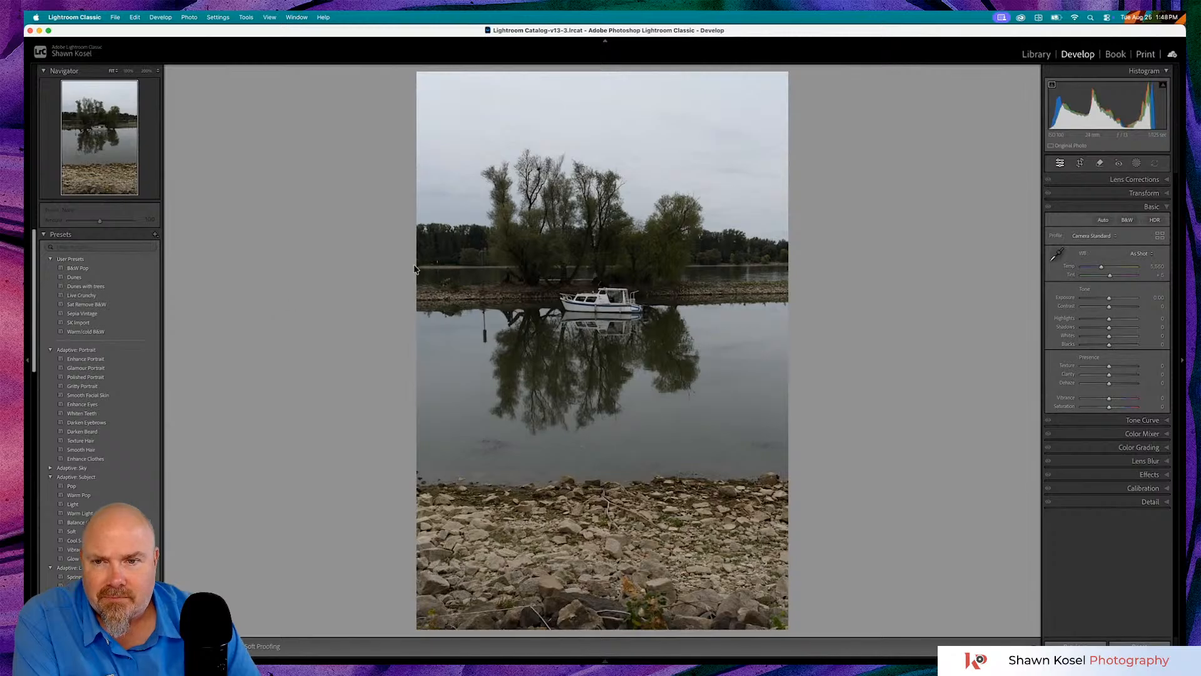
- Inspect the stony banks at the left and right edges of the boat photo up close
{"action": "left_click", "coordinate": [444, 255]}
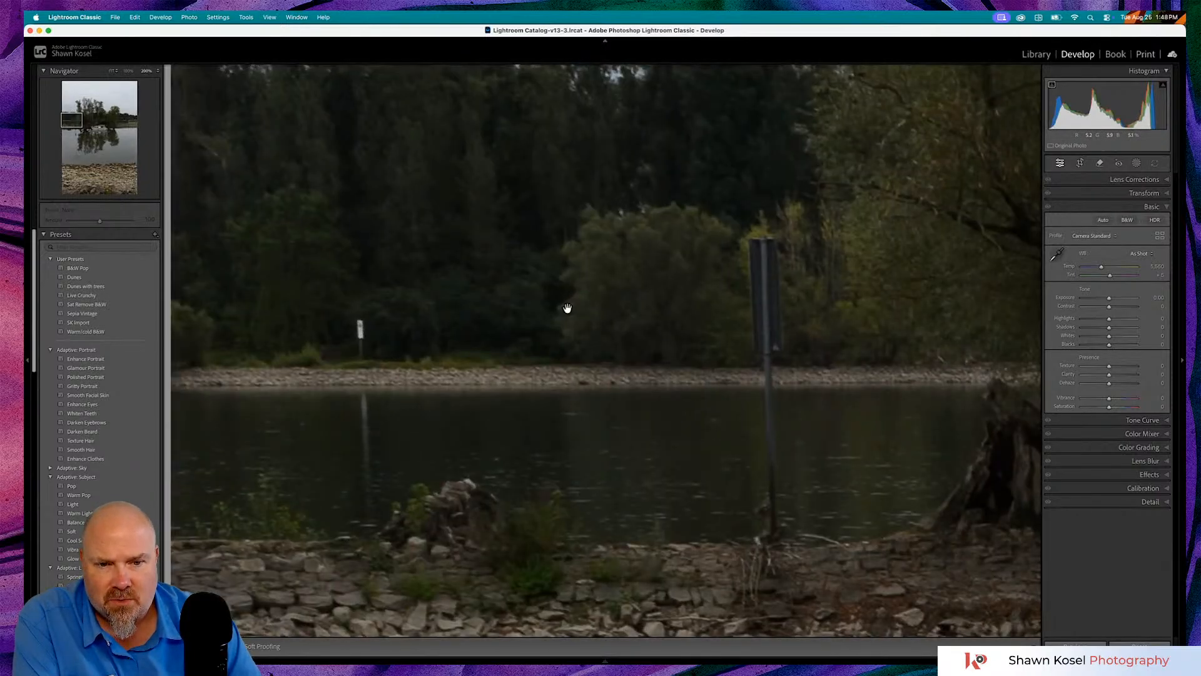
{"action": "scroll", "coordinate": [566, 308], "scroll_direction": "down", "scroll_amount": 5}
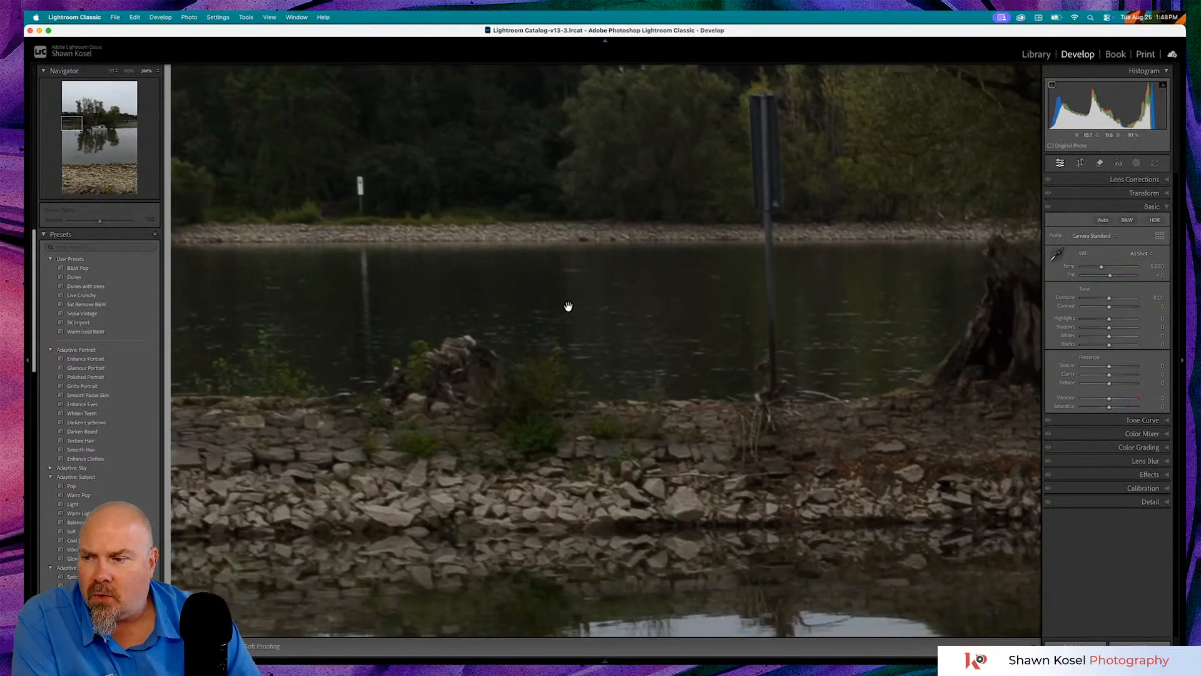
{"action": "scroll", "coordinate": [568, 307], "scroll_direction": "right", "scroll_amount": 3}
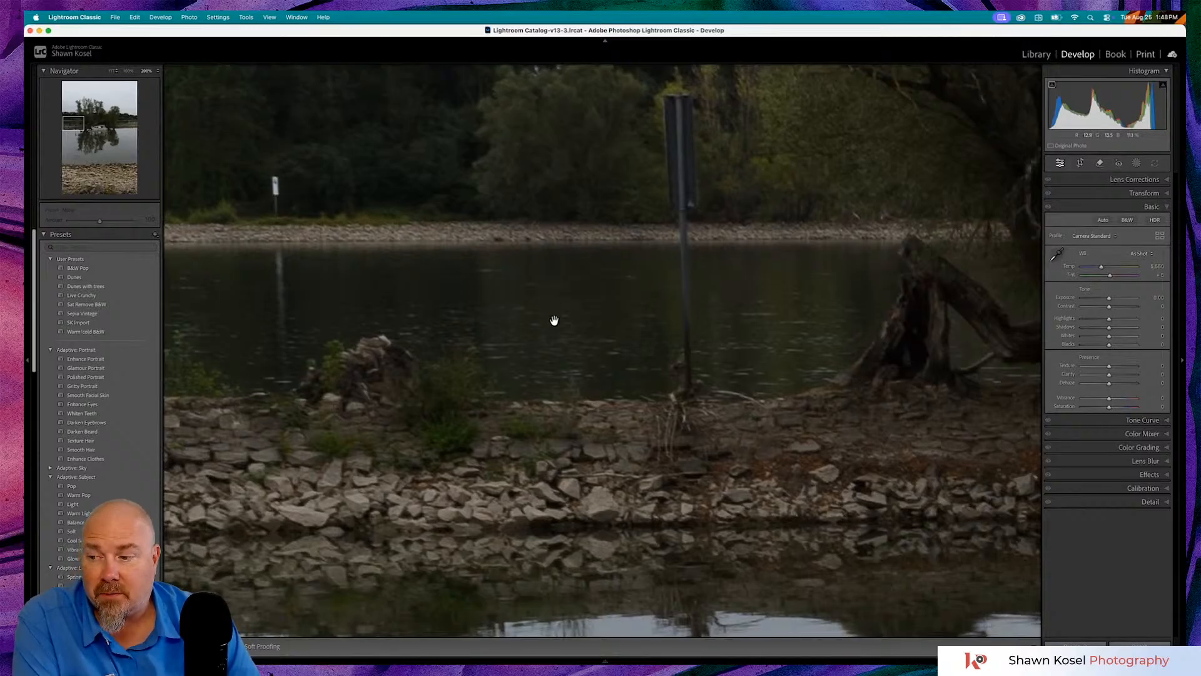
{"action": "left_click", "coordinate": [621, 355]}
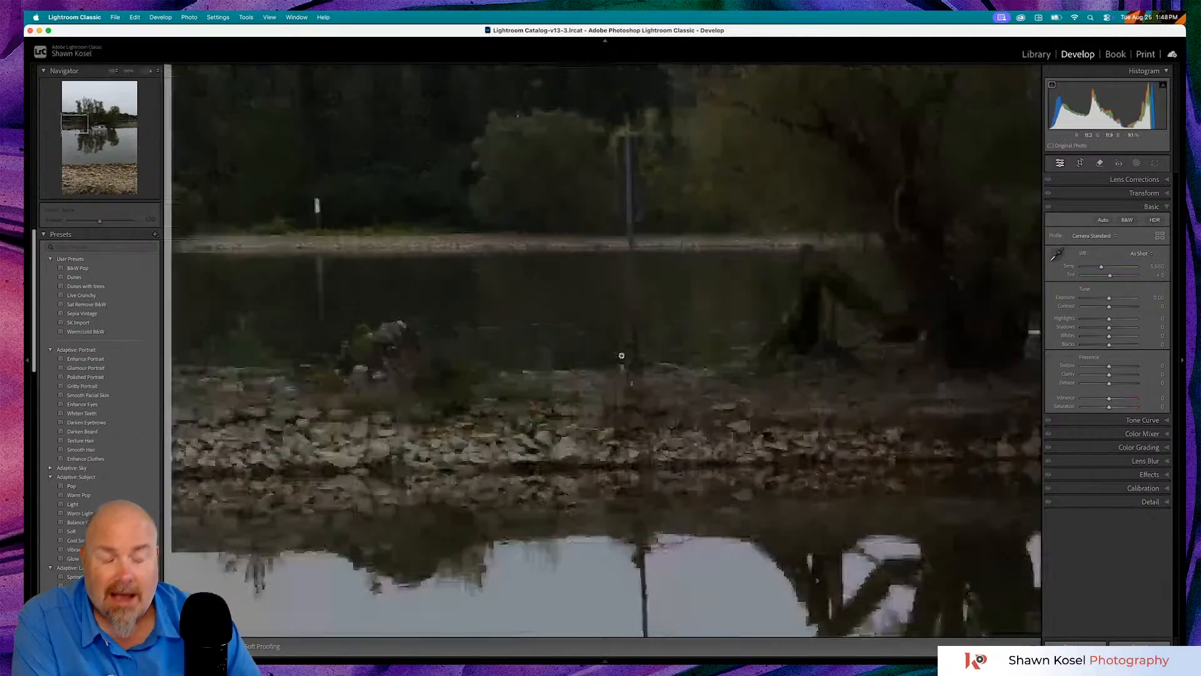
{"action": "left_click", "coordinate": [621, 355]}
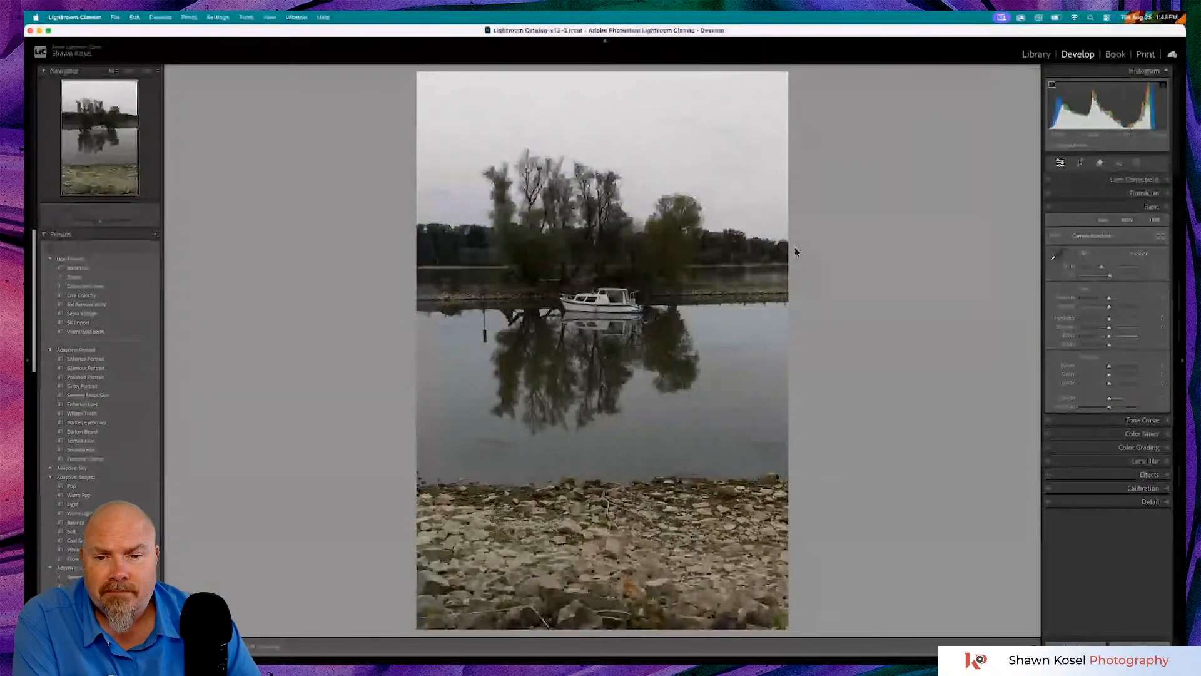
{"action": "left_click", "coordinate": [769, 254]}
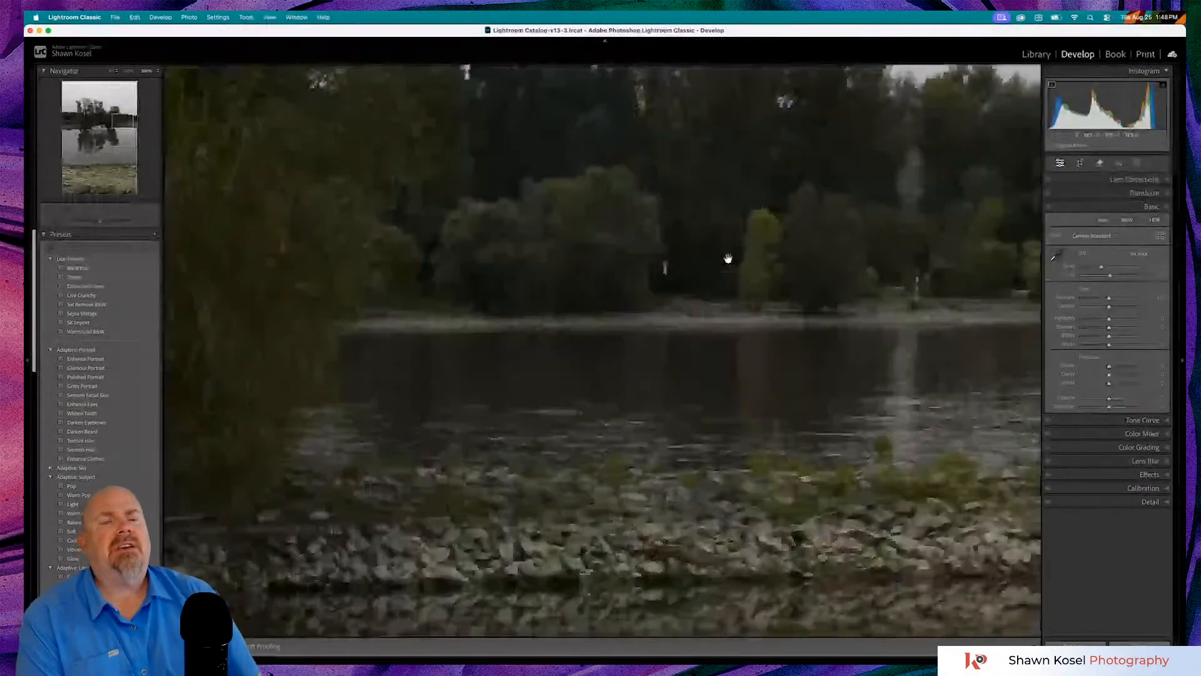
{"action": "left_click", "coordinate": [728, 259]}
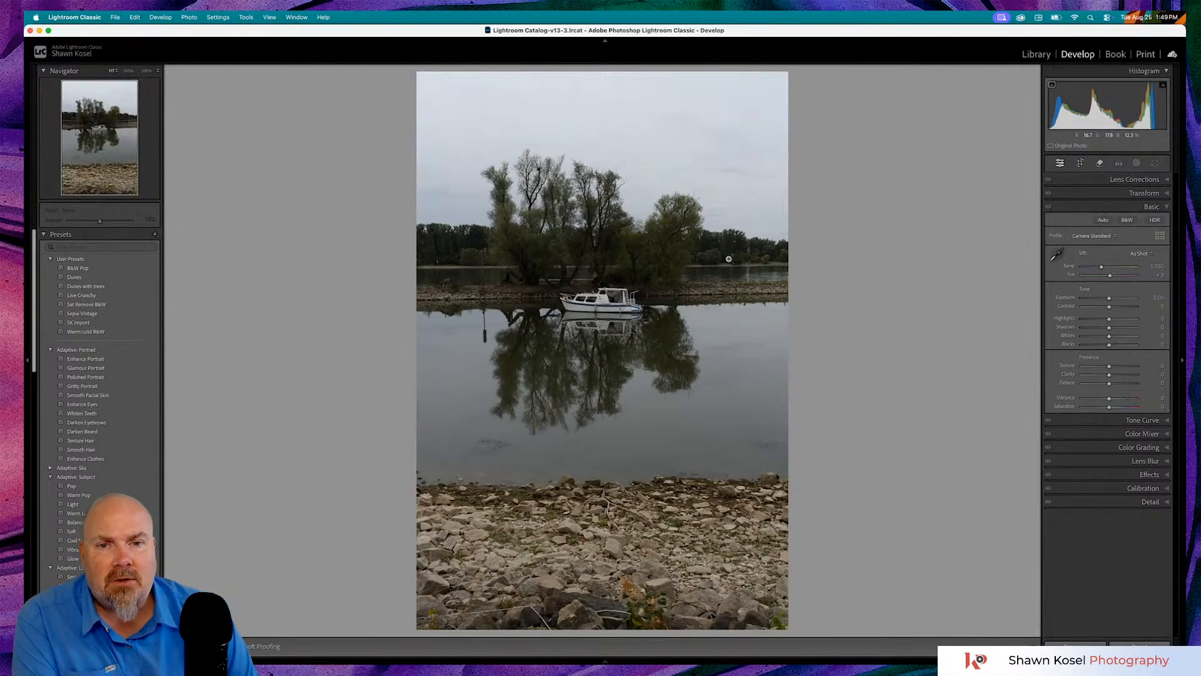
- Trace the river's far shoreline up close from the photo's right side to its left edge and back, and return to the full view
{"action": "left_click", "coordinate": [729, 259]}
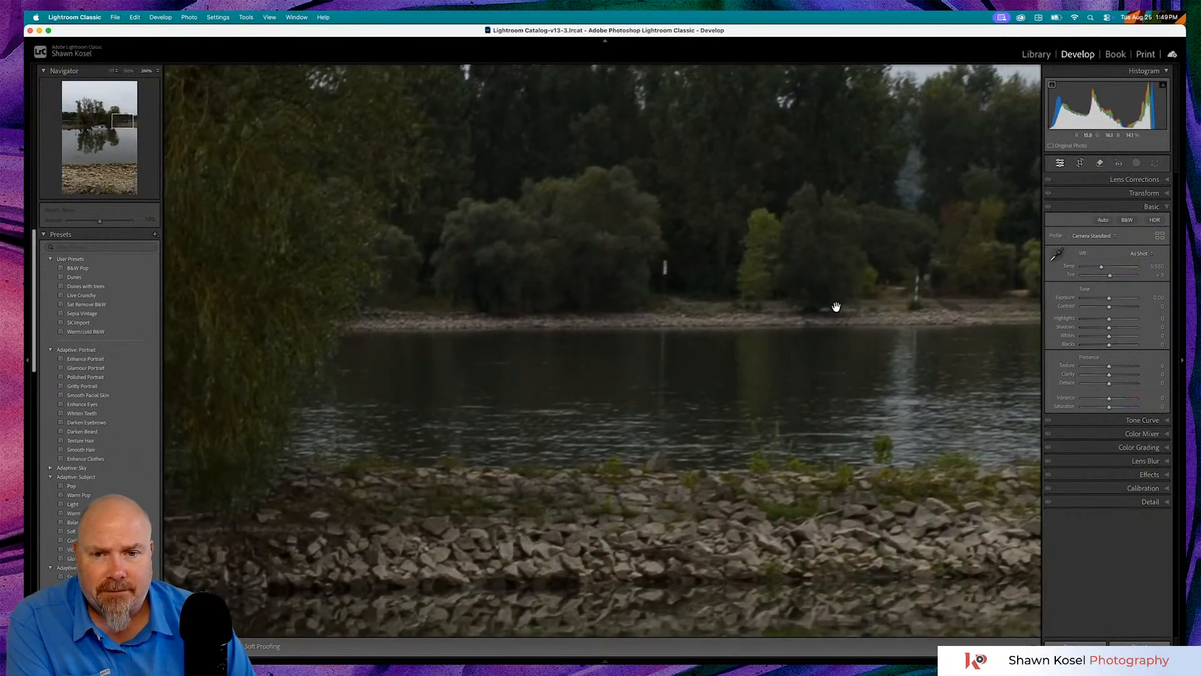
{"action": "scroll", "coordinate": [836, 306], "scroll_direction": "left", "scroll_amount": 10}
{"action": "scroll", "coordinate": [324, 346], "scroll_direction": "left", "scroll_amount": 6}
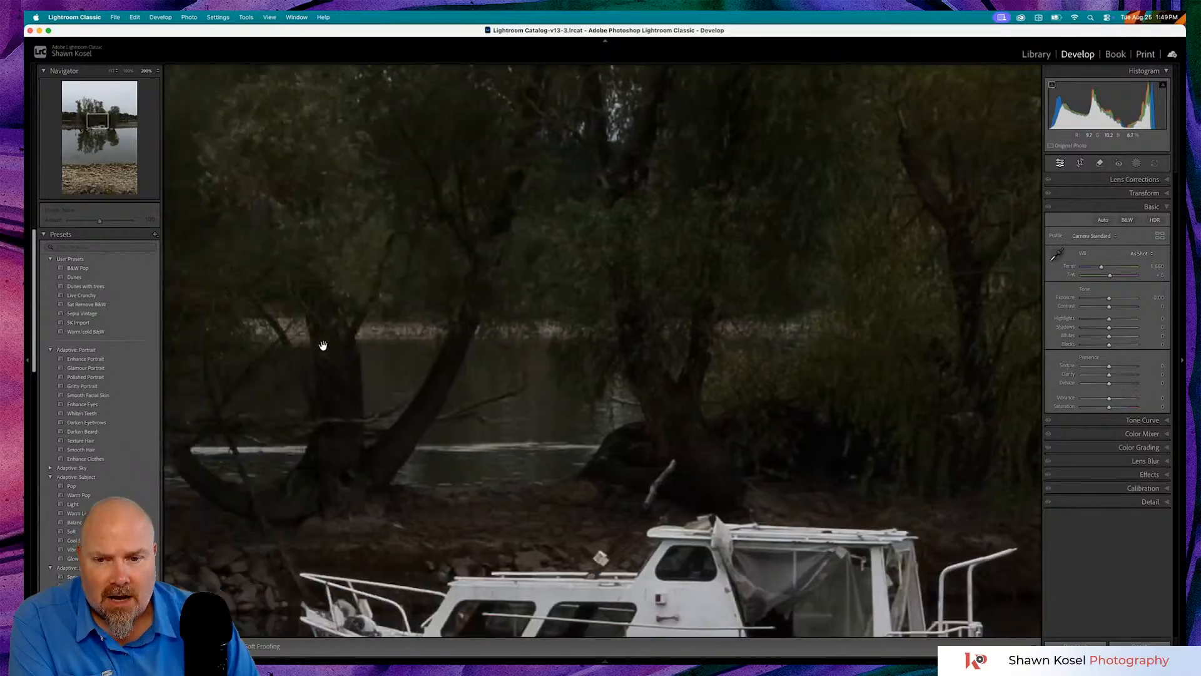
{"action": "scroll", "coordinate": [324, 345], "scroll_direction": "left", "scroll_amount": 5}
{"action": "scroll", "coordinate": [323, 345], "scroll_direction": "left", "scroll_amount": 20}
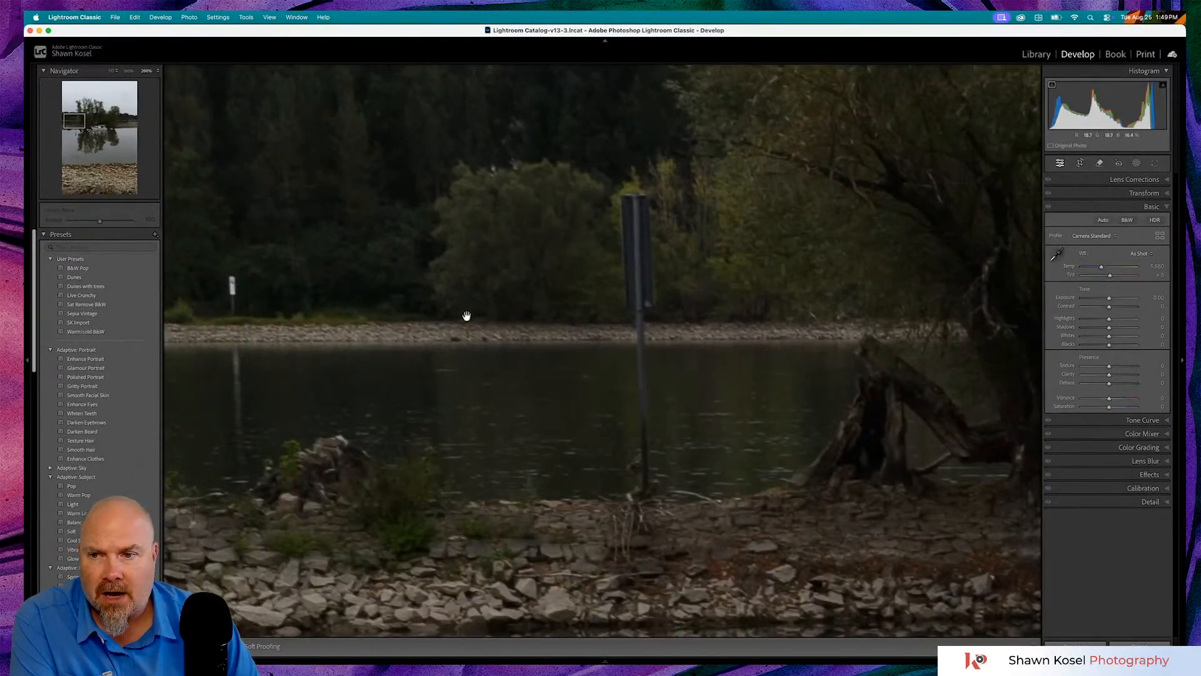
{"action": "scroll", "coordinate": [320, 307], "scroll_direction": "left", "scroll_amount": 8}
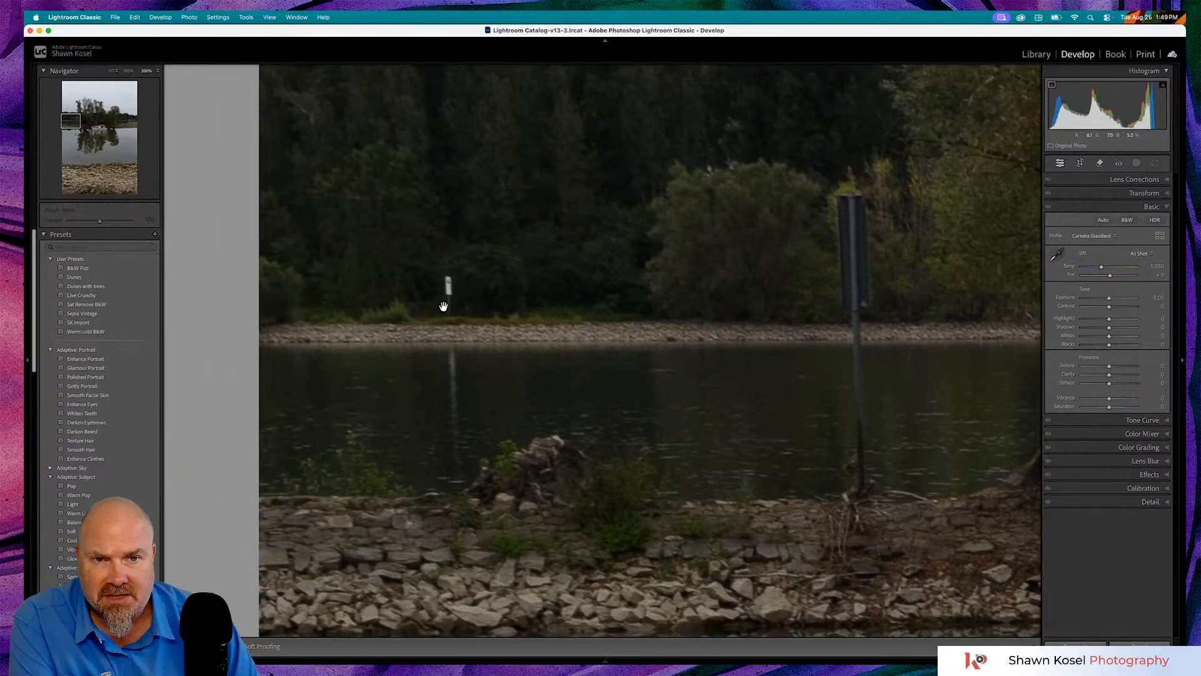
{"action": "scroll", "coordinate": [583, 338], "scroll_direction": "right", "scroll_amount": 10}
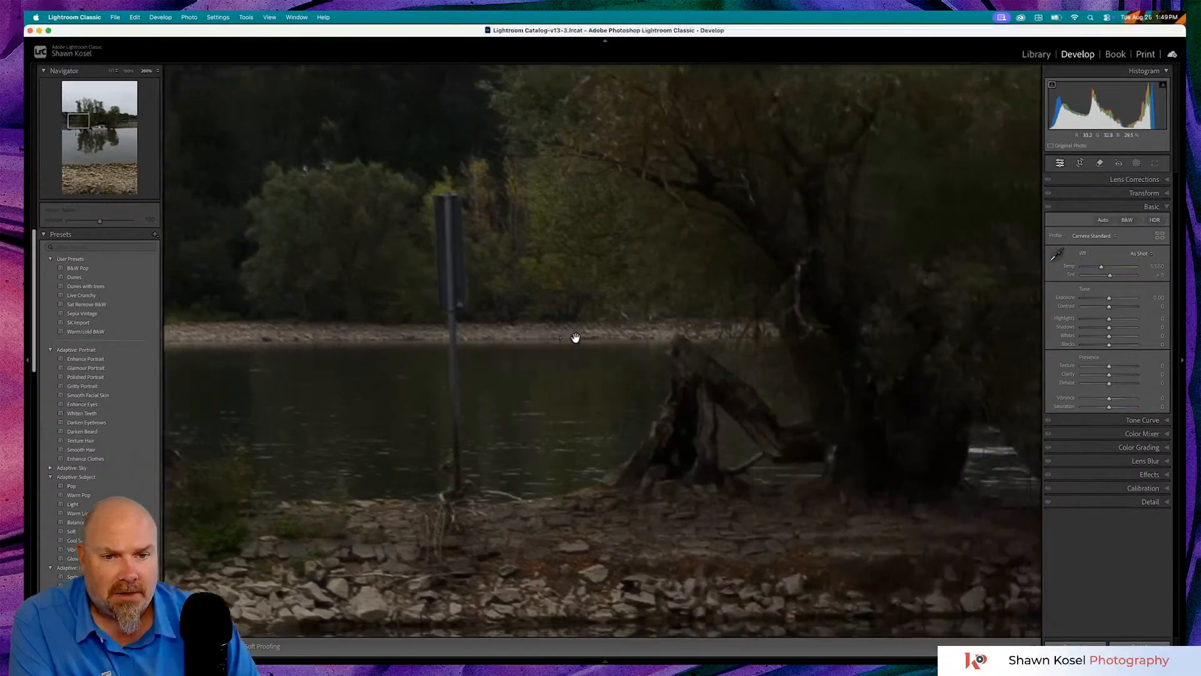
{"action": "scroll", "coordinate": [575, 337], "scroll_direction": "right", "scroll_amount": 10}
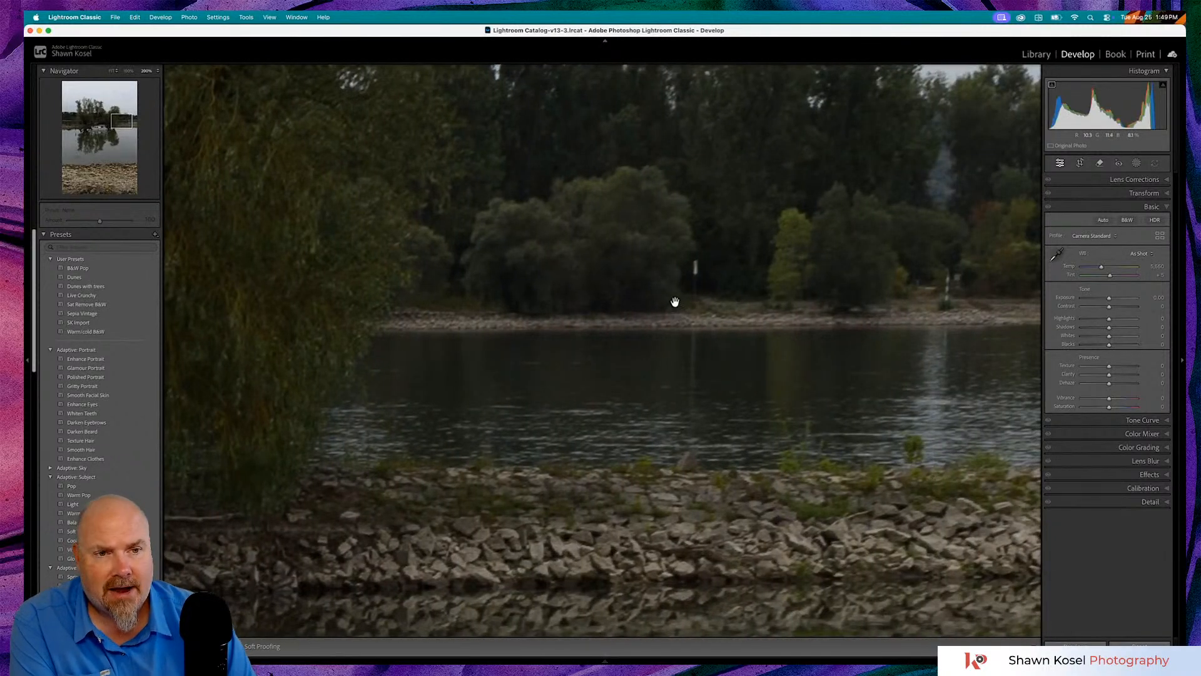
{"action": "scroll", "coordinate": [942, 307], "scroll_direction": "right", "scroll_amount": 5}
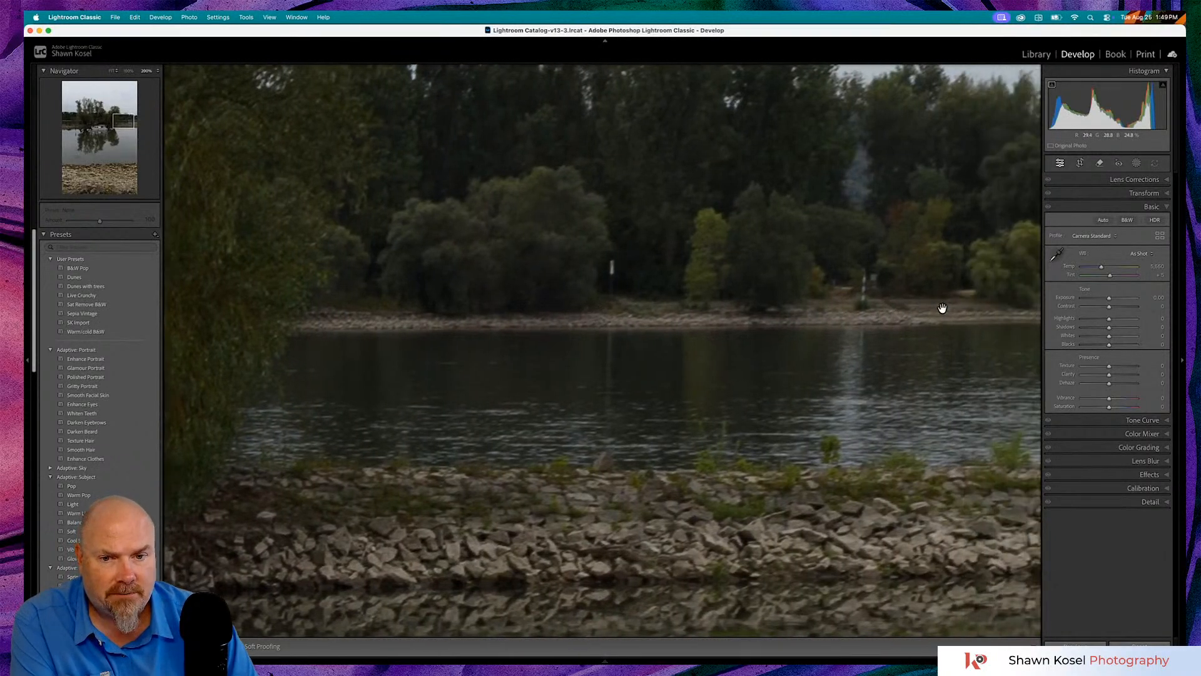
{"action": "scroll", "coordinate": [942, 307], "scroll_direction": "right", "scroll_amount": 3}
{"action": "left_click", "coordinate": [942, 307]}
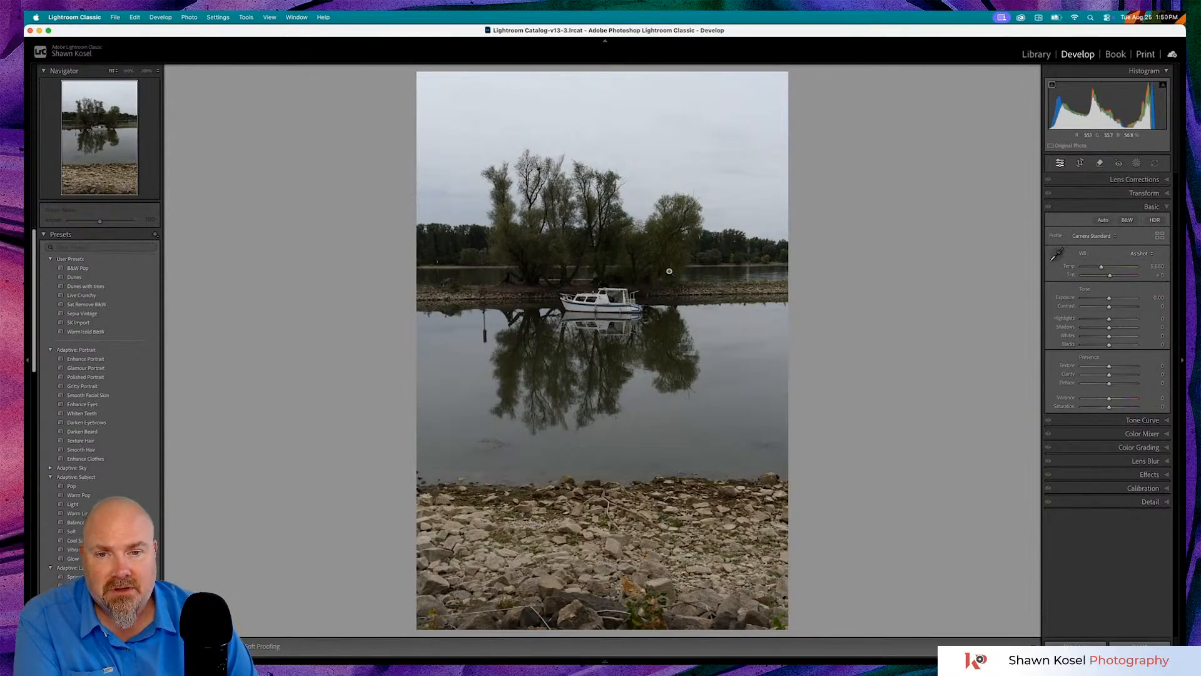
- Examine the moored white boat up close, and return to the library grid by way of the neighbouring darker photo
{"action": "left_click", "coordinate": [613, 298]}
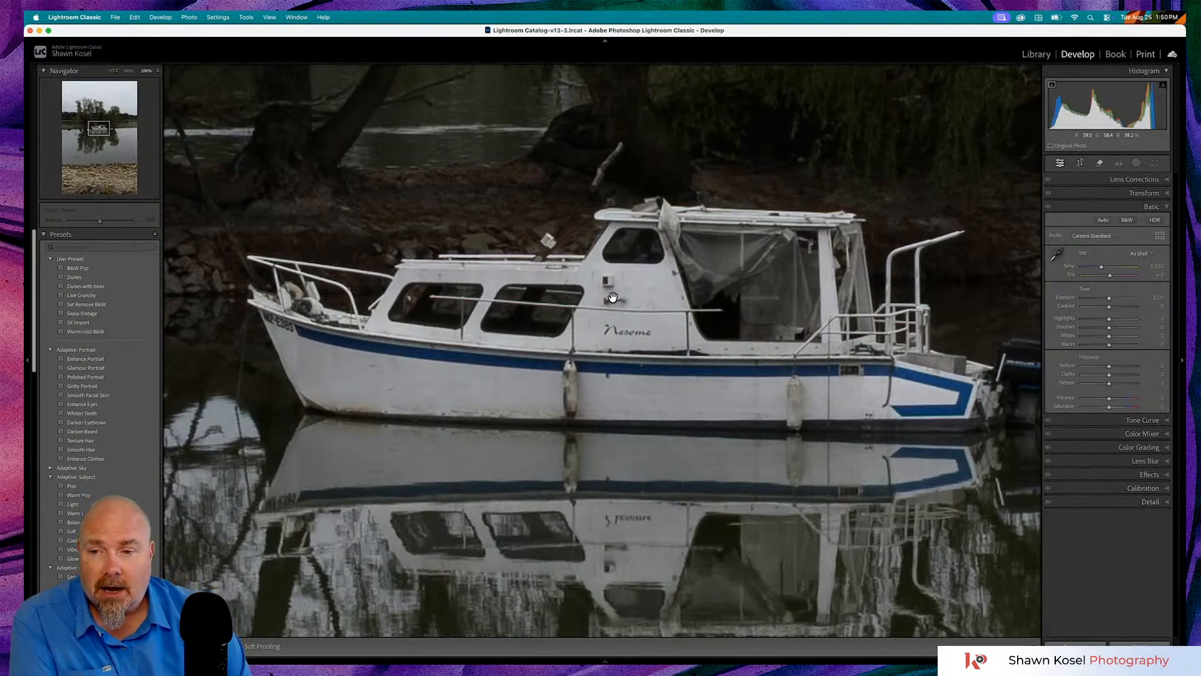
{"action": "left_click", "coordinate": [612, 297]}
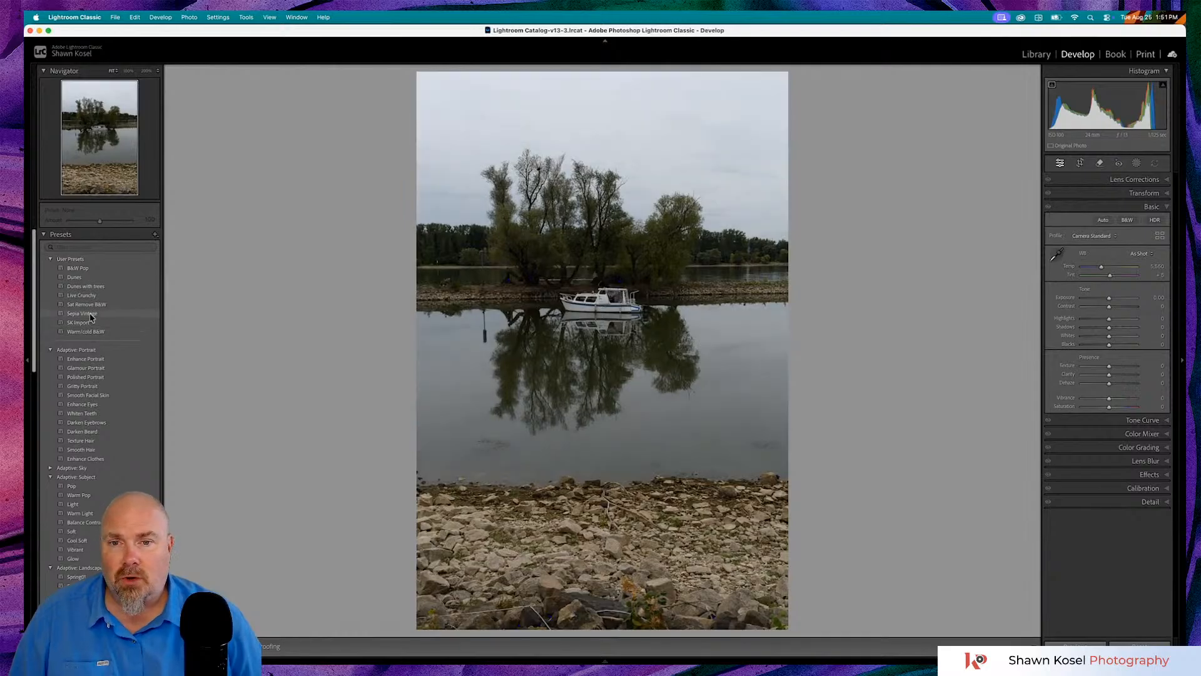
{"action": "mouse_move", "coordinate": [90, 317]}
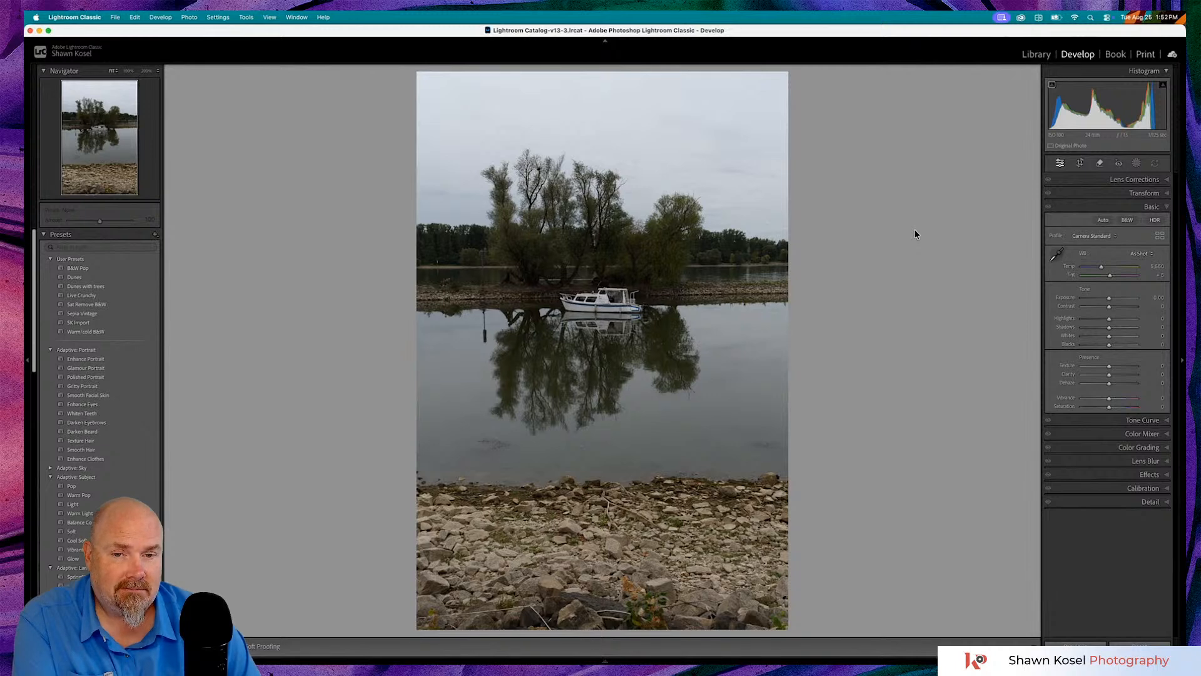
{"action": "key", "text": "Right"}
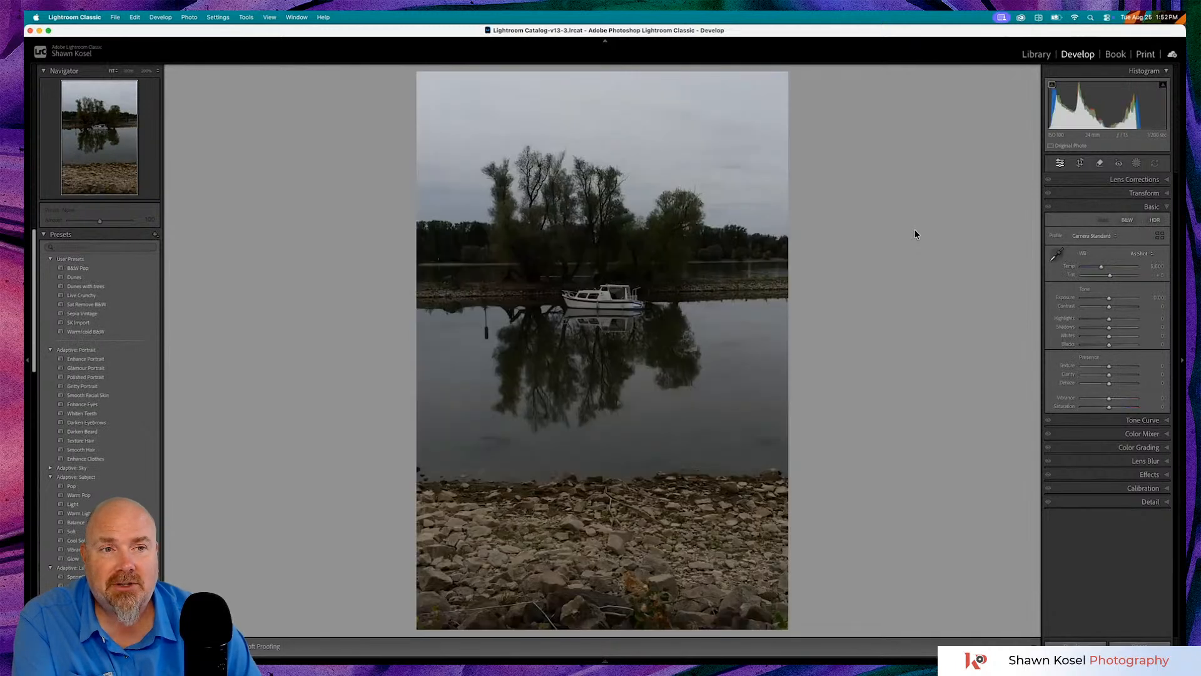
{"action": "key", "text": "g"}
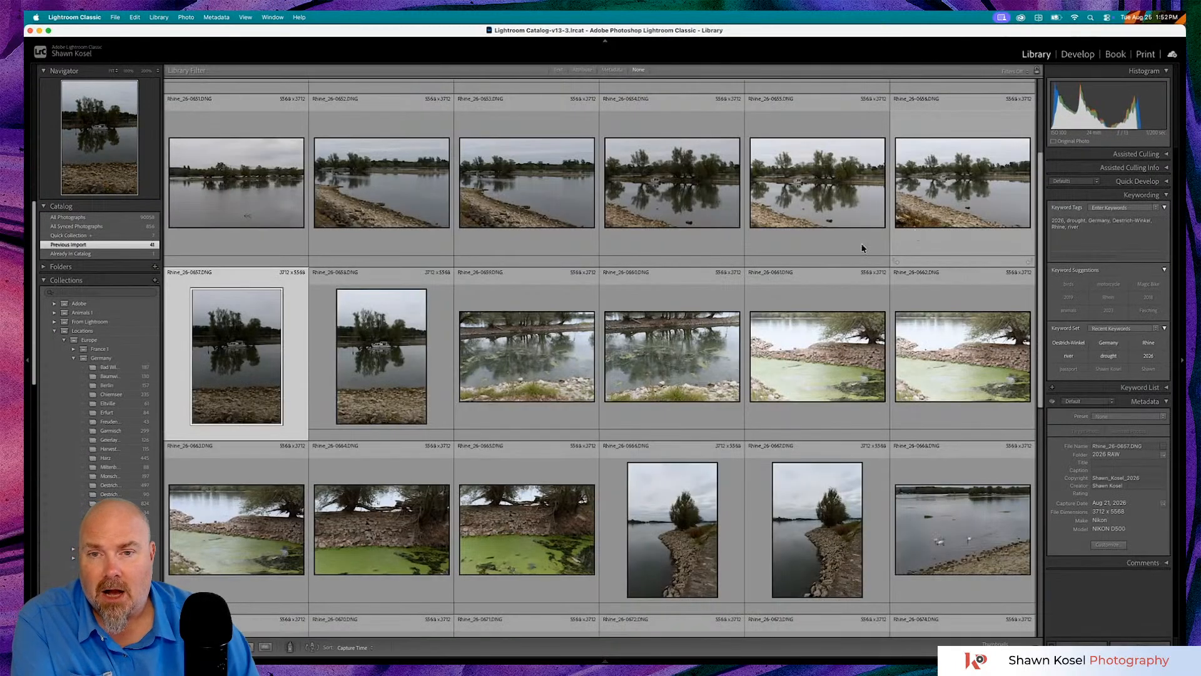
- Open Rhine_26-0653.DNG enlarged, advance to Rhine_26-0655.DNG, and inspect the water and reflections beside the boat up close
{"action": "double_click", "coordinate": [533, 198]}
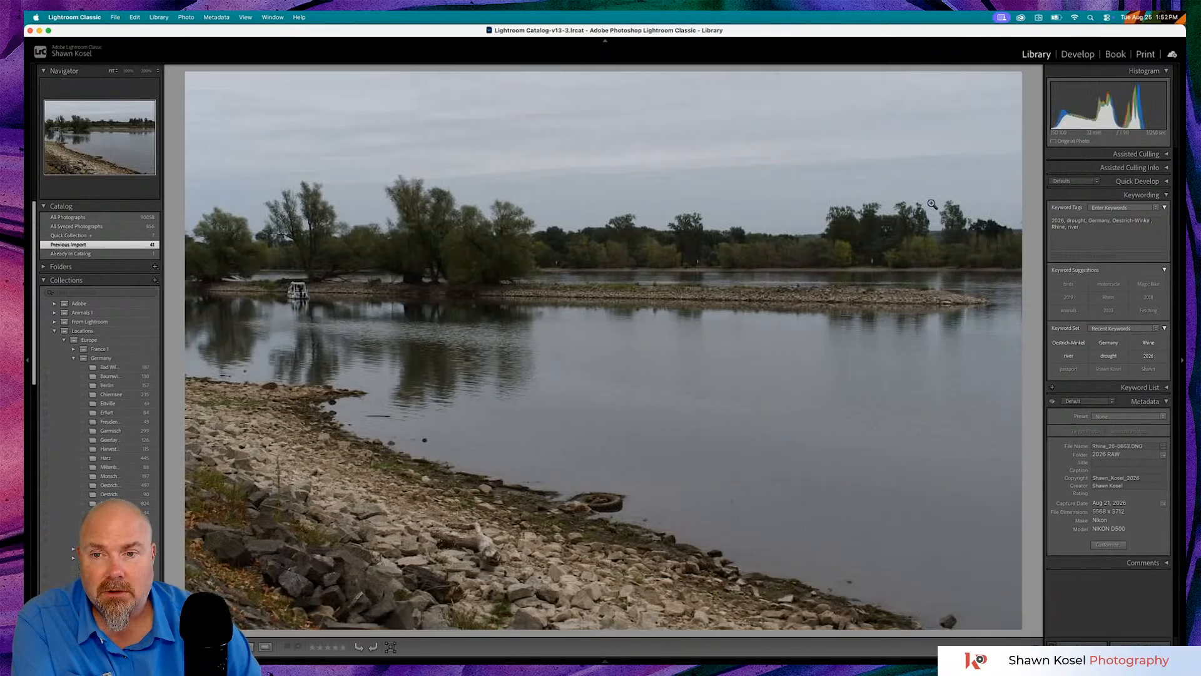
{"action": "key", "text": "Right"}
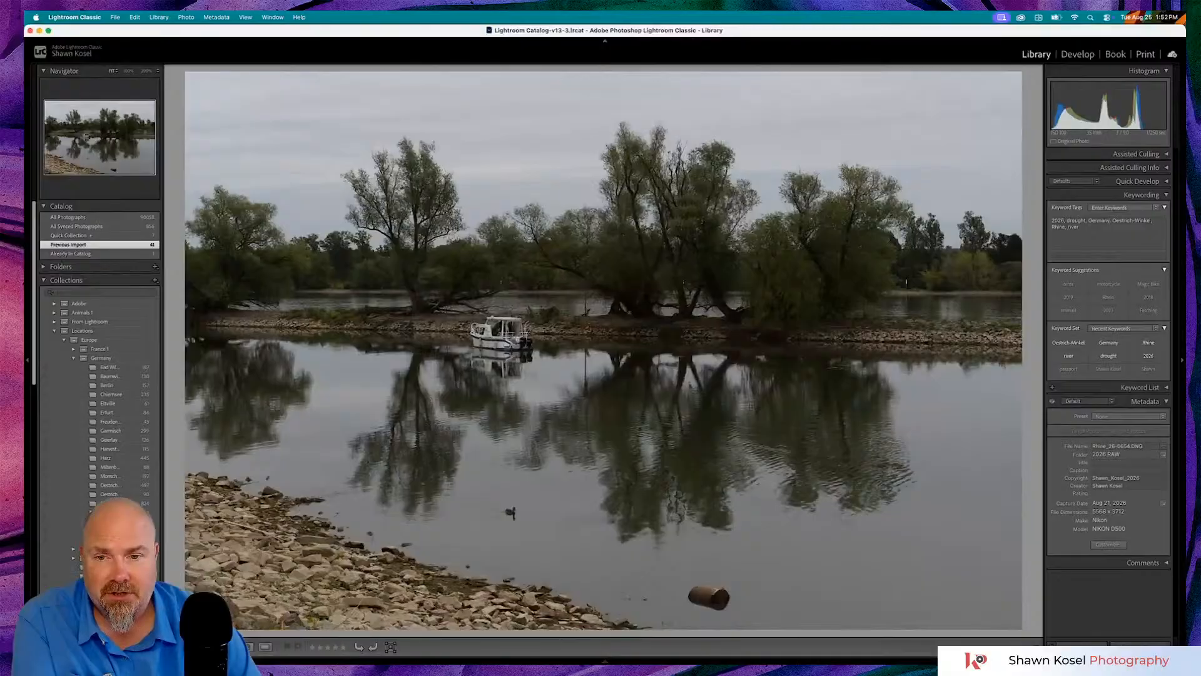
{"action": "key", "text": "Right"}
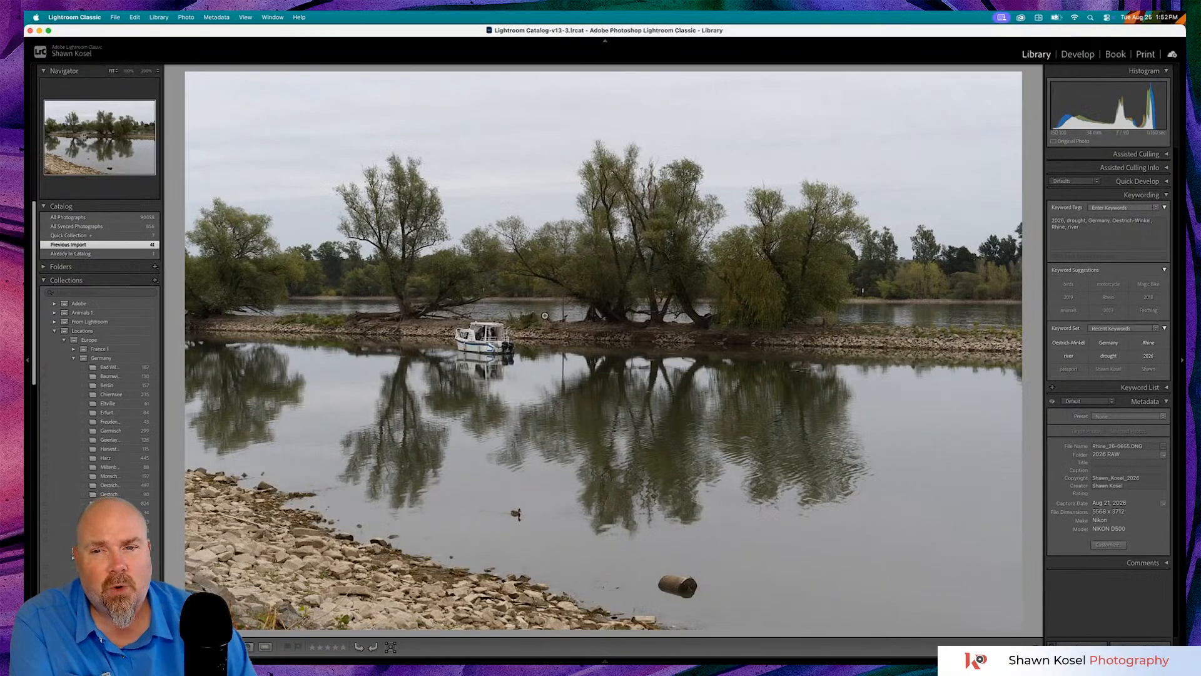
{"action": "left_click", "coordinate": [501, 379]}
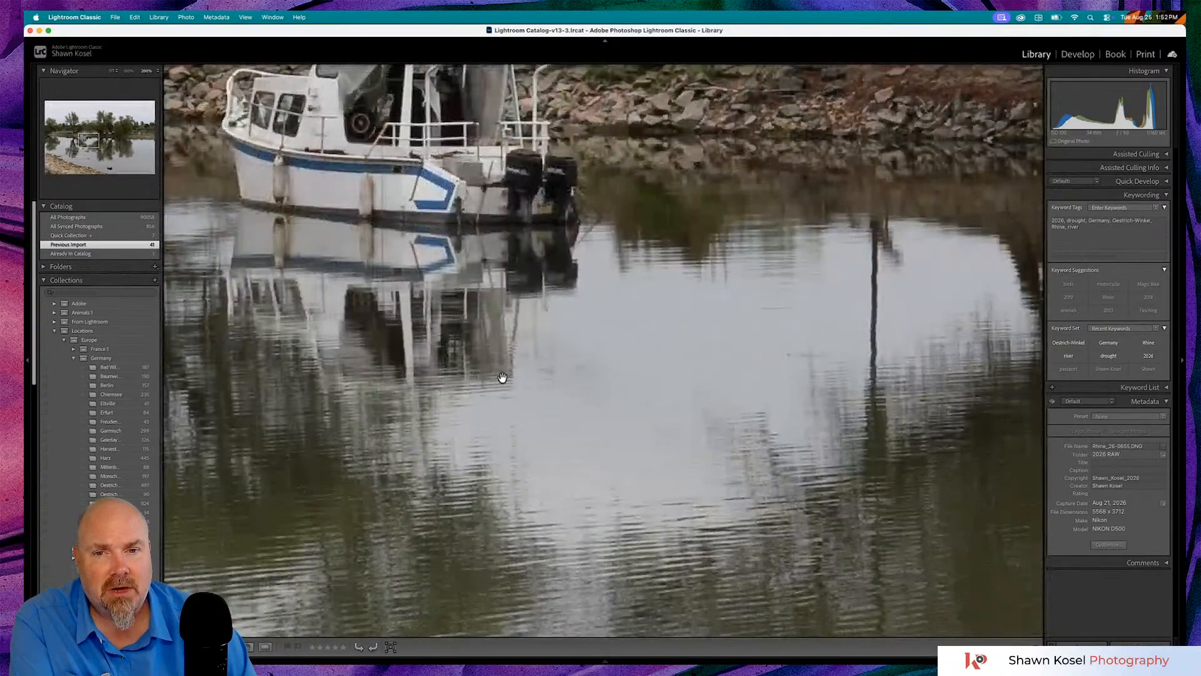
{"action": "left_click", "coordinate": [502, 377]}
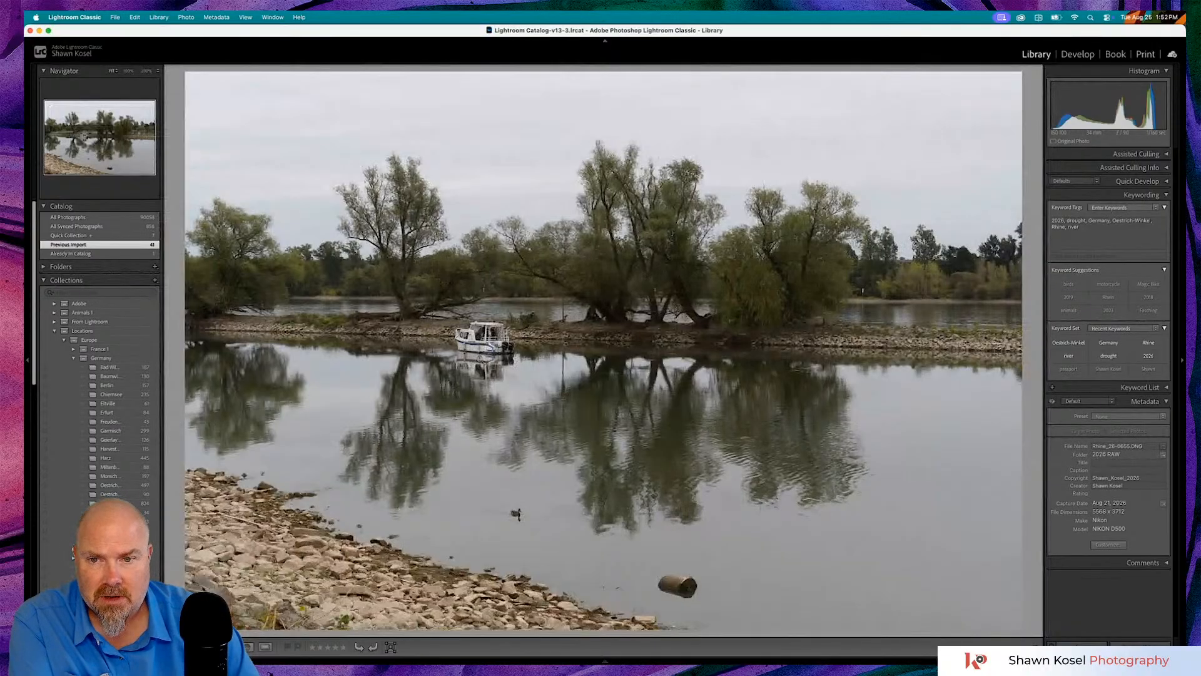
- Show the following photo, Rhine_26-0656.DNG, and examine its boat and the exposed stone bank behind it up close
{"action": "key", "text": "Right"}
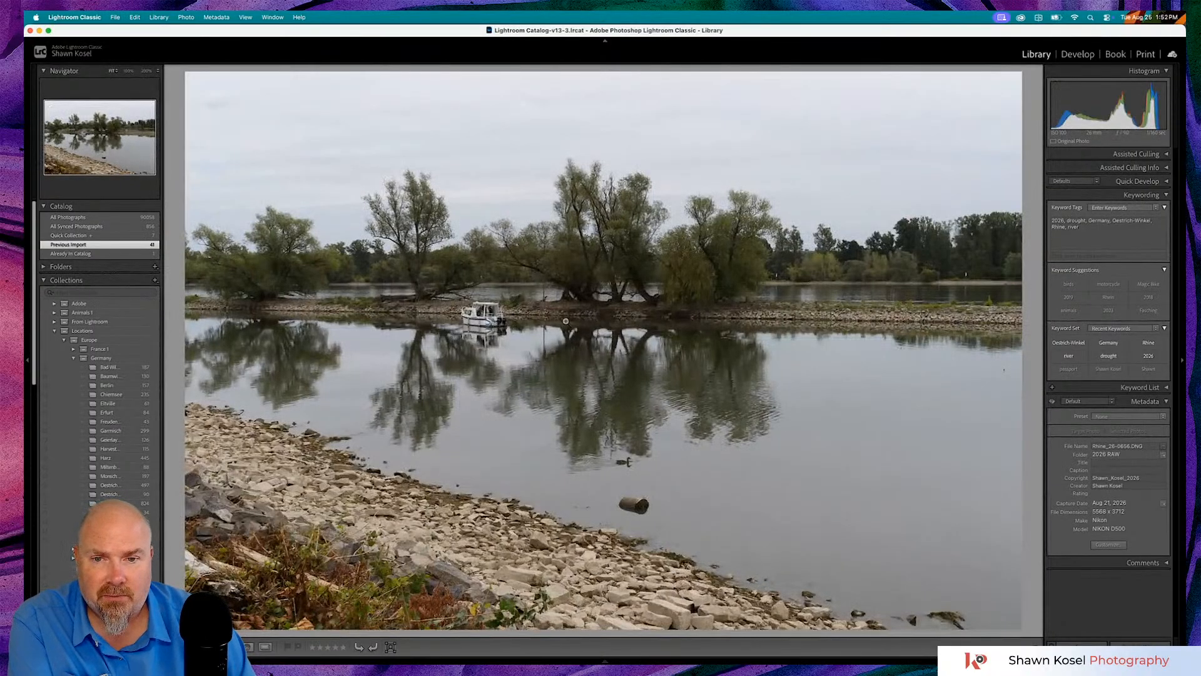
{"action": "left_click", "coordinate": [562, 338]}
{"action": "left_click", "coordinate": [421, 450]}
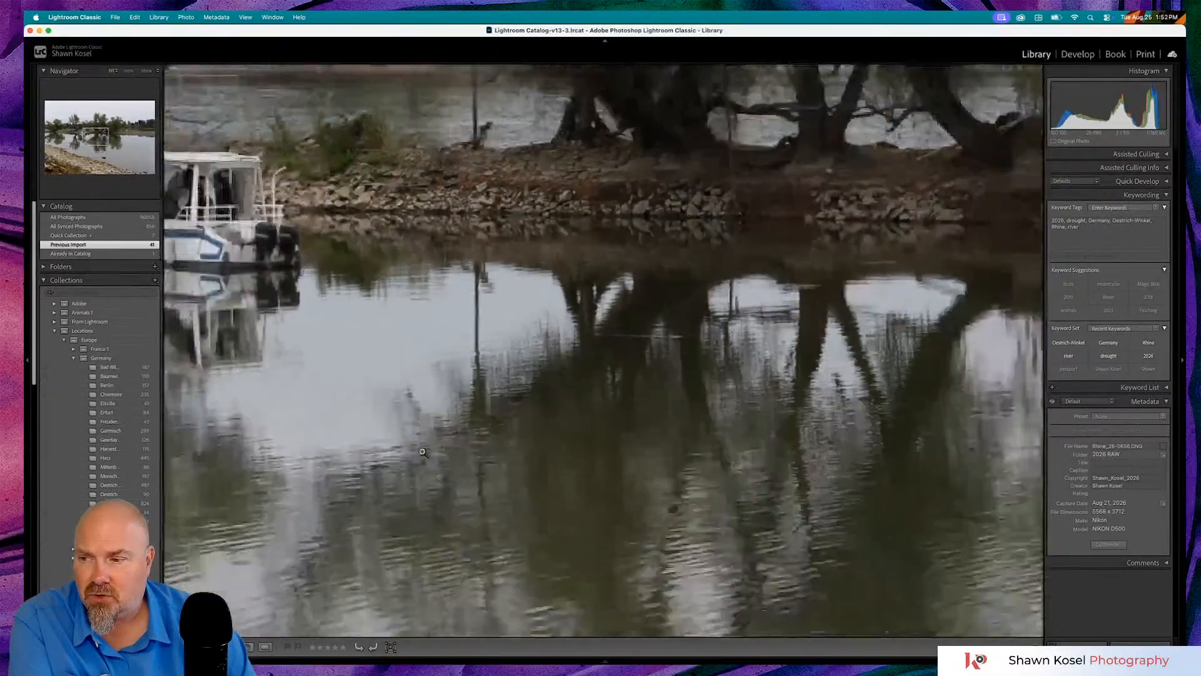
{"action": "left_click", "coordinate": [486, 334]}
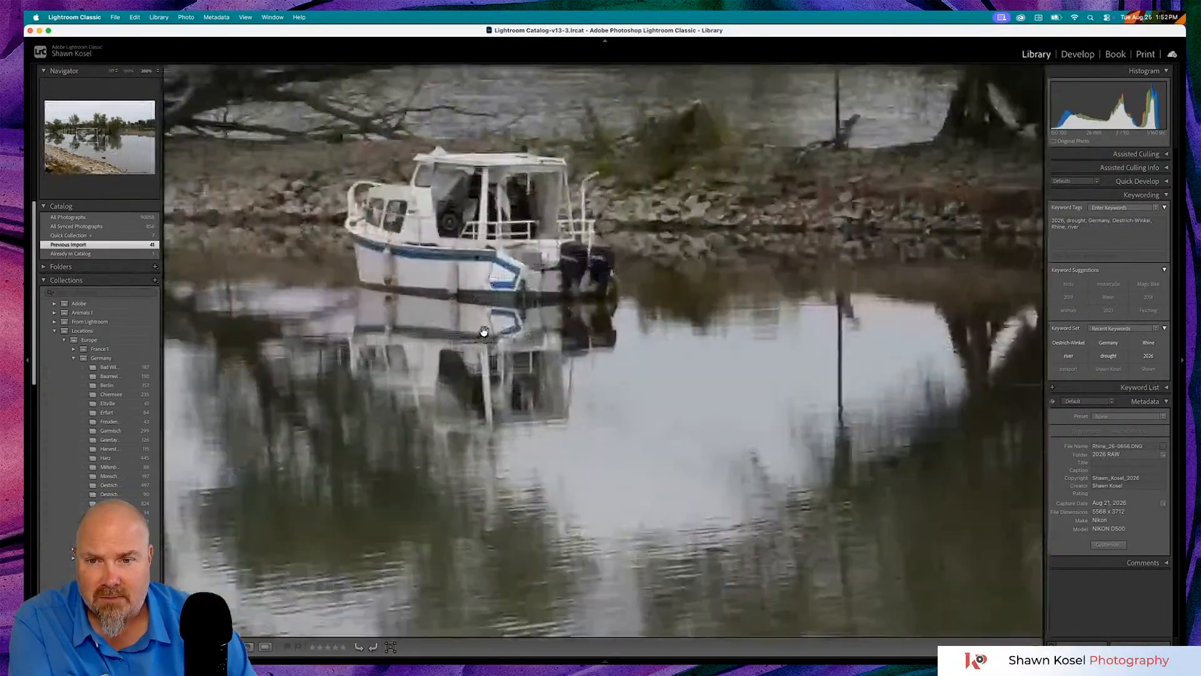
{"action": "left_click", "coordinate": [502, 399]}
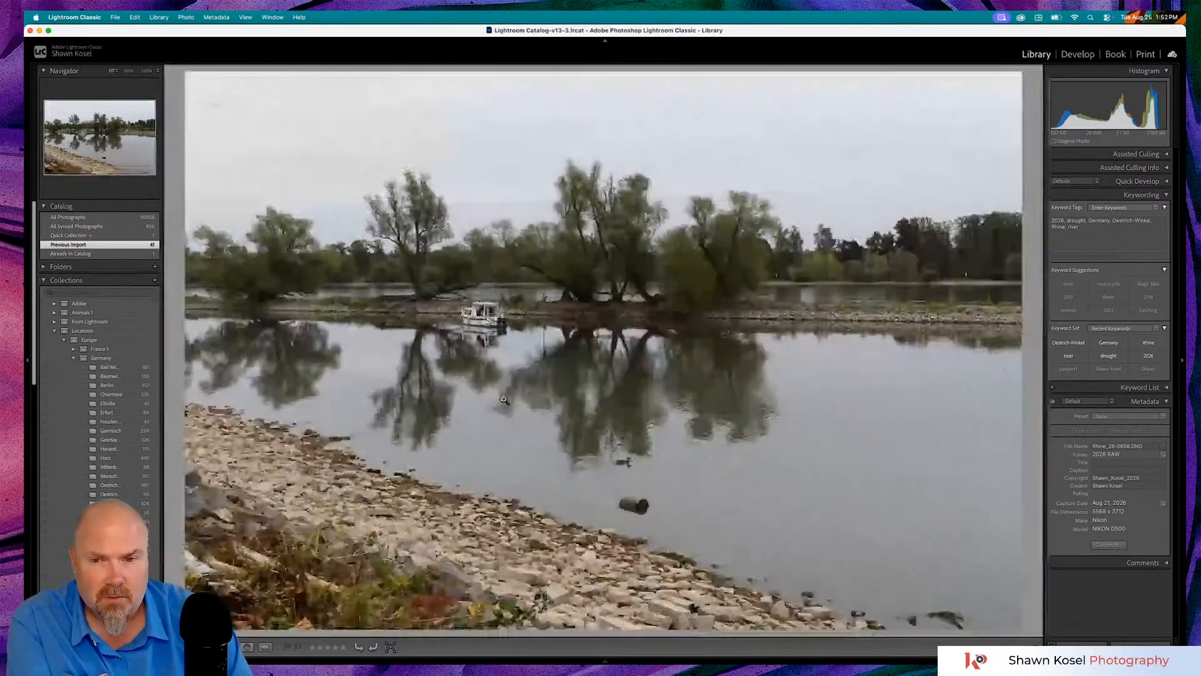
- Compare landscape shot Rhine_26-0656.DNG with the following portrait shot of the boat, Rhine_26-0657.DNG
{"action": "key", "text": "Right"}
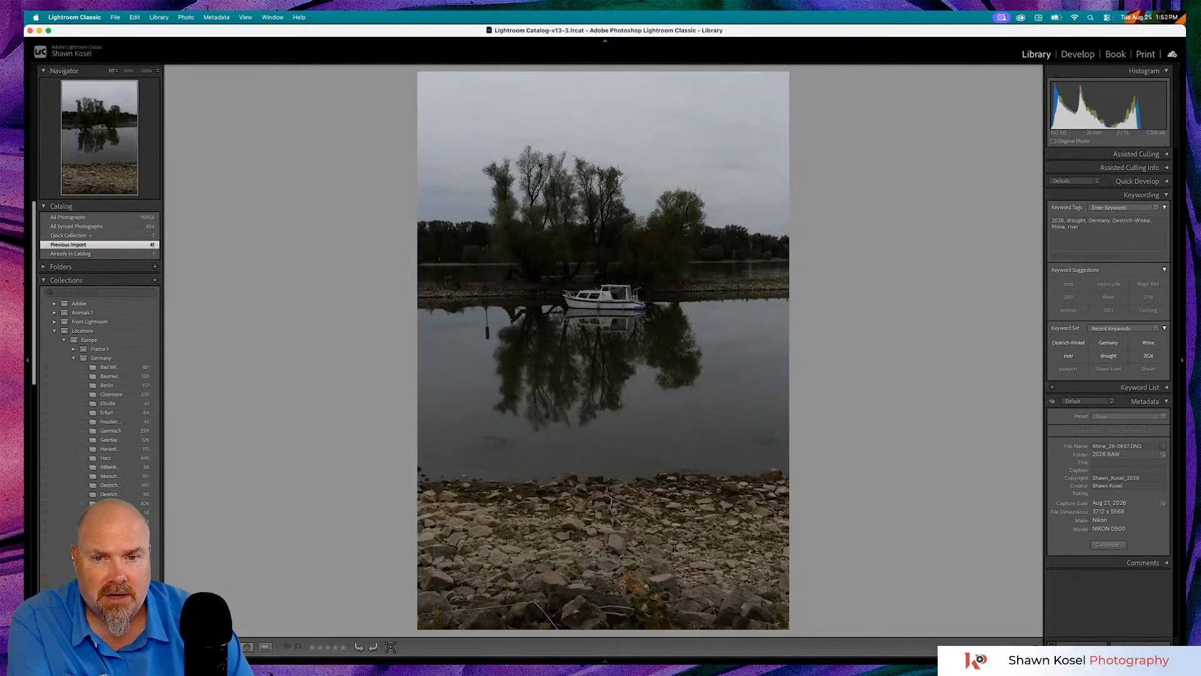
{"action": "key", "text": "Left"}
{"action": "key", "text": "Right"}
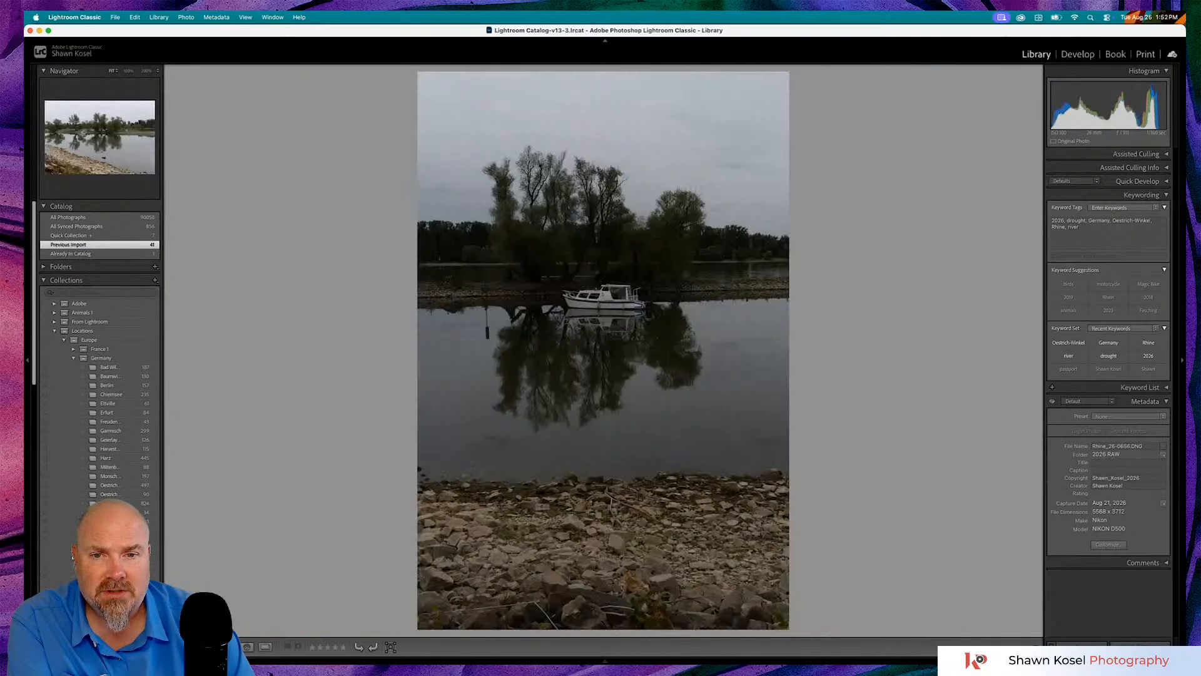
- Advance to the brighter portrait shot of the moored boat, Rhine_26-0658.DNG, and rate it three stars
{"action": "key", "text": "Right"}
{"action": "key", "text": "3"}
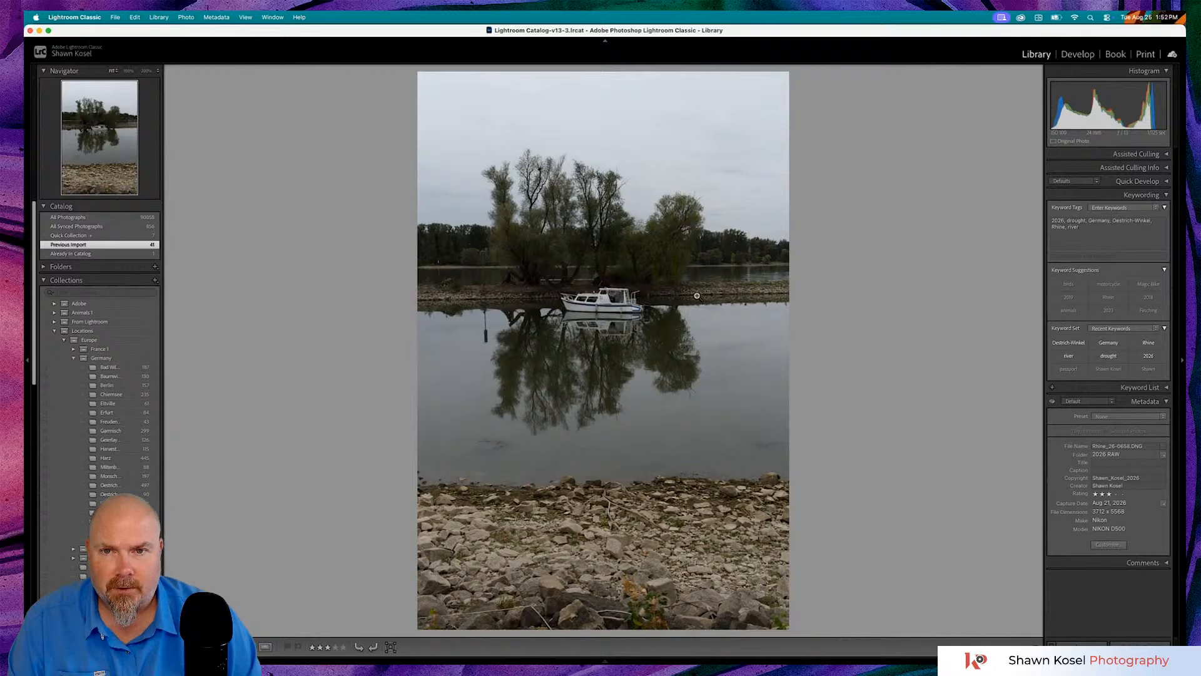
- Examine the far shoreline and stone bank behind the boat up close across the photo's width
{"action": "left_click", "coordinate": [485, 264]}
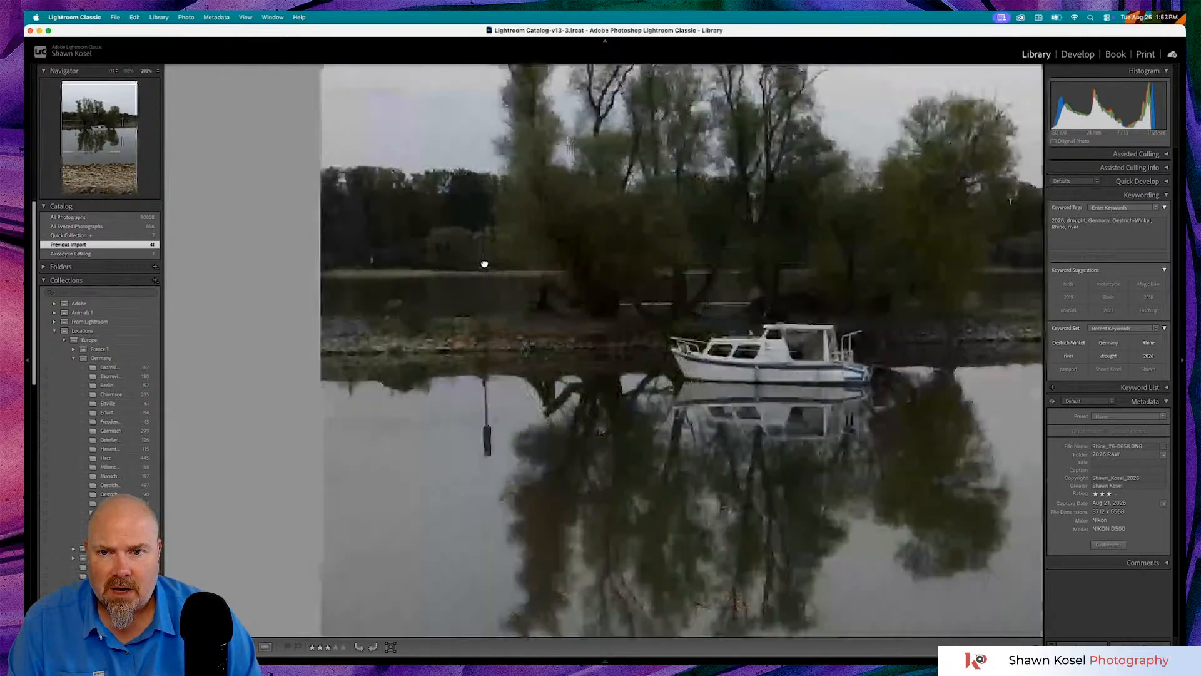
{"action": "scroll", "coordinate": [484, 263], "scroll_direction": "left", "scroll_amount": 10}
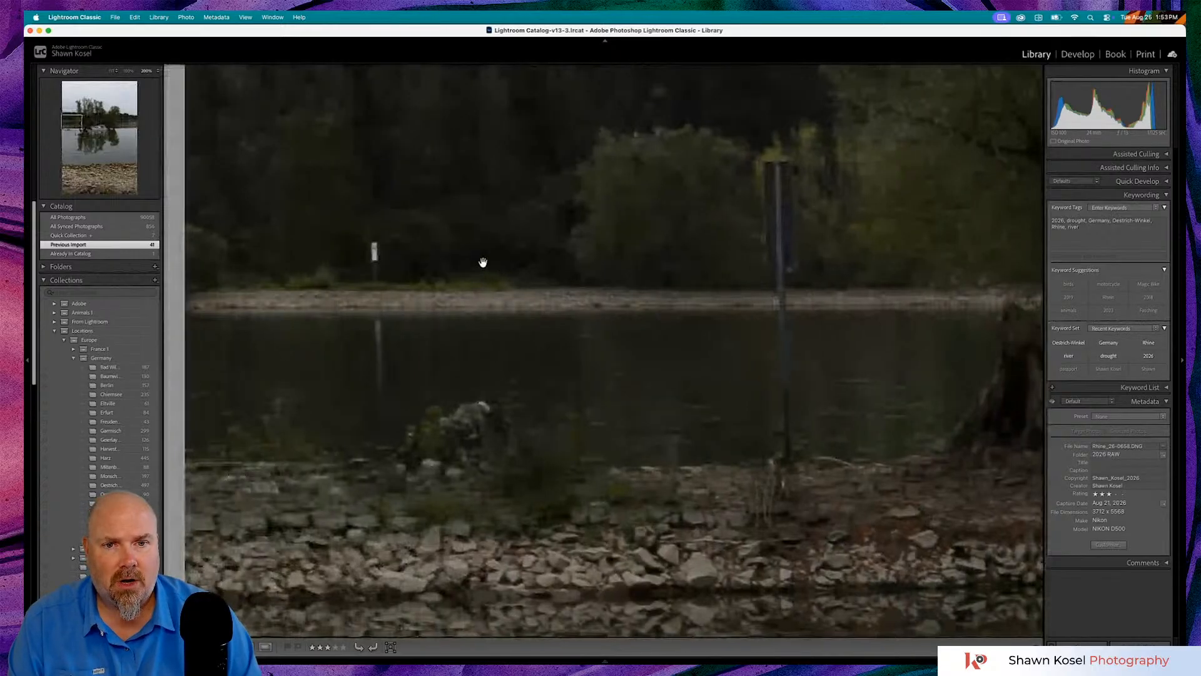
{"action": "scroll", "coordinate": [483, 262], "scroll_direction": "right", "scroll_amount": 10}
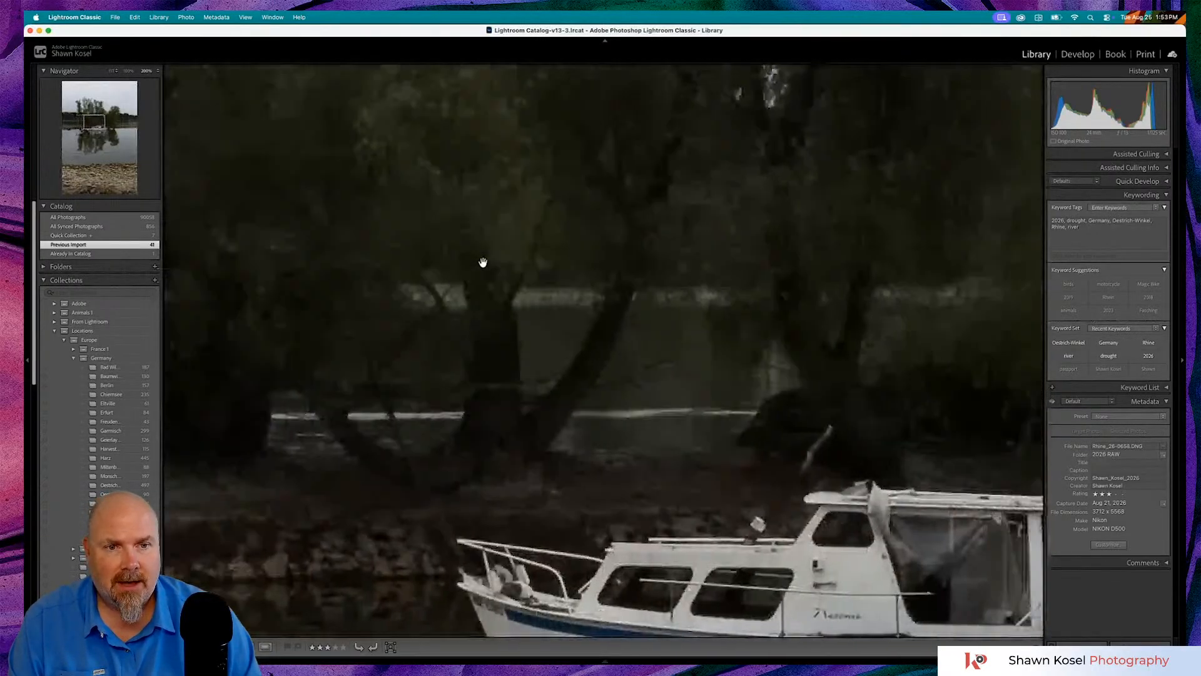
{"action": "scroll", "coordinate": [483, 262], "scroll_direction": "right", "scroll_amount": 10}
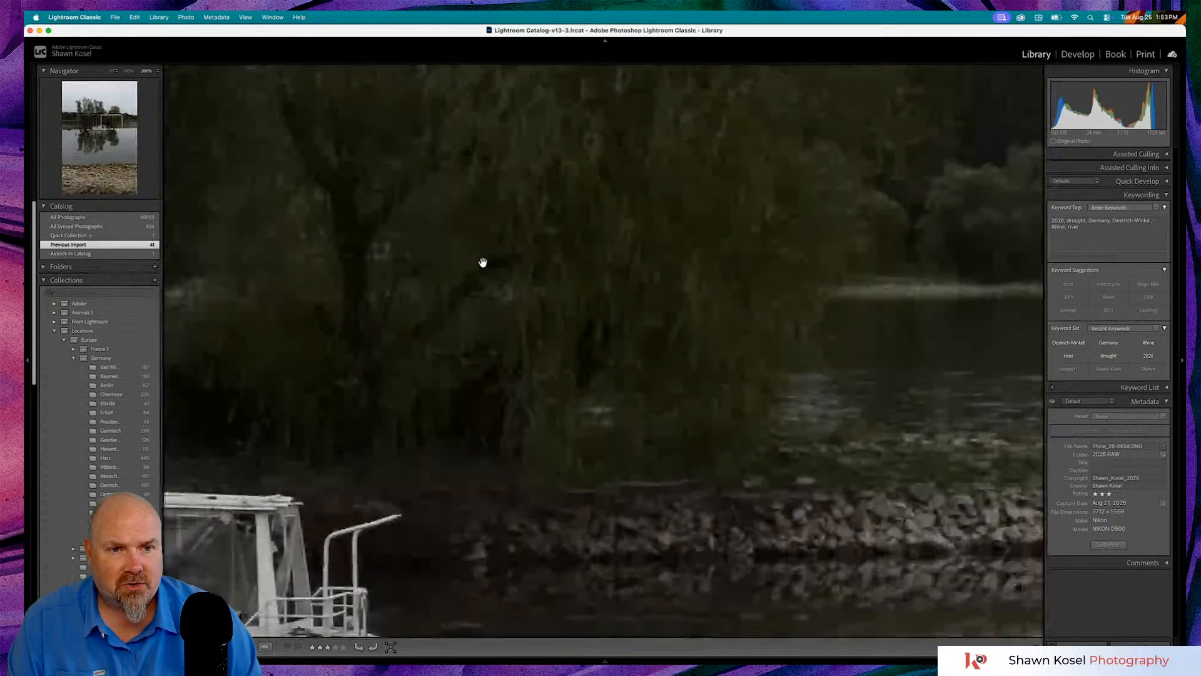
{"action": "left_click", "coordinate": [483, 262]}
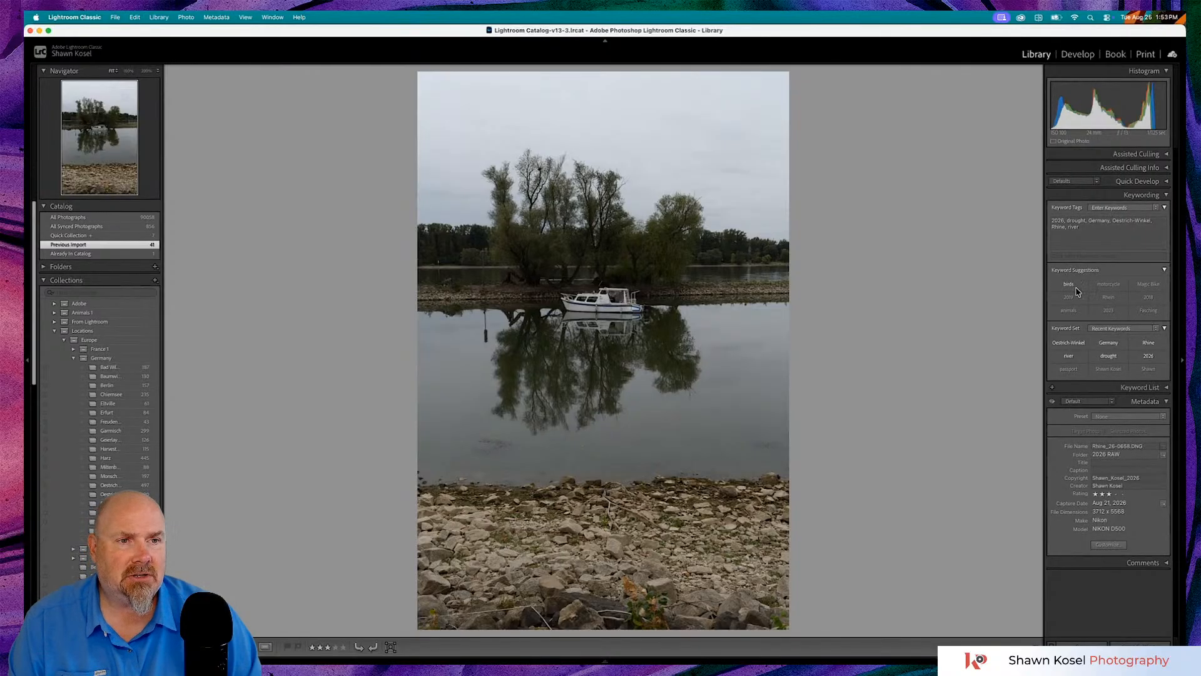
- Open the three-star boat photo in the Develop module and expand the Transform settings
{"action": "key", "text": "d"}
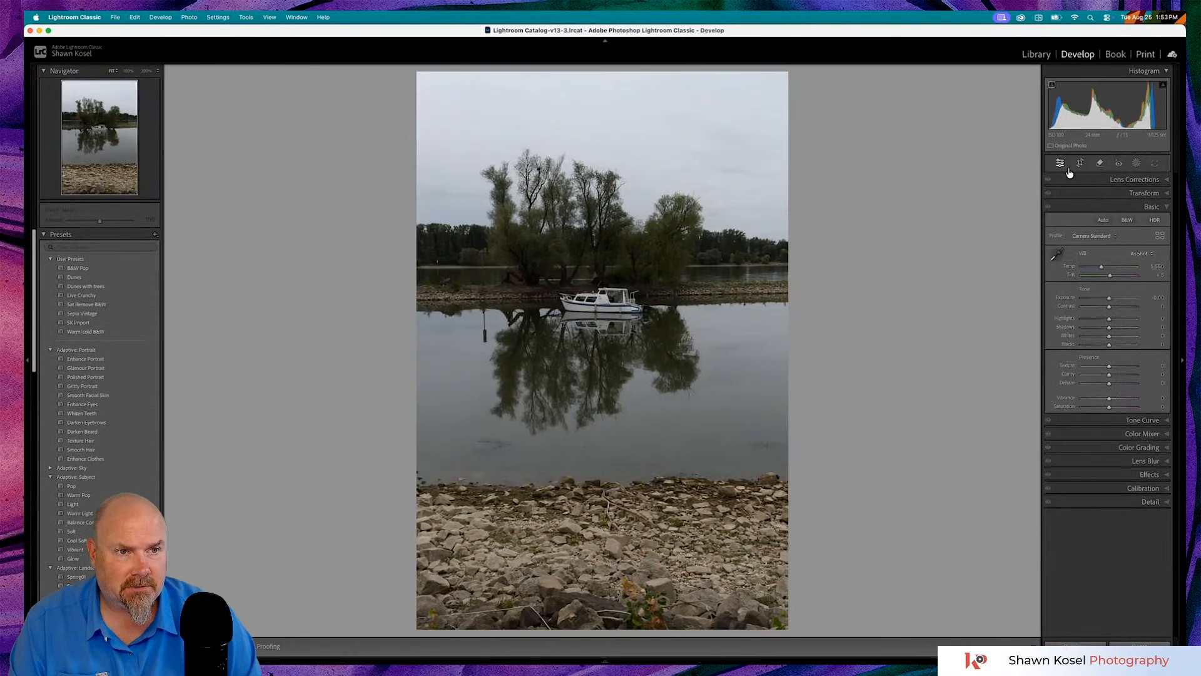
{"action": "left_click", "coordinate": [1142, 193]}
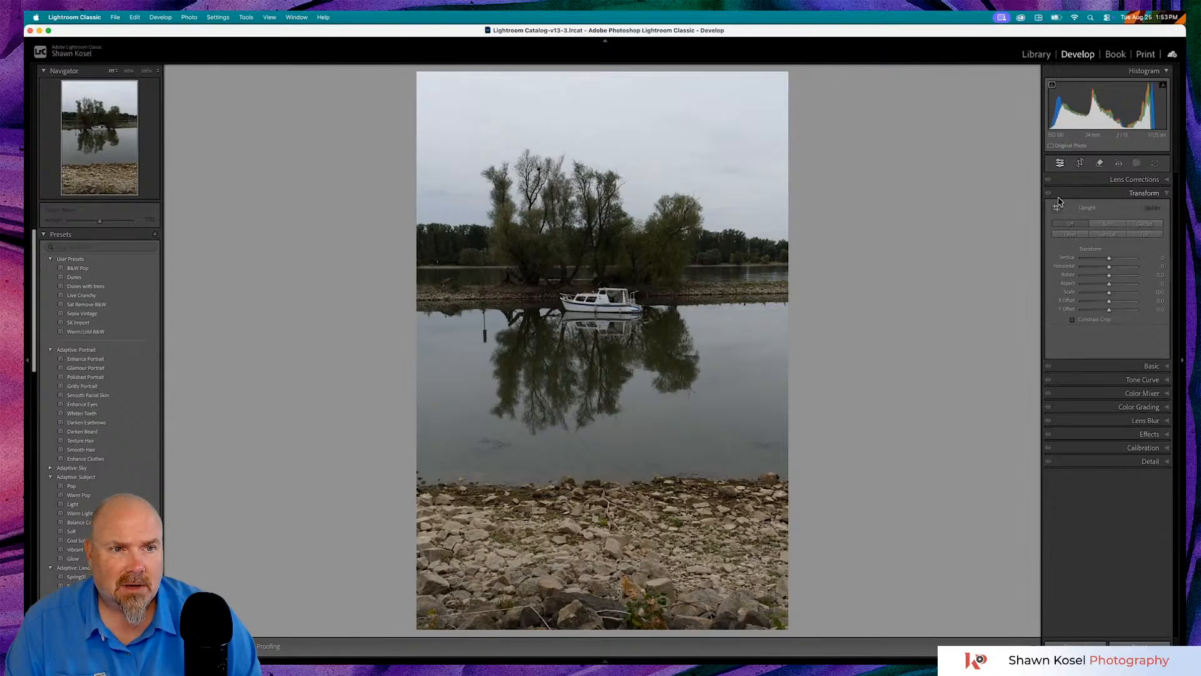
- Try straightening the photo along the stone bank behind the boat, and reset the crop
{"action": "left_click", "coordinate": [1080, 163]}
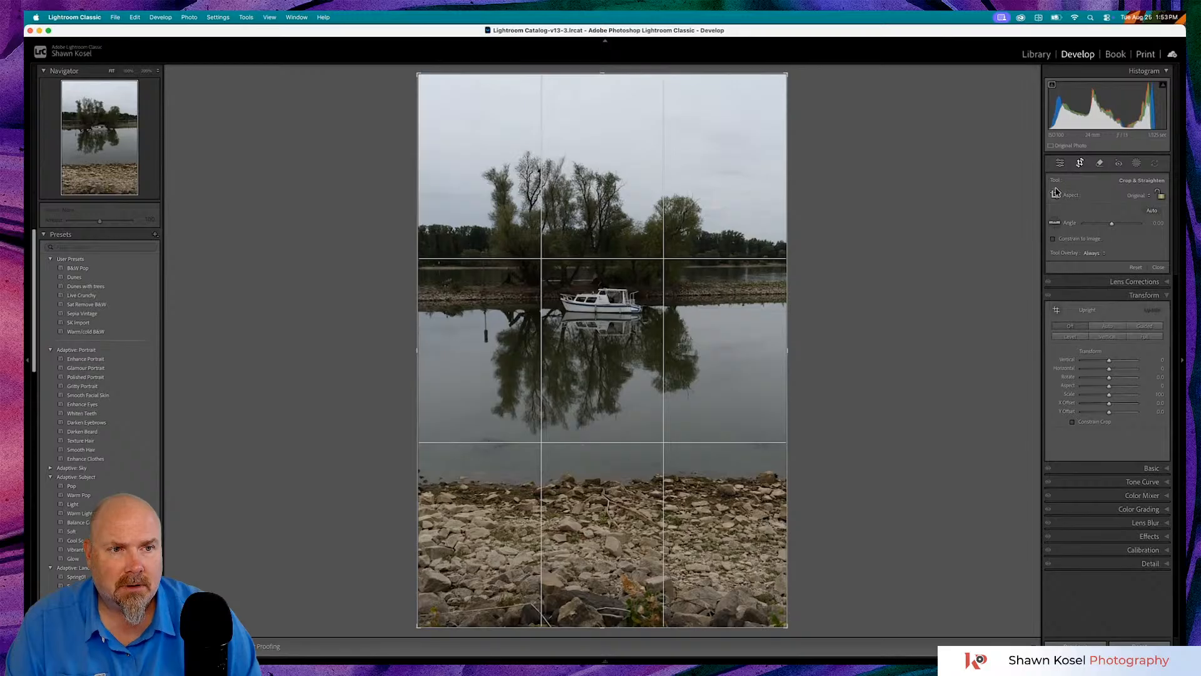
{"action": "left_click", "coordinate": [1056, 223]}
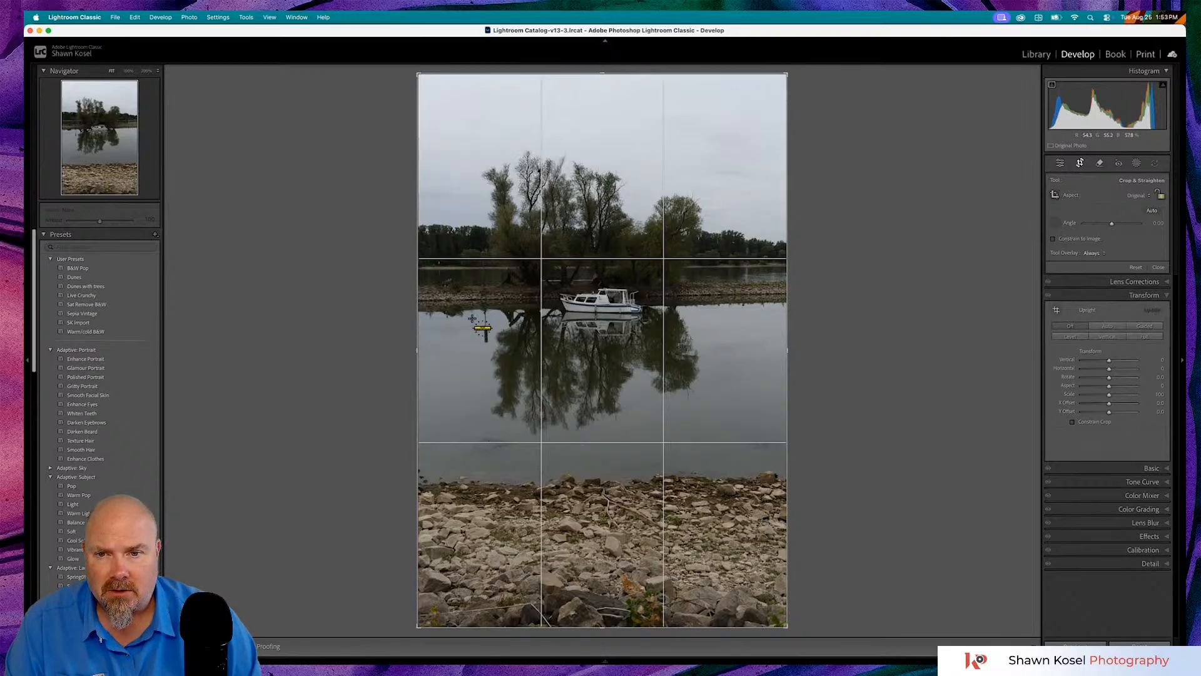
{"action": "left_click_drag", "start_coordinate": [469, 299], "coordinate": [768, 293]}
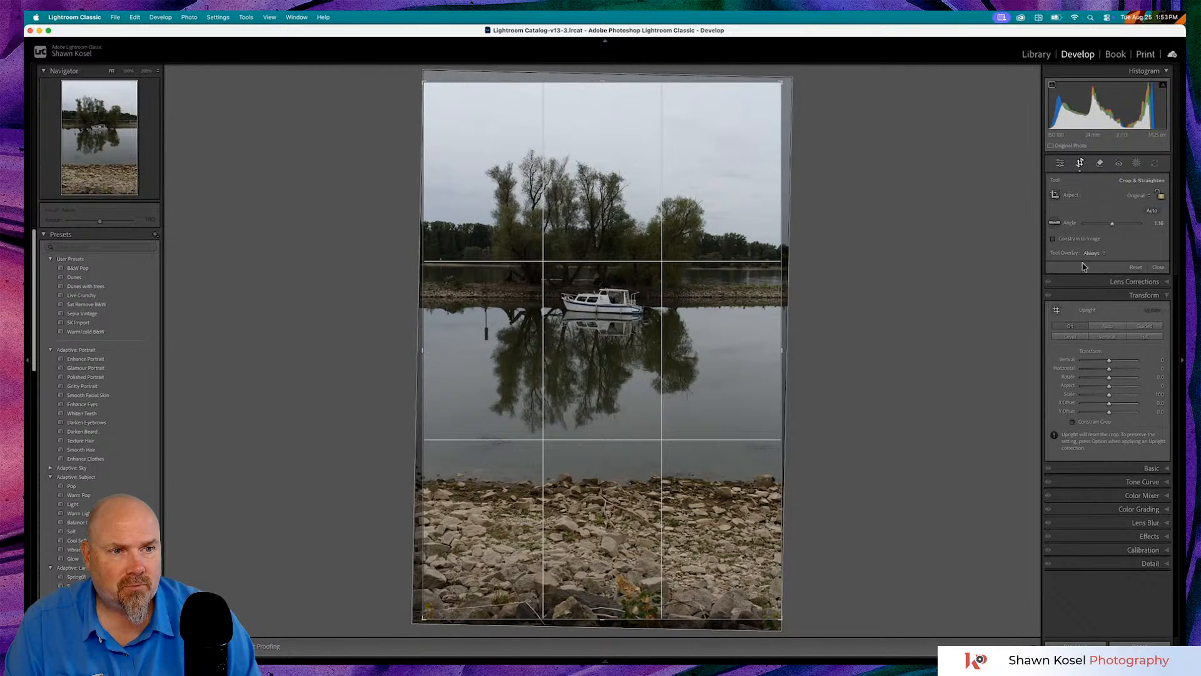
{"action": "left_click", "coordinate": [1135, 268]}
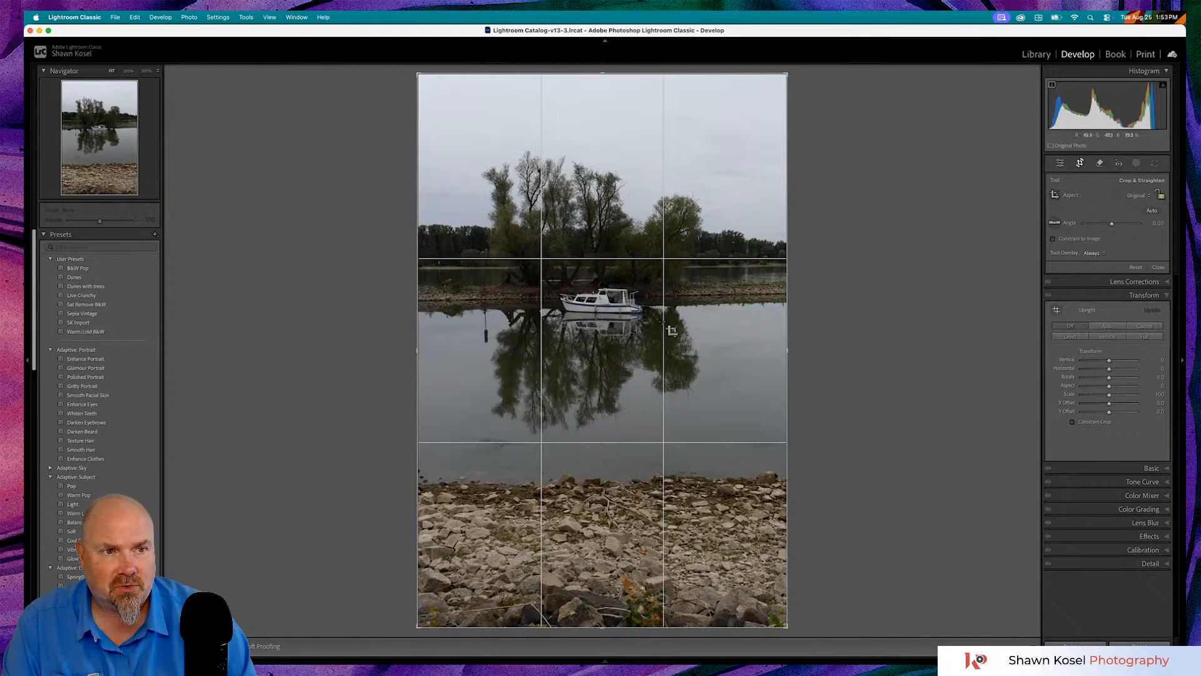
- Leave cropping and examine the white boat's hull and its reflection in the water up close
{"action": "left_click", "coordinate": [1059, 164]}
{"action": "left_click", "coordinate": [611, 313]}
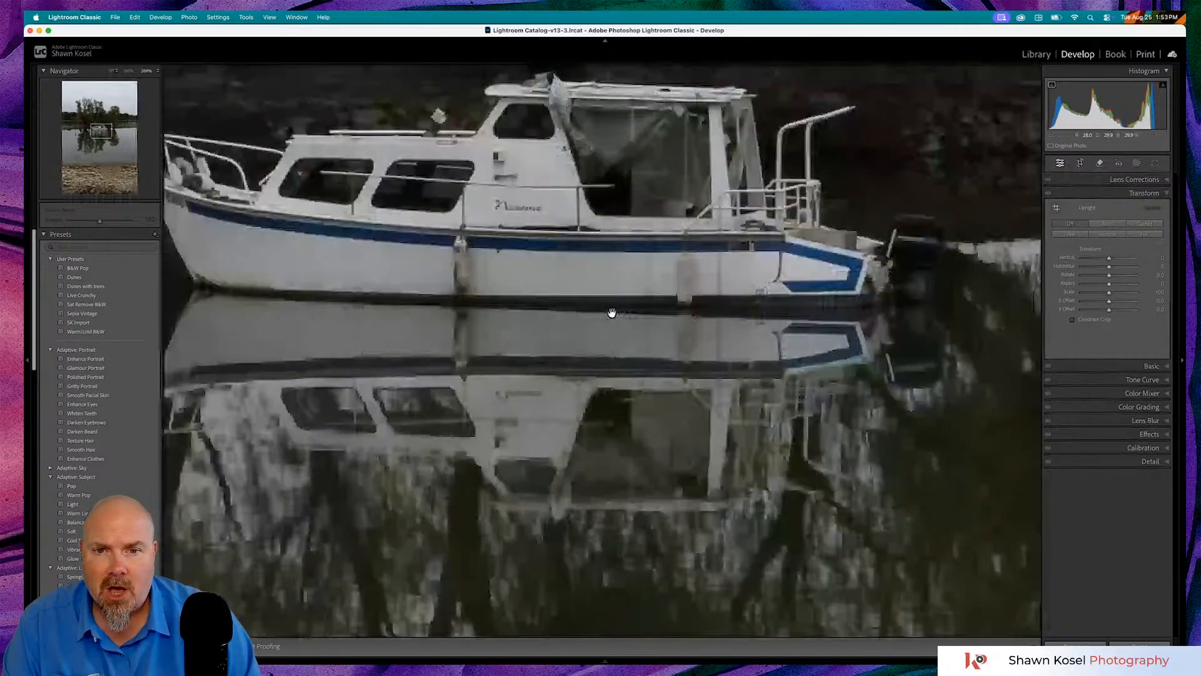
{"action": "scroll", "coordinate": [599, 357], "scroll_direction": "left", "scroll_amount": 2}
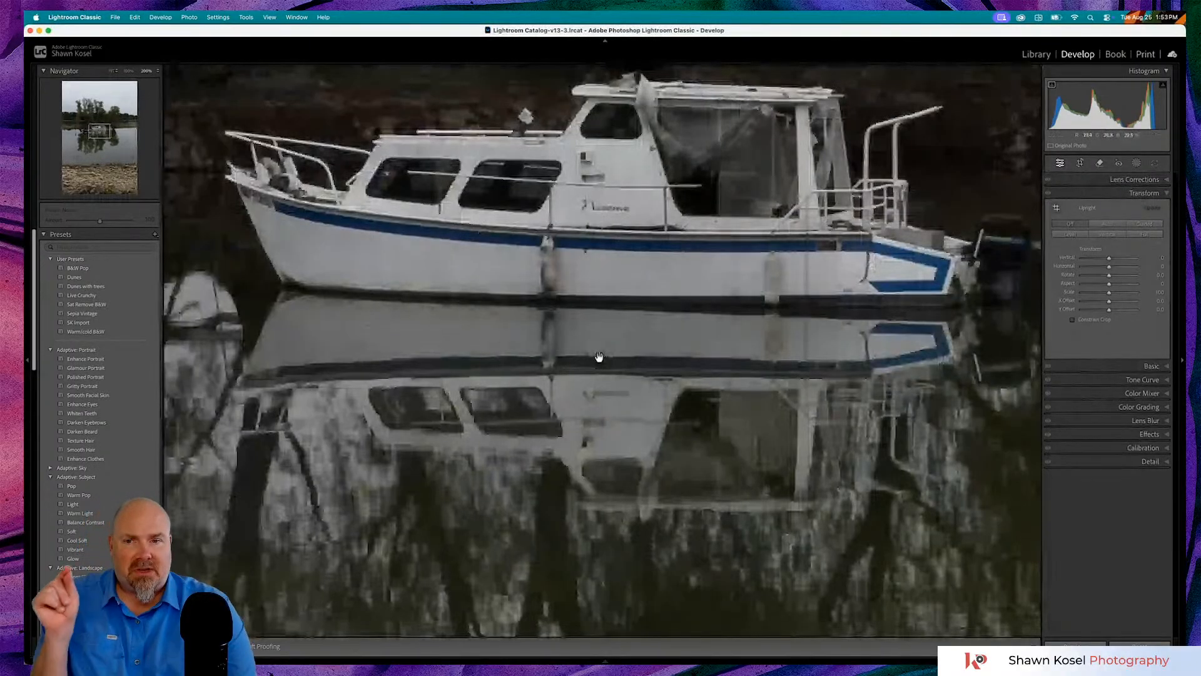
{"action": "scroll", "coordinate": [600, 356], "scroll_direction": "left", "scroll_amount": 1}
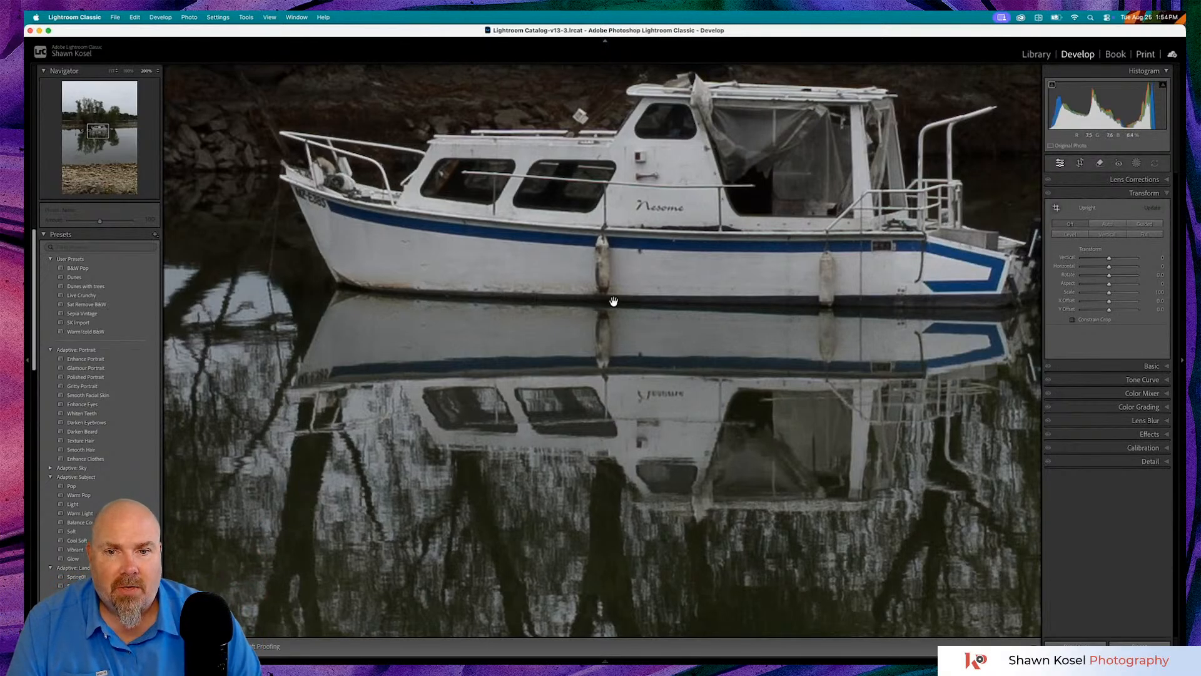
{"action": "left_click", "coordinate": [511, 300]}
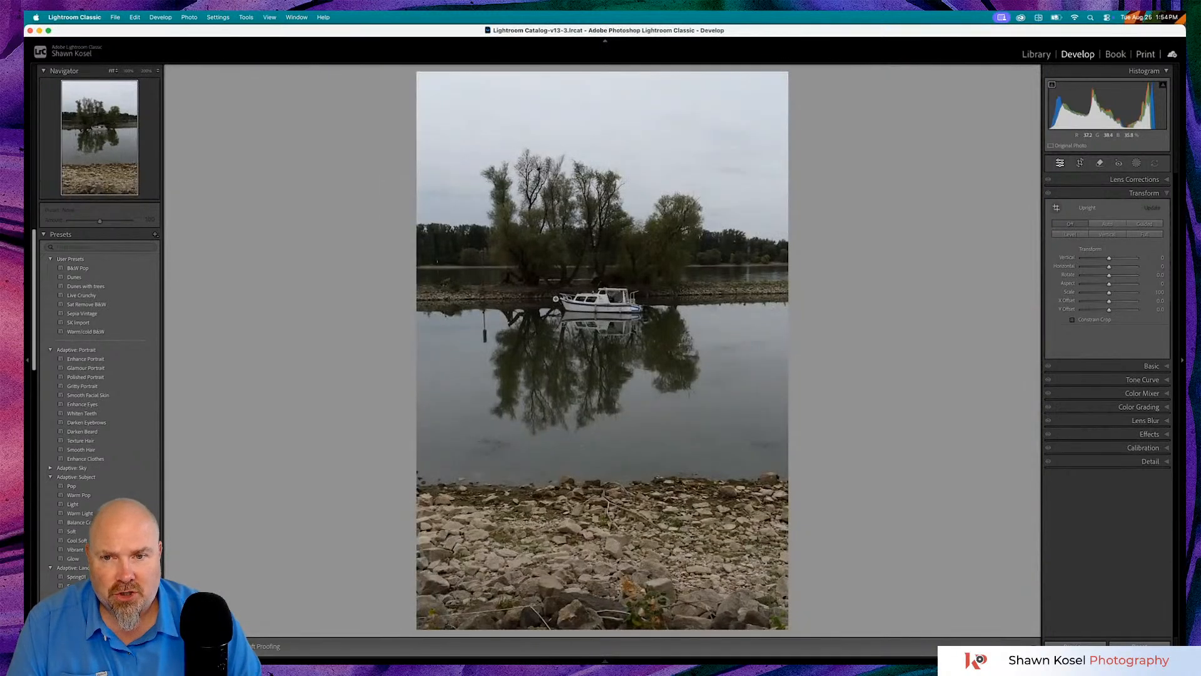
- Examine the far shoreline beside the trees and the exposed stone bank beyond the boat up close
{"action": "left_click", "coordinate": [501, 269]}
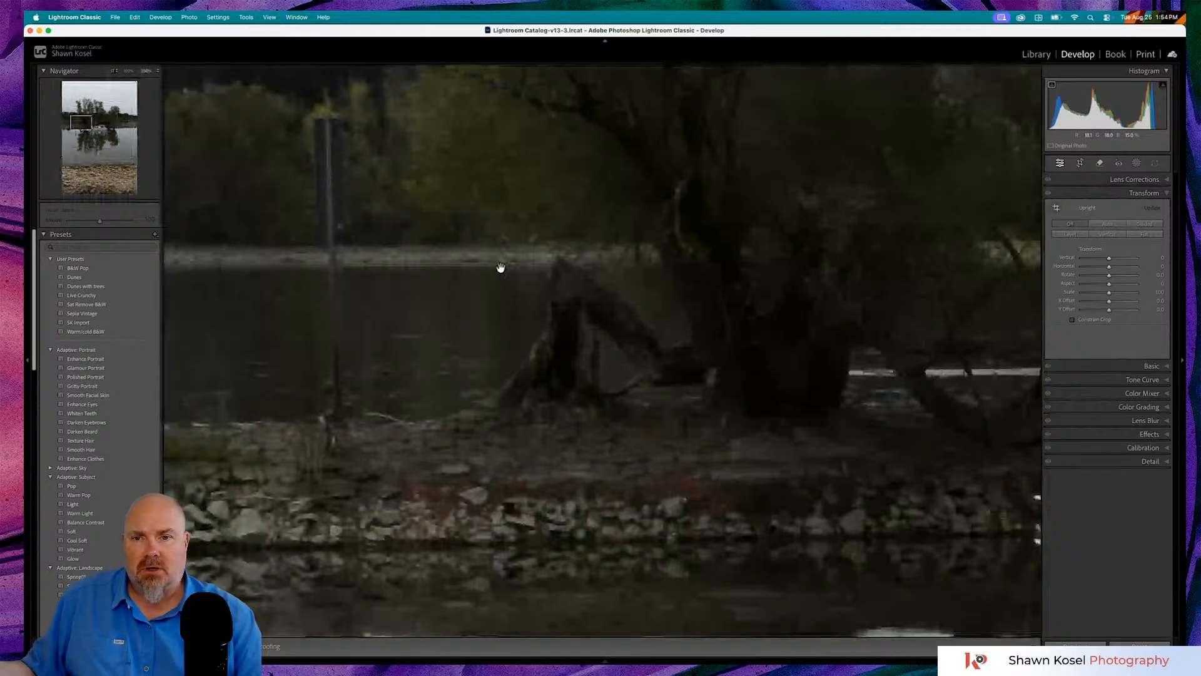
{"action": "left_click", "coordinate": [500, 268]}
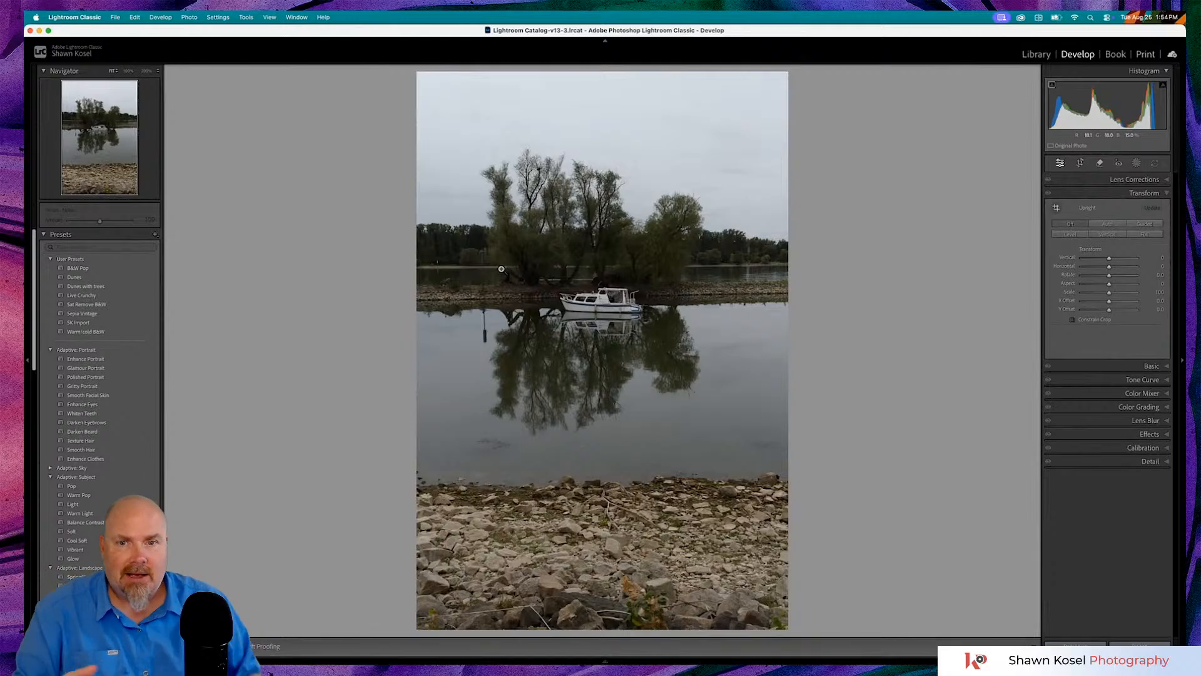
{"action": "left_click", "coordinate": [772, 288]}
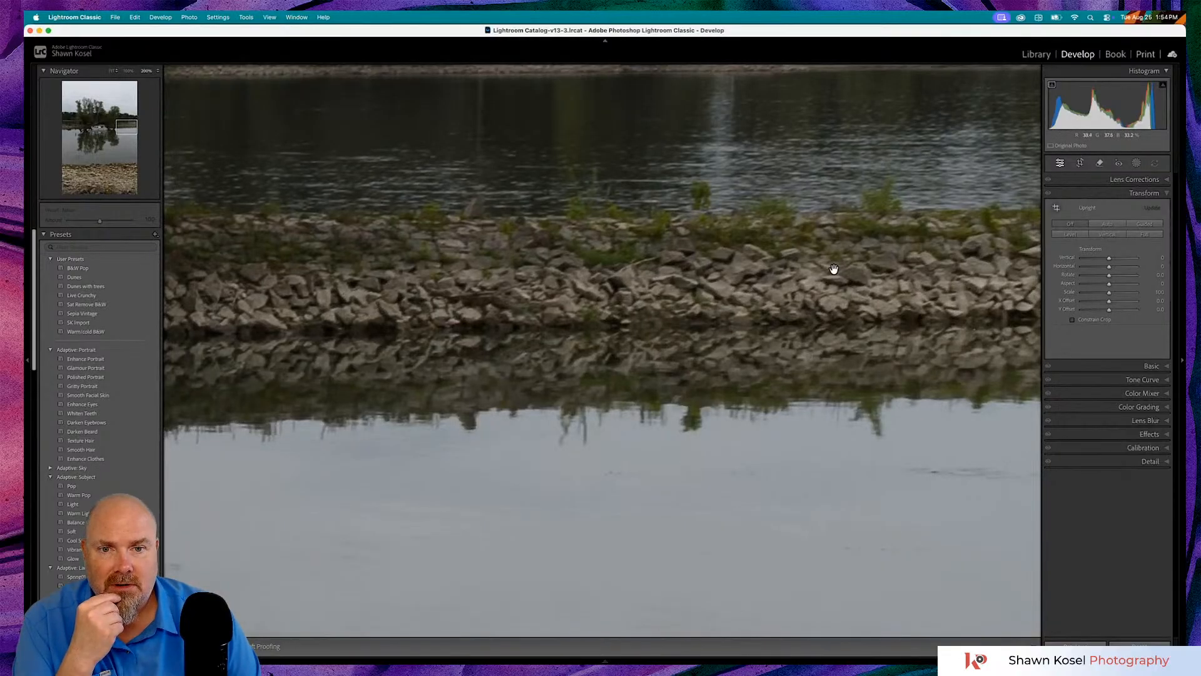
{"action": "scroll", "coordinate": [834, 269], "scroll_direction": "up", "scroll_amount": 5}
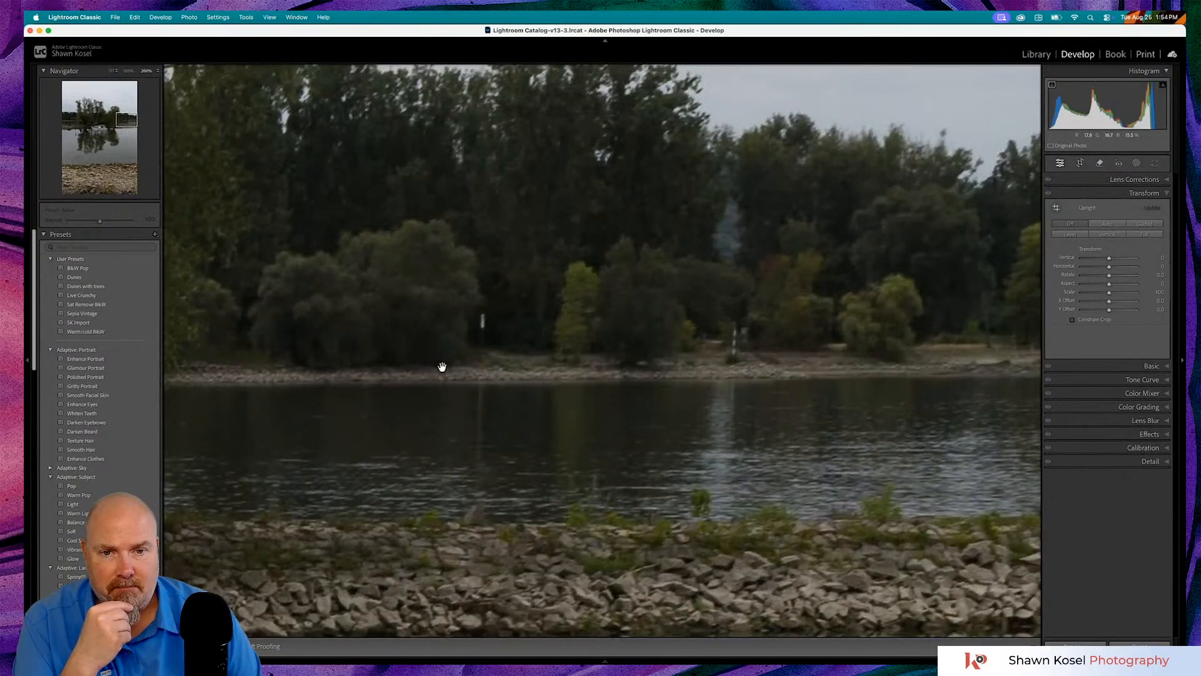
{"action": "left_click", "coordinate": [748, 357]}
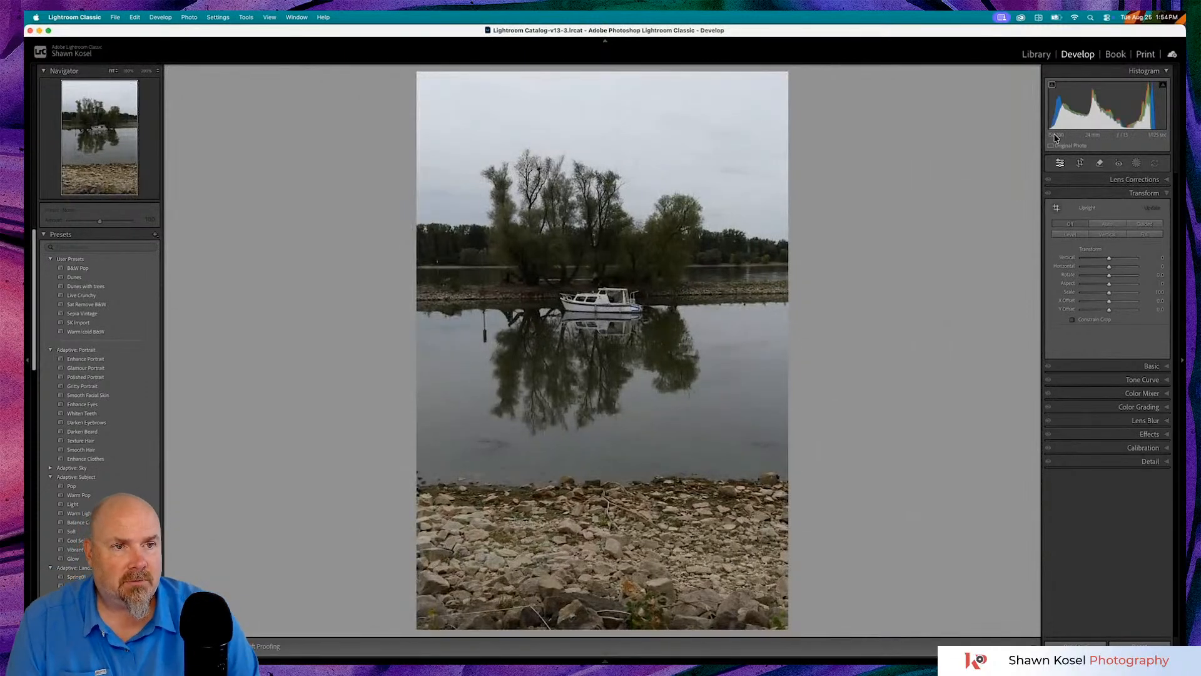
{"action": "left_click", "coordinate": [1079, 162]}
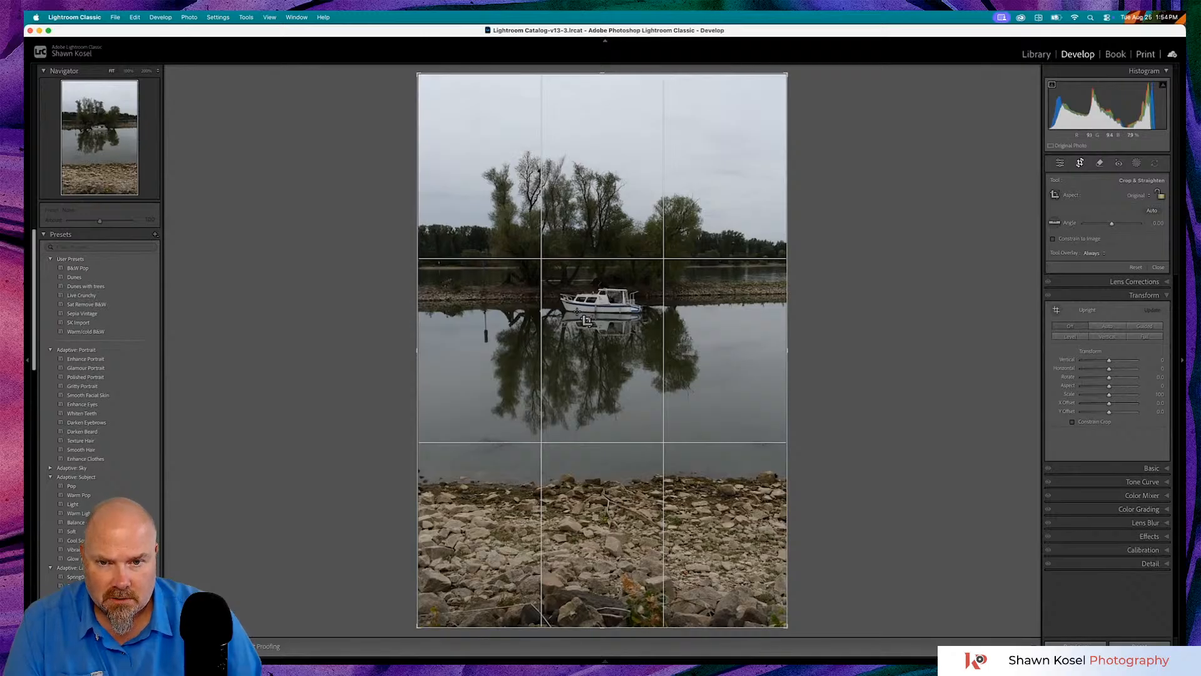
{"action": "mouse_move", "coordinate": [577, 311]}
{"action": "left_mouse_down"}
{"action": "mouse_move", "coordinate": [619, 317]}
{"action": "mouse_move", "coordinate": [621, 332]}
{"action": "left_mouse_up"}
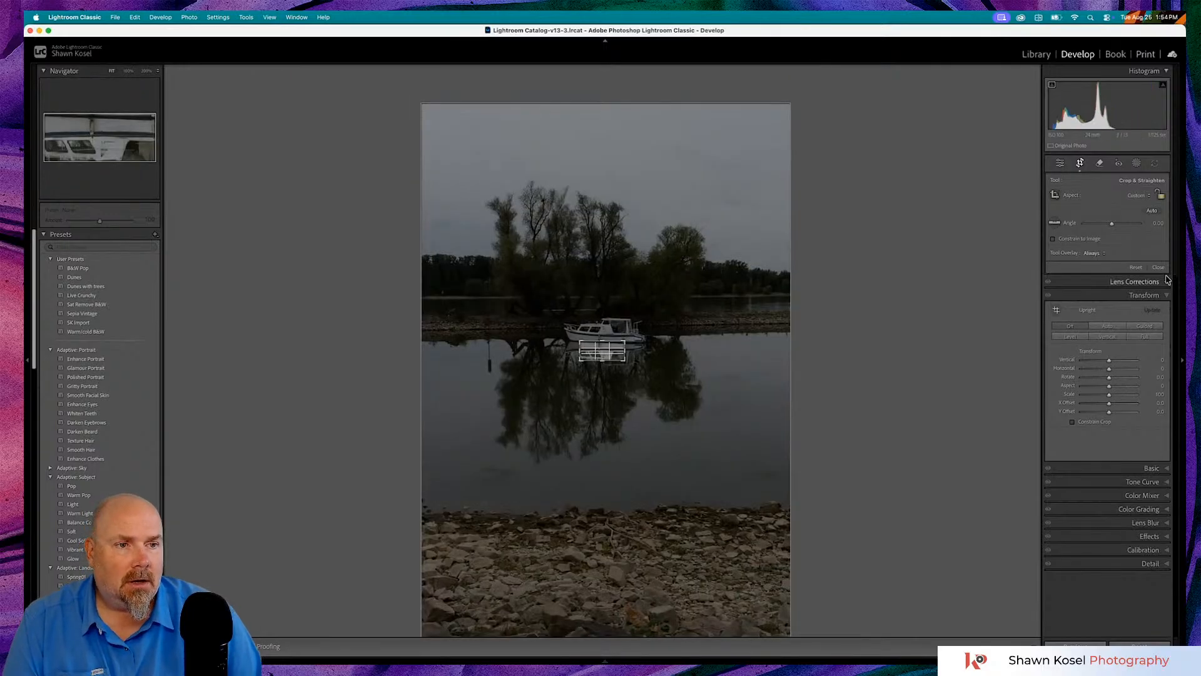
{"action": "left_click", "coordinate": [1134, 269]}
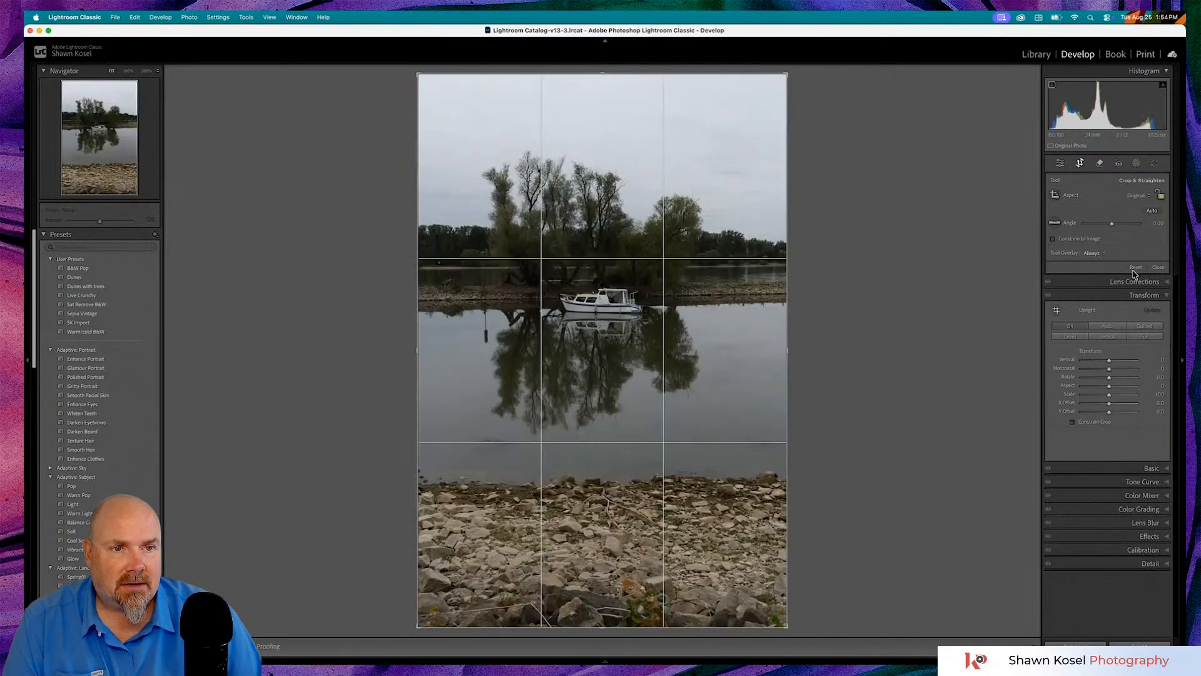
- Try straightening the photo along the boat's waterline, check the boat up close, and reset the crop
{"action": "left_click", "coordinate": [1055, 222]}
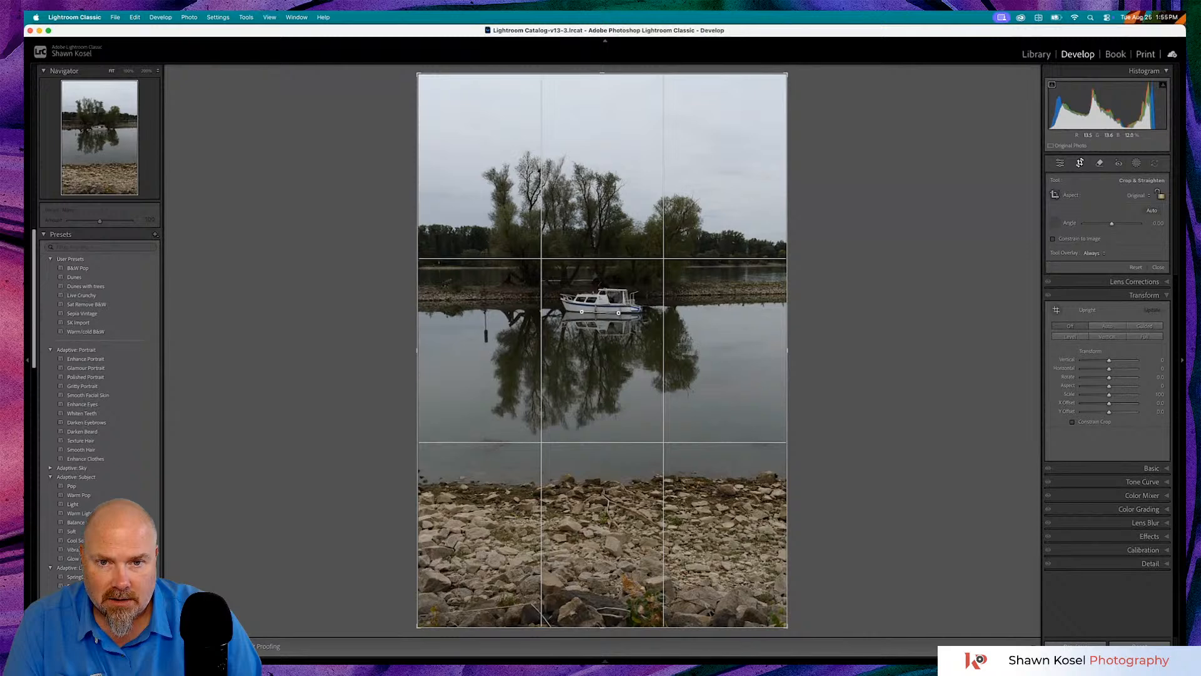
{"action": "left_click_drag", "start_coordinate": [618, 313], "coordinate": [618, 312]}
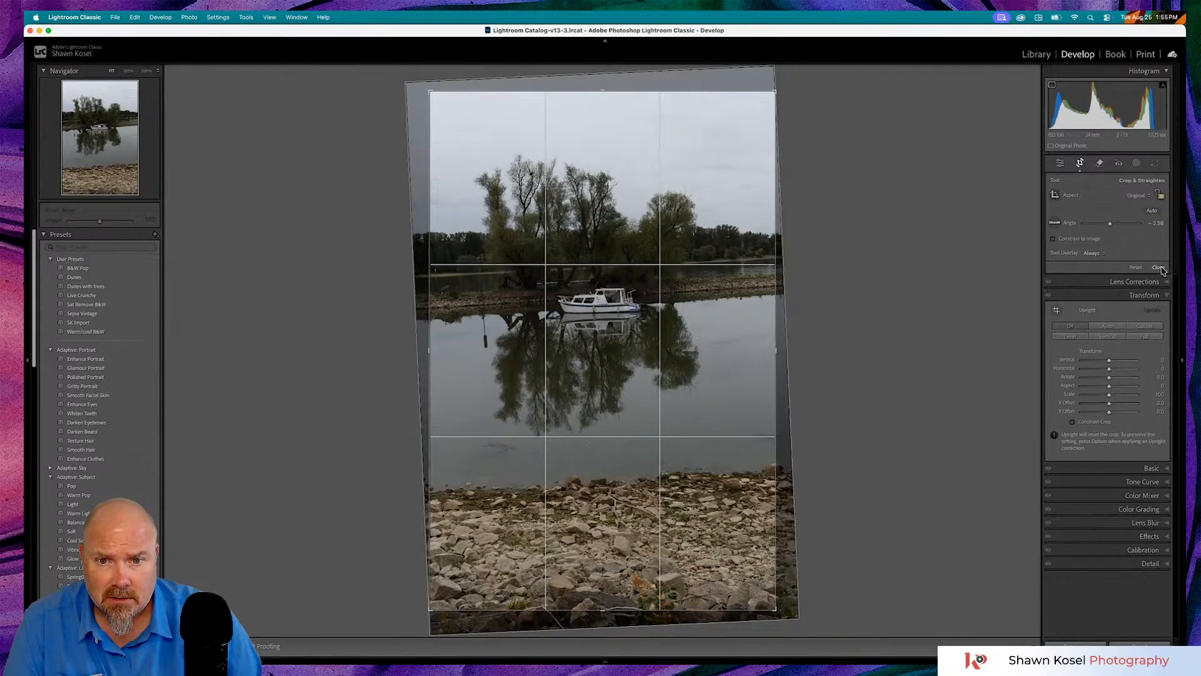
{"action": "left_click", "coordinate": [1158, 269]}
{"action": "left_click", "coordinate": [608, 313]}
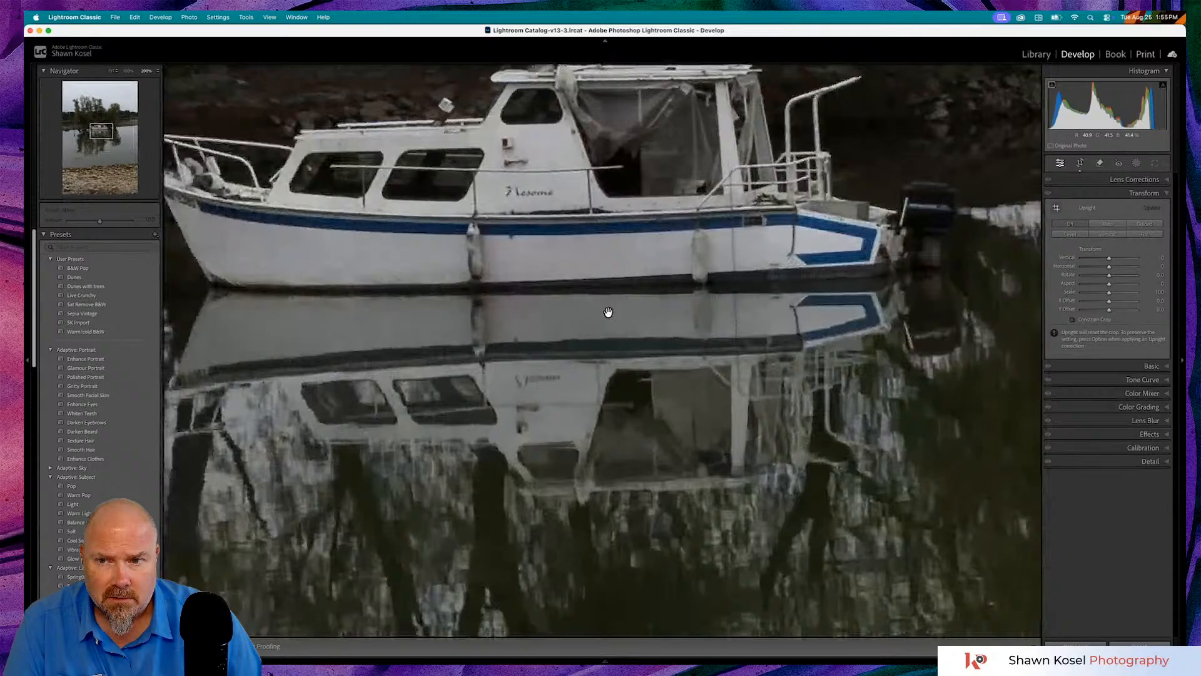
{"action": "left_click", "coordinate": [608, 312]}
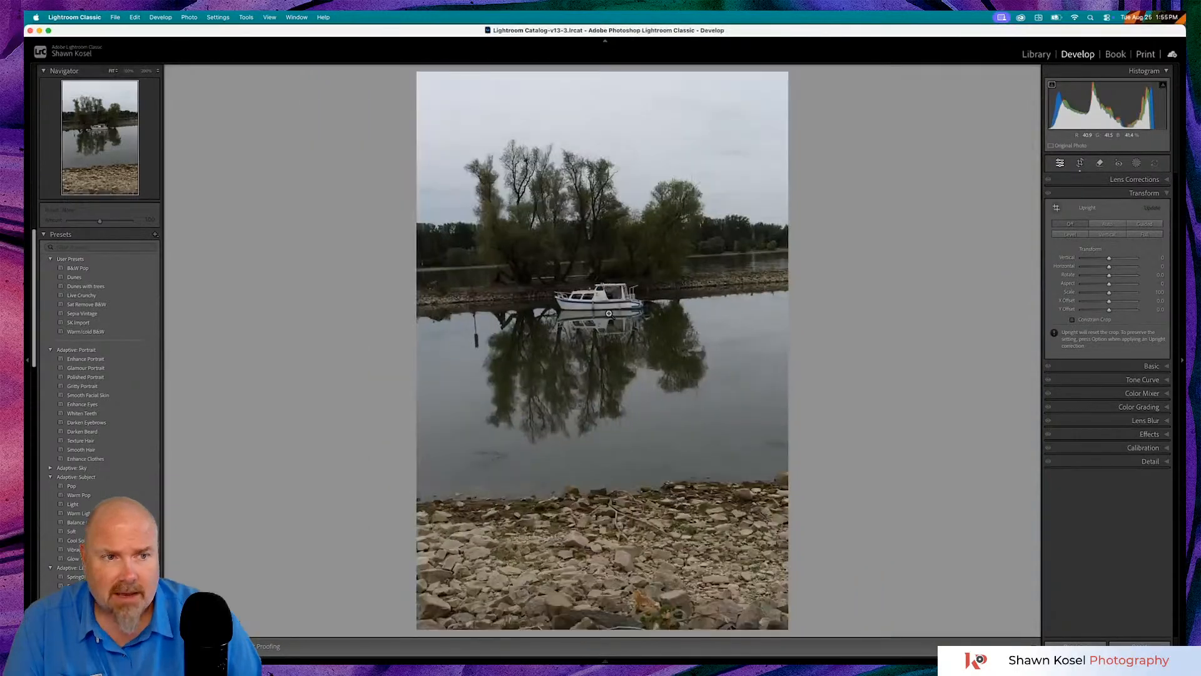
{"action": "left_click", "coordinate": [1080, 163]}
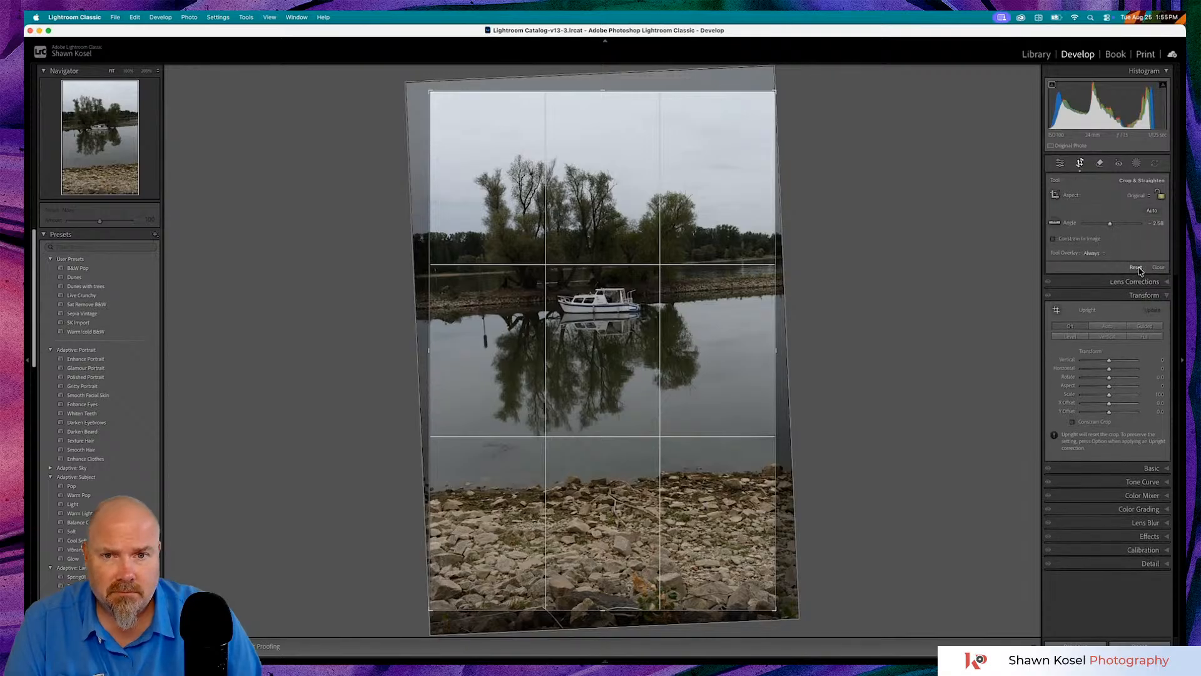
{"action": "left_click", "coordinate": [1135, 268]}
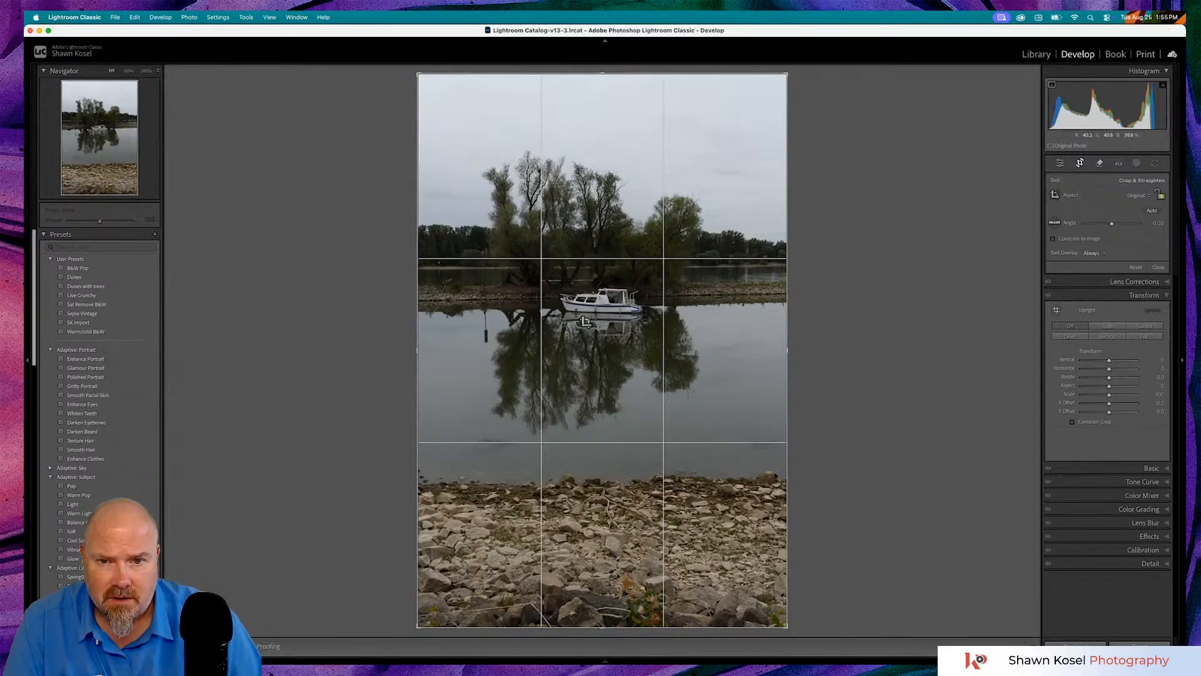
- Retry the straightening with a longer line along the boat's hull at the waterline, and reset the crop
{"action": "left_click_drag", "start_coordinate": [574, 312], "coordinate": [624, 319]}
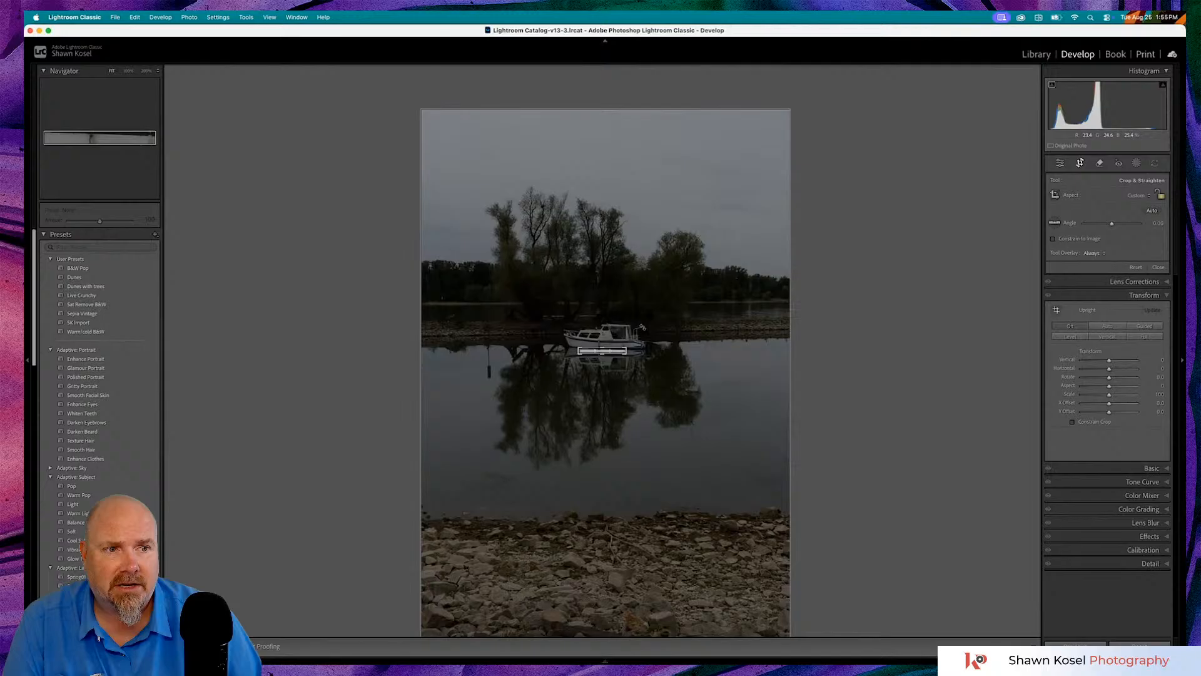
{"action": "left_click", "coordinate": [1136, 267]}
{"action": "left_click", "coordinate": [1055, 223]}
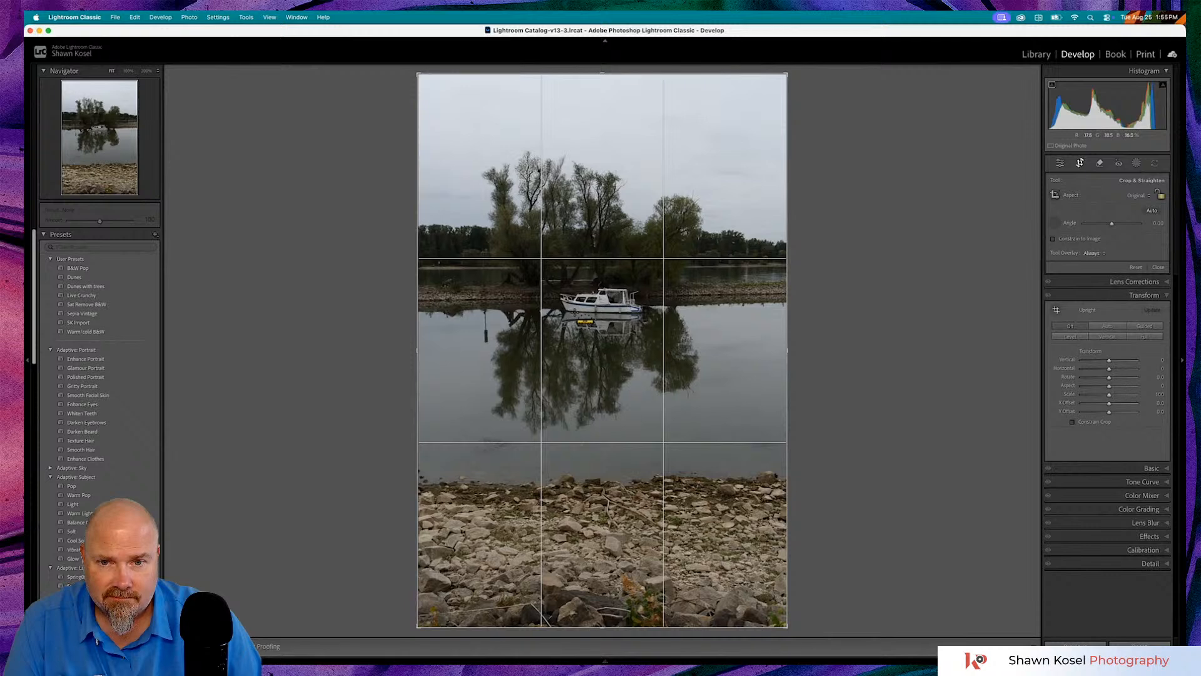
{"action": "left_click_drag", "start_coordinate": [619, 314], "coordinate": [628, 315]}
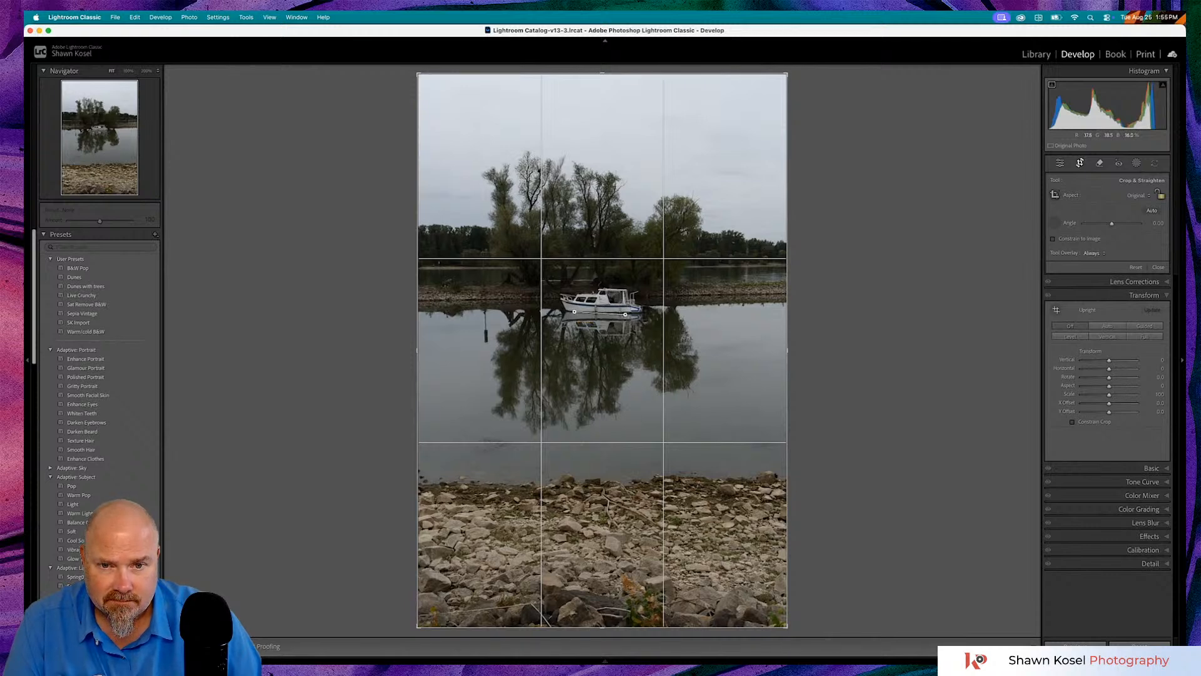
{"action": "left_click_drag", "start_coordinate": [626, 313], "coordinate": [624, 312]}
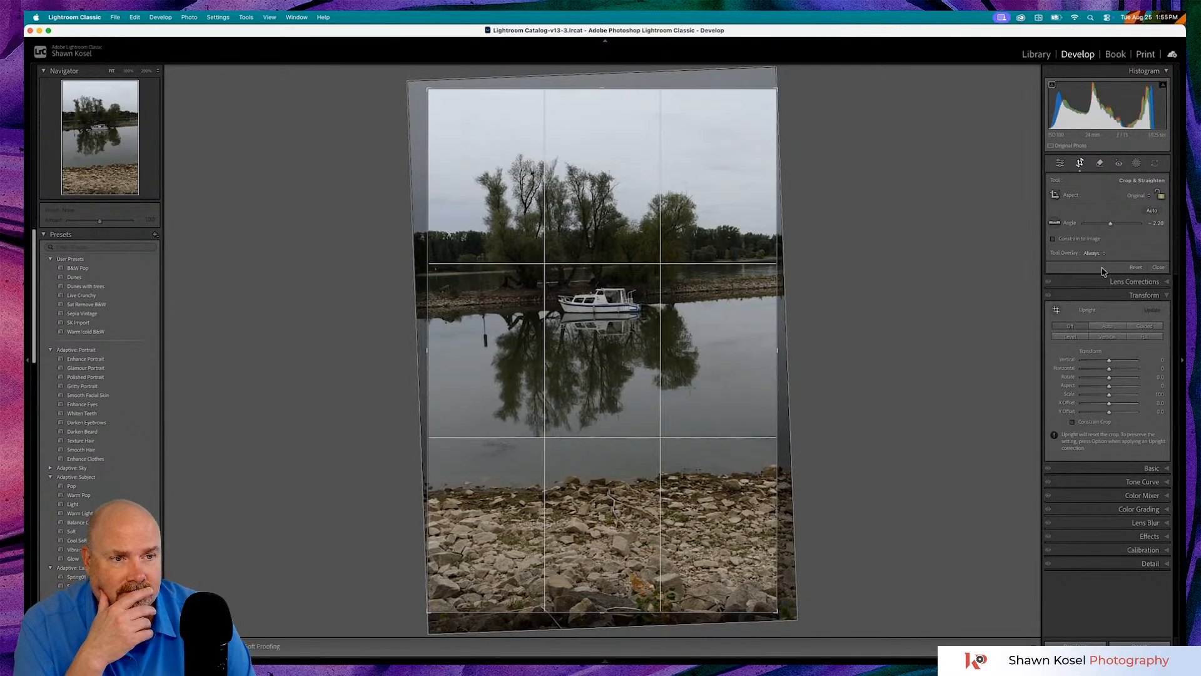
{"action": "left_click", "coordinate": [1135, 268]}
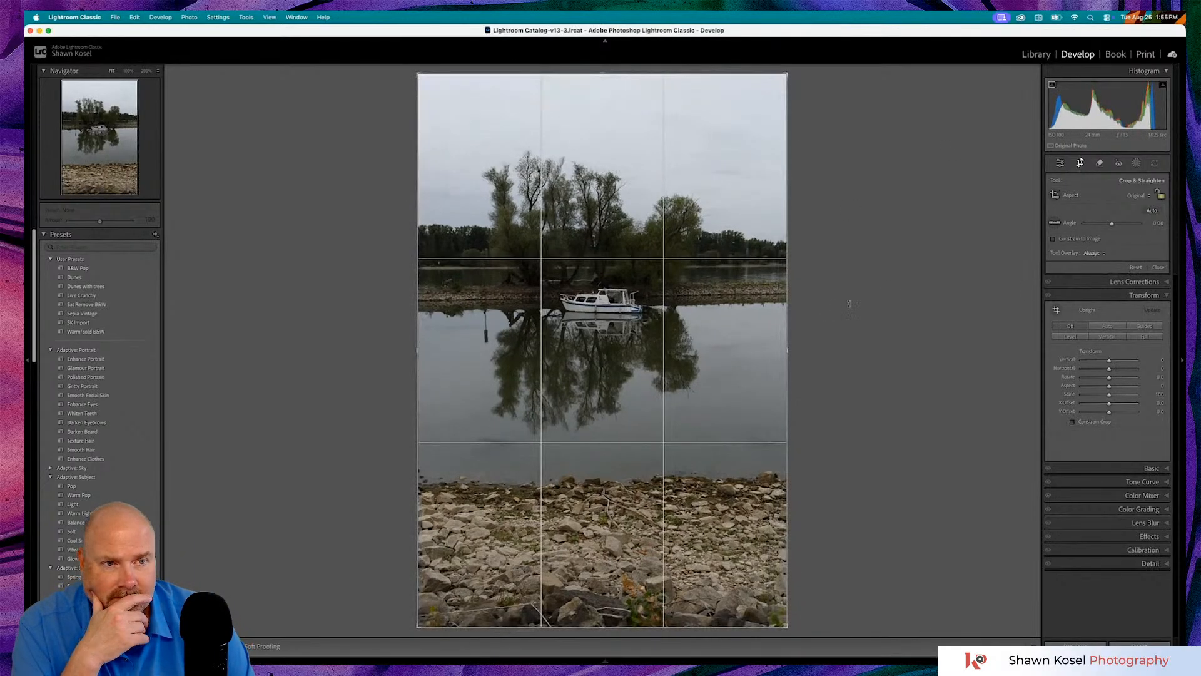
- Leave cropping and examine the white boat up close with the Transform settings shown
{"action": "left_click", "coordinate": [1130, 298]}
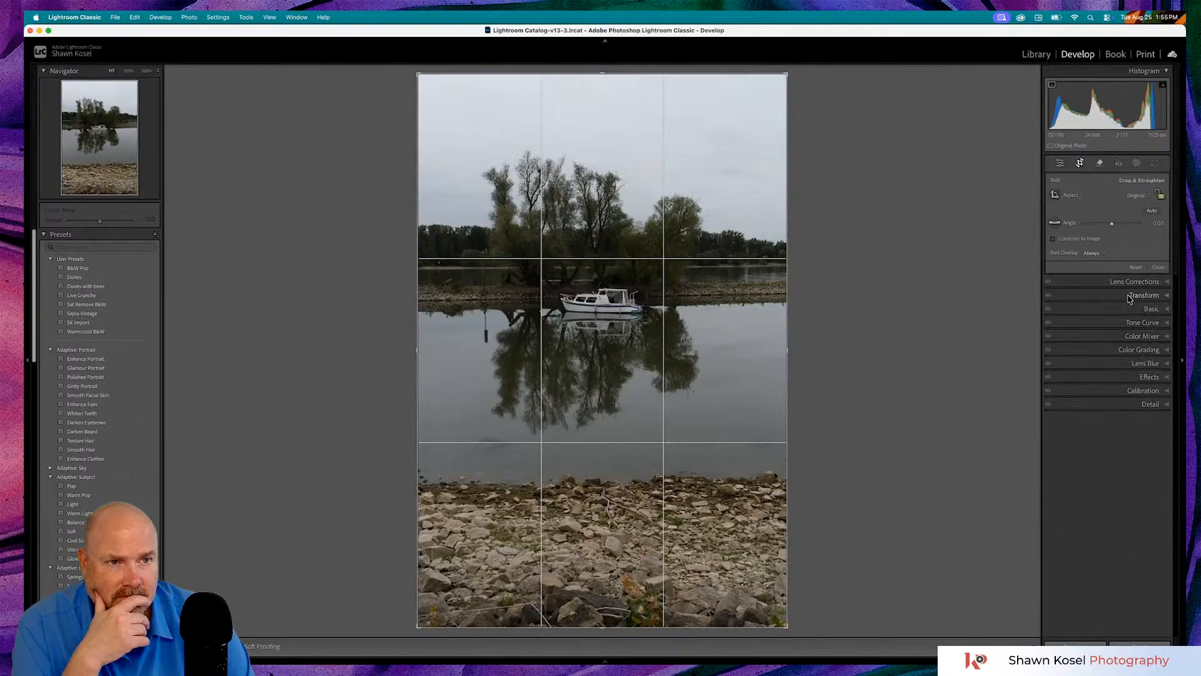
{"action": "left_click", "coordinate": [1060, 164]}
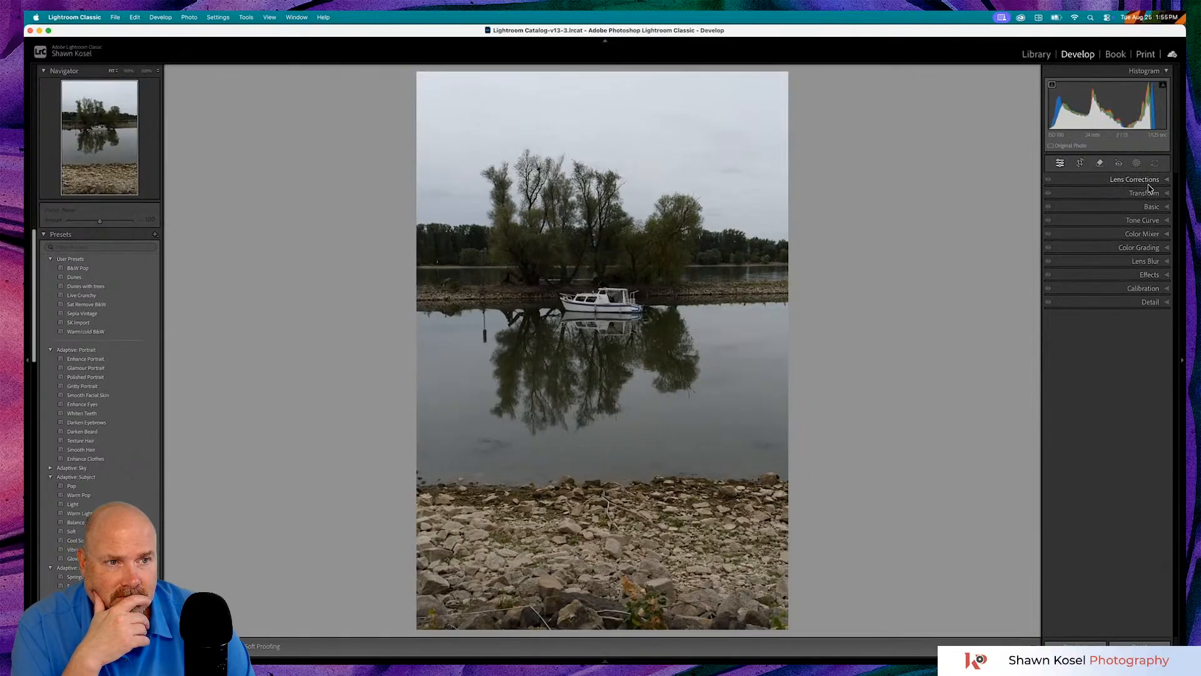
{"action": "left_click", "coordinate": [600, 305]}
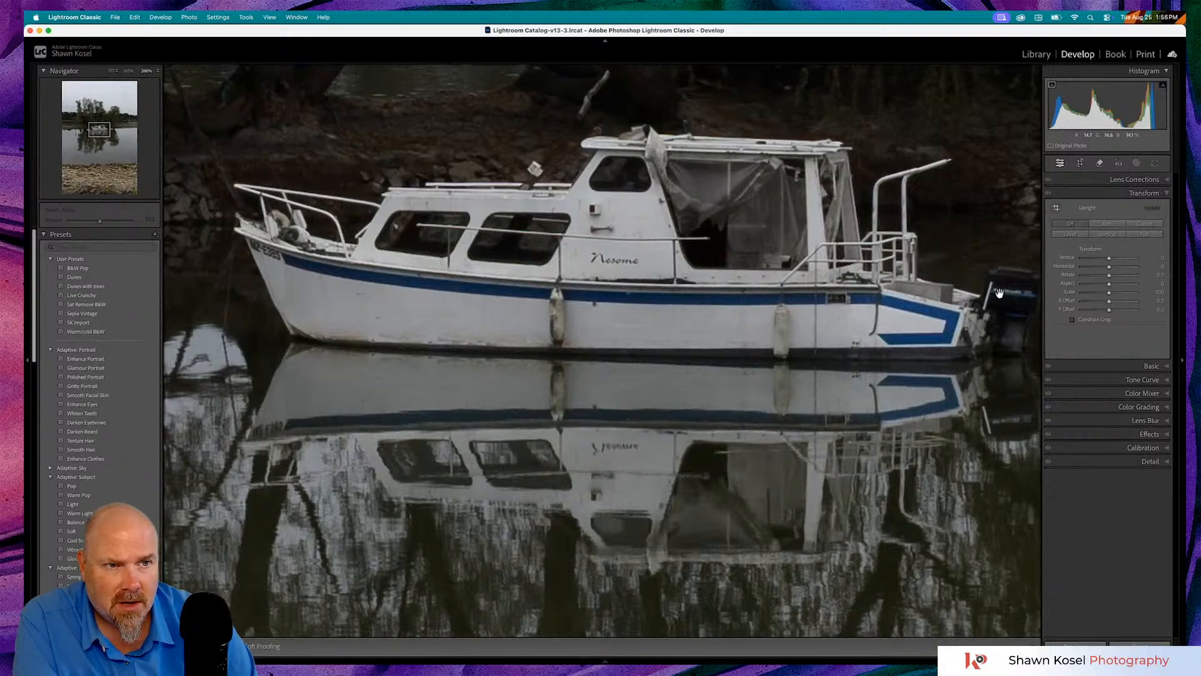
{"action": "left_click", "coordinate": [1080, 164]}
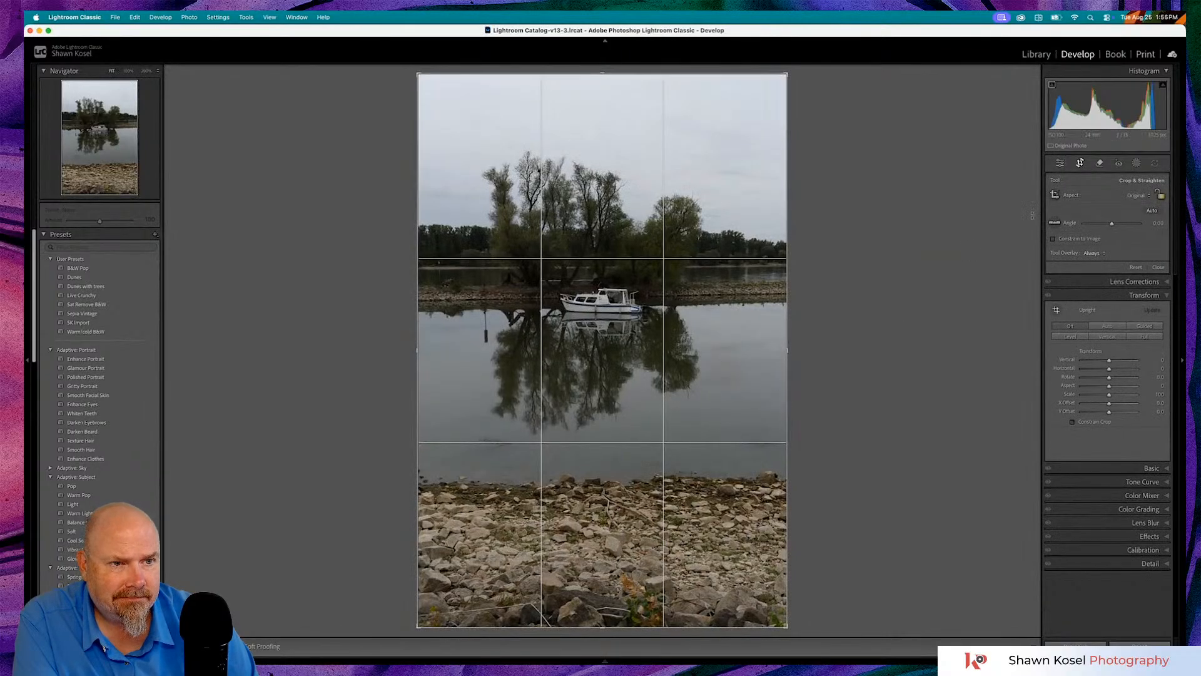
{"action": "left_click", "coordinate": [1059, 164]}
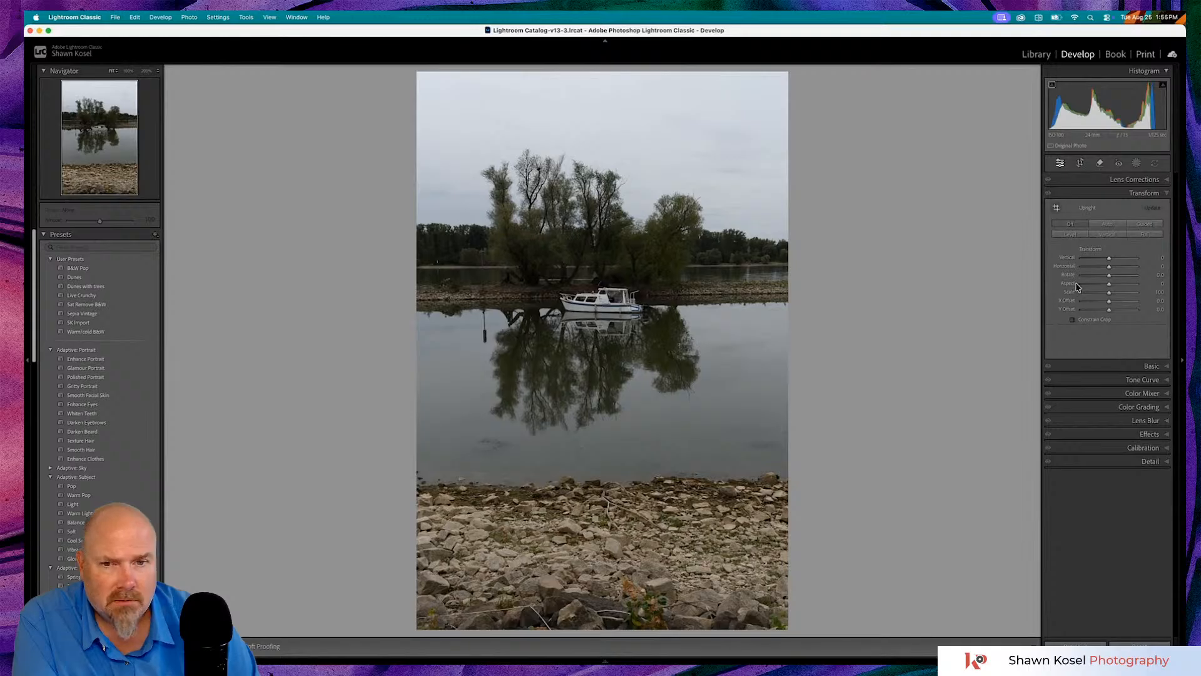
- Try rotating the photo slightly counterclockwise with the Transform Rotate adjustment to level the boat, check the full frame, and undo the rotation
{"action": "left_click", "coordinate": [601, 301]}
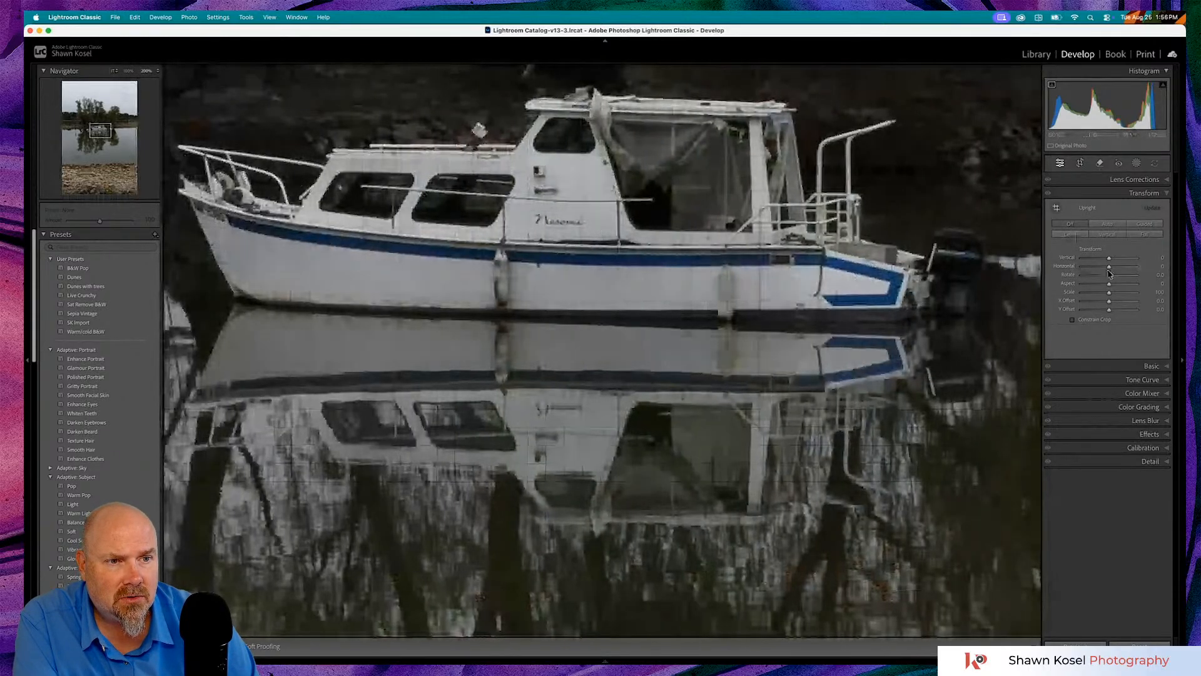
{"action": "left_click_drag", "start_coordinate": [1109, 269], "coordinate": [1109, 271]}
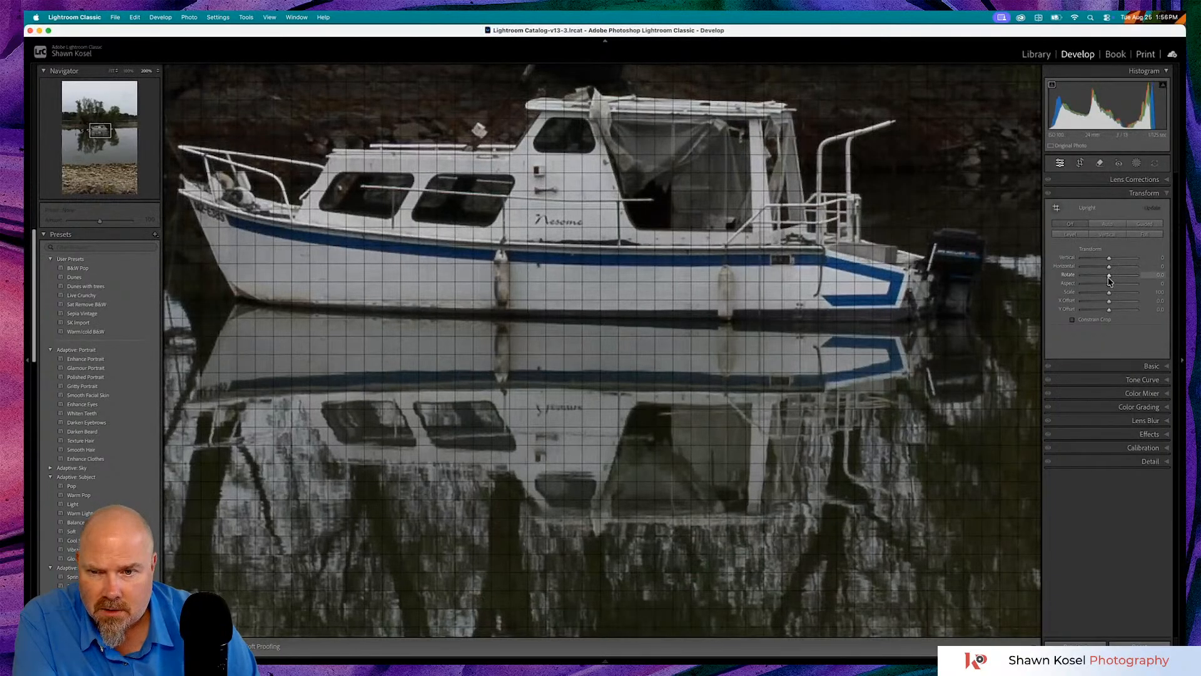
{"action": "left_click_drag", "start_coordinate": [1109, 281], "coordinate": [1106, 282]}
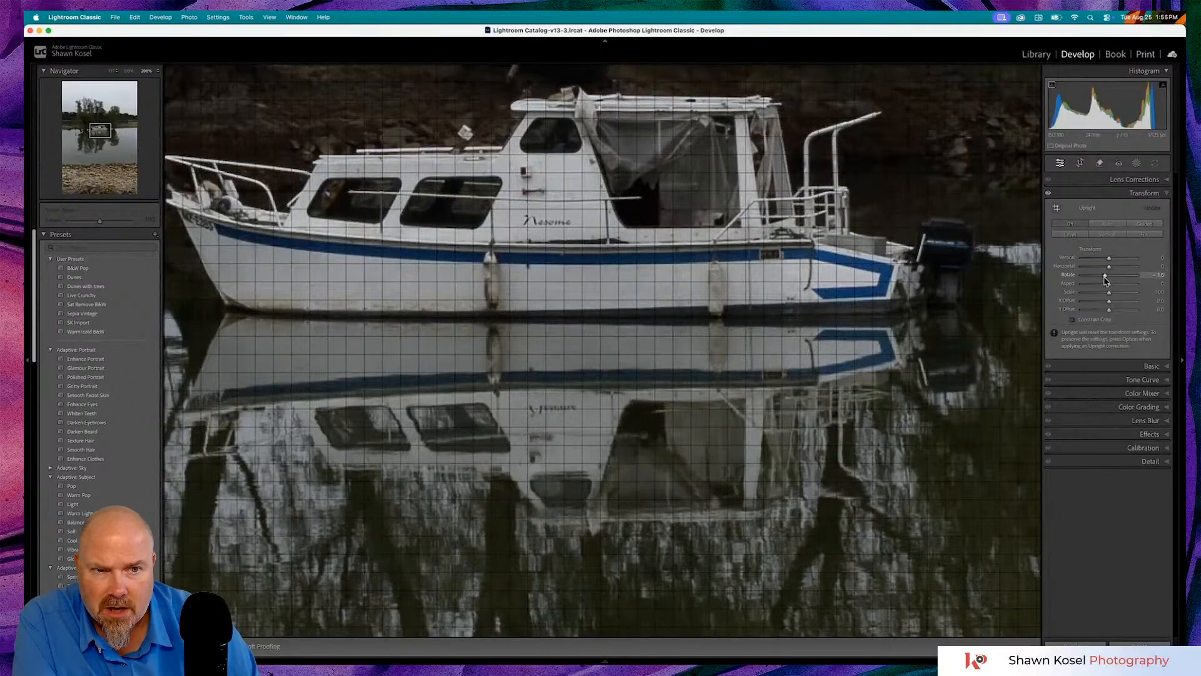
{"action": "left_click_drag", "start_coordinate": [1106, 282], "coordinate": [1105, 281]}
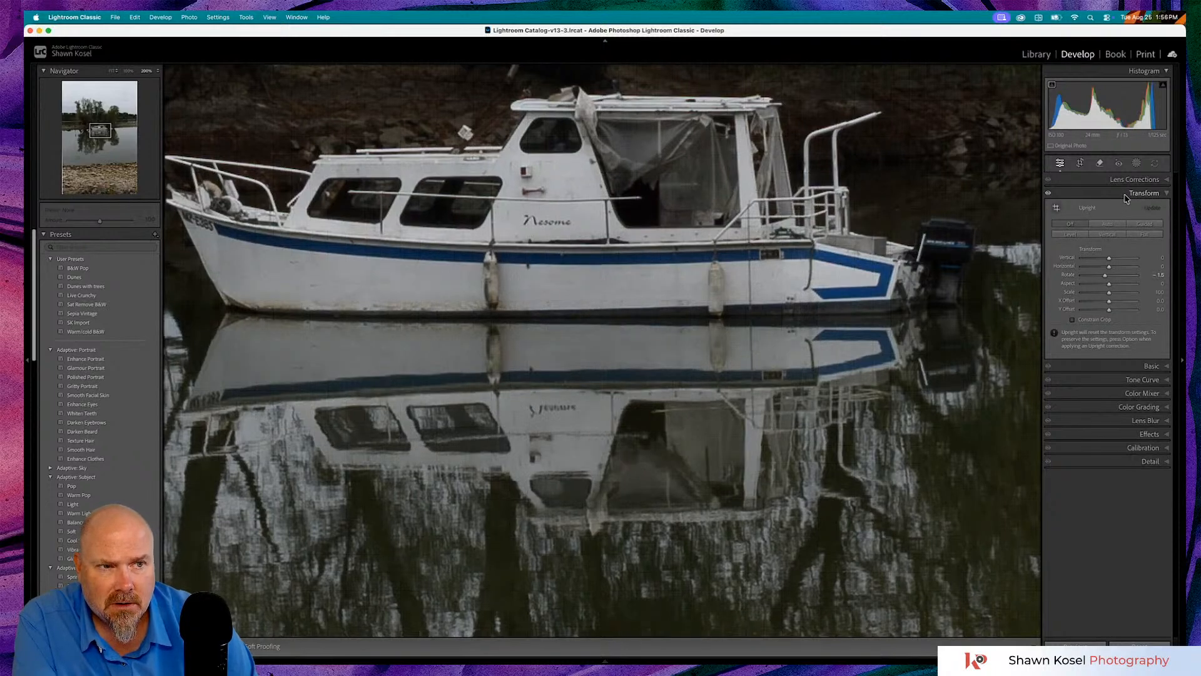
{"action": "left_click", "coordinate": [1126, 194]}
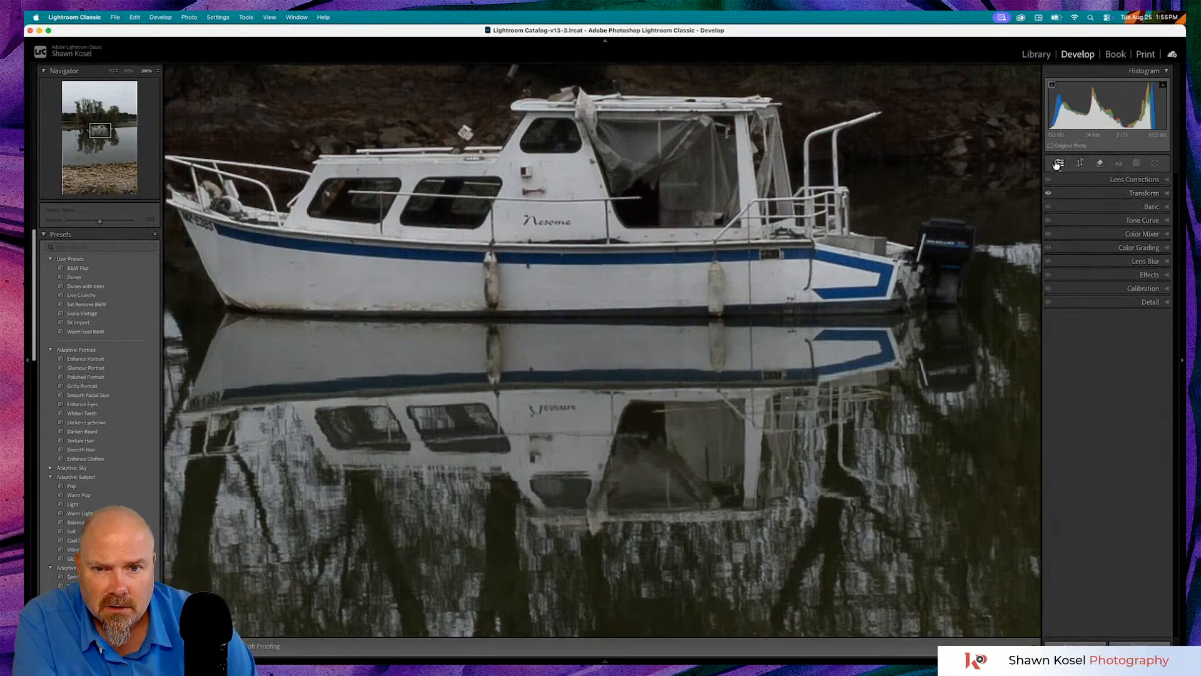
{"action": "left_click", "coordinate": [740, 317]}
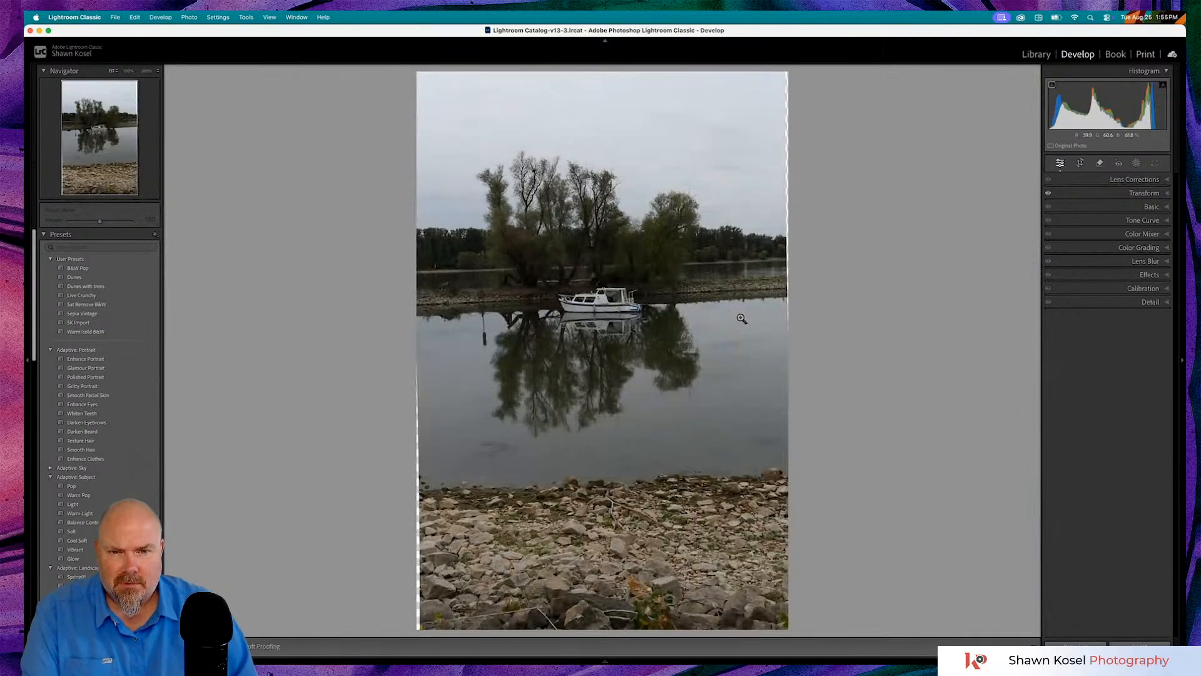
{"action": "key", "text": "super+z"}
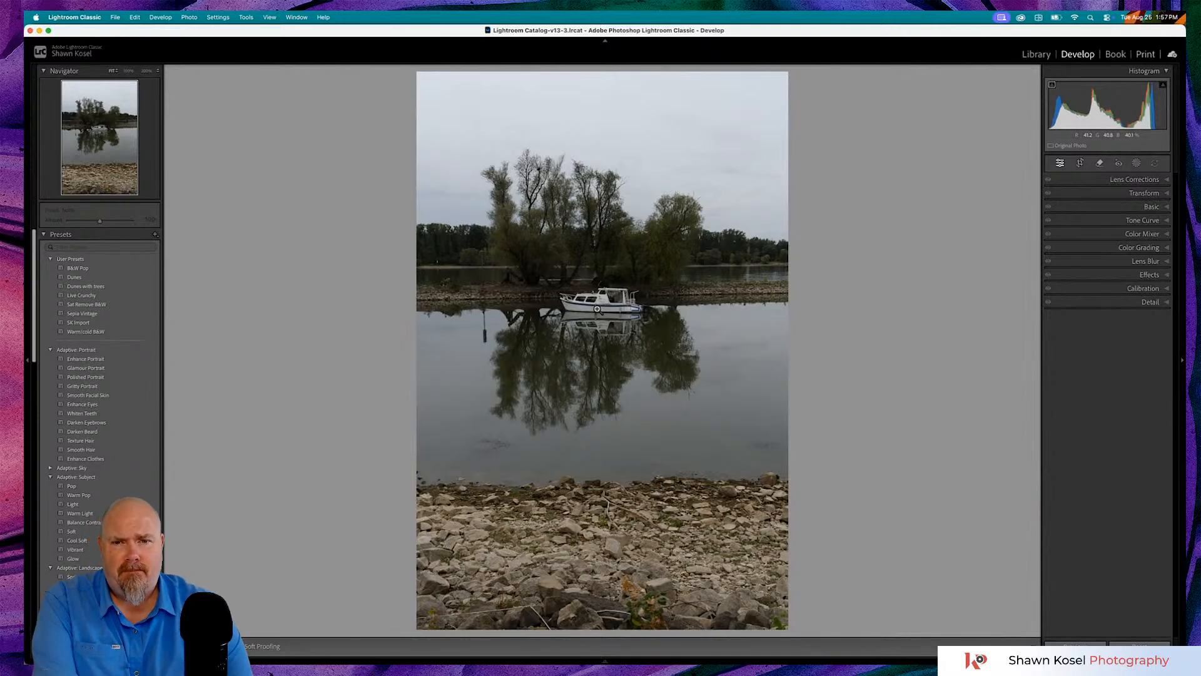
- Examine the boat's hull and waterline reflection up close, checking the adjacent darker frame between the two close views
{"action": "left_click", "coordinate": [597, 308]}
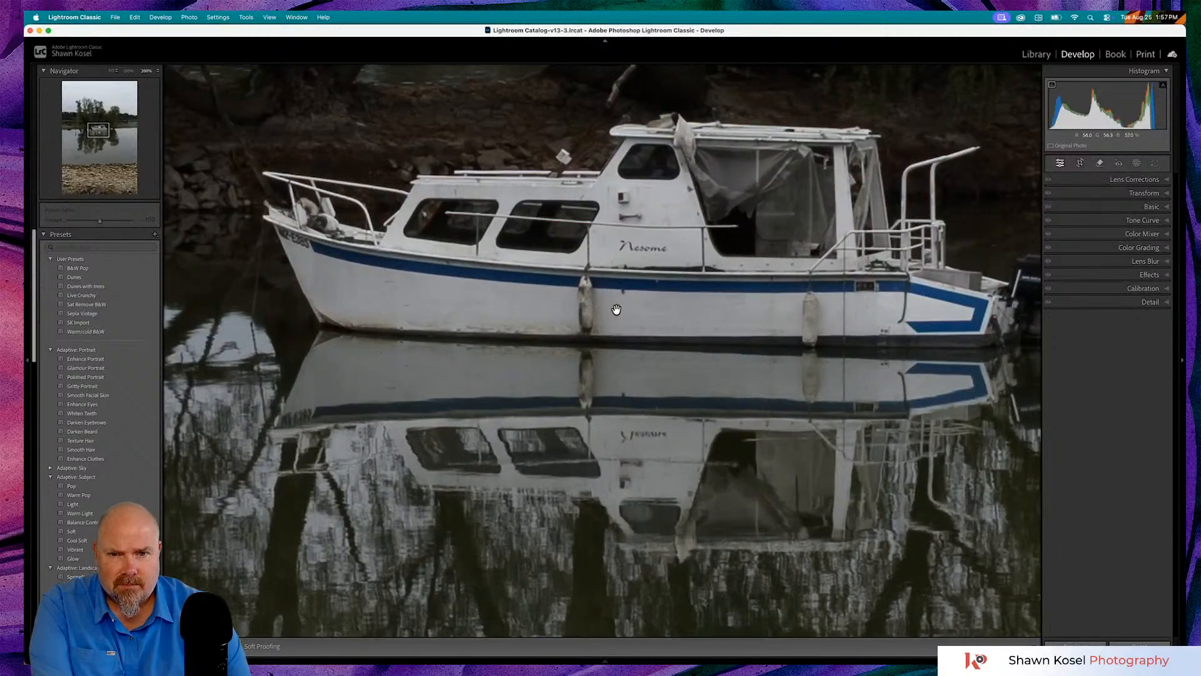
{"action": "scroll", "coordinate": [616, 309], "scroll_direction": "right", "scroll_amount": 3}
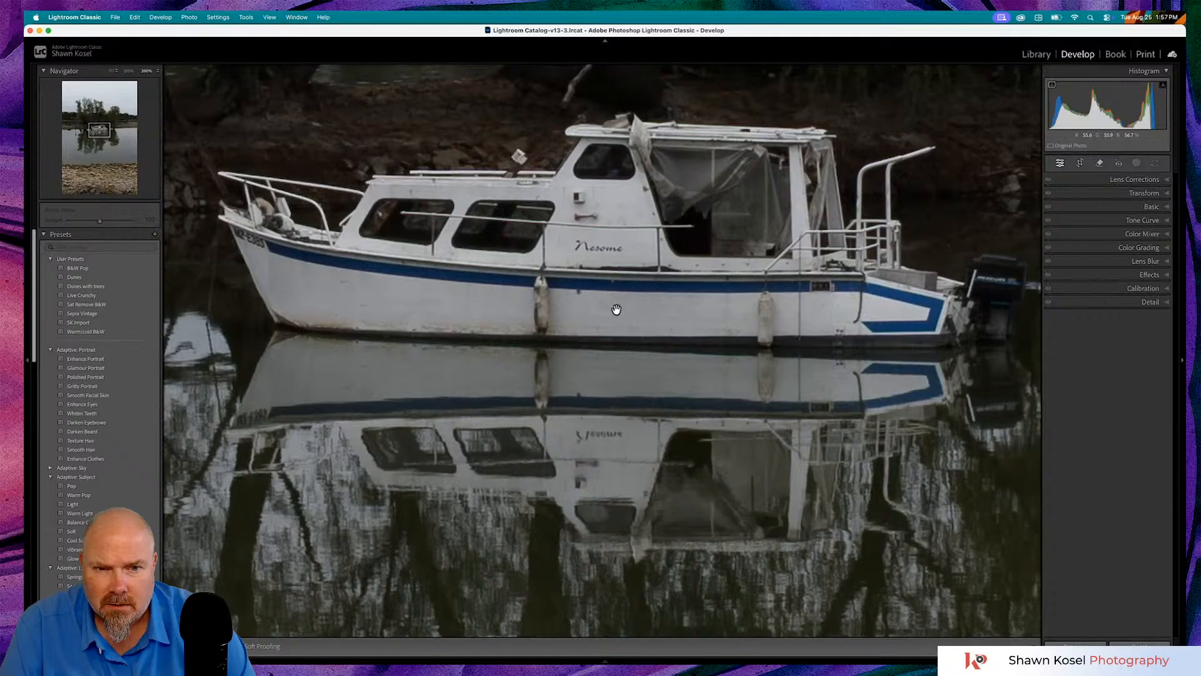
{"action": "left_click", "coordinate": [616, 309]}
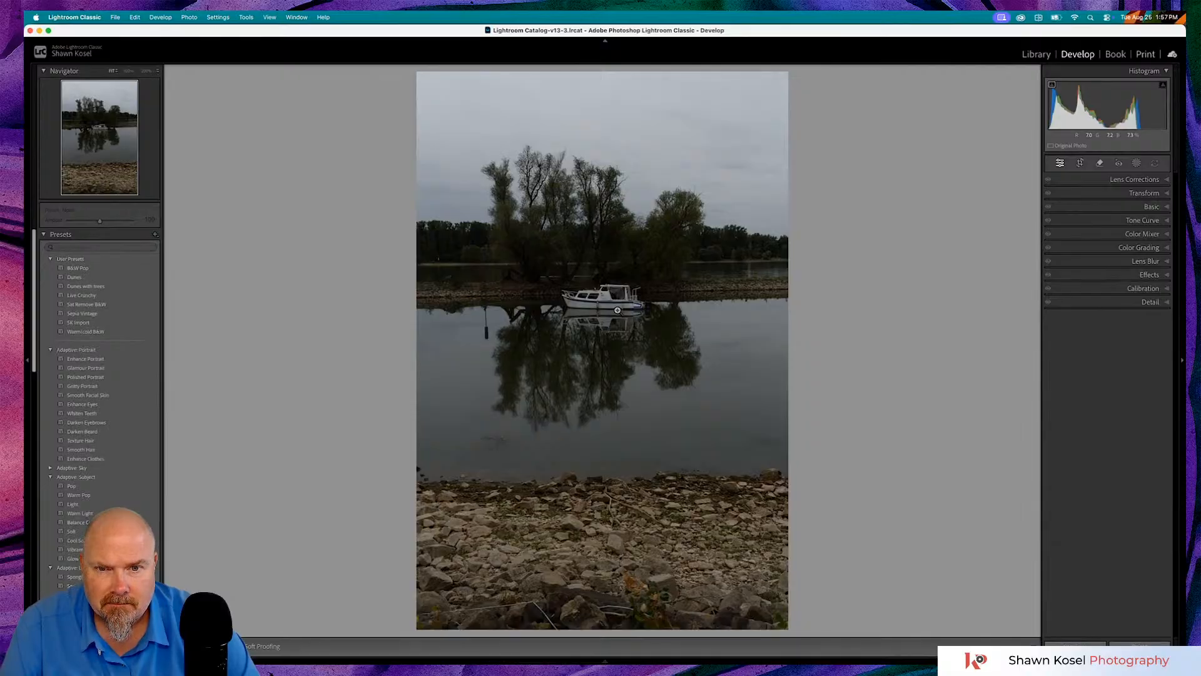
{"action": "key", "text": "Right"}
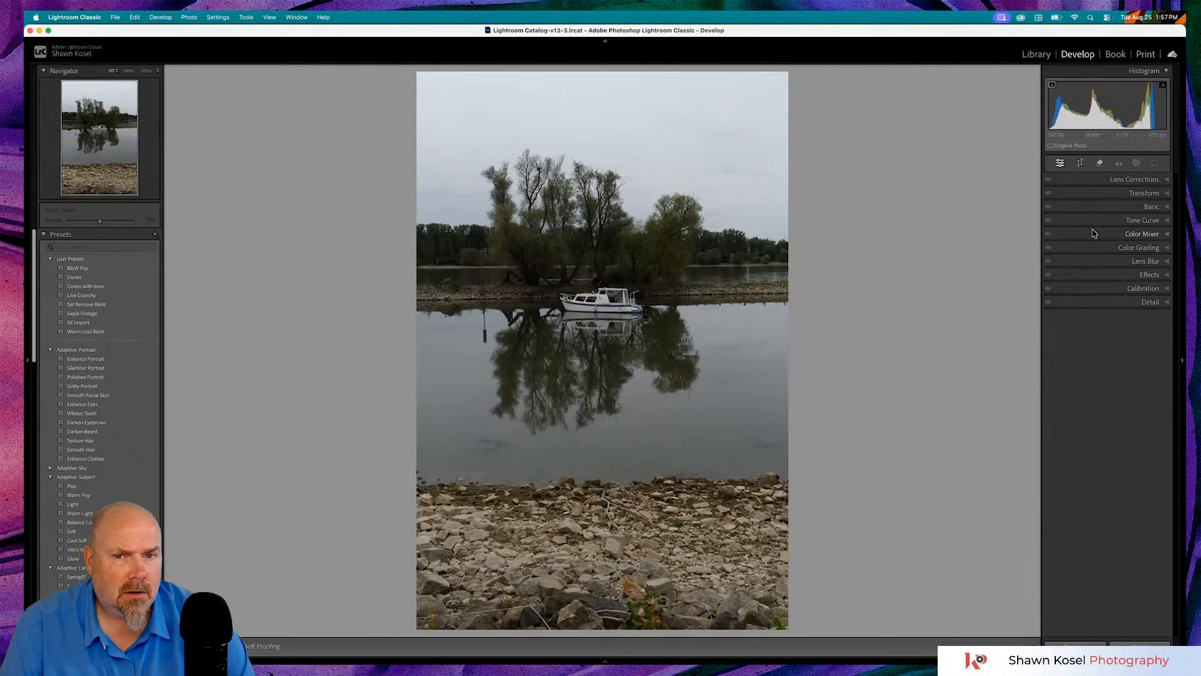
{"action": "left_click", "coordinate": [616, 302]}
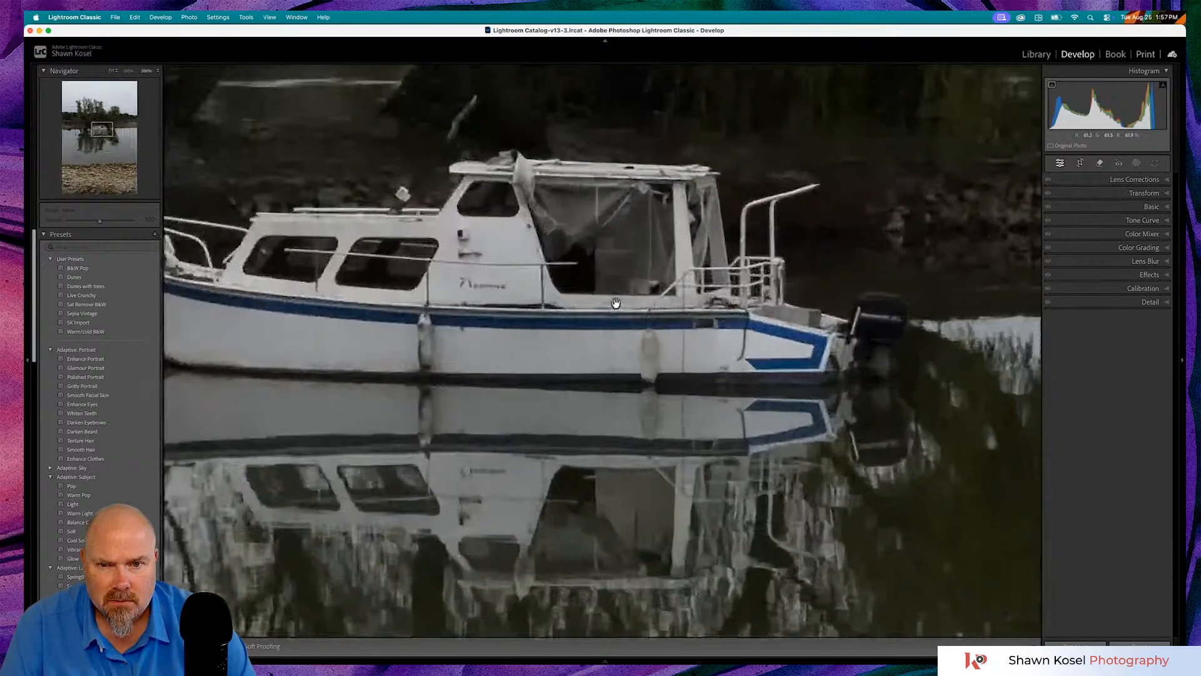
{"action": "scroll", "coordinate": [616, 303], "scroll_direction": "left", "scroll_amount": 3}
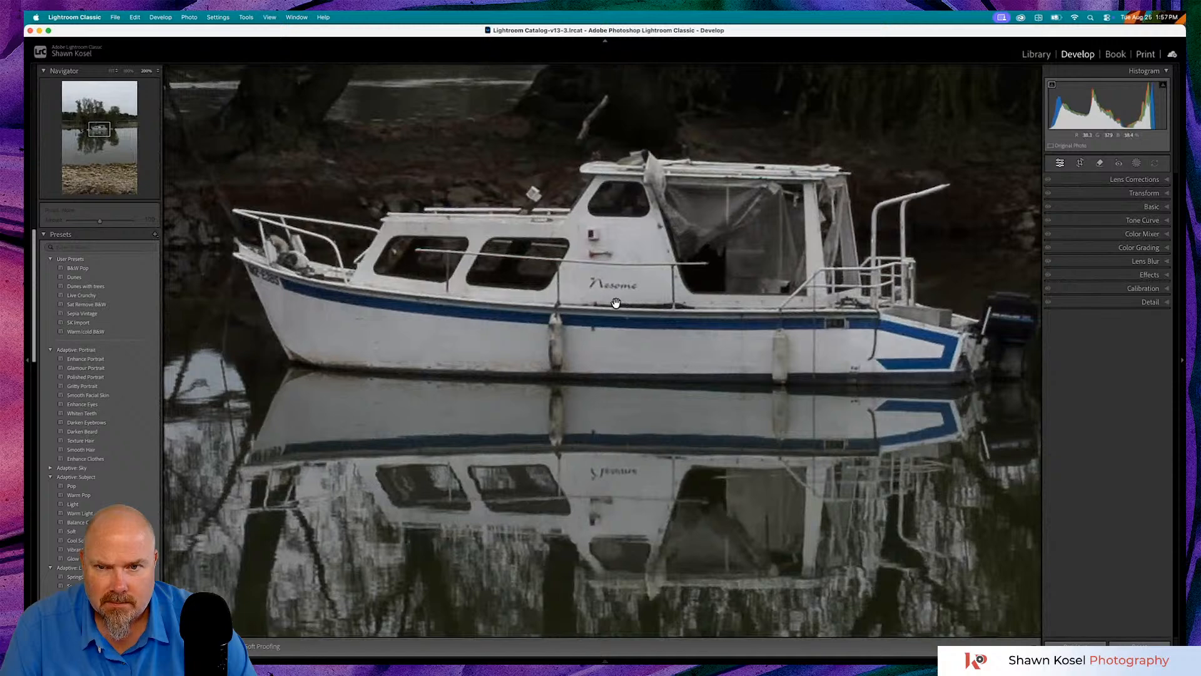
{"action": "left_click", "coordinate": [616, 303]}
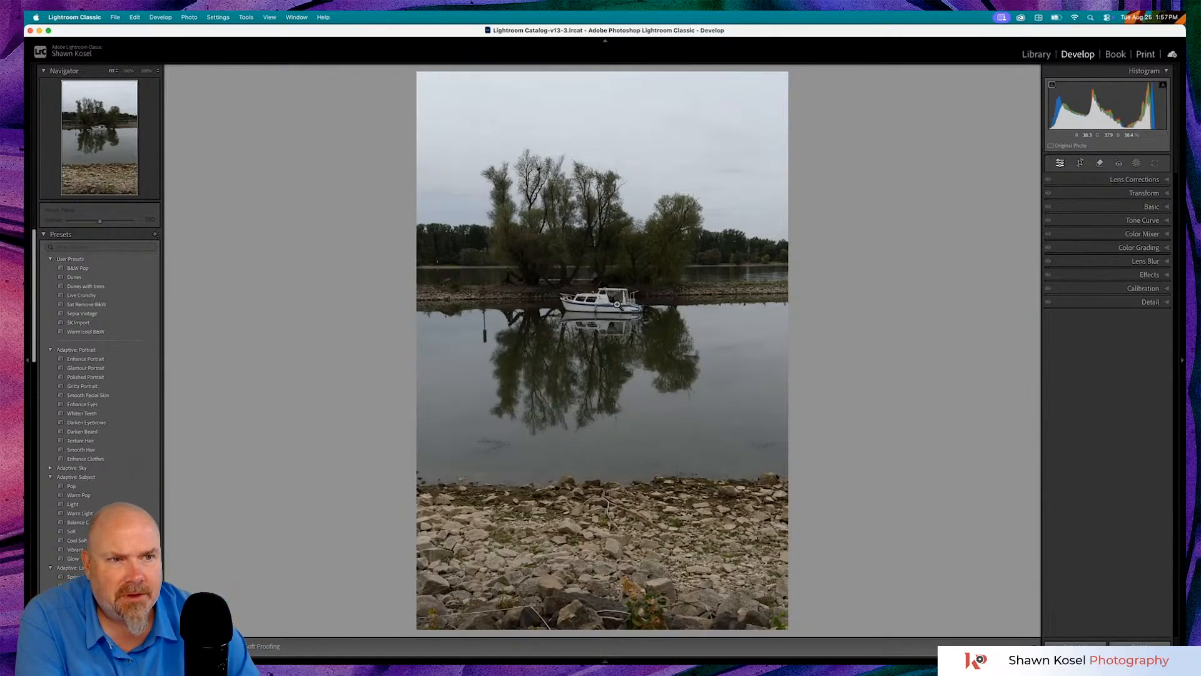
- Straighten the photo along the near rocky shoreline, accept the crop, and check the boat's waterline up close
{"action": "left_click", "coordinate": [1080, 163]}
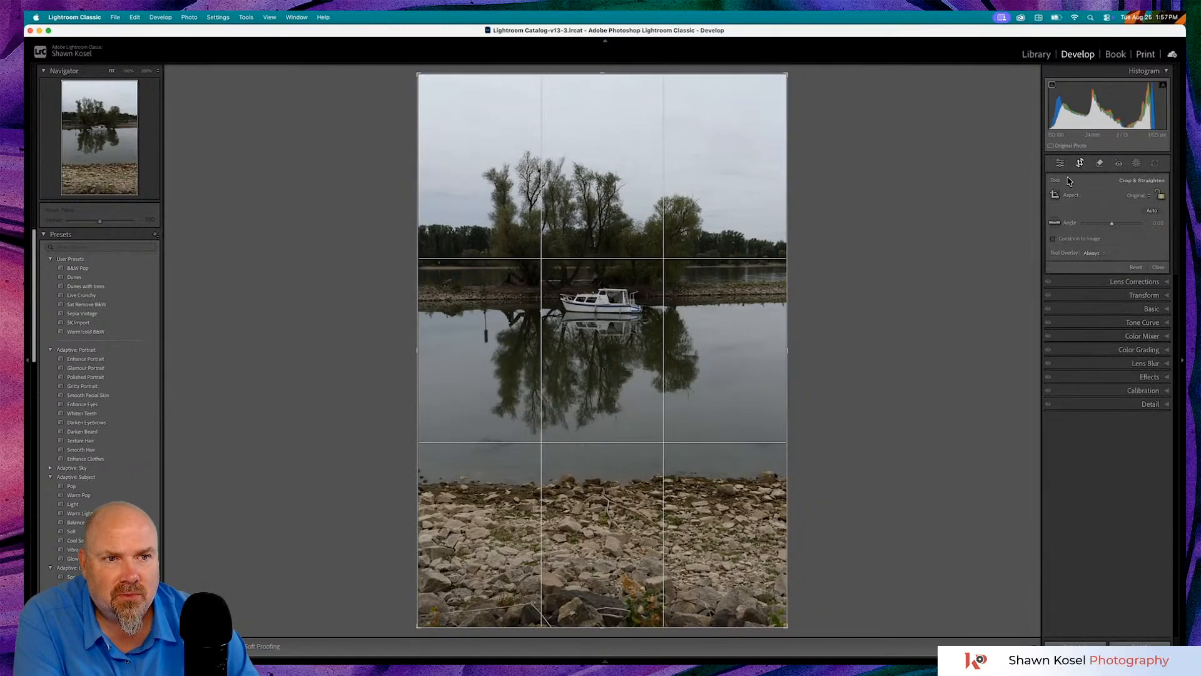
{"action": "left_click", "coordinate": [1055, 222]}
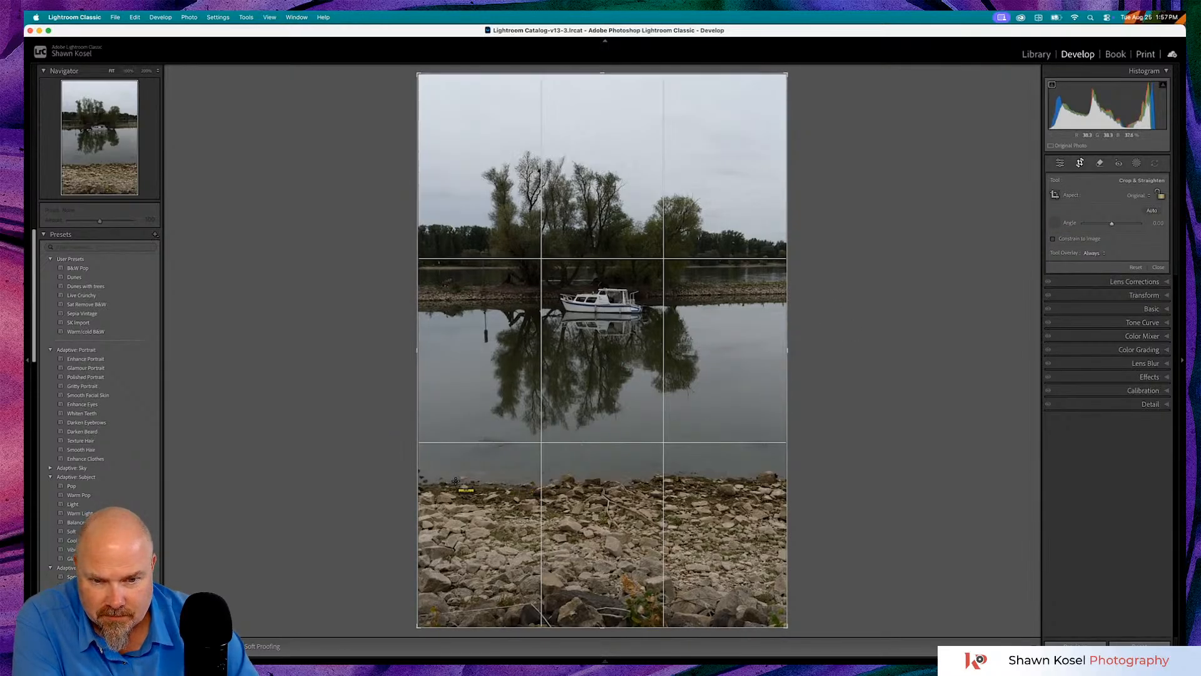
{"action": "left_click_drag", "start_coordinate": [456, 481], "coordinate": [746, 477]}
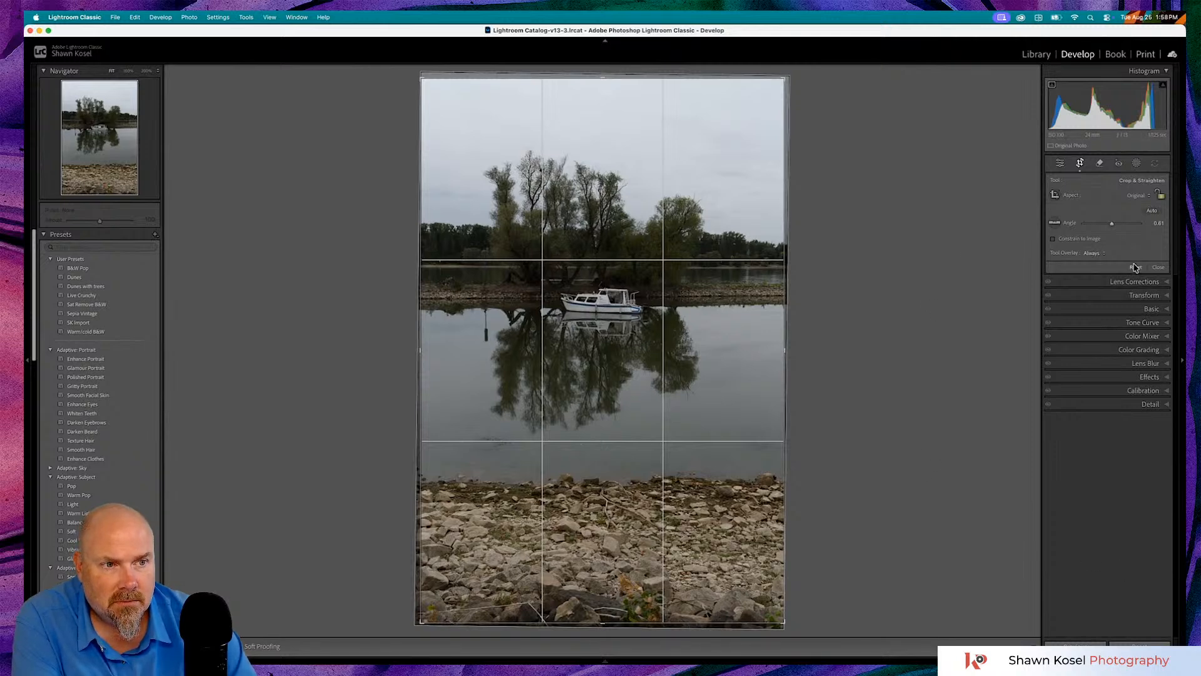
{"action": "left_click", "coordinate": [1158, 267]}
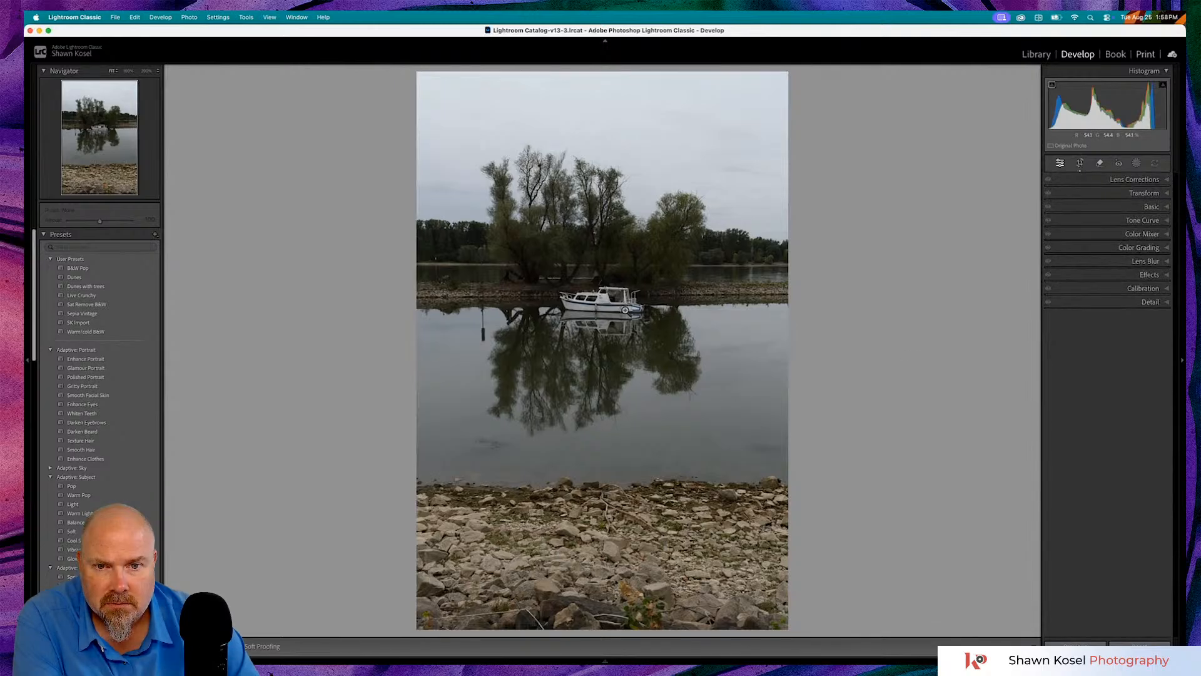
{"action": "left_click", "coordinate": [623, 309]}
{"action": "scroll", "coordinate": [623, 309], "scroll_direction": "left", "scroll_amount": 5}
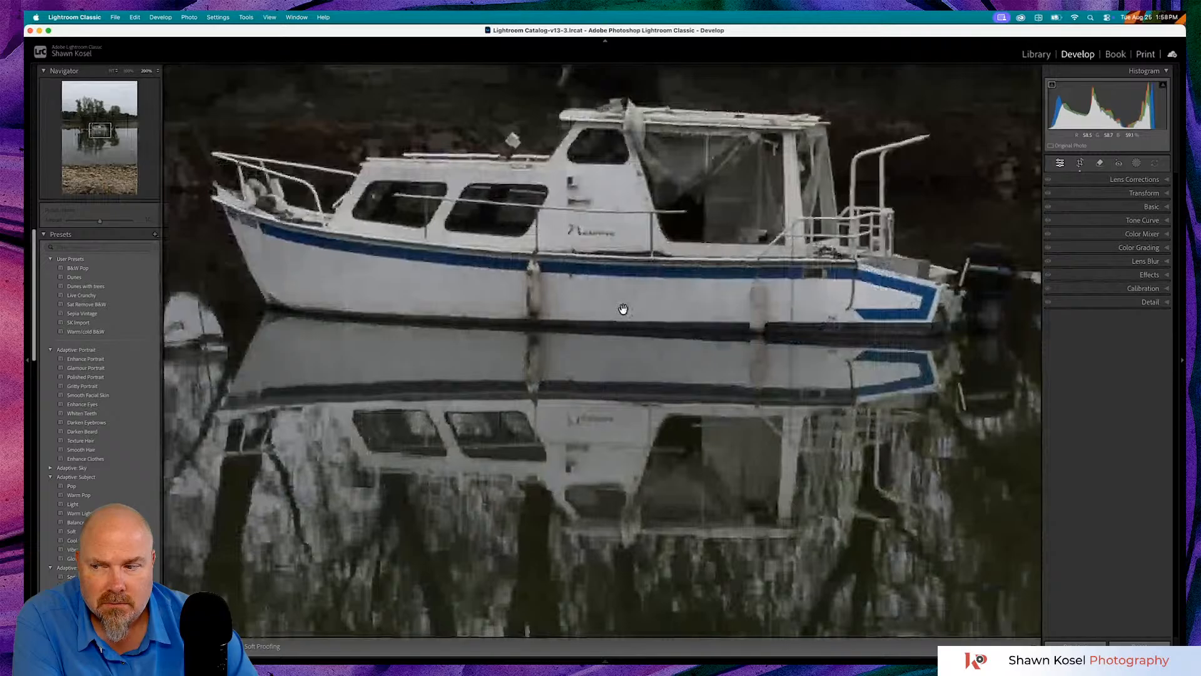
{"action": "left_click", "coordinate": [623, 309]}
{"action": "left_click", "coordinate": [624, 311]}
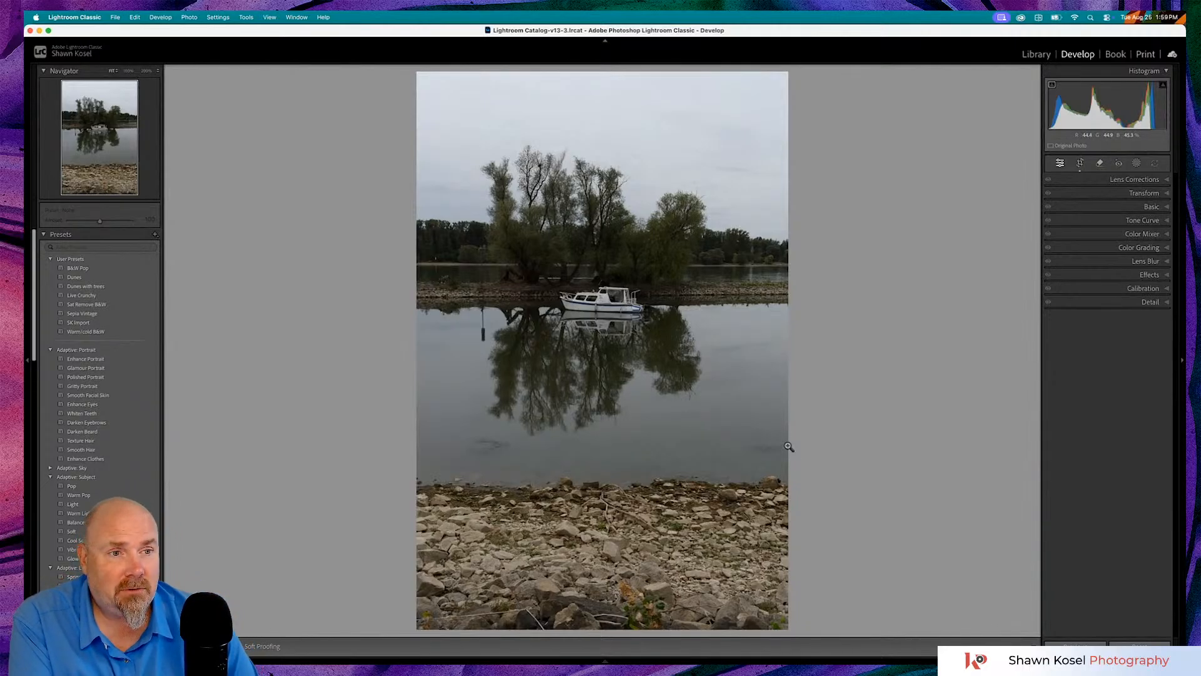
- Show the Basic adjustments and examine the far shoreline on both sides of the trees up close to judge the leveling
{"action": "left_click", "coordinate": [1135, 209]}
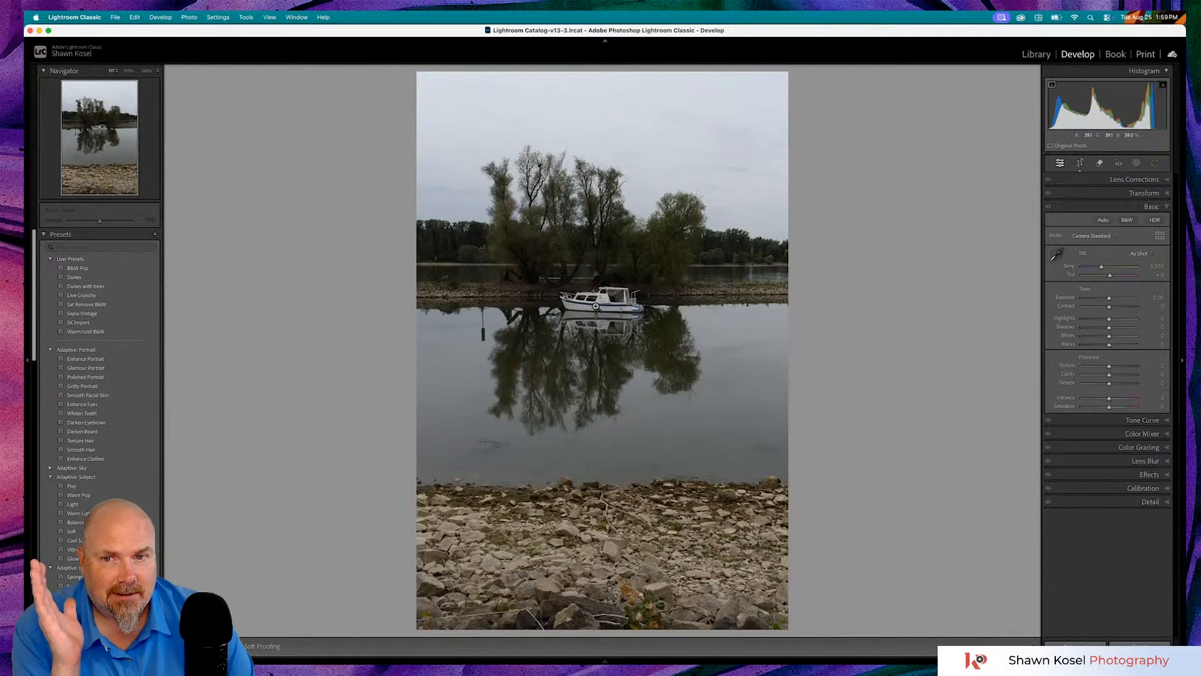
{"action": "left_click", "coordinate": [596, 306]}
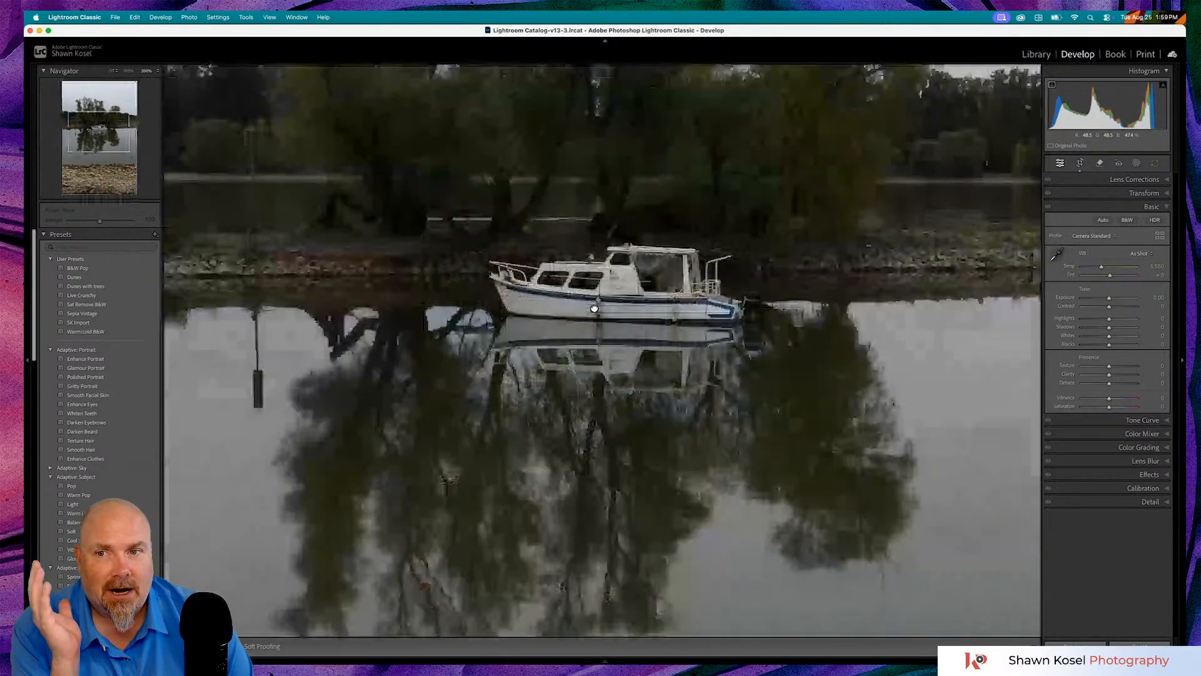
{"action": "scroll", "coordinate": [598, 306], "scroll_direction": "left", "scroll_amount": 10}
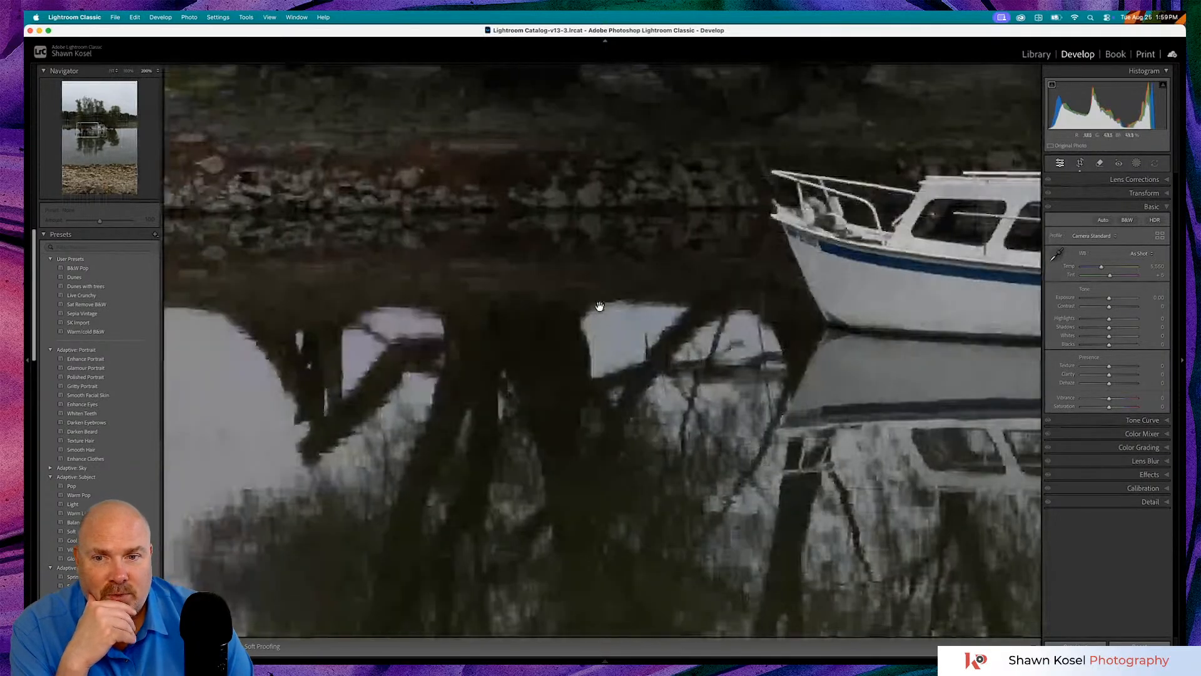
{"action": "scroll", "coordinate": [600, 306], "scroll_direction": "left", "scroll_amount": 5}
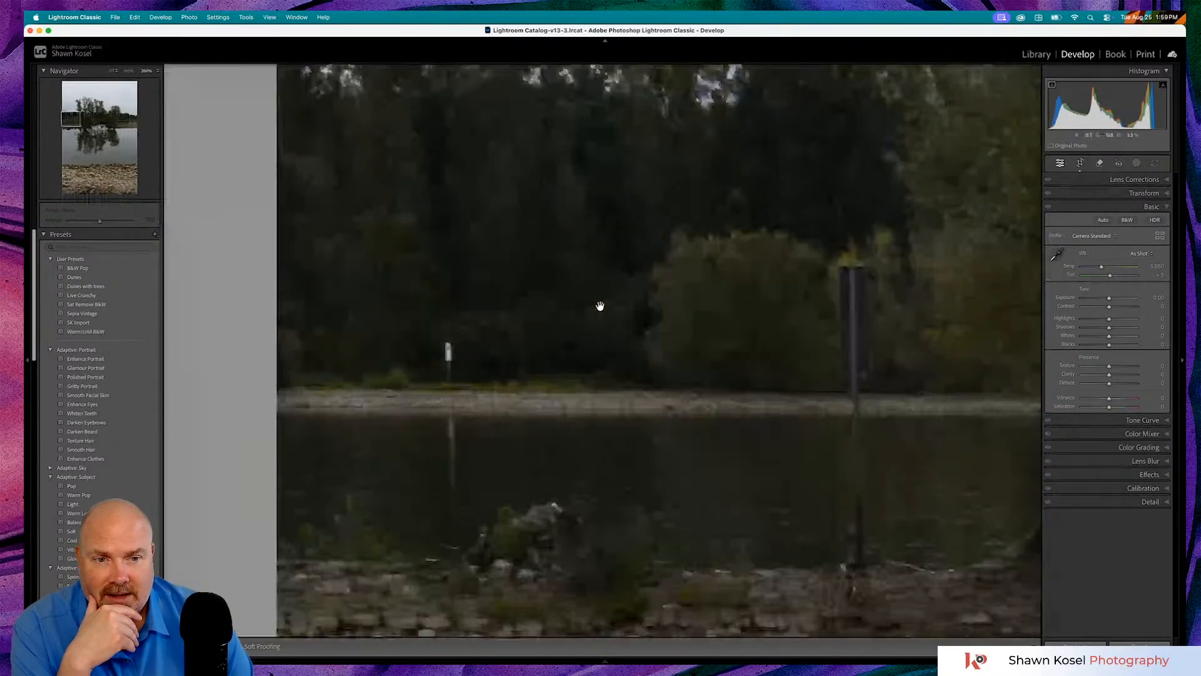
{"action": "left_click", "coordinate": [864, 364]}
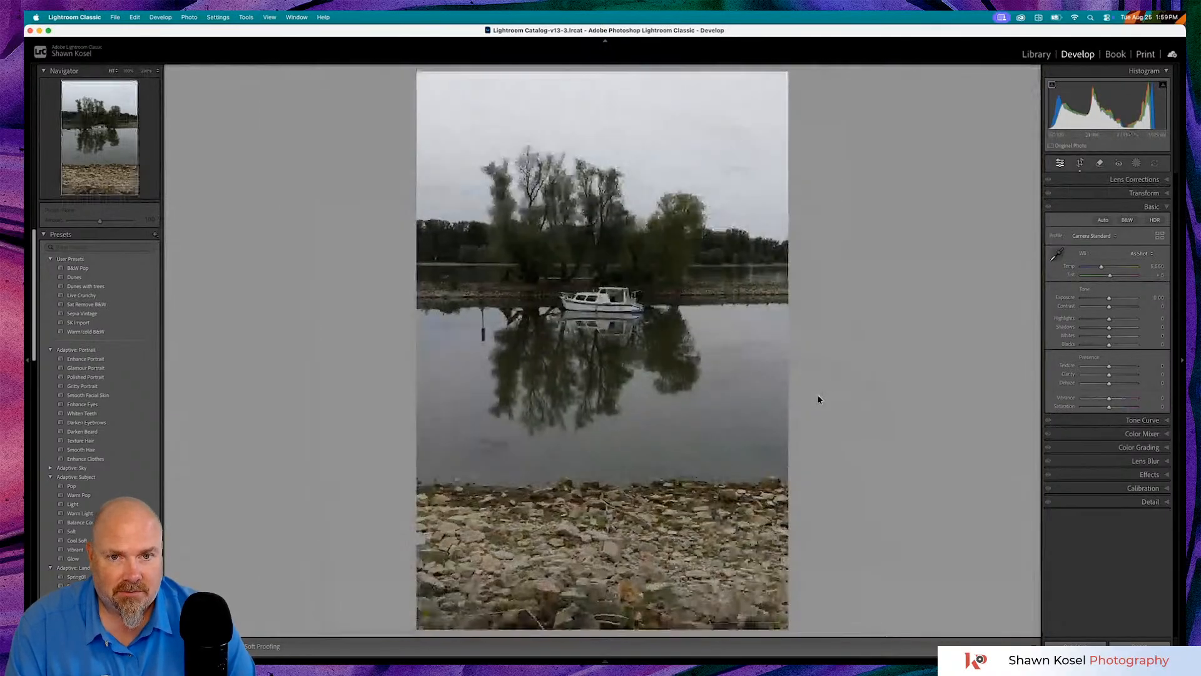
{"action": "left_click", "coordinate": [726, 267]}
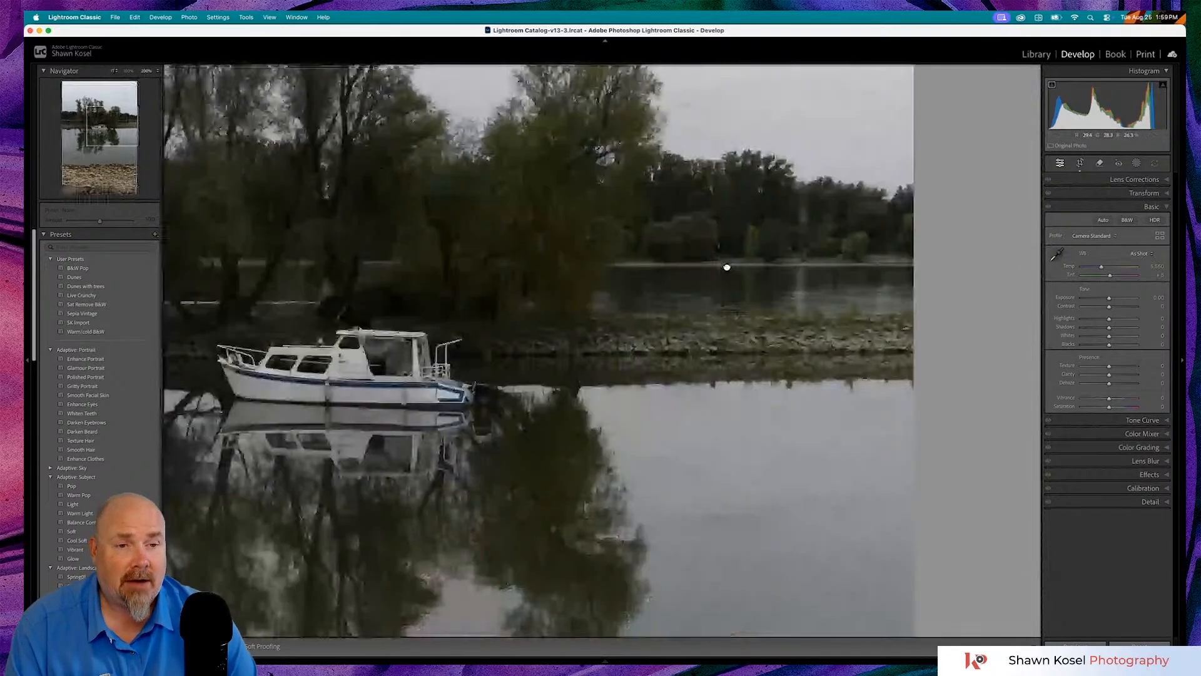
{"action": "left_click", "coordinate": [726, 267]}
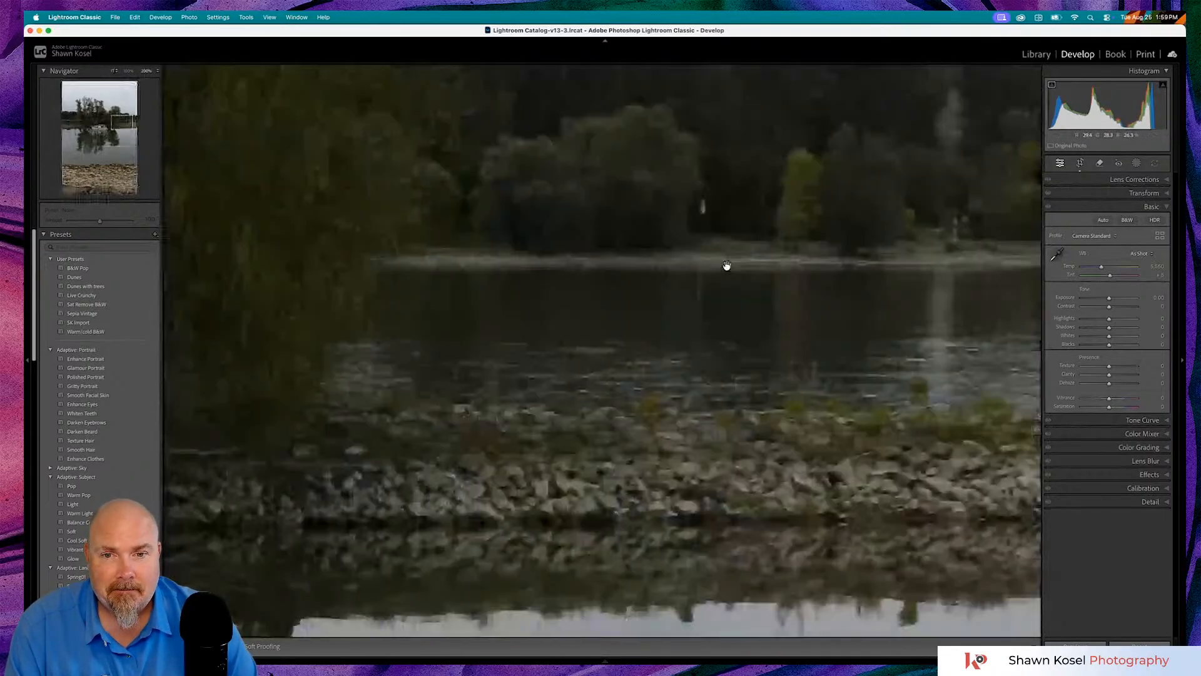
{"action": "left_click", "coordinate": [726, 266]}
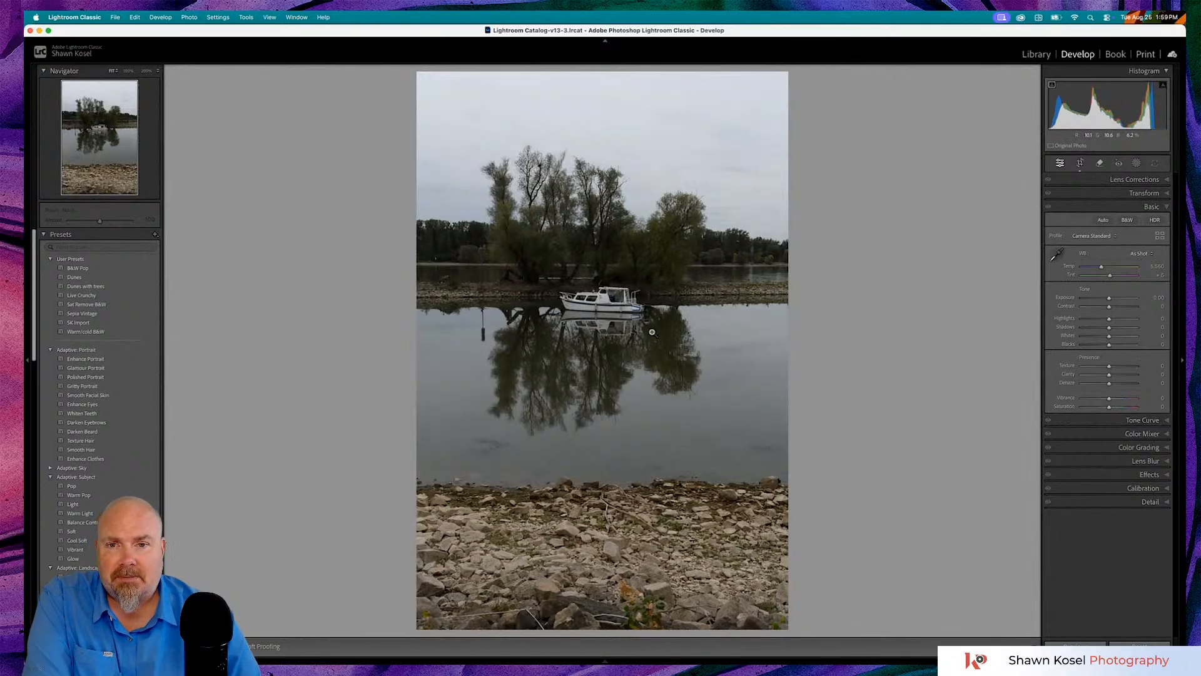
- Return to the library grid and open the landscape photo Rhine_26-0656.DNG with the boat and driftwood-strewn bank in a large view
{"action": "key", "text": "g"}
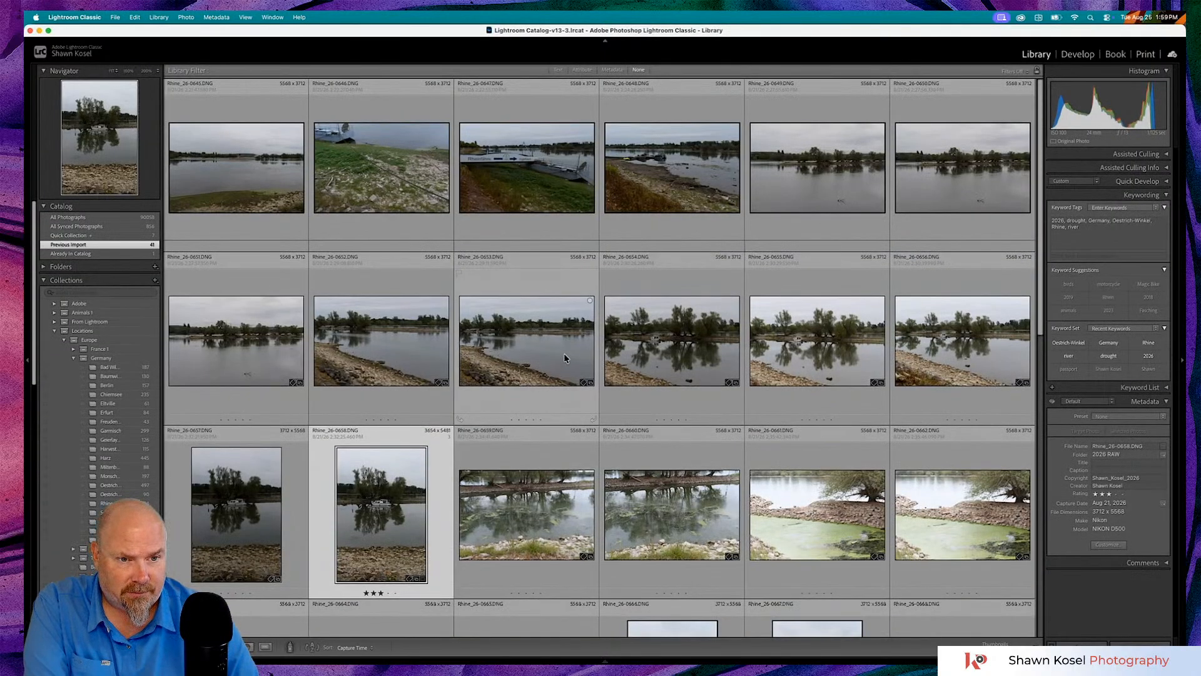
{"action": "double_click", "coordinate": [940, 345]}
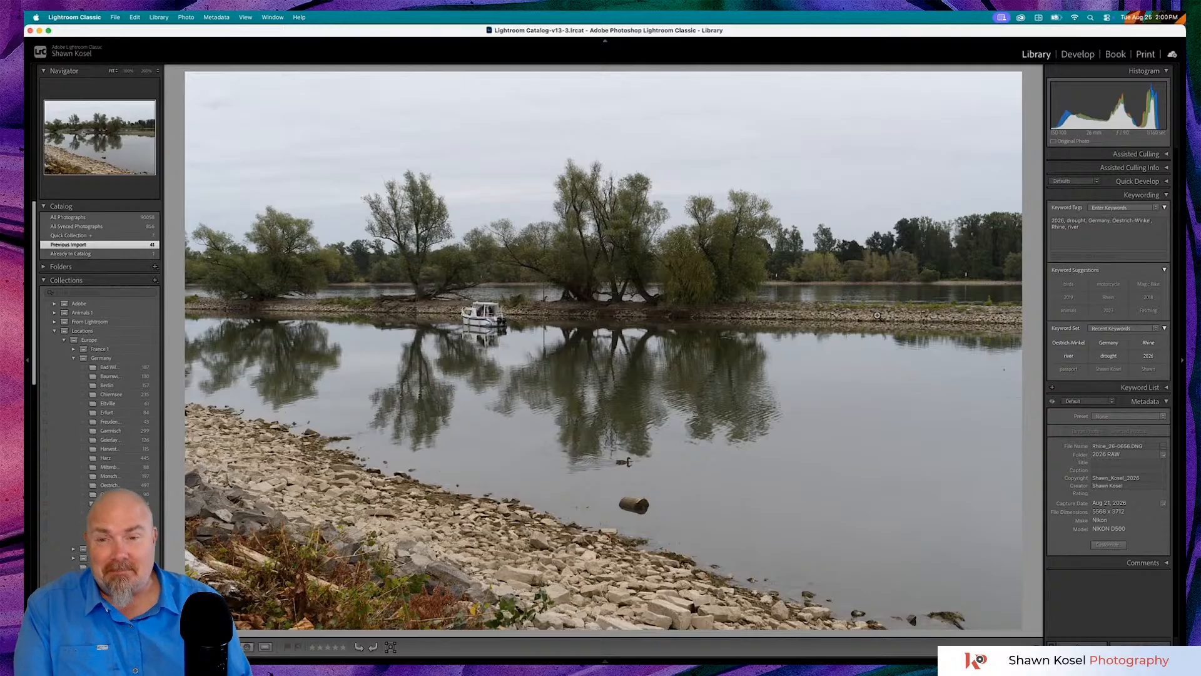
- Open the algae-covered inlet photo Rhine_26-0661.DNG in a large view and examine the duck at the water's edge up close
{"action": "key", "text": "g"}
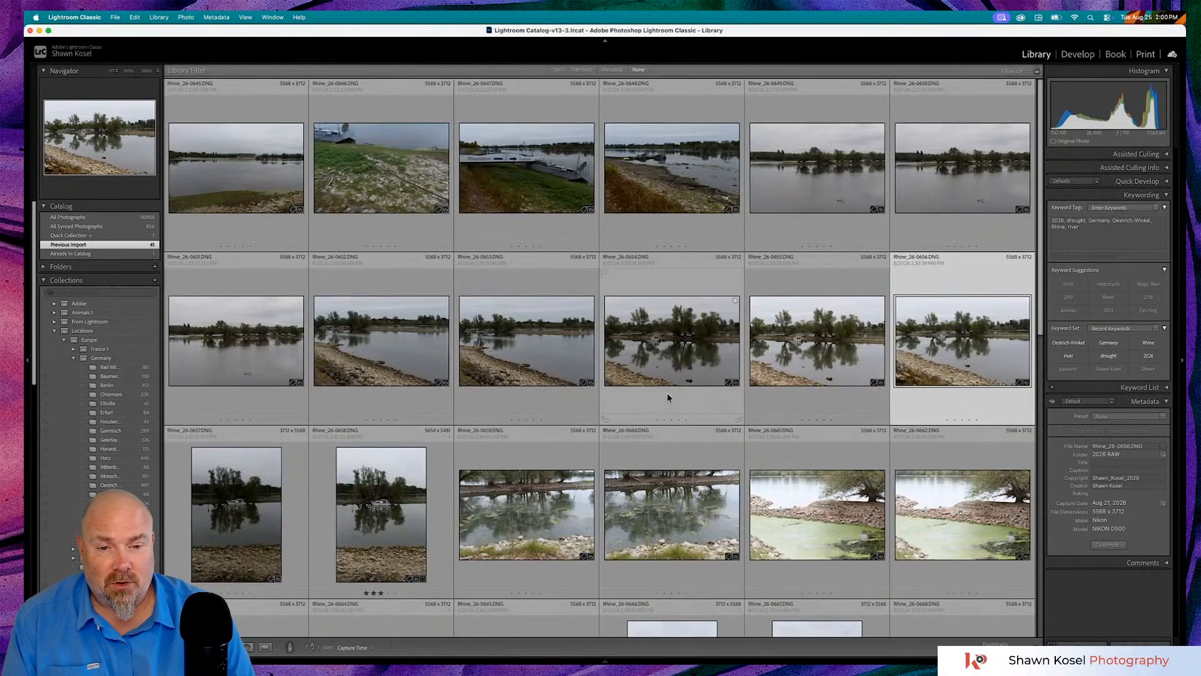
{"action": "double_click", "coordinate": [810, 535]}
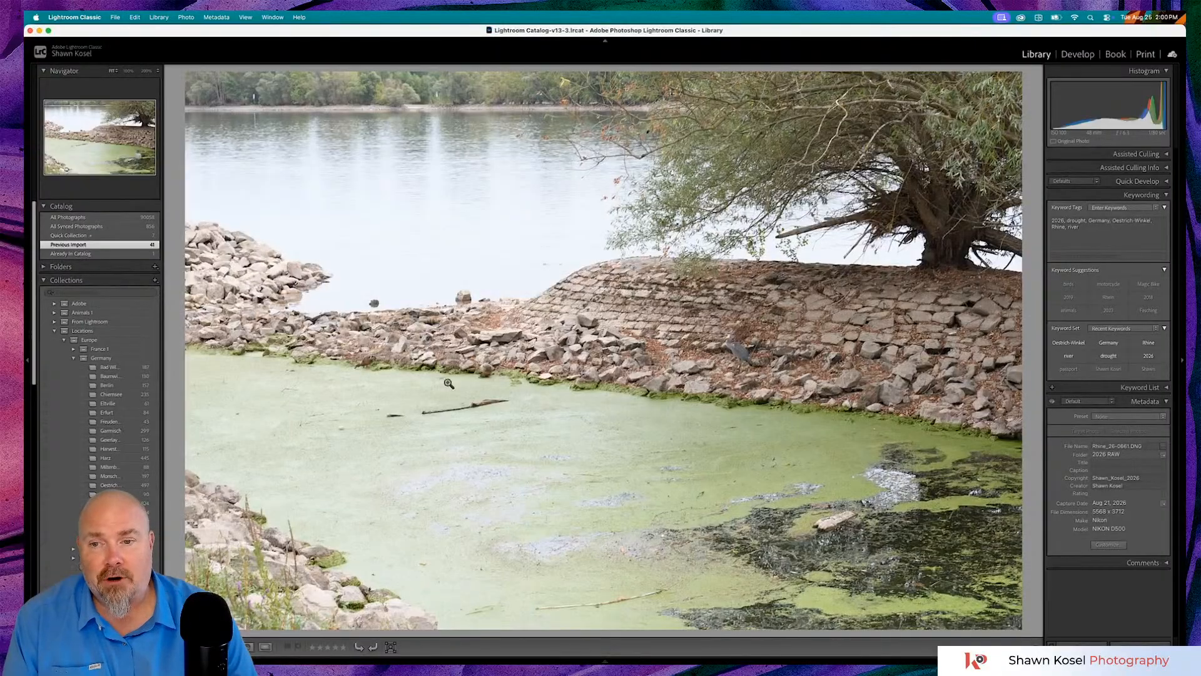
{"action": "left_click", "coordinate": [360, 362]}
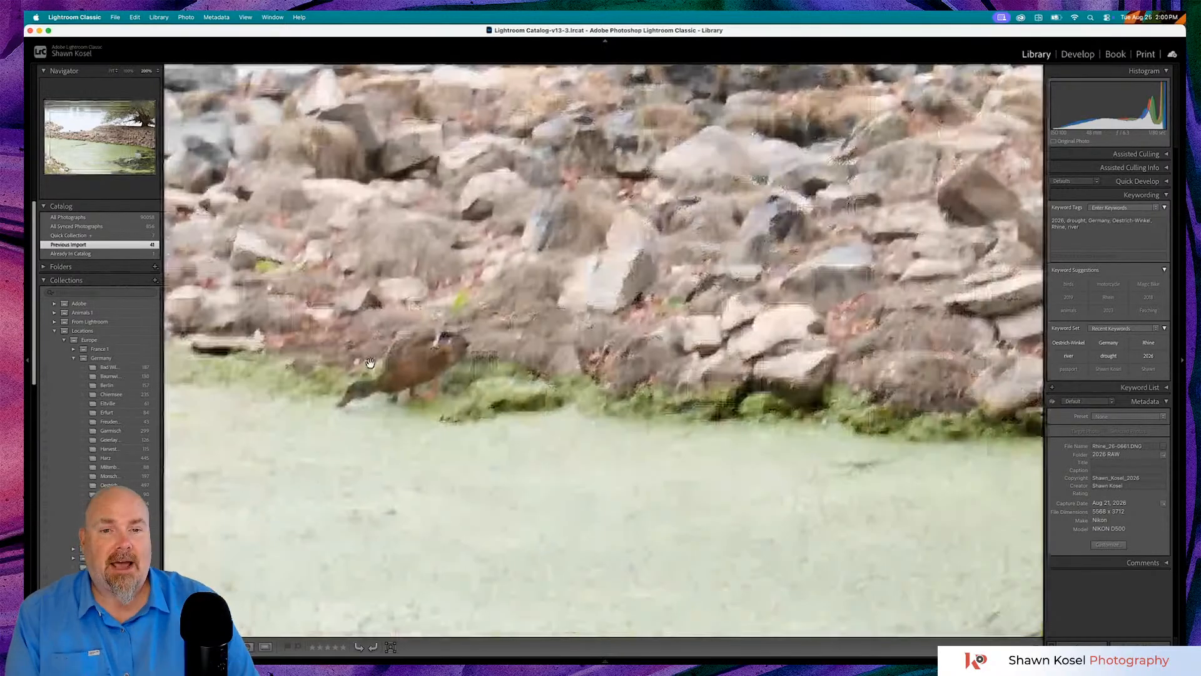
{"action": "left_click_drag", "start_coordinate": [360, 363], "coordinate": [432, 413]}
{"action": "left_click", "coordinate": [430, 411]}
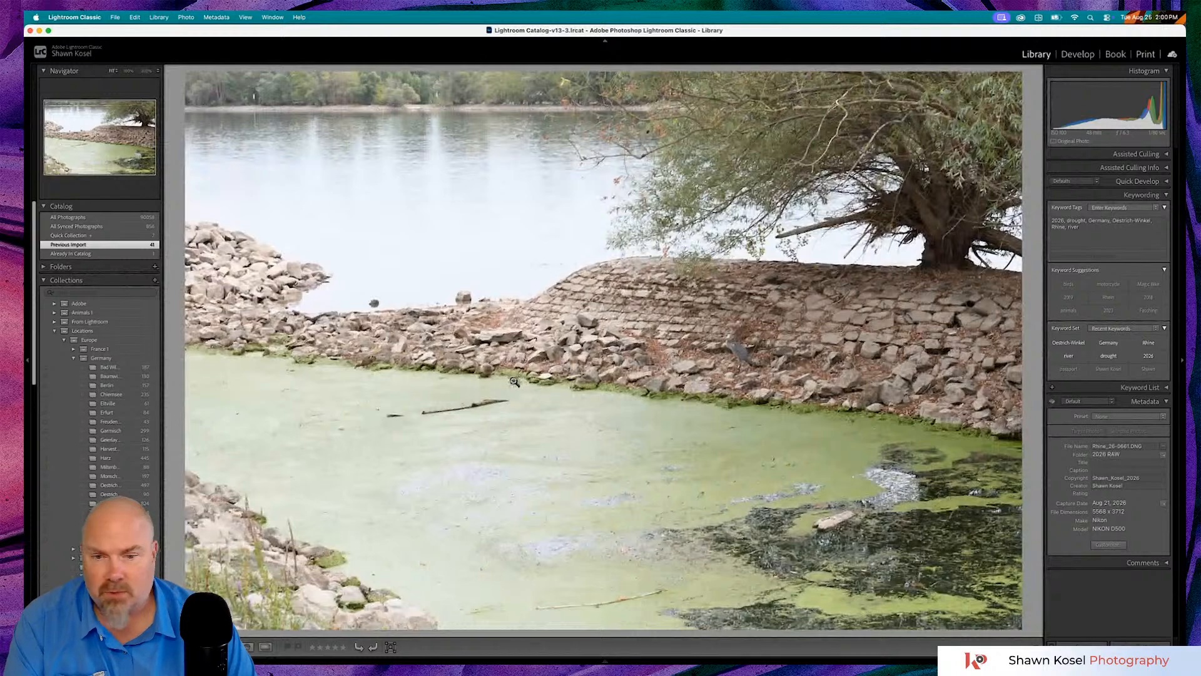
- Return to the three-star portrait boat photo, open it in Develop, and set its profile to Adaptive Color
{"action": "key", "text": "g"}
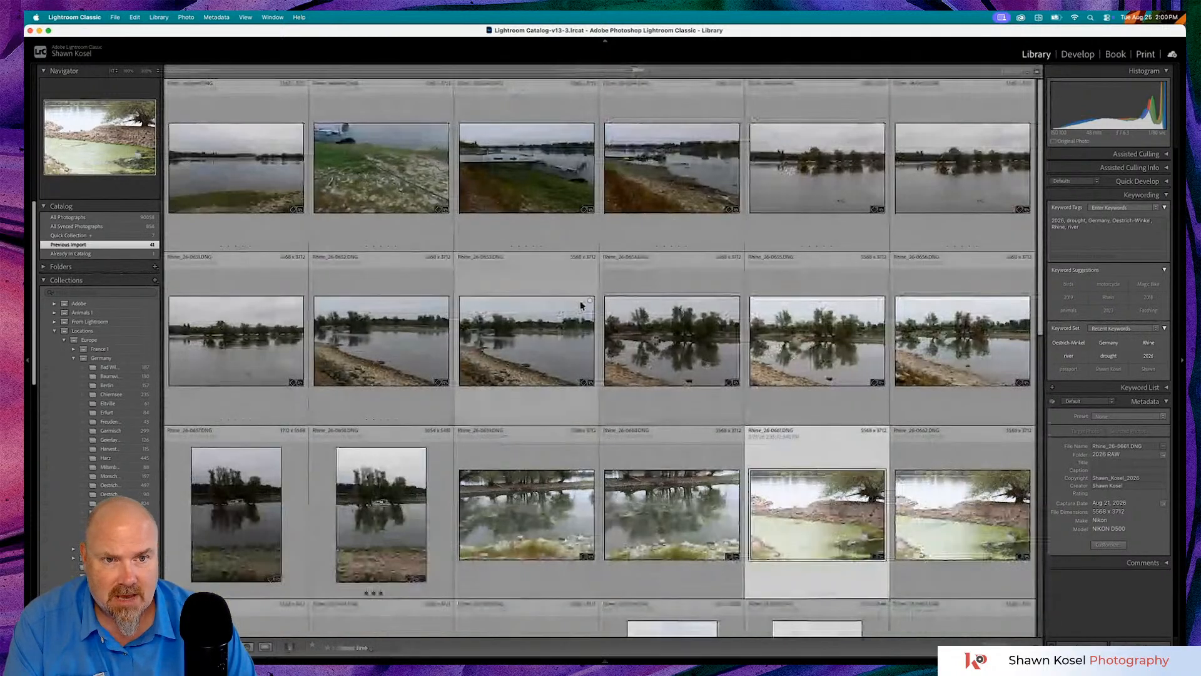
{"action": "scroll", "coordinate": [601, 303], "scroll_direction": "down", "scroll_amount": 5}
{"action": "scroll", "coordinate": [613, 305], "scroll_direction": "up", "scroll_amount": 5}
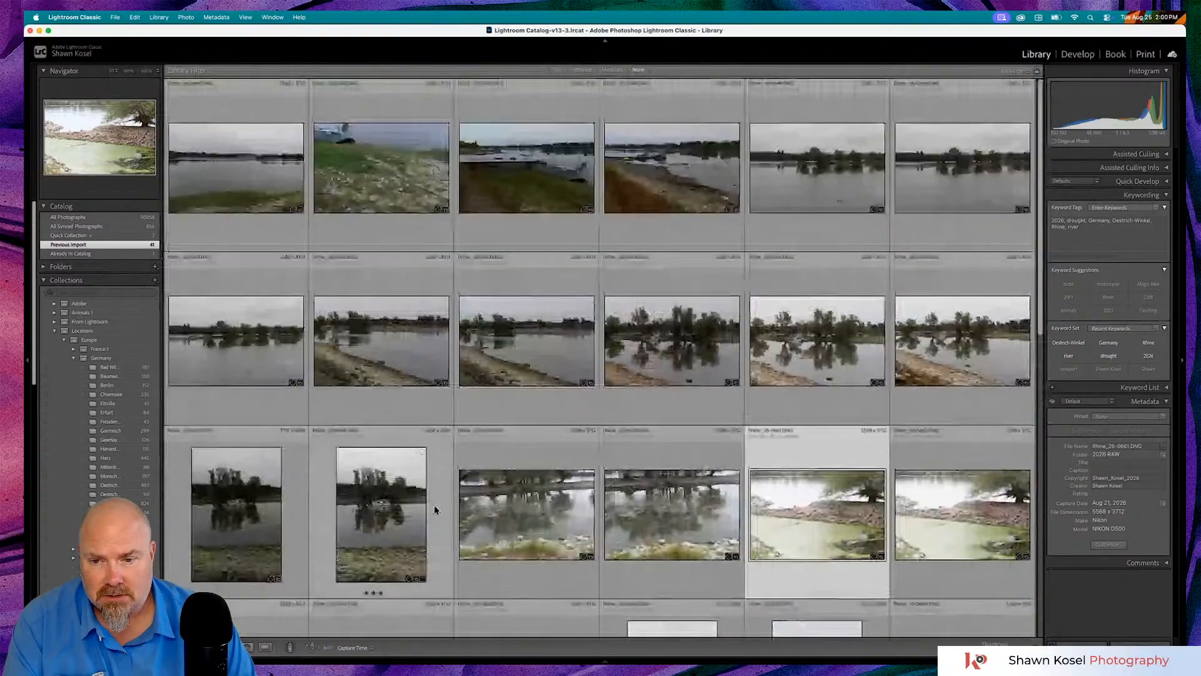
{"action": "double_click", "coordinate": [389, 505]}
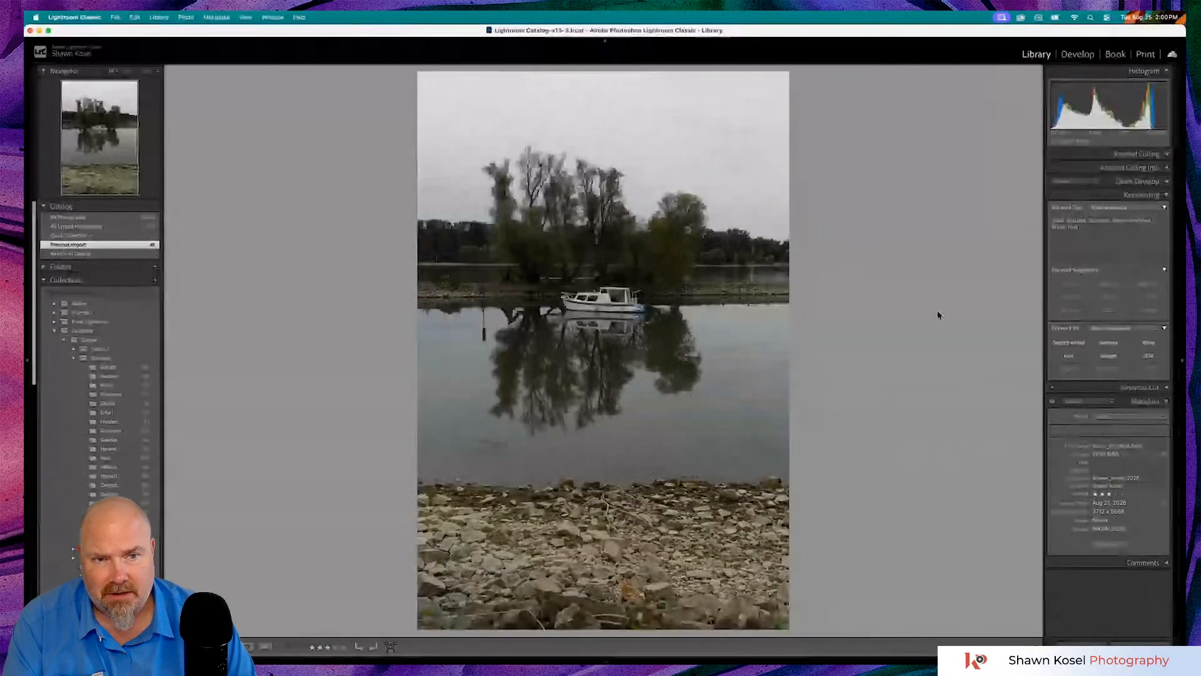
{"action": "key", "text": "d"}
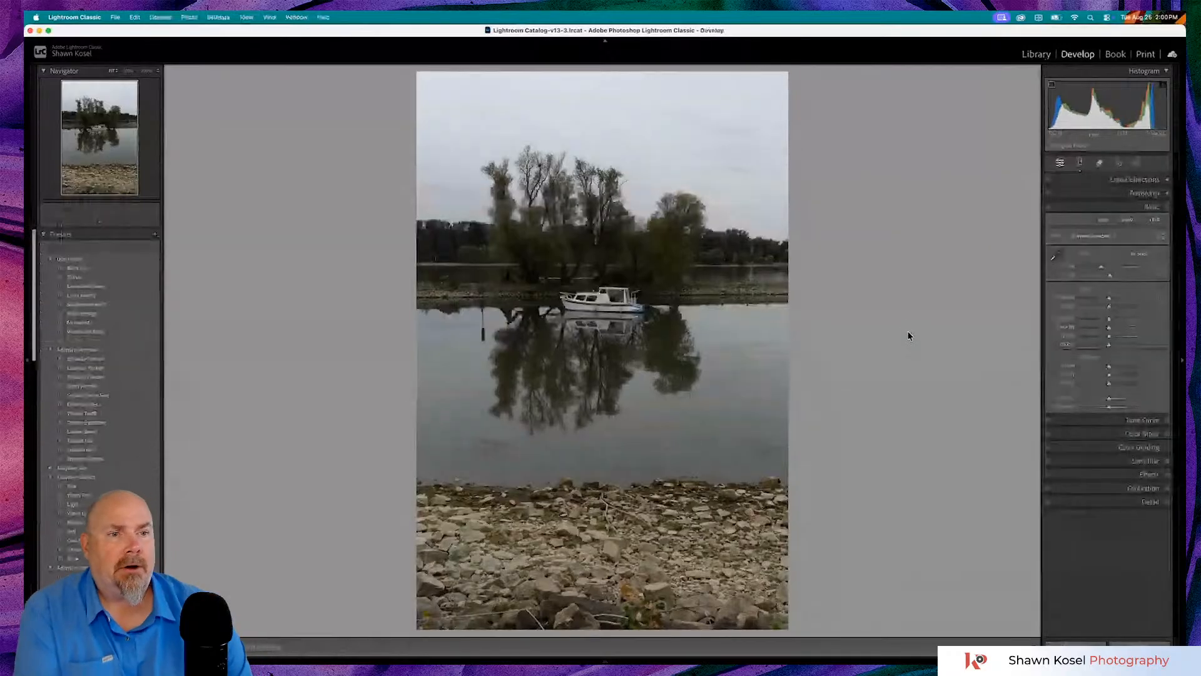
{"action": "left_click", "coordinate": [1089, 240]}
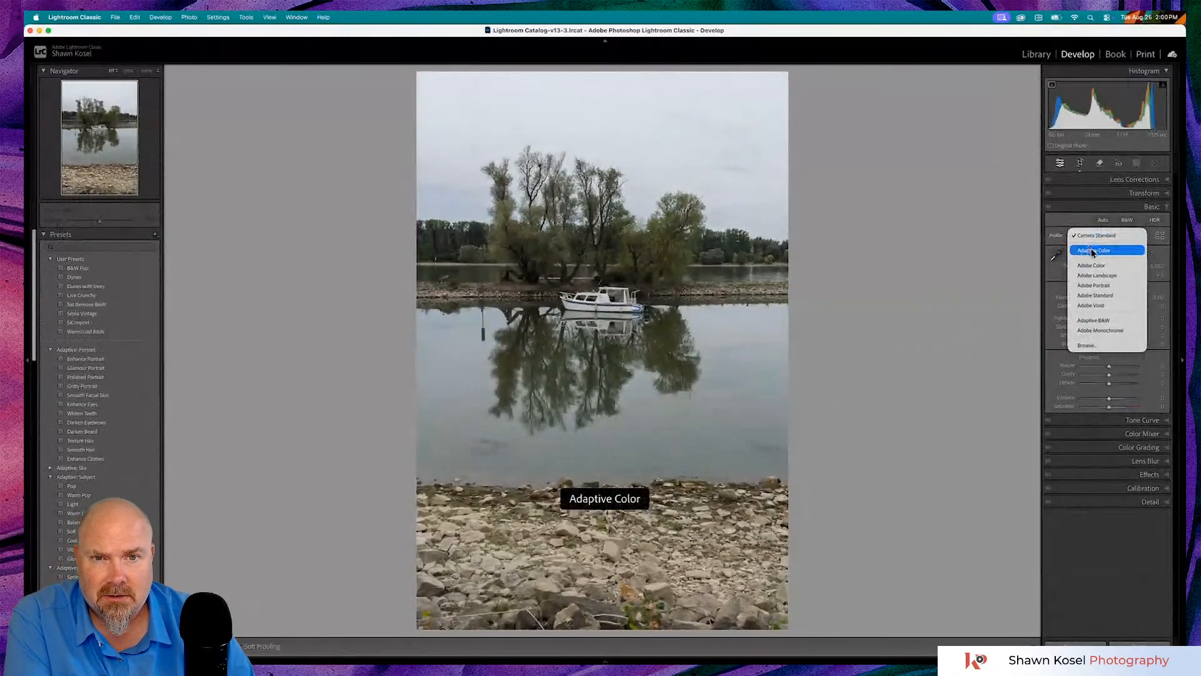
{"action": "left_click", "coordinate": [1093, 251]}
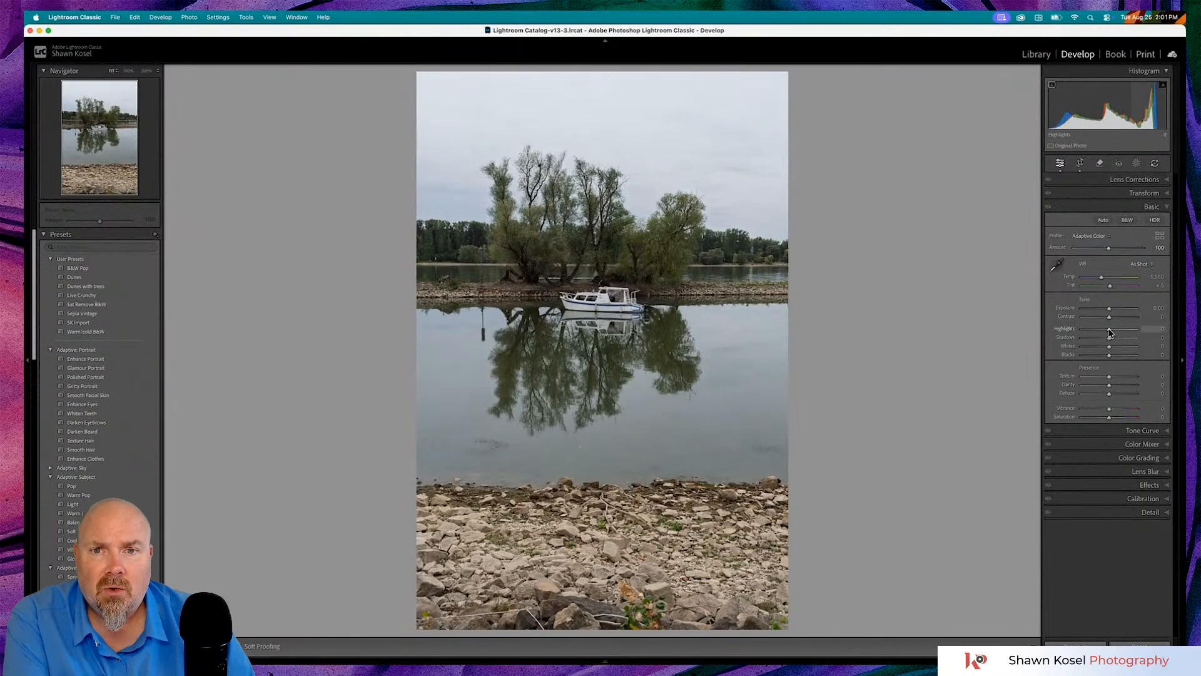
- Adjust the boat photo's overall tone with Highlights at −84, Whites at +11 and Exposure at +0.05
{"action": "left_click_drag", "start_coordinate": [1108, 332], "coordinate": [1086, 334]}
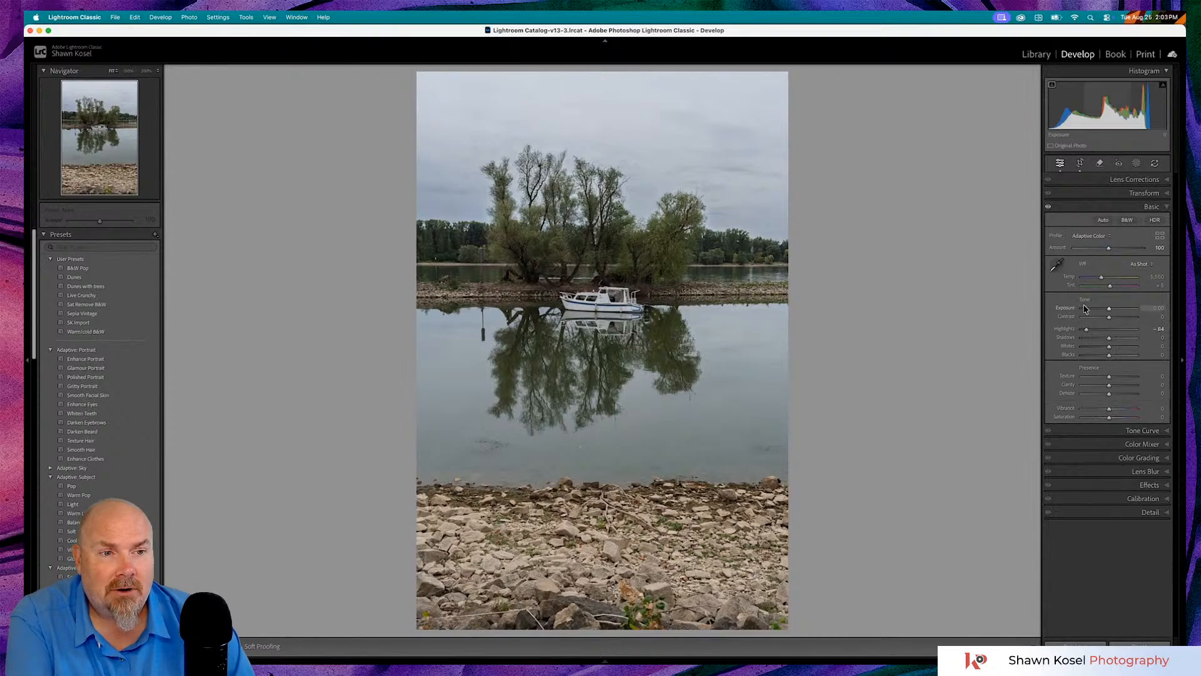
{"action": "left_click_drag", "start_coordinate": [1109, 311], "coordinate": [1108, 307]}
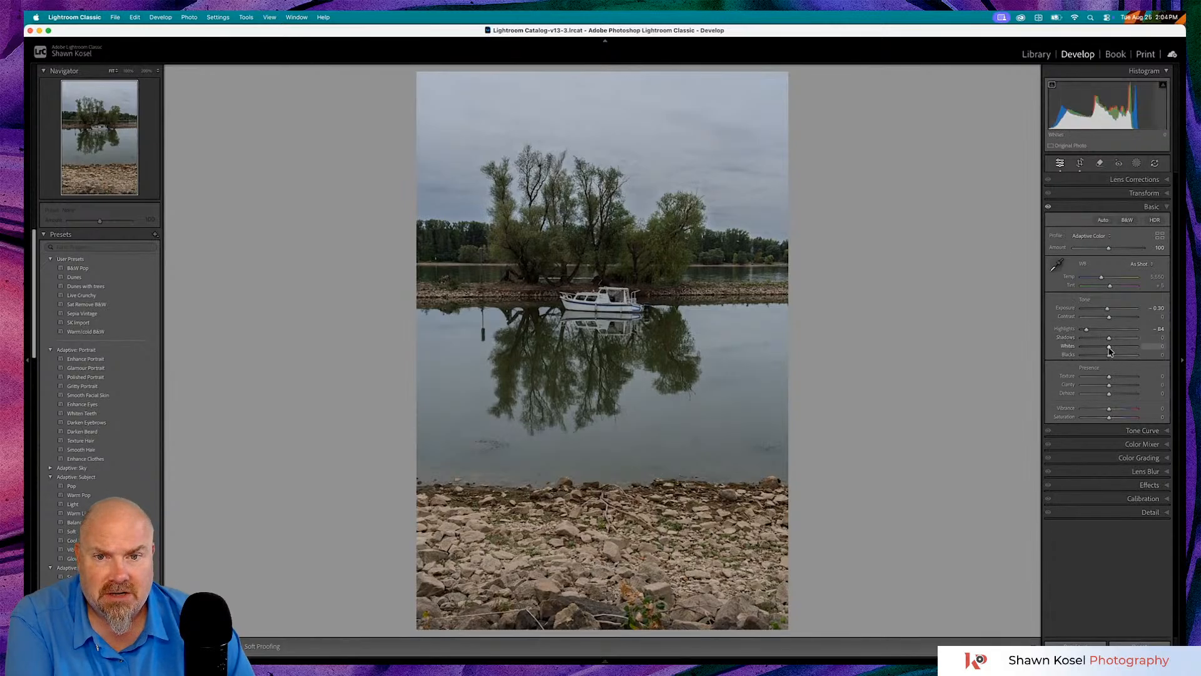
{"action": "left_click_drag", "start_coordinate": [1109, 350], "coordinate": [1107, 350]}
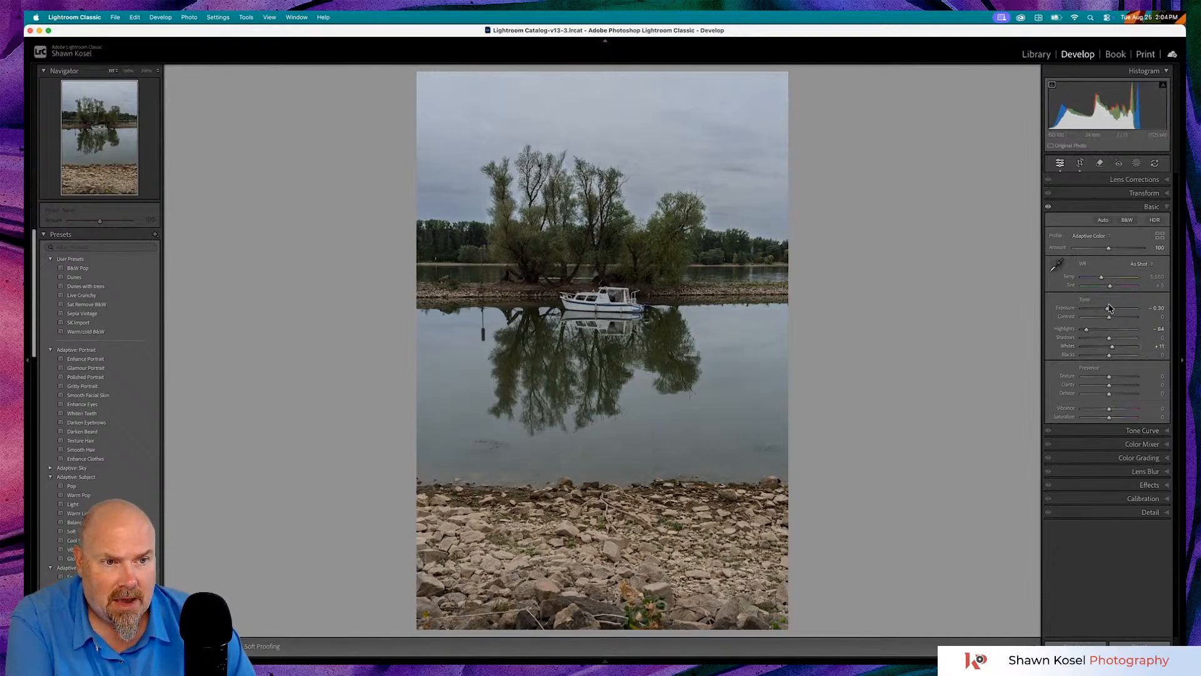
{"action": "left_click_drag", "start_coordinate": [1108, 311], "coordinate": [1110, 312]}
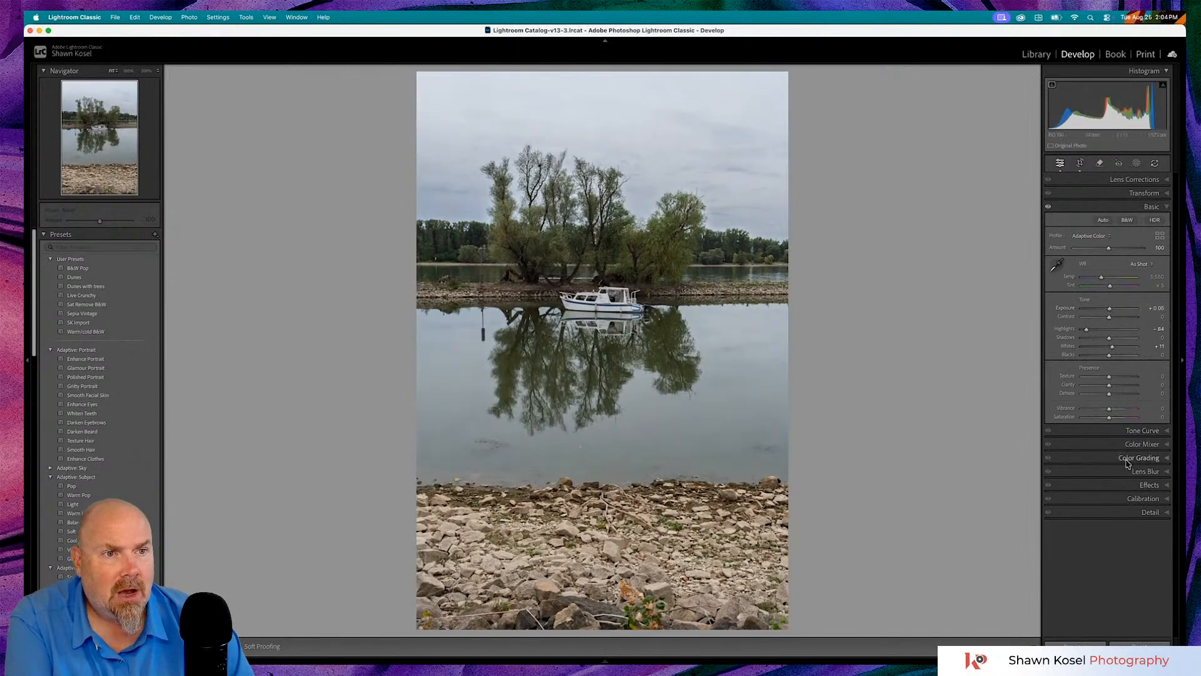
- Add a linear gradient mask over the rocky foreground and set its Contrast to 42, Texture to 28 and Clarity to 12
{"action": "left_click", "coordinate": [1131, 164]}
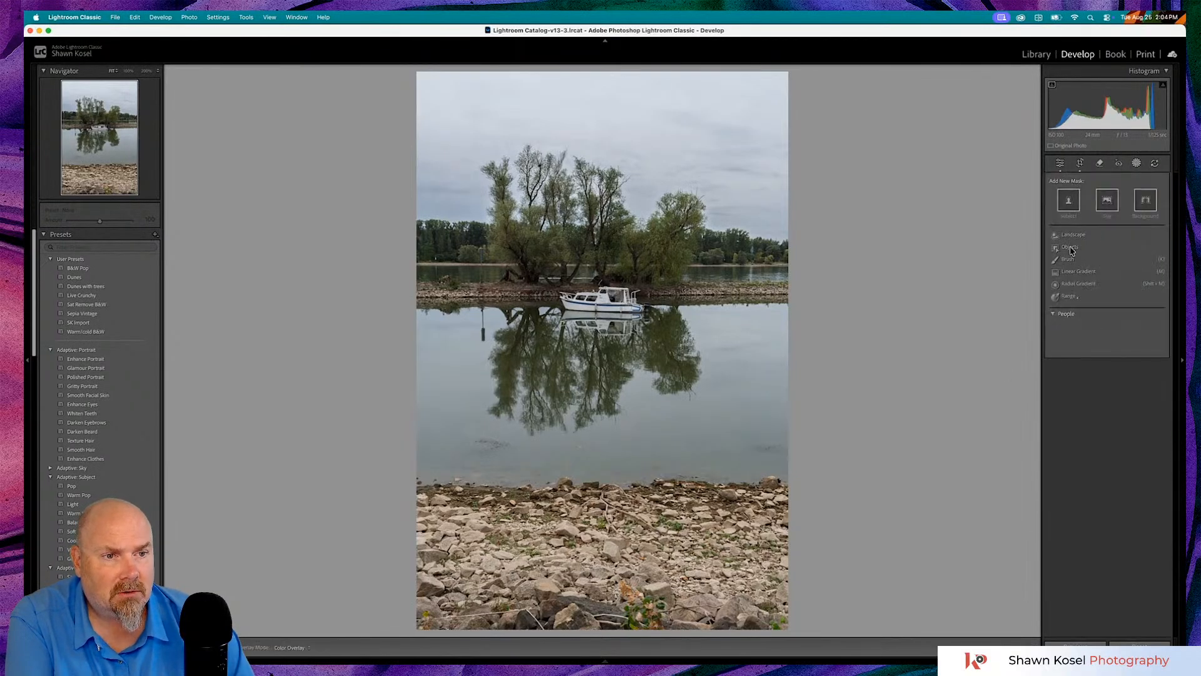
{"action": "left_click", "coordinate": [1076, 271]}
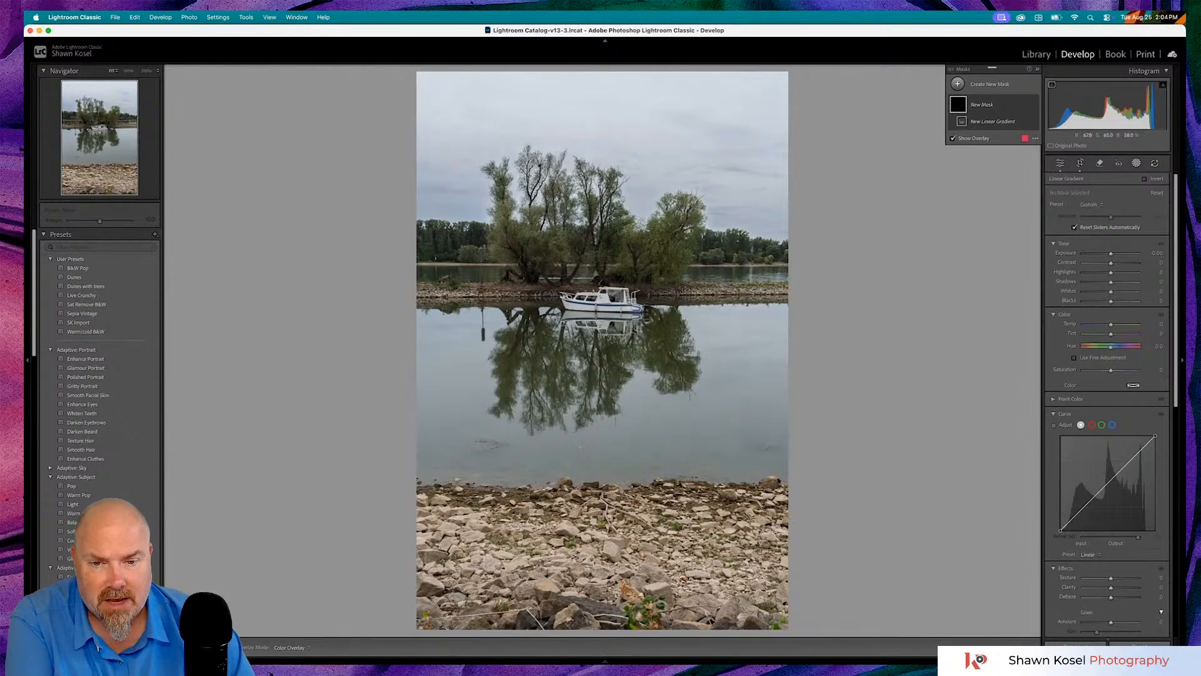
{"action": "left_click_drag", "start_coordinate": [587, 568], "coordinate": [589, 523]}
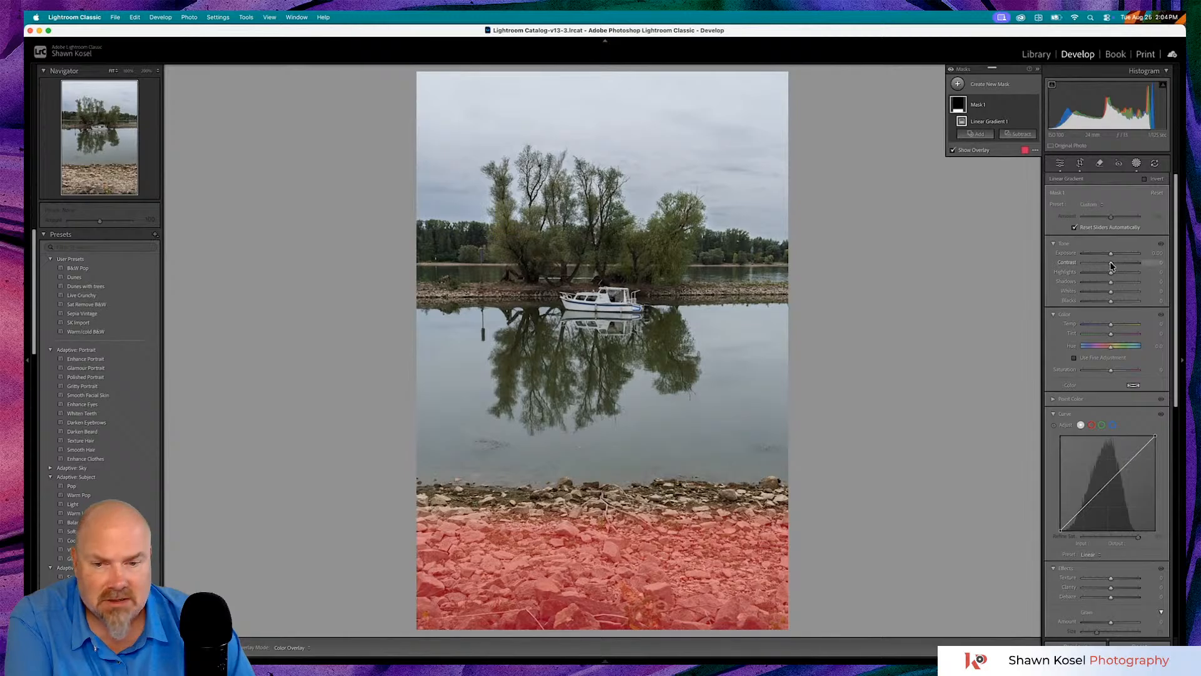
{"action": "left_click_drag", "start_coordinate": [1111, 263], "coordinate": [1125, 265]}
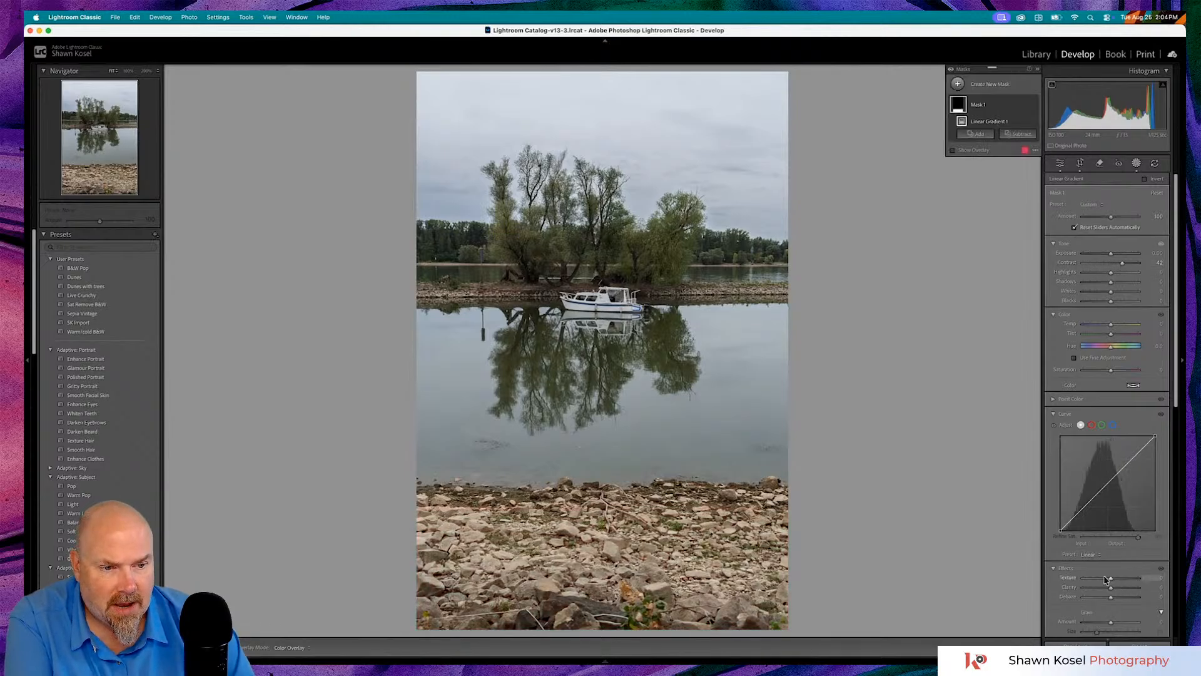
{"action": "mouse_move", "coordinate": [1112, 579]}
{"action": "left_mouse_down"}
{"action": "mouse_move", "coordinate": [1116, 589]}
{"action": "mouse_move", "coordinate": [1104, 589]}
{"action": "mouse_move", "coordinate": [1113, 589]}
{"action": "left_mouse_up"}
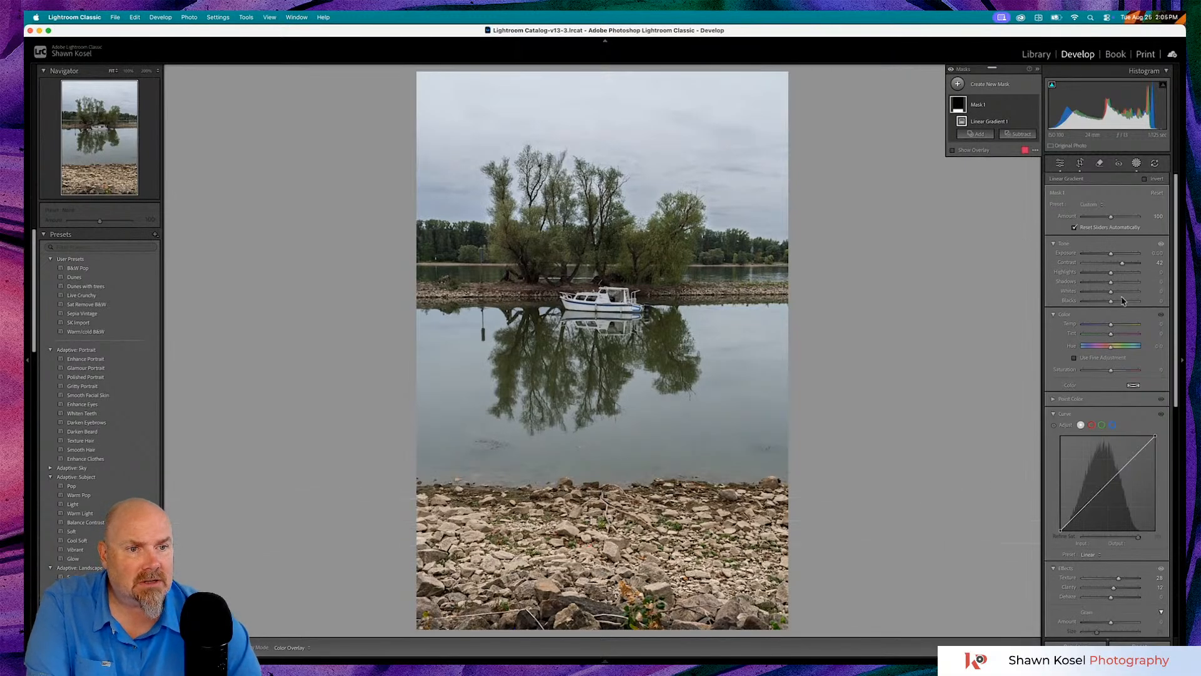
- Refine the rocky foreground mask by raising Whites slightly and setting Blacks to −8 and Saturation to −25
{"action": "left_click_drag", "start_coordinate": [1112, 304], "coordinate": [1109, 305]}
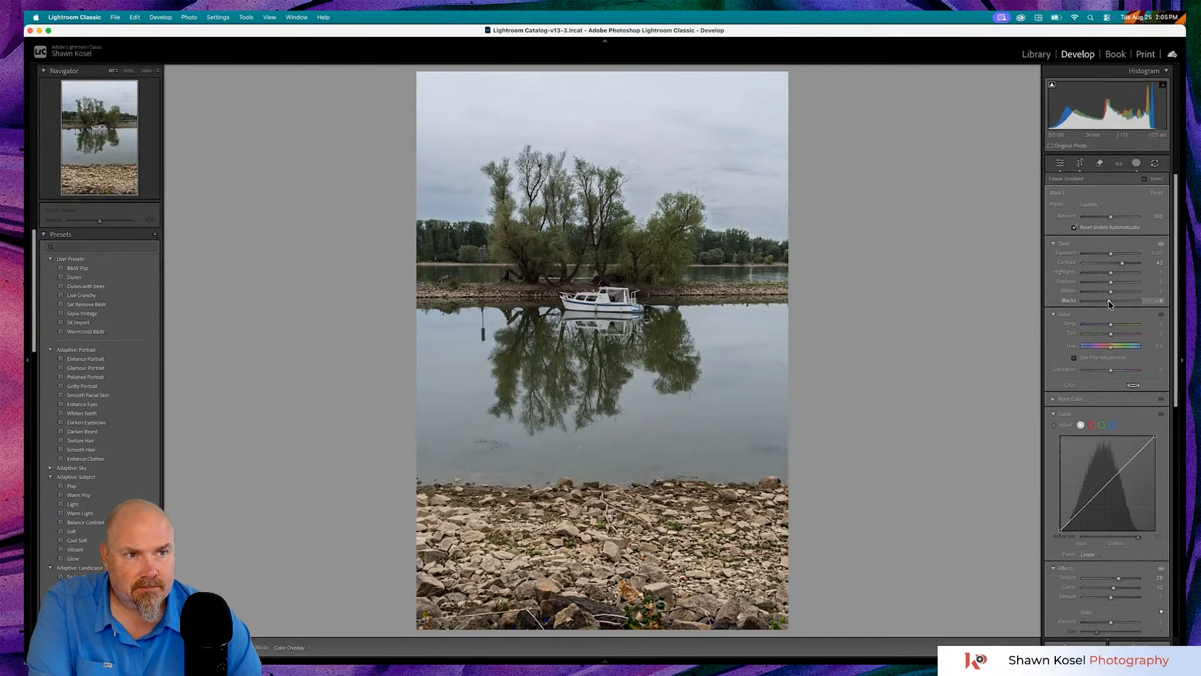
{"action": "left_click_drag", "start_coordinate": [1109, 304], "coordinate": [1113, 294]}
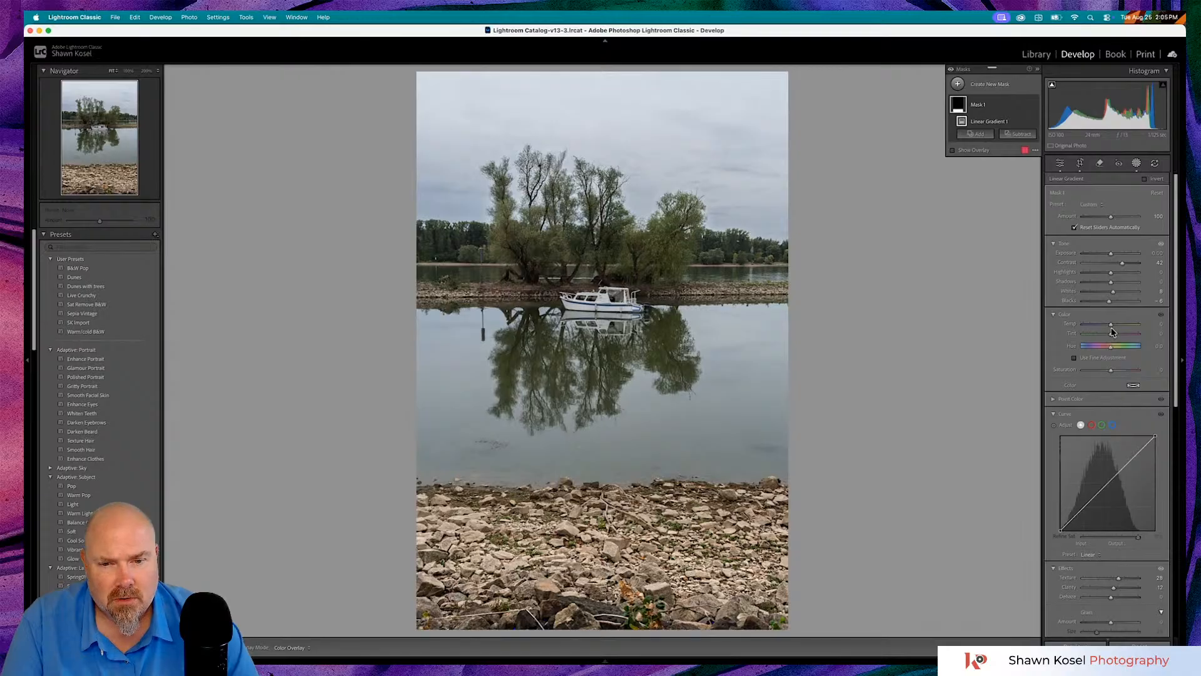
{"action": "left_click_drag", "start_coordinate": [1111, 373], "coordinate": [1103, 373]}
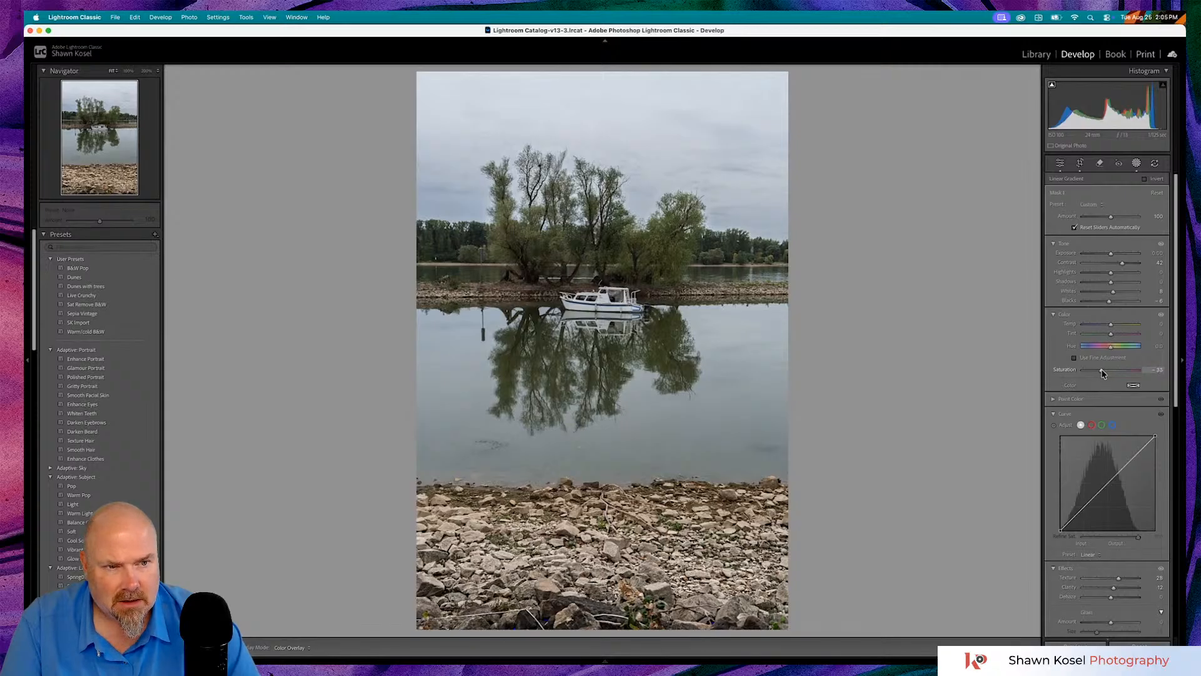
{"action": "left_click_drag", "start_coordinate": [1103, 373], "coordinate": [1104, 373]}
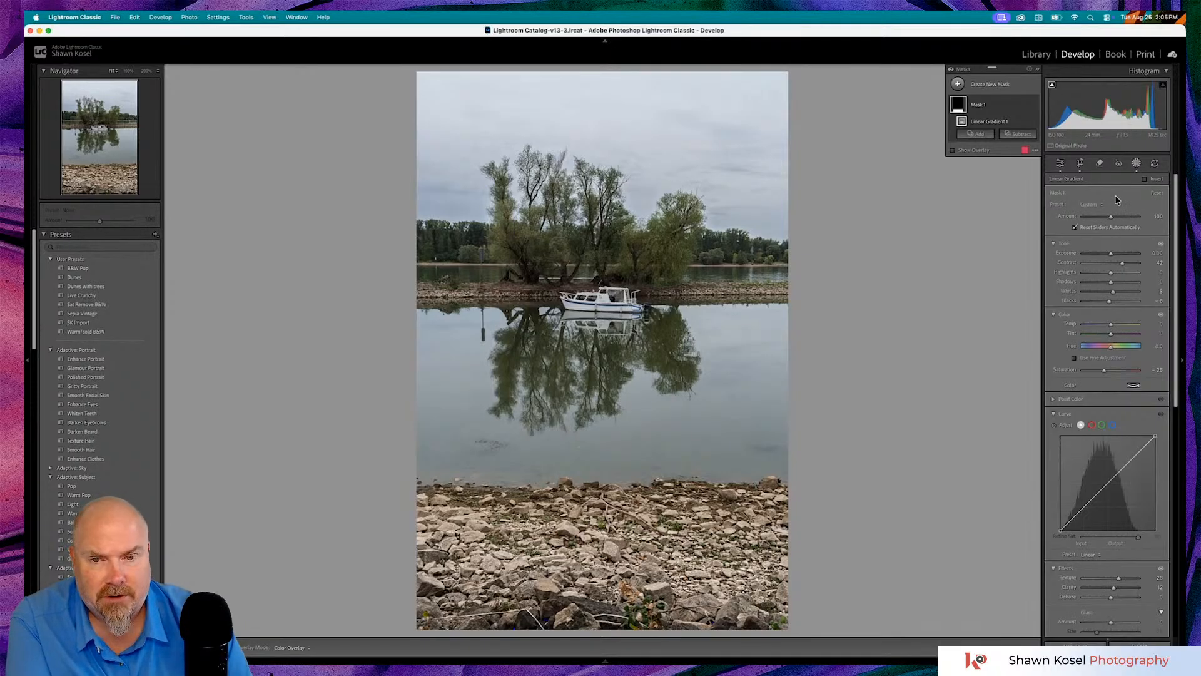
- Compare the boat photo's before and after states several times, ending on the edited version
{"action": "key", "text": "backslash"}
{"action": "key", "text": "backslash"}
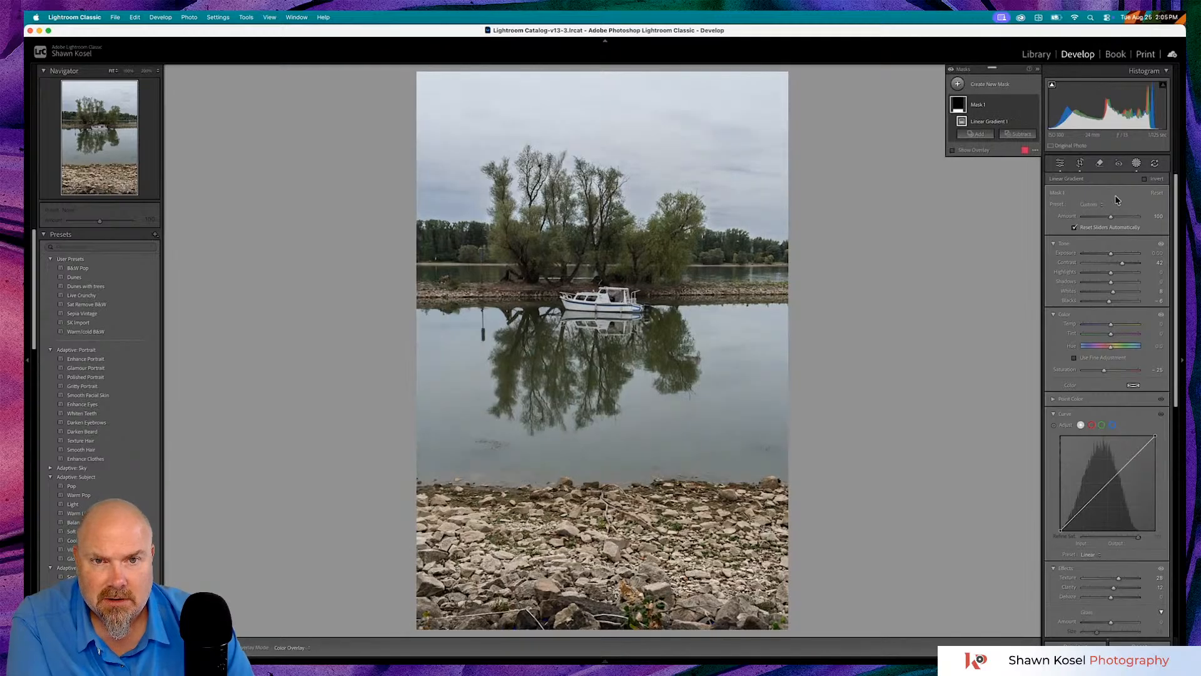
{"action": "key", "text": "backslash"}
{"action": "key", "text": "backslash"}
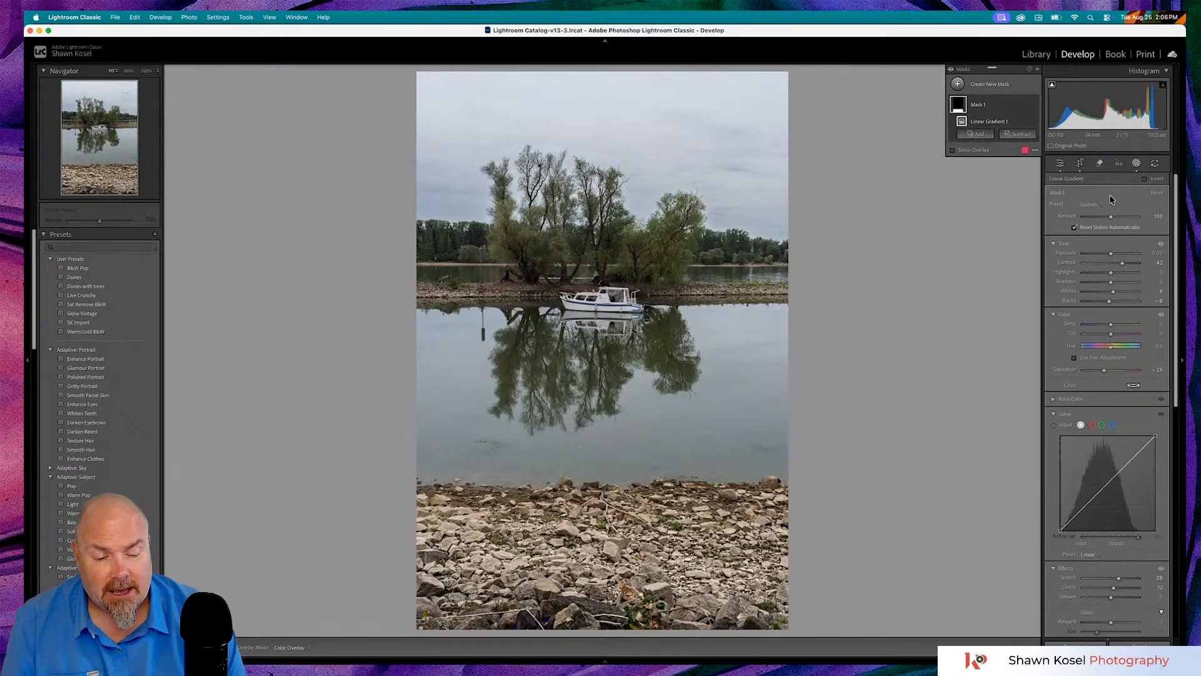
{"action": "key", "text": "backslash"}
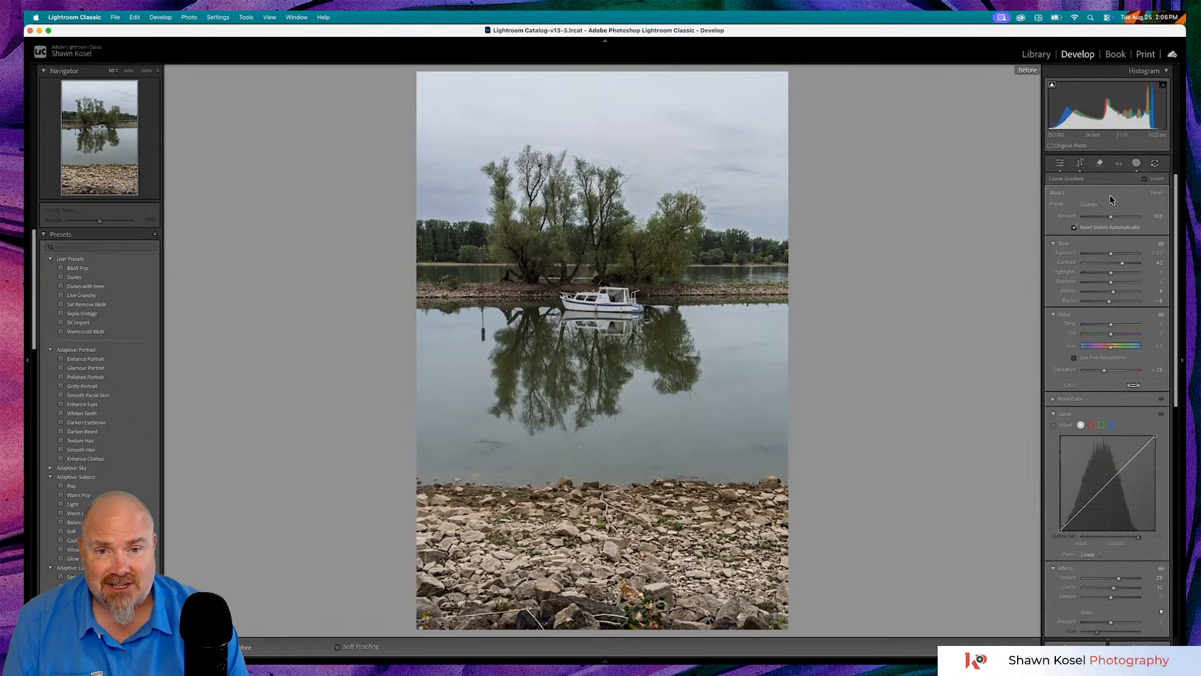
{"action": "key", "text": "backslash"}
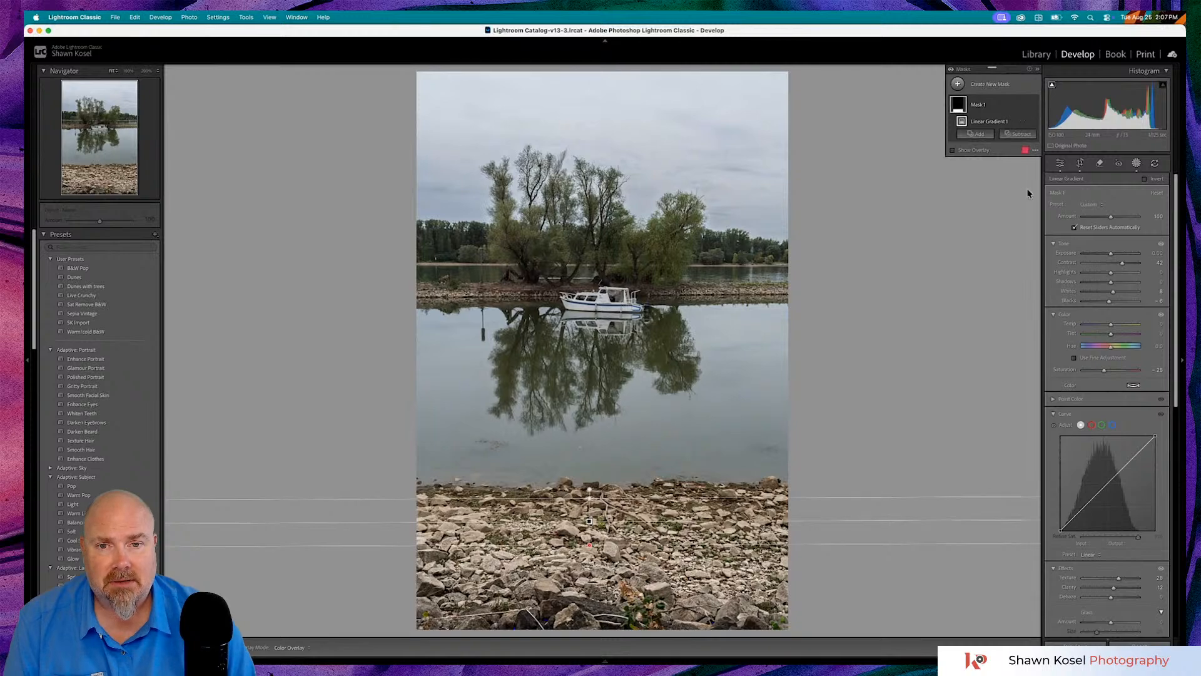
- Leave masking for the Basic adjustments and examine the boat and the trees behind it up close
{"action": "left_click", "coordinate": [1059, 163]}
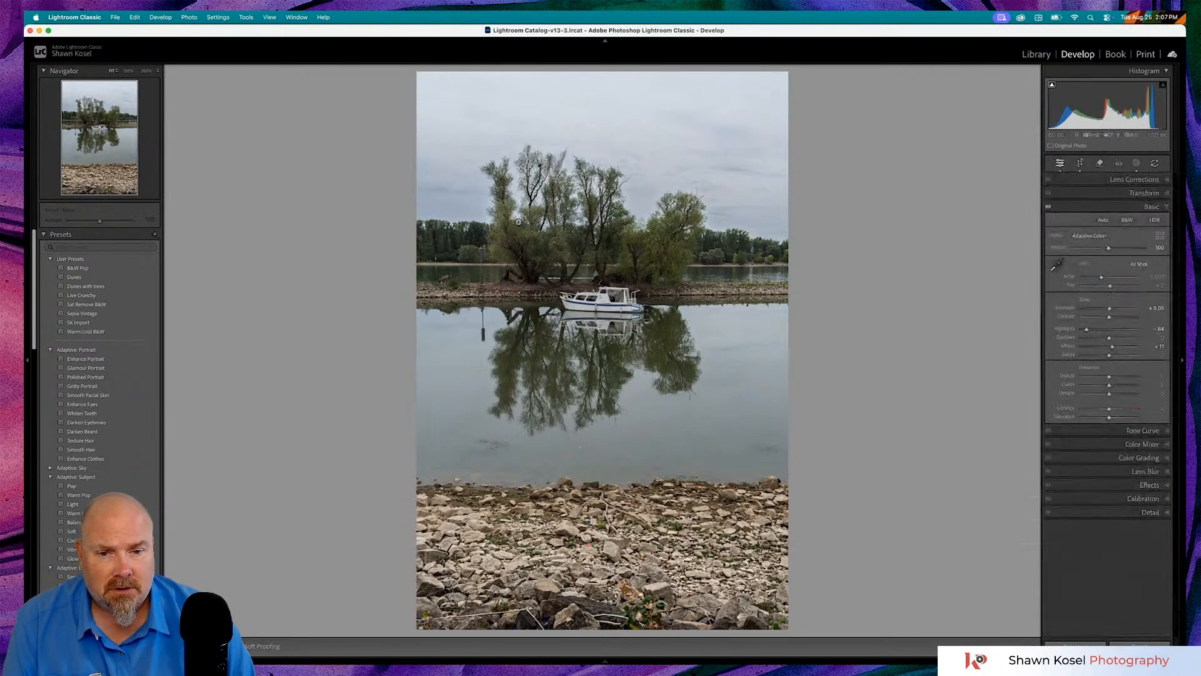
{"action": "left_click", "coordinate": [617, 223]}
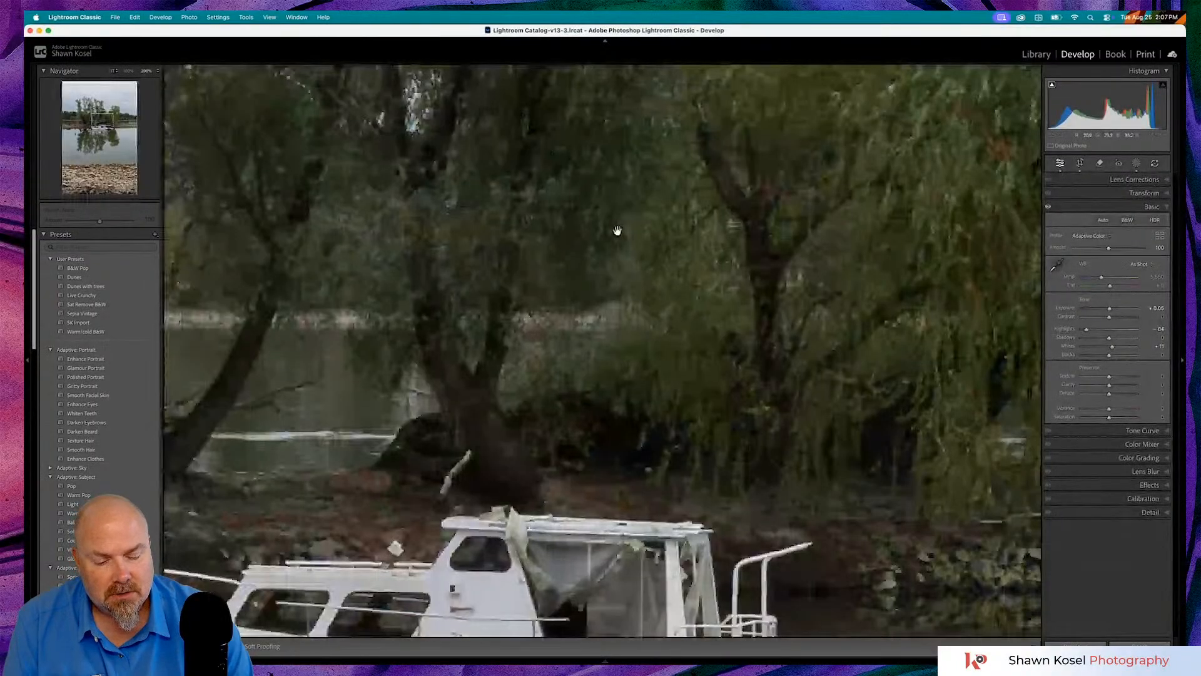
{"action": "scroll", "coordinate": [618, 231], "scroll_direction": "down", "scroll_amount": 3}
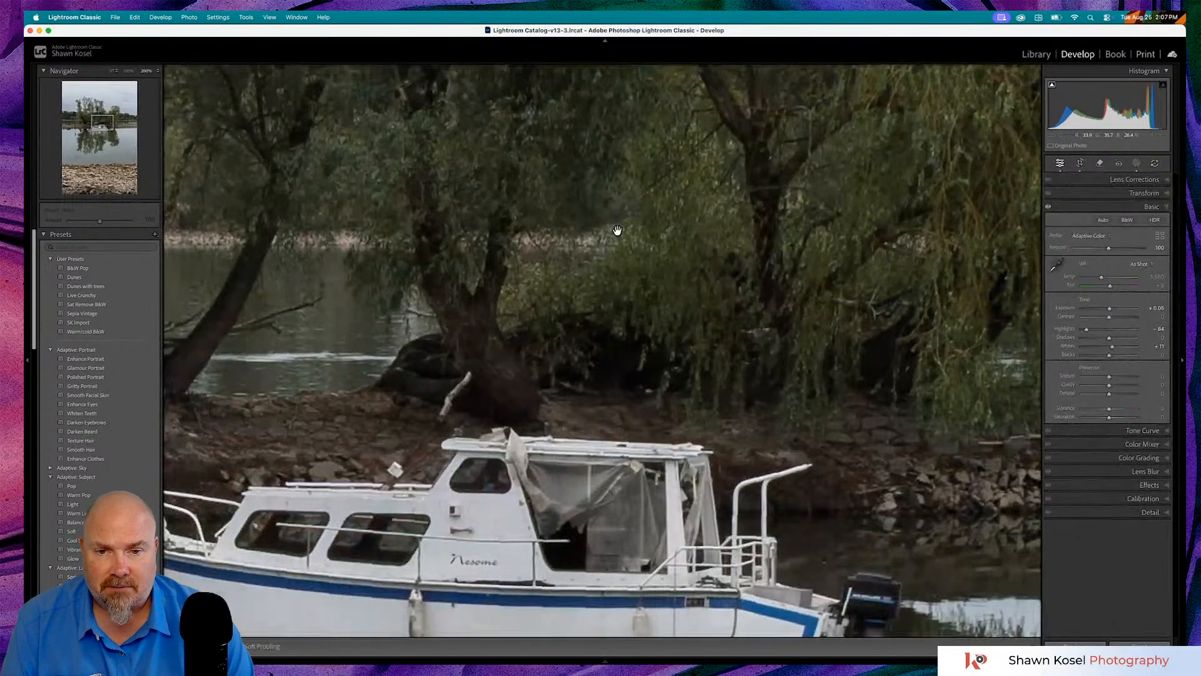
{"action": "left_click", "coordinate": [617, 231]}
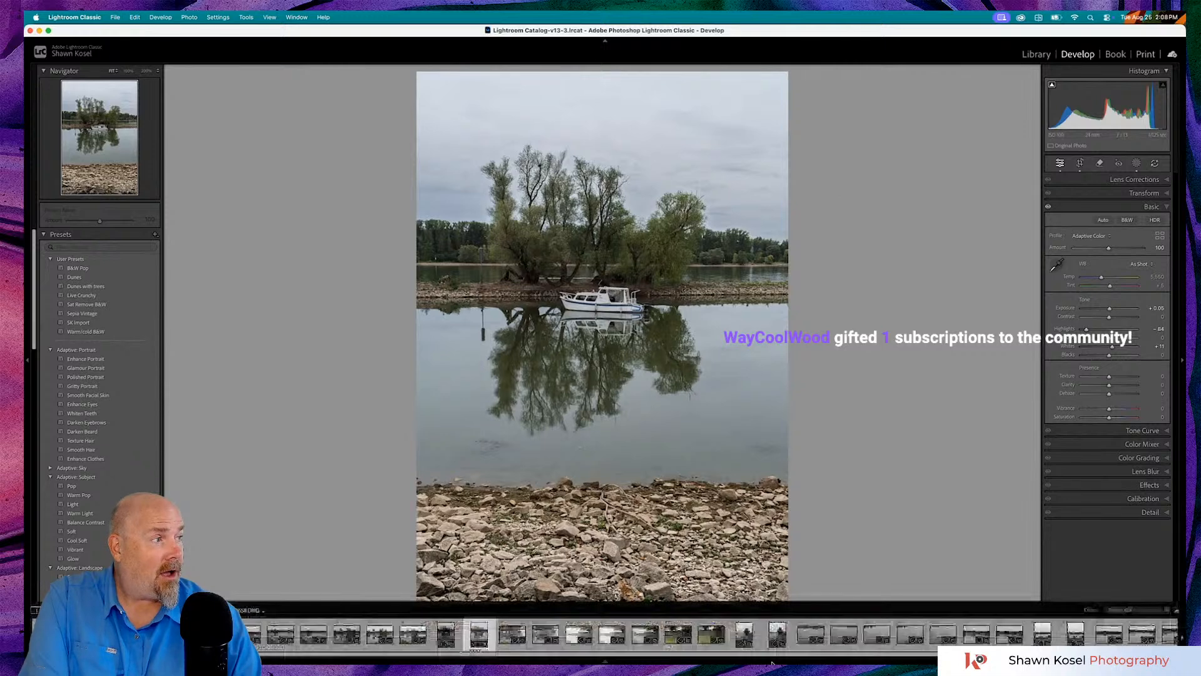
- Switch to Photoshop, go from its home screen to the empty workspace, and open the Customize Toolbar dialog
{"action": "mouse_move", "coordinate": [790, 644]}
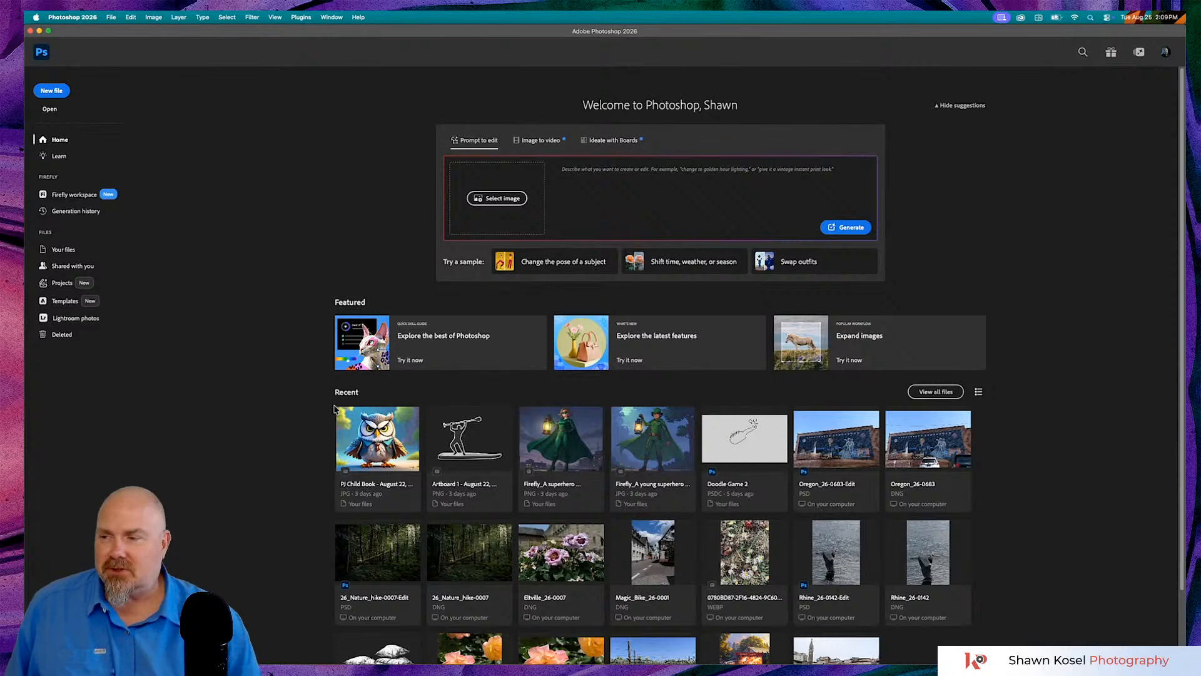
{"action": "left_click", "coordinate": [46, 54]}
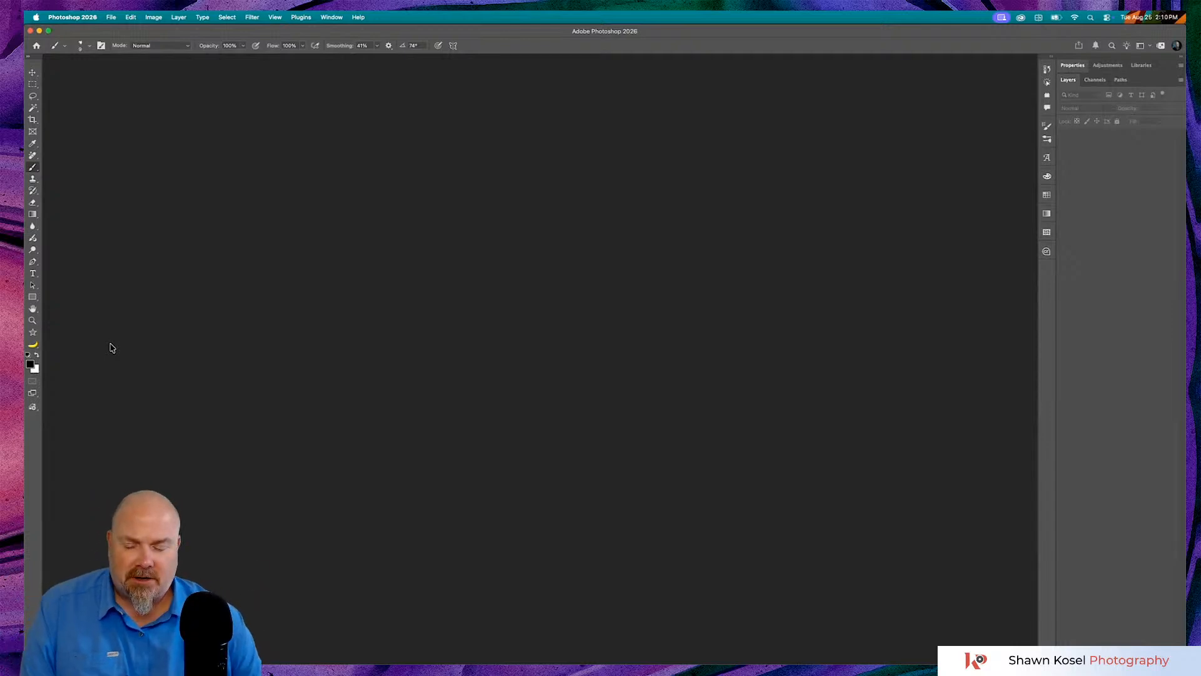
{"action": "left_click", "coordinate": [36, 346]}
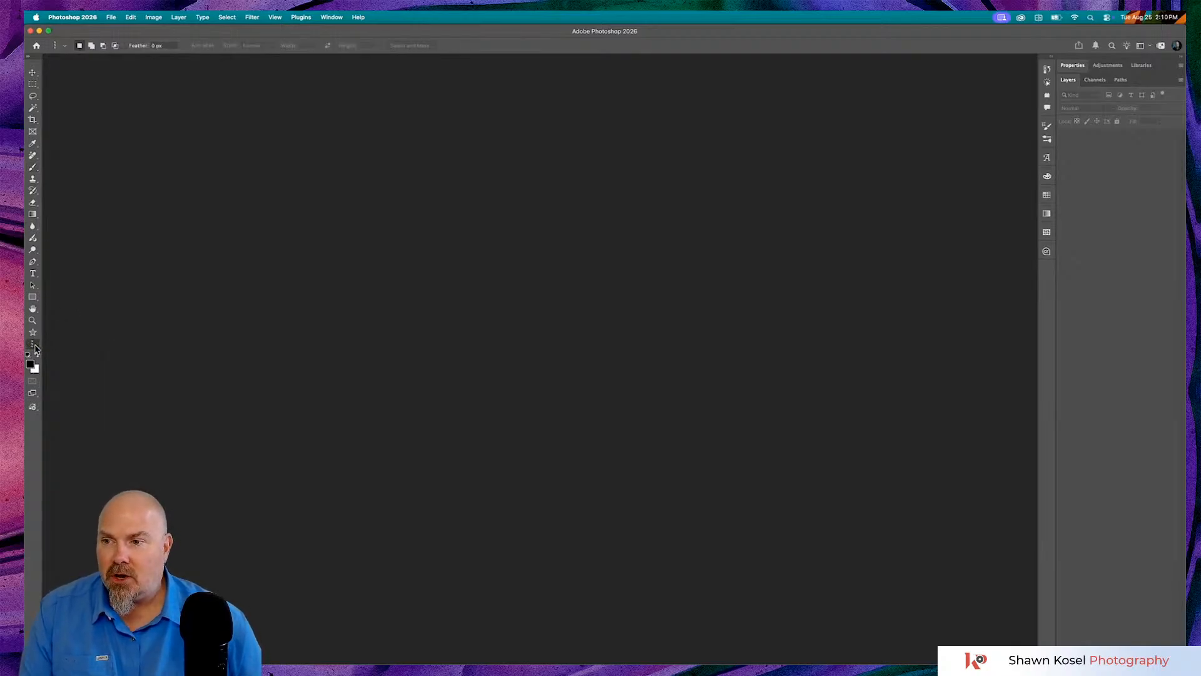
{"action": "left_click", "coordinate": [35, 348]}
{"action": "left_click", "coordinate": [68, 344]}
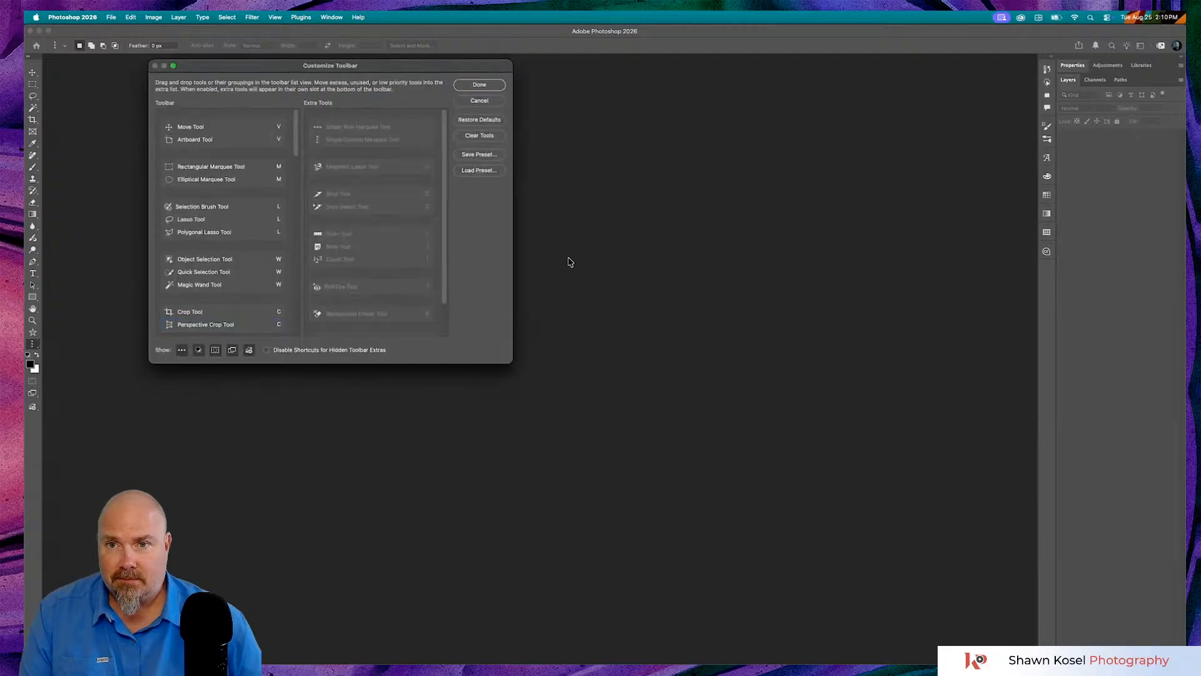
- Switch to the Move tool, and examine the Extra Tools list in the Customize Toolbar dialog before closing it
{"action": "left_click", "coordinate": [496, 84]}
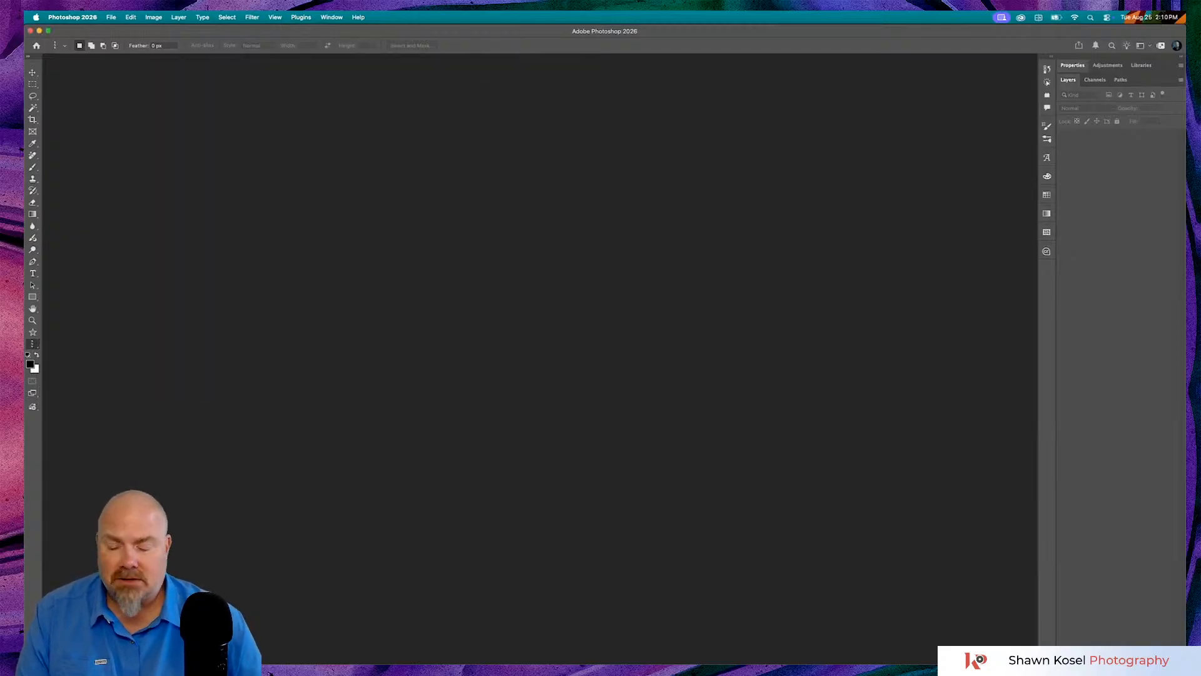
{"action": "key", "text": "v"}
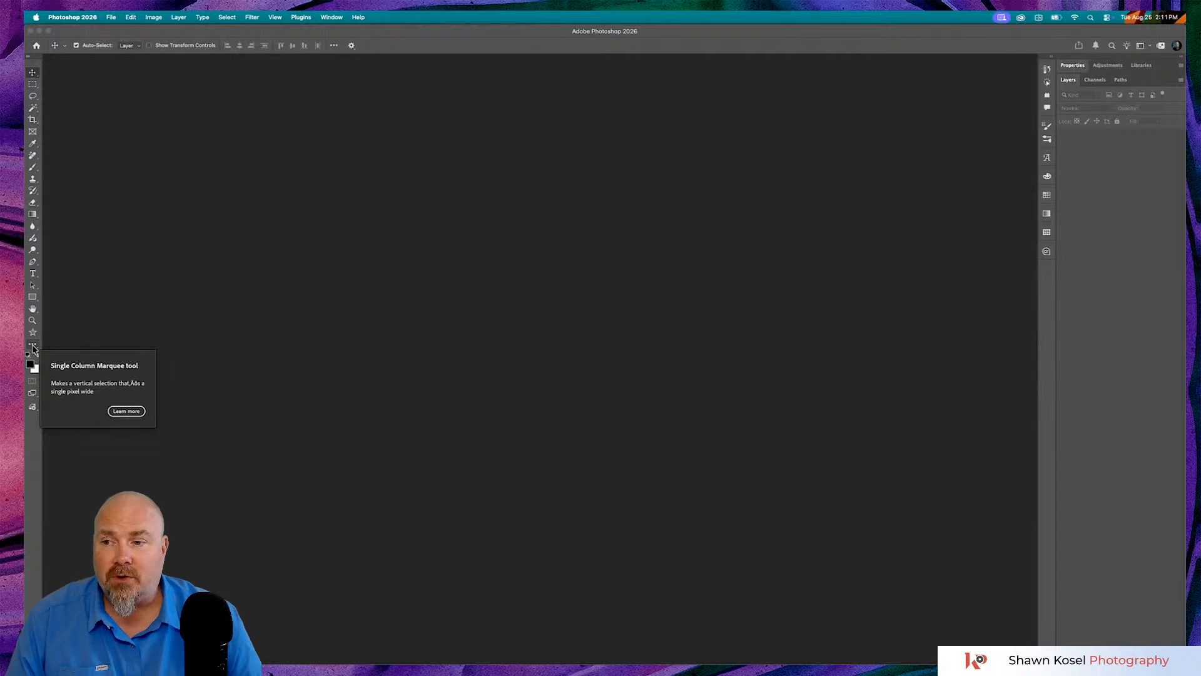
{"action": "left_click", "coordinate": [33, 348]}
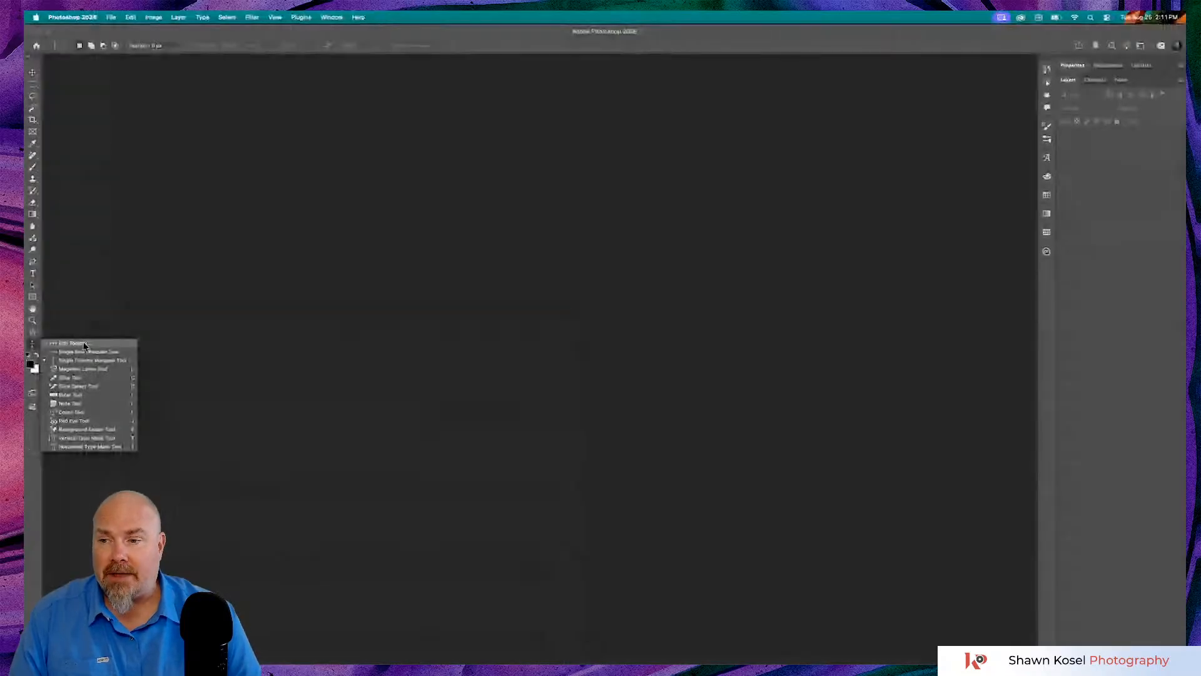
{"action": "left_click", "coordinate": [224, 343]}
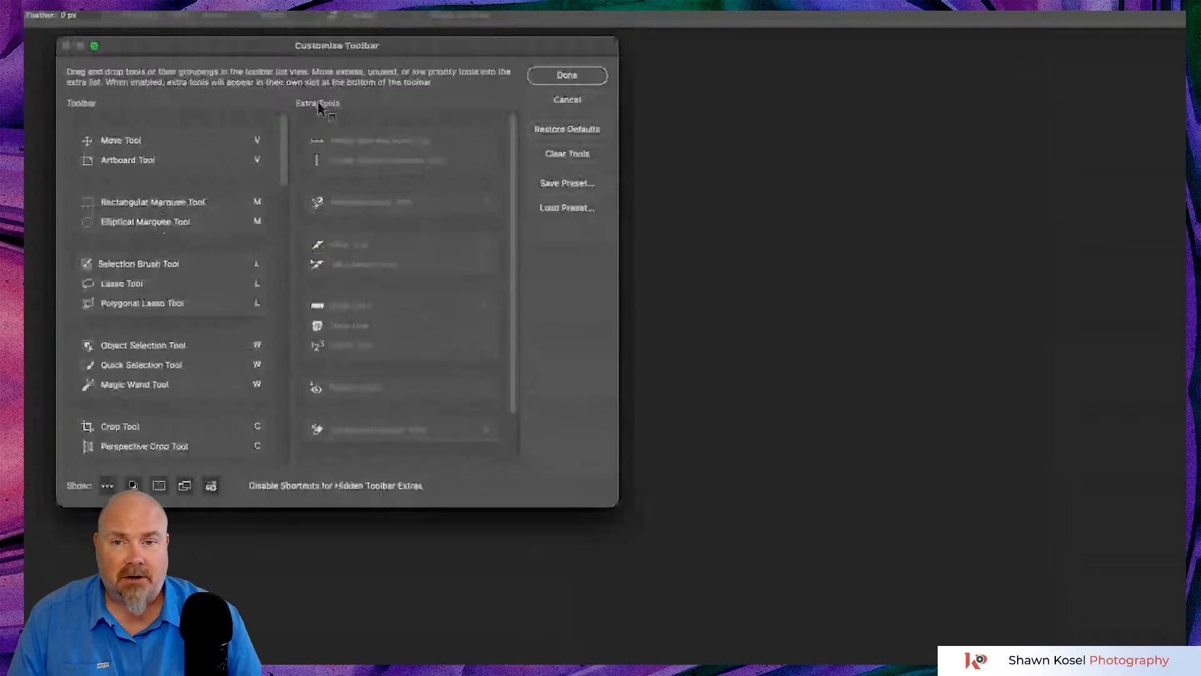
{"action": "left_click_drag", "start_coordinate": [319, 107], "coordinate": [365, 160]}
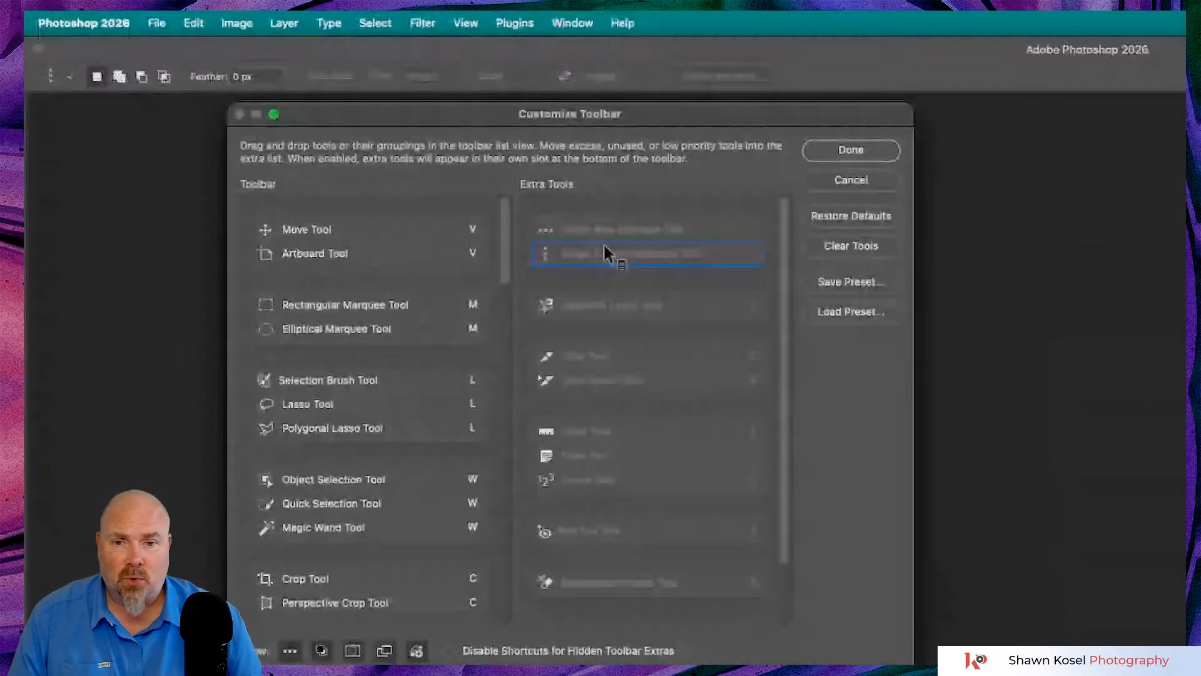
{"action": "left_click_drag", "start_coordinate": [606, 252], "coordinate": [614, 445]}
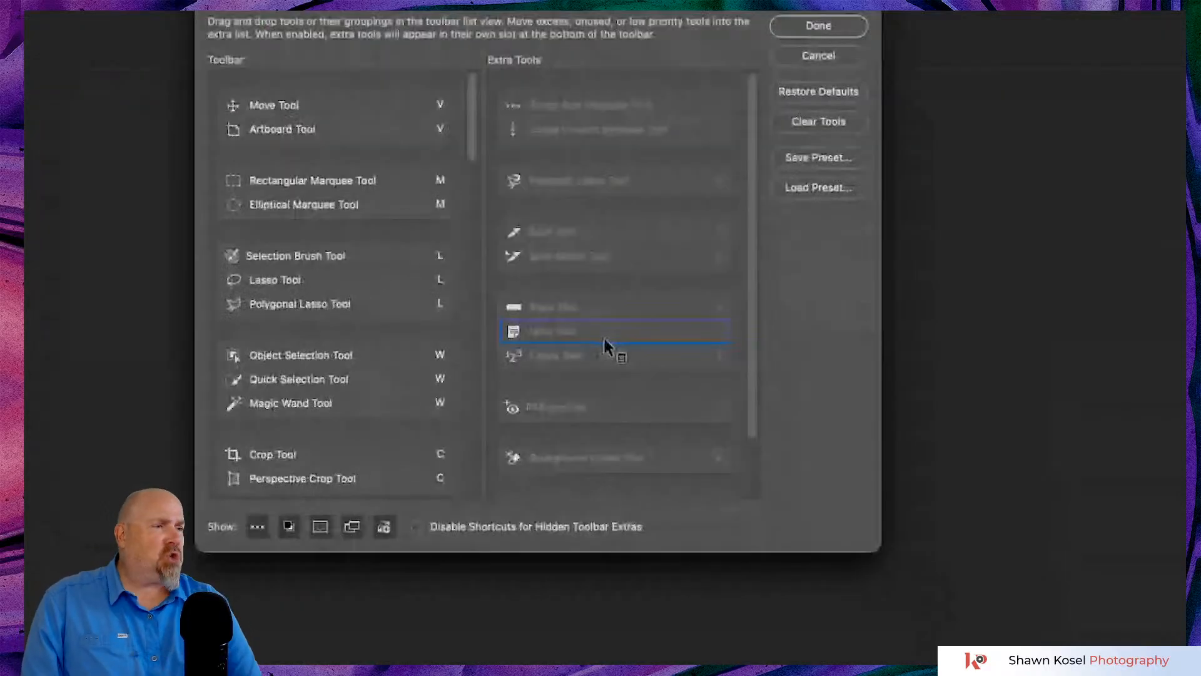
{"action": "left_click_drag", "start_coordinate": [606, 345], "coordinate": [606, 357]}
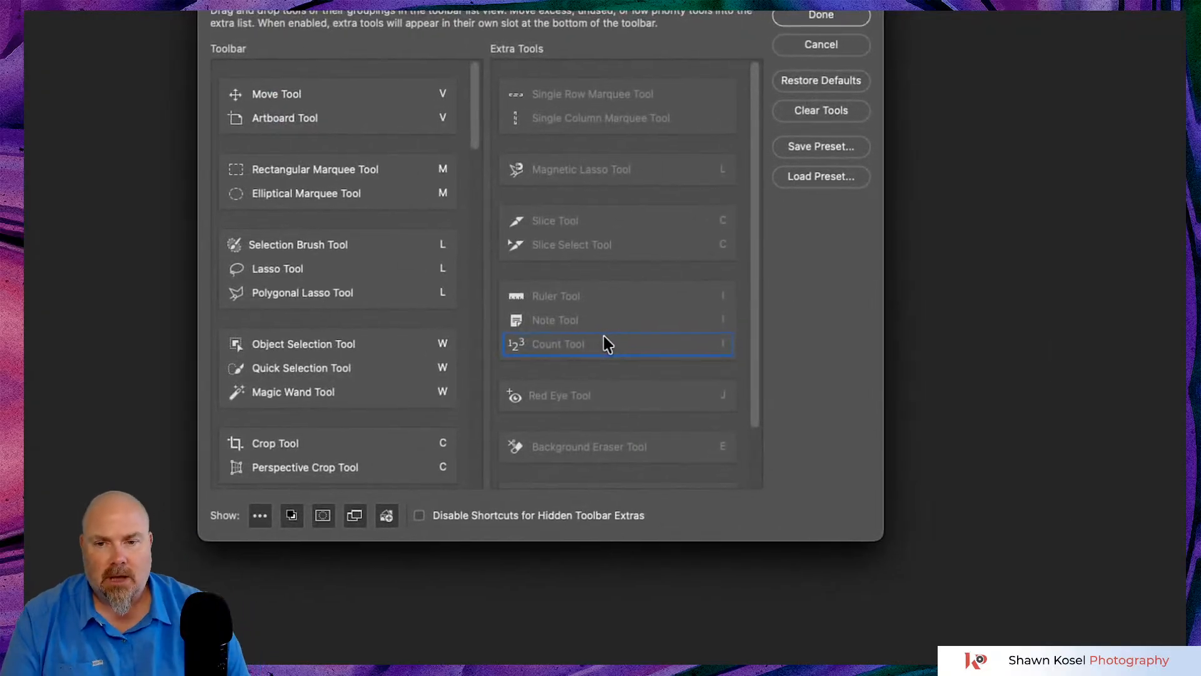
{"action": "scroll", "coordinate": [605, 343], "scroll_direction": "down", "scroll_amount": 2}
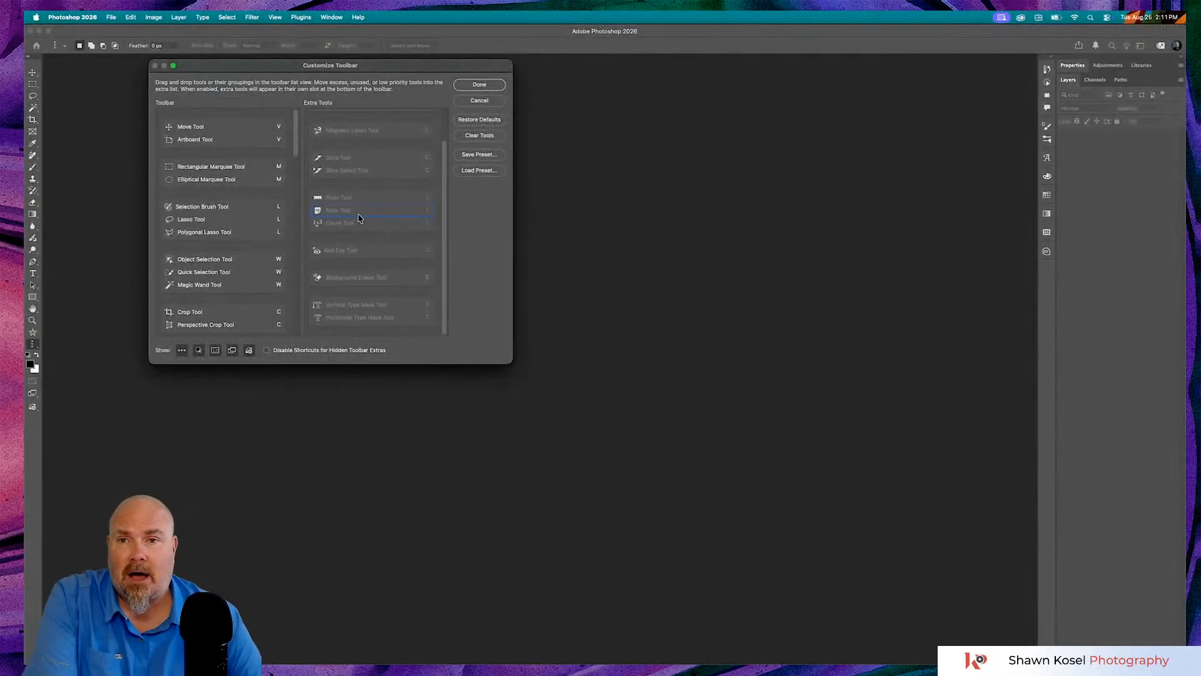
{"action": "key", "text": "alt"}
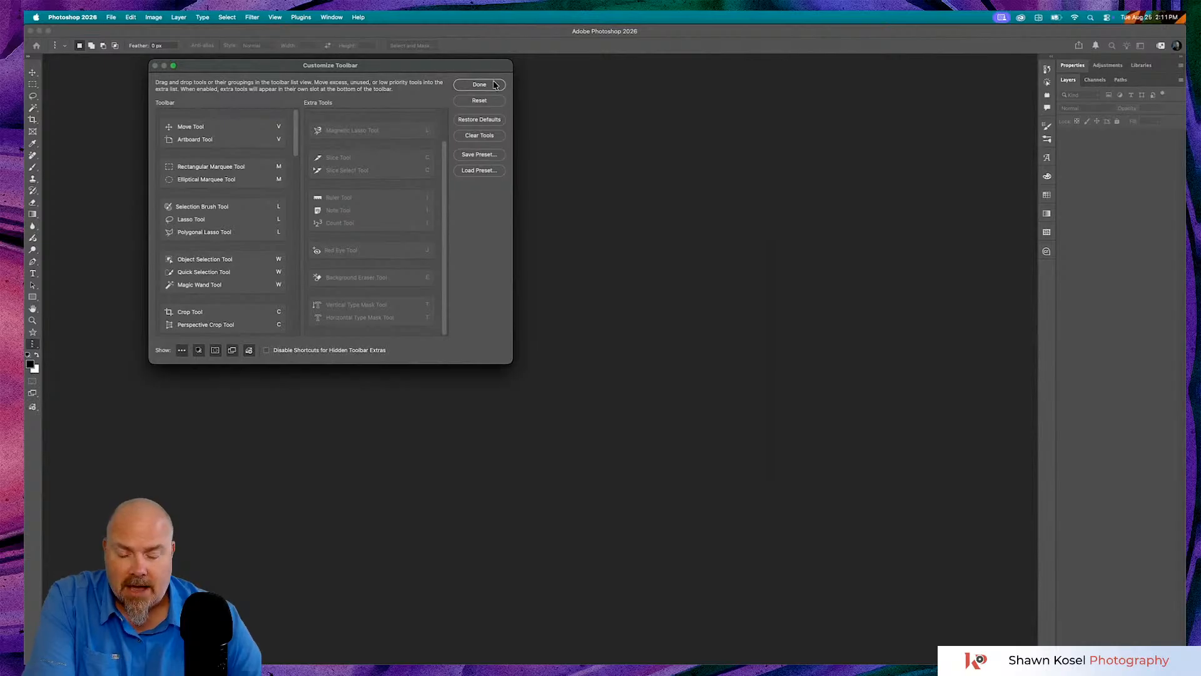
{"action": "left_click", "coordinate": [479, 84]}
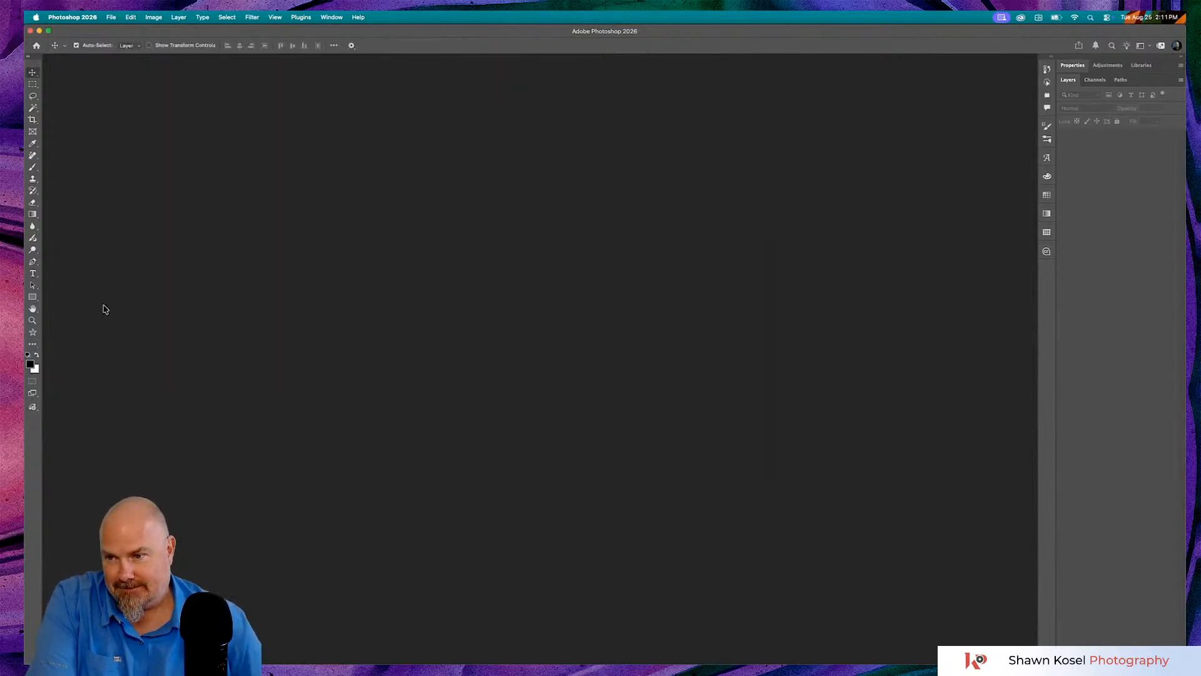
- Try to trigger the hidden banana icon in the toolbar by reopening and confirming the Customize Toolbar dialog twice
{"action": "left_click", "coordinate": [34, 351]}
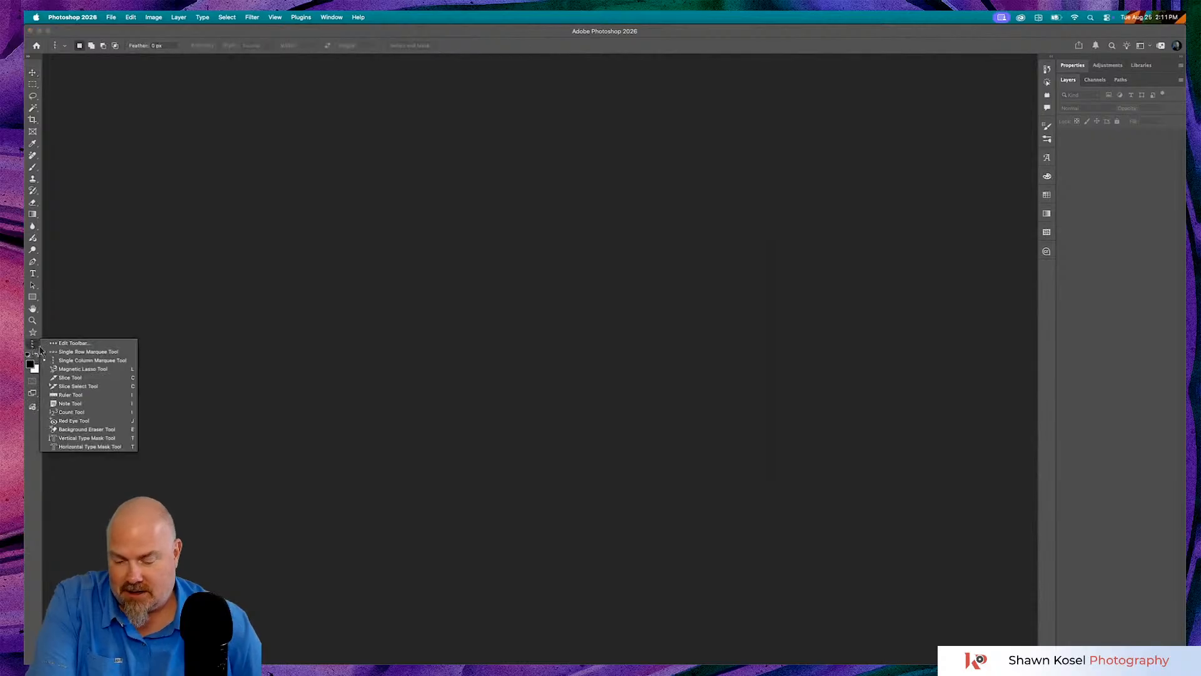
{"action": "left_click", "coordinate": [88, 347]}
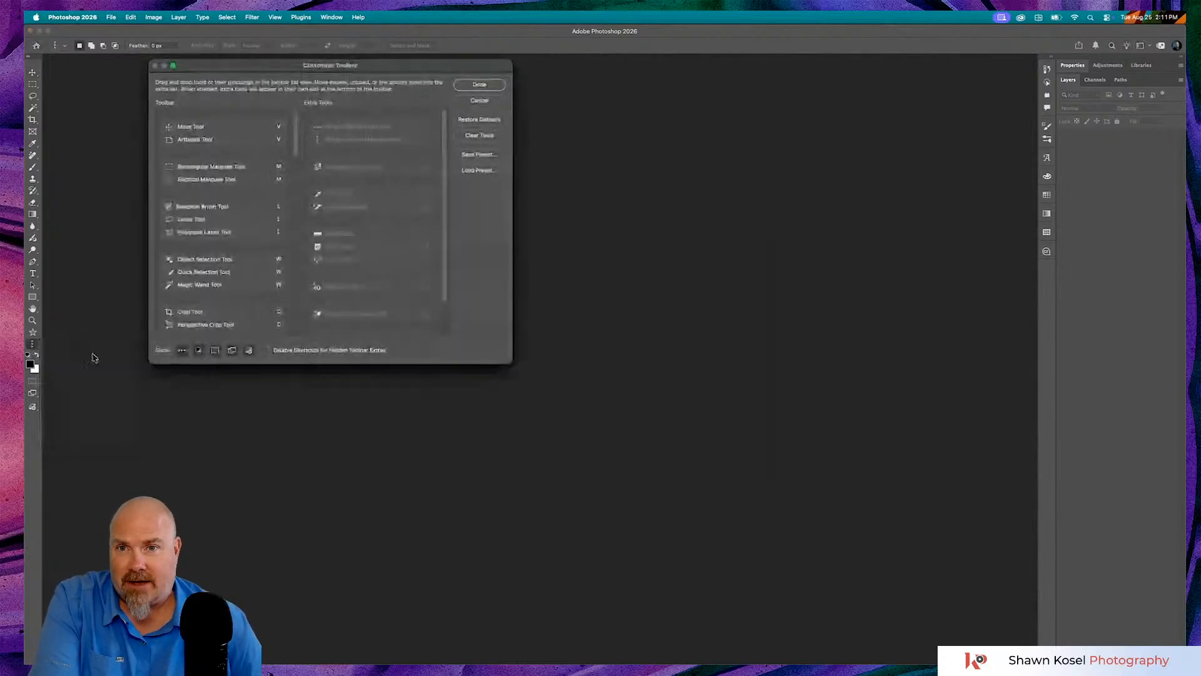
{"action": "left_click", "coordinate": [492, 86]}
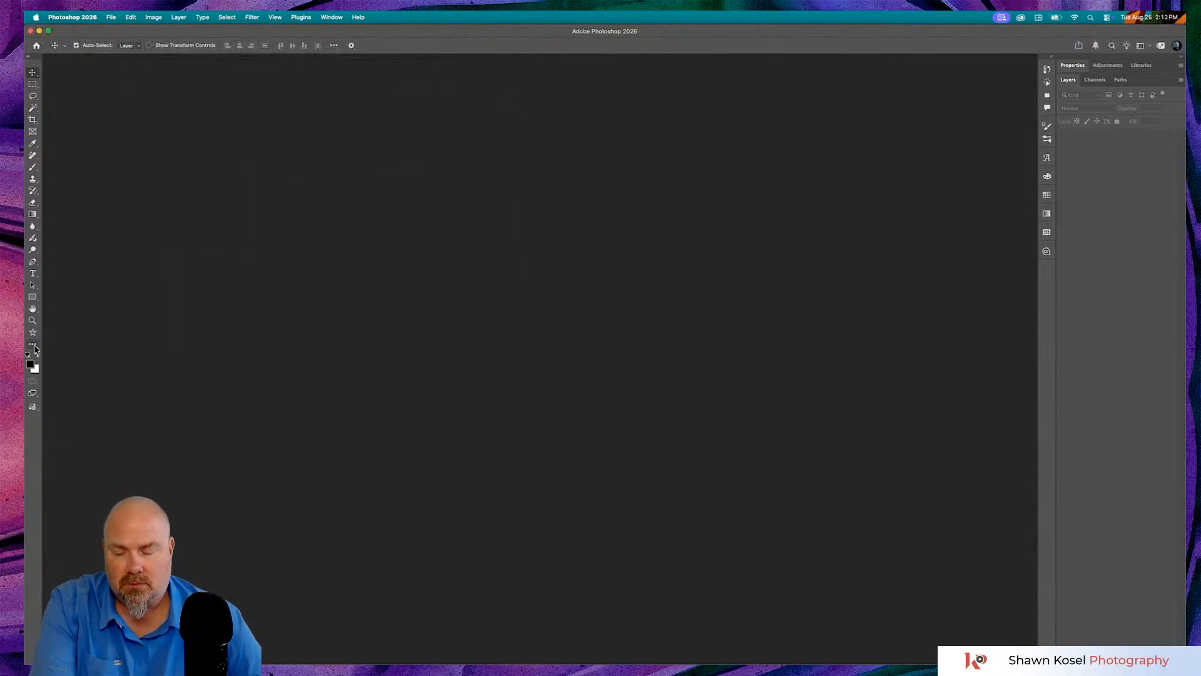
{"action": "left_click", "coordinate": [34, 351]}
{"action": "left_click", "coordinate": [88, 348]}
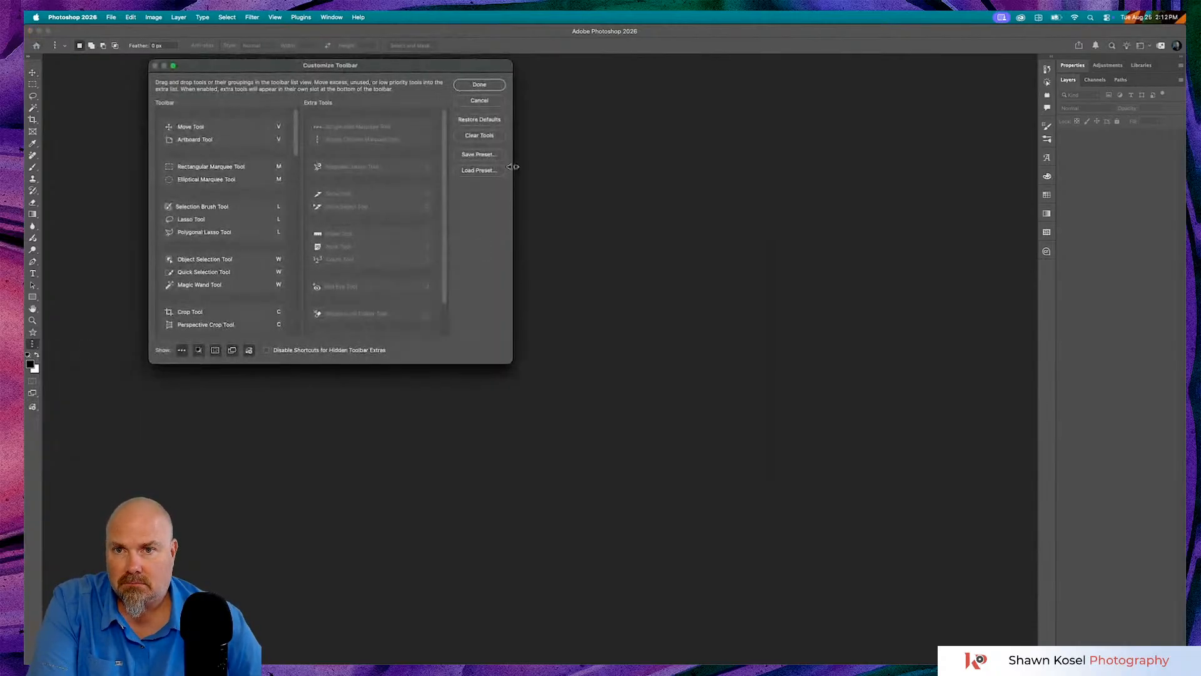
{"action": "left_click", "coordinate": [490, 88]}
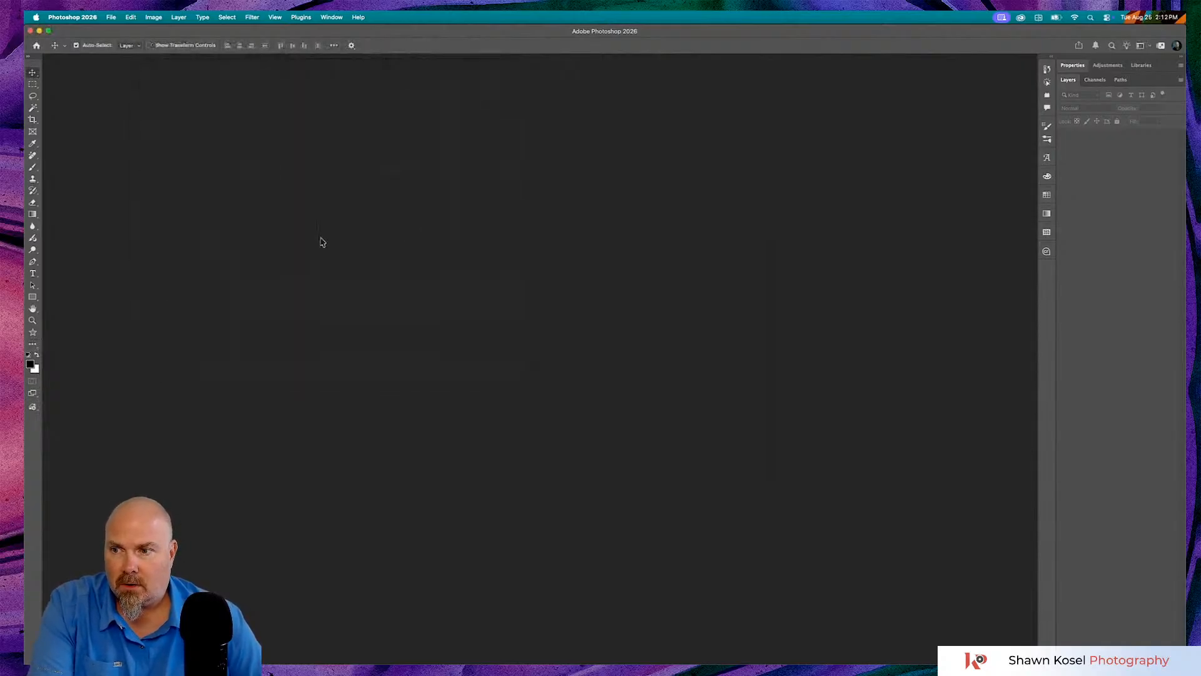
- Turn the toolbar's Edit Toolbar icon into the hidden yellow banana through the Customize Toolbar dialog
{"action": "left_click", "coordinate": [35, 347]}
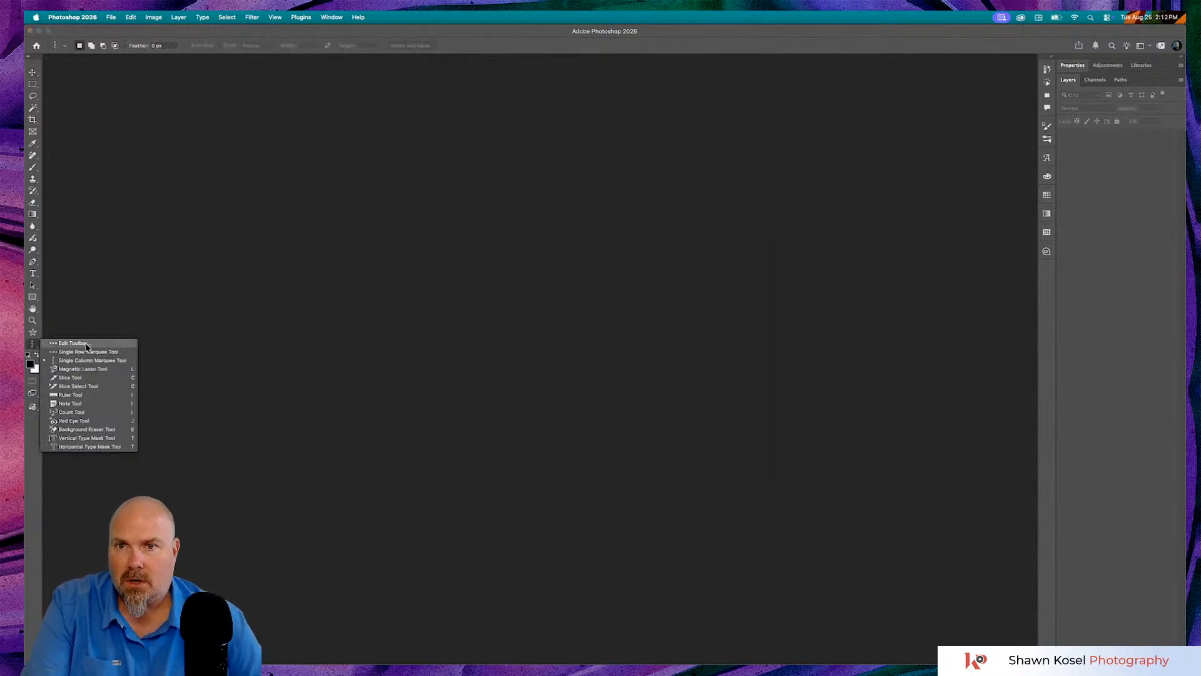
{"action": "left_click", "coordinate": [88, 343]}
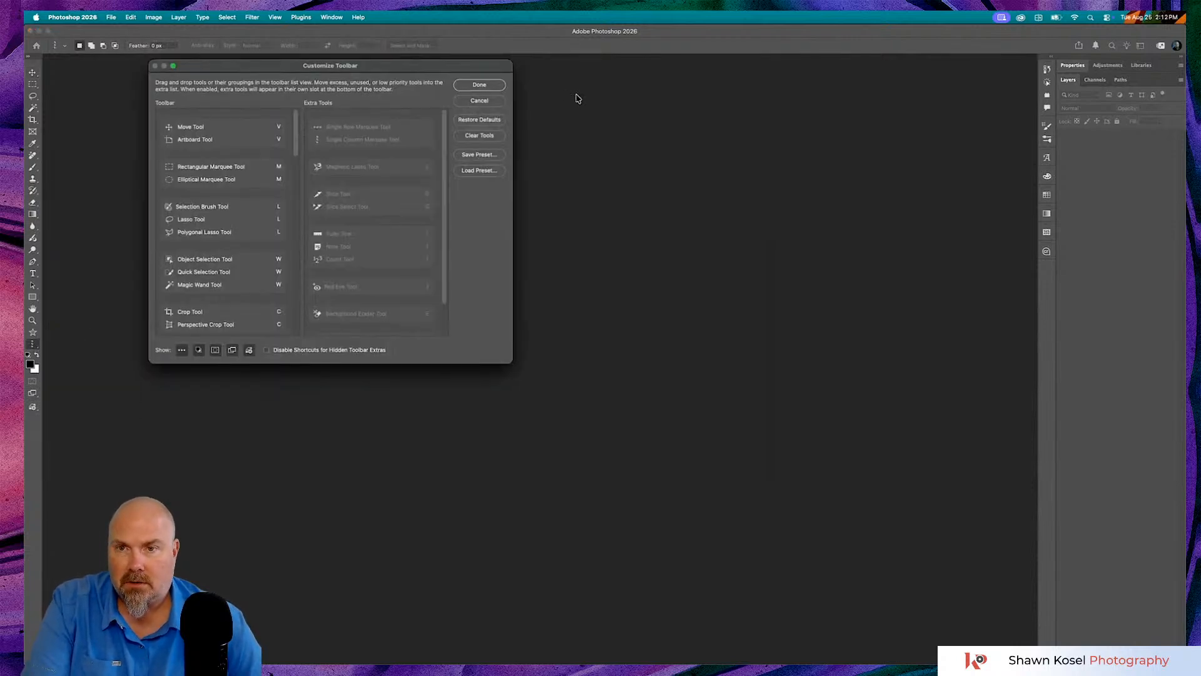
{"action": "left_click", "coordinate": [486, 88]}
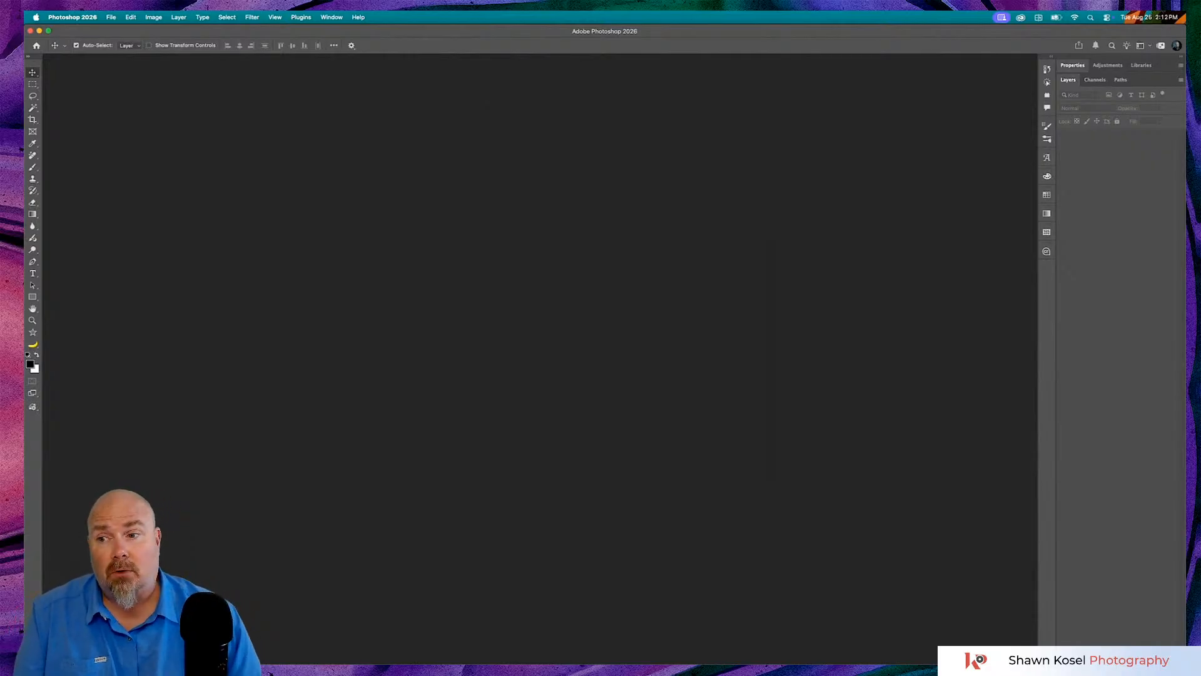
- Try the interface color themes in Preferences, from darkest to light gray, ending on the second-darkest theme, and confirm
{"action": "left_click", "coordinate": [90, 17]}
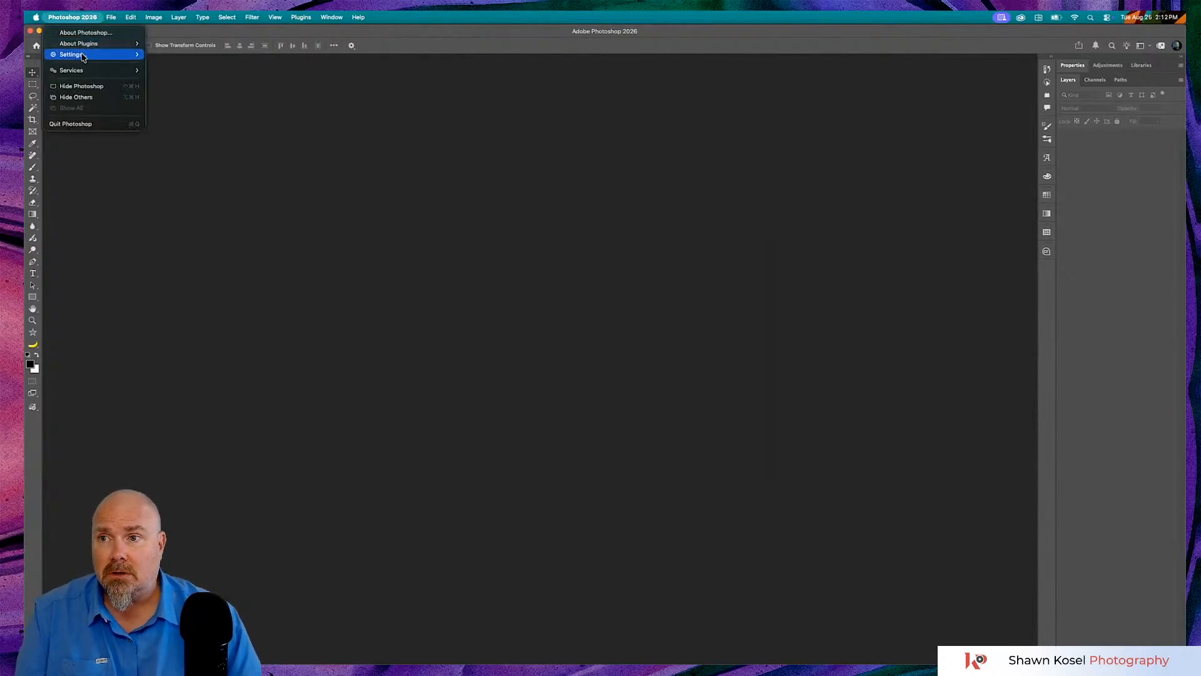
{"action": "mouse_move", "coordinate": [82, 55]}
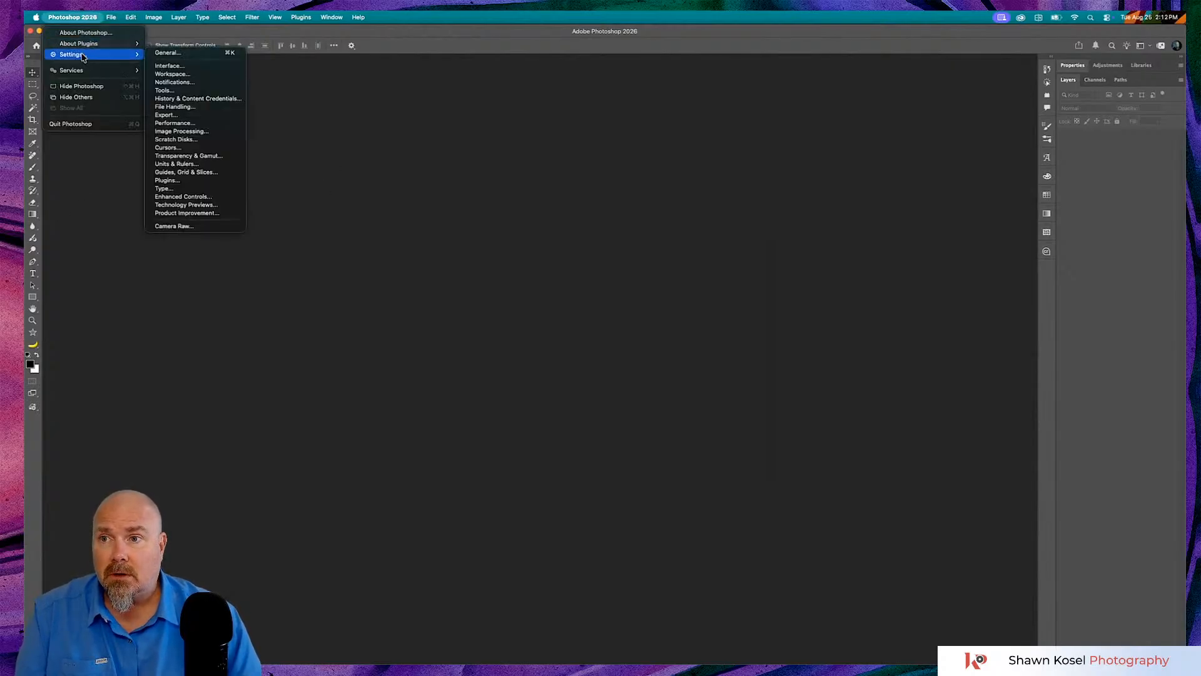
{"action": "left_click", "coordinate": [167, 66]}
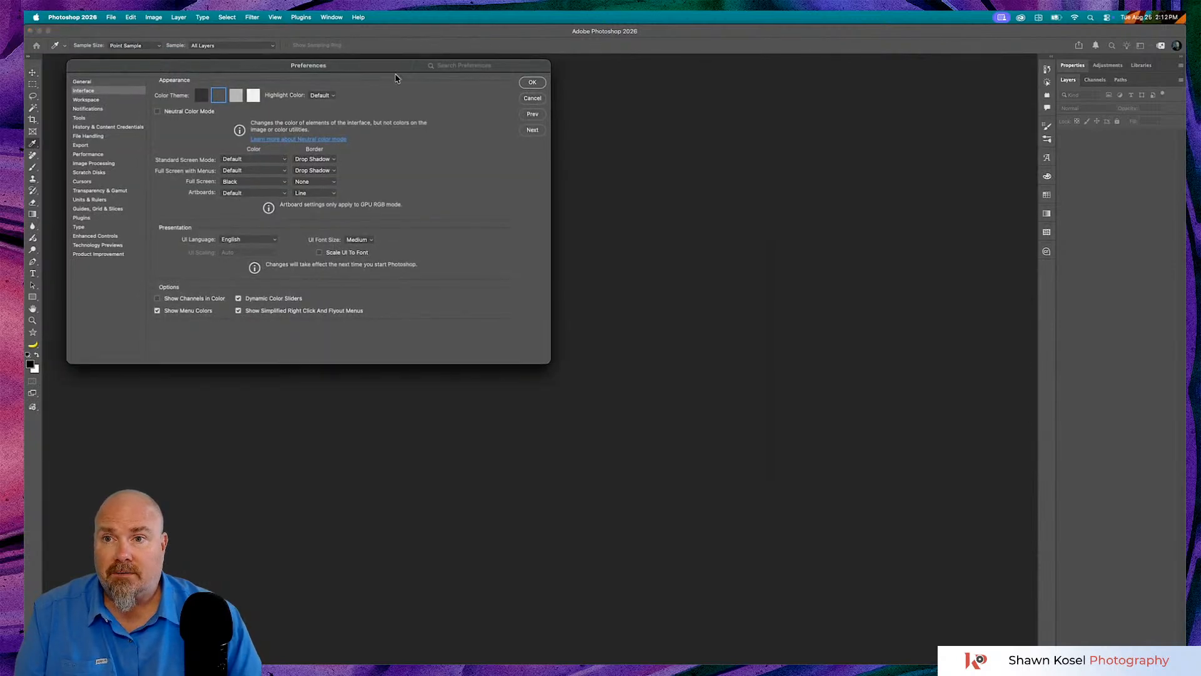
{"action": "left_click_drag", "start_coordinate": [392, 67], "coordinate": [686, 179]}
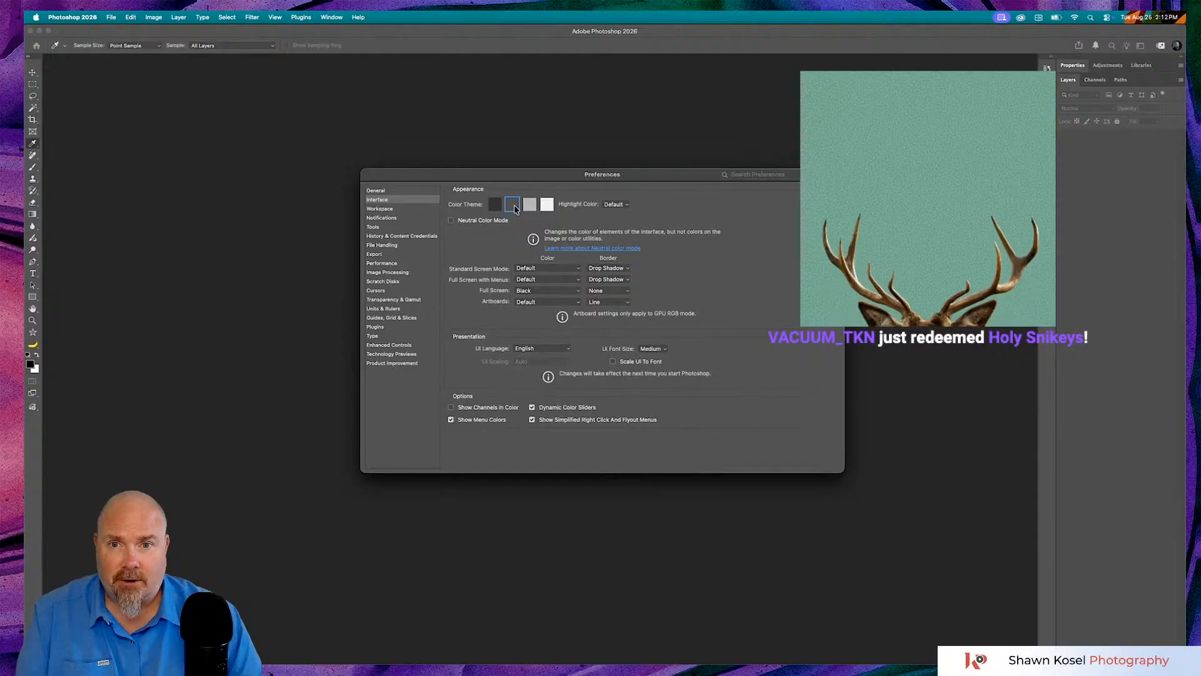
{"action": "left_click", "coordinate": [530, 205]}
{"action": "left_click", "coordinate": [512, 205]}
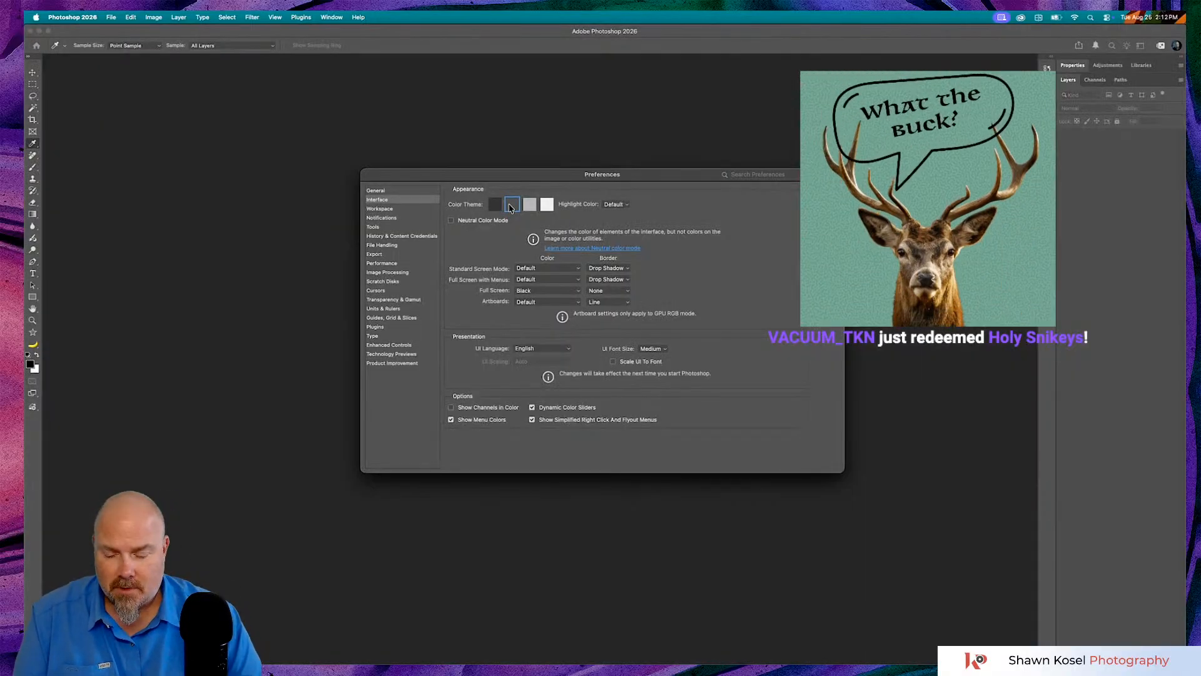
{"action": "left_click", "coordinate": [492, 205]}
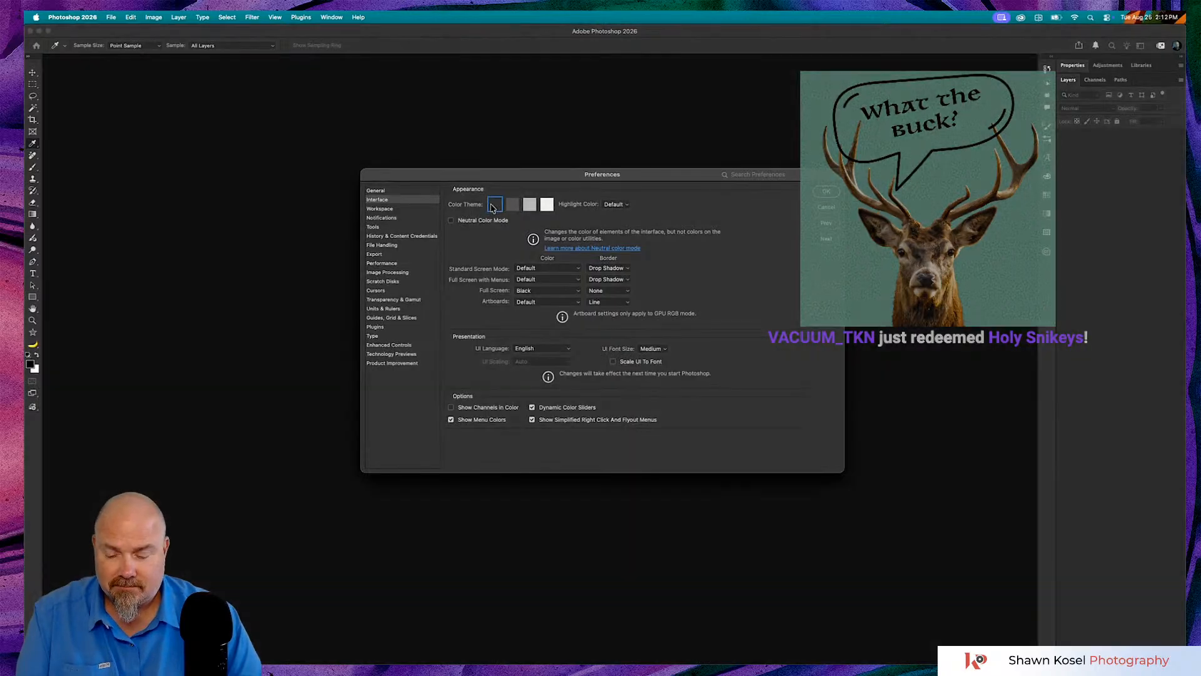
{"action": "left_click", "coordinate": [513, 205]}
{"action": "left_click", "coordinate": [530, 204]}
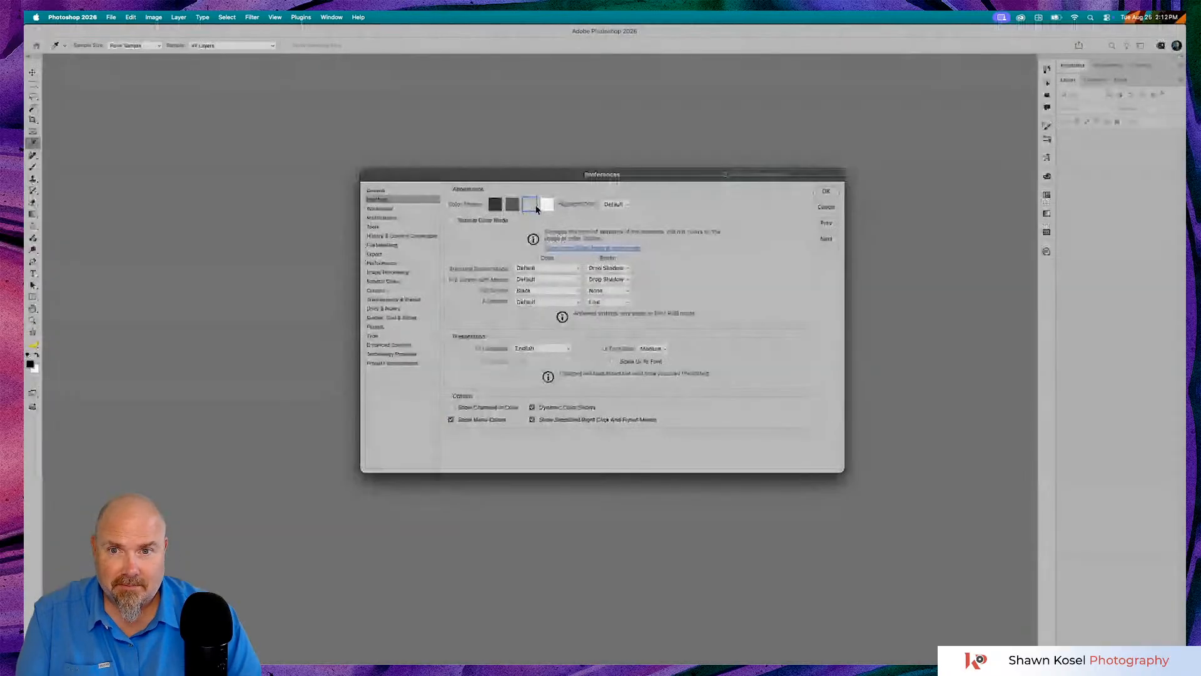
{"action": "left_click", "coordinate": [513, 206]}
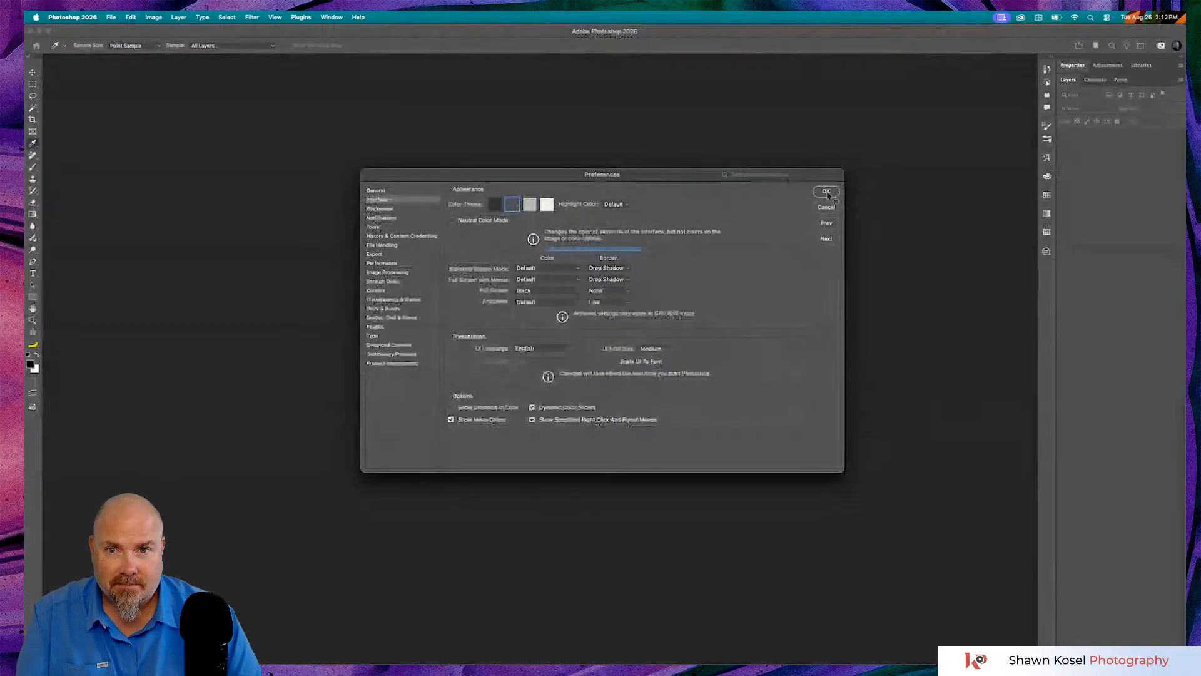
{"action": "left_click", "coordinate": [825, 190]}
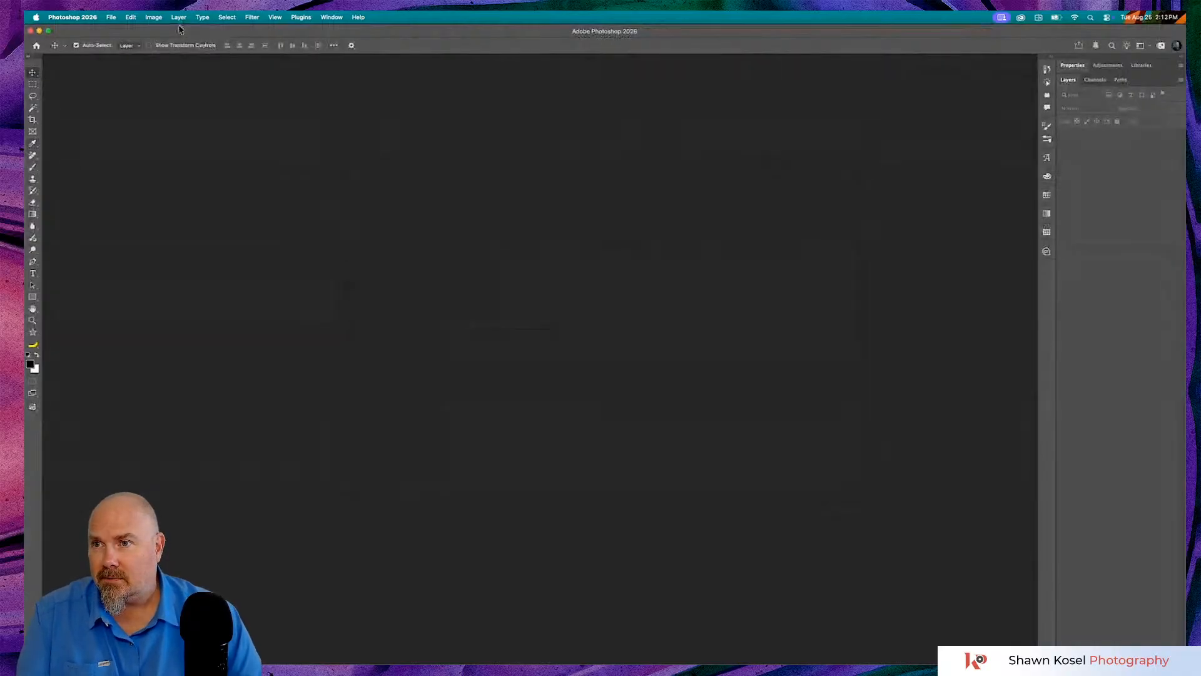
- Reopen the Interface preferences to look over the appearance options, and close them without applying changes
{"action": "left_click", "coordinate": [83, 18]}
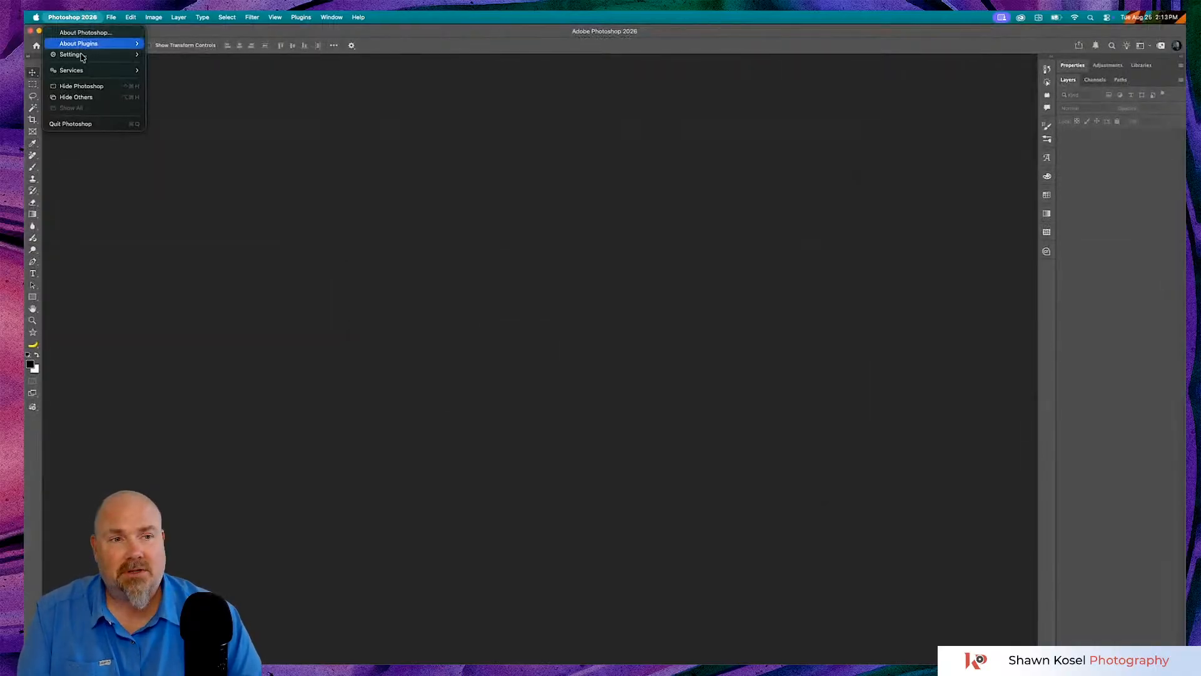
{"action": "mouse_move", "coordinate": [90, 55]}
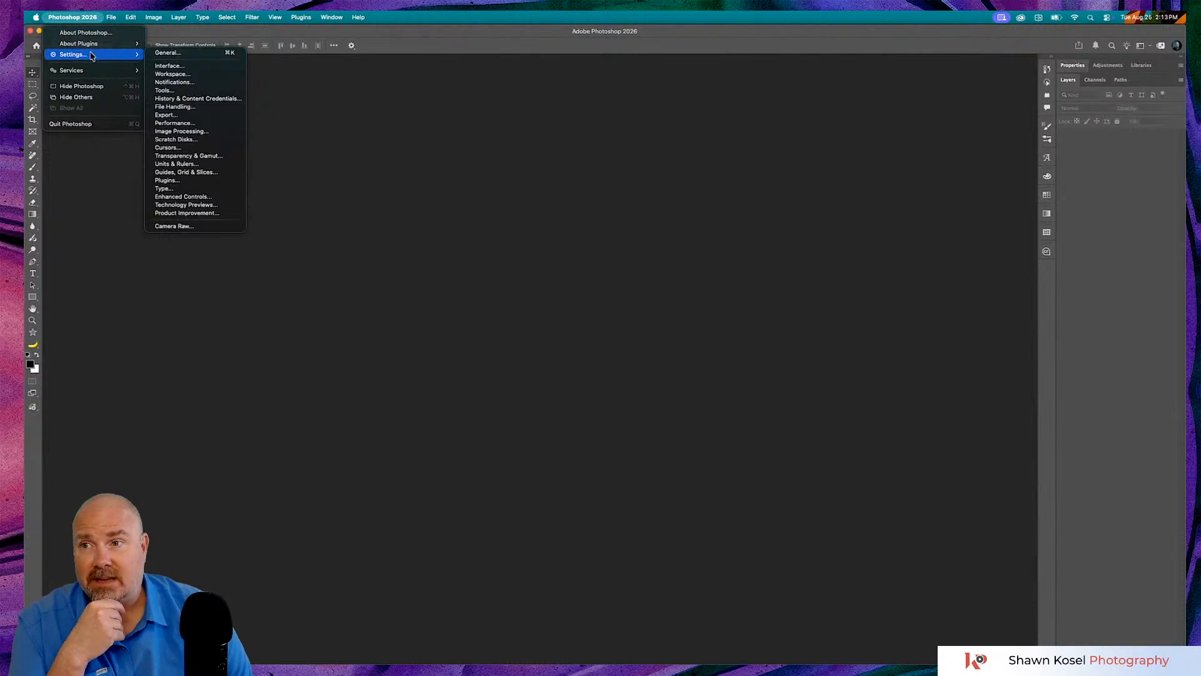
{"action": "left_click", "coordinate": [202, 66]}
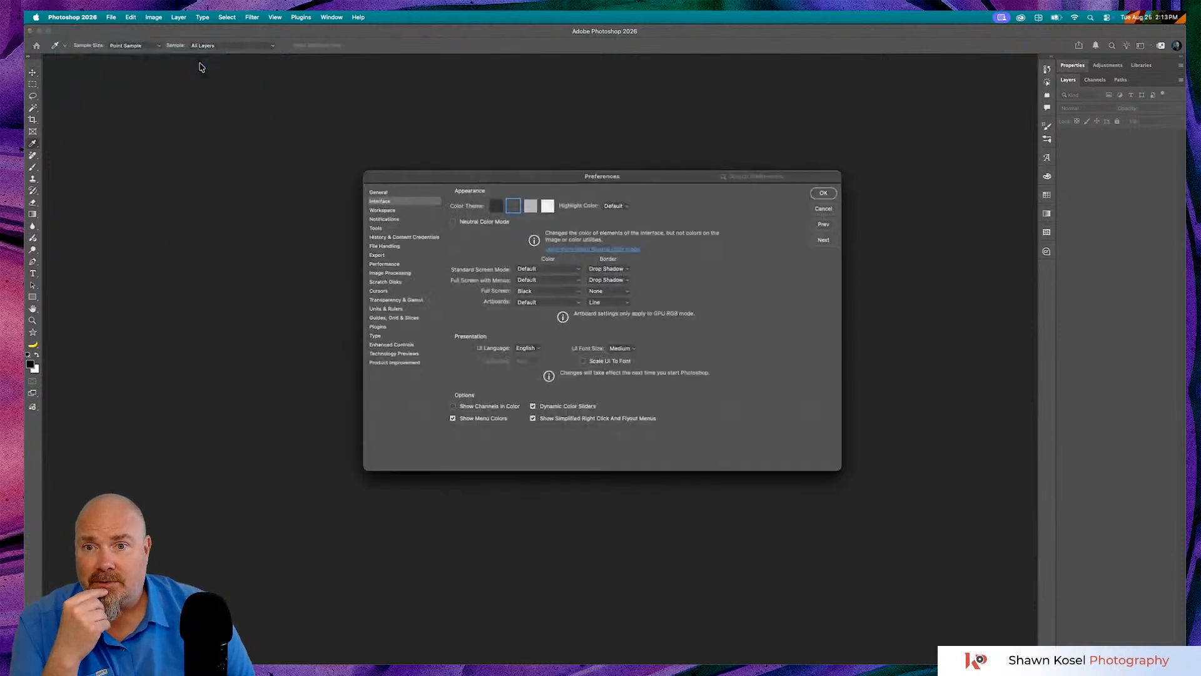
{"action": "left_click", "coordinate": [833, 209]}
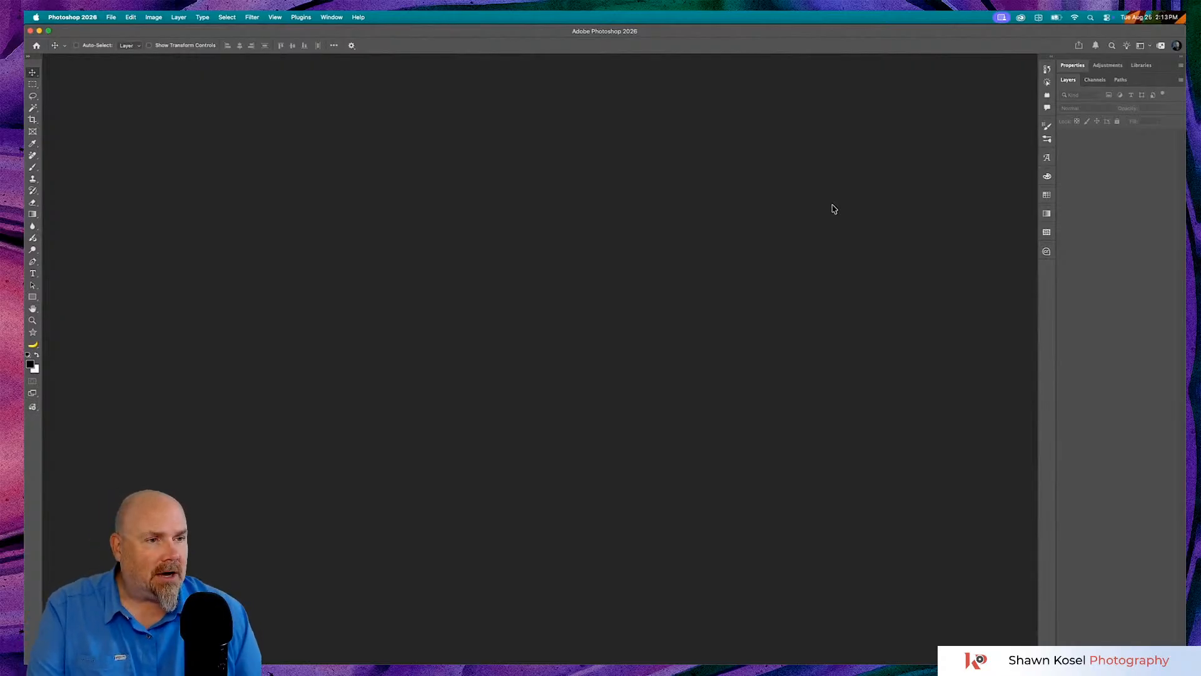
- Switch to Chrome and open firefly.adobe.com in a new browser tab
{"action": "key", "text": "super"}
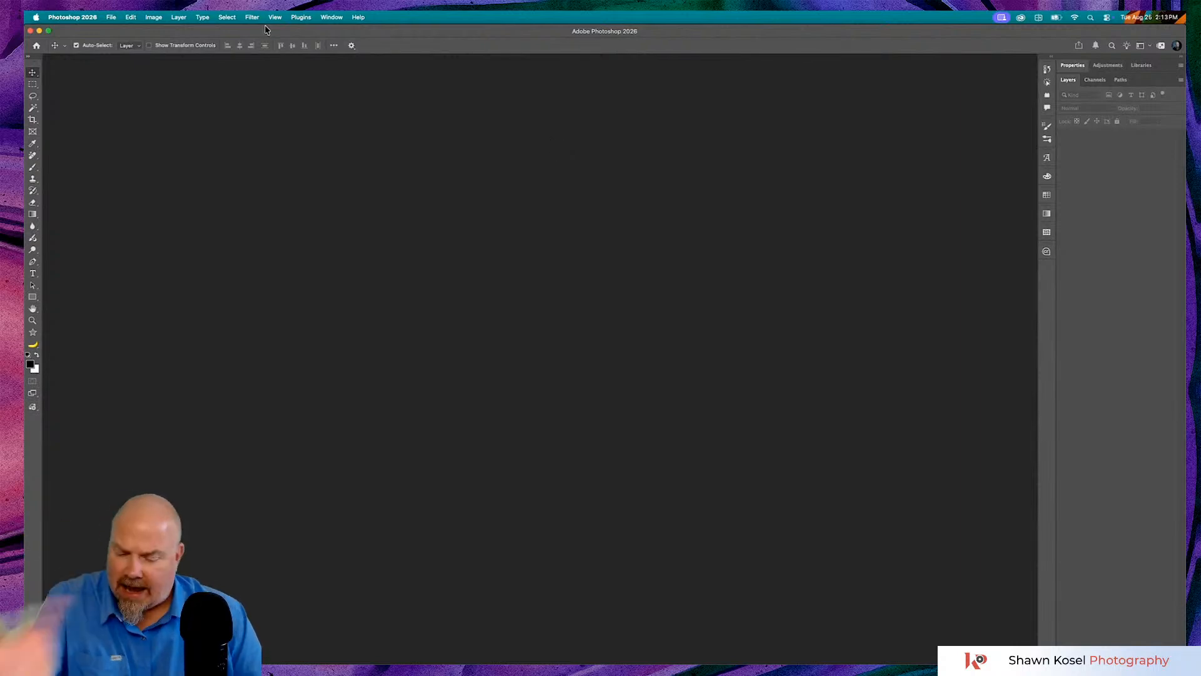
{"action": "key", "text": "super+Tab"}
{"action": "key", "text": "super+Tab"}
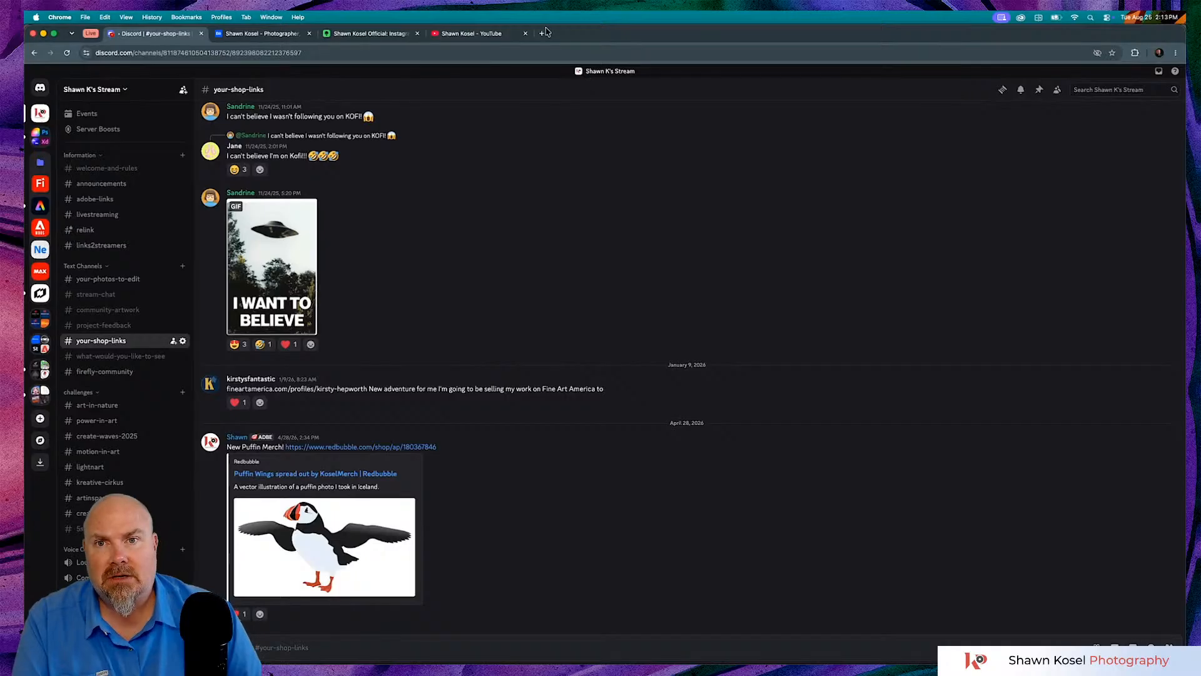
{"action": "left_click", "coordinate": [542, 33]}
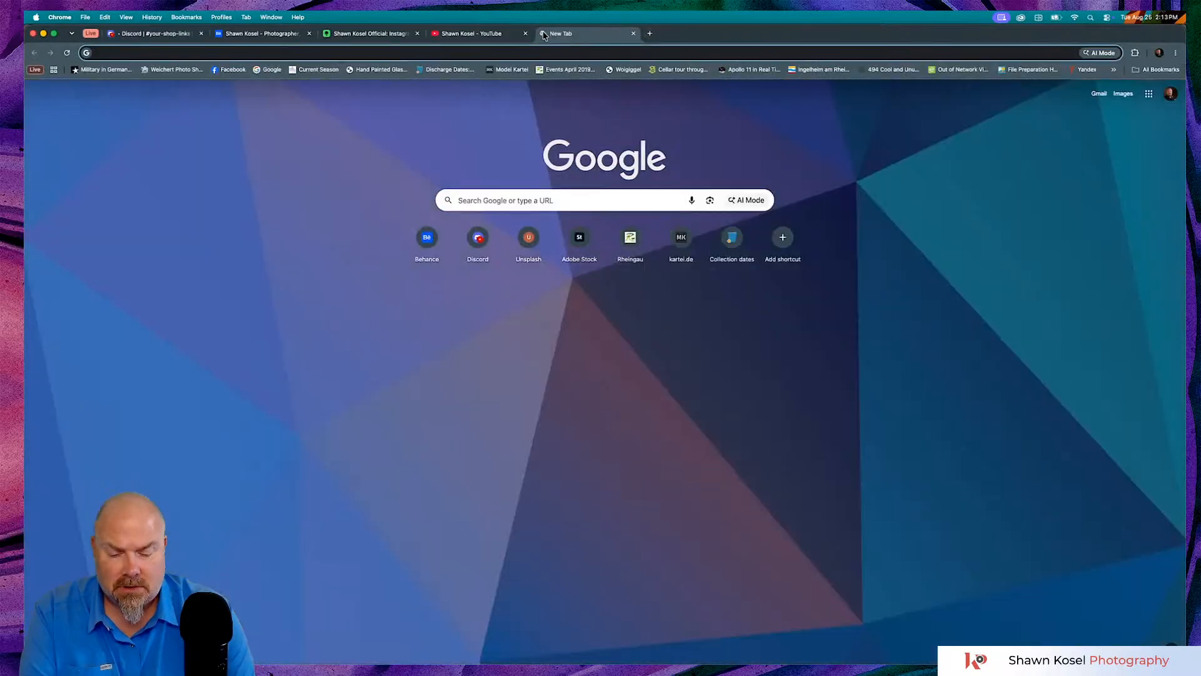
{"action": "type", "text": "firefly.adobe.com"}
{"action": "key", "text": "Return"}
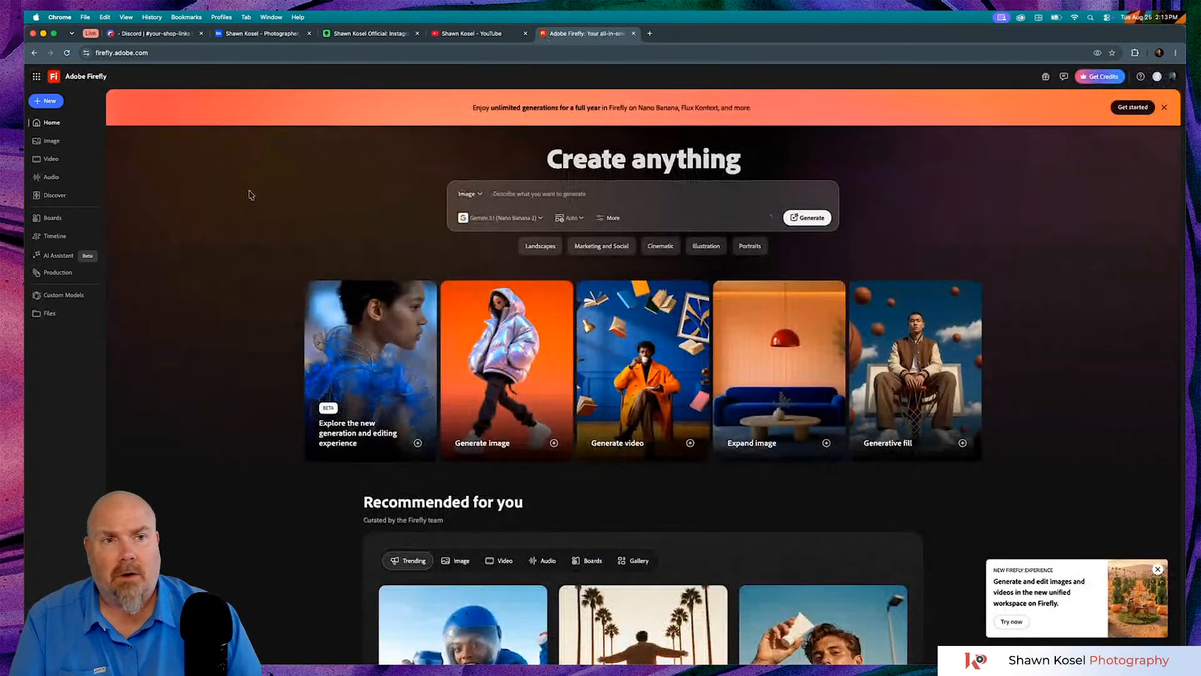
- Open the Skate Deck PJ board from the recent Firefly boards and show the empty canvas above its artboards
{"action": "left_click", "coordinate": [69, 220]}
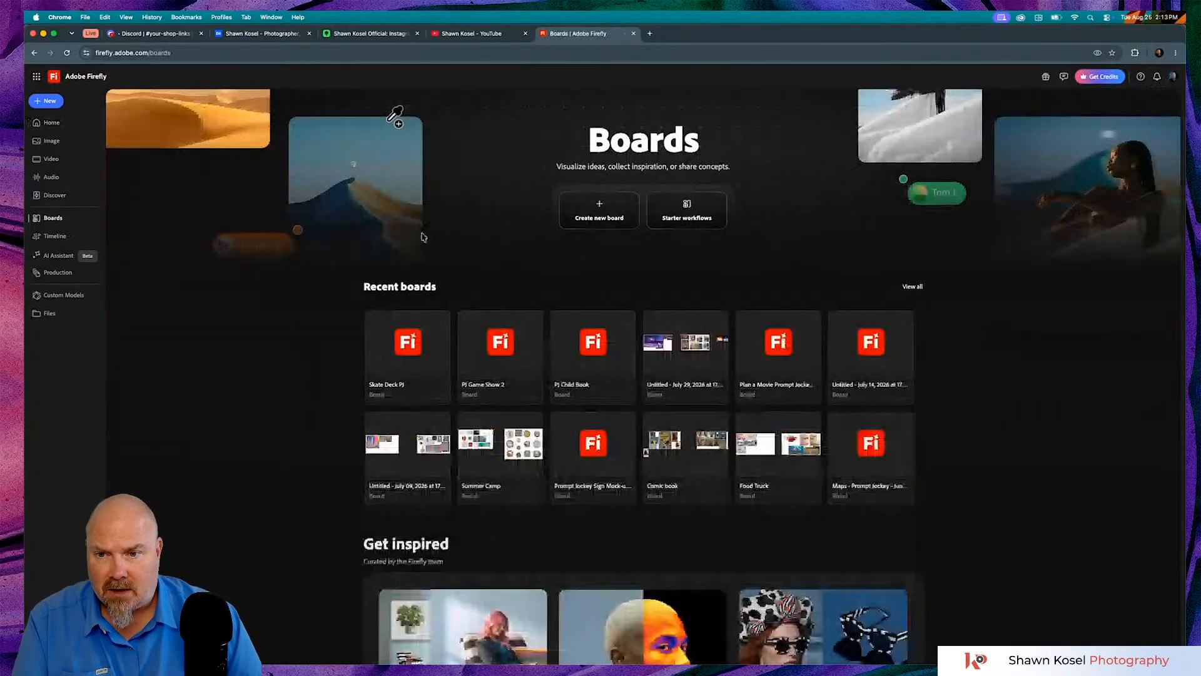
{"action": "left_click", "coordinate": [387, 343]}
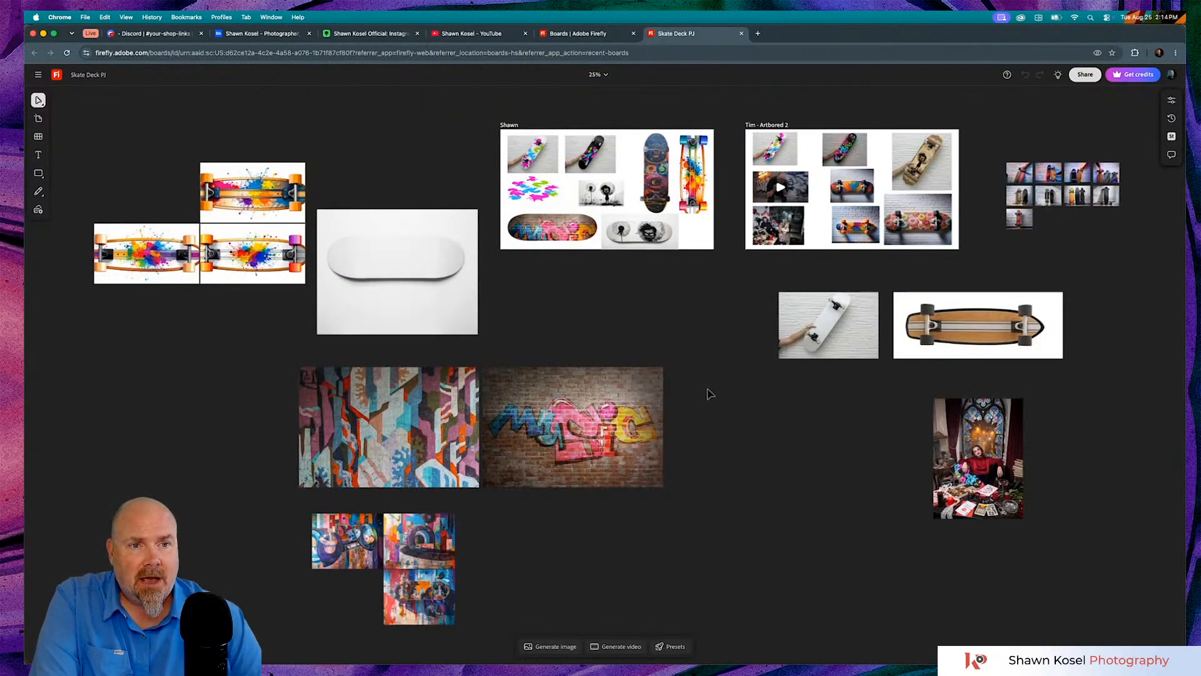
{"action": "scroll", "coordinate": [709, 393], "scroll_direction": "up", "scroll_amount": 2}
{"action": "scroll", "coordinate": [696, 386], "scroll_direction": "up", "scroll_amount": 3}
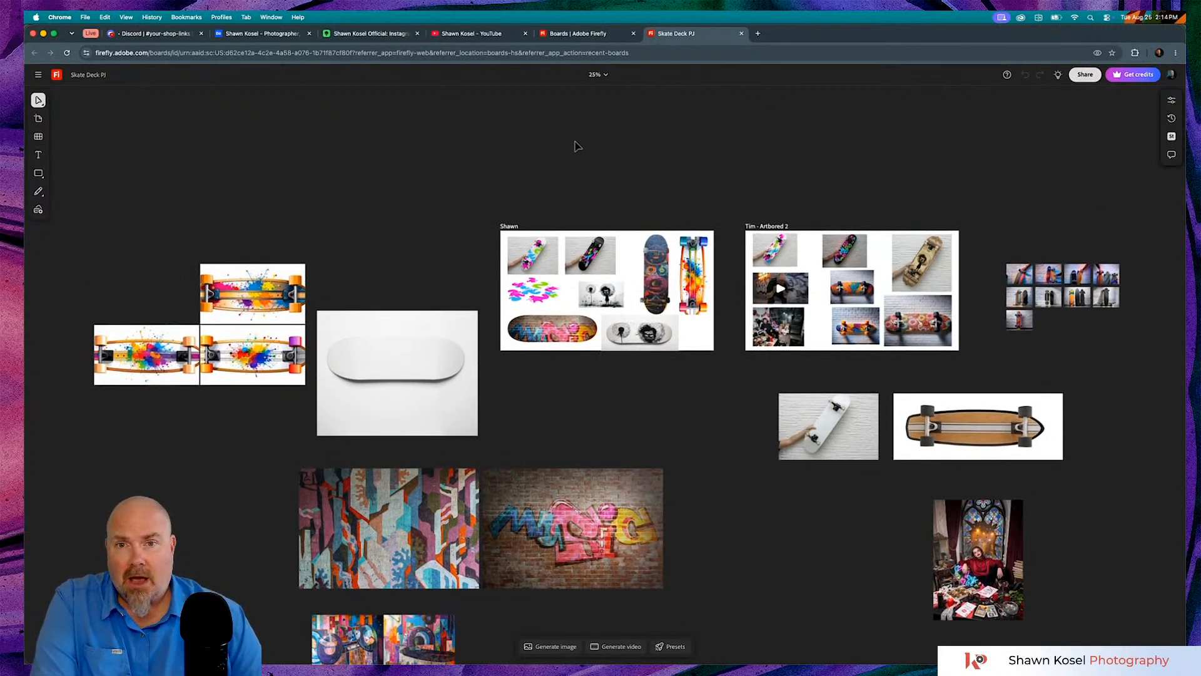
- Change the board's canvas fill to coral red #E66565 and close the canvas properties
{"action": "right_click", "coordinate": [635, 143]}
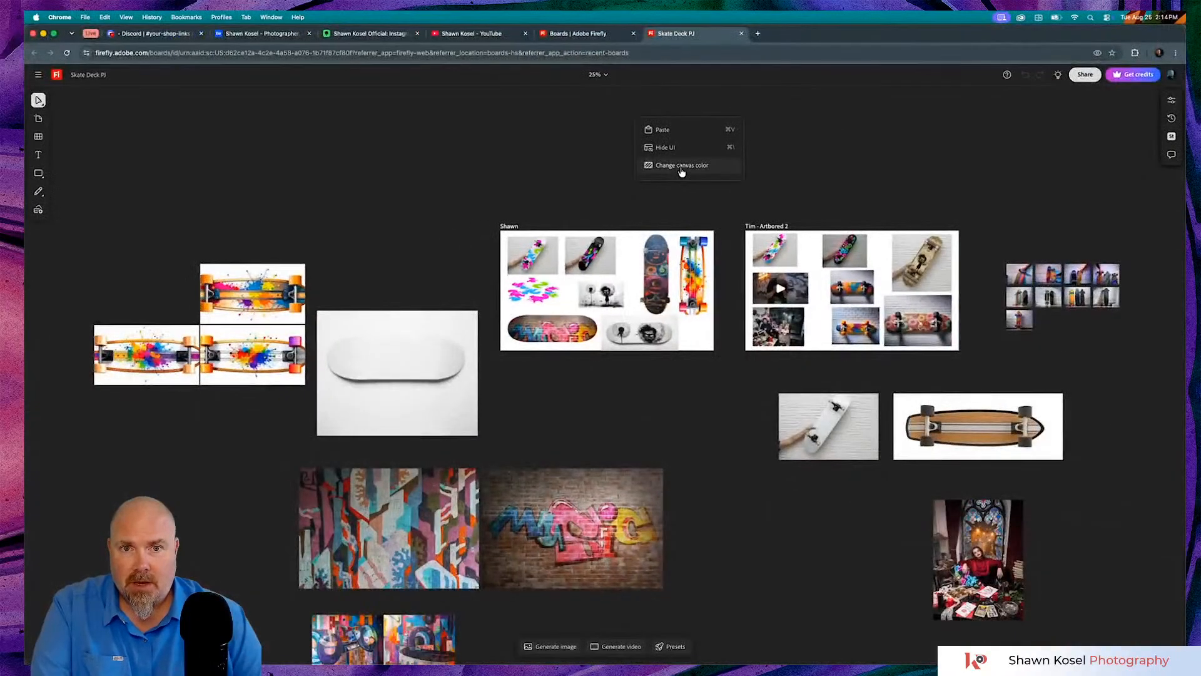
{"action": "left_click", "coordinate": [685, 157]}
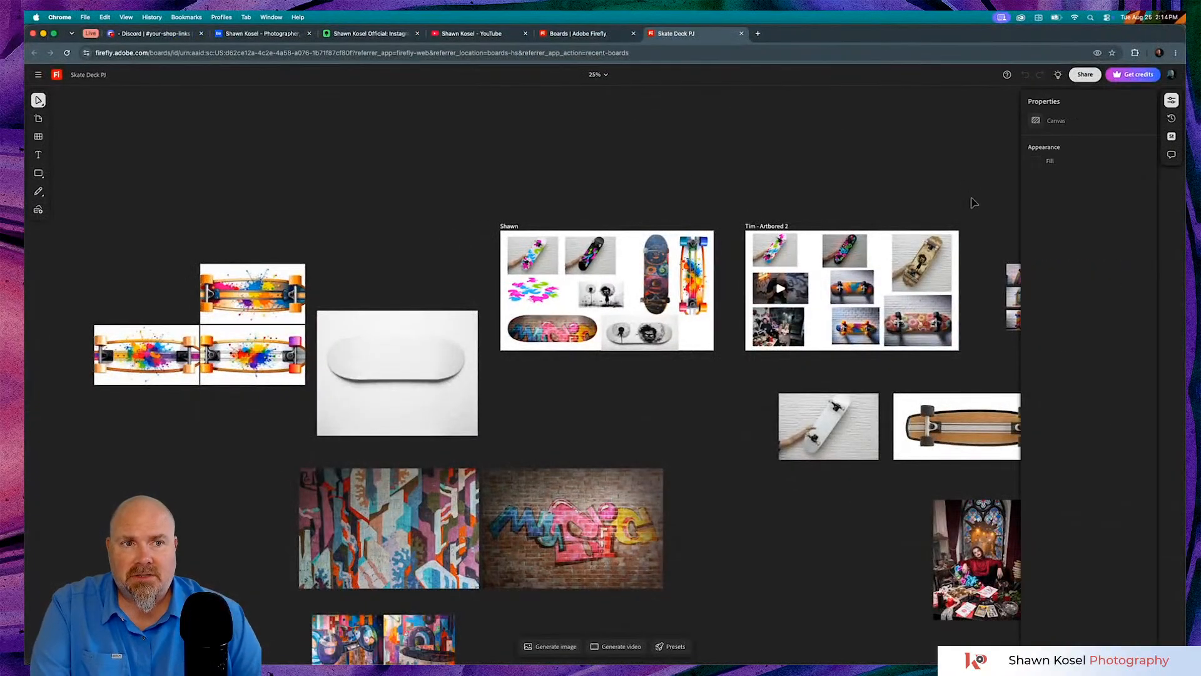
{"action": "left_click", "coordinate": [1035, 166]}
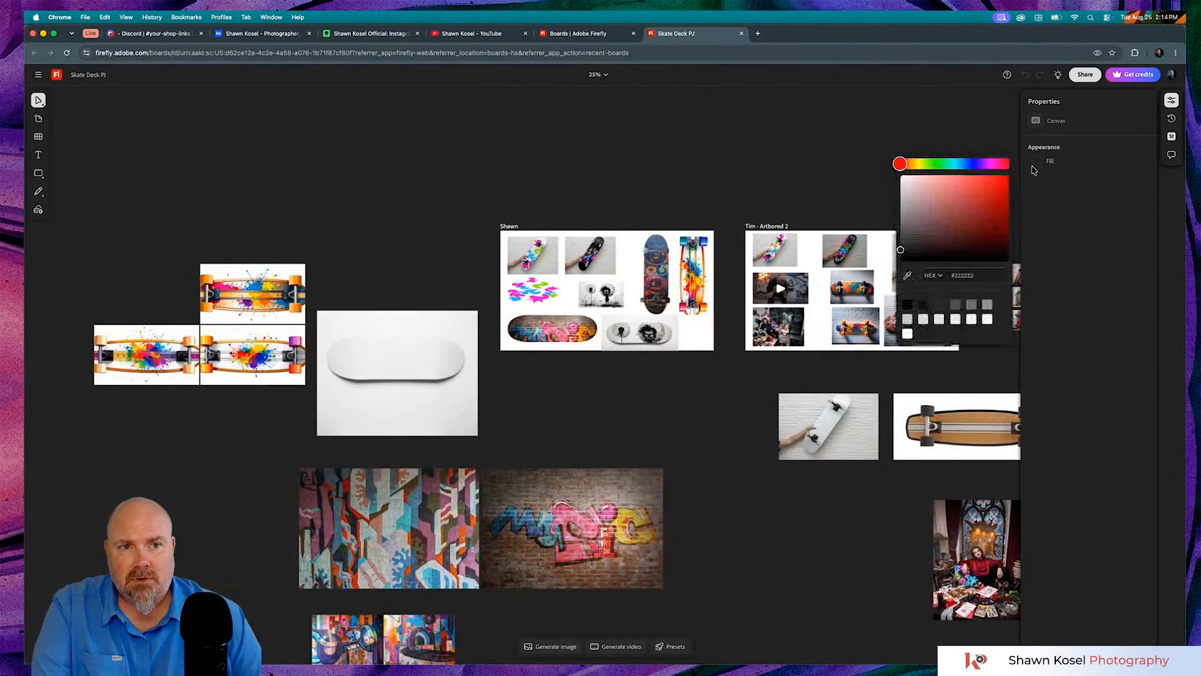
{"action": "left_click_drag", "start_coordinate": [980, 216], "coordinate": [961, 186]}
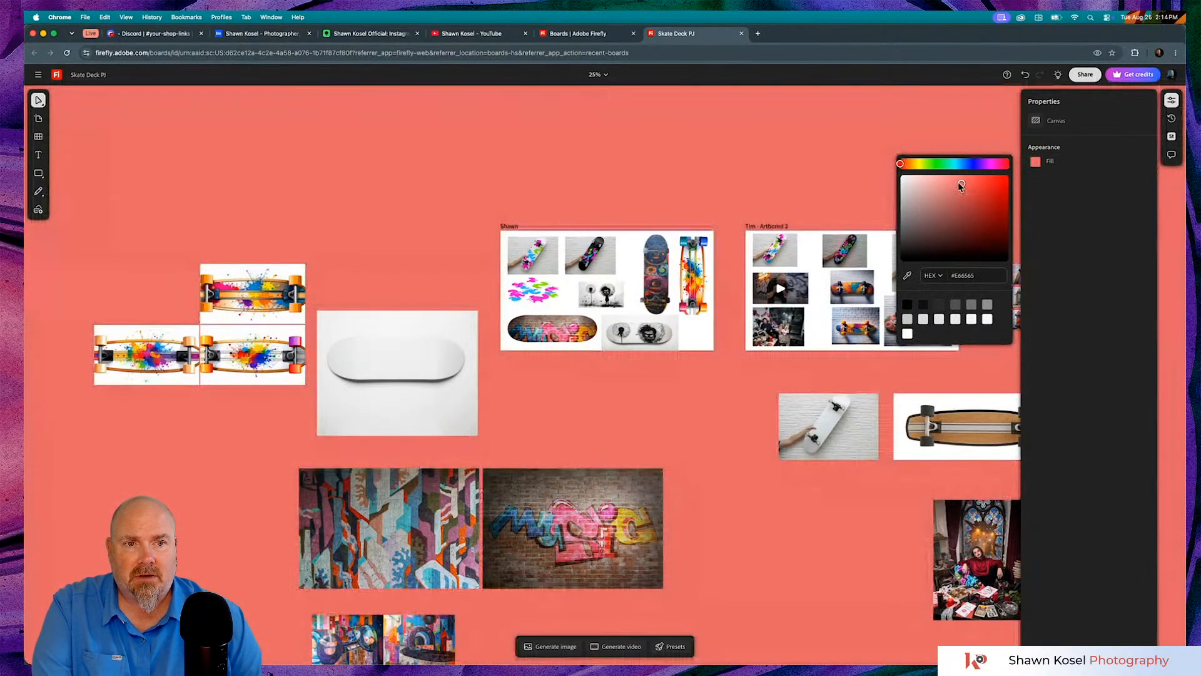
{"action": "left_click", "coordinate": [650, 148]}
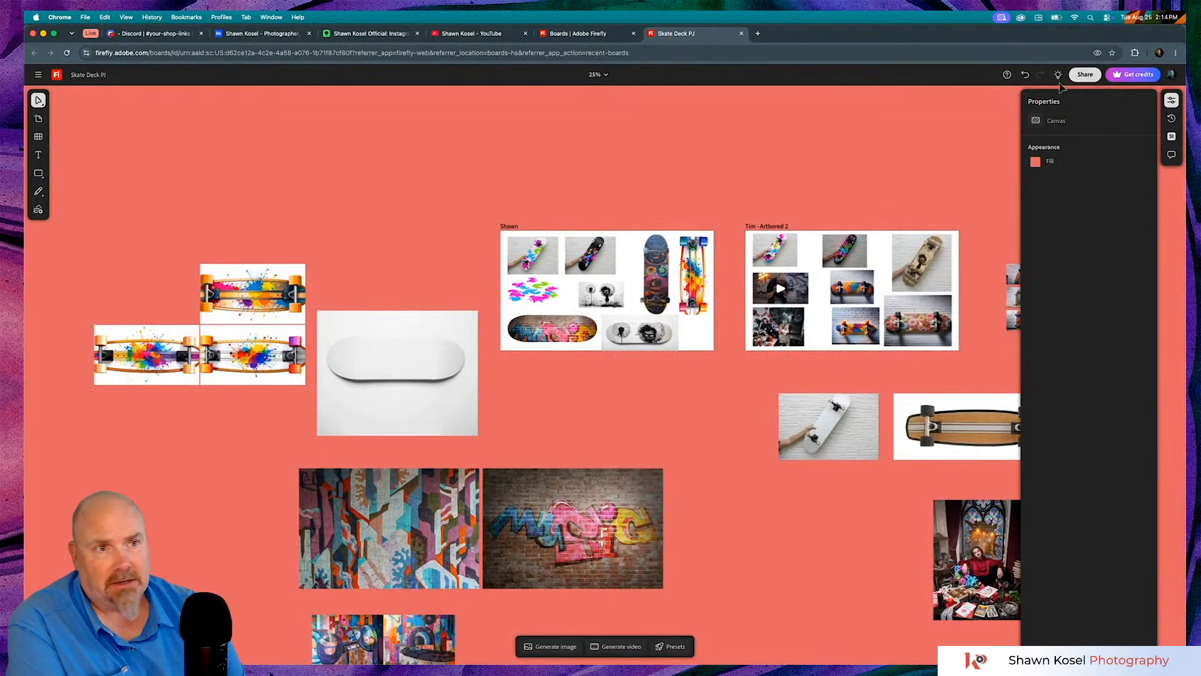
{"action": "left_click", "coordinate": [1171, 100]}
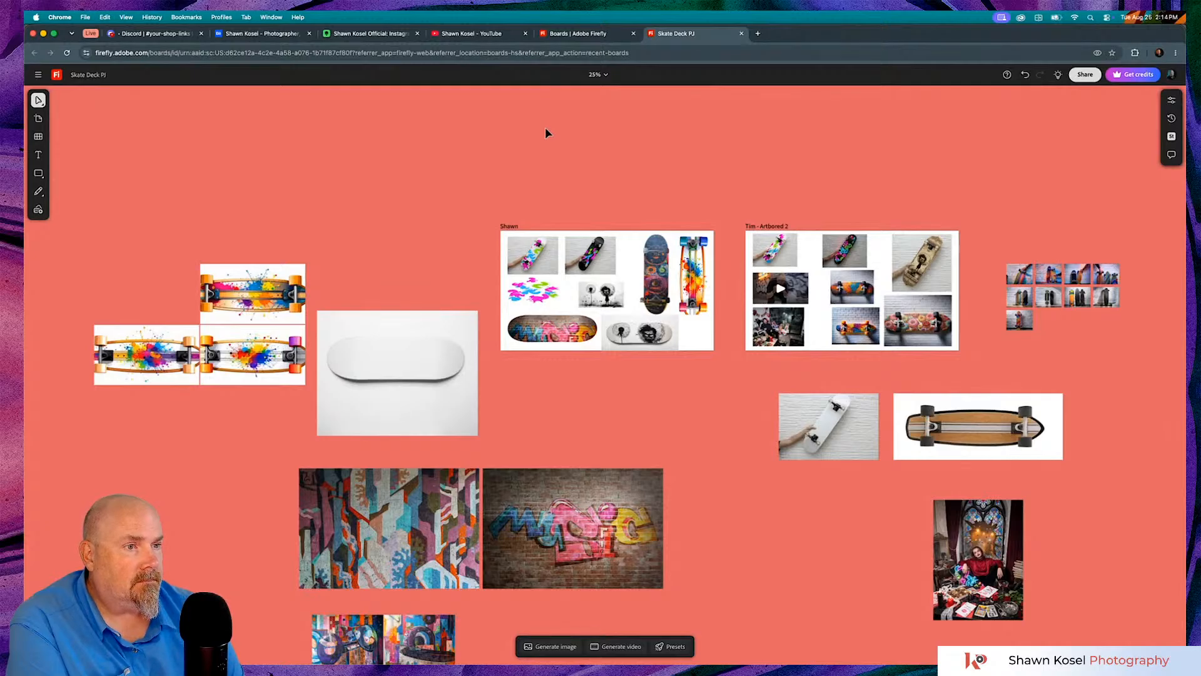
- Change the board's canvas fill to bright magenta #DF00FF and close the canvas properties
{"action": "right_click", "coordinate": [546, 127]}
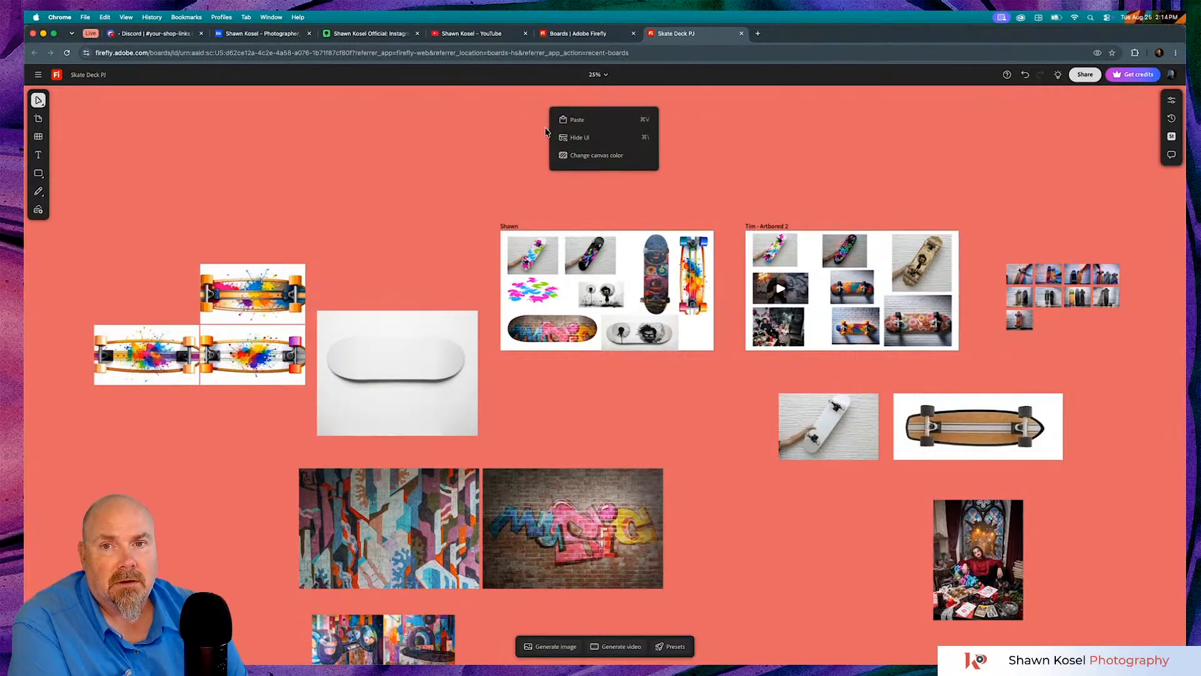
{"action": "left_click", "coordinate": [599, 154]}
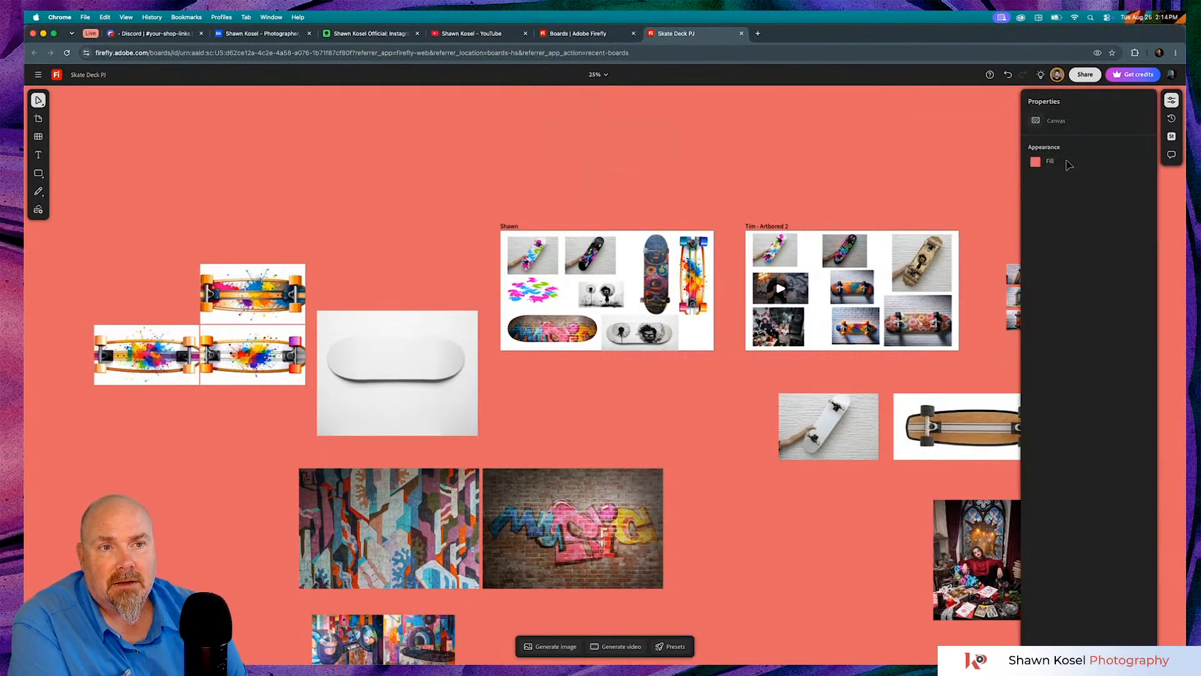
{"action": "left_click", "coordinate": [1035, 162]}
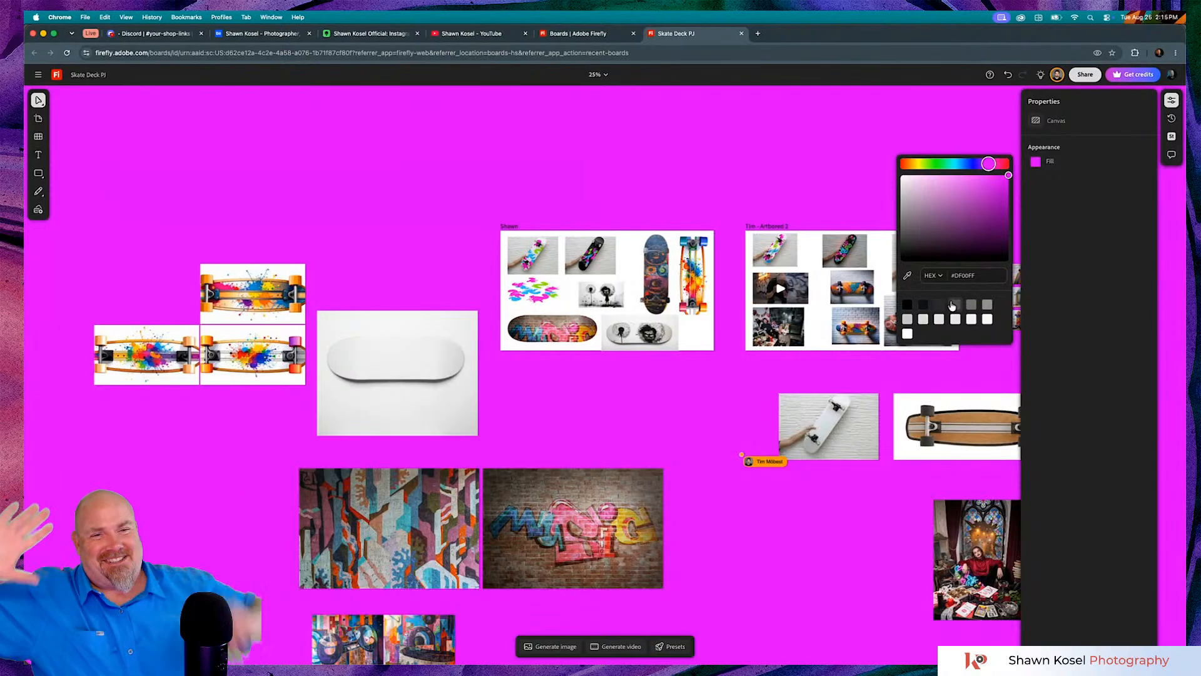
{"action": "left_click", "coordinate": [794, 147]}
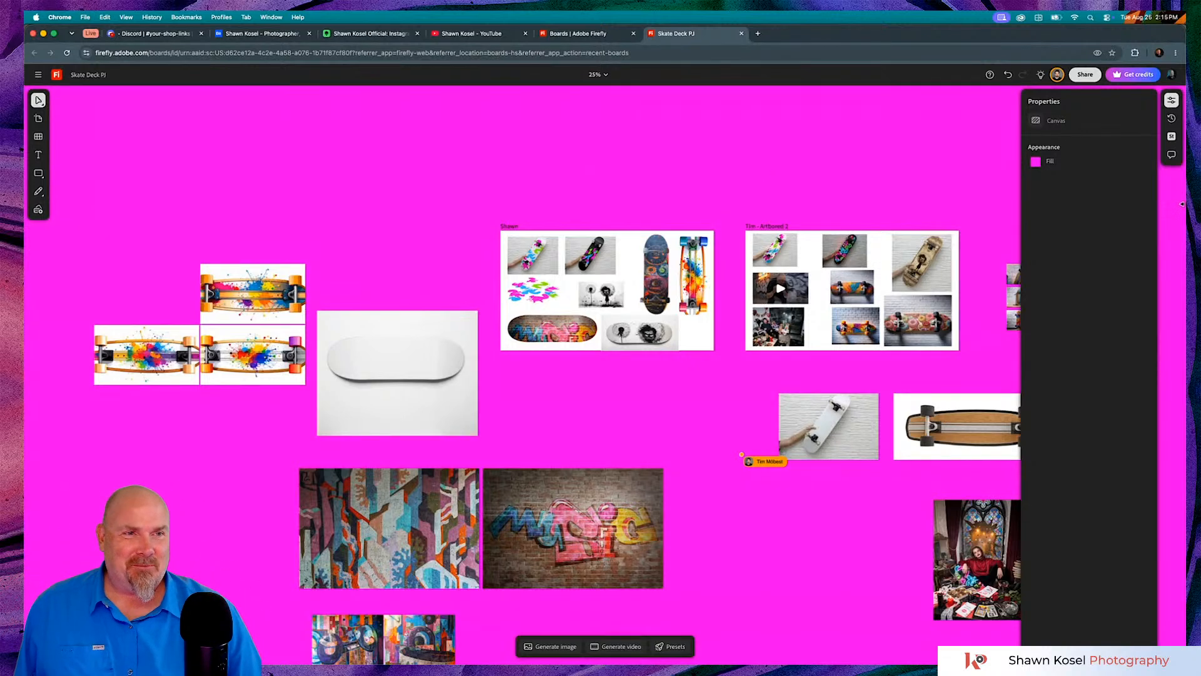
{"action": "left_click", "coordinate": [1172, 100]}
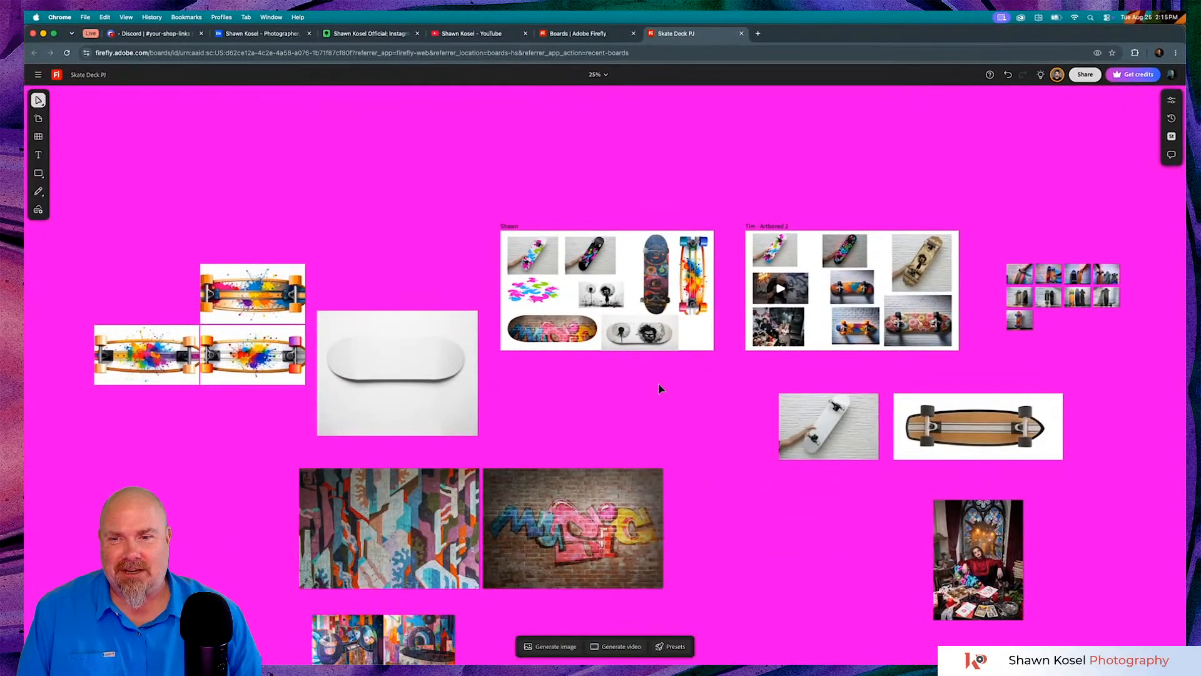
- Look over the artboards and skateboard images on the board, examining the photo of the man with raised fists up close
{"action": "scroll", "coordinate": [662, 389], "scroll_direction": "left", "scroll_amount": 5}
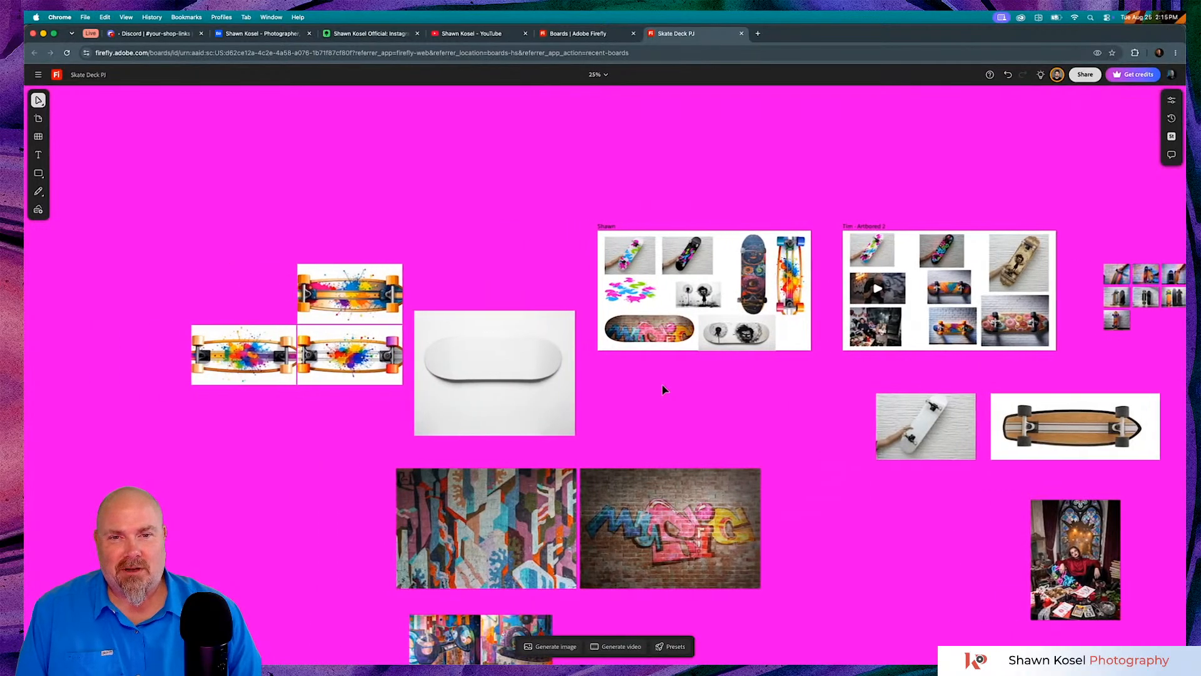
{"action": "scroll", "coordinate": [663, 389], "scroll_direction": "down", "scroll_amount": 2}
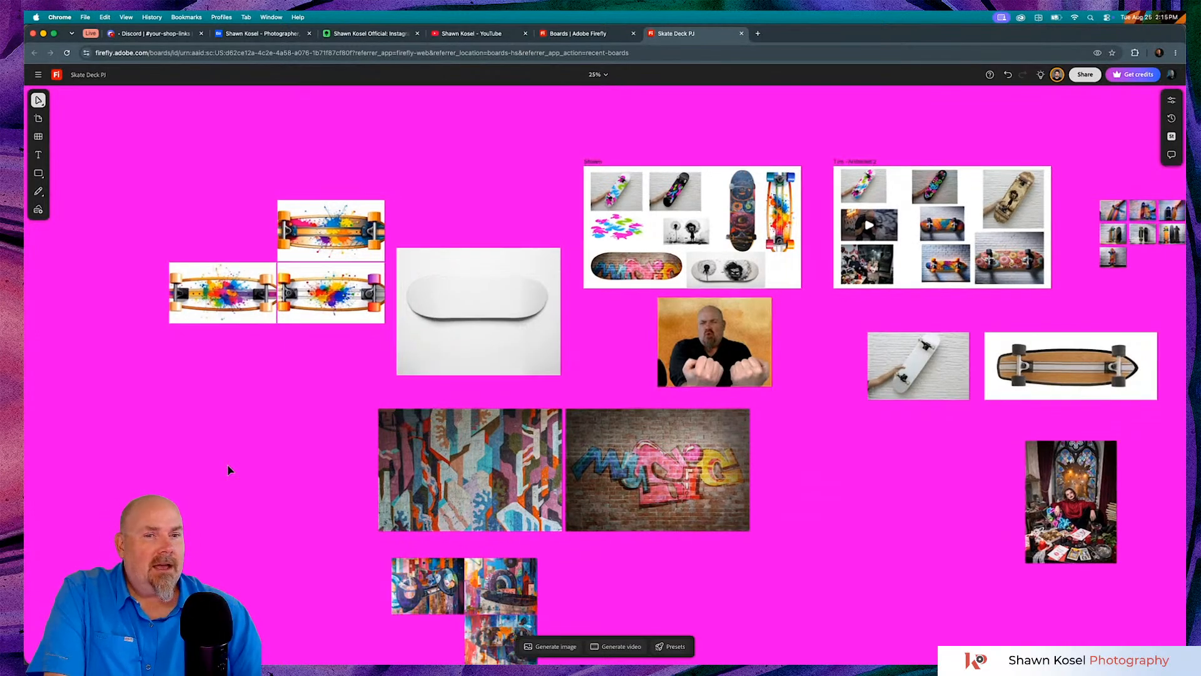
{"action": "key", "text": "super+plus"}
{"action": "key", "text": "super+plus"}
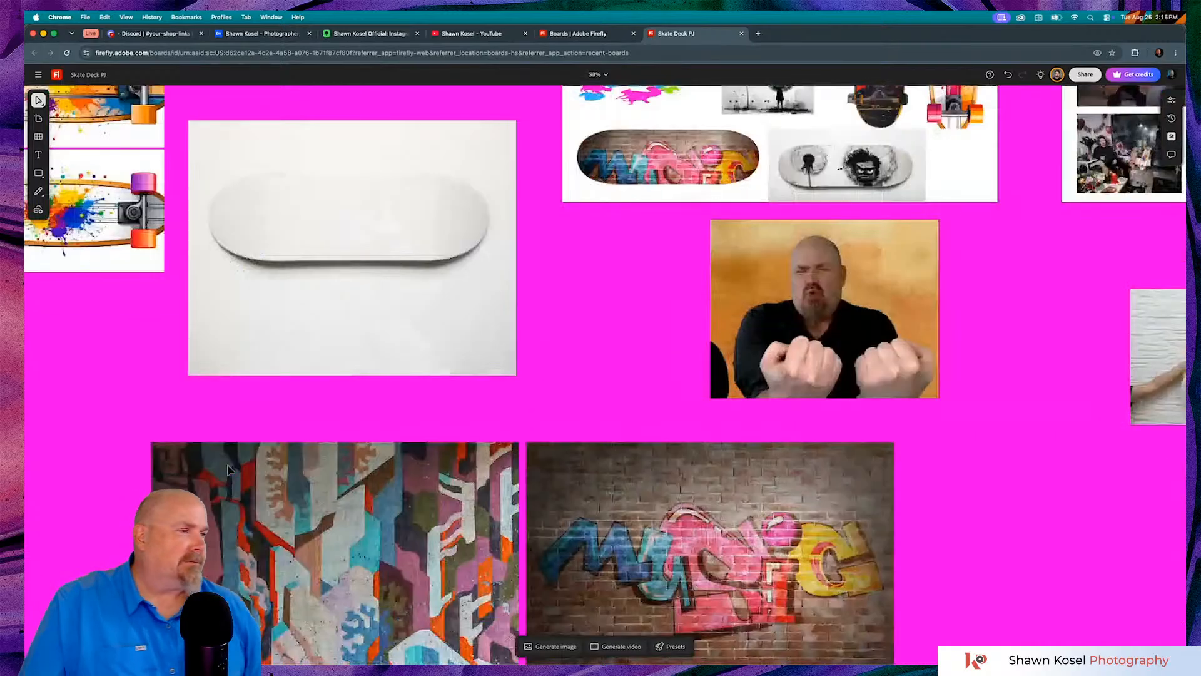
{"action": "scroll", "coordinate": [229, 469], "scroll_direction": "right", "scroll_amount": 5}
{"action": "scroll", "coordinate": [228, 469], "scroll_direction": "right", "scroll_amount": 5}
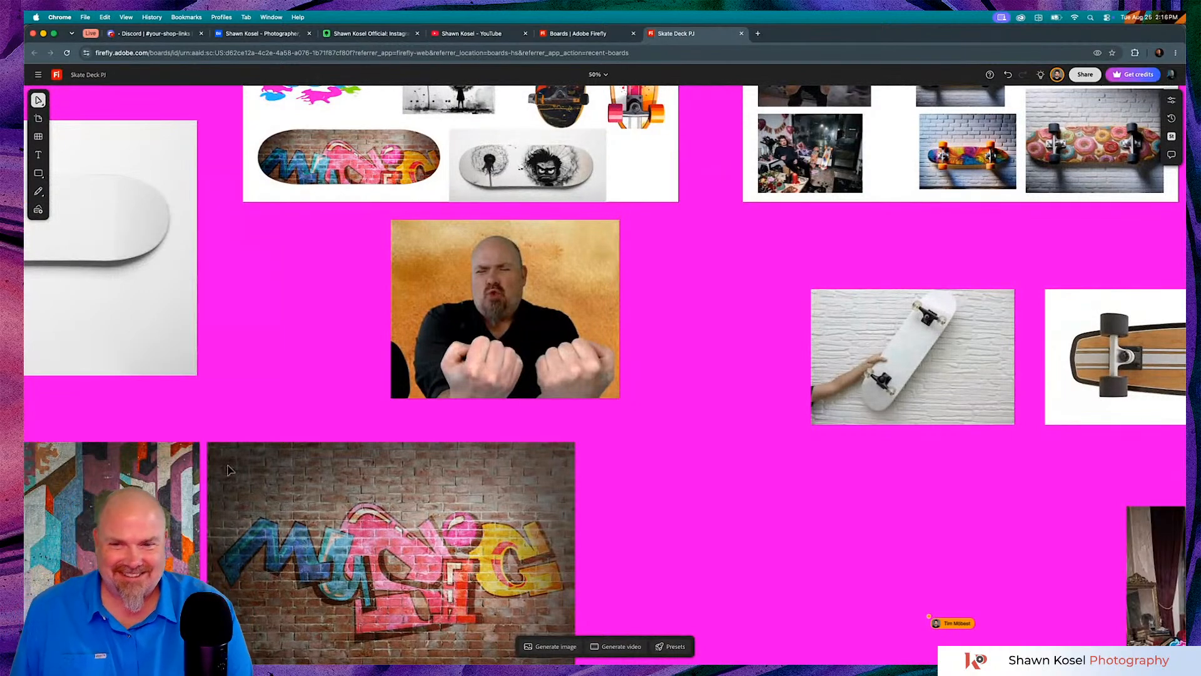
{"action": "key", "text": "super+minus"}
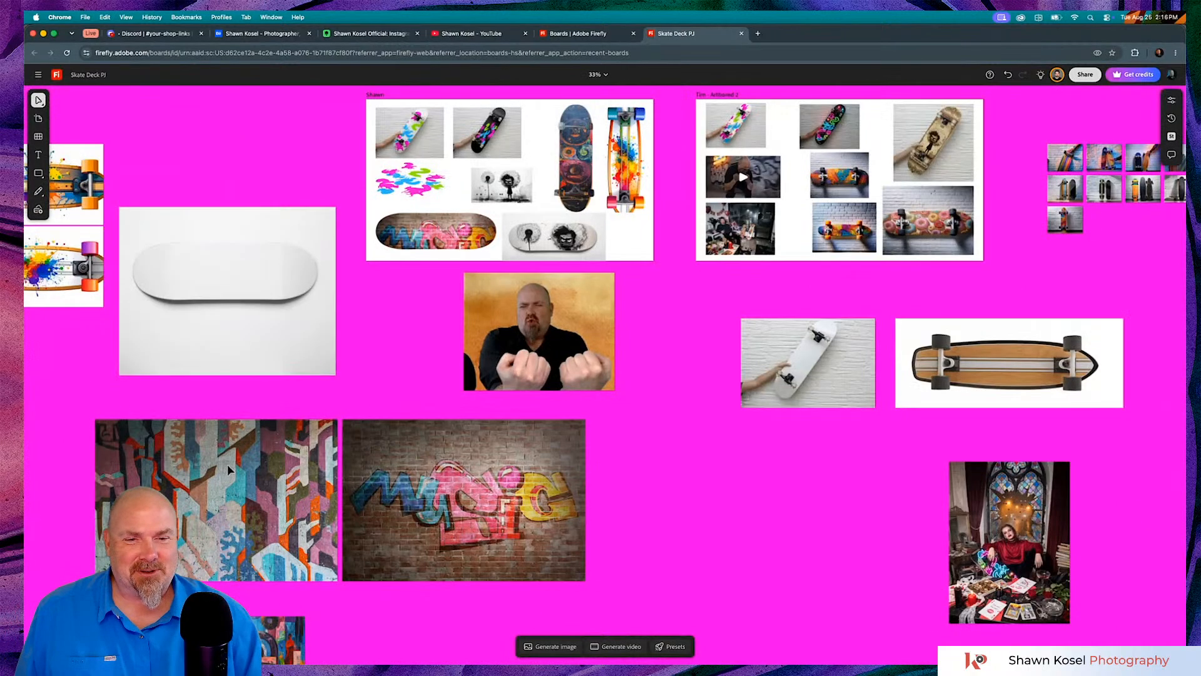
{"action": "key", "text": "super+minus"}
{"action": "key", "text": "super+plus"}
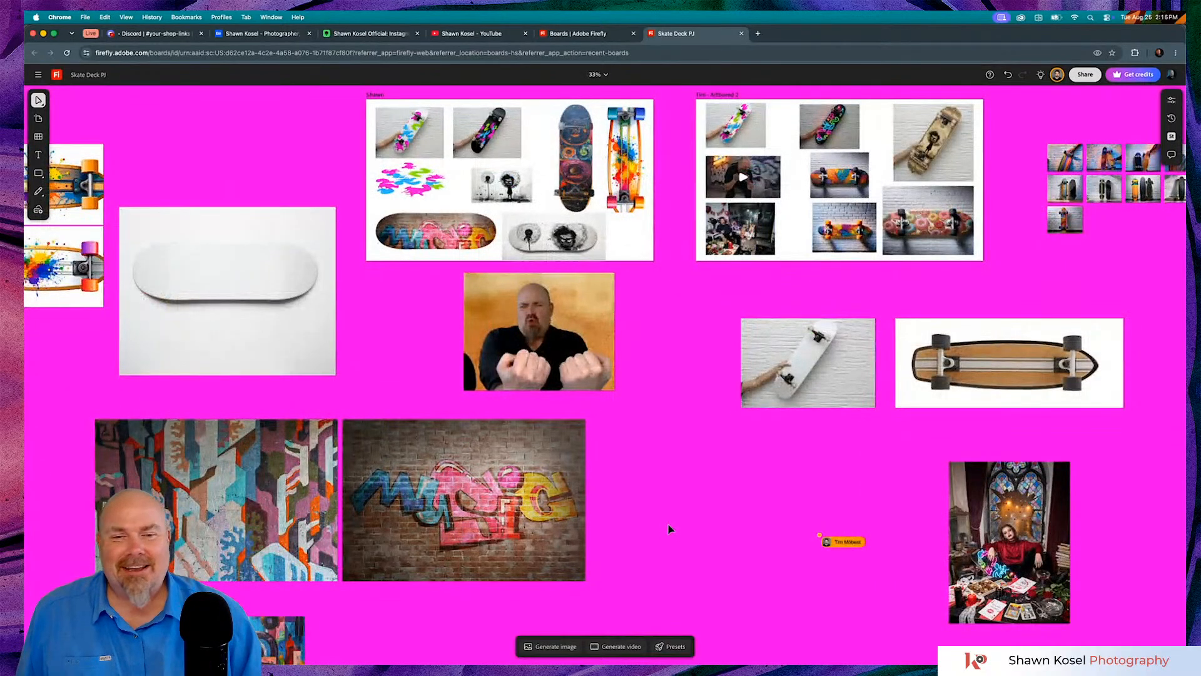
- Try a red #D14242 canvas fill, replace it with the dark gray sampled from the interface, and close the canvas properties
{"action": "right_click", "coordinate": [680, 489]}
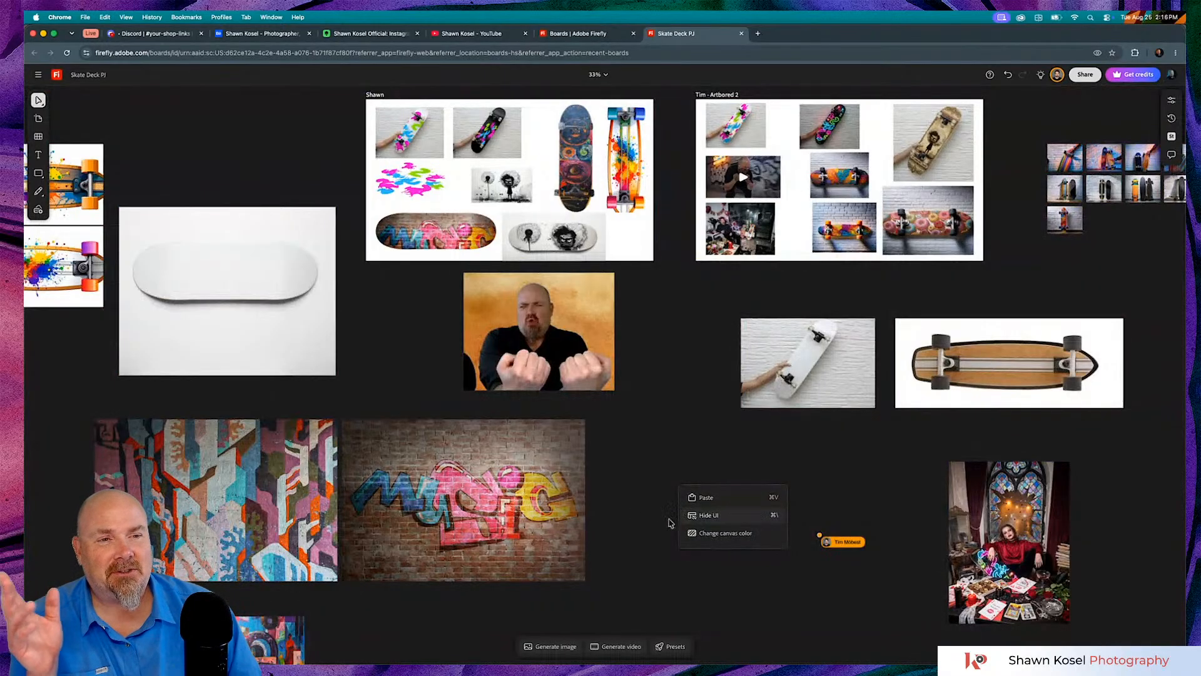
{"action": "left_click", "coordinate": [718, 533]}
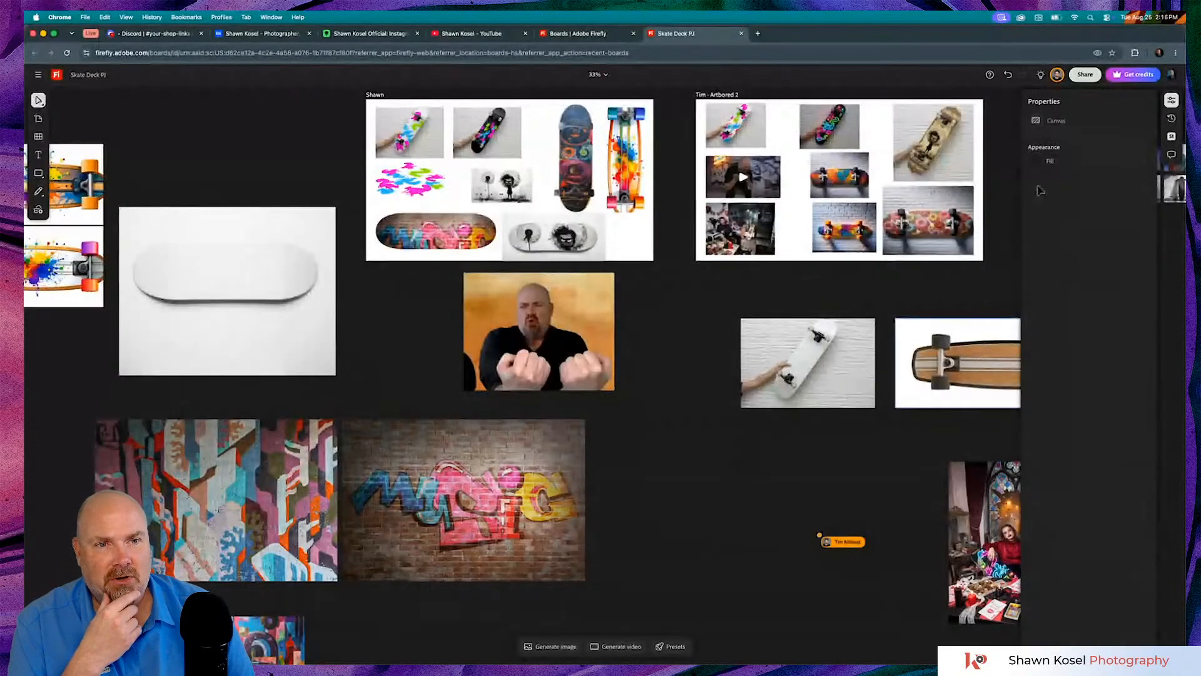
{"action": "left_click", "coordinate": [1035, 164]}
{"action": "left_click", "coordinate": [975, 191]}
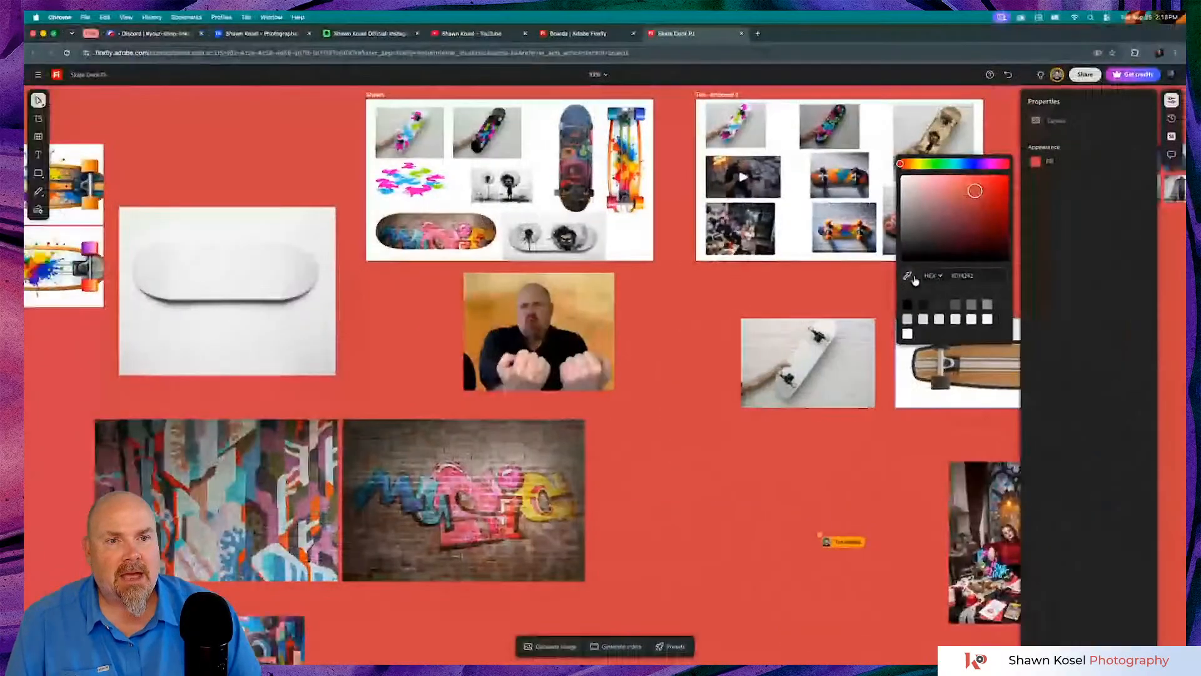
{"action": "left_click", "coordinate": [895, 276]}
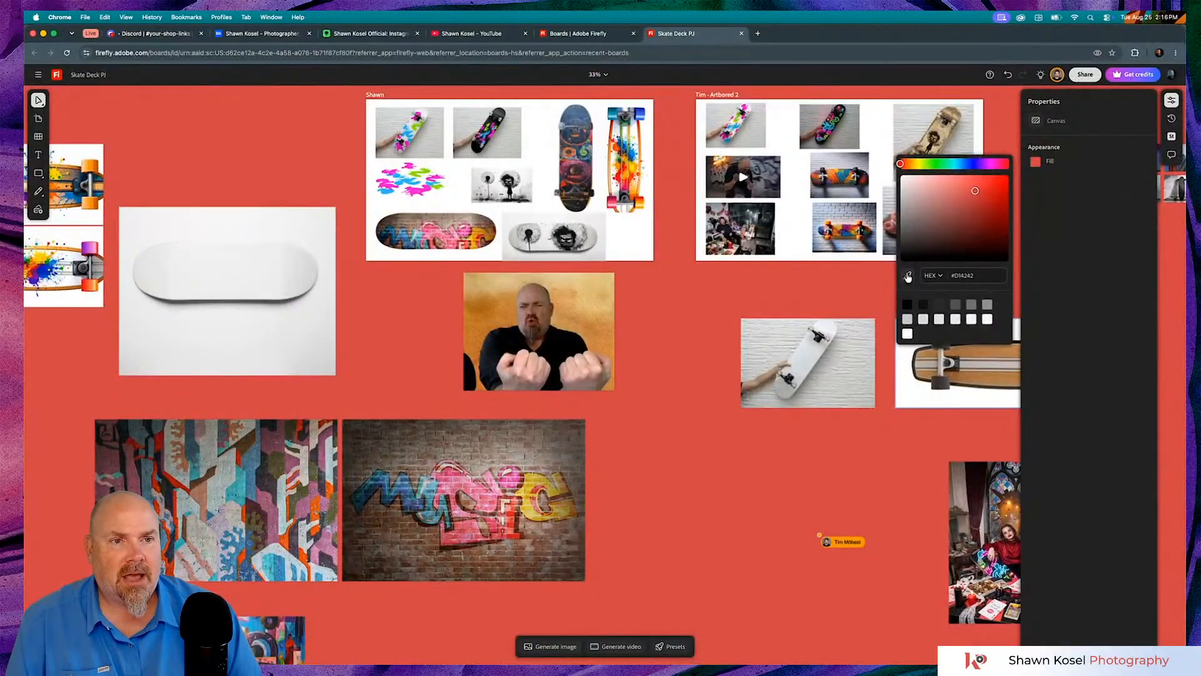
{"action": "left_click", "coordinate": [1085, 245]}
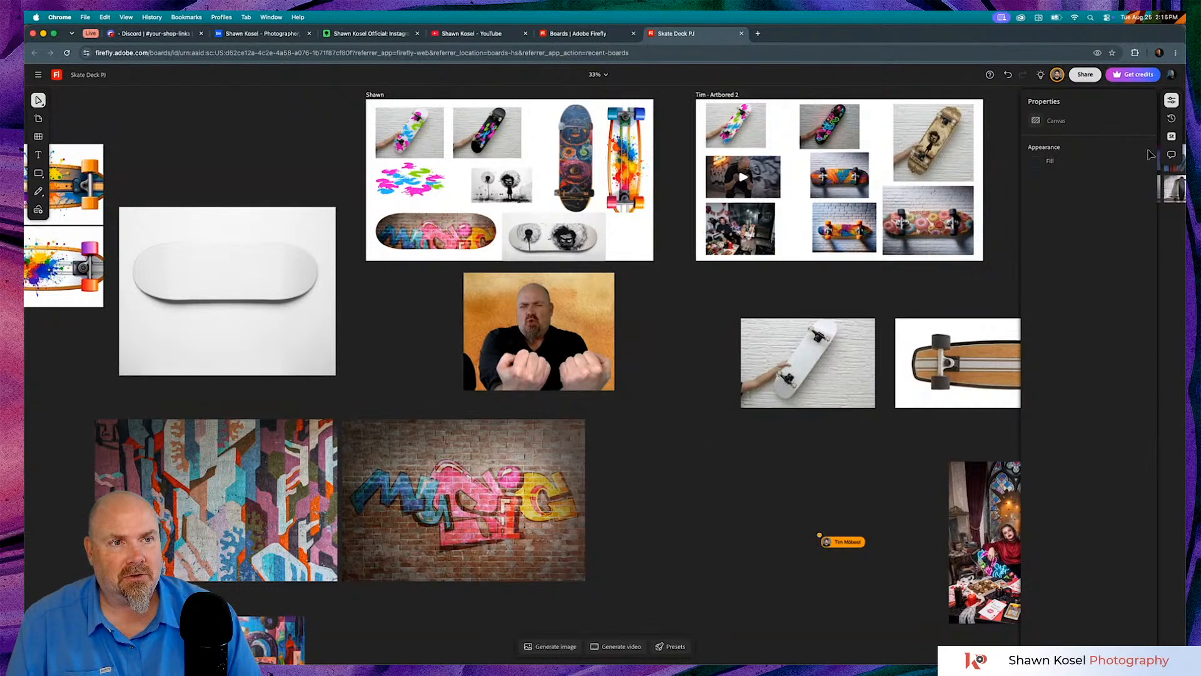
{"action": "left_click", "coordinate": [1171, 100]}
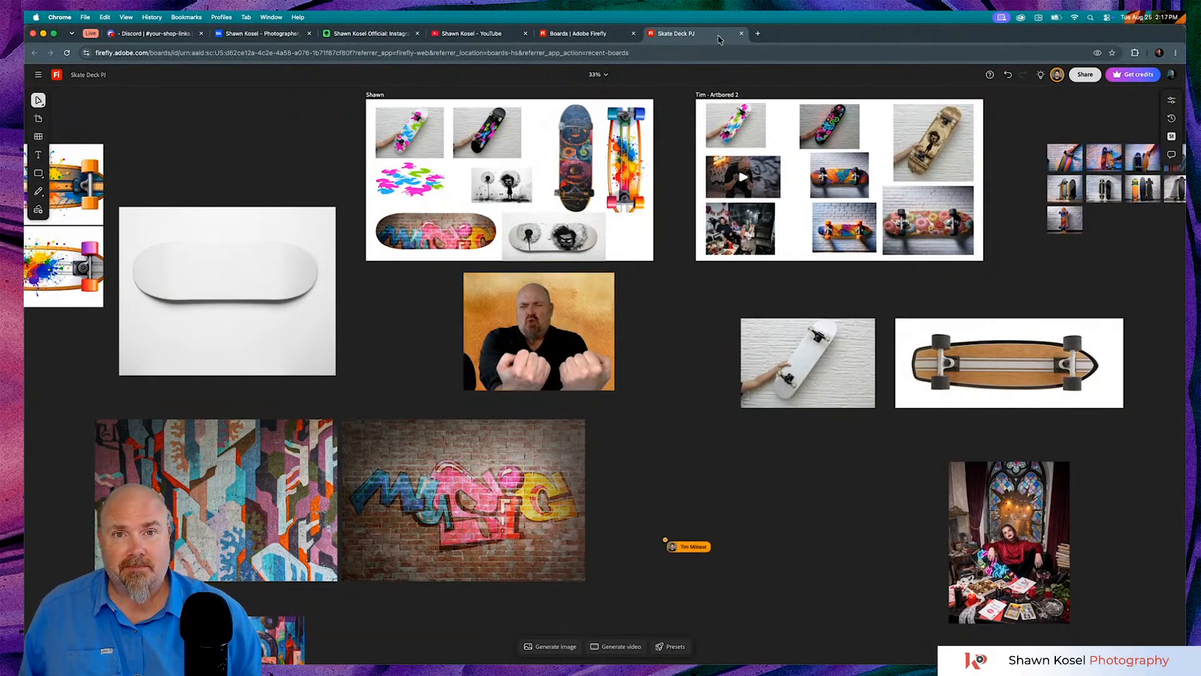
- Close the Skate Deck PJ board and Firefly browser tabs and switch to Lightroom Classic
{"action": "left_click", "coordinate": [740, 34]}
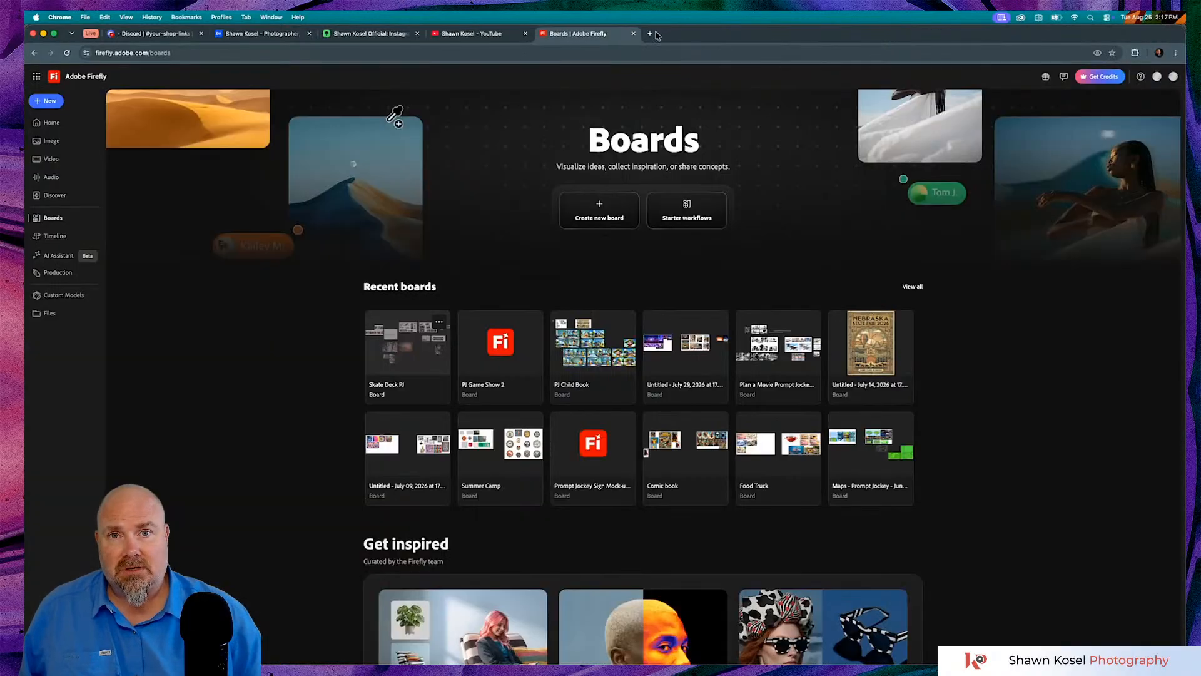
{"action": "left_click", "coordinate": [634, 34]}
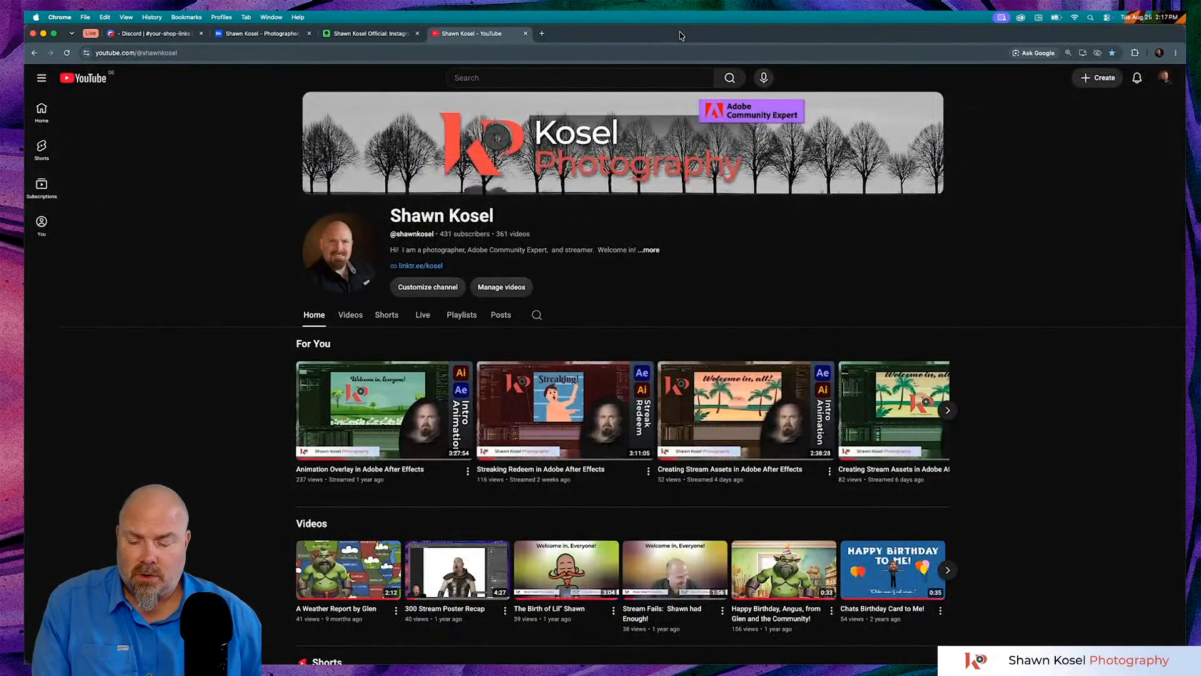
{"action": "key", "text": "super+Tab"}
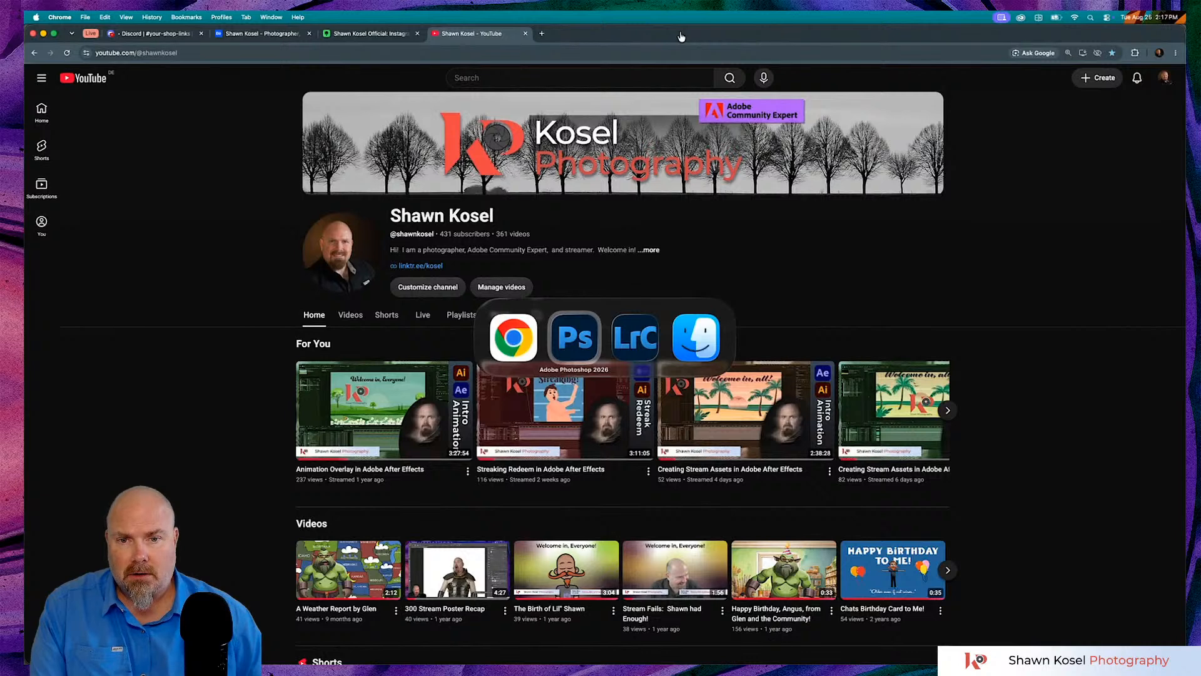
{"action": "key", "text": "super+Tab"}
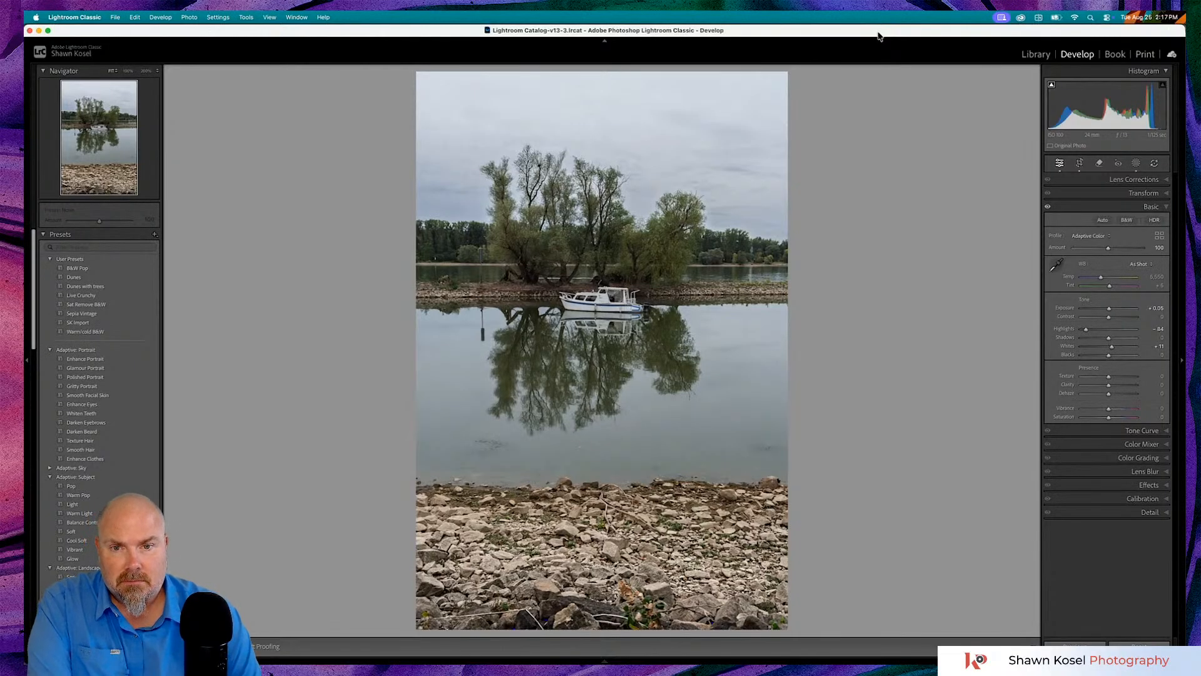
- Compare the boat photo's before and after versions twice, finishing on the edited version
{"action": "key", "text": "backslash"}
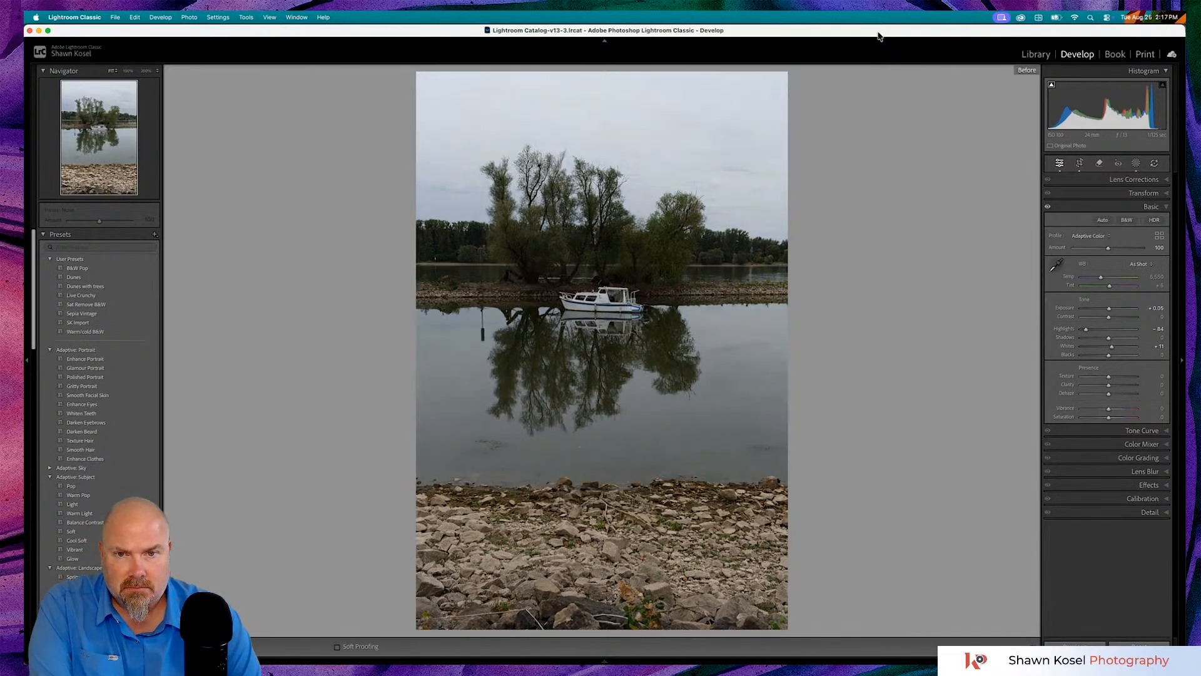
{"action": "key", "text": "backslash"}
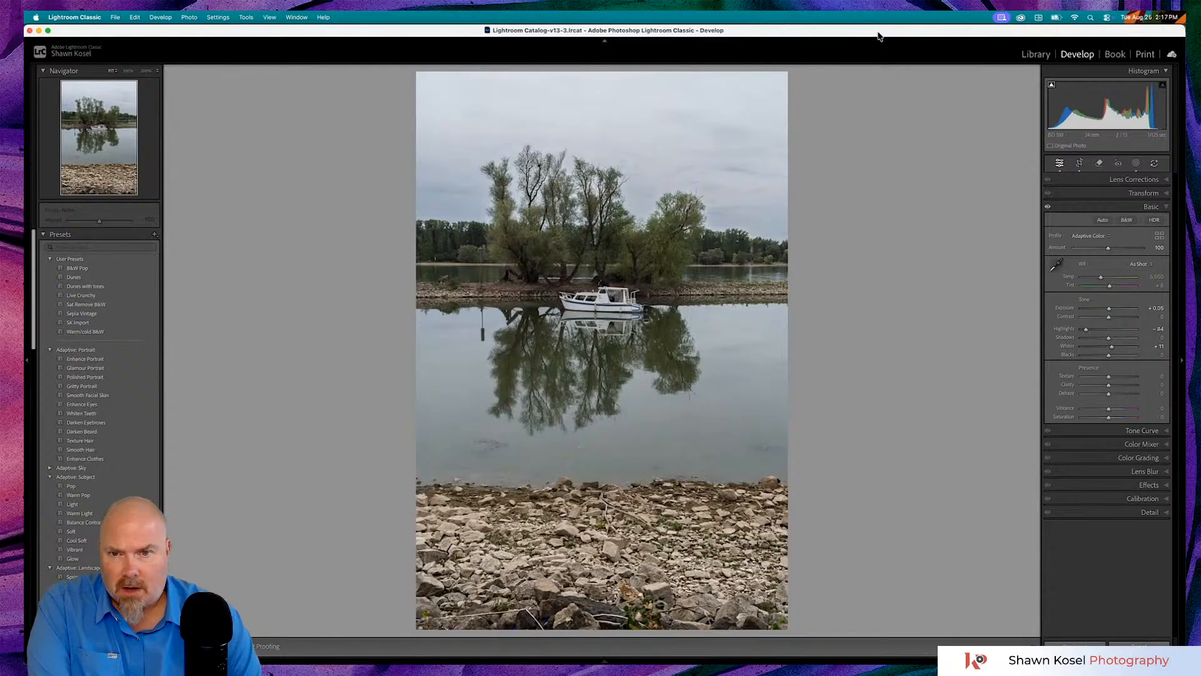
{"action": "key", "text": "backslash"}
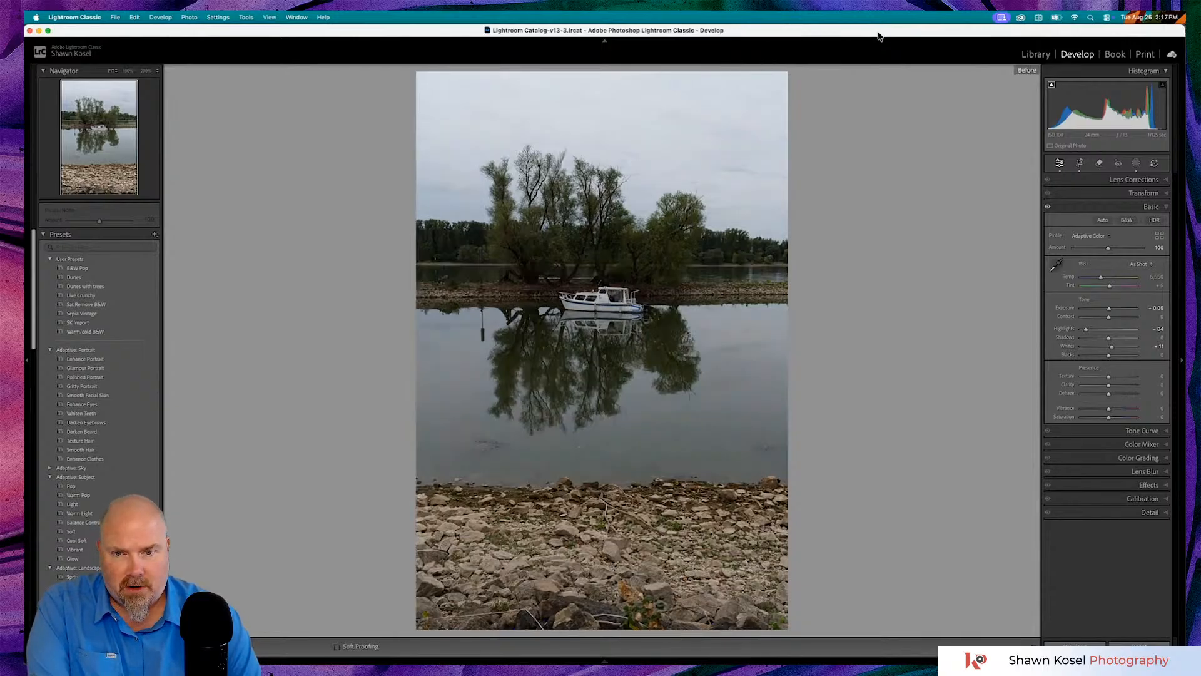
{"action": "key", "text": "backslash"}
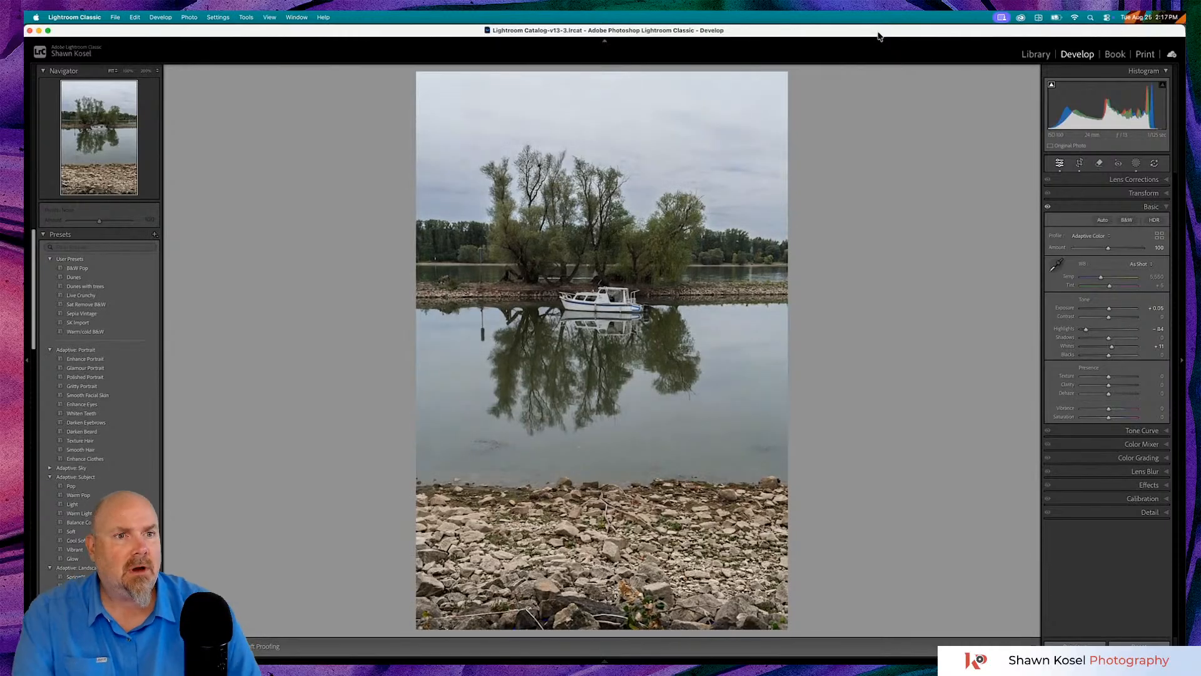
- Crop the boat photo tighter, trimming sky off the top and narrowing both sides around the trees and boat
{"action": "left_click", "coordinate": [1080, 163]}
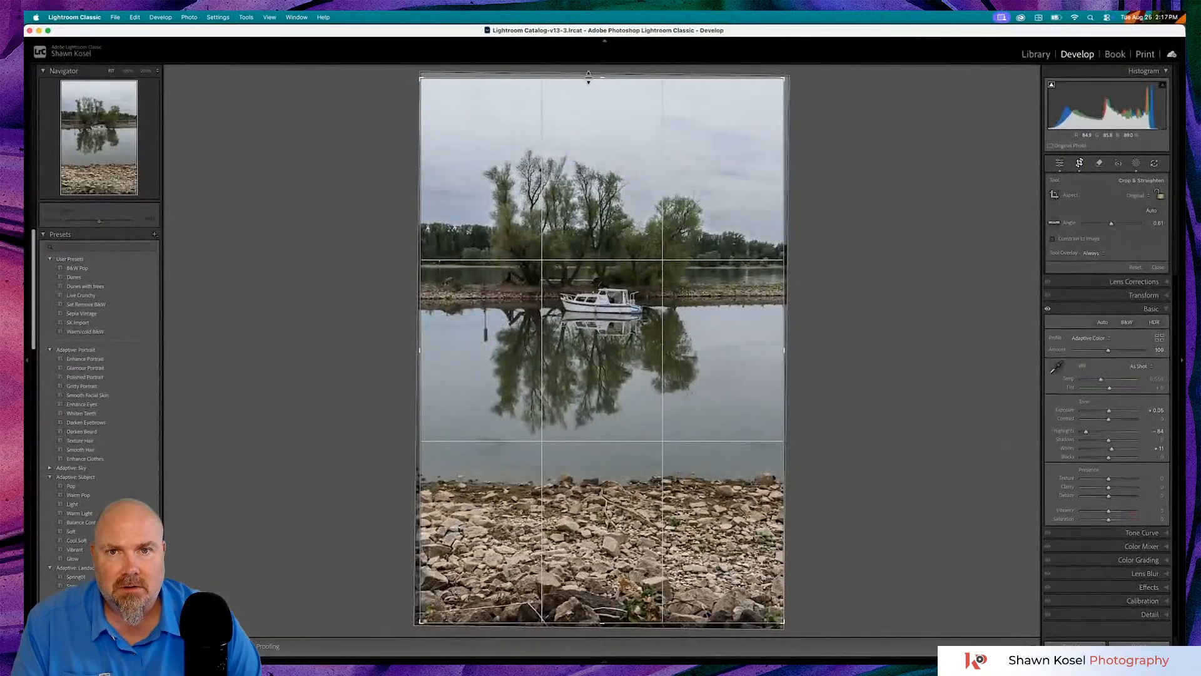
{"action": "mouse_move", "coordinate": [602, 77]}
{"action": "left_mouse_down"}
{"action": "mouse_move", "coordinate": [600, 107]}
{"action": "mouse_move", "coordinate": [600, 78]}
{"action": "left_mouse_up"}
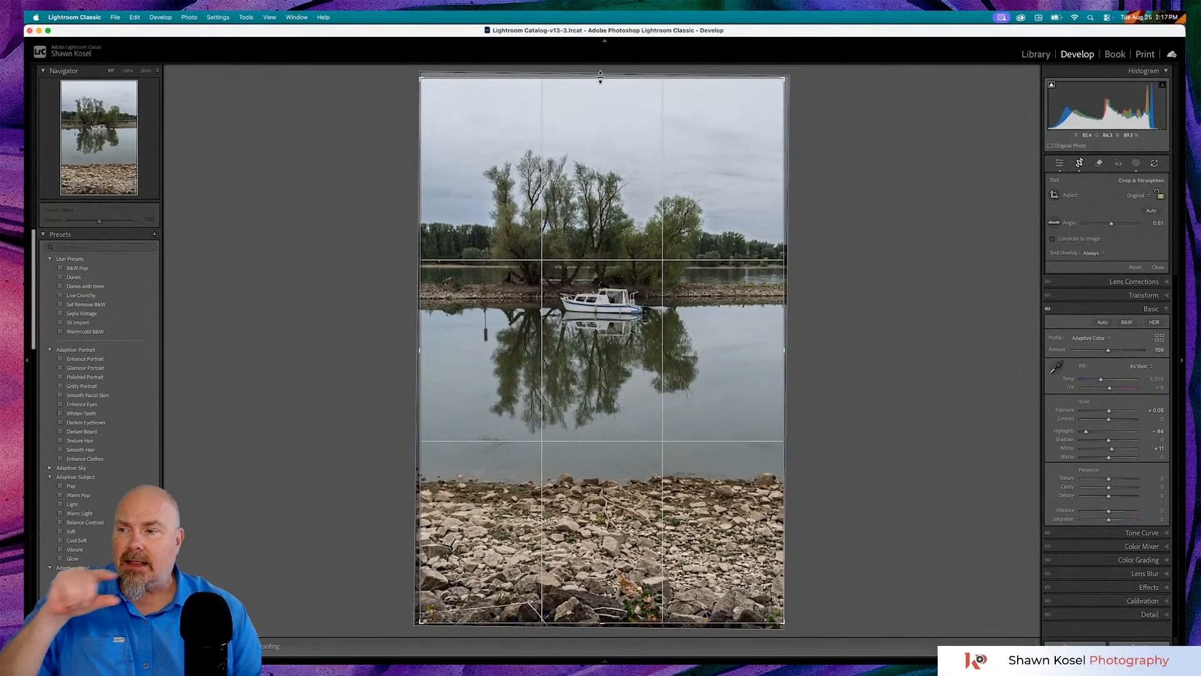
{"action": "left_click_drag", "start_coordinate": [600, 77], "coordinate": [601, 107]}
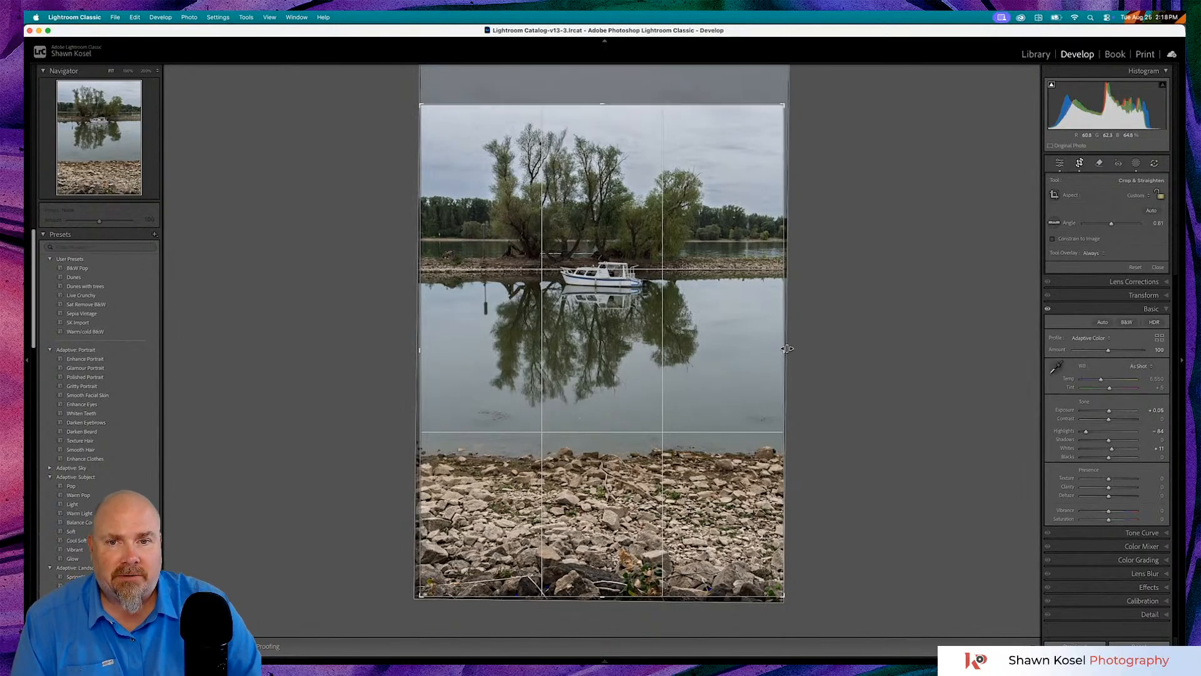
{"action": "left_click_drag", "start_coordinate": [787, 348], "coordinate": [770, 348]}
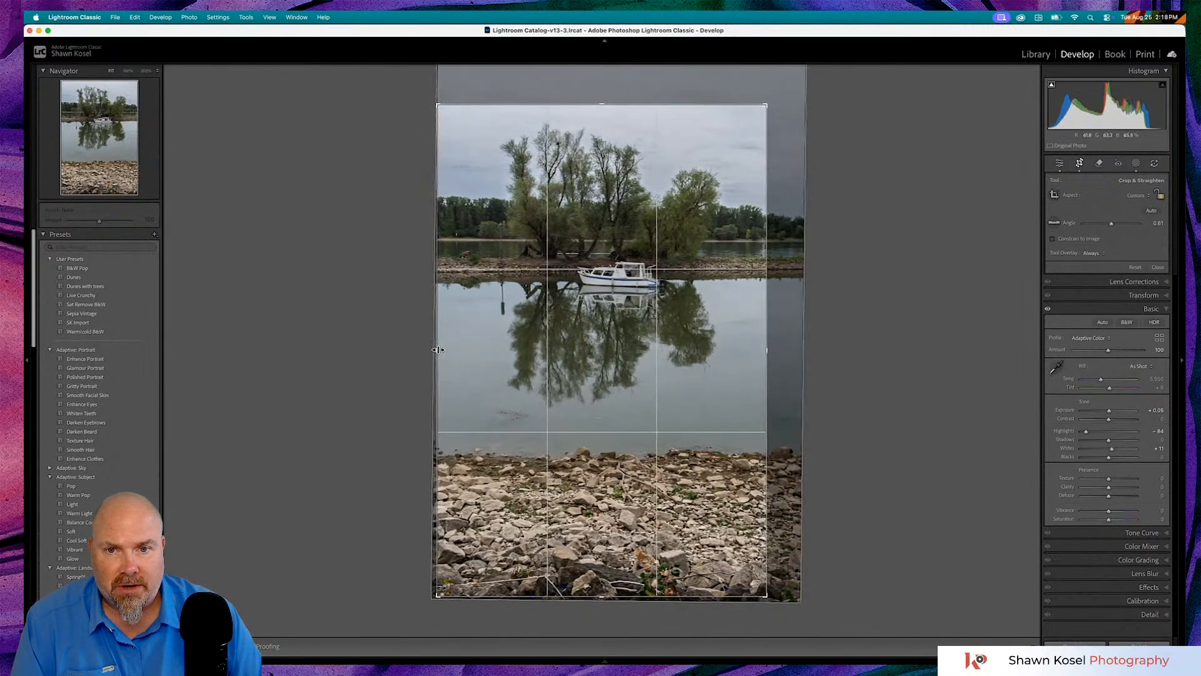
{"action": "left_click_drag", "start_coordinate": [437, 350], "coordinate": [455, 350]}
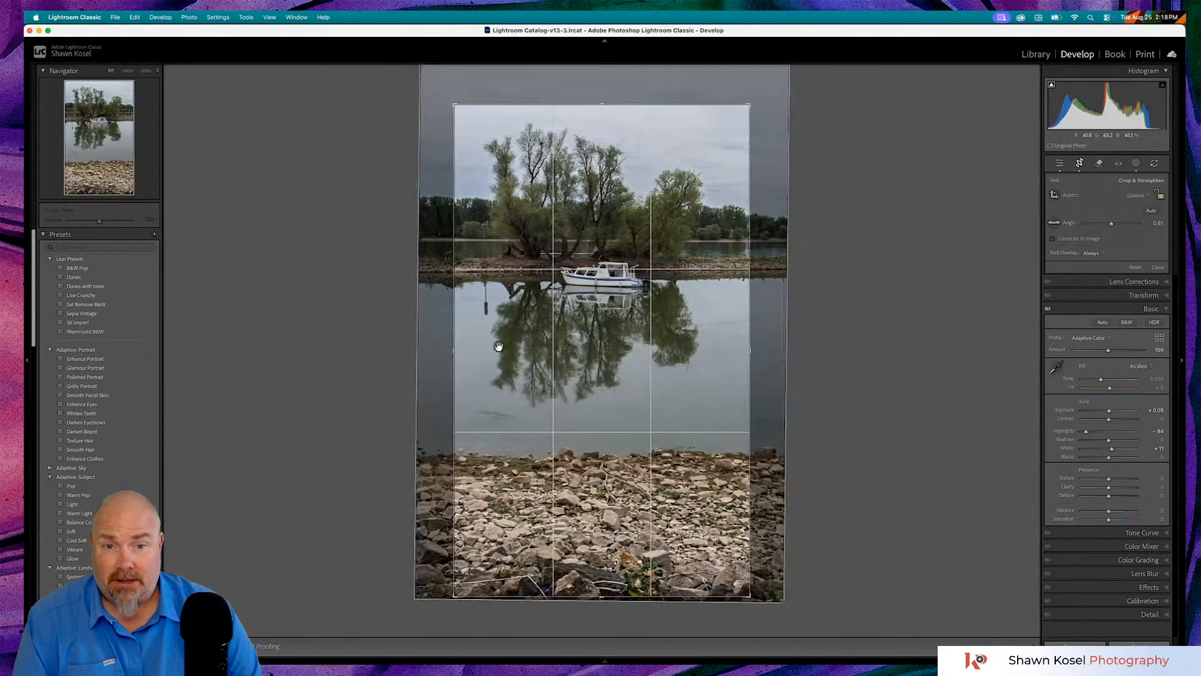
{"action": "left_click_drag", "start_coordinate": [754, 350], "coordinate": [760, 350]}
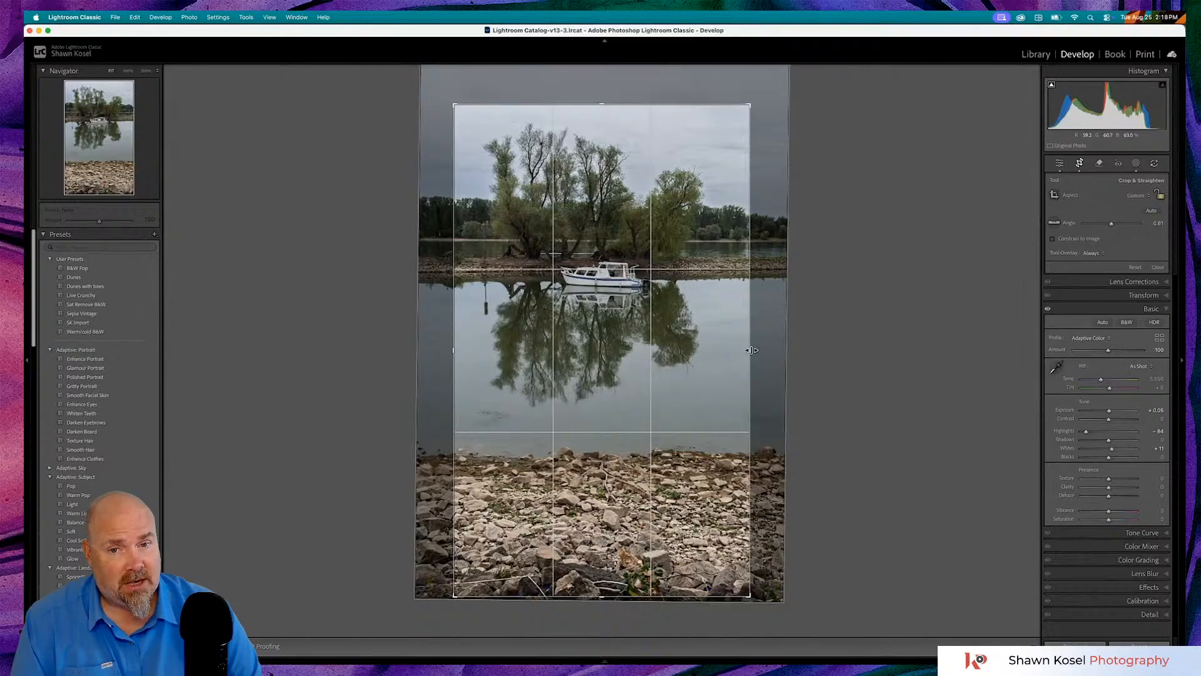
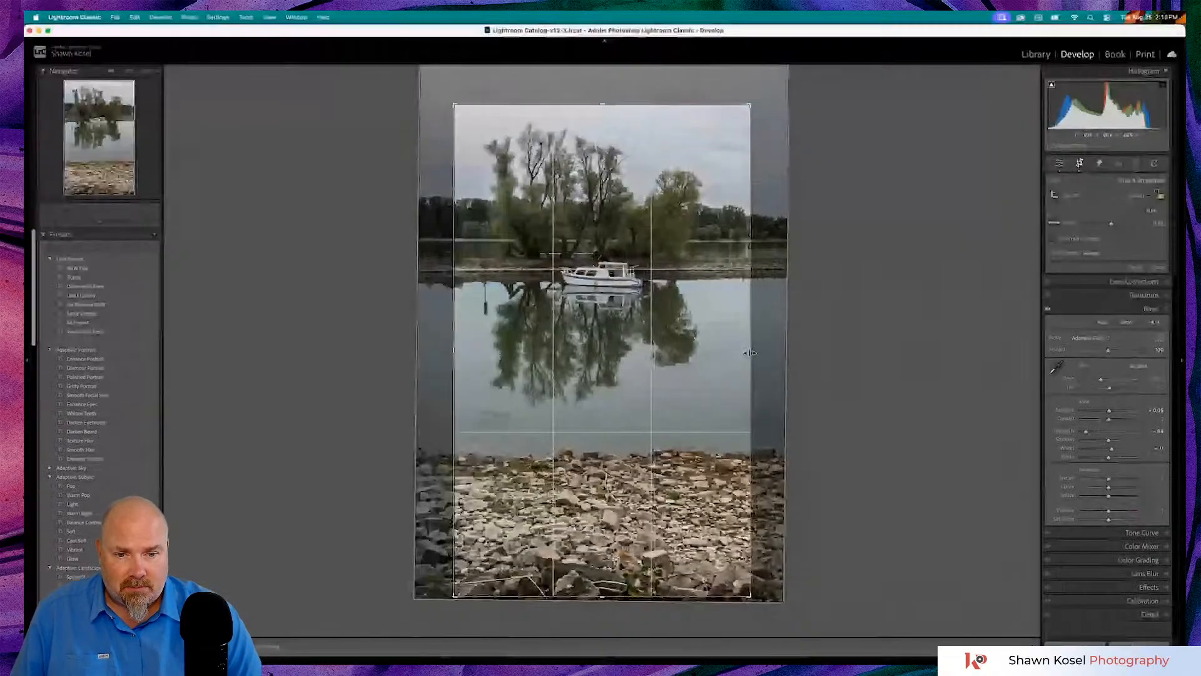
{"action": "left_click_drag", "start_coordinate": [750, 352], "coordinate": [748, 352]}
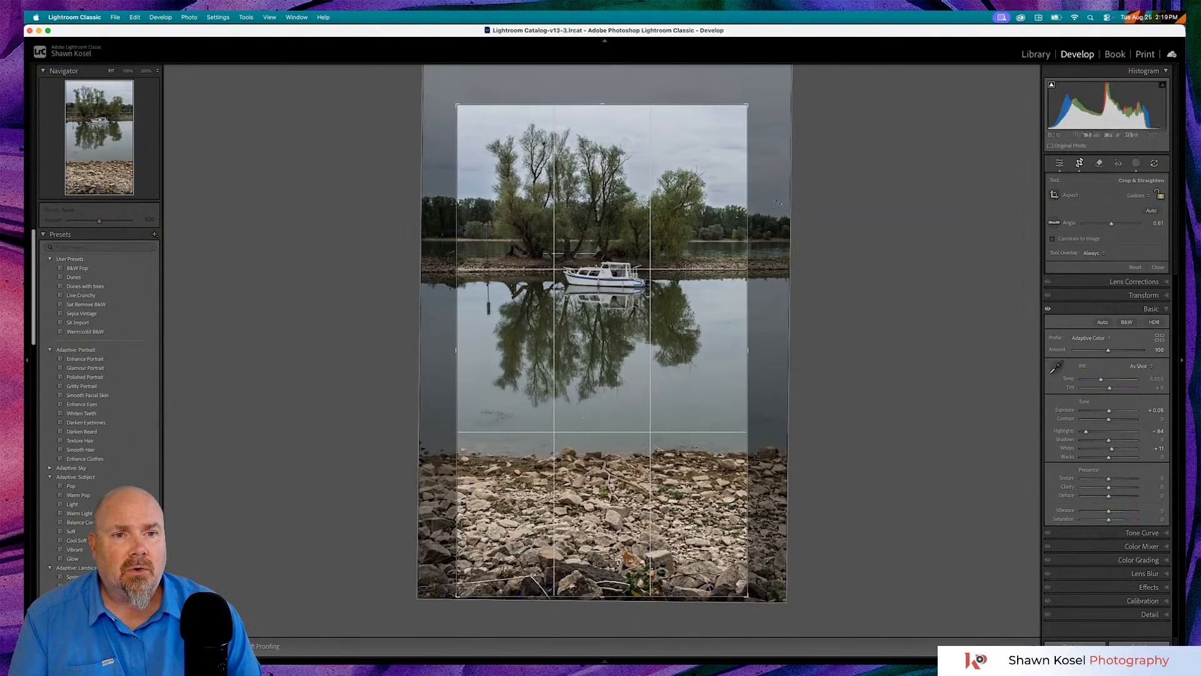
- Try the crop mask outside the frame at 100% and 20% opacity, finishing on 100%
{"action": "right_click", "coordinate": [871, 225]}
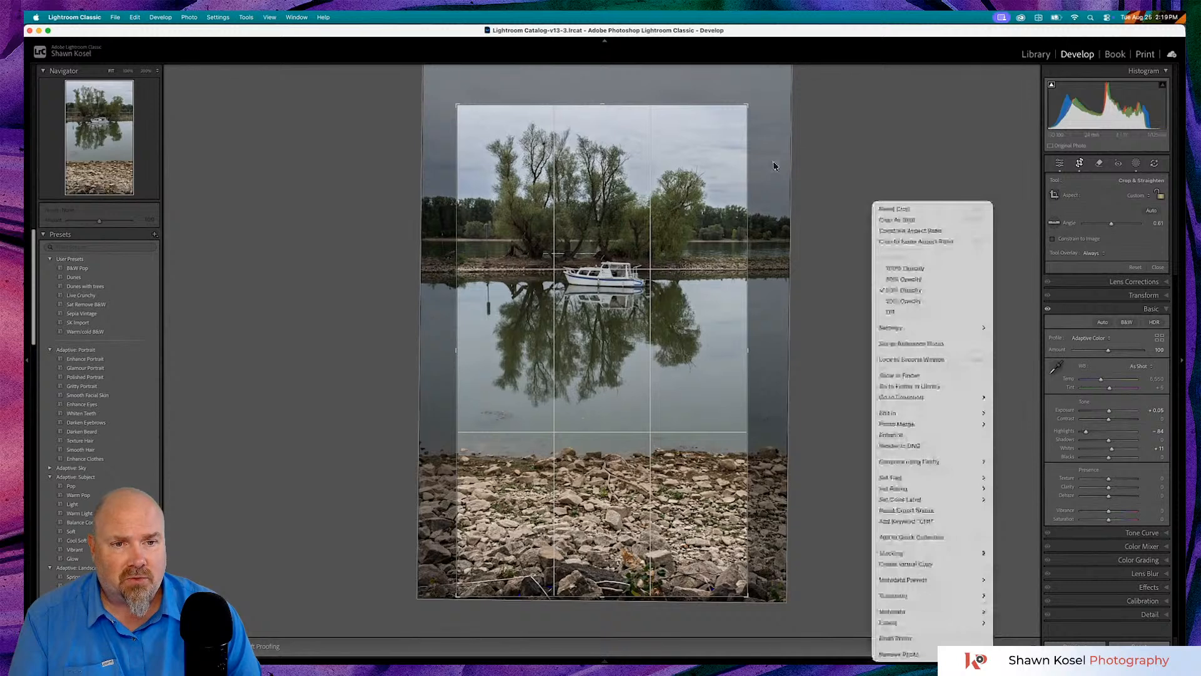
{"action": "left_click", "coordinate": [914, 269]}
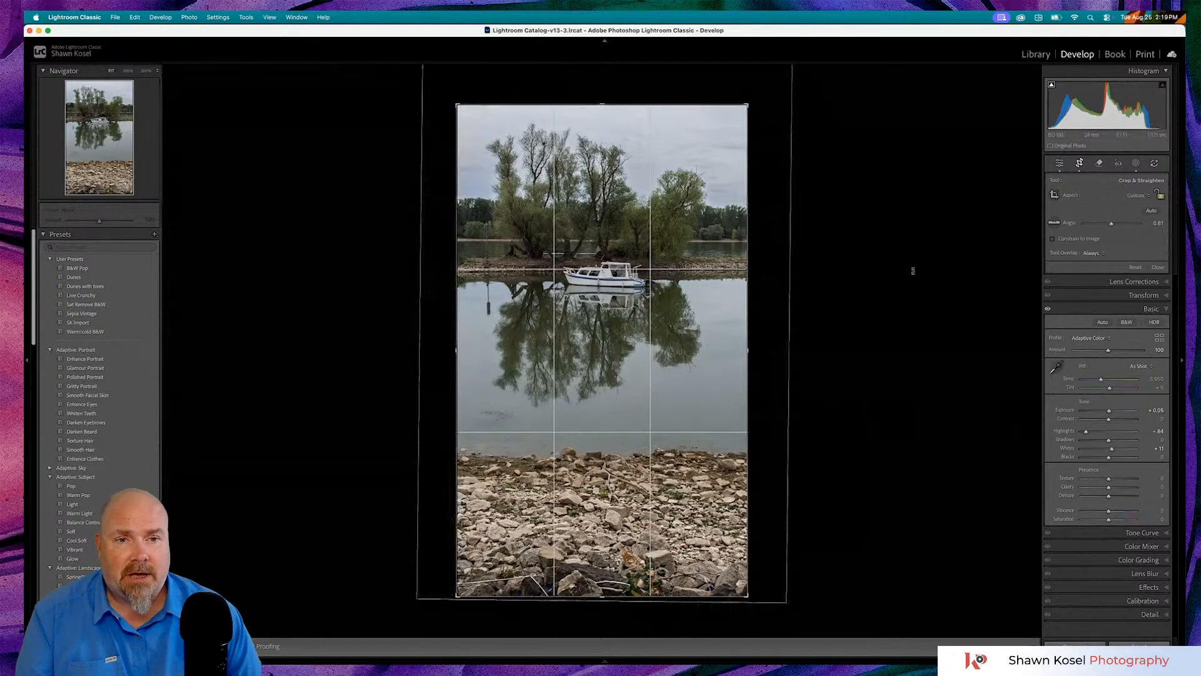
{"action": "left_click", "coordinate": [824, 263]}
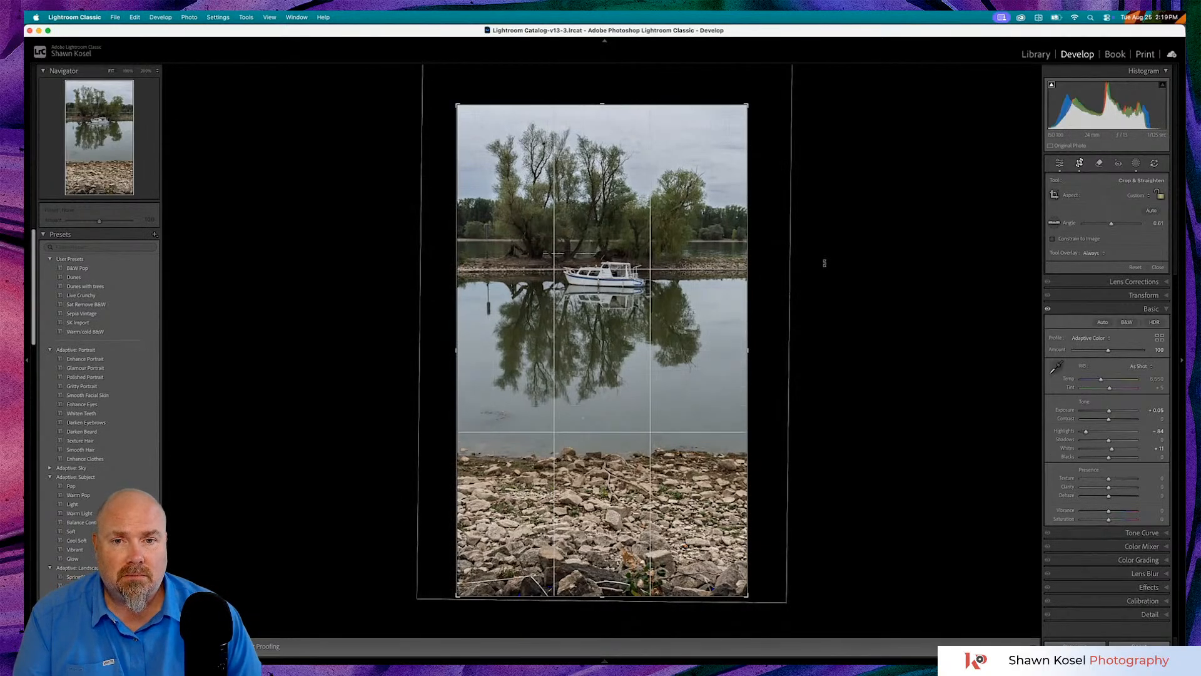
{"action": "right_click", "coordinate": [834, 262]}
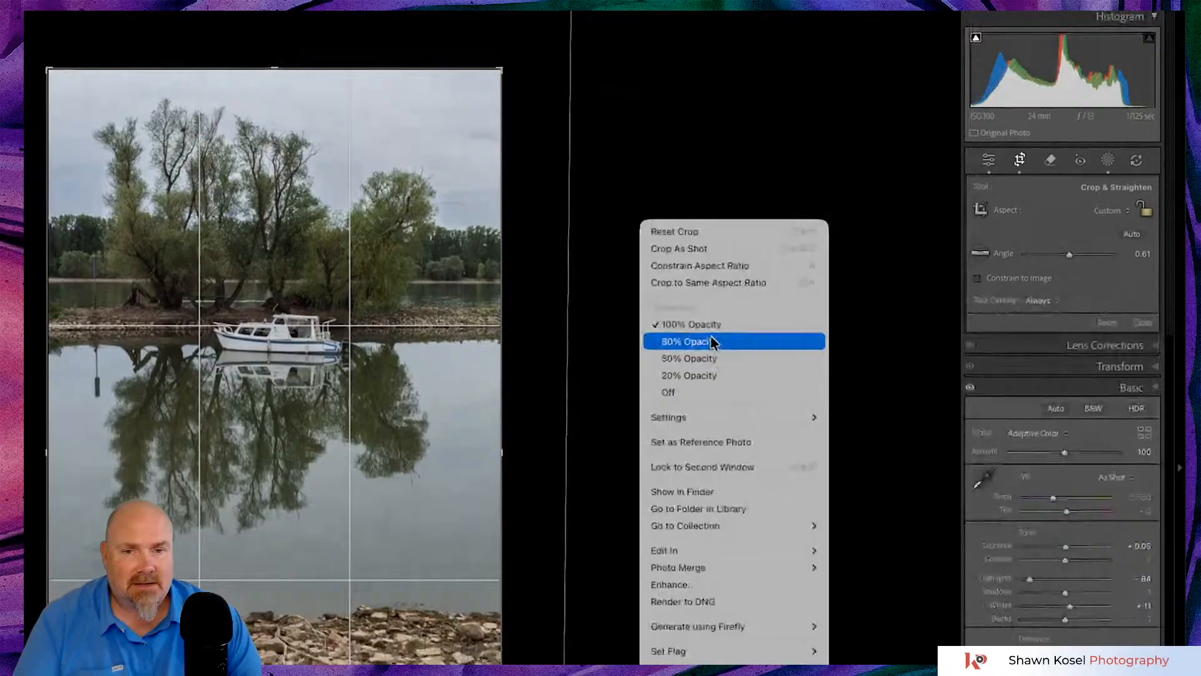
{"action": "left_click", "coordinate": [708, 375]}
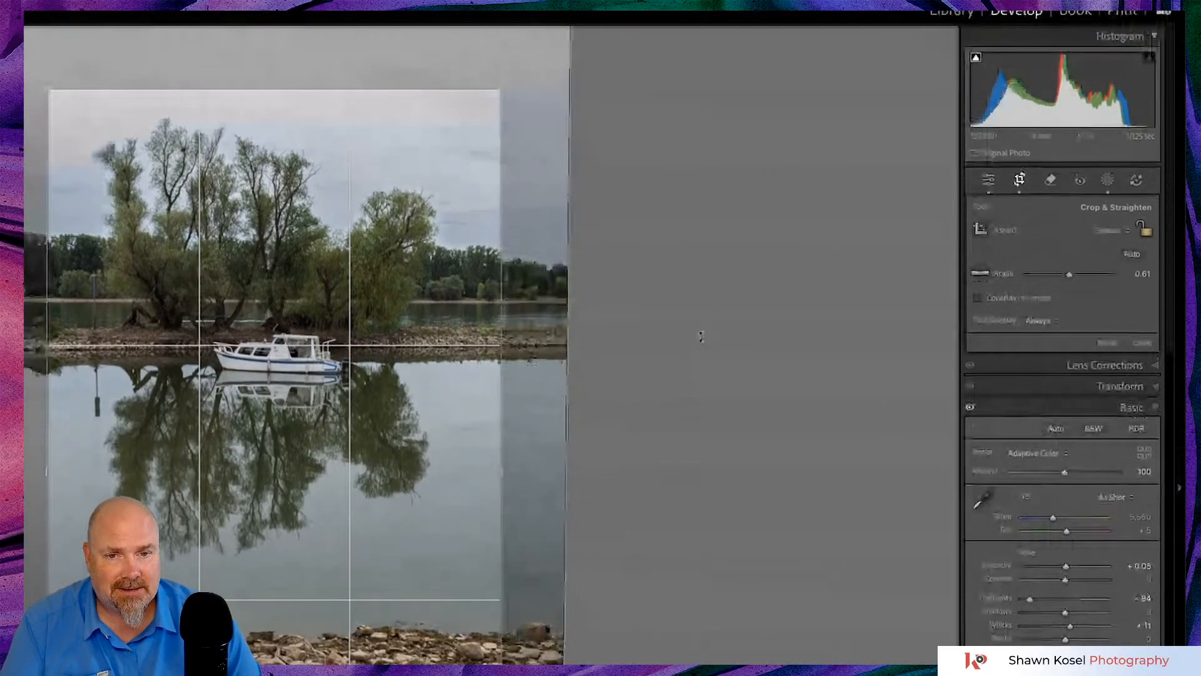
{"action": "right_click", "coordinate": [700, 337]}
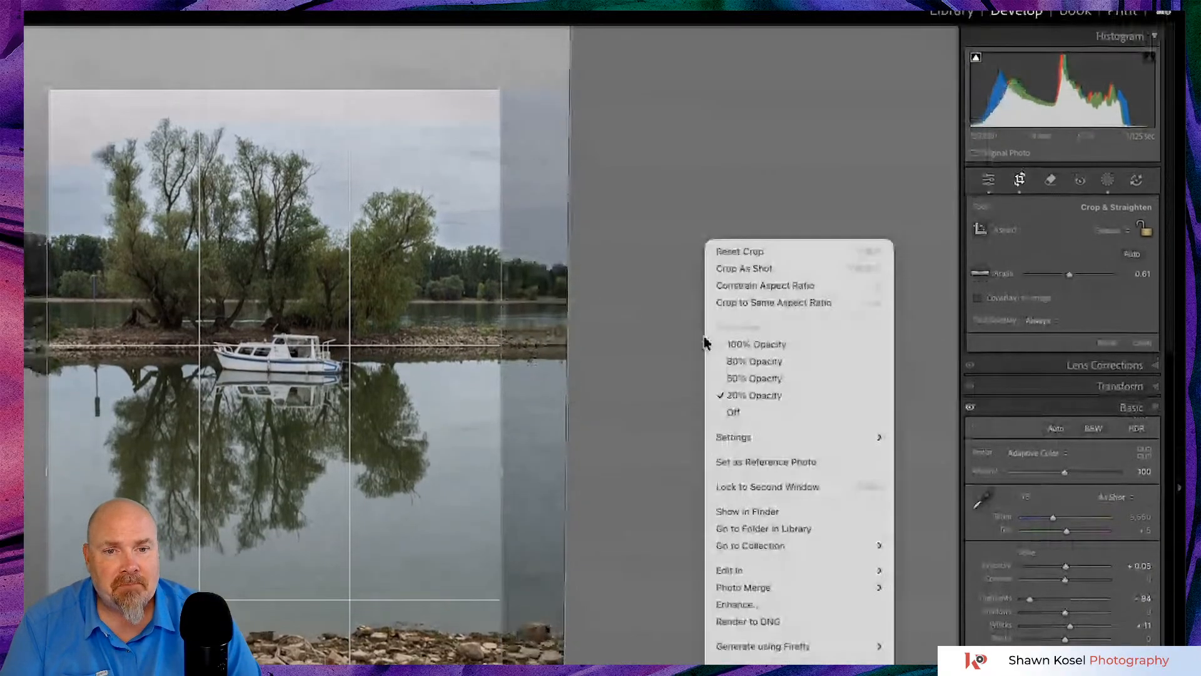
{"action": "left_click", "coordinate": [748, 345]}
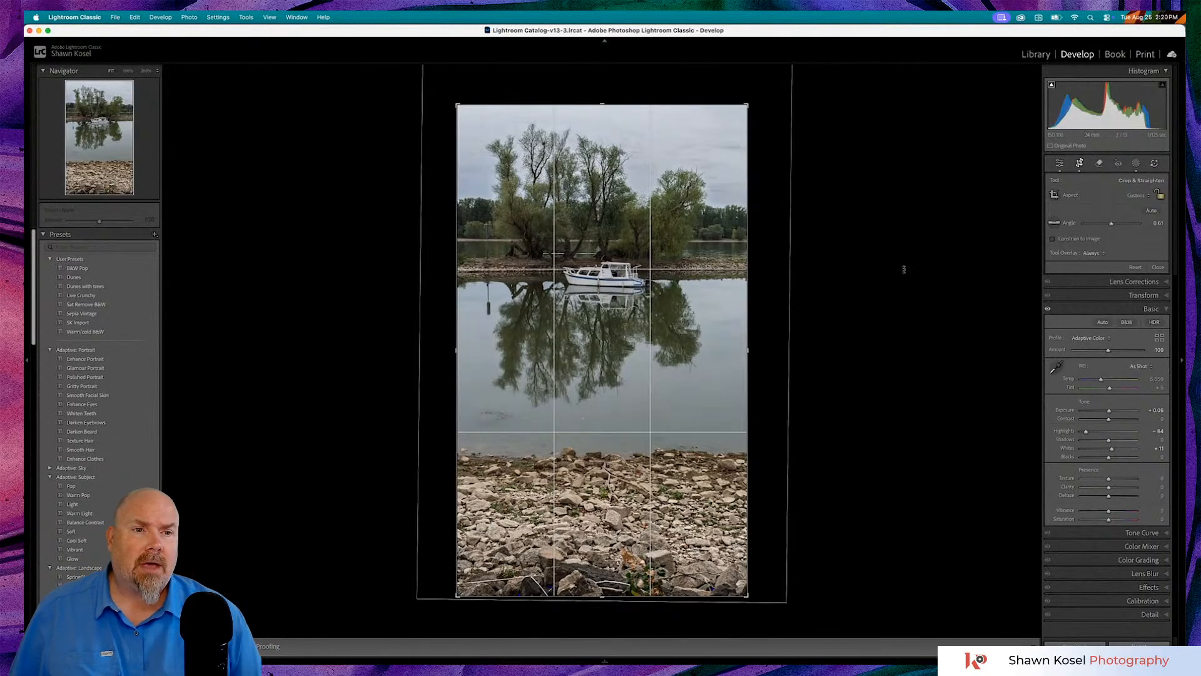
- Set the crop mask to 20% opacity and apply the crop to the photo
{"action": "right_click", "coordinate": [903, 267]}
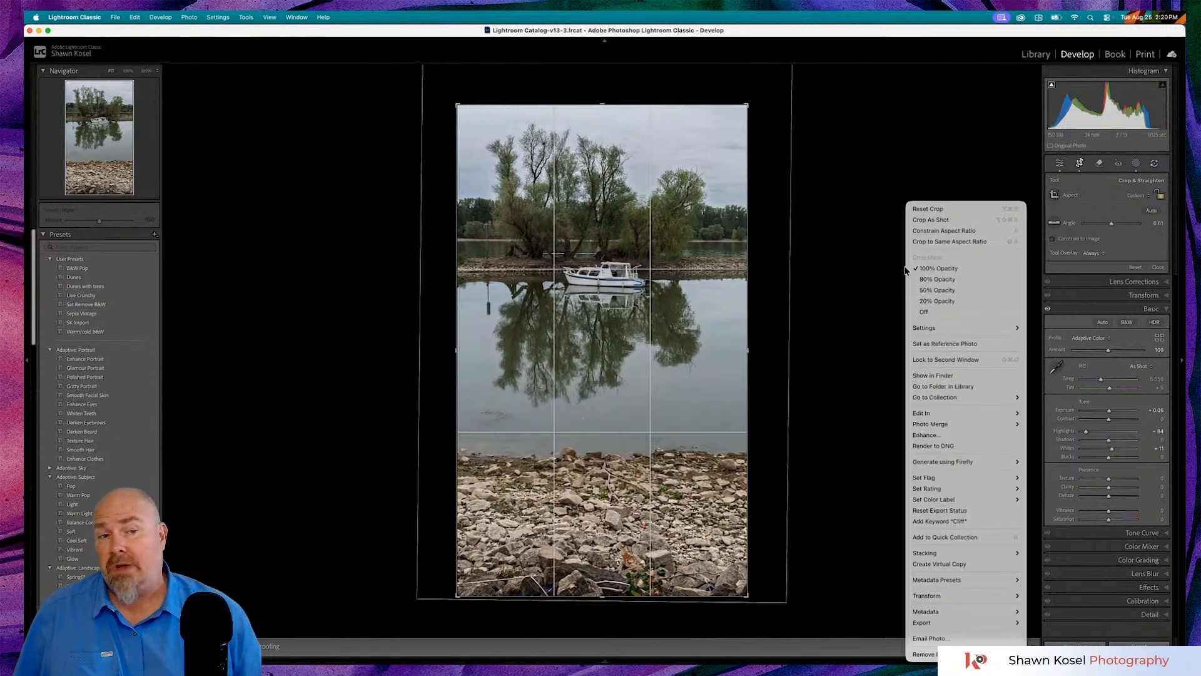
{"action": "left_click", "coordinate": [940, 301]}
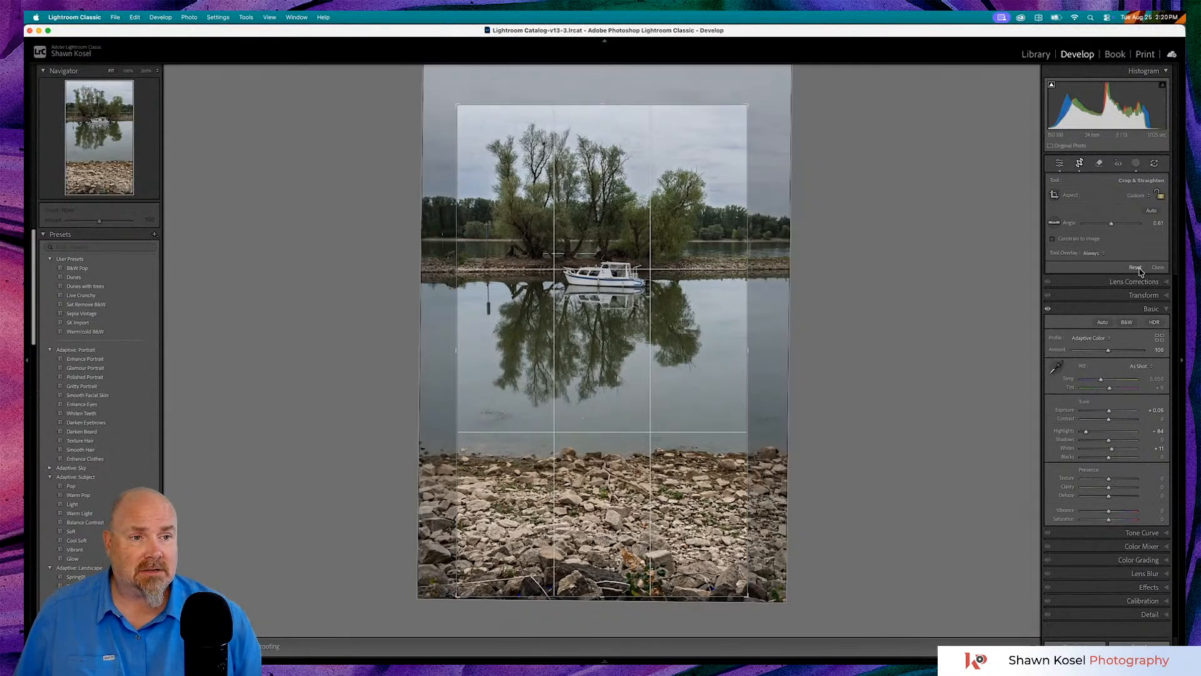
{"action": "left_click", "coordinate": [1158, 268]}
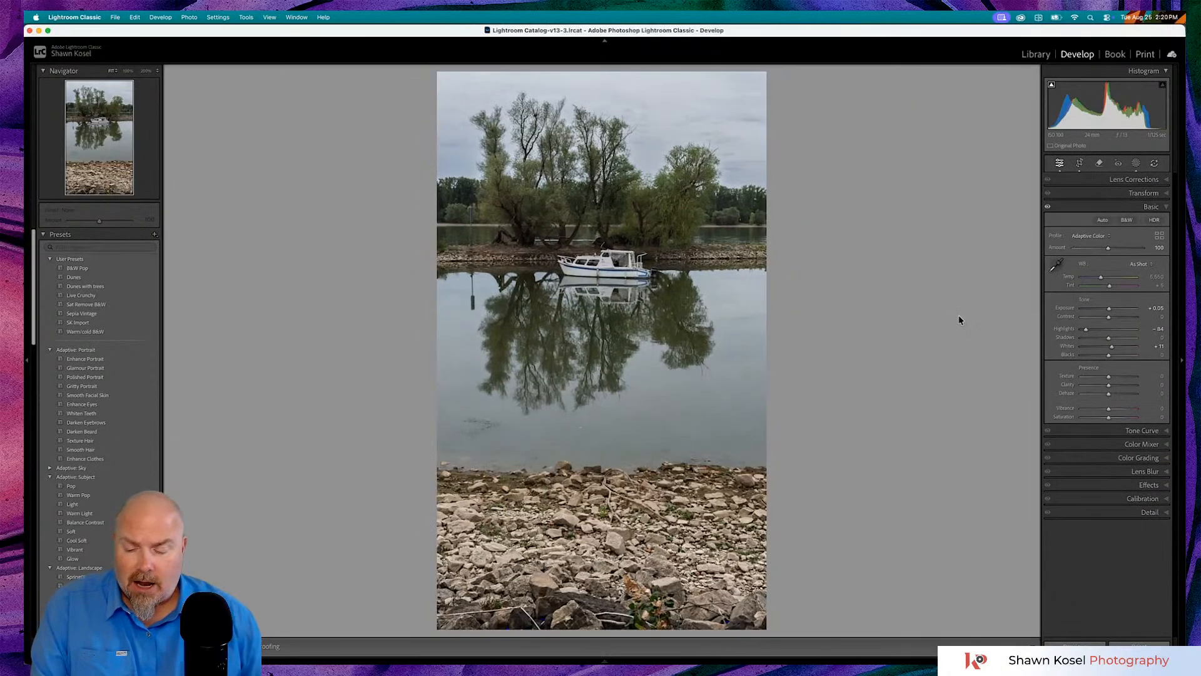
{"action": "key", "text": "super+Tab"}
{"action": "key", "text": "super+Tab"}
{"action": "key", "text": "super+Tab"}
{"action": "key", "text": "super+Tab"}
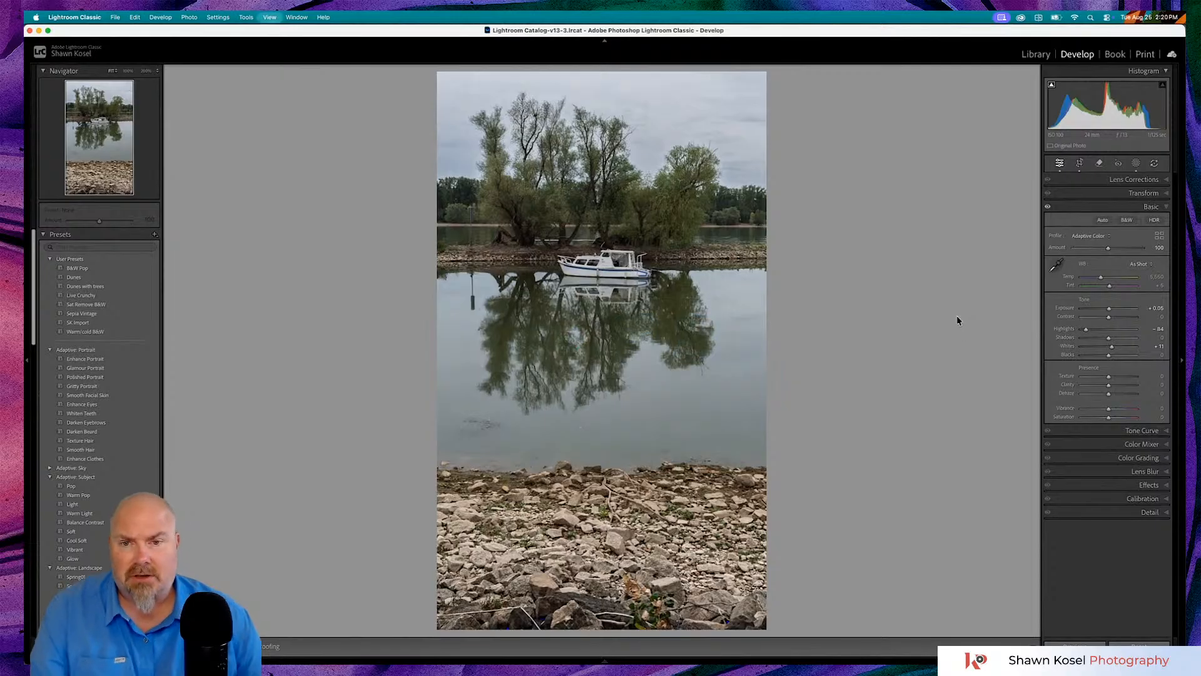
- Browse the Rhine photos in the Library grid and open the landscape boat shot Rhine_26-0654.DNG in Develop
{"action": "key", "text": "g"}
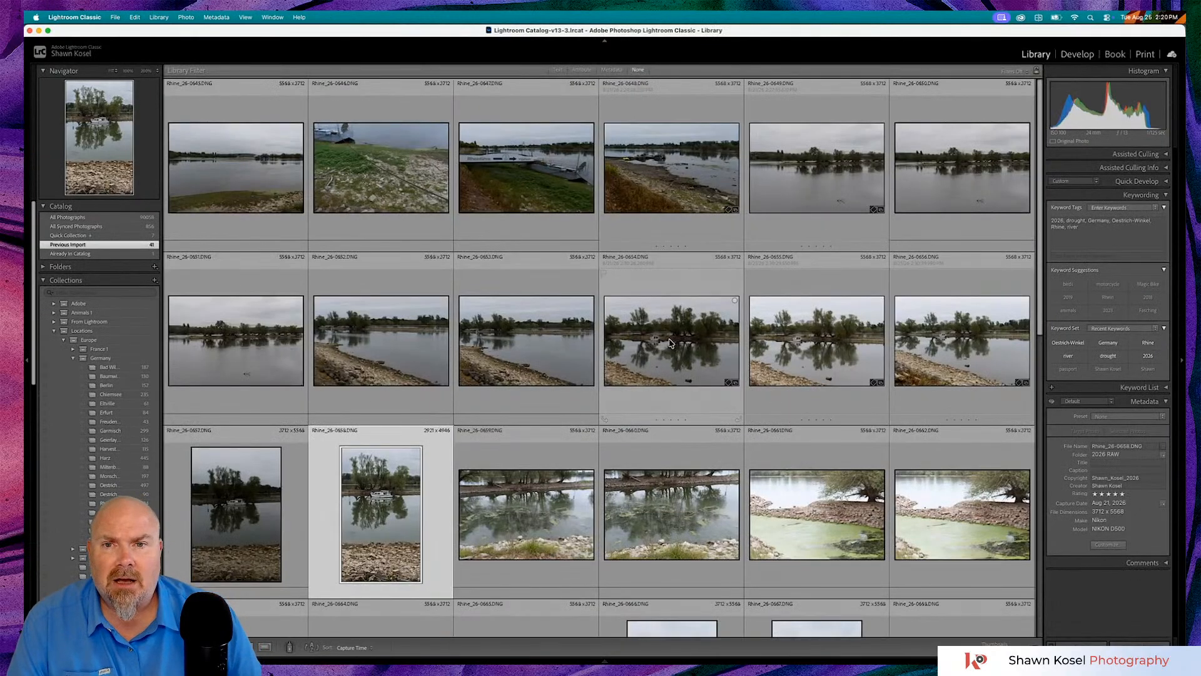
{"action": "scroll", "coordinate": [670, 340], "scroll_direction": "down", "scroll_amount": 6}
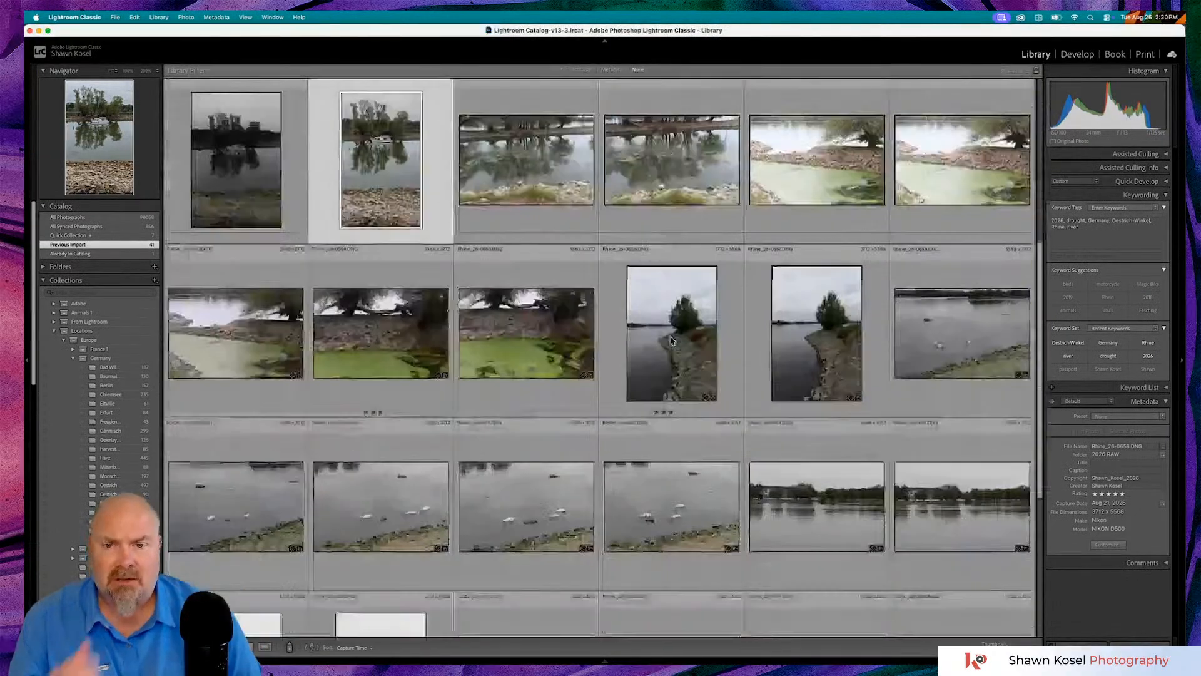
{"action": "scroll", "coordinate": [671, 340], "scroll_direction": "down", "scroll_amount": 3}
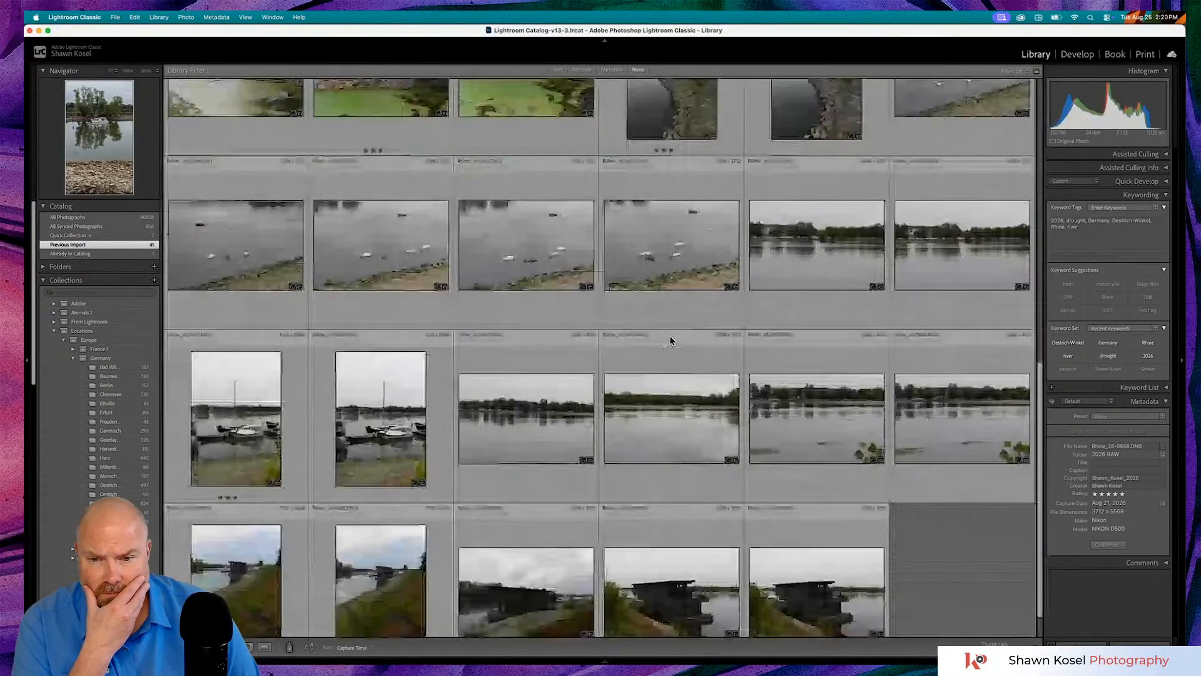
{"action": "scroll", "coordinate": [671, 340], "scroll_direction": "up", "scroll_amount": 5}
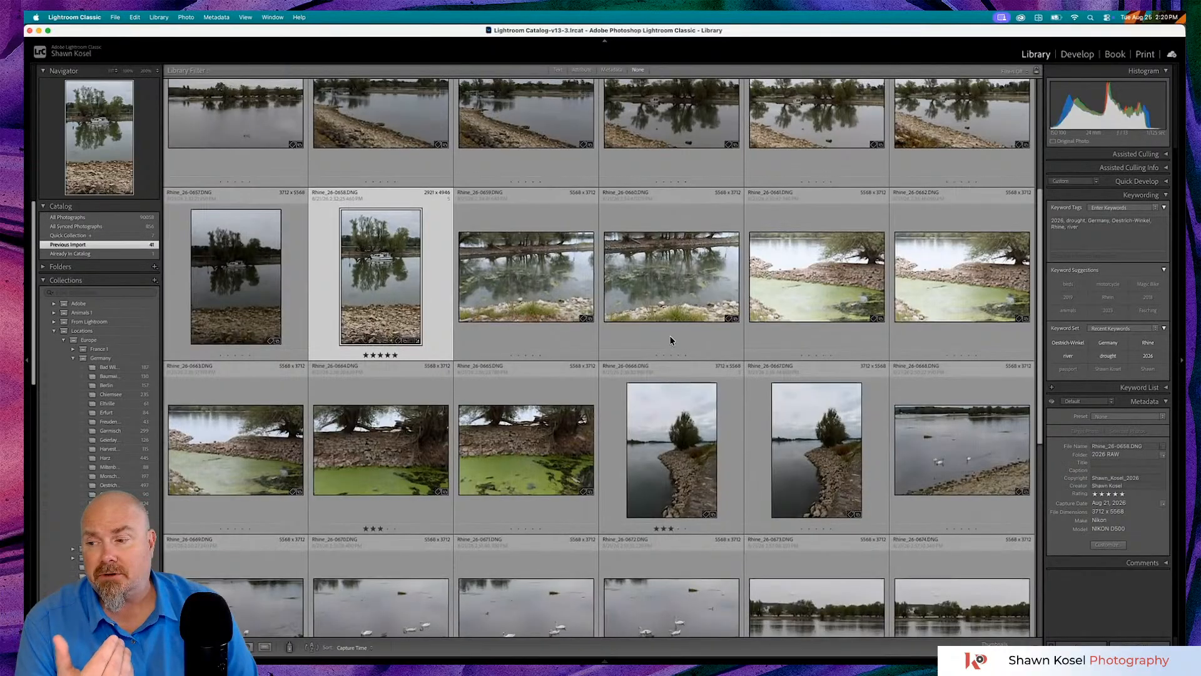
{"action": "scroll", "coordinate": [671, 339], "scroll_direction": "up", "scroll_amount": 3}
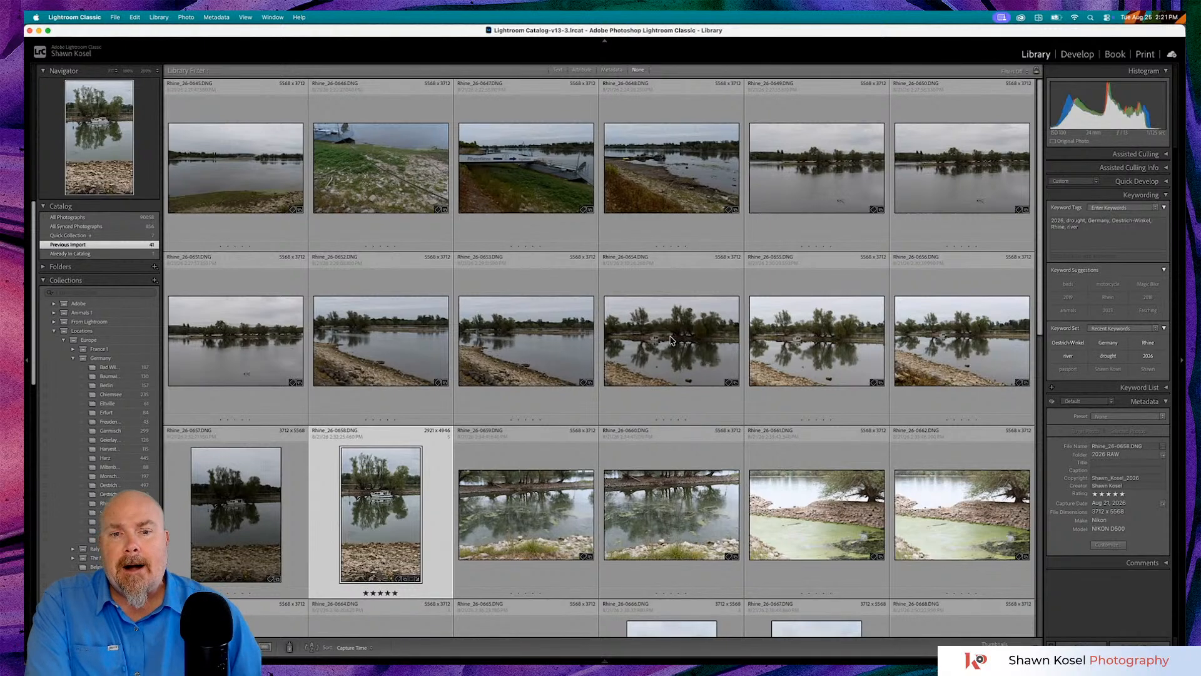
{"action": "double_click", "coordinate": [671, 340]}
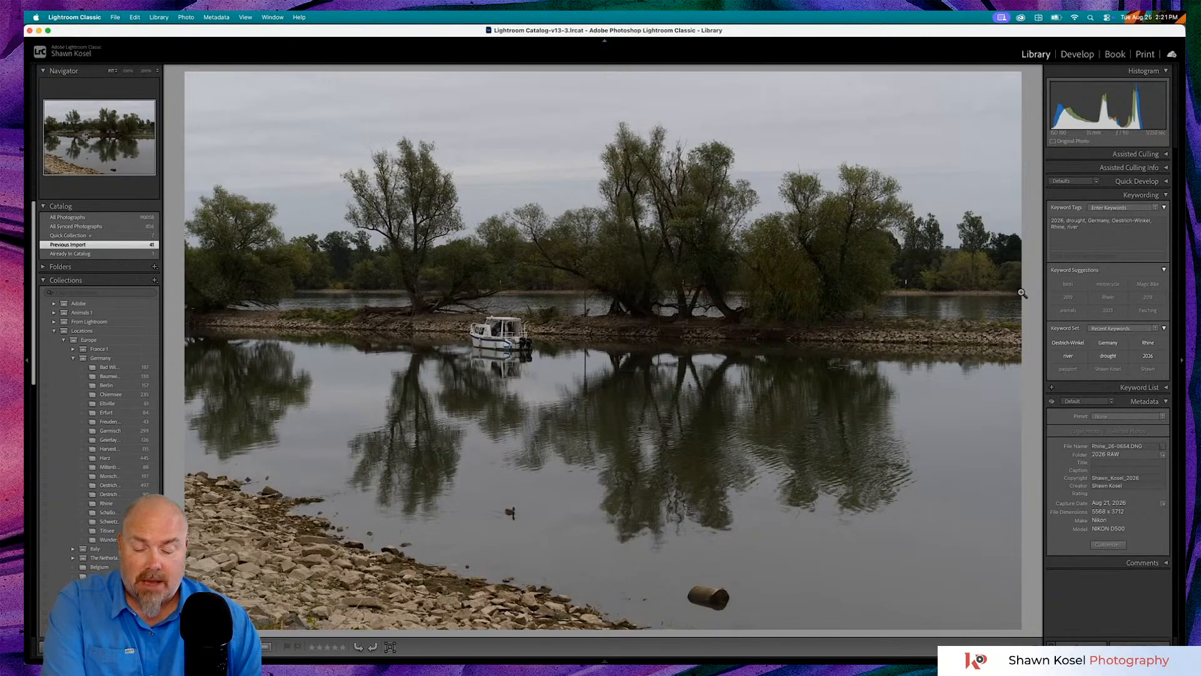
{"action": "key", "text": "d"}
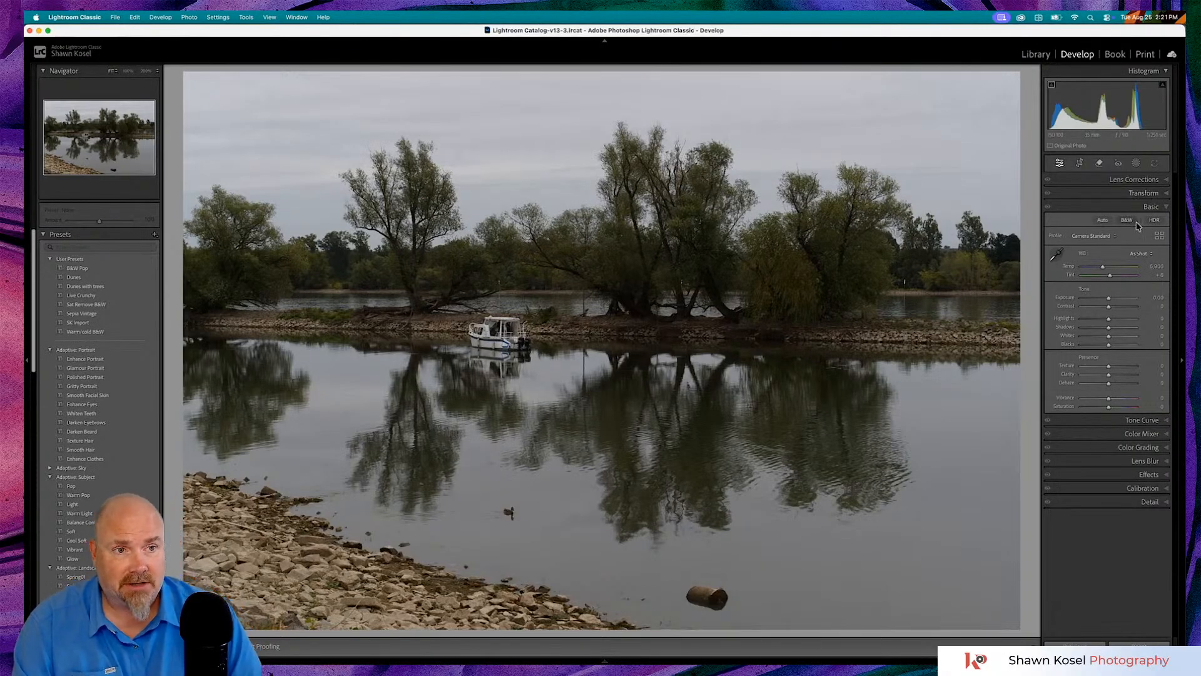
- Start the Crop tool on the river photo and cycle through its composition guide overlays, ending on the golden spiral
{"action": "left_click", "coordinate": [1077, 163]}
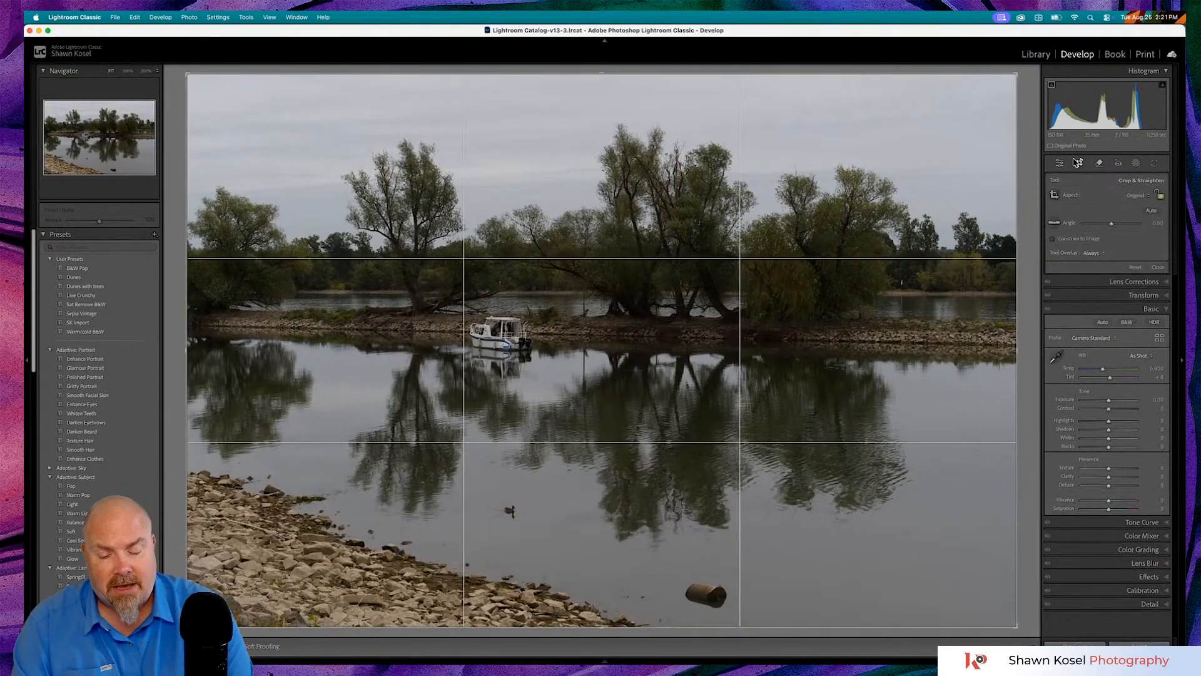
{"action": "key", "text": "o"}
{"action": "key", "text": "o"}
{"action": "key", "text": "o"}
{"action": "key", "text": "o"}
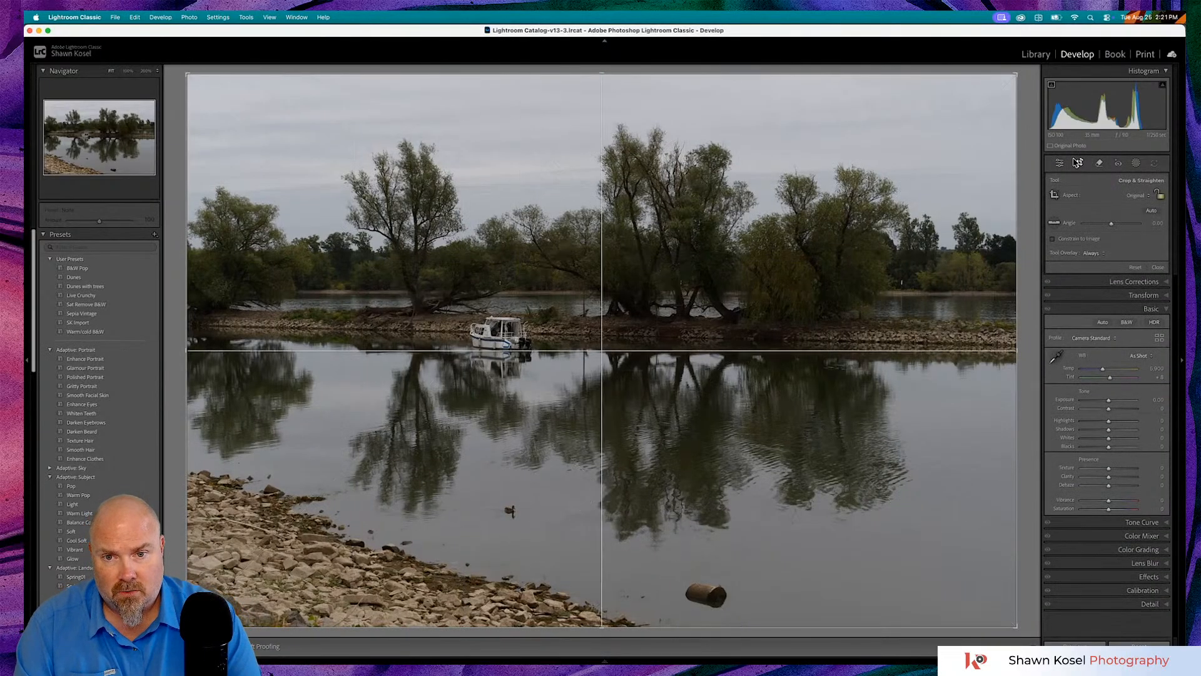
{"action": "key", "text": "o"}
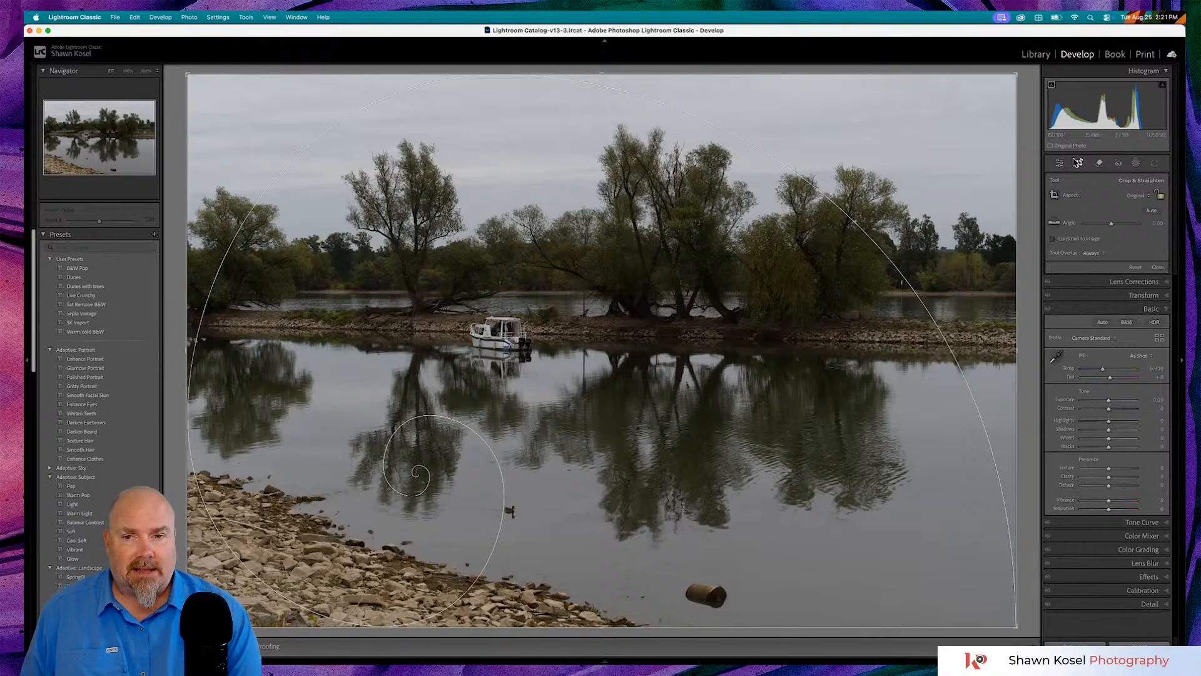
{"action": "key", "text": "o"}
{"action": "key", "text": "o"}
{"action": "key", "text": "o"}
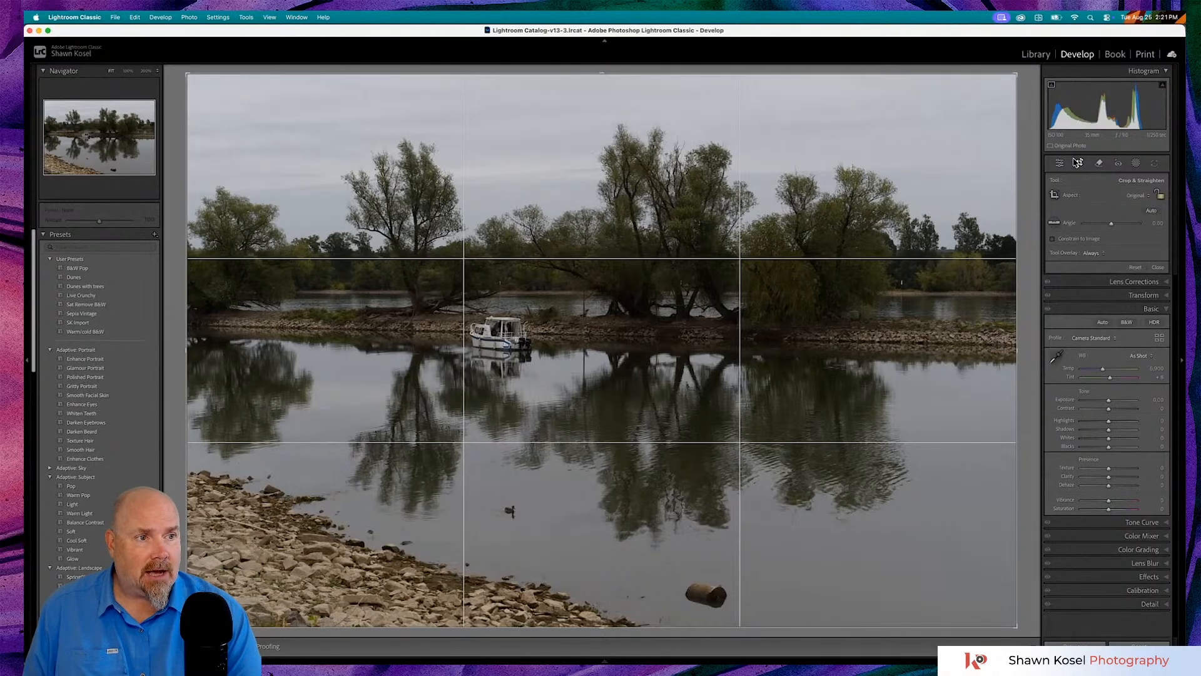
{"action": "key", "text": "o"}
{"action": "key", "text": "o"}
{"action": "key", "text": "o"}
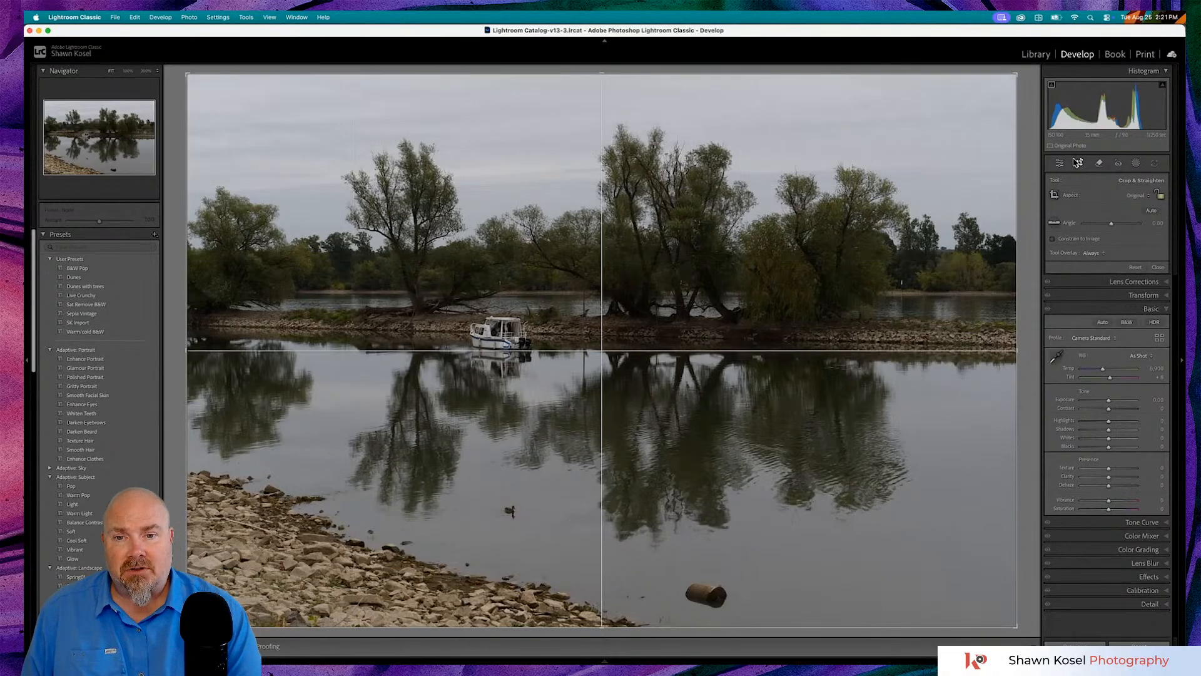
{"action": "key", "text": "o"}
{"action": "key", "text": "o"}
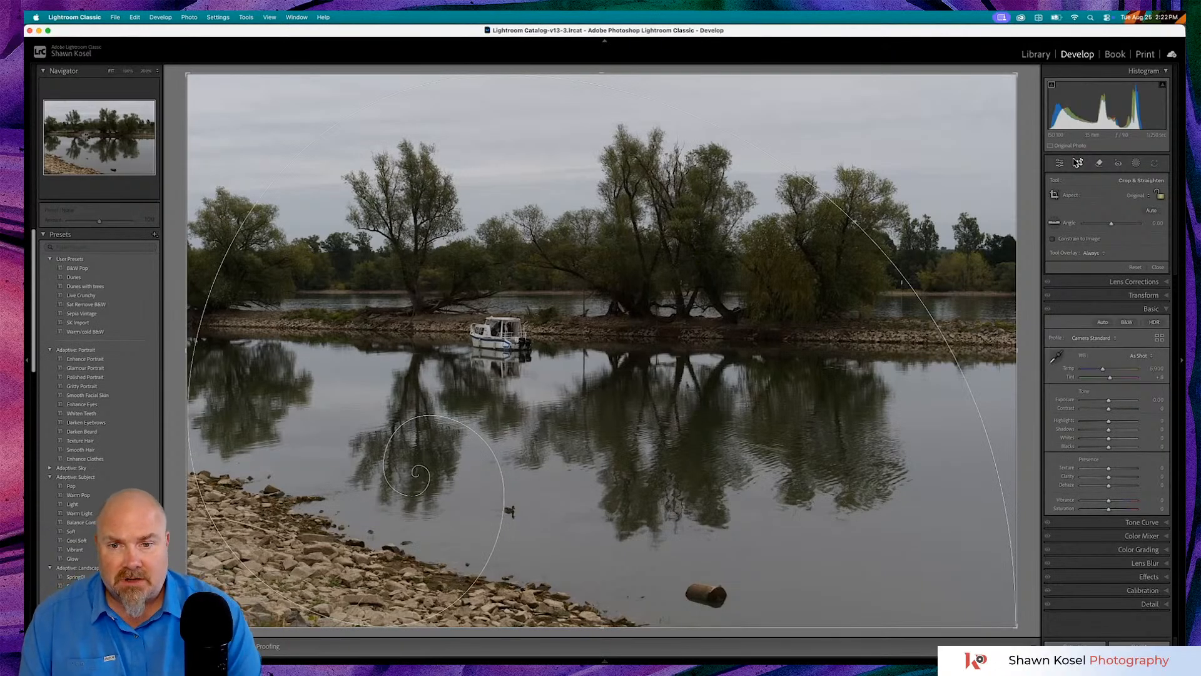
- Cycle the golden spiral overlay through its orientations until the flattened spiral's centre sits over the tree in the photo's upper-left area
{"action": "key", "text": "shift+o"}
{"action": "key", "text": "shift+o"}
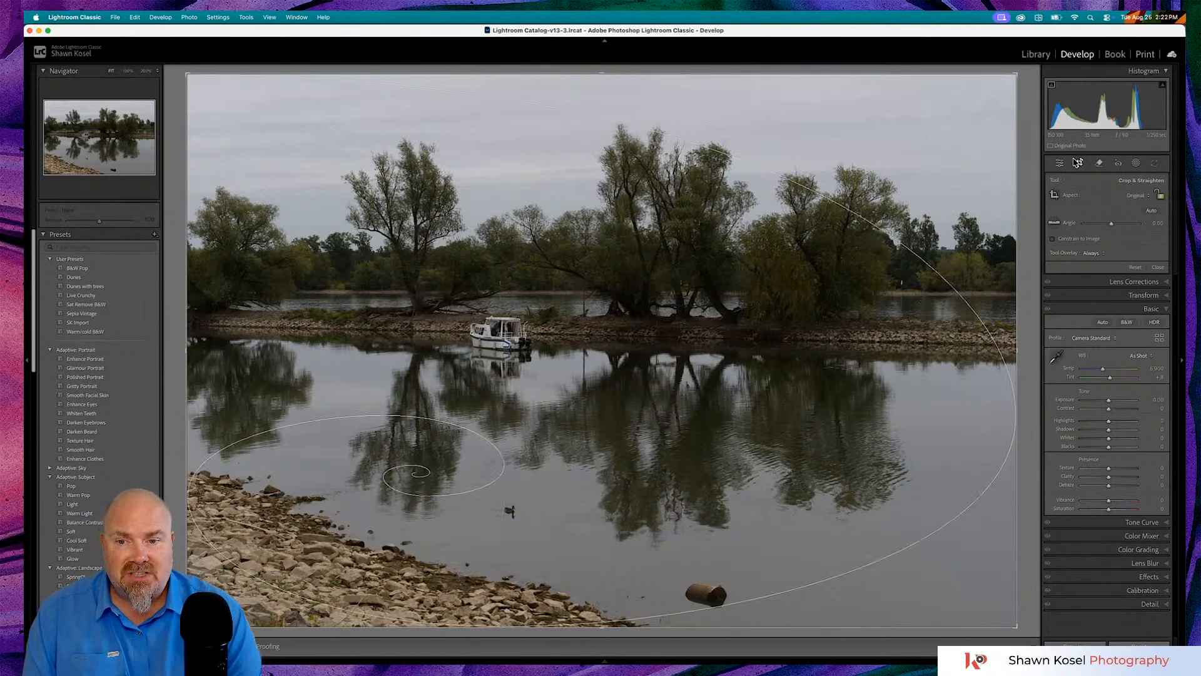
{"action": "key", "text": "shift+o"}
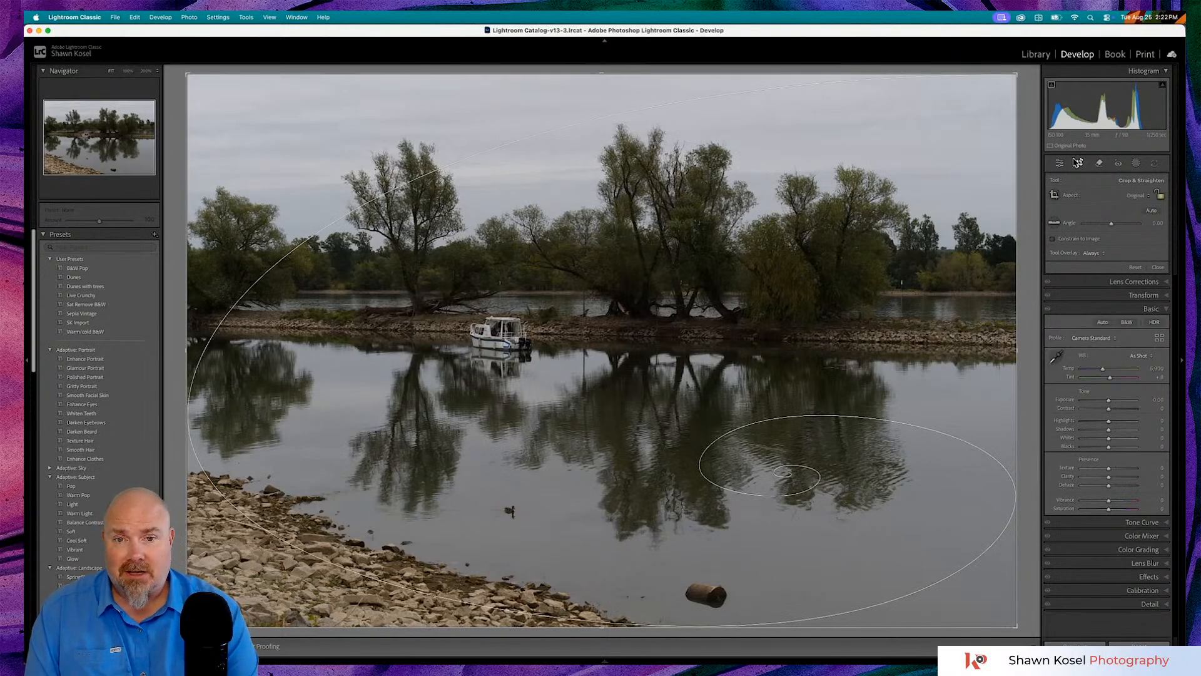
{"action": "key", "text": "shift+o"}
{"action": "key", "text": "shift+o"}
{"action": "key", "text": "shift+o"}
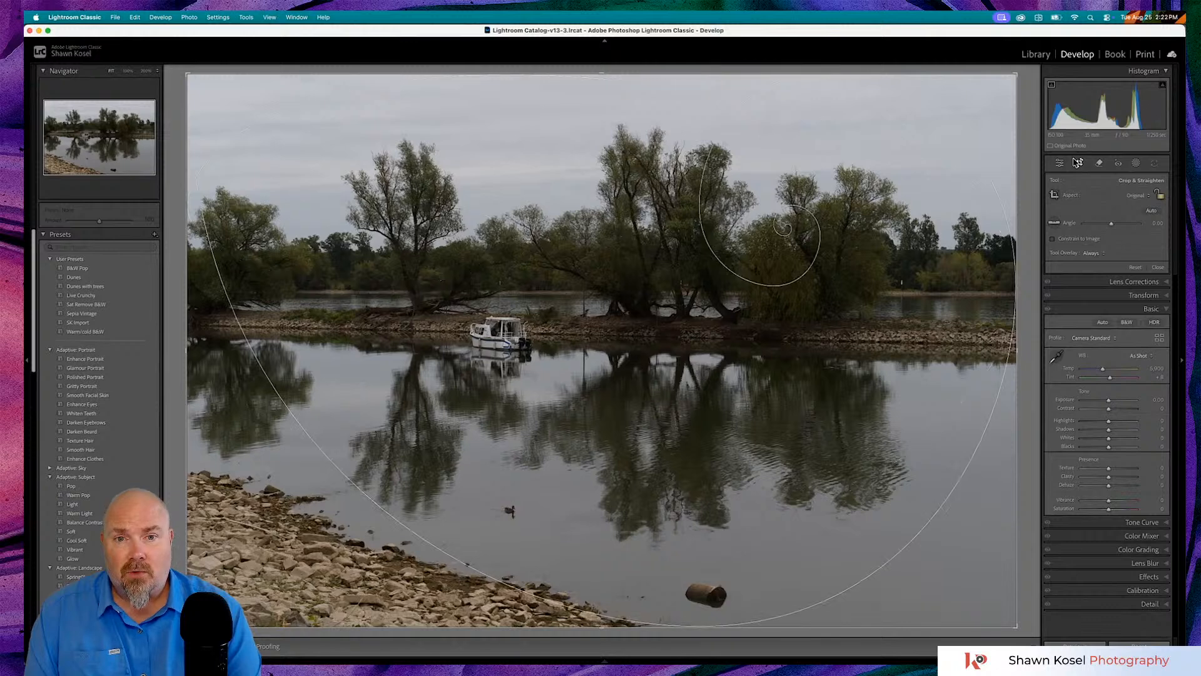
{"action": "key", "text": "shift+o"}
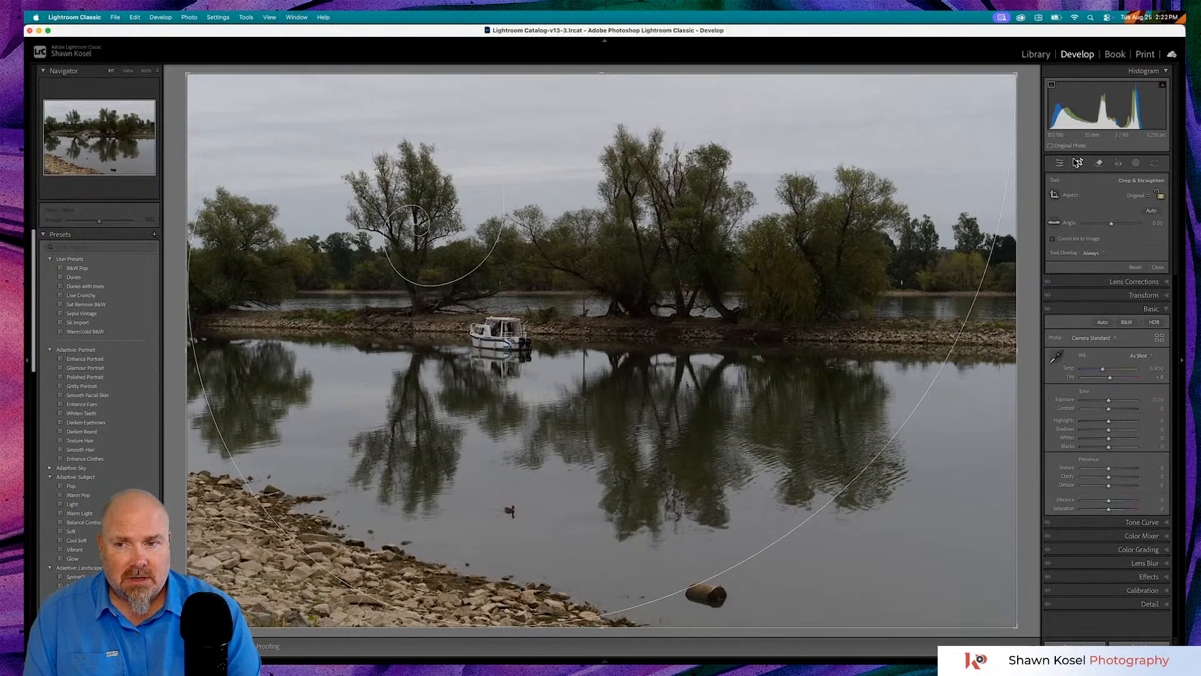
{"action": "key", "text": "shift+o"}
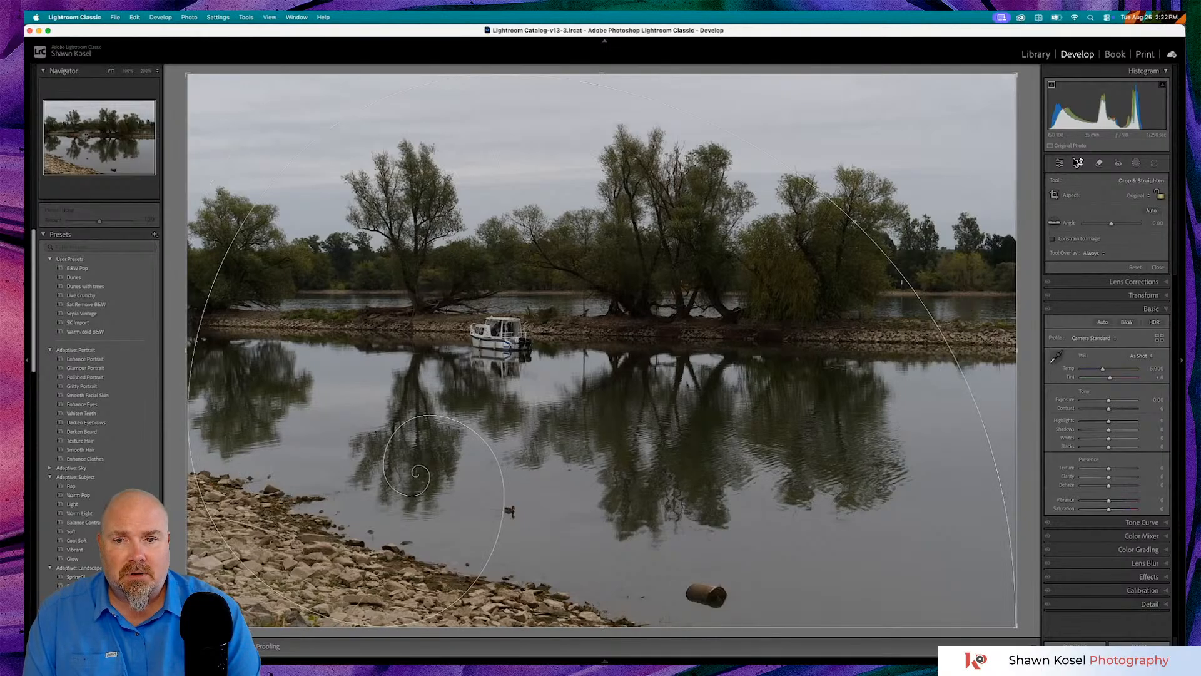
{"action": "key", "text": "shift+o"}
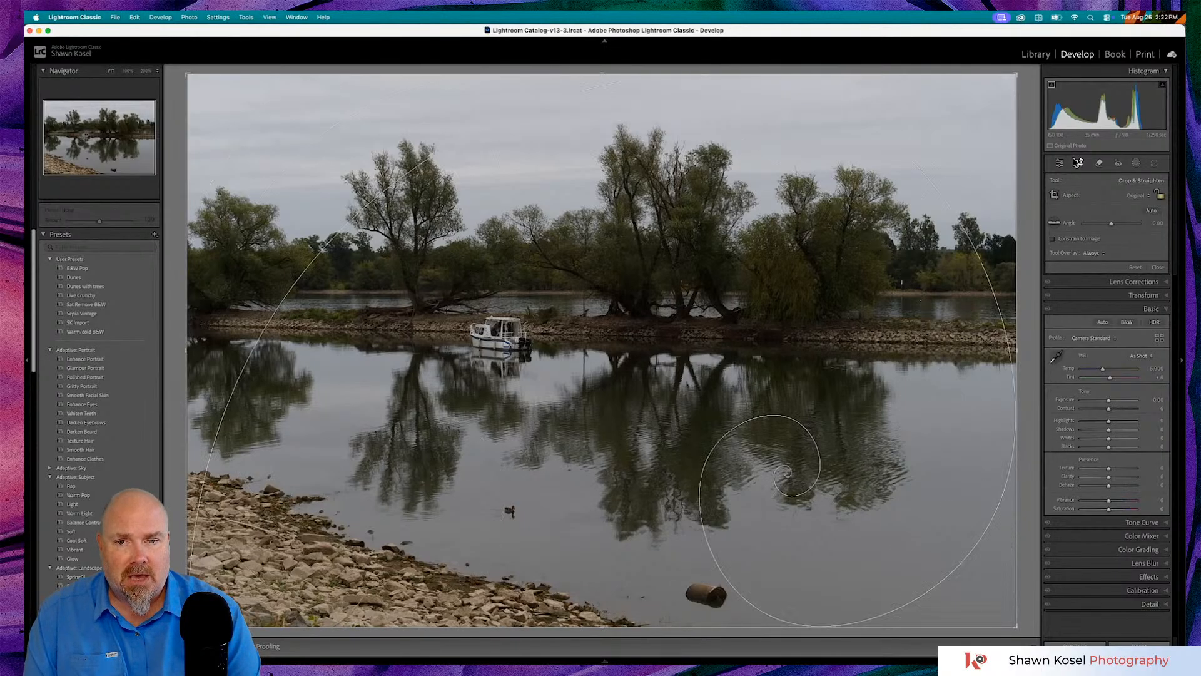
{"action": "key", "text": "shift+o"}
{"action": "key", "text": "shift+o"}
{"action": "key", "text": "shift+o"}
{"action": "key", "text": "shift+o"}
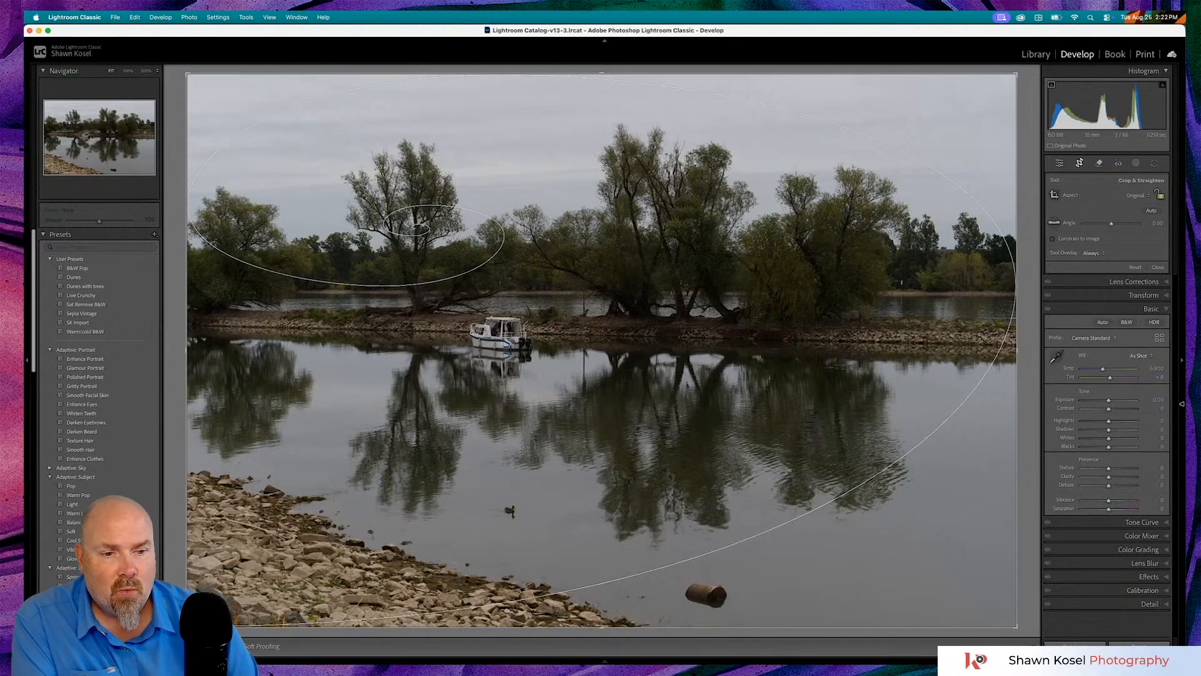
- Try a tighter crop of the river photo with the boat near the spiral's centre, and reset the crop
{"action": "mouse_move", "coordinate": [813, 659]}
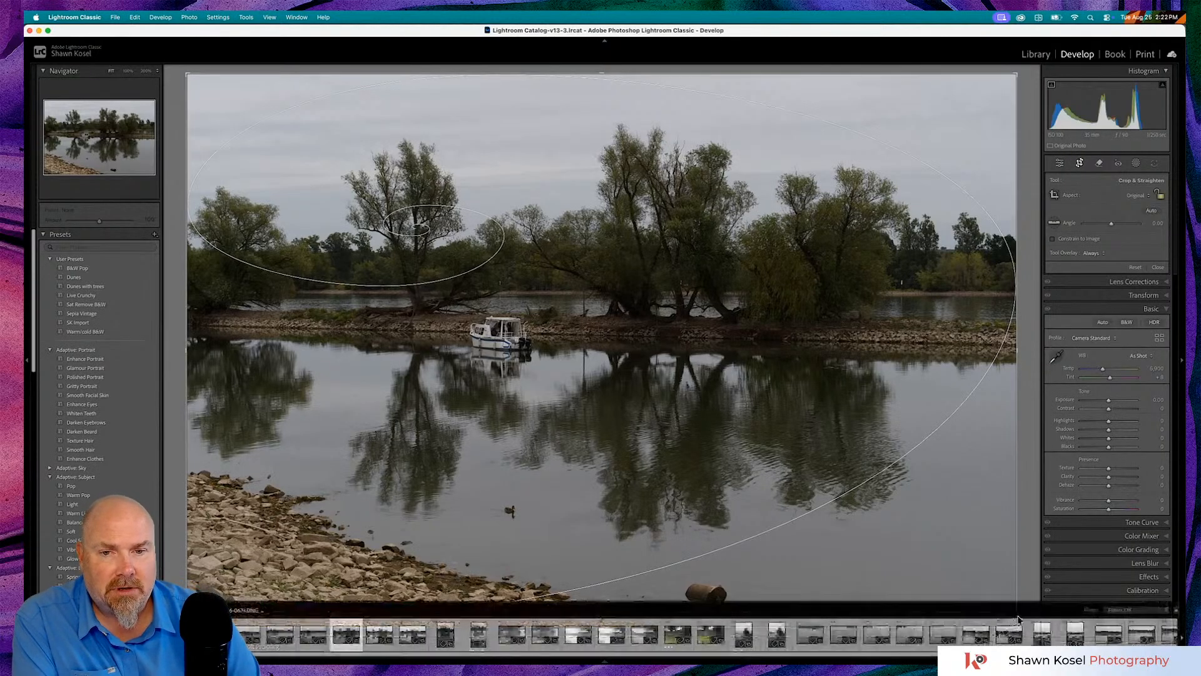
{"action": "left_click_drag", "start_coordinate": [1017, 626], "coordinate": [930, 560]}
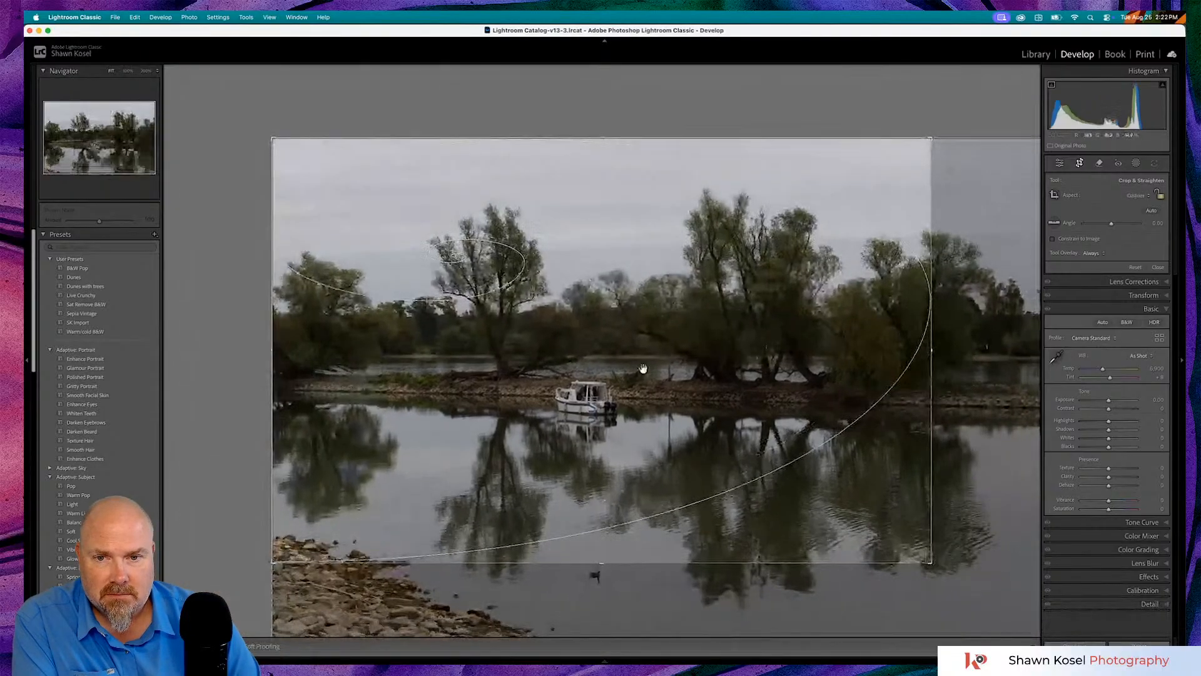
{"action": "left_click_drag", "start_coordinate": [644, 370], "coordinate": [548, 249]}
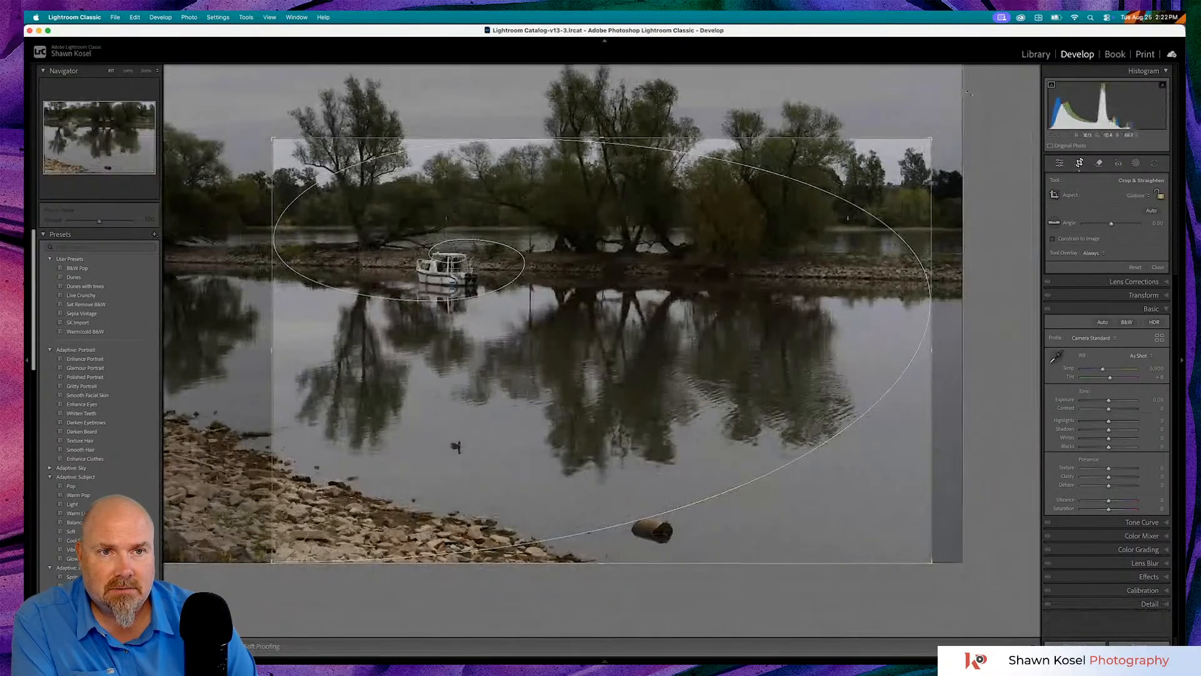
{"action": "left_click_drag", "start_coordinate": [934, 138], "coordinate": [962, 121]}
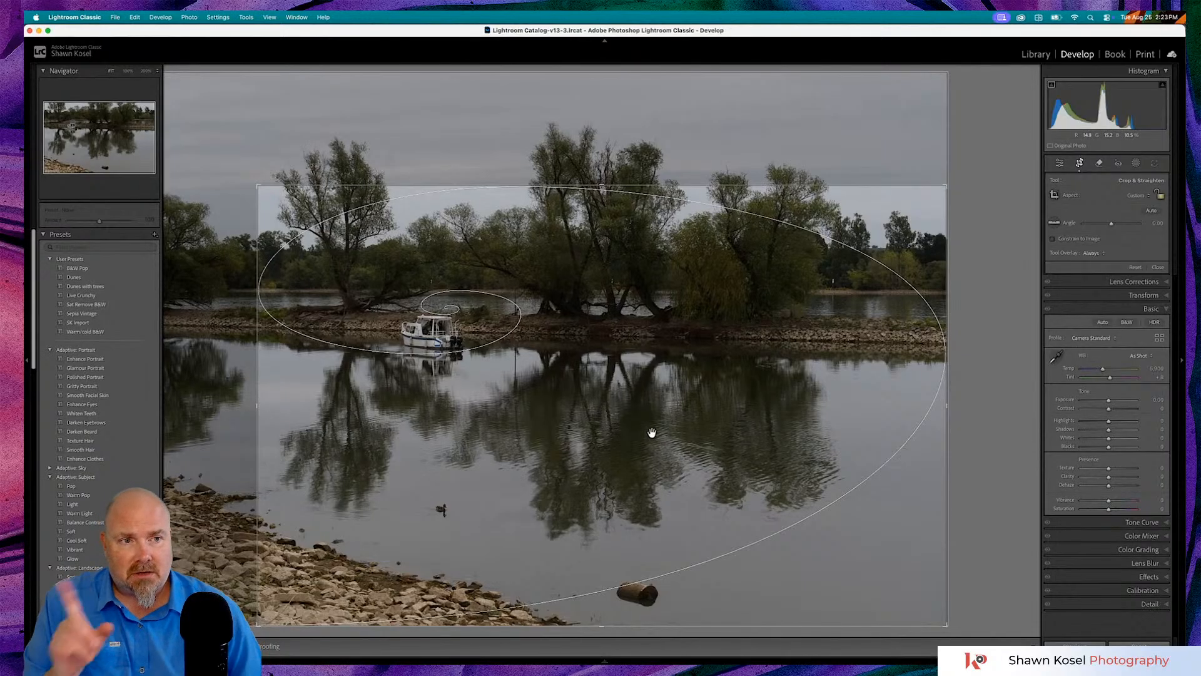
{"action": "left_click", "coordinate": [1135, 267]}
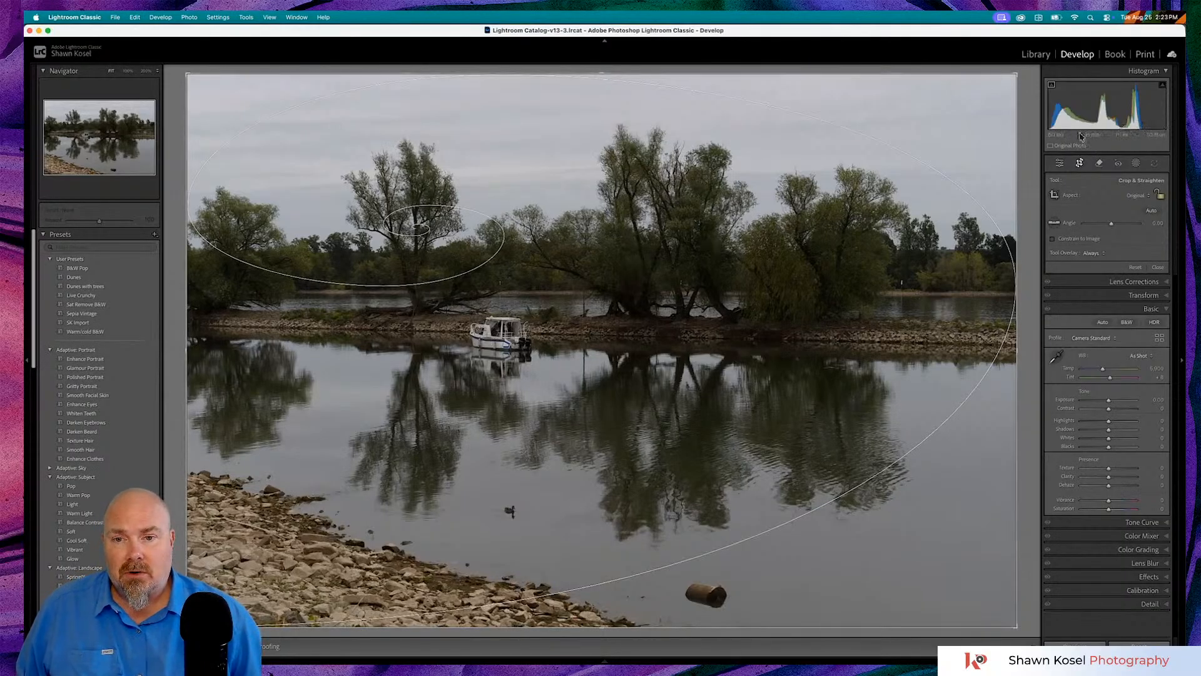
- Leave cropping, inspect the boat and the water reflections up close, and return to the full photo view
{"action": "left_click", "coordinate": [1060, 163]}
{"action": "left_click", "coordinate": [487, 361]}
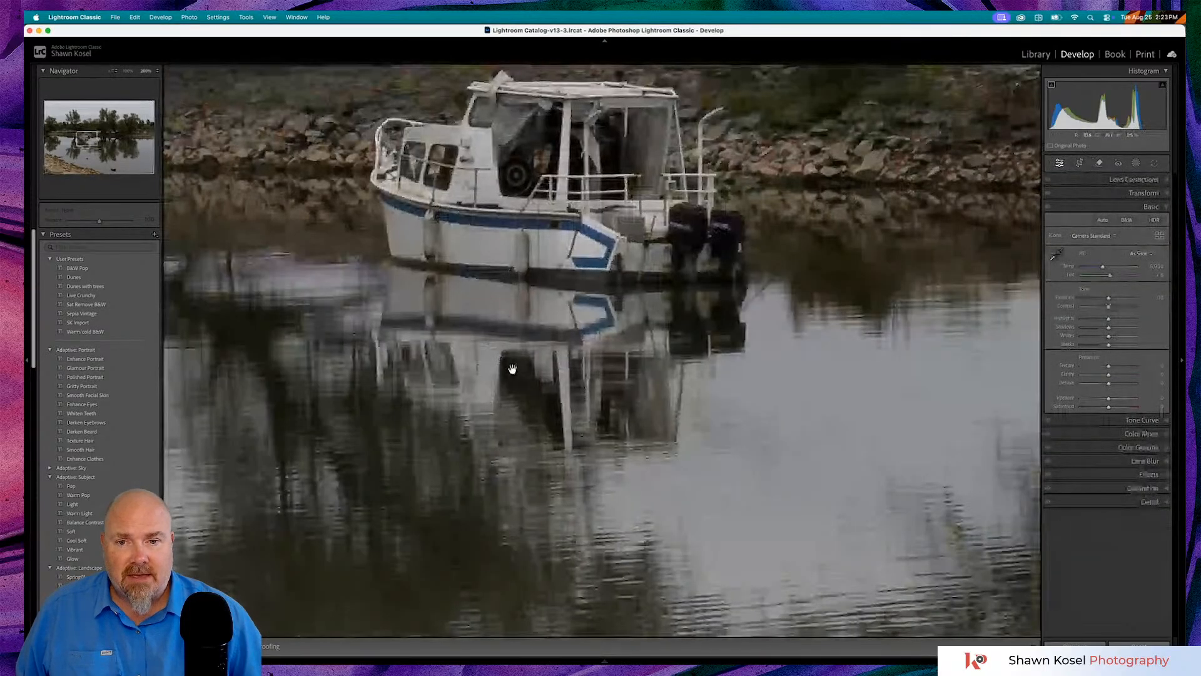
{"action": "left_click", "coordinate": [435, 304]}
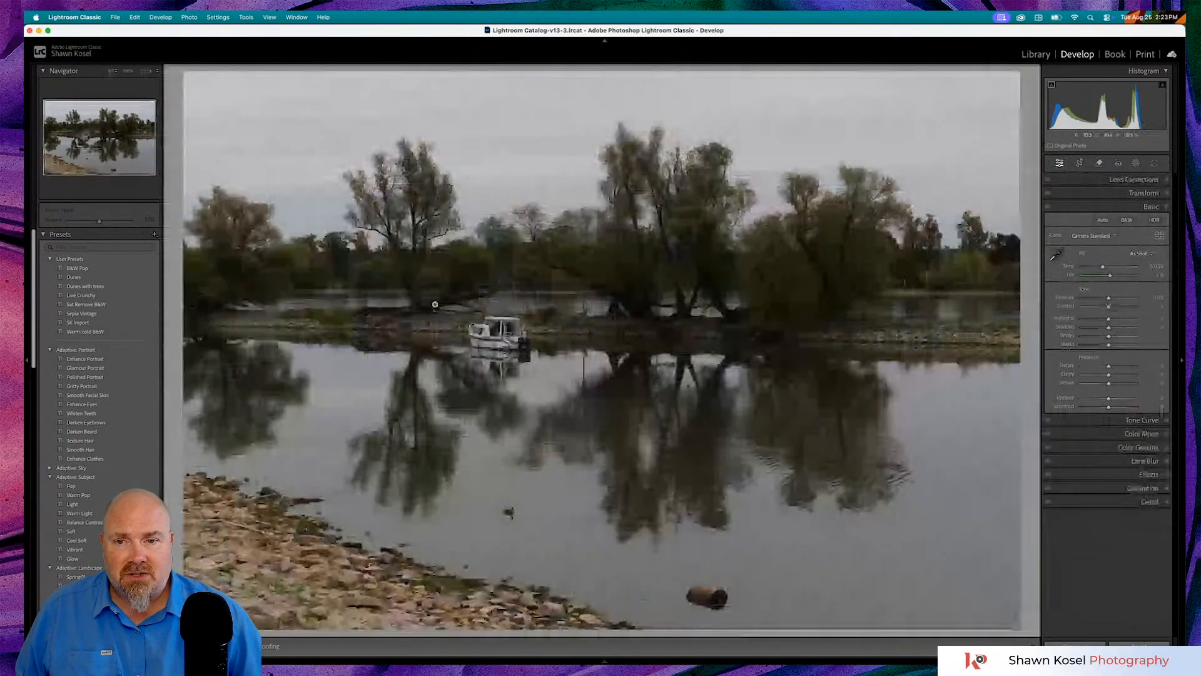
{"action": "left_click", "coordinate": [434, 305]}
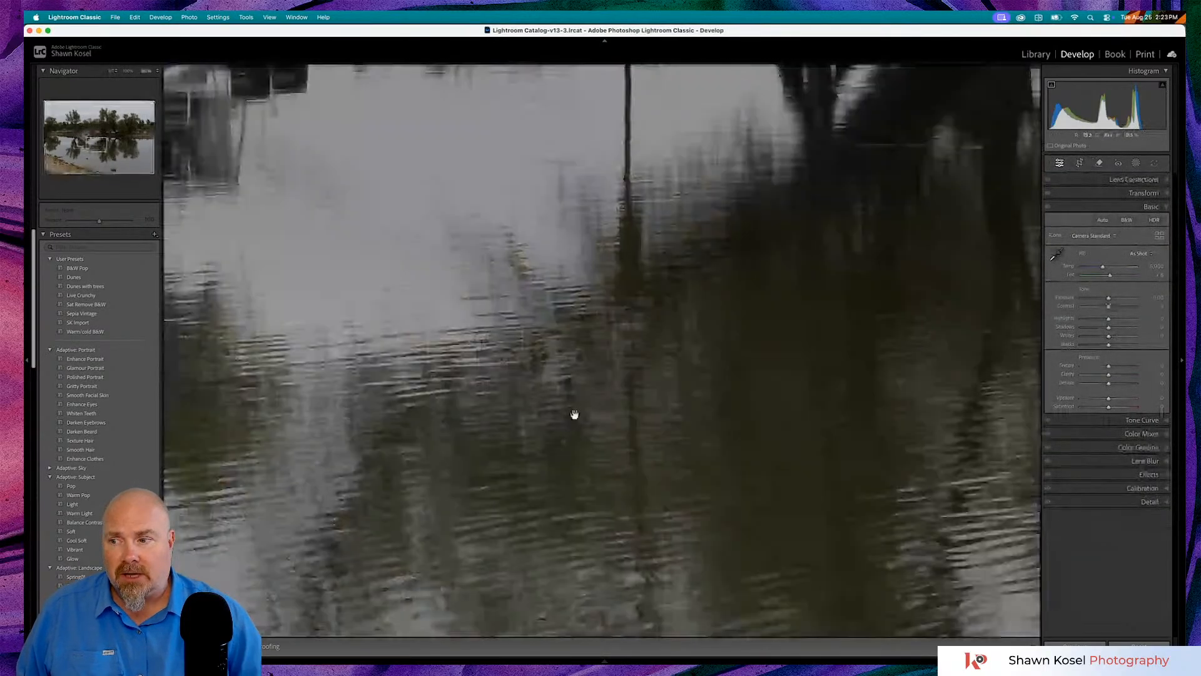
{"action": "left_click", "coordinate": [407, 214]}
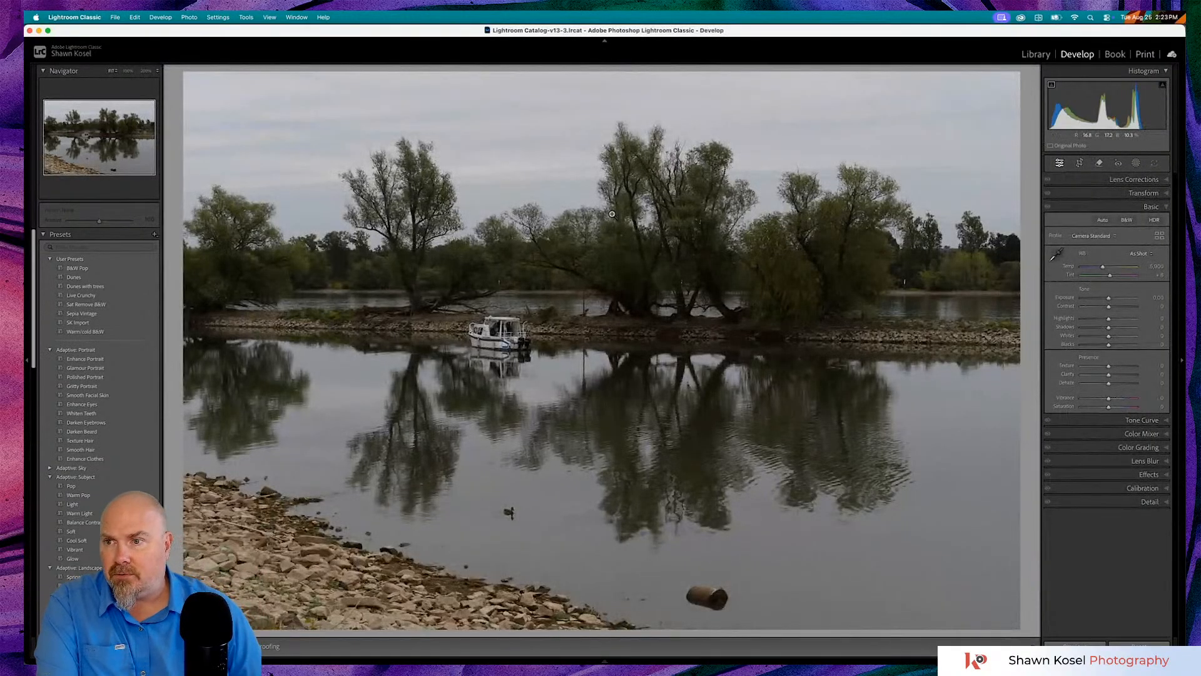
- Show All Photographs in the Library grid and filter them by text for the keyword birds
{"action": "key", "text": "g"}
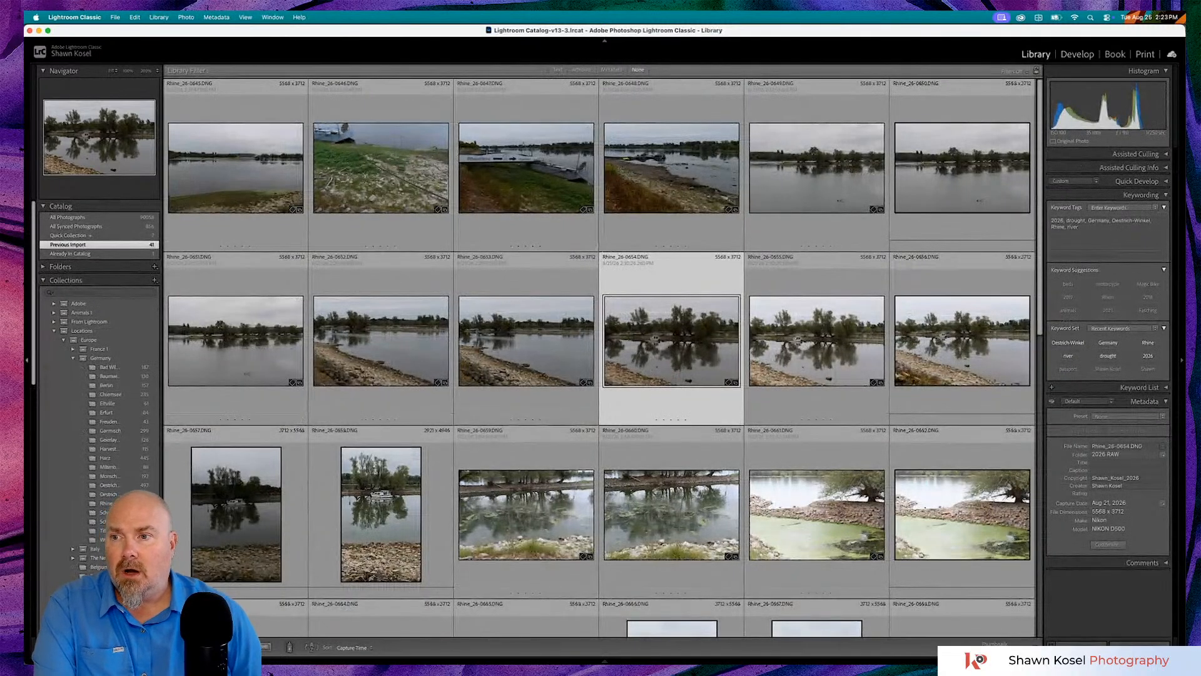
{"action": "left_click", "coordinate": [111, 219]}
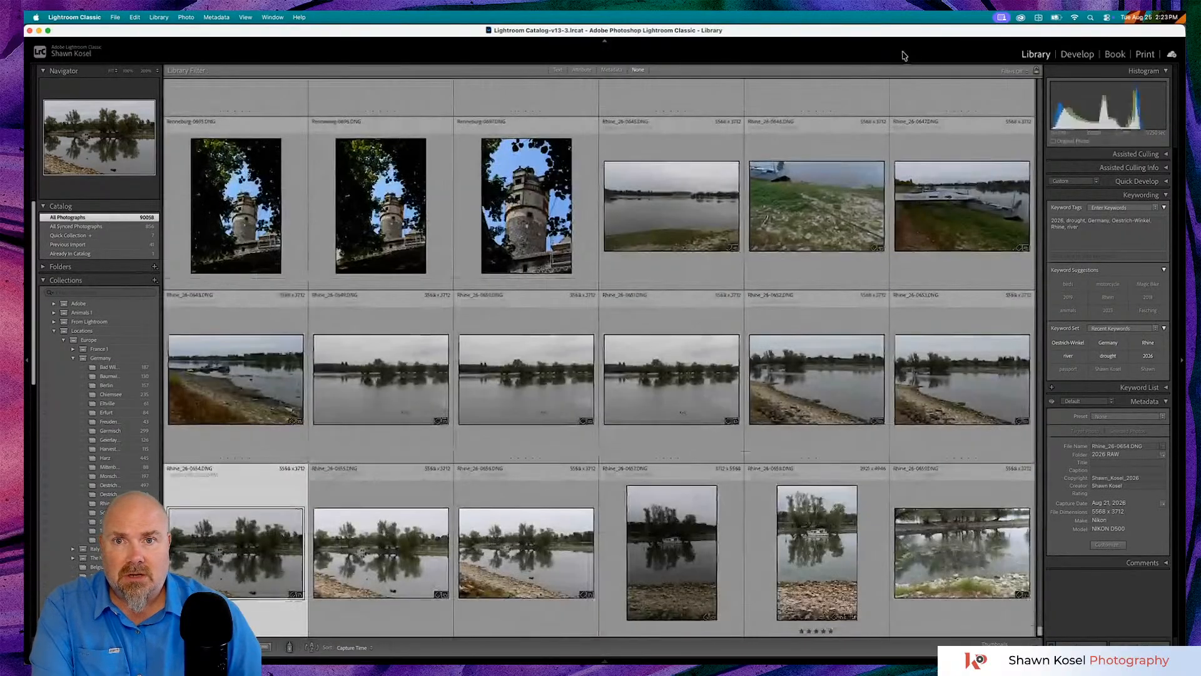
{"action": "left_click", "coordinate": [558, 70]}
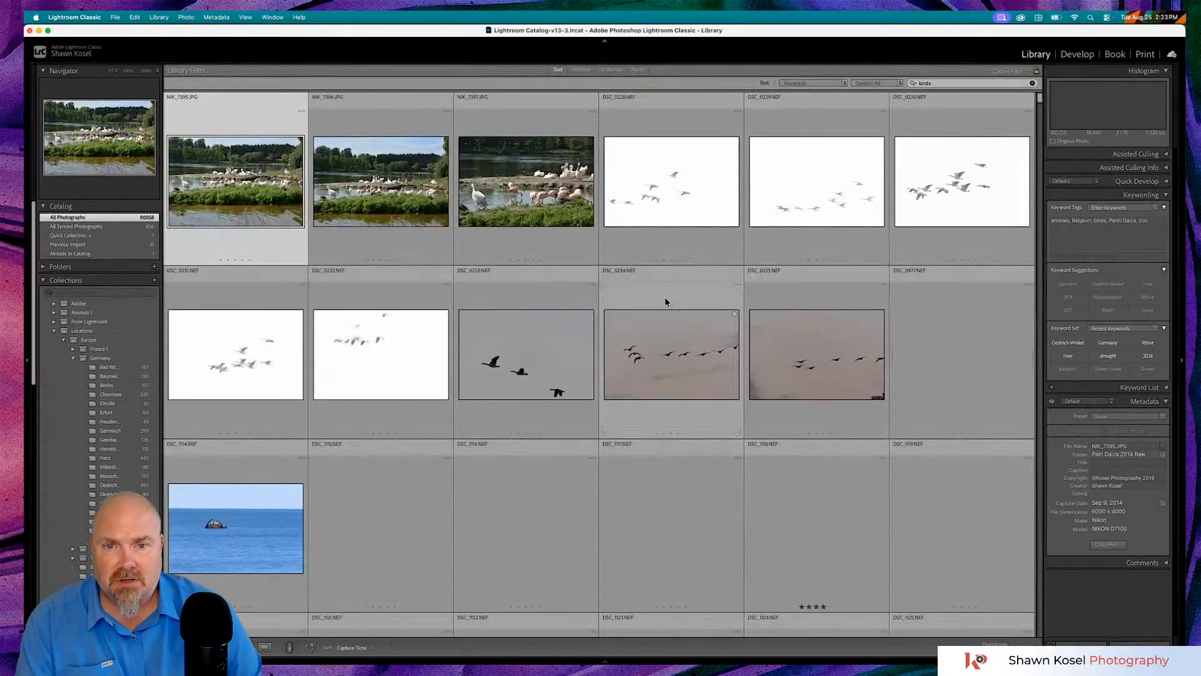
- Browse the filtered bird photos for a shot of an eagle in flight
{"action": "scroll", "coordinate": [666, 303], "scroll_direction": "down", "scroll_amount": 1}
{"action": "scroll", "coordinate": [665, 303], "scroll_direction": "down", "scroll_amount": 3}
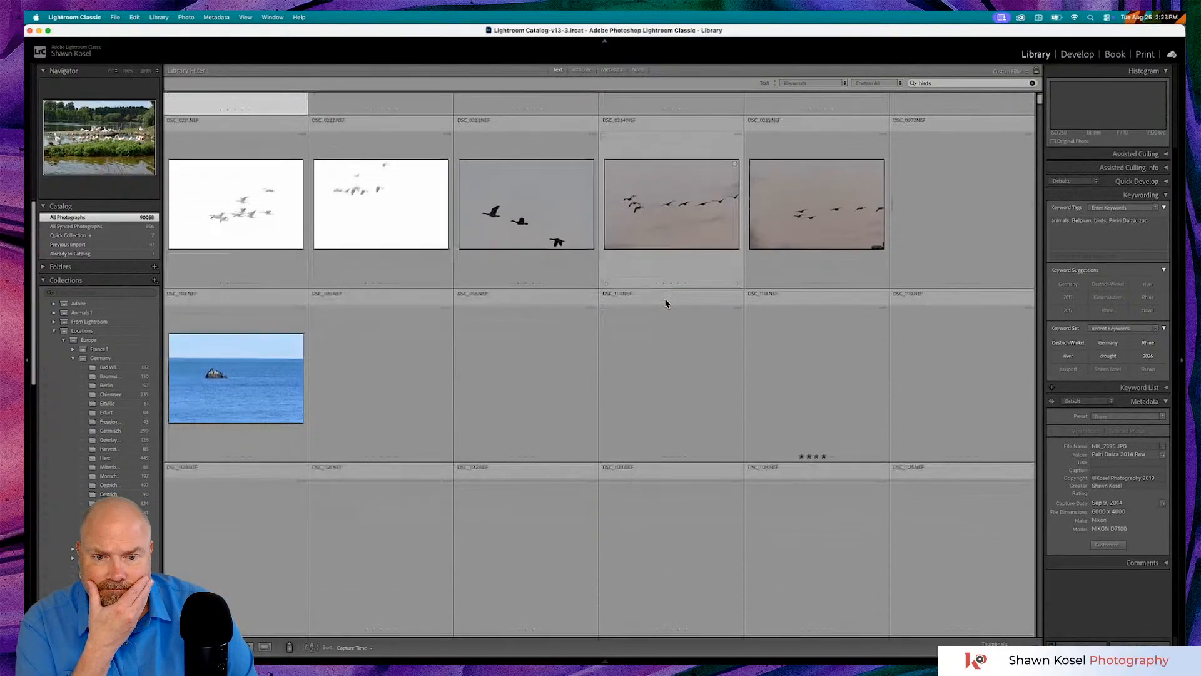
{"action": "scroll", "coordinate": [666, 303], "scroll_direction": "up", "scroll_amount": 4}
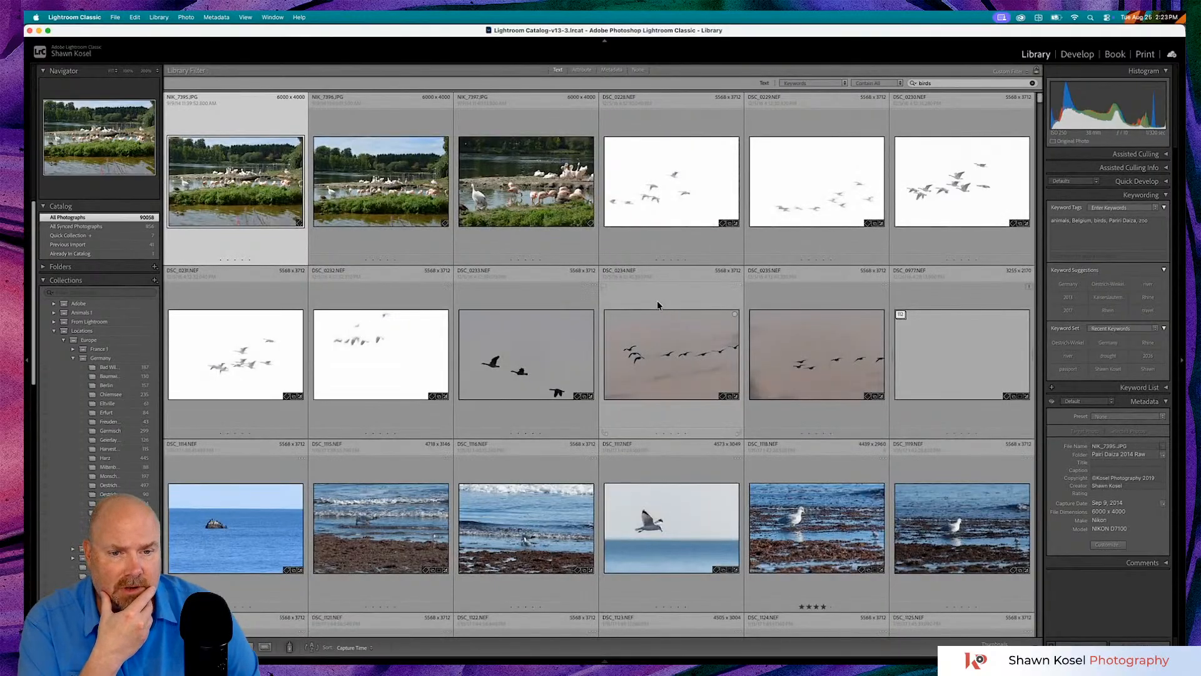
{"action": "scroll", "coordinate": [657, 300], "scroll_direction": "down", "scroll_amount": 9}
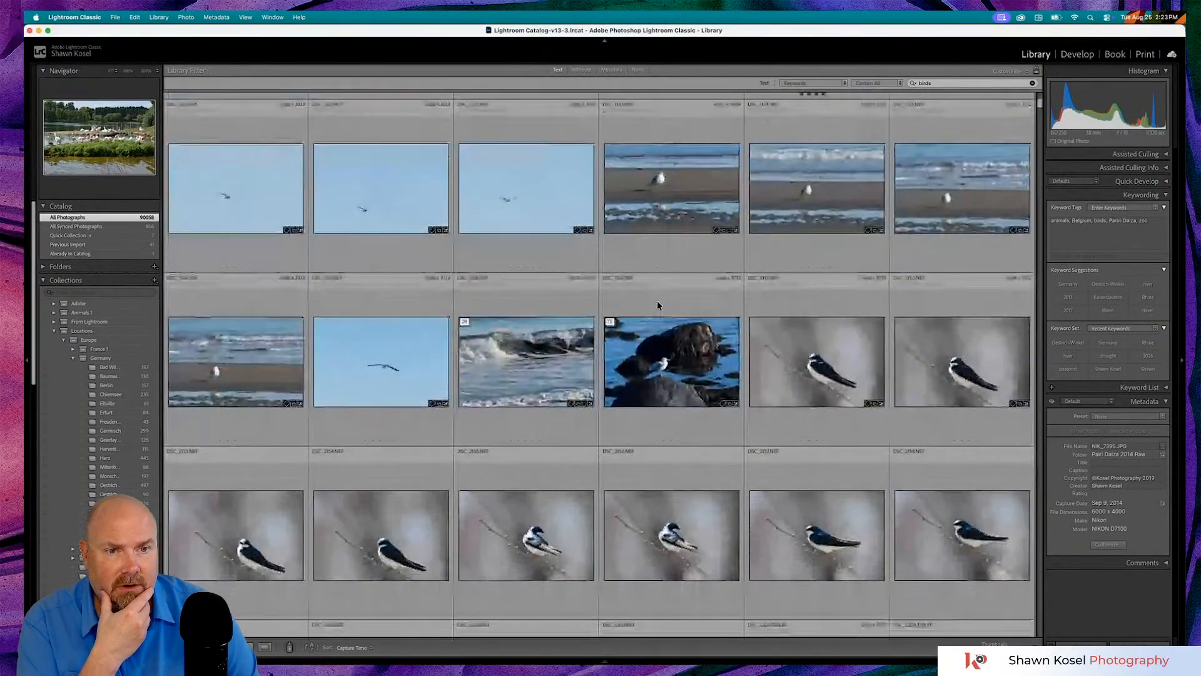
{"action": "scroll", "coordinate": [656, 306], "scroll_direction": "down", "scroll_amount": 15}
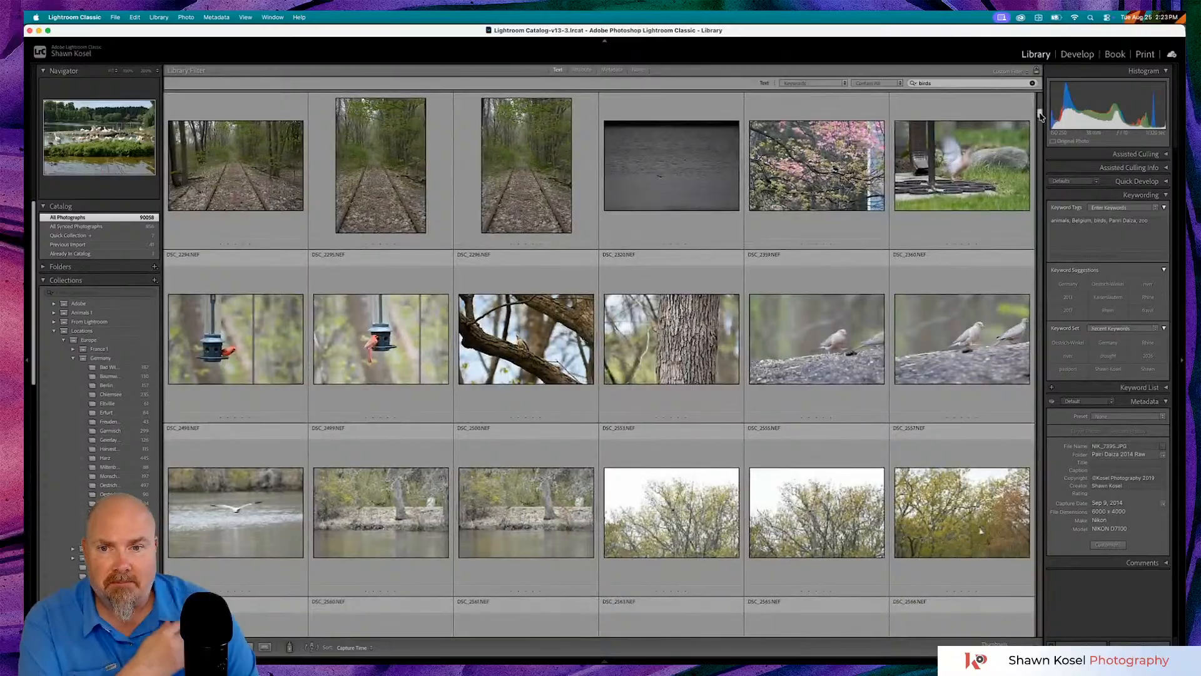
{"action": "scroll", "coordinate": [1040, 116], "scroll_direction": "down", "scroll_amount": 15}
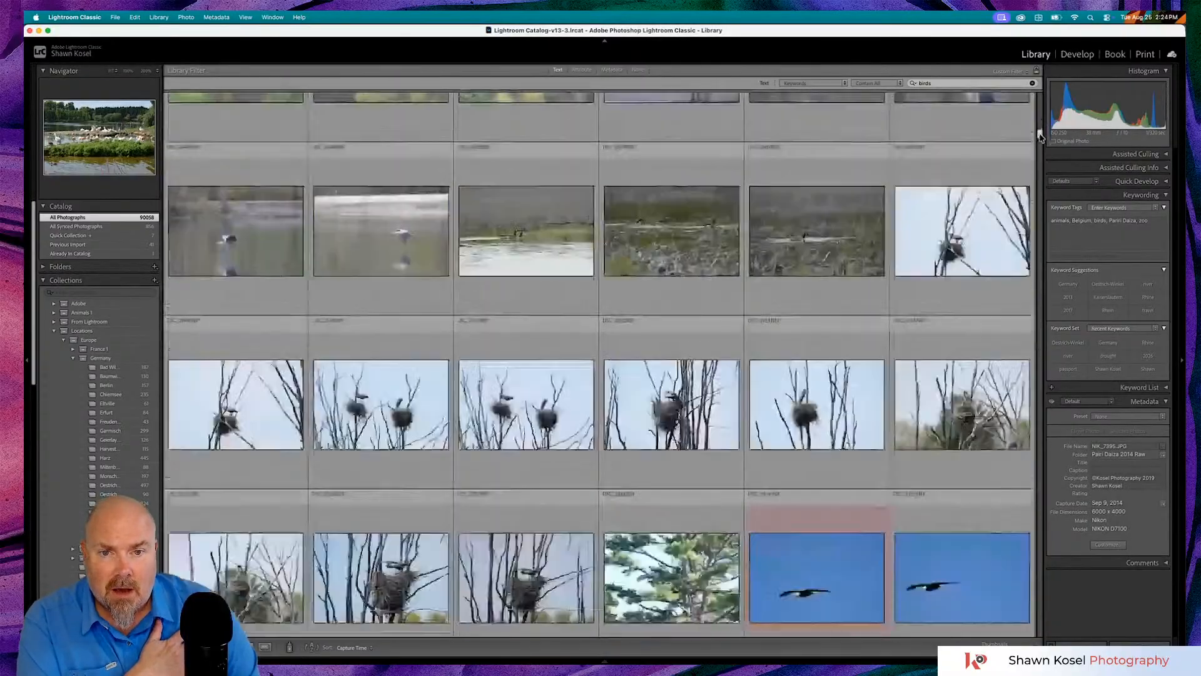
{"action": "left_click_drag", "start_coordinate": [1039, 133], "coordinate": [1039, 145]}
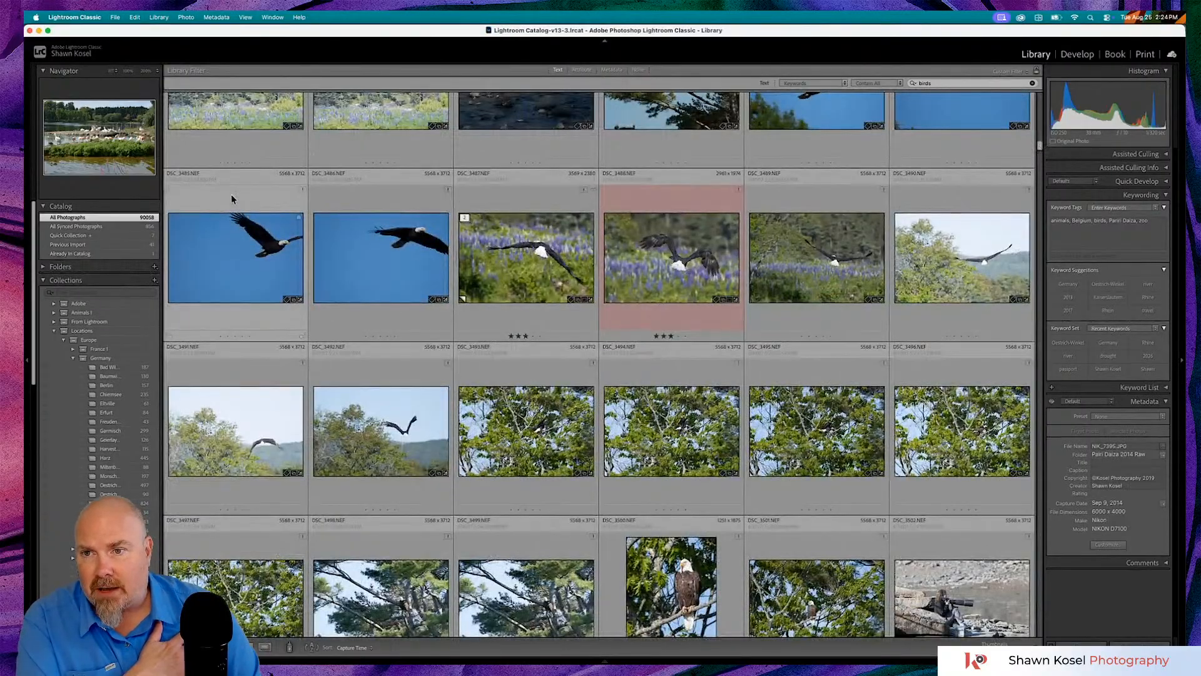
- Preview the eagle photo DSC_3485 enlarged, and open the shot of the eagle soaring above a treetop instead
{"action": "double_click", "coordinate": [238, 242]}
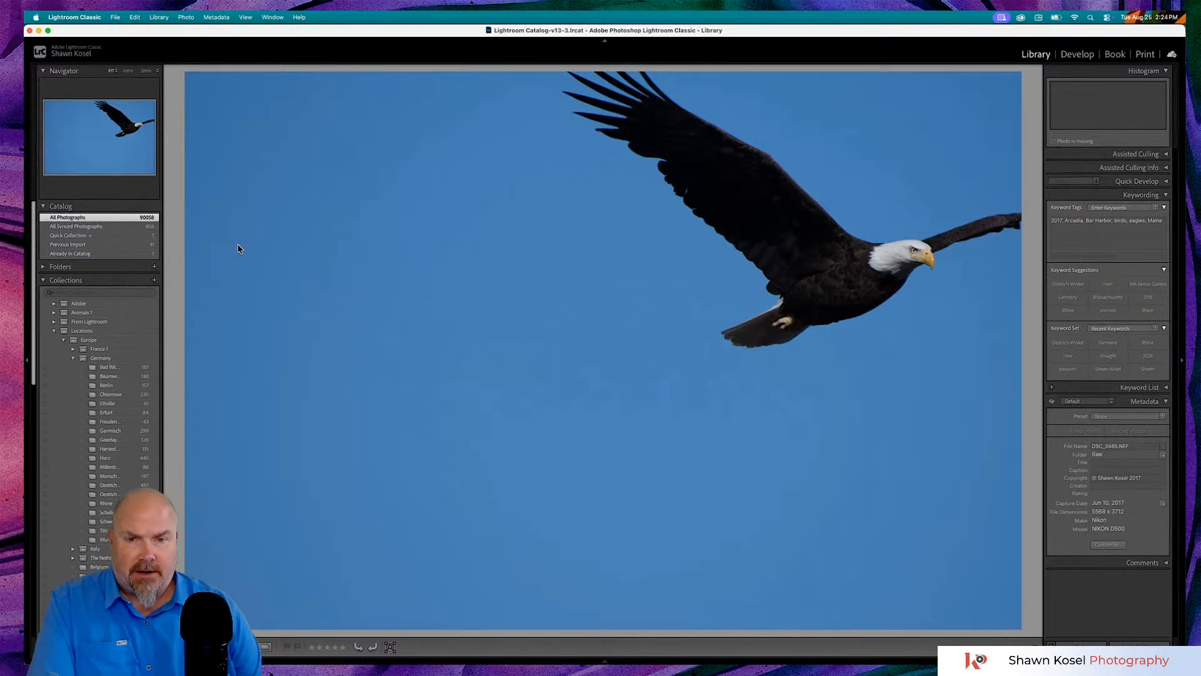
{"action": "double_click", "coordinate": [238, 243]}
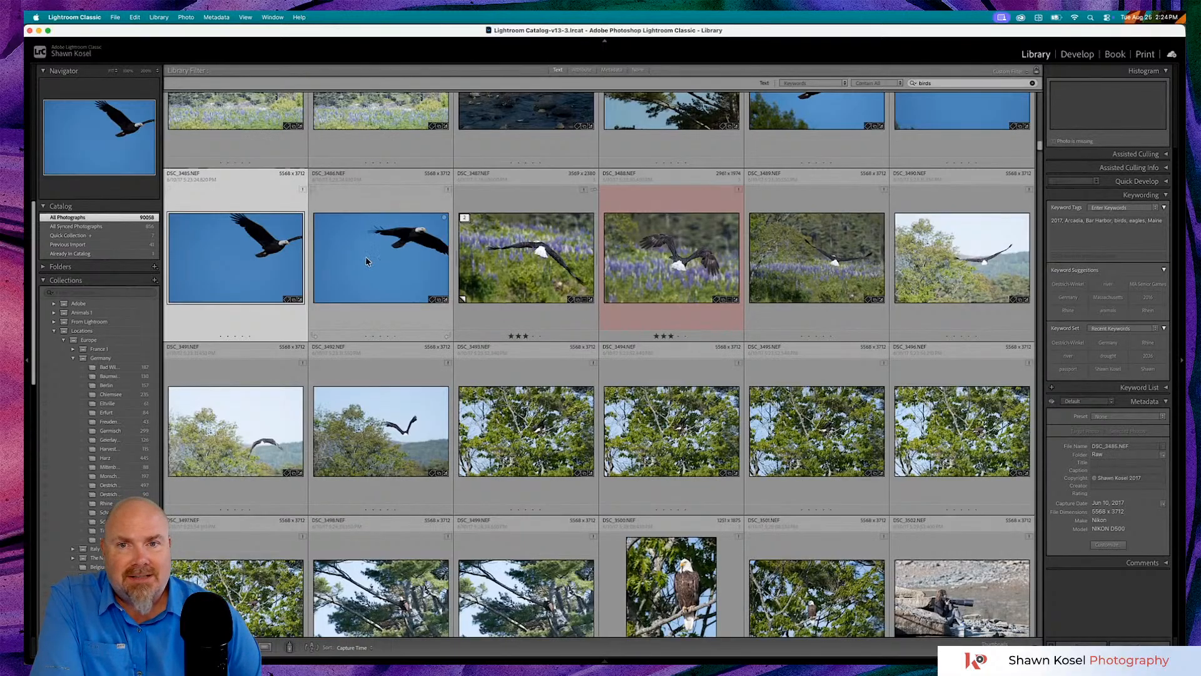
{"action": "scroll", "coordinate": [351, 265], "scroll_direction": "up", "scroll_amount": 2}
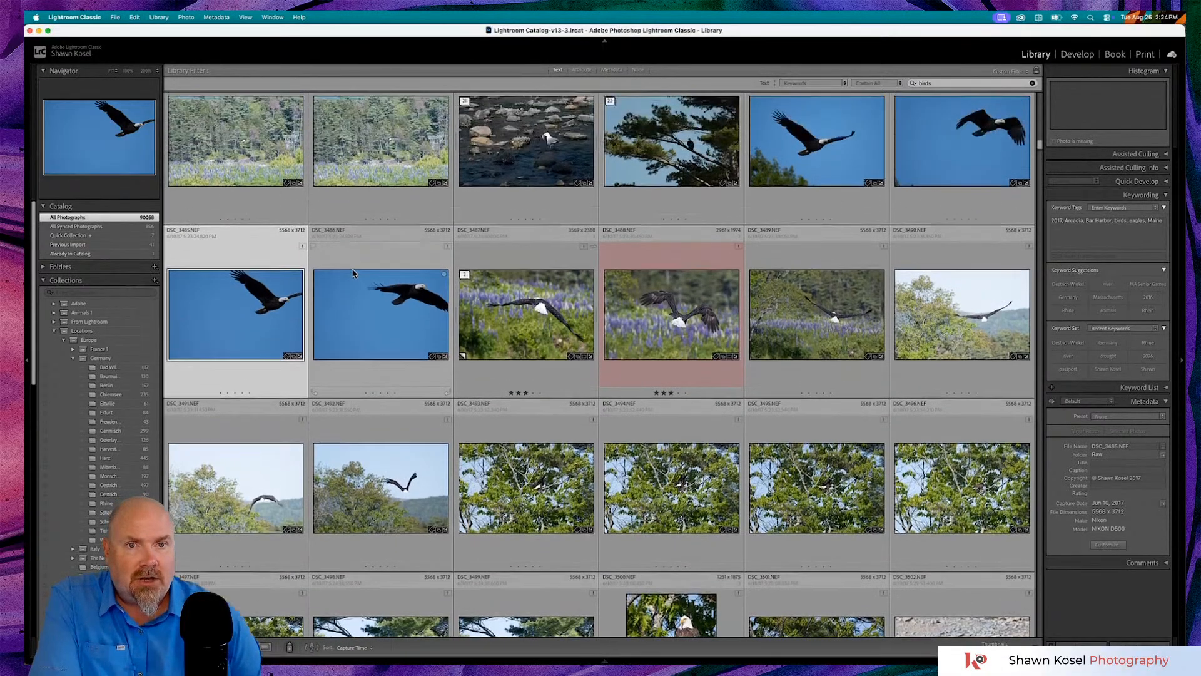
{"action": "double_click", "coordinate": [833, 117]}
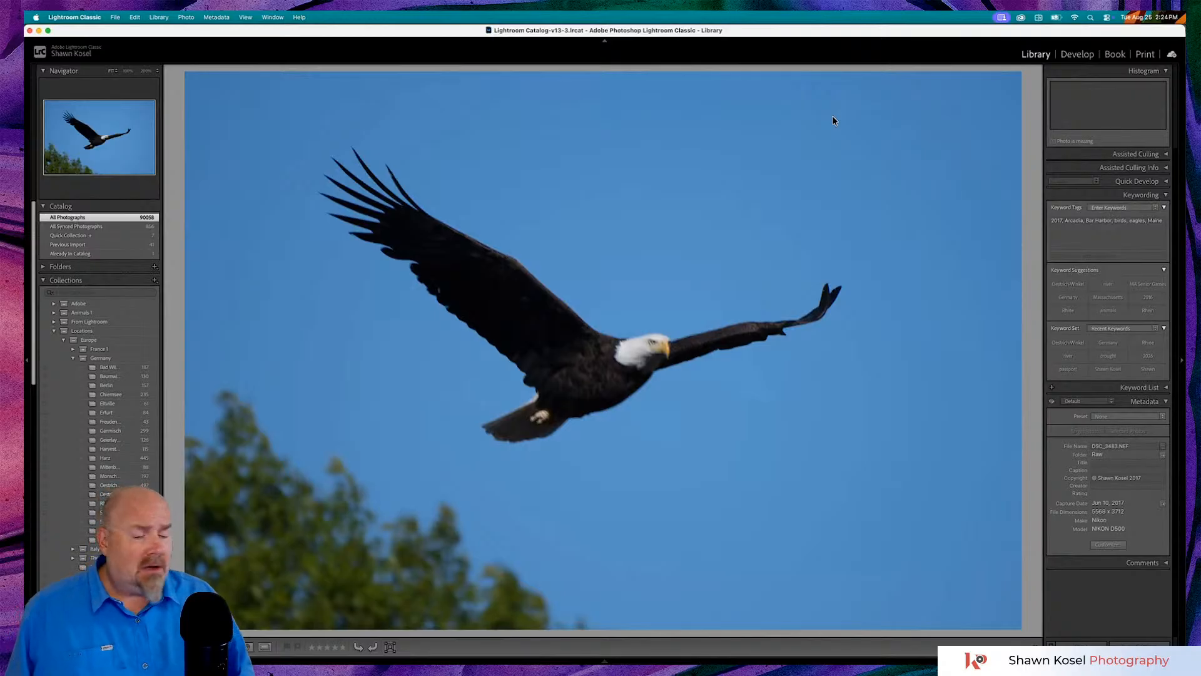
- Browse the filtered bird photos and view the distant eagle above the tree and the preceding eagle with raised wings enlarged
{"action": "double_click", "coordinate": [832, 115]}
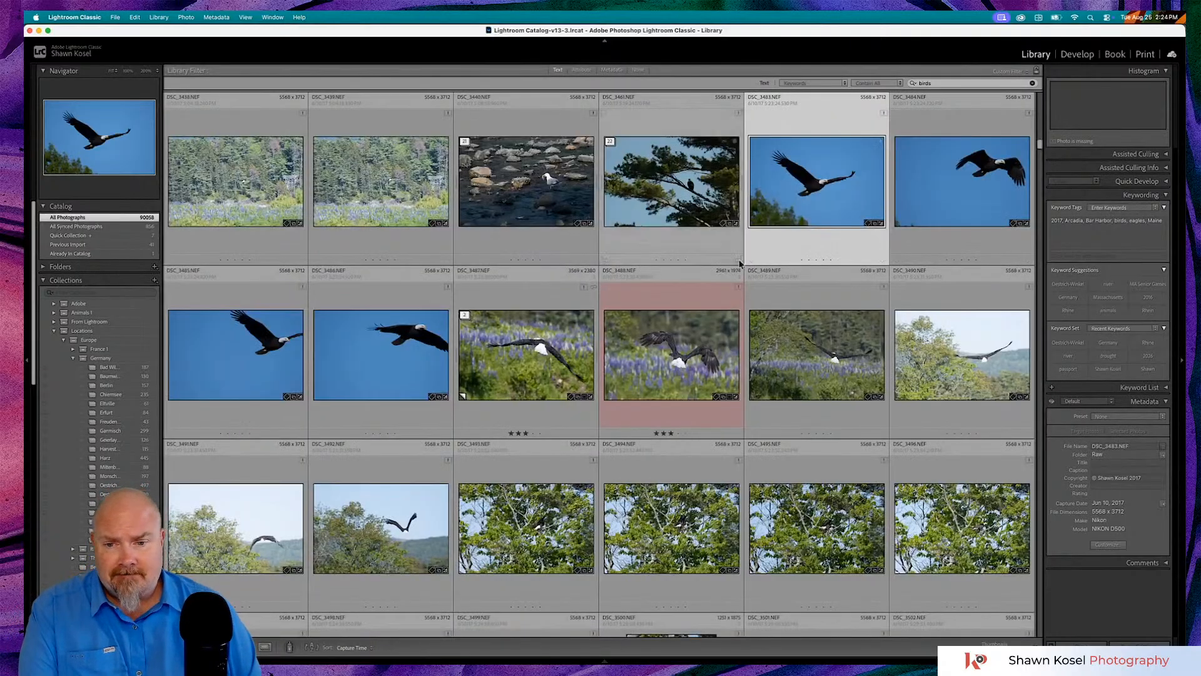
{"action": "scroll", "coordinate": [687, 280], "scroll_direction": "down", "scroll_amount": 5}
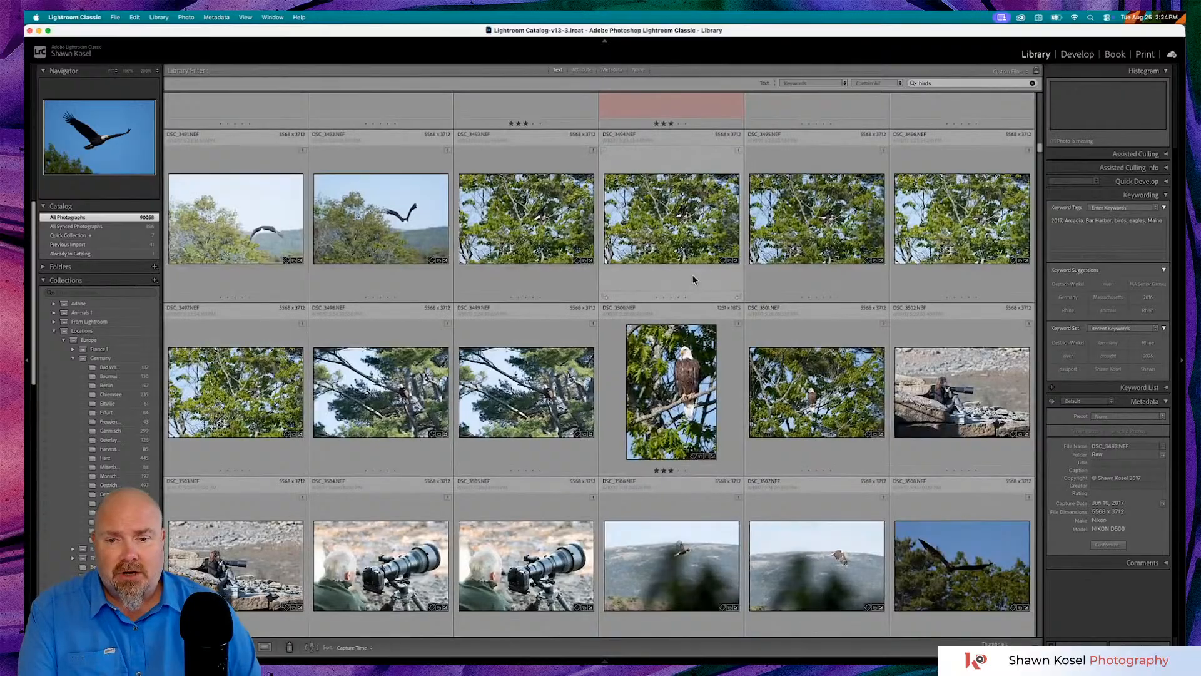
{"action": "scroll", "coordinate": [693, 279], "scroll_direction": "down", "scroll_amount": 6}
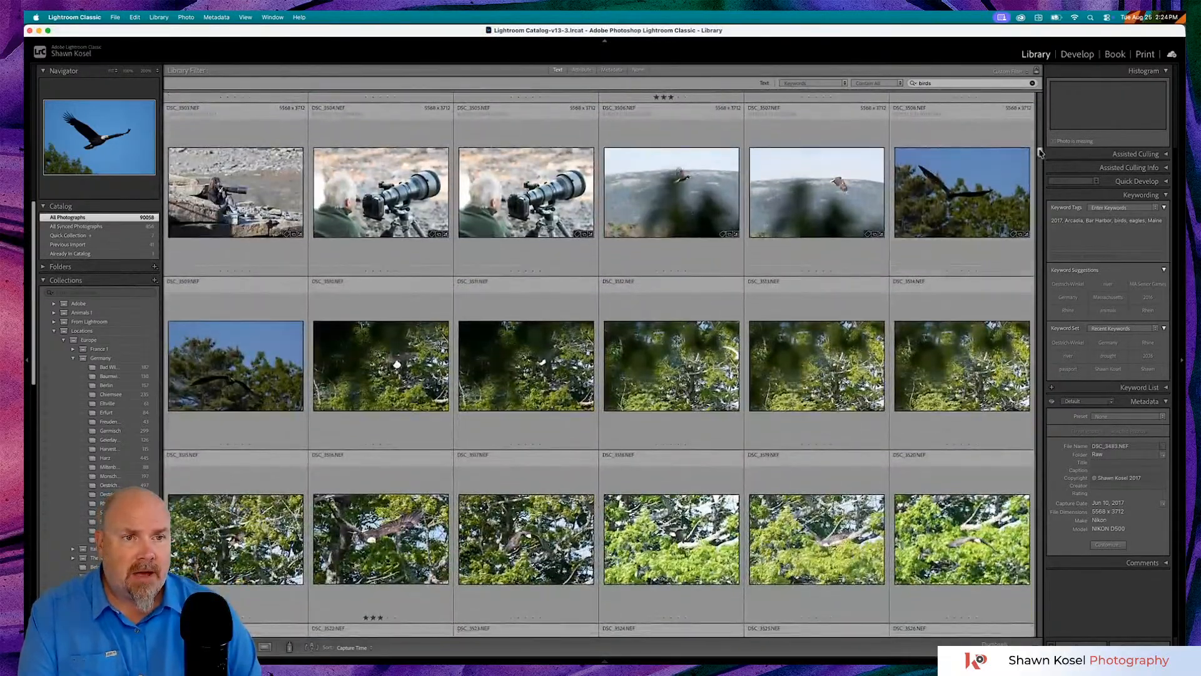
{"action": "left_click_drag", "start_coordinate": [1039, 152], "coordinate": [1039, 165]}
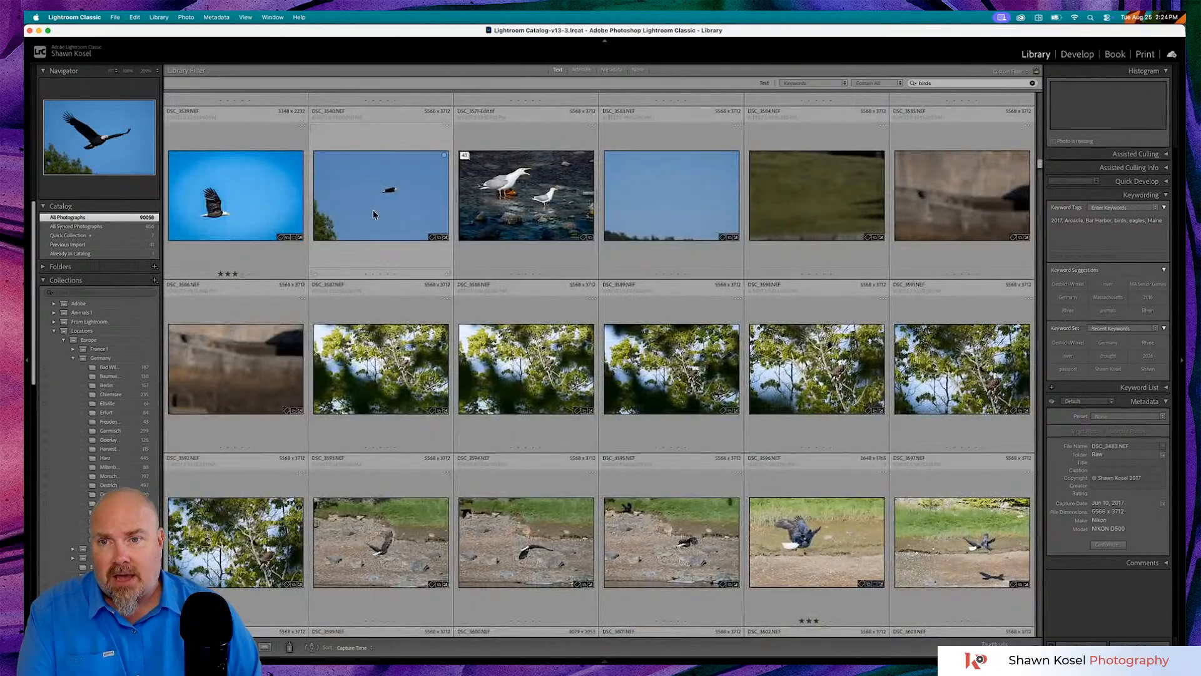
{"action": "double_click", "coordinate": [373, 212]}
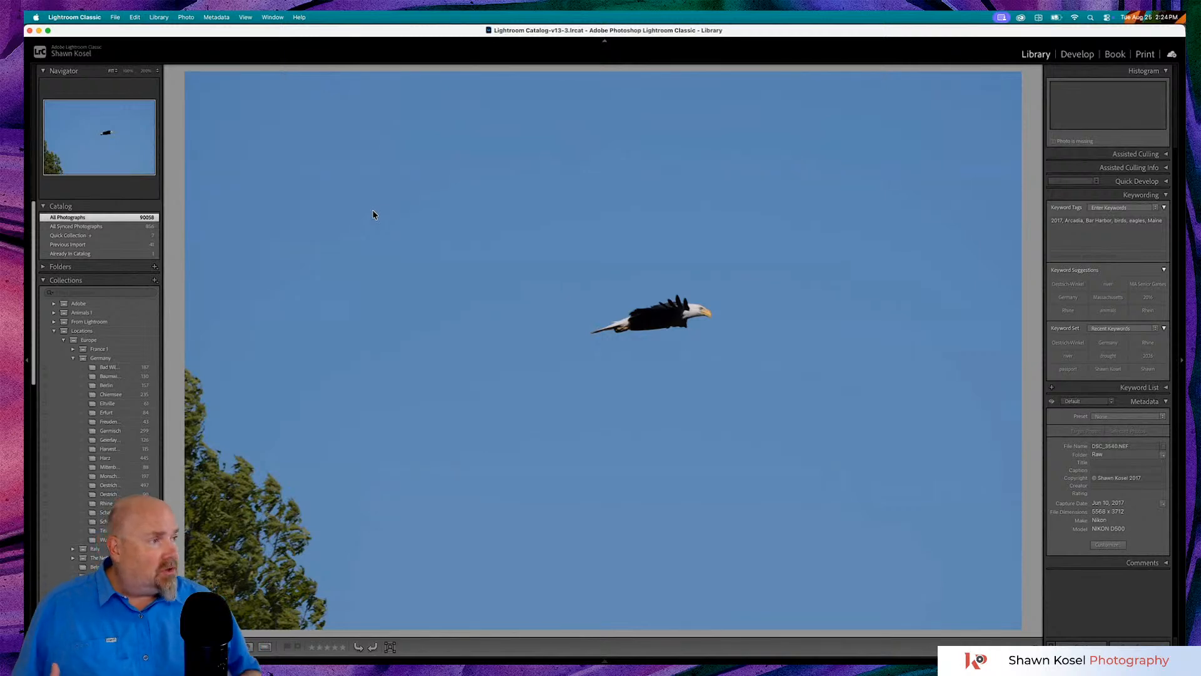
{"action": "key", "text": "Left"}
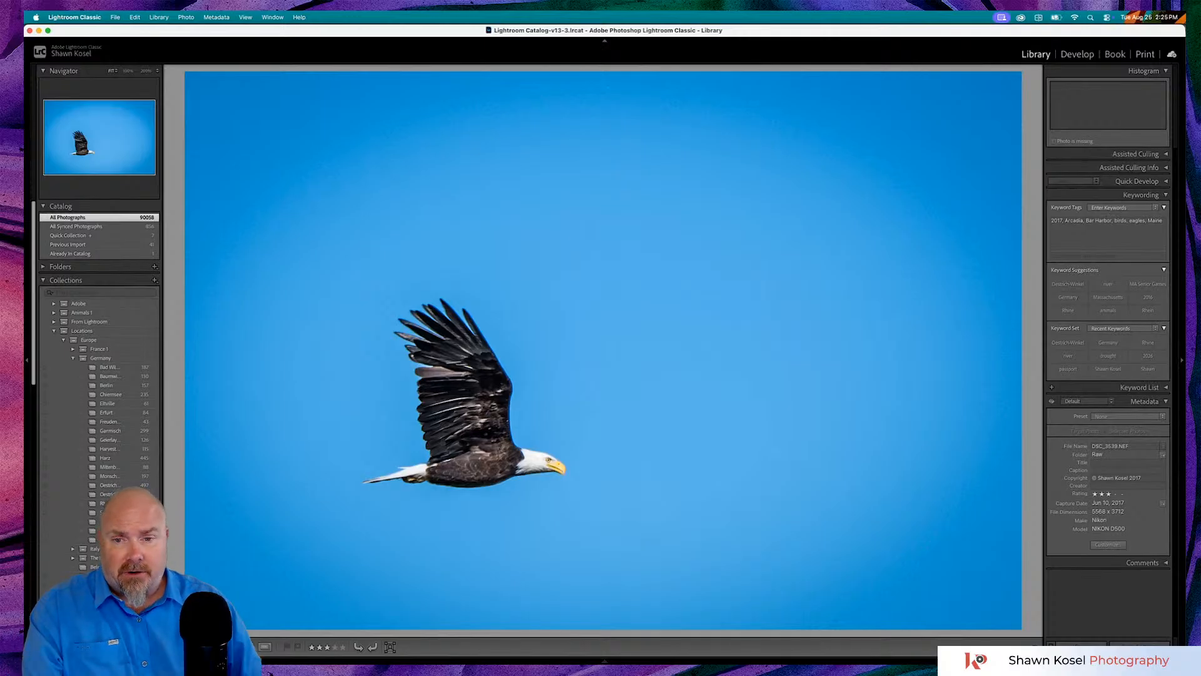
{"action": "key", "text": "g"}
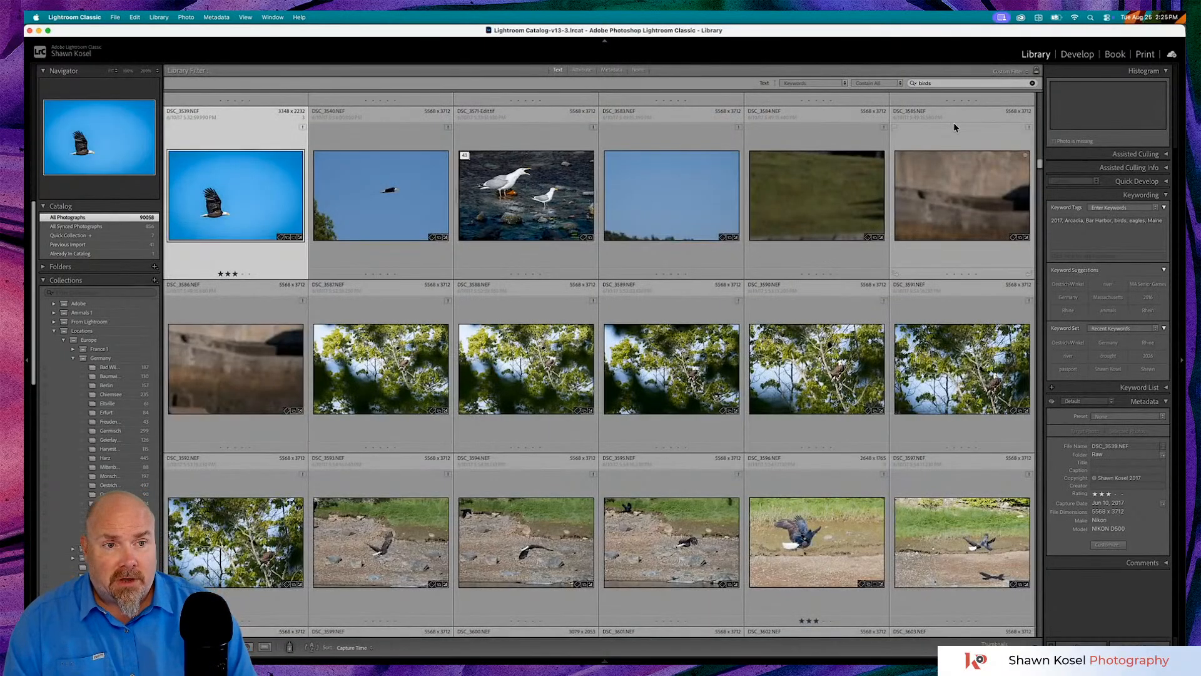
- View the eagle flying with a crow over the mudflat and the eagle carrying prey above the grass enlarged
{"action": "left_click_drag", "start_coordinate": [1040, 163], "coordinate": [1038, 165]}
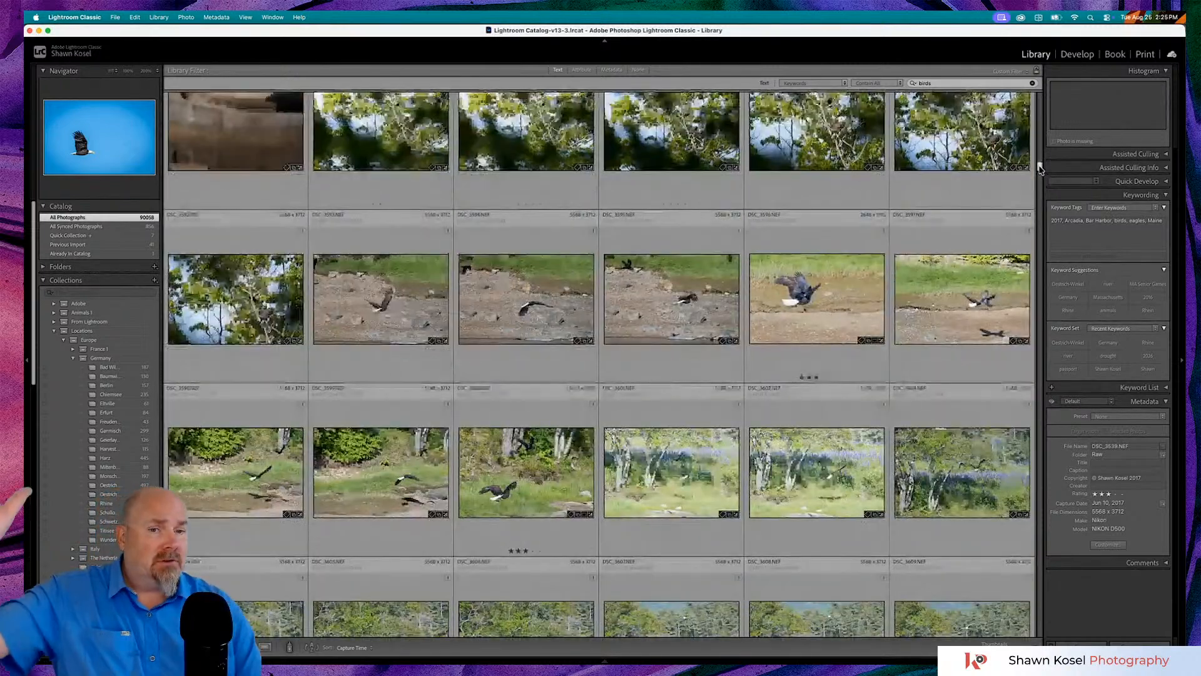
{"action": "double_click", "coordinate": [794, 305]}
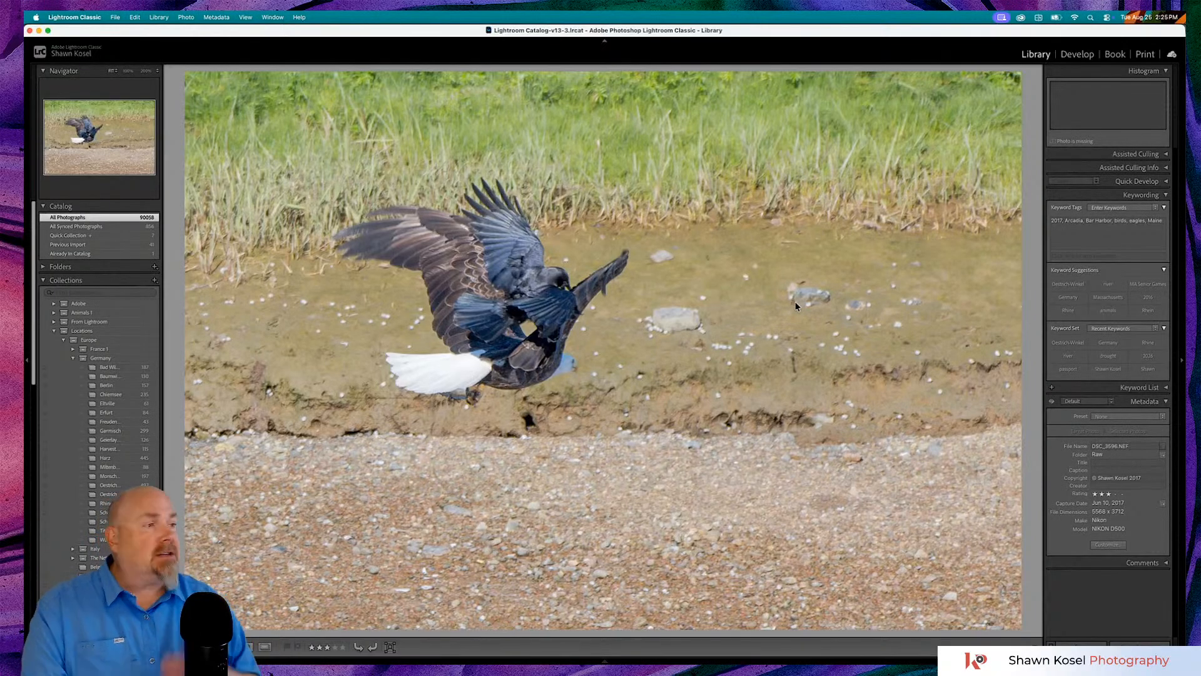
{"action": "key", "text": "g"}
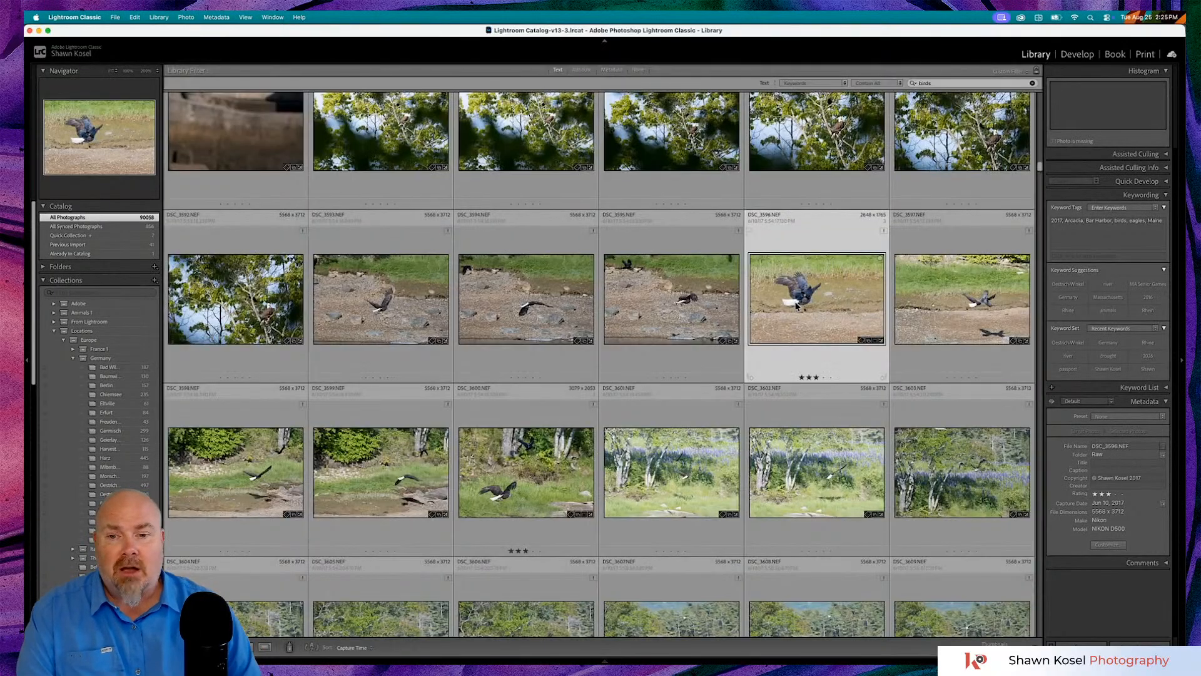
{"action": "double_click", "coordinate": [480, 491]}
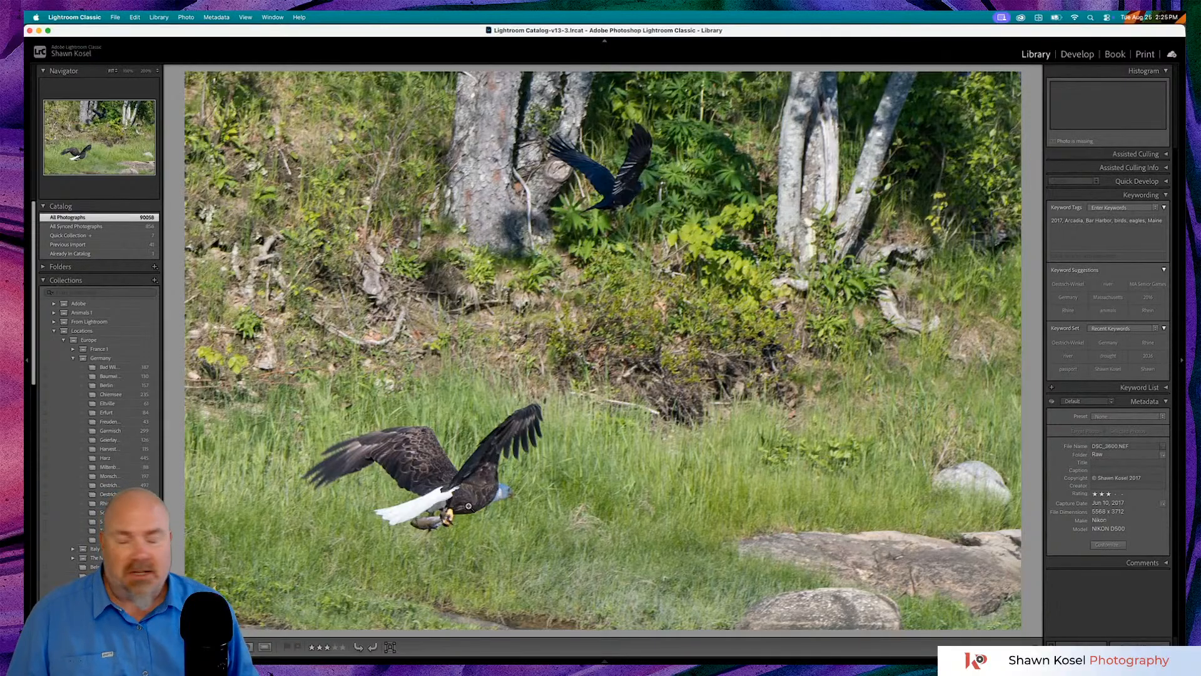
{"action": "key", "text": "g"}
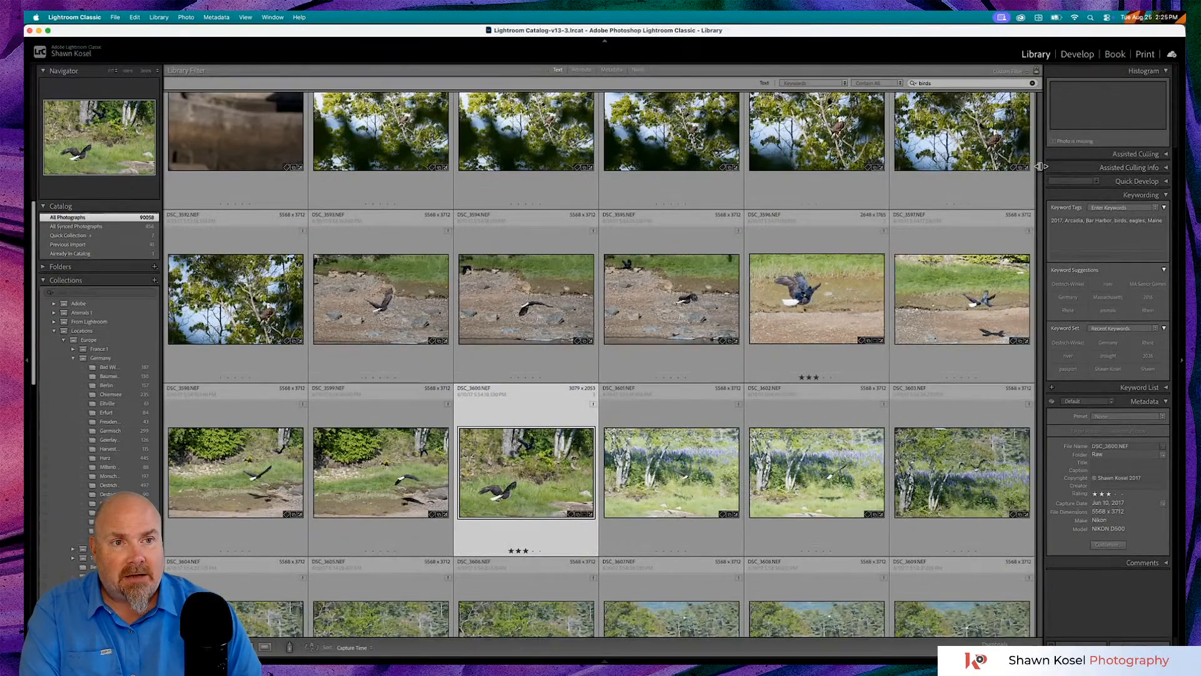
- Look further through the bird photos and preview the helicopter shot DSC_1282 enlarged, returning to the grid
{"action": "left_click_drag", "start_coordinate": [1040, 167], "coordinate": [1039, 229]}
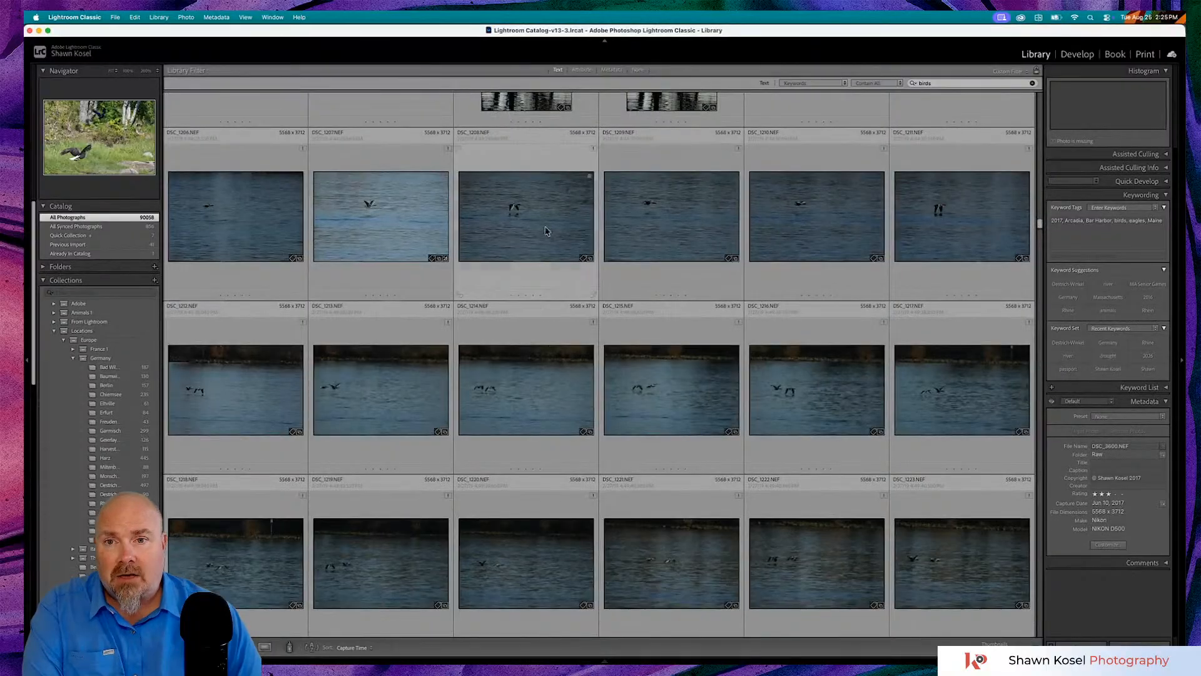
{"action": "scroll", "coordinate": [546, 233], "scroll_direction": "down", "scroll_amount": 5}
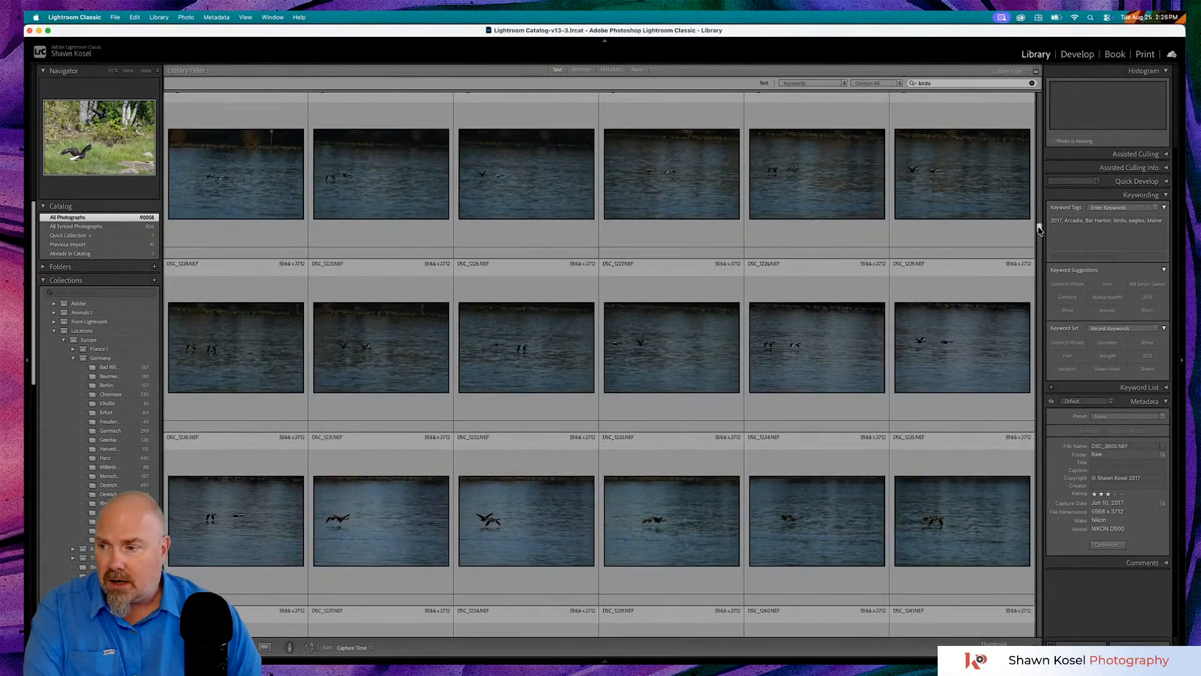
{"action": "left_click_drag", "start_coordinate": [1041, 228], "coordinate": [1039, 247]}
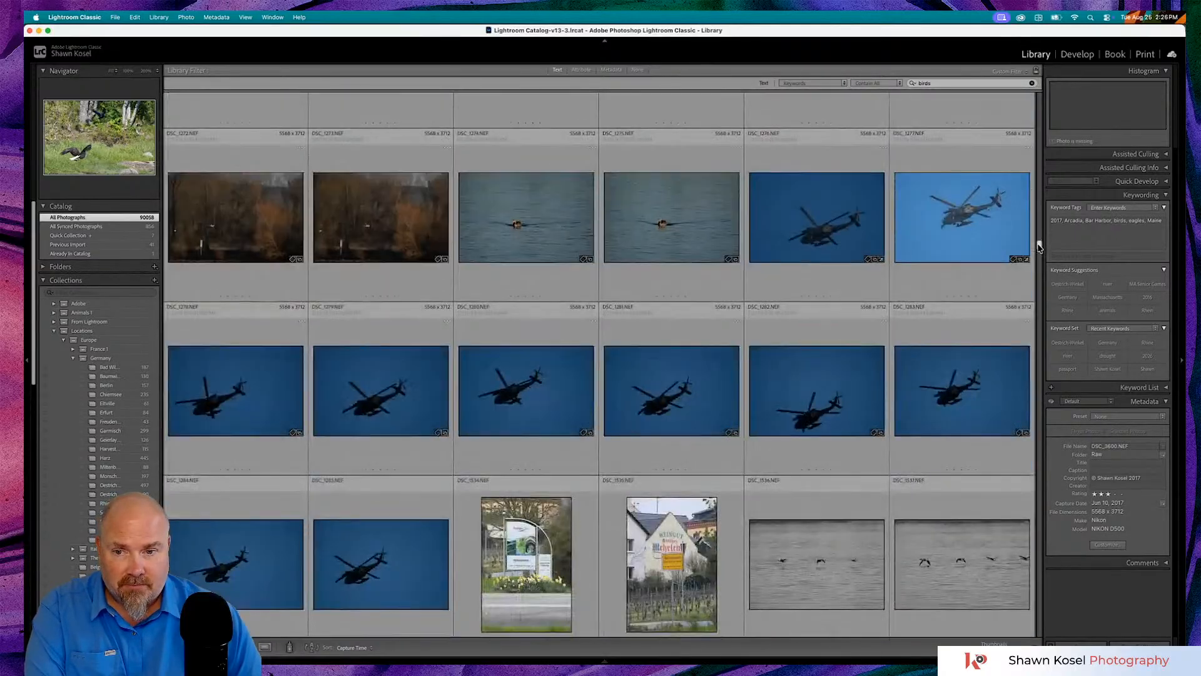
{"action": "left_click", "coordinate": [824, 386]}
{"action": "double_click", "coordinate": [823, 386]}
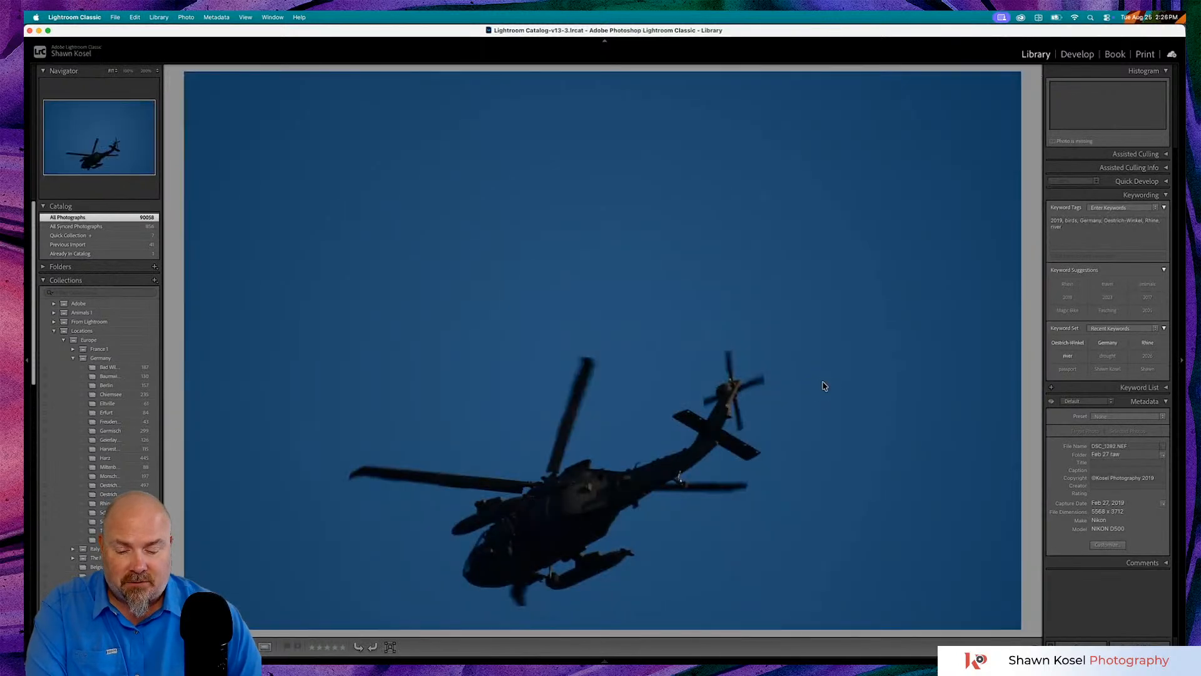
{"action": "double_click", "coordinate": [824, 386]}
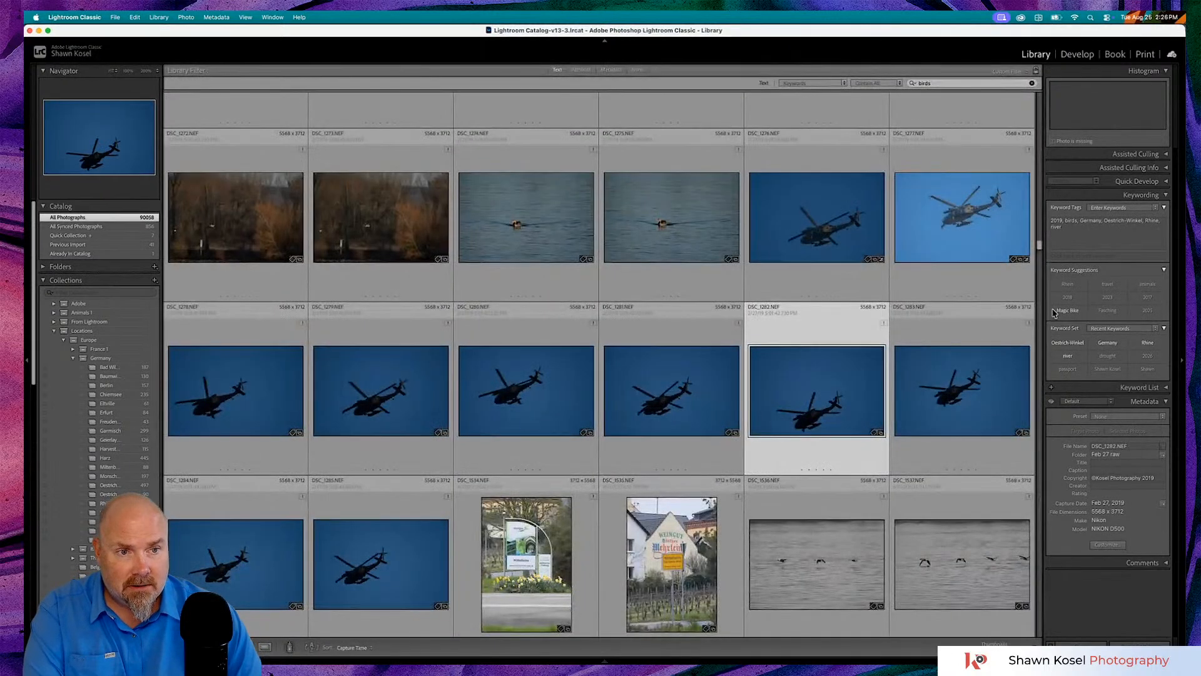
- Find the heron series over the river and compare the enlarged flight shots DSC_9523 to DSC_9525
{"action": "scroll", "coordinate": [1038, 248], "scroll_direction": "down", "scroll_amount": 3}
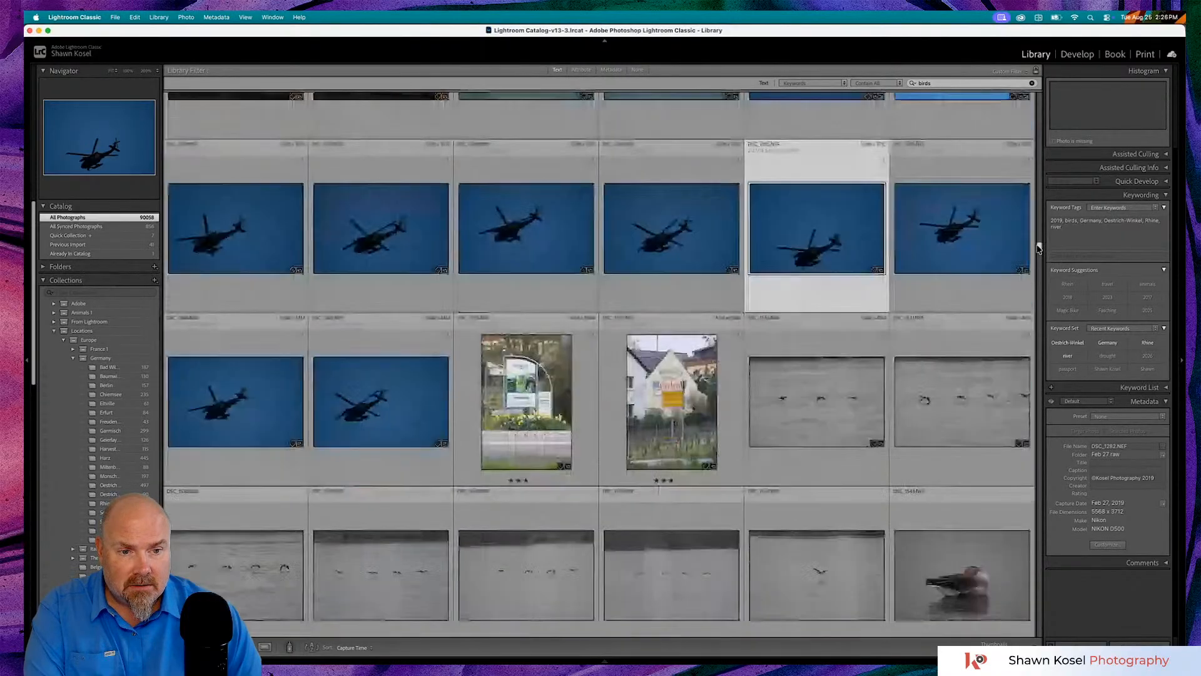
{"action": "scroll", "coordinate": [1039, 248], "scroll_direction": "down", "scroll_amount": 9}
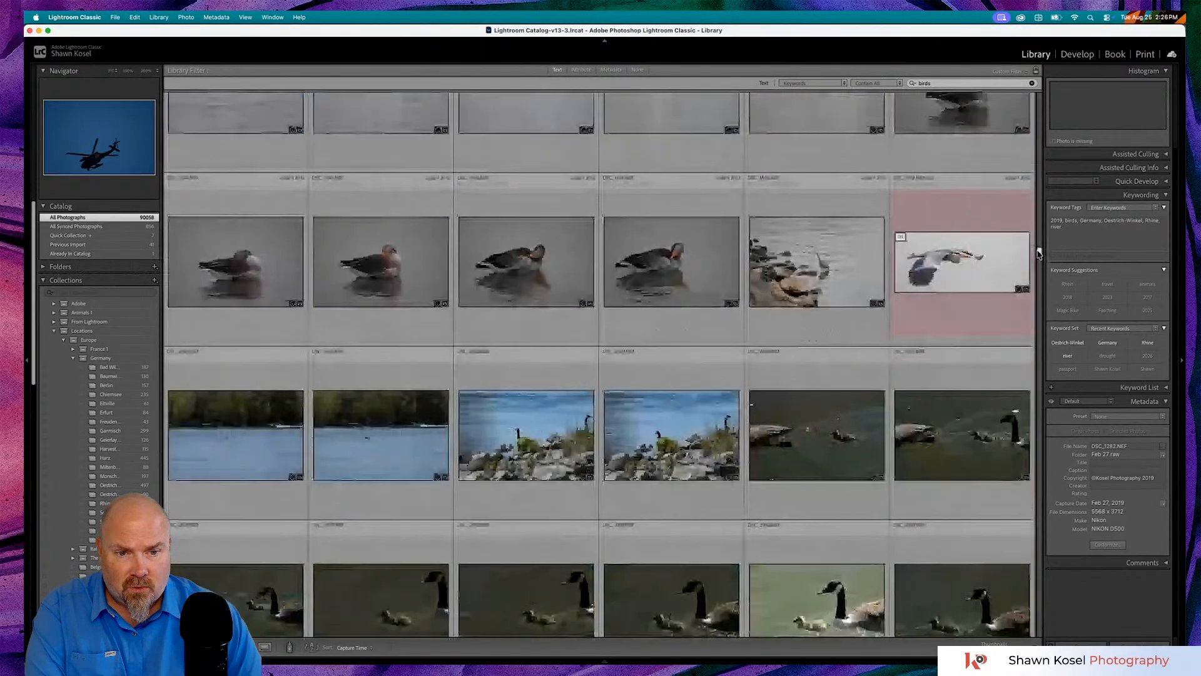
{"action": "left_click_drag", "start_coordinate": [1037, 250], "coordinate": [1038, 286]}
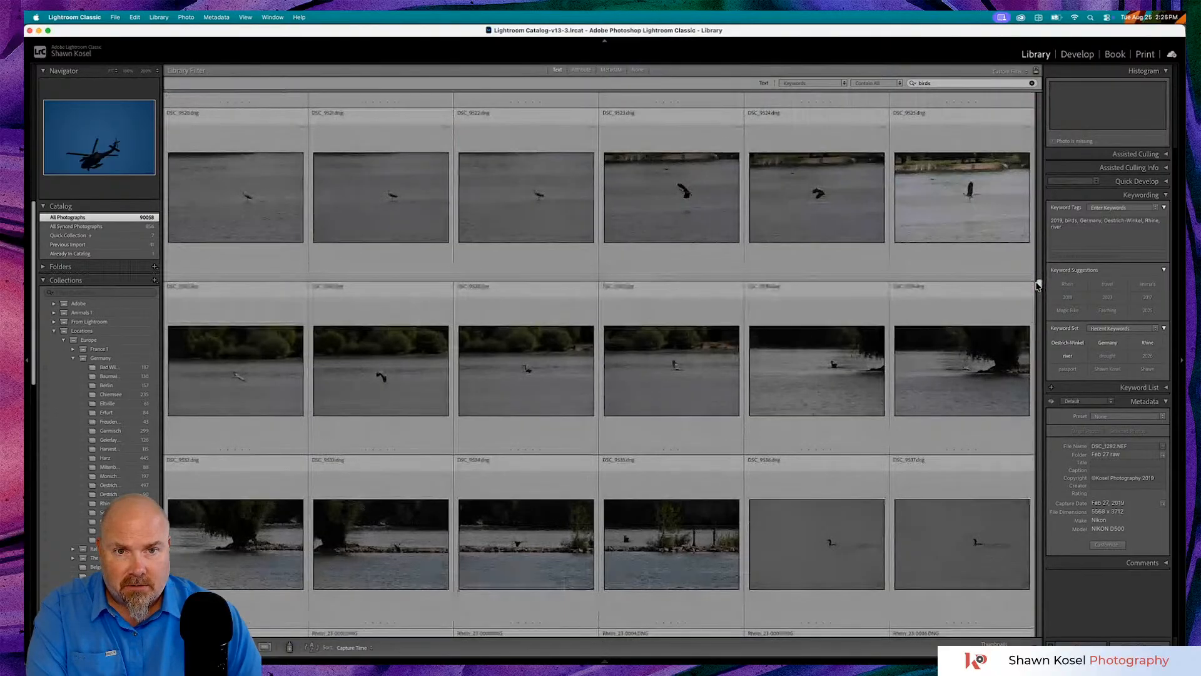
{"action": "double_click", "coordinate": [667, 219]}
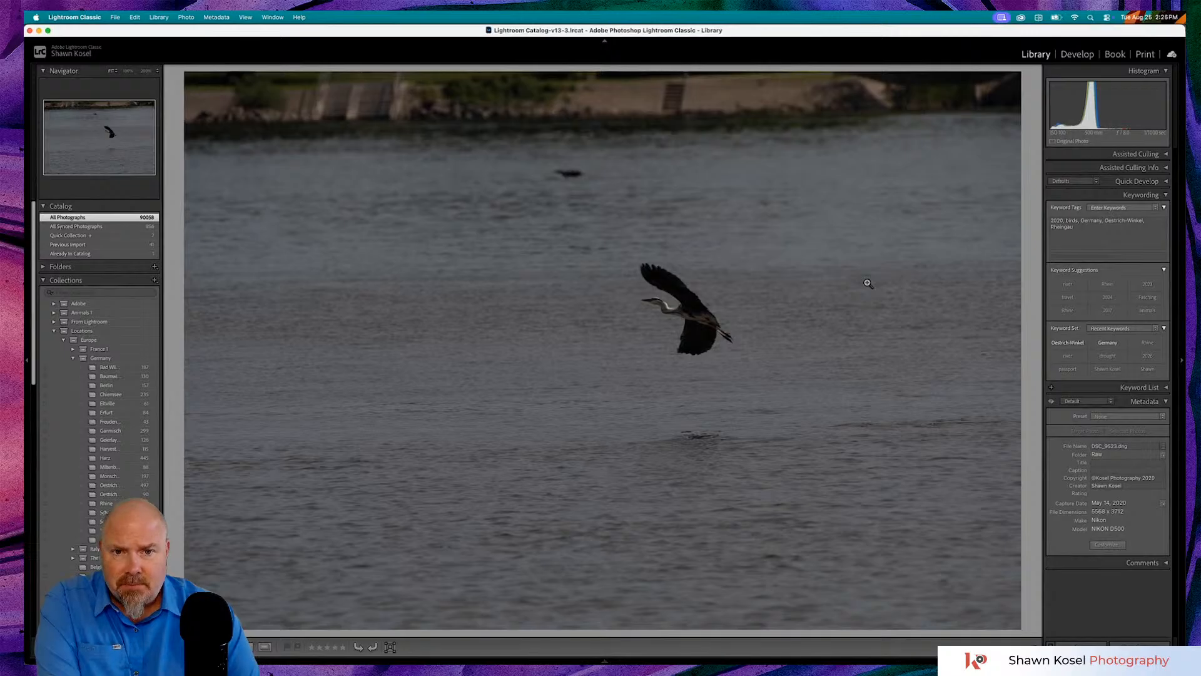
{"action": "key", "text": "Right"}
{"action": "key", "text": "Right"}
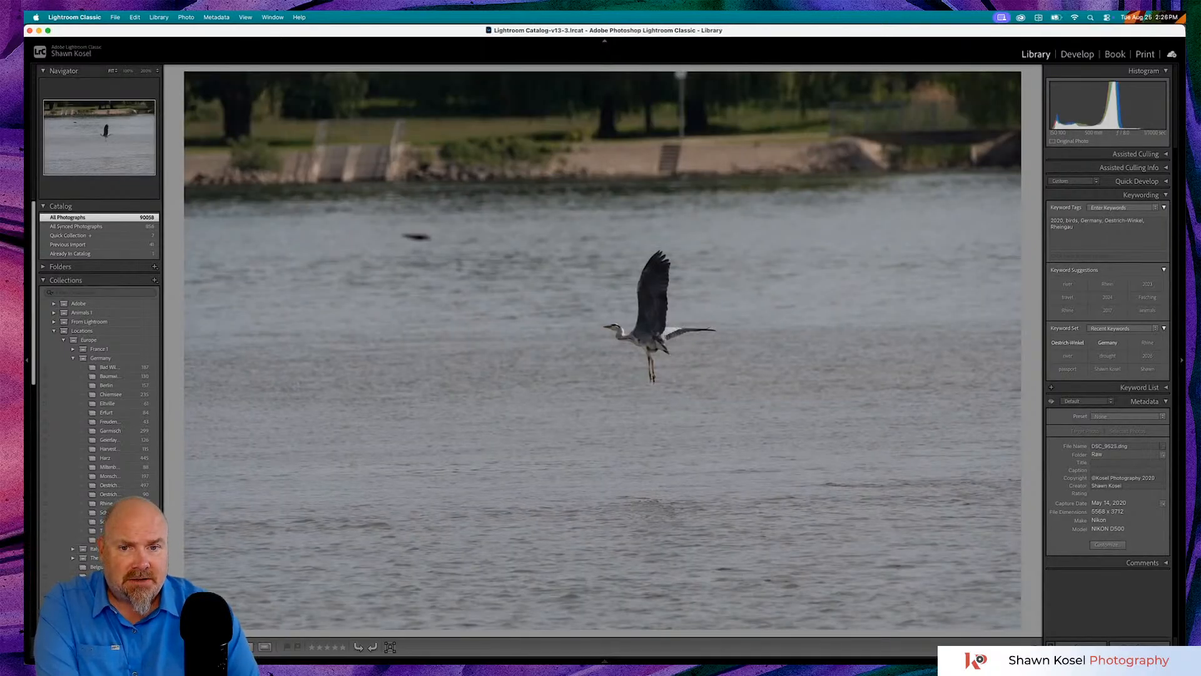
{"action": "key", "text": "Right"}
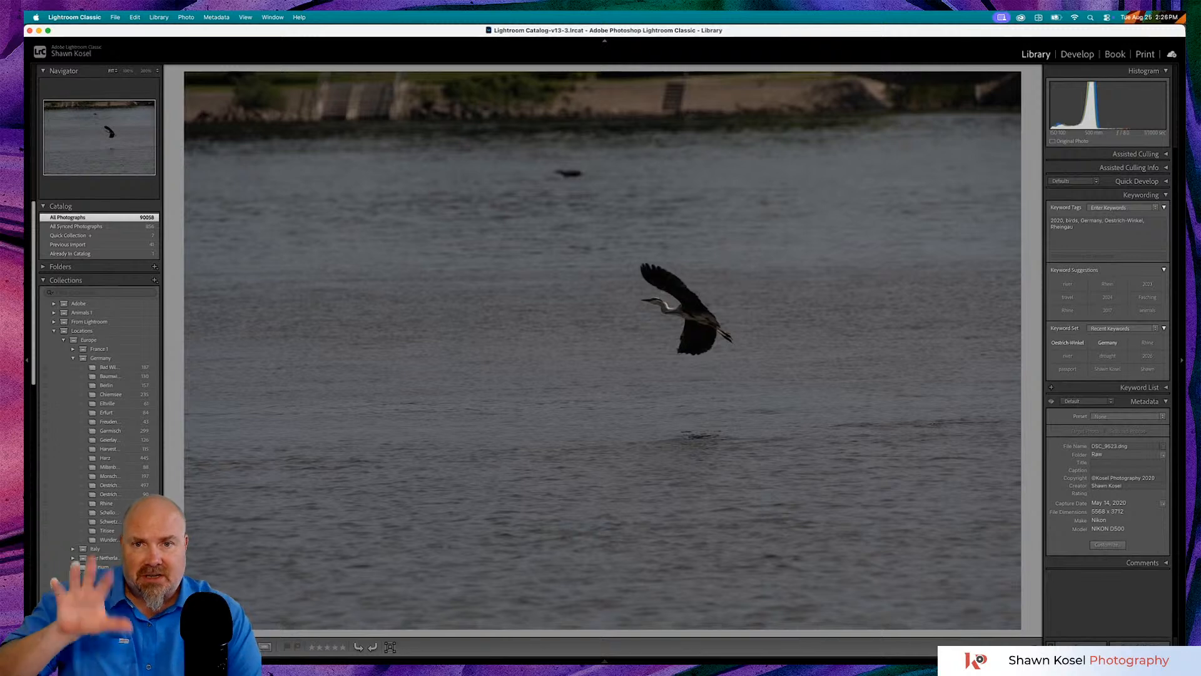
{"action": "key", "text": "Right"}
{"action": "key", "text": "Right"}
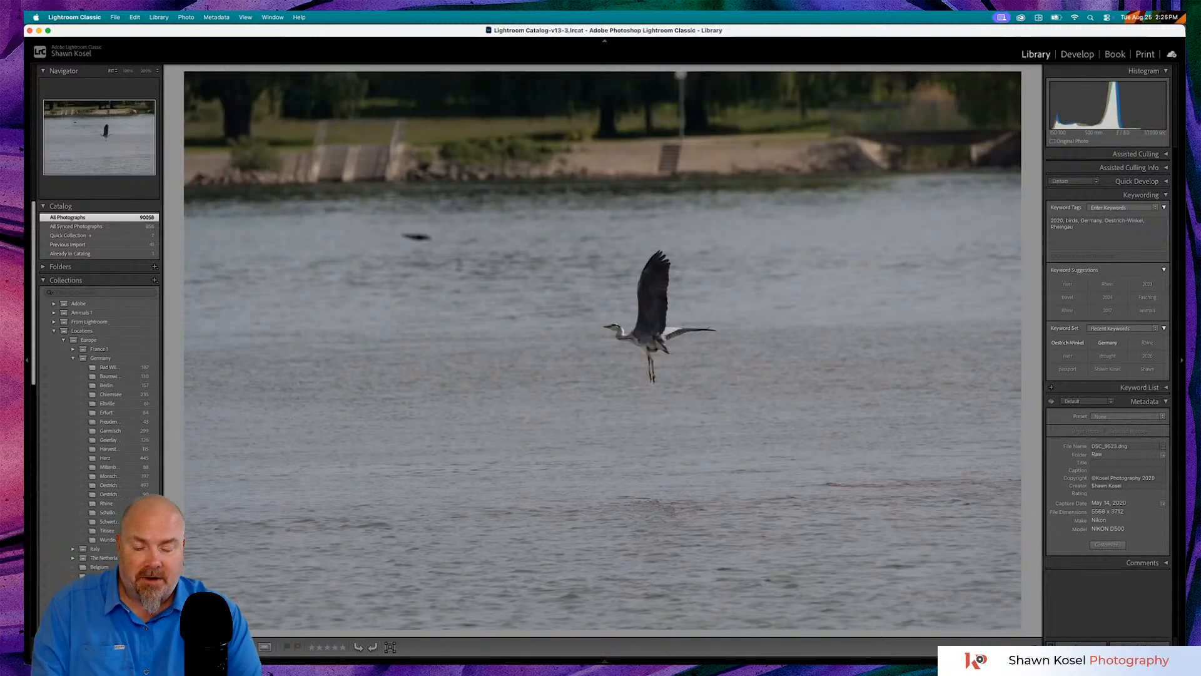
{"action": "key", "text": "g"}
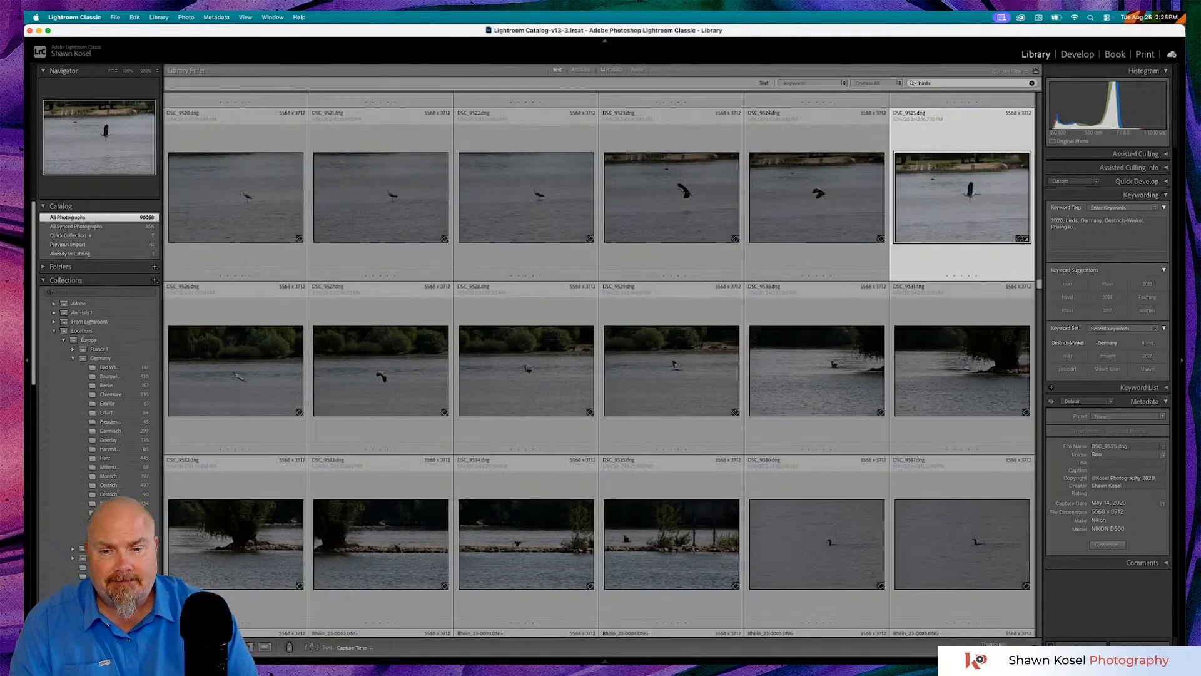
- Preview the swimming bird photo DSC_9536 enlarged and return to the grid
{"action": "scroll", "coordinate": [838, 313], "scroll_direction": "down", "scroll_amount": 5}
{"action": "double_click", "coordinate": [838, 216]}
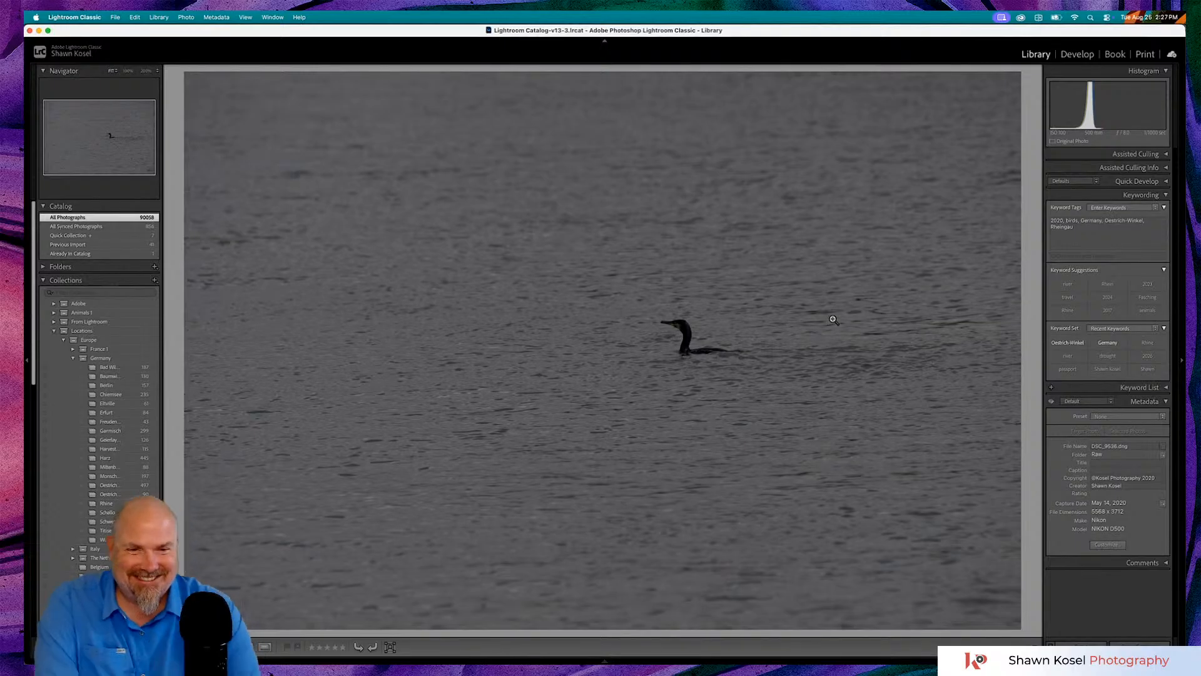
{"action": "key", "text": "g"}
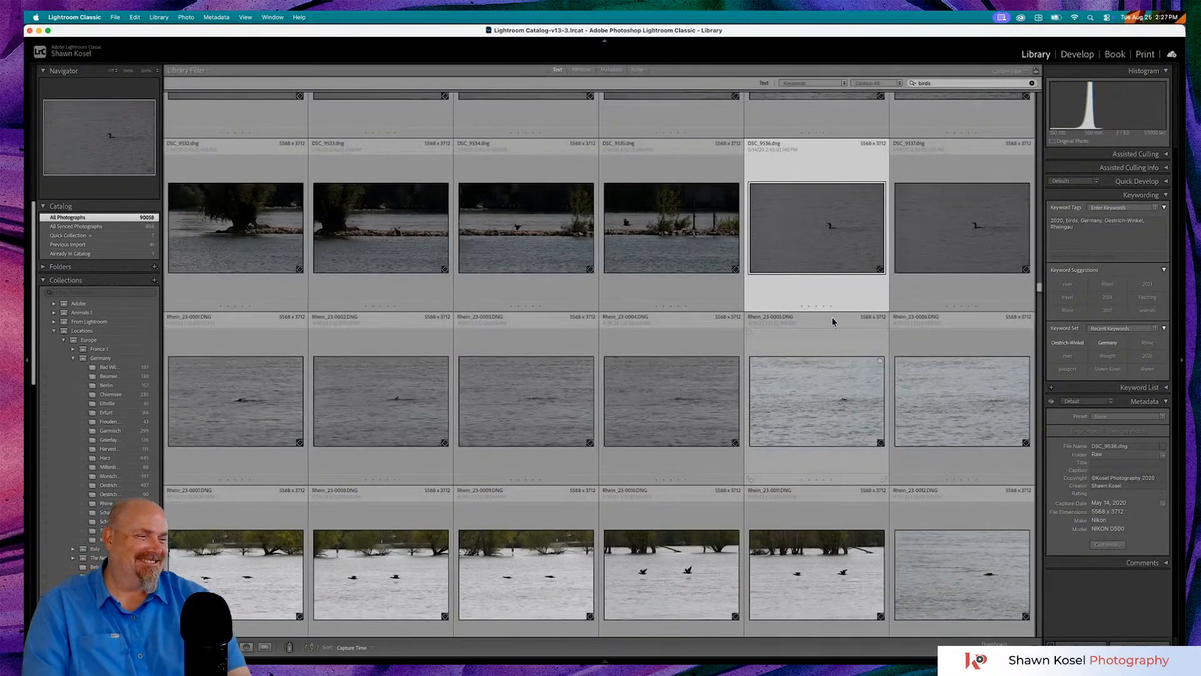
- Examine the Rhein_23 bird photos around the swan close-ups for a usable crop example
{"action": "scroll", "coordinate": [831, 318], "scroll_direction": "down", "scroll_amount": 5}
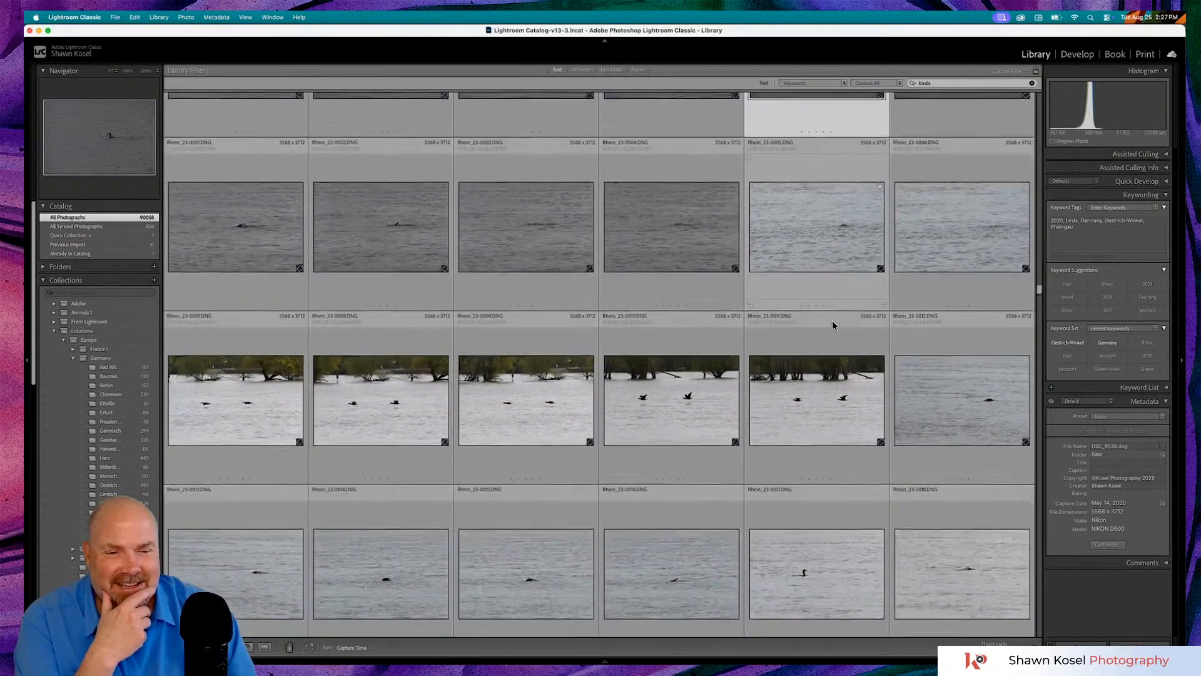
{"action": "scroll", "coordinate": [832, 326], "scroll_direction": "down", "scroll_amount": 10}
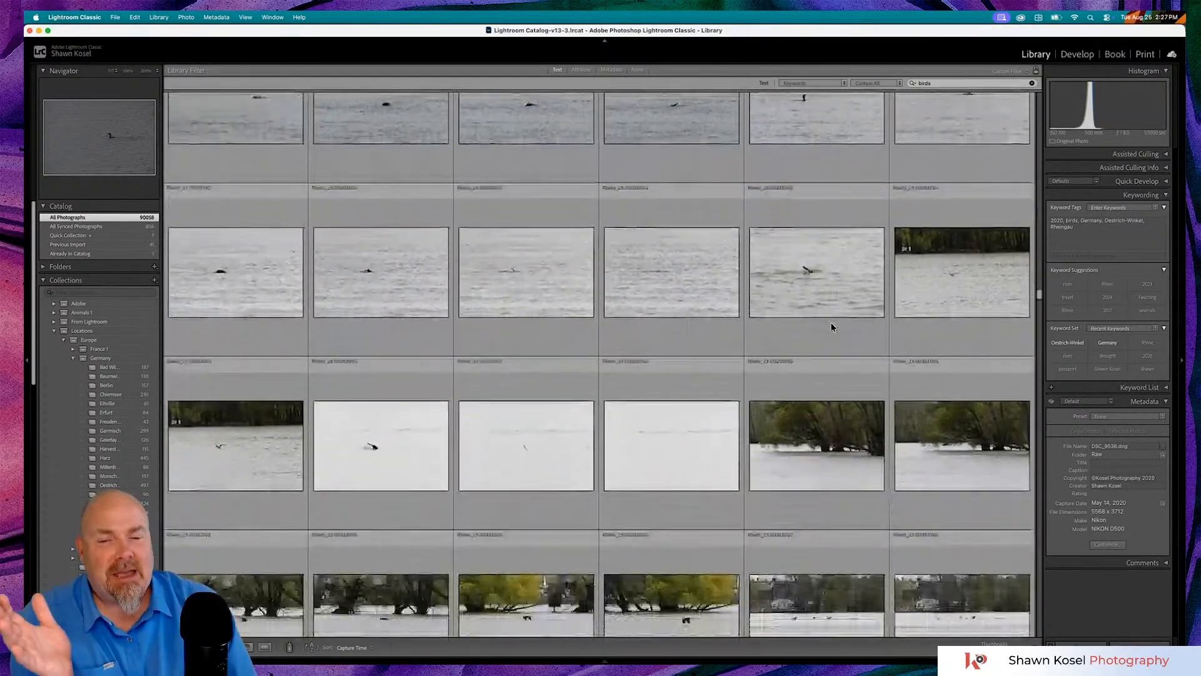
{"action": "scroll", "coordinate": [831, 324], "scroll_direction": "down", "scroll_amount": 3}
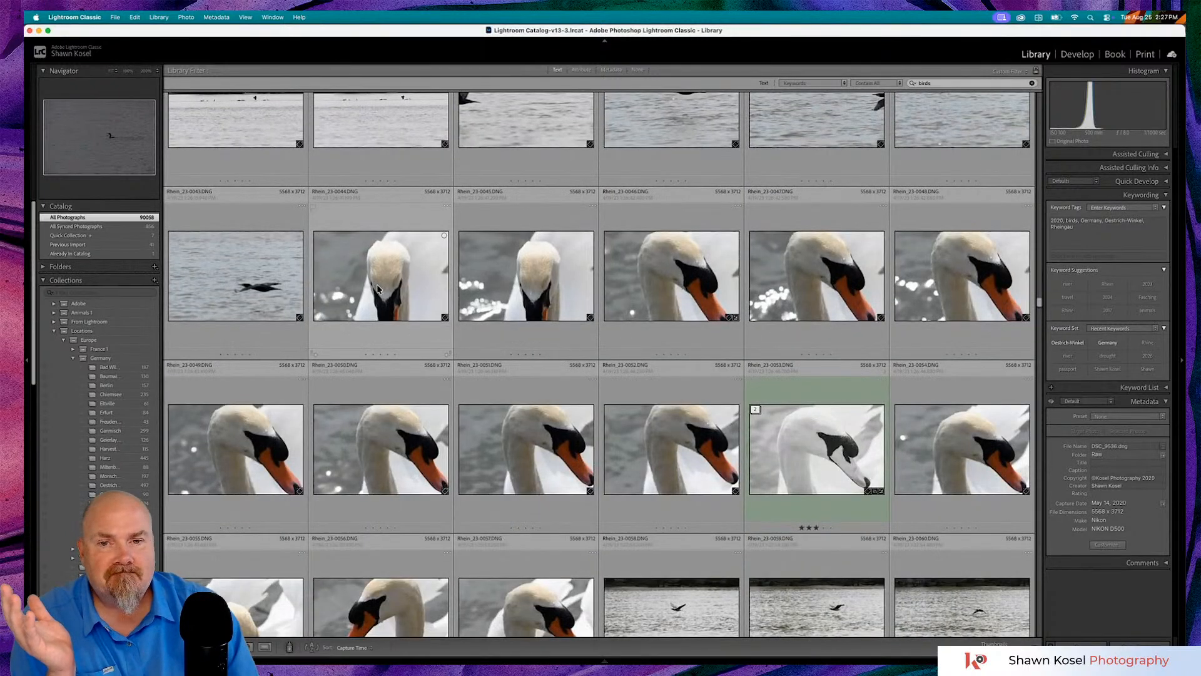
{"action": "scroll", "coordinate": [376, 287], "scroll_direction": "up", "scroll_amount": 2}
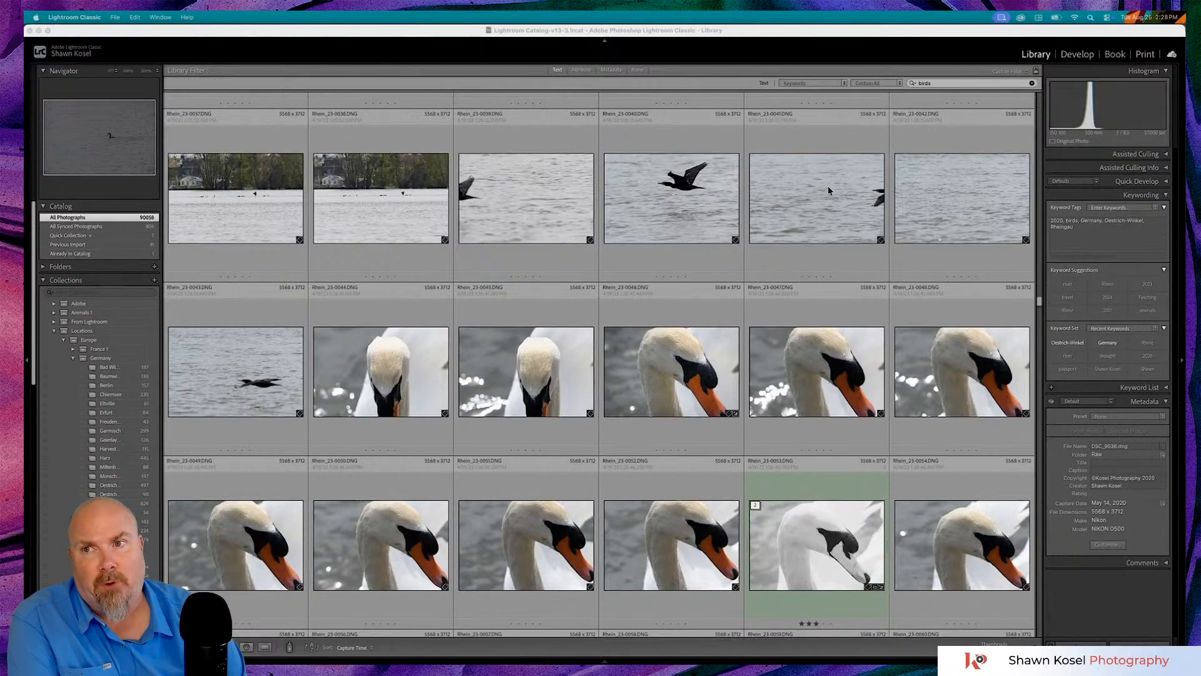
{"action": "left_click", "coordinate": [454, 35]}
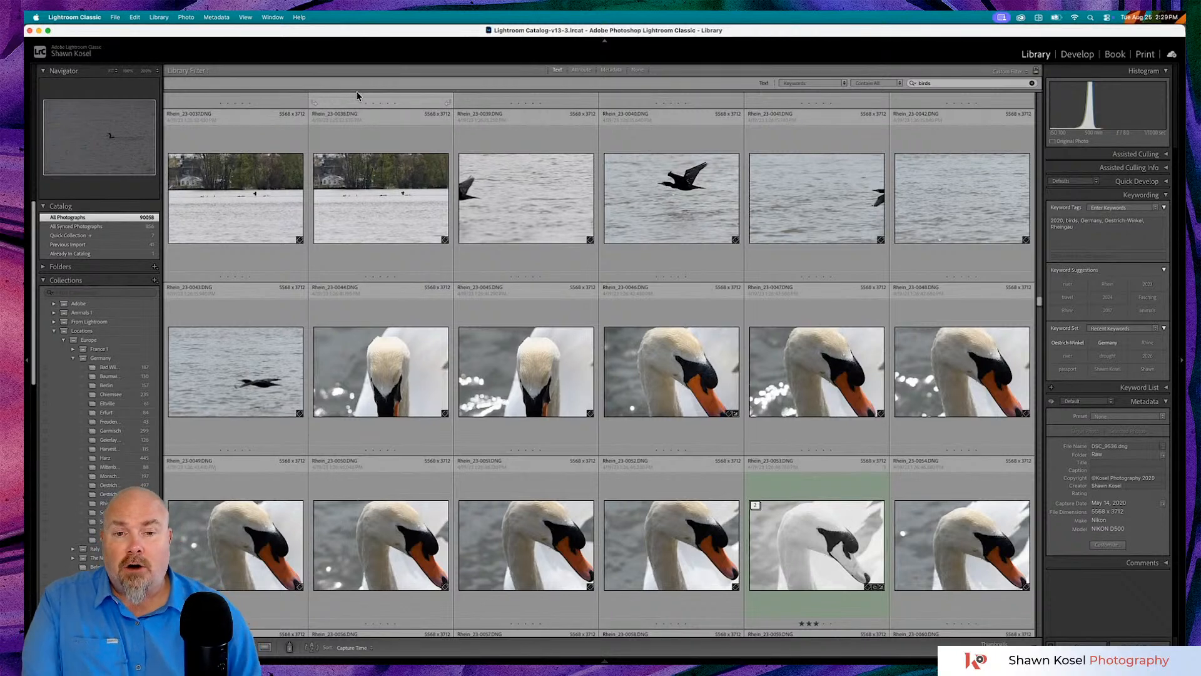
{"action": "scroll", "coordinate": [317, 187], "scroll_direction": "up", "scroll_amount": 3}
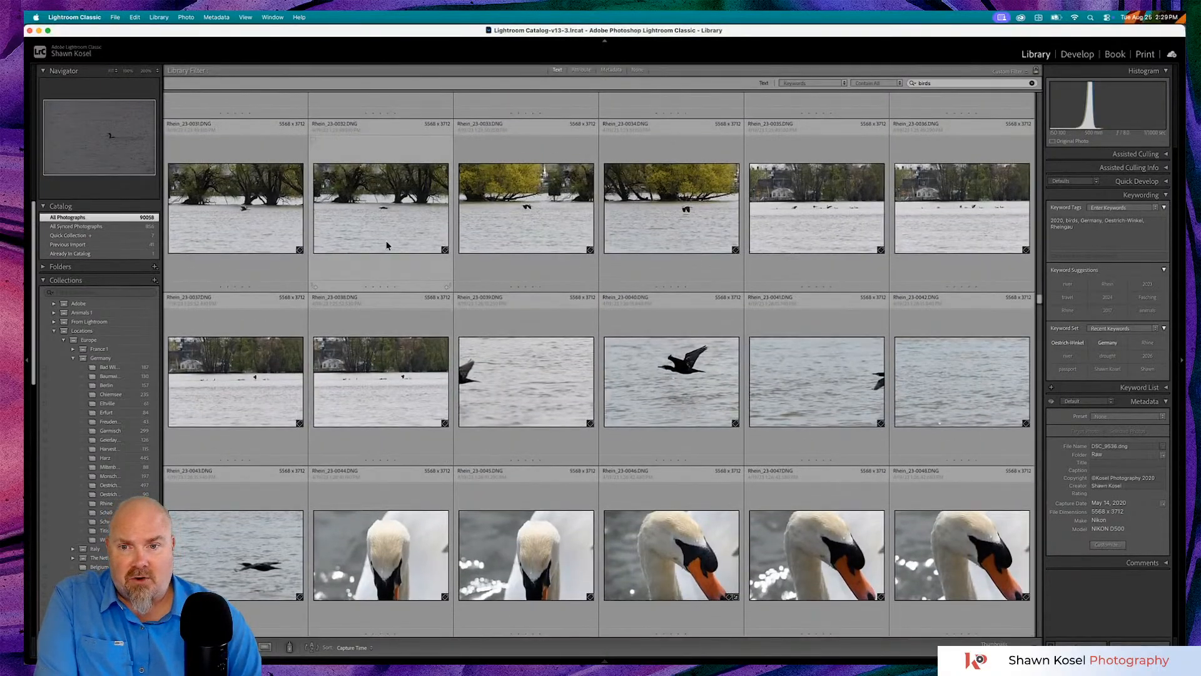
{"action": "scroll", "coordinate": [504, 323], "scroll_direction": "down", "scroll_amount": 3}
{"action": "scroll", "coordinate": [505, 324], "scroll_direction": "up", "scroll_amount": 5}
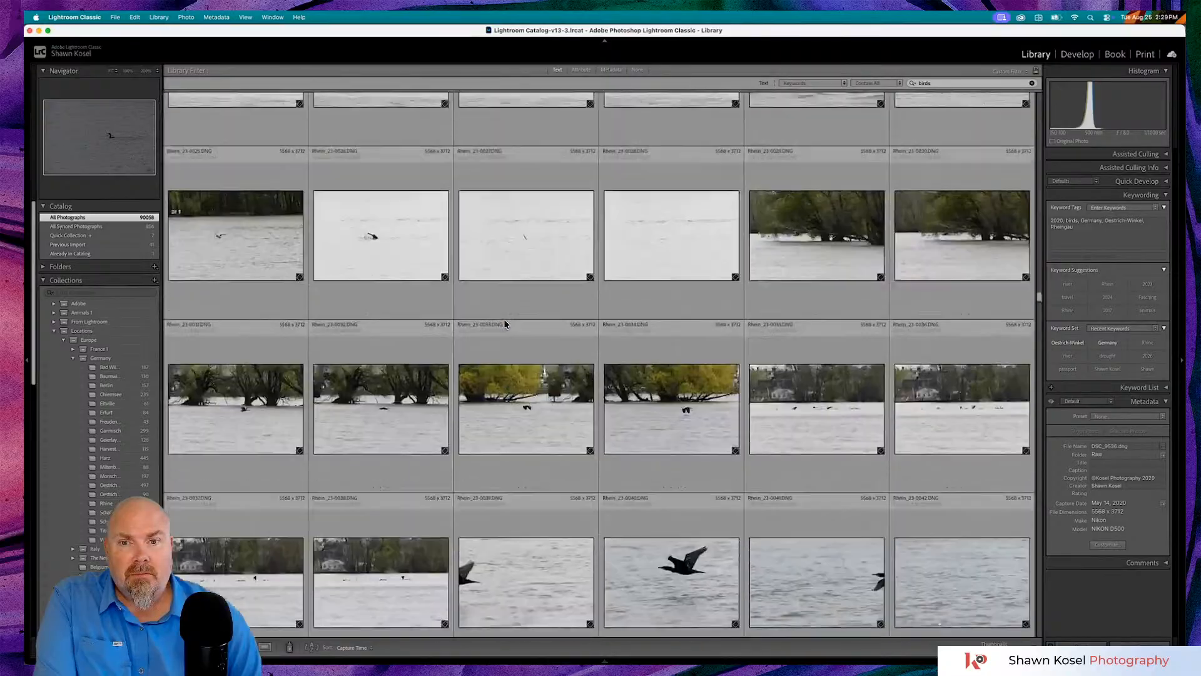
{"action": "scroll", "coordinate": [505, 324], "scroll_direction": "down", "scroll_amount": 5}
{"action": "scroll", "coordinate": [504, 322], "scroll_direction": "down", "scroll_amount": 3}
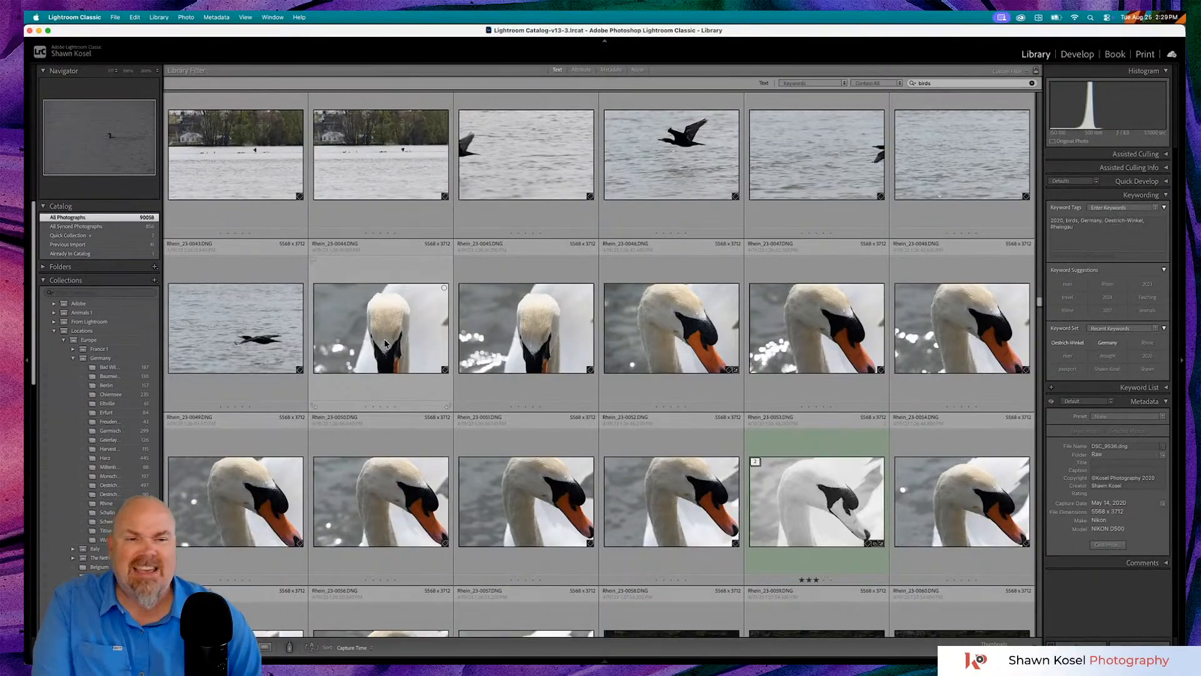
- Check the Rhein_23 swan close-ups and preview the photo of the bird flying over the river enlarged, returning to the grid
{"action": "left_click", "coordinate": [384, 343]}
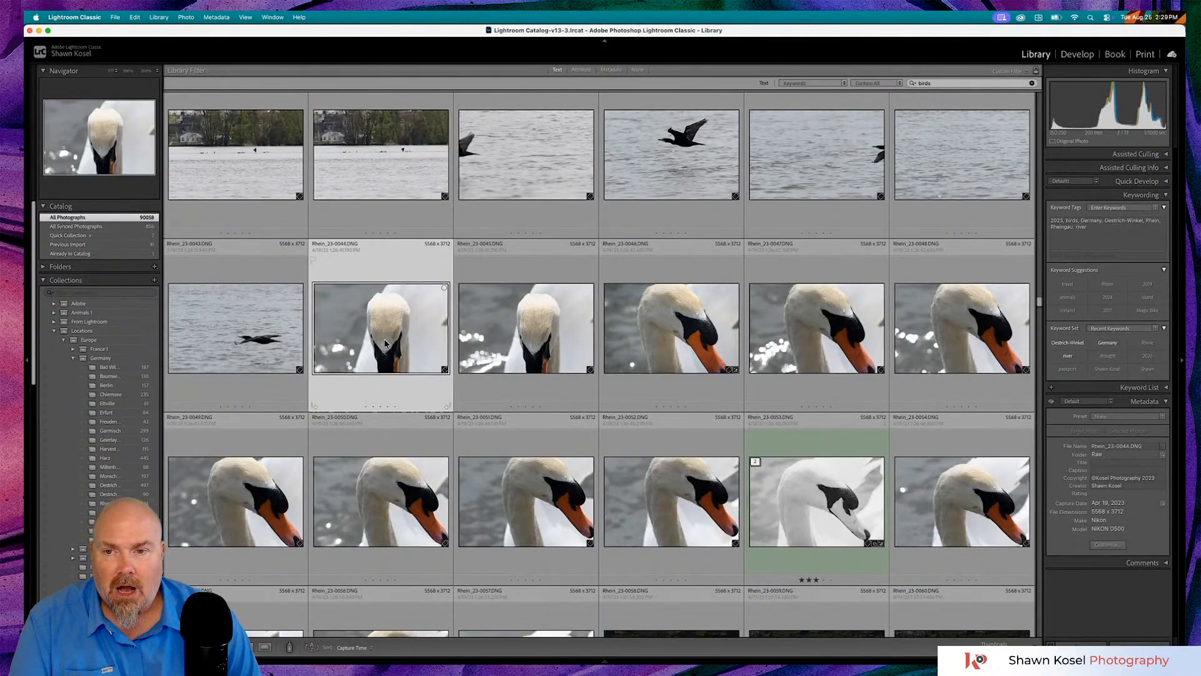
{"action": "scroll", "coordinate": [384, 344], "scroll_direction": "down", "scroll_amount": 6}
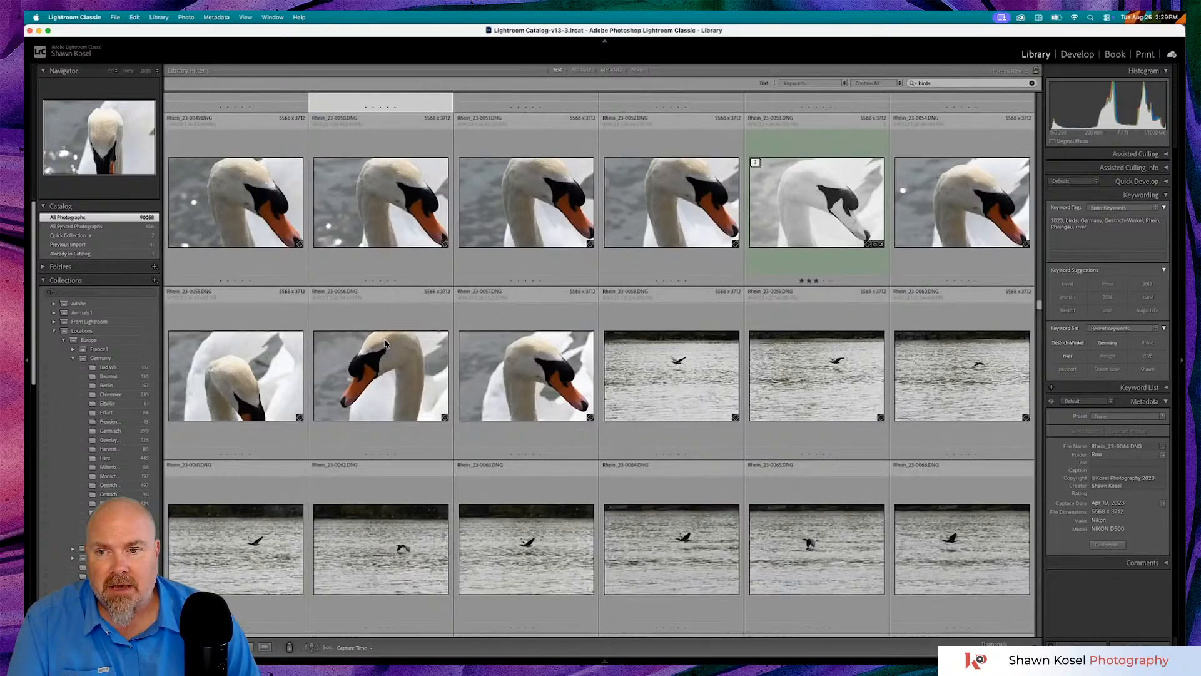
{"action": "double_click", "coordinate": [384, 343]}
{"action": "double_click", "coordinate": [384, 343]}
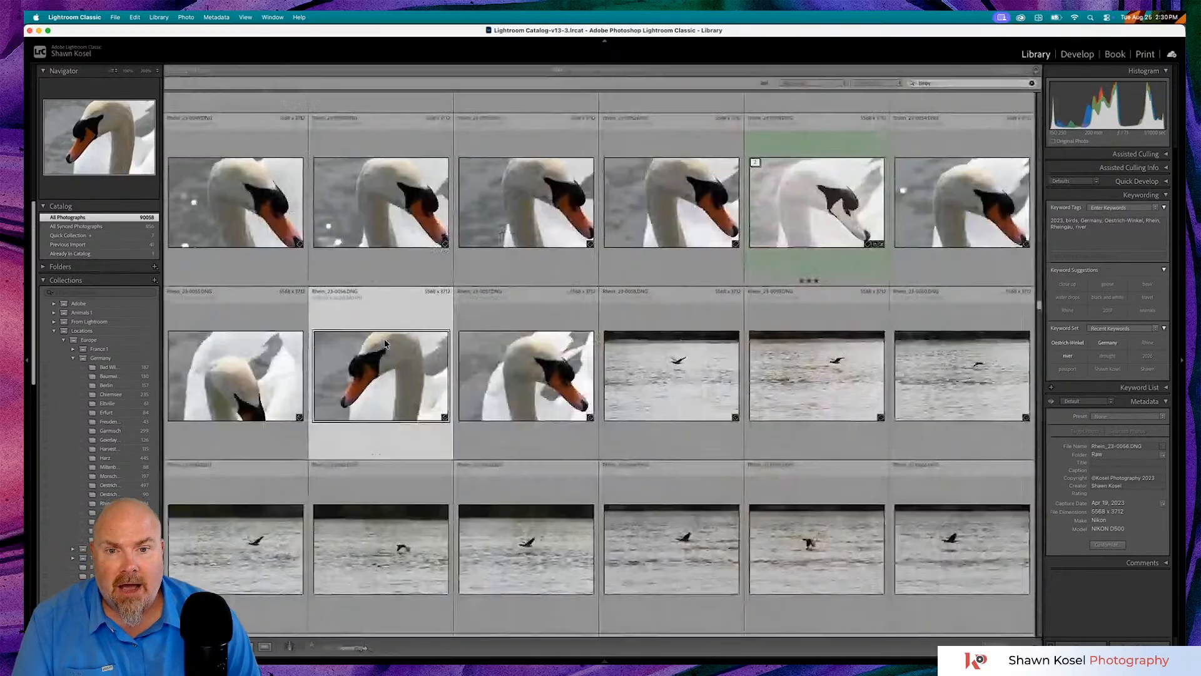
{"action": "double_click", "coordinate": [629, 380]}
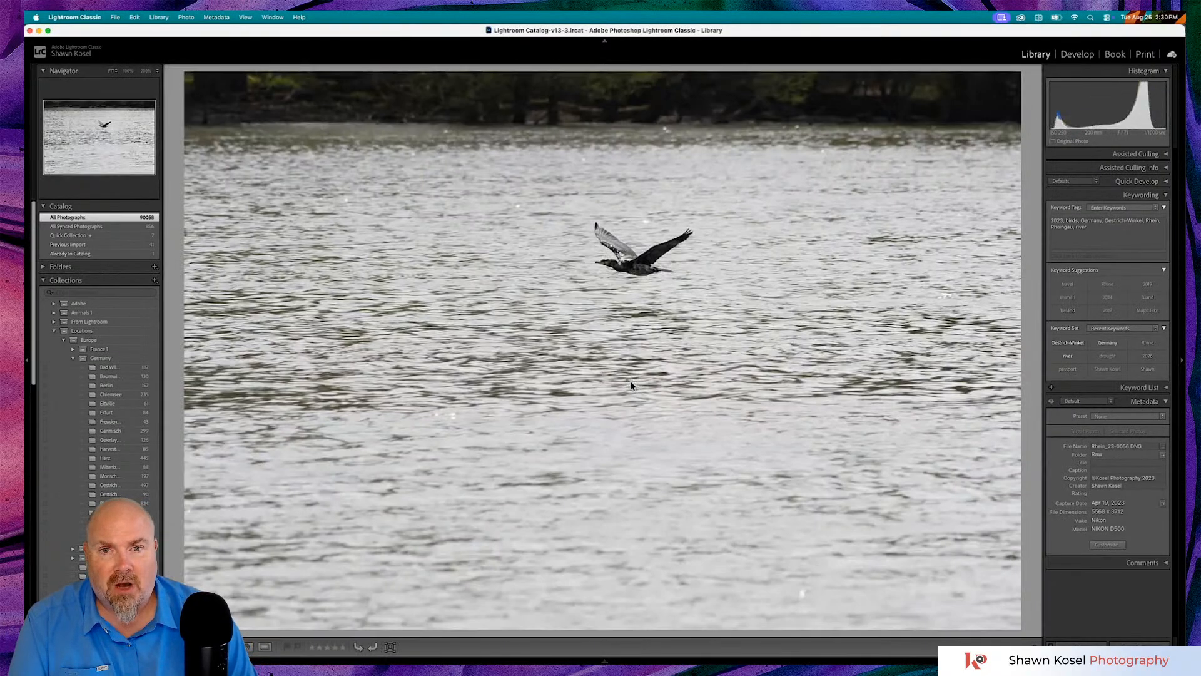
{"action": "double_click", "coordinate": [673, 275]}
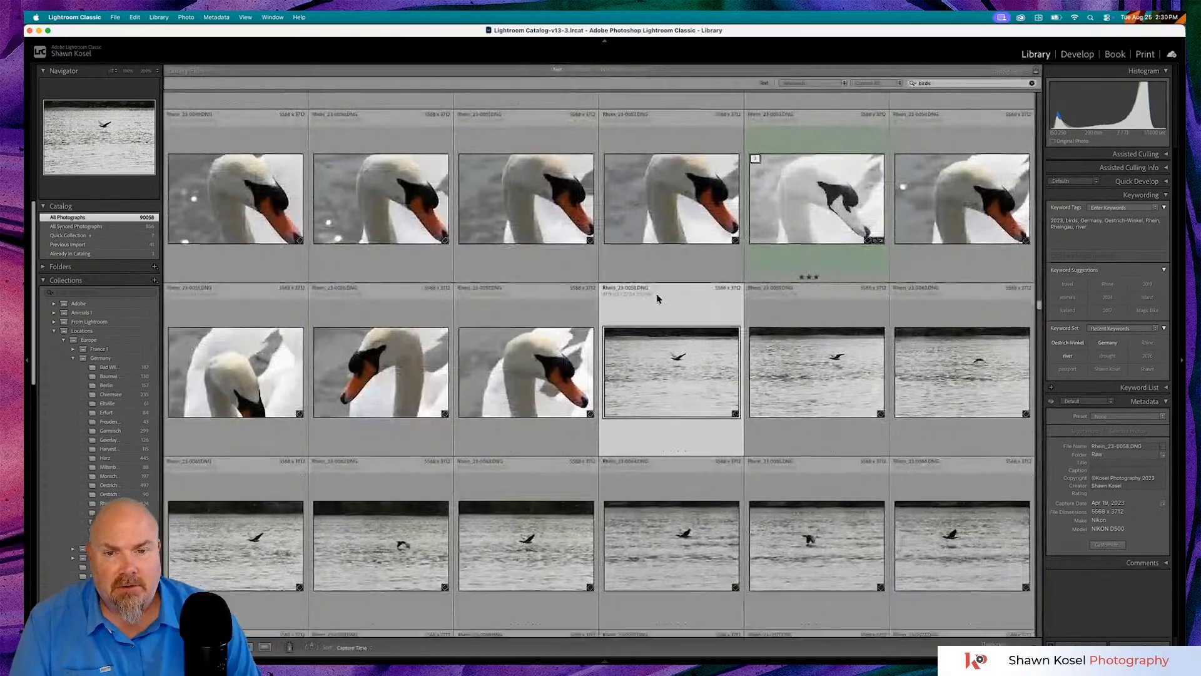
- Look further through the Rhein_23 bird photos, past the cormorant take-off shots to the geese and river flight shots
{"action": "scroll", "coordinate": [657, 298], "scroll_direction": "down", "scroll_amount": 4}
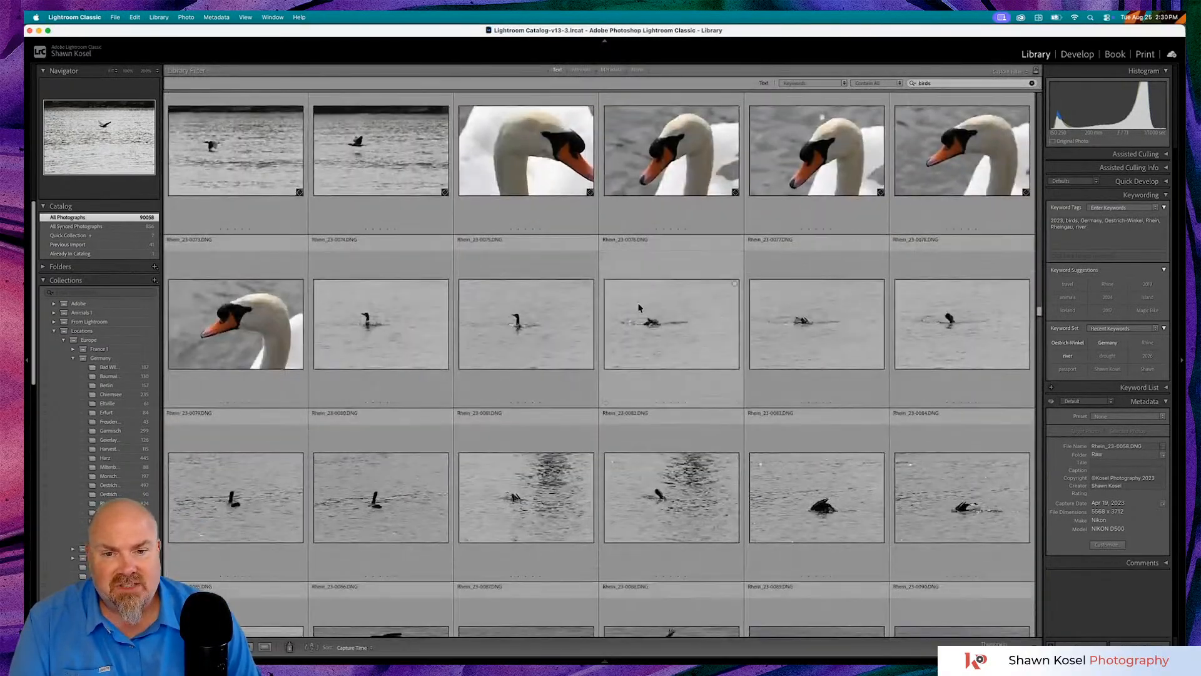
{"action": "scroll", "coordinate": [660, 308], "scroll_direction": "down", "scroll_amount": 5}
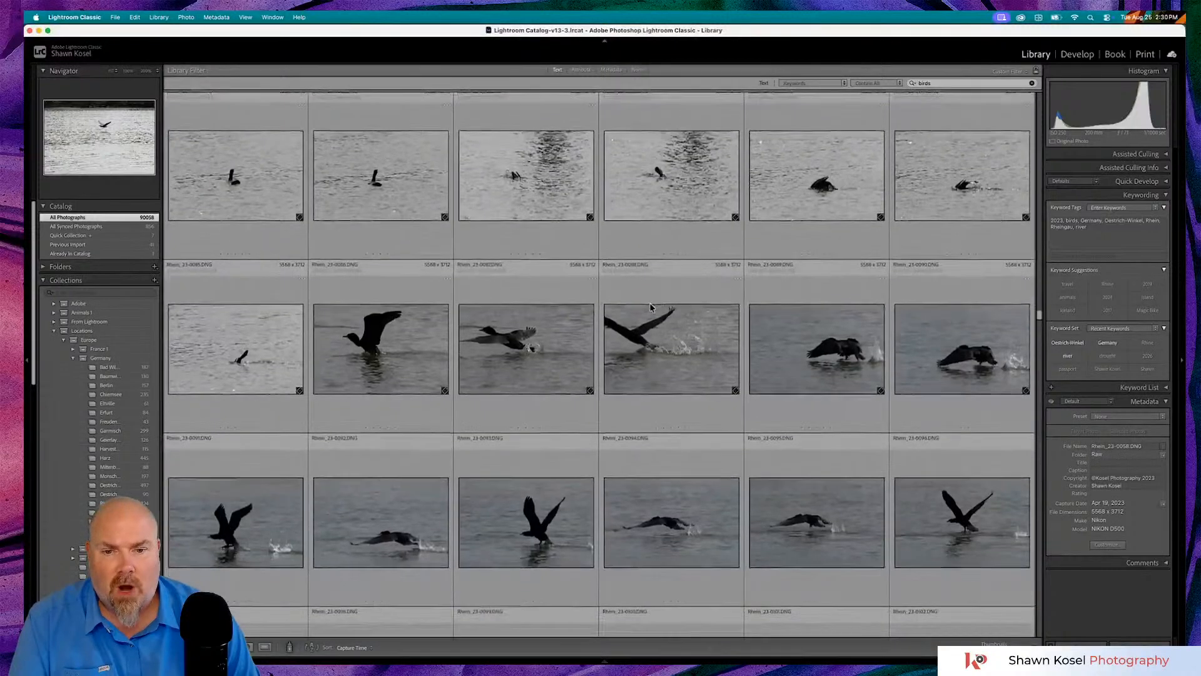
{"action": "scroll", "coordinate": [665, 307], "scroll_direction": "down", "scroll_amount": 7}
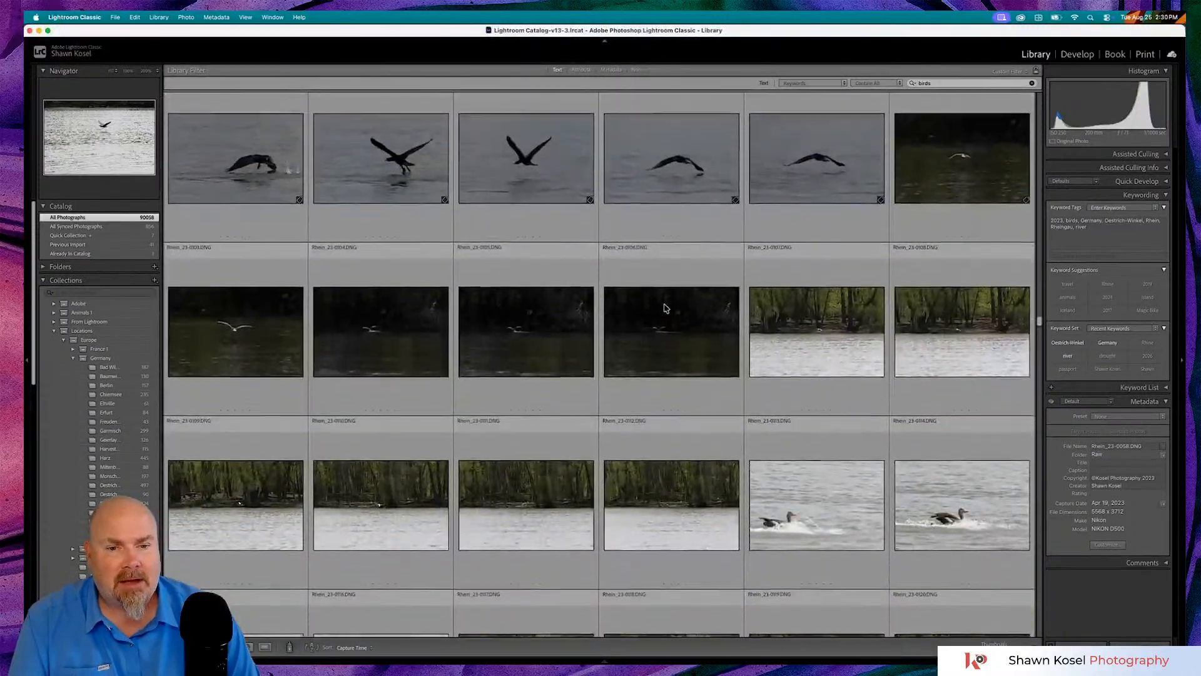
{"action": "scroll", "coordinate": [665, 308], "scroll_direction": "down", "scroll_amount": 4}
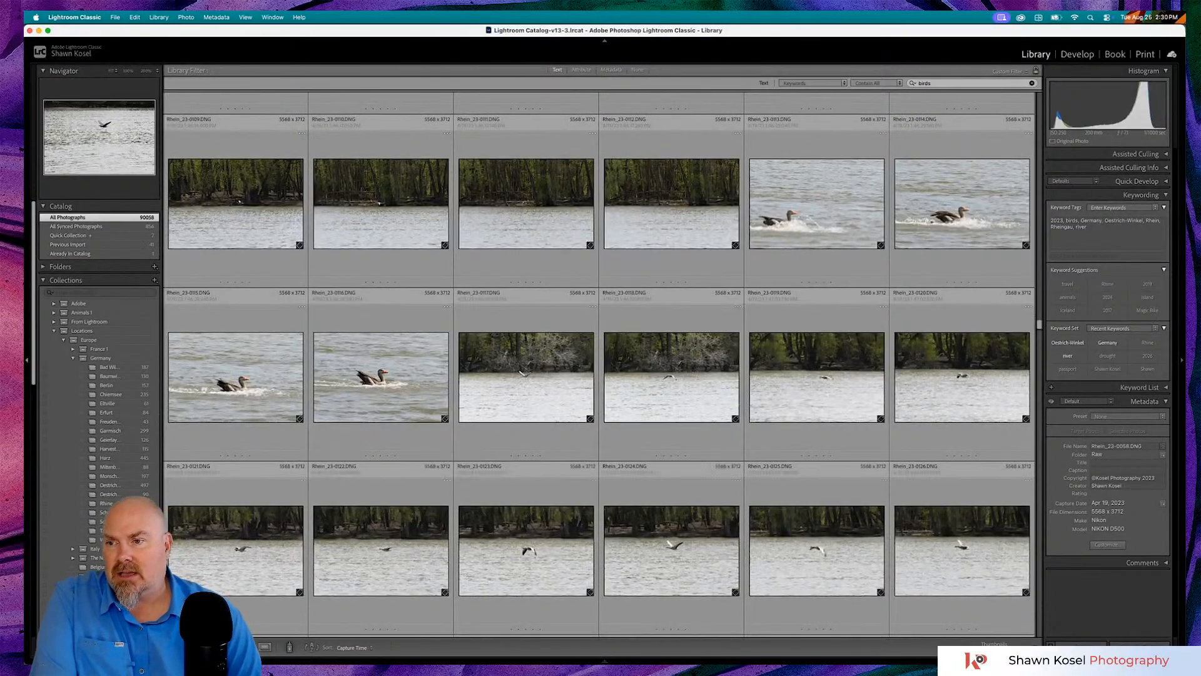
- Show the Previous Import photos and look through the Rhine_26 river series for a composition example
{"action": "left_click", "coordinate": [83, 246]}
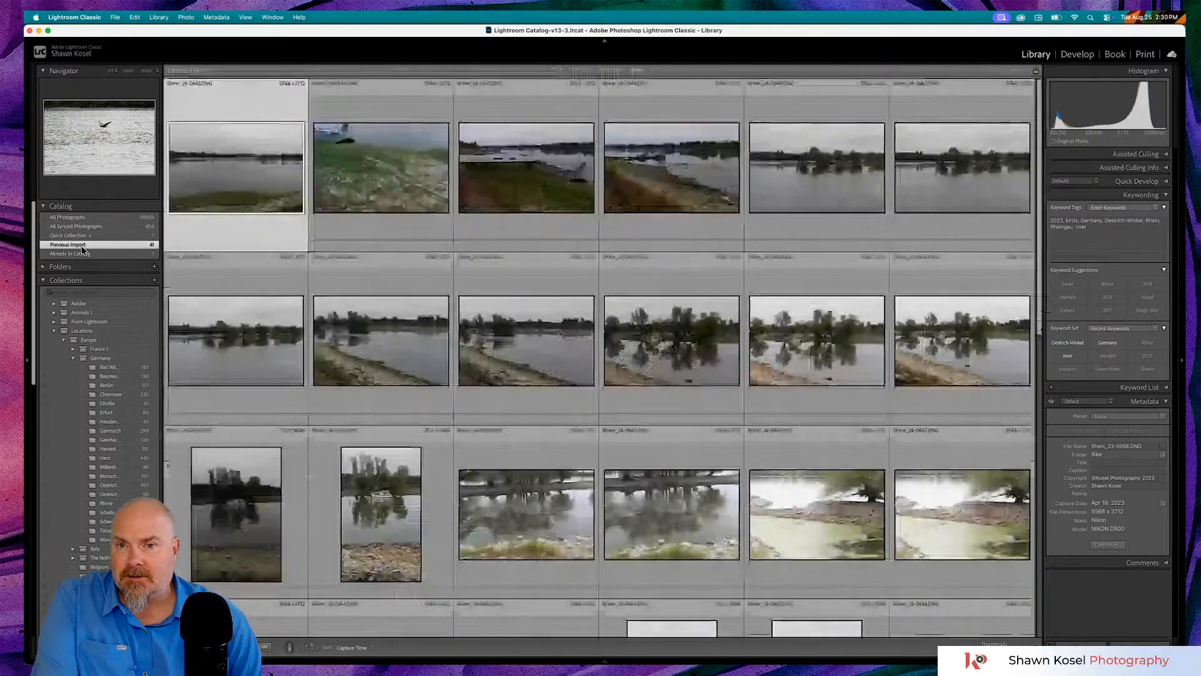
{"action": "scroll", "coordinate": [624, 254], "scroll_direction": "down", "scroll_amount": 3}
{"action": "scroll", "coordinate": [623, 253], "scroll_direction": "down", "scroll_amount": 3}
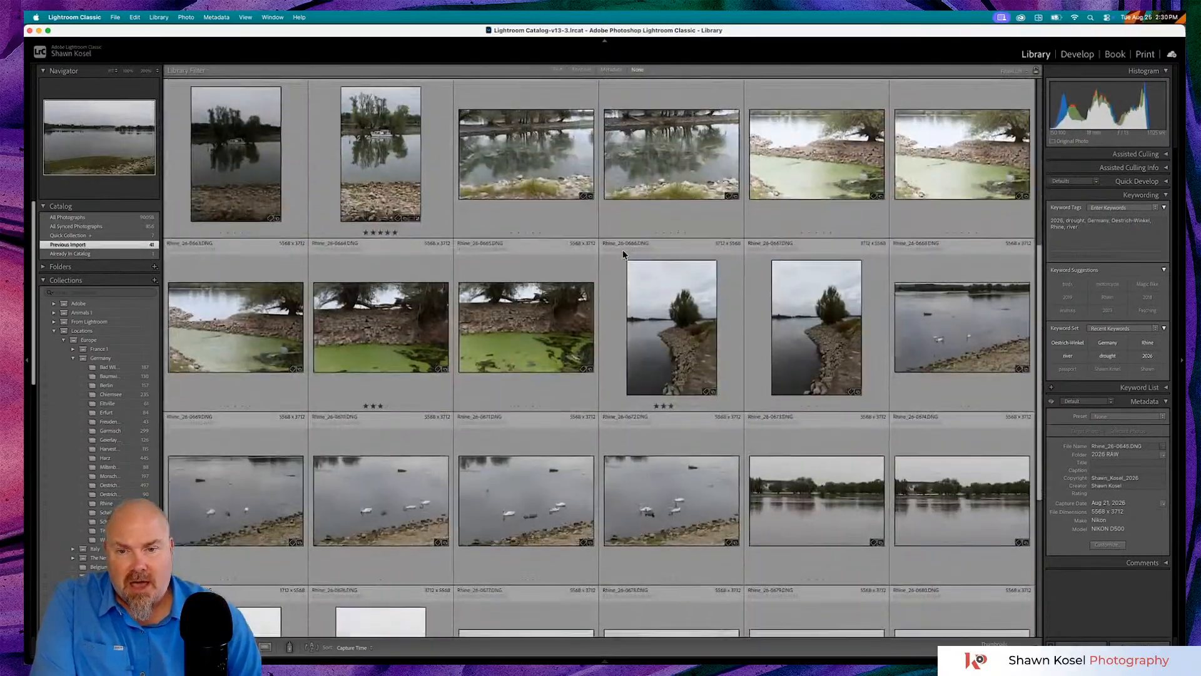
{"action": "scroll", "coordinate": [629, 250], "scroll_direction": "down", "scroll_amount": 3}
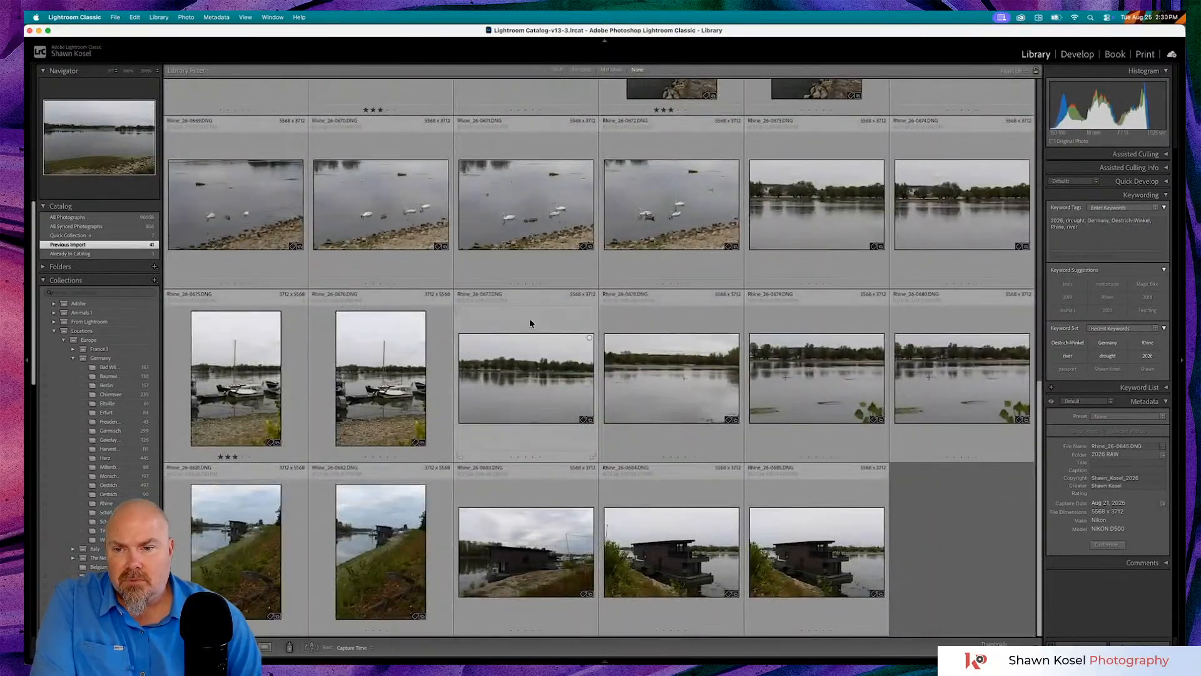
- Preview the riverbank anchor photo and the houseboat photo Rhine_26-0683 enlarged, checking the houseboat foreground up close and returning to the grid
{"action": "double_click", "coordinate": [399, 513]}
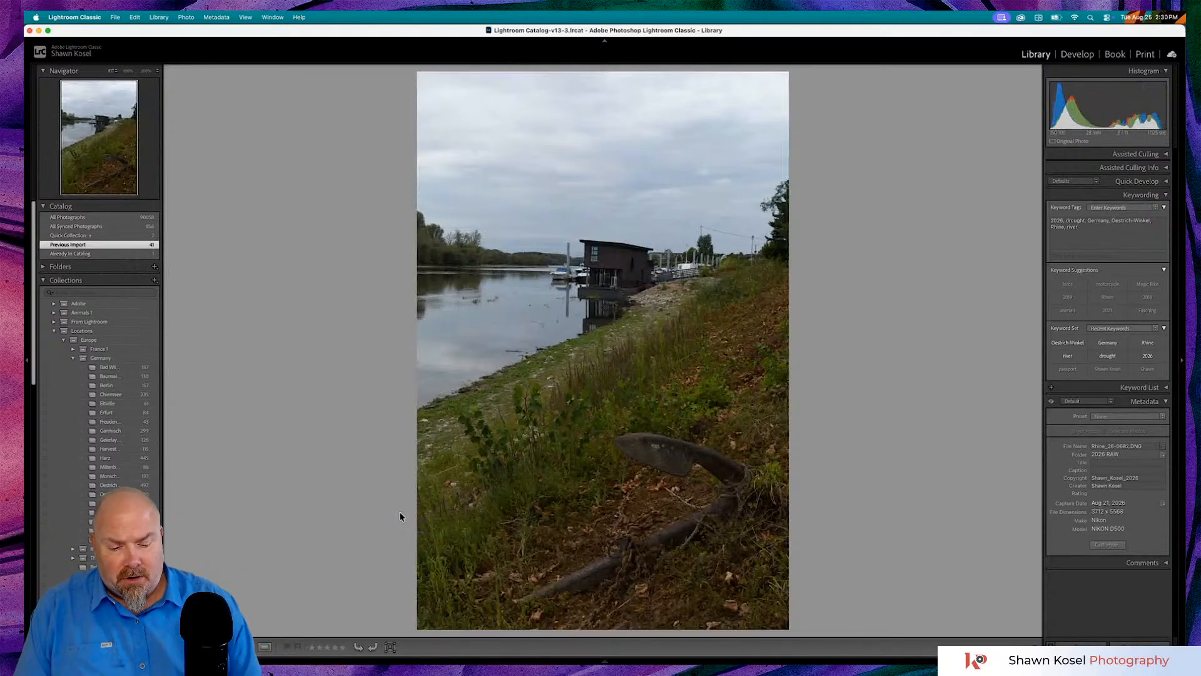
{"action": "key", "text": "Right"}
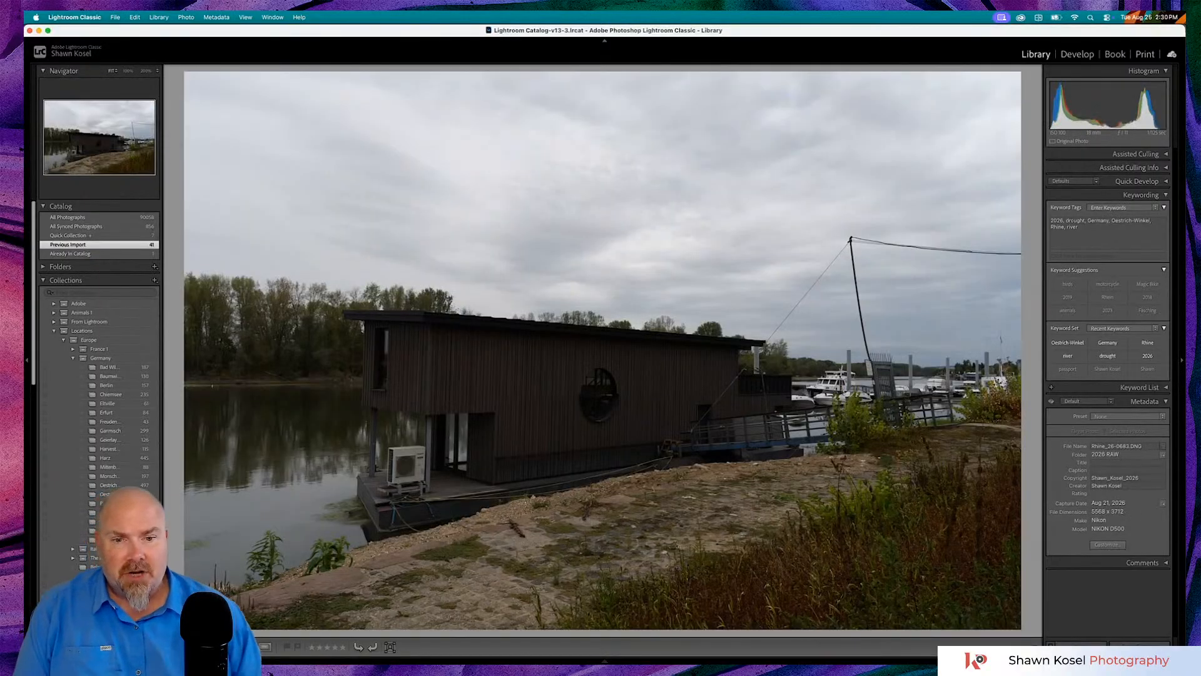
{"action": "left_click", "coordinate": [741, 498]}
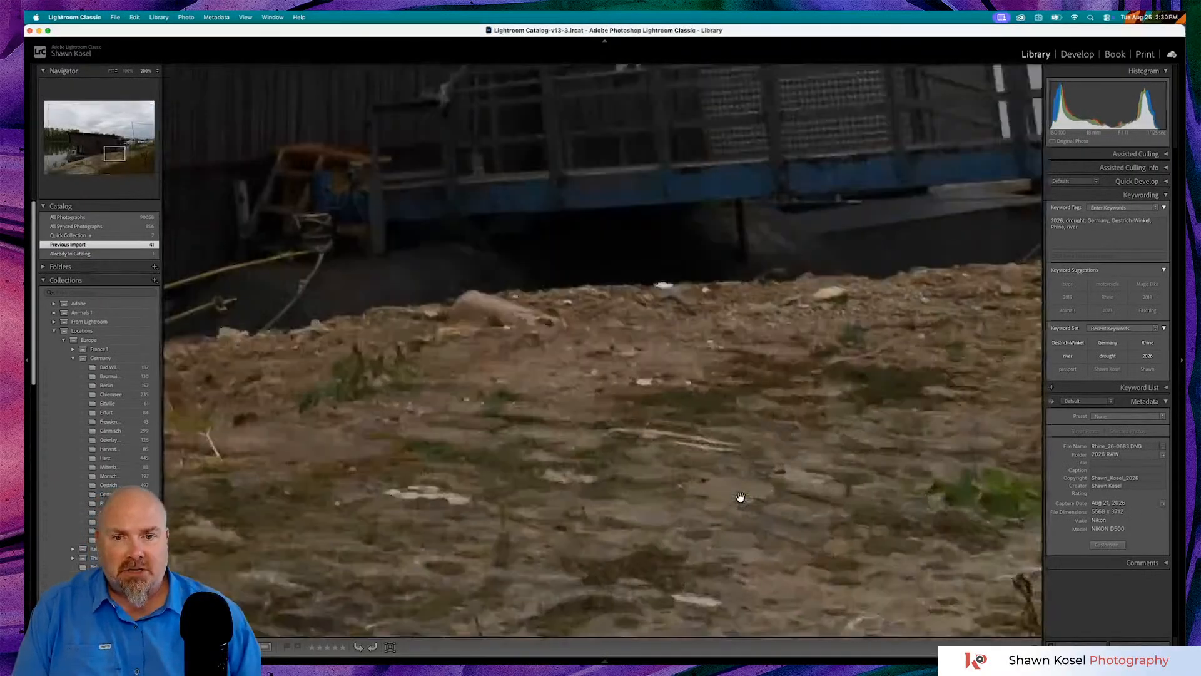
{"action": "left_click", "coordinate": [764, 494]}
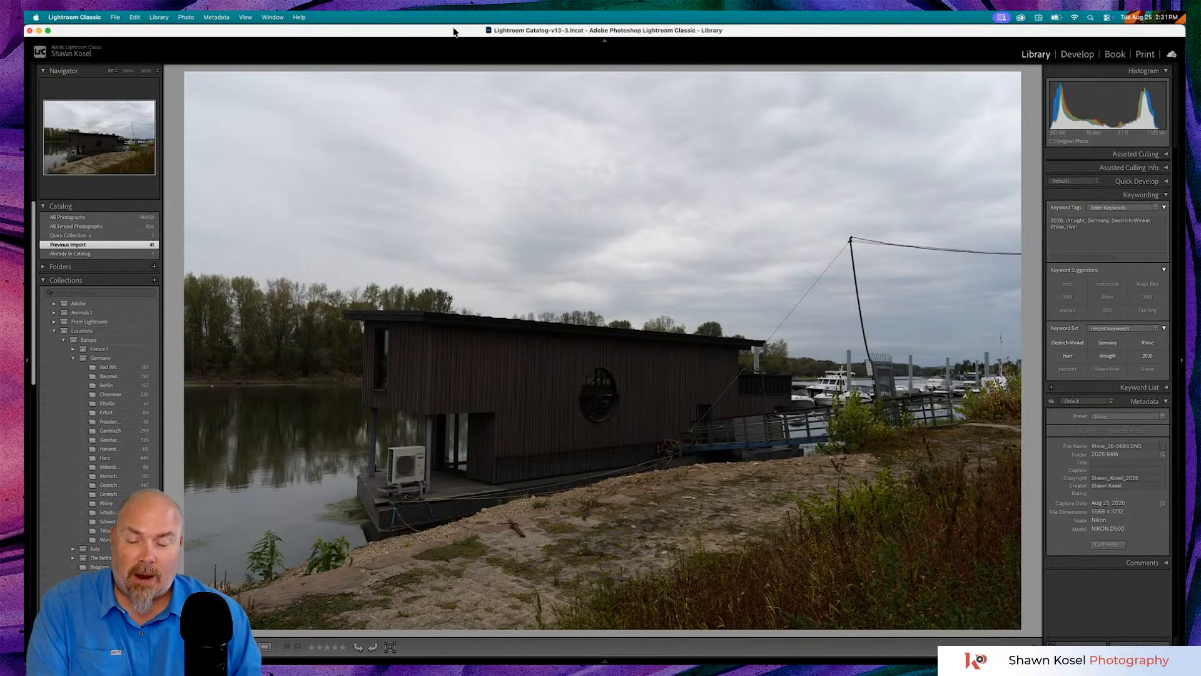
{"action": "key", "text": "g"}
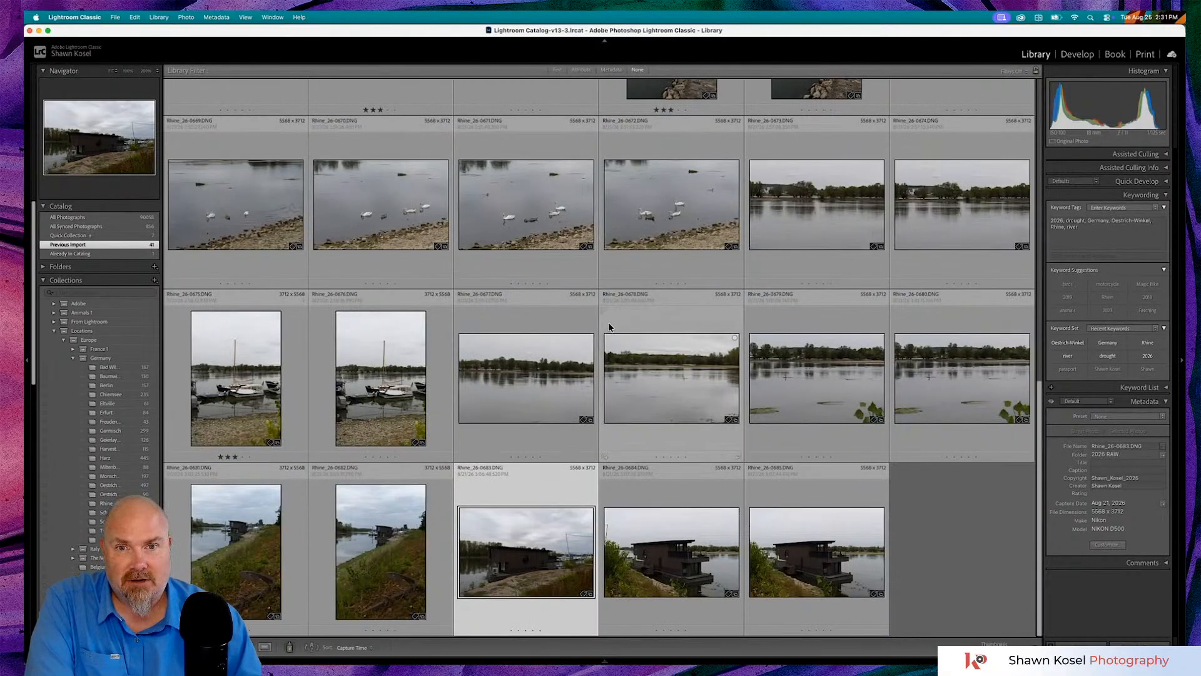
- Find the five-star vertical photo of the moored boat with tree reflections and open it in the Develop module
{"action": "scroll", "coordinate": [609, 326], "scroll_direction": "up", "scroll_amount": 4}
{"action": "scroll", "coordinate": [609, 326], "scroll_direction": "up", "scroll_amount": 6}
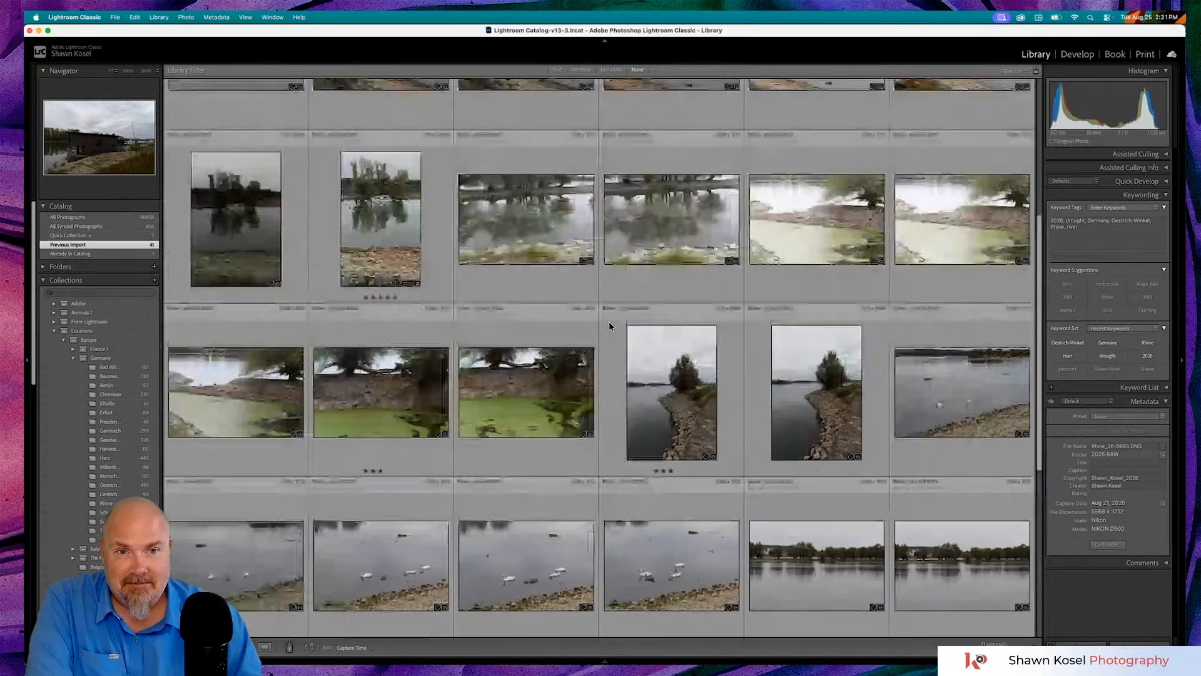
{"action": "scroll", "coordinate": [609, 321], "scroll_direction": "up", "scroll_amount": 2}
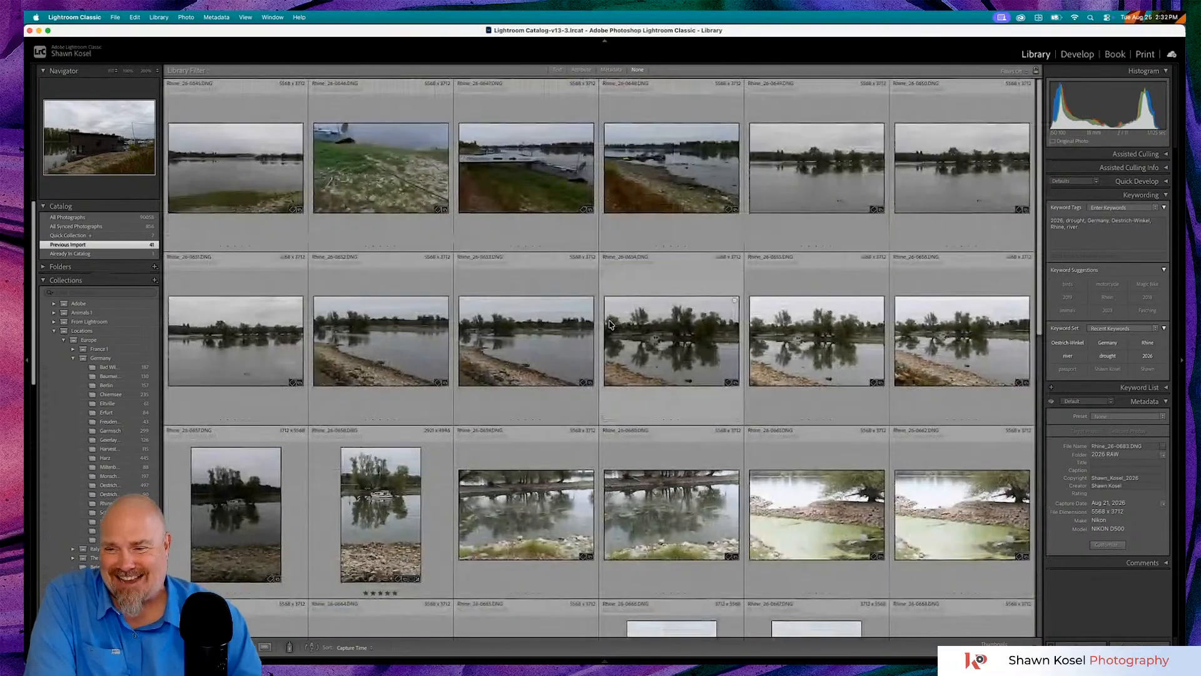
{"action": "double_click", "coordinate": [408, 505]}
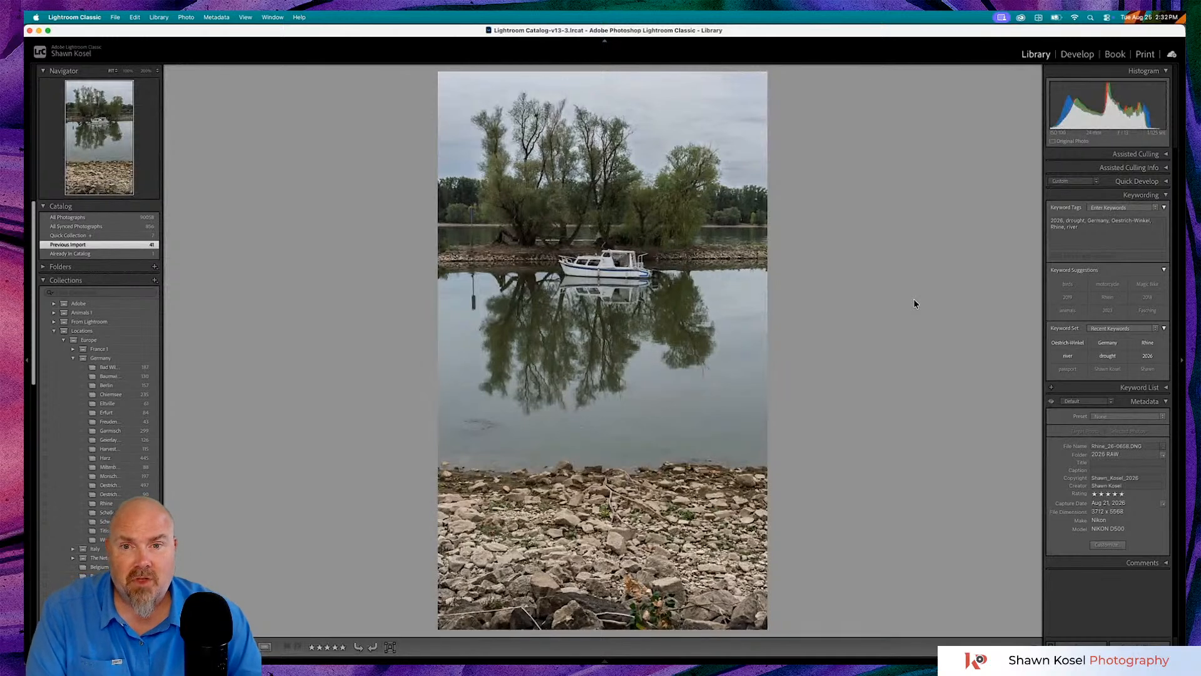
{"action": "key", "text": "d"}
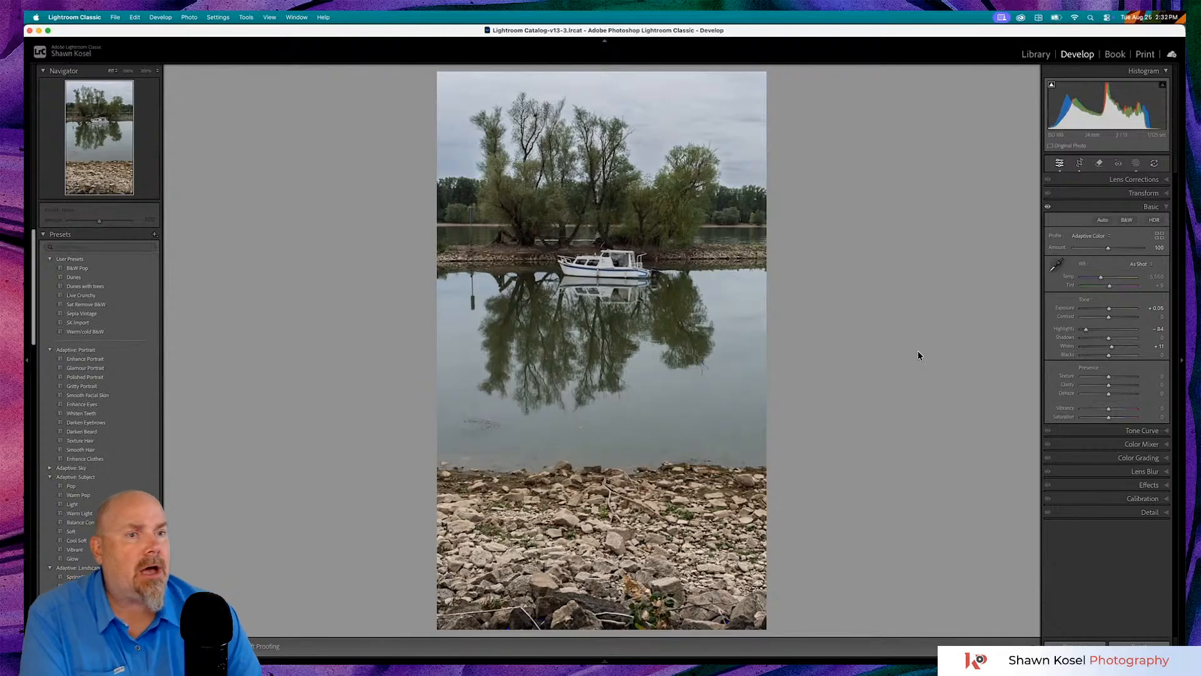
- Create an inverted duplicate of Mask 1 that covers the trees, boat and water
{"action": "left_click", "coordinate": [1136, 163]}
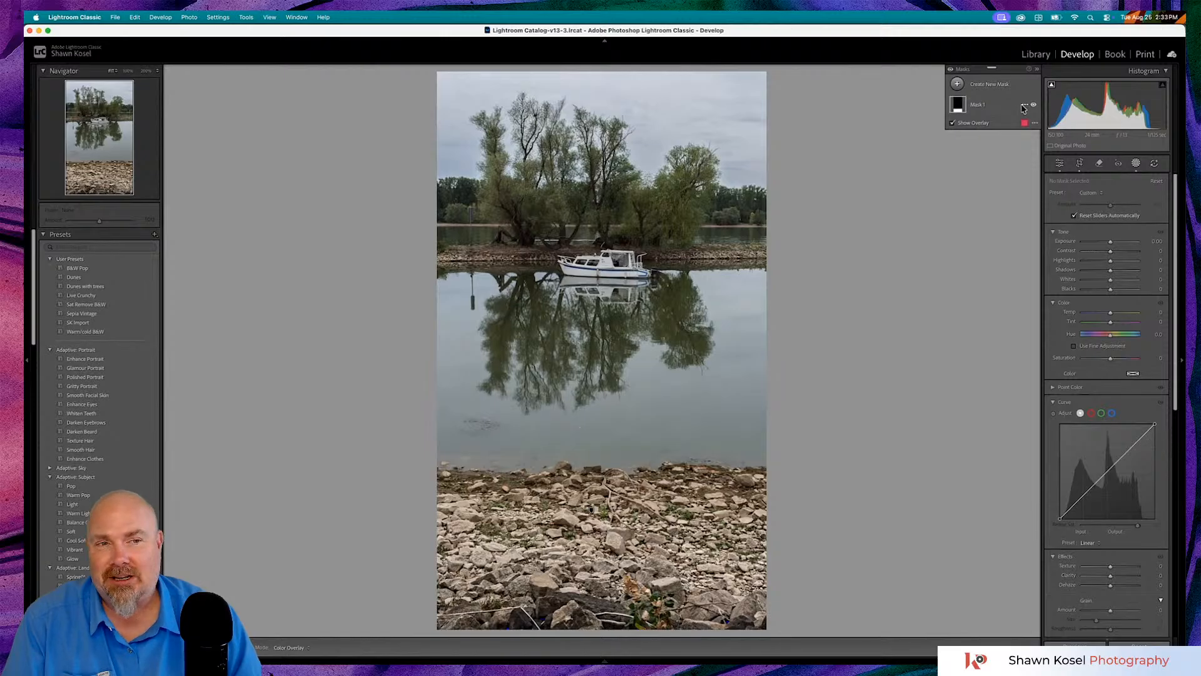
{"action": "left_click", "coordinate": [1024, 106]}
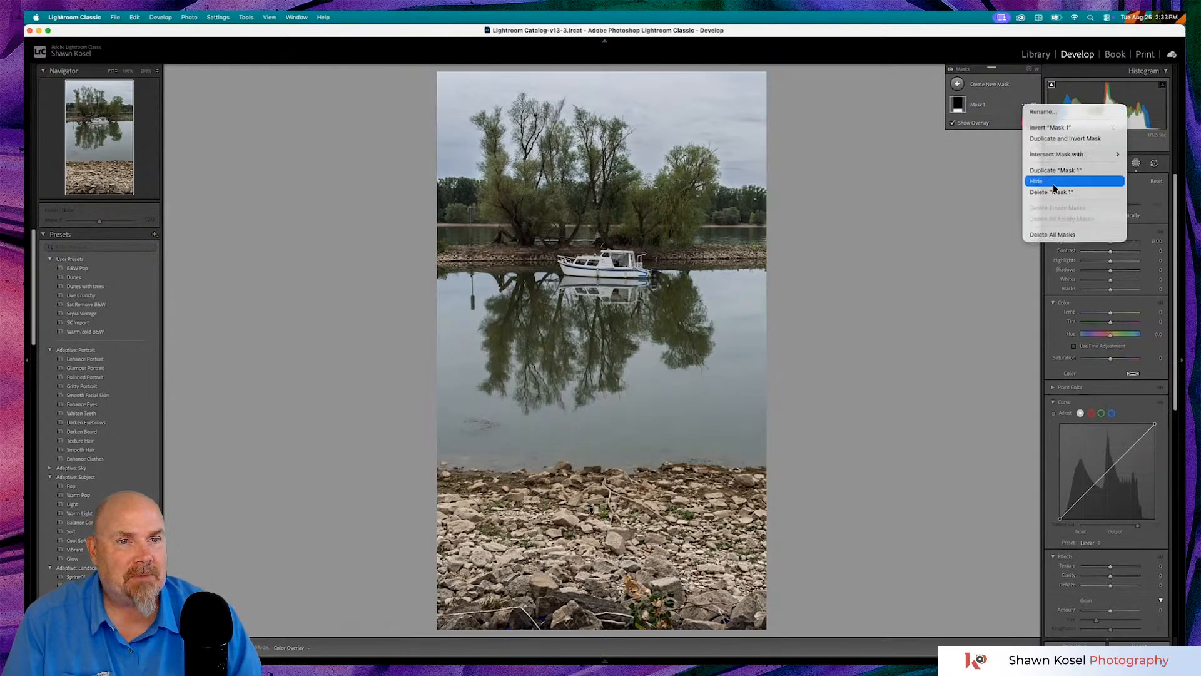
{"action": "left_click", "coordinate": [1062, 138]}
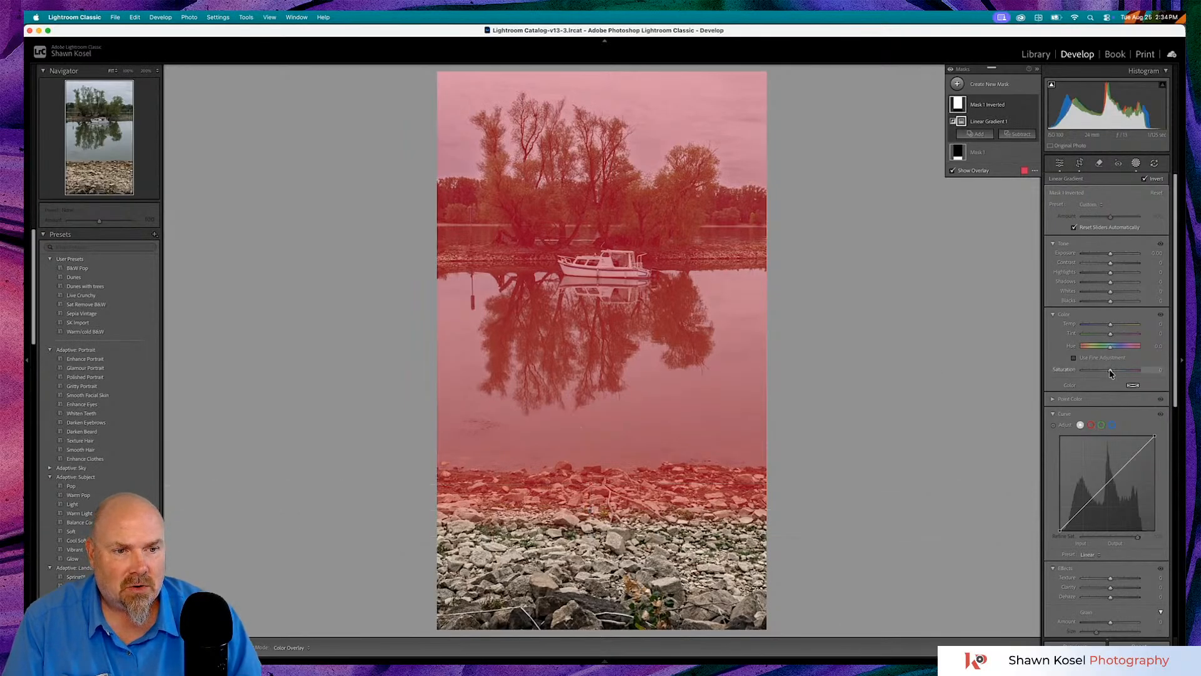
- Try higher and lower Saturation on the inverted mask, settle on a slight increase, and leave masking
{"action": "left_click_drag", "start_coordinate": [1110, 371], "coordinate": [1121, 373]}
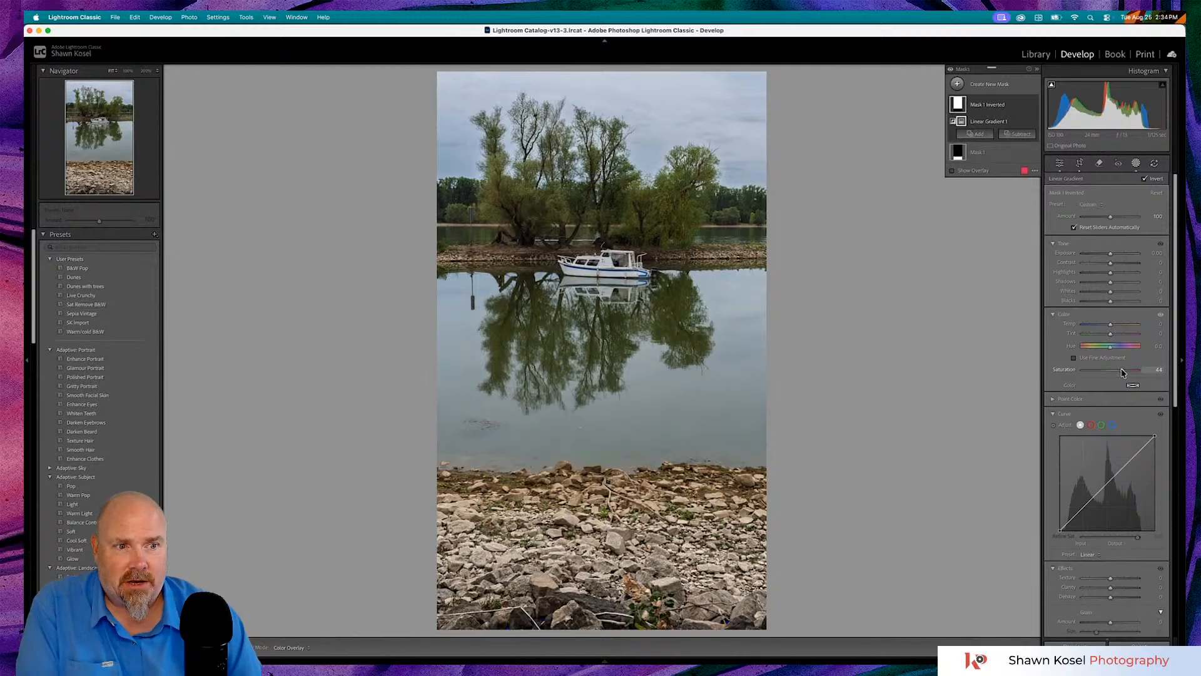
{"action": "mouse_move", "coordinate": [1121, 373]}
{"action": "left_mouse_down"}
{"action": "mouse_move", "coordinate": [1092, 374]}
{"action": "mouse_move", "coordinate": [1102, 374]}
{"action": "left_mouse_up"}
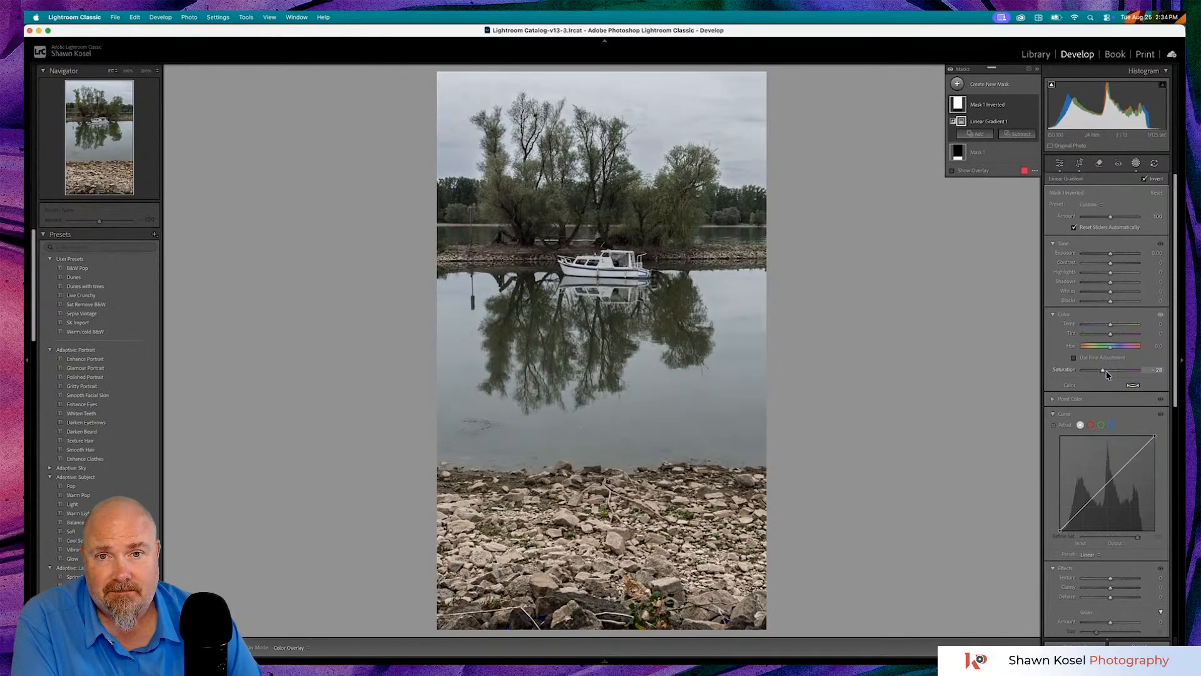
{"action": "left_click_drag", "start_coordinate": [1105, 373], "coordinate": [1116, 373]}
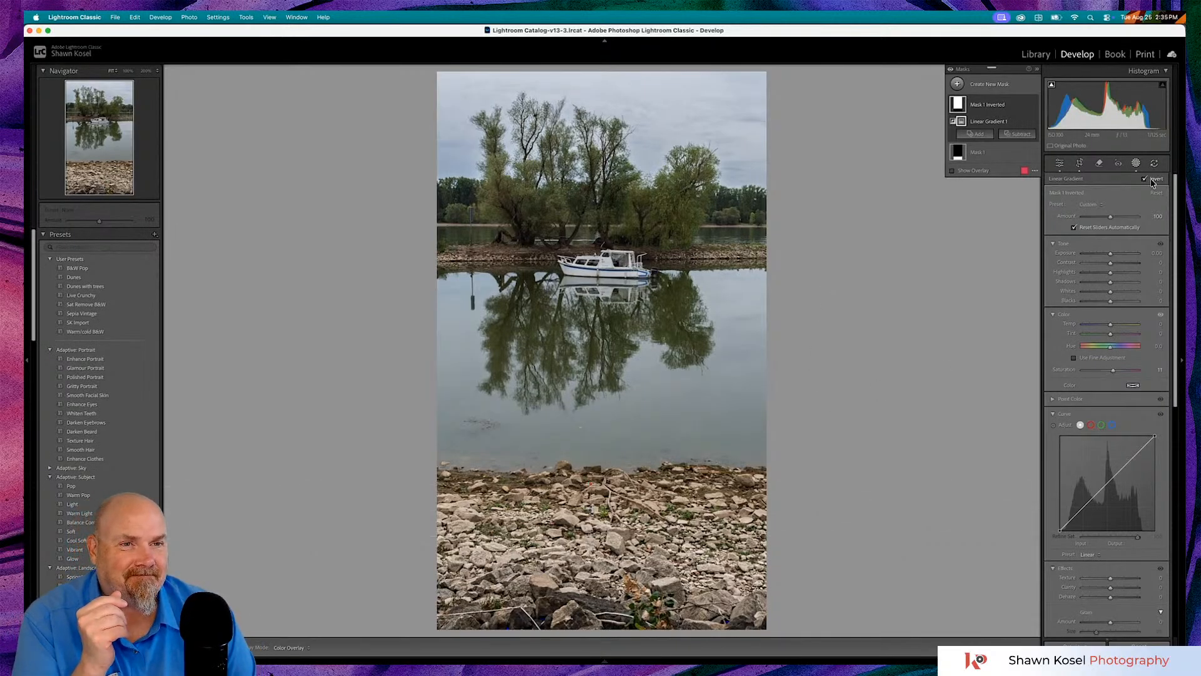
{"action": "left_click", "coordinate": [1060, 163]}
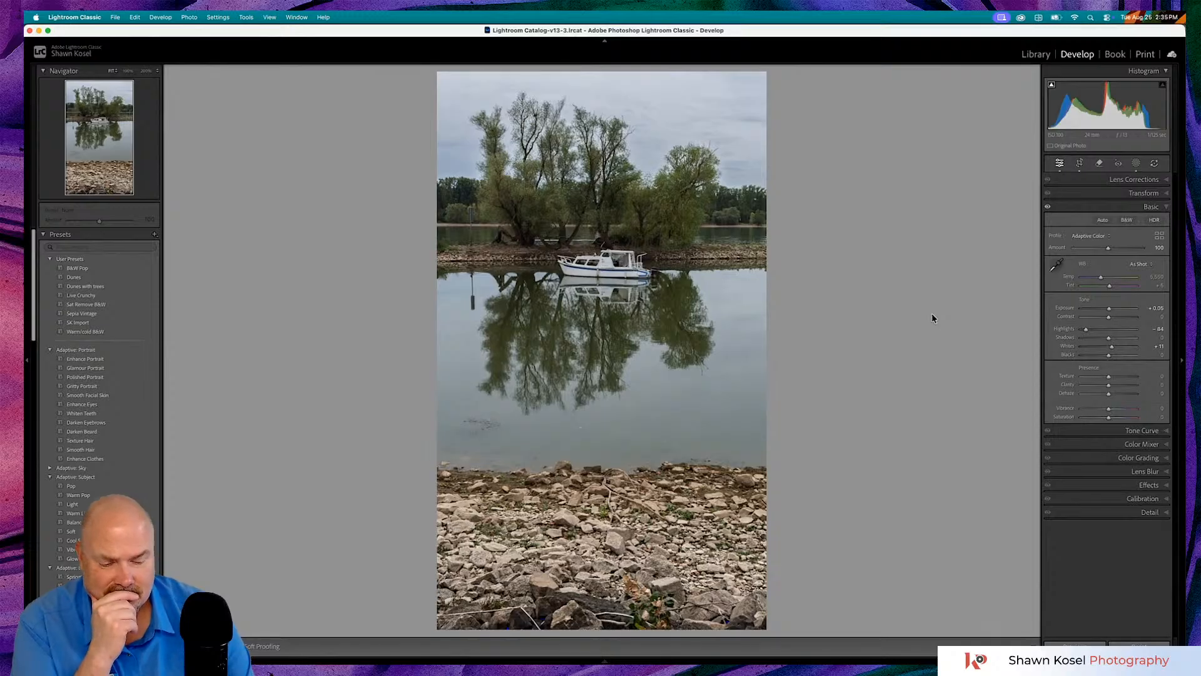
- Compare the moored boat photo repeatedly before and after its edits, checking the boat up close in between
{"action": "key", "text": "backslash"}
{"action": "key", "text": "backslash"}
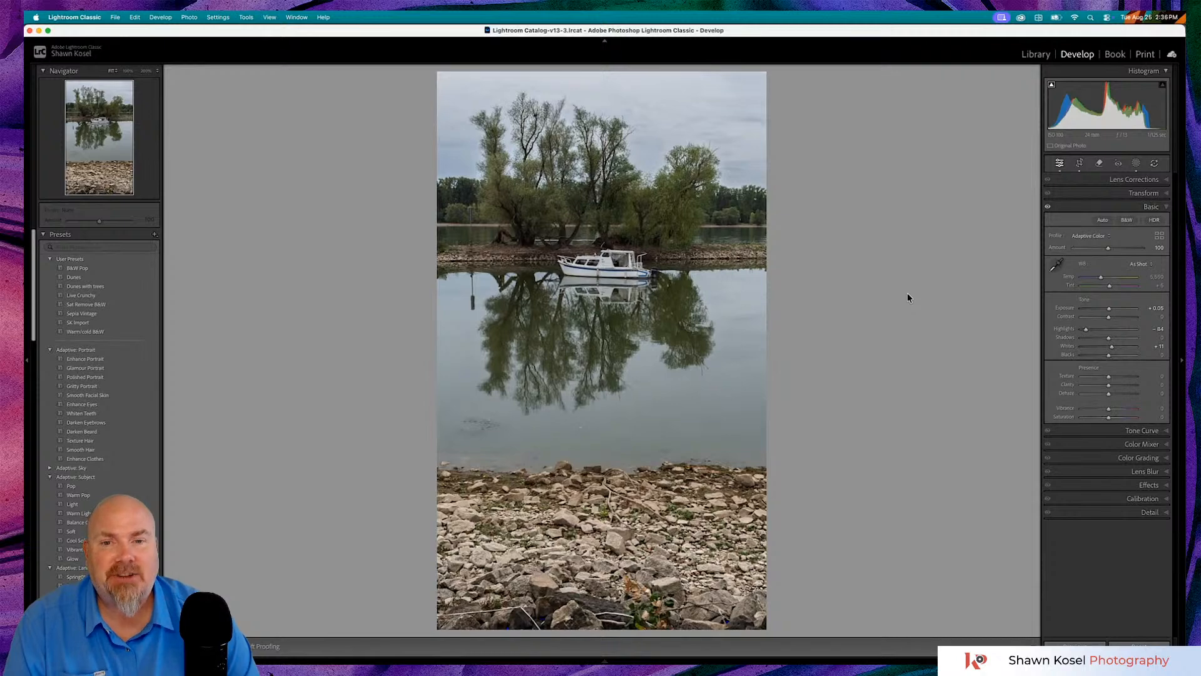
{"action": "left_click", "coordinate": [598, 261]}
{"action": "left_click", "coordinate": [595, 266]}
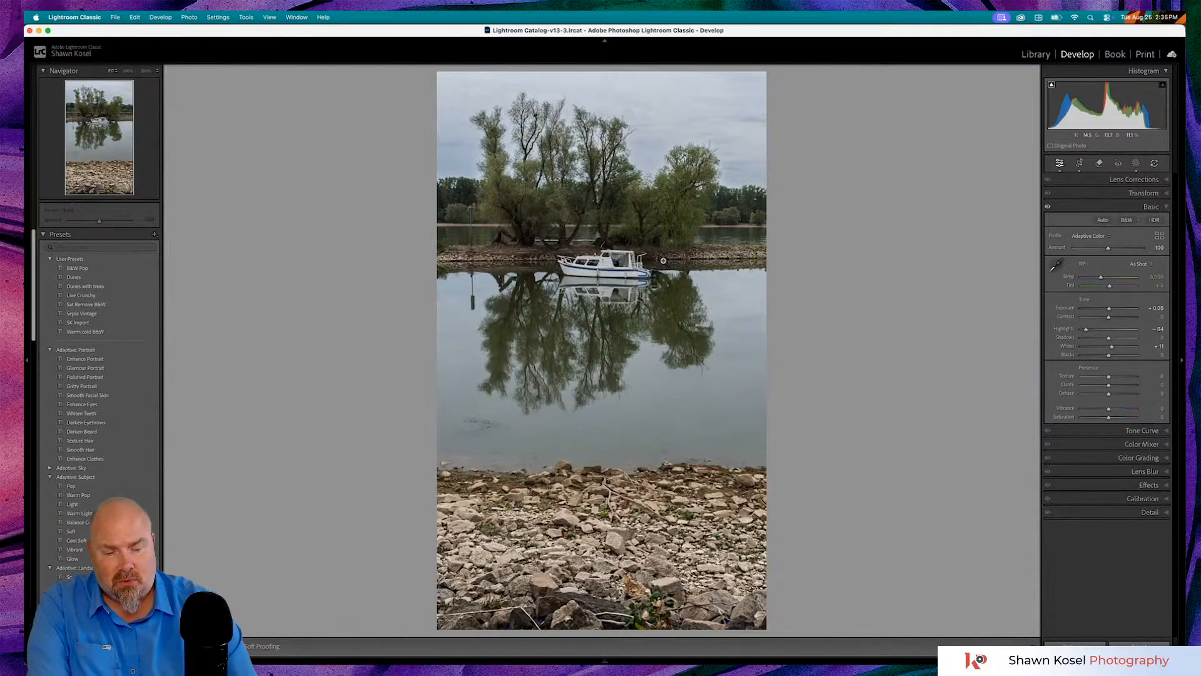
{"action": "key", "text": "backslash"}
{"action": "key", "text": "backslash"}
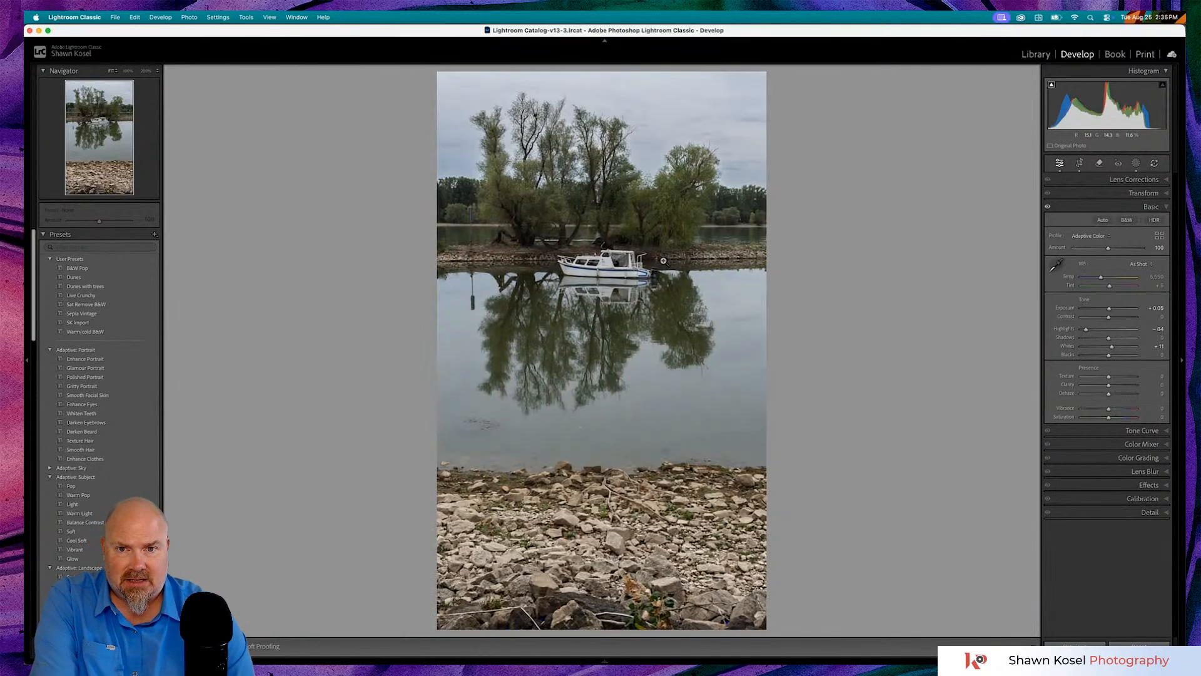
{"action": "key", "text": "backslash"}
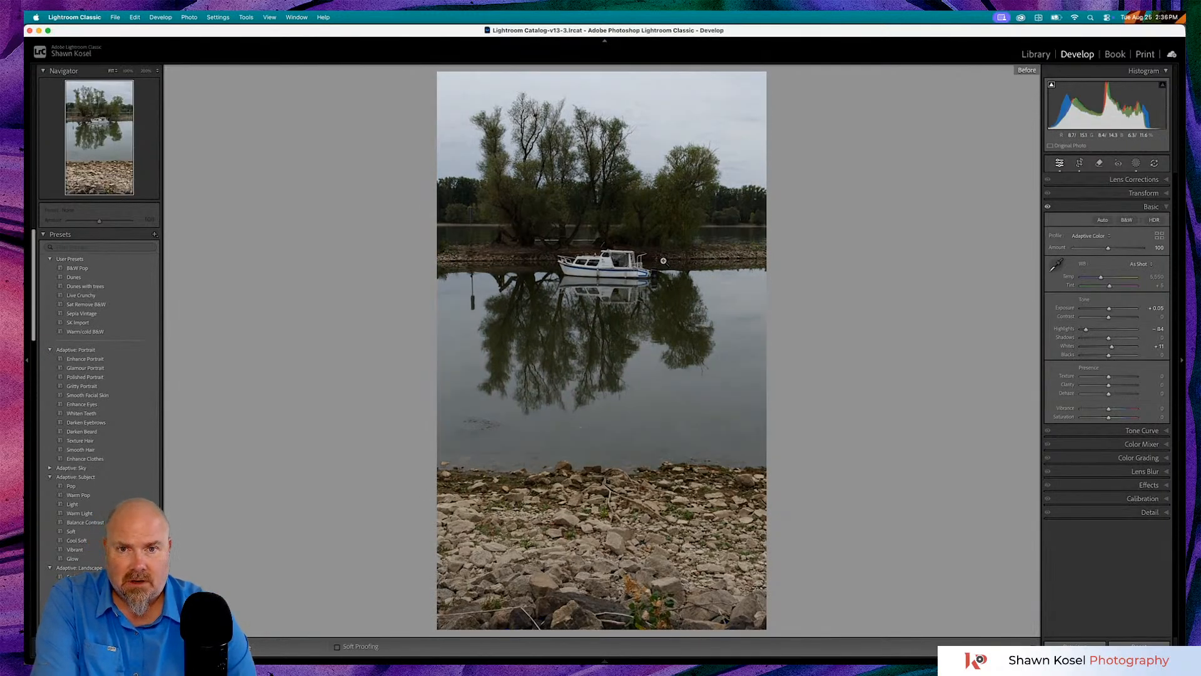
{"action": "key", "text": "backslash"}
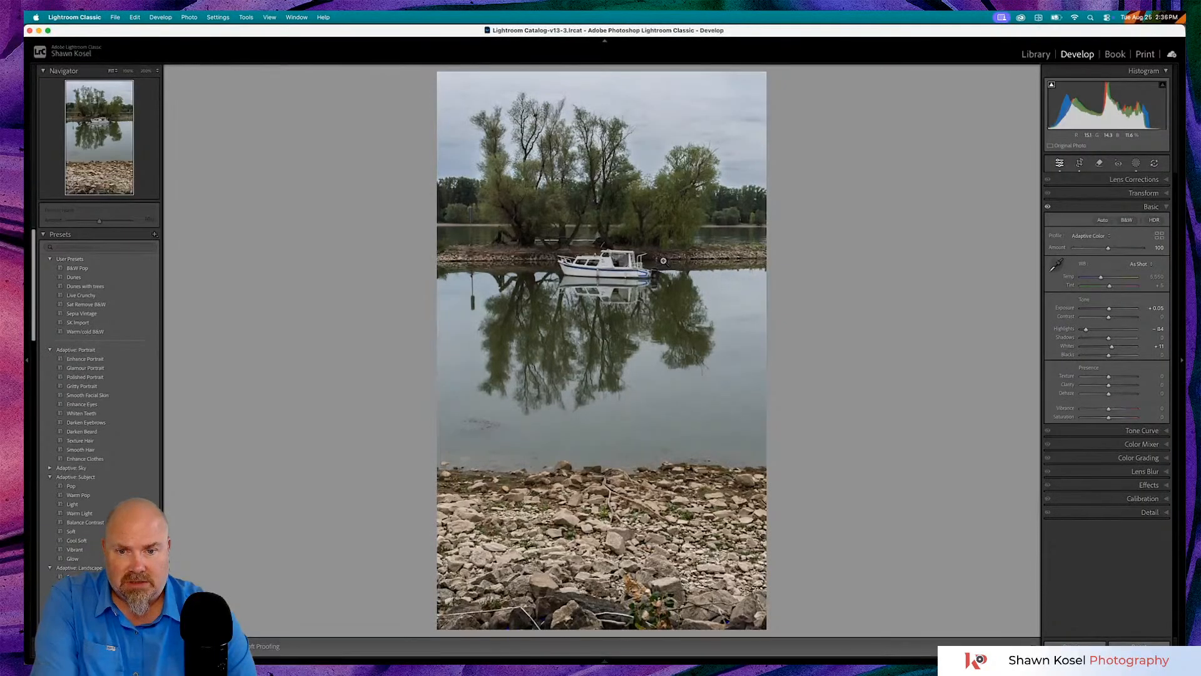
{"action": "key", "text": "backslash"}
{"action": "key", "text": "backslash"}
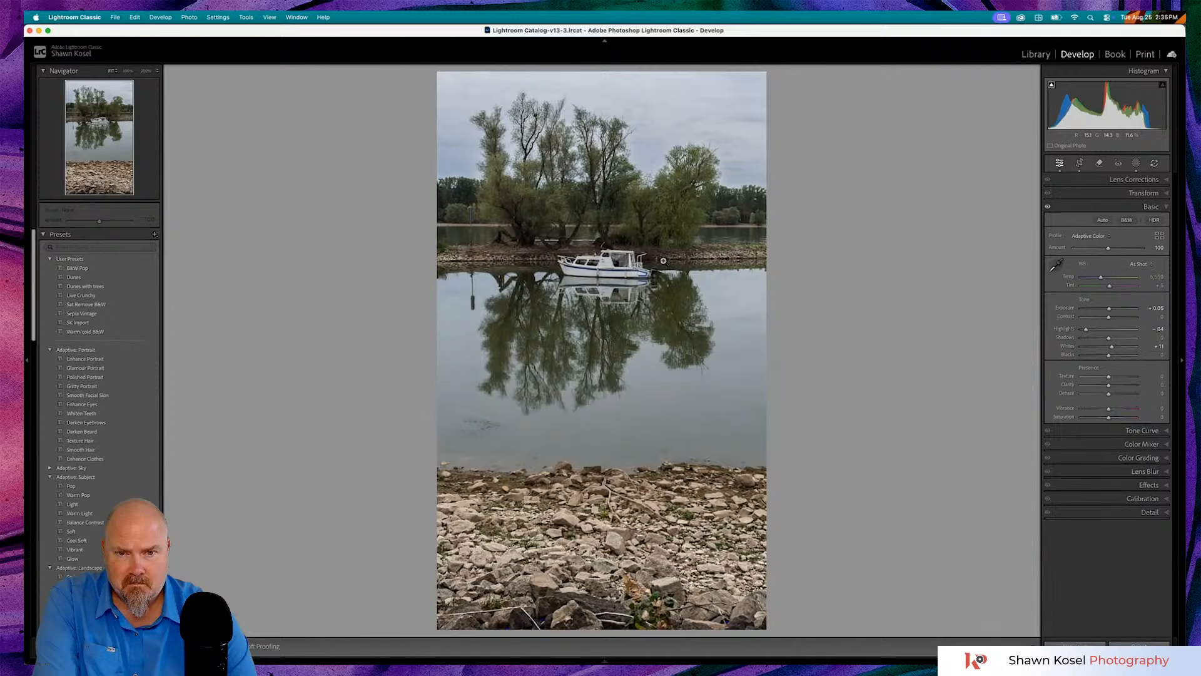
{"action": "key", "text": "backslash"}
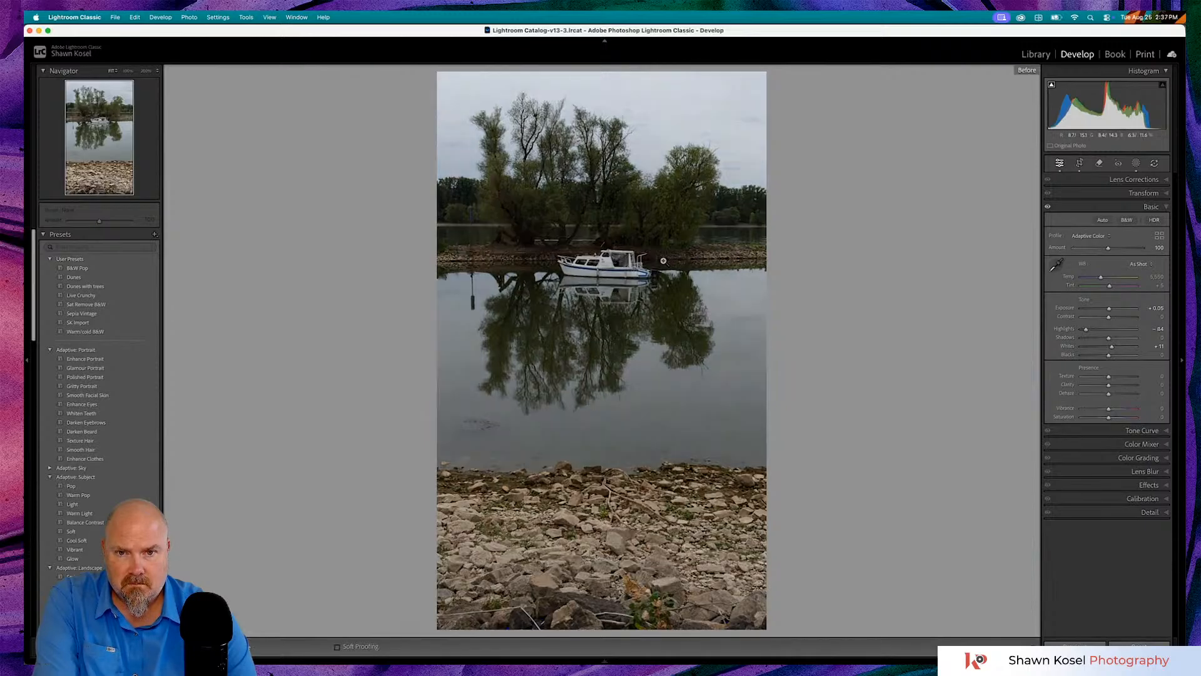
{"action": "key", "text": "backslash"}
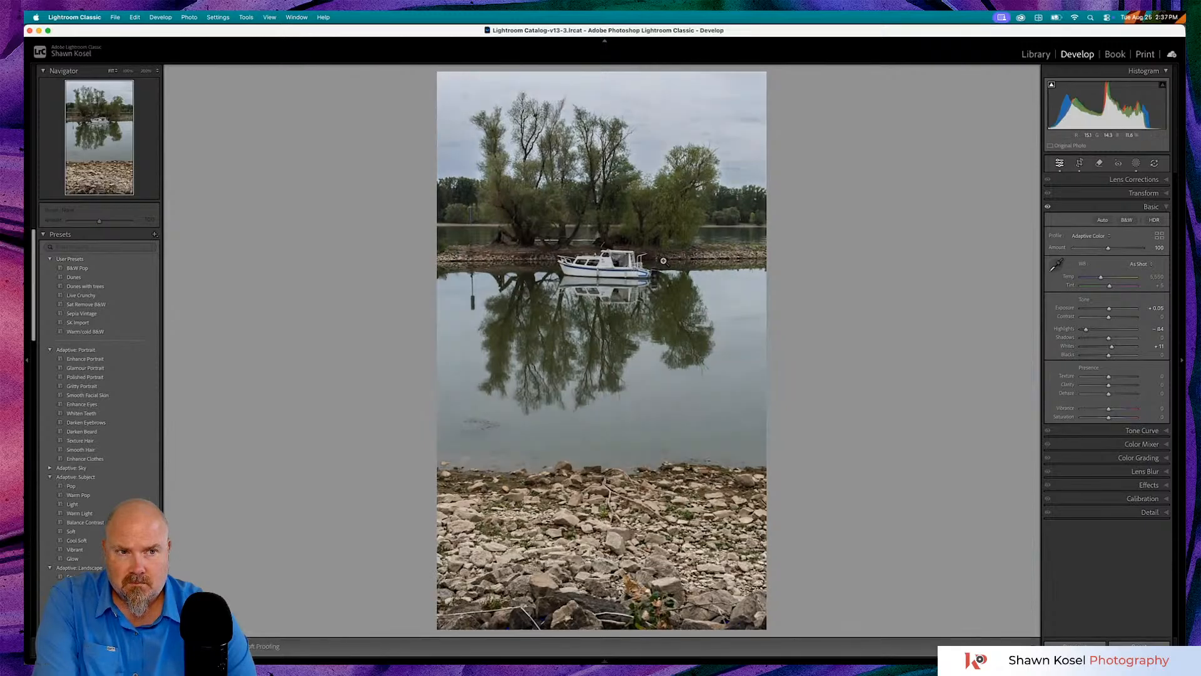
{"action": "key", "text": "backslash"}
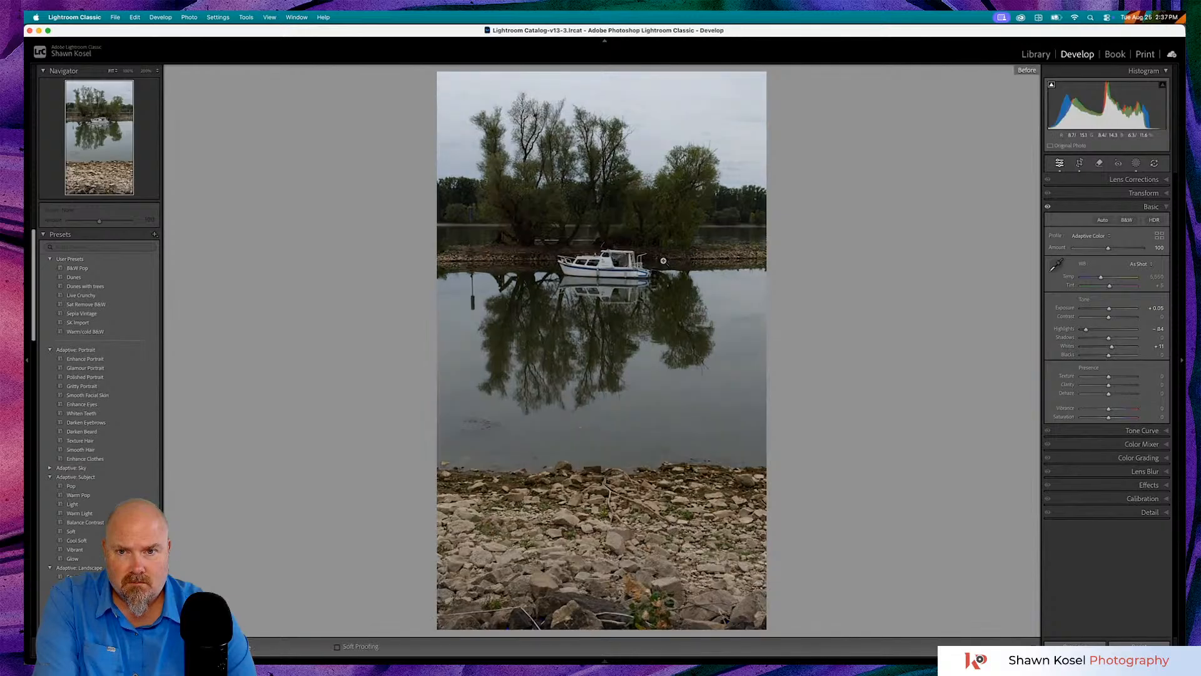
{"action": "key", "text": "backslash"}
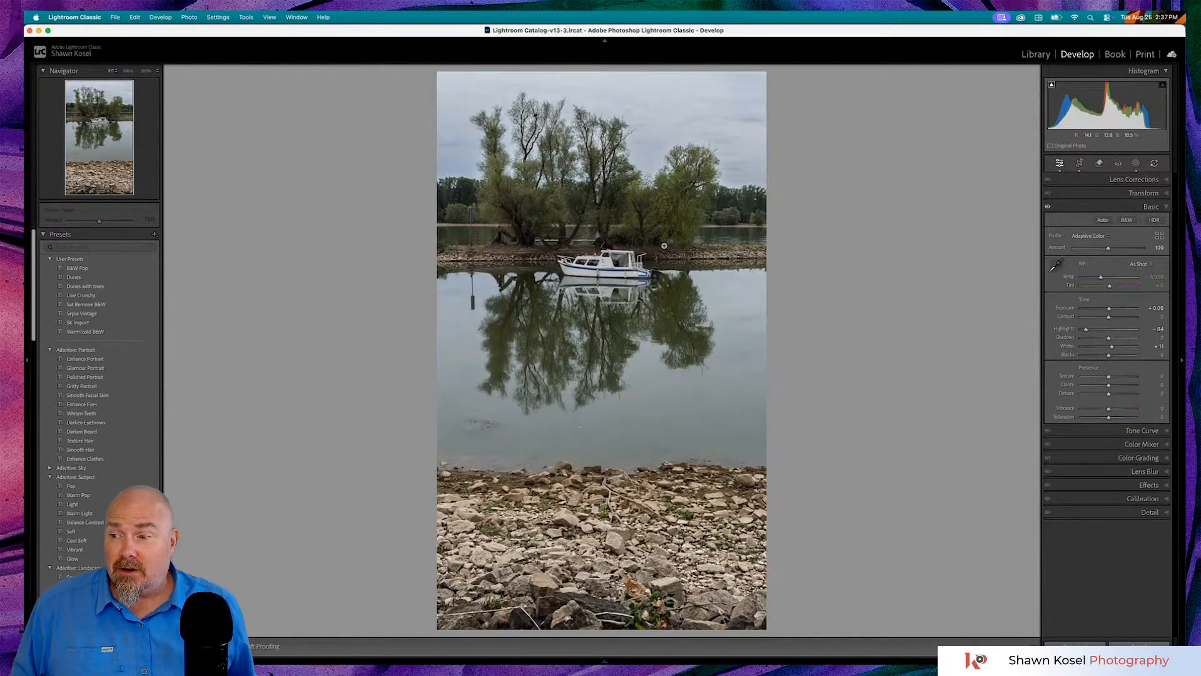
{"action": "key", "text": "backslash"}
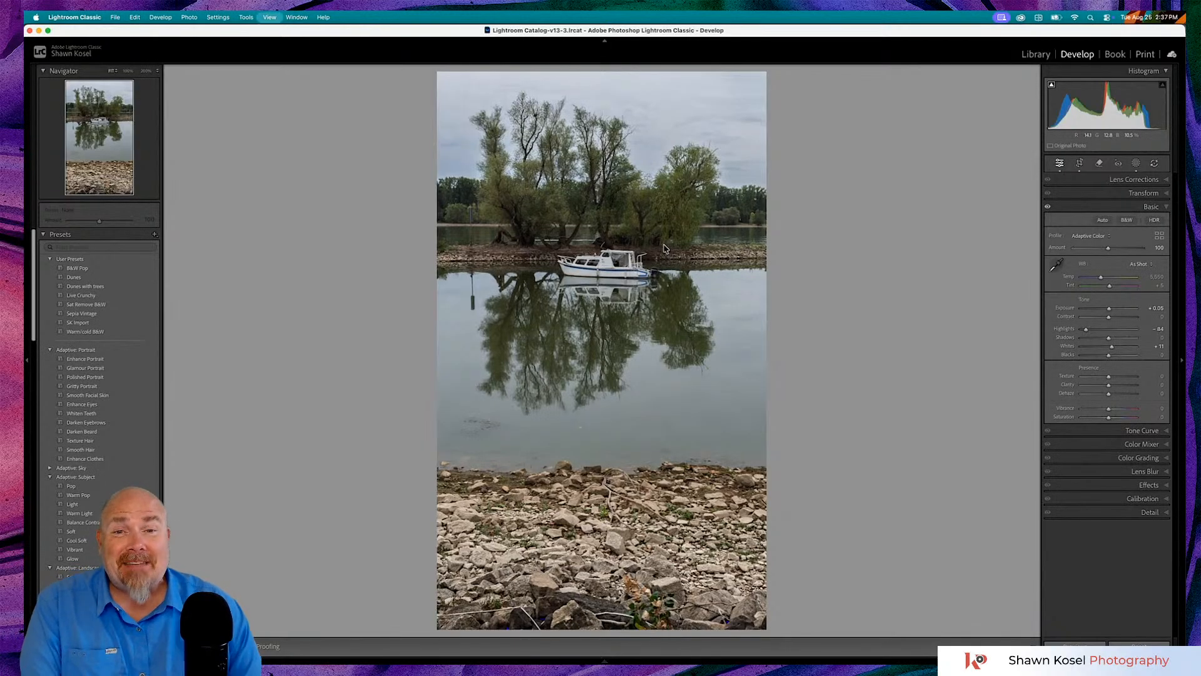
- Preview the horizontal river photo Rhine_26-0654 from the library grid, check its boat up close, and return to the grid
{"action": "key", "text": "g"}
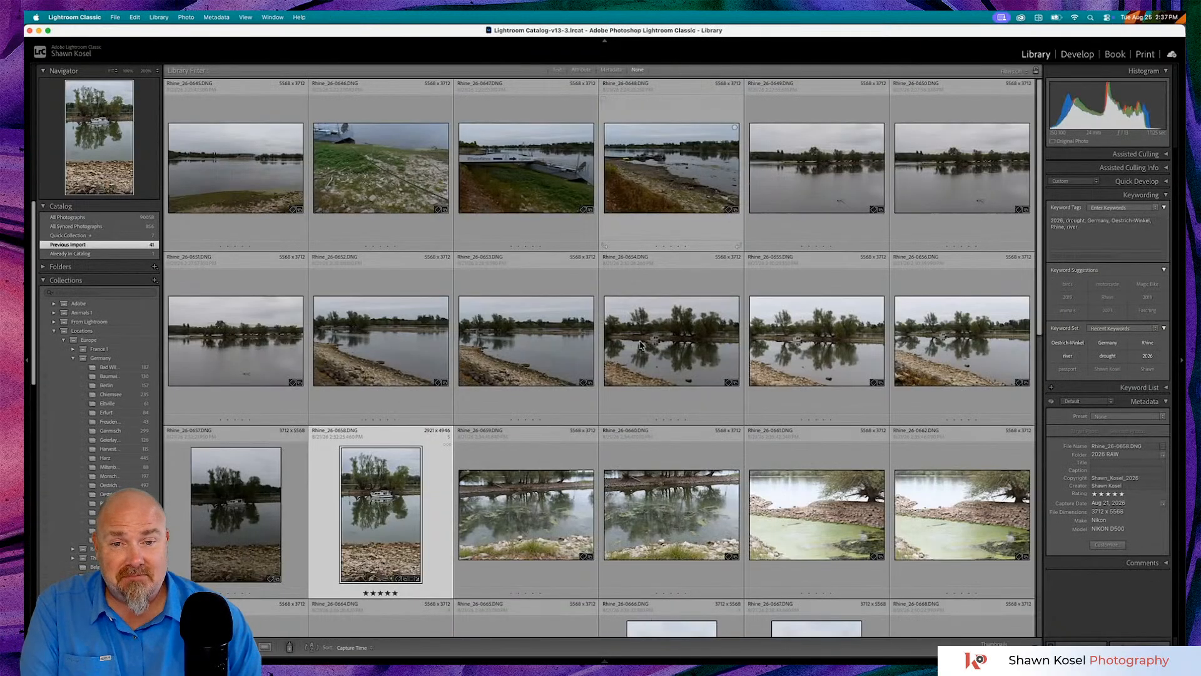
{"action": "double_click", "coordinate": [670, 341]}
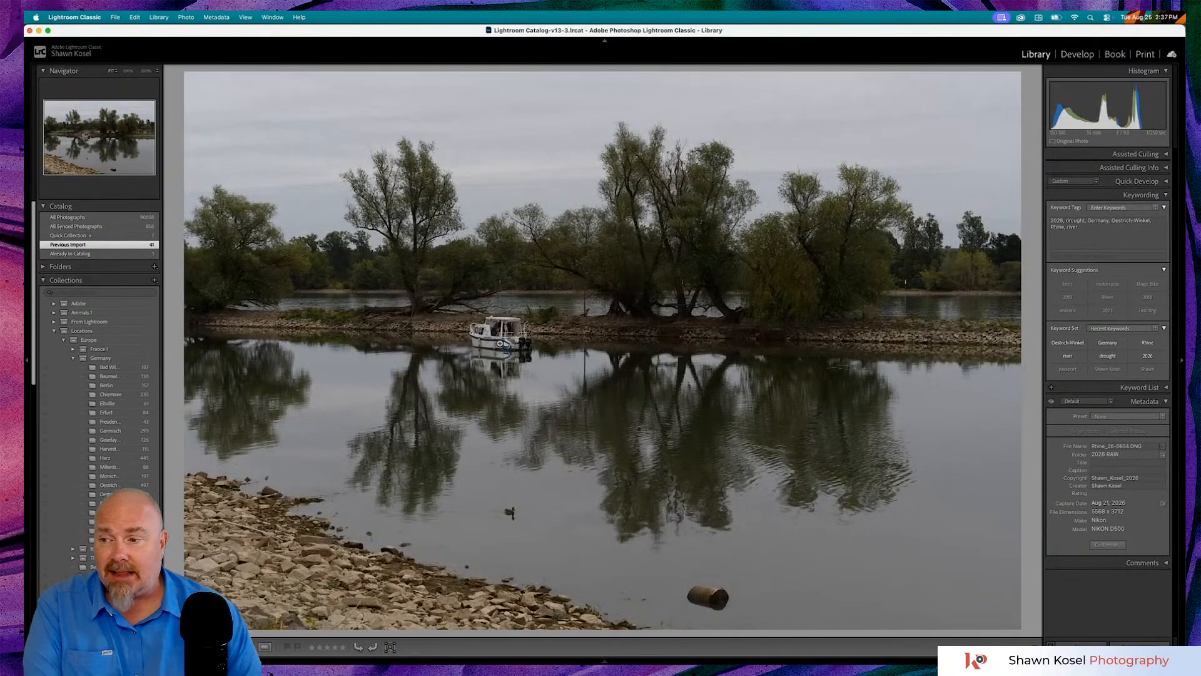
{"action": "left_click", "coordinate": [499, 343]}
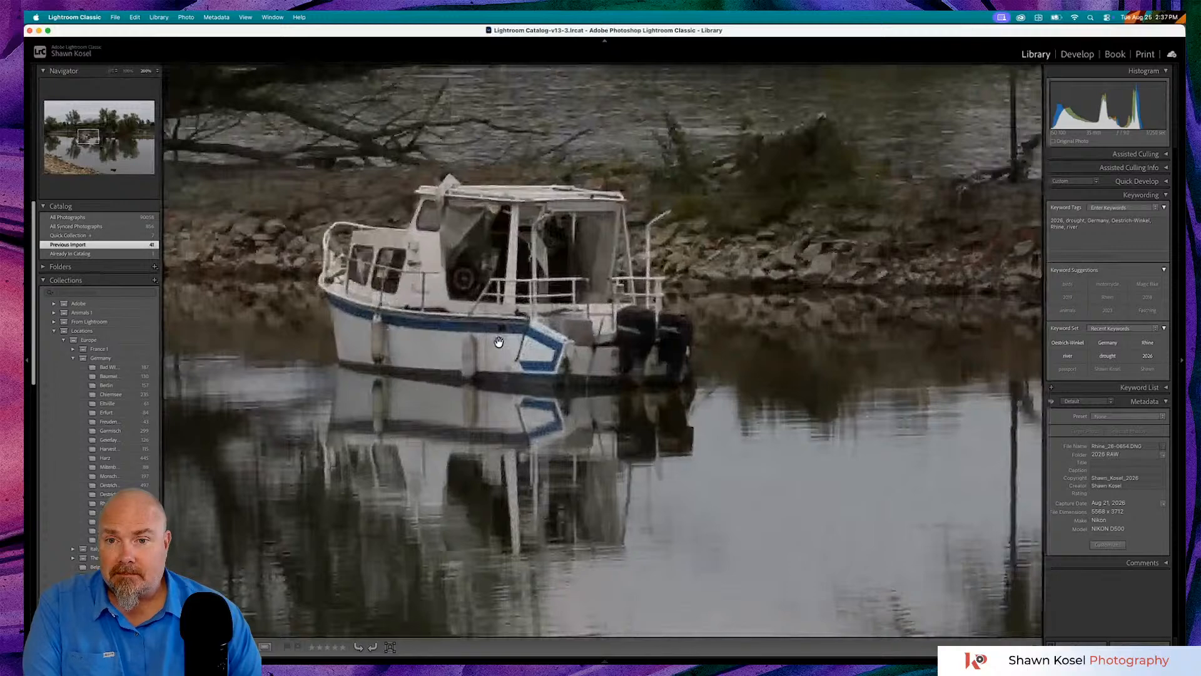
{"action": "left_click", "coordinate": [499, 342]}
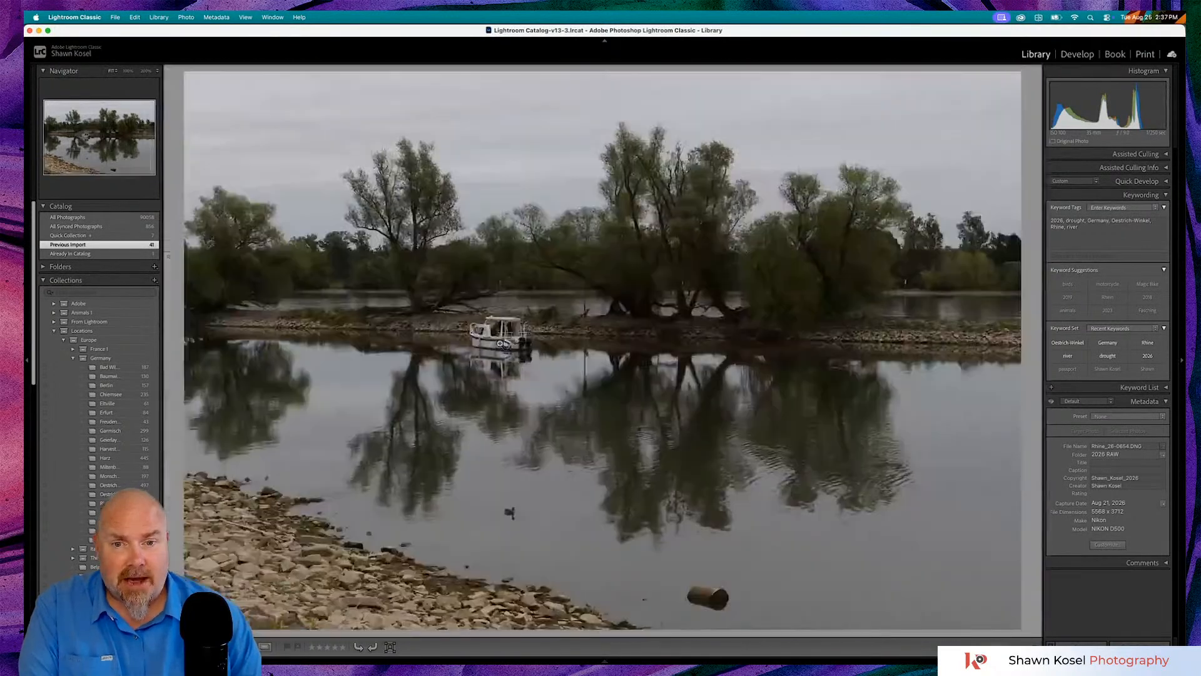
{"action": "key", "text": "g"}
- Preview the riverbank dock photo Rhine_26-0648, check the moored boats up close, and return to the grid
{"action": "double_click", "coordinate": [686, 181]}
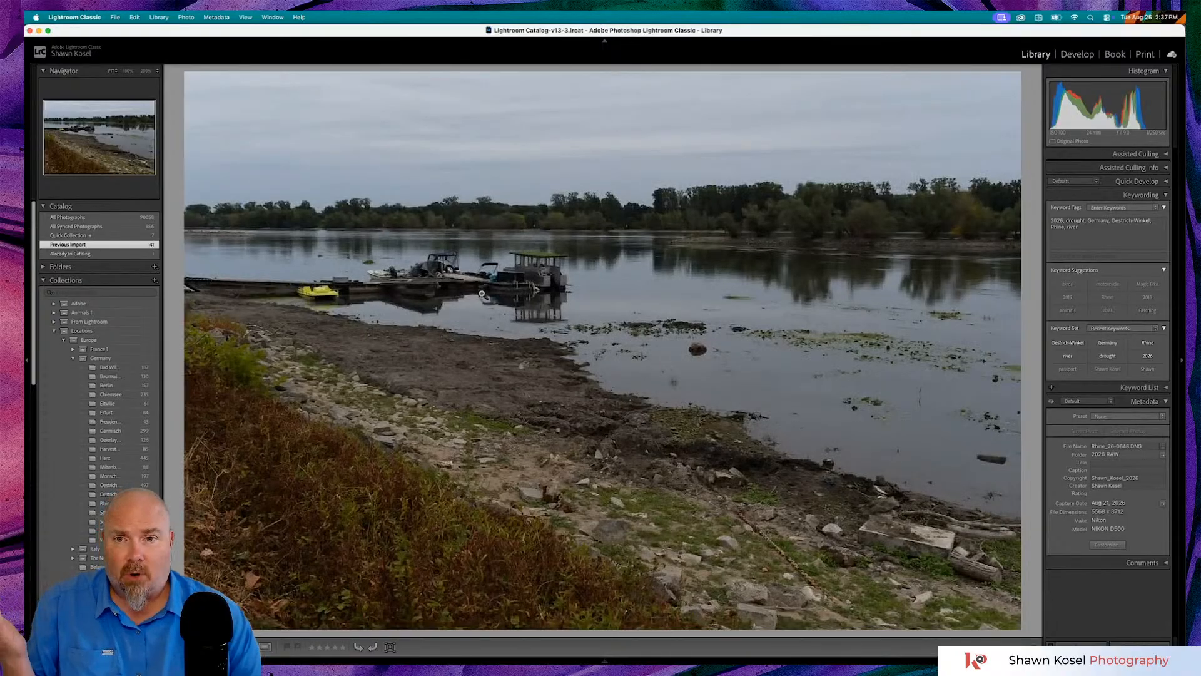
{"action": "left_click", "coordinate": [482, 293]}
{"action": "left_click", "coordinate": [482, 293]}
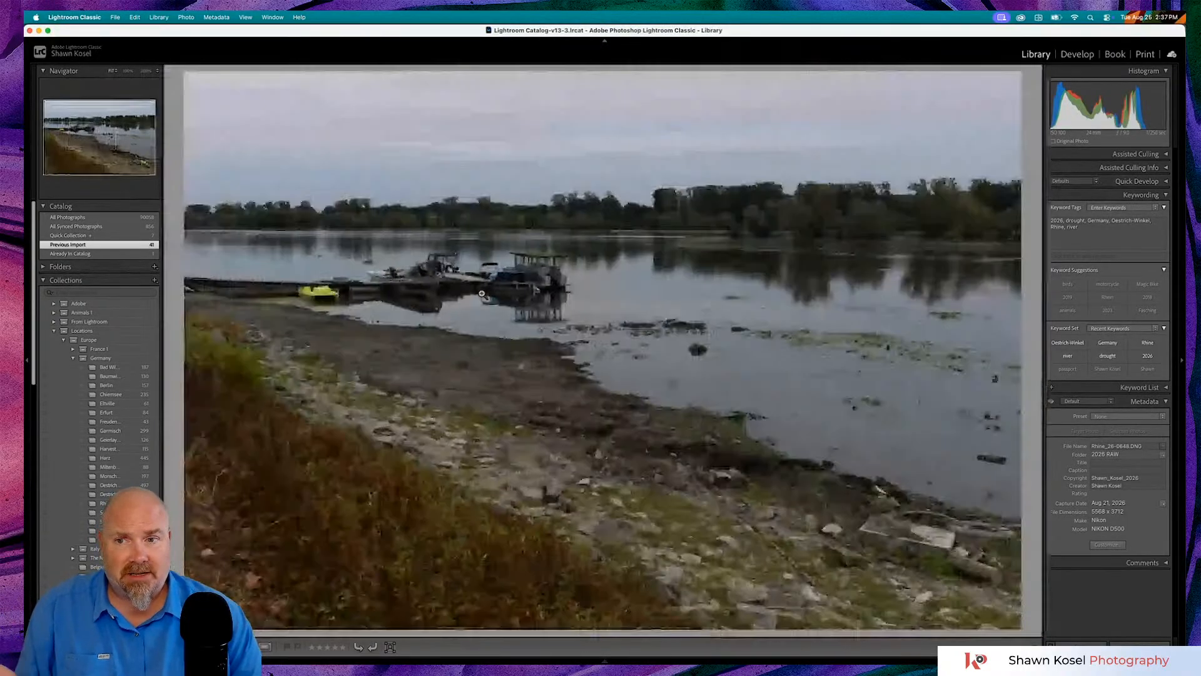
{"action": "key", "text": "g"}
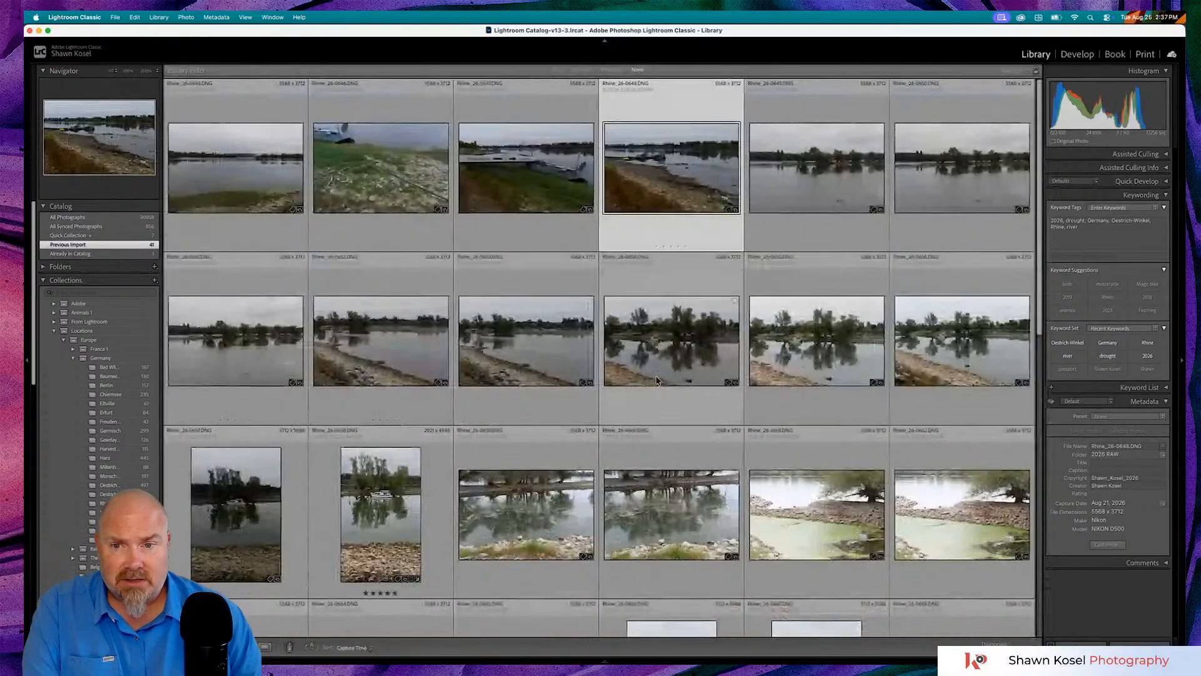
- Find the vertical sailboat photo Rhine_26-0676 farther down the grid, preview it enlarged, and return to the grid
{"action": "scroll", "coordinate": [723, 379], "scroll_direction": "down", "scroll_amount": 5}
{"action": "scroll", "coordinate": [723, 378], "scroll_direction": "down", "scroll_amount": 4}
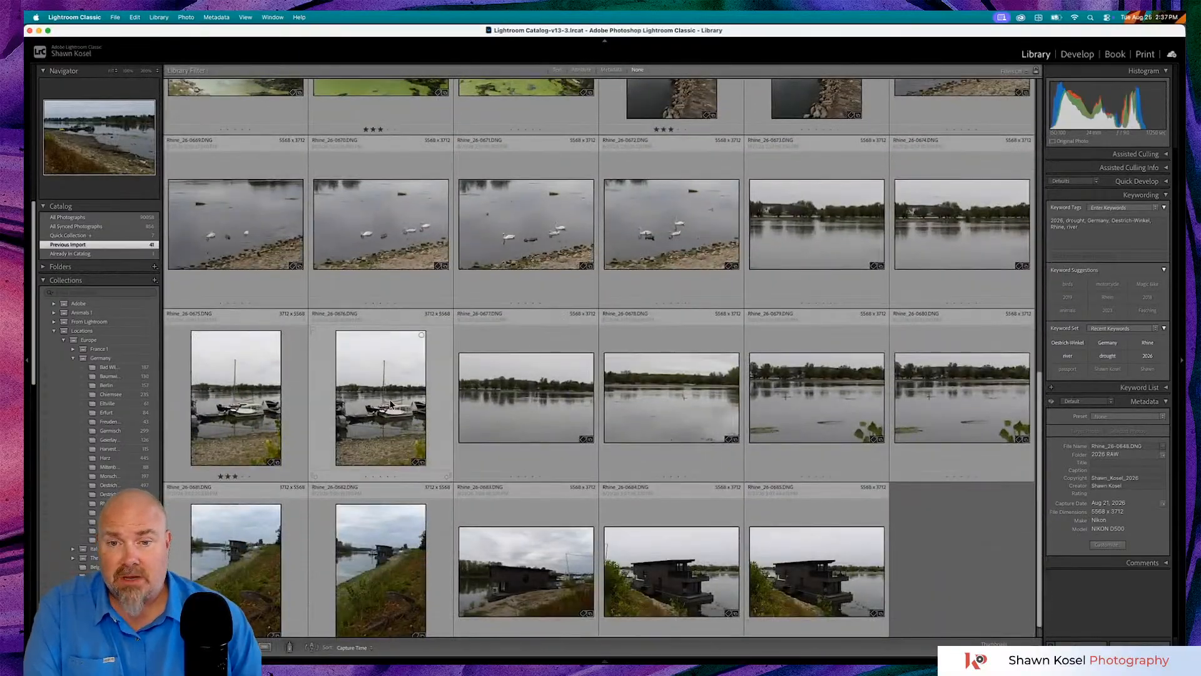
{"action": "double_click", "coordinate": [390, 404]}
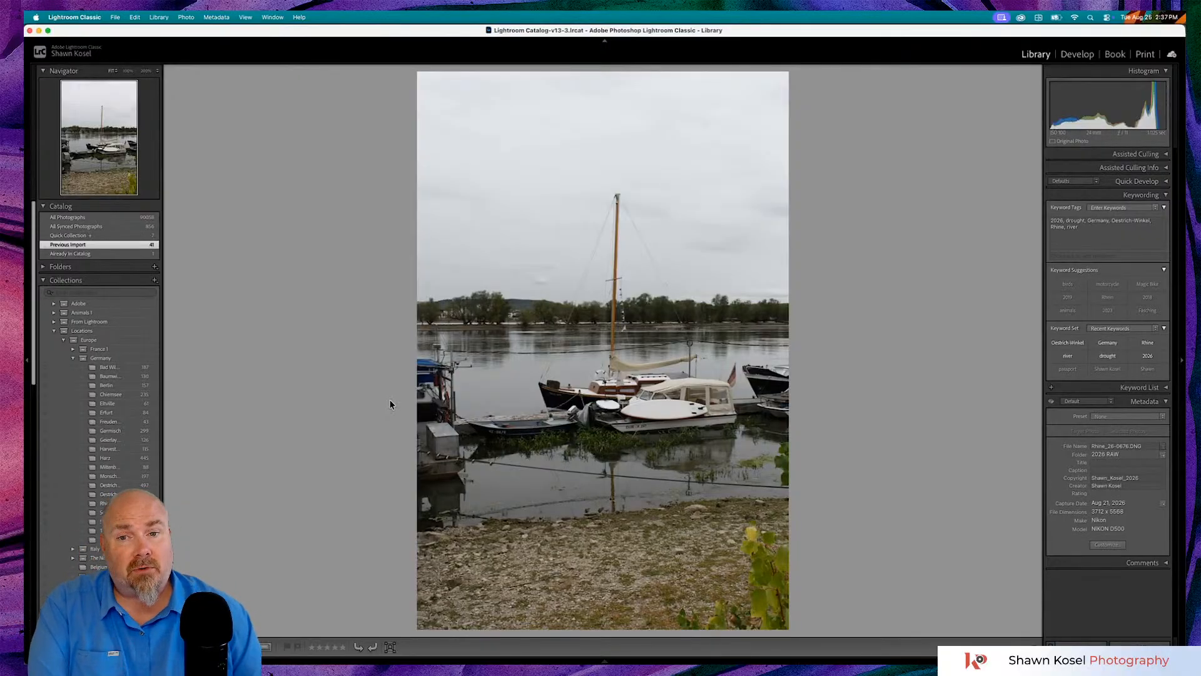
{"action": "double_click", "coordinate": [390, 404]}
- Reopen the horizontal river photo Rhine_26-0654, examine the boat and its reflection up close, and return to the grid
{"action": "scroll", "coordinate": [405, 404], "scroll_direction": "up", "scroll_amount": 5}
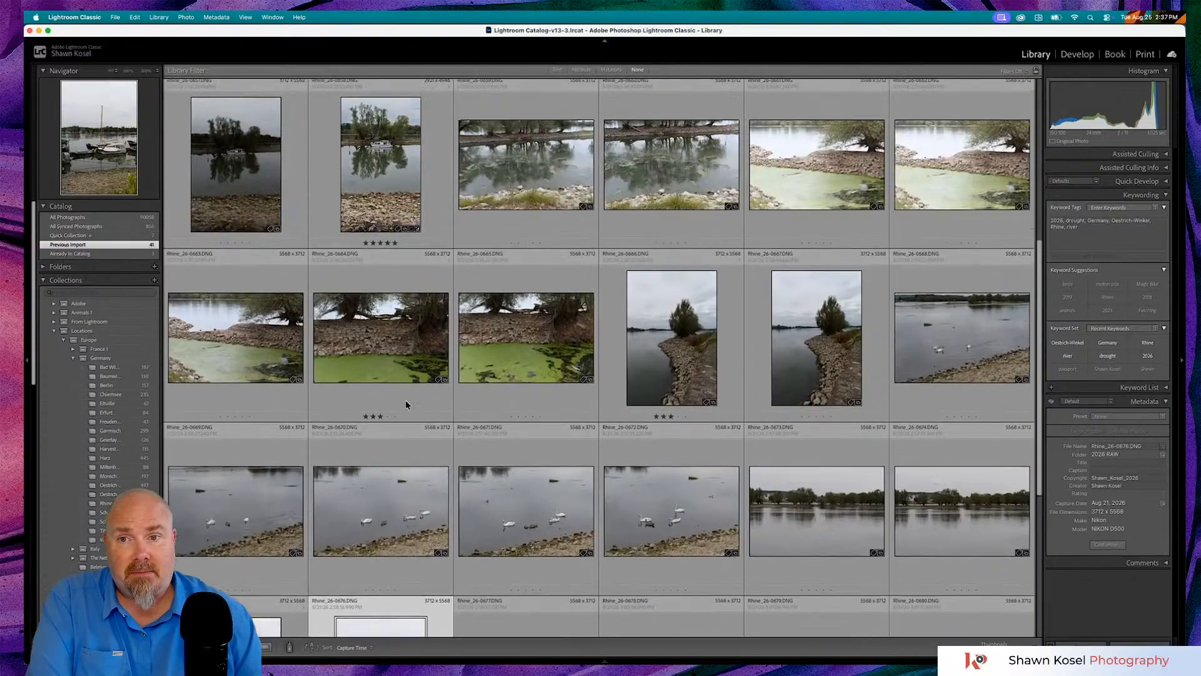
{"action": "scroll", "coordinate": [405, 404], "scroll_direction": "up", "scroll_amount": 3}
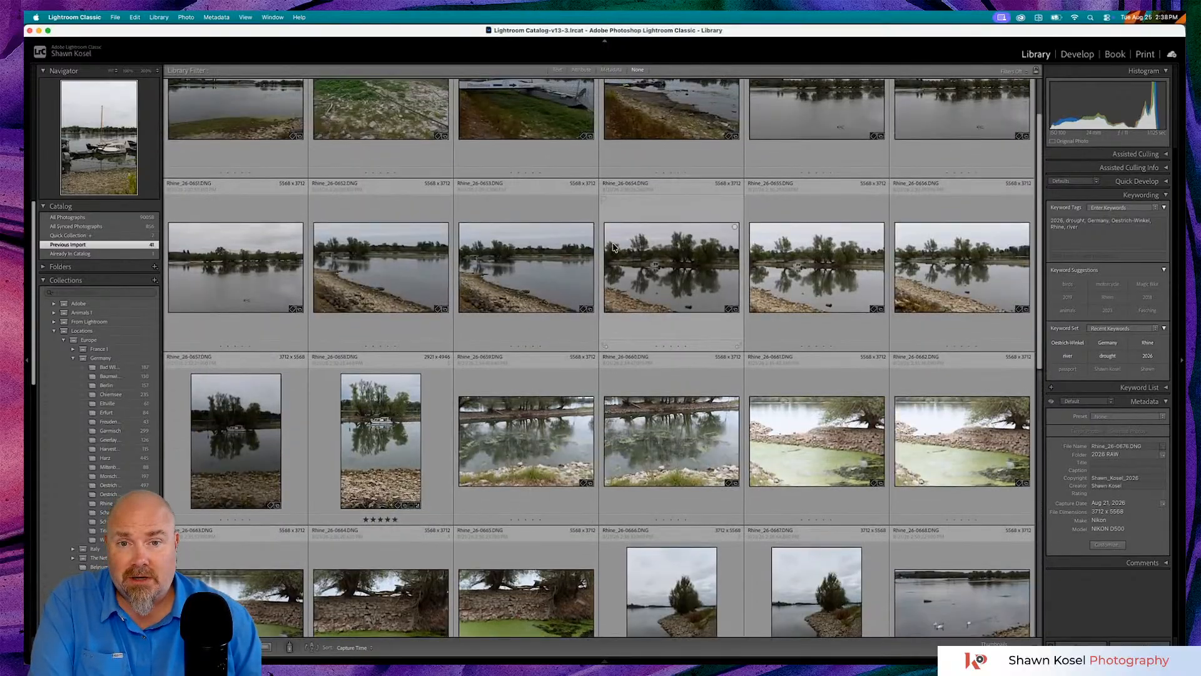
{"action": "double_click", "coordinate": [651, 267]}
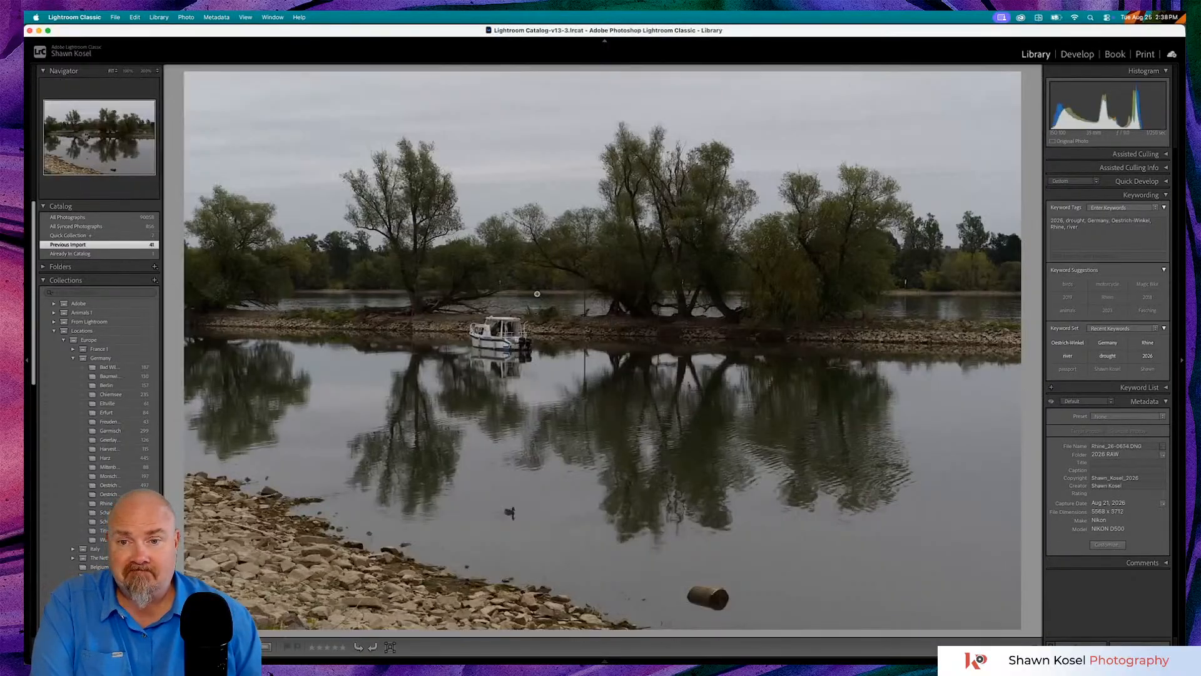
{"action": "left_click", "coordinate": [485, 341]}
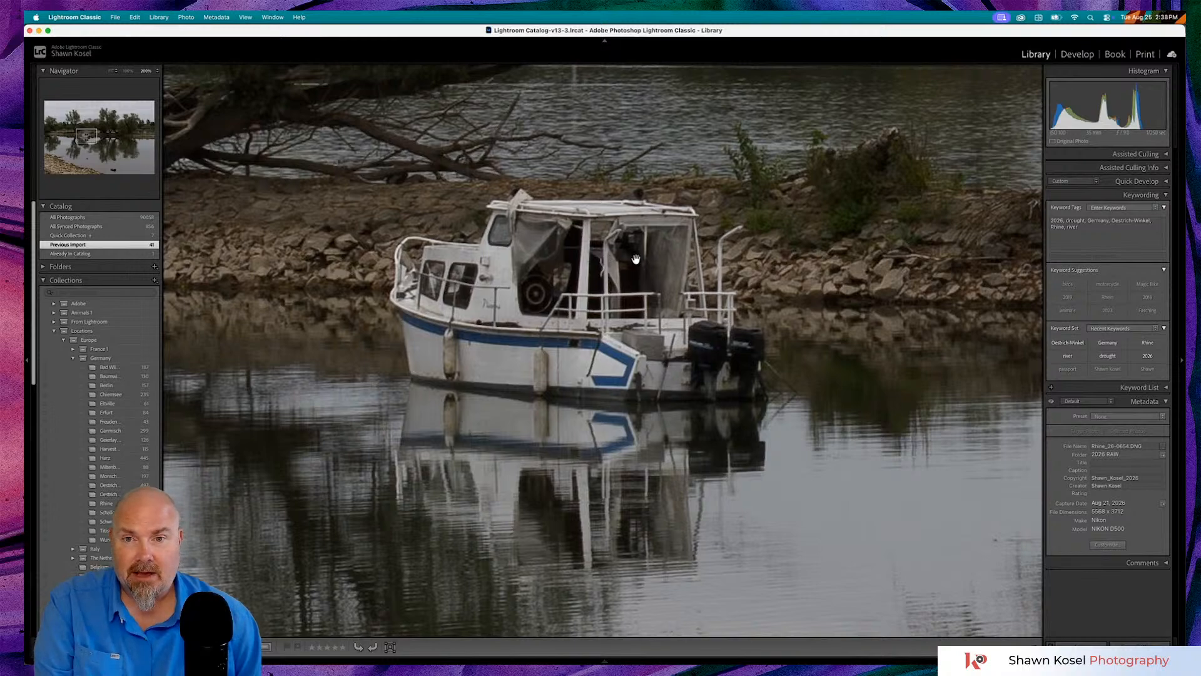
{"action": "key", "text": "g"}
- Find the five-star vertical boat photo, check the boat's detail up close, and open the photo in the Develop module
{"action": "scroll", "coordinate": [657, 269], "scroll_direction": "down", "scroll_amount": 5}
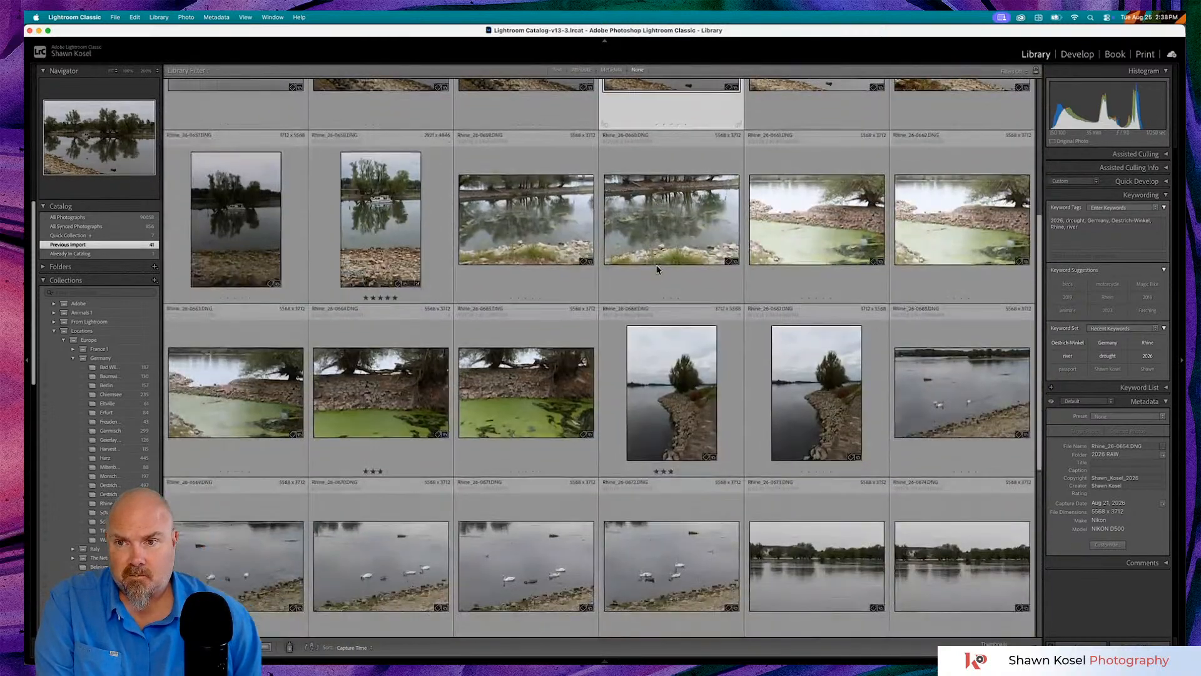
{"action": "double_click", "coordinate": [401, 220]}
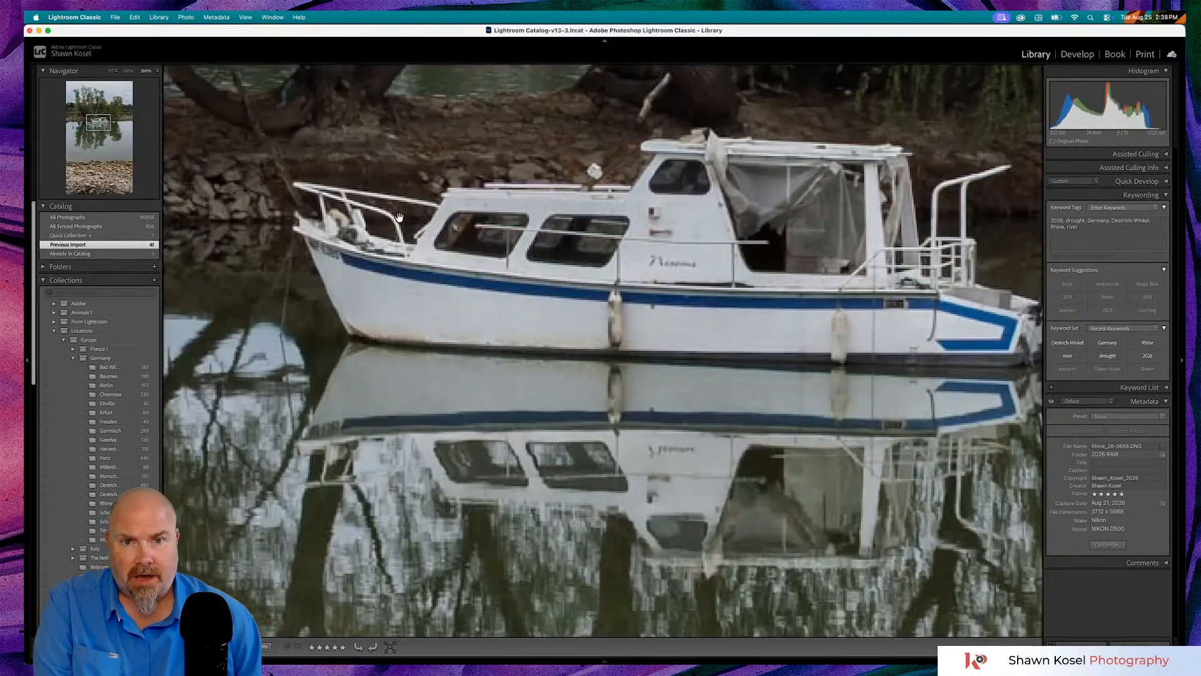
{"action": "left_click", "coordinate": [672, 252]}
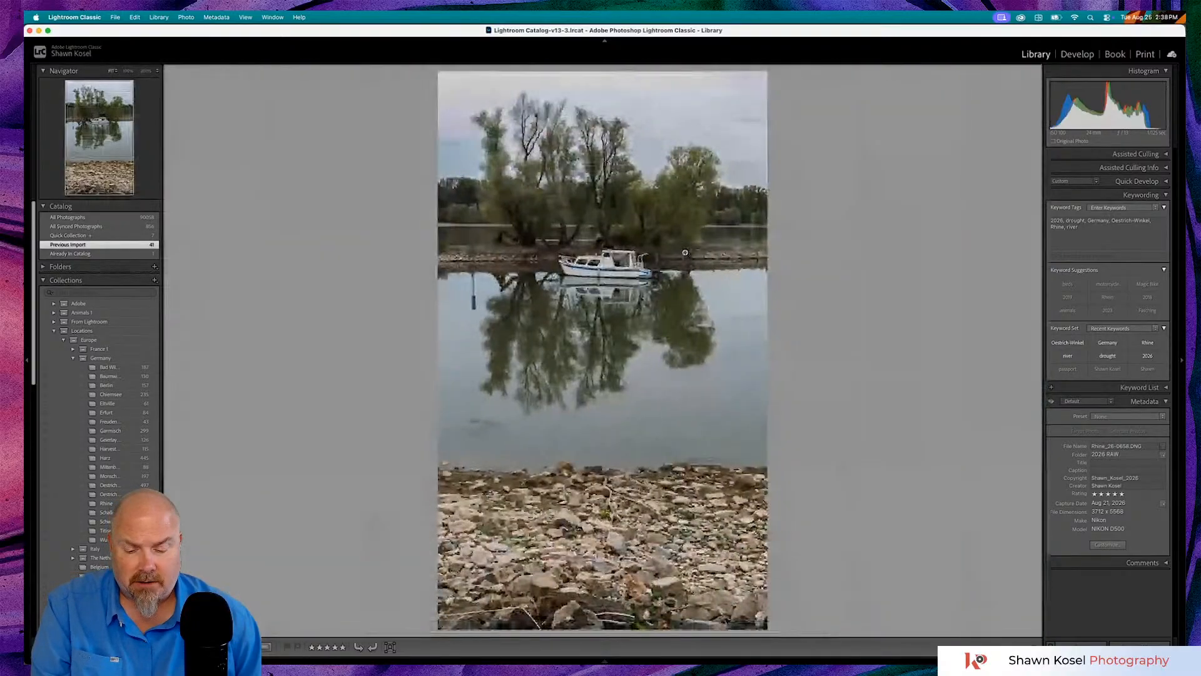
{"action": "key", "text": "d"}
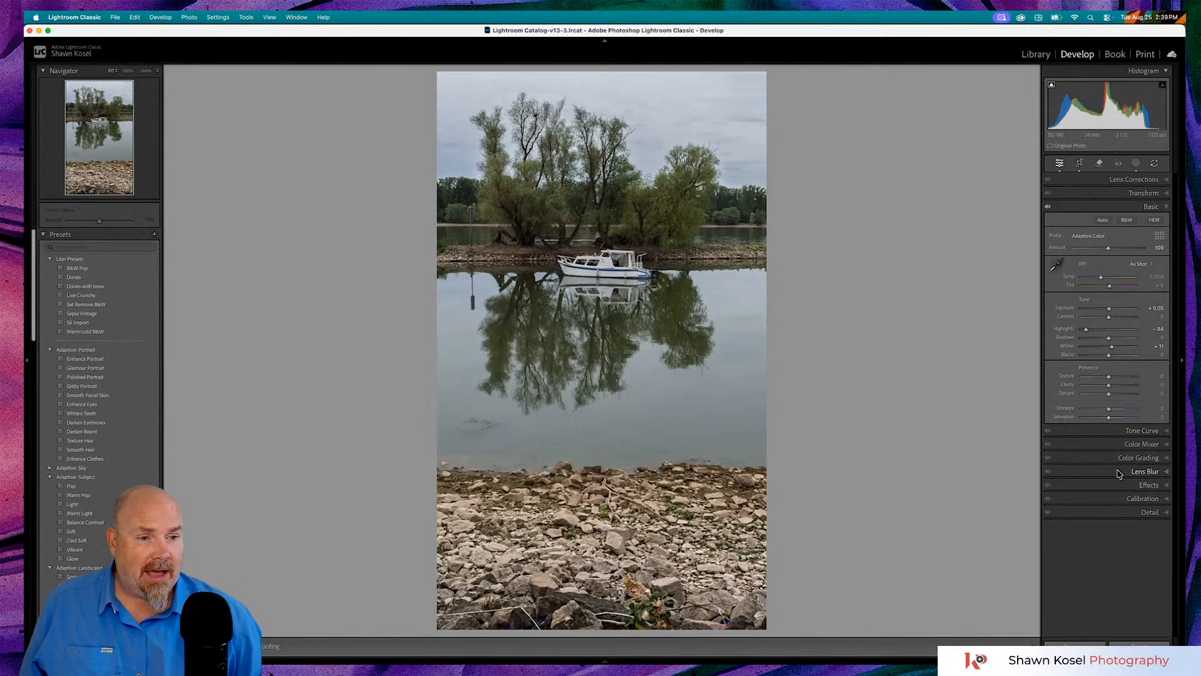
- Lower the yellow, green, aqua and blue luminance in the Color Mixer with targeted adjustments on the trees and water
{"action": "left_click", "coordinate": [1135, 444]}
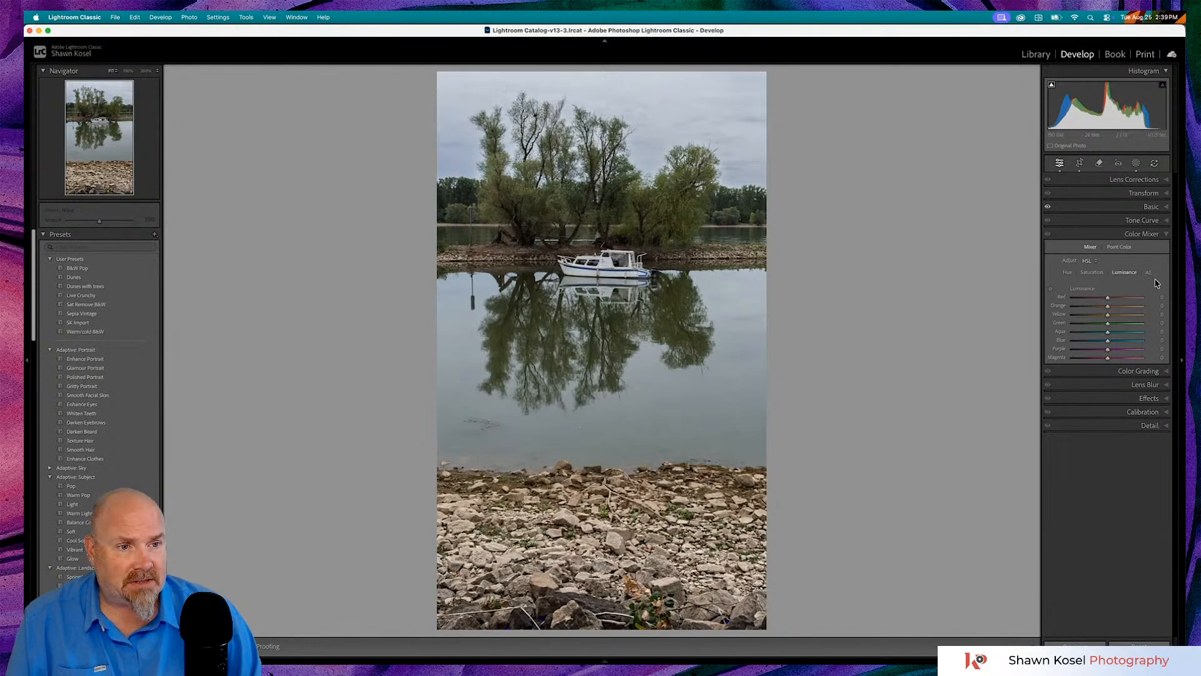
{"action": "left_click", "coordinate": [1121, 272]}
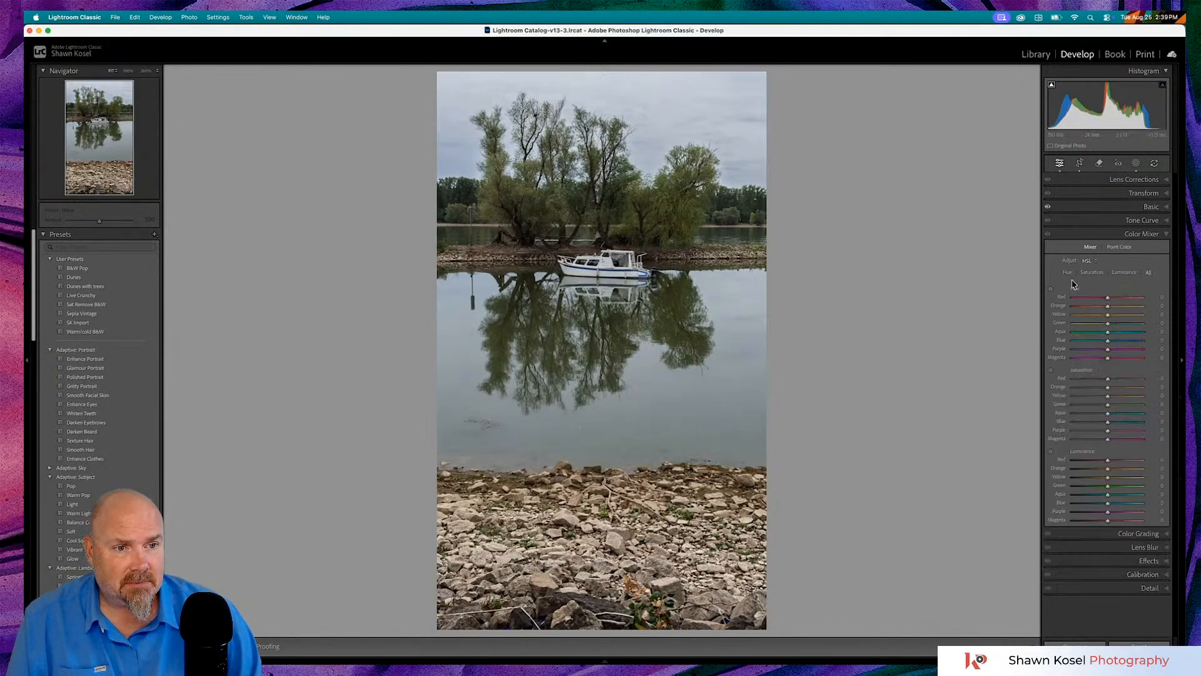
{"action": "left_click", "coordinate": [1124, 272]}
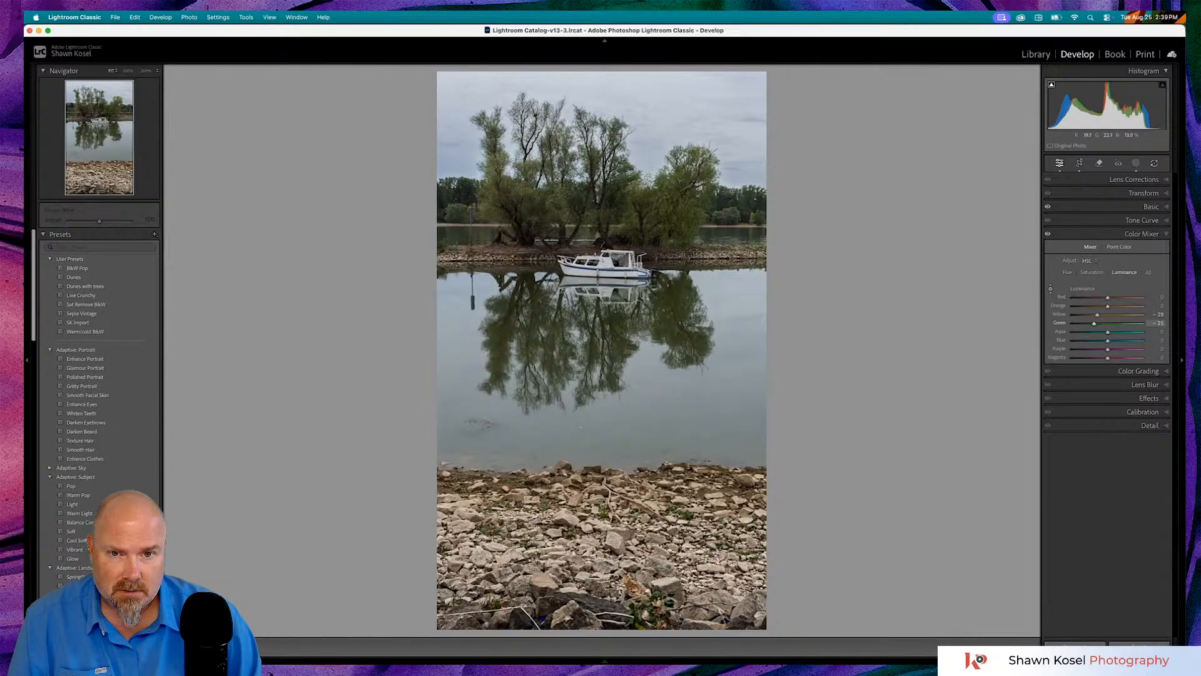
{"action": "left_click_drag", "start_coordinate": [644, 210], "coordinate": [644, 225]}
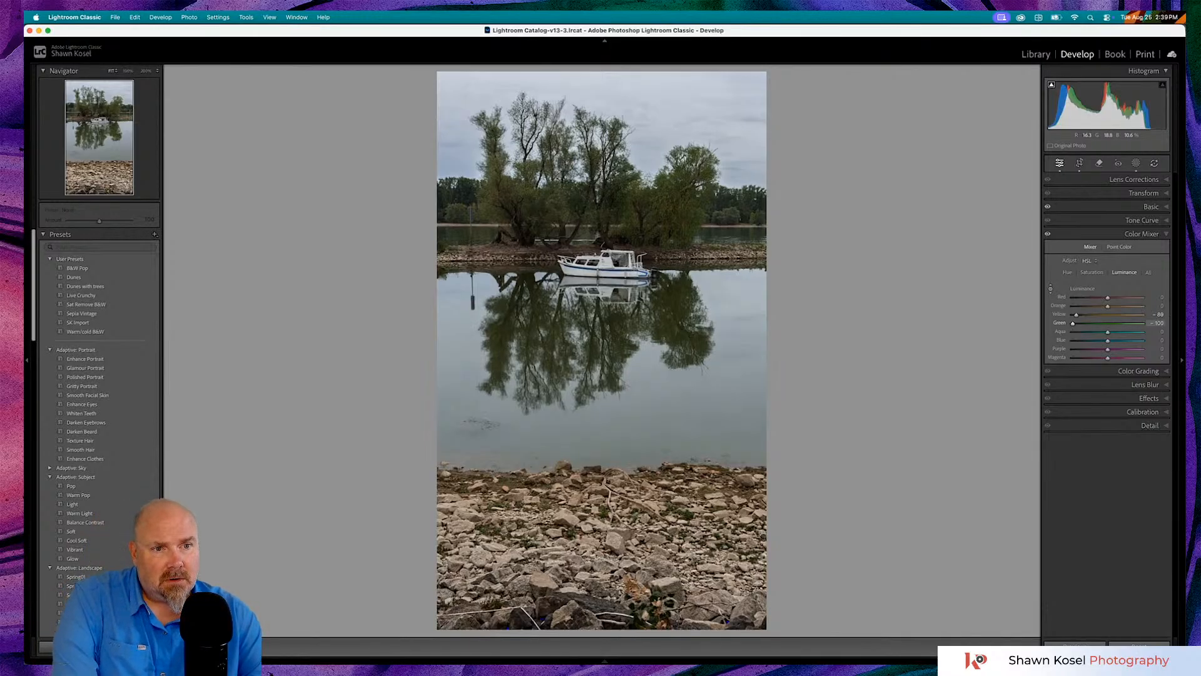
{"action": "left_click_drag", "start_coordinate": [607, 331], "coordinate": [607, 327]}
{"action": "left_click_drag", "start_coordinate": [684, 213], "coordinate": [683, 215]}
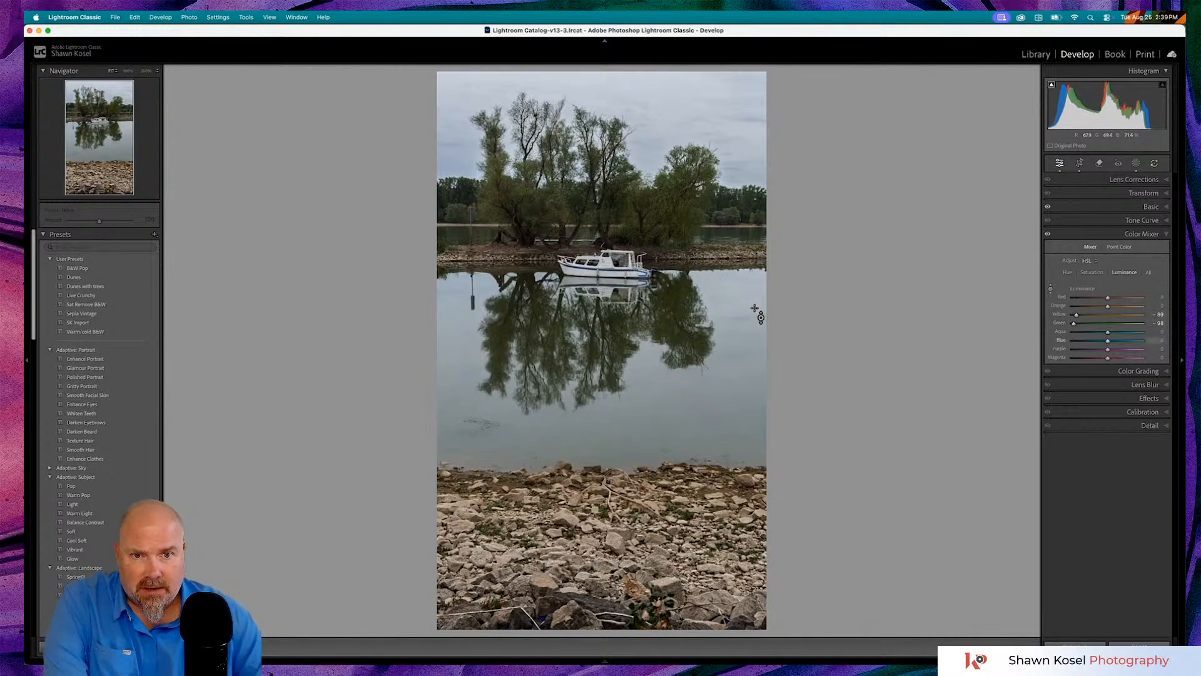
{"action": "left_click_drag", "start_coordinate": [739, 301], "coordinate": [738, 342]}
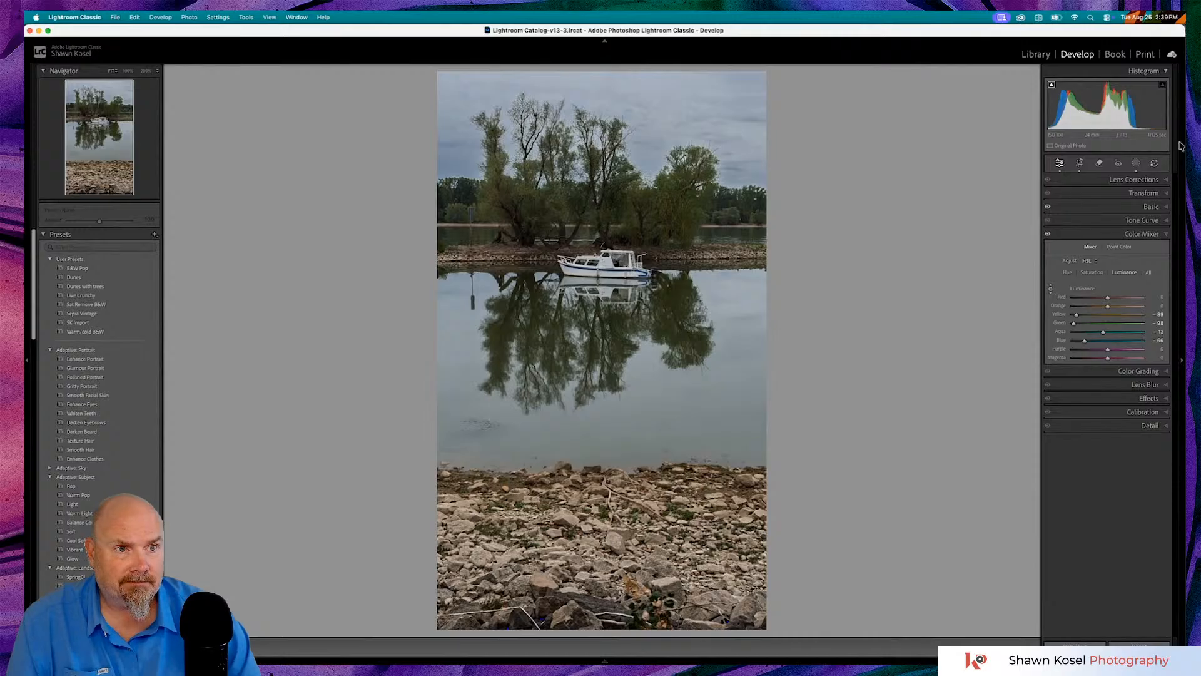
- Create a Select Objects mask by outlining the boat and its reflection with the rectangle selection mode
{"action": "left_click", "coordinate": [1136, 163]}
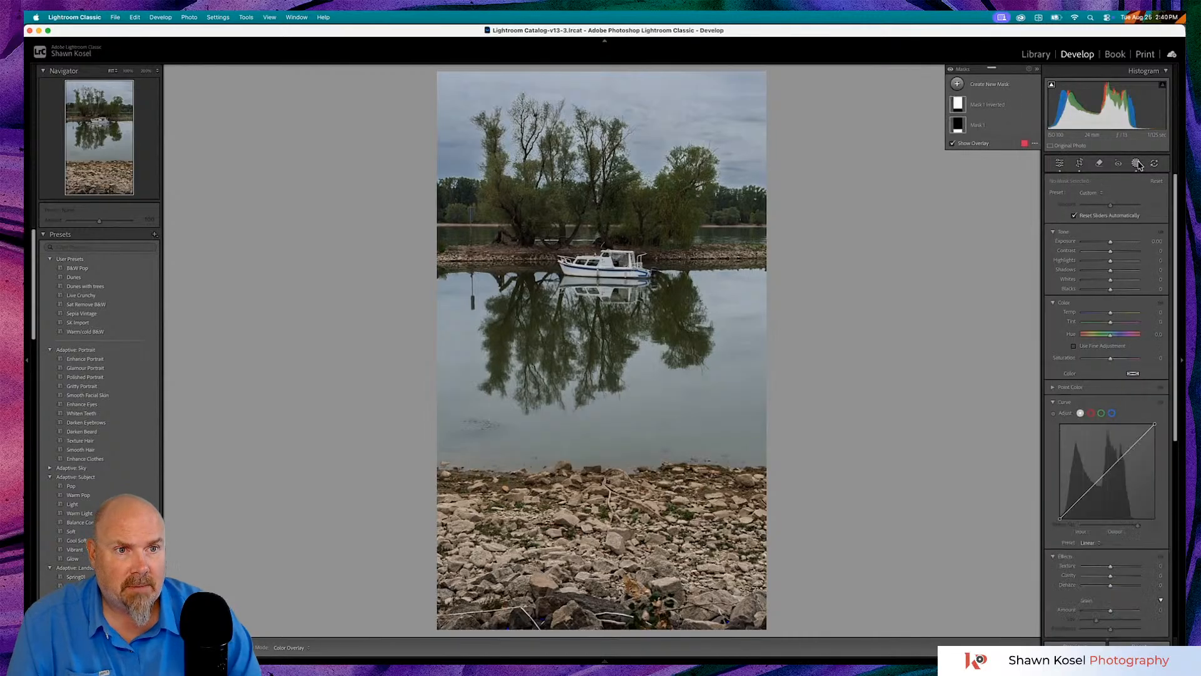
{"action": "left_click", "coordinate": [958, 84]}
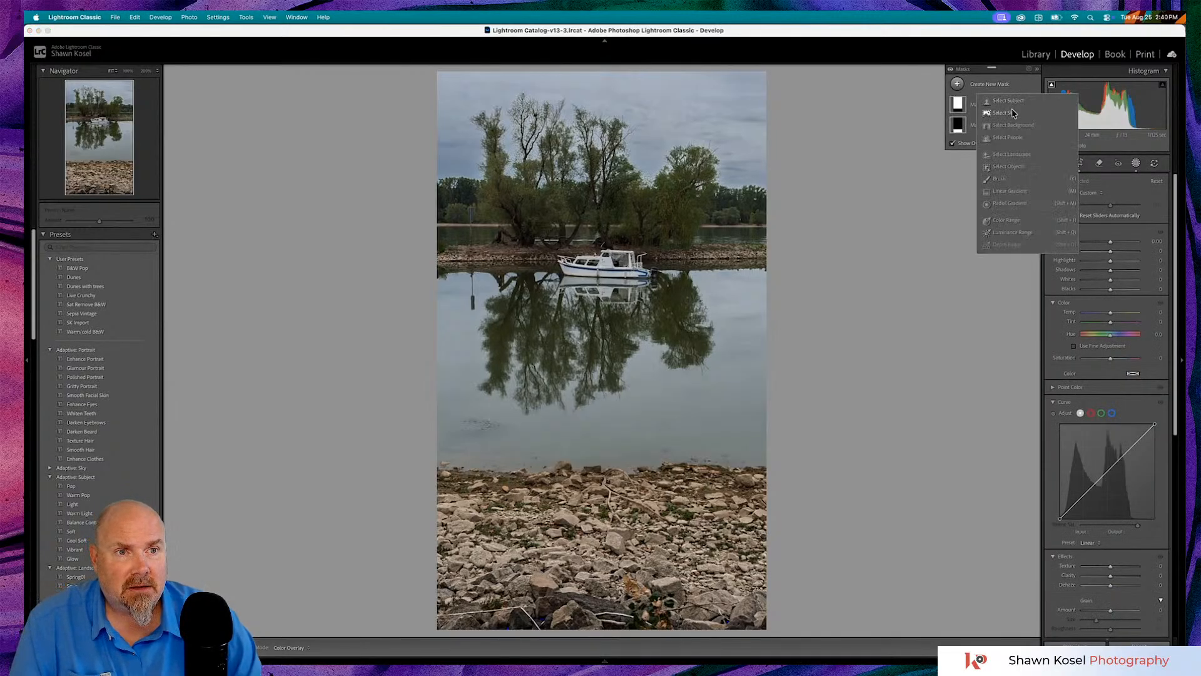
{"action": "left_click", "coordinate": [1016, 167]}
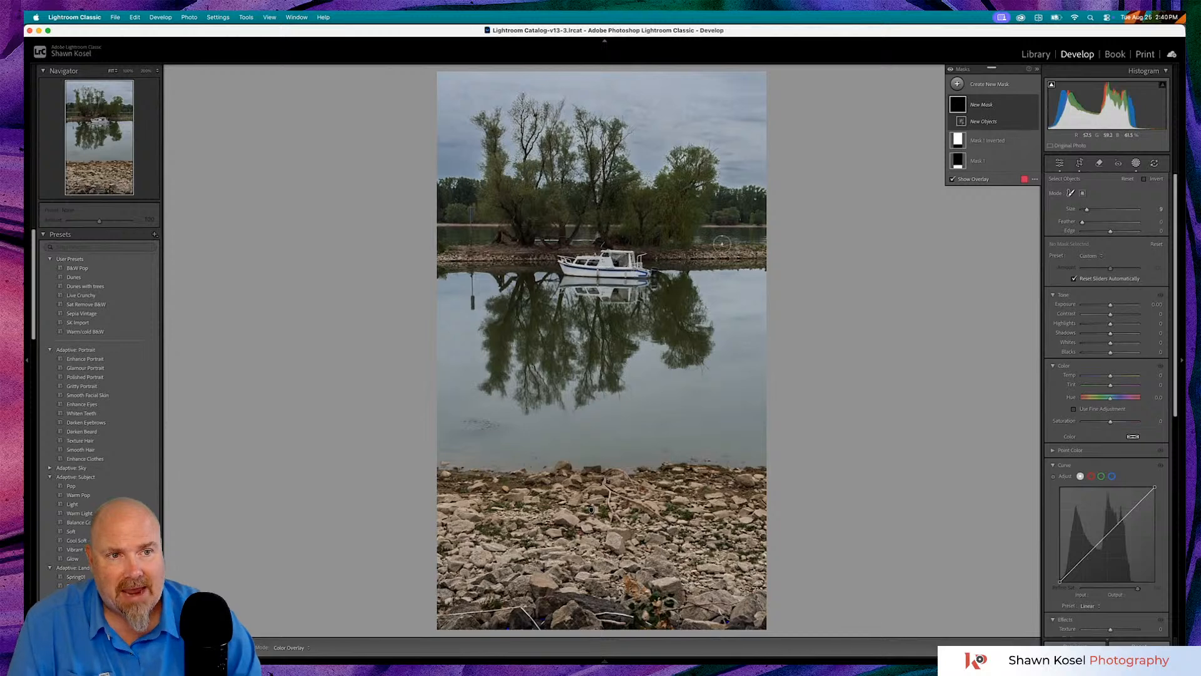
{"action": "left_click", "coordinate": [1083, 192]}
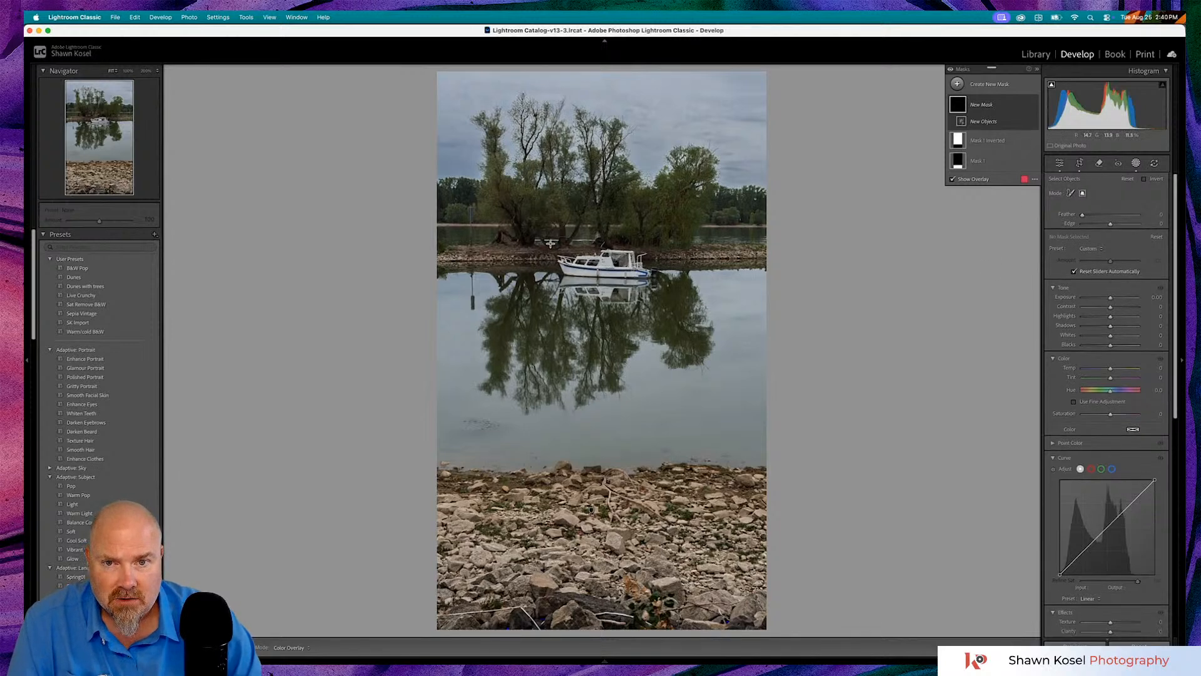
{"action": "left_click_drag", "start_coordinate": [550, 244], "coordinate": [662, 309]}
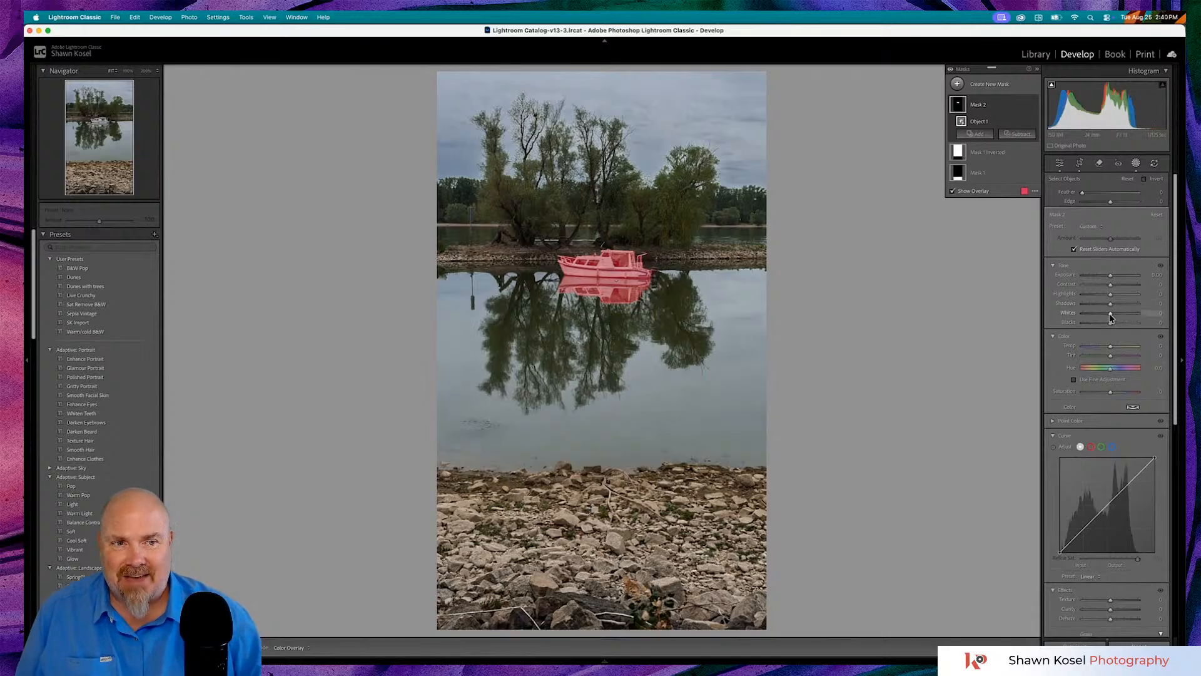
- Raise the Whites to 30 on the mask of the boat and its reflection
{"action": "left_click_drag", "start_coordinate": [1111, 318], "coordinate": [1114, 318]}
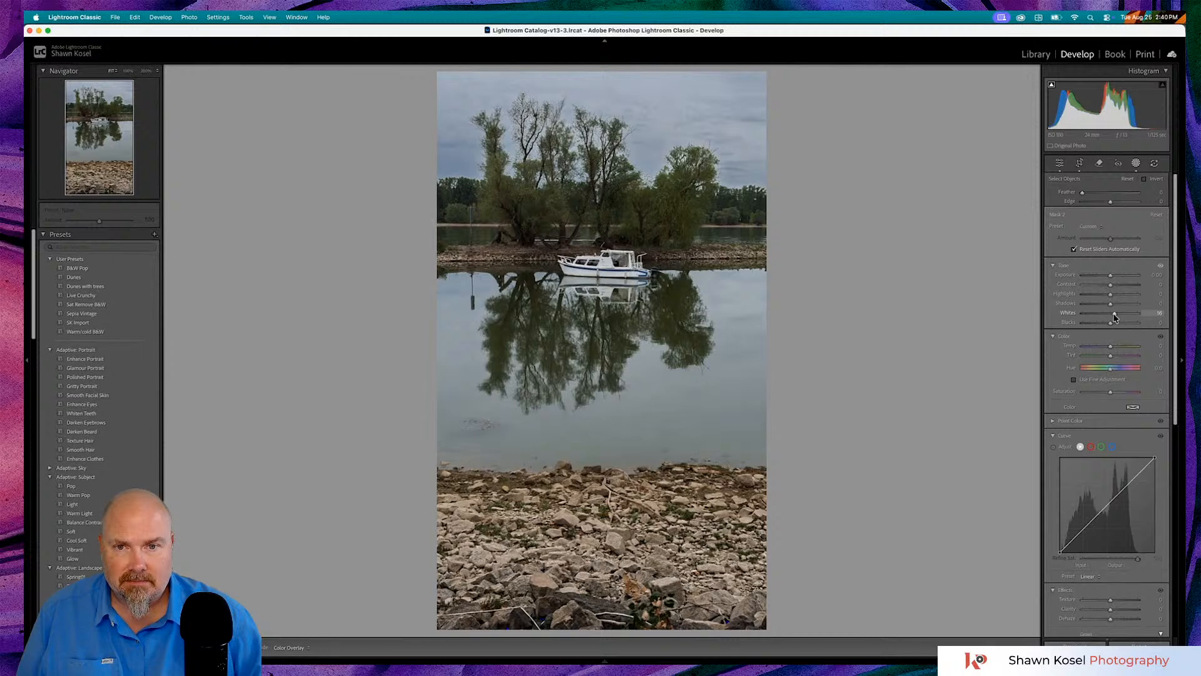
{"action": "mouse_move", "coordinate": [1115, 317]}
{"action": "left_mouse_down"}
{"action": "mouse_move", "coordinate": [1142, 316]}
{"action": "mouse_move", "coordinate": [1120, 317]}
{"action": "left_mouse_up"}
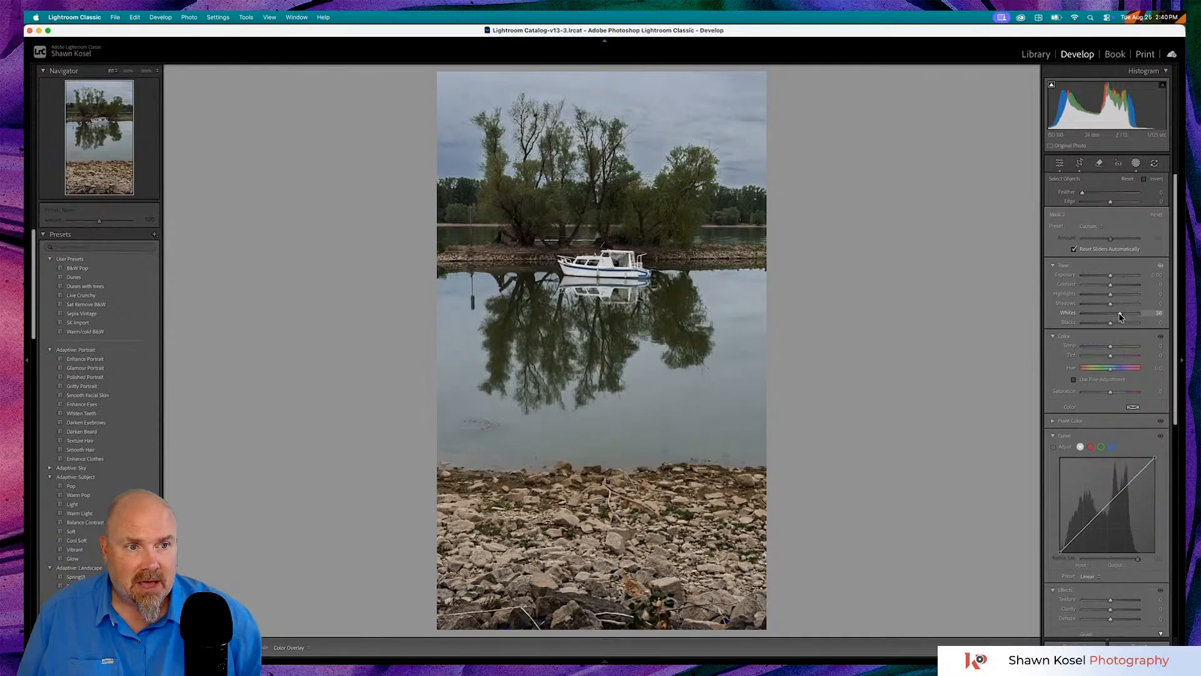
{"action": "left_click_drag", "start_coordinate": [1121, 317], "coordinate": [1119, 317]}
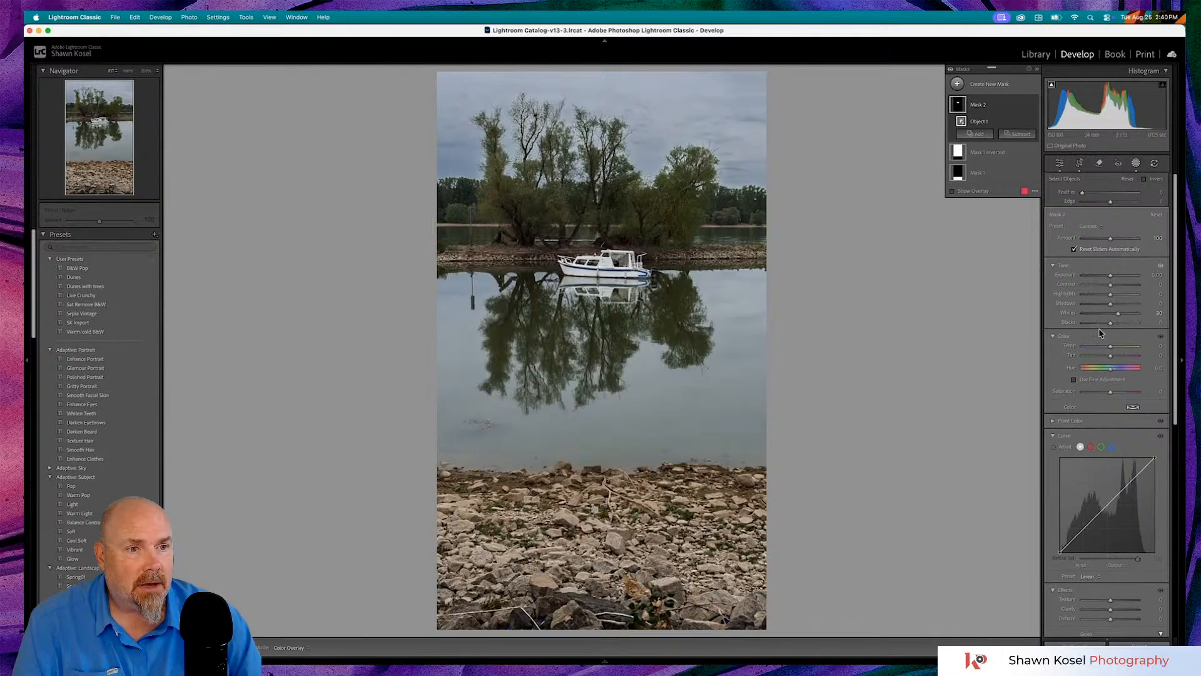
- Compare the photo with all masks hidden and shown several times, leaving the masks on
{"action": "left_click", "coordinate": [951, 70]}
{"action": "left_click", "coordinate": [951, 70]}
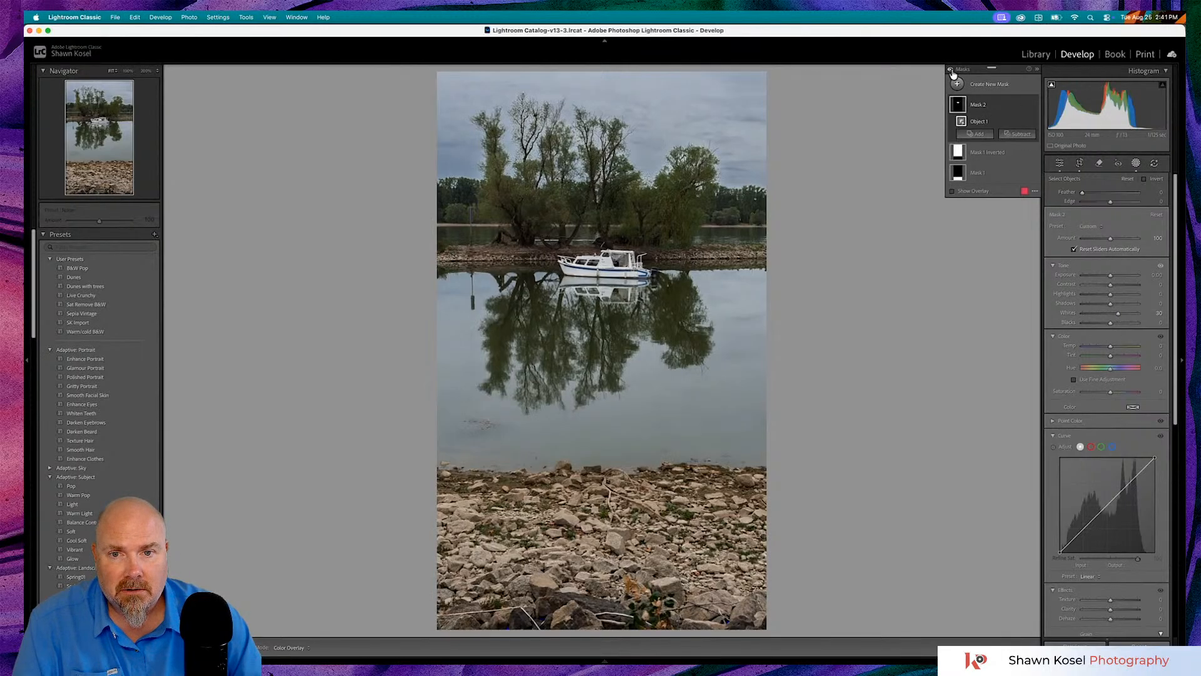
{"action": "left_click", "coordinate": [952, 70]}
{"action": "left_click", "coordinate": [952, 70]}
{"action": "left_click", "coordinate": [951, 70]}
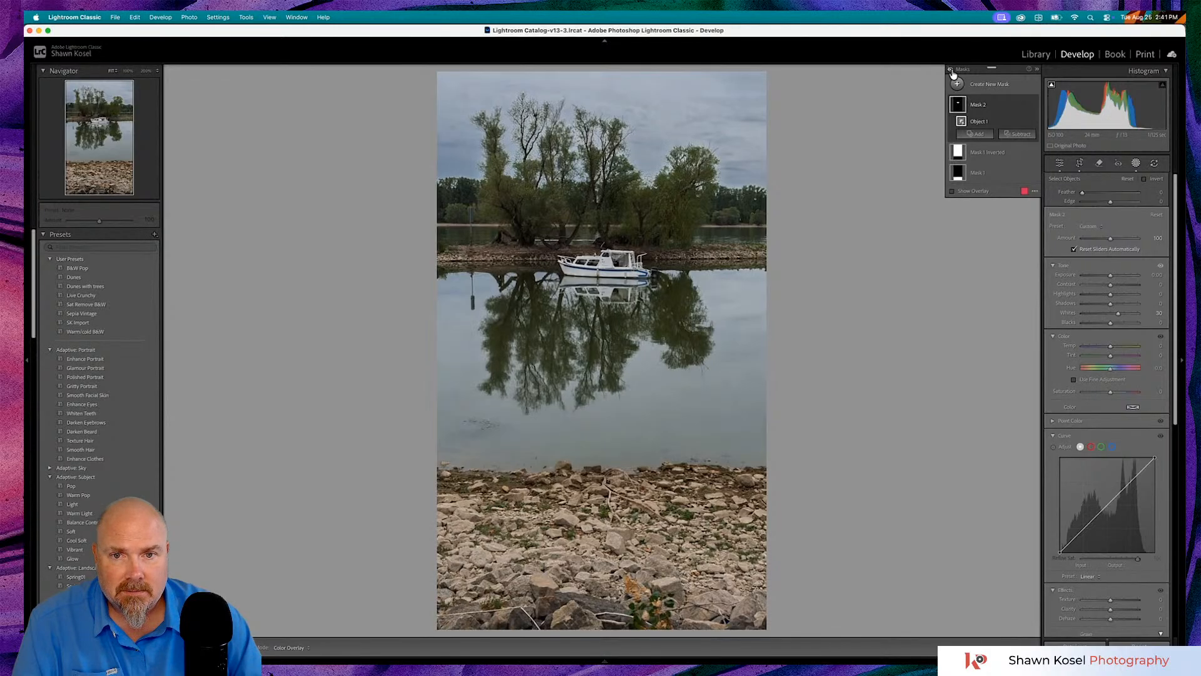
{"action": "left_click", "coordinate": [951, 70]}
{"action": "left_click", "coordinate": [951, 70]}
{"action": "left_click", "coordinate": [952, 70]}
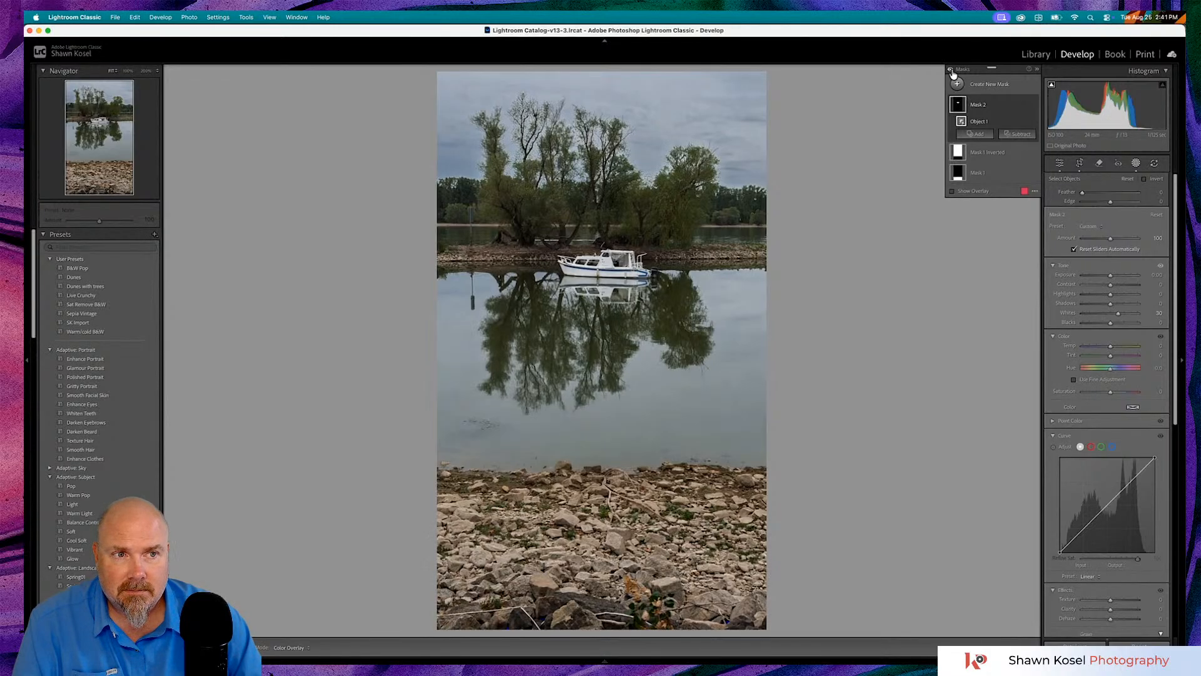
- Try small exposure changes on the inverted linear gradient mask covering the water and sky, and reset its exposure
{"action": "left_click", "coordinate": [979, 154]}
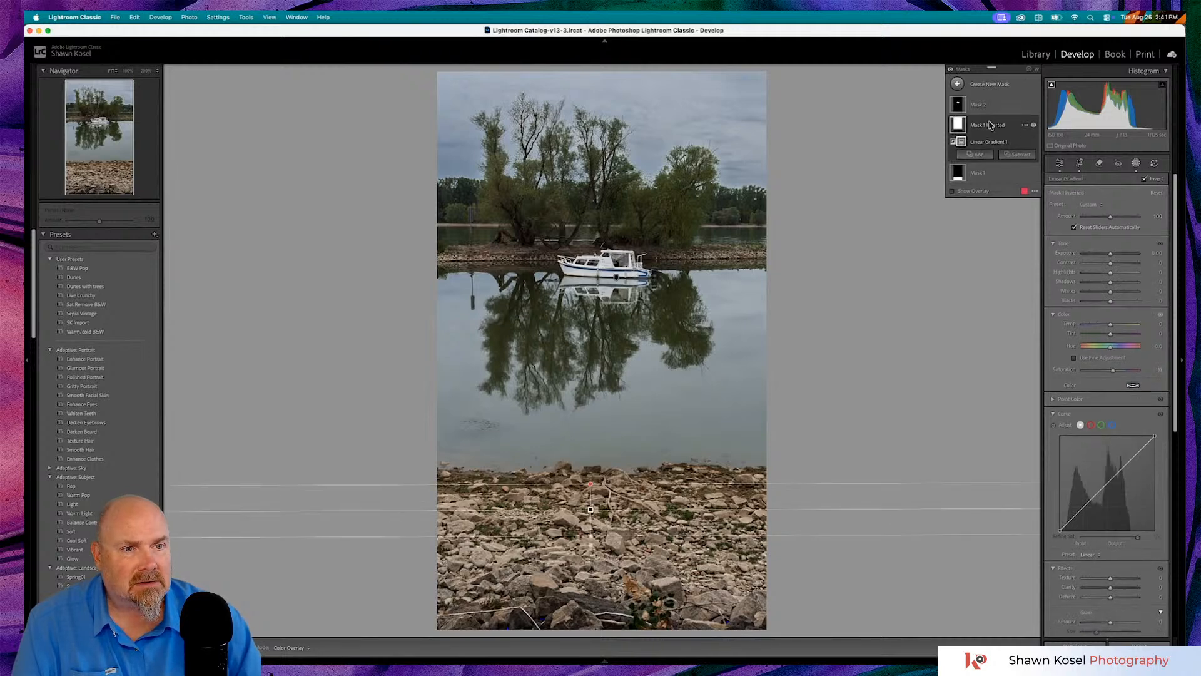
{"action": "left_click", "coordinate": [990, 125]}
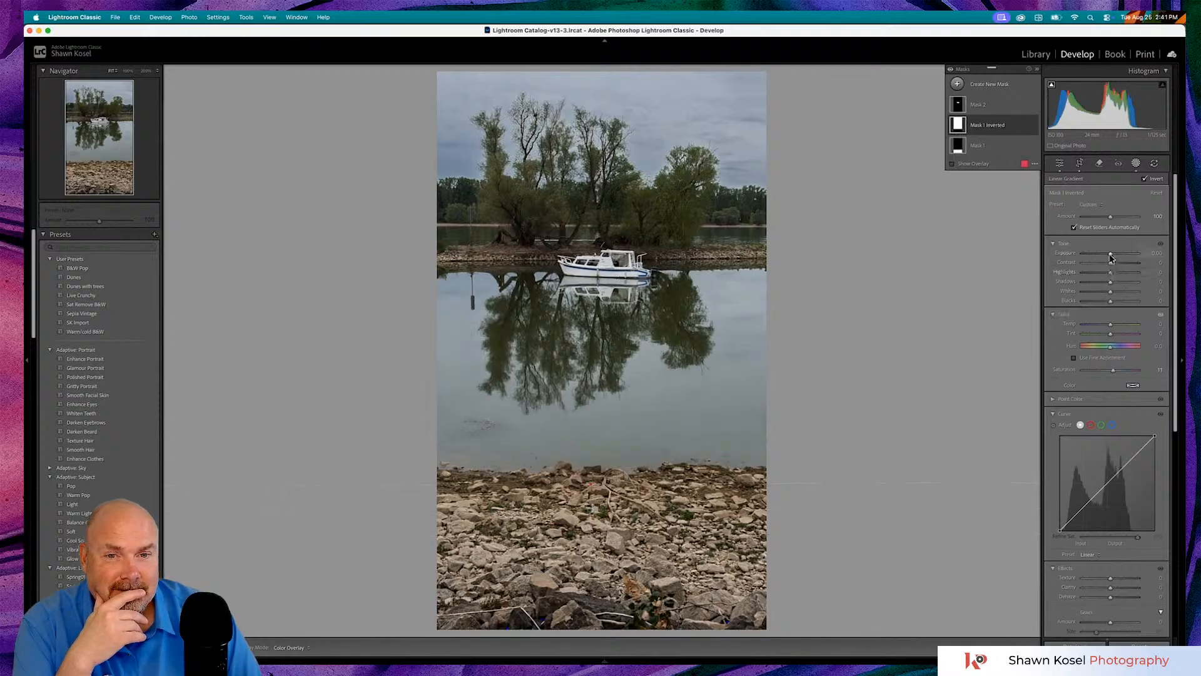
{"action": "left_click_drag", "start_coordinate": [1110, 254], "coordinate": [1110, 254]}
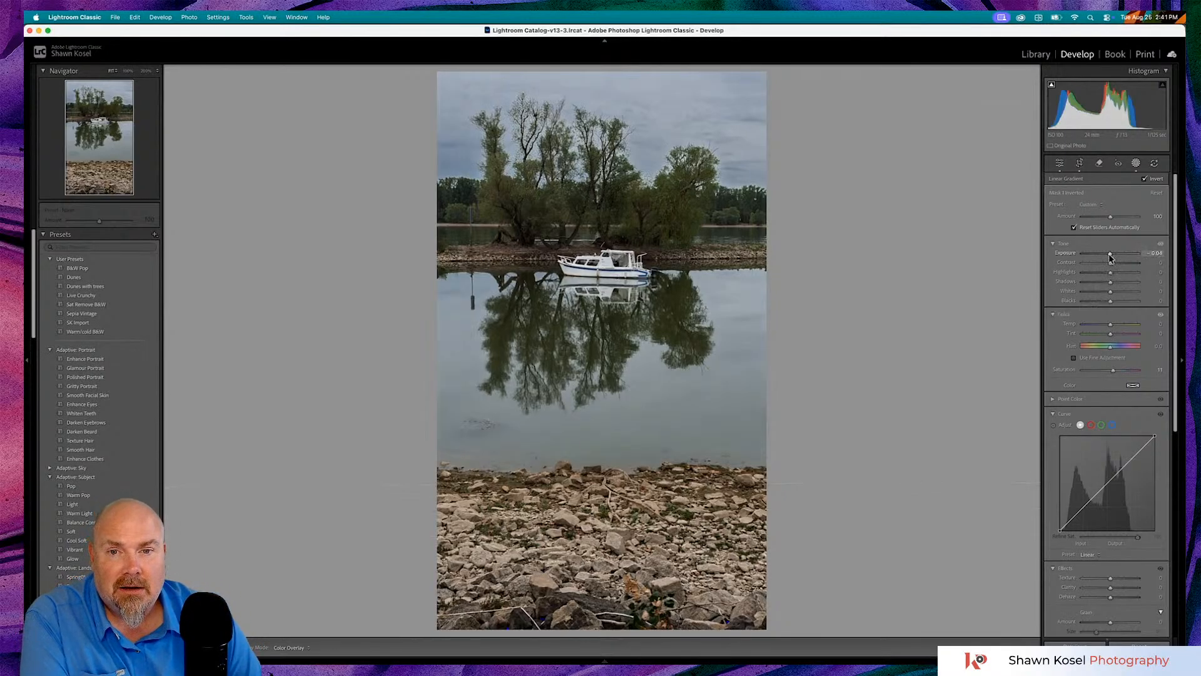
{"action": "left_click_drag", "start_coordinate": [1109, 257], "coordinate": [1112, 256]}
{"action": "double_click", "coordinate": [1068, 256]}
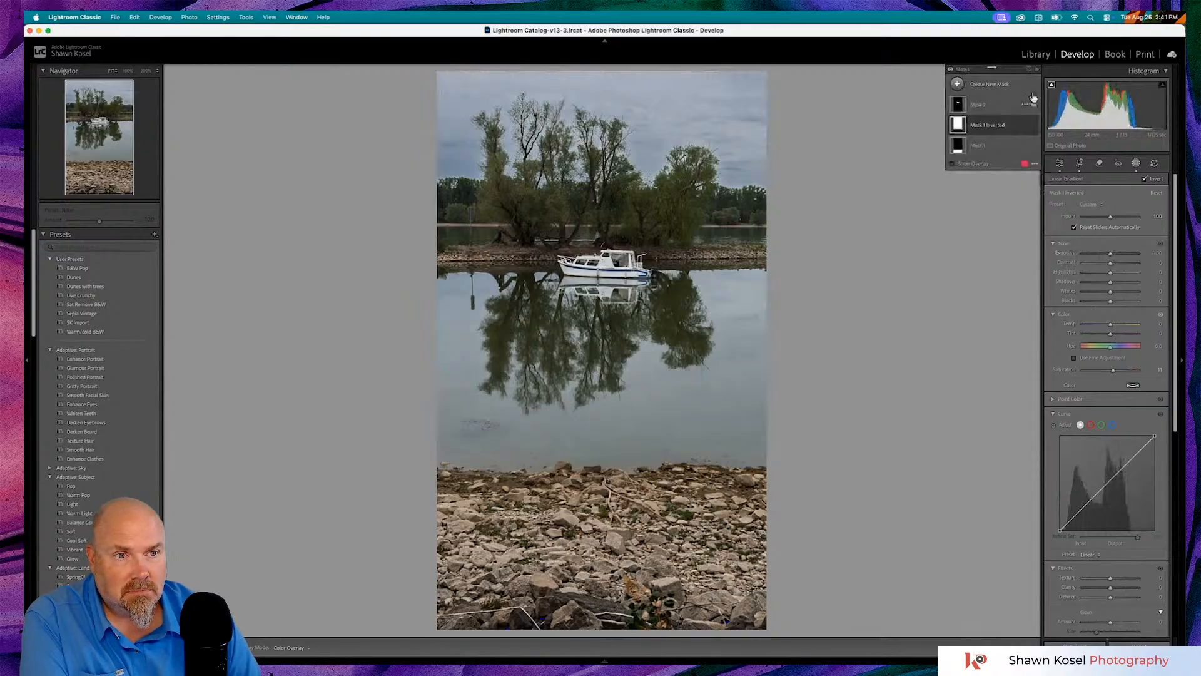
- Leave masking and add a small amount of grain to the whole photo in the Effects settings
{"action": "left_click", "coordinate": [1060, 163]}
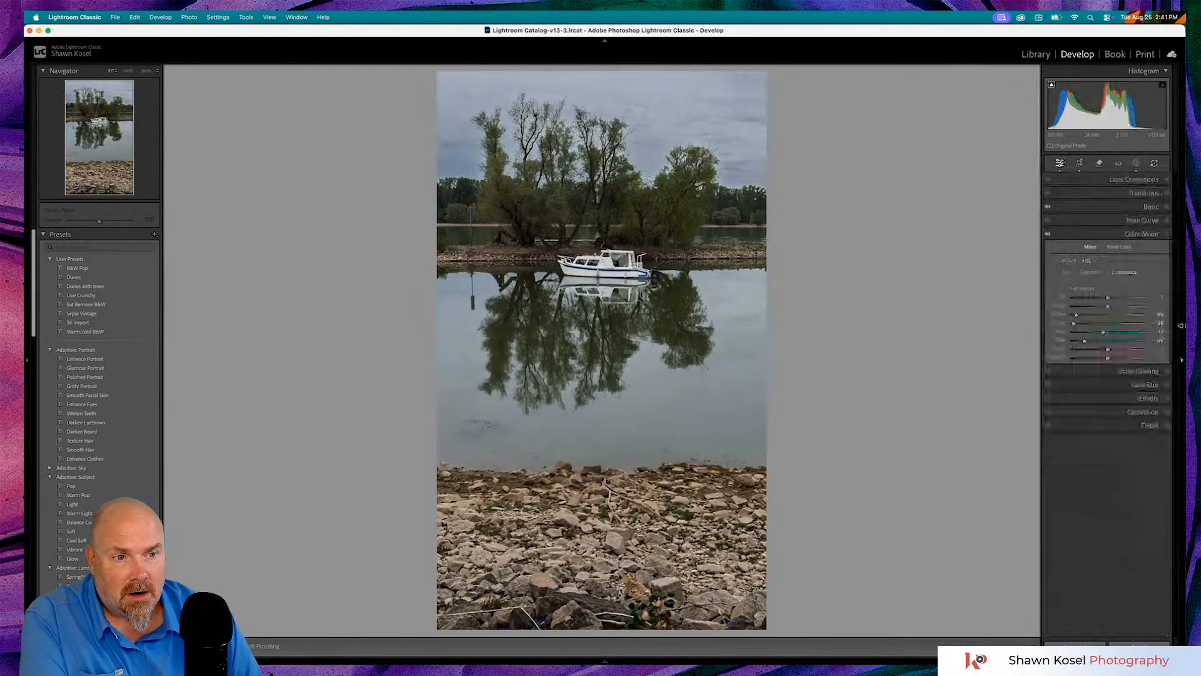
{"action": "left_click", "coordinate": [1136, 398]}
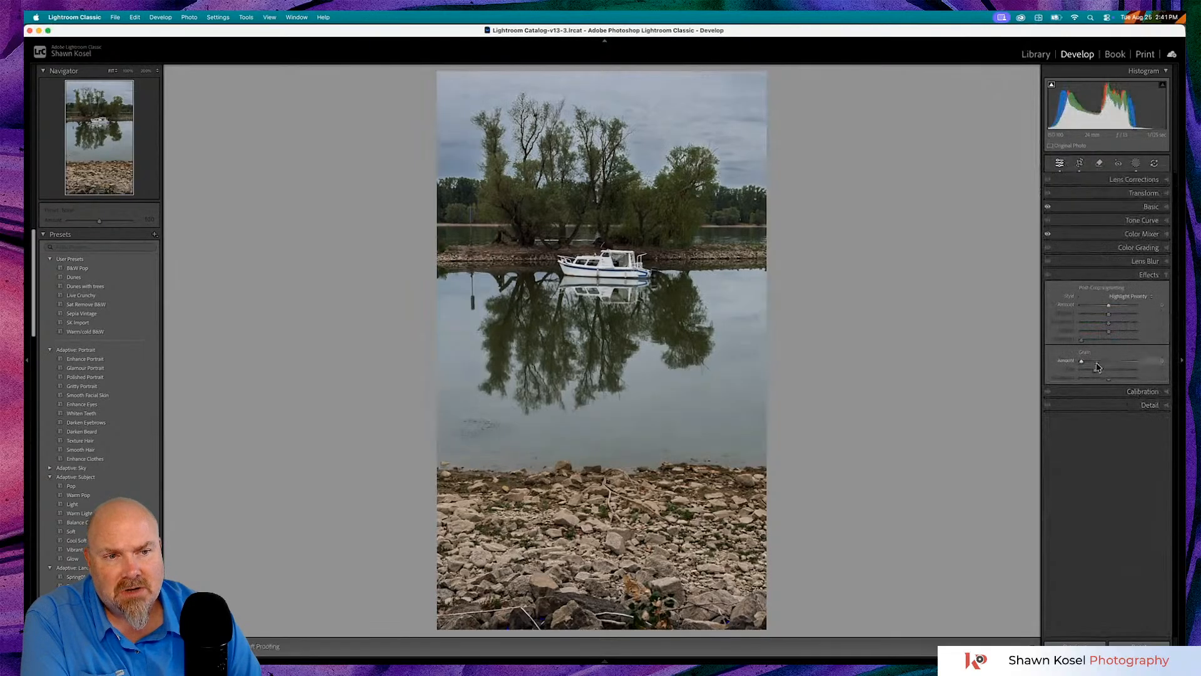
{"action": "left_click_drag", "start_coordinate": [1083, 364], "coordinate": [1086, 364]}
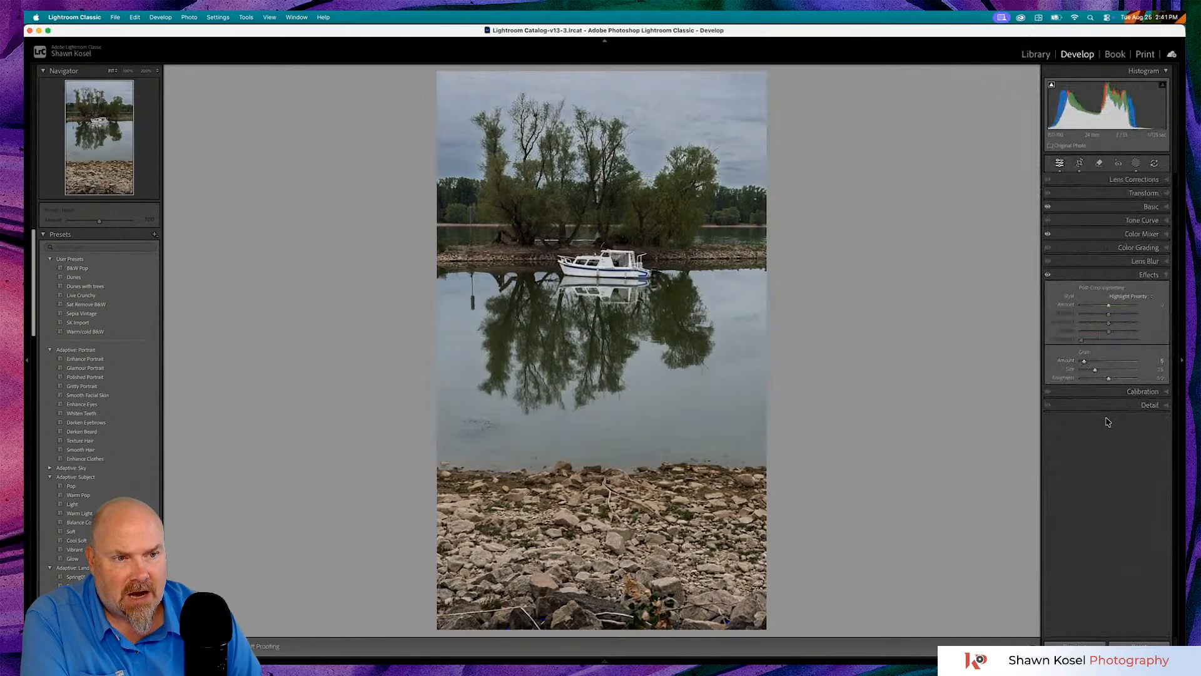
- Set the sharpening amount to 81 and its masking to 86, checking the masked edges in the black-and-white preview
{"action": "left_click", "coordinate": [1123, 405]}
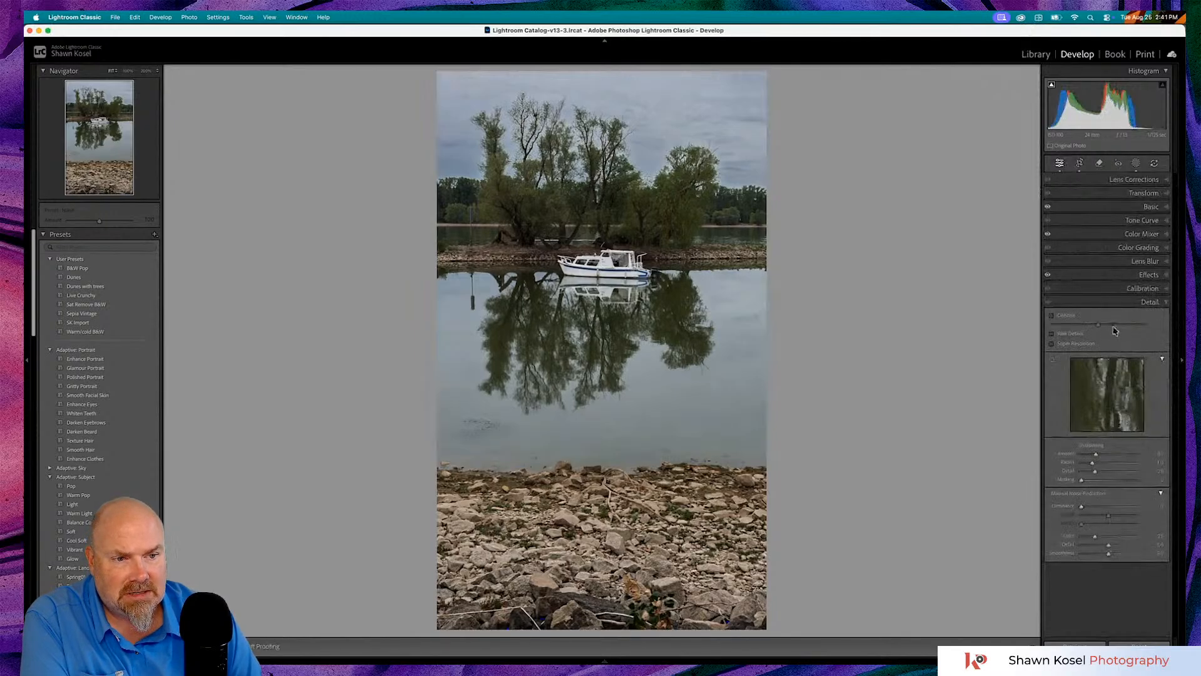
{"action": "left_click_drag", "start_coordinate": [1098, 459], "coordinate": [1111, 457]}
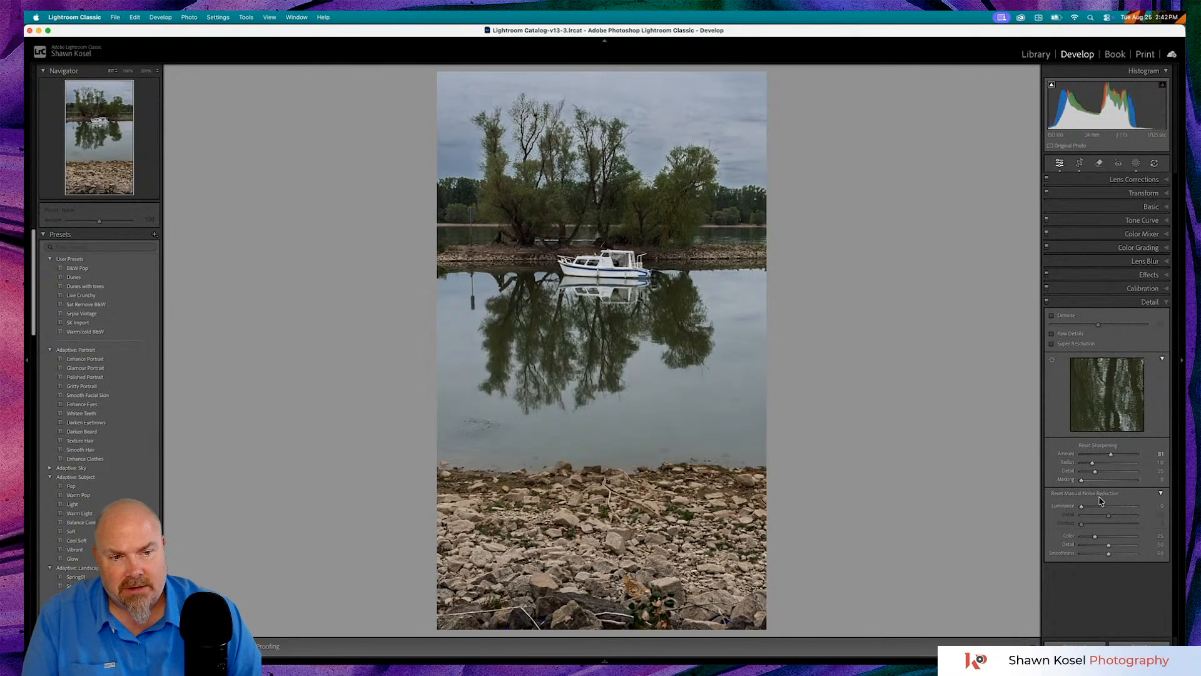
{"action": "left_click", "coordinate": [1081, 479], "text": "alt"}
{"action": "left_click_drag", "start_coordinate": [1081, 479], "coordinate": [1128, 484]}
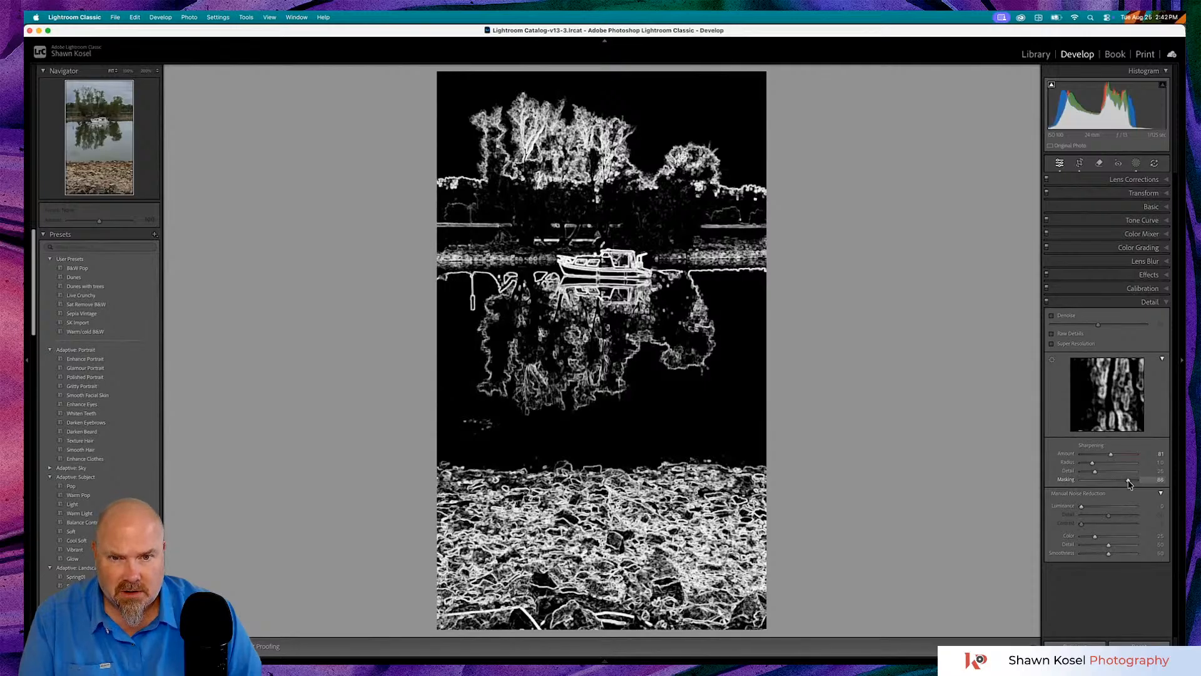
{"action": "left_click_drag", "start_coordinate": [1130, 484], "coordinate": [1130, 484]}
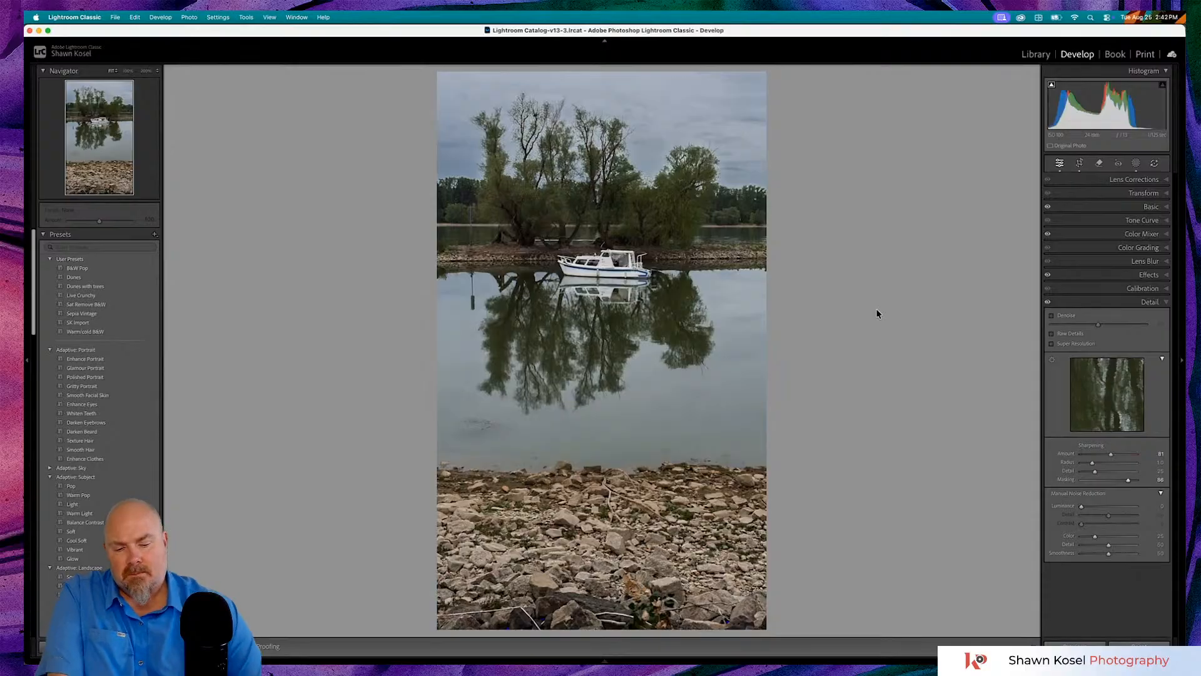
- Preview the edited photo full screen and capture a screenshot of the whole Lightroom window
{"action": "key", "text": "f"}
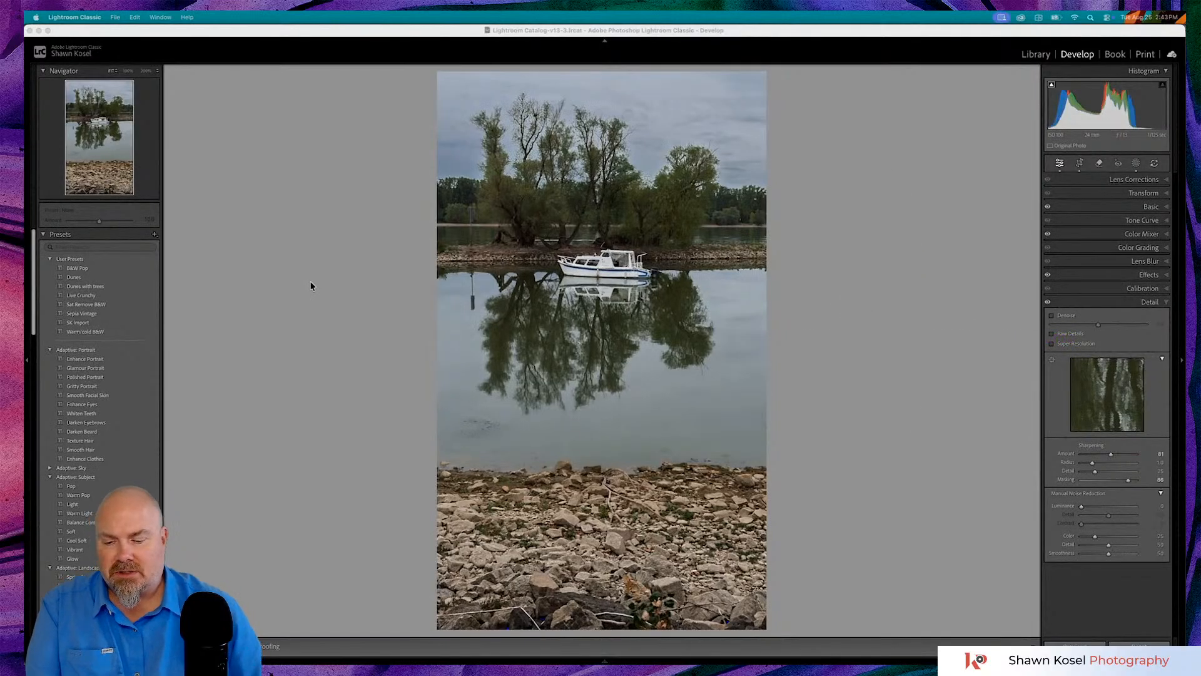
{"action": "left_click", "coordinate": [241, 36]}
{"action": "key", "text": "super+shift+4"}
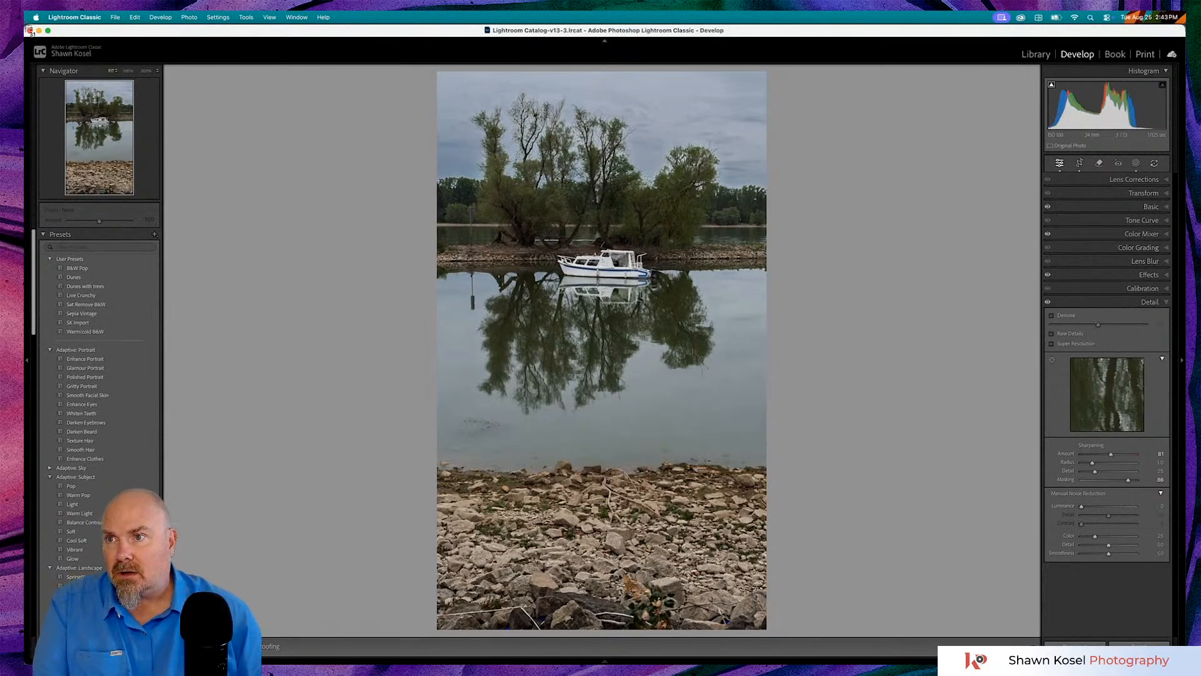
{"action": "left_click_drag", "start_coordinate": [28, 29], "coordinate": [1184, 659]}
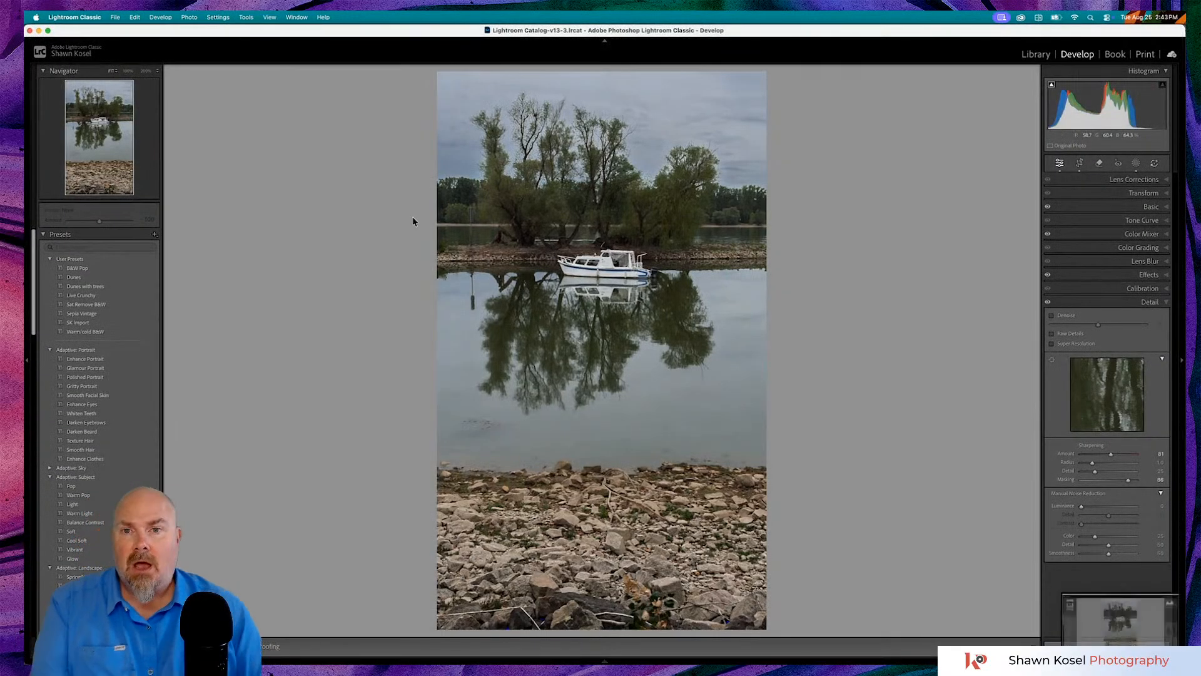
- Quit Lightroom Classic and open the bookmarked Pictionary Generator page in a new Chrome tab
{"action": "left_click", "coordinate": [99, 20]}
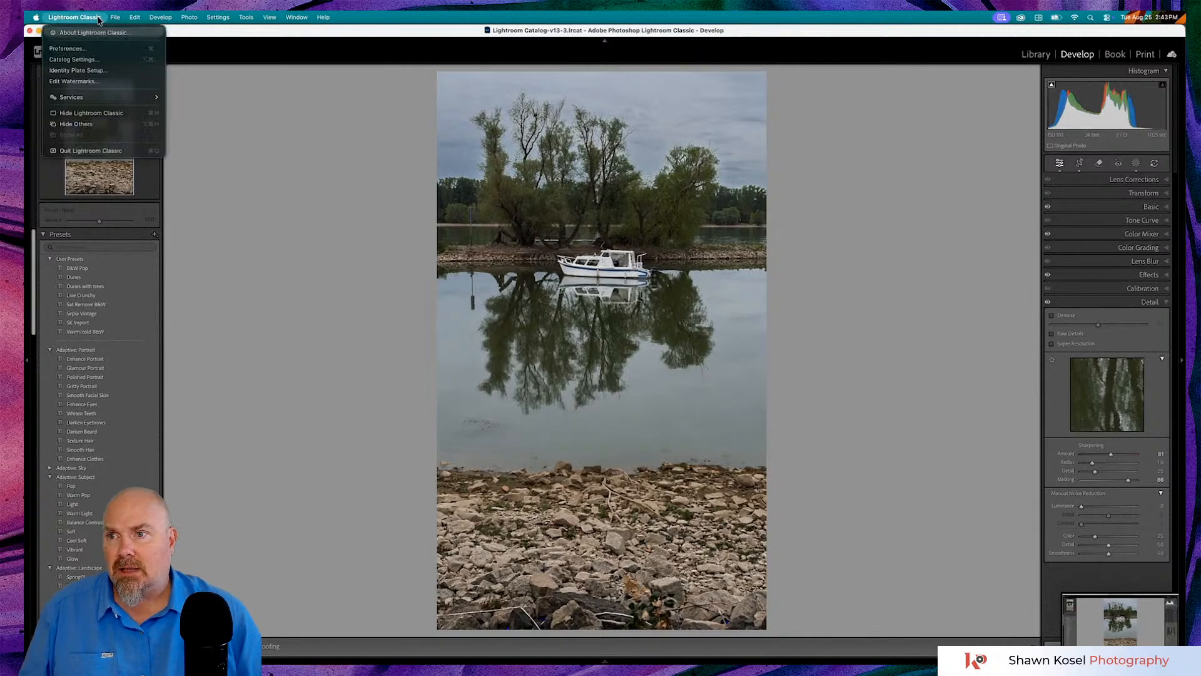
{"action": "left_click", "coordinate": [124, 152]}
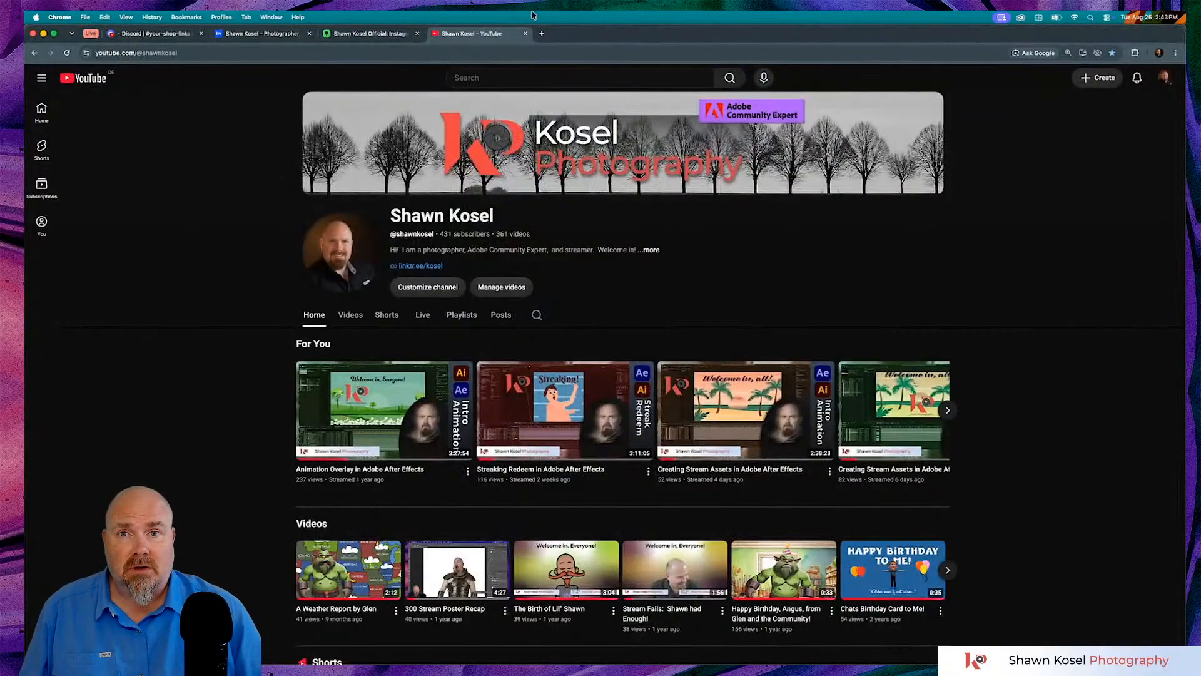
{"action": "left_click", "coordinate": [542, 33]}
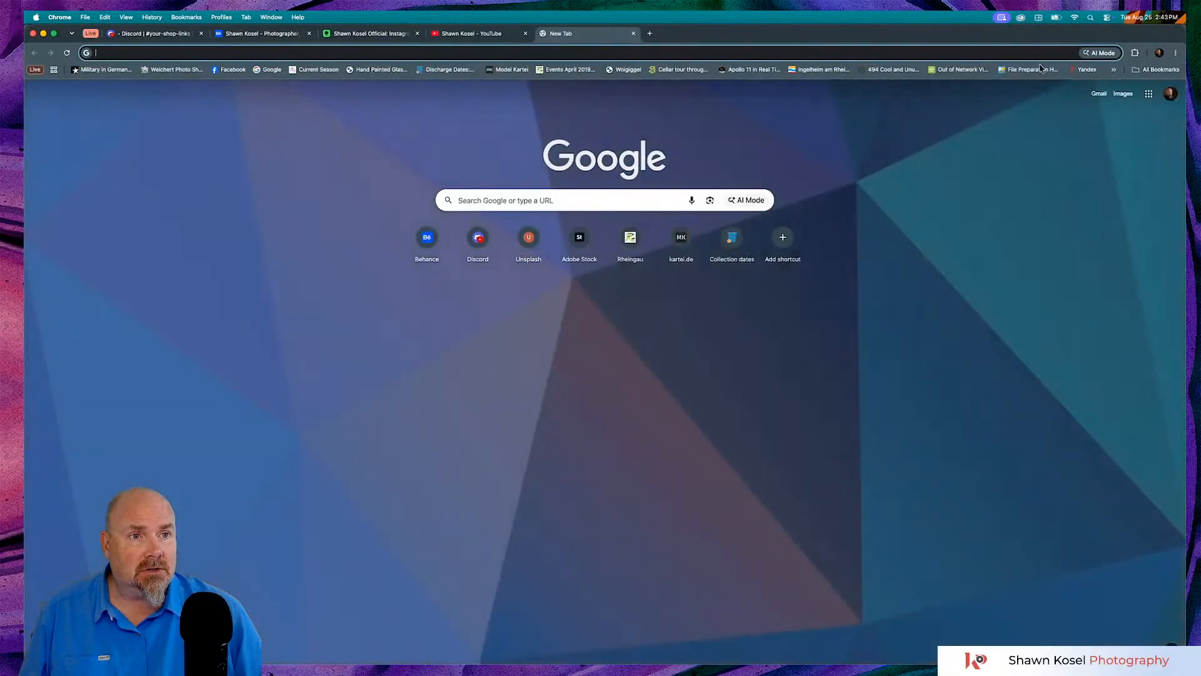
{"action": "left_click", "coordinate": [1114, 69]}
{"action": "mouse_move", "coordinate": [1011, 267]}
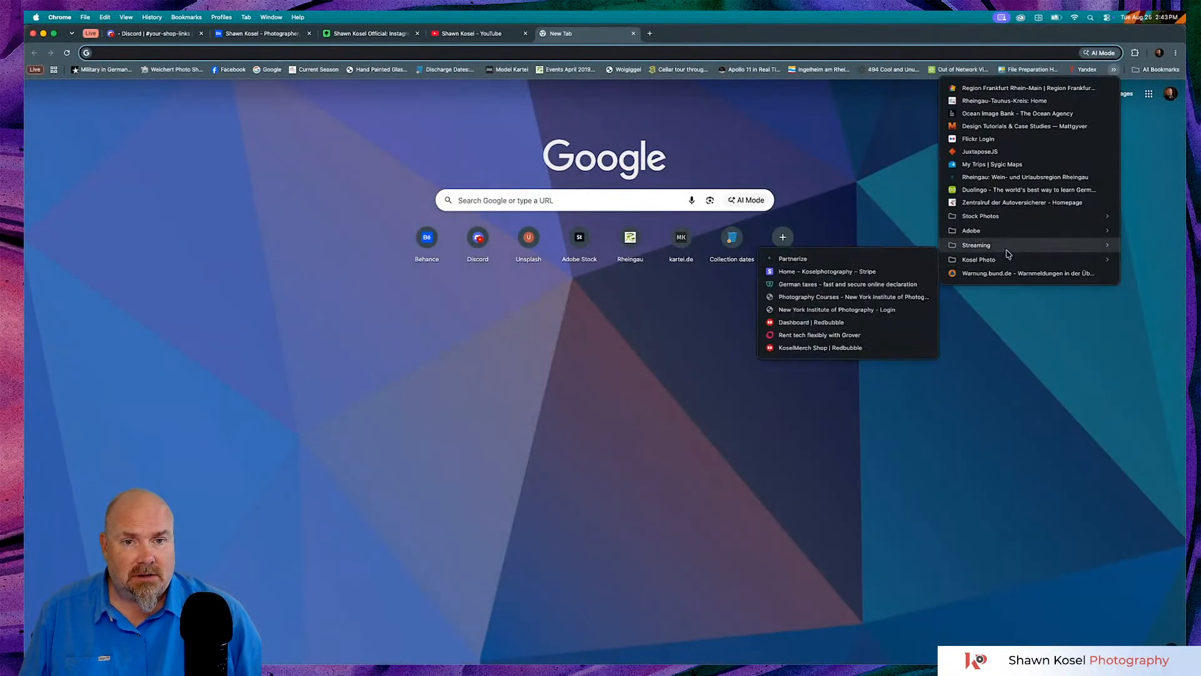
{"action": "left_click", "coordinate": [807, 396]}
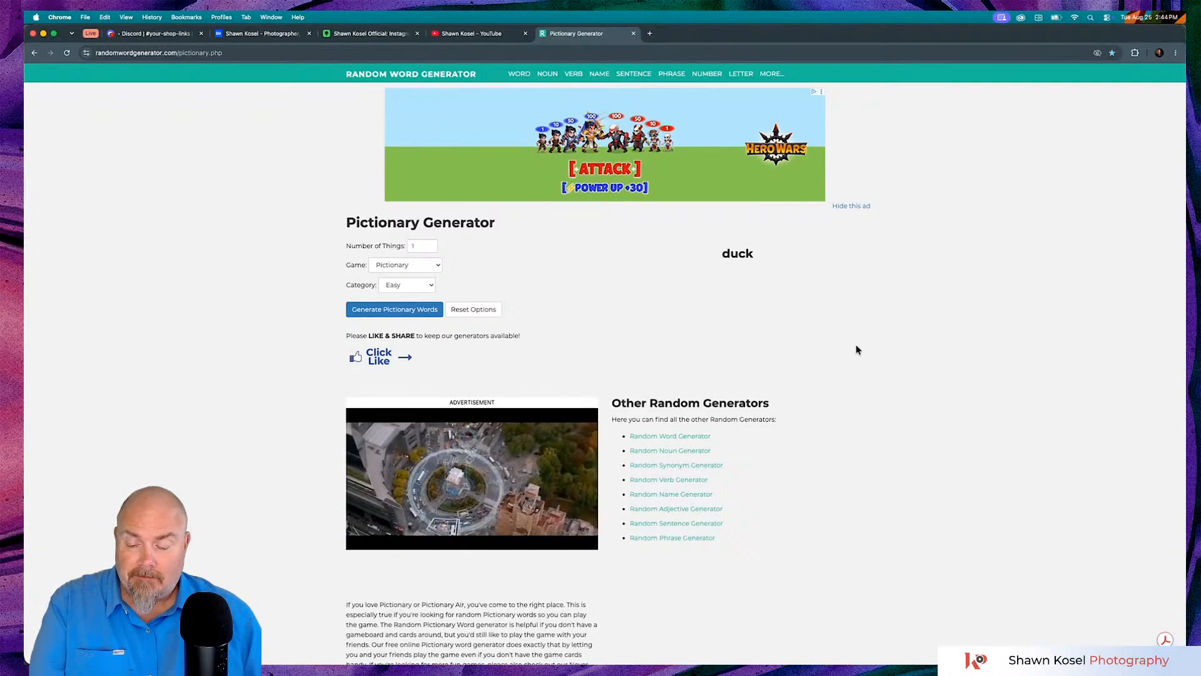
- Switch to Photoshop and open the recent cloud document Doodle Game 2
{"action": "key", "text": "super+Tab"}
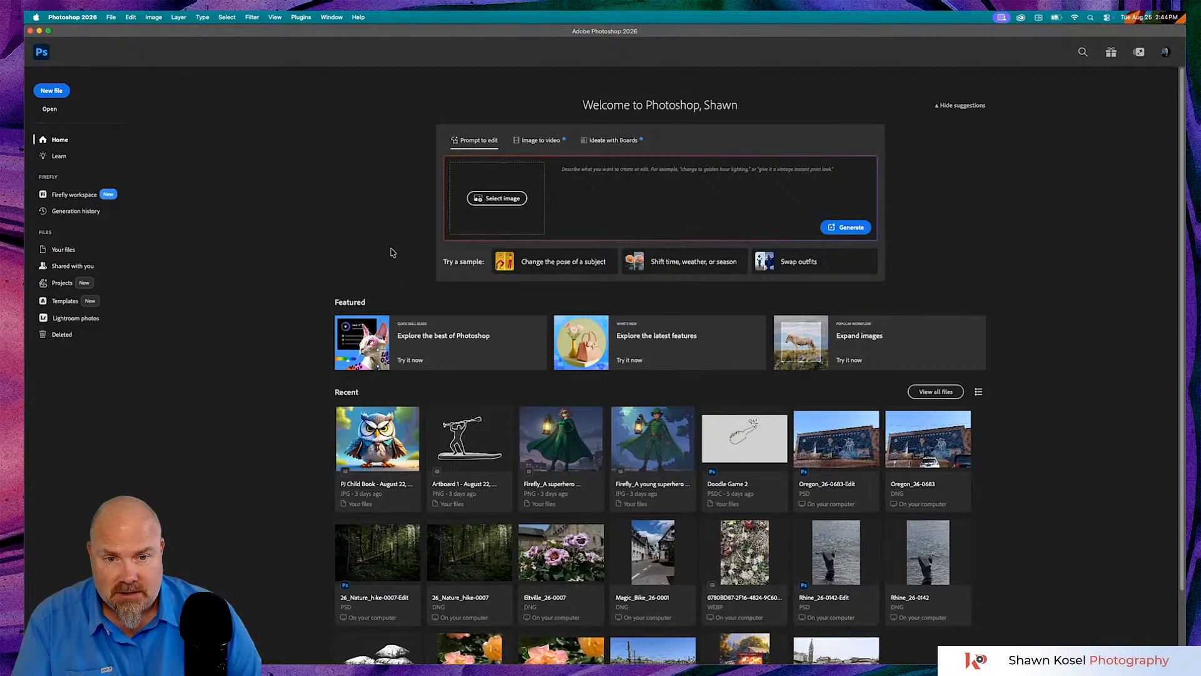
{"action": "left_click", "coordinate": [744, 430]}
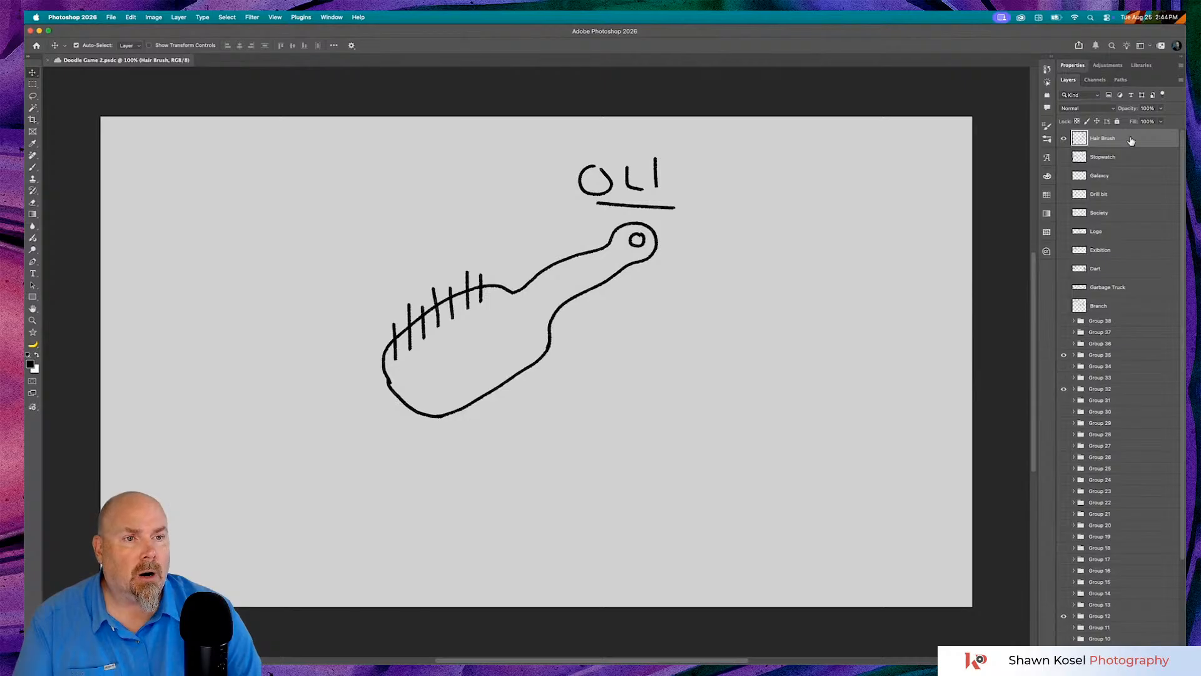
- Group the layers from Hair Brush through Branch, hide the group, and add a new empty layer above it
{"action": "left_click", "coordinate": [1133, 306], "text": "shift"}
{"action": "key", "text": "super+g"}
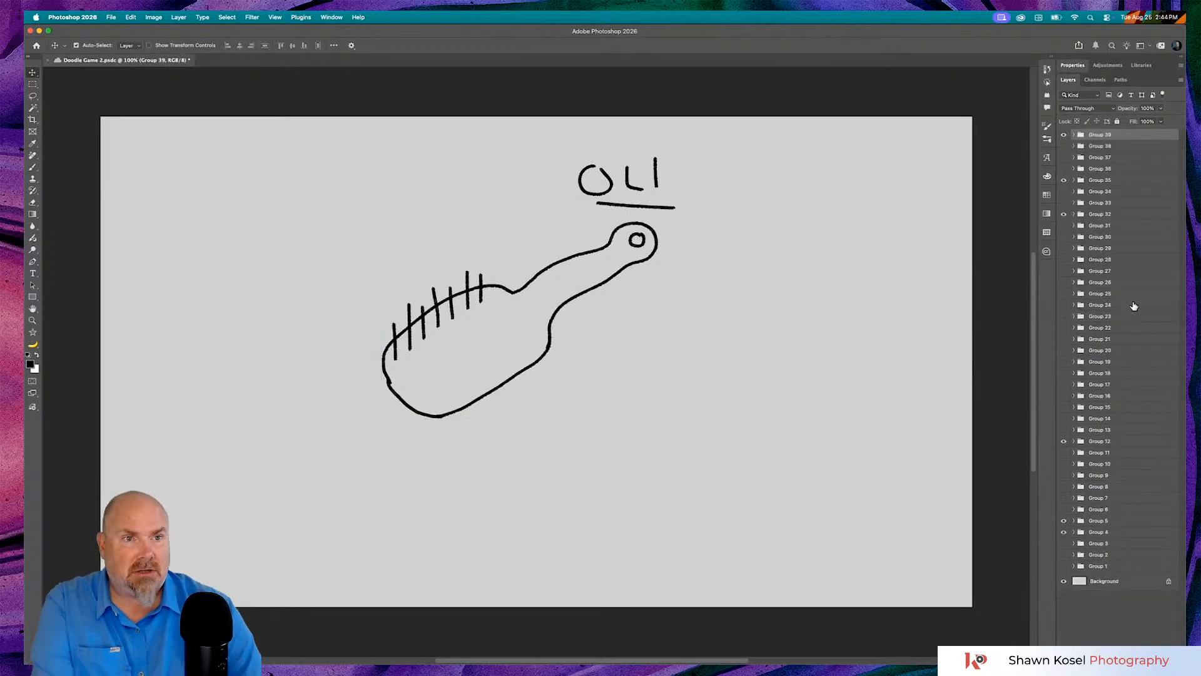
{"action": "left_click", "coordinate": [1063, 134]}
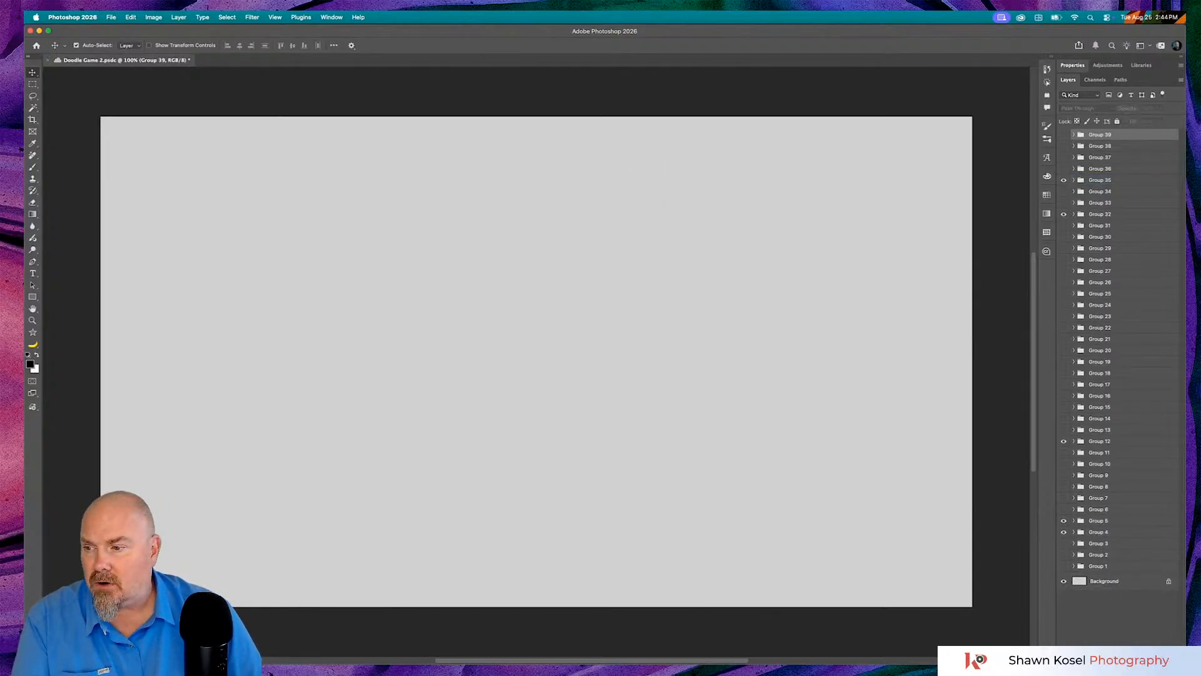
{"action": "key", "text": "super+alt+shift+n"}
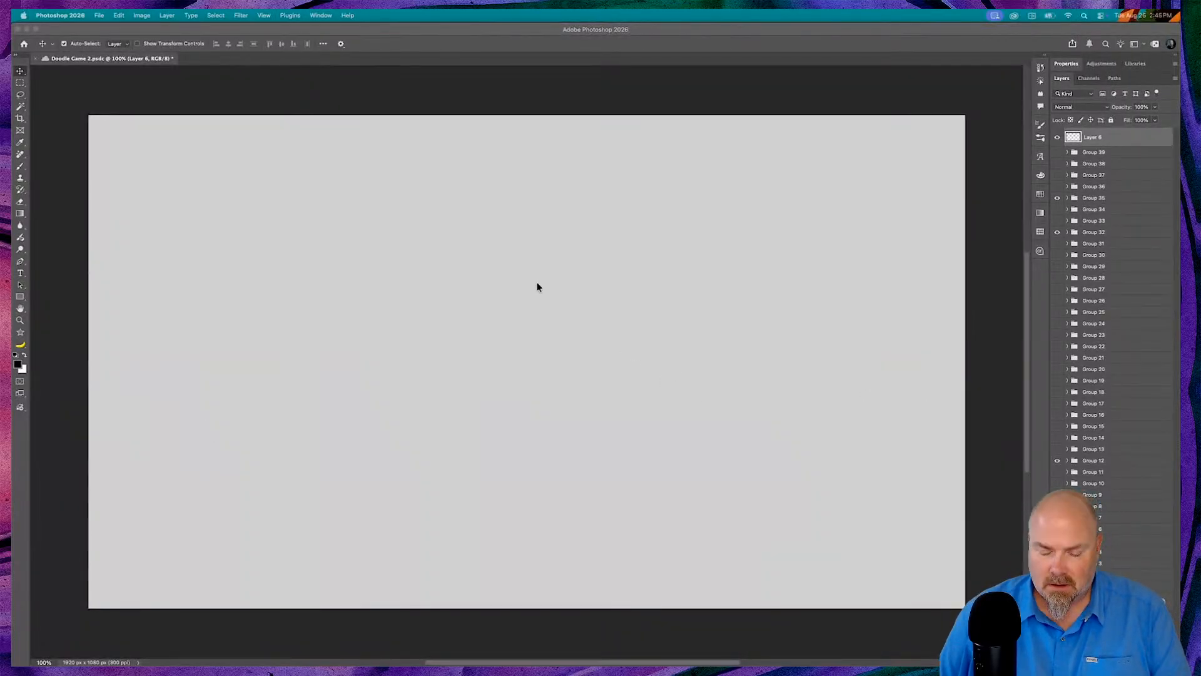
- Draw a curved mouth line ending in two round nostrils, plus two eyes with slit pupils, using the Brush tool
{"action": "left_click", "coordinate": [488, 25]}
{"action": "key", "text": "b"}
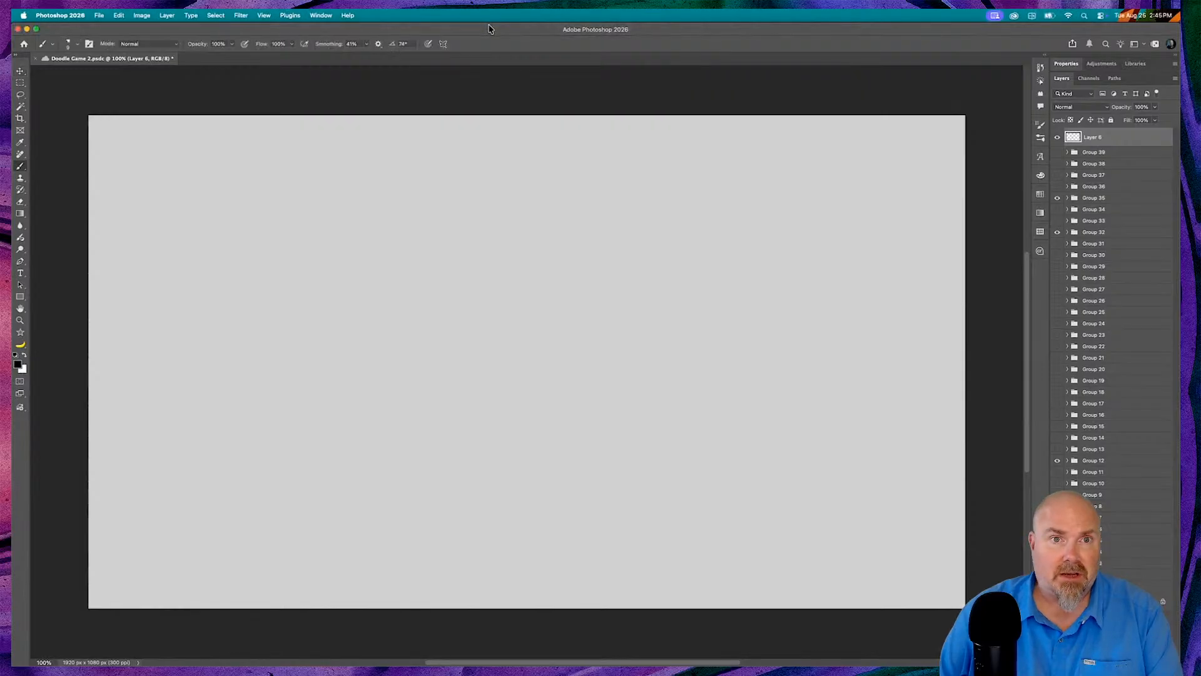
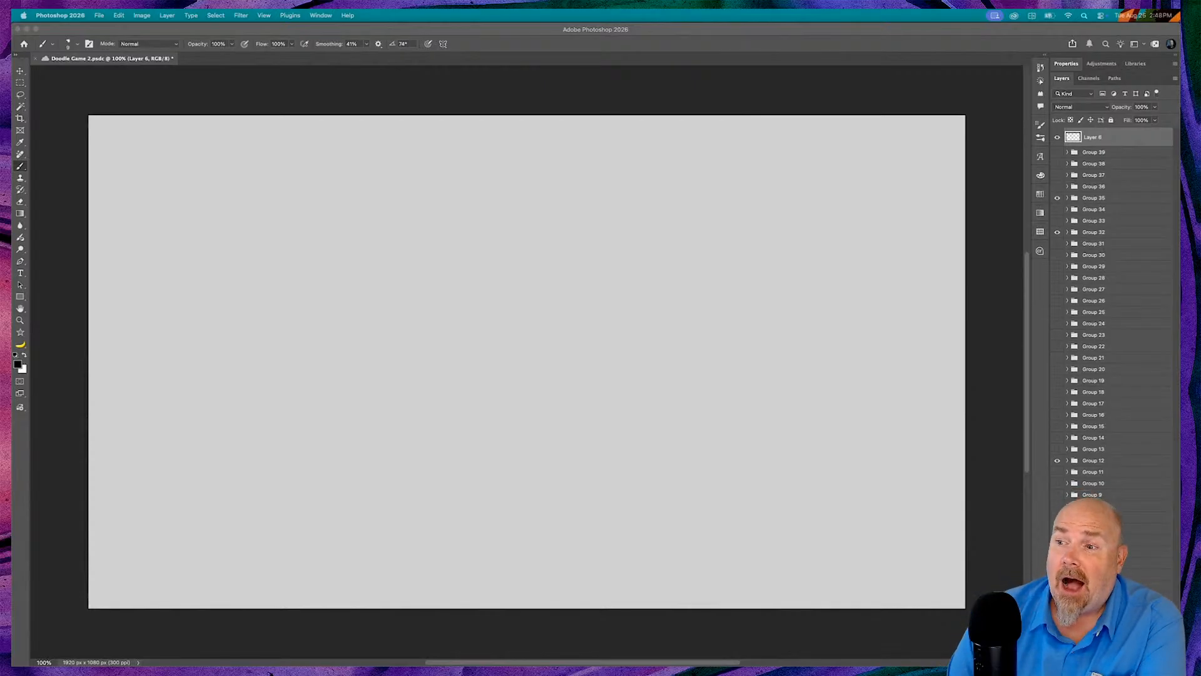
{"action": "left_click", "coordinate": [382, 271]}
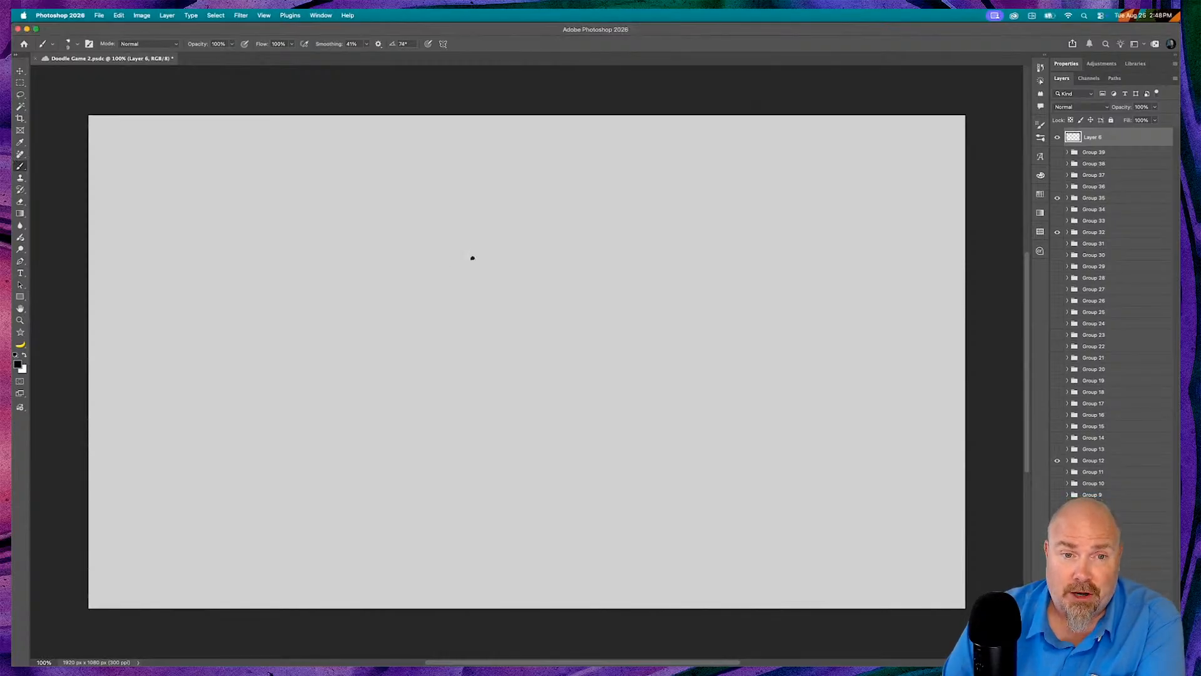
{"action": "mouse_move", "coordinate": [472, 258]}
{"action": "left_mouse_down"}
{"action": "mouse_move", "coordinate": [595, 259]}
{"action": "mouse_move", "coordinate": [584, 249]}
{"action": "mouse_move", "coordinate": [607, 254]}
{"action": "mouse_move", "coordinate": [605, 232]}
{"action": "mouse_move", "coordinate": [606, 229]}
{"action": "left_mouse_up"}
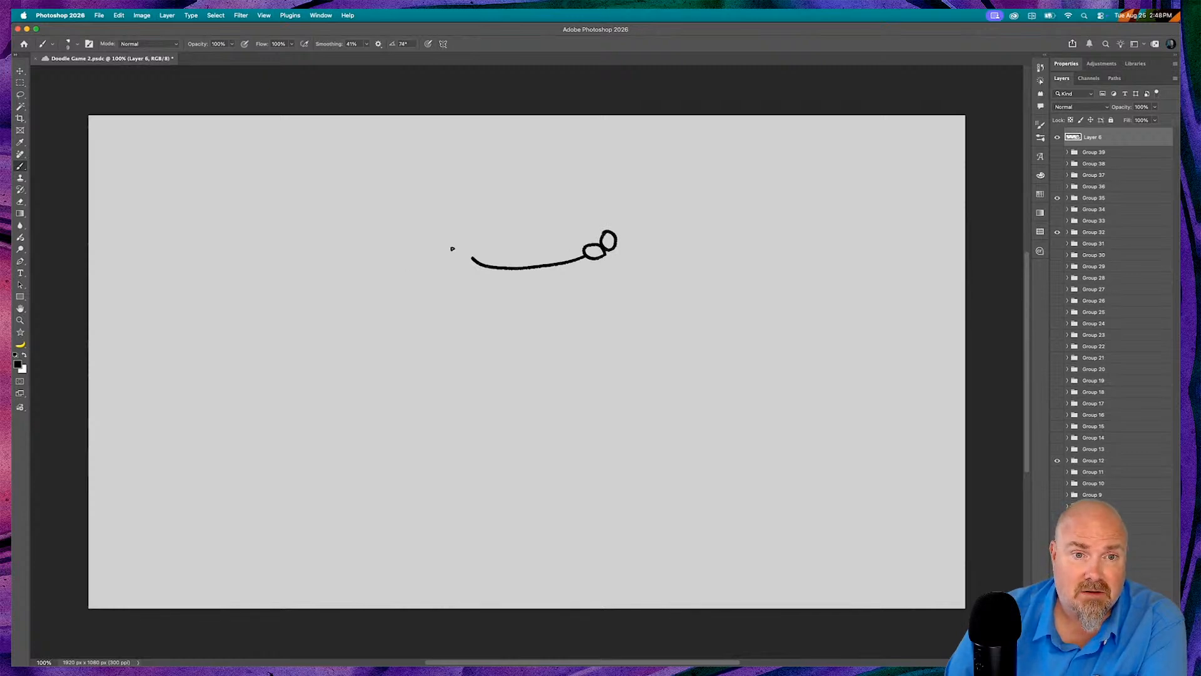
{"action": "mouse_move", "coordinate": [470, 259]}
{"action": "left_mouse_down"}
{"action": "mouse_move", "coordinate": [449, 257]}
{"action": "mouse_move", "coordinate": [446, 217]}
{"action": "mouse_move", "coordinate": [473, 231]}
{"action": "mouse_move", "coordinate": [476, 256]}
{"action": "mouse_move", "coordinate": [454, 222]}
{"action": "mouse_move", "coordinate": [468, 248]}
{"action": "left_mouse_up"}
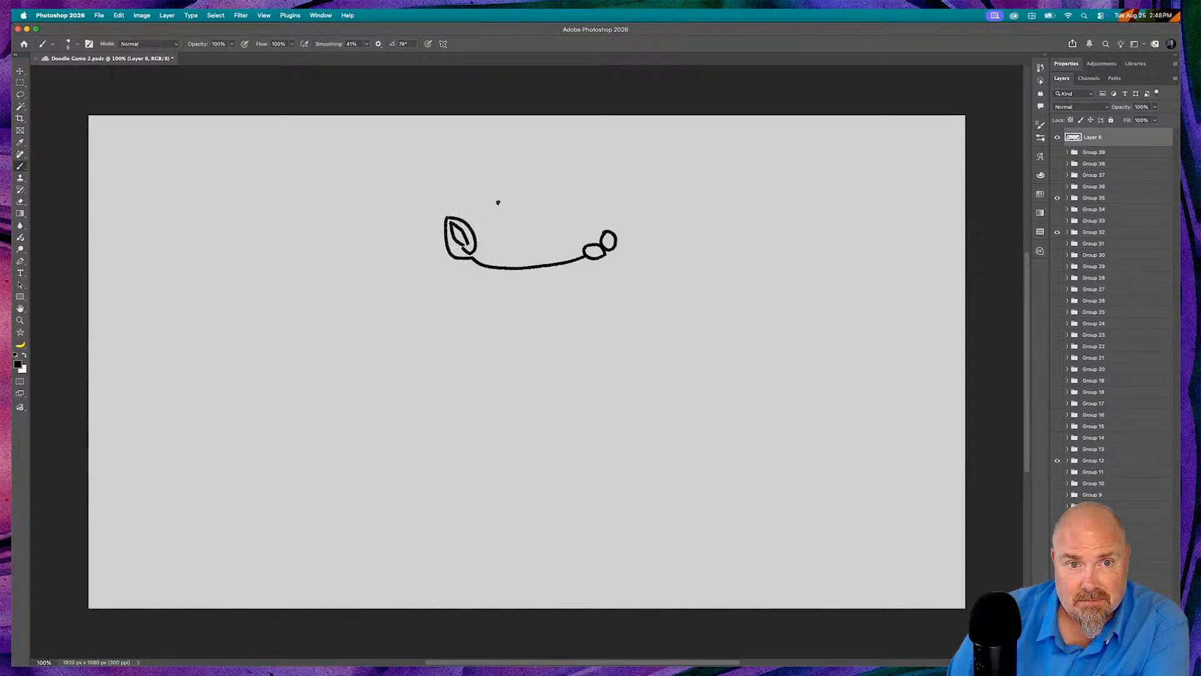
{"action": "mouse_move", "coordinate": [490, 199]}
{"action": "left_mouse_down"}
{"action": "mouse_move", "coordinate": [482, 222]}
{"action": "mouse_move", "coordinate": [501, 234]}
{"action": "mouse_move", "coordinate": [511, 204]}
{"action": "mouse_move", "coordinate": [504, 234]}
{"action": "left_mouse_up"}
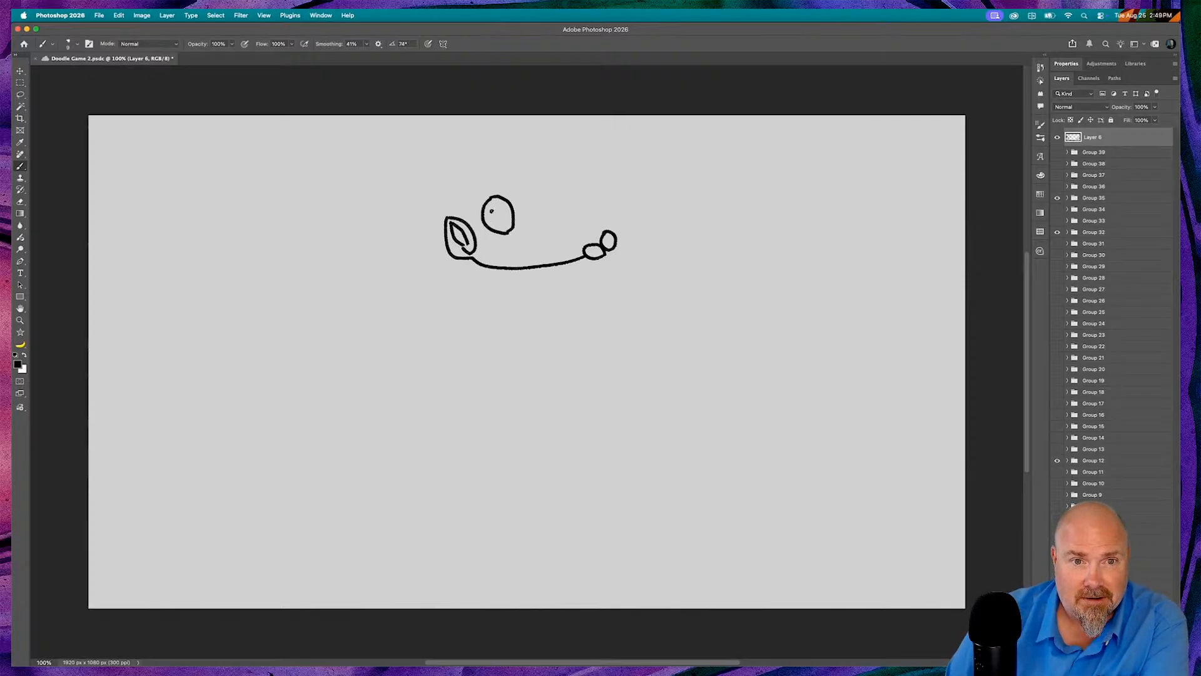
{"action": "left_click_drag", "start_coordinate": [494, 204], "coordinate": [504, 223]}
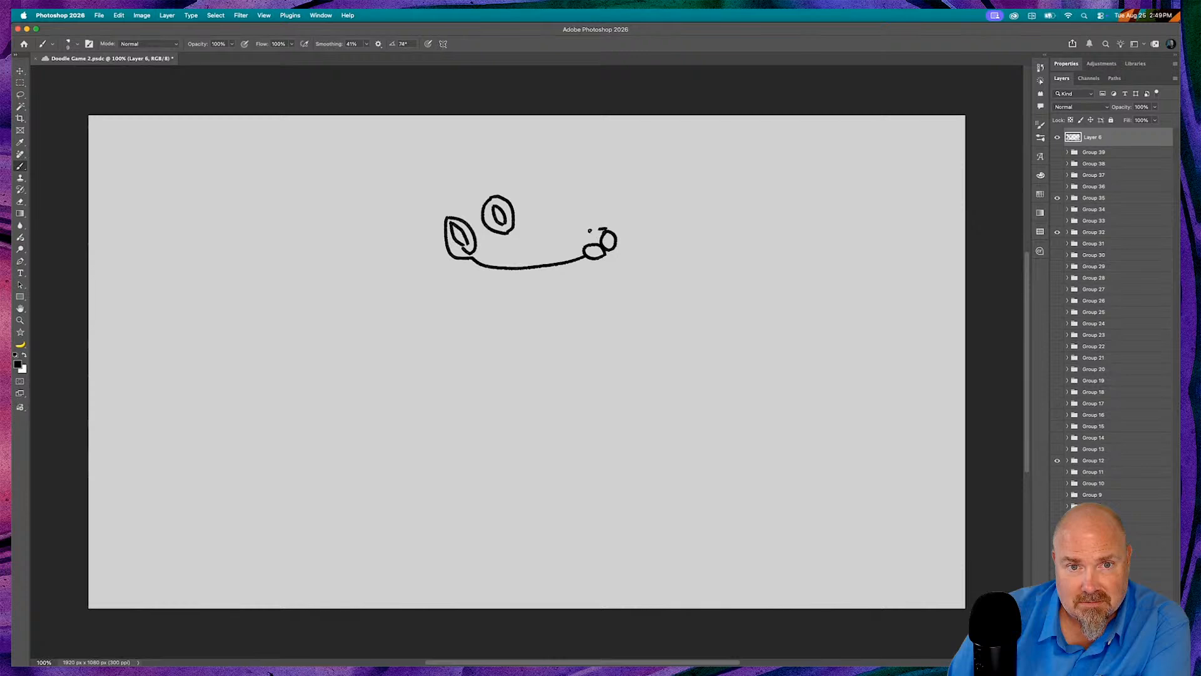
- Draw the top of the snout, a short cheek line behind the mouth, and the open lower jaw
{"action": "mouse_move", "coordinate": [601, 229]}
{"action": "left_mouse_down"}
{"action": "mouse_move", "coordinate": [551, 231]}
{"action": "mouse_move", "coordinate": [516, 186]}
{"action": "left_mouse_up"}
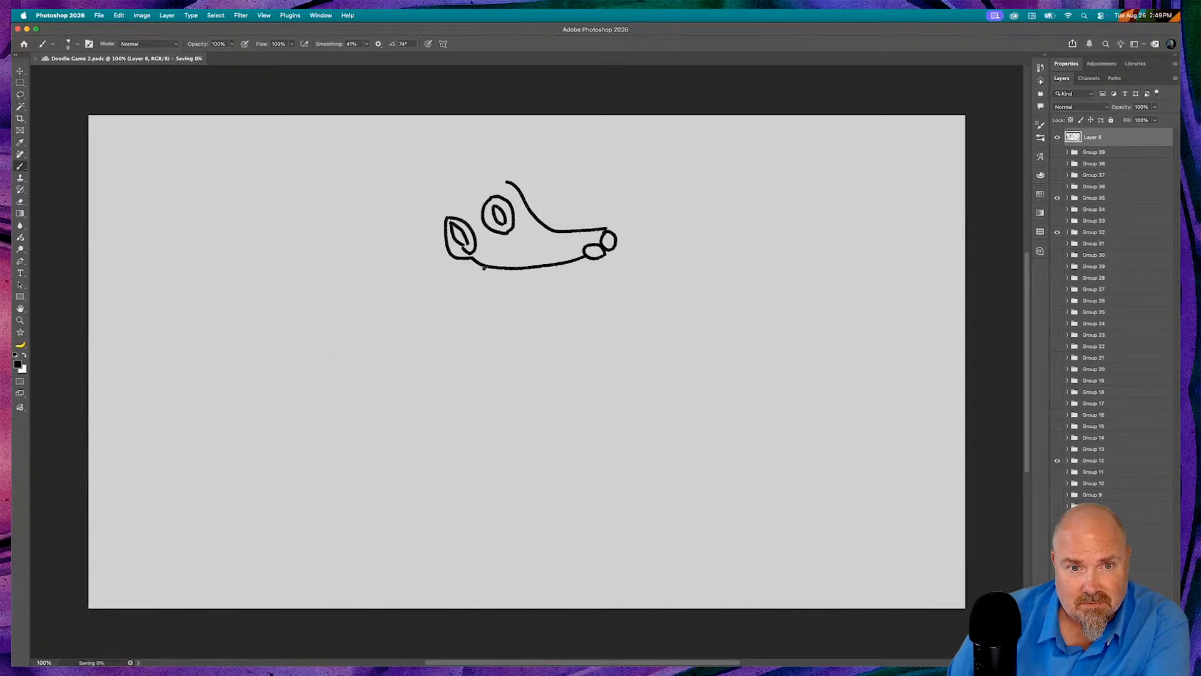
{"action": "left_click_drag", "start_coordinate": [486, 268], "coordinate": [437, 280]}
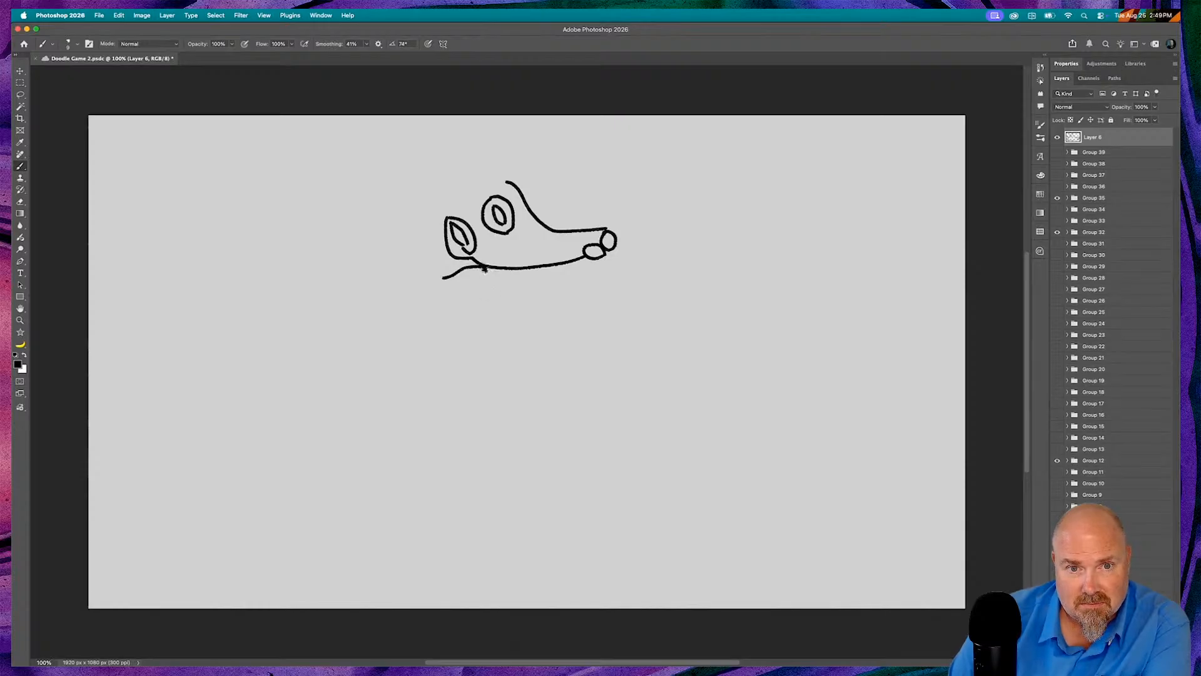
{"action": "mouse_move", "coordinate": [483, 268]}
{"action": "left_mouse_down"}
{"action": "mouse_move", "coordinate": [516, 290]}
{"action": "mouse_move", "coordinate": [594, 301]}
{"action": "left_mouse_up"}
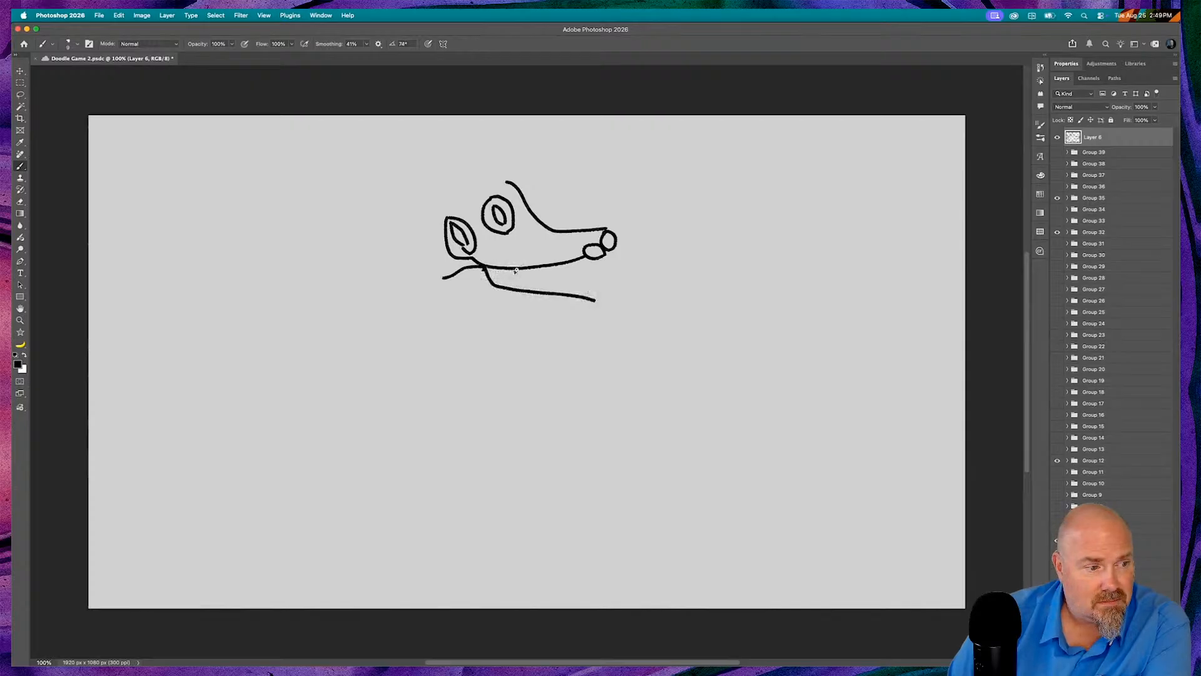
- Add pointed teeth along the upper and lower jaws and close the tip of the lower jaw
{"action": "mouse_move", "coordinate": [513, 269]}
{"action": "left_mouse_down"}
{"action": "mouse_move", "coordinate": [517, 288]}
{"action": "mouse_move", "coordinate": [535, 268]}
{"action": "mouse_move", "coordinate": [587, 266]}
{"action": "left_mouse_up"}
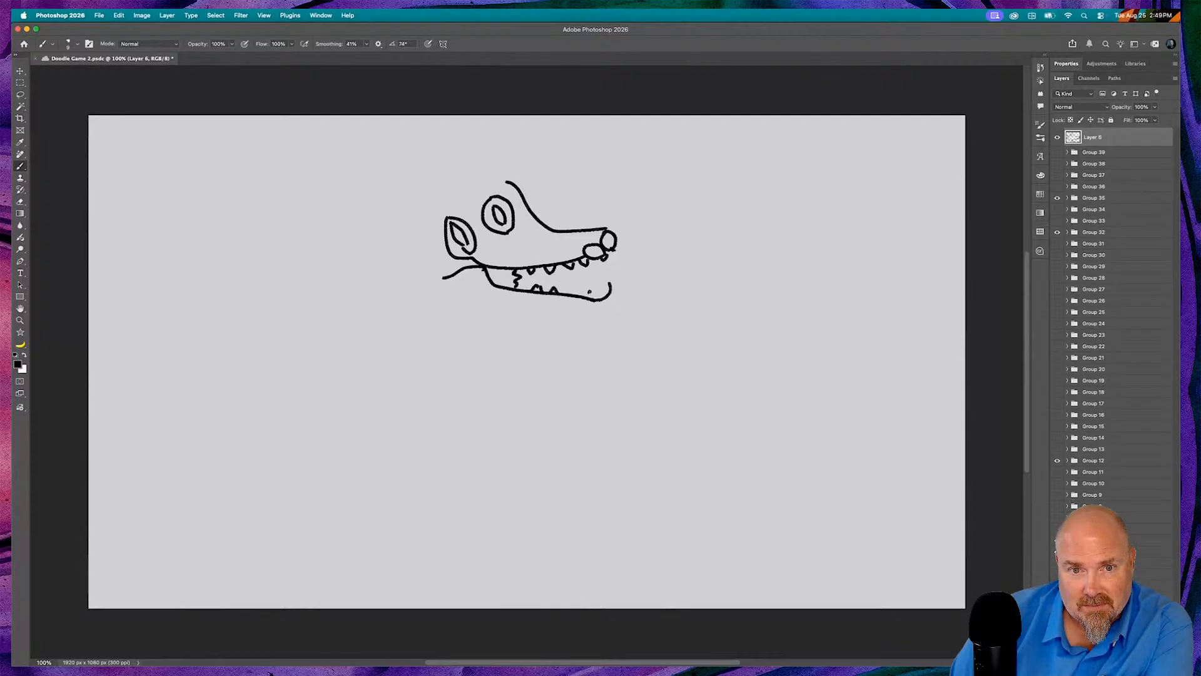
{"action": "left_click_drag", "start_coordinate": [568, 295], "coordinate": [577, 294]}
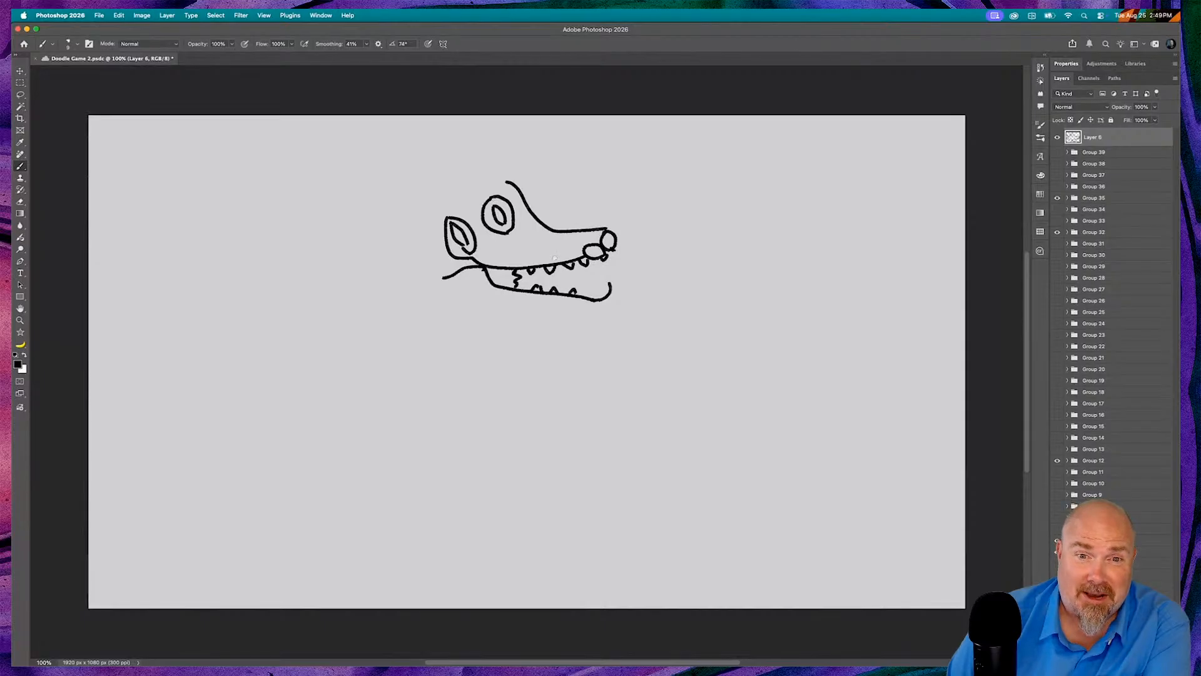
{"action": "left_click_drag", "start_coordinate": [583, 294], "coordinate": [598, 292]}
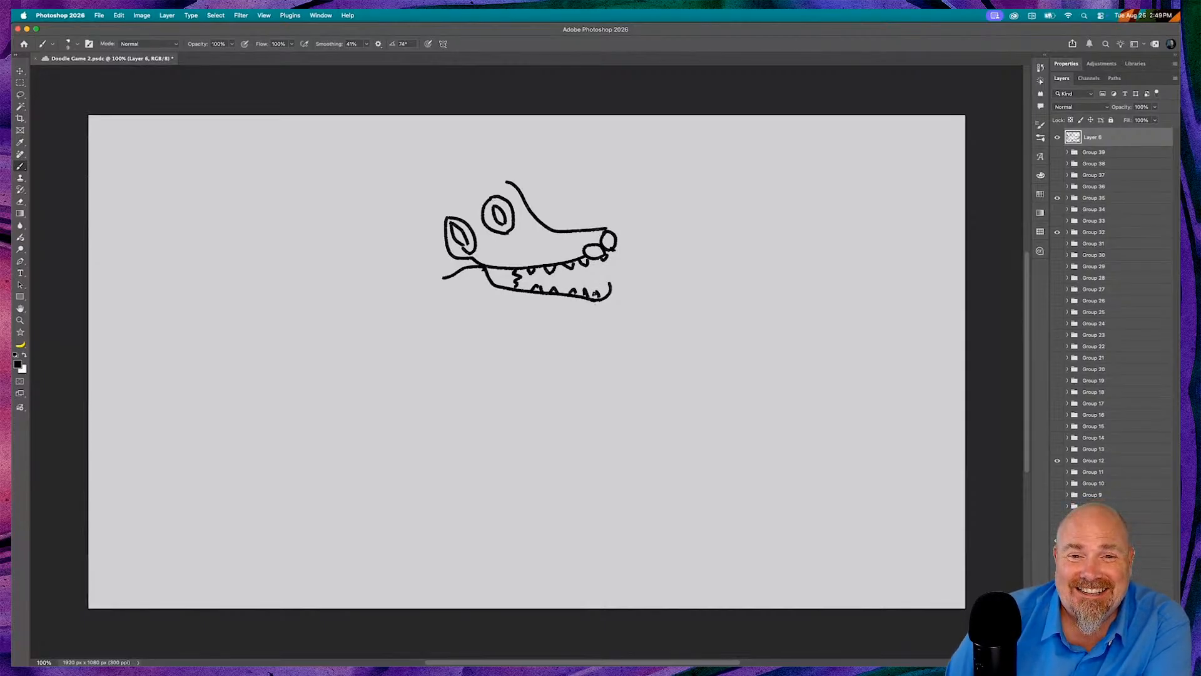
{"action": "mouse_move", "coordinate": [608, 293]}
{"action": "left_mouse_down"}
{"action": "mouse_move", "coordinate": [596, 287]}
{"action": "mouse_move", "coordinate": [607, 288]}
{"action": "left_mouse_up"}
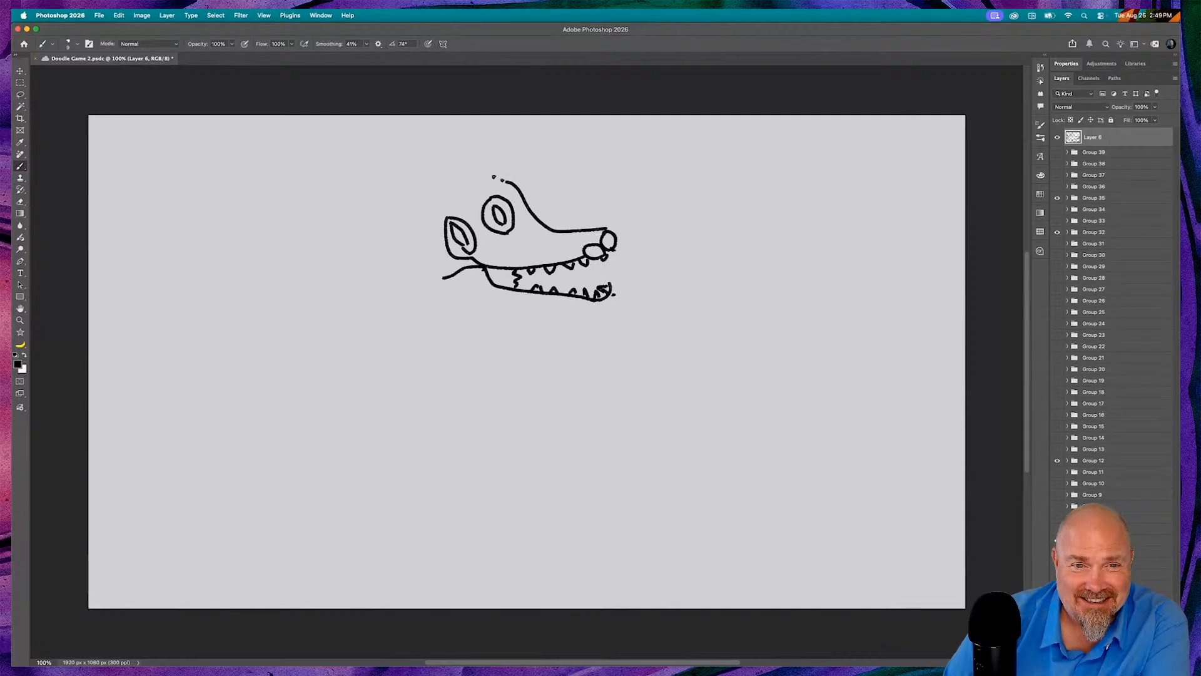
- Draw the top of the head and the throat line, and erase most of the cheek line with the brush in Clear mode
{"action": "left_click_drag", "start_coordinate": [504, 180], "coordinate": [439, 185]}
{"action": "mouse_move", "coordinate": [497, 291]}
{"action": "left_mouse_down"}
{"action": "mouse_move", "coordinate": [412, 293]}
{"action": "mouse_move", "coordinate": [374, 273]}
{"action": "left_mouse_up"}
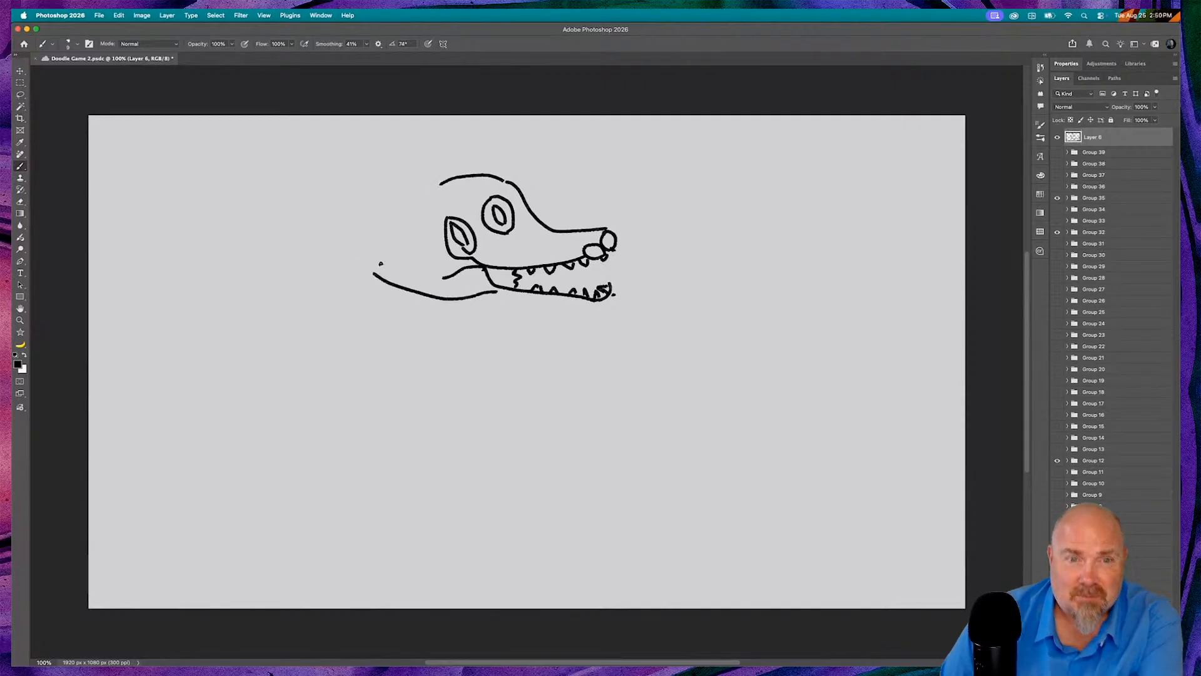
{"action": "key", "text": "shift+alt+r"}
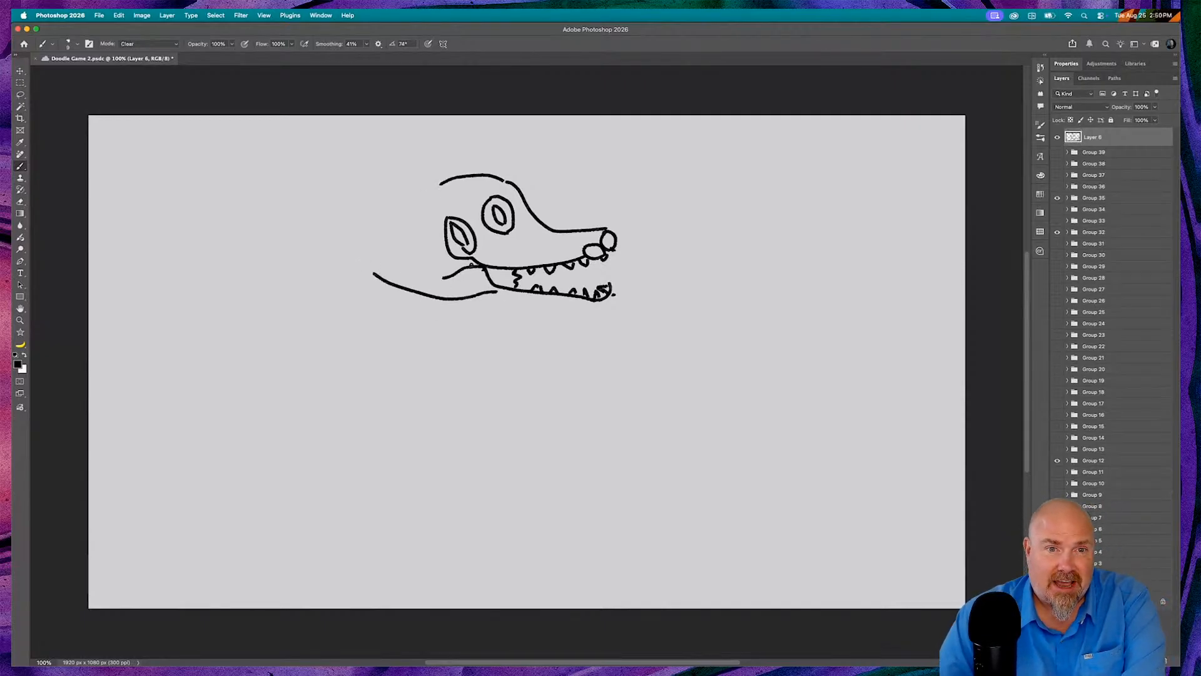
{"action": "left_click_drag", "start_coordinate": [474, 266], "coordinate": [449, 275]}
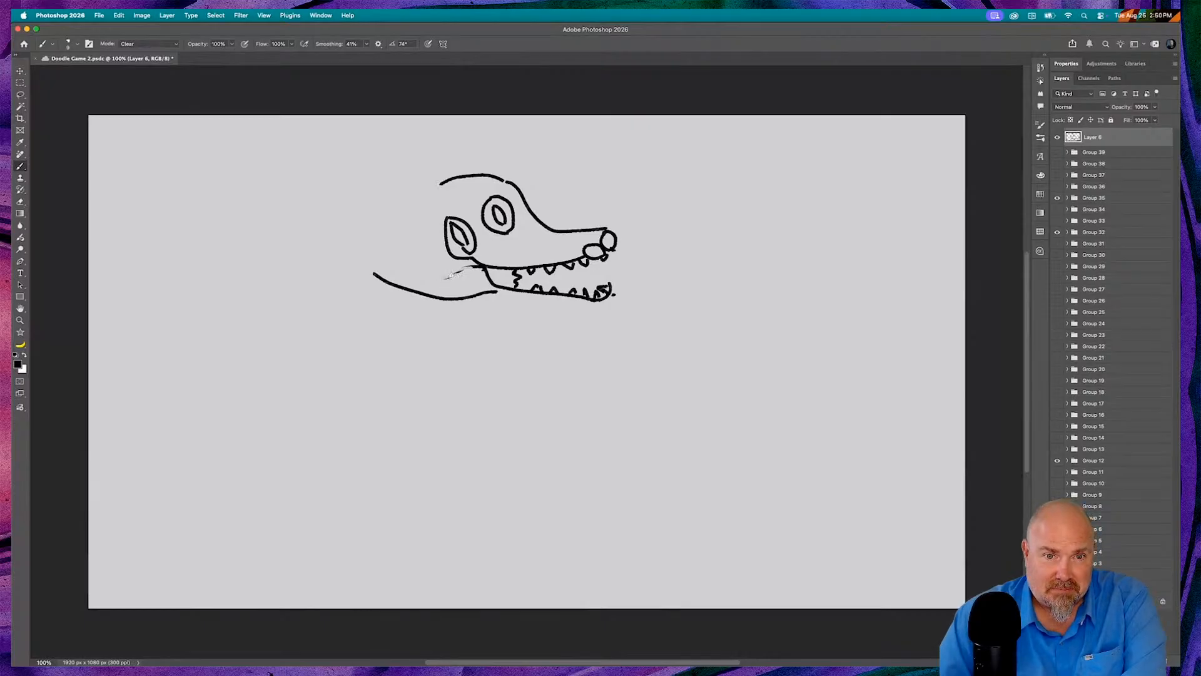
{"action": "key", "text": "shift+alt+n"}
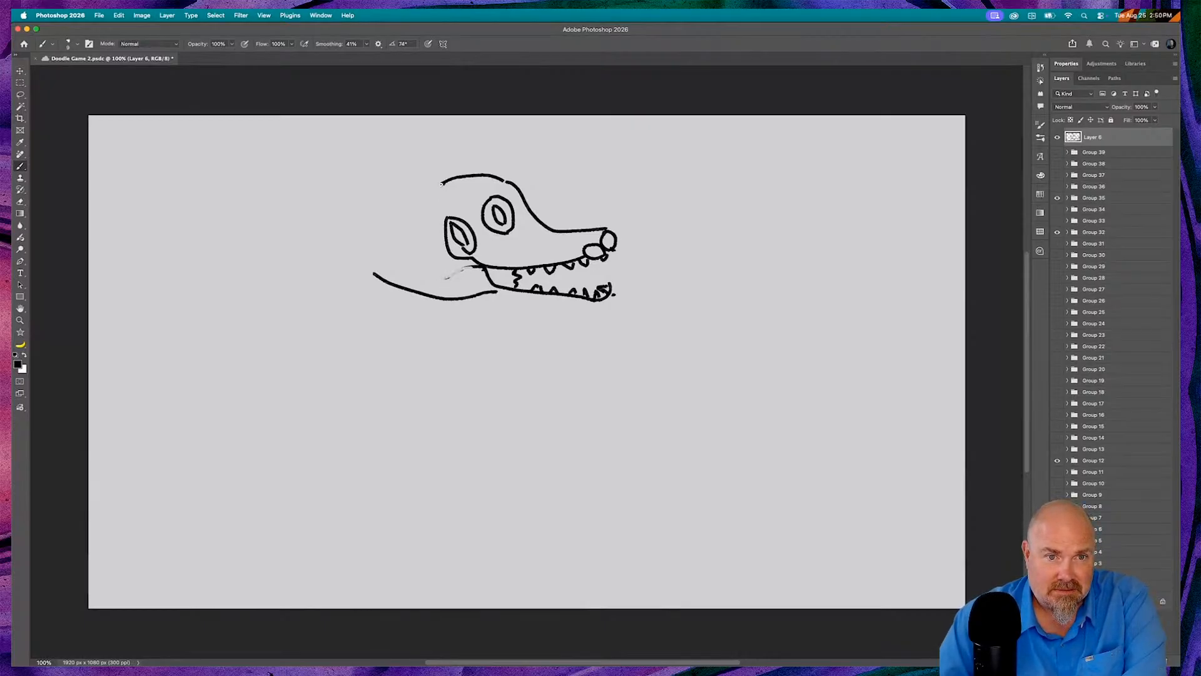
- Draw two pointed ears and a chin outline, and add a jagged flame with inner marks coming from the mouth
{"action": "mouse_move", "coordinate": [441, 184]}
{"action": "left_mouse_down"}
{"action": "mouse_move", "coordinate": [370, 226]}
{"action": "mouse_move", "coordinate": [383, 222]}
{"action": "mouse_move", "coordinate": [372, 141]}
{"action": "mouse_move", "coordinate": [383, 218]}
{"action": "mouse_move", "coordinate": [324, 171]}
{"action": "mouse_move", "coordinate": [307, 230]}
{"action": "left_mouse_up"}
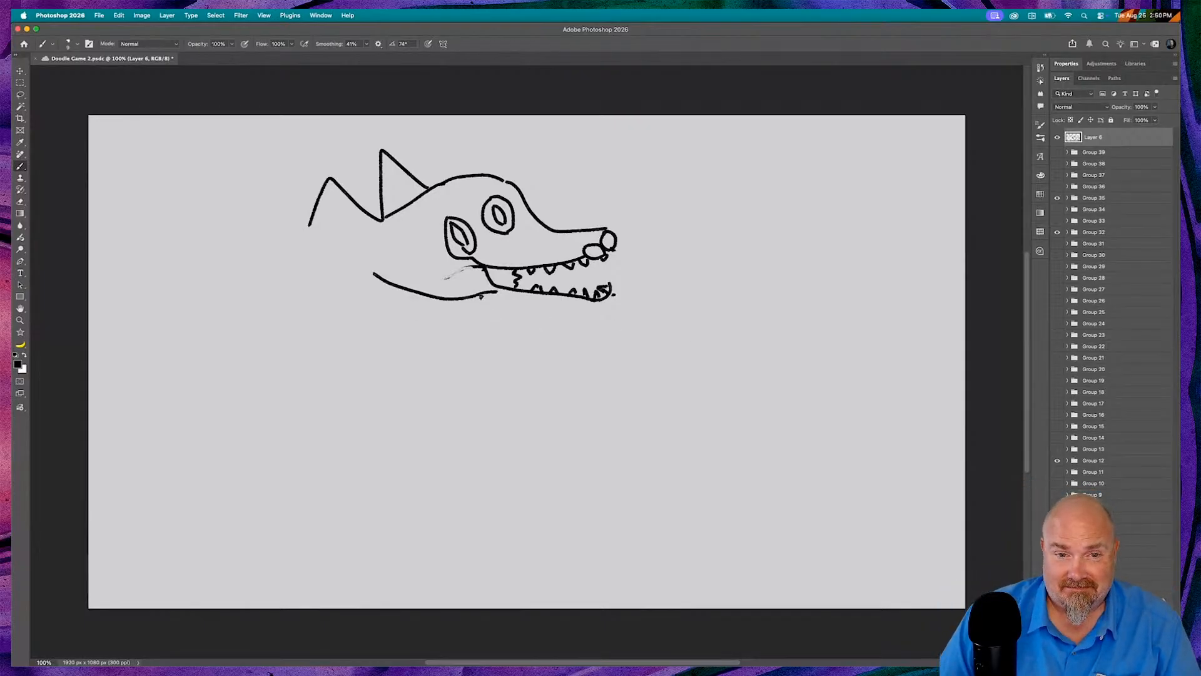
{"action": "mouse_move", "coordinate": [491, 295]}
{"action": "left_mouse_down"}
{"action": "mouse_move", "coordinate": [599, 310]}
{"action": "mouse_move", "coordinate": [631, 251]}
{"action": "mouse_move", "coordinate": [654, 241]}
{"action": "mouse_move", "coordinate": [827, 211]}
{"action": "mouse_move", "coordinate": [819, 225]}
{"action": "mouse_move", "coordinate": [877, 218]}
{"action": "mouse_move", "coordinate": [852, 260]}
{"action": "mouse_move", "coordinate": [855, 281]}
{"action": "mouse_move", "coordinate": [816, 289]}
{"action": "mouse_move", "coordinate": [839, 343]}
{"action": "mouse_move", "coordinate": [766, 362]}
{"action": "mouse_move", "coordinate": [695, 340]}
{"action": "mouse_move", "coordinate": [654, 298]}
{"action": "mouse_move", "coordinate": [602, 272]}
{"action": "mouse_move", "coordinate": [703, 278]}
{"action": "left_mouse_up"}
{"action": "mouse_move", "coordinate": [765, 238]}
{"action": "left_mouse_down"}
{"action": "mouse_move", "coordinate": [808, 242]}
{"action": "mouse_move", "coordinate": [784, 273]}
{"action": "left_mouse_up"}
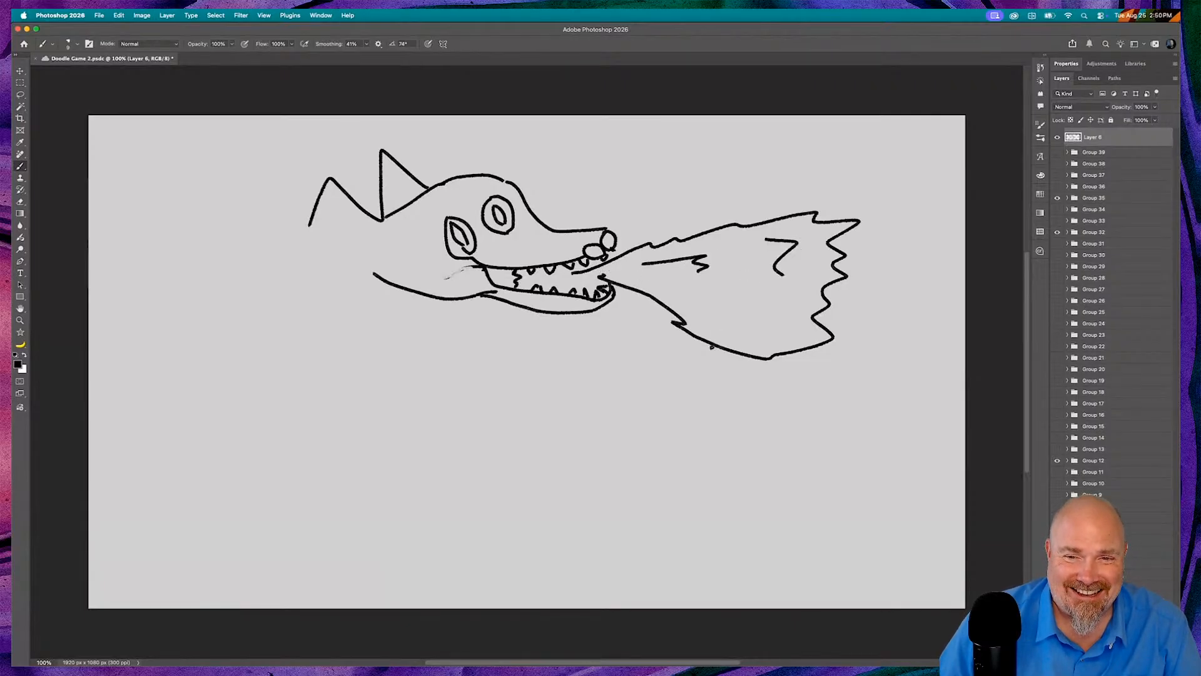
{"action": "left_click_drag", "start_coordinate": [731, 305], "coordinate": [748, 315]}
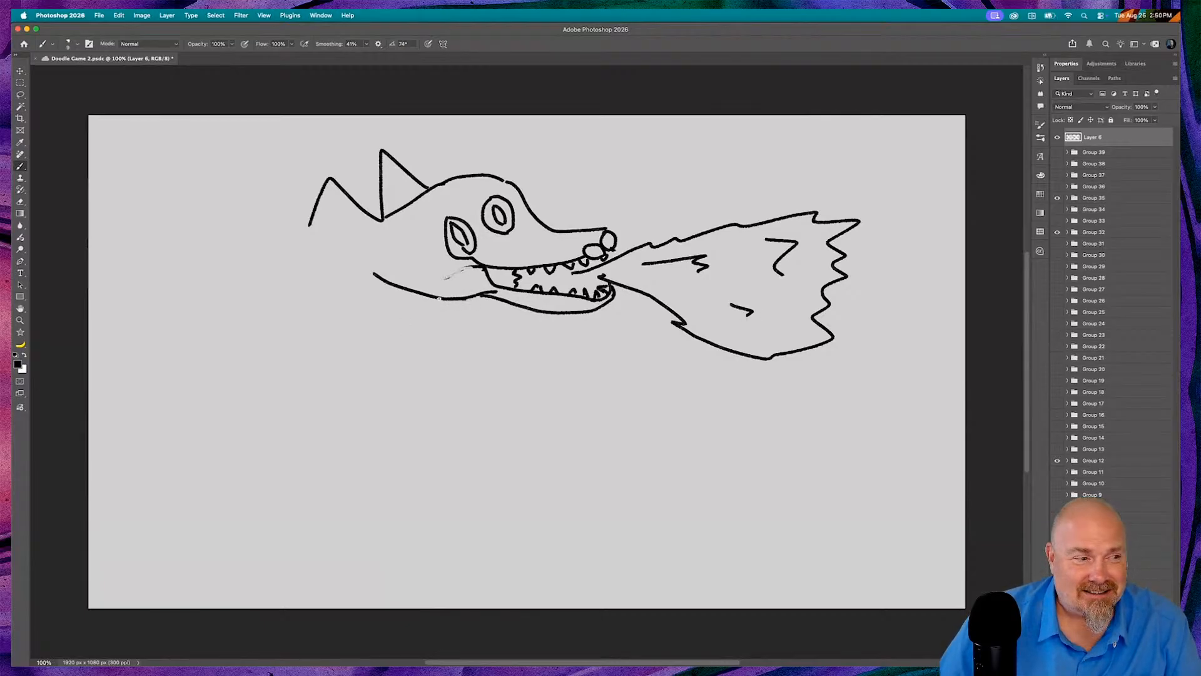
- Draw the front and back lines of the long neck and add small inner marks to both ears
{"action": "mouse_move", "coordinate": [440, 299]}
{"action": "left_mouse_down"}
{"action": "mouse_move", "coordinate": [395, 312]}
{"action": "mouse_move", "coordinate": [359, 351]}
{"action": "mouse_move", "coordinate": [314, 459]}
{"action": "left_mouse_up"}
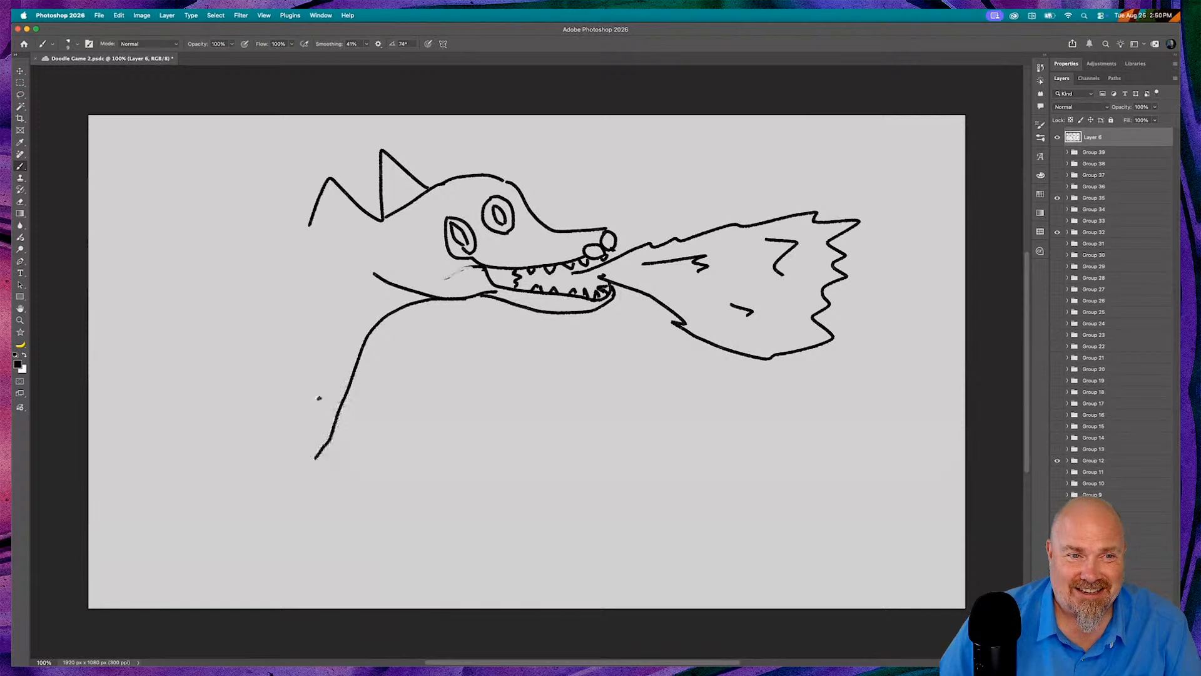
{"action": "mouse_move", "coordinate": [303, 230]}
{"action": "left_mouse_down"}
{"action": "mouse_move", "coordinate": [299, 329]}
{"action": "mouse_move", "coordinate": [189, 468]}
{"action": "left_mouse_up"}
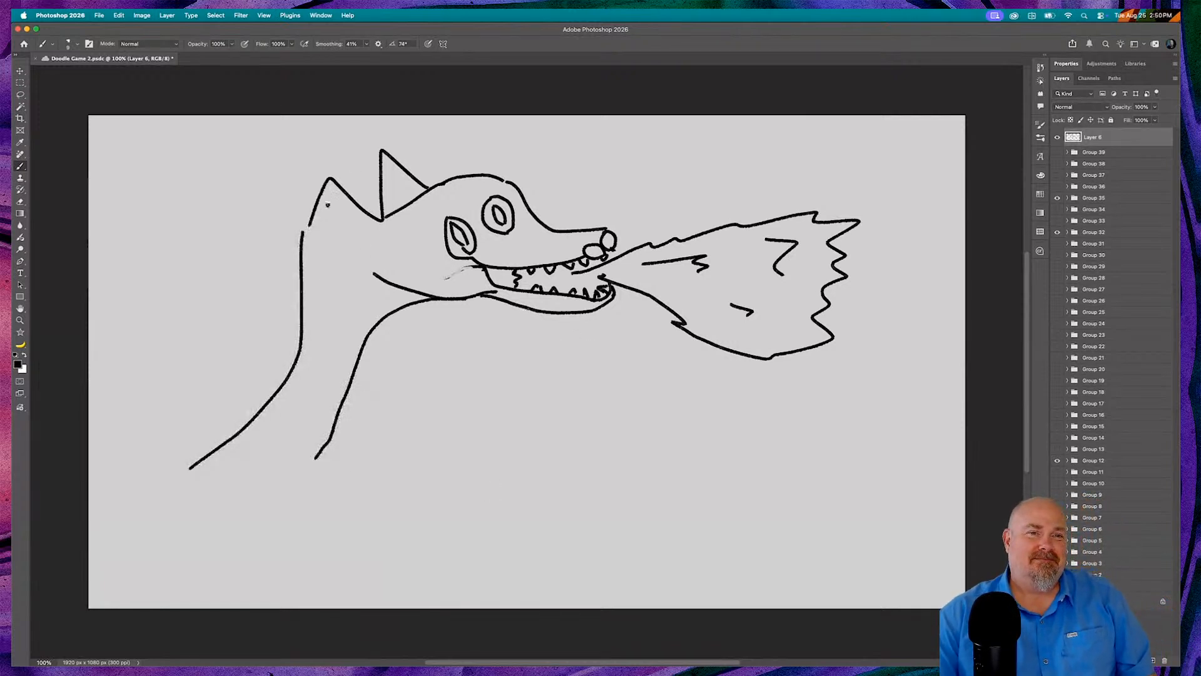
{"action": "mouse_move", "coordinate": [334, 226]}
{"action": "left_mouse_down"}
{"action": "mouse_move", "coordinate": [341, 198]}
{"action": "mouse_move", "coordinate": [359, 243]}
{"action": "left_mouse_up"}
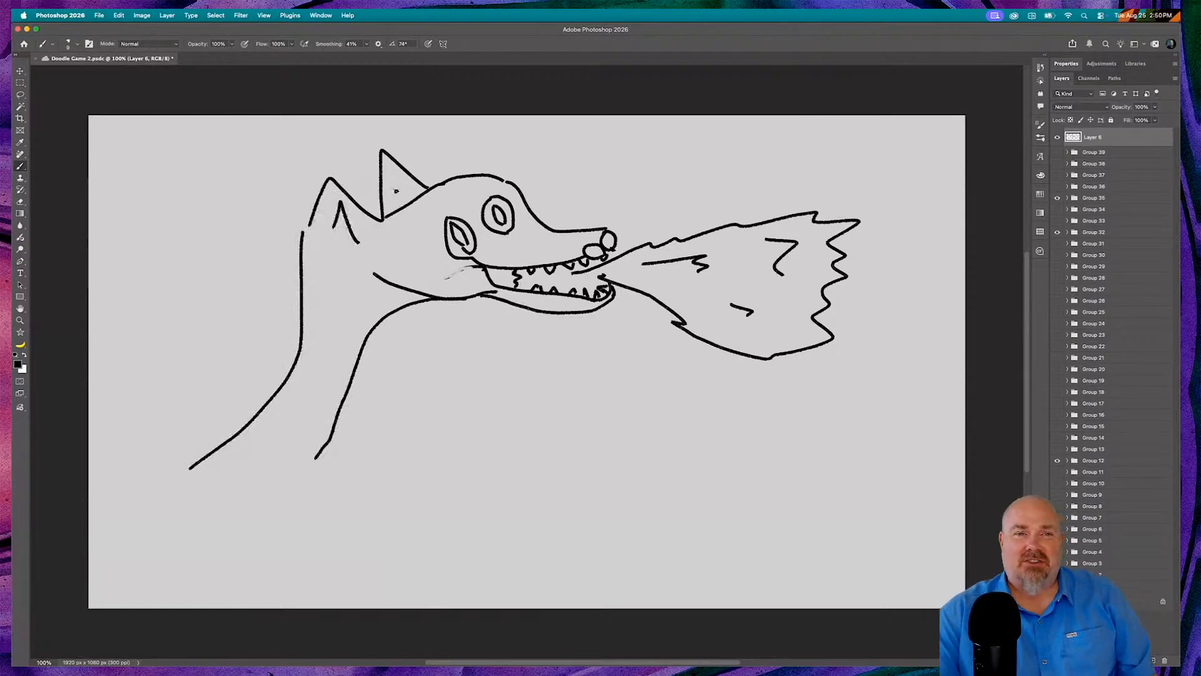
{"action": "left_click_drag", "start_coordinate": [396, 191], "coordinate": [408, 192]}
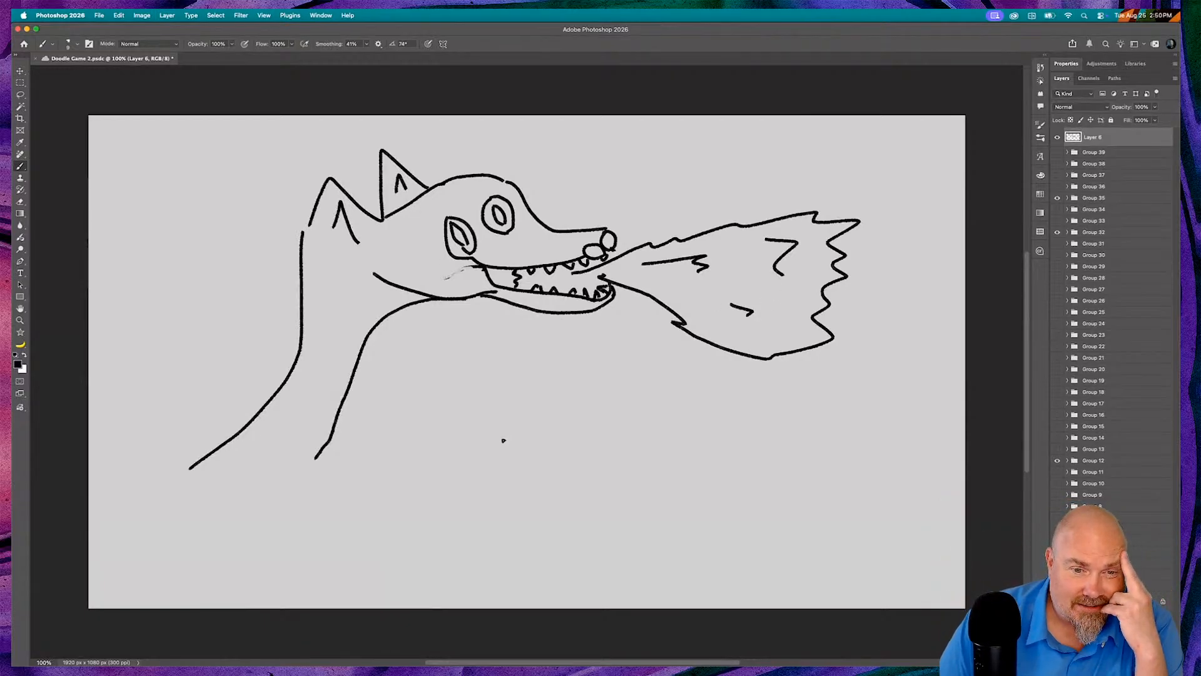
- Handwrite the hint "Um A" below the dragon's flame and draw a horizontal blank line beneath it
{"action": "mouse_move", "coordinate": [503, 441]}
{"action": "left_mouse_down"}
{"action": "mouse_move", "coordinate": [506, 477]}
{"action": "mouse_move", "coordinate": [537, 462]}
{"action": "mouse_move", "coordinate": [530, 426]}
{"action": "mouse_move", "coordinate": [543, 479]}
{"action": "mouse_move", "coordinate": [543, 452]}
{"action": "mouse_move", "coordinate": [557, 470]}
{"action": "mouse_move", "coordinate": [577, 449]}
{"action": "mouse_move", "coordinate": [589, 483]}
{"action": "left_mouse_up"}
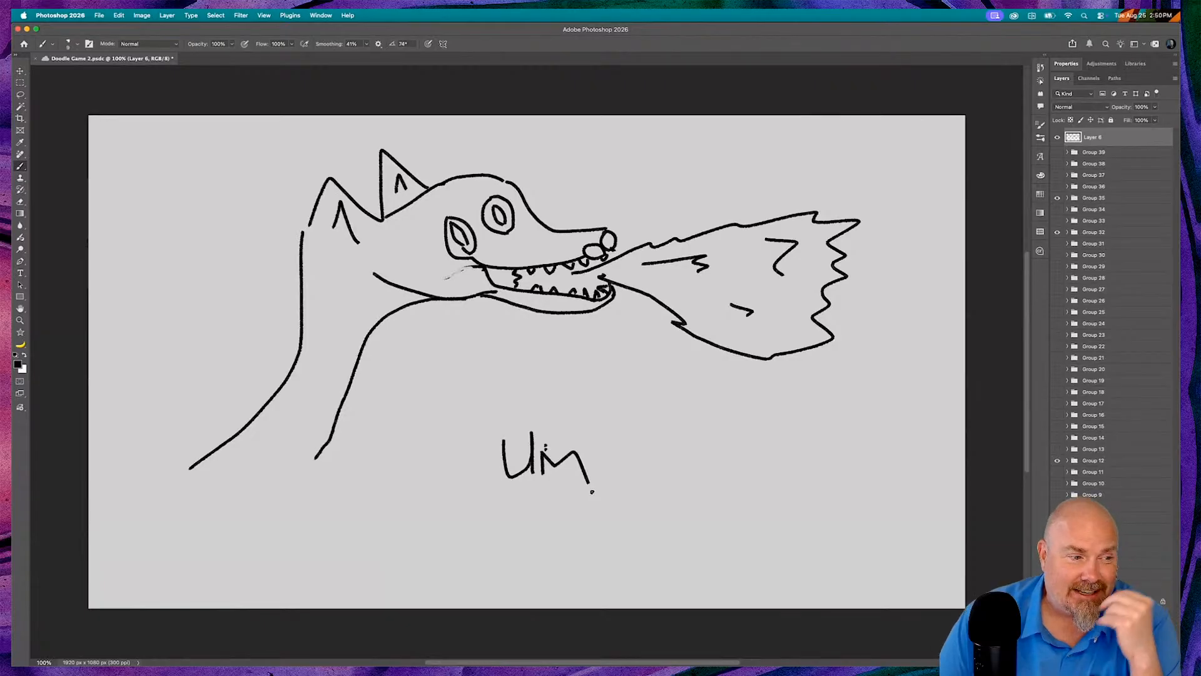
{"action": "mouse_move", "coordinate": [610, 469]}
{"action": "left_mouse_down"}
{"action": "mouse_move", "coordinate": [617, 438]}
{"action": "mouse_move", "coordinate": [635, 438]}
{"action": "mouse_move", "coordinate": [641, 460]}
{"action": "mouse_move", "coordinate": [645, 441]}
{"action": "left_mouse_up"}
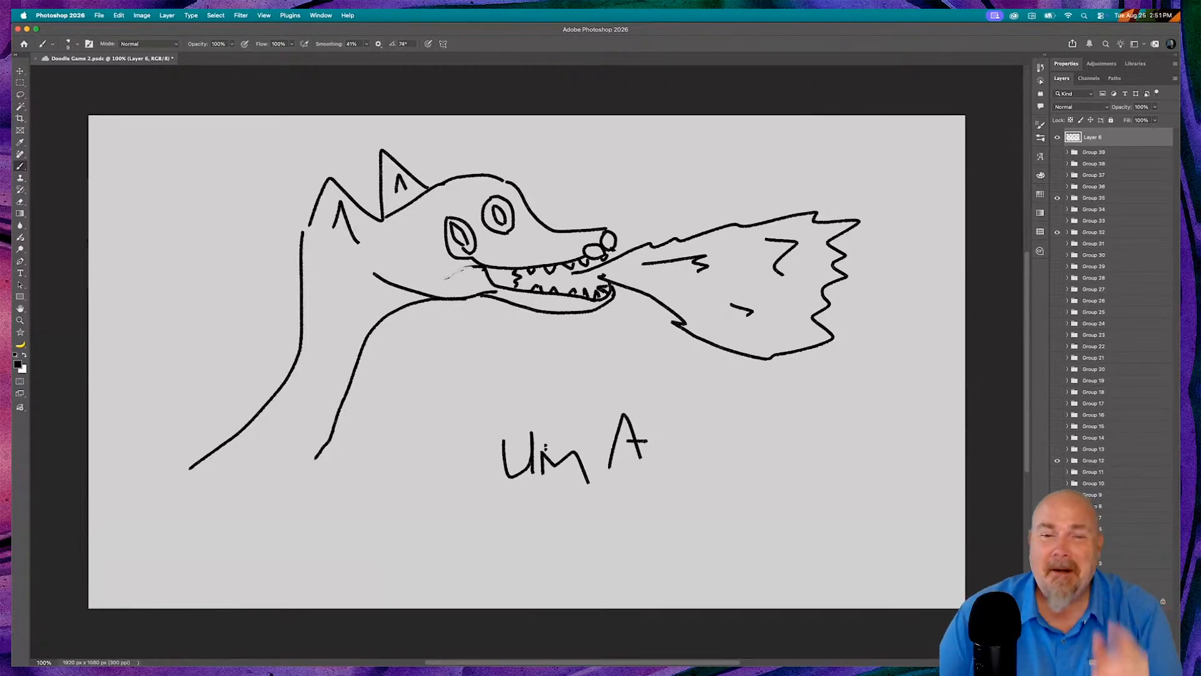
{"action": "left_click_drag", "start_coordinate": [782, 502], "coordinate": [544, 506]}
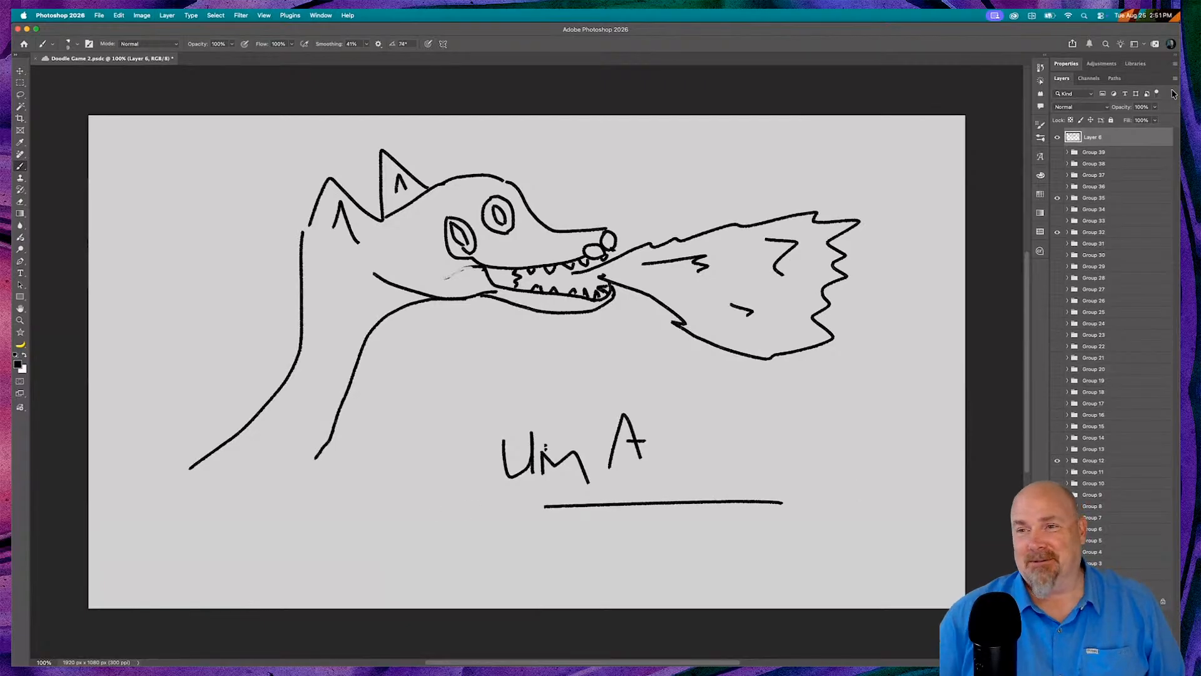
- Rename the drawing's layer as Dragon and hide it
{"action": "double_click", "coordinate": [1095, 137]}
{"action": "type", "text": "Dragon"}
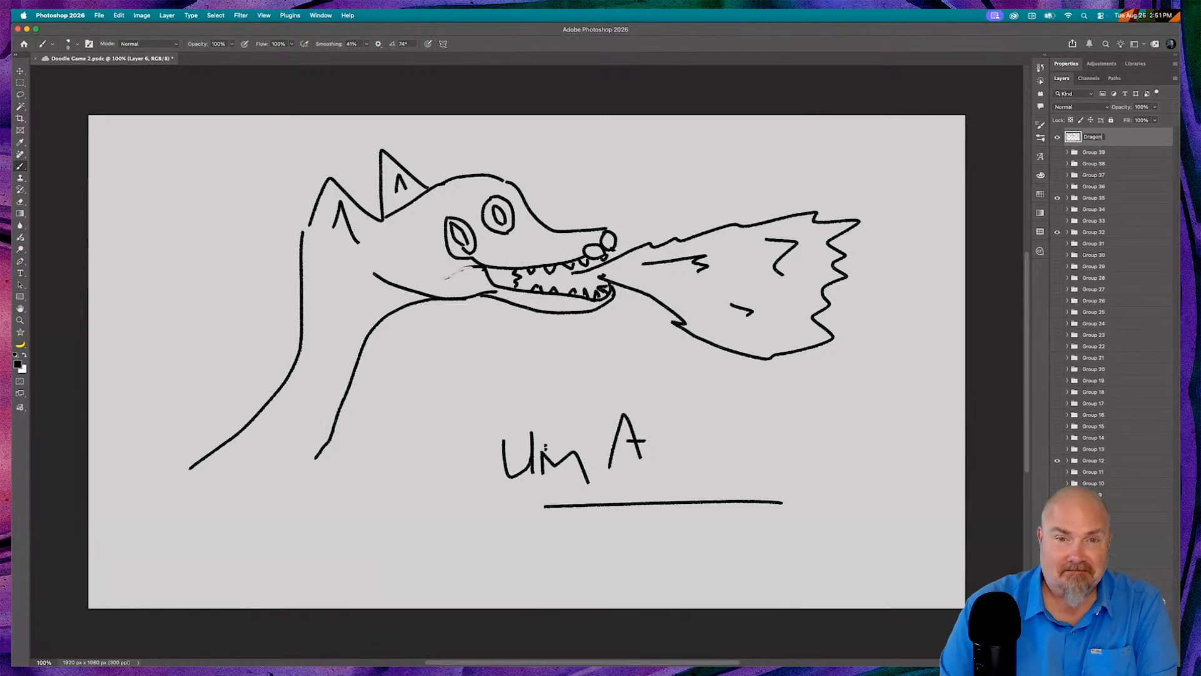
{"action": "key", "text": "Return"}
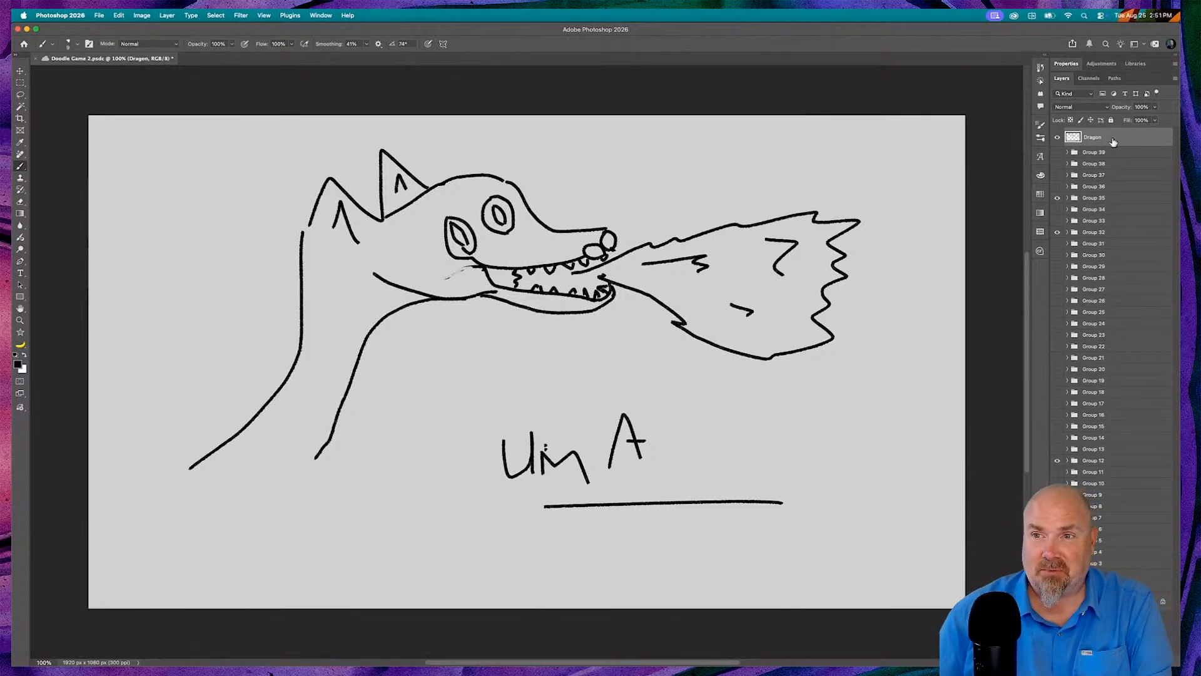
{"action": "left_click", "coordinate": [1058, 138]}
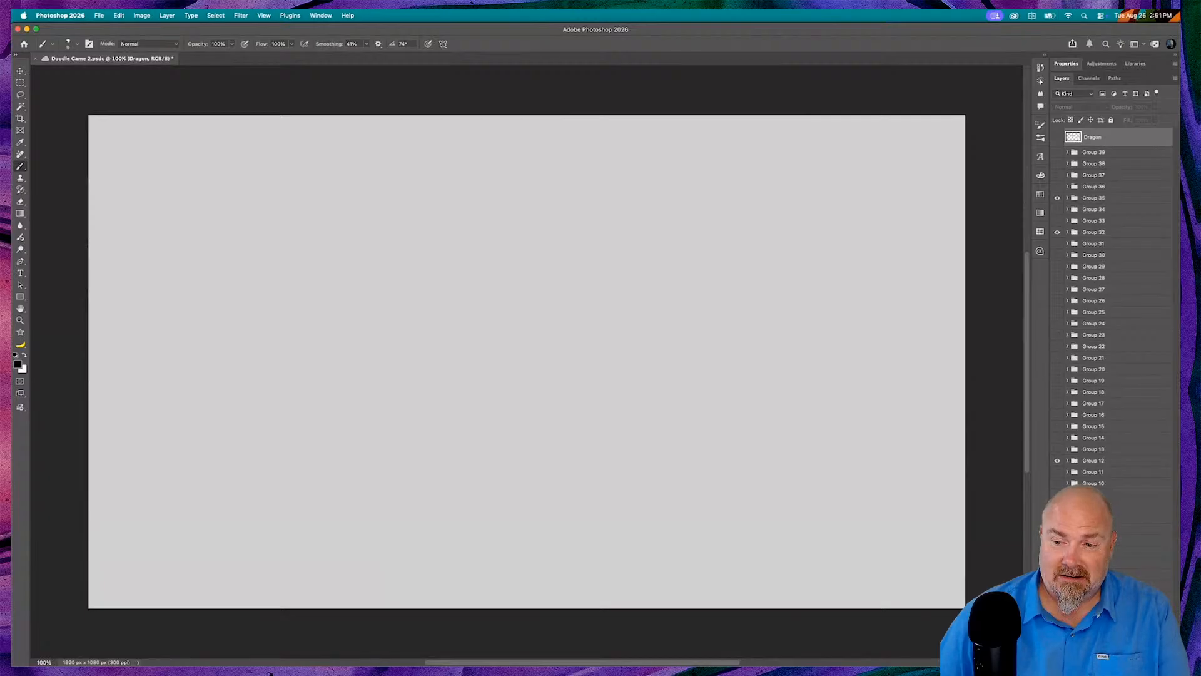
- On a new layer, draw a large rectangular sheet outline with a title block of short scribbled lines in its lower-right corner
{"action": "key", "text": "super+Tab"}
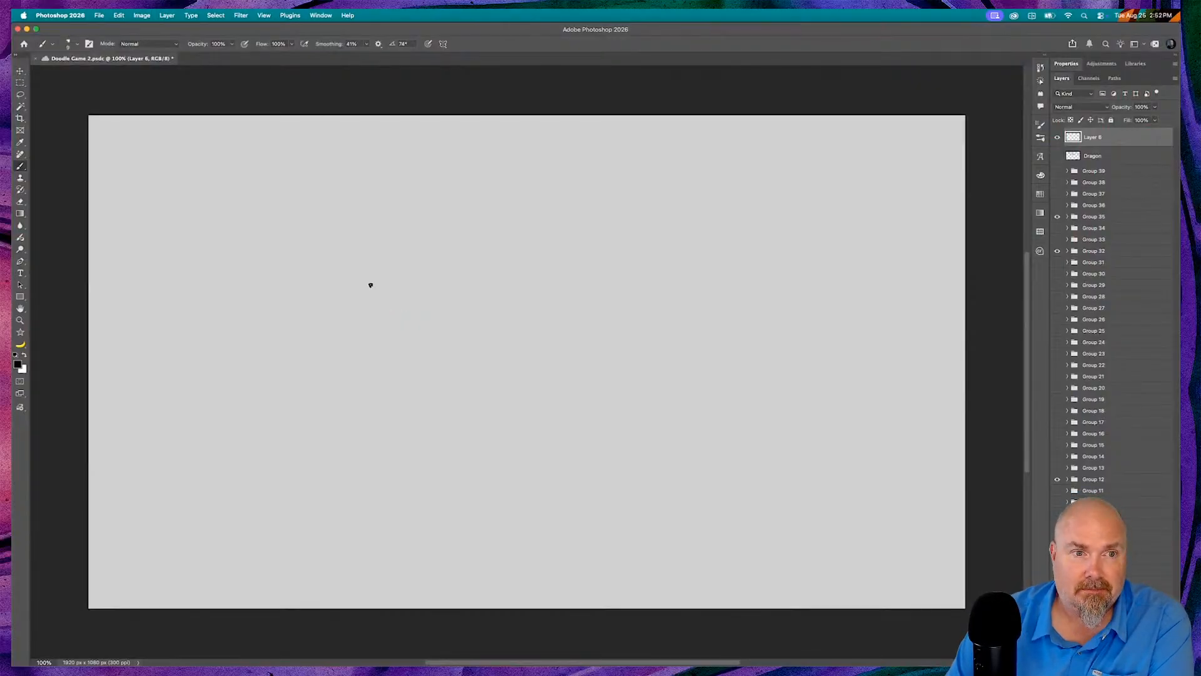
{"action": "mouse_move", "coordinate": [264, 205]}
{"action": "left_mouse_down"}
{"action": "mouse_move", "coordinate": [740, 190]}
{"action": "mouse_move", "coordinate": [755, 470]}
{"action": "mouse_move", "coordinate": [489, 484]}
{"action": "mouse_move", "coordinate": [222, 475]}
{"action": "mouse_move", "coordinate": [238, 475]}
{"action": "mouse_move", "coordinate": [245, 201]}
{"action": "left_mouse_up"}
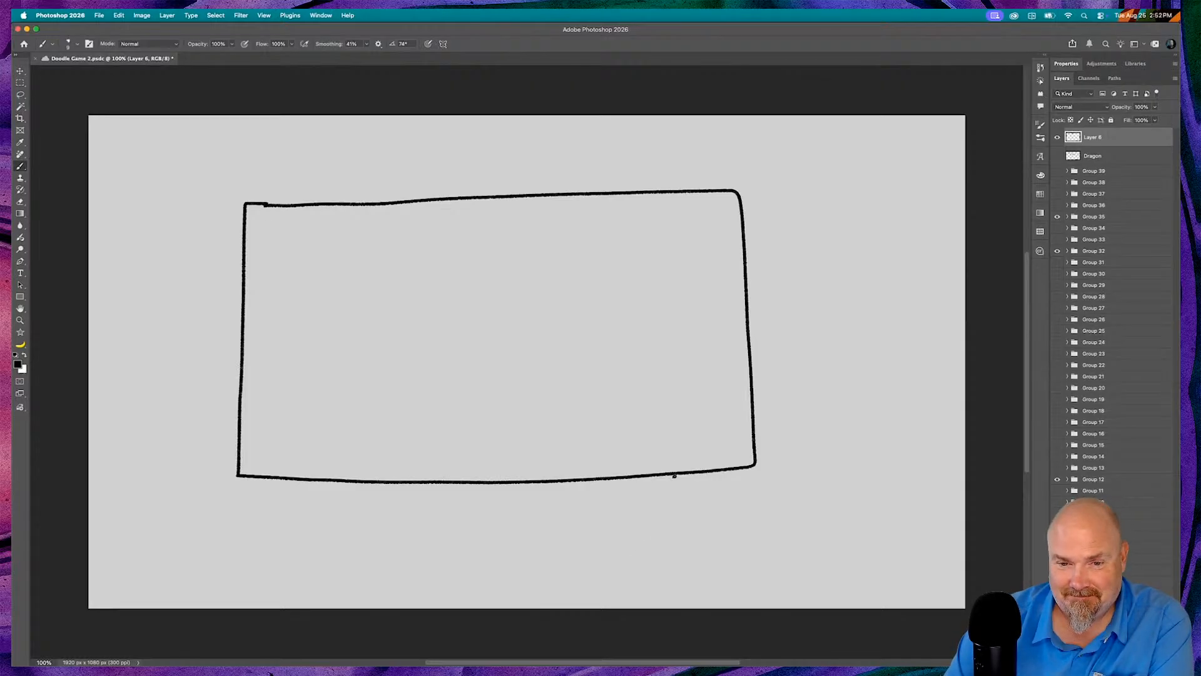
{"action": "mouse_move", "coordinate": [666, 473]}
{"action": "left_mouse_down"}
{"action": "mouse_move", "coordinate": [664, 421]}
{"action": "mouse_move", "coordinate": [751, 419]}
{"action": "left_mouse_up"}
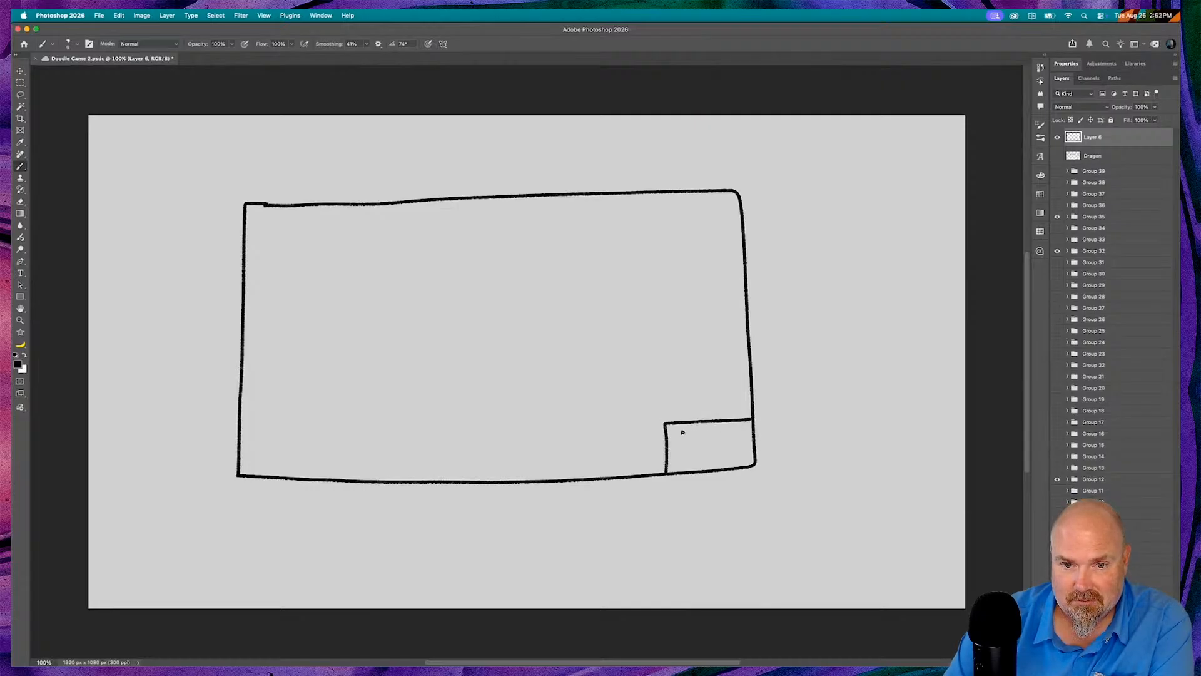
{"action": "mouse_move", "coordinate": [683, 432]}
{"action": "left_mouse_down"}
{"action": "mouse_move", "coordinate": [725, 429]}
{"action": "mouse_move", "coordinate": [700, 445]}
{"action": "mouse_move", "coordinate": [717, 444]}
{"action": "mouse_move", "coordinate": [702, 459]}
{"action": "mouse_move", "coordinate": [721, 457]}
{"action": "left_mouse_up"}
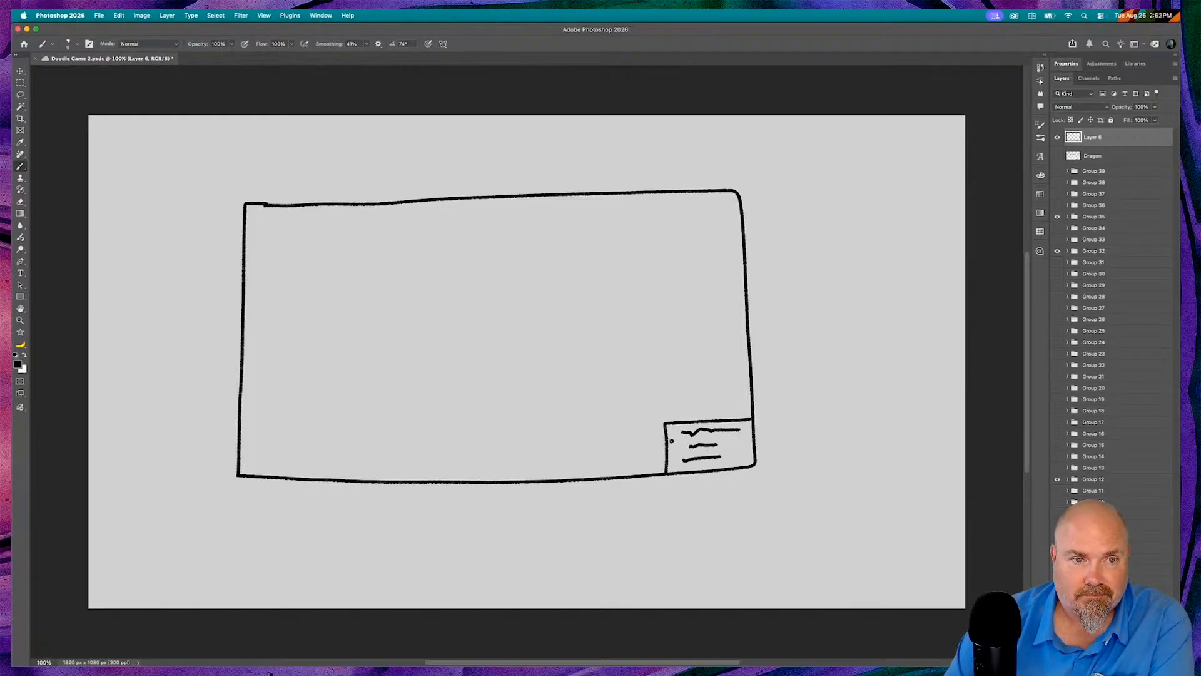
- Draw a rectangular floor plan with gapped walls inside the sheet, including a door in the left wall and double doors in the bottom wall
{"action": "mouse_move", "coordinate": [337, 243]}
{"action": "left_mouse_down"}
{"action": "mouse_move", "coordinate": [336, 409]}
{"action": "mouse_move", "coordinate": [433, 409]}
{"action": "left_mouse_up"}
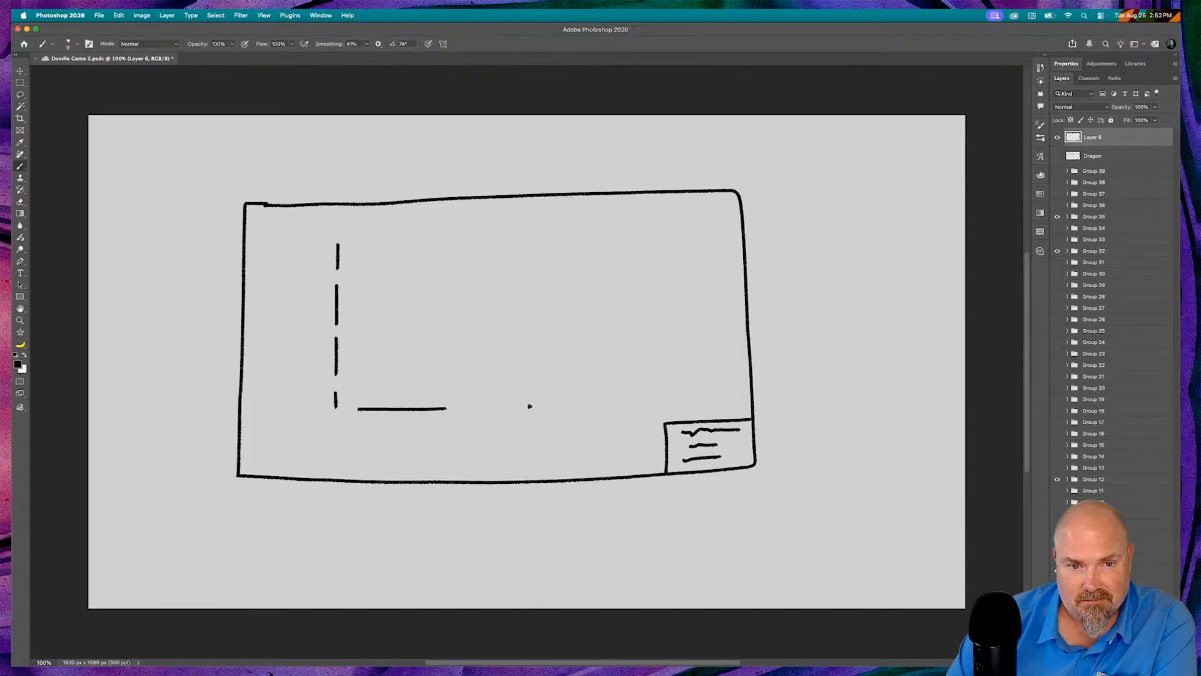
{"action": "mouse_move", "coordinate": [510, 406]}
{"action": "left_mouse_down"}
{"action": "mouse_move", "coordinate": [690, 398]}
{"action": "mouse_move", "coordinate": [681, 347]}
{"action": "left_mouse_up"}
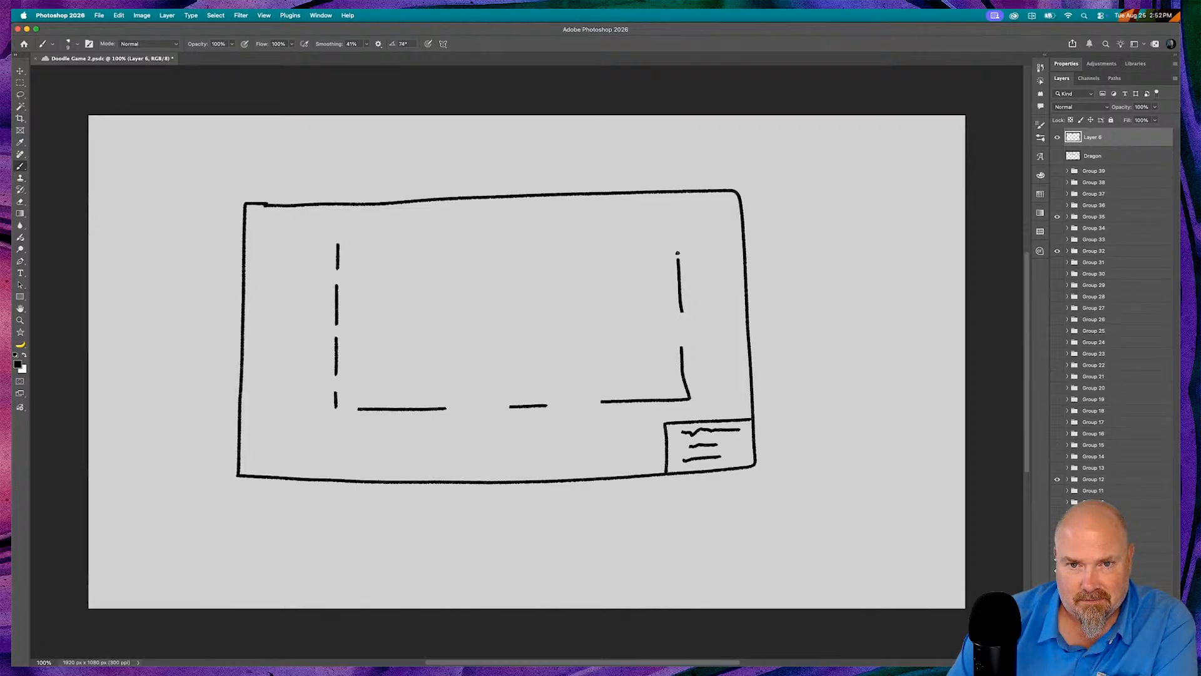
{"action": "mouse_move", "coordinate": [677, 252]}
{"action": "left_mouse_down"}
{"action": "mouse_move", "coordinate": [675, 224]}
{"action": "mouse_move", "coordinate": [357, 239]}
{"action": "mouse_move", "coordinate": [343, 270]}
{"action": "mouse_move", "coordinate": [361, 278]}
{"action": "mouse_move", "coordinate": [336, 287]}
{"action": "left_mouse_up"}
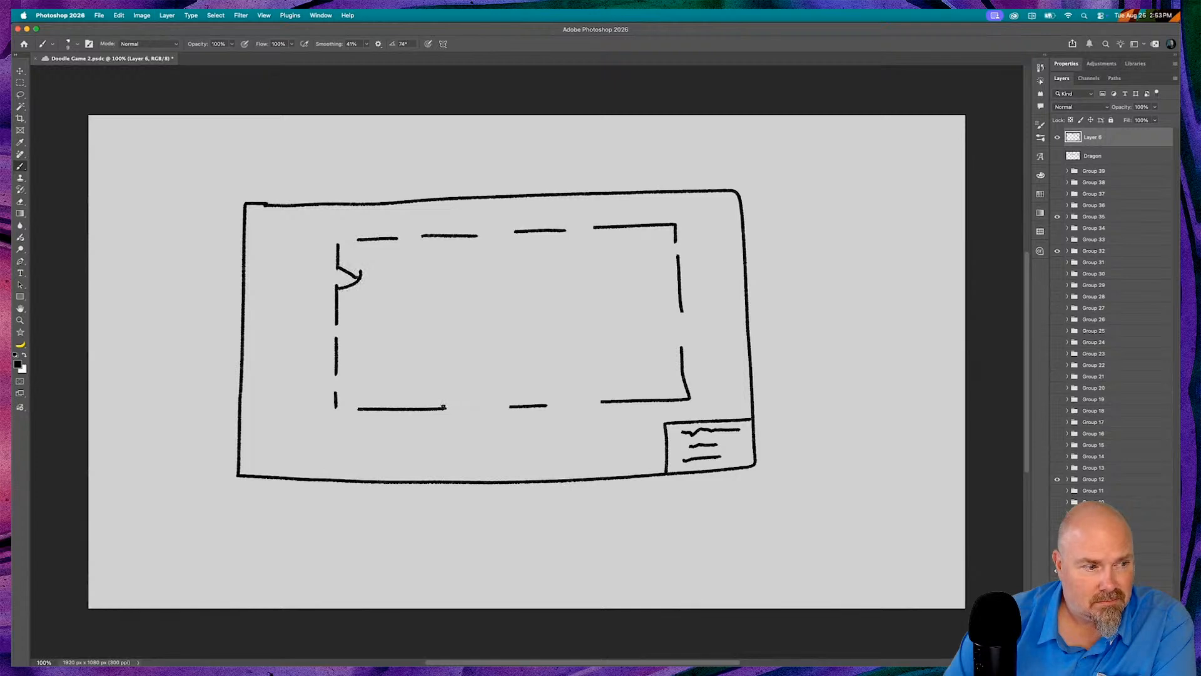
{"action": "left_click_drag", "start_coordinate": [444, 407], "coordinate": [461, 371]}
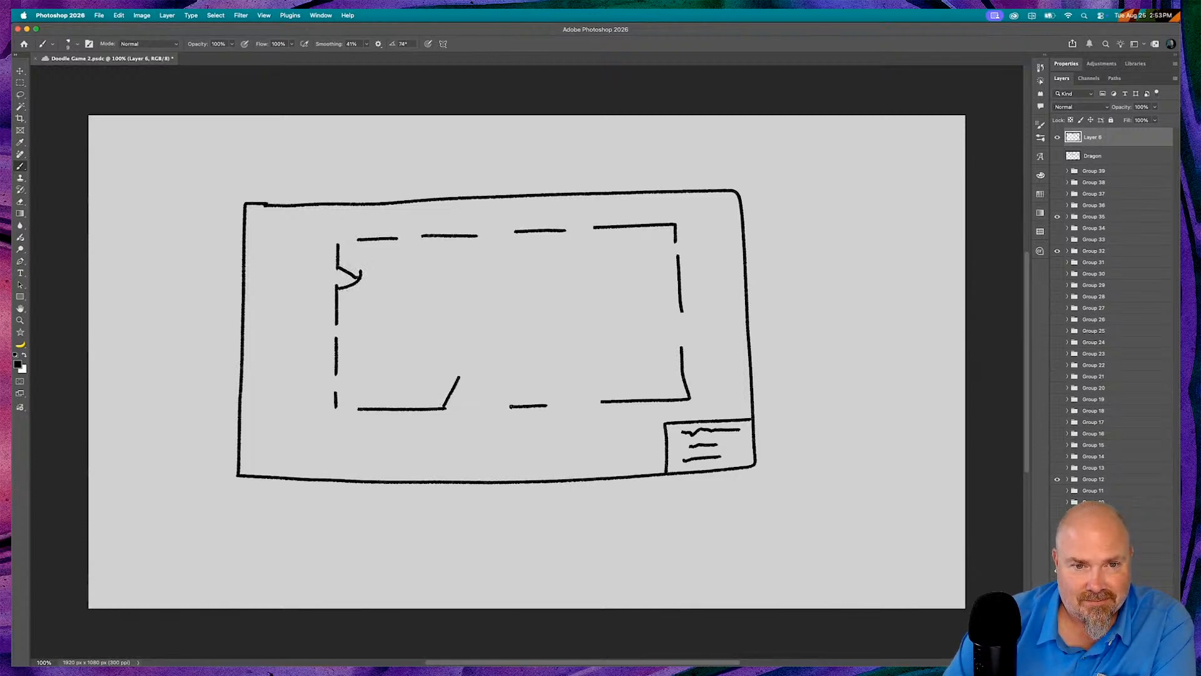
{"action": "mouse_move", "coordinate": [510, 406]}
{"action": "left_mouse_down"}
{"action": "mouse_move", "coordinate": [491, 375]}
{"action": "mouse_move", "coordinate": [478, 408]}
{"action": "mouse_move", "coordinate": [465, 381]}
{"action": "mouse_move", "coordinate": [477, 407]}
{"action": "left_mouse_up"}
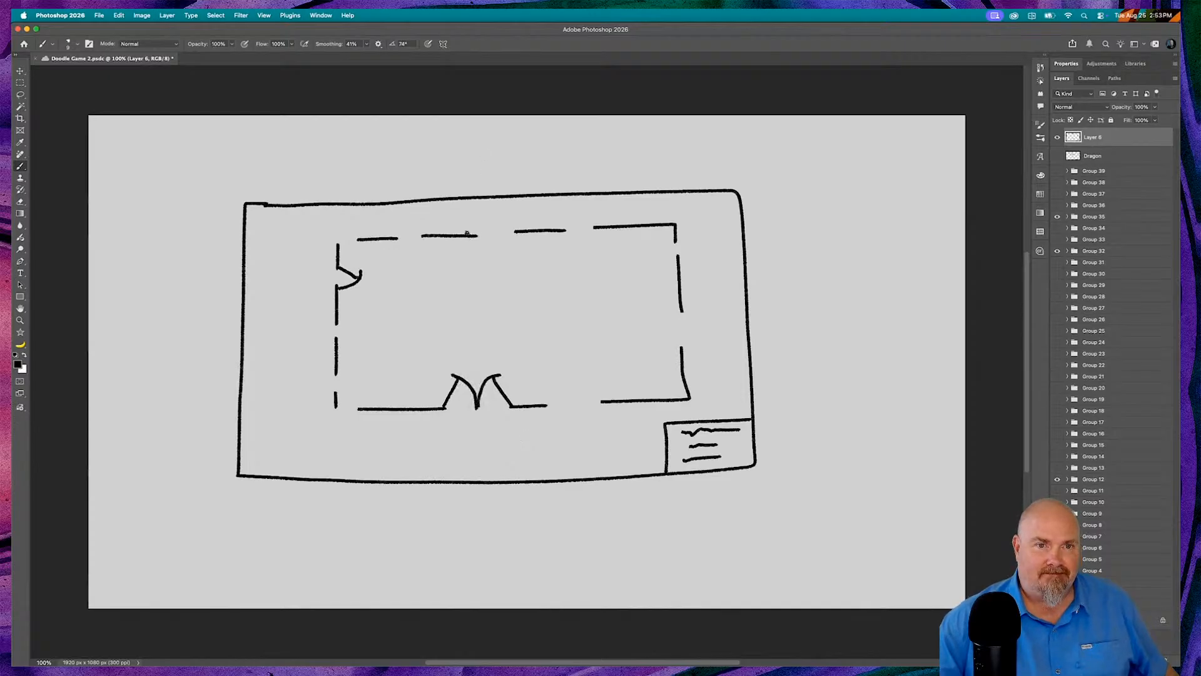
- Handwrite "Dev" above the sheet and detail the floor plan with right-wall opening marks, a top-wall door and an upper-right inner room
{"action": "left_click_drag", "start_coordinate": [471, 148], "coordinate": [471, 175]}
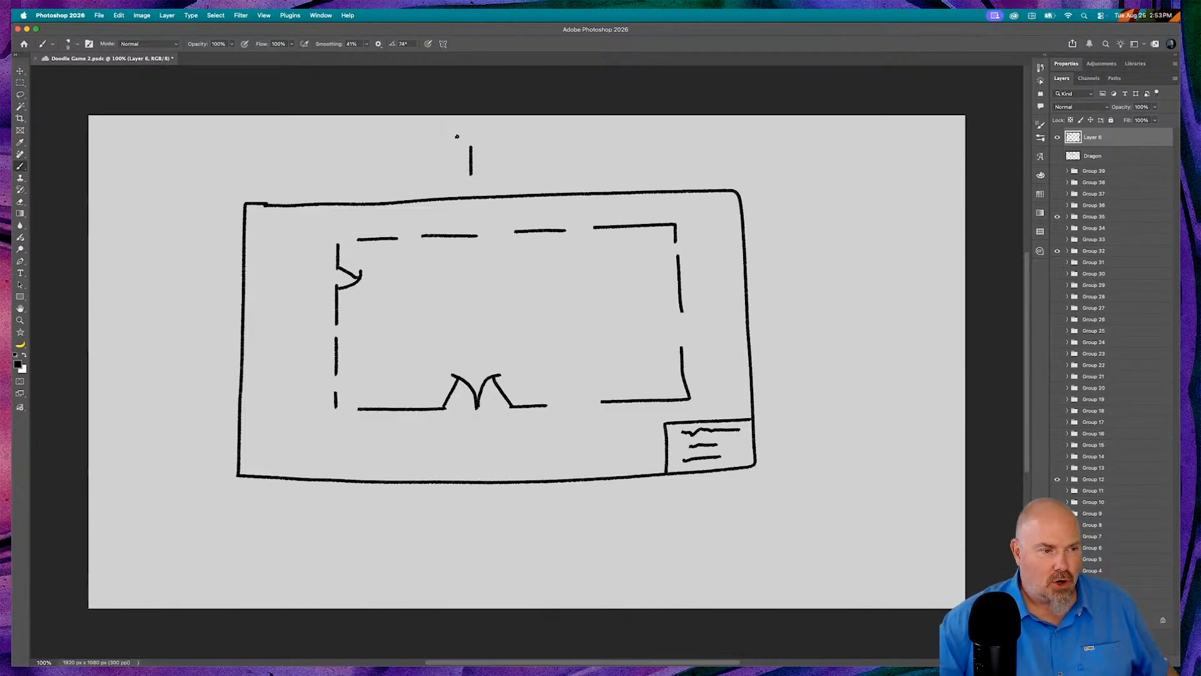
{"action": "mouse_move", "coordinate": [457, 135]}
{"action": "left_mouse_down"}
{"action": "mouse_move", "coordinate": [505, 163]}
{"action": "mouse_move", "coordinate": [459, 169]}
{"action": "mouse_move", "coordinate": [524, 150]}
{"action": "mouse_move", "coordinate": [551, 148]}
{"action": "left_mouse_up"}
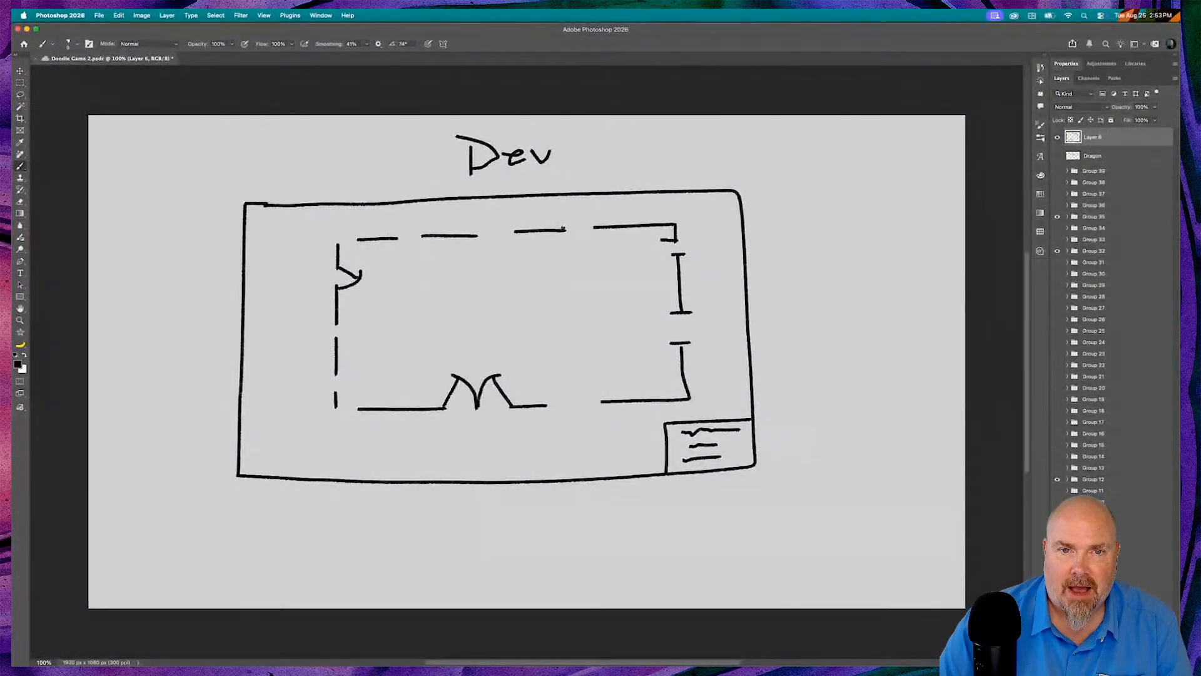
{"action": "left_click_drag", "start_coordinate": [570, 203], "coordinate": [589, 213]}
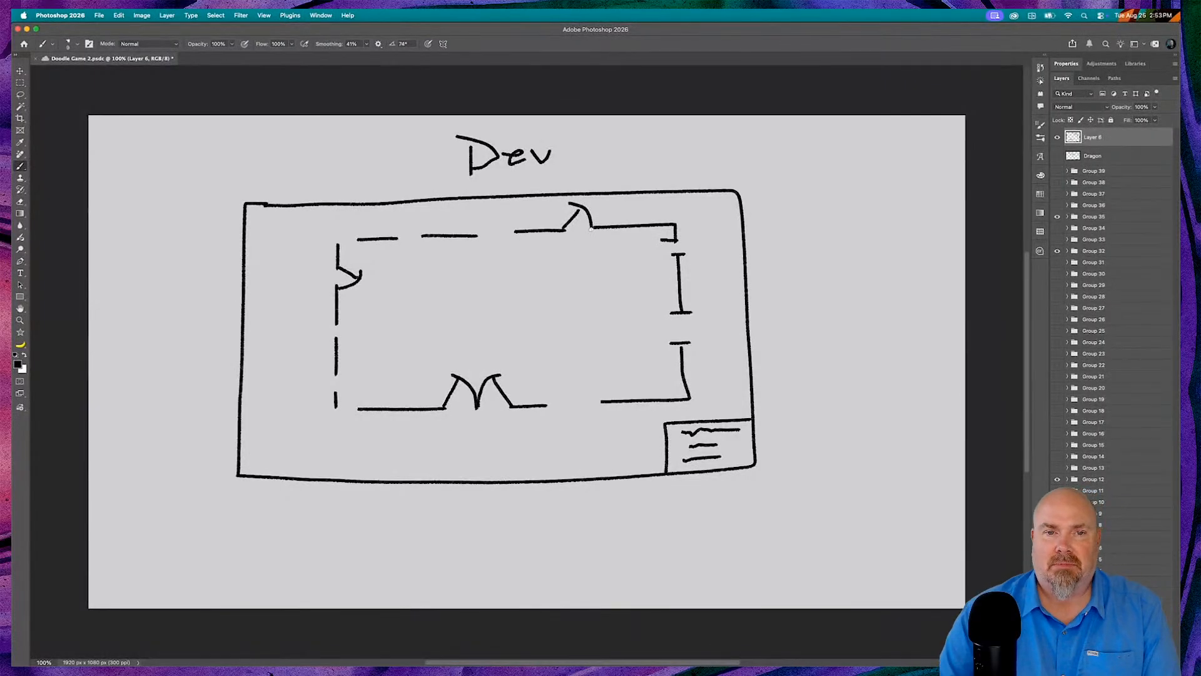
{"action": "mouse_move", "coordinate": [533, 231]}
{"action": "left_mouse_down"}
{"action": "mouse_move", "coordinate": [536, 325]}
{"action": "mouse_move", "coordinate": [683, 325]}
{"action": "left_mouse_up"}
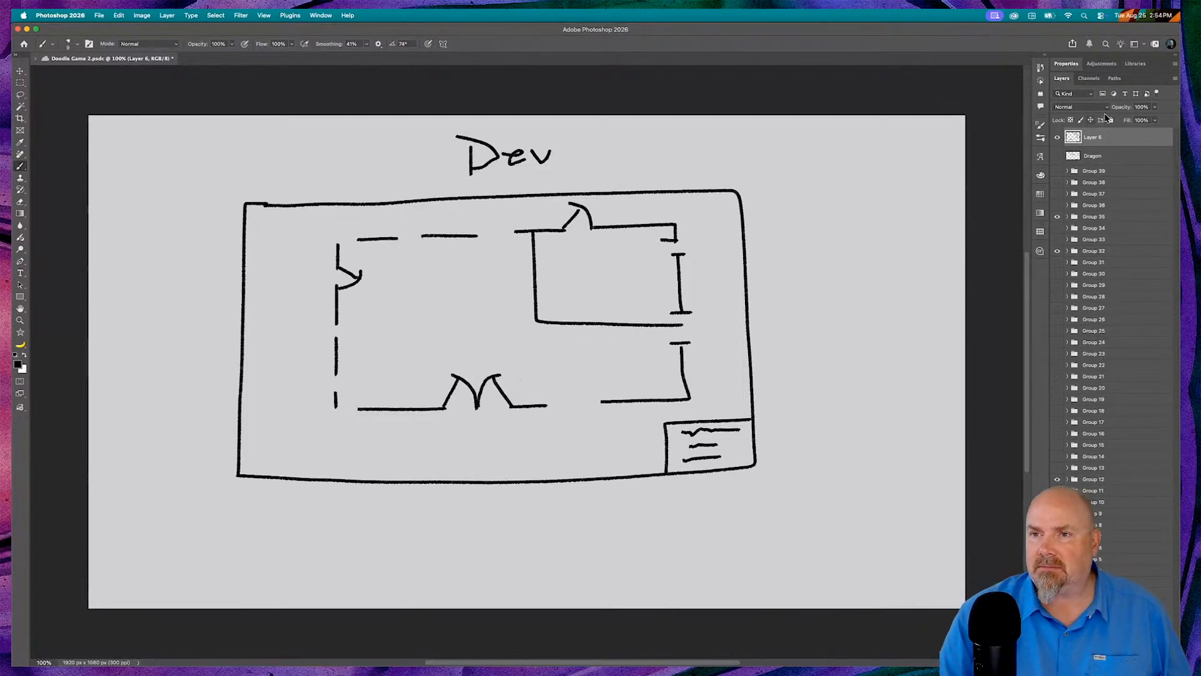
- Rename the floor plan drawing's layer as Blueprints and hide it
{"action": "double_click", "coordinate": [1094, 136]}
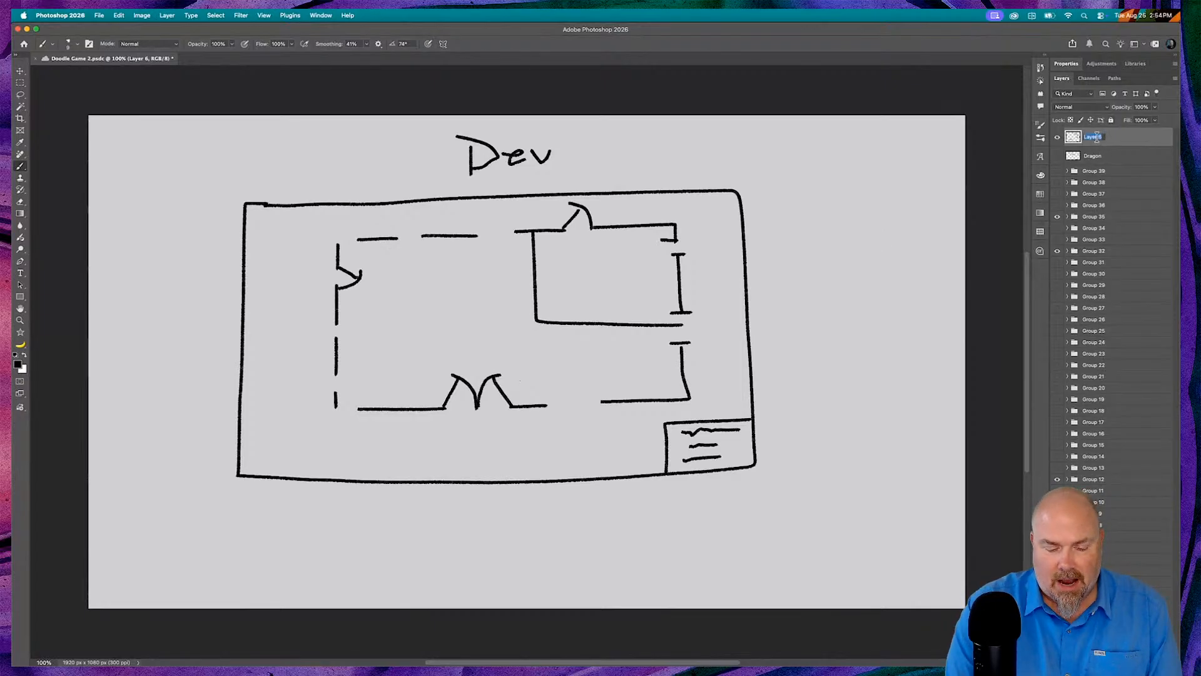
{"action": "type", "text": "Bl"}
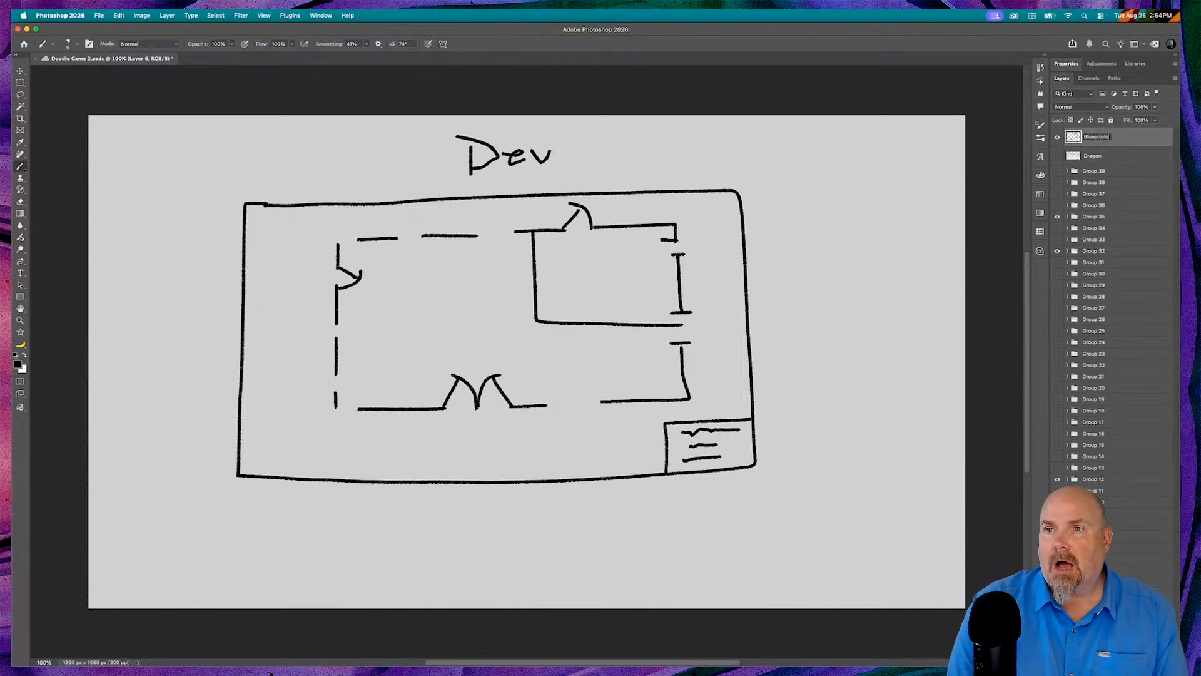
{"action": "type", "text": "ueprints"}
{"action": "key", "text": "Return"}
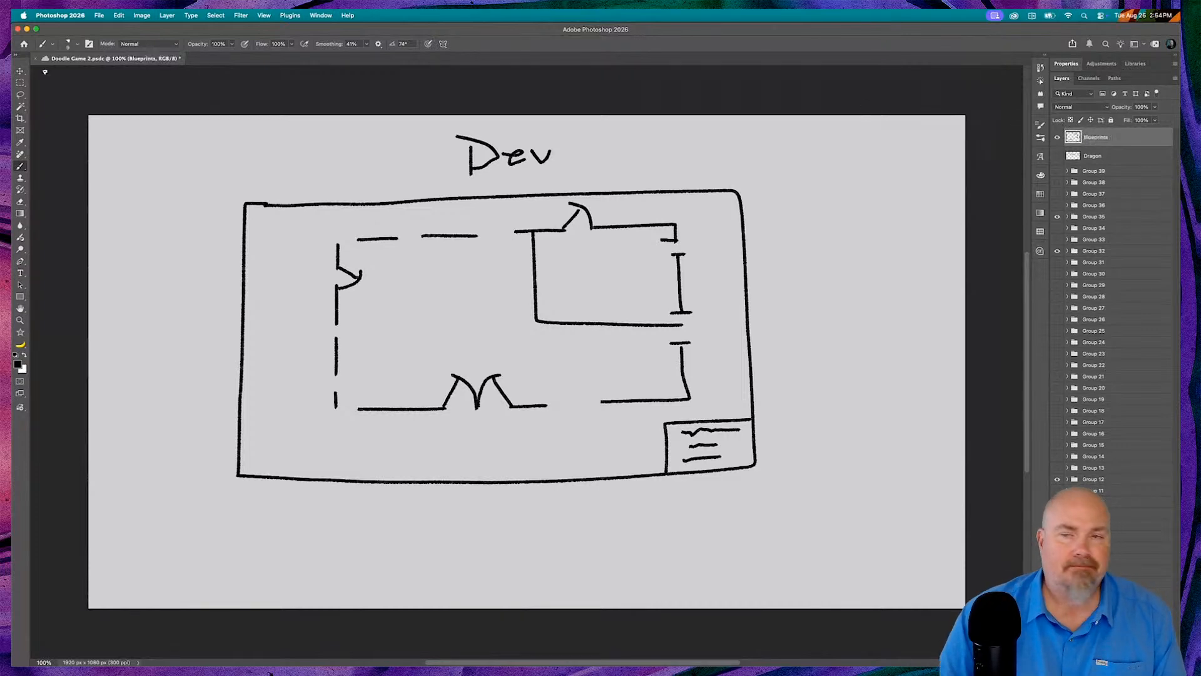
{"action": "left_click", "coordinate": [1057, 137]}
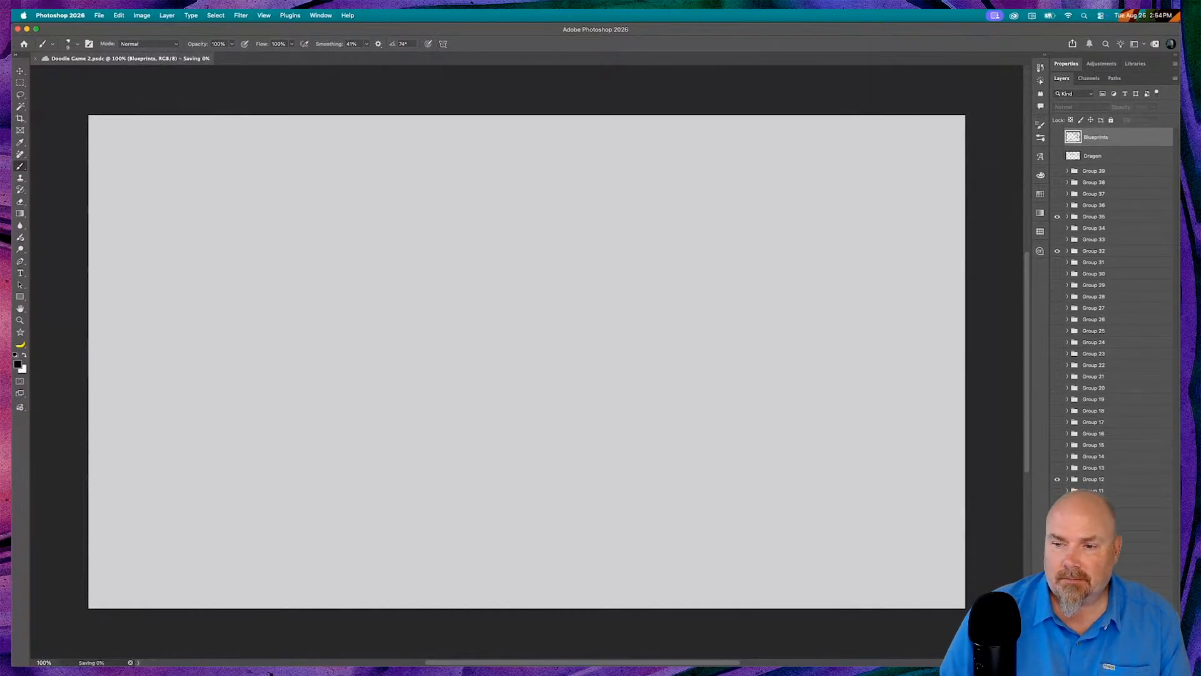
- Add a new layer and draw a small head seen from behind, filled with strands of hair
{"action": "key", "text": "alt+shift+super+n"}
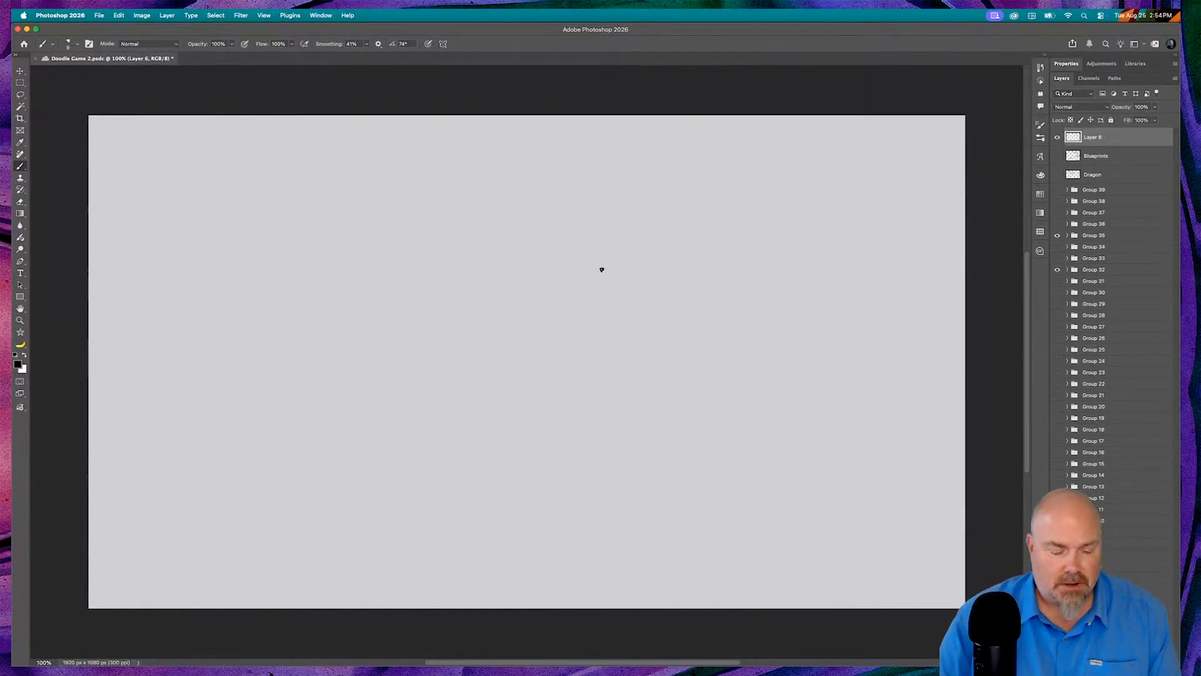
{"action": "key", "text": "super+Tab"}
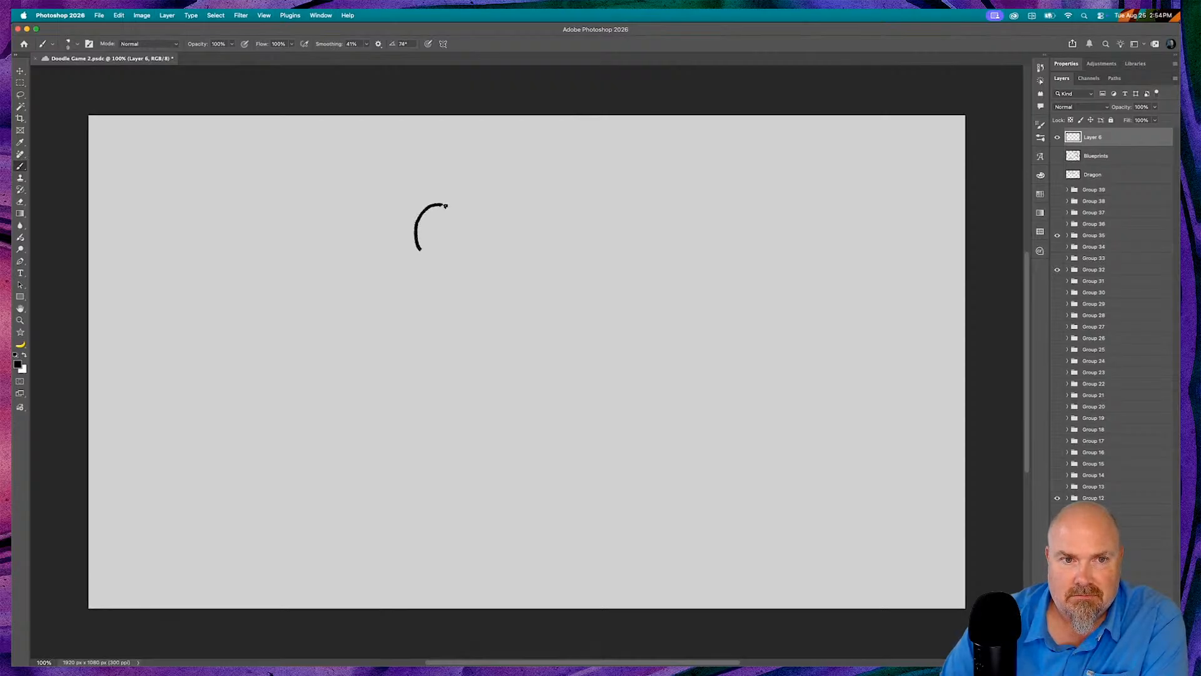
{"action": "left_click_drag", "start_coordinate": [459, 246], "coordinate": [457, 252]}
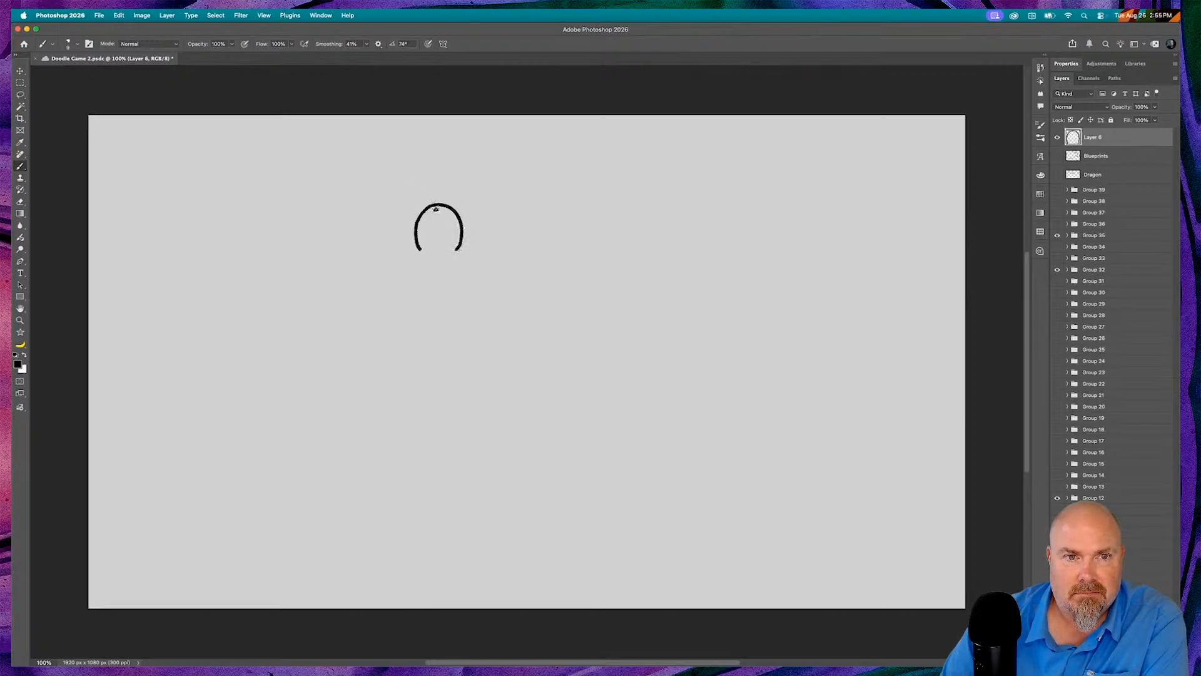
{"action": "mouse_move", "coordinate": [437, 208]}
{"action": "left_mouse_down"}
{"action": "mouse_move", "coordinate": [414, 255]}
{"action": "mouse_move", "coordinate": [430, 217]}
{"action": "mouse_move", "coordinate": [430, 248]}
{"action": "mouse_move", "coordinate": [441, 237]}
{"action": "mouse_move", "coordinate": [442, 250]}
{"action": "left_mouse_up"}
{"action": "mouse_move", "coordinate": [440, 205]}
{"action": "left_mouse_down"}
{"action": "mouse_move", "coordinate": [432, 217]}
{"action": "mouse_move", "coordinate": [451, 232]}
{"action": "left_mouse_up"}
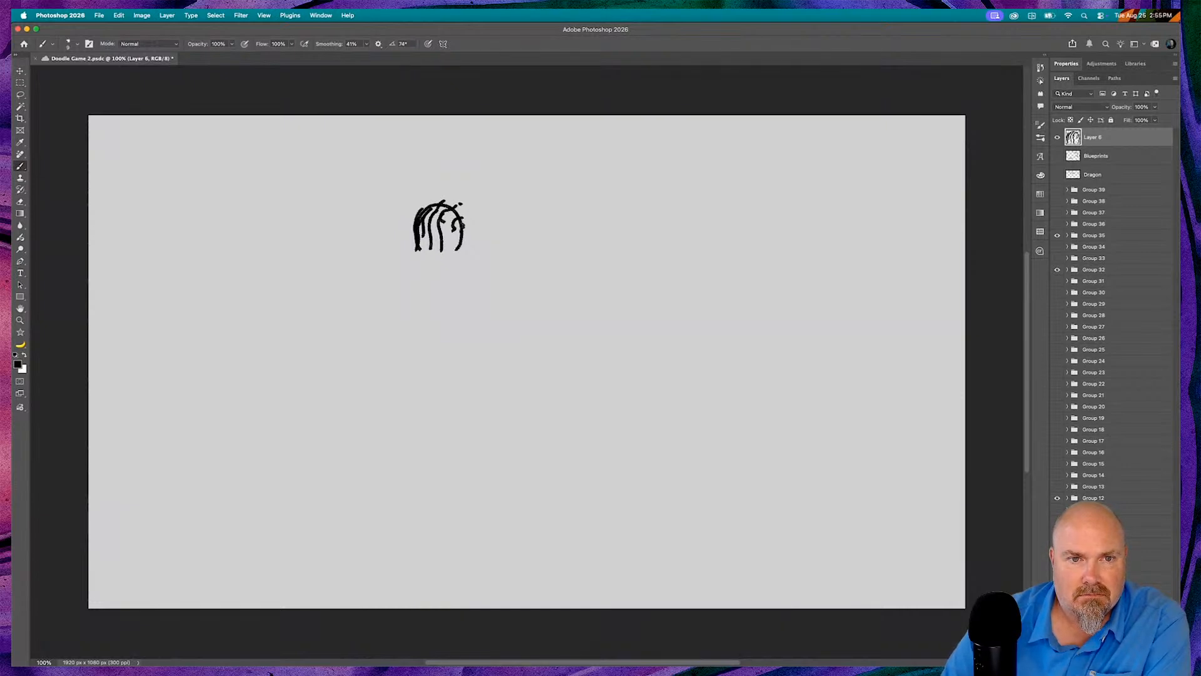
{"action": "mouse_move", "coordinate": [458, 221]}
{"action": "left_mouse_down"}
{"action": "mouse_move", "coordinate": [448, 249]}
{"action": "mouse_move", "coordinate": [467, 258]}
{"action": "left_mouse_up"}
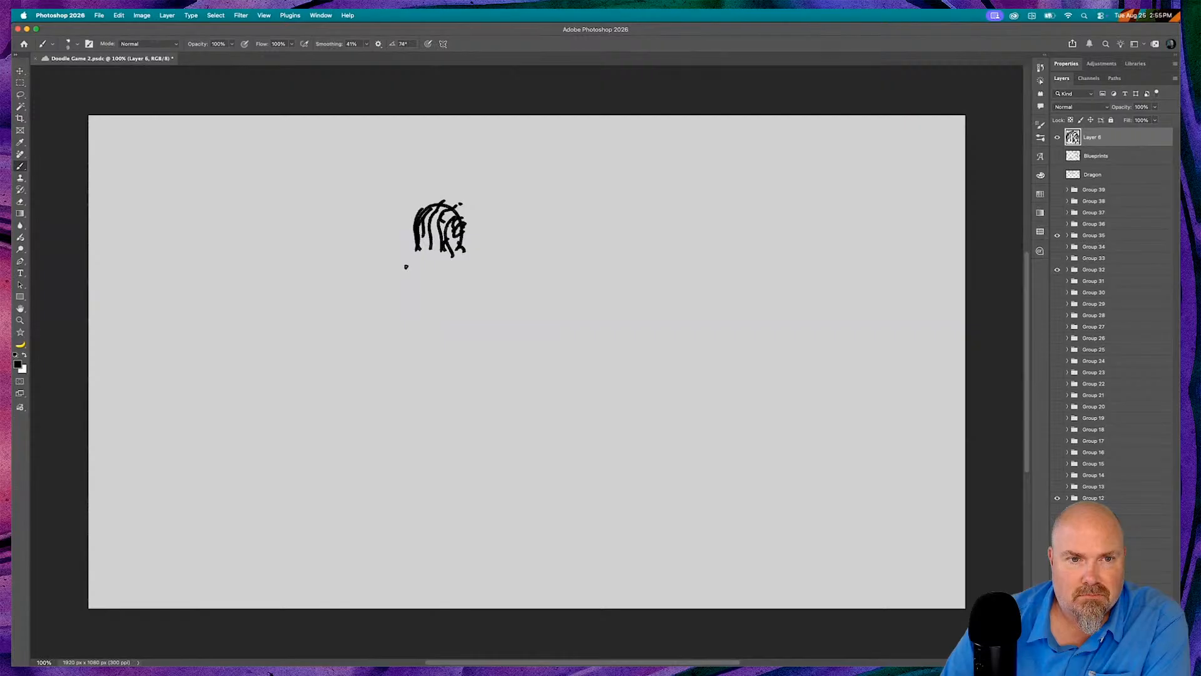
- Draw shoulders and a long flaring cape with a wavy hem below the head, and add two feet under the hem
{"action": "mouse_move", "coordinate": [428, 264]}
{"action": "left_mouse_down"}
{"action": "mouse_move", "coordinate": [377, 271]}
{"action": "mouse_move", "coordinate": [454, 268]}
{"action": "mouse_move", "coordinate": [505, 284]}
{"action": "left_mouse_up"}
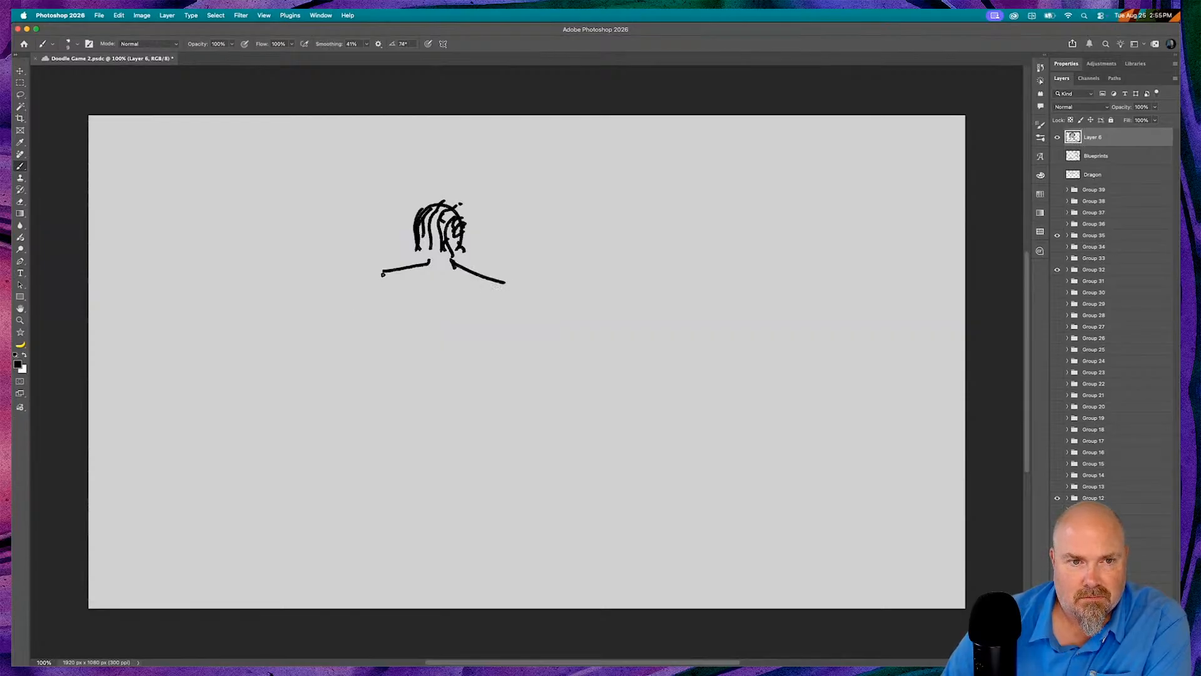
{"action": "mouse_move", "coordinate": [382, 274]}
{"action": "left_mouse_down"}
{"action": "mouse_move", "coordinate": [306, 434]}
{"action": "mouse_move", "coordinate": [388, 430]}
{"action": "mouse_move", "coordinate": [411, 445]}
{"action": "mouse_move", "coordinate": [460, 426]}
{"action": "mouse_move", "coordinate": [514, 430]}
{"action": "left_mouse_up"}
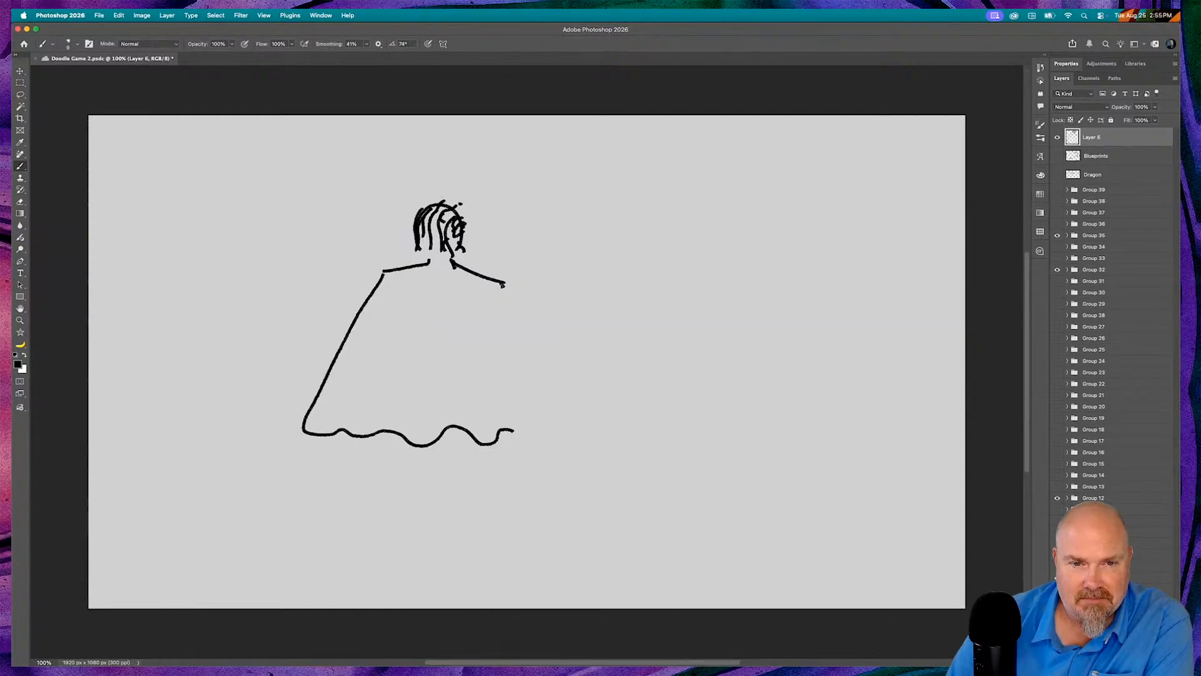
{"action": "mouse_move", "coordinate": [503, 285]}
{"action": "left_mouse_down"}
{"action": "mouse_move", "coordinate": [551, 409]}
{"action": "mouse_move", "coordinate": [551, 435]}
{"action": "mouse_move", "coordinate": [517, 430]}
{"action": "left_mouse_up"}
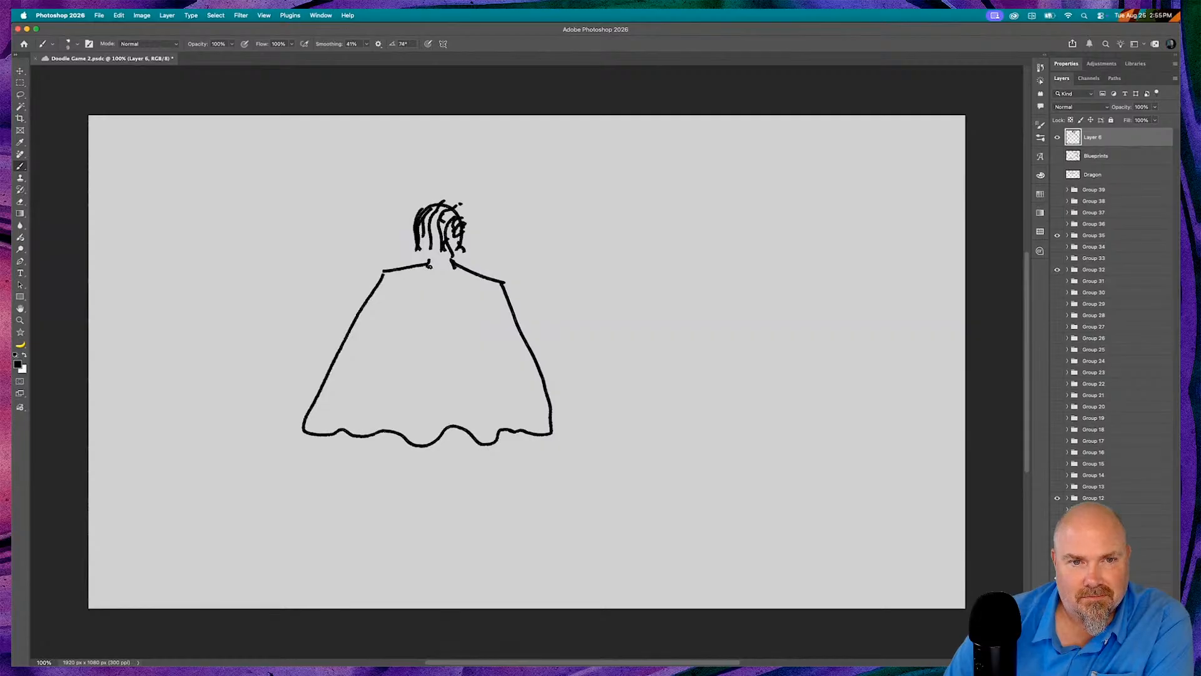
{"action": "left_click_drag", "start_coordinate": [431, 266], "coordinate": [456, 263]}
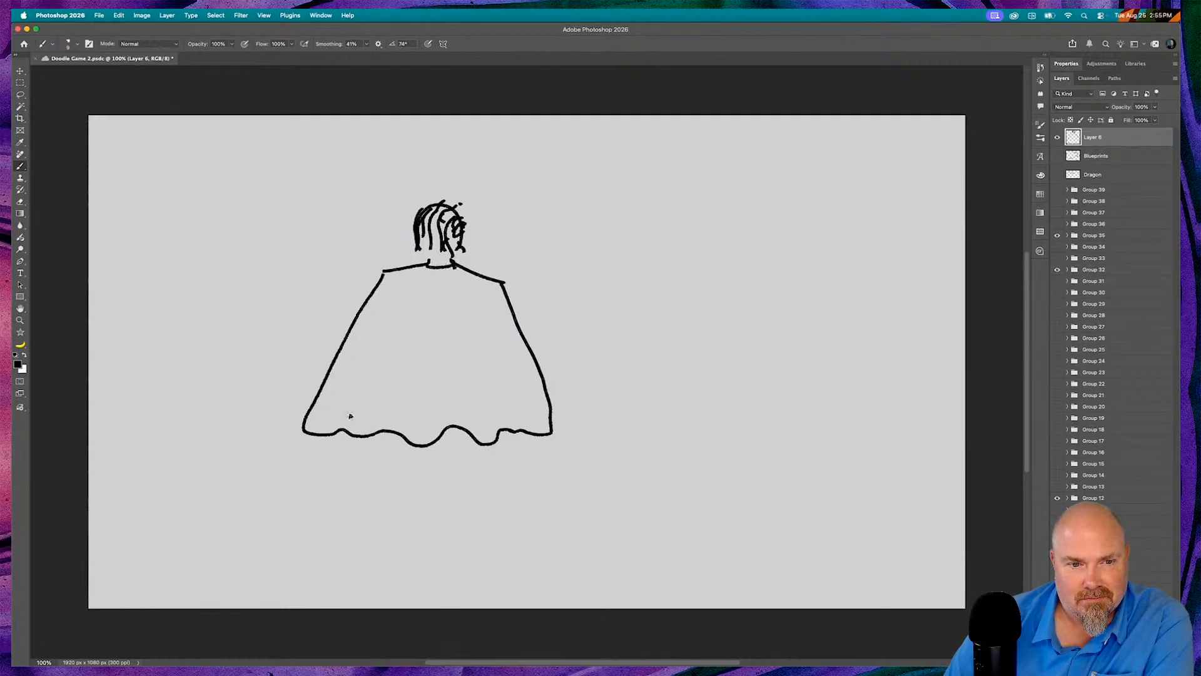
{"action": "mouse_move", "coordinate": [380, 431]}
{"action": "left_mouse_down"}
{"action": "mouse_move", "coordinate": [365, 457]}
{"action": "mouse_move", "coordinate": [387, 455]}
{"action": "mouse_move", "coordinate": [393, 433]}
{"action": "left_mouse_up"}
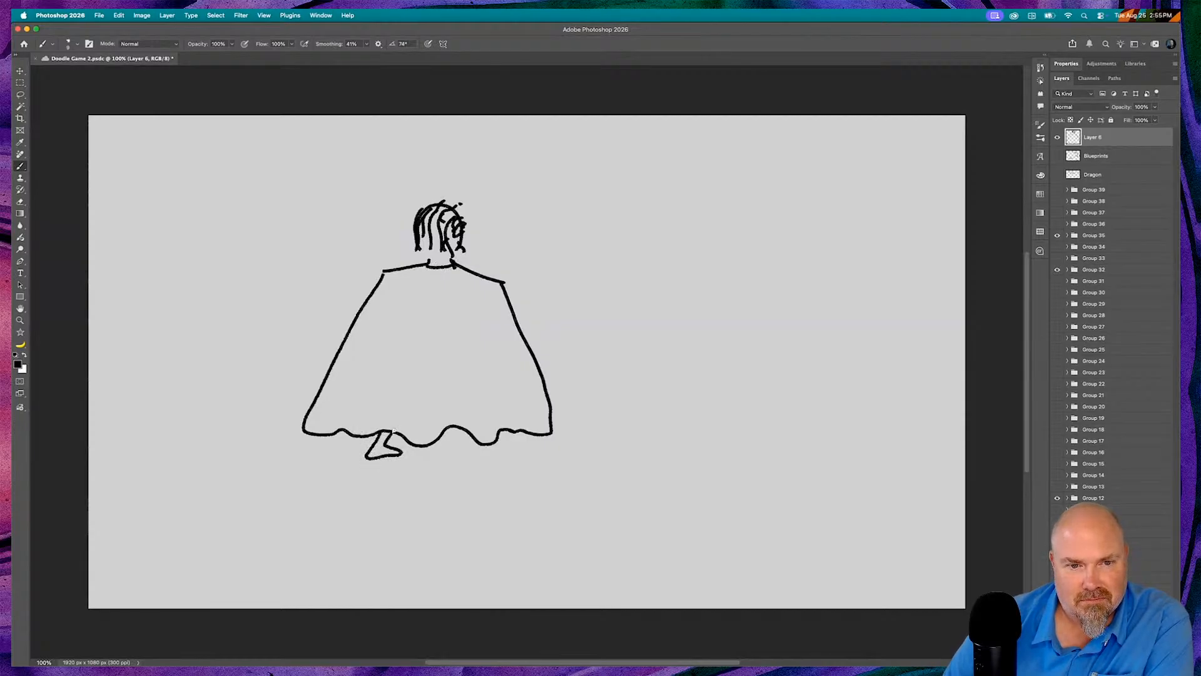
{"action": "left_click_drag", "start_coordinate": [478, 440], "coordinate": [474, 442]}
{"action": "mouse_move", "coordinate": [455, 449]}
{"action": "left_mouse_down"}
{"action": "mouse_move", "coordinate": [486, 453]}
{"action": "mouse_move", "coordinate": [464, 434]}
{"action": "left_mouse_up"}
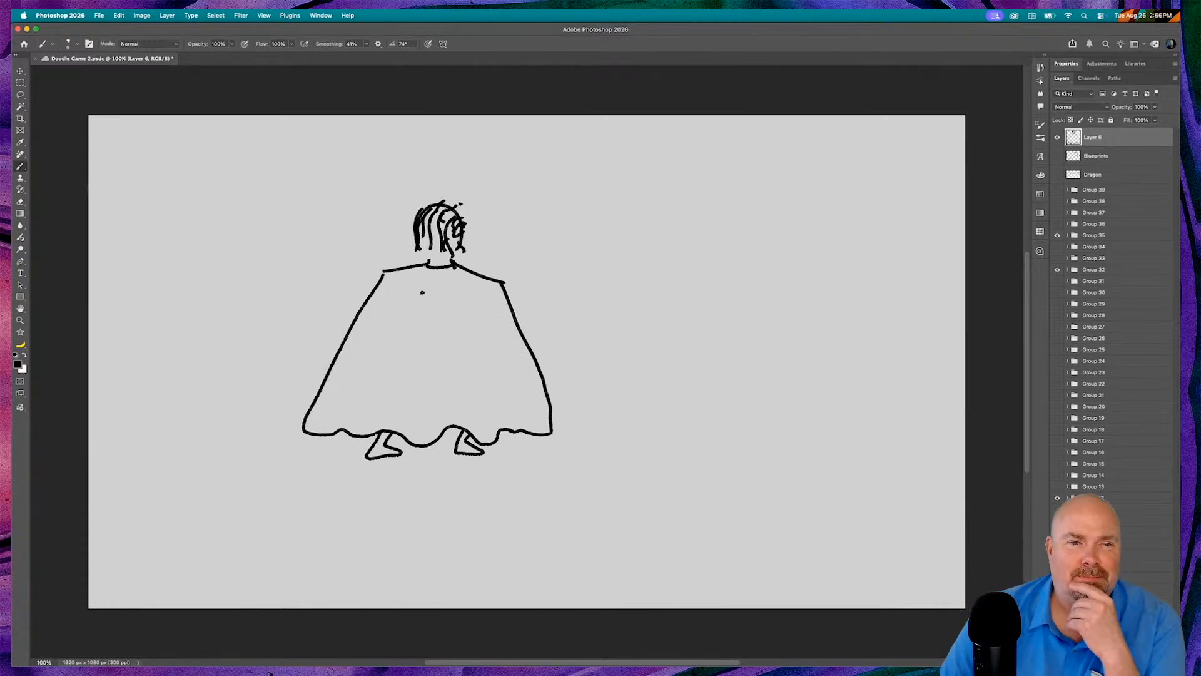
- Draw an emblem lettered "SK" on the cape and handwrite "UMA" above a horizontal blank line beside the figure
{"action": "mouse_move", "coordinate": [421, 296]}
{"action": "left_mouse_down"}
{"action": "mouse_move", "coordinate": [460, 294]}
{"action": "mouse_move", "coordinate": [469, 325]}
{"action": "mouse_move", "coordinate": [414, 333]}
{"action": "mouse_move", "coordinate": [405, 320]}
{"action": "mouse_move", "coordinate": [420, 297]}
{"action": "mouse_move", "coordinate": [425, 326]}
{"action": "mouse_move", "coordinate": [417, 320]}
{"action": "mouse_move", "coordinate": [447, 325]}
{"action": "mouse_move", "coordinate": [455, 300]}
{"action": "mouse_move", "coordinate": [469, 325]}
{"action": "left_mouse_up"}
{"action": "left_click", "coordinate": [468, 324]}
{"action": "left_click", "coordinate": [447, 326]}
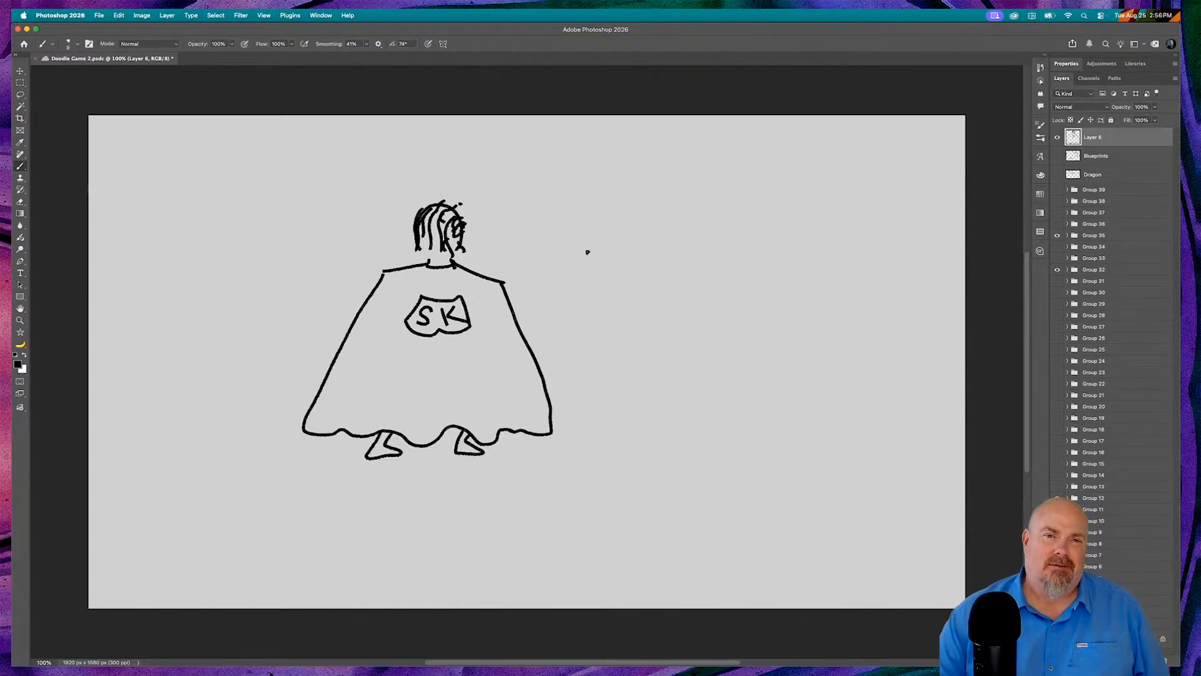
{"action": "mouse_move", "coordinate": [568, 220]}
{"action": "left_mouse_down"}
{"action": "mouse_move", "coordinate": [585, 248]}
{"action": "mouse_move", "coordinate": [590, 221]}
{"action": "mouse_move", "coordinate": [606, 250]}
{"action": "mouse_move", "coordinate": [635, 226]}
{"action": "mouse_move", "coordinate": [638, 255]}
{"action": "mouse_move", "coordinate": [675, 254]}
{"action": "mouse_move", "coordinate": [673, 243]}
{"action": "left_mouse_up"}
{"action": "left_click_drag", "start_coordinate": [604, 275], "coordinate": [737, 273]}
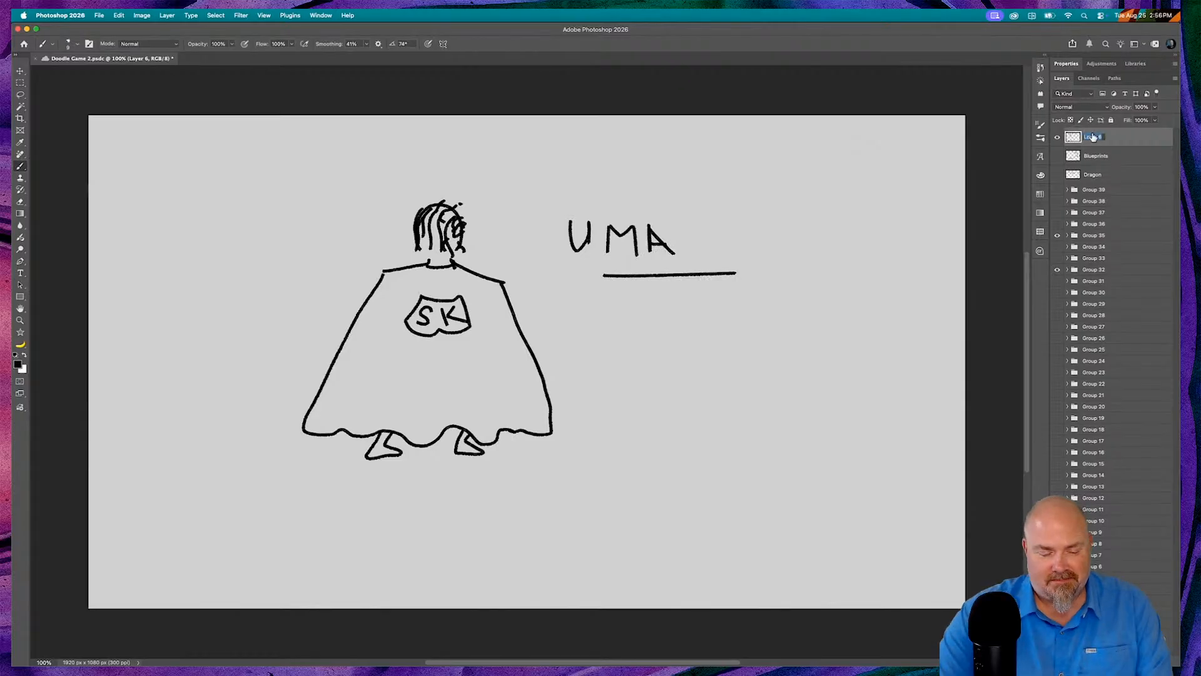
- Rename the caped figure's layer as Cape, hide it and add a new blank layer
{"action": "type", "text": "Cape"}
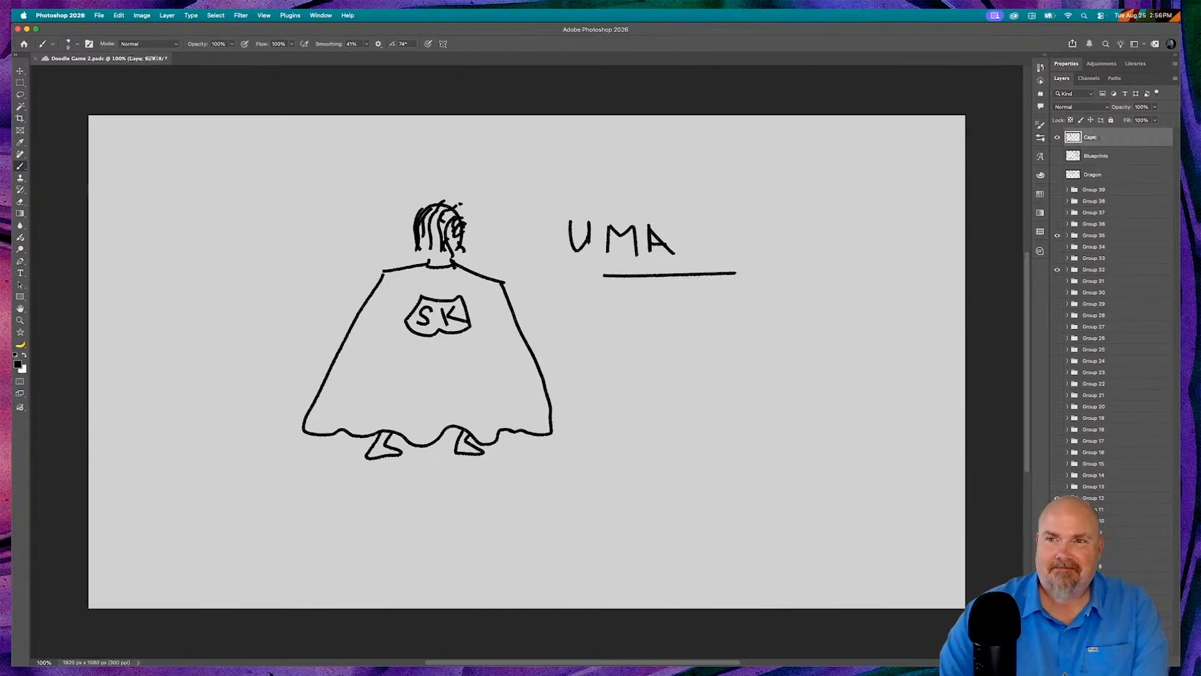
{"action": "left_click", "coordinate": [1056, 138]}
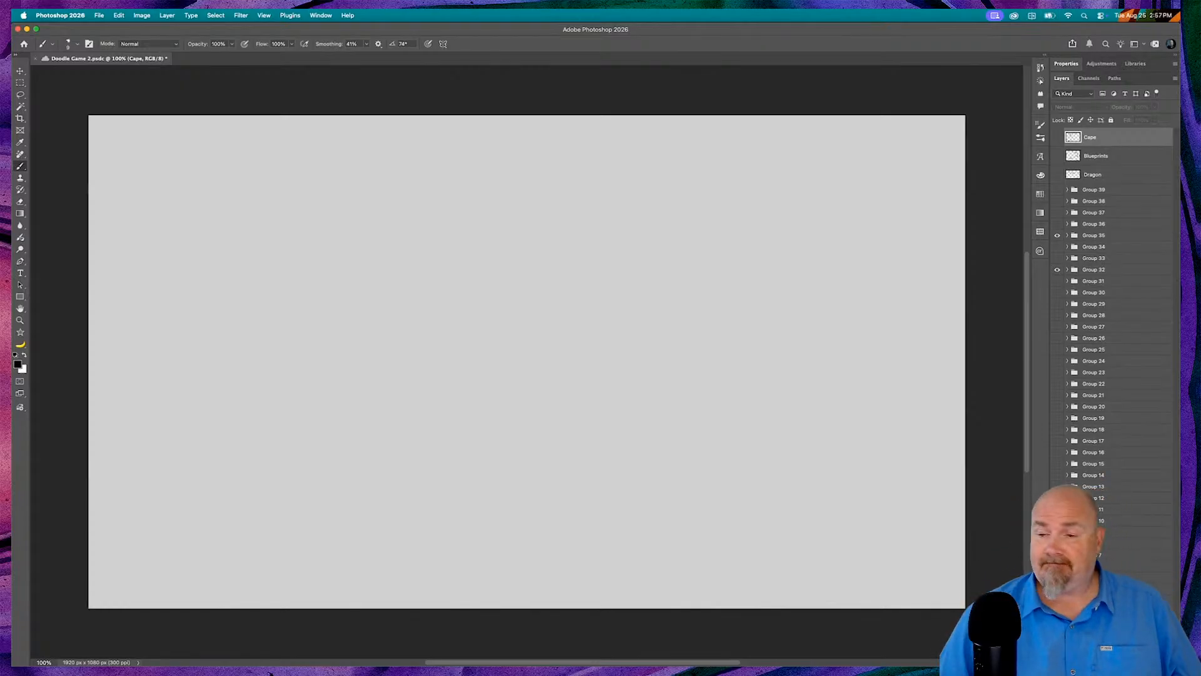
{"action": "key", "text": "alt+shift+super+n"}
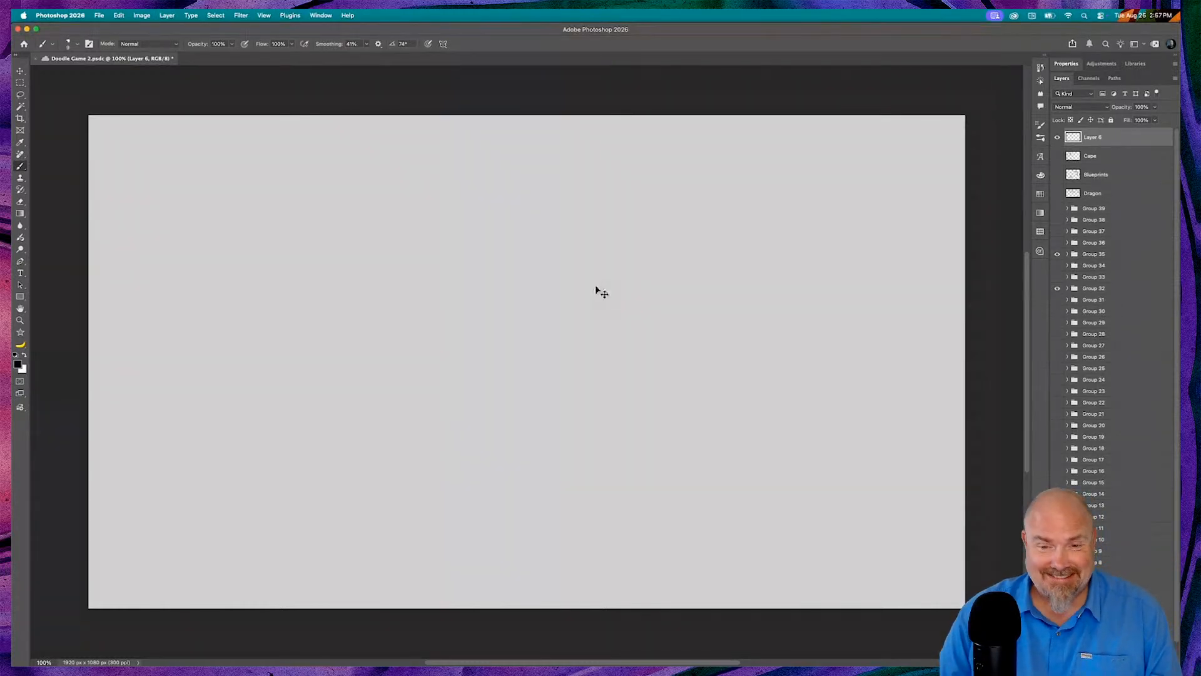
{"action": "key", "text": "super+Tab"}
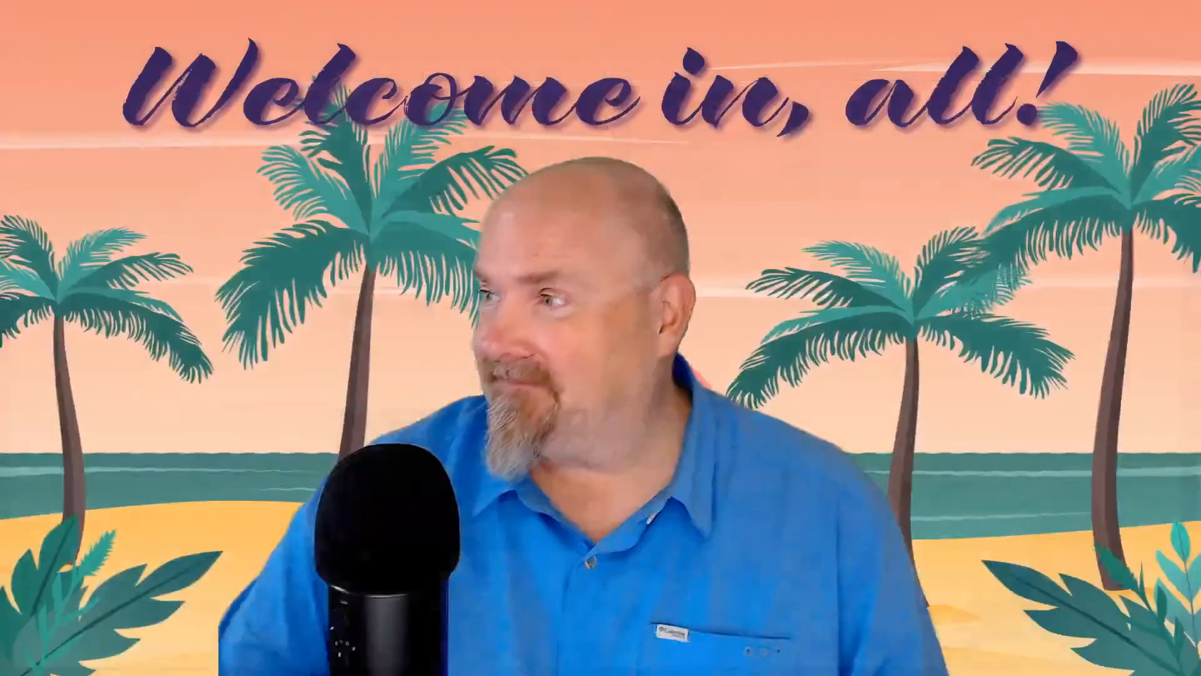
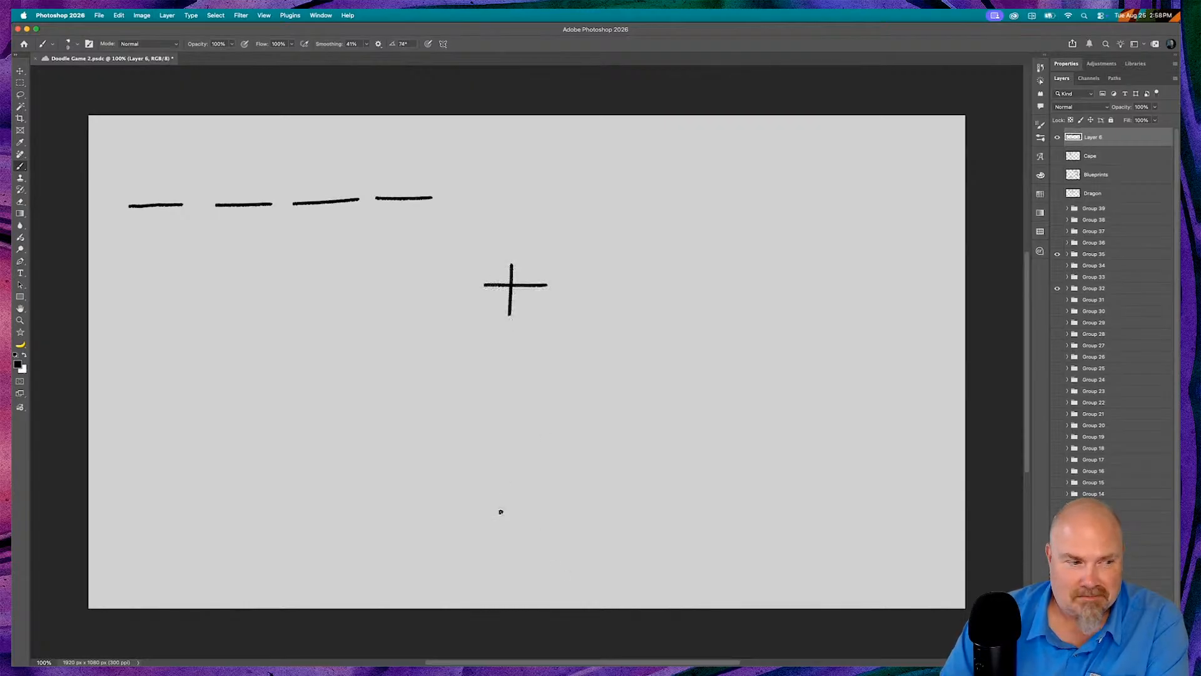
- Draw two overlapping ground slabs colliding below the plus sign, with short motion dashes around both ends of the overlap
{"action": "mouse_move", "coordinate": [488, 516]}
{"action": "left_mouse_down"}
{"action": "mouse_move", "coordinate": [644, 483]}
{"action": "mouse_move", "coordinate": [656, 509]}
{"action": "mouse_move", "coordinate": [623, 527]}
{"action": "mouse_move", "coordinate": [469, 551]}
{"action": "left_mouse_up"}
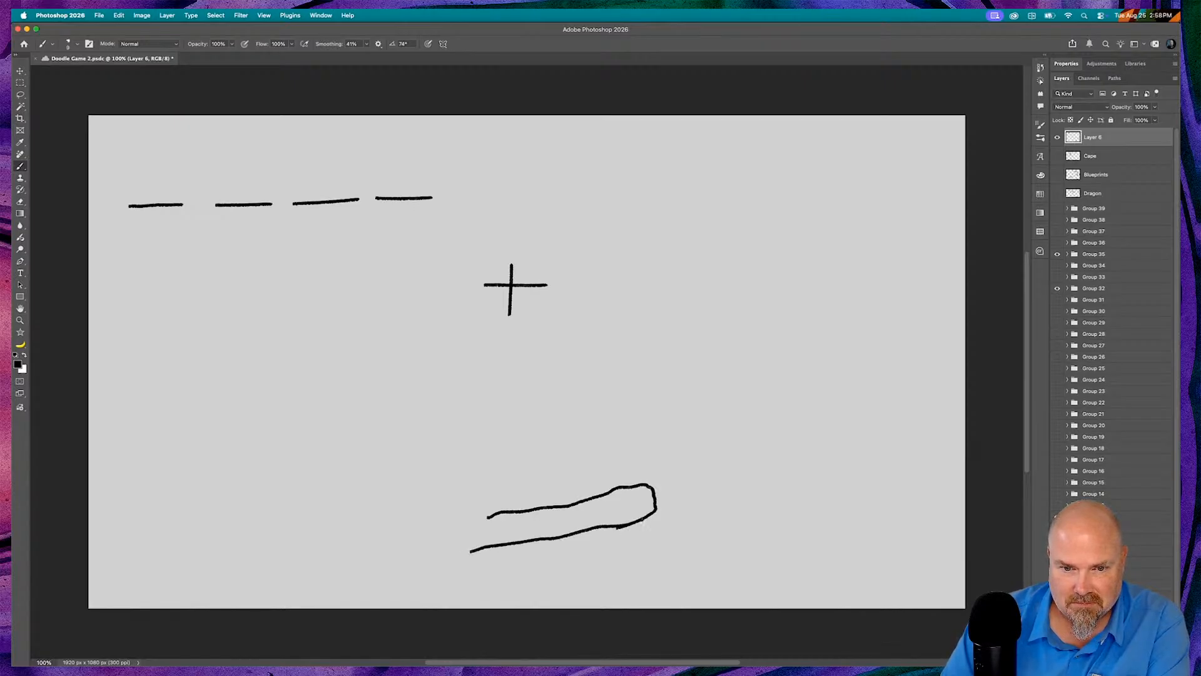
{"action": "left_click_drag", "start_coordinate": [654, 513], "coordinate": [713, 500]}
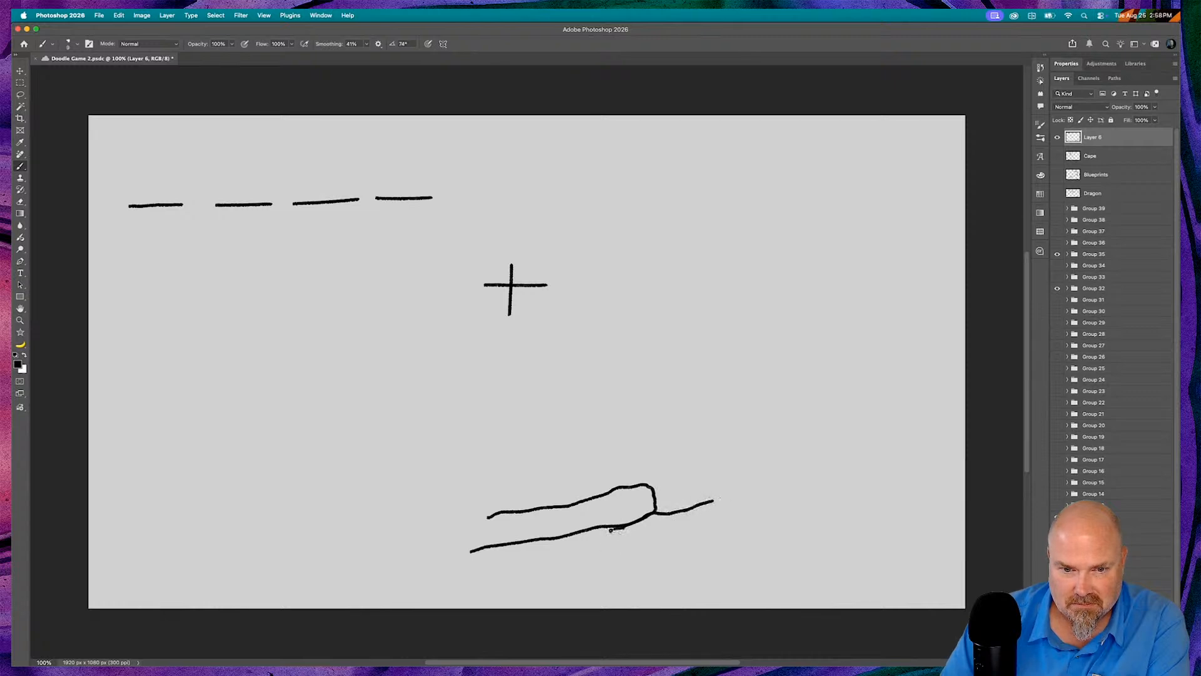
{"action": "mouse_move", "coordinate": [610, 530]}
{"action": "left_mouse_down"}
{"action": "mouse_move", "coordinate": [621, 564]}
{"action": "mouse_move", "coordinate": [798, 535]}
{"action": "left_mouse_up"}
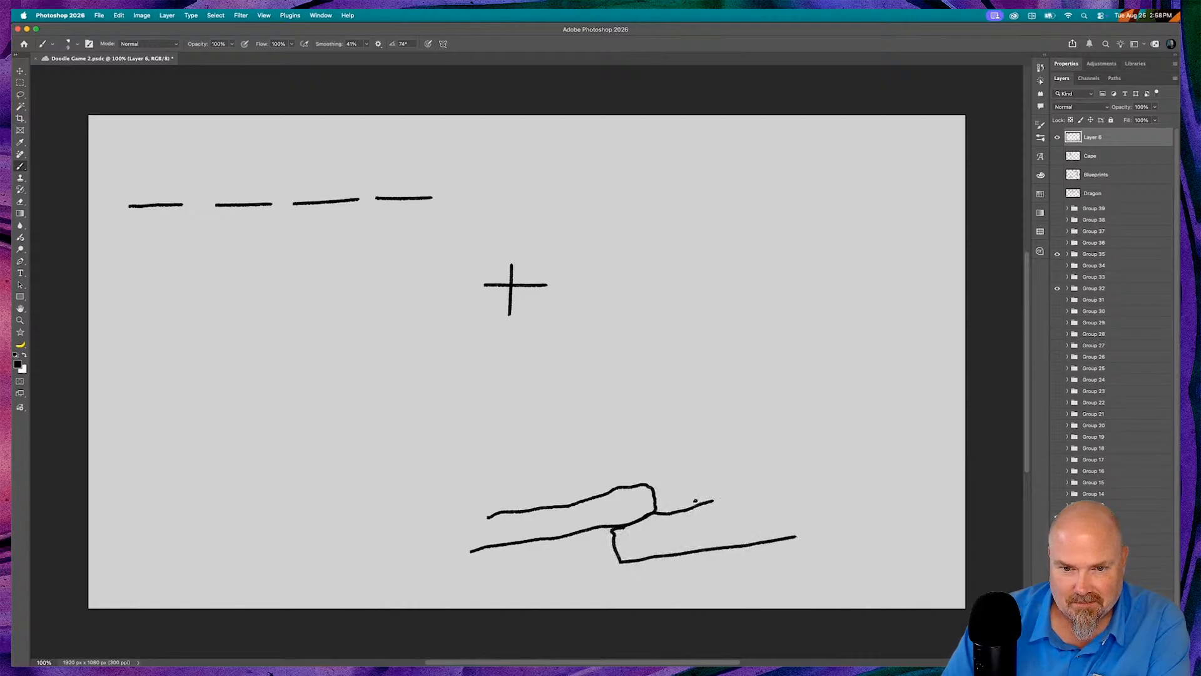
{"action": "left_click_drag", "start_coordinate": [716, 500], "coordinate": [820, 487]}
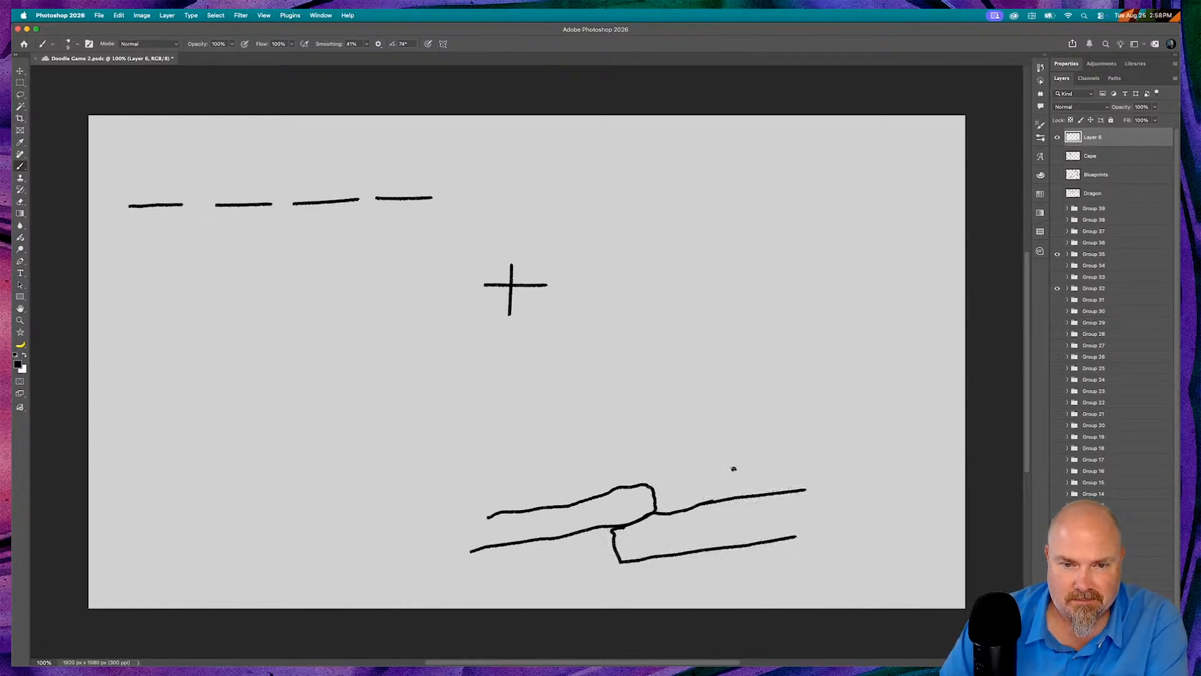
{"action": "mouse_move", "coordinate": [615, 473]}
{"action": "left_mouse_down"}
{"action": "mouse_move", "coordinate": [644, 461]}
{"action": "mouse_move", "coordinate": [671, 491]}
{"action": "mouse_move", "coordinate": [653, 468]}
{"action": "mouse_move", "coordinate": [670, 499]}
{"action": "left_mouse_up"}
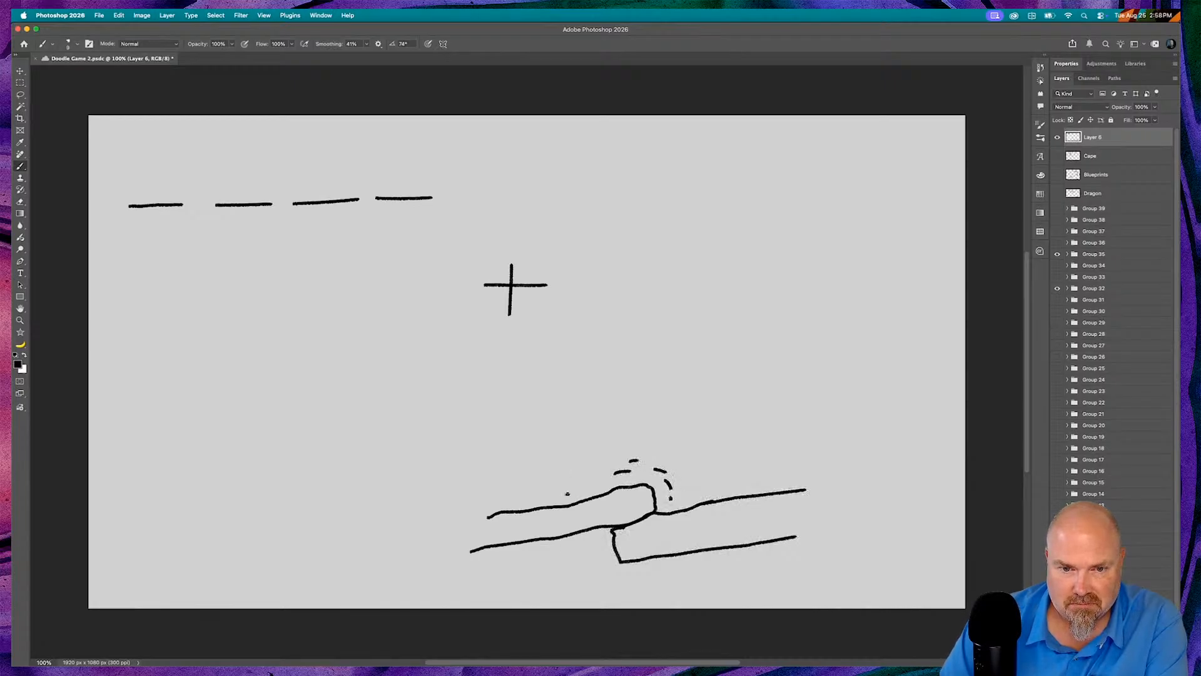
{"action": "left_click_drag", "start_coordinate": [594, 538], "coordinate": [607, 573]}
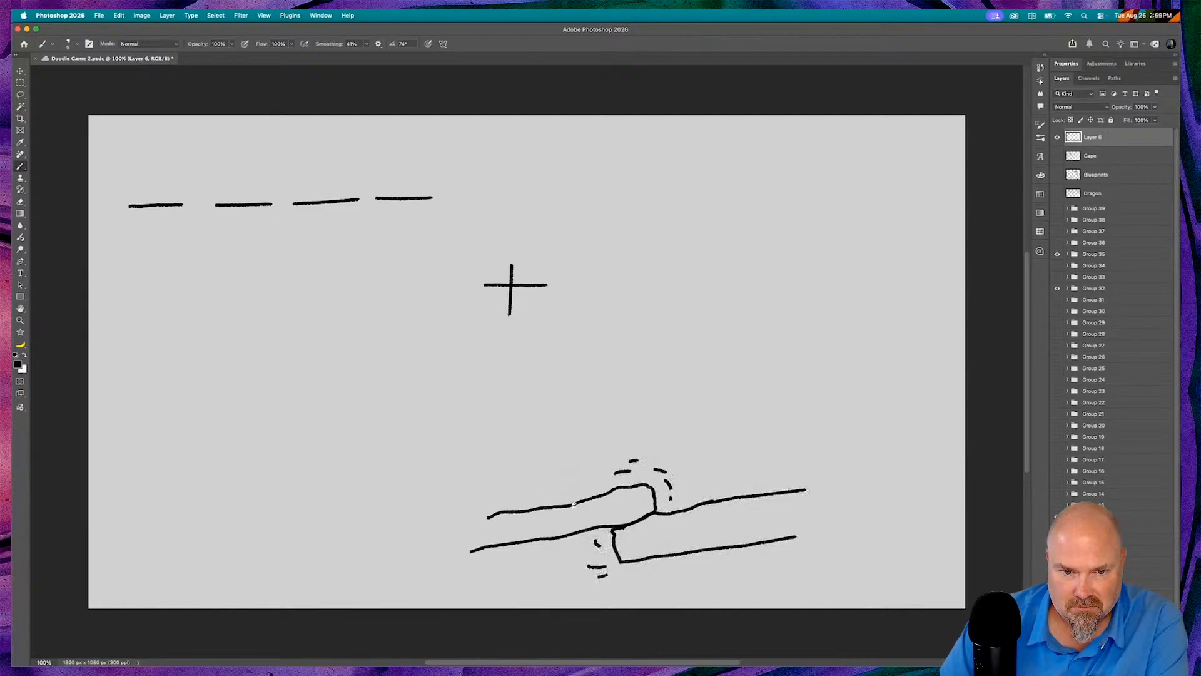
- Draw a volcano on the raised slab, with streaks erupting from the crater and lava lines running down its slope
{"action": "mouse_move", "coordinate": [572, 503]}
{"action": "left_mouse_down"}
{"action": "mouse_move", "coordinate": [544, 448]}
{"action": "mouse_move", "coordinate": [510, 454]}
{"action": "mouse_move", "coordinate": [480, 517]}
{"action": "left_mouse_up"}
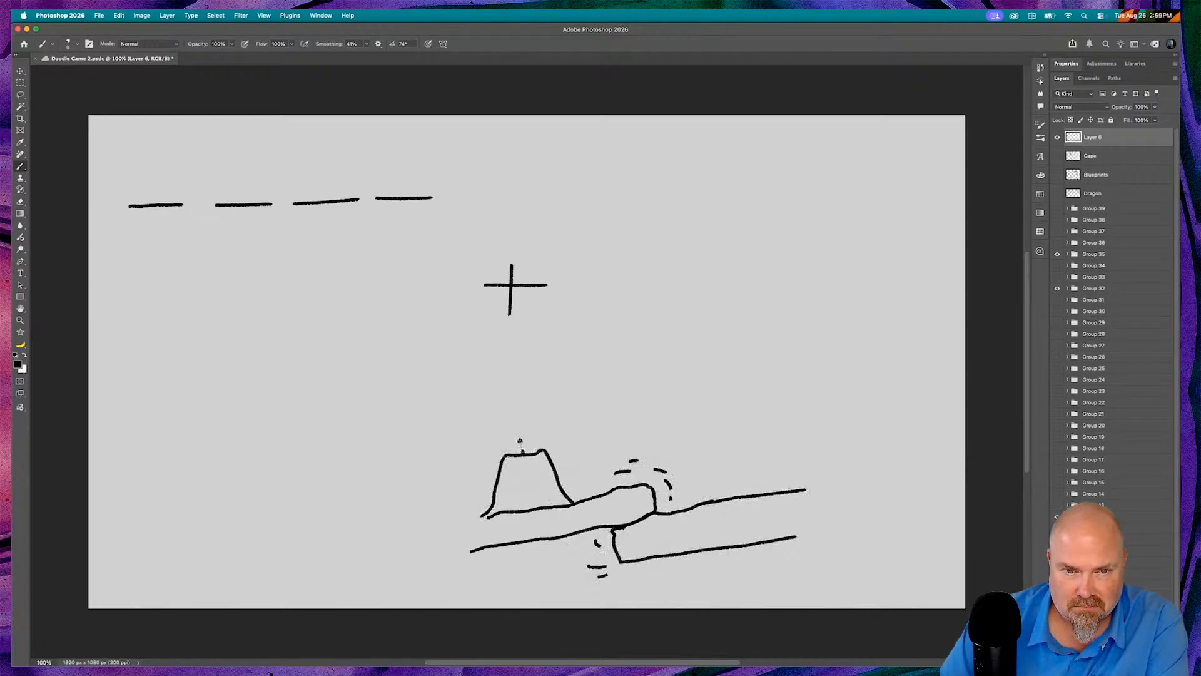
{"action": "mouse_move", "coordinate": [522, 451]}
{"action": "left_mouse_down"}
{"action": "mouse_move", "coordinate": [466, 392]}
{"action": "mouse_move", "coordinate": [530, 437]}
{"action": "mouse_move", "coordinate": [568, 395]}
{"action": "left_mouse_up"}
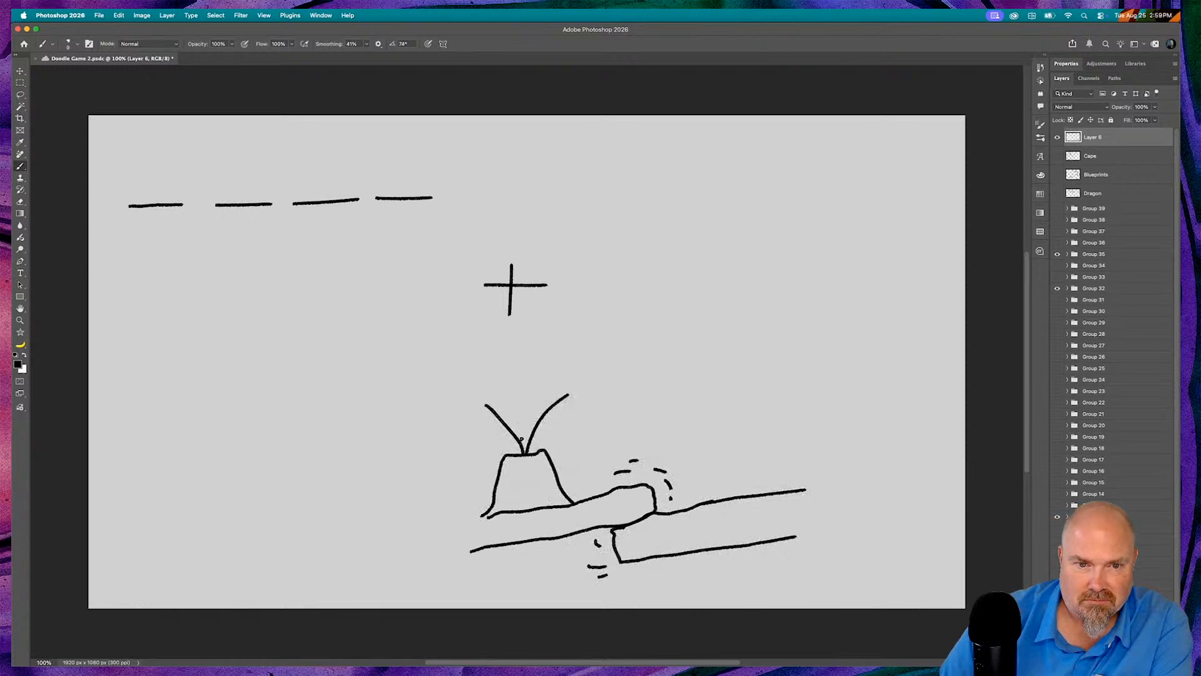
{"action": "left_click_drag", "start_coordinate": [522, 438], "coordinate": [497, 394]}
{"action": "left_click_drag", "start_coordinate": [517, 456], "coordinate": [501, 510]}
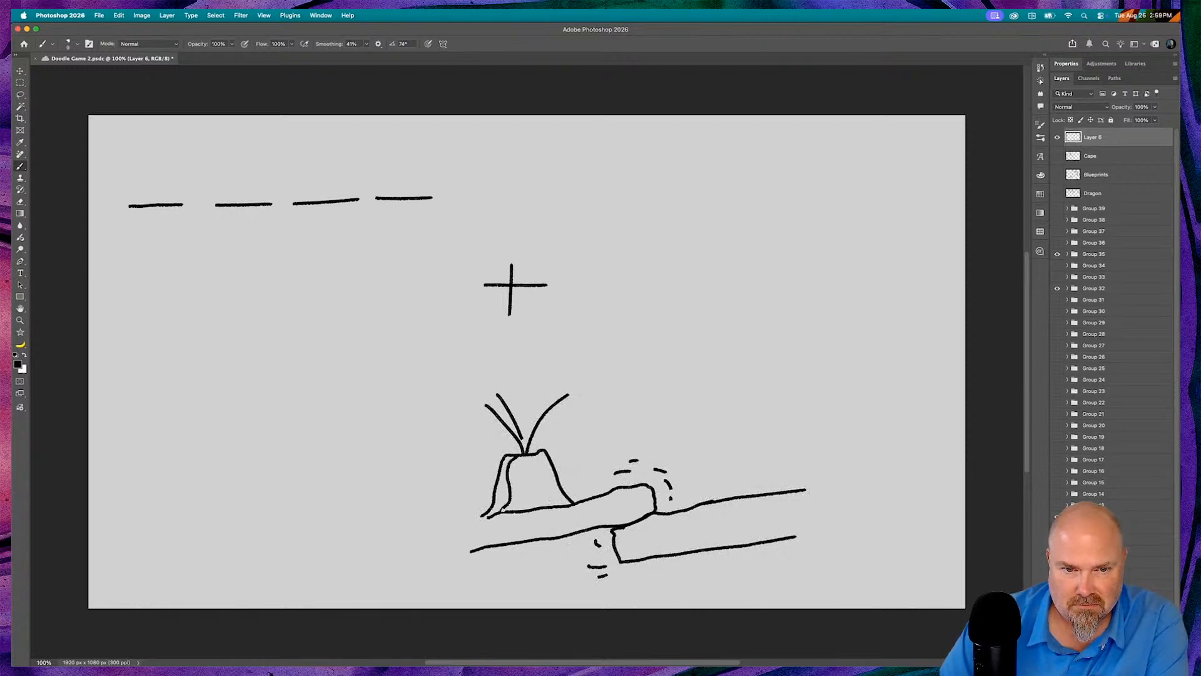
{"action": "left_click_drag", "start_coordinate": [525, 450], "coordinate": [526, 510]}
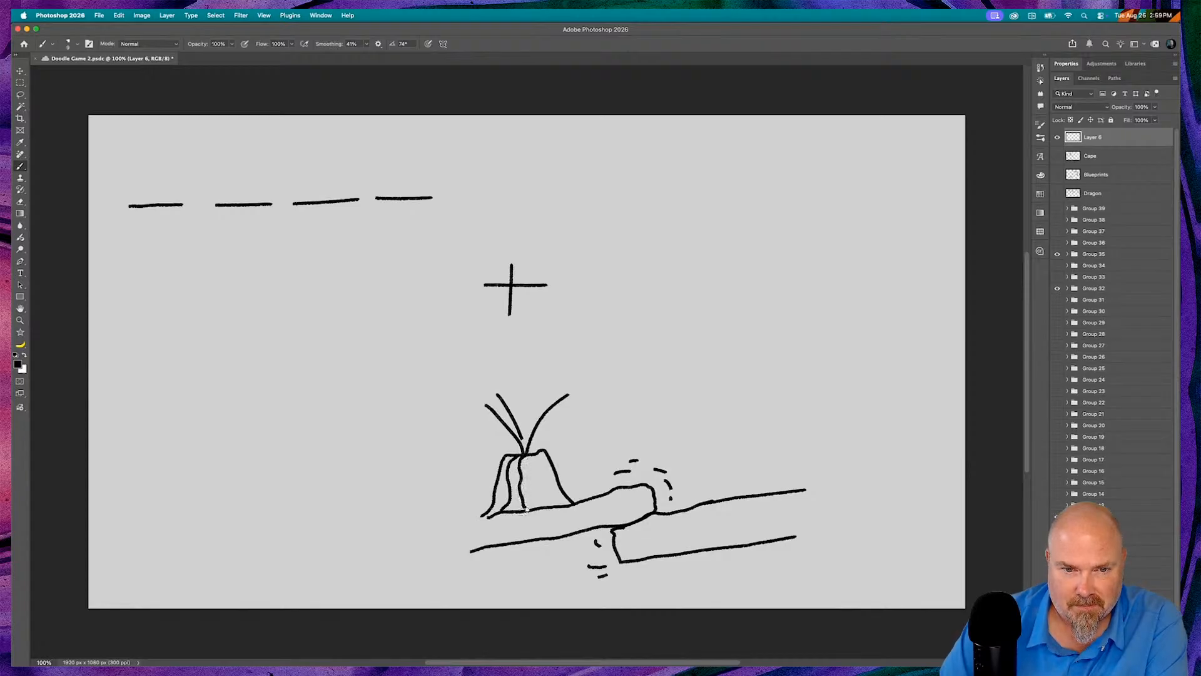
- Add more eruption streaks, a flying rock and scattered dashes above and around the volcano's crater
{"action": "mouse_move", "coordinate": [533, 436]}
{"action": "left_mouse_down"}
{"action": "mouse_move", "coordinate": [553, 395]}
{"action": "mouse_move", "coordinate": [501, 384]}
{"action": "mouse_move", "coordinate": [521, 378]}
{"action": "mouse_move", "coordinate": [466, 349]}
{"action": "left_mouse_up"}
{"action": "left_click_drag", "start_coordinate": [463, 390], "coordinate": [443, 371]}
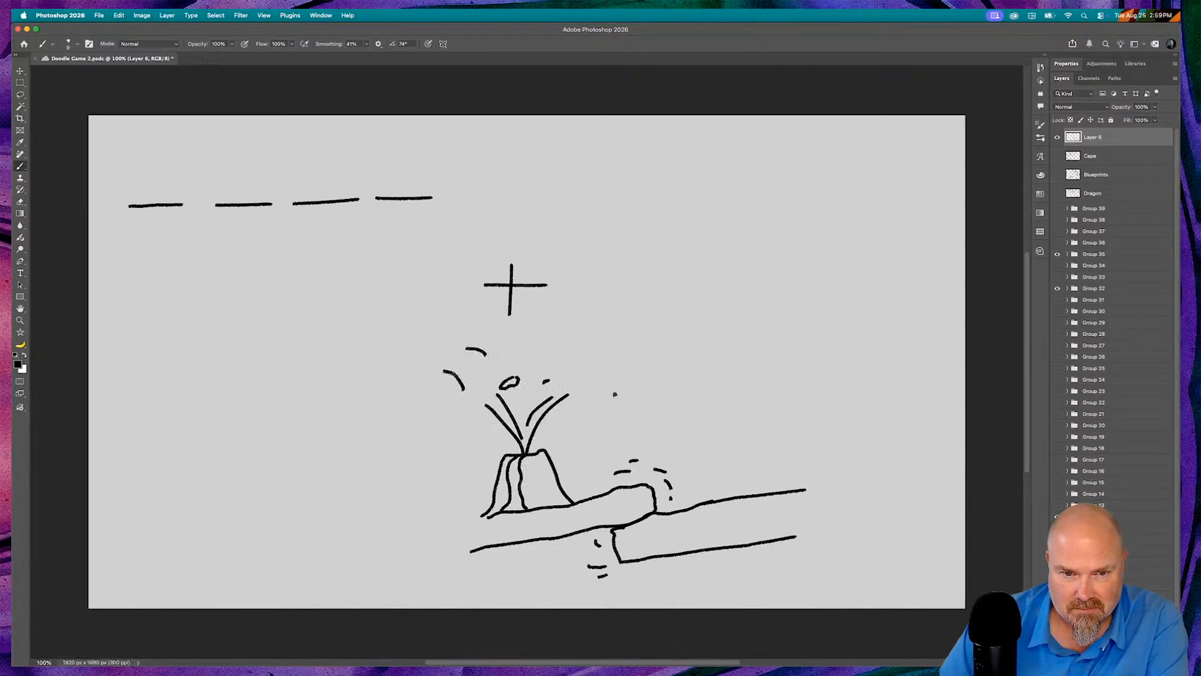
{"action": "left_click_drag", "start_coordinate": [551, 420], "coordinate": [600, 380]}
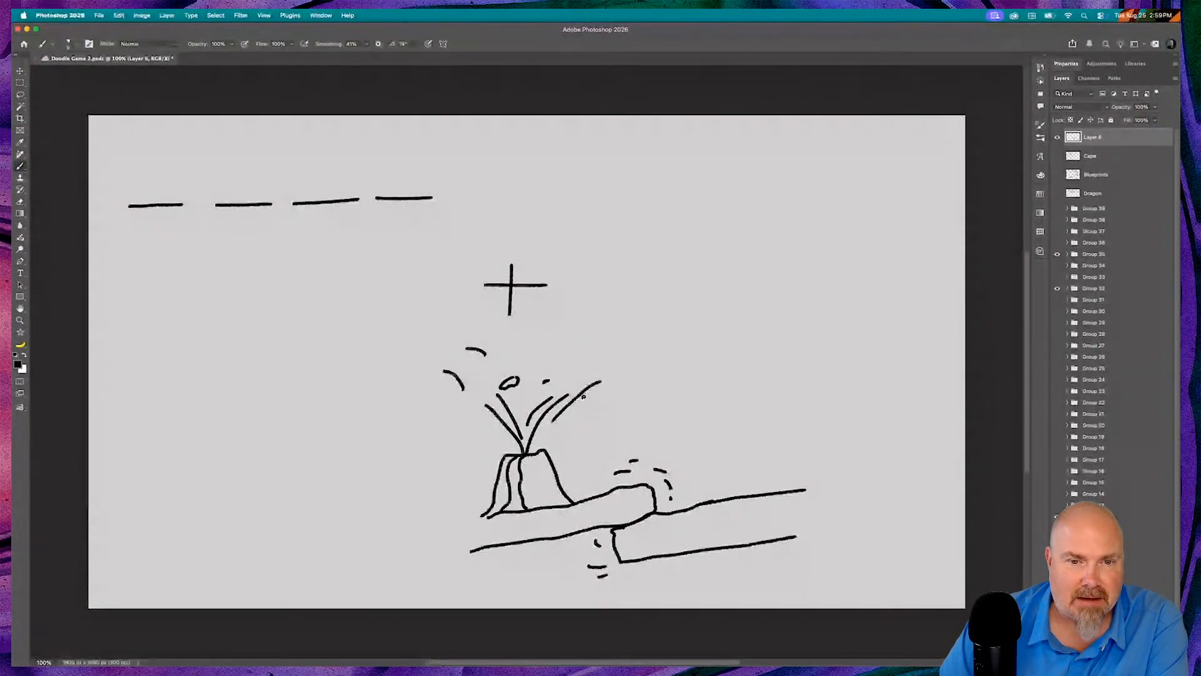
{"action": "left_click_drag", "start_coordinate": [555, 429], "coordinate": [569, 422]}
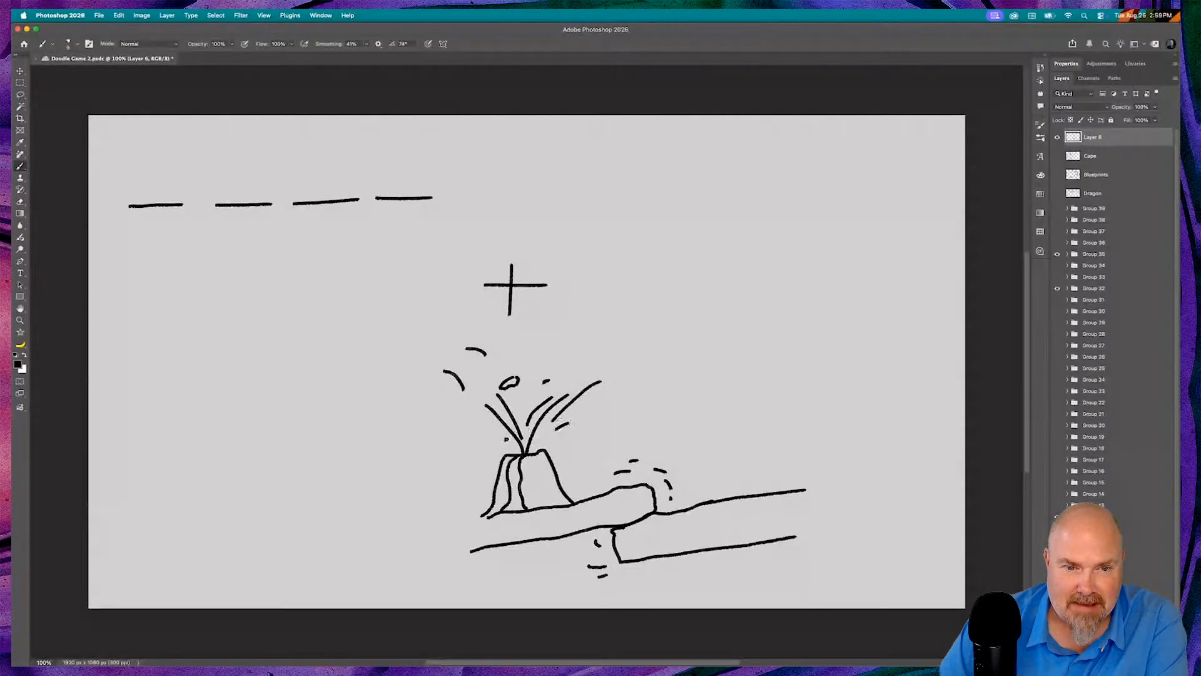
{"action": "left_click_drag", "start_coordinate": [492, 431], "coordinate": [566, 424]}
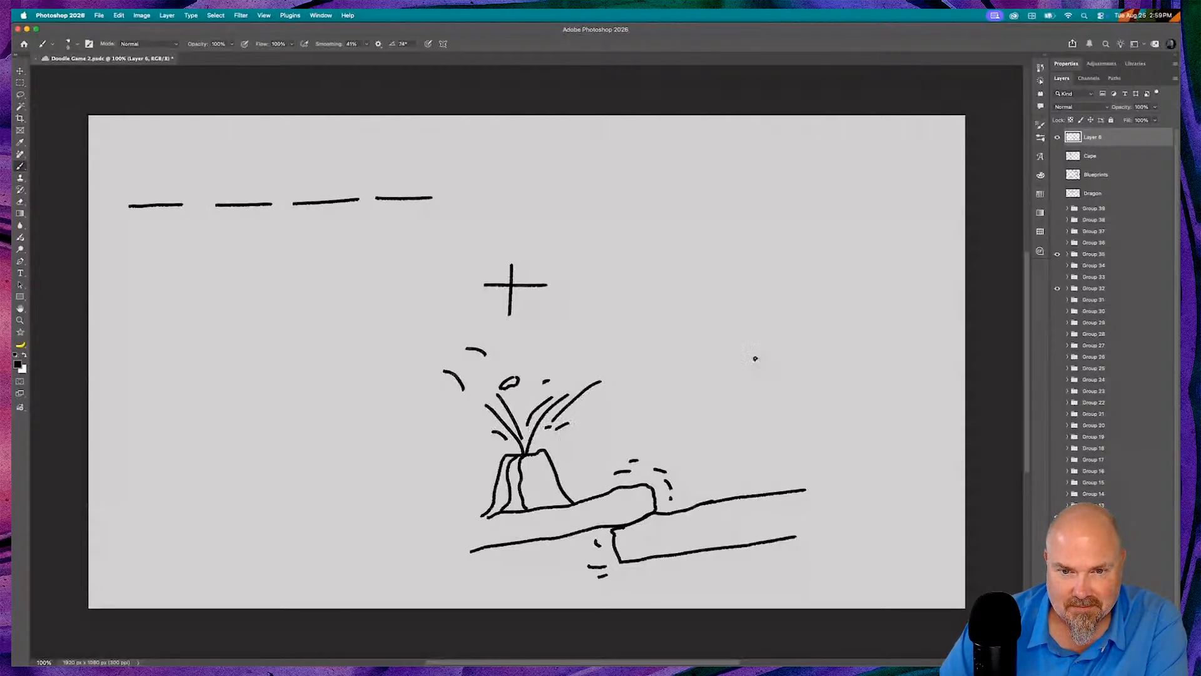
- Draw an arrow pointing down at the junction of the slabs, and undo a trial vertical line beside the drawing
{"action": "mouse_move", "coordinate": [693, 351]}
{"action": "left_mouse_down"}
{"action": "mouse_move", "coordinate": [673, 468]}
{"action": "mouse_move", "coordinate": [699, 449]}
{"action": "left_mouse_up"}
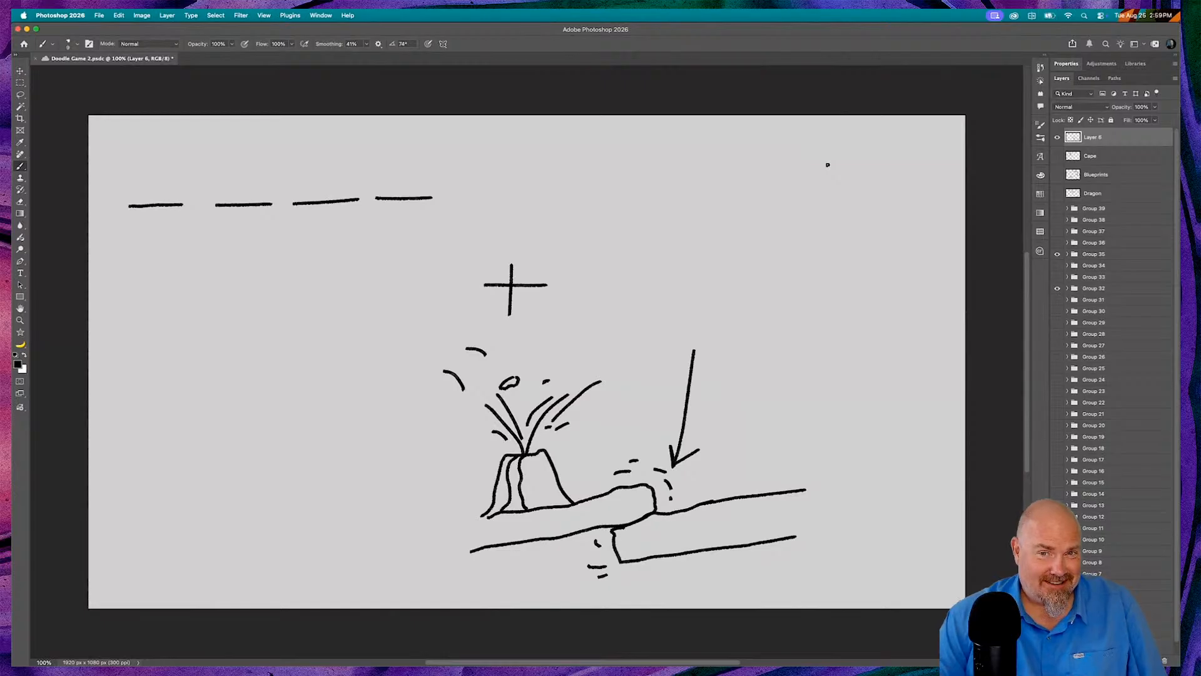
{"action": "left_click_drag", "start_coordinate": [822, 152], "coordinate": [822, 300]}
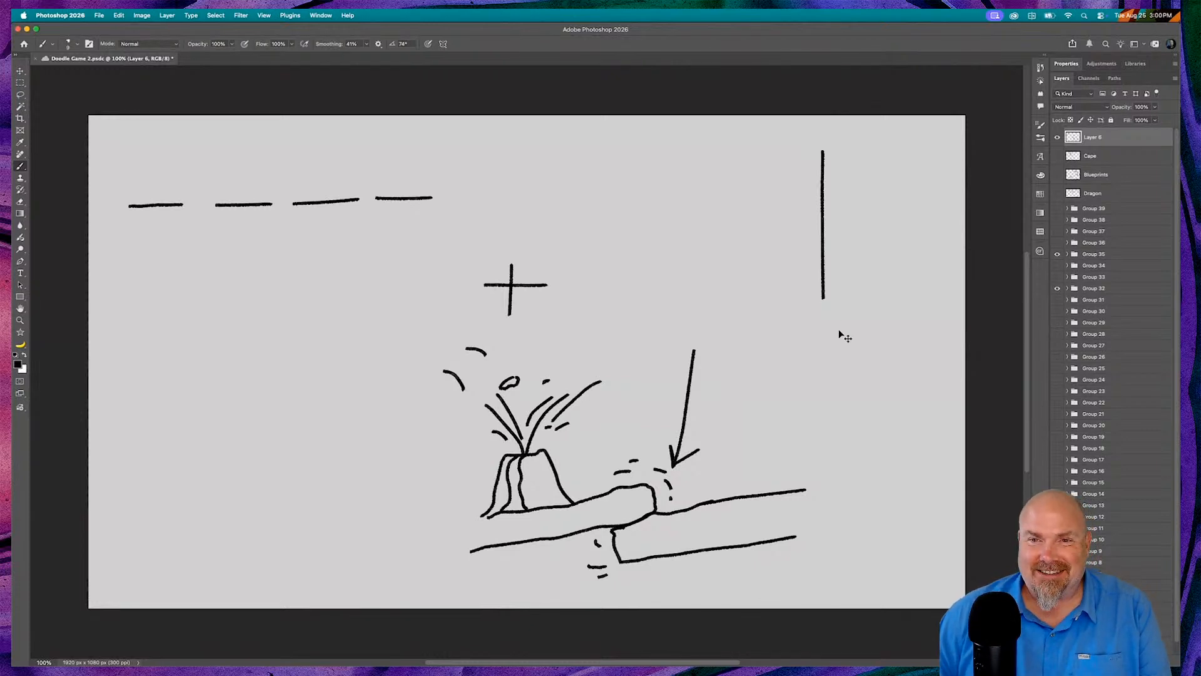
{"action": "key", "text": "super+z"}
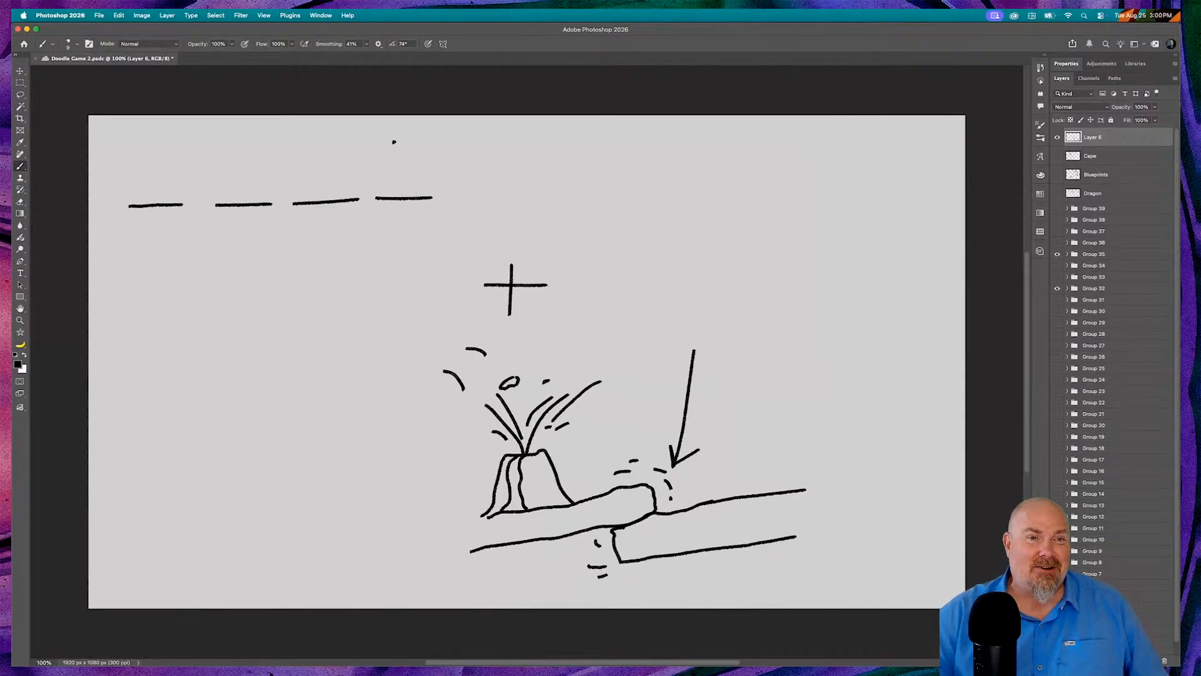
- Number the four blank lines 1 to 4 and handwrite a "D" above the fourth blank
{"action": "left_click_drag", "start_coordinate": [156, 223], "coordinate": [154, 247]}
{"action": "left_click_drag", "start_coordinate": [225, 228], "coordinate": [252, 248]}
{"action": "mouse_move", "coordinate": [309, 224]}
{"action": "left_mouse_down"}
{"action": "mouse_move", "coordinate": [319, 245]}
{"action": "mouse_move", "coordinate": [305, 247]}
{"action": "left_mouse_up"}
{"action": "left_click", "coordinate": [386, 248]}
{"action": "left_click_drag", "start_coordinate": [385, 219], "coordinate": [398, 259]}
{"action": "left_click_drag", "start_coordinate": [388, 143], "coordinate": [391, 185]}
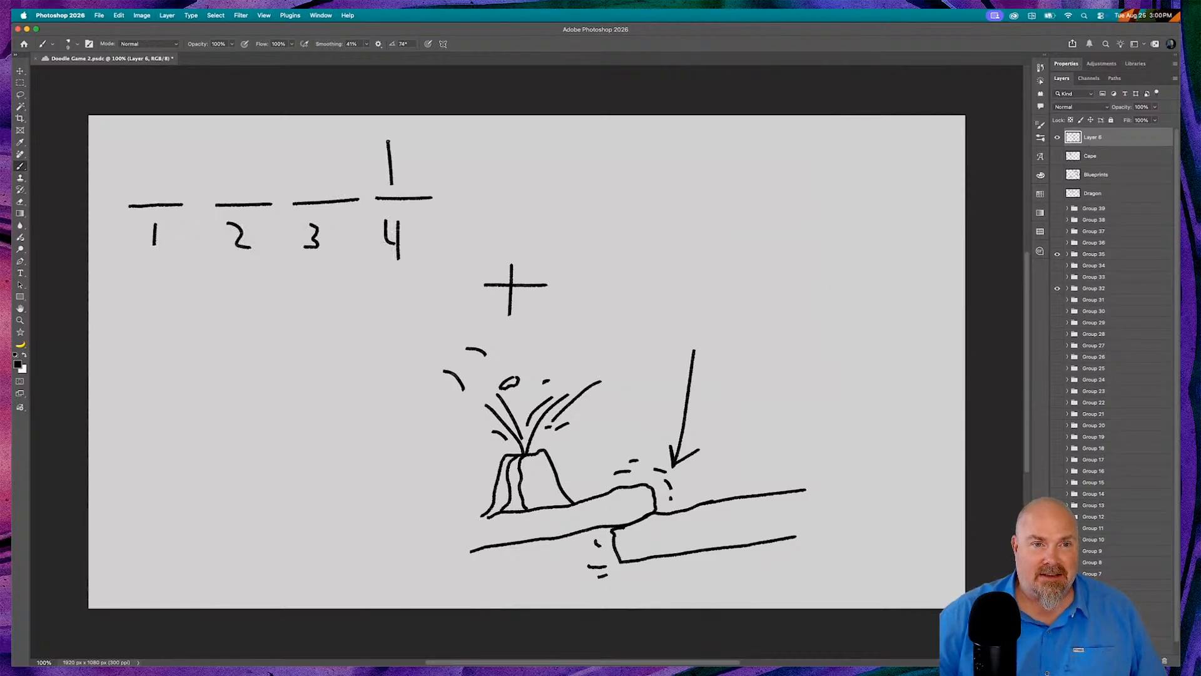
{"action": "mouse_move", "coordinate": [387, 141]}
{"action": "left_mouse_down"}
{"action": "mouse_move", "coordinate": [415, 151]}
{"action": "mouse_move", "coordinate": [418, 175]}
{"action": "mouse_move", "coordinate": [390, 186]}
{"action": "left_mouse_up"}
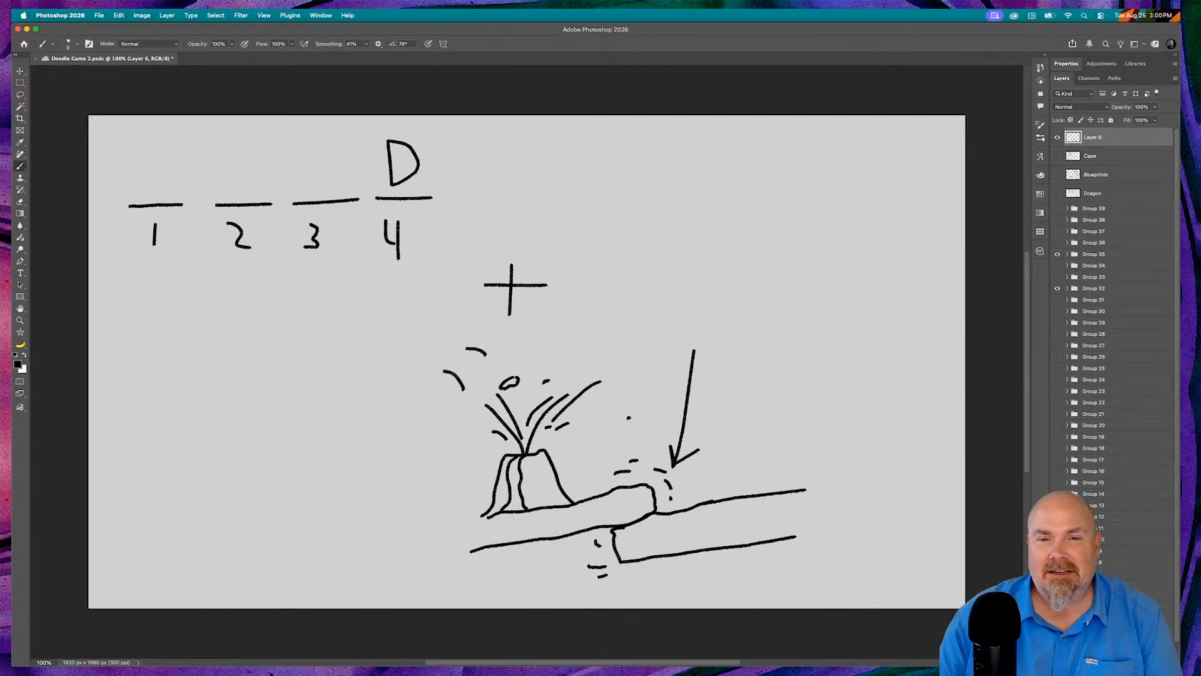
- Handwrite "Dev" above the arrow and draw a long horizontal line beneath it as a partial-word clue
{"action": "left_click", "coordinate": [681, 234]}
{"action": "mouse_move", "coordinate": [676, 187]}
{"action": "left_mouse_down"}
{"action": "mouse_move", "coordinate": [681, 233]}
{"action": "mouse_move", "coordinate": [712, 202]}
{"action": "mouse_move", "coordinate": [699, 223]}
{"action": "mouse_move", "coordinate": [650, 220]}
{"action": "mouse_move", "coordinate": [748, 221]}
{"action": "left_mouse_up"}
{"action": "mouse_move", "coordinate": [757, 199]}
{"action": "left_mouse_down"}
{"action": "mouse_move", "coordinate": [761, 216]}
{"action": "mouse_move", "coordinate": [782, 195]}
{"action": "left_mouse_up"}
{"action": "mouse_move", "coordinate": [691, 245]}
{"action": "left_mouse_down"}
{"action": "mouse_move", "coordinate": [872, 237]}
{"action": "mouse_move", "coordinate": [830, 239]}
{"action": "left_mouse_up"}
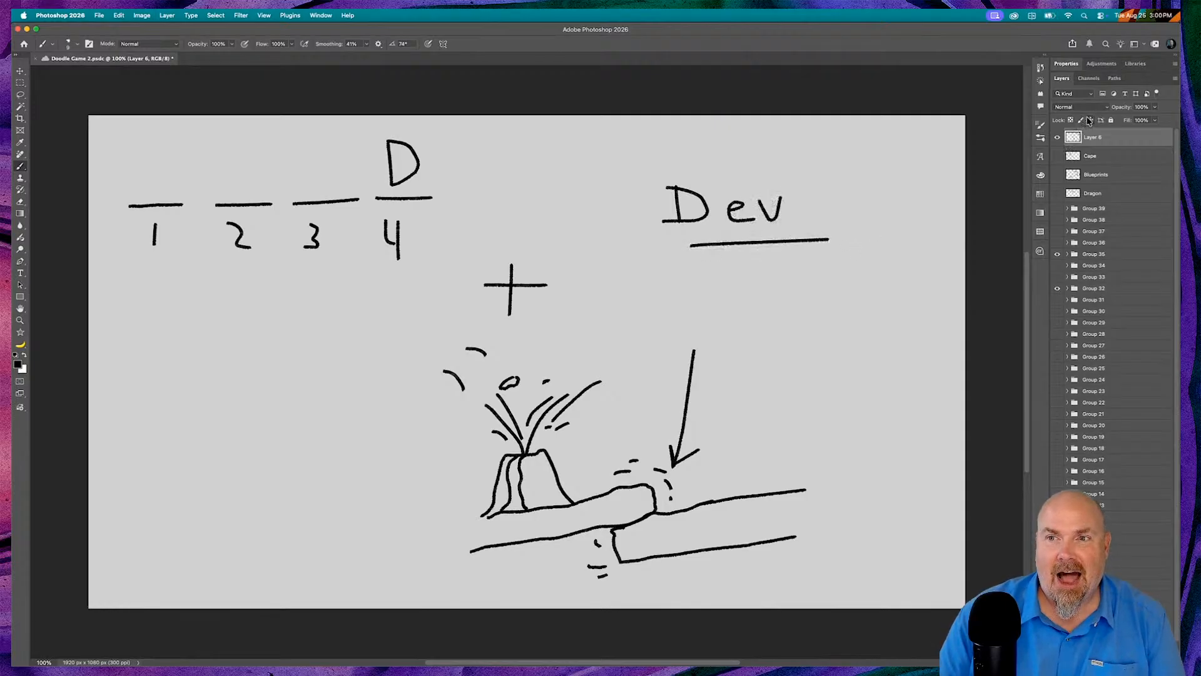
- Rename the volcano drawing's layer as Default
{"action": "double_click", "coordinate": [1094, 137]}
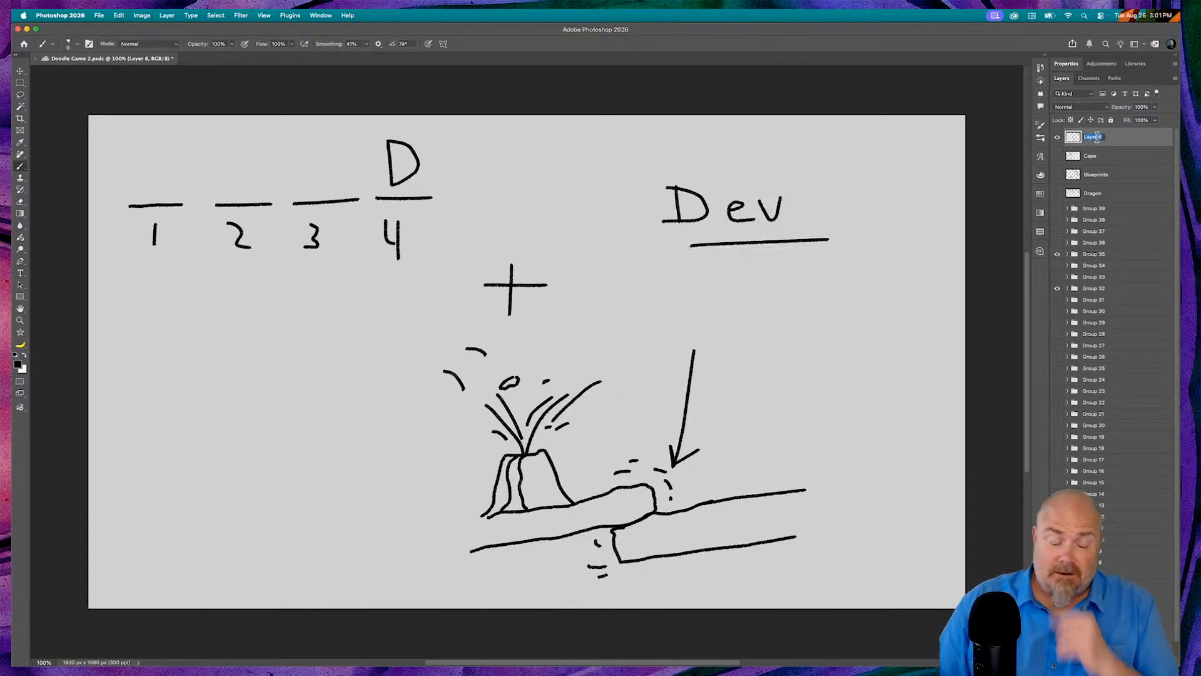
{"action": "type", "text": "Def"}
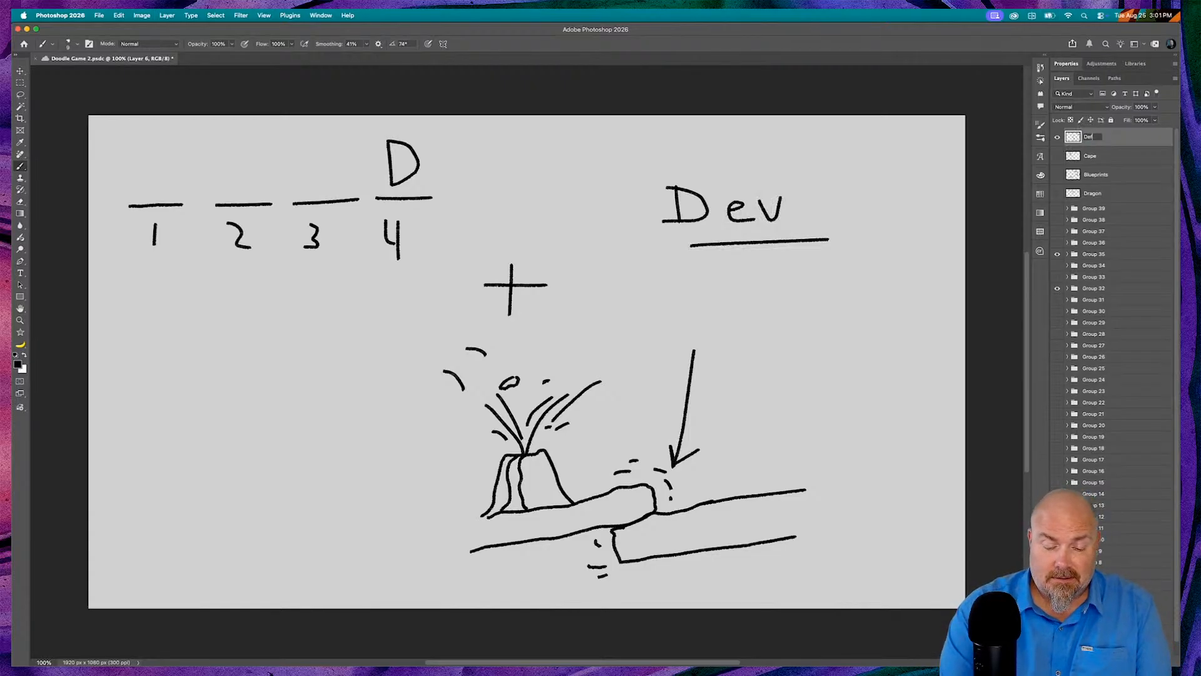
{"action": "type", "text": "ault"}
{"action": "key", "text": "Return"}
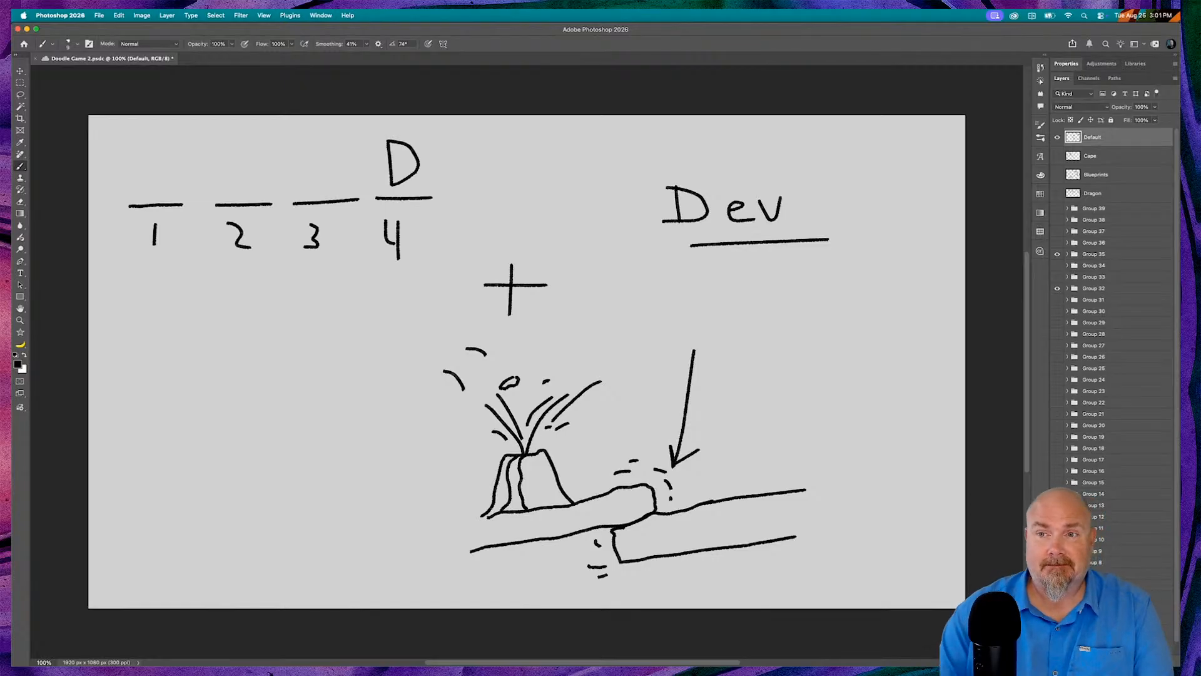
- Hide the Default layer, add a new blank layer and switch to the Pictionary Generator in Chrome
{"action": "left_click", "coordinate": [1057, 137]}
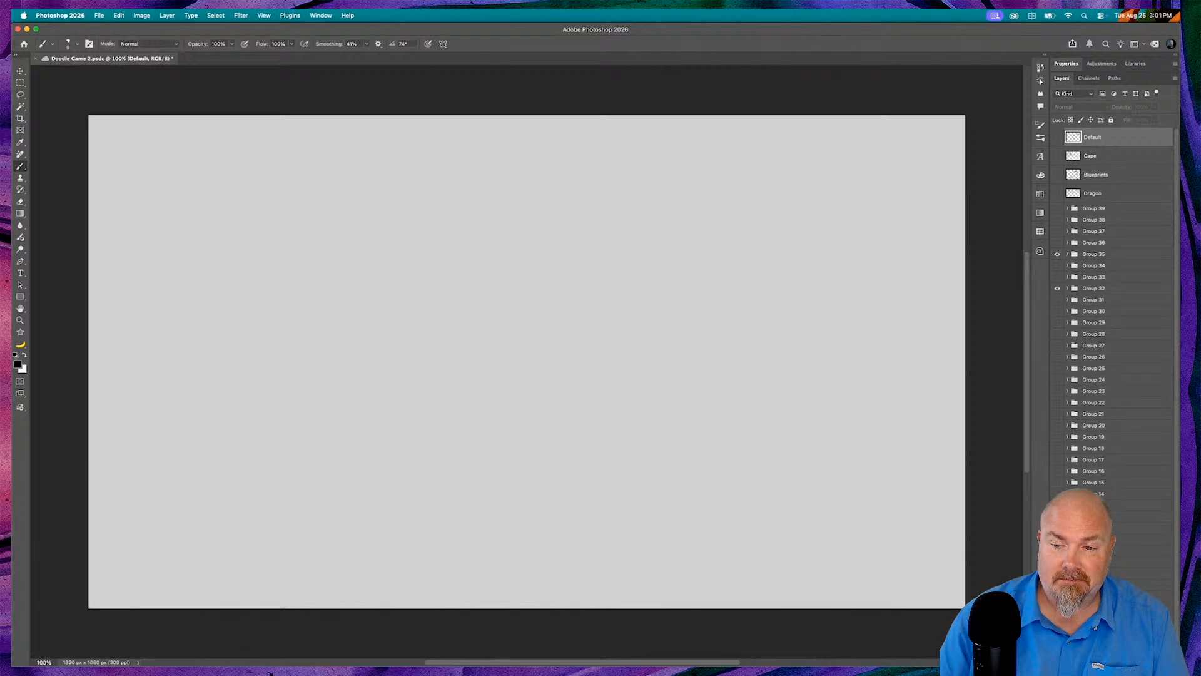
{"action": "key", "text": "alt+shift+super+n"}
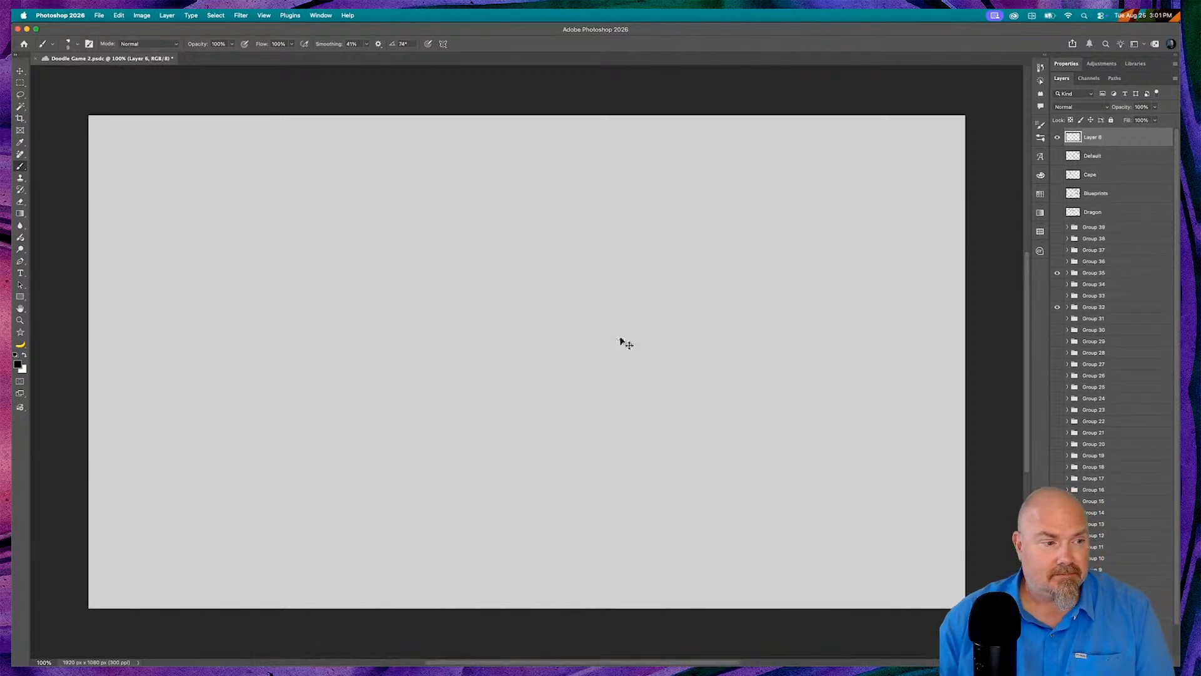
{"action": "key", "text": "super+Tab"}
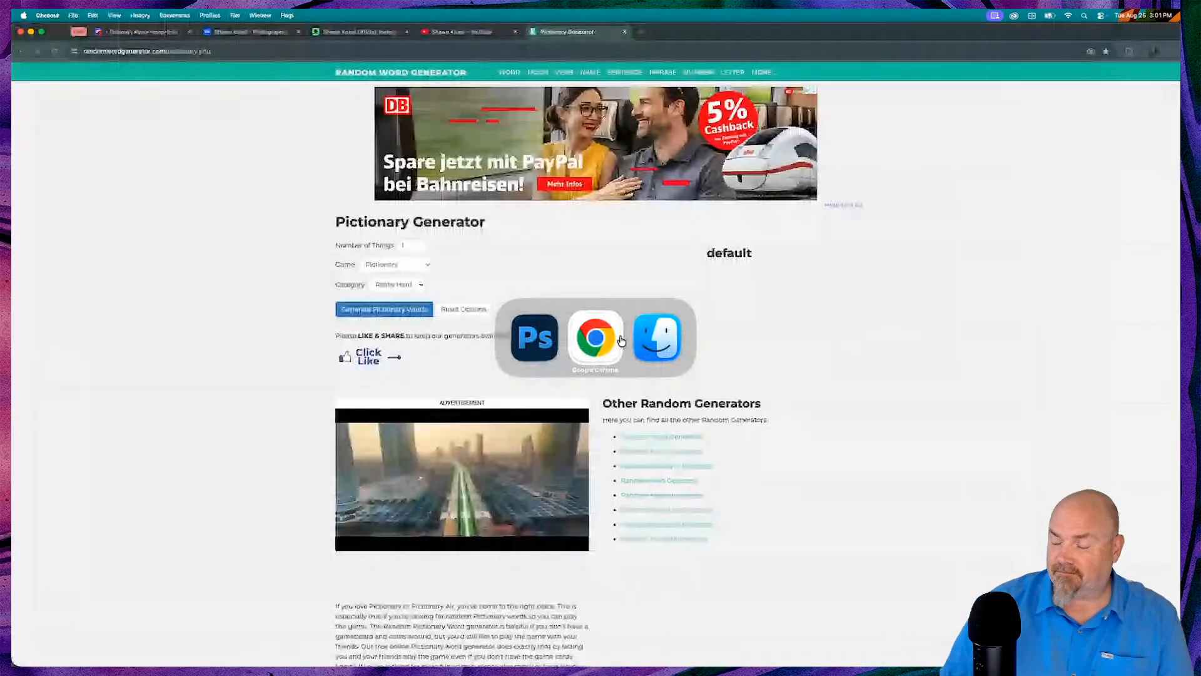
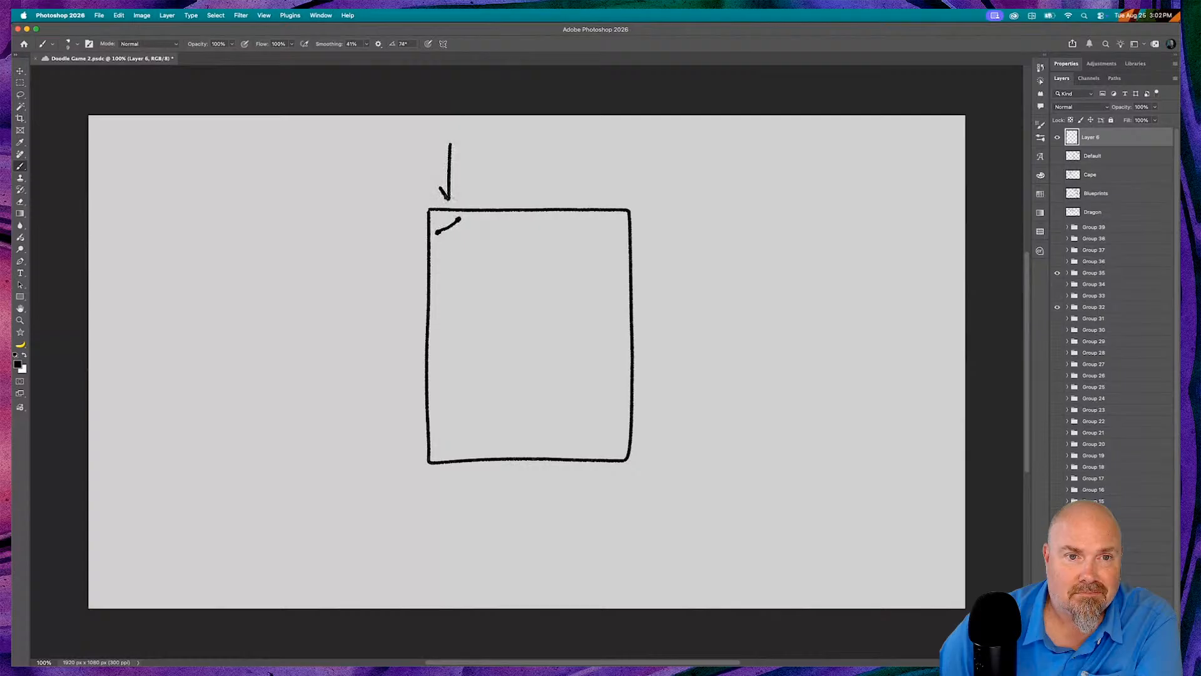
- Finish the arrowhead over the page corner, draw a large open staple beside the page, and handwrite an underlined "Gen" on the page
{"action": "left_click_drag", "start_coordinate": [459, 186], "coordinate": [450, 199]}
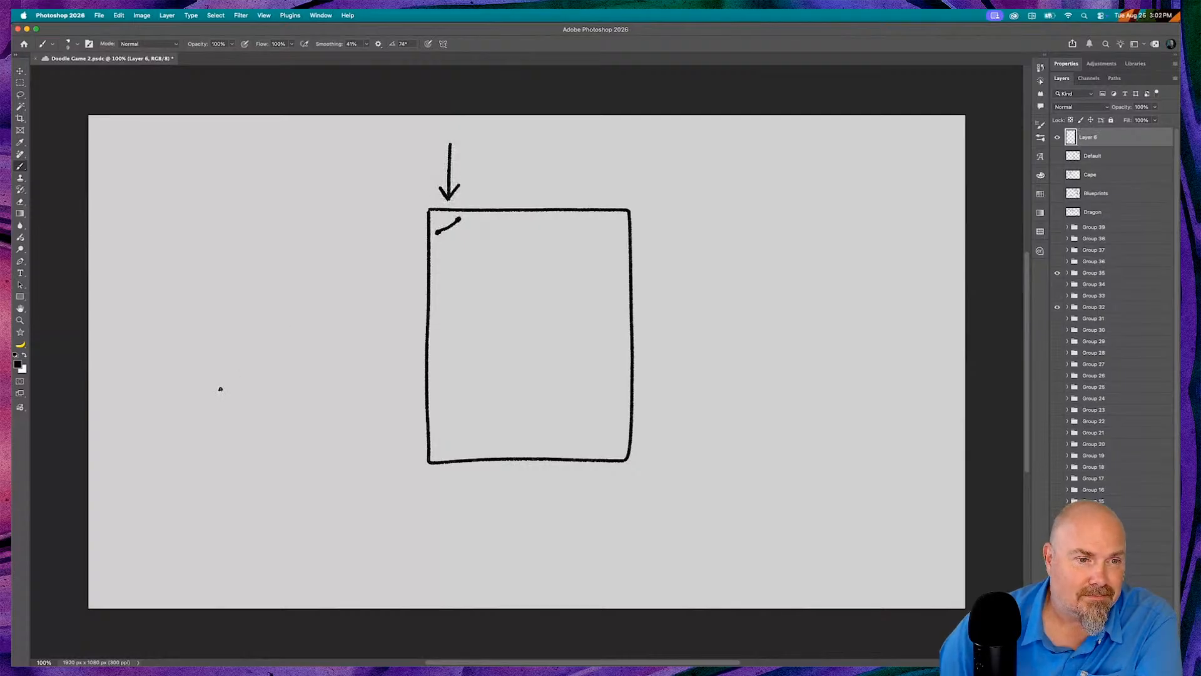
{"action": "mouse_move", "coordinate": [220, 389]}
{"action": "left_mouse_down"}
{"action": "mouse_move", "coordinate": [223, 300]}
{"action": "mouse_move", "coordinate": [350, 300]}
{"action": "mouse_move", "coordinate": [365, 301]}
{"action": "mouse_move", "coordinate": [361, 396]}
{"action": "left_mouse_up"}
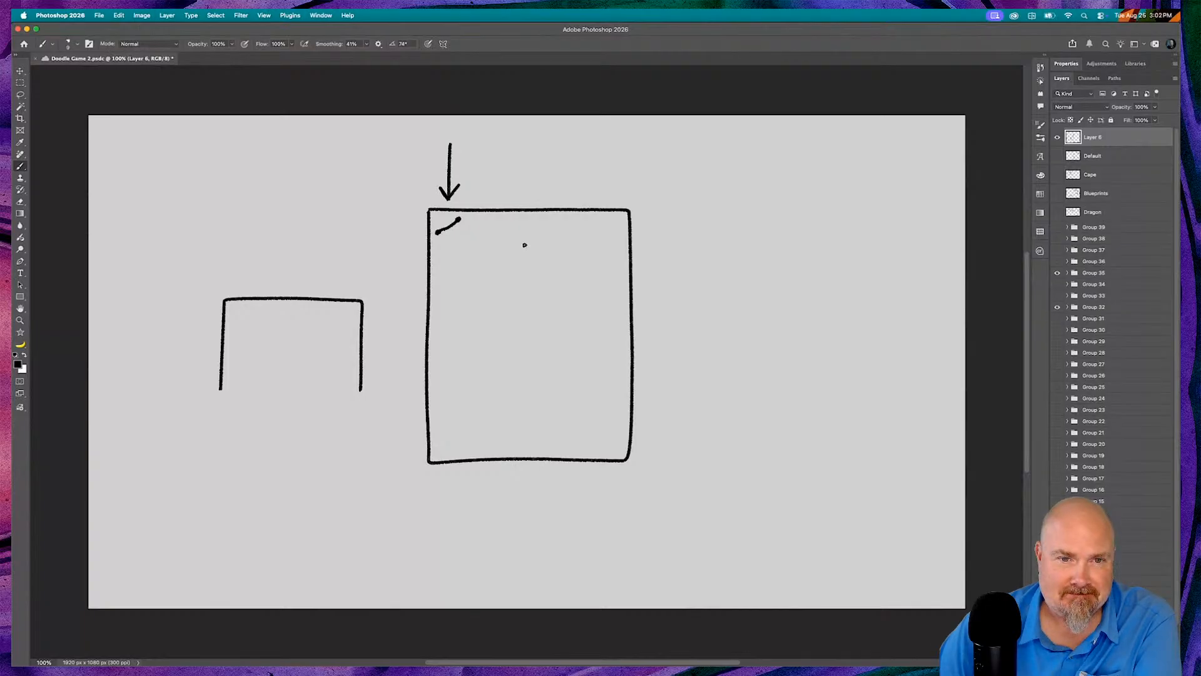
{"action": "mouse_move", "coordinate": [500, 245]}
{"action": "left_mouse_down"}
{"action": "mouse_move", "coordinate": [545, 267]}
{"action": "mouse_move", "coordinate": [511, 269]}
{"action": "mouse_move", "coordinate": [558, 269]}
{"action": "left_mouse_up"}
{"action": "left_click", "coordinate": [568, 264]}
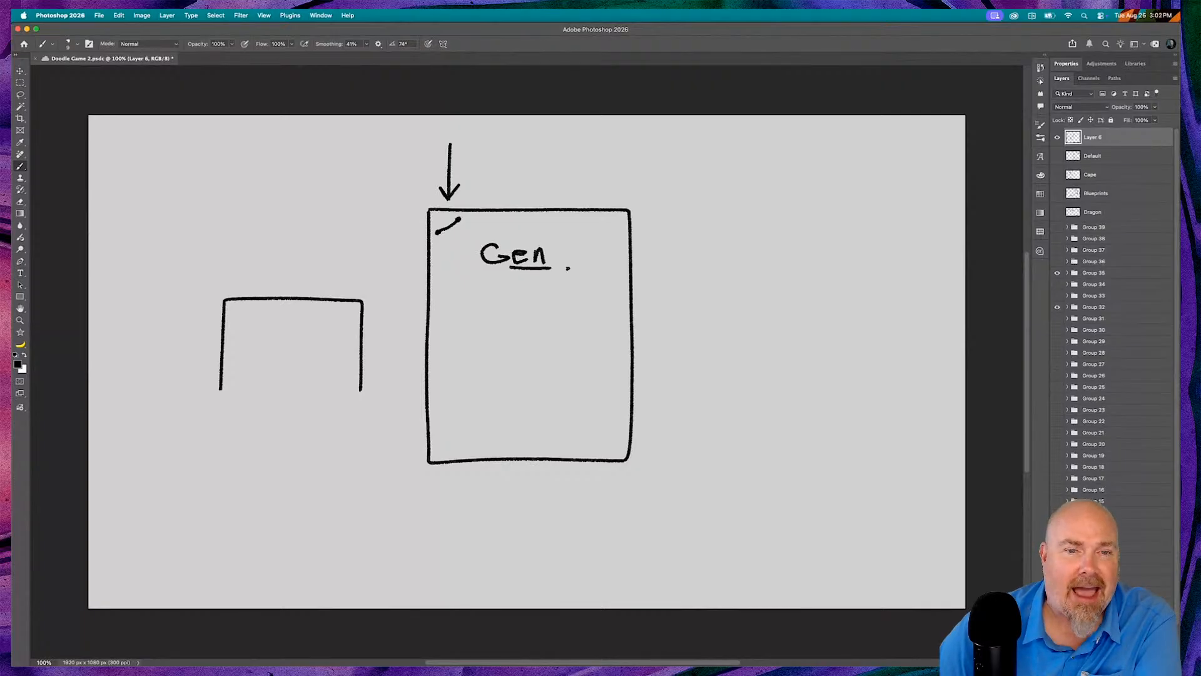
- Rename the stapled page's layer as Staple, hide it and add a new blank layer
{"action": "double_click", "coordinate": [1092, 137]}
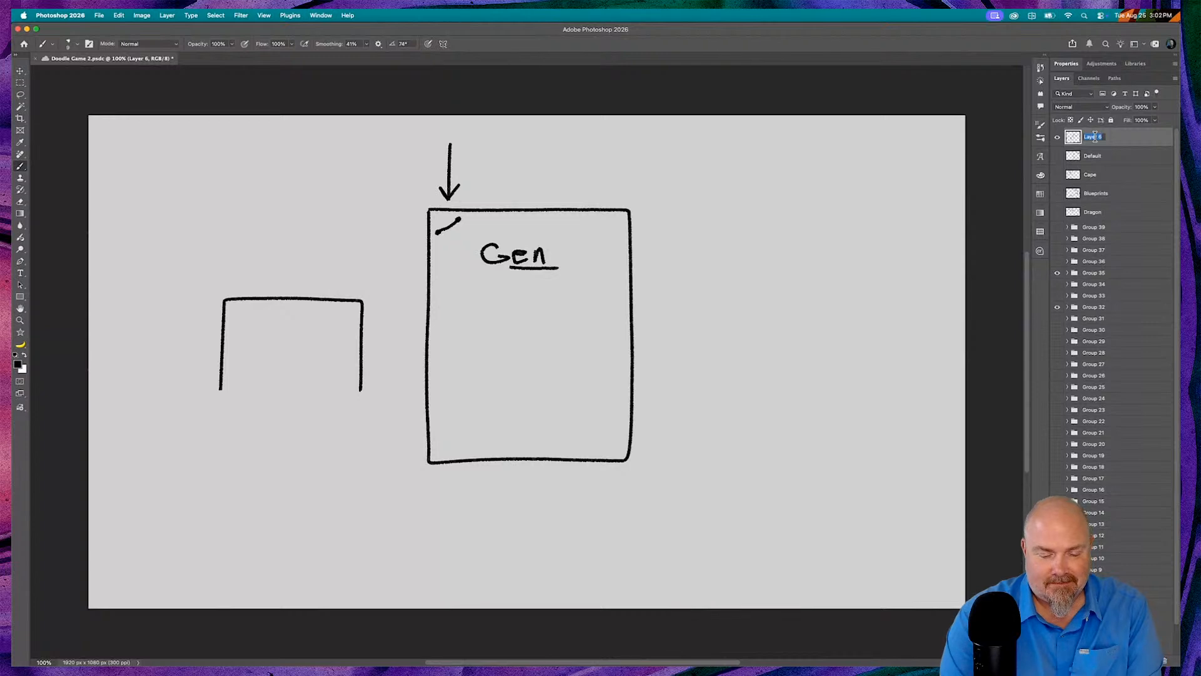
{"action": "type", "text": "Staple"}
{"action": "key", "text": "Return"}
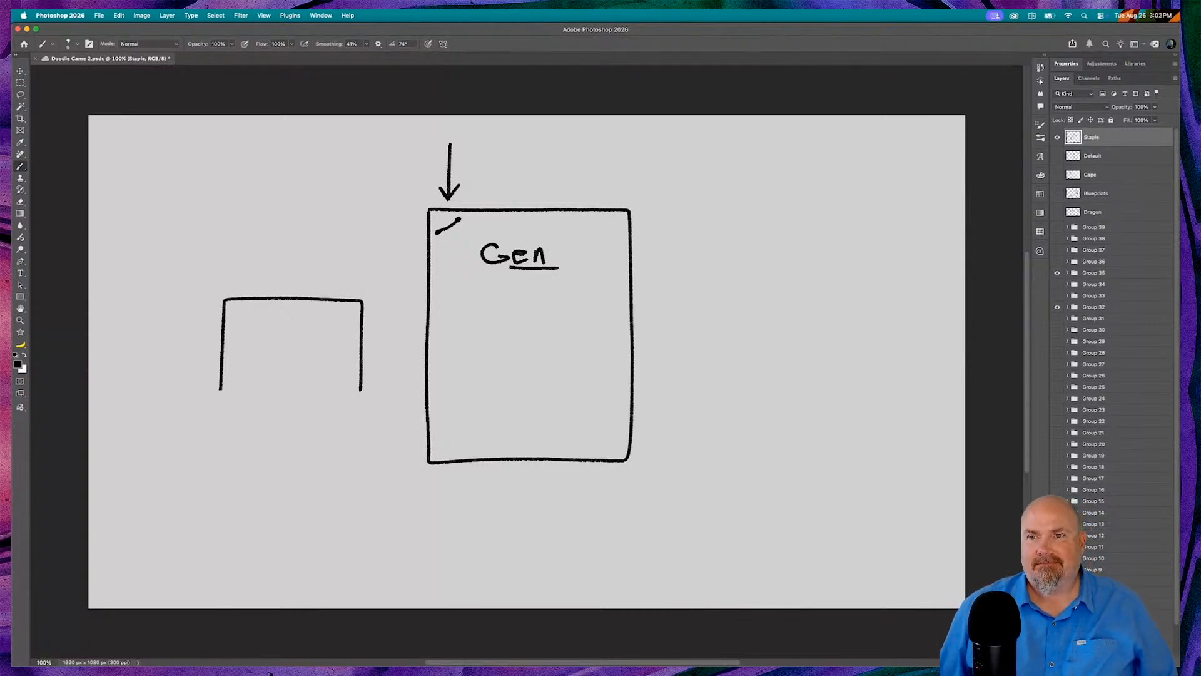
{"action": "left_click", "coordinate": [1057, 137]}
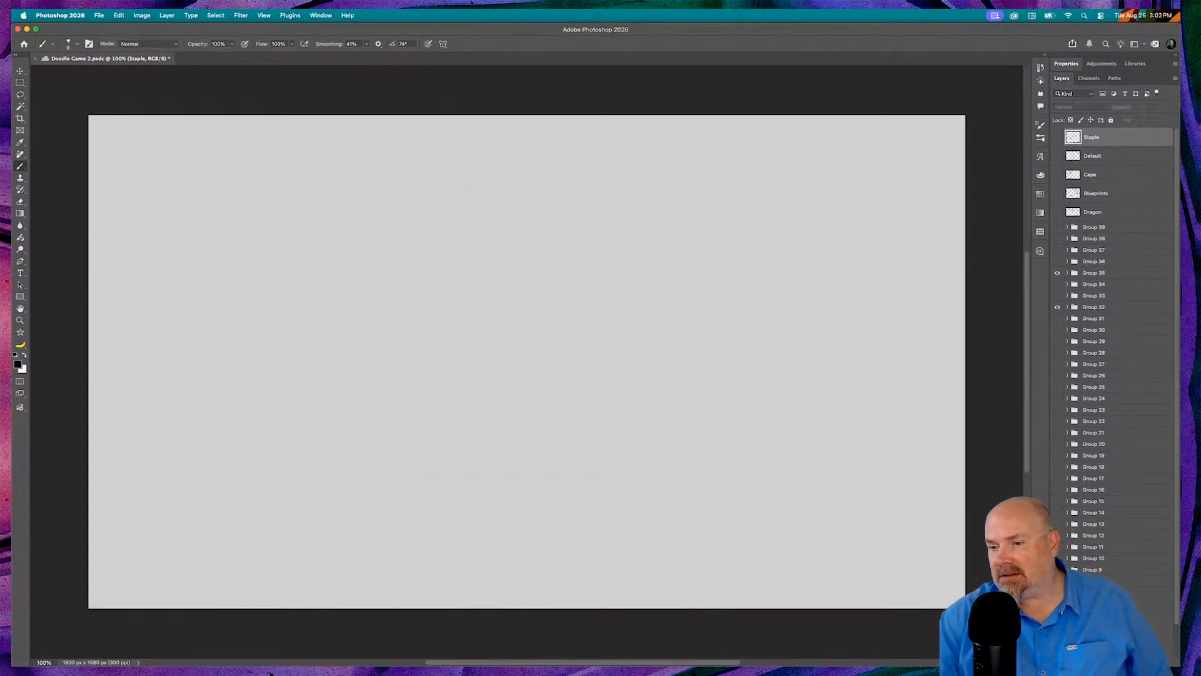
{"action": "key", "text": "super+shift+alt+n"}
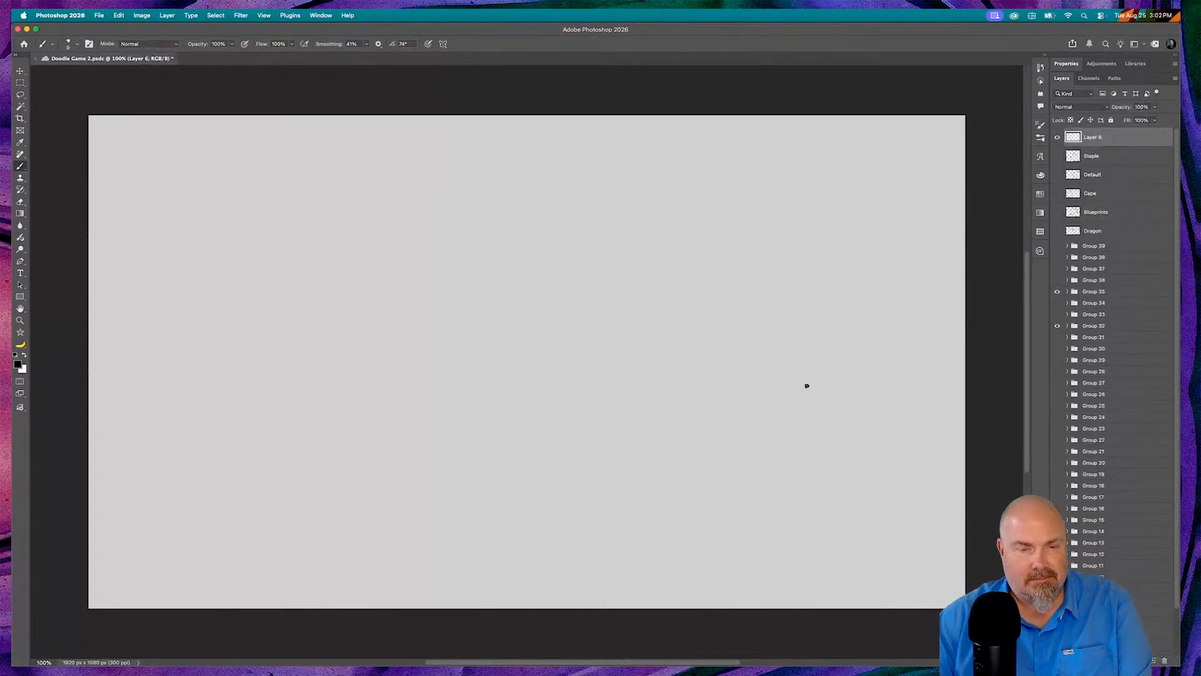
{"action": "key", "text": "super+Tab"}
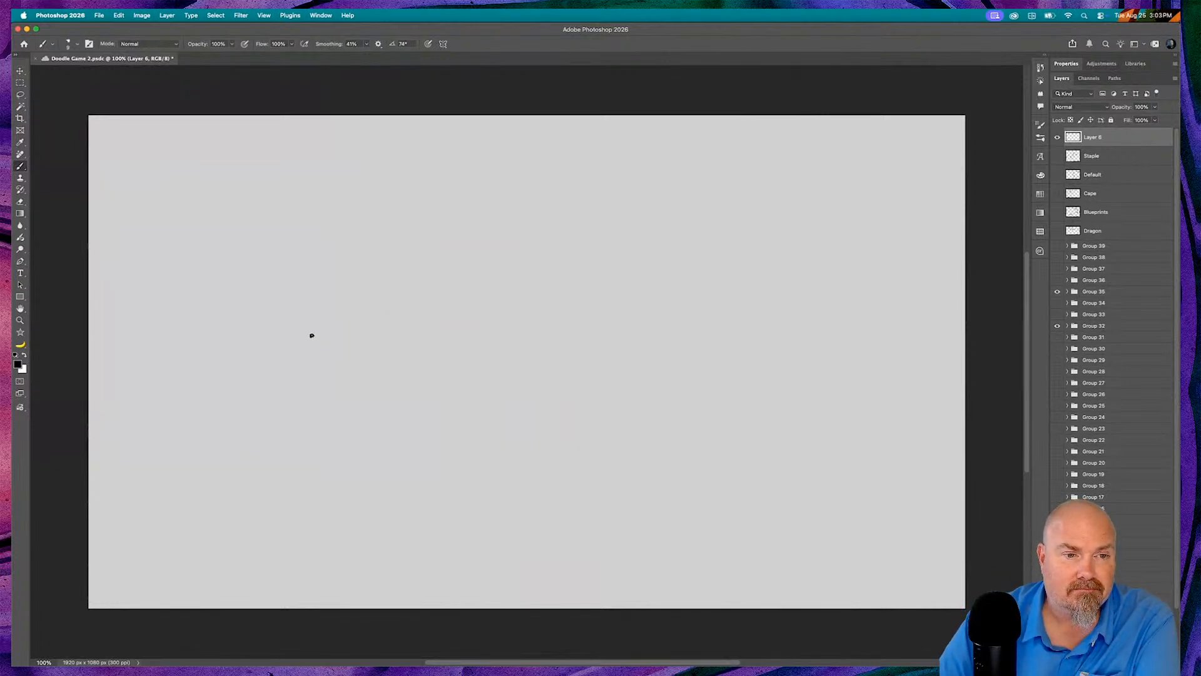
- Draw the wide rectangular front of a box with short slanted depth edges at its upper and right-hand corners
{"action": "mouse_move", "coordinate": [299, 332]}
{"action": "left_mouse_down"}
{"action": "mouse_move", "coordinate": [300, 414]}
{"action": "mouse_move", "coordinate": [578, 406]}
{"action": "mouse_move", "coordinate": [574, 316]}
{"action": "mouse_move", "coordinate": [300, 320]}
{"action": "mouse_move", "coordinate": [299, 331]}
{"action": "mouse_move", "coordinate": [373, 247]}
{"action": "left_mouse_up"}
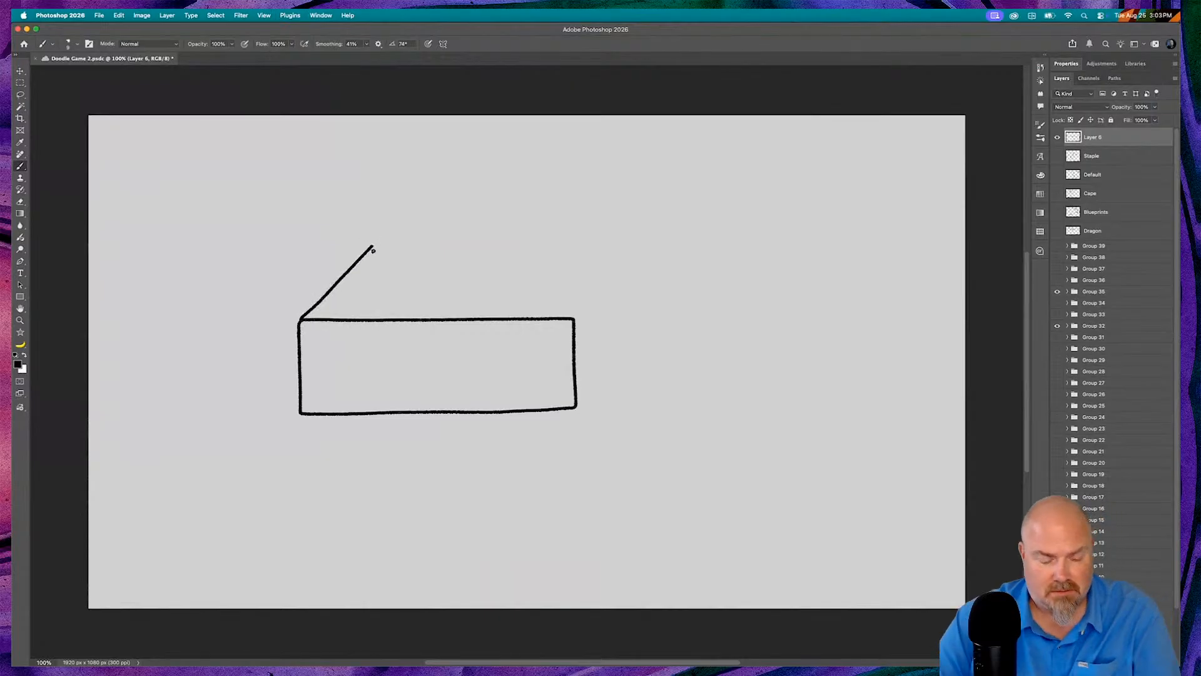
{"action": "key", "text": "super+z"}
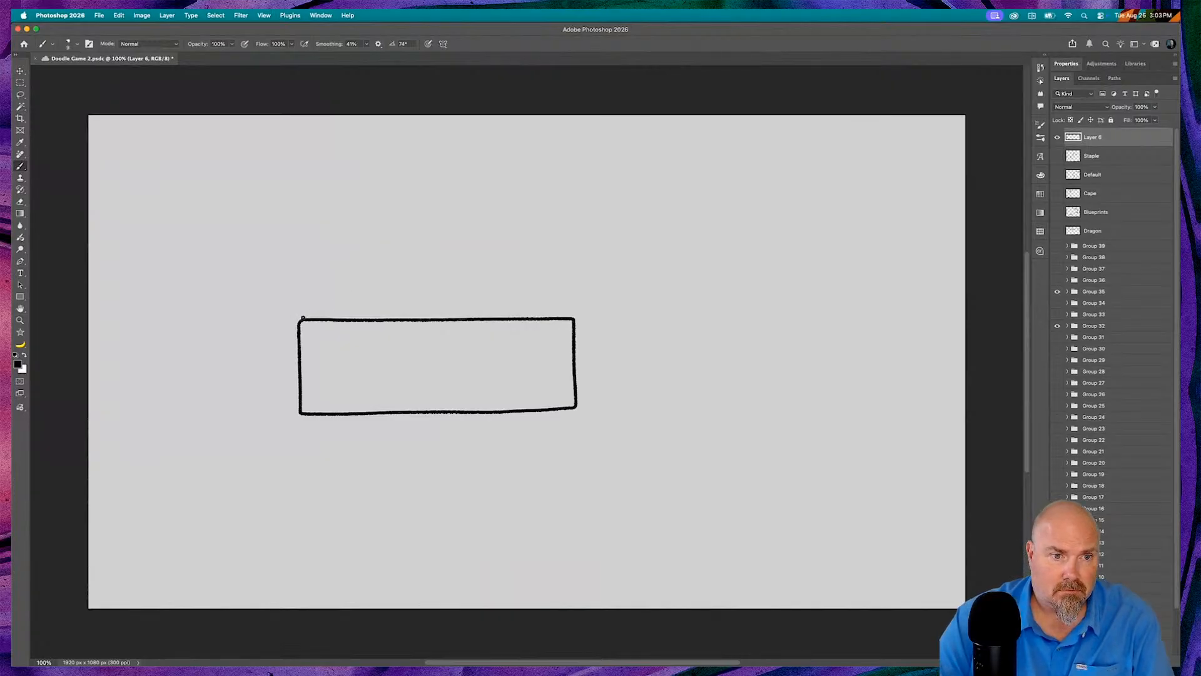
{"action": "left_click_drag", "start_coordinate": [301, 319], "coordinate": [349, 268]}
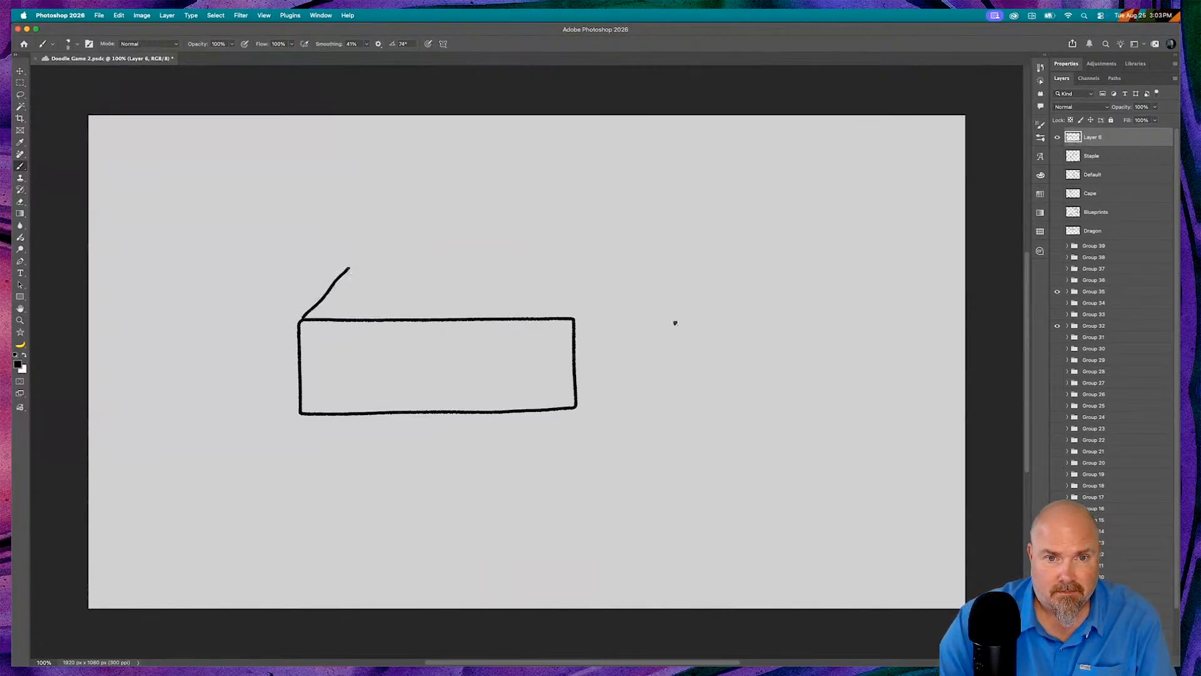
{"action": "left_click_drag", "start_coordinate": [576, 318], "coordinate": [598, 278]}
{"action": "left_click_drag", "start_coordinate": [578, 407], "coordinate": [605, 360]}
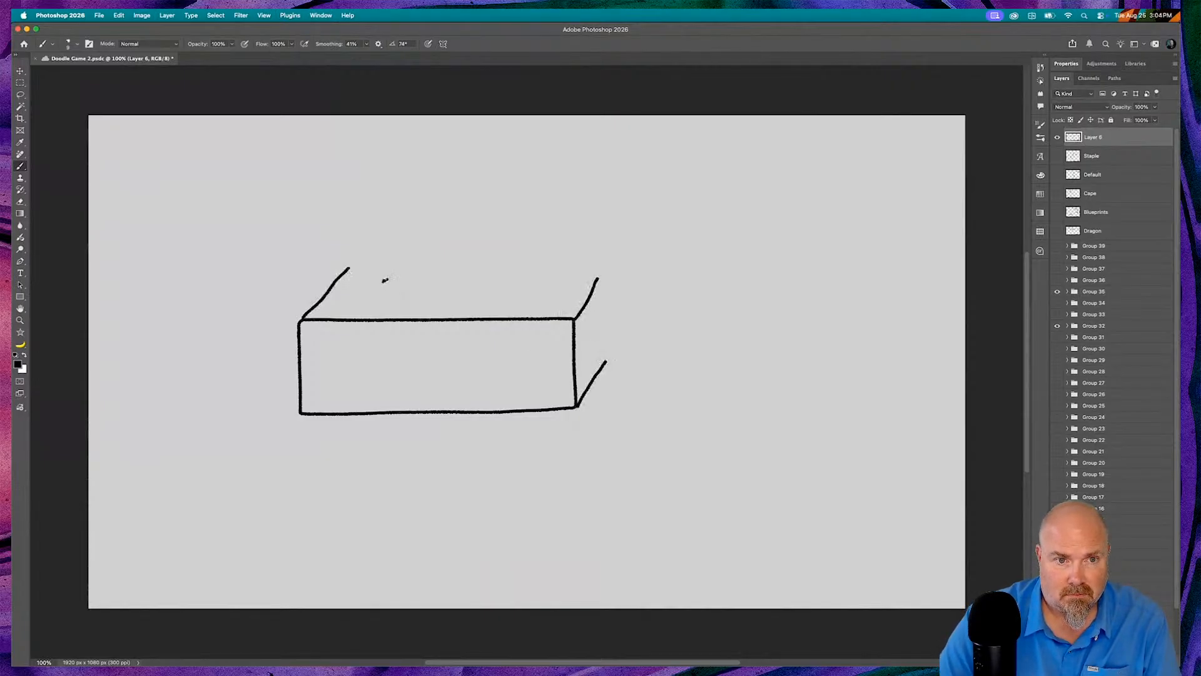
- Draw a long slot on the box's top face with a wavy-edged tissue rising out of it
{"action": "left_click_drag", "start_coordinate": [383, 284], "coordinate": [542, 288]}
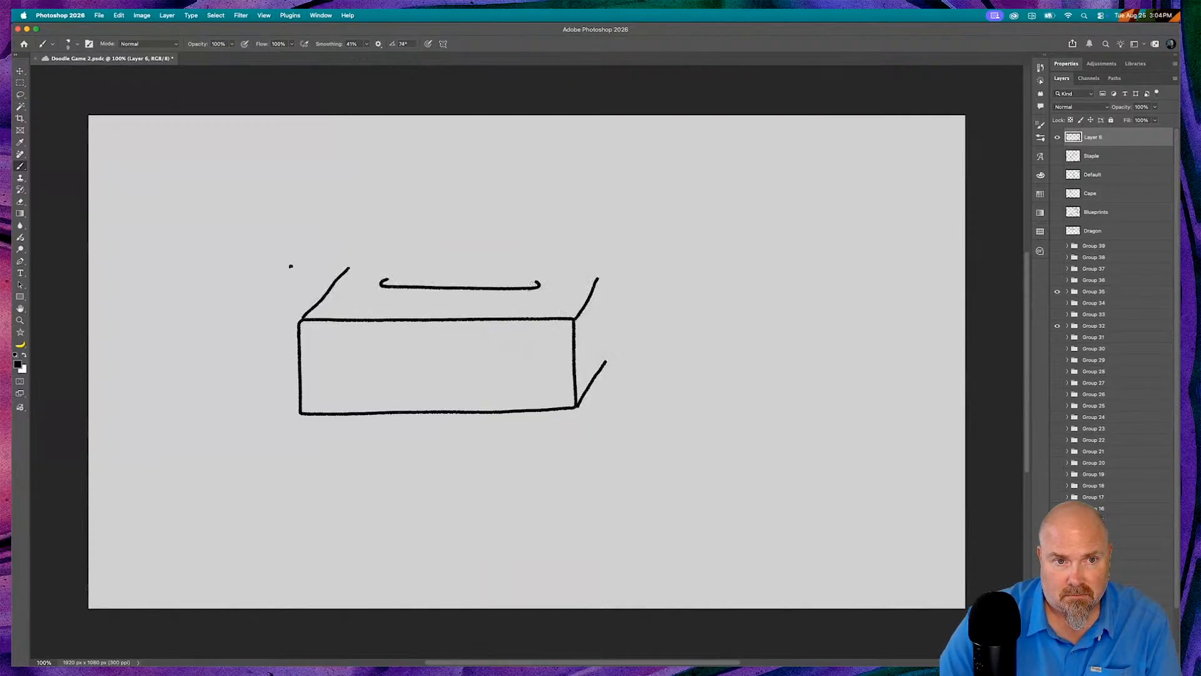
{"action": "mouse_move", "coordinate": [392, 281]}
{"action": "left_mouse_down"}
{"action": "mouse_move", "coordinate": [390, 251]}
{"action": "mouse_move", "coordinate": [357, 197]}
{"action": "mouse_move", "coordinate": [519, 205]}
{"action": "left_mouse_up"}
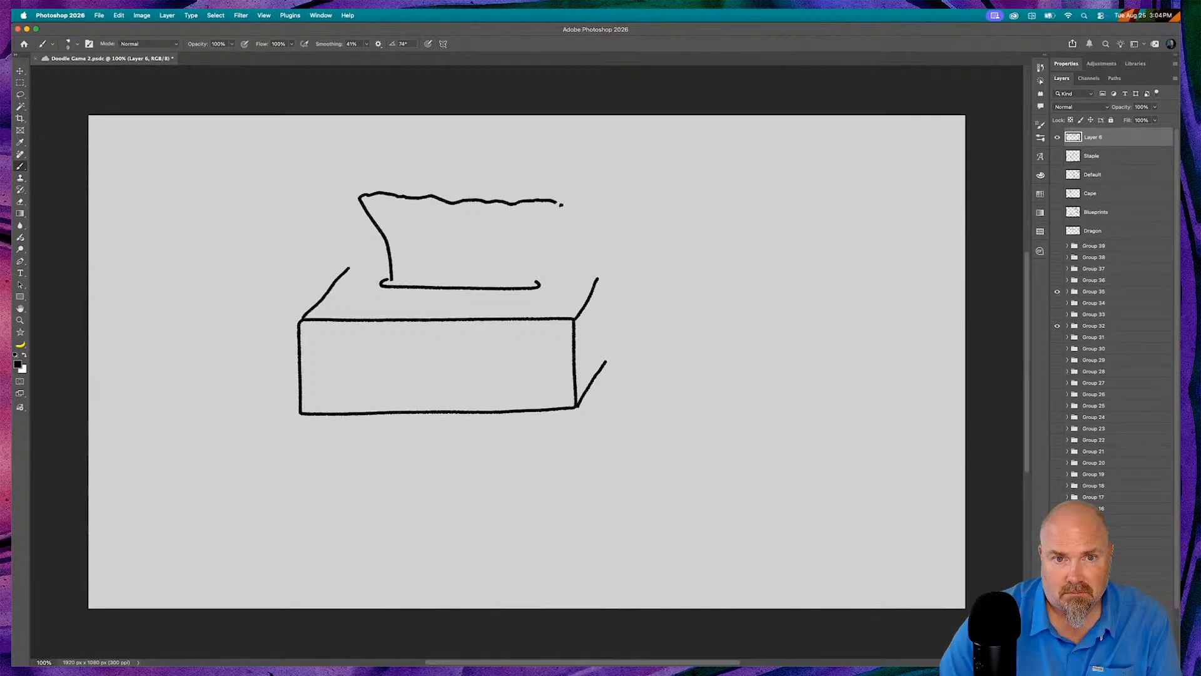
{"action": "left_click_drag", "start_coordinate": [548, 221], "coordinate": [531, 275]}
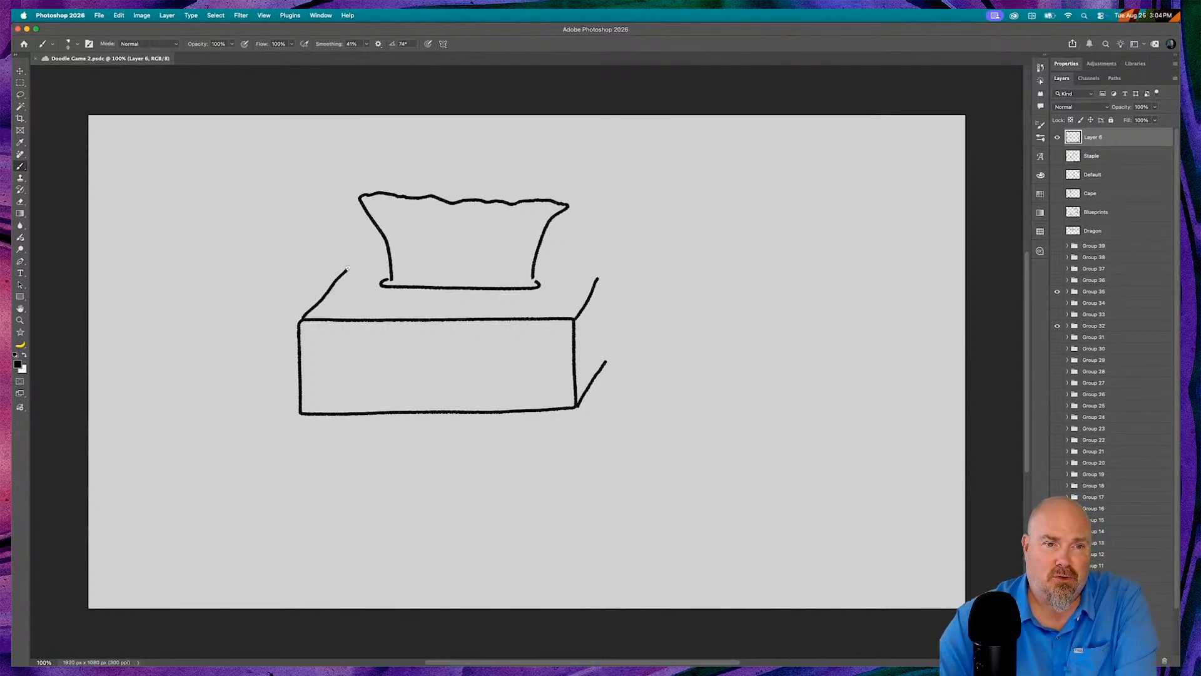
- Close the box's back and right side edges, and handwrite "GEN" on its front face
{"action": "left_click_drag", "start_coordinate": [347, 268], "coordinate": [392, 267]}
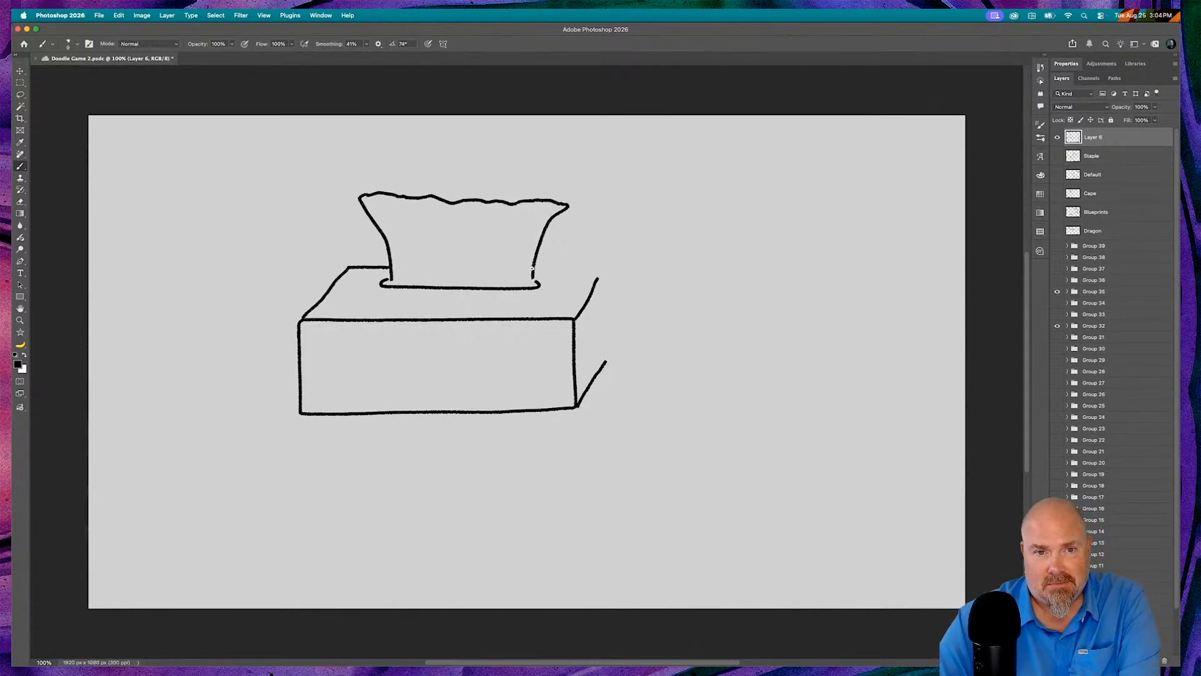
{"action": "mouse_move", "coordinate": [549, 263]}
{"action": "left_mouse_down"}
{"action": "mouse_move", "coordinate": [610, 266]}
{"action": "mouse_move", "coordinate": [591, 284]}
{"action": "mouse_move", "coordinate": [610, 313]}
{"action": "mouse_move", "coordinate": [611, 362]}
{"action": "left_mouse_up"}
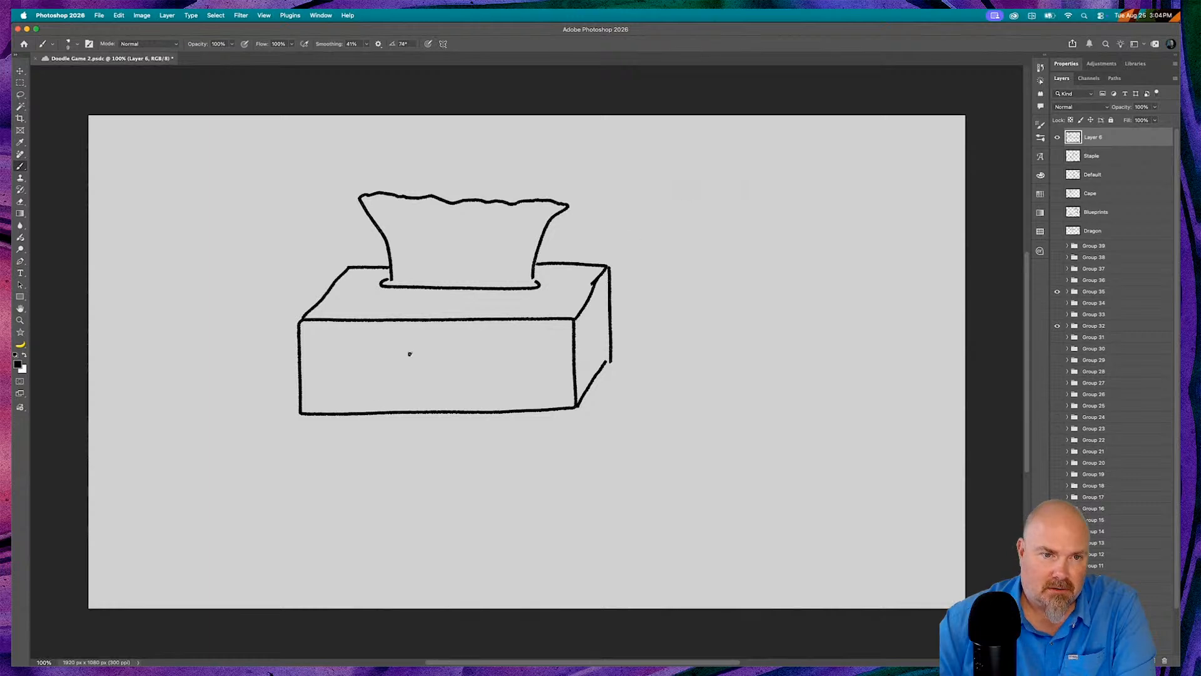
{"action": "mouse_move", "coordinate": [366, 342]}
{"action": "left_mouse_down"}
{"action": "mouse_move", "coordinate": [341, 367]}
{"action": "mouse_move", "coordinate": [355, 385]}
{"action": "mouse_move", "coordinate": [382, 373]}
{"action": "mouse_move", "coordinate": [361, 364]}
{"action": "mouse_move", "coordinate": [391, 365]}
{"action": "mouse_move", "coordinate": [392, 386]}
{"action": "mouse_move", "coordinate": [424, 345]}
{"action": "mouse_move", "coordinate": [404, 362]}
{"action": "mouse_move", "coordinate": [436, 377]}
{"action": "mouse_move", "coordinate": [431, 365]}
{"action": "mouse_move", "coordinate": [432, 377]}
{"action": "mouse_move", "coordinate": [447, 362]}
{"action": "mouse_move", "coordinate": [464, 381]}
{"action": "mouse_move", "coordinate": [461, 337]}
{"action": "left_mouse_up"}
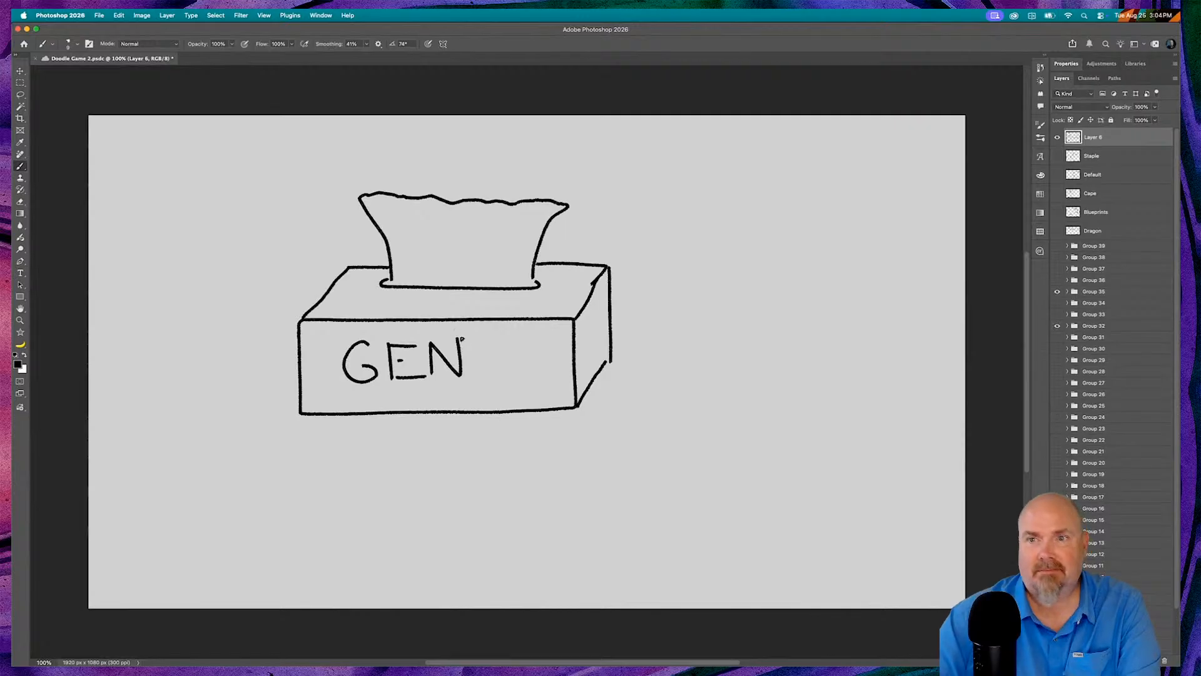
- Rename the tissue box drawing's layer as Tissue
{"action": "double_click", "coordinate": [1096, 138]}
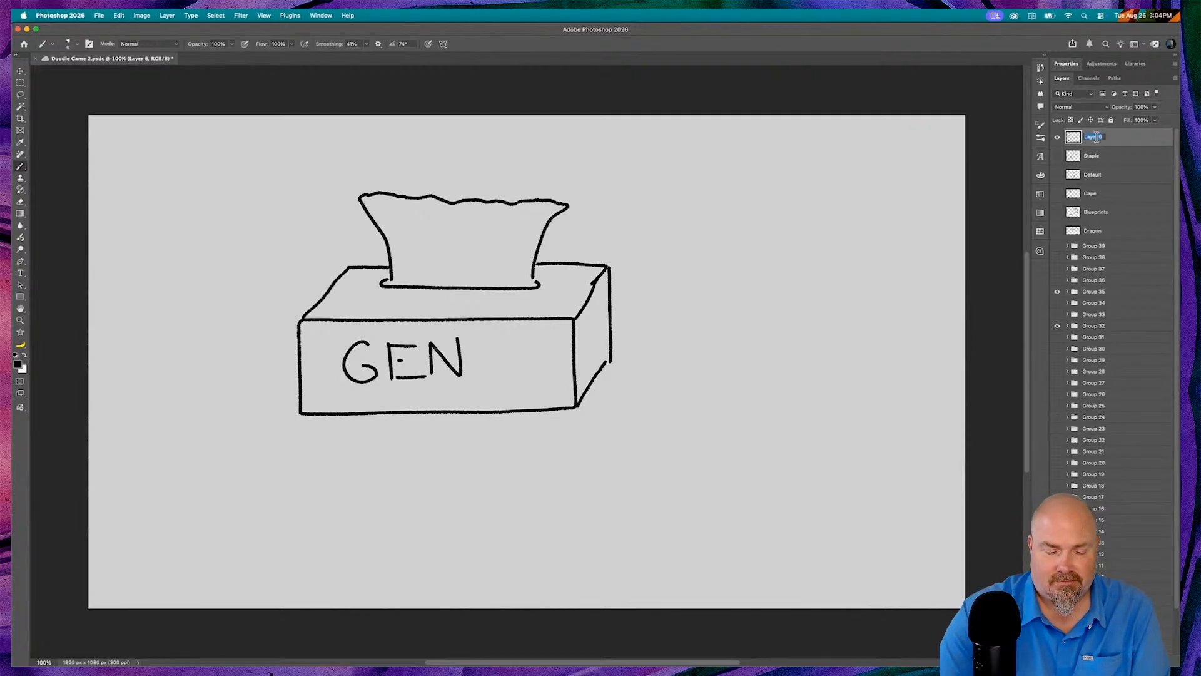
{"action": "type", "text": "Tissu"}
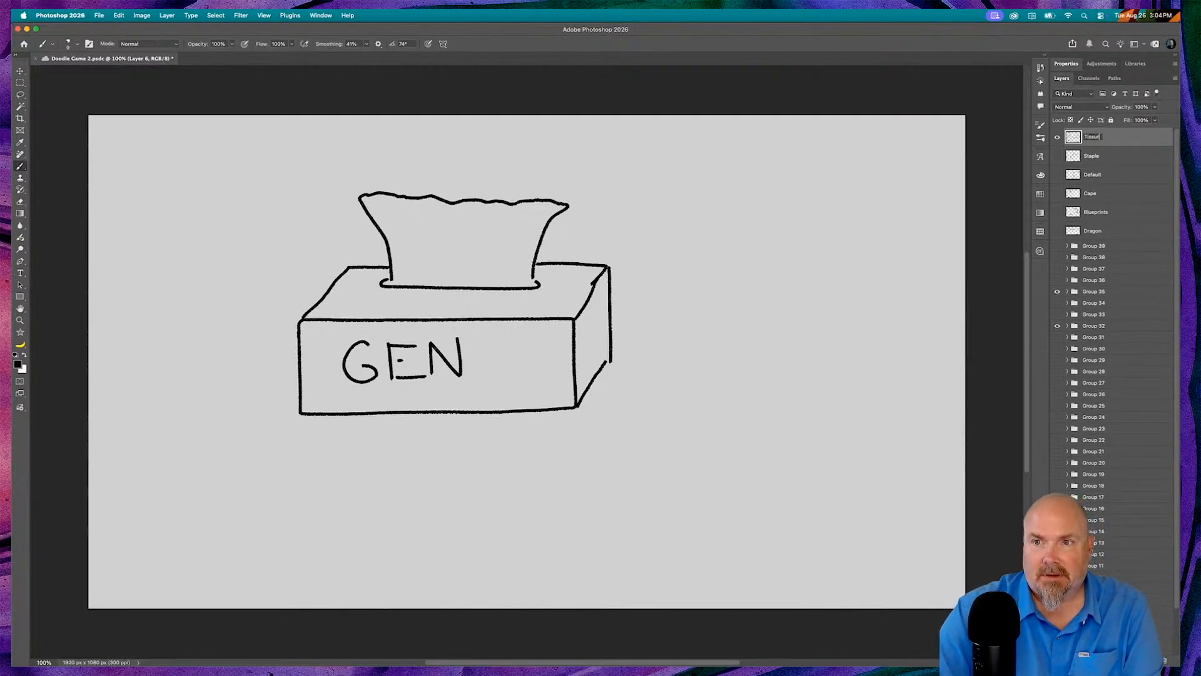
{"action": "type", "text": "e"}
{"action": "key", "text": "Return"}
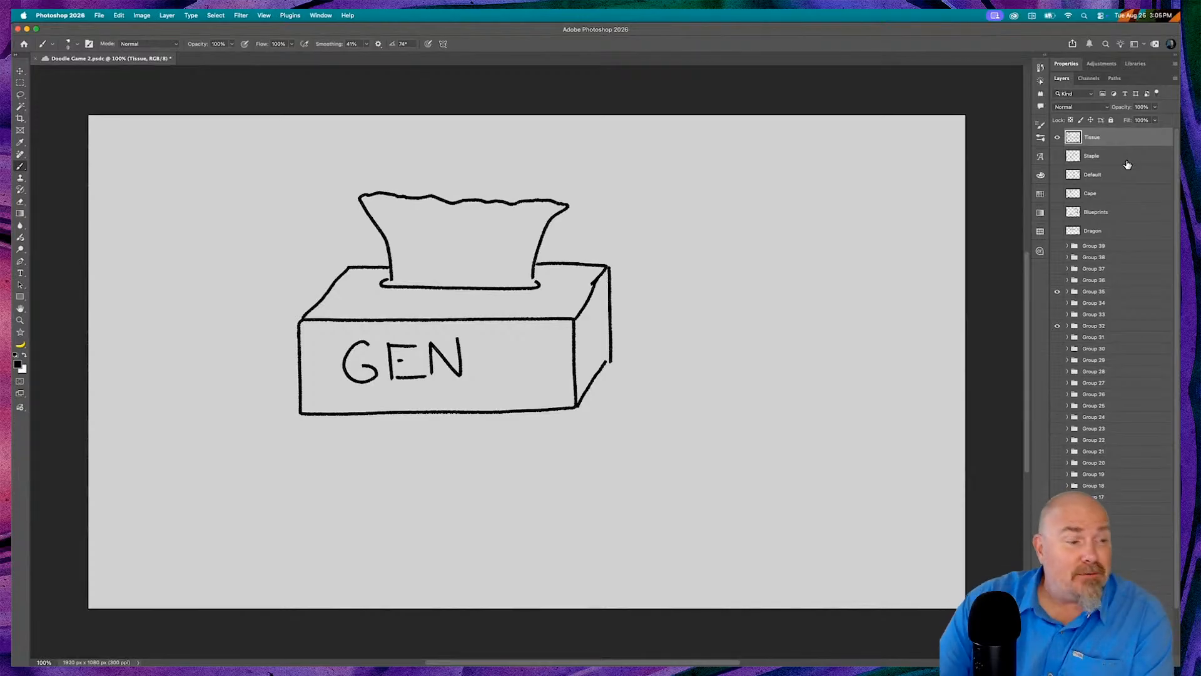
- Hide the Tissue layer, add a new blank layer and switch to the Pictionary Generator in Chrome
{"action": "left_click", "coordinate": [1057, 137]}
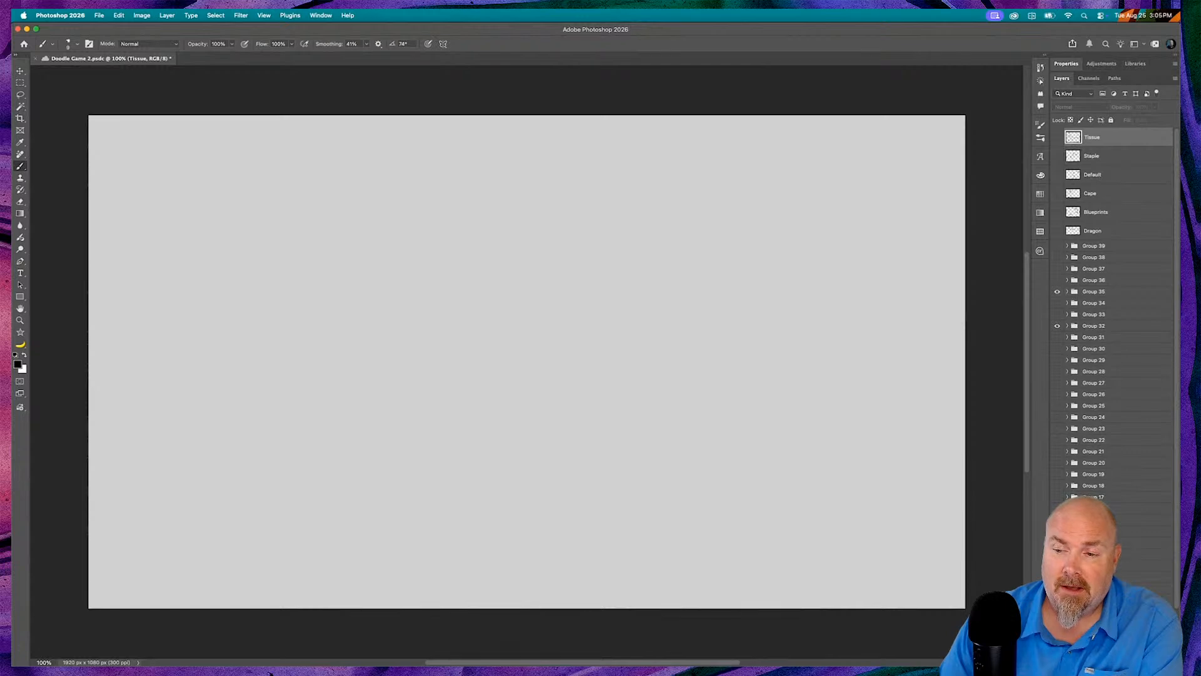
{"action": "key", "text": "alt+shift+super+n"}
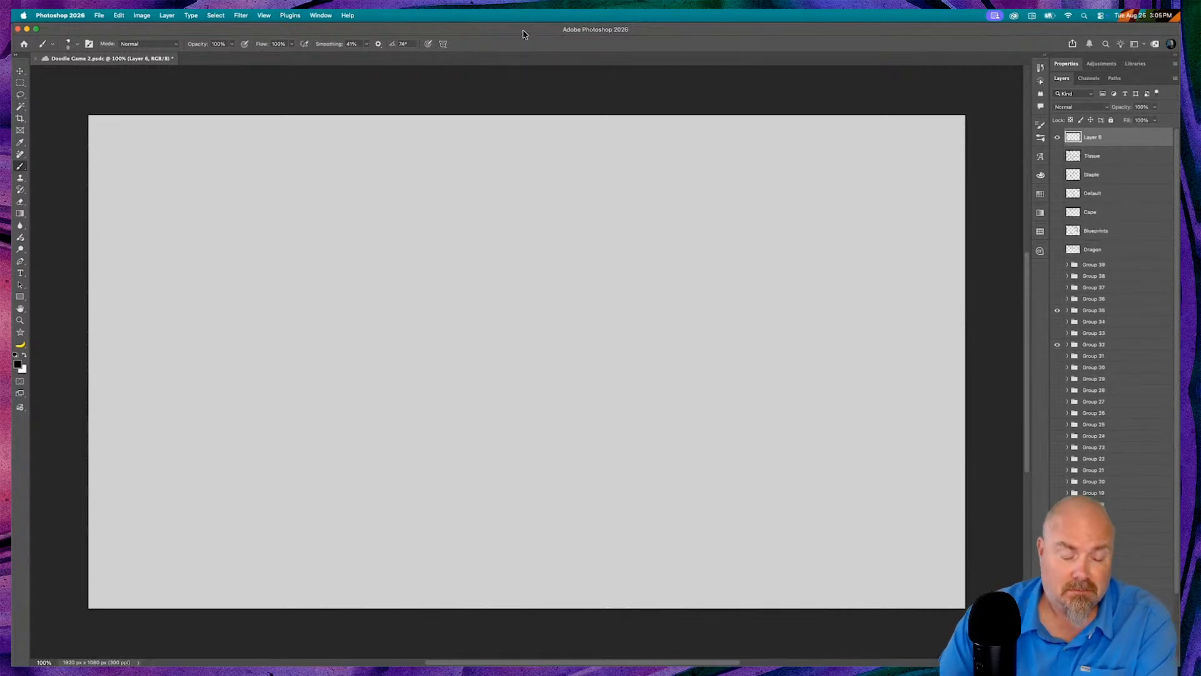
{"action": "key", "text": "super+Tab"}
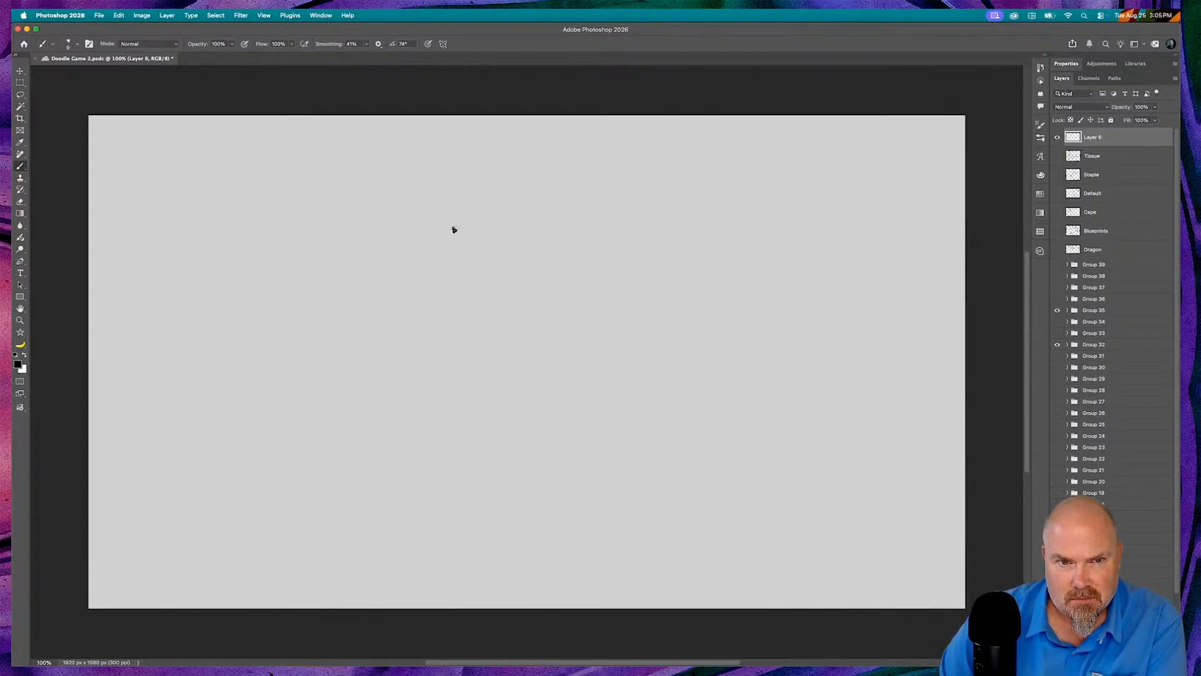
- Draw a crossed V-shaped robe collar from double straight lines, with one lapel extending past the other
{"action": "left_click_drag", "start_coordinate": [454, 229], "coordinate": [488, 291]}
{"action": "left_click_drag", "start_coordinate": [493, 298], "coordinate": [517, 346]}
{"action": "left_click_drag", "start_coordinate": [523, 230], "coordinate": [482, 287]}
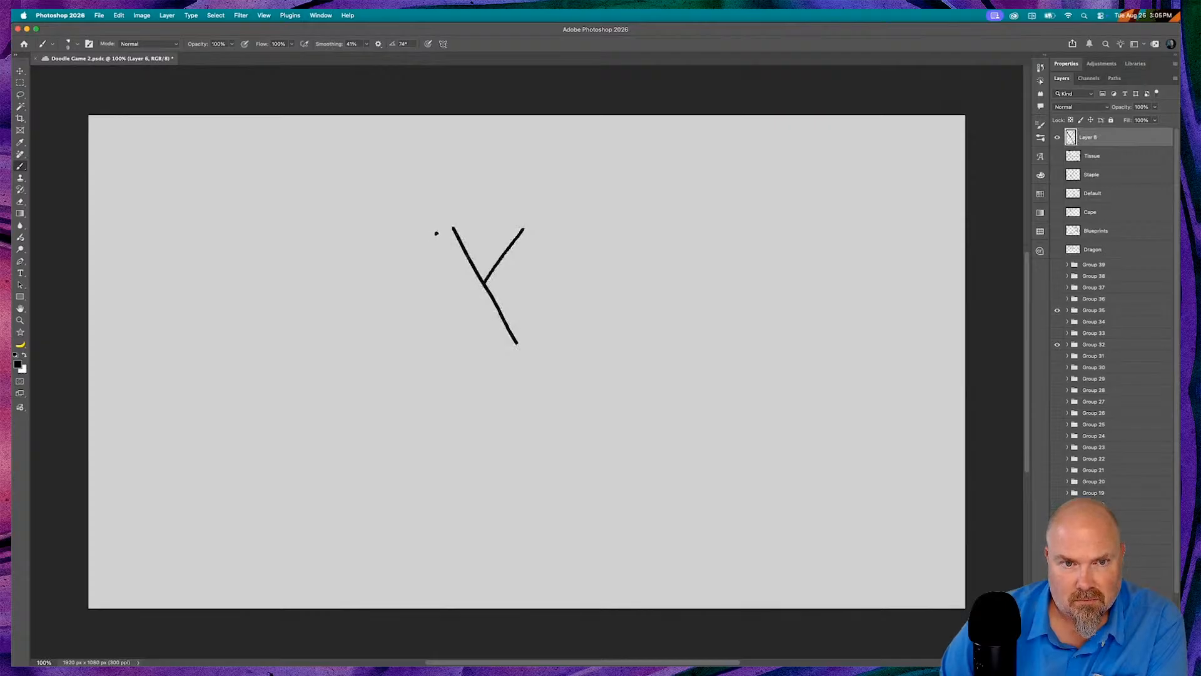
{"action": "left_click_drag", "start_coordinate": [438, 235], "coordinate": [491, 346]}
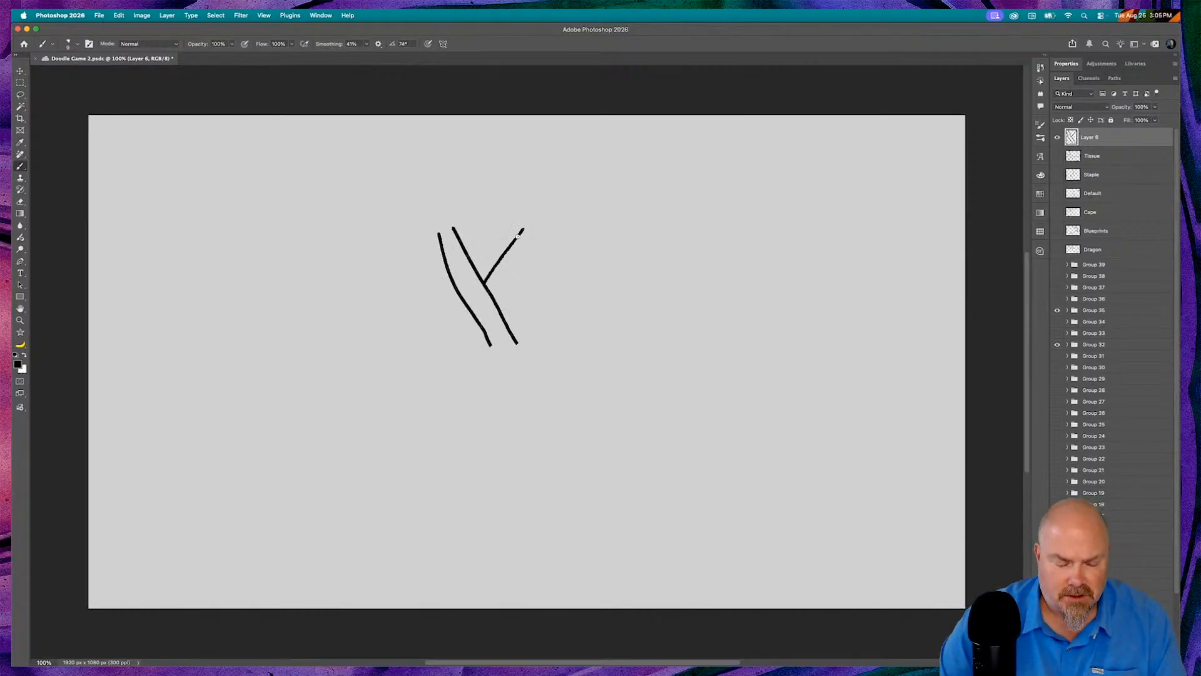
{"action": "key", "text": "super+z"}
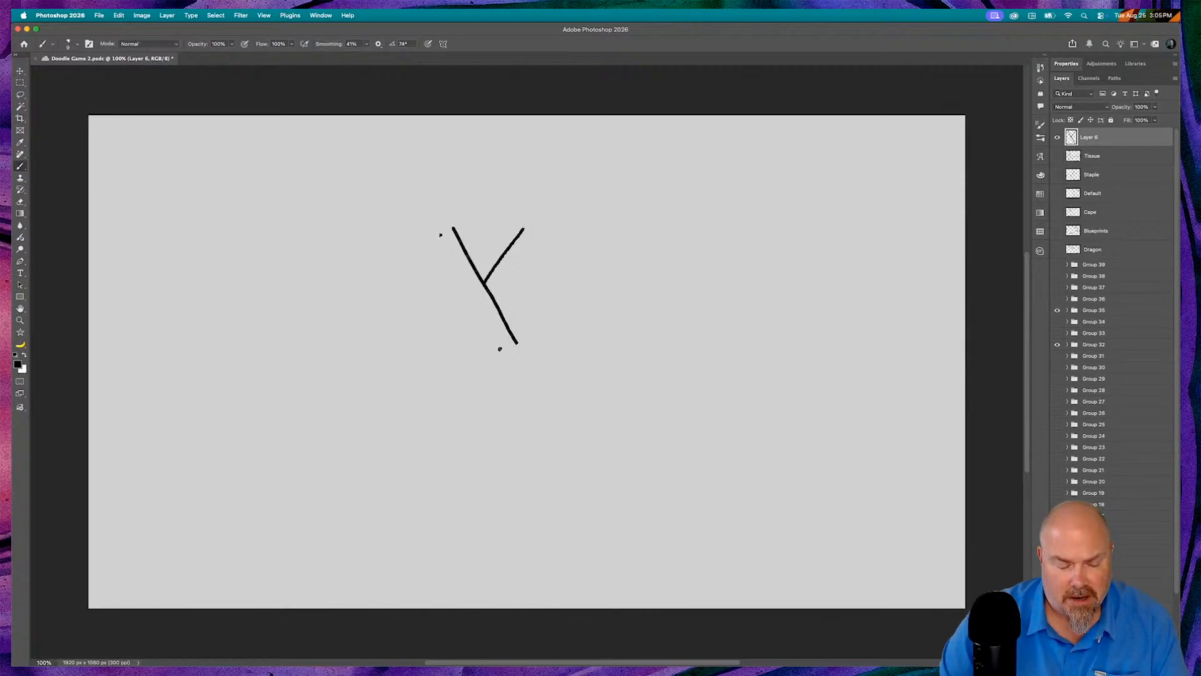
{"action": "left_click", "coordinate": [500, 341], "text": "shift"}
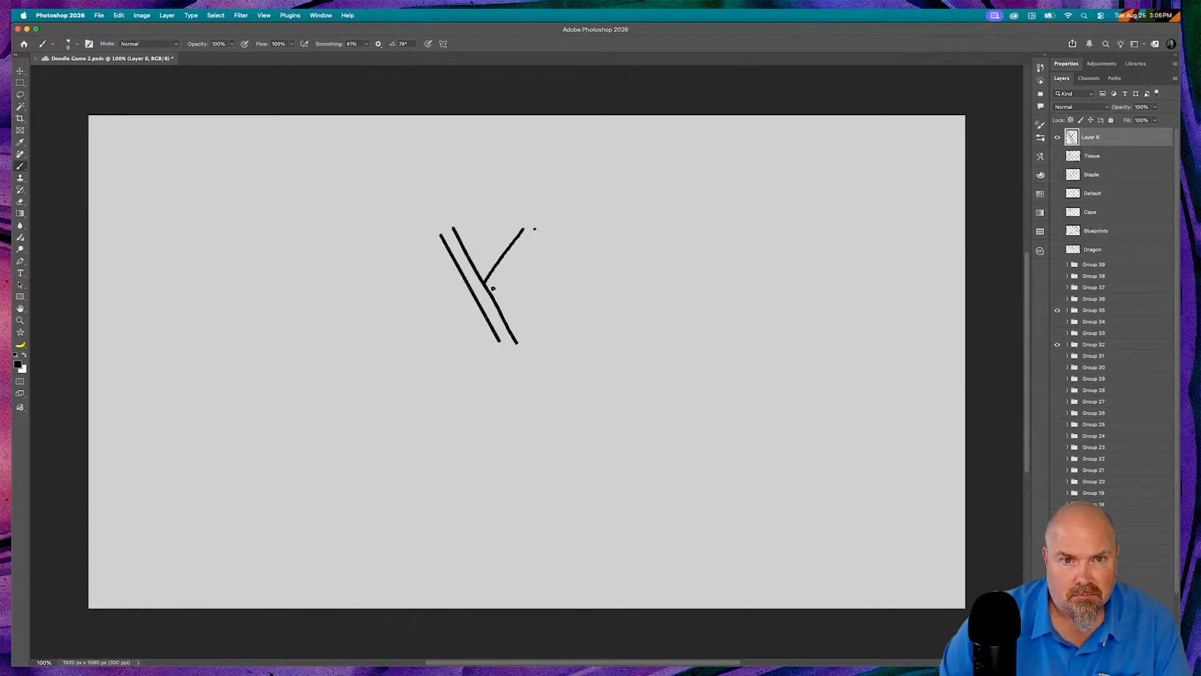
{"action": "left_click", "coordinate": [493, 289], "text": "shift"}
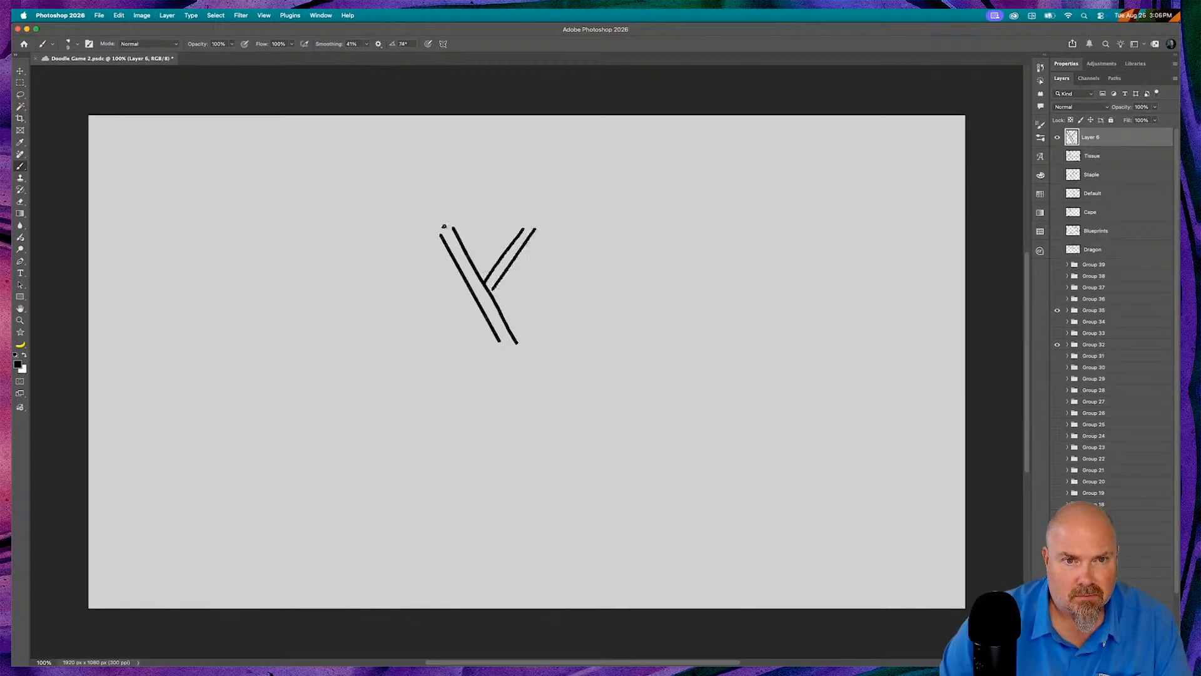
- Draw the robe's left shoulder, bent open sleeve and left side line from the collar outward
{"action": "mouse_move", "coordinate": [453, 226]}
{"action": "left_mouse_down"}
{"action": "mouse_move", "coordinate": [386, 250]}
{"action": "mouse_move", "coordinate": [339, 303]}
{"action": "mouse_move", "coordinate": [346, 373]}
{"action": "left_mouse_up"}
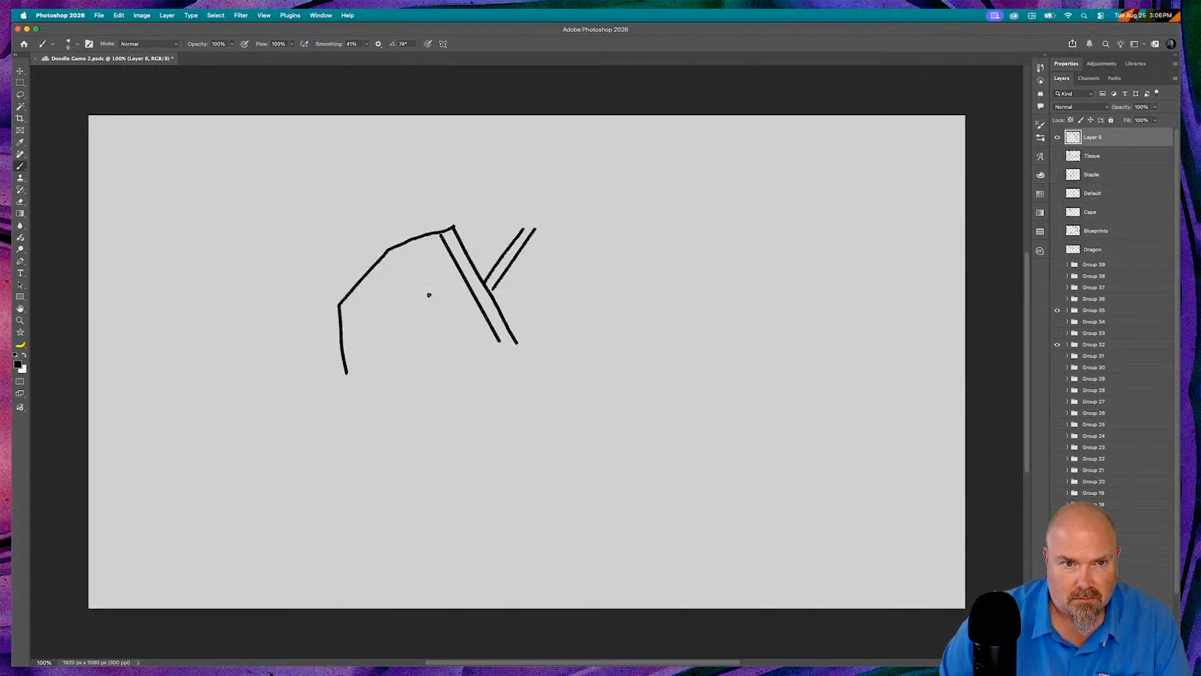
{"action": "mouse_move", "coordinate": [402, 302]}
{"action": "left_mouse_down"}
{"action": "mouse_move", "coordinate": [376, 326]}
{"action": "mouse_move", "coordinate": [376, 371]}
{"action": "left_mouse_up"}
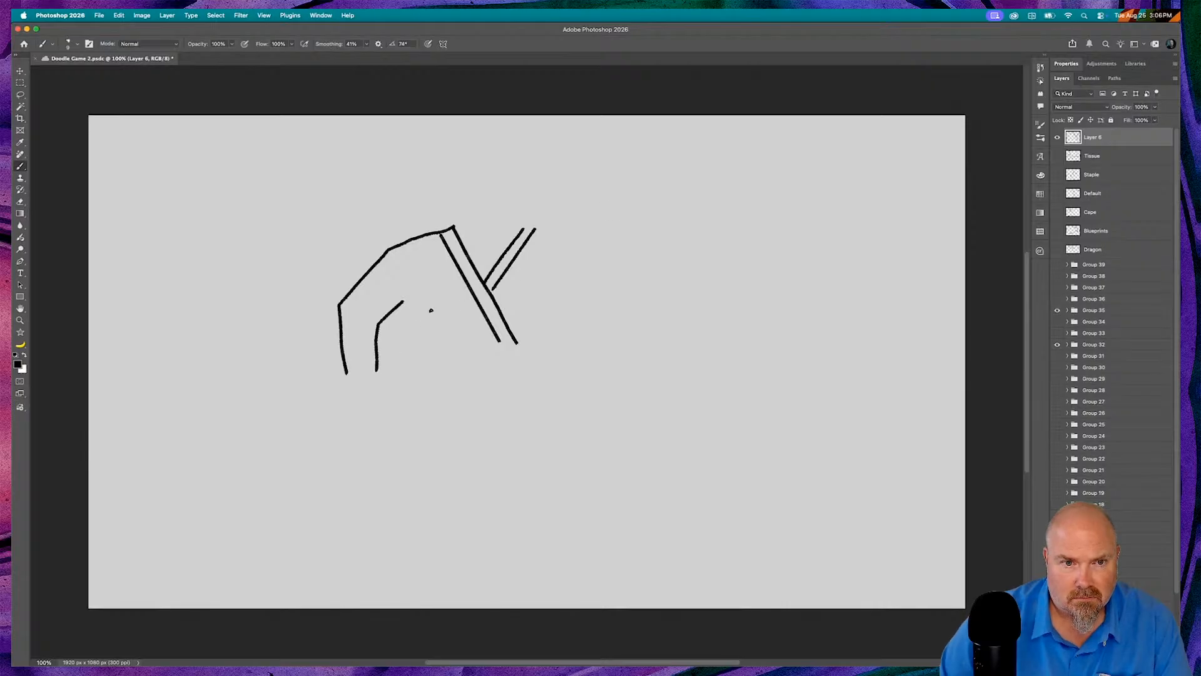
{"action": "left_click_drag", "start_coordinate": [409, 306], "coordinate": [449, 371]}
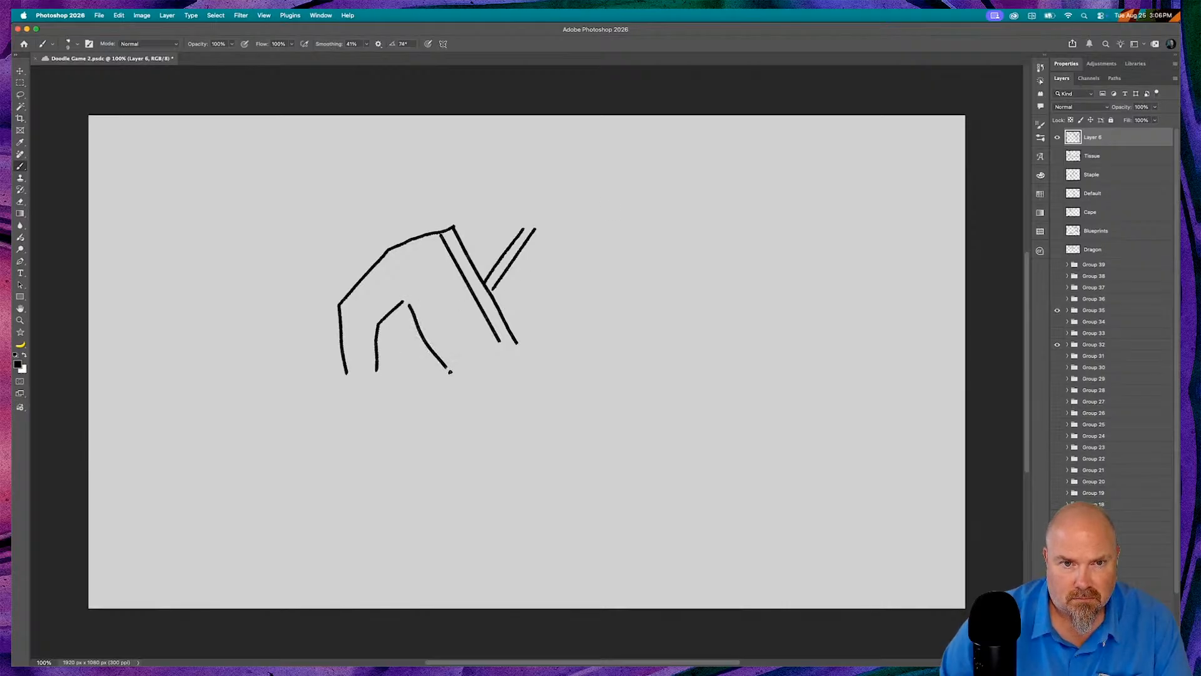
- Draw the robe's right shoulder, bent sleeve and side line, and extend the left side and long lapel down to the waist
{"action": "left_click_drag", "start_coordinate": [544, 229], "coordinate": [535, 229]}
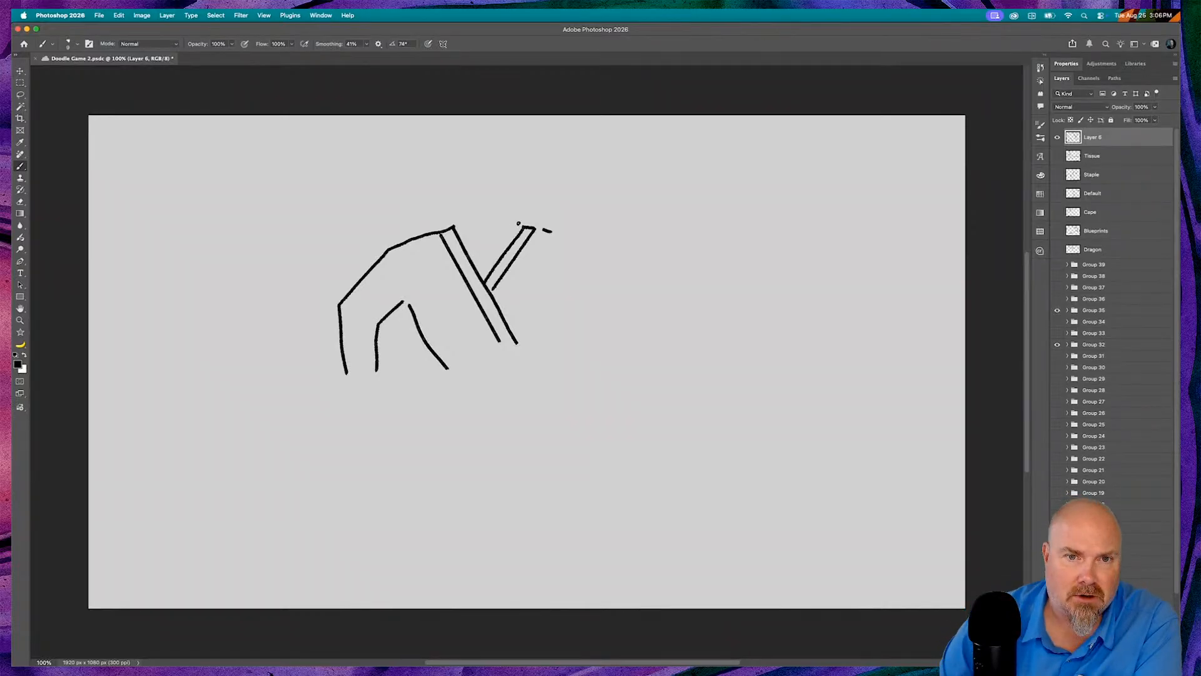
{"action": "left_click_drag", "start_coordinate": [527, 227], "coordinate": [595, 236]}
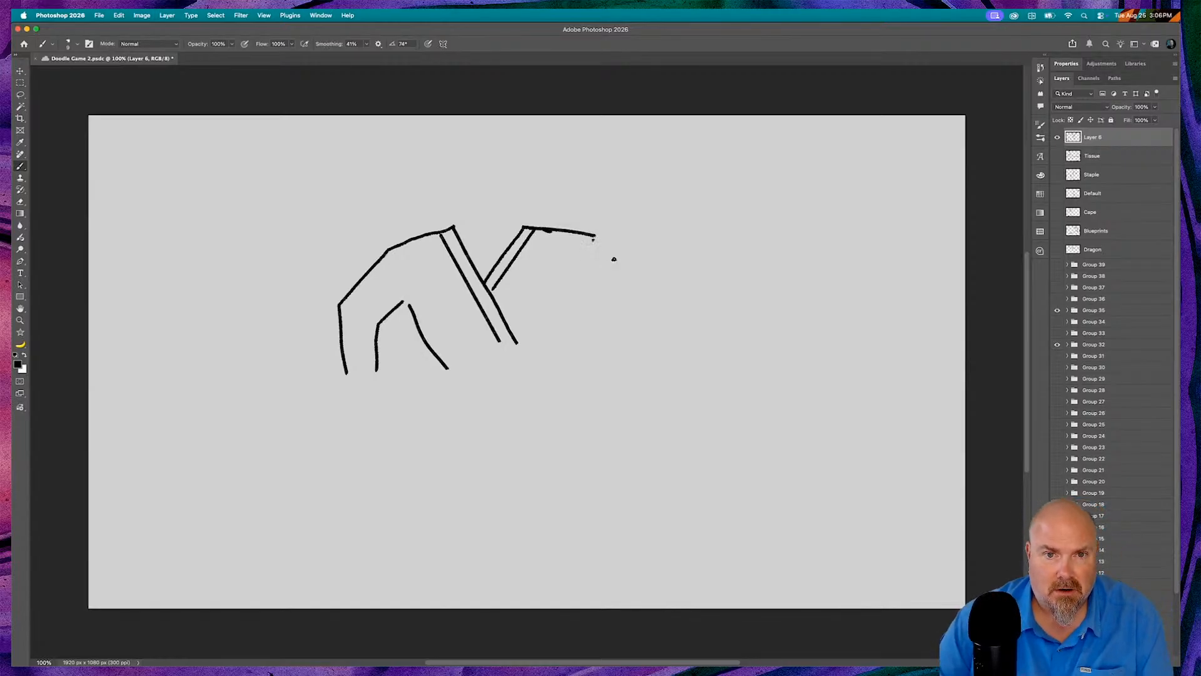
{"action": "mouse_move", "coordinate": [595, 237]}
{"action": "left_mouse_down"}
{"action": "mouse_move", "coordinate": [647, 296]}
{"action": "mouse_move", "coordinate": [598, 374]}
{"action": "left_mouse_up"}
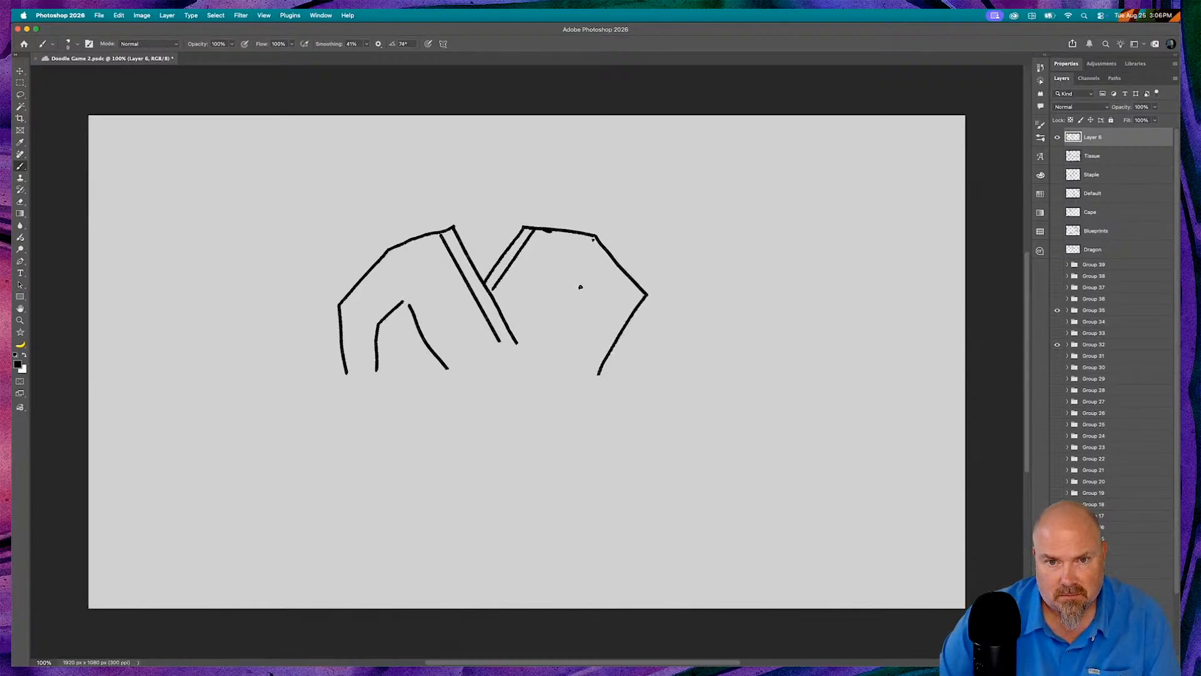
{"action": "mouse_move", "coordinate": [582, 289]}
{"action": "left_mouse_down"}
{"action": "mouse_move", "coordinate": [609, 306]}
{"action": "mouse_move", "coordinate": [593, 345]}
{"action": "left_mouse_up"}
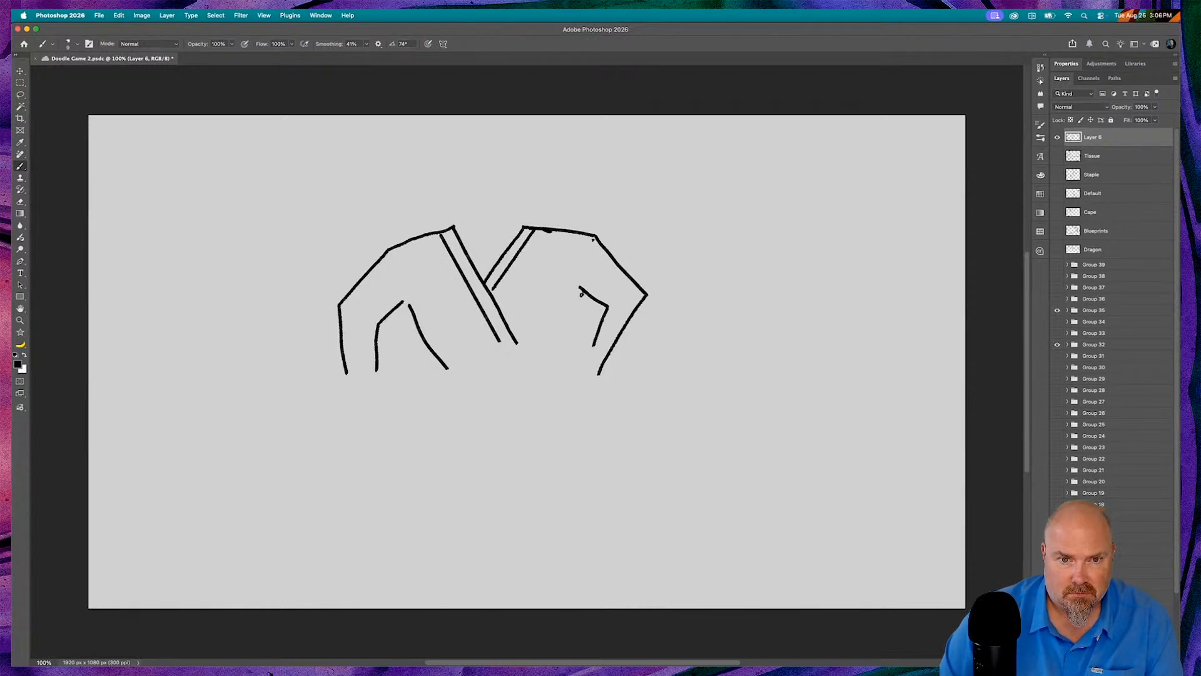
{"action": "left_click_drag", "start_coordinate": [581, 294], "coordinate": [547, 379]}
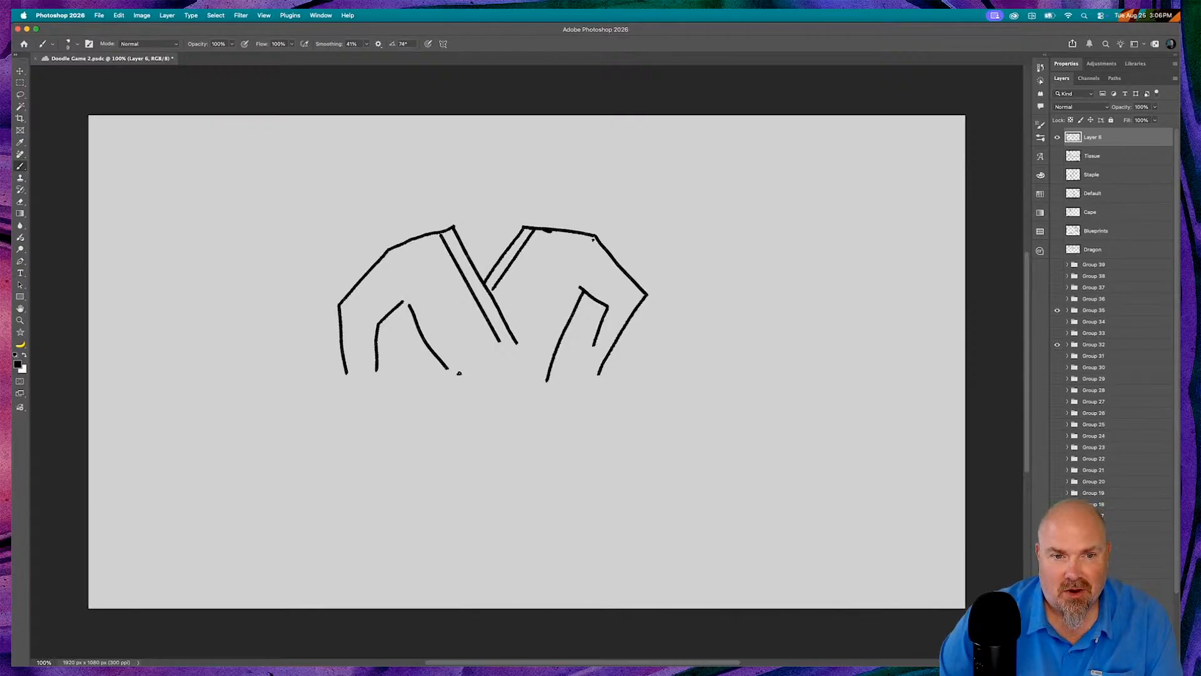
{"action": "left_click_drag", "start_coordinate": [448, 370], "coordinate": [460, 397]}
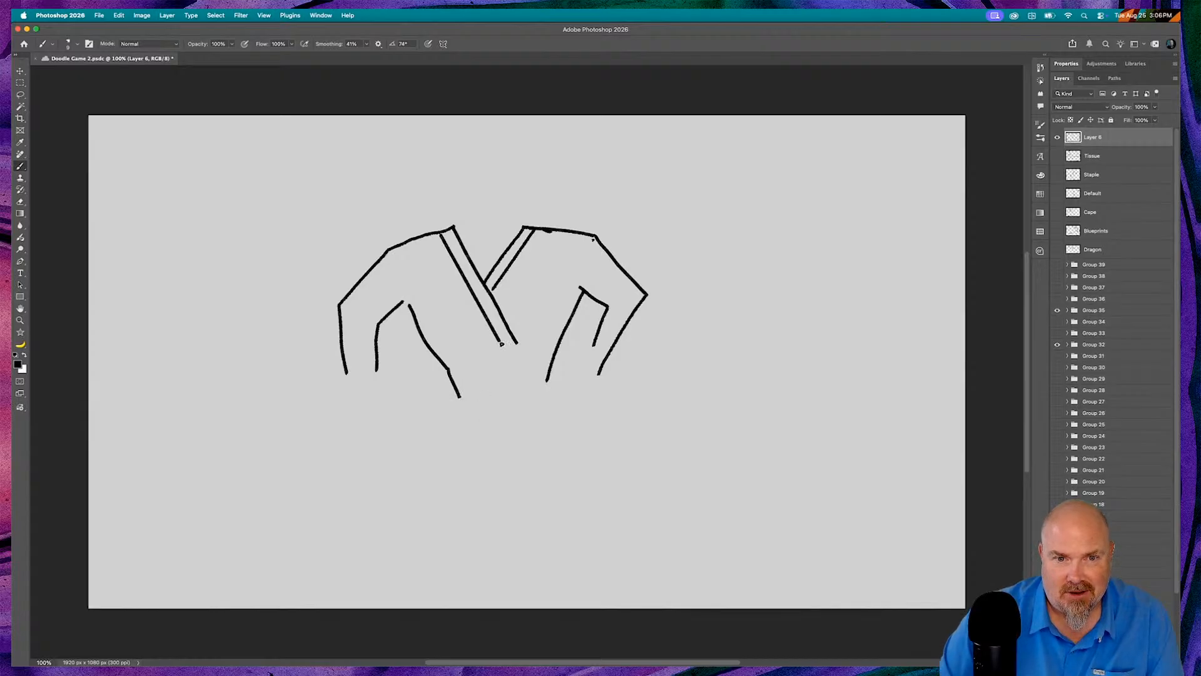
{"action": "mouse_move", "coordinate": [498, 342]}
{"action": "left_mouse_down"}
{"action": "mouse_move", "coordinate": [530, 379]}
{"action": "mouse_move", "coordinate": [548, 379]}
{"action": "left_mouse_up"}
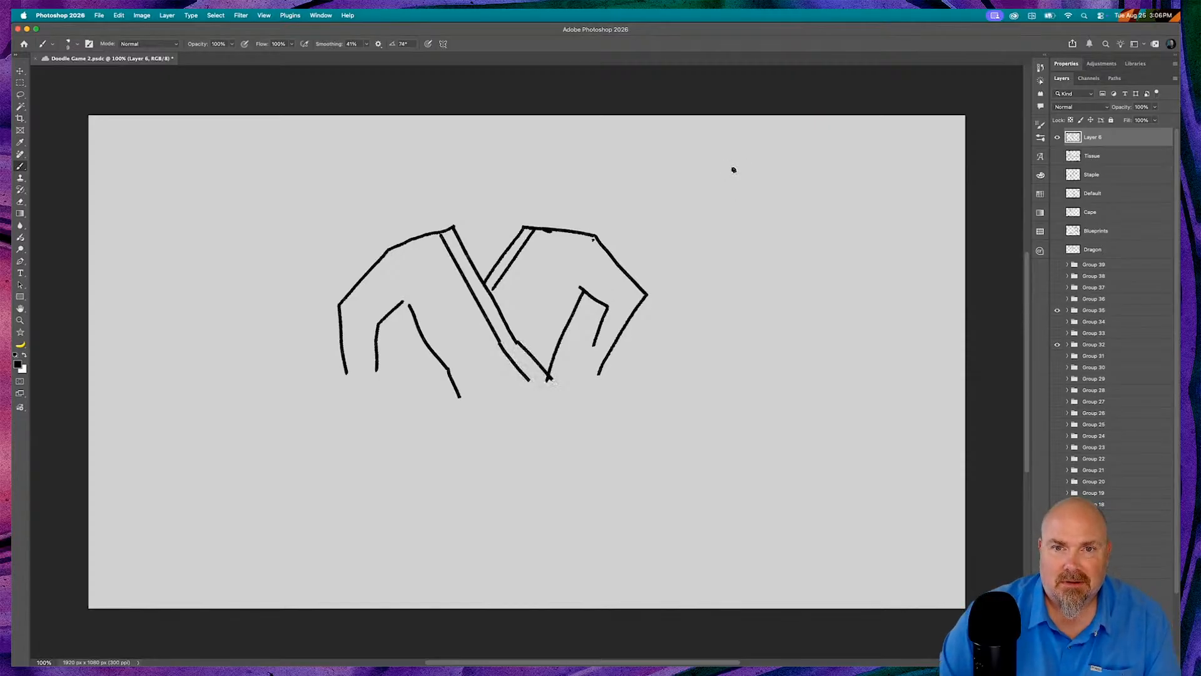
- Handwrite "Dev" with "GeN" below it in the empty space beside the robe's right shoulder
{"action": "left_click_drag", "start_coordinate": [735, 169], "coordinate": [739, 211]}
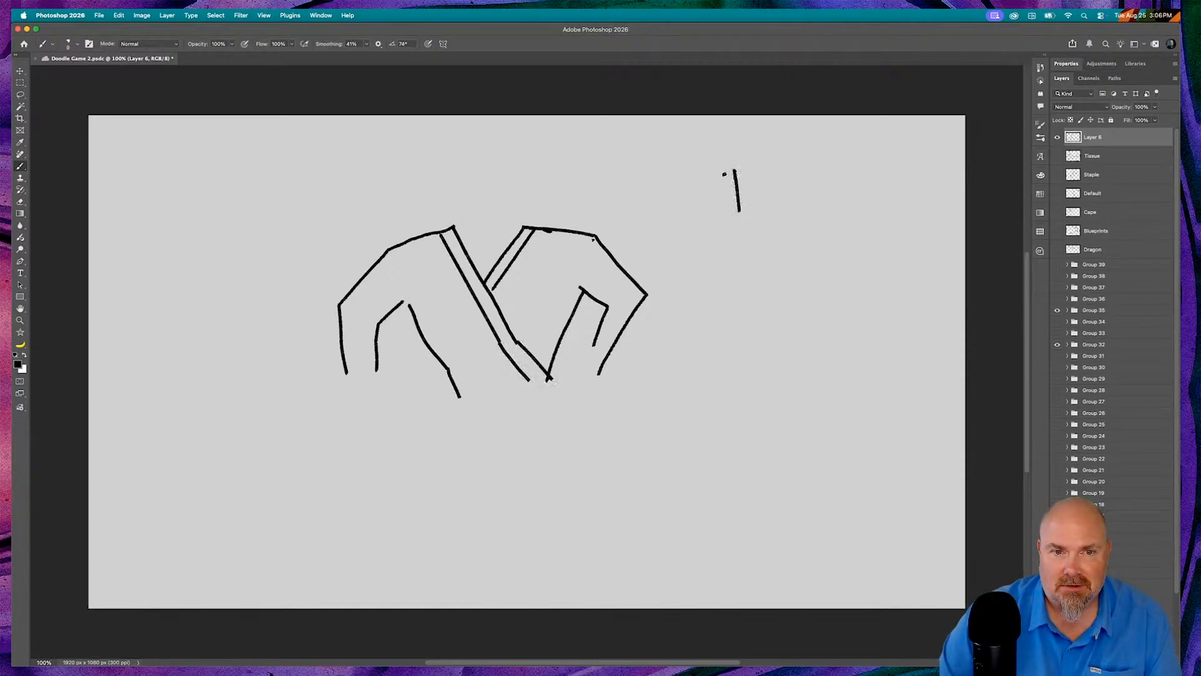
{"action": "mouse_move", "coordinate": [723, 171]}
{"action": "left_mouse_down"}
{"action": "mouse_move", "coordinate": [758, 183]}
{"action": "mouse_move", "coordinate": [758, 202]}
{"action": "mouse_move", "coordinate": [731, 214]}
{"action": "mouse_move", "coordinate": [779, 192]}
{"action": "mouse_move", "coordinate": [760, 214]}
{"action": "mouse_move", "coordinate": [803, 211]}
{"action": "mouse_move", "coordinate": [814, 176]}
{"action": "left_mouse_up"}
{"action": "left_click", "coordinate": [803, 211]}
{"action": "mouse_move", "coordinate": [764, 248]}
{"action": "left_mouse_down"}
{"action": "mouse_move", "coordinate": [746, 279]}
{"action": "mouse_move", "coordinate": [815, 269]}
{"action": "mouse_move", "coordinate": [789, 277]}
{"action": "mouse_move", "coordinate": [813, 286]}
{"action": "left_mouse_up"}
{"action": "left_click", "coordinate": [795, 273]}
{"action": "mouse_move", "coordinate": [823, 258]}
{"action": "left_mouse_down"}
{"action": "mouse_move", "coordinate": [827, 289]}
{"action": "mouse_move", "coordinate": [843, 284]}
{"action": "mouse_move", "coordinate": [842, 245]}
{"action": "left_mouse_up"}
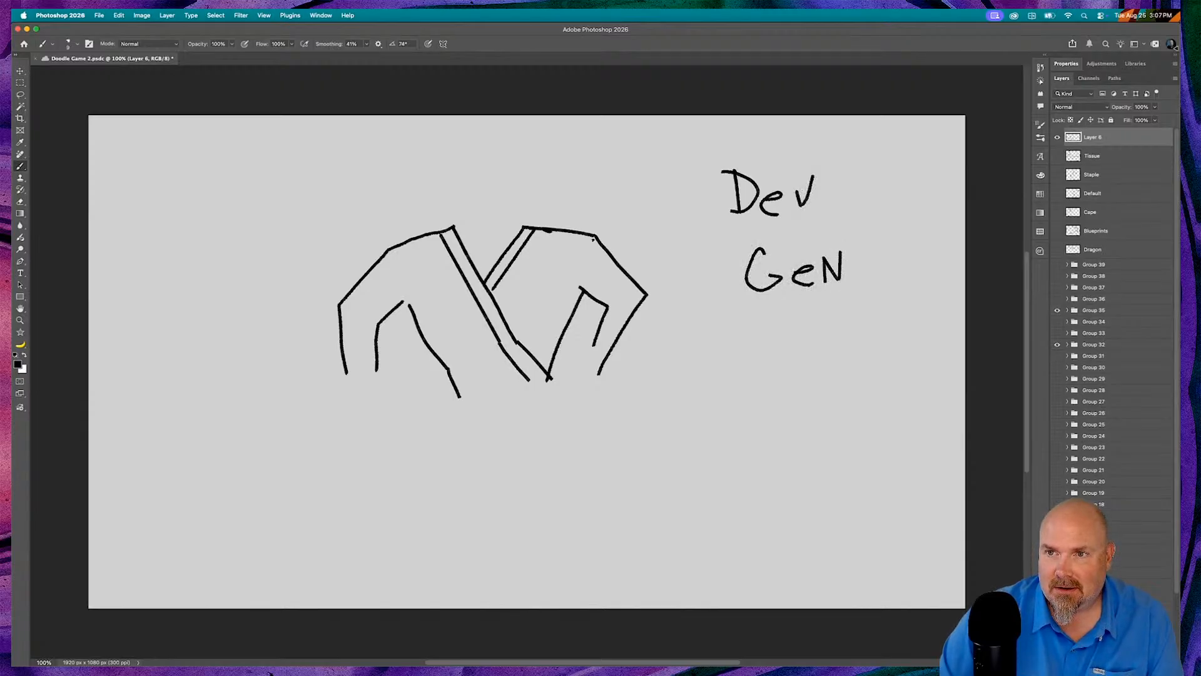
- Rename the robe drawing's layer as Black Belt
{"action": "double_click", "coordinate": [1094, 137]}
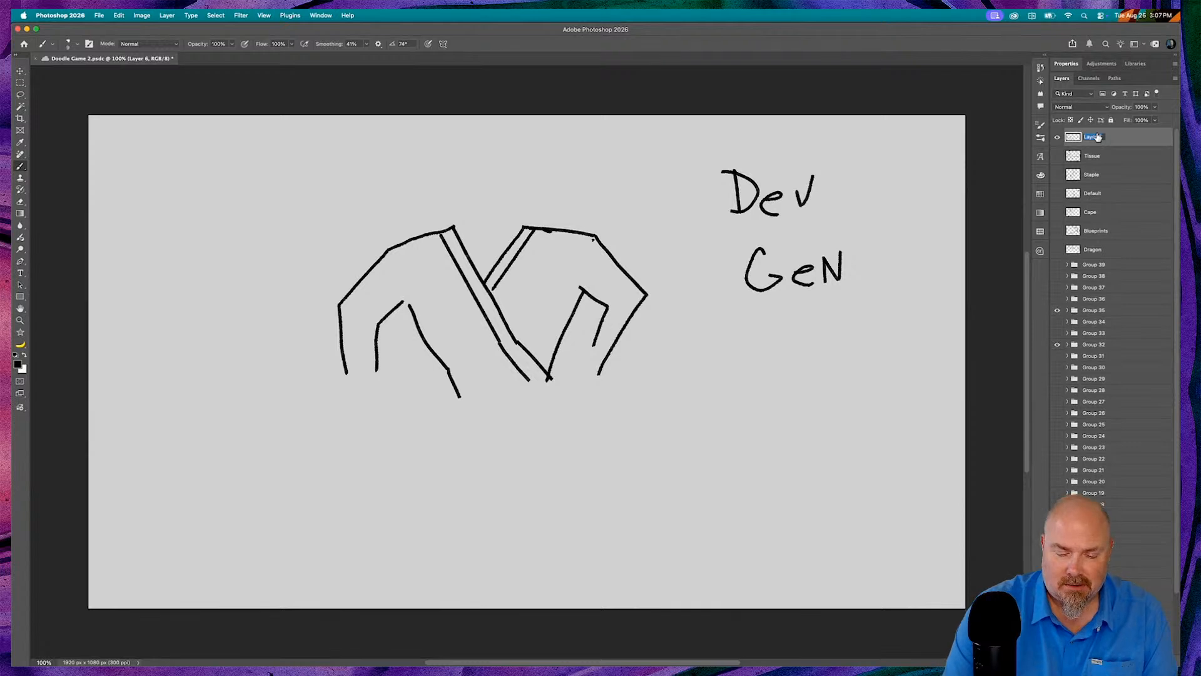
{"action": "type", "text": "D"}
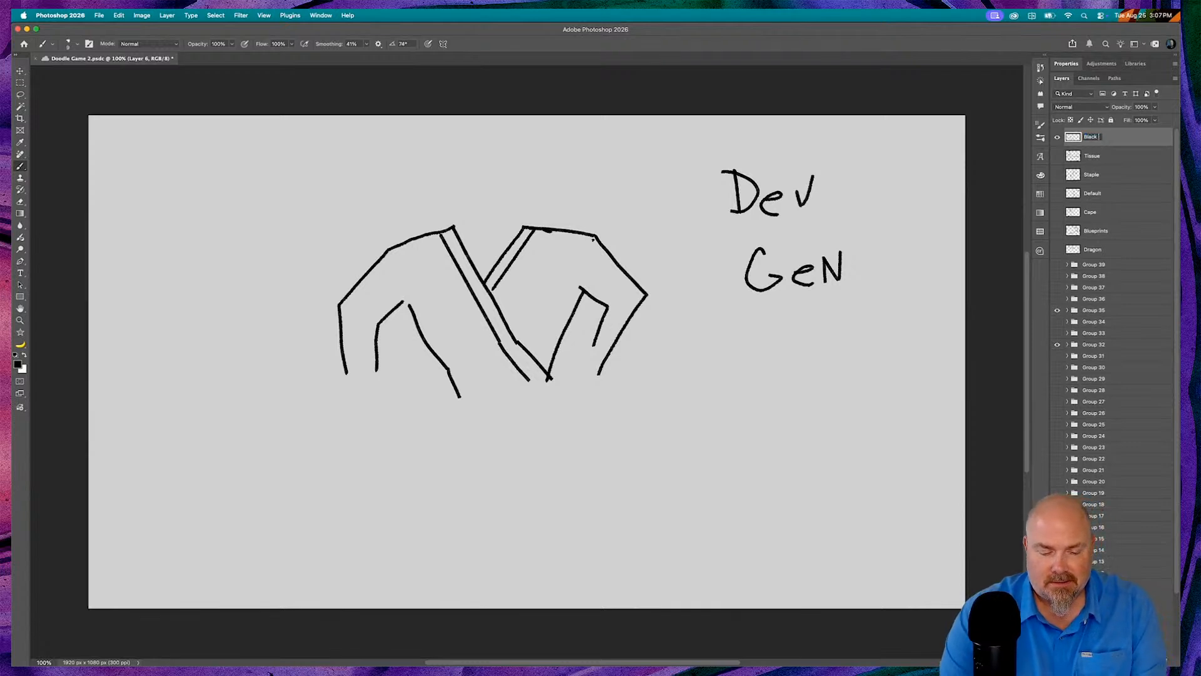
{"action": "type", "text": "lack Belt"}
{"action": "key", "text": "Return"}
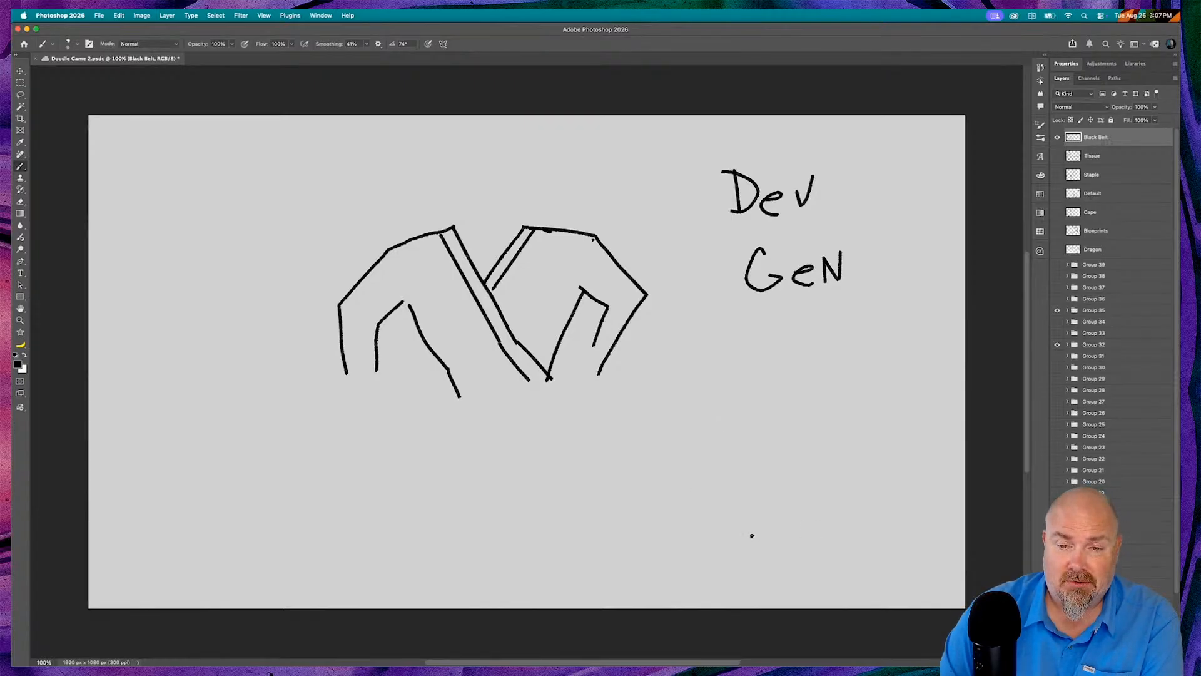
- Handwrite the guesser's name in the empty lower-right corner of the canvas
{"action": "left_click_drag", "start_coordinate": [752, 535], "coordinate": [754, 578]}
{"action": "mouse_move", "coordinate": [752, 534]}
{"action": "left_mouse_down"}
{"action": "mouse_move", "coordinate": [775, 555]}
{"action": "mouse_move", "coordinate": [799, 525]}
{"action": "mouse_move", "coordinate": [799, 577]}
{"action": "mouse_move", "coordinate": [824, 566]}
{"action": "mouse_move", "coordinate": [812, 562]}
{"action": "mouse_move", "coordinate": [844, 581]}
{"action": "mouse_move", "coordinate": [858, 556]}
{"action": "mouse_move", "coordinate": [862, 582]}
{"action": "mouse_move", "coordinate": [871, 569]}
{"action": "mouse_move", "coordinate": [876, 582]}
{"action": "left_mouse_up"}
{"action": "left_click", "coordinate": [835, 563]}
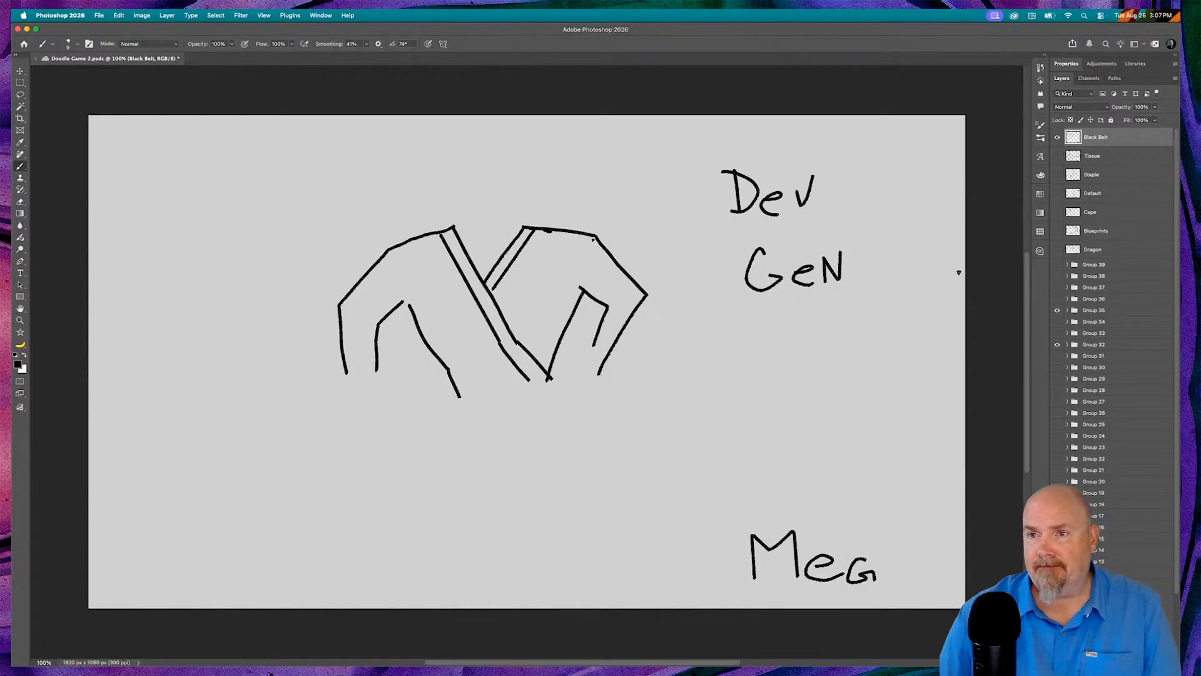
- Hide the Black Belt layer, add a new empty layer above it, and switch to Chrome for the next prompt
{"action": "left_click", "coordinate": [1058, 137]}
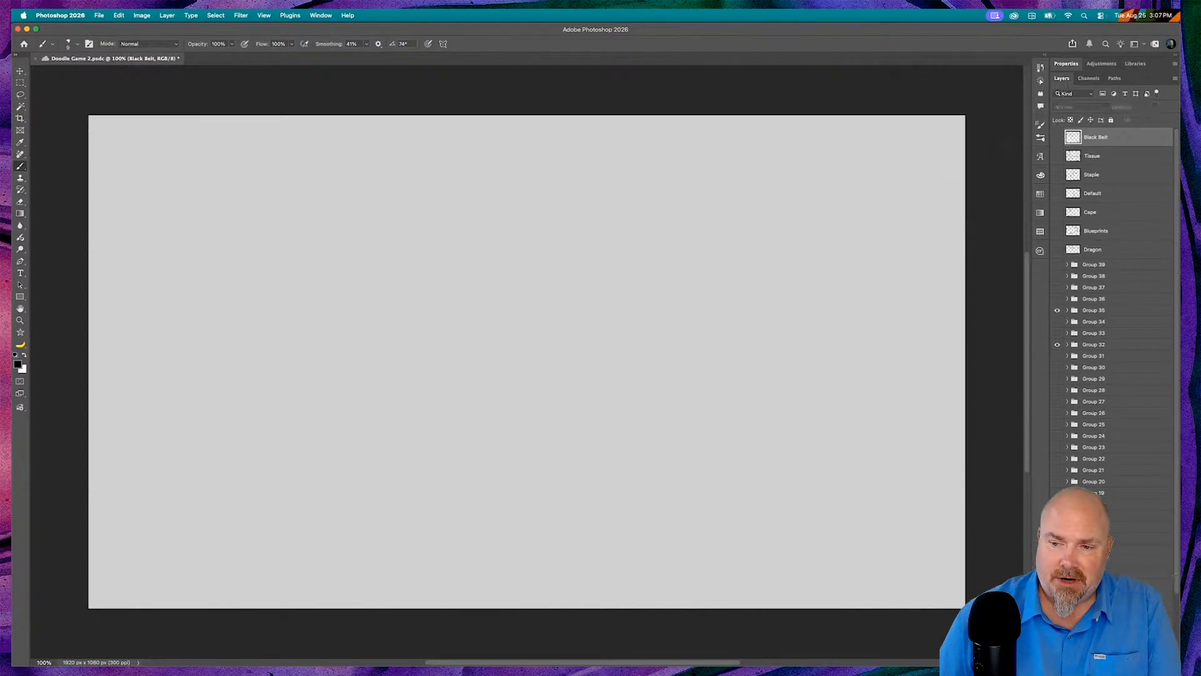
{"action": "key", "text": "super+shift+alt+n"}
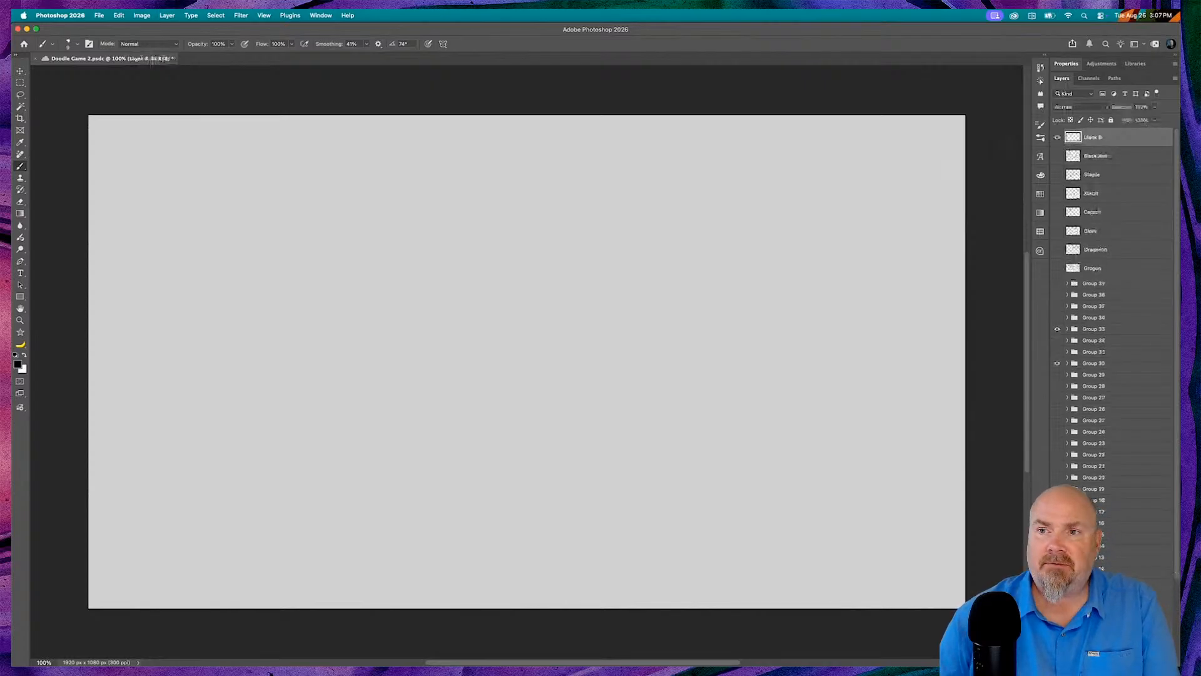
{"action": "key", "text": "super+Tab"}
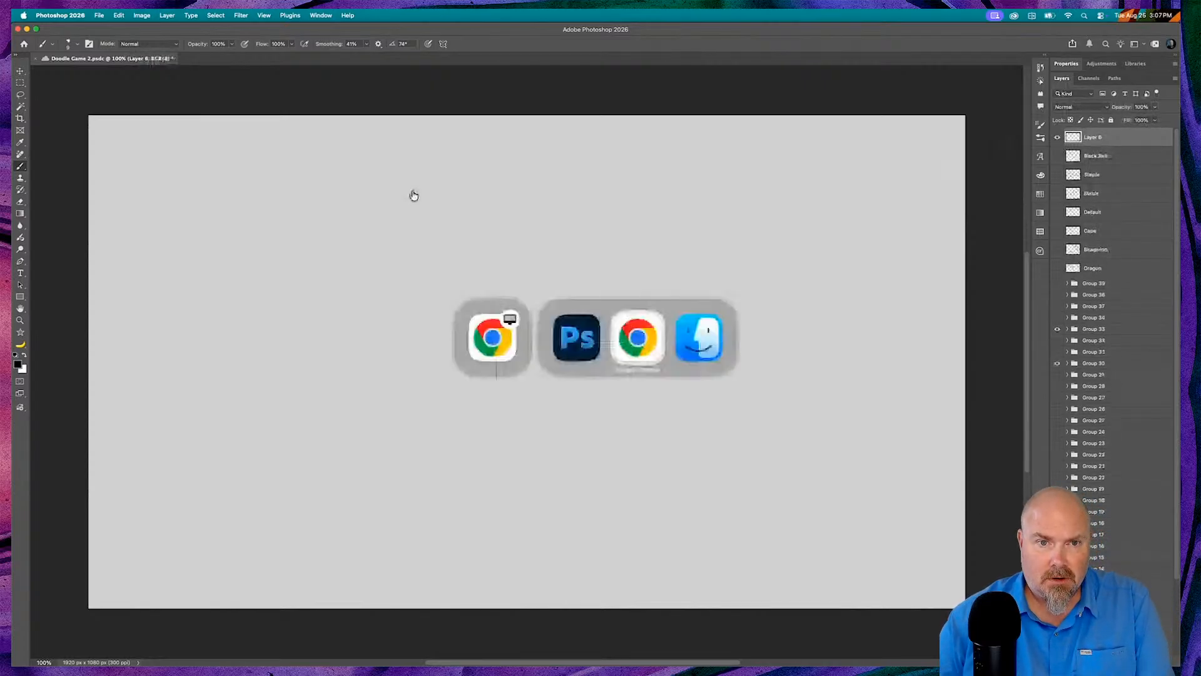
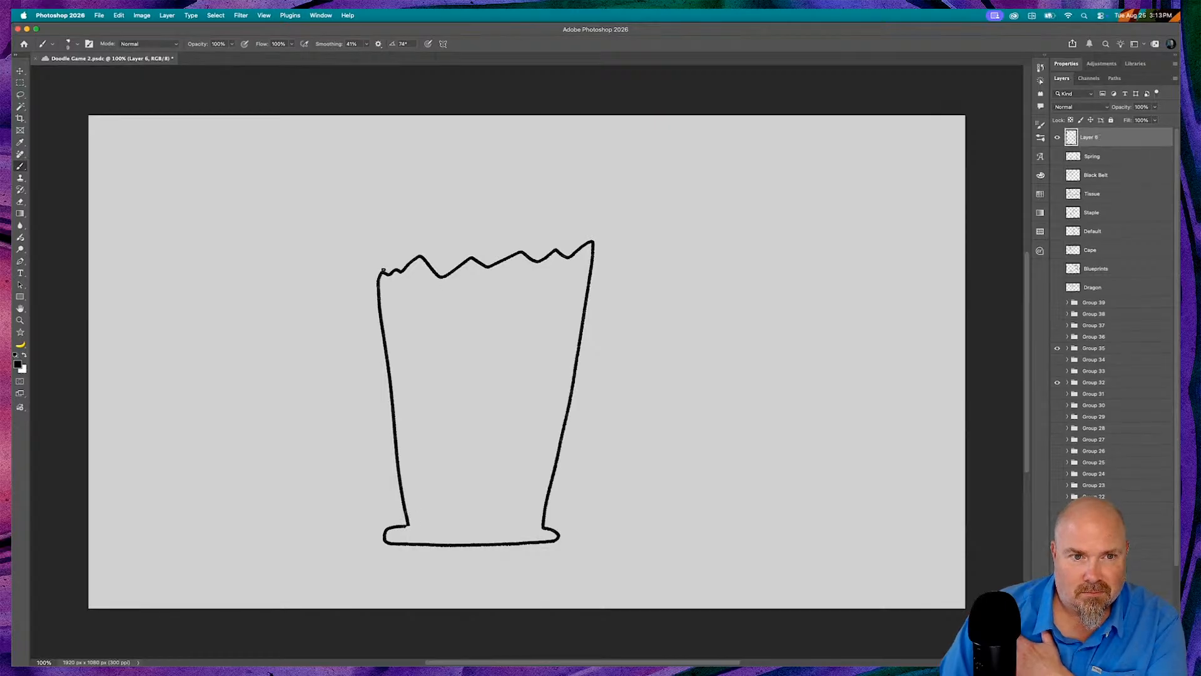
- Draw a rounded dome over the cup's zigzag edge, with an octagonal patch at its top and a partial angular patch at its lower right
{"action": "mouse_move", "coordinate": [389, 272]}
{"action": "left_mouse_down"}
{"action": "mouse_move", "coordinate": [396, 174]}
{"action": "mouse_move", "coordinate": [486, 145]}
{"action": "mouse_move", "coordinate": [541, 146]}
{"action": "mouse_move", "coordinate": [574, 166]}
{"action": "mouse_move", "coordinate": [594, 240]}
{"action": "left_mouse_up"}
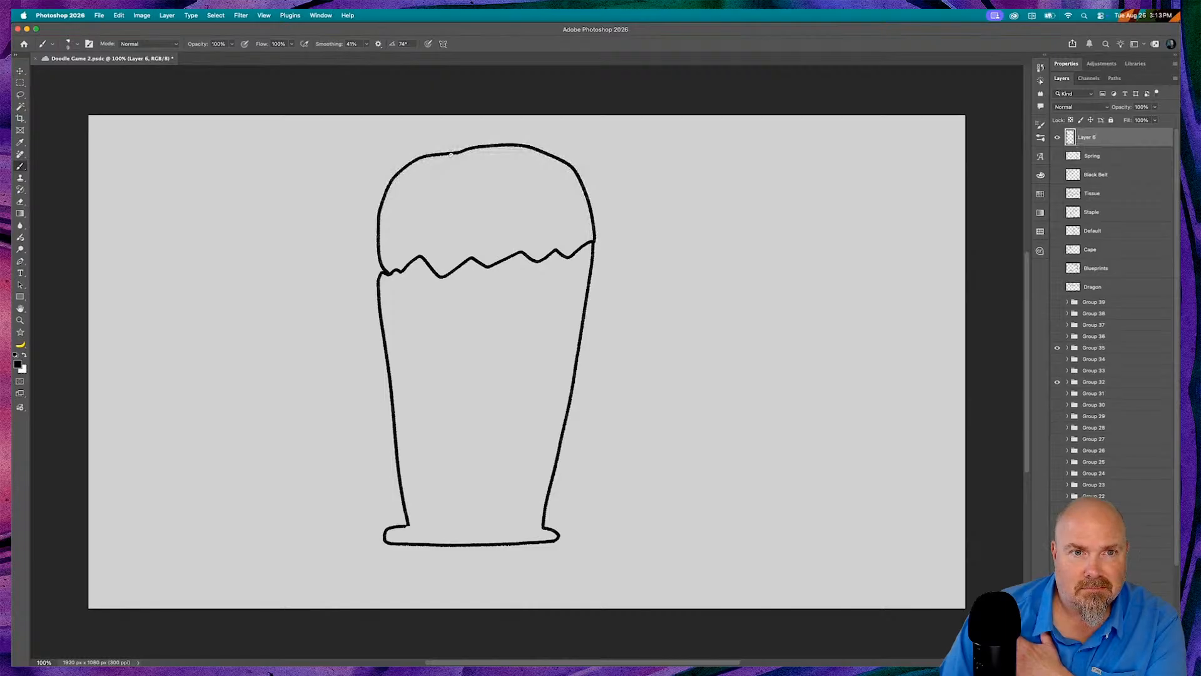
{"action": "mouse_move", "coordinate": [450, 154]}
{"action": "left_mouse_down"}
{"action": "mouse_move", "coordinate": [431, 197]}
{"action": "mouse_move", "coordinate": [474, 209]}
{"action": "mouse_move", "coordinate": [491, 191]}
{"action": "mouse_move", "coordinate": [473, 149]}
{"action": "left_mouse_up"}
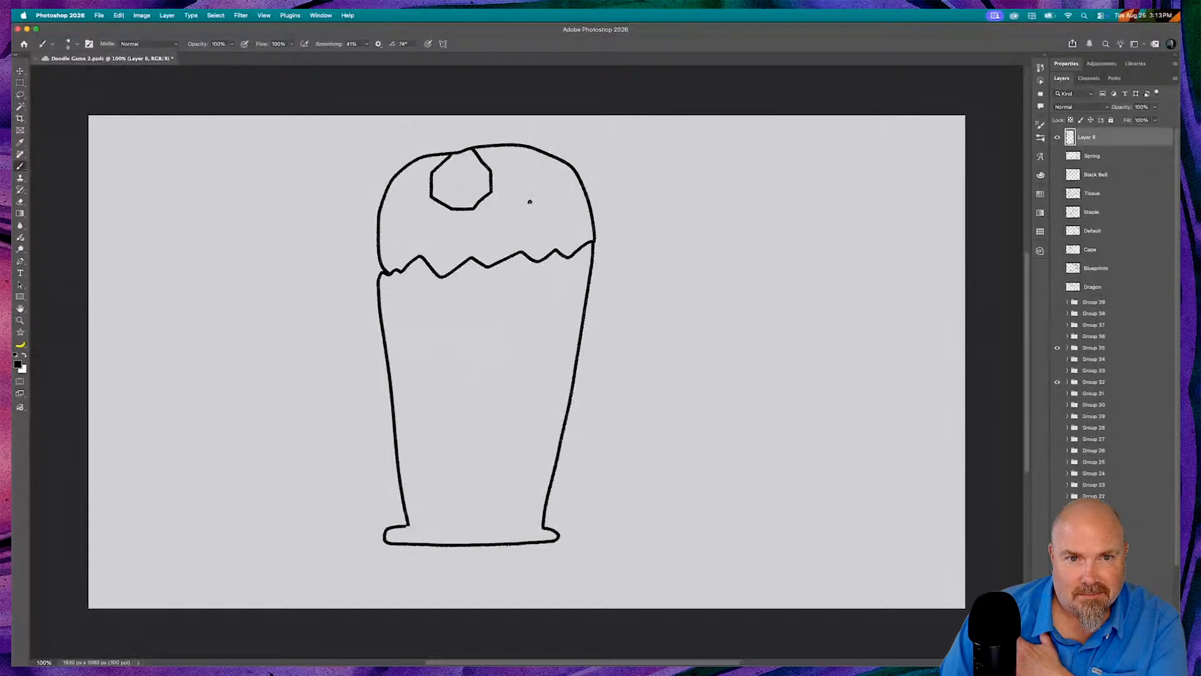
{"action": "left_click_drag", "start_coordinate": [526, 202], "coordinate": [506, 228]}
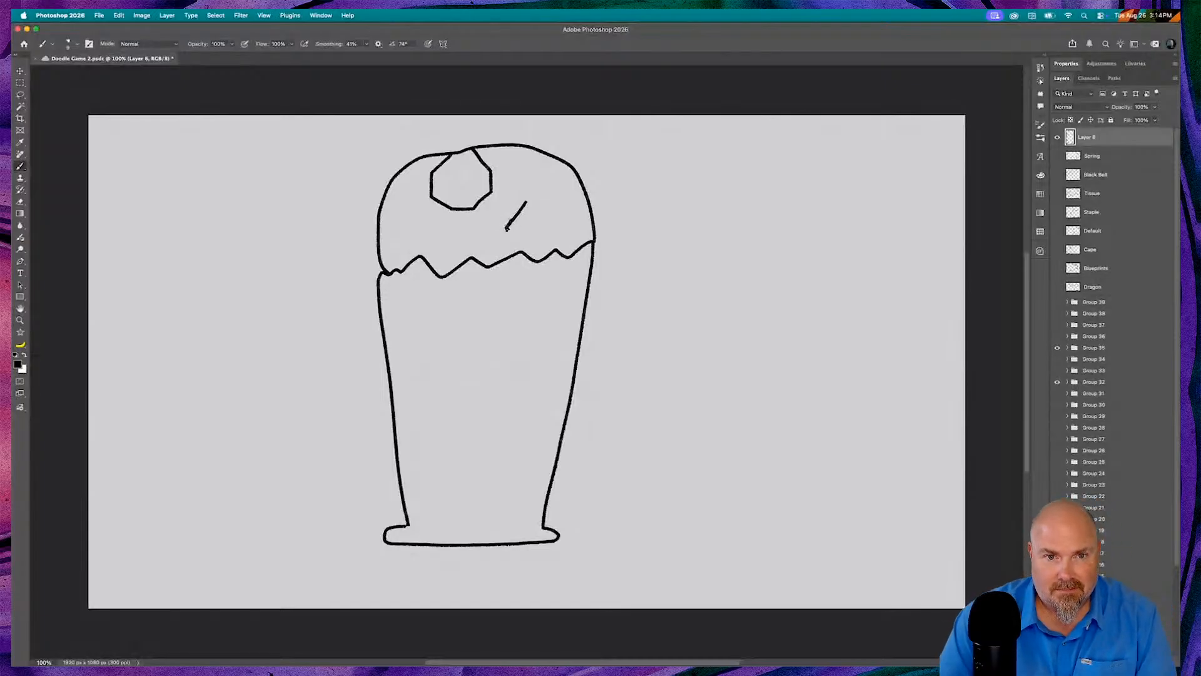
{"action": "left_click_drag", "start_coordinate": [506, 228], "coordinate": [515, 251]}
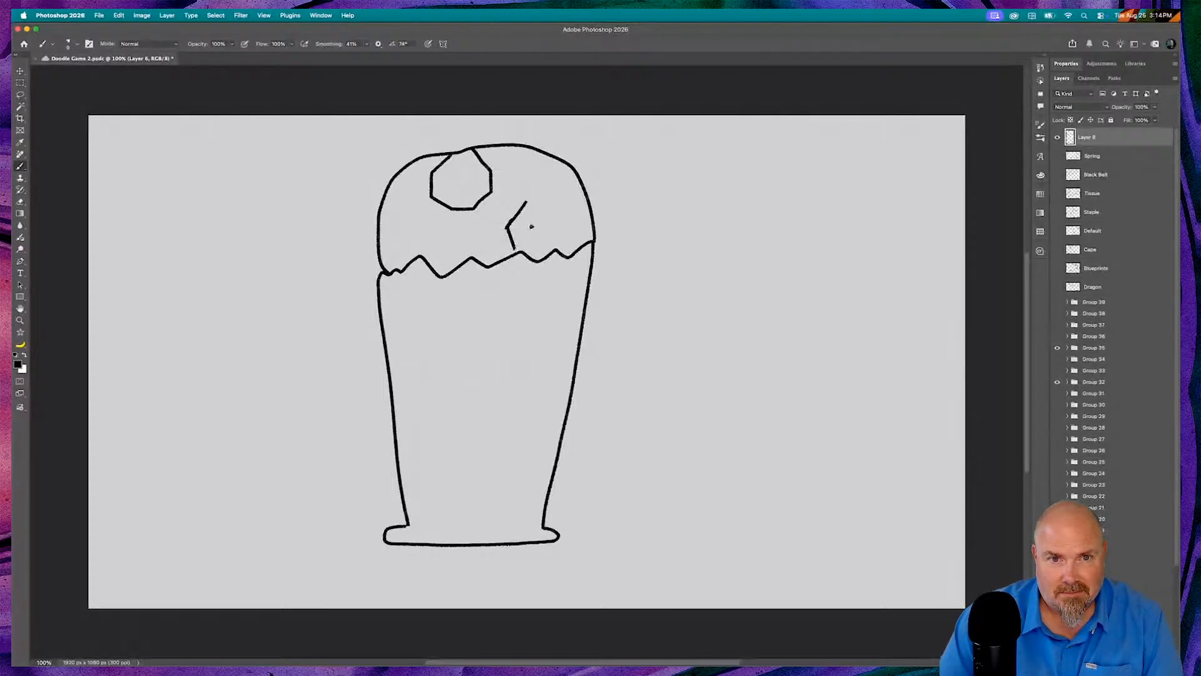
{"action": "left_click_drag", "start_coordinate": [527, 202], "coordinate": [554, 204]}
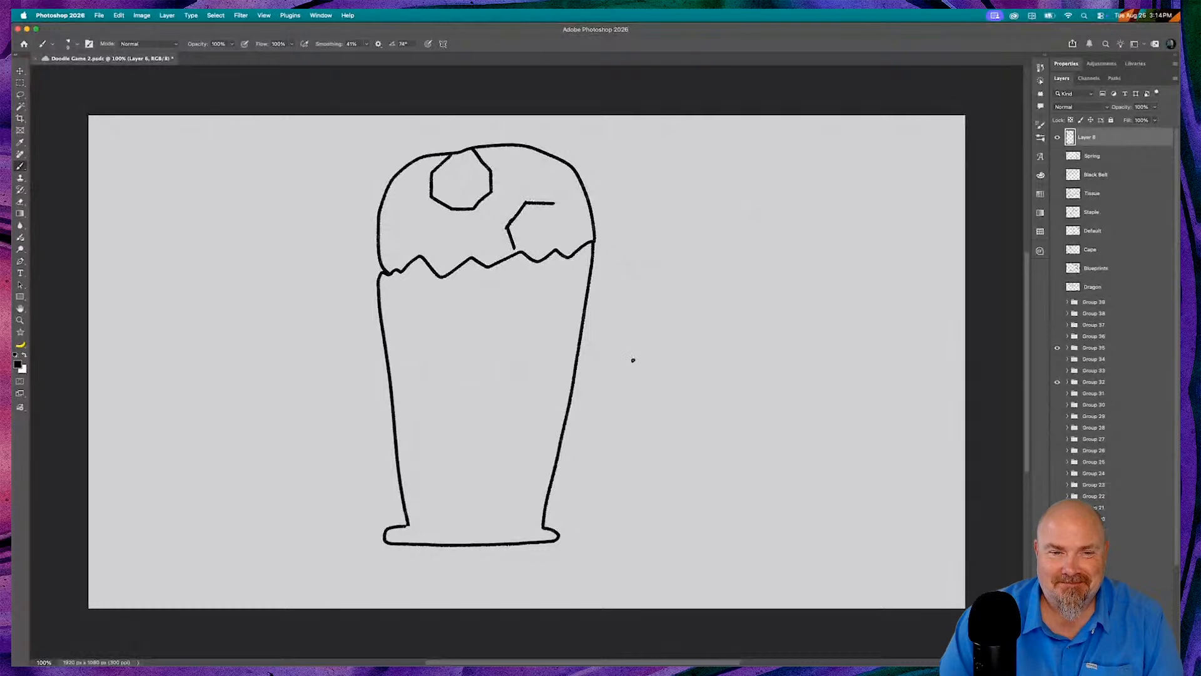
- Handwrite the guesser's name on the cup's body and rename the drawing's layer as World
{"action": "mouse_move", "coordinate": [427, 380]}
{"action": "left_mouse_down"}
{"action": "mouse_move", "coordinate": [412, 385]}
{"action": "mouse_move", "coordinate": [416, 413]}
{"action": "mouse_move", "coordinate": [437, 398]}
{"action": "mouse_move", "coordinate": [419, 393]}
{"action": "mouse_move", "coordinate": [448, 410]}
{"action": "mouse_move", "coordinate": [497, 381]}
{"action": "mouse_move", "coordinate": [461, 397]}
{"action": "mouse_move", "coordinate": [464, 413]}
{"action": "mouse_move", "coordinate": [477, 392]}
{"action": "mouse_move", "coordinate": [491, 413]}
{"action": "mouse_move", "coordinate": [499, 379]}
{"action": "left_mouse_up"}
{"action": "double_click", "coordinate": [1087, 136]}
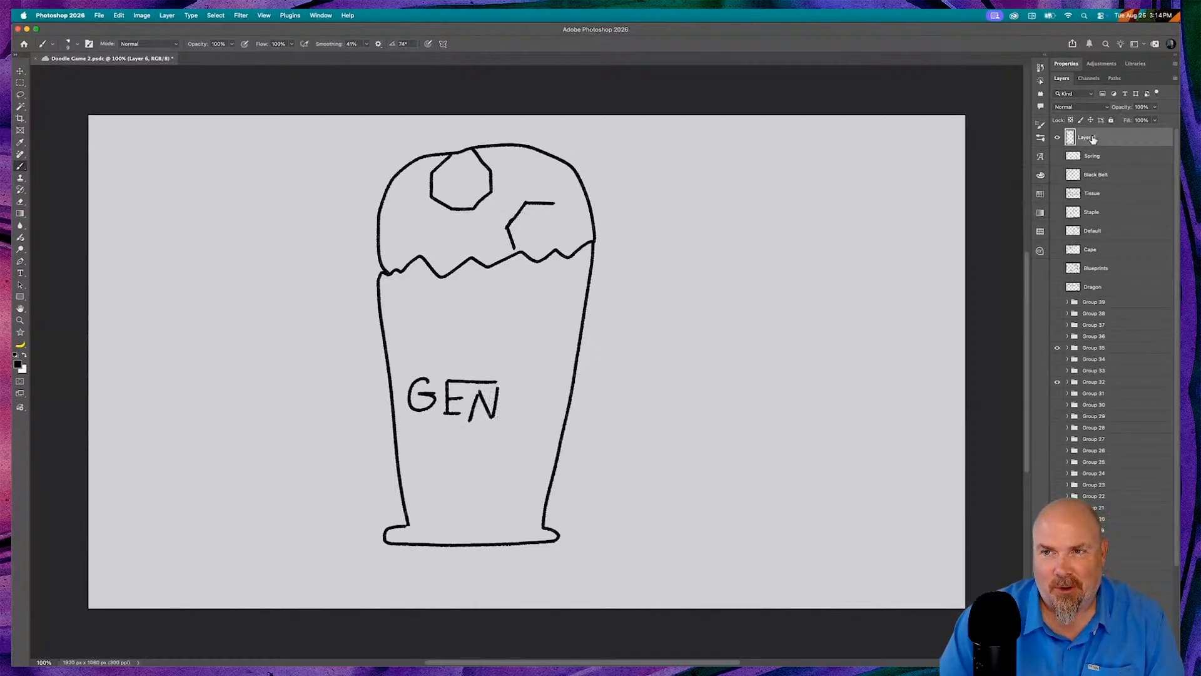
{"action": "type", "text": "Wor"}
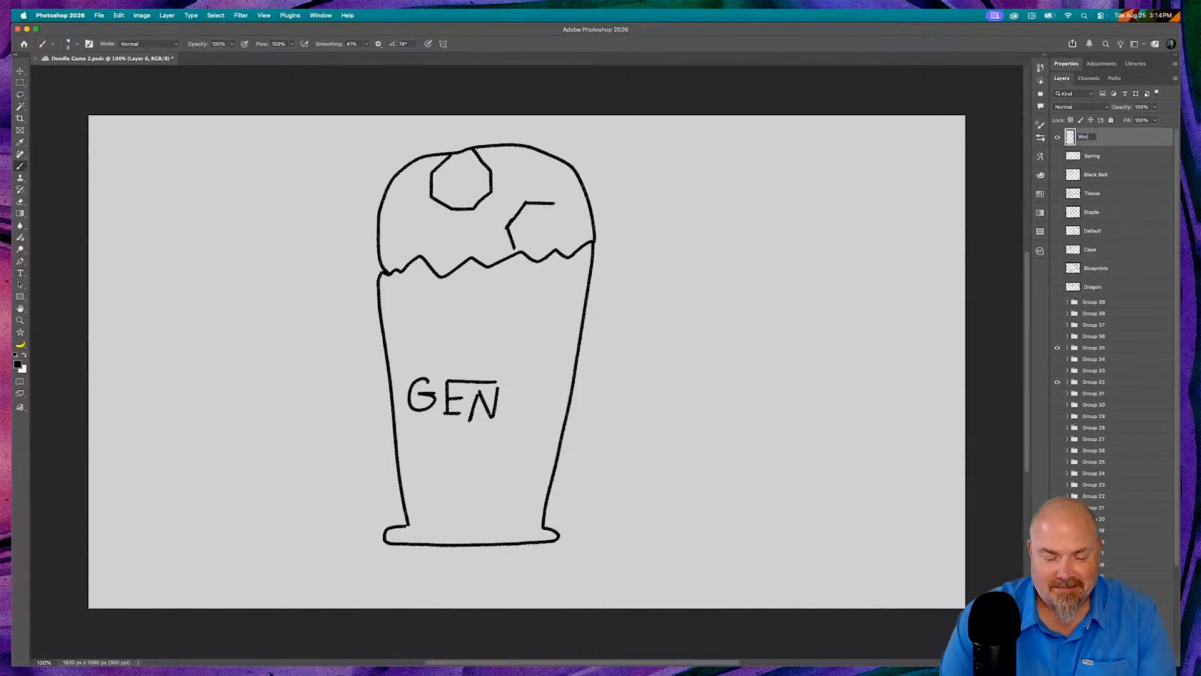
{"action": "type", "text": "ld"}
{"action": "key", "text": "Return"}
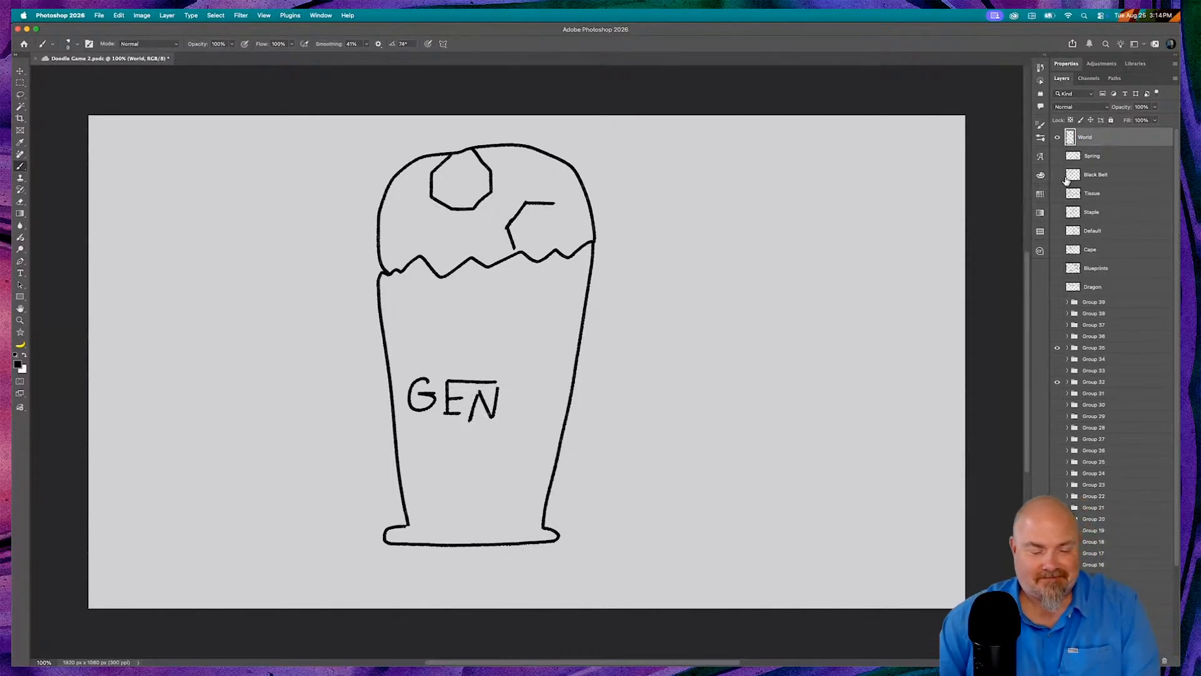
- Hide the World layer, add a new empty layer, and switch to Chrome for another prompt
{"action": "left_click", "coordinate": [1057, 137]}
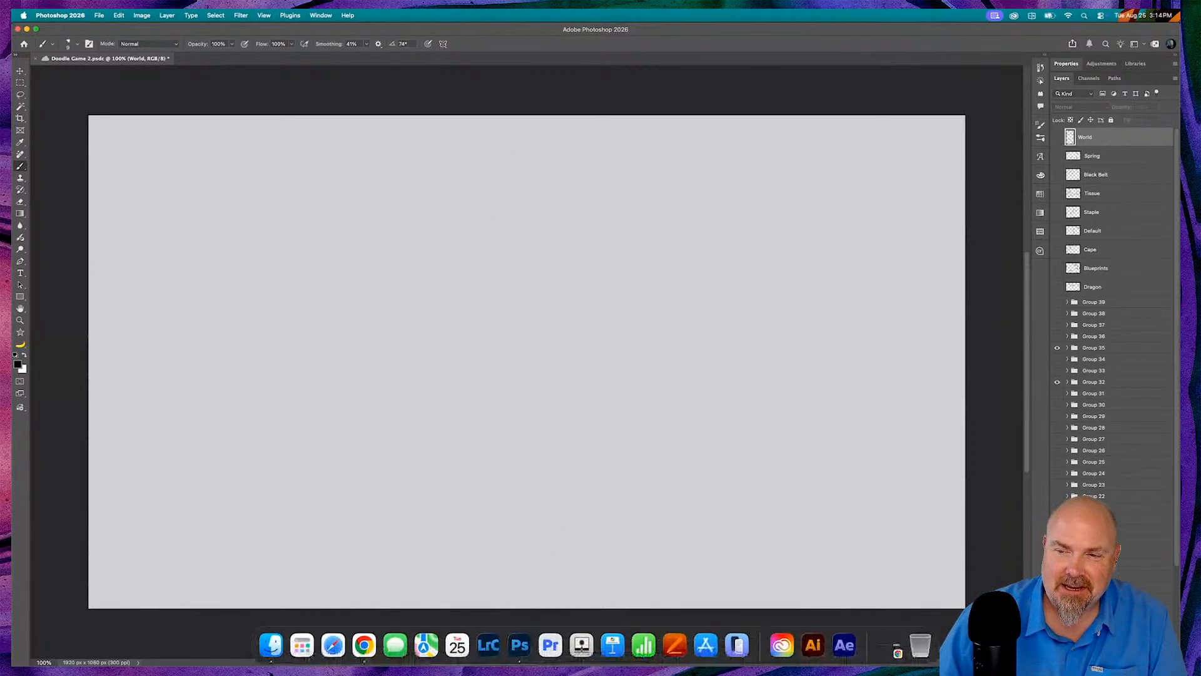
{"action": "key", "text": "alt+shift+super+n"}
{"action": "key", "text": "super+Tab"}
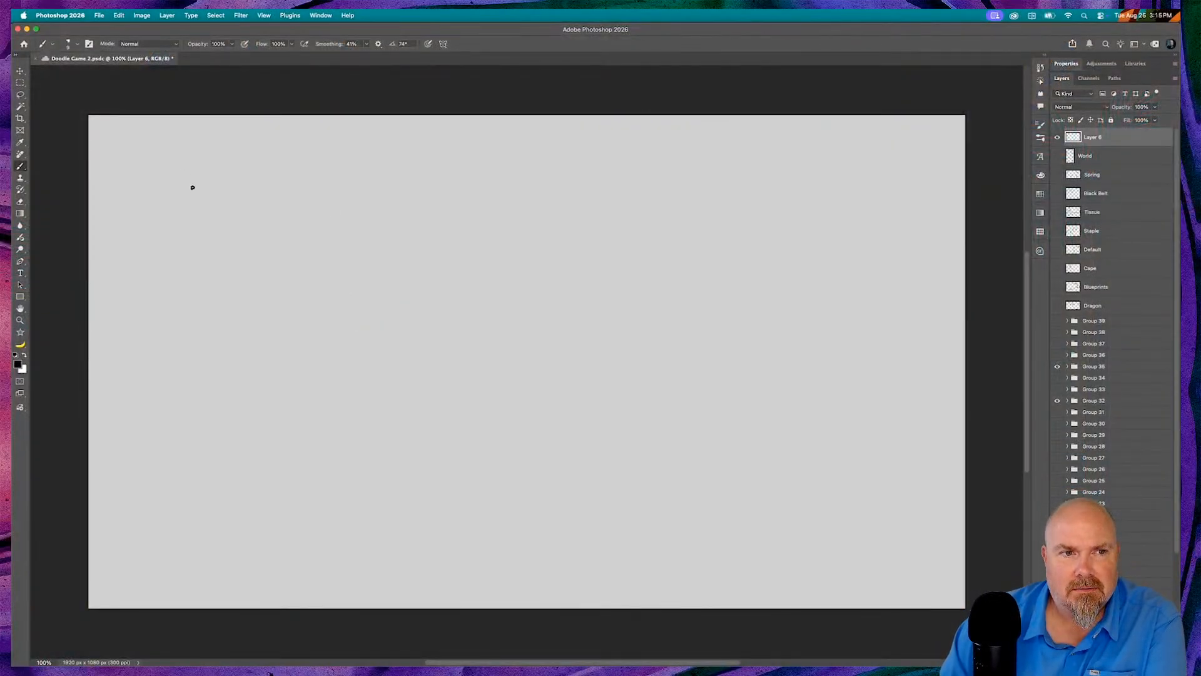
- Draw a long horizontal timeline with a central tick labelled 0, a second tick left of it, and outward arrows labelled BC and AD
{"action": "left_click_drag", "start_coordinate": [193, 188], "coordinate": [837, 174]}
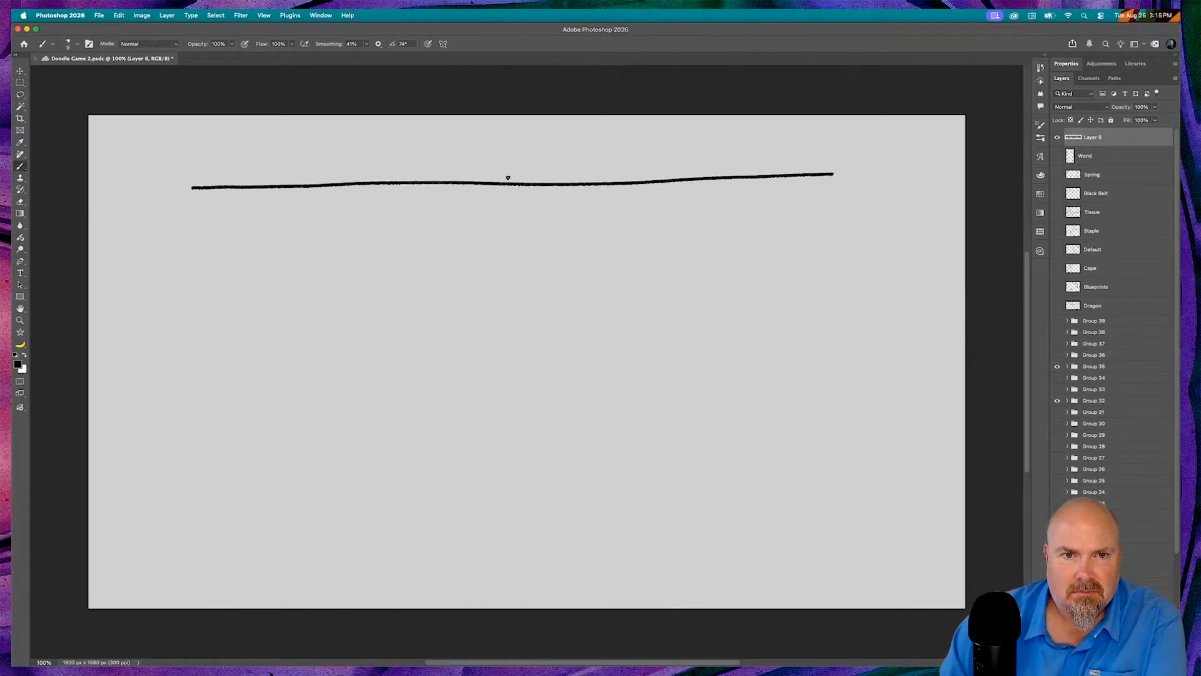
{"action": "left_click_drag", "start_coordinate": [510, 196], "coordinate": [511, 172]}
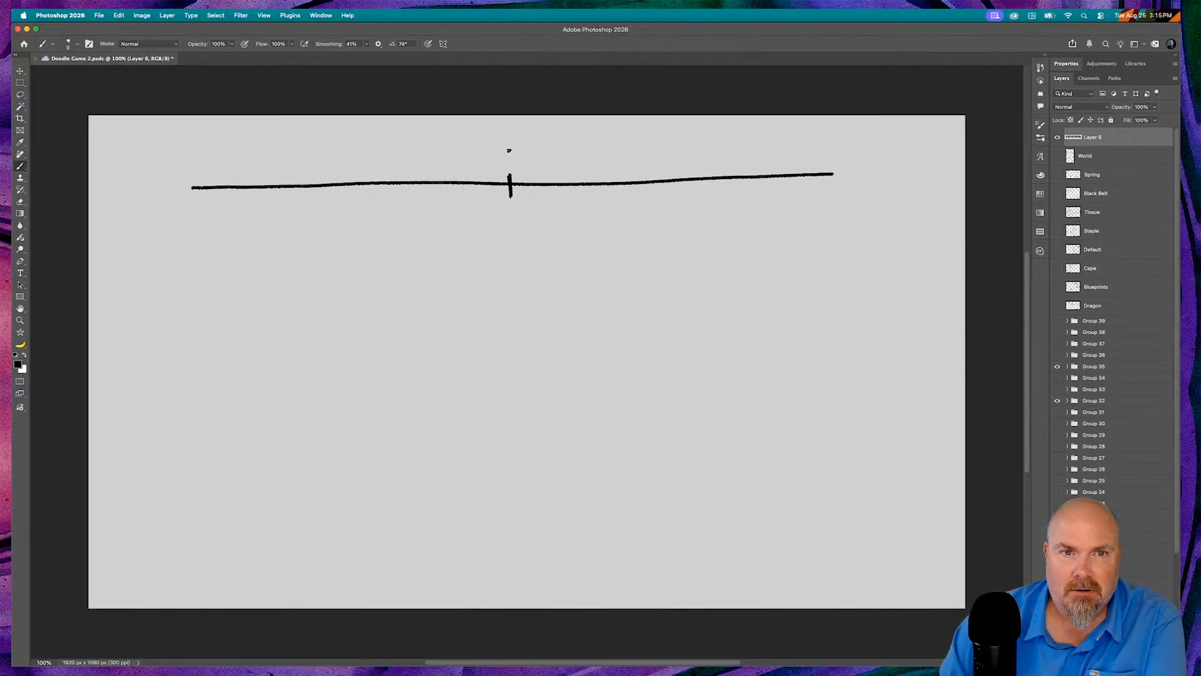
{"action": "mouse_move", "coordinate": [506, 152]}
{"action": "left_mouse_down"}
{"action": "mouse_move", "coordinate": [501, 166]}
{"action": "mouse_move", "coordinate": [517, 156]}
{"action": "mouse_move", "coordinate": [503, 149]}
{"action": "left_mouse_up"}
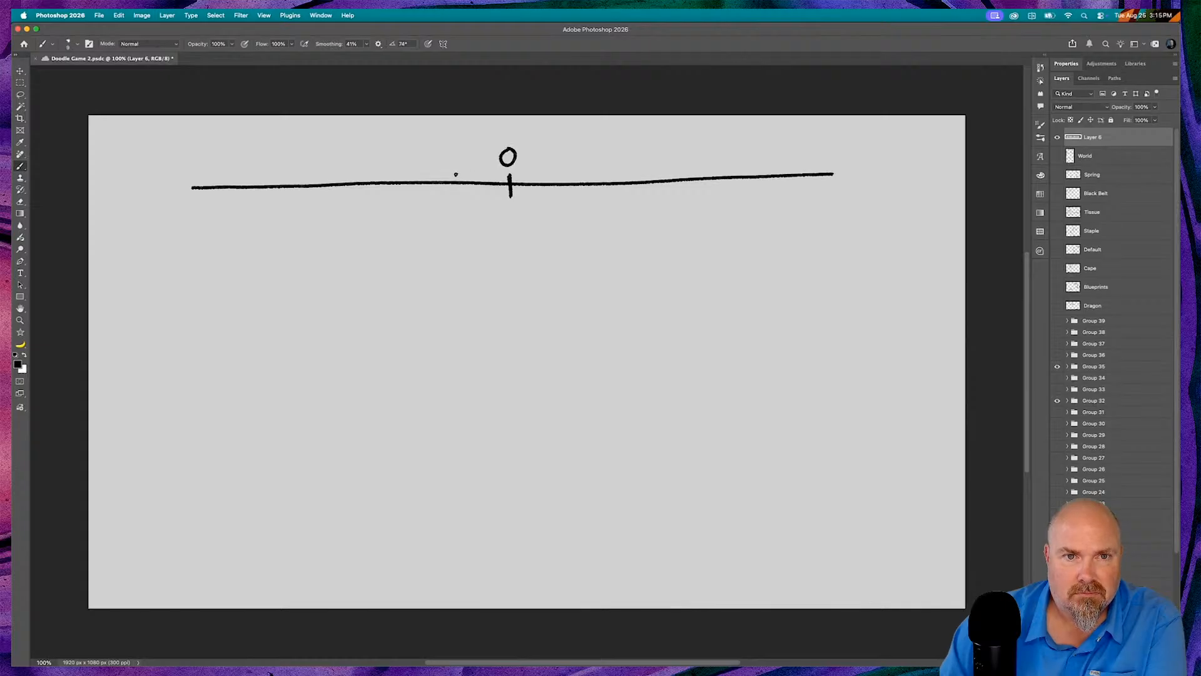
{"action": "left_click_drag", "start_coordinate": [456, 185], "coordinate": [457, 202]}
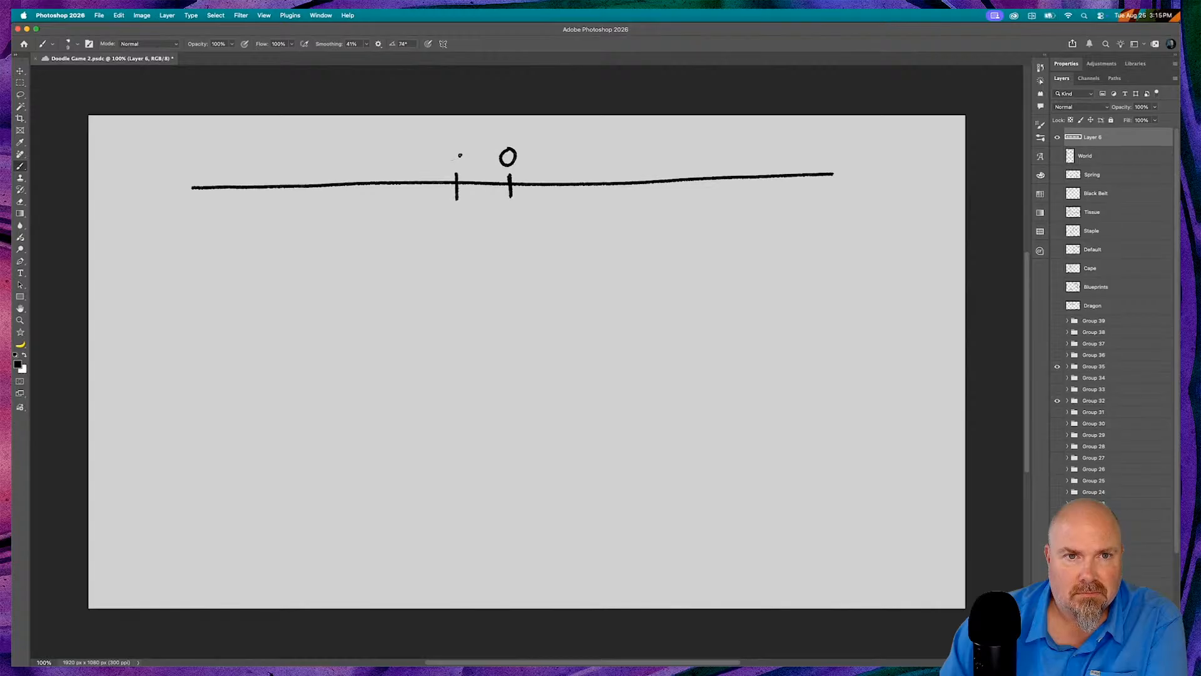
{"action": "mouse_move", "coordinate": [423, 132]}
{"action": "left_mouse_down"}
{"action": "mouse_move", "coordinate": [439, 148]}
{"action": "mouse_move", "coordinate": [422, 149]}
{"action": "mouse_move", "coordinate": [446, 135]}
{"action": "mouse_move", "coordinate": [461, 147]}
{"action": "mouse_move", "coordinate": [314, 139]}
{"action": "mouse_move", "coordinate": [338, 129]}
{"action": "mouse_move", "coordinate": [315, 138]}
{"action": "mouse_move", "coordinate": [339, 151]}
{"action": "left_mouse_up"}
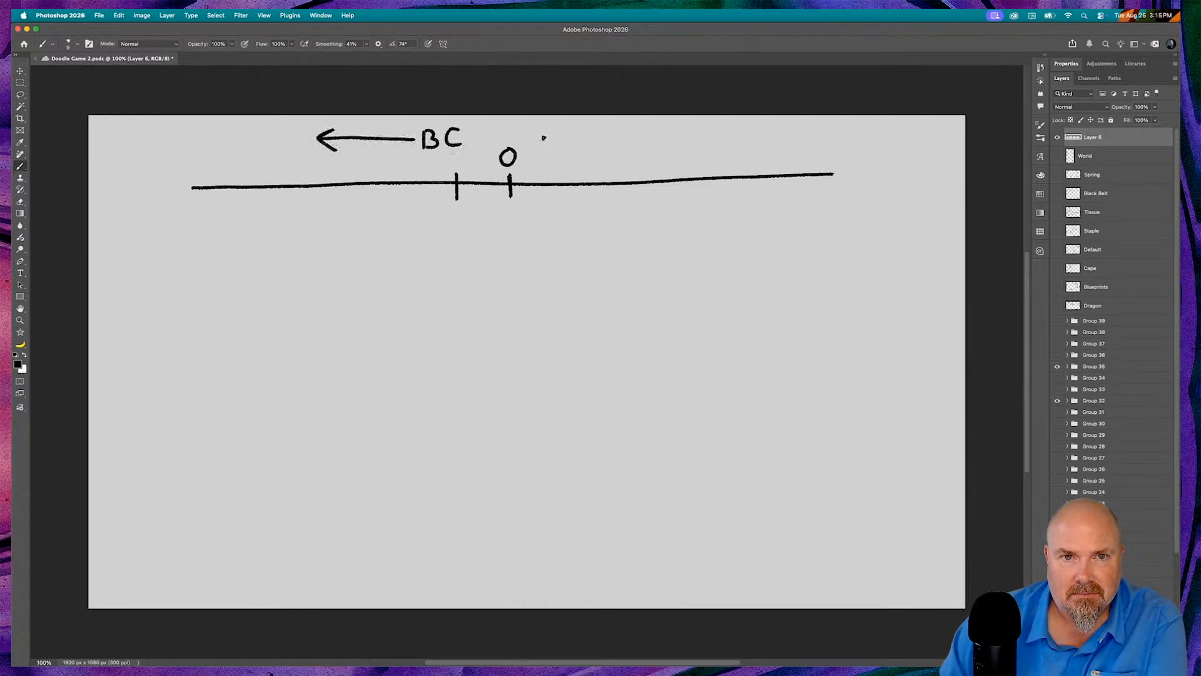
{"action": "mouse_move", "coordinate": [544, 135]}
{"action": "left_mouse_down"}
{"action": "mouse_move", "coordinate": [567, 144]}
{"action": "mouse_move", "coordinate": [568, 158]}
{"action": "mouse_move", "coordinate": [572, 133]}
{"action": "mouse_move", "coordinate": [568, 154]}
{"action": "mouse_move", "coordinate": [673, 151]}
{"action": "left_mouse_up"}
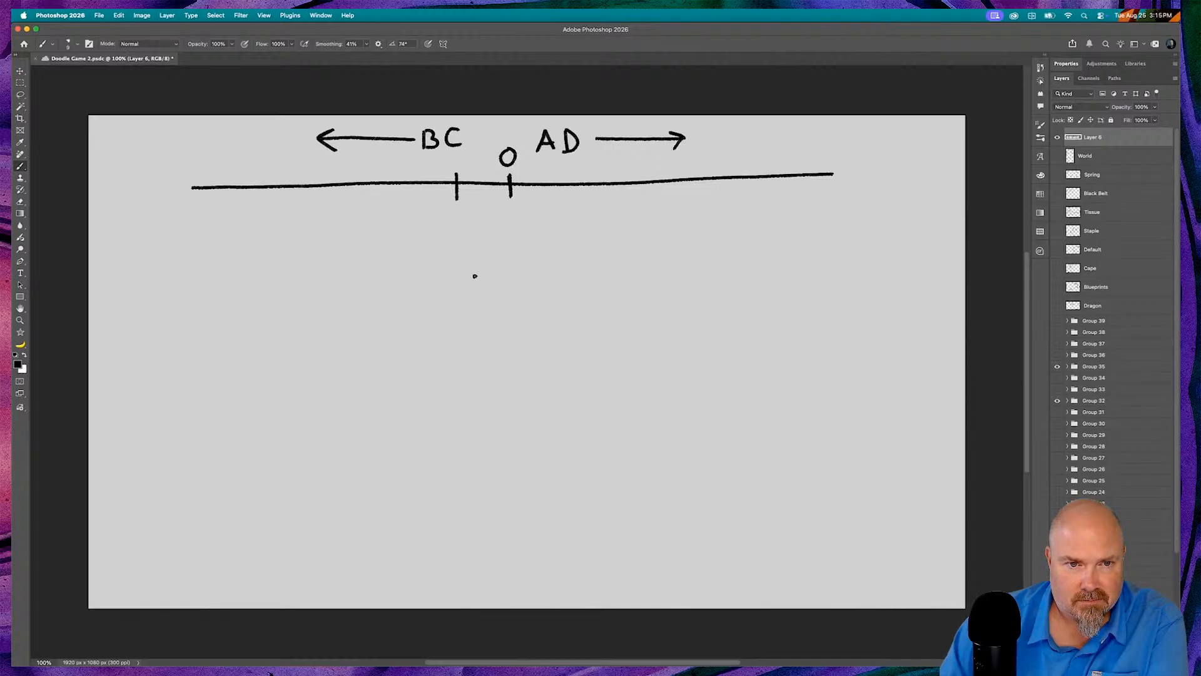
- Draw an open book below the timeline, with angled top and bottom edges, a double-line spine and closed outer cover sides
{"action": "mouse_move", "coordinate": [354, 292]}
{"action": "left_mouse_down"}
{"action": "mouse_move", "coordinate": [550, 325]}
{"action": "mouse_move", "coordinate": [679, 286]}
{"action": "left_mouse_up"}
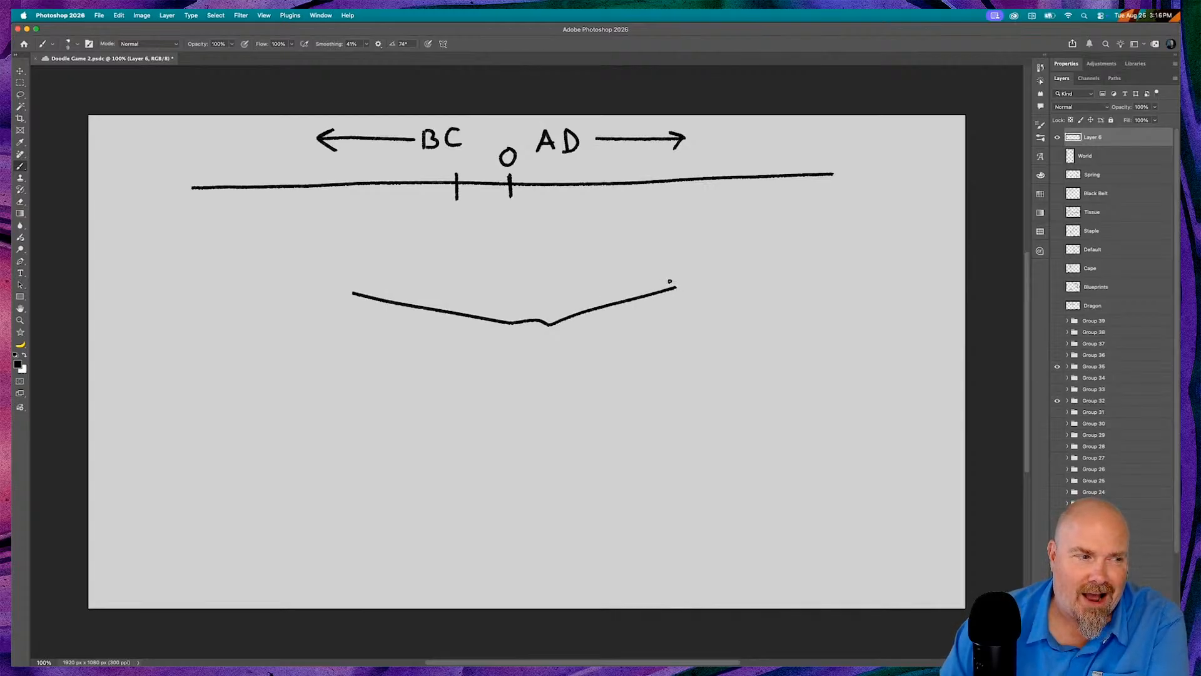
{"action": "mouse_move", "coordinate": [676, 289]}
{"action": "left_mouse_down"}
{"action": "mouse_move", "coordinate": [676, 501]}
{"action": "mouse_move", "coordinate": [540, 543]}
{"action": "mouse_move", "coordinate": [387, 499]}
{"action": "left_mouse_up"}
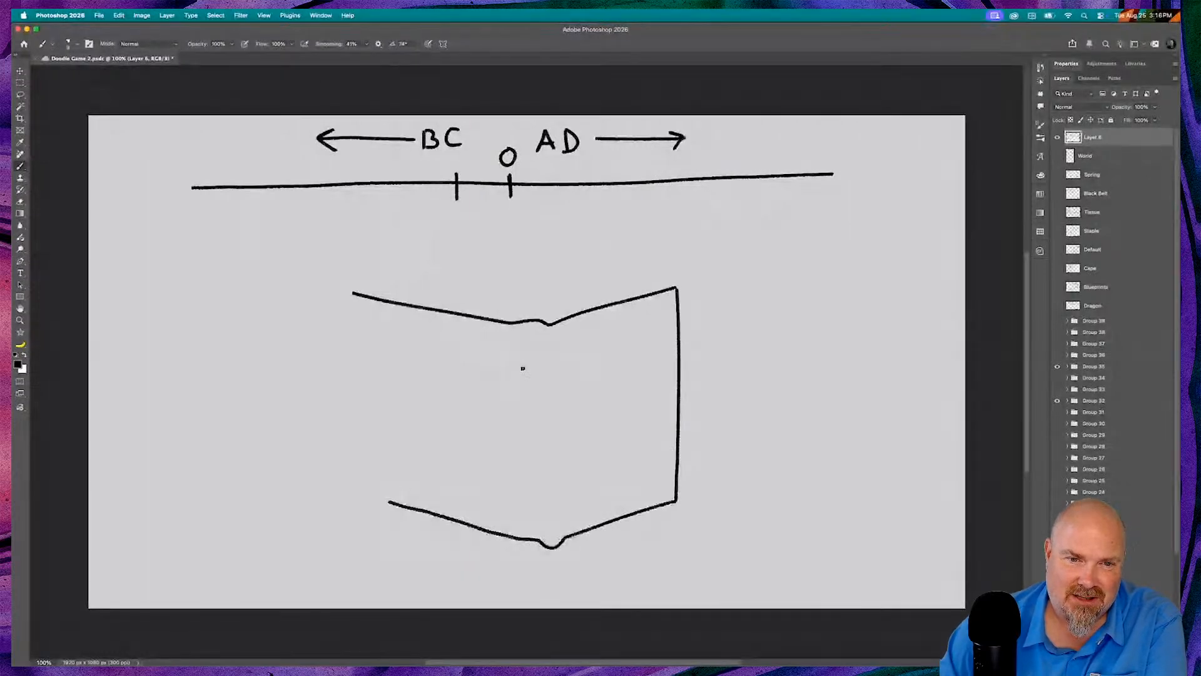
{"action": "left_click_drag", "start_coordinate": [515, 328], "coordinate": [534, 533]}
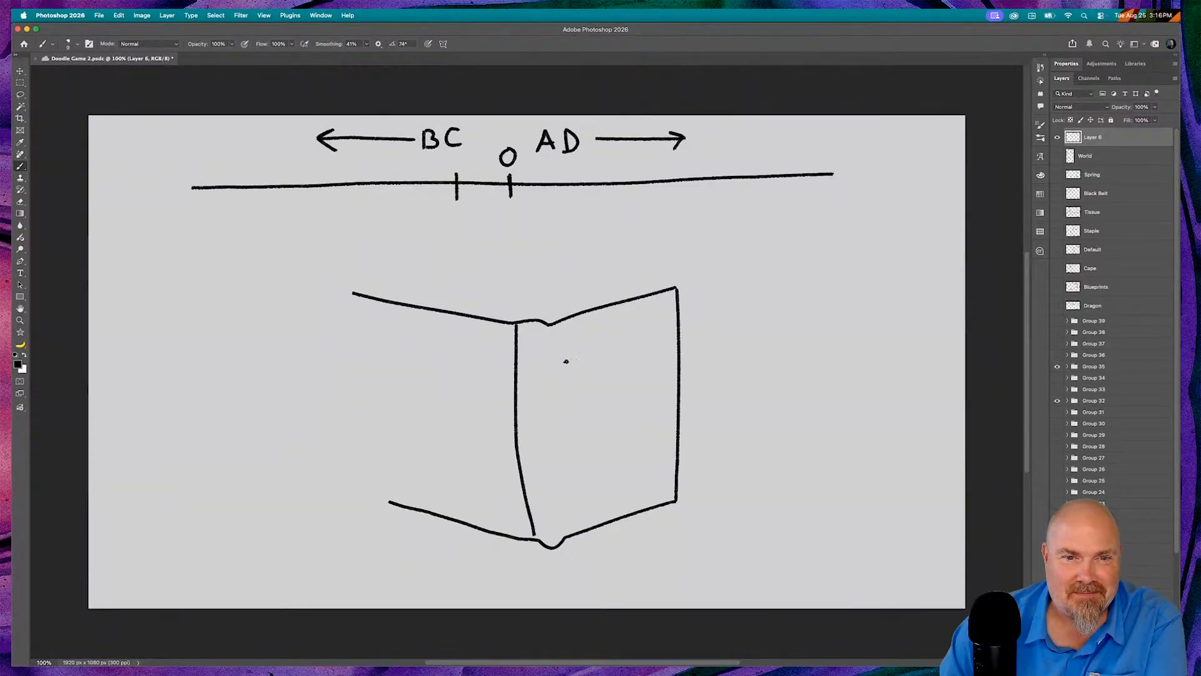
{"action": "left_click_drag", "start_coordinate": [547, 326], "coordinate": [564, 538]}
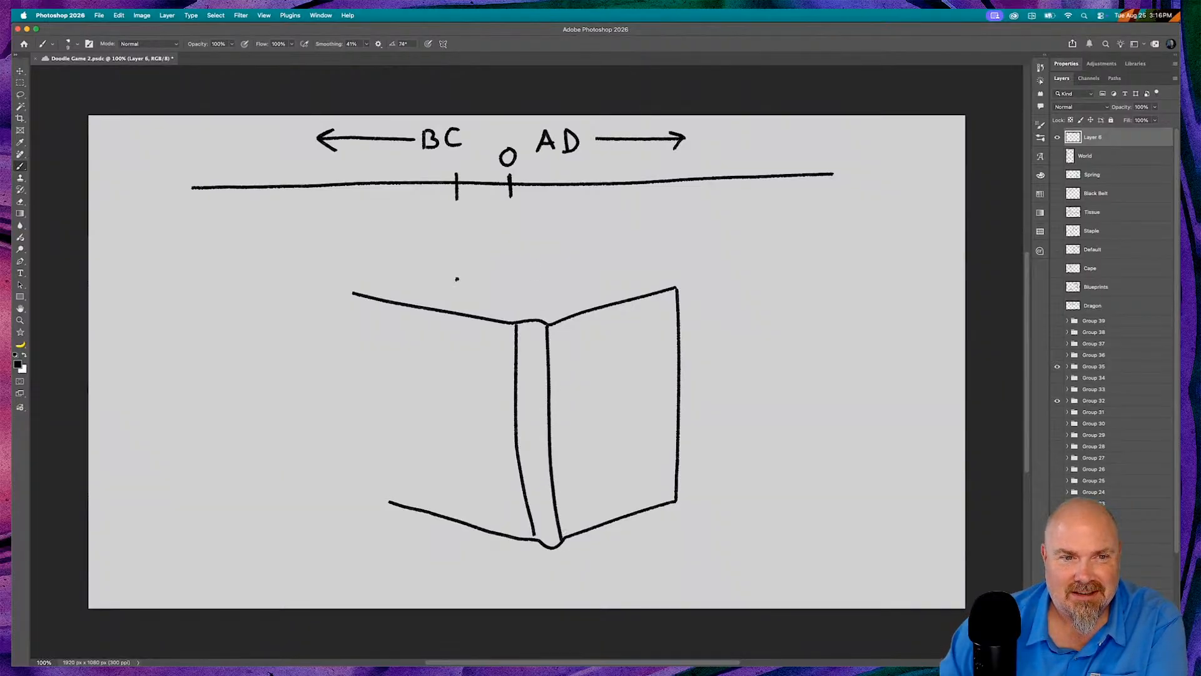
{"action": "left_click_drag", "start_coordinate": [352, 307], "coordinate": [409, 525]}
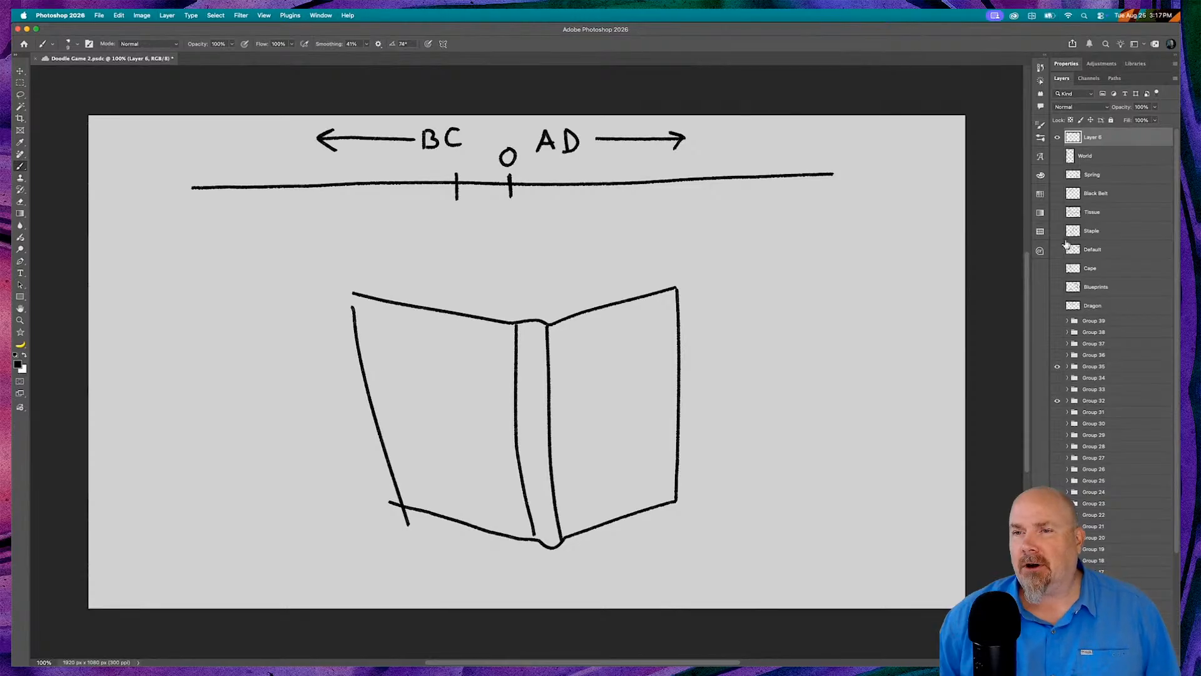
- Hide the book drawing's layer and review the Blueprints, Cape, Default and Staple doodles one at a time
{"action": "left_click", "coordinate": [1058, 139]}
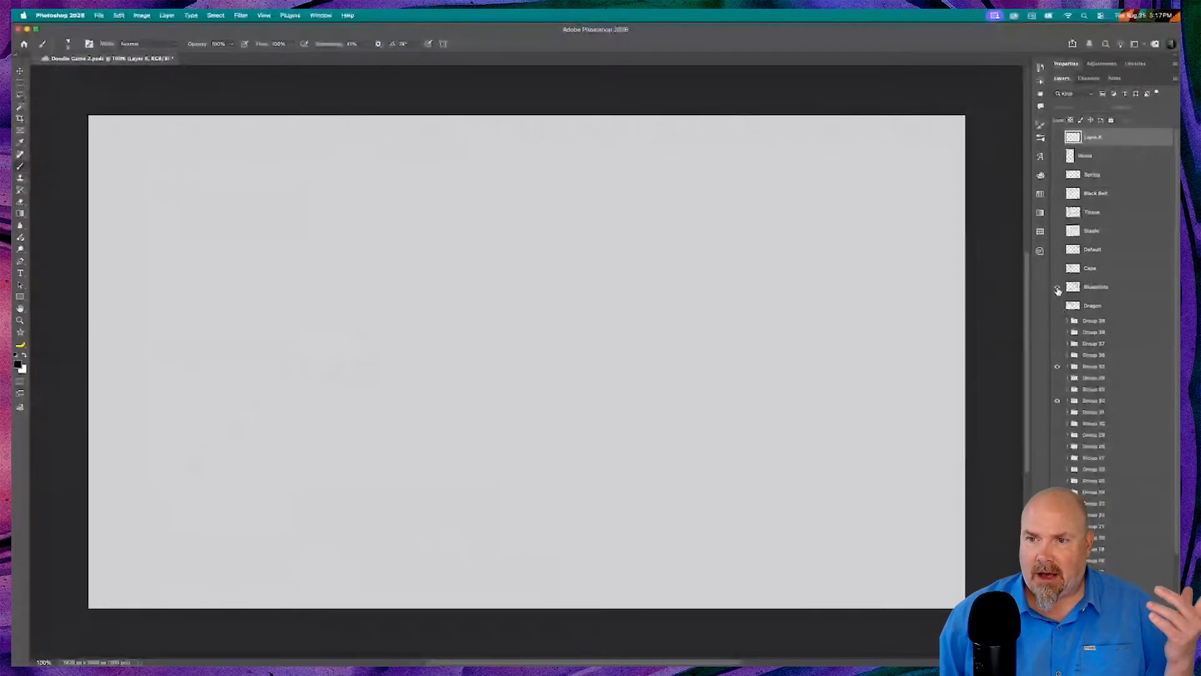
{"action": "left_click", "coordinate": [1057, 287]}
{"action": "left_click", "coordinate": [1057, 287]}
{"action": "left_click", "coordinate": [1057, 269]}
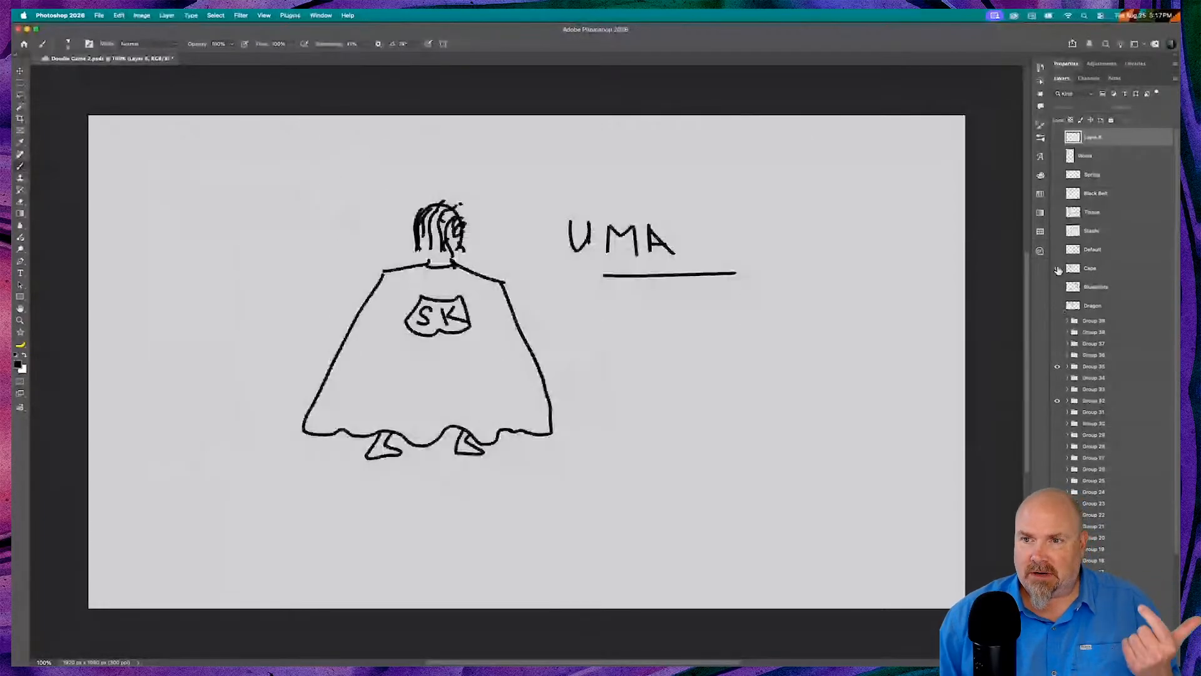
{"action": "left_click", "coordinate": [1057, 269]}
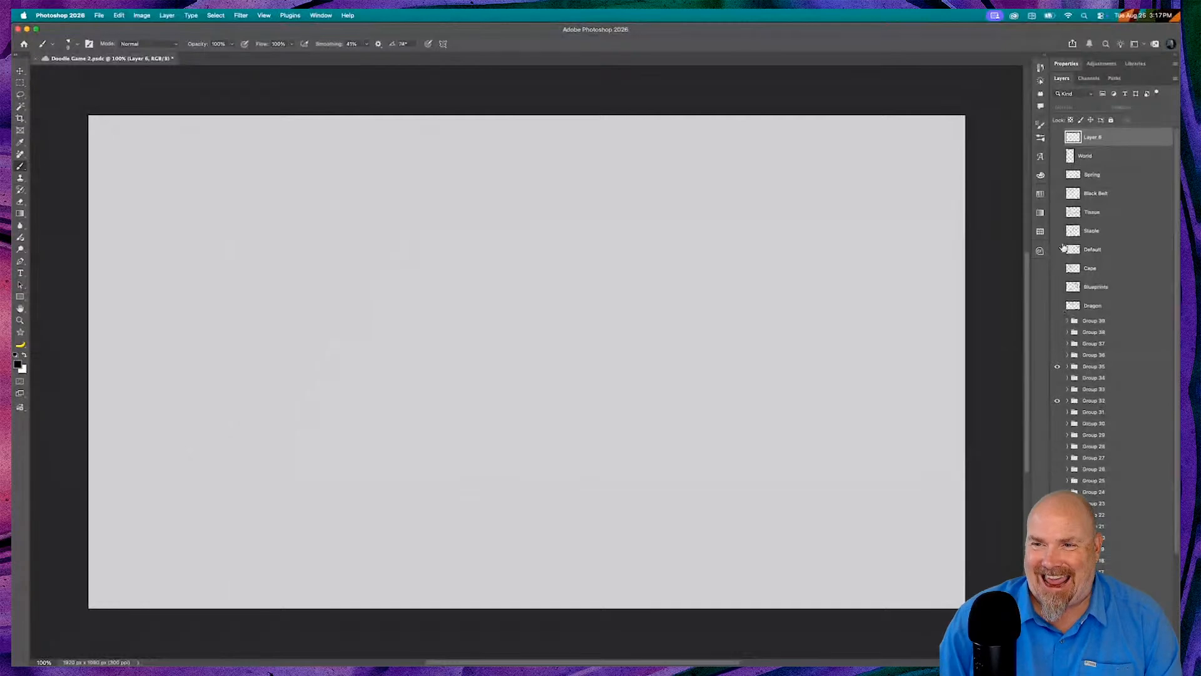
{"action": "left_click", "coordinate": [1057, 249]}
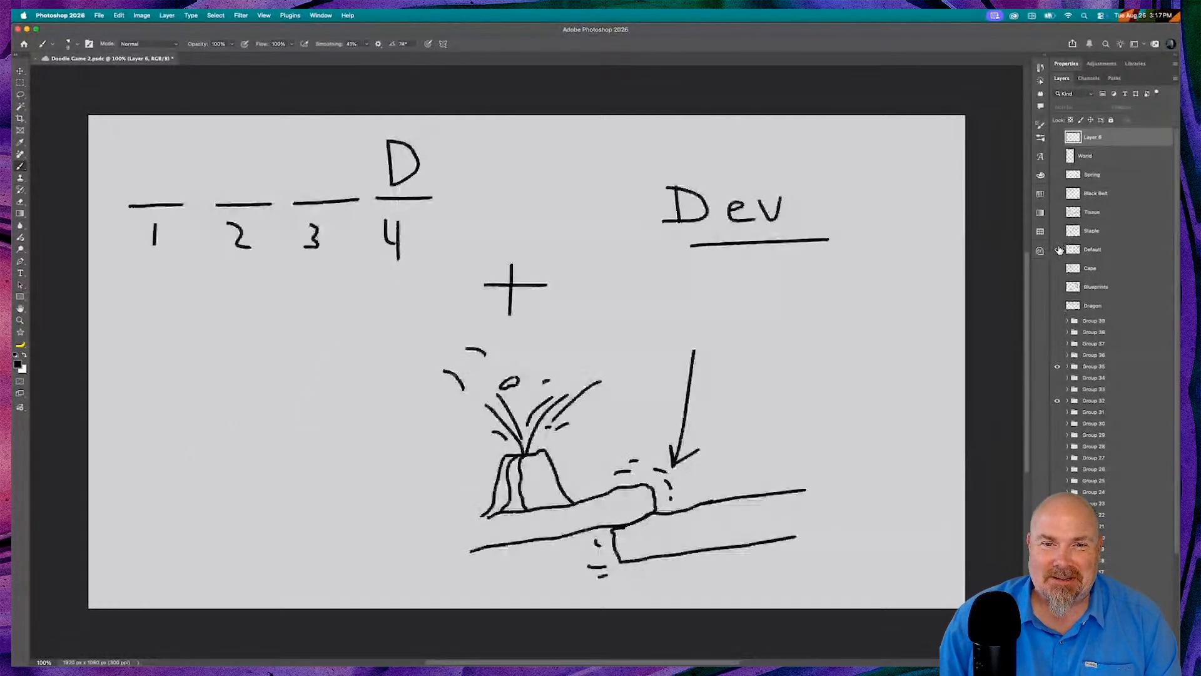
{"action": "left_click", "coordinate": [1057, 249]}
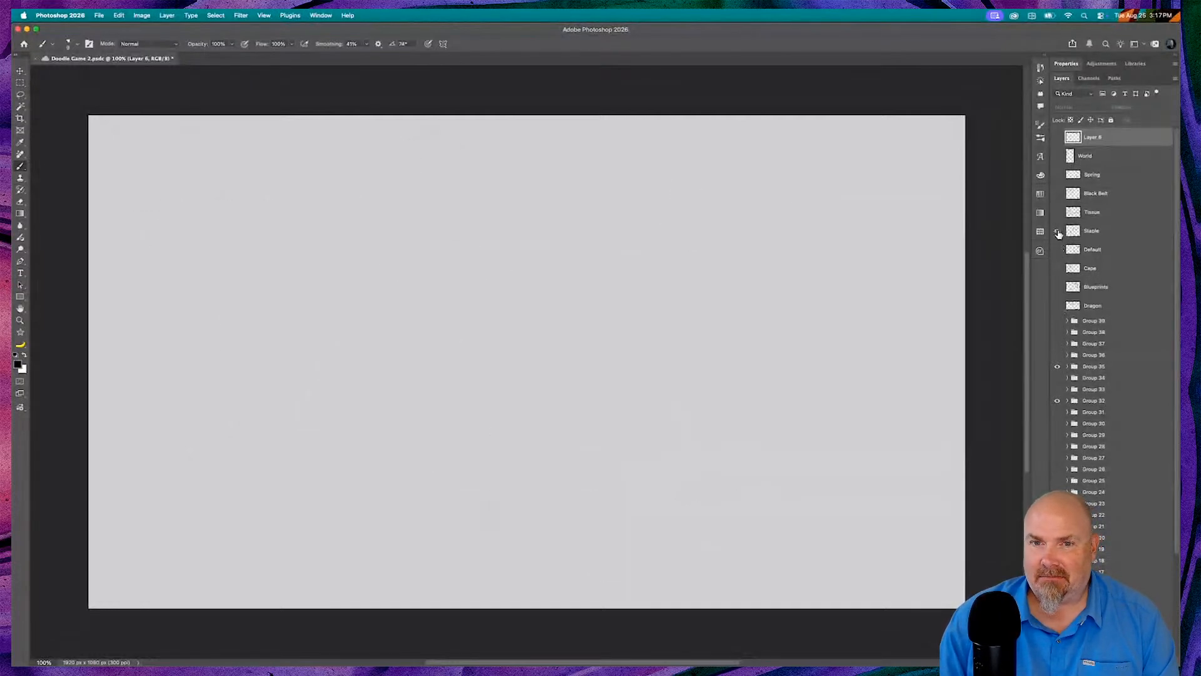
{"action": "left_click", "coordinate": [1058, 230]}
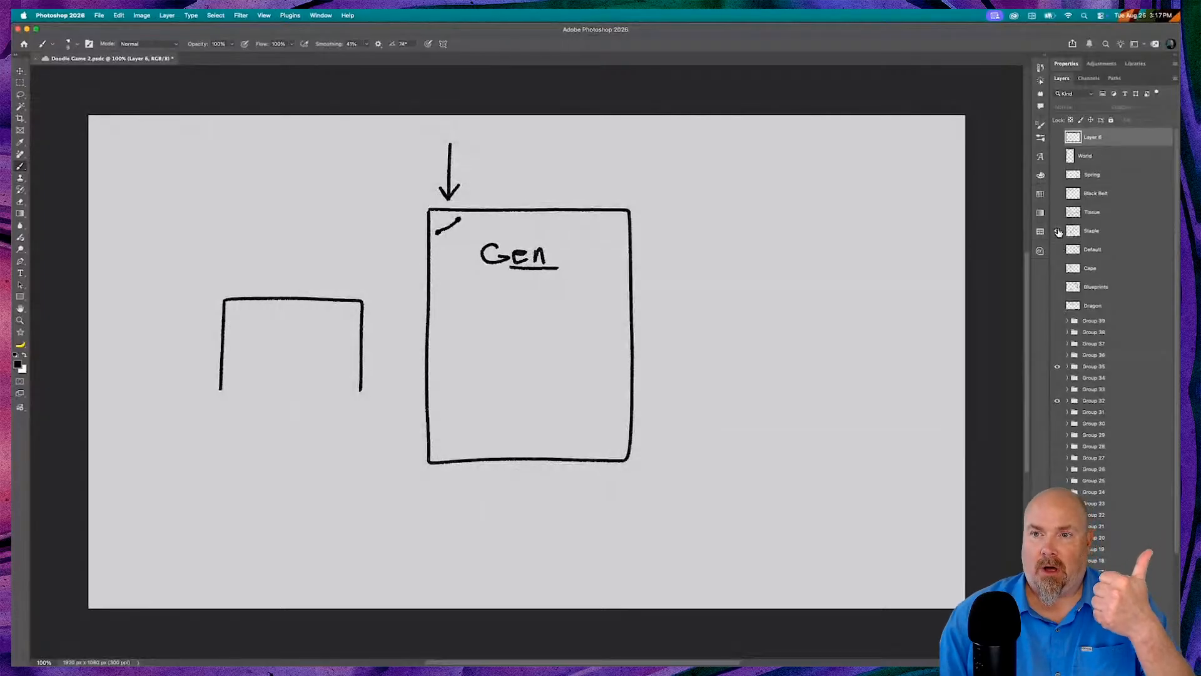
{"action": "left_click", "coordinate": [1057, 230]}
- Review the Tissue doodle, compare the Spring and Black Belt doodles, and leave only Black Belt displayed
{"action": "left_click", "coordinate": [1057, 212]}
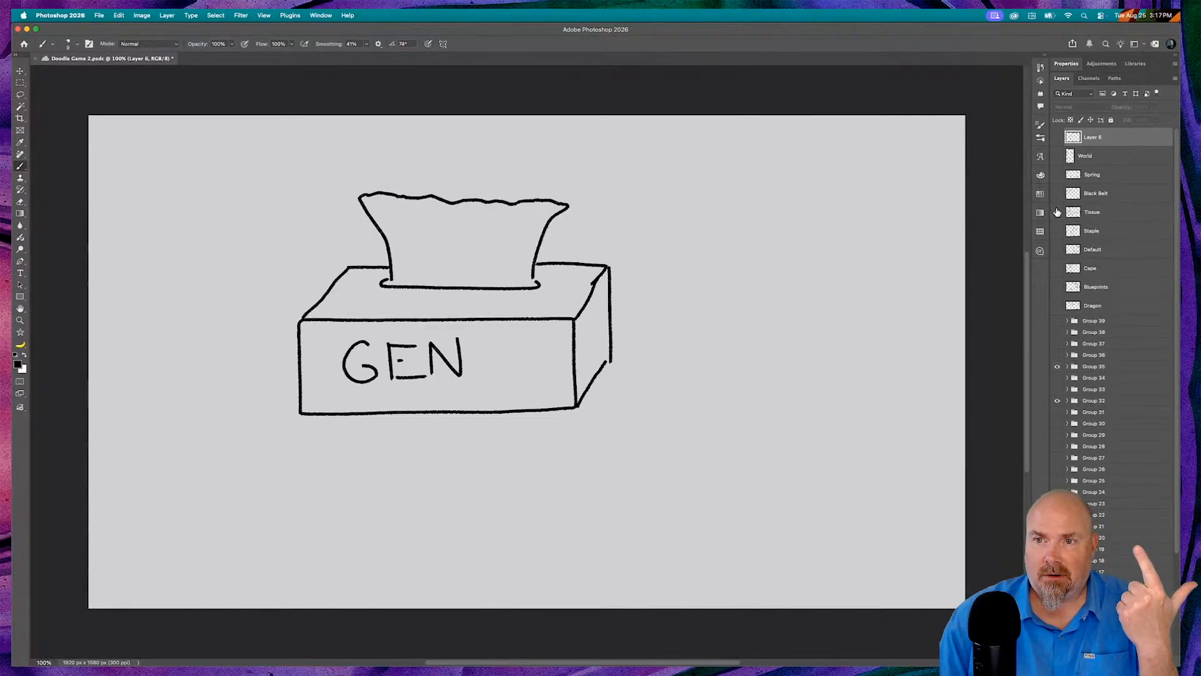
{"action": "left_click", "coordinate": [1057, 213]}
{"action": "left_click", "coordinate": [1057, 194]}
{"action": "left_click", "coordinate": [1057, 193]}
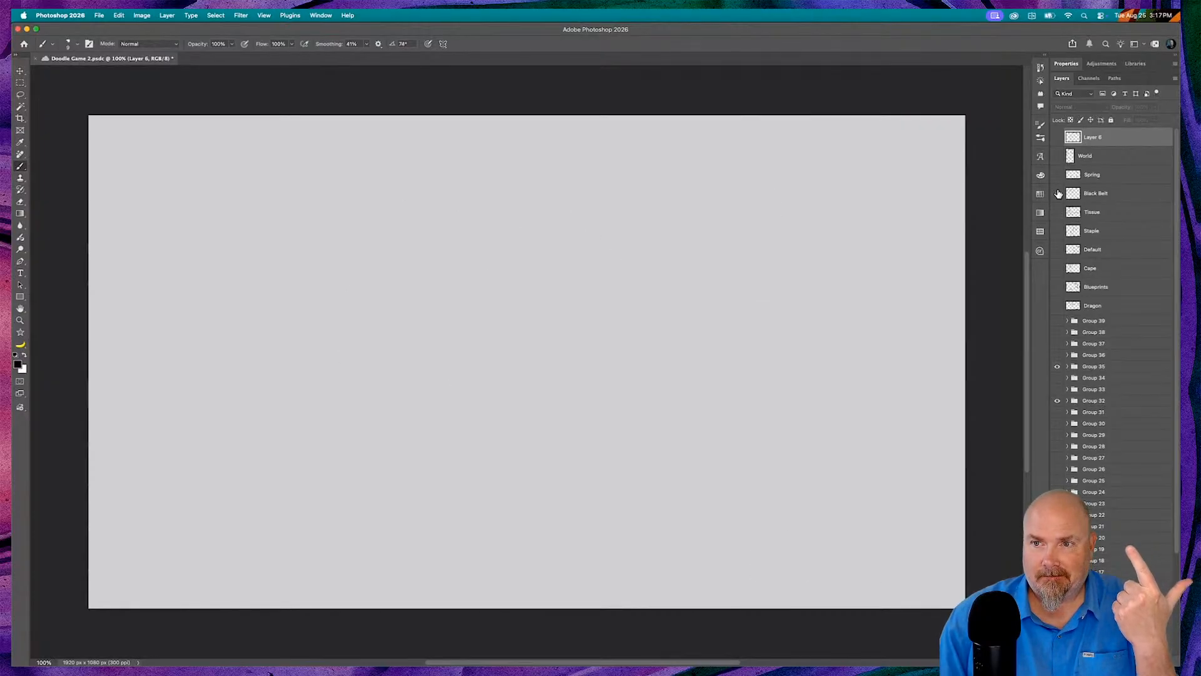
{"action": "left_click", "coordinate": [1057, 174]}
{"action": "left_click", "coordinate": [1057, 194]}
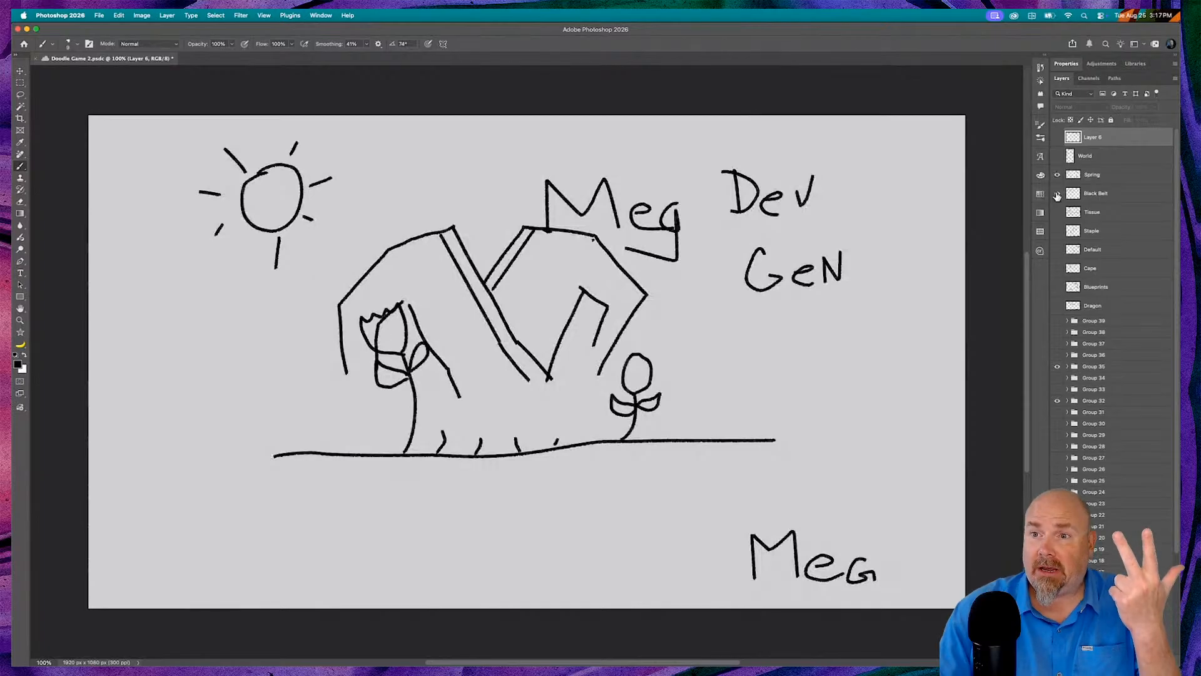
{"action": "left_click", "coordinate": [1057, 194]}
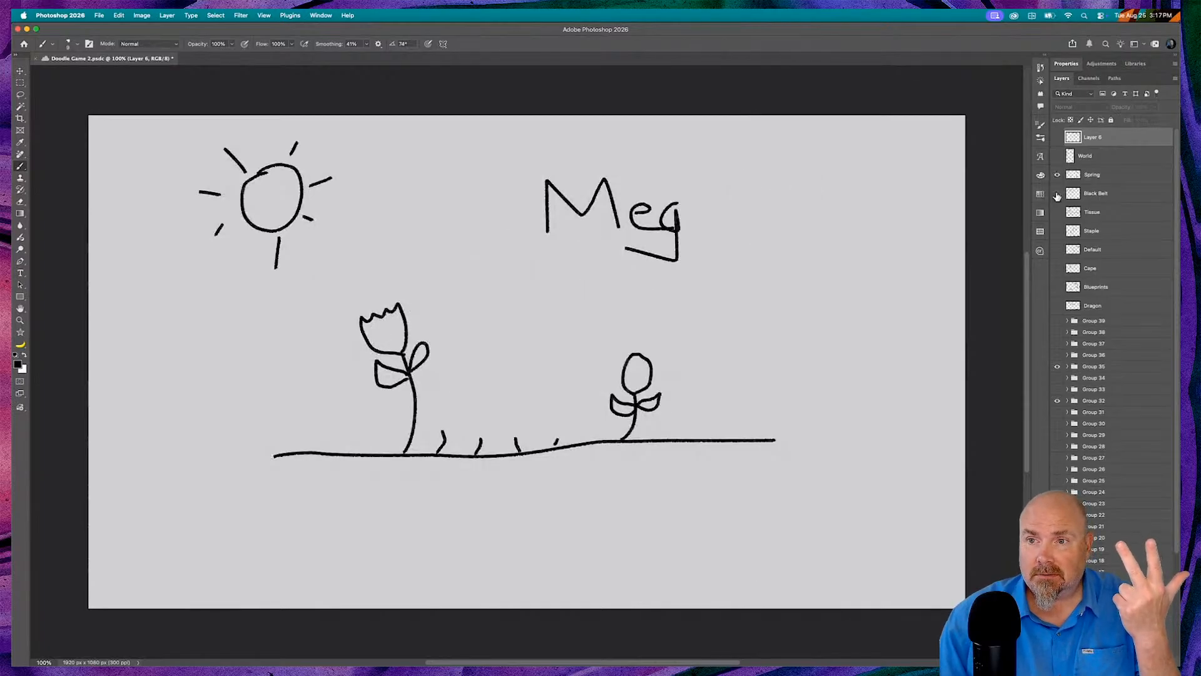
{"action": "left_click", "coordinate": [1057, 194]}
{"action": "left_click", "coordinate": [1057, 175]}
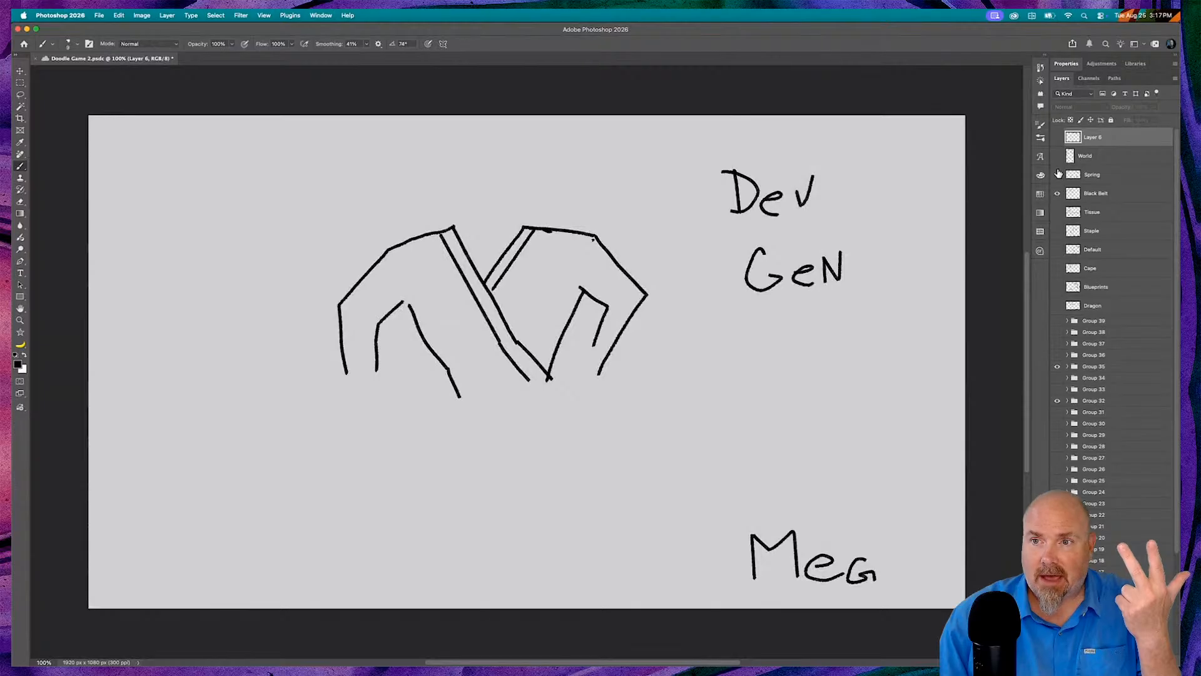
- Hide Black Belt, view the Spring and World doodles in turn, and show the book drawing's layer again
{"action": "left_click", "coordinate": [1057, 194]}
{"action": "left_click", "coordinate": [1057, 174]}
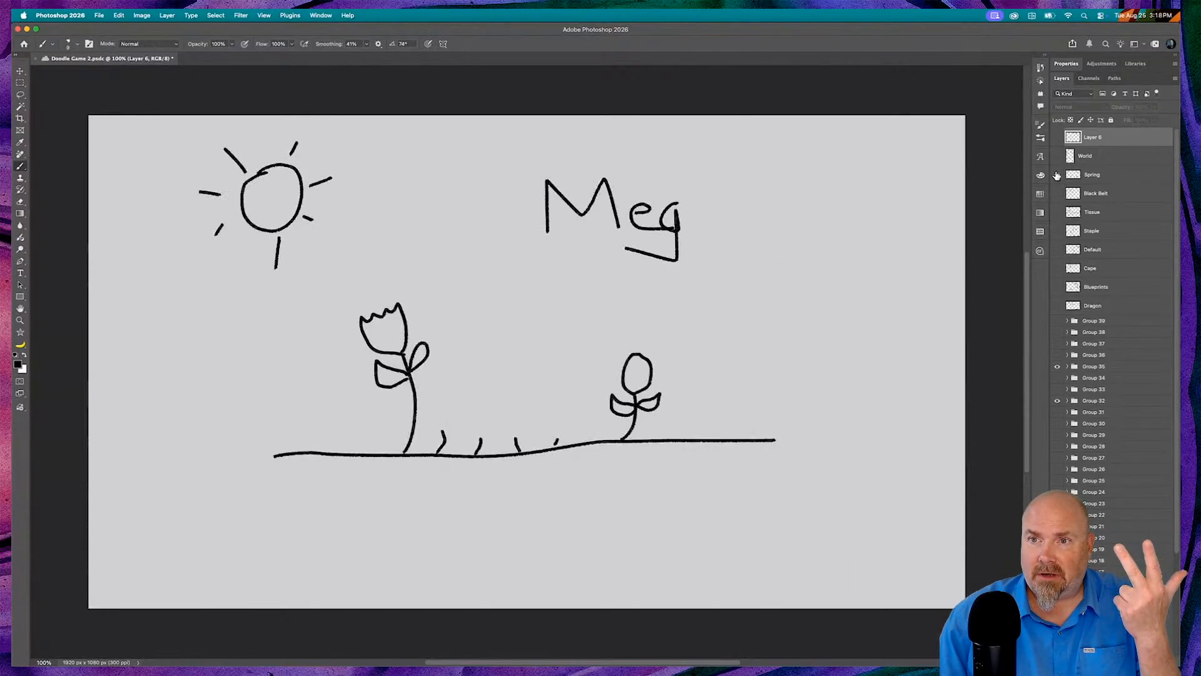
{"action": "left_click", "coordinate": [1057, 156]}
{"action": "left_click", "coordinate": [1057, 174]}
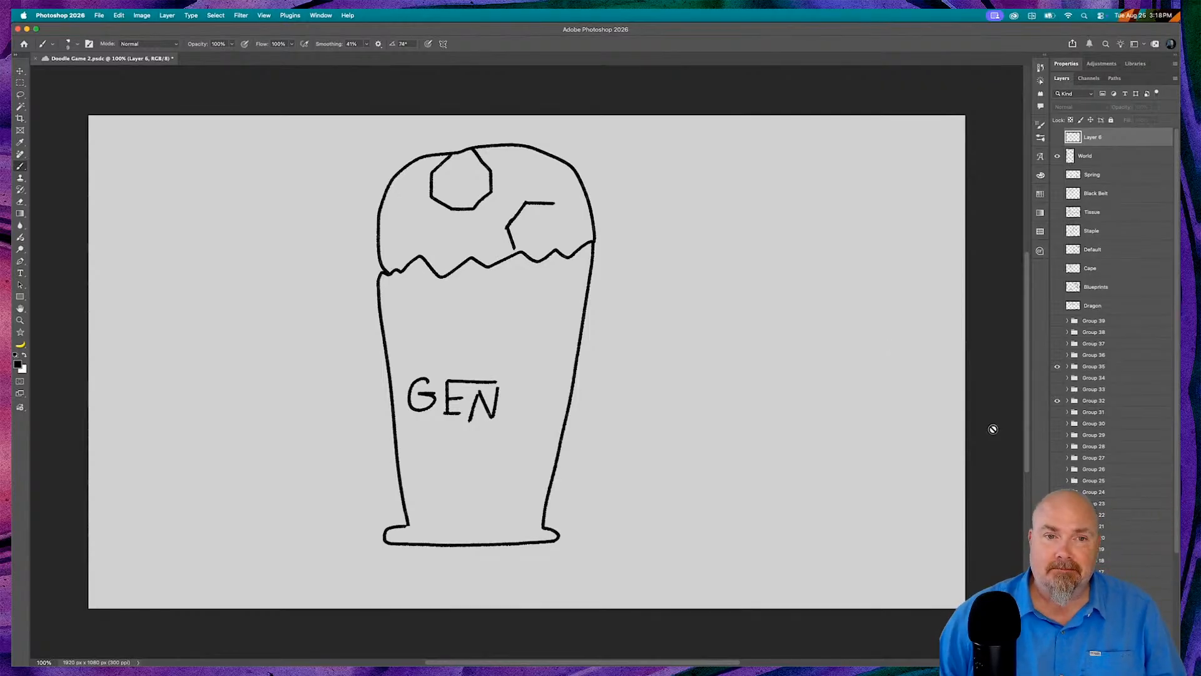
{"action": "left_click", "coordinate": [1057, 155]}
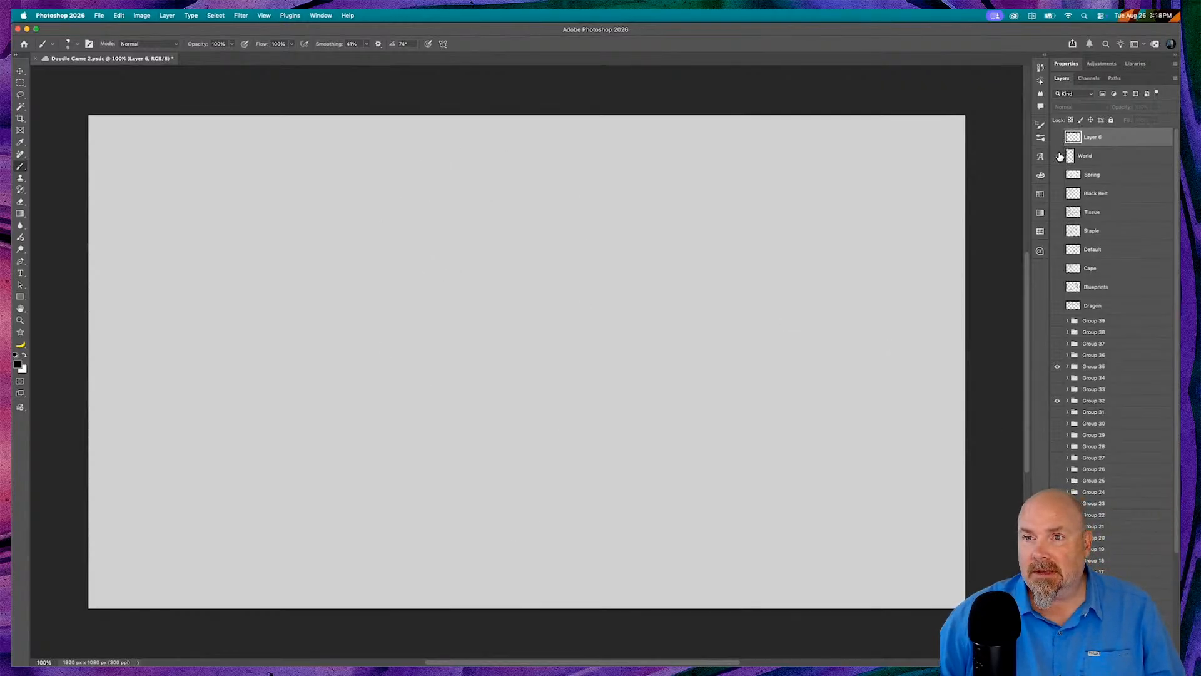
{"action": "left_click", "coordinate": [1059, 137]}
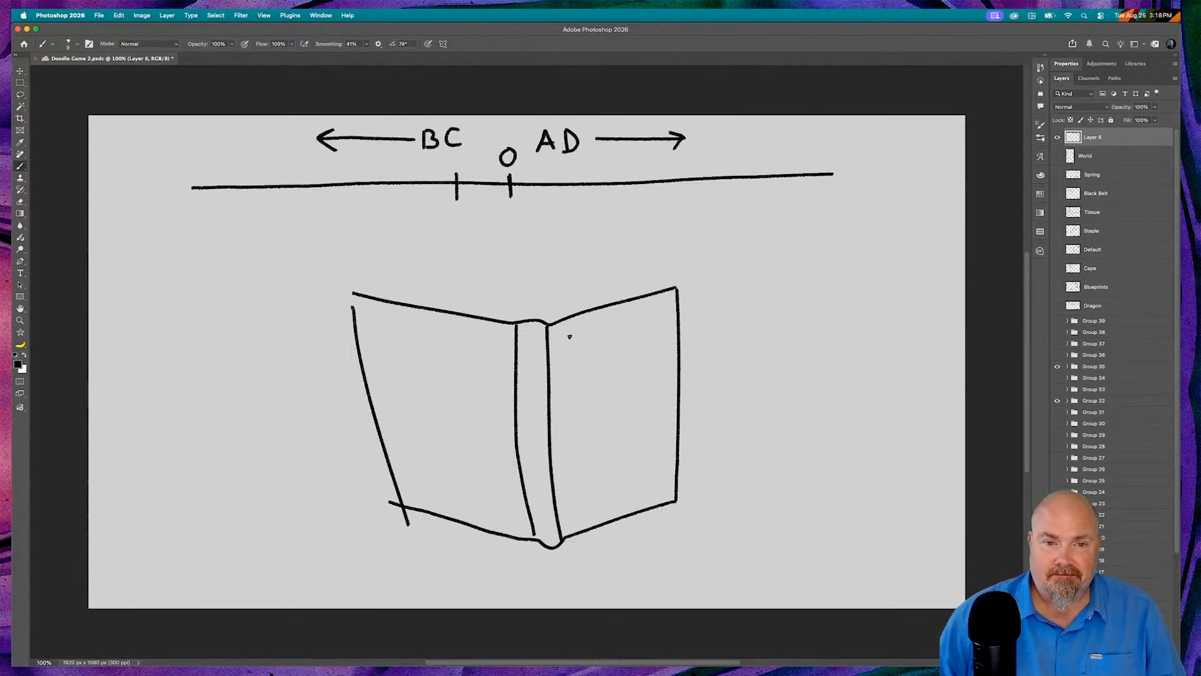
- Handwrite the guessers' names on the book's right cover and down its spine, and rename the drawing's layer as History
{"action": "mouse_move", "coordinate": [575, 340]}
{"action": "left_mouse_down"}
{"action": "mouse_move", "coordinate": [577, 369]}
{"action": "mouse_move", "coordinate": [588, 344]}
{"action": "mouse_move", "coordinate": [621, 342]}
{"action": "left_mouse_up"}
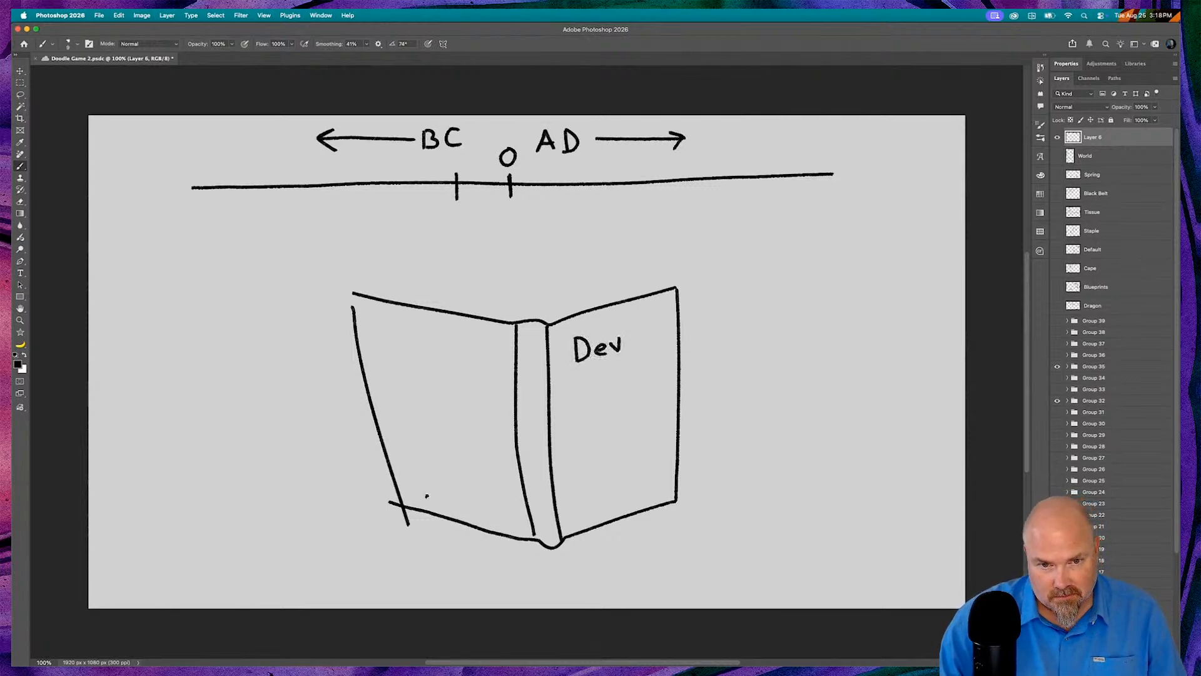
{"action": "mouse_move", "coordinate": [537, 380]}
{"action": "left_mouse_down"}
{"action": "mouse_move", "coordinate": [523, 374]}
{"action": "mouse_move", "coordinate": [536, 384]}
{"action": "mouse_move", "coordinate": [521, 388]}
{"action": "mouse_move", "coordinate": [523, 415]}
{"action": "mouse_move", "coordinate": [544, 410]}
{"action": "left_mouse_up"}
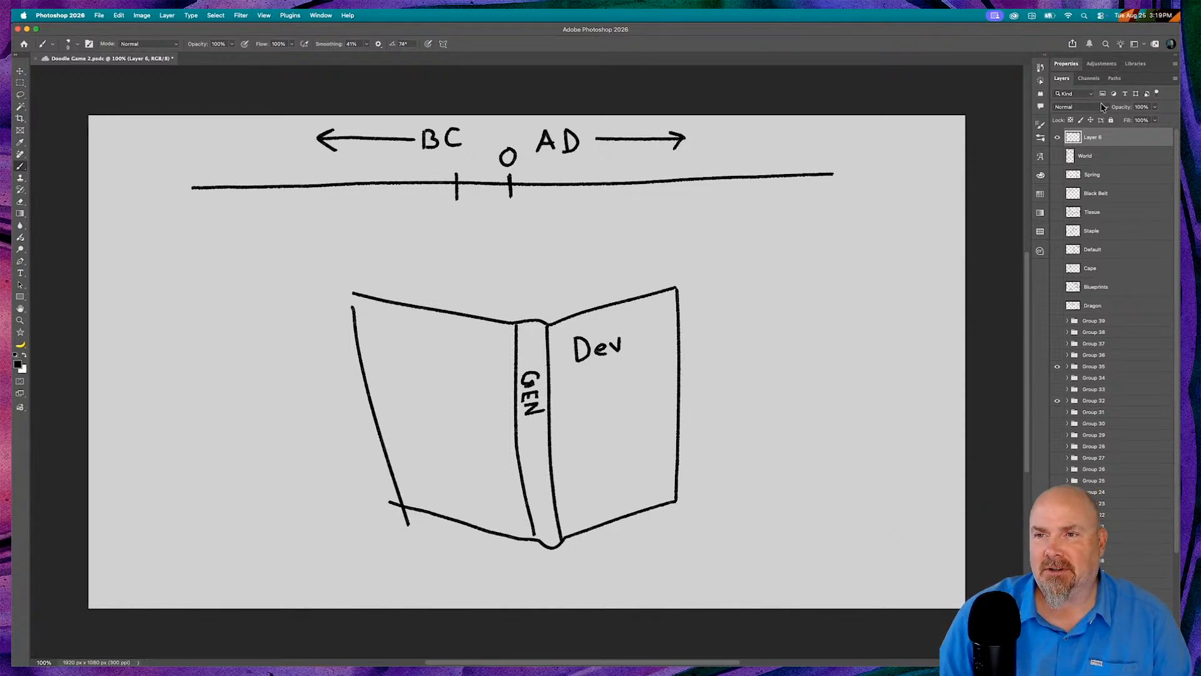
{"action": "double_click", "coordinate": [1097, 141]}
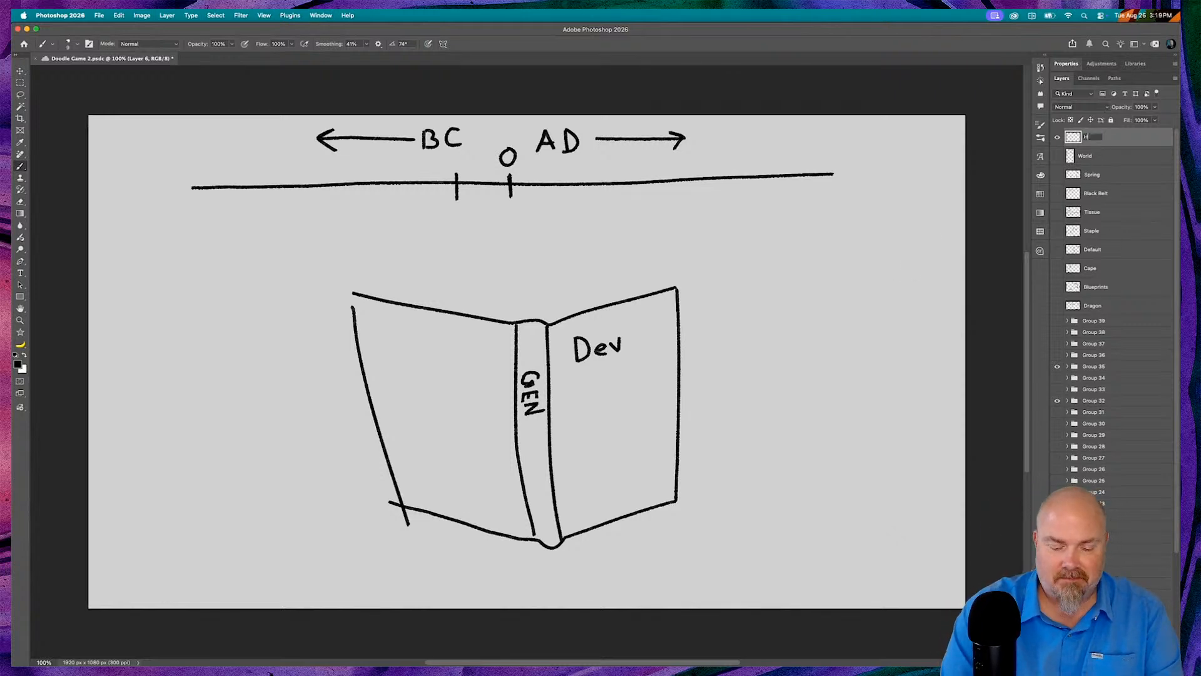
{"action": "type", "text": "History"}
{"action": "key", "text": "Return"}
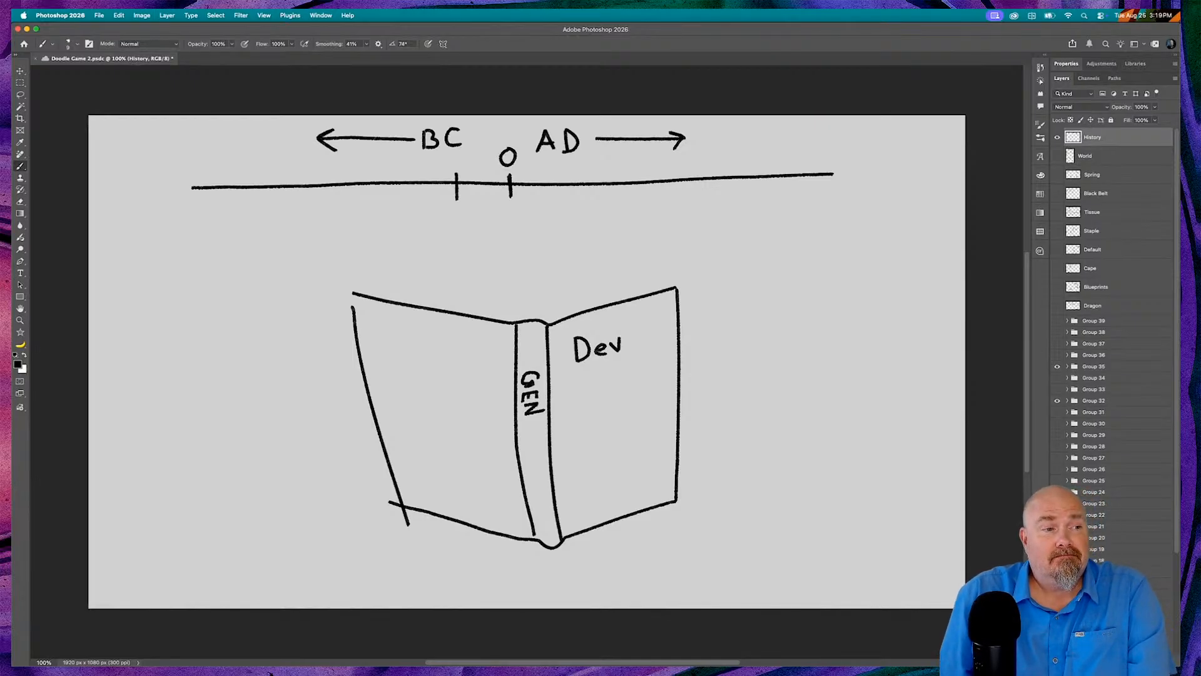
- Save the document and hide the History layer before switching to Chrome for another prompt
{"action": "key", "text": "super+s"}
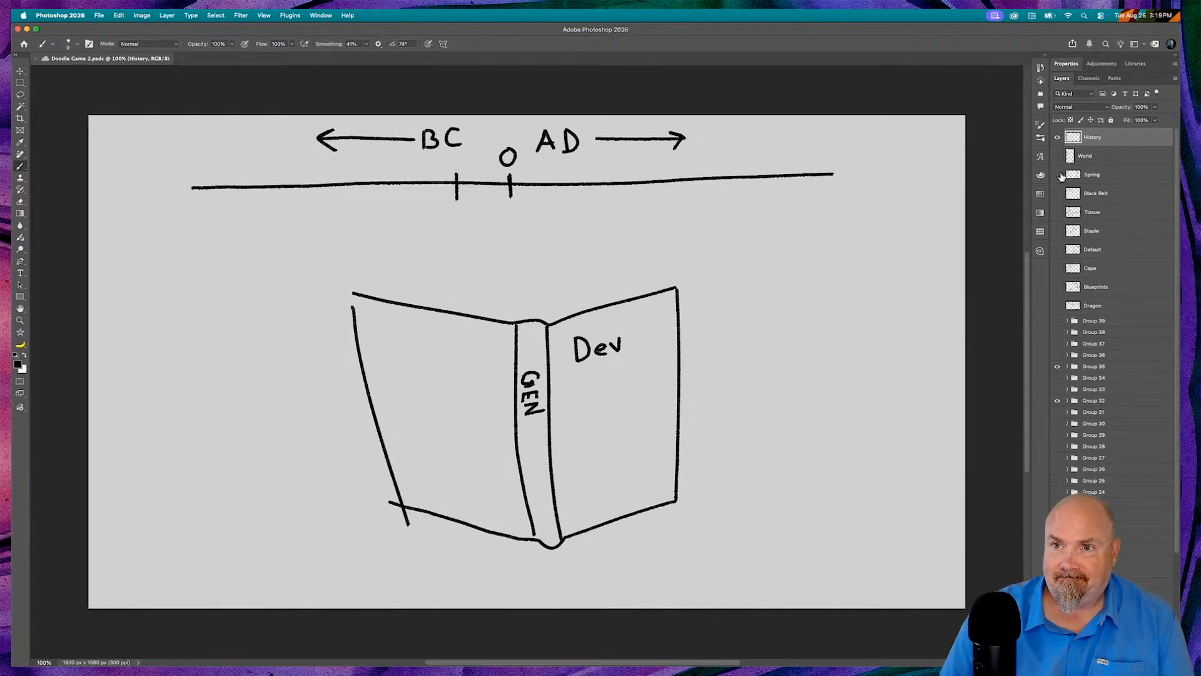
{"action": "left_click", "coordinate": [1058, 137]}
{"action": "key", "text": "super+Tab"}
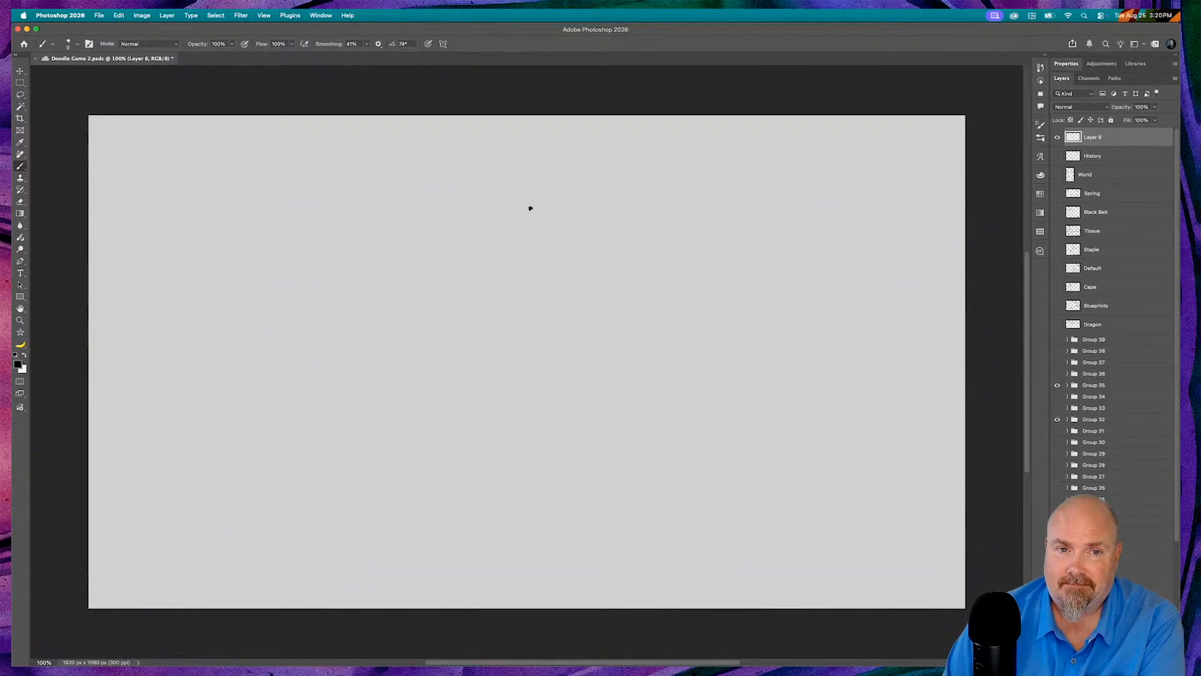
- Draw a dress outline on the new layer with a V-neck, short open-cuffed sleeves, a narrow waist and a flared skirt with wavy hem
{"action": "mouse_move", "coordinate": [532, 208]}
{"action": "left_mouse_down"}
{"action": "mouse_move", "coordinate": [575, 215]}
{"action": "mouse_move", "coordinate": [595, 243]}
{"action": "left_mouse_up"}
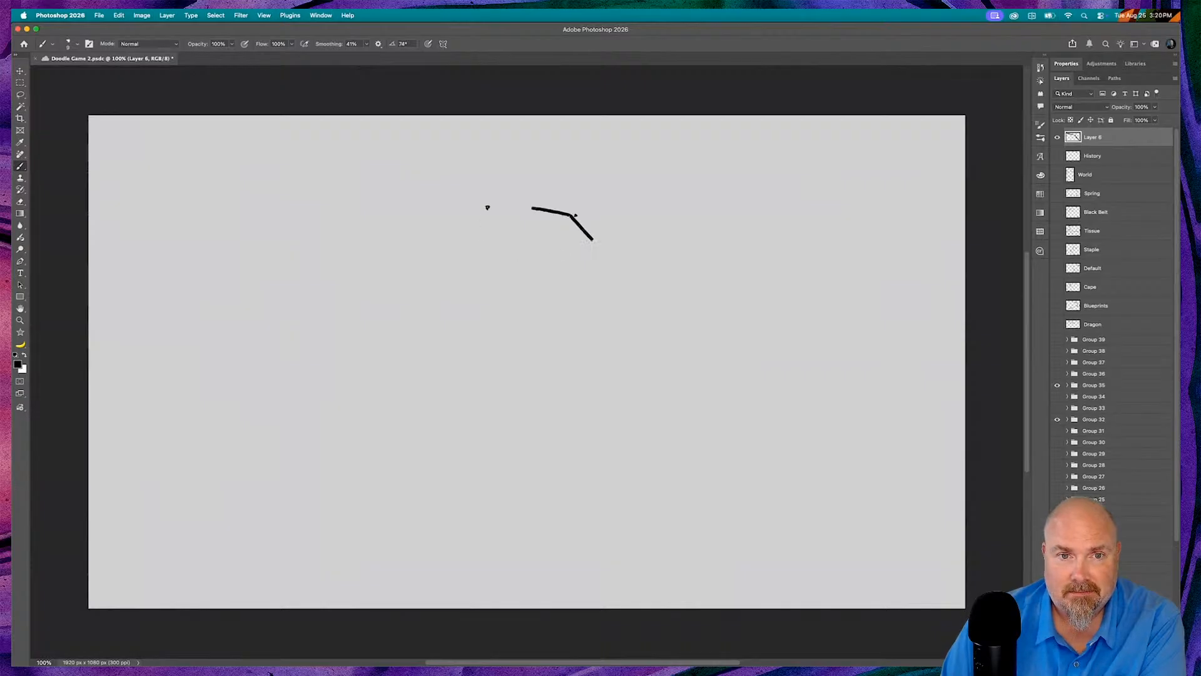
{"action": "mouse_move", "coordinate": [531, 208]}
{"action": "left_mouse_down"}
{"action": "mouse_move", "coordinate": [498, 247]}
{"action": "mouse_move", "coordinate": [468, 209]}
{"action": "mouse_move", "coordinate": [426, 223]}
{"action": "mouse_move", "coordinate": [410, 261]}
{"action": "mouse_move", "coordinate": [442, 267]}
{"action": "mouse_move", "coordinate": [420, 249]}
{"action": "mouse_move", "coordinate": [439, 270]}
{"action": "mouse_move", "coordinate": [422, 269]}
{"action": "mouse_move", "coordinate": [411, 247]}
{"action": "mouse_move", "coordinate": [453, 262]}
{"action": "left_mouse_up"}
{"action": "key", "text": "super+z"}
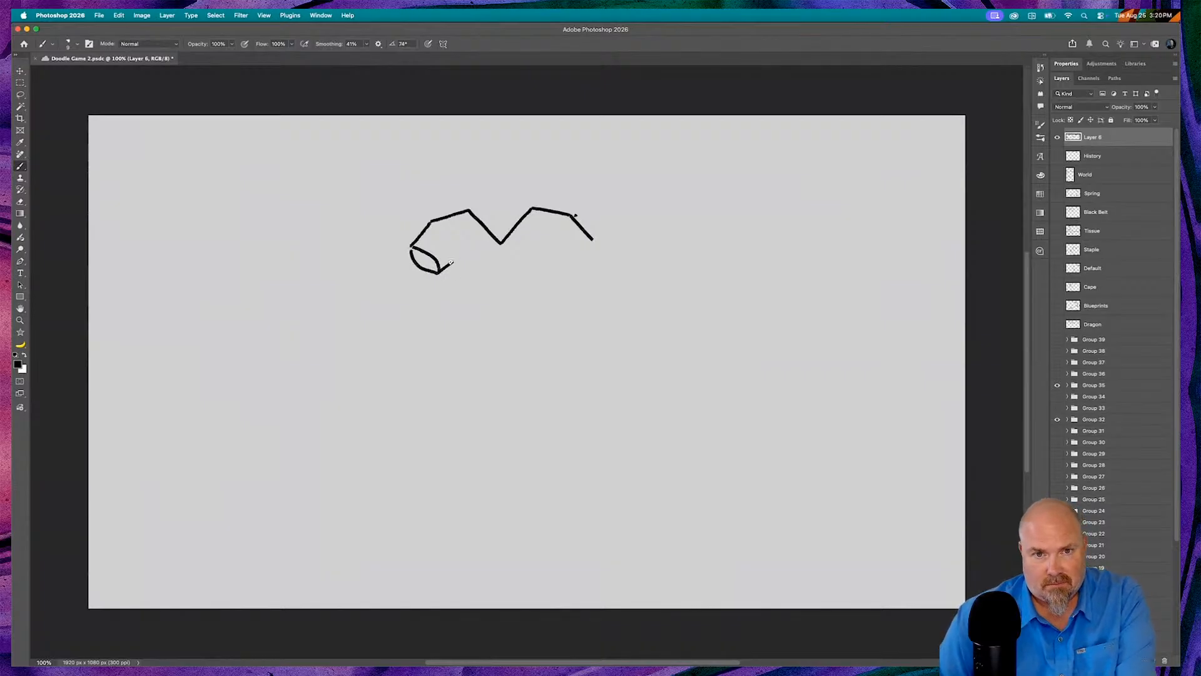
{"action": "mouse_move", "coordinate": [594, 239]}
{"action": "left_mouse_down"}
{"action": "mouse_move", "coordinate": [565, 260]}
{"action": "mouse_move", "coordinate": [594, 240]}
{"action": "mouse_move", "coordinate": [581, 259]}
{"action": "mouse_move", "coordinate": [549, 250]}
{"action": "mouse_move", "coordinate": [529, 319]}
{"action": "left_mouse_up"}
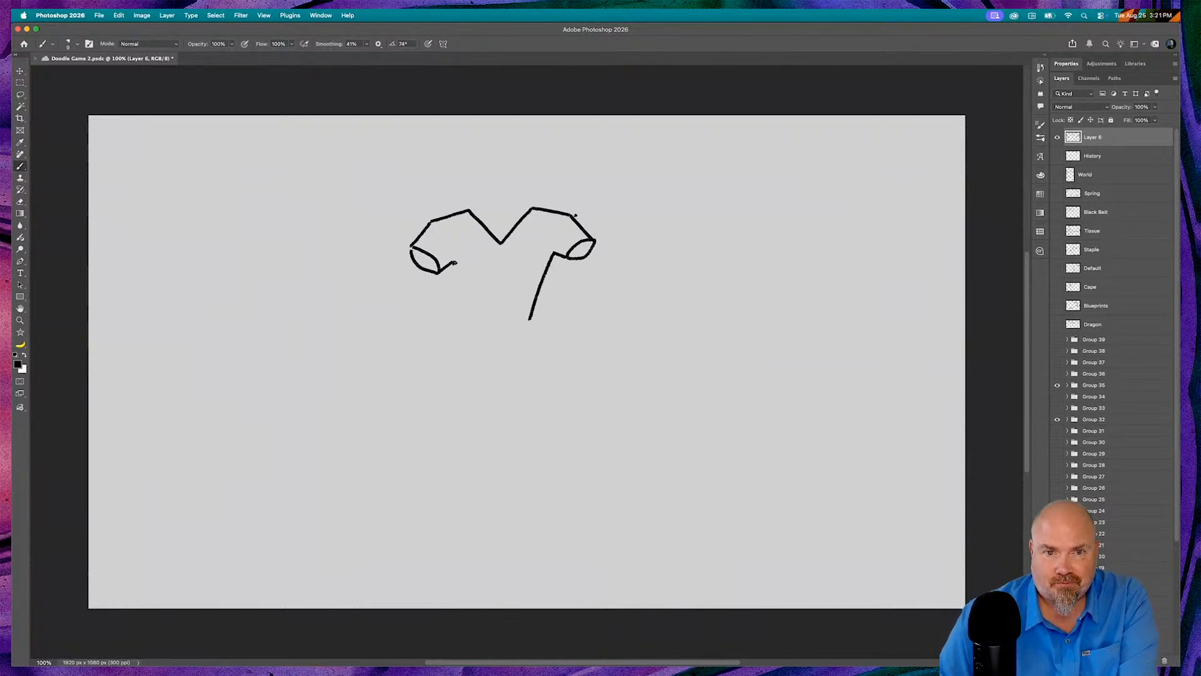
{"action": "mouse_move", "coordinate": [455, 263]}
{"action": "left_mouse_down"}
{"action": "mouse_move", "coordinate": [484, 324]}
{"action": "mouse_move", "coordinate": [437, 429]}
{"action": "mouse_move", "coordinate": [443, 443]}
{"action": "mouse_move", "coordinate": [594, 441]}
{"action": "left_mouse_up"}
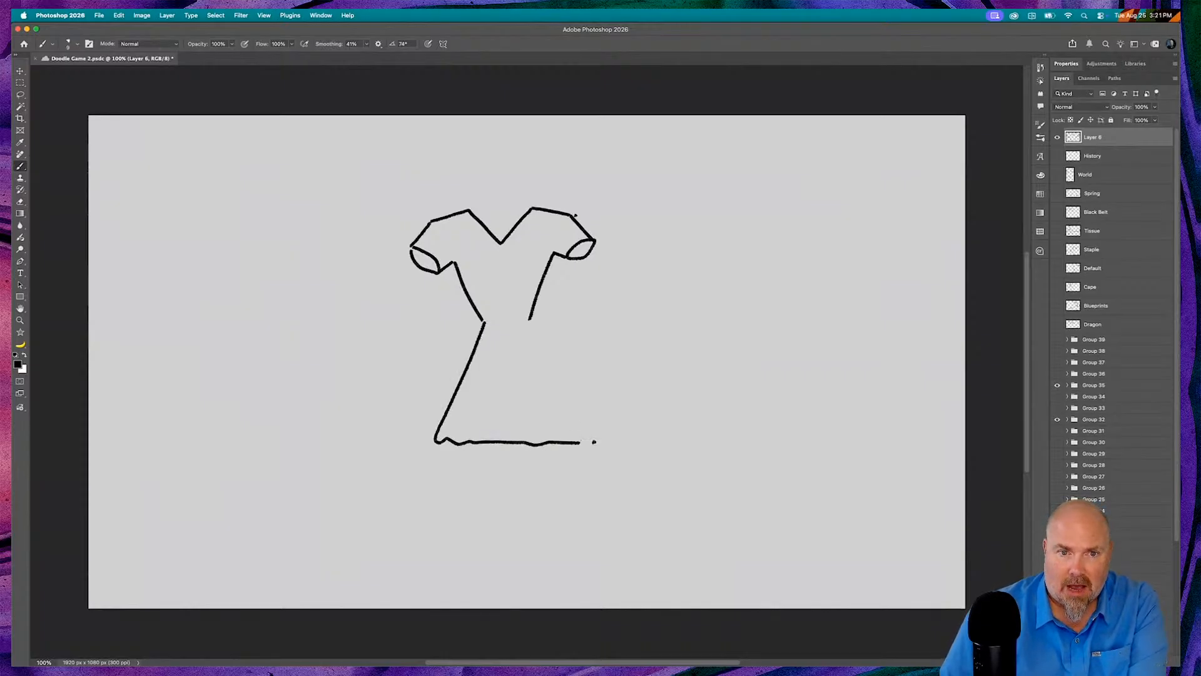
{"action": "left_click_drag", "start_coordinate": [530, 323], "coordinate": [582, 442]}
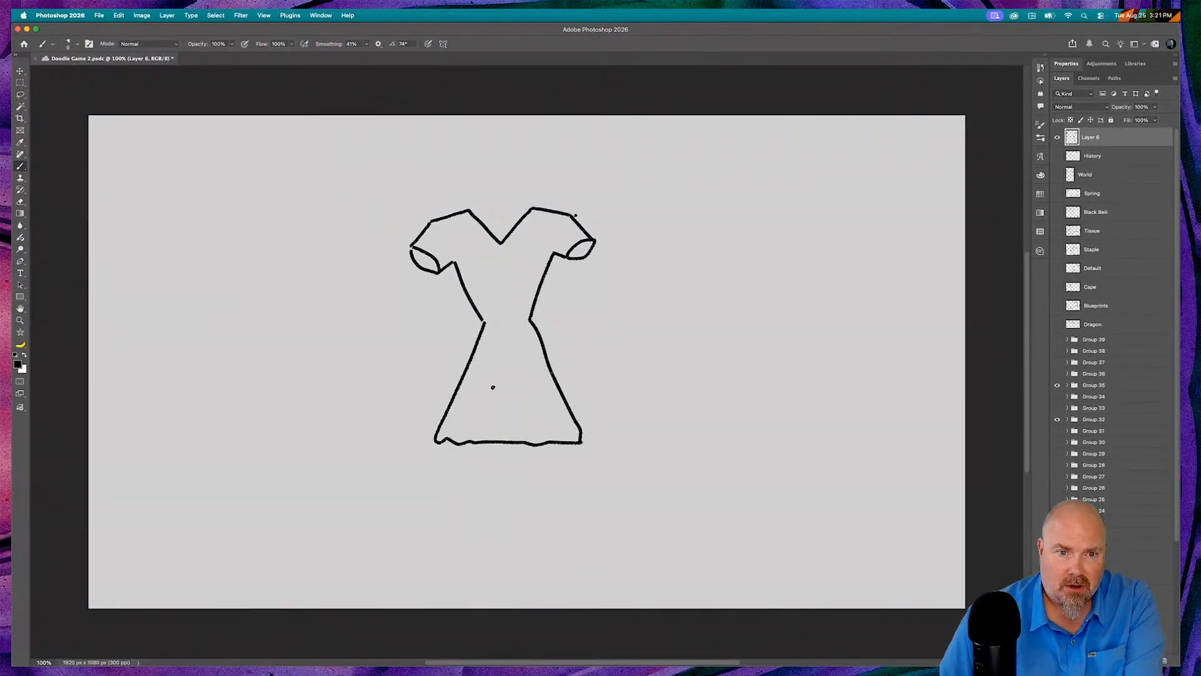
- Add short fold lines rising from the hem and one in the middle of the dress's skirt
{"action": "left_click_drag", "start_coordinate": [481, 394], "coordinate": [466, 441]}
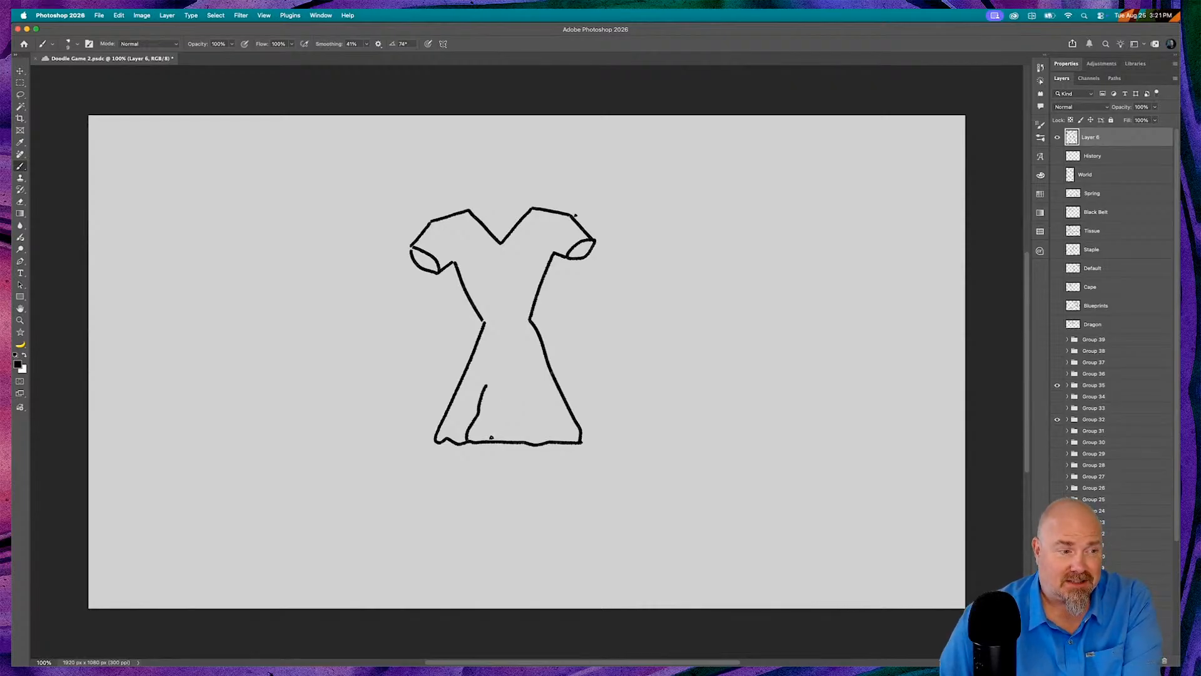
{"action": "left_click_drag", "start_coordinate": [499, 441], "coordinate": [507, 407]}
{"action": "left_click_drag", "start_coordinate": [551, 441], "coordinate": [517, 377]}
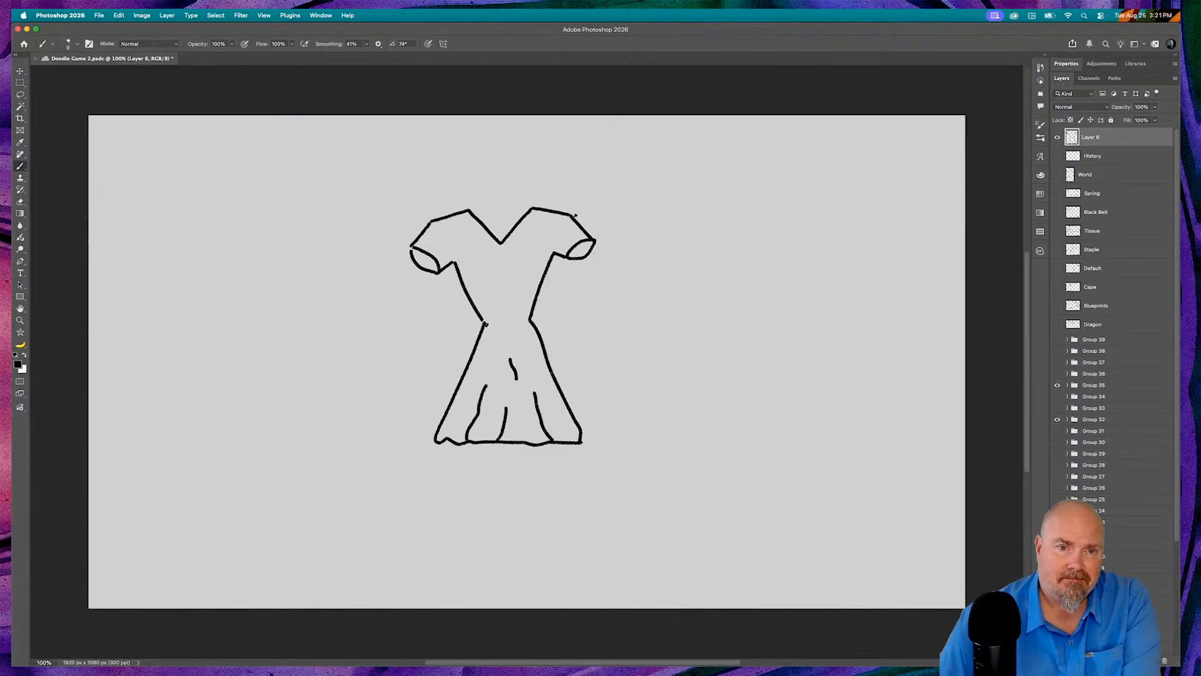
- Draw a sash around the dress's waist with a two-loop bow and hanging tail at its right side
{"action": "mouse_move", "coordinate": [484, 324]}
{"action": "left_mouse_down"}
{"action": "mouse_move", "coordinate": [532, 321]}
{"action": "mouse_move", "coordinate": [484, 314]}
{"action": "mouse_move", "coordinate": [556, 299]}
{"action": "mouse_move", "coordinate": [540, 315]}
{"action": "mouse_move", "coordinate": [556, 320]}
{"action": "mouse_move", "coordinate": [552, 332]}
{"action": "mouse_move", "coordinate": [524, 320]}
{"action": "left_mouse_up"}
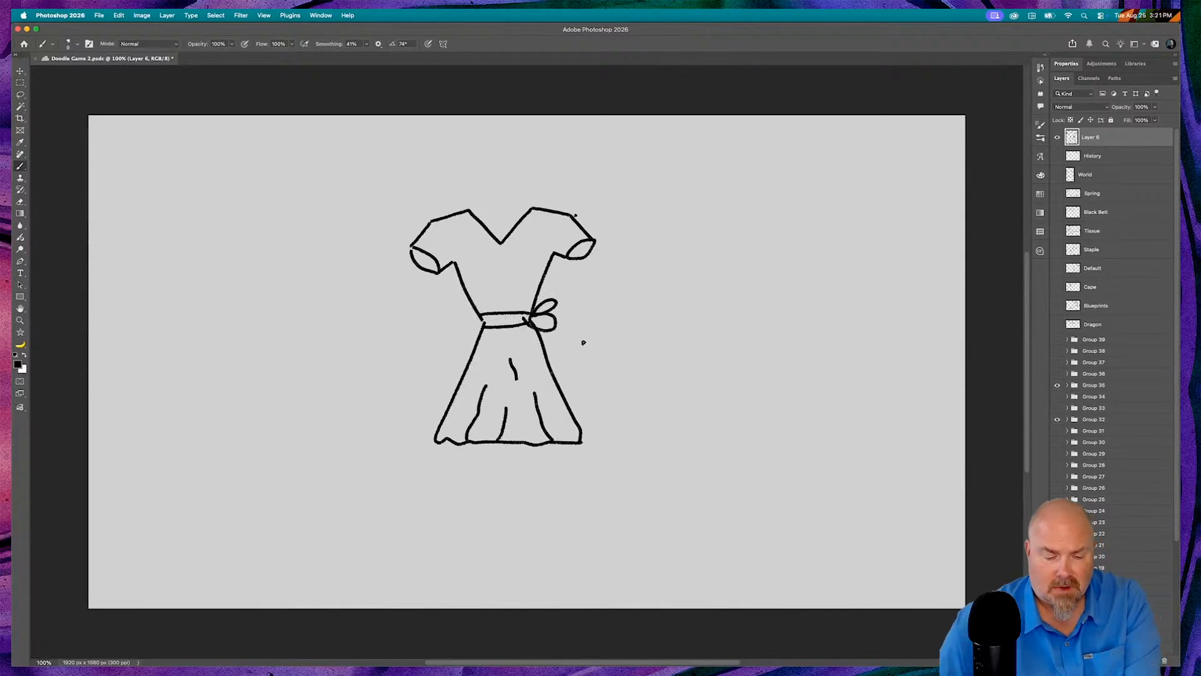
{"action": "key", "text": "super+z"}
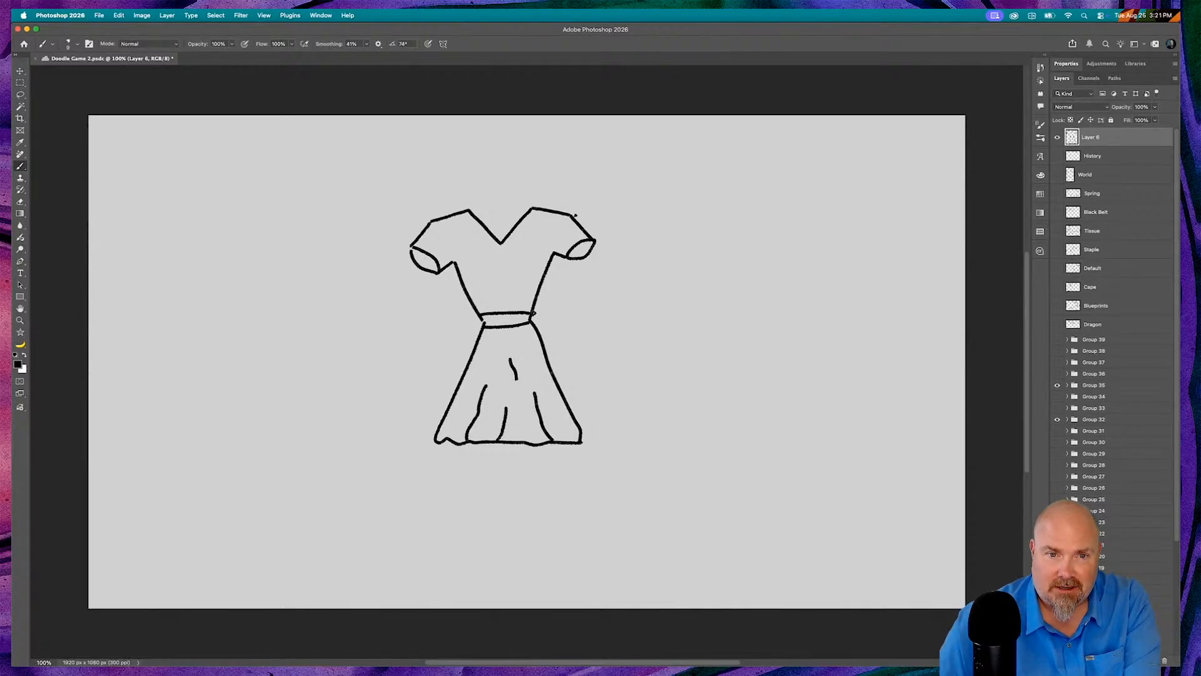
{"action": "mouse_move", "coordinate": [534, 312]}
{"action": "left_mouse_down"}
{"action": "mouse_move", "coordinate": [557, 304]}
{"action": "mouse_move", "coordinate": [536, 315]}
{"action": "mouse_move", "coordinate": [558, 326]}
{"action": "mouse_move", "coordinate": [531, 319]}
{"action": "mouse_move", "coordinate": [559, 348]}
{"action": "mouse_move", "coordinate": [532, 322]}
{"action": "left_mouse_up"}
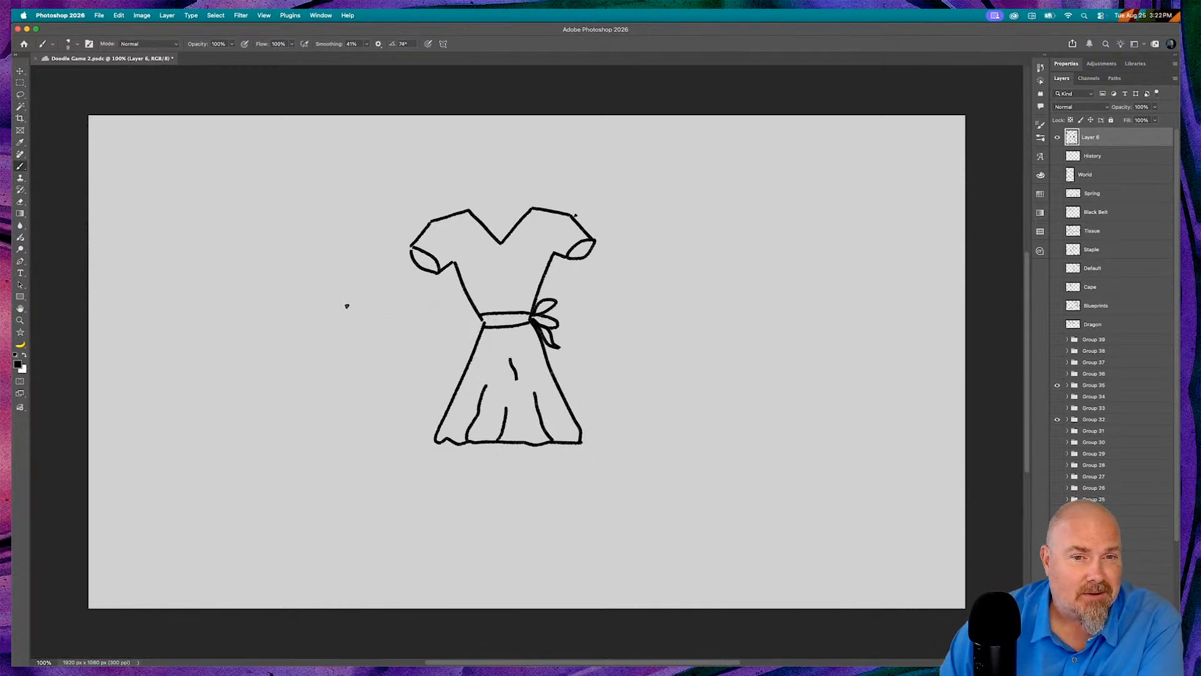
- Add four button dots down the bodice's centre and a horizontal arrow pointing from the left at the sash
{"action": "left_click", "coordinate": [501, 250]}
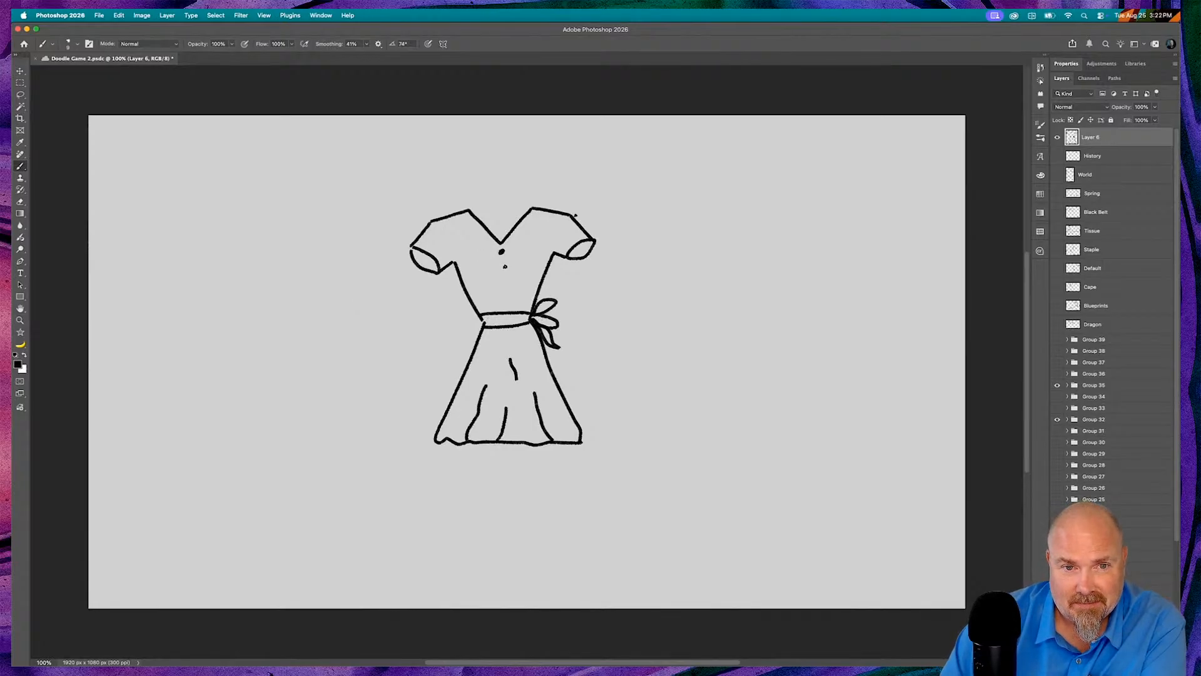
{"action": "left_click", "coordinate": [503, 265]}
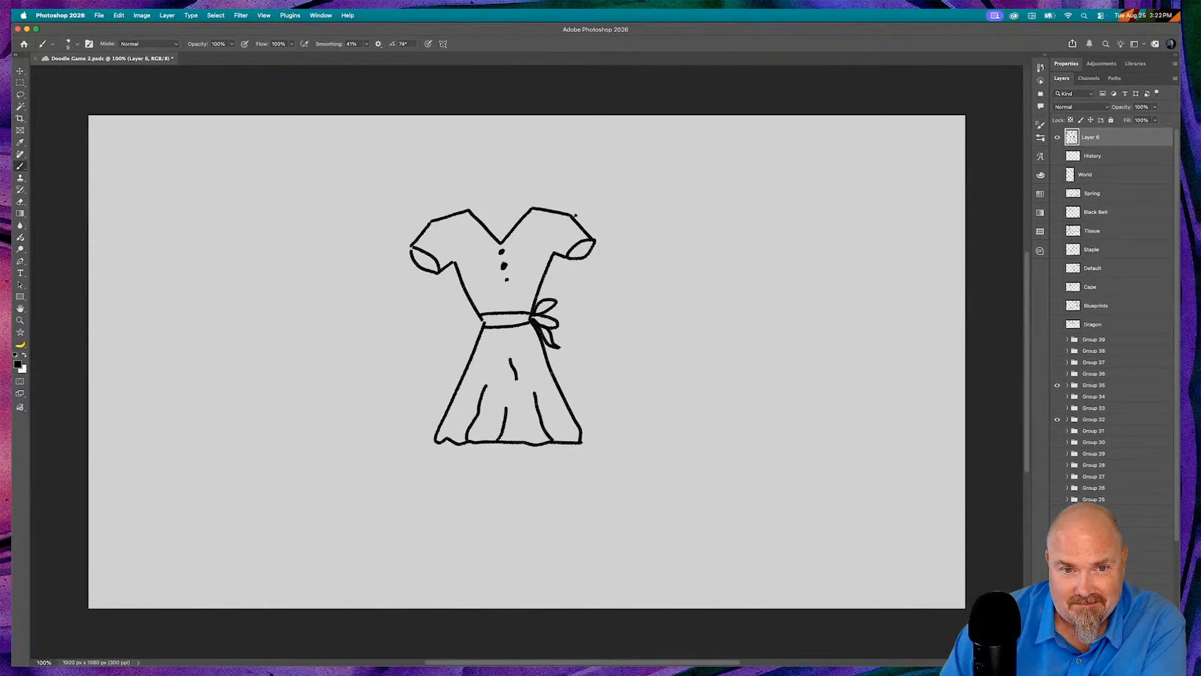
{"action": "left_click_drag", "start_coordinate": [503, 279], "coordinate": [512, 280]}
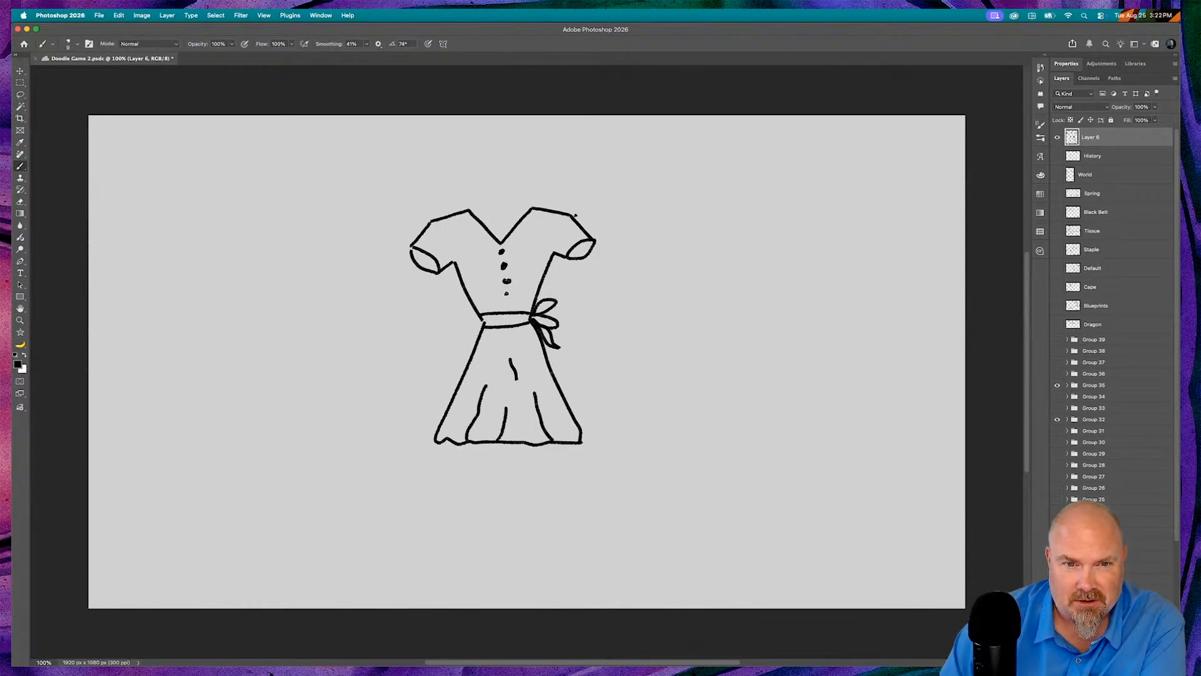
{"action": "left_click", "coordinate": [506, 294]}
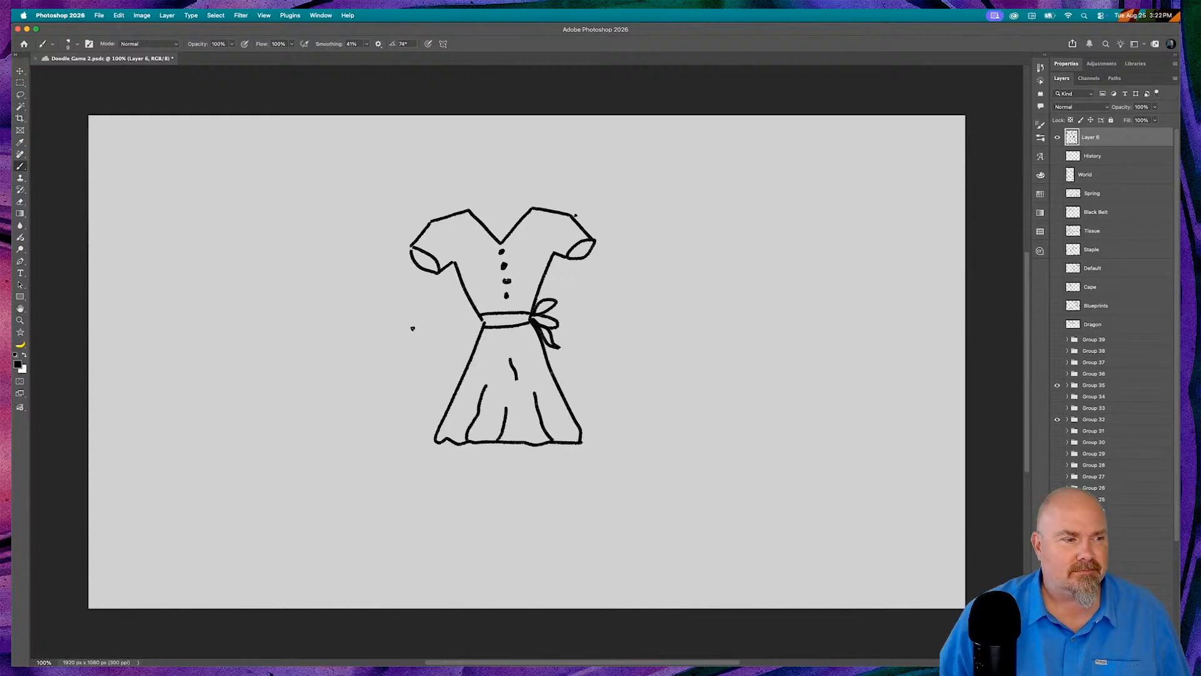
{"action": "mouse_move", "coordinate": [370, 326]}
{"action": "left_mouse_down"}
{"action": "mouse_move", "coordinate": [465, 322]}
{"action": "mouse_move", "coordinate": [454, 316]}
{"action": "mouse_move", "coordinate": [457, 332]}
{"action": "left_mouse_up"}
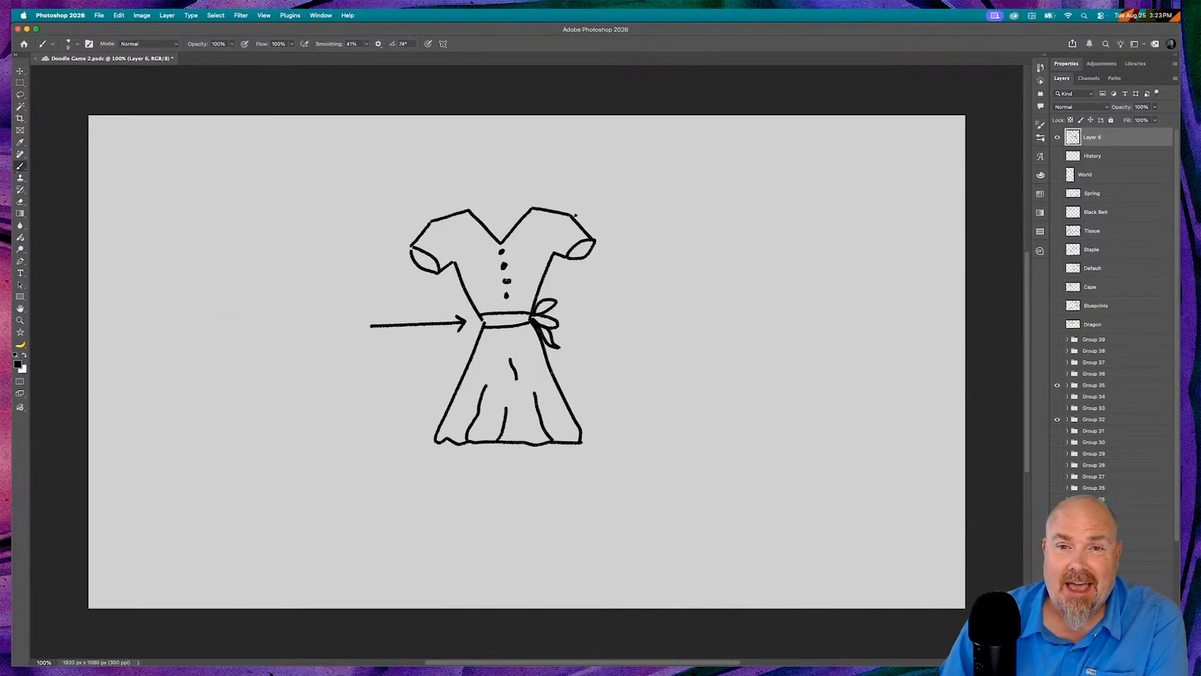
- Handwrite one player's name to the upper right of the dress and another's near the canvas's bottom edge
{"action": "left_click_drag", "start_coordinate": [674, 178], "coordinate": [673, 232]}
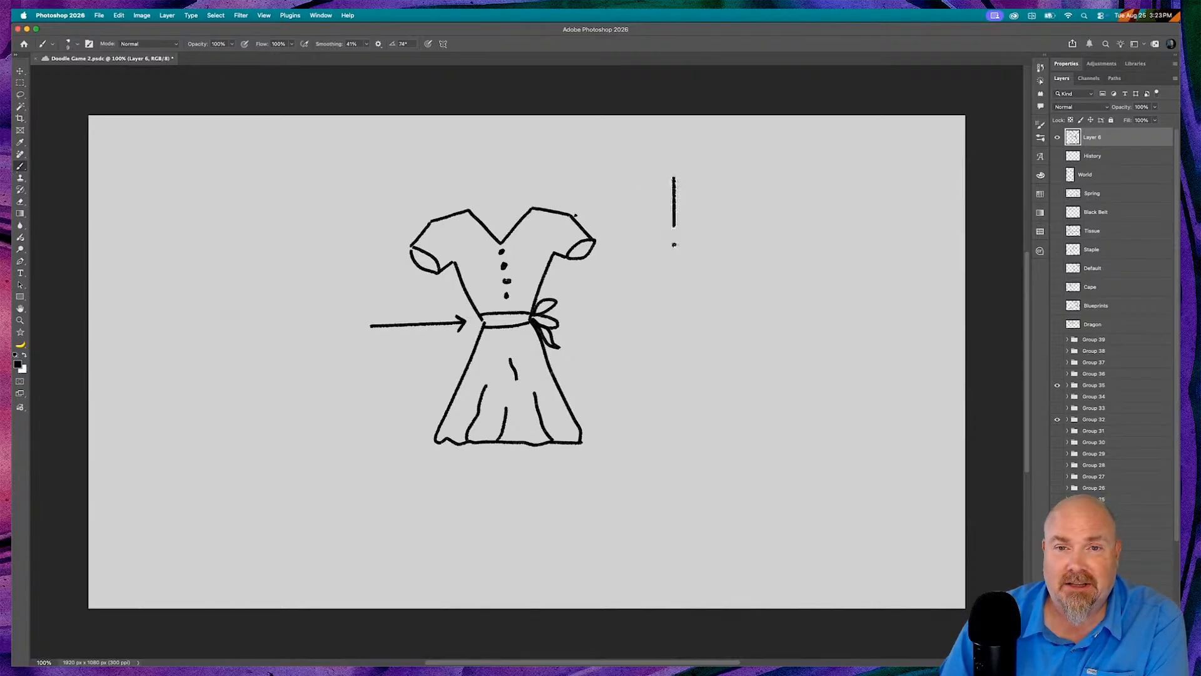
{"action": "mouse_move", "coordinate": [663, 179]}
{"action": "left_mouse_down"}
{"action": "mouse_move", "coordinate": [683, 178]}
{"action": "mouse_move", "coordinate": [710, 224]}
{"action": "mouse_move", "coordinate": [652, 220]}
{"action": "mouse_move", "coordinate": [731, 208]}
{"action": "mouse_move", "coordinate": [738, 223]}
{"action": "mouse_move", "coordinate": [770, 186]}
{"action": "left_mouse_up"}
{"action": "mouse_move", "coordinate": [674, 546]}
{"action": "left_mouse_down"}
{"action": "mouse_move", "coordinate": [645, 552]}
{"action": "mouse_move", "coordinate": [693, 575]}
{"action": "mouse_move", "coordinate": [623, 573]}
{"action": "left_mouse_up"}
{"action": "mouse_move", "coordinate": [702, 538]}
{"action": "left_mouse_down"}
{"action": "mouse_move", "coordinate": [716, 581]}
{"action": "mouse_move", "coordinate": [719, 549]}
{"action": "mouse_move", "coordinate": [741, 579]}
{"action": "left_mouse_up"}
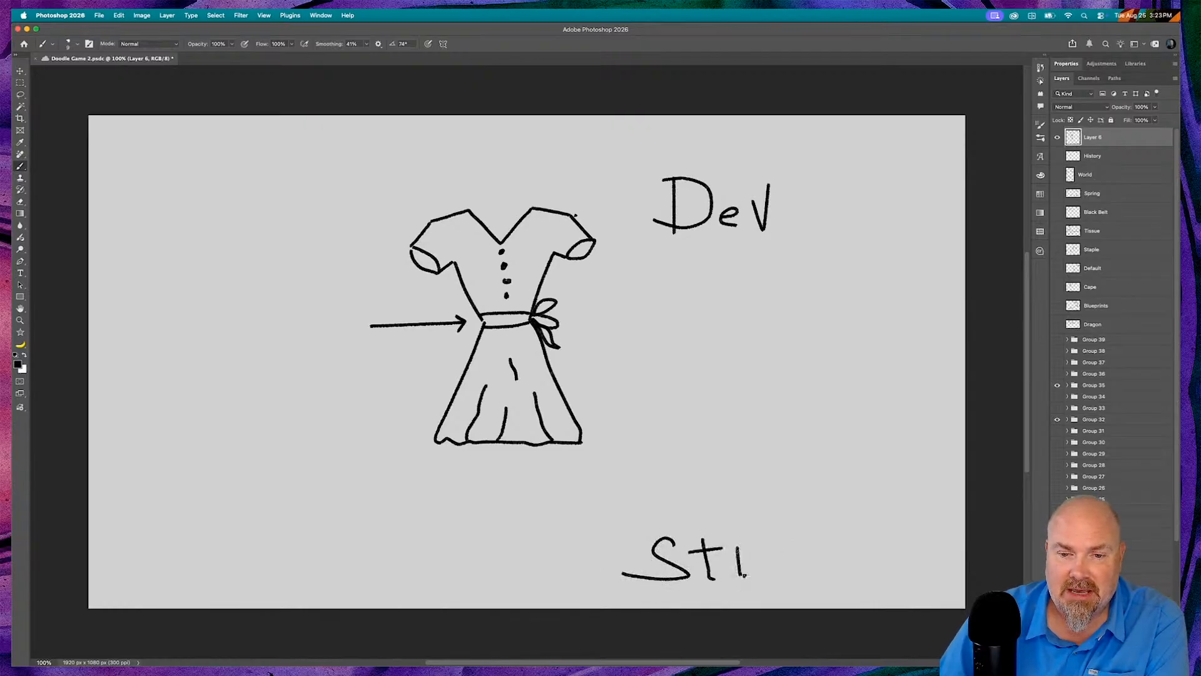
{"action": "left_click", "coordinate": [728, 515]}
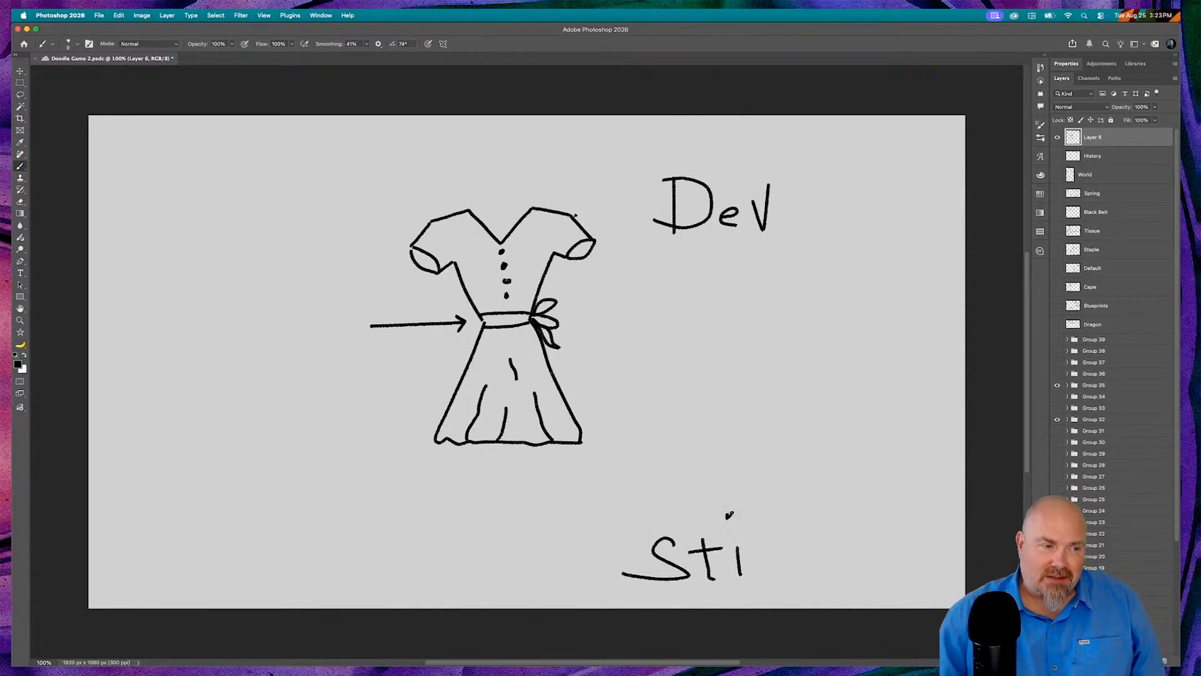